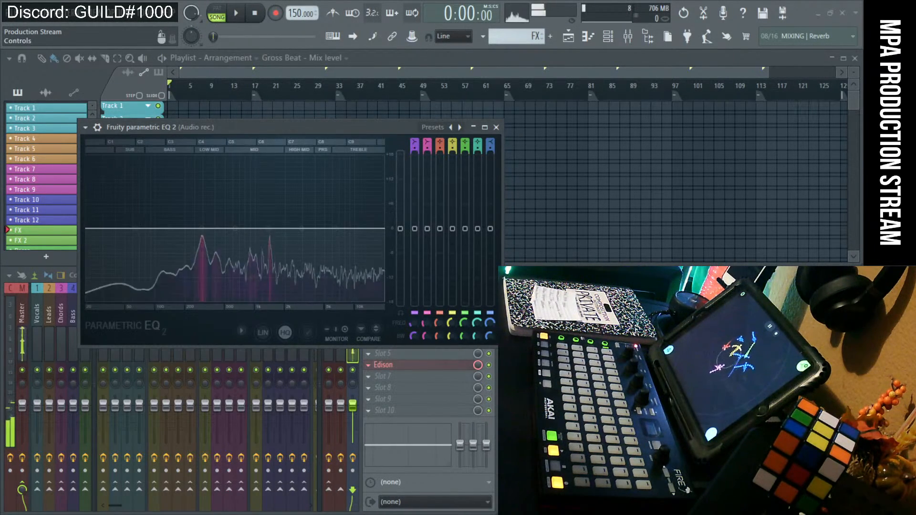
# - Switch to the Chrome browser and open linktr.ee/musicproductionarena in a new tab
pyautogui.moveTo(456, 514)
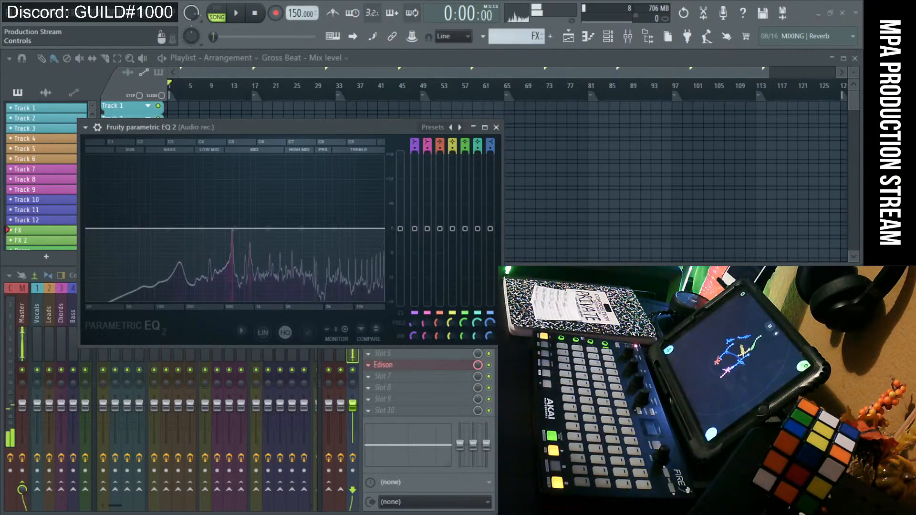
pyautogui.click(446, 460)
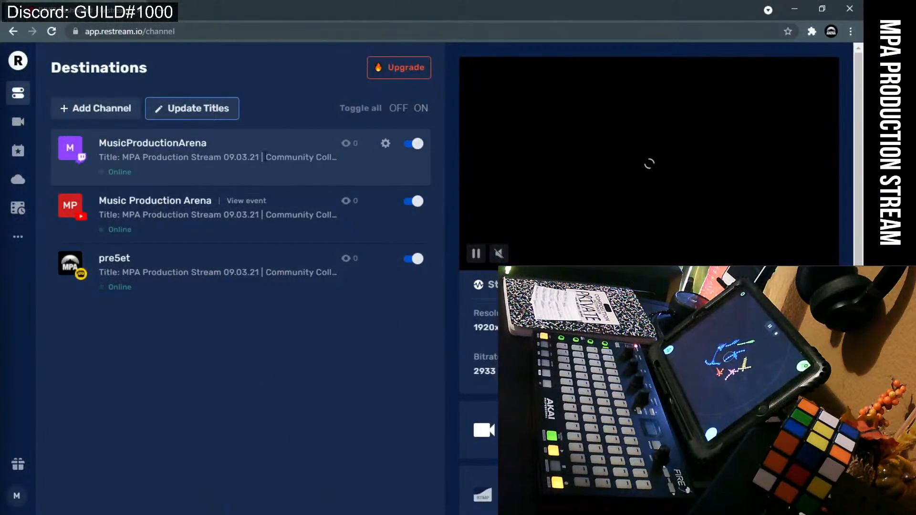
pyautogui.hotkey('ctrl', 't')
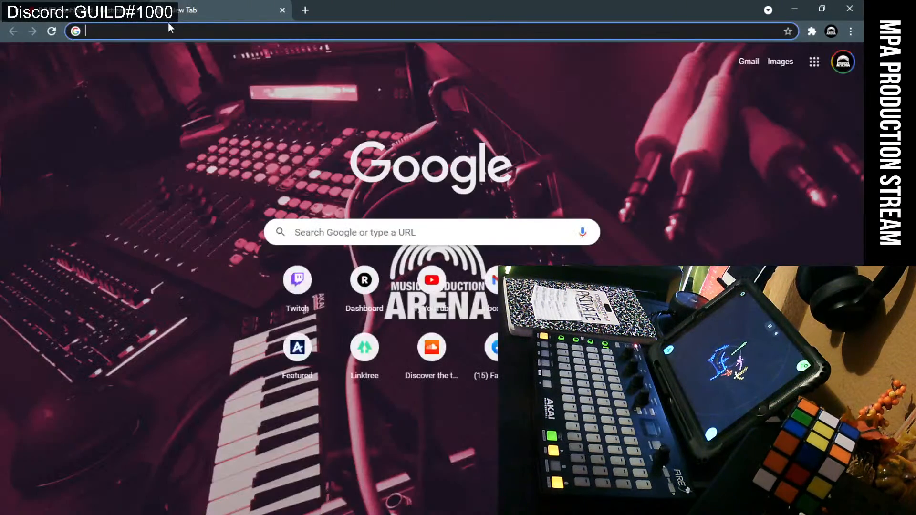
pyautogui.write('lin')
pyautogui.press('Return')
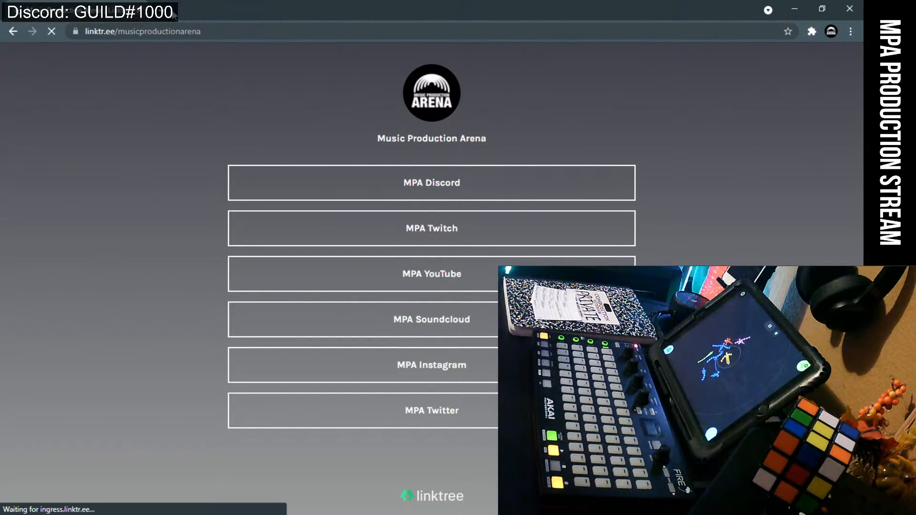
pyautogui.moveTo(130, 19); pyautogui.dragTo(3, 208)
pyautogui.moveTo(113, 15); pyautogui.dragTo(25, 181)
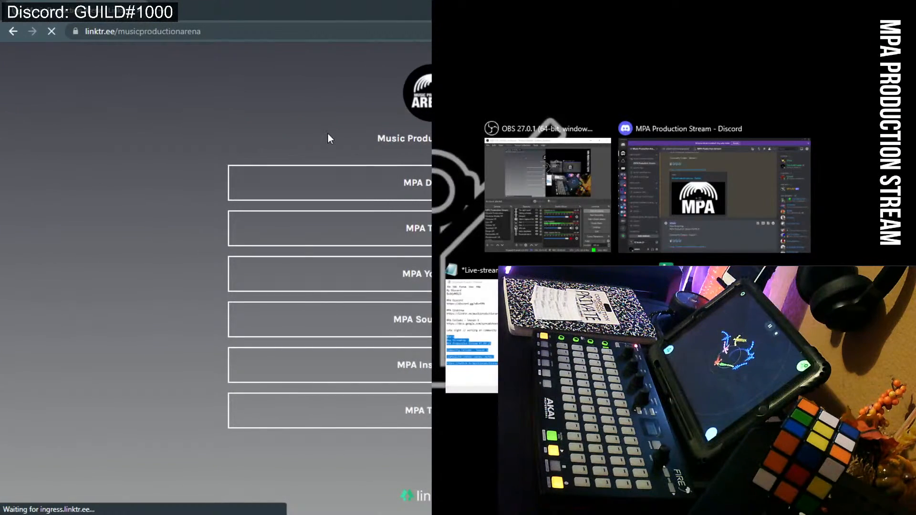
pyautogui.press('super+Up')
pyautogui.moveTo(119, 12); pyautogui.dragTo(2, 222)
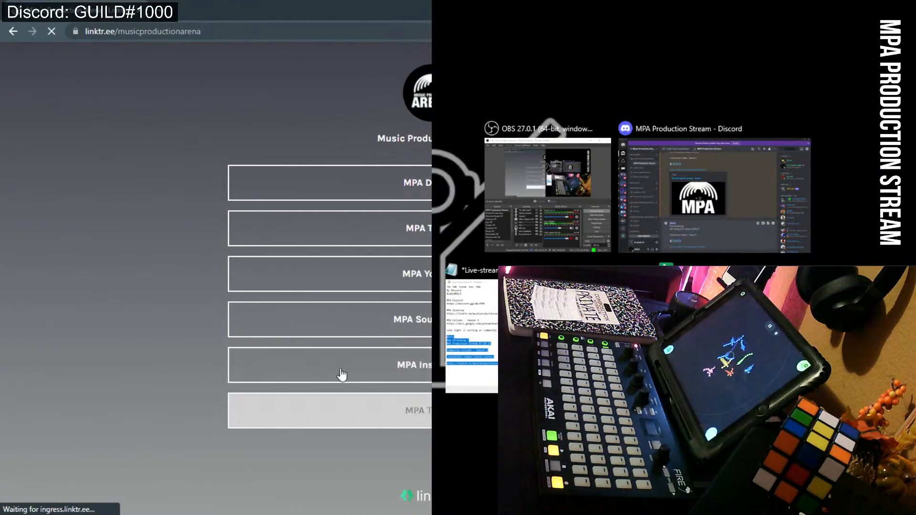
pyautogui.click(390, 173)
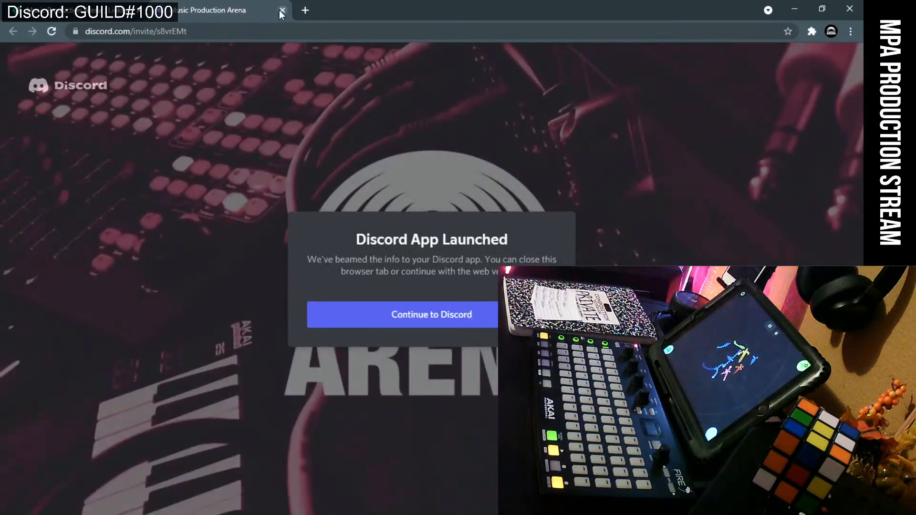
pyautogui.click(282, 11)
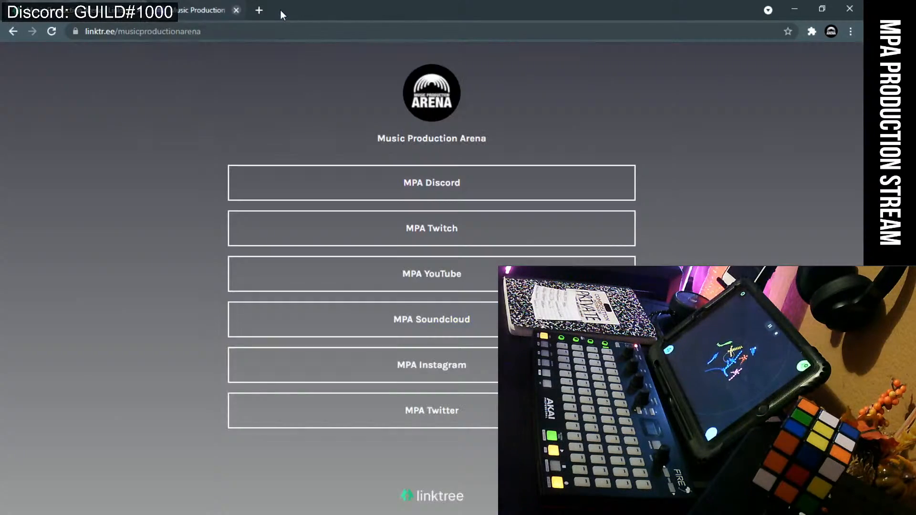
# - Detach the Linktree page into its own narrower window over the left half of FL Studio and look through its links
pyautogui.moveTo(100, 12); pyautogui.dragTo(914, 160)
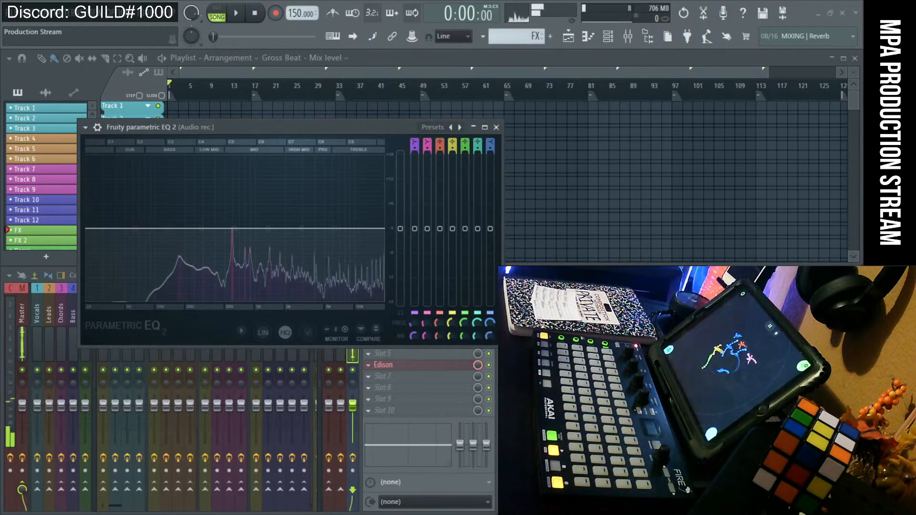
pyautogui.moveTo(914, 160); pyautogui.dragTo(350, 56)
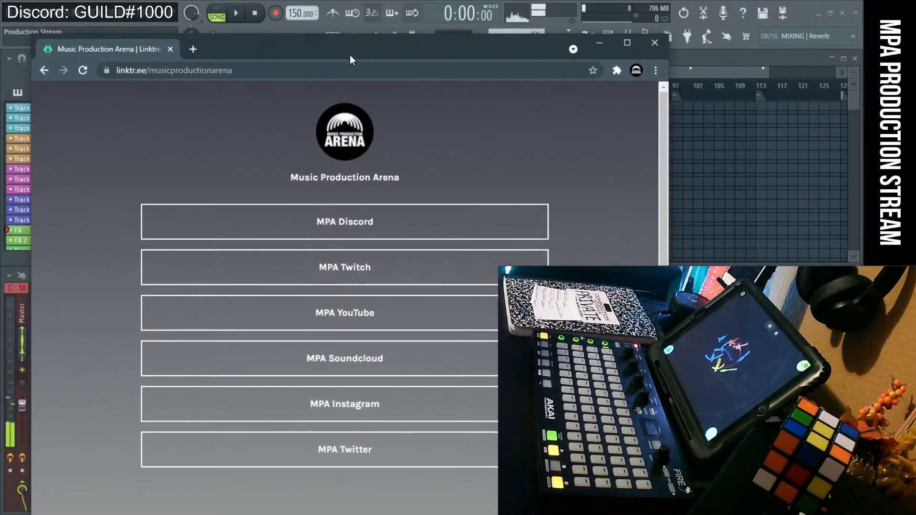
pyautogui.moveTo(668, 158); pyautogui.dragTo(479, 158)
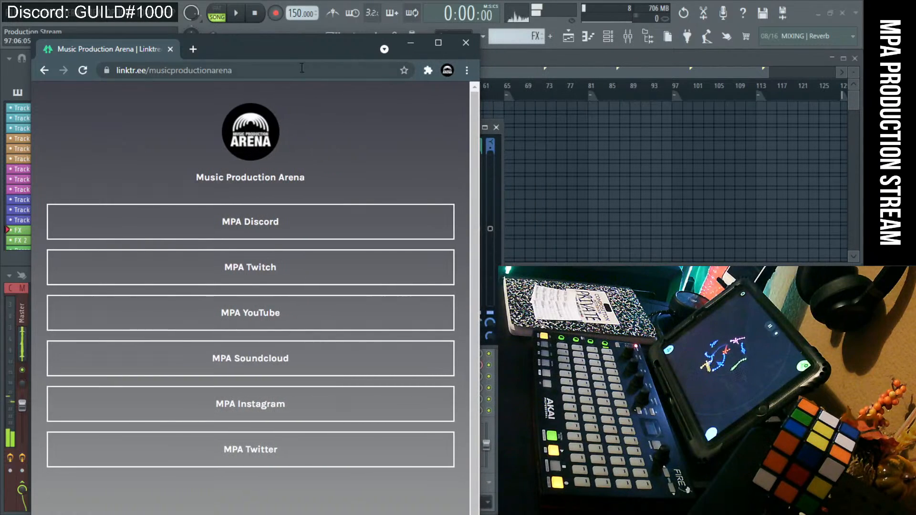
pyautogui.moveTo(280, 52); pyautogui.dragTo(265, 34)
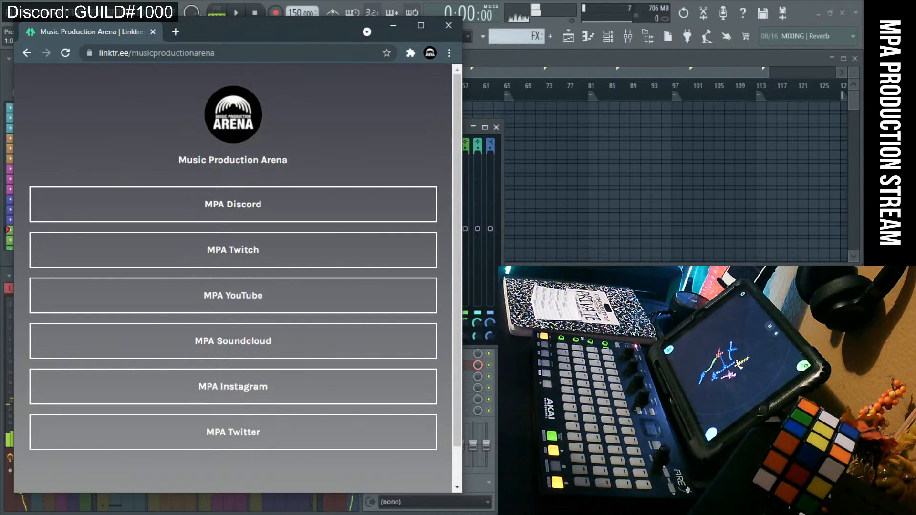
pyautogui.scroll(-1, 370, 392)
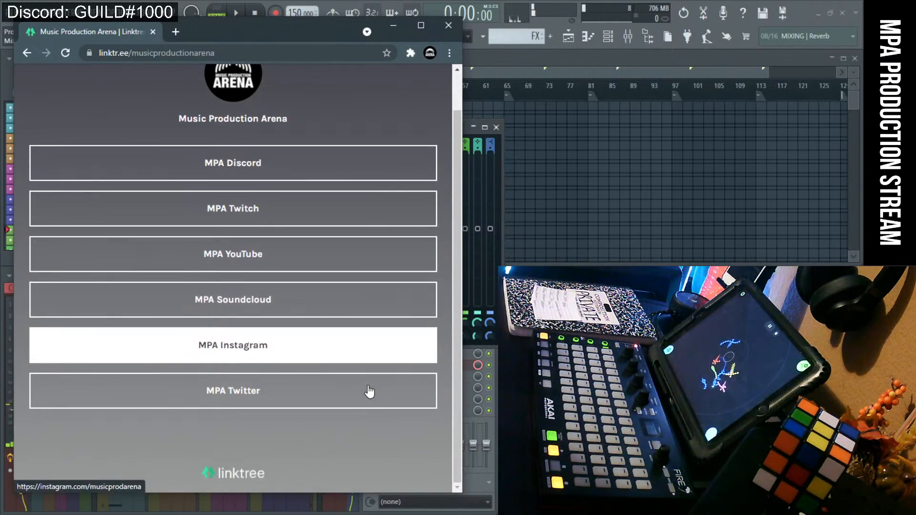
pyautogui.scroll(1, 370, 392)
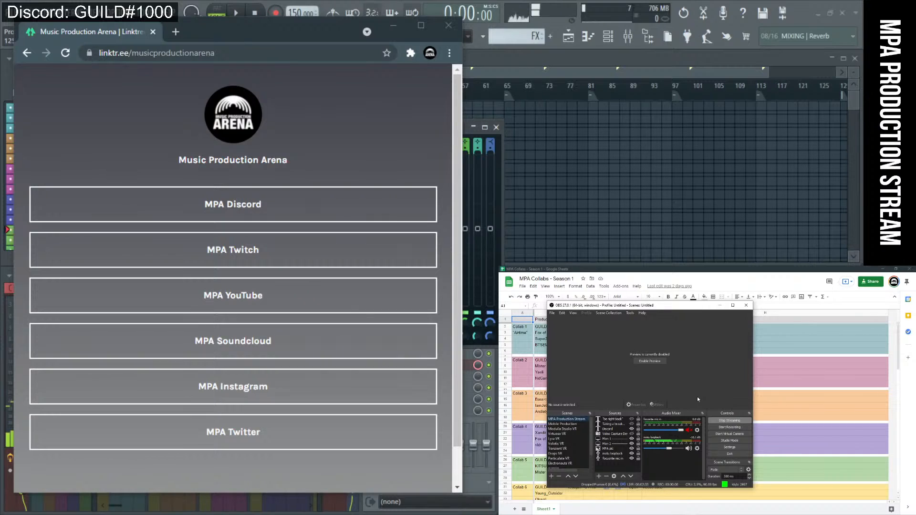
# - Unmute the microphone source in OBS, then reposition the Linktree window and enlarge it slightly in width and height
pyautogui.click(688, 430)
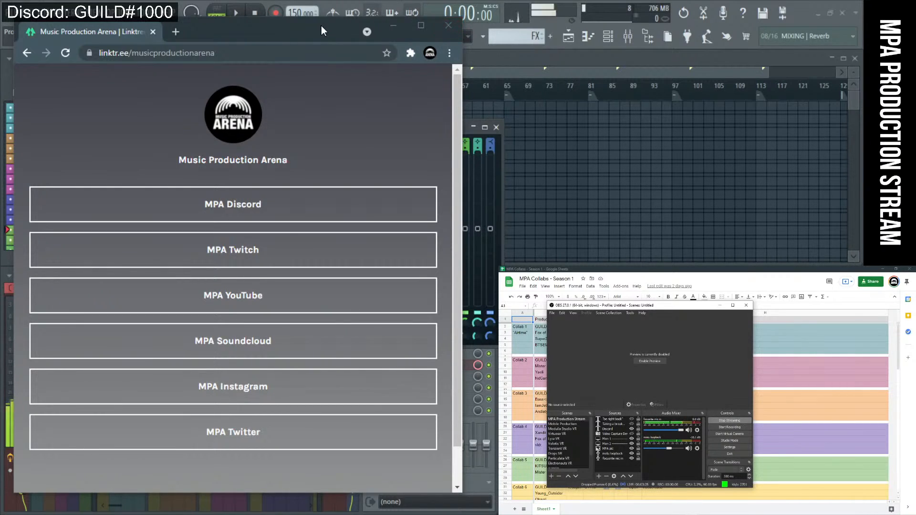
pyautogui.moveTo(320, 26); pyautogui.dragTo(317, 21)
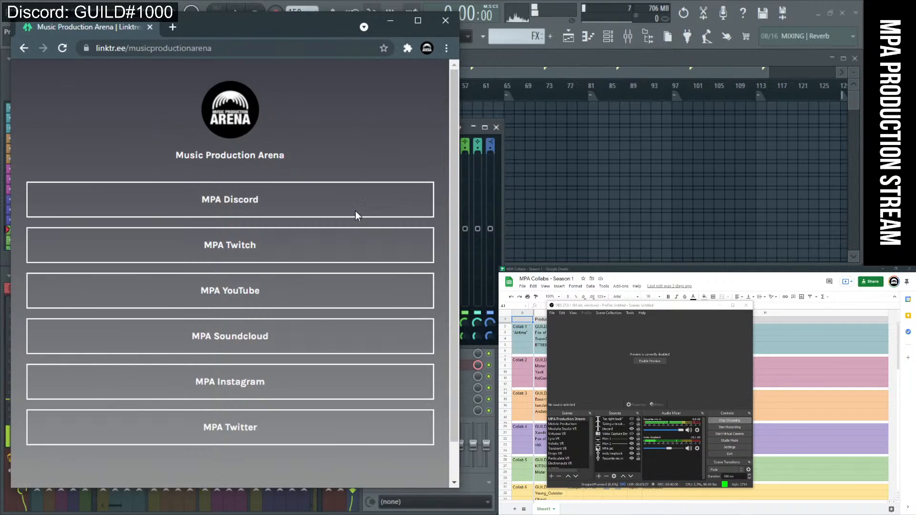
pyautogui.moveTo(460, 477); pyautogui.dragTo(473, 476)
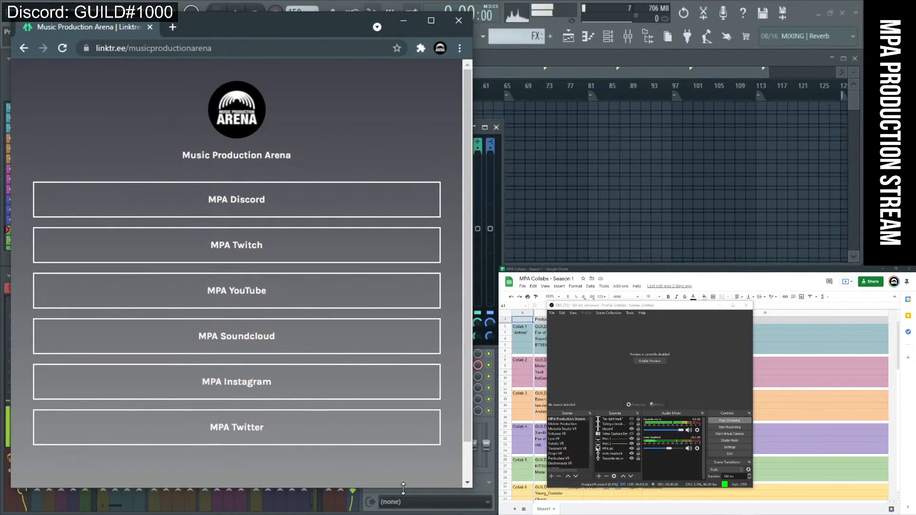
pyautogui.moveTo(404, 488); pyautogui.dragTo(404, 502)
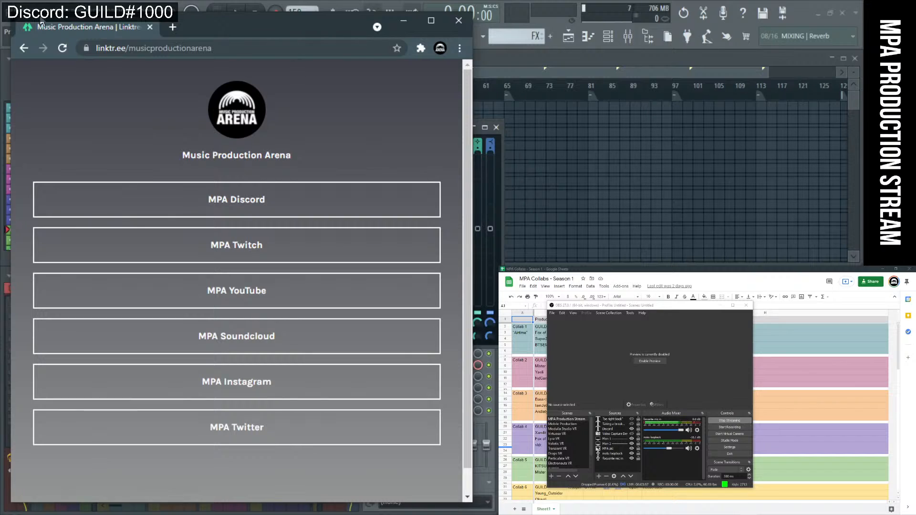
# - Copy the full address of the Linktree page and close its browser window
pyautogui.hotkey('ctrl', 'l')
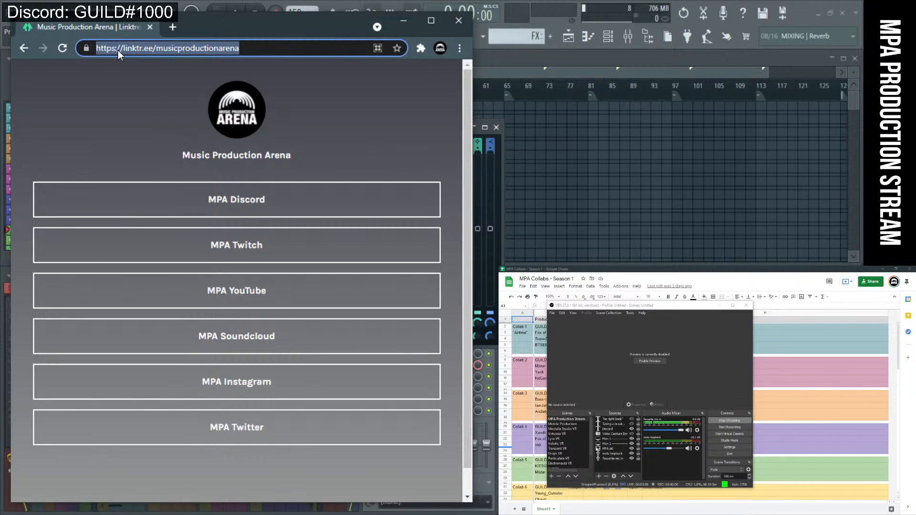
pyautogui.rightClick(118, 50)
pyautogui.click(146, 114)
pyautogui.click(458, 22)
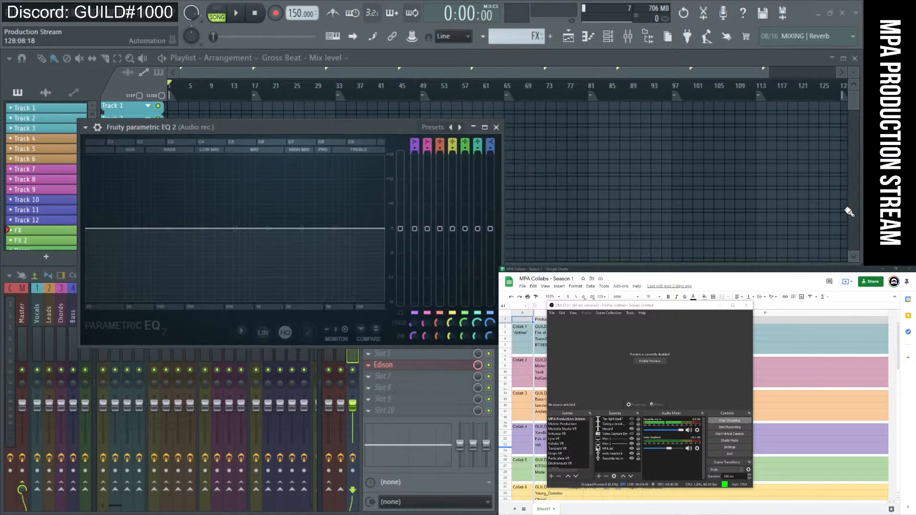
# - Move the OBS window off the MPA Collabs - Season 1 spreadsheet and close the blank browser window
pyautogui.moveTo(667, 306); pyautogui.dragTo(672, 514)
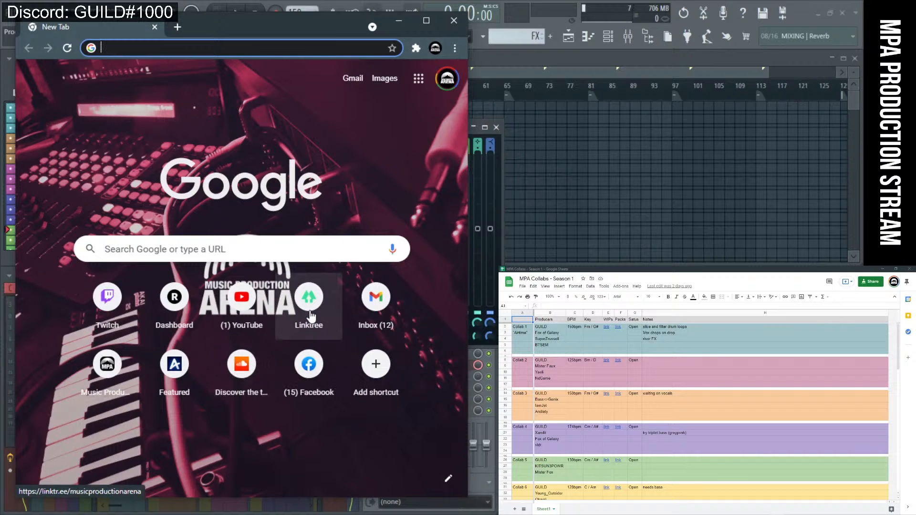
pyautogui.click(452, 21)
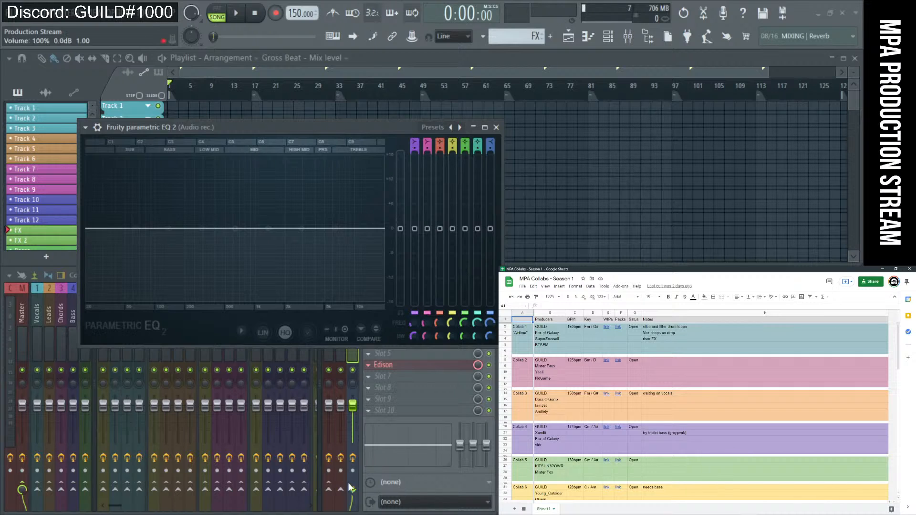
# - Open a new Chrome window, maximize it and load SoundCloud's Discover page
pyautogui.click(371, 514)
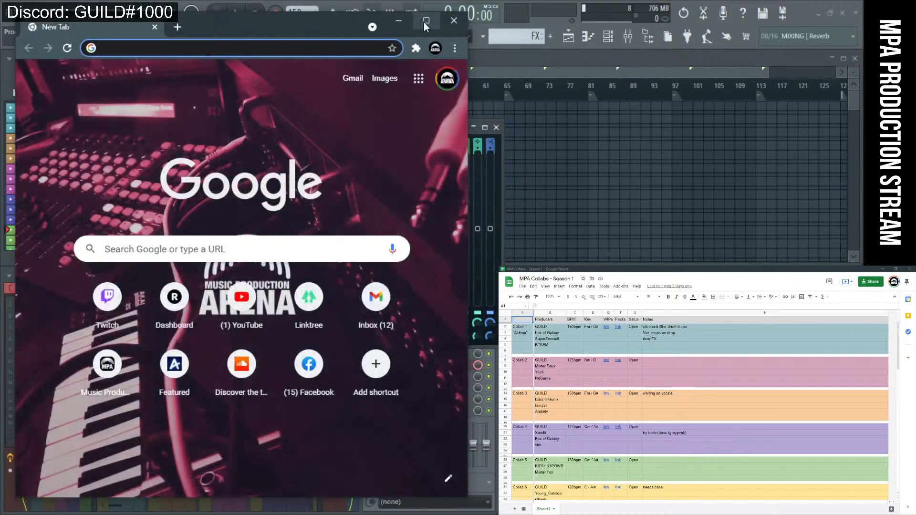
pyautogui.click(426, 20)
pyautogui.click(341, 32)
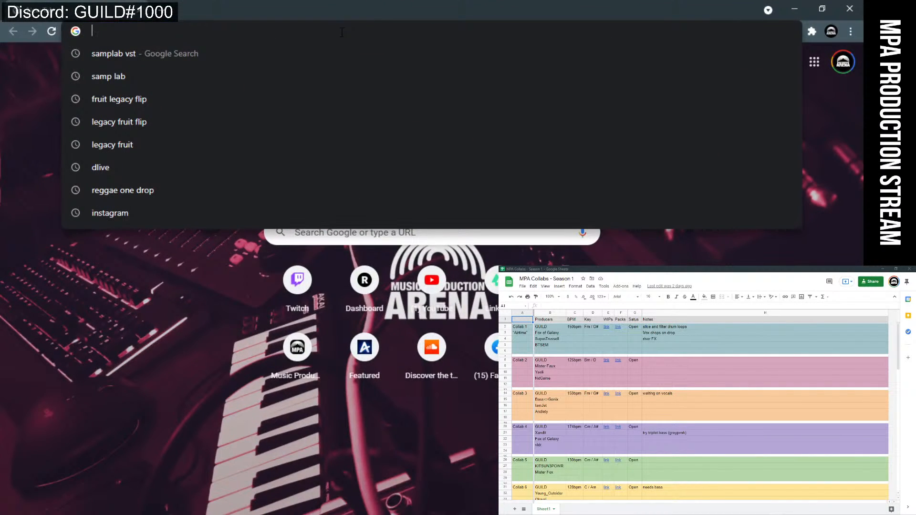
pyautogui.click(431, 348)
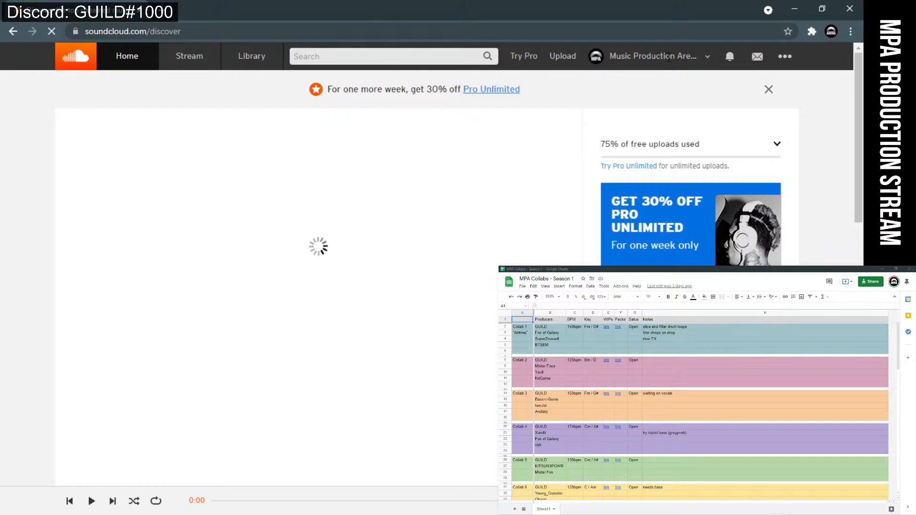
# - Open the account's own Music Production Arena profile on SoundCloud and dismiss the Pro Unlimited promotion
pyautogui.click(663, 59)
pyautogui.click(661, 60)
pyautogui.click(627, 65)
pyautogui.click(615, 82)
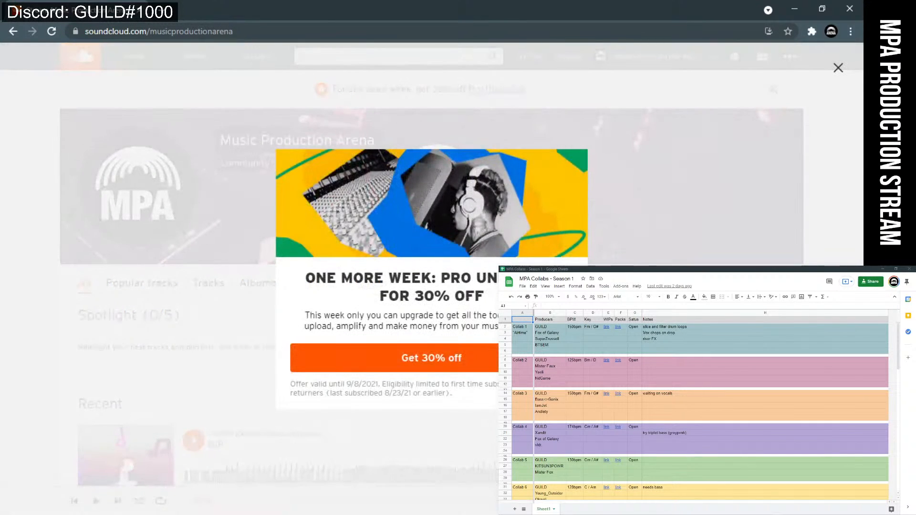
pyautogui.click(838, 68)
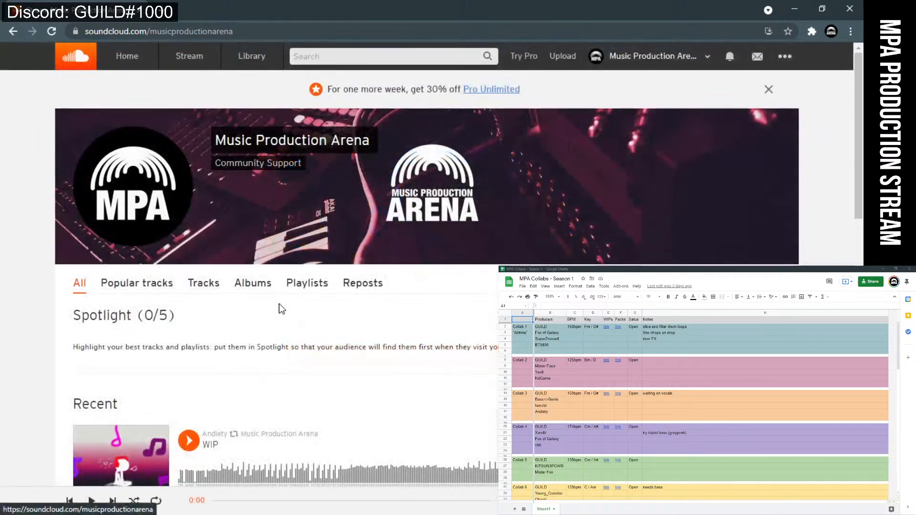
# - Look over the profile's spotlight and recent posts, and show only the profile's own tracks
pyautogui.scroll(-3, 280, 300)
pyautogui.scroll(3, 281, 303)
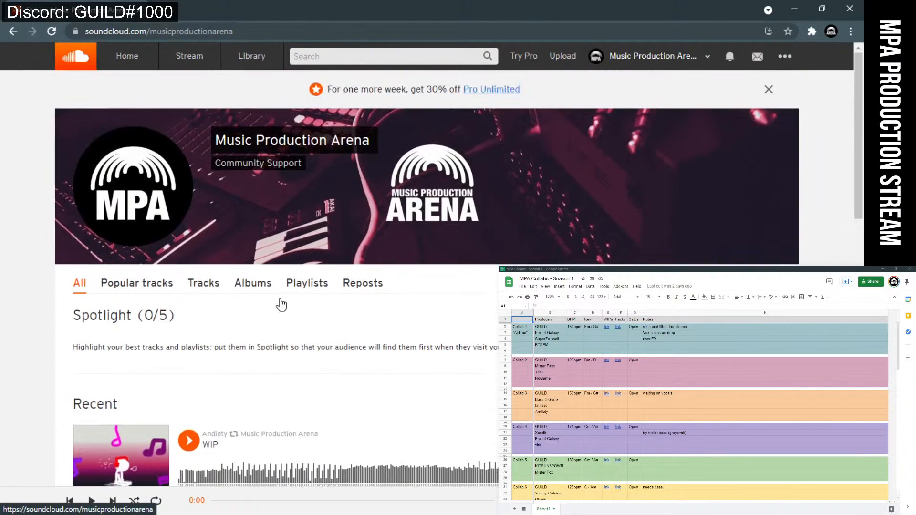
pyautogui.scroll(-3, 281, 304)
pyautogui.scroll(-3, 281, 303)
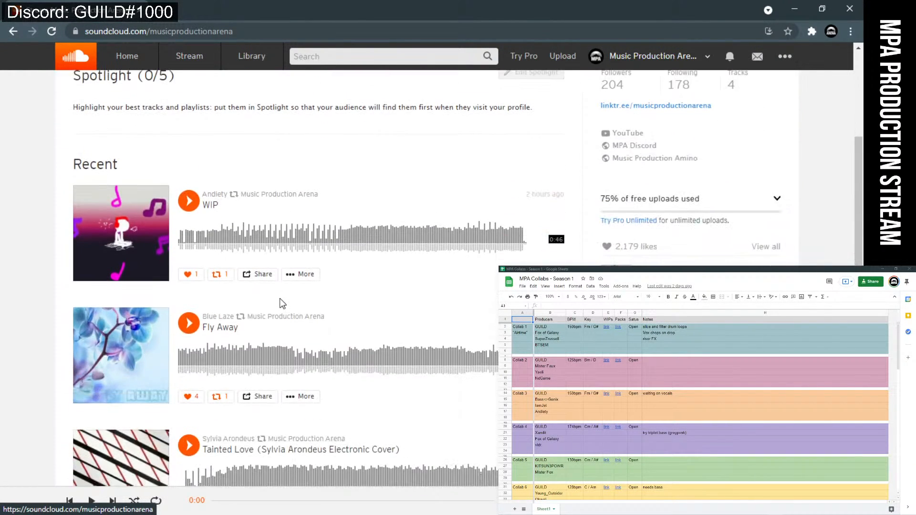
pyautogui.scroll(2, 280, 300)
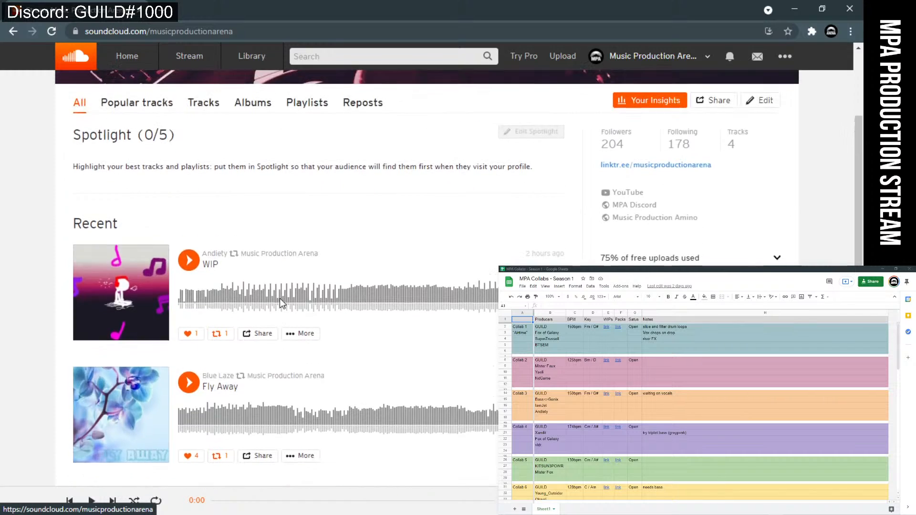
pyautogui.scroll(4, 279, 299)
pyautogui.click(204, 285)
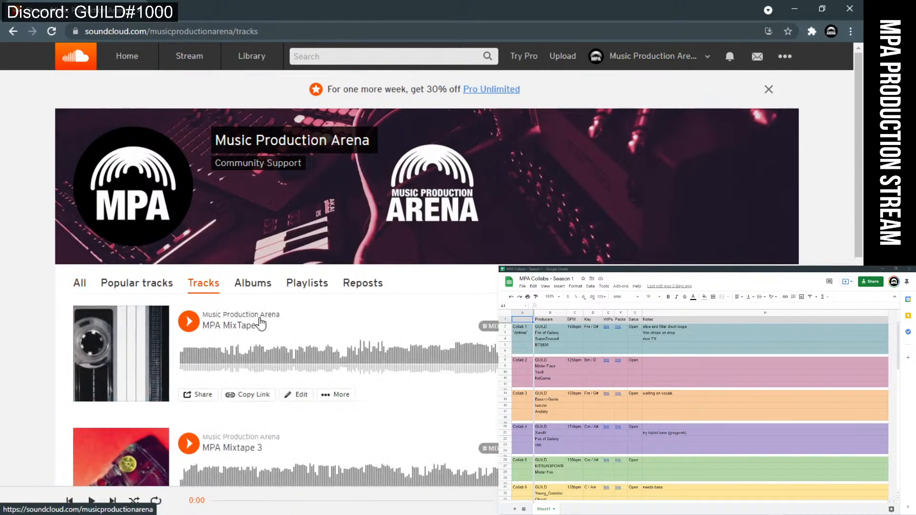
# - Examine the full list of MPA mixtape tracks on the profile, from newest to oldest
pyautogui.scroll(-5, 261, 324)
pyautogui.scroll(5, 237, 280)
pyautogui.scroll(-5, 309, 312)
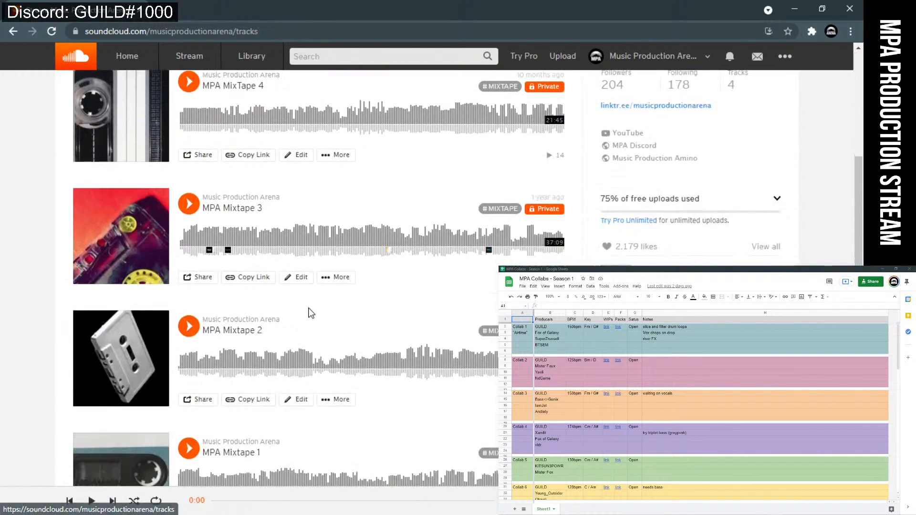
pyautogui.scroll(-6, 311, 313)
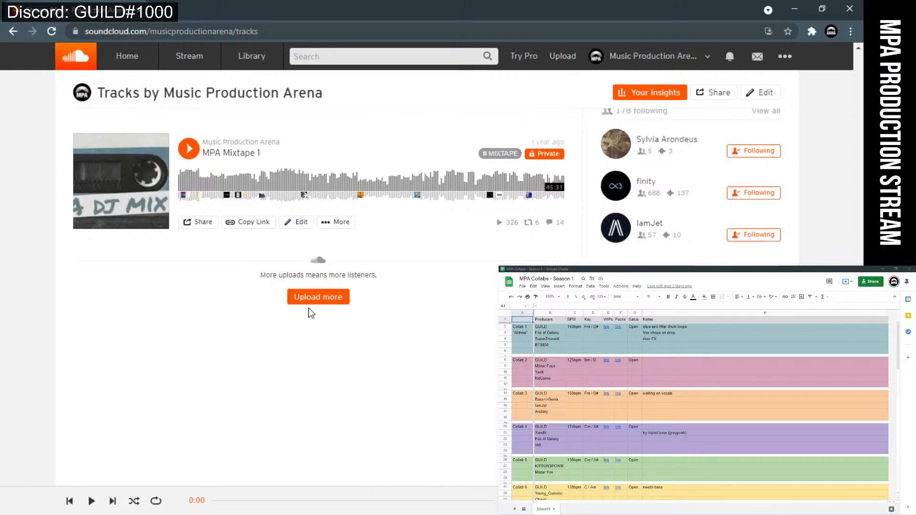
pyautogui.scroll(6, 311, 313)
pyautogui.scroll(-4, 310, 313)
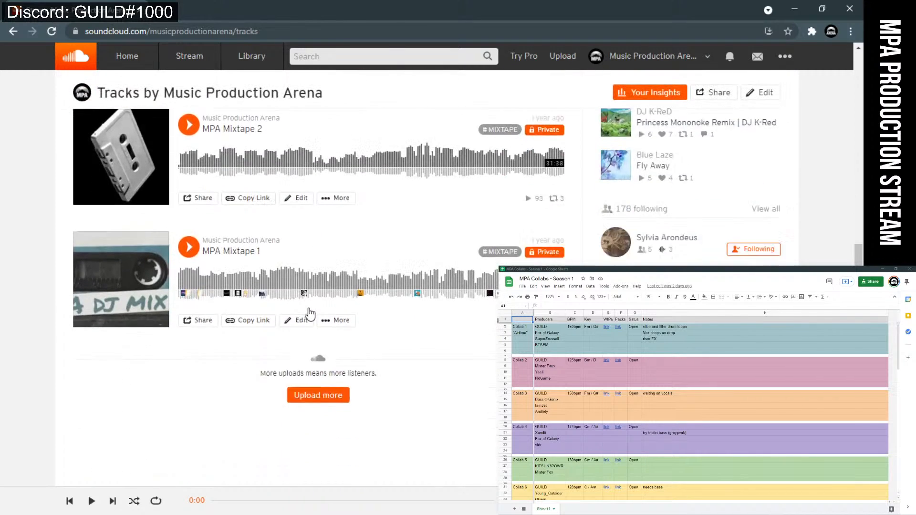
pyautogui.scroll(-3, 309, 314)
pyautogui.scroll(10, 287, 305)
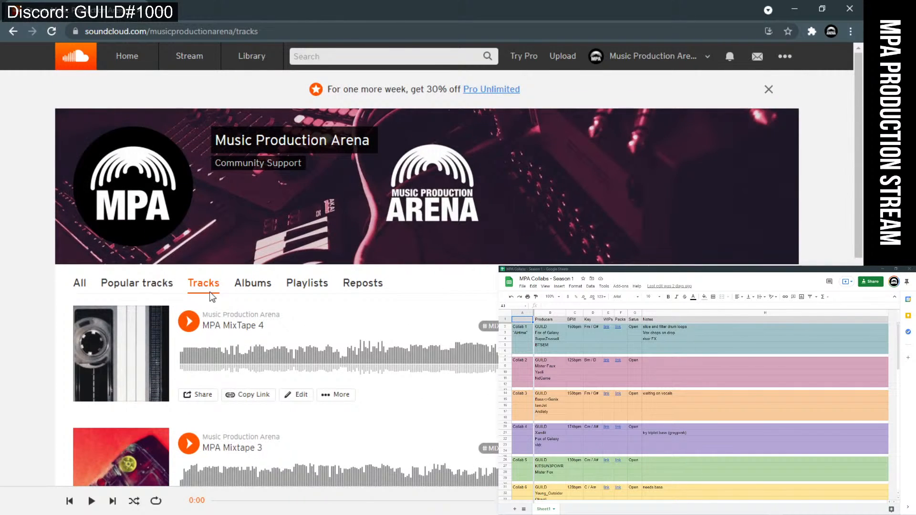
# - Switch the profile back to showing all posts and look over its recent reposted tracks
pyautogui.click(80, 288)
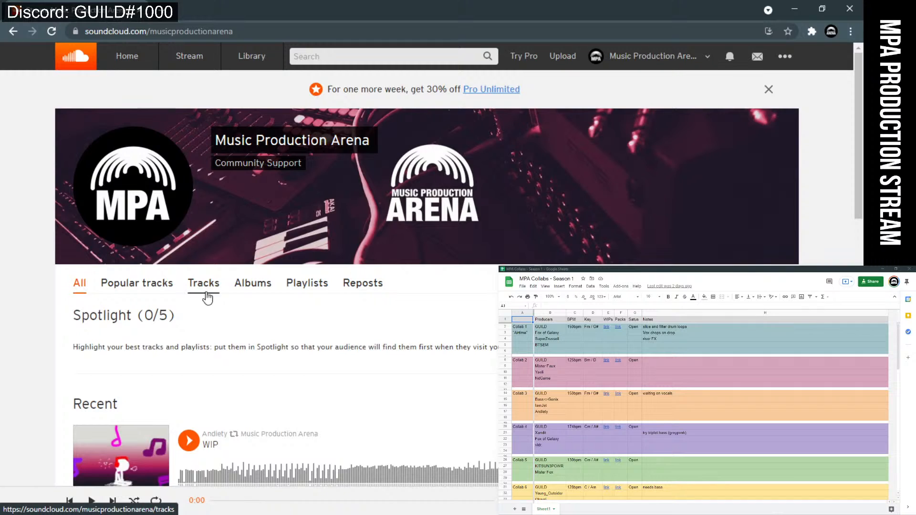
pyautogui.scroll(-5, 207, 298)
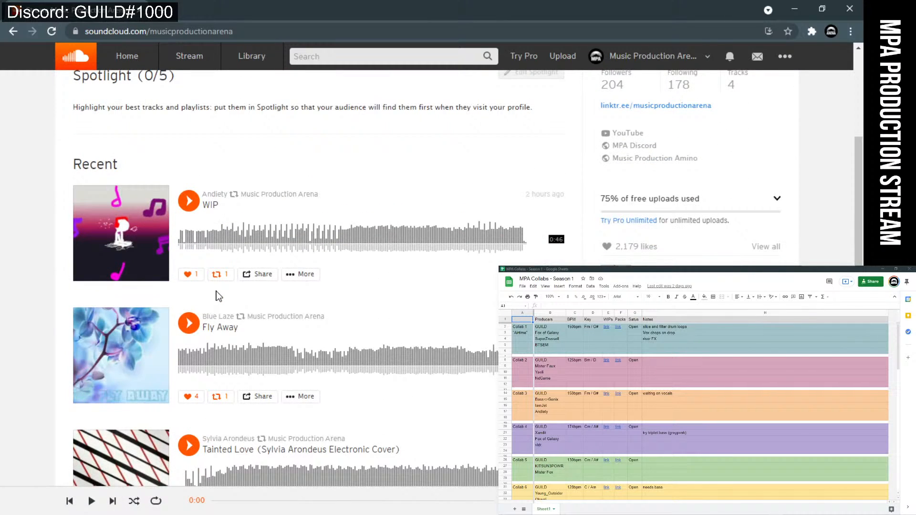
pyautogui.scroll(4, 217, 291)
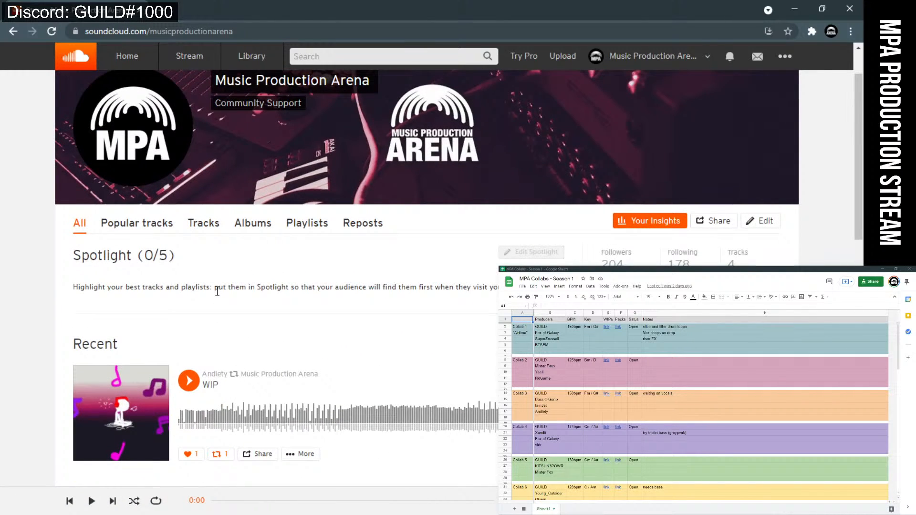
pyautogui.scroll(-4, 231, 285)
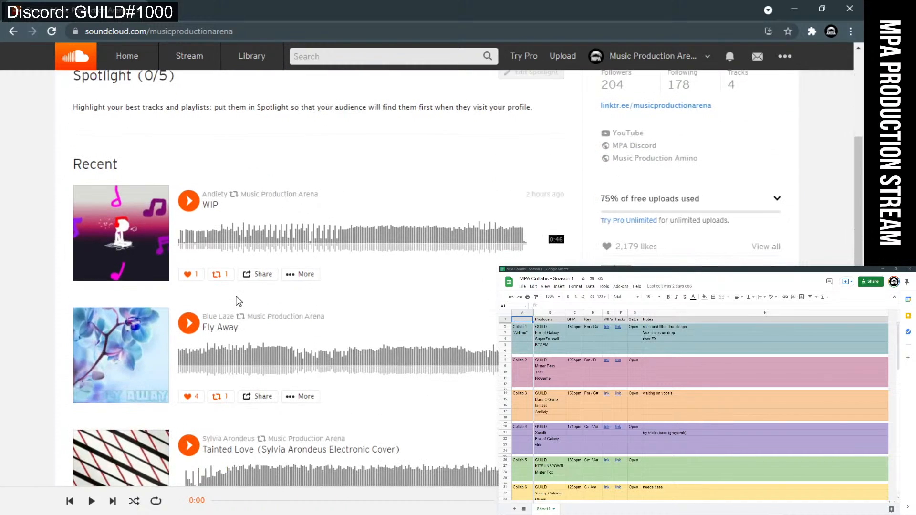
pyautogui.scroll(6, 236, 301)
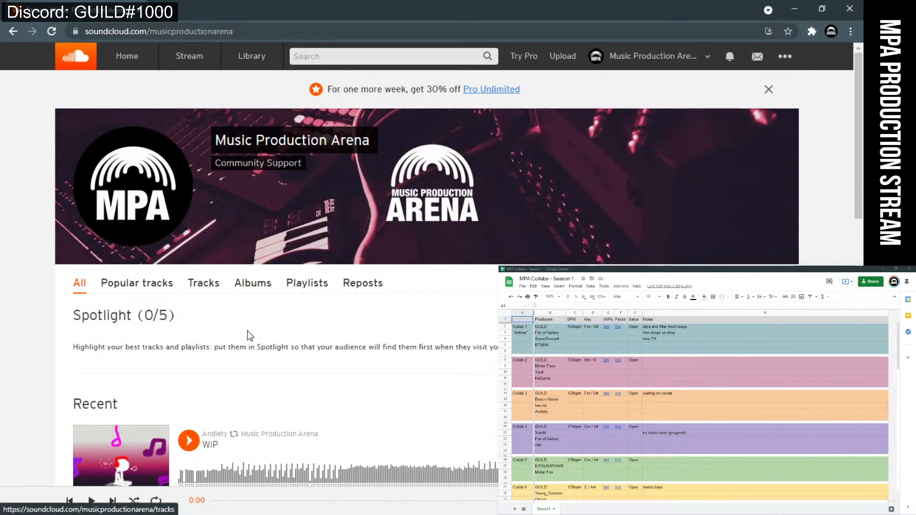
pyautogui.scroll(-3, 247, 331)
pyautogui.scroll(-1, 256, 363)
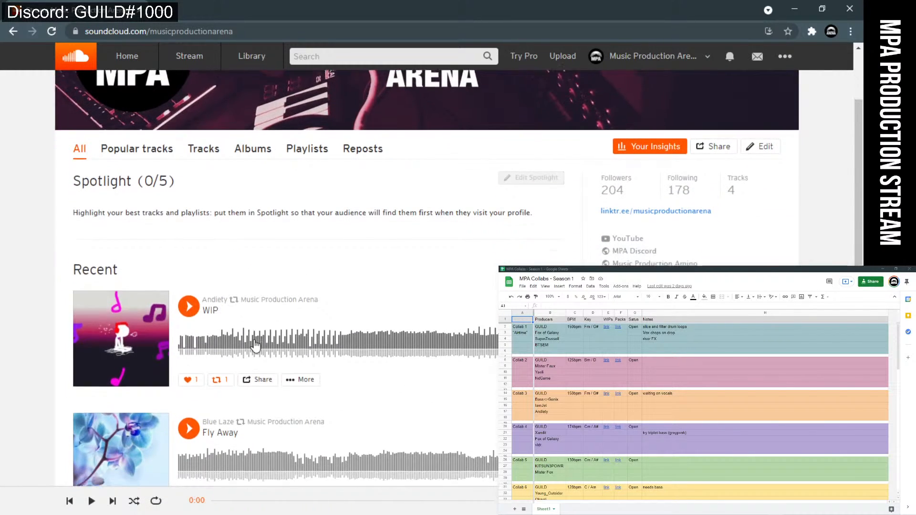
# - Show the profile's playlists and browse the monthly Community Support playlists from August 2021 back to January 2021
pyautogui.scroll(1, 255, 348)
pyautogui.click(299, 166)
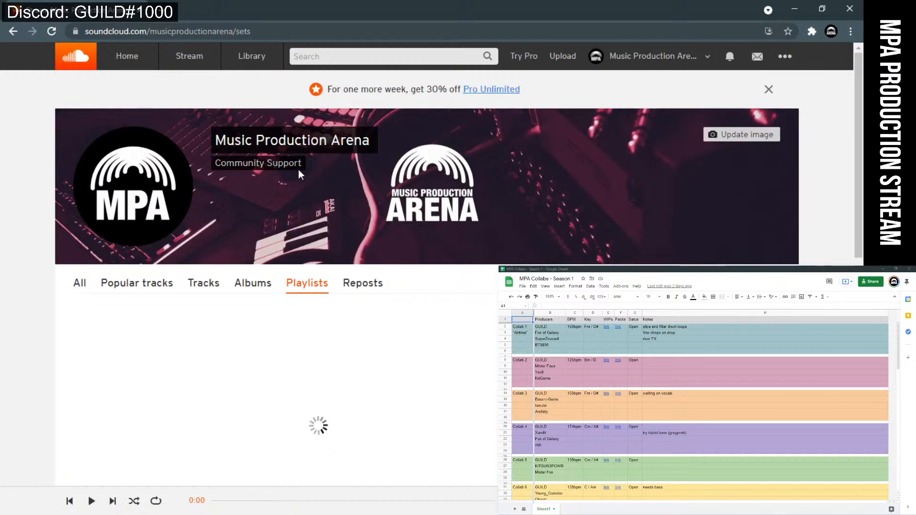
pyautogui.scroll(-5, 224, 336)
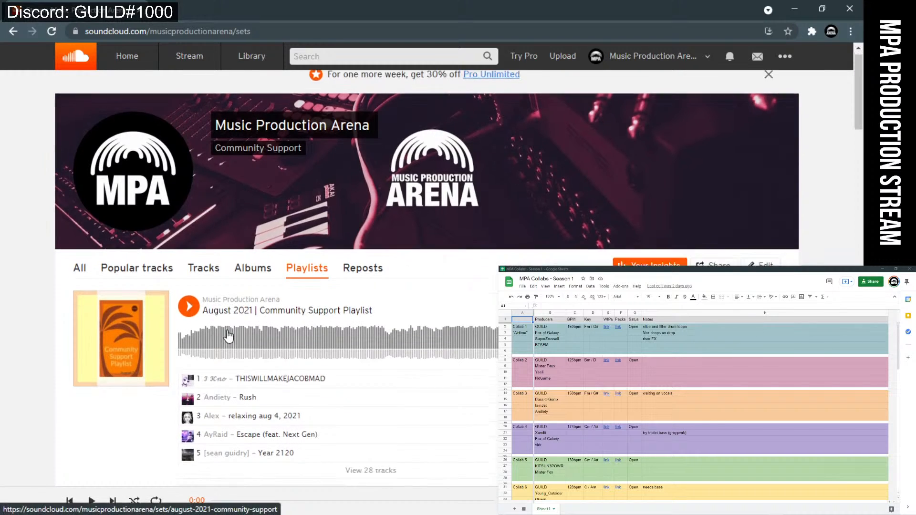
pyautogui.scroll(-8, 291, 344)
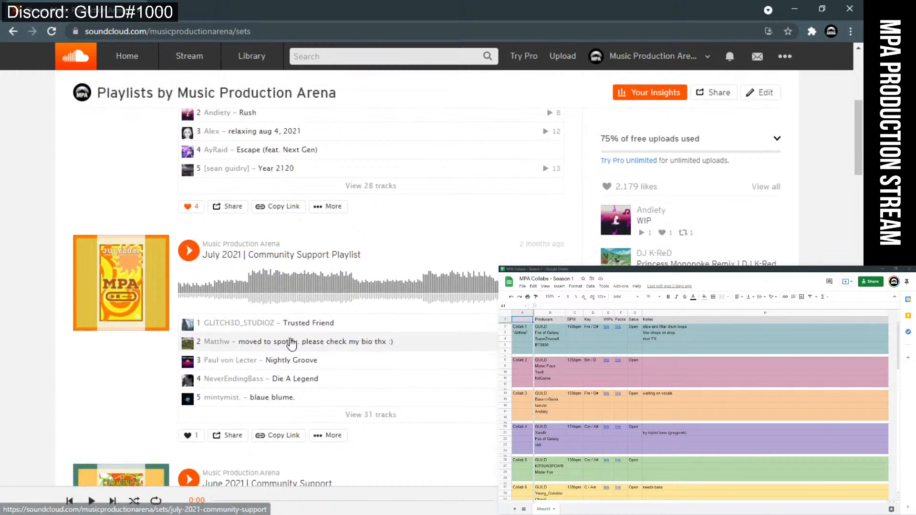
pyautogui.scroll(-10, 292, 344)
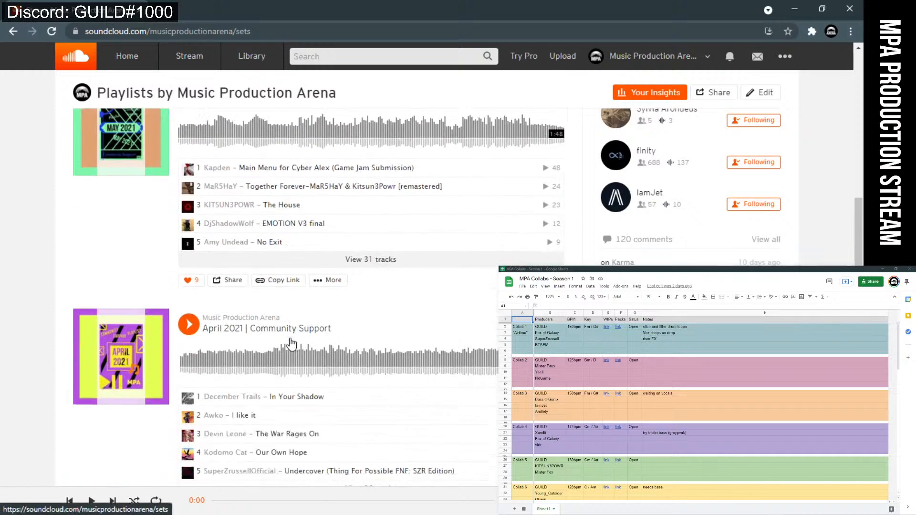
pyautogui.scroll(-2, 293, 343)
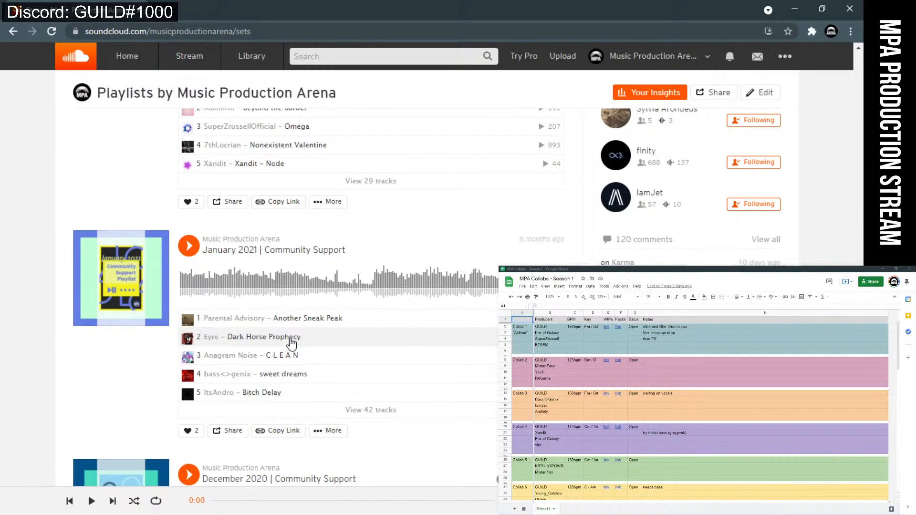
pyautogui.scroll(7, 291, 342)
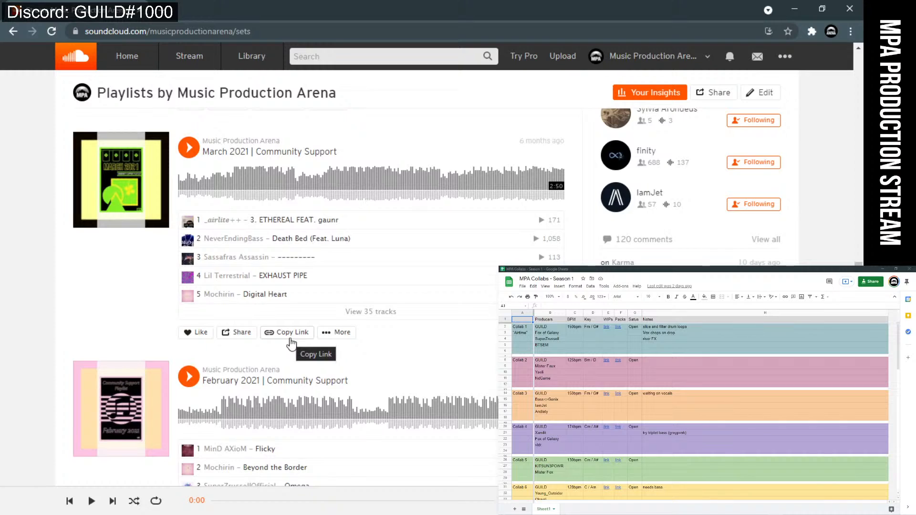
pyautogui.scroll(9, 292, 343)
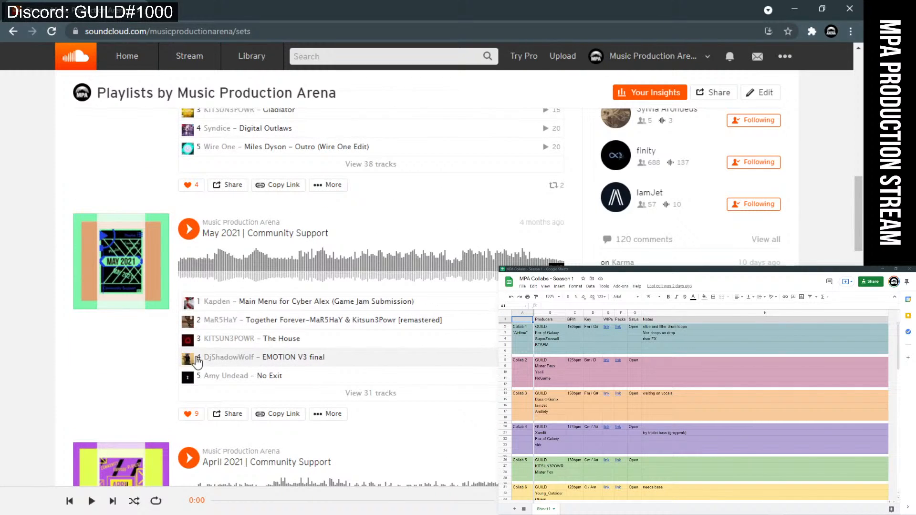
pyautogui.scroll(12, 234, 366)
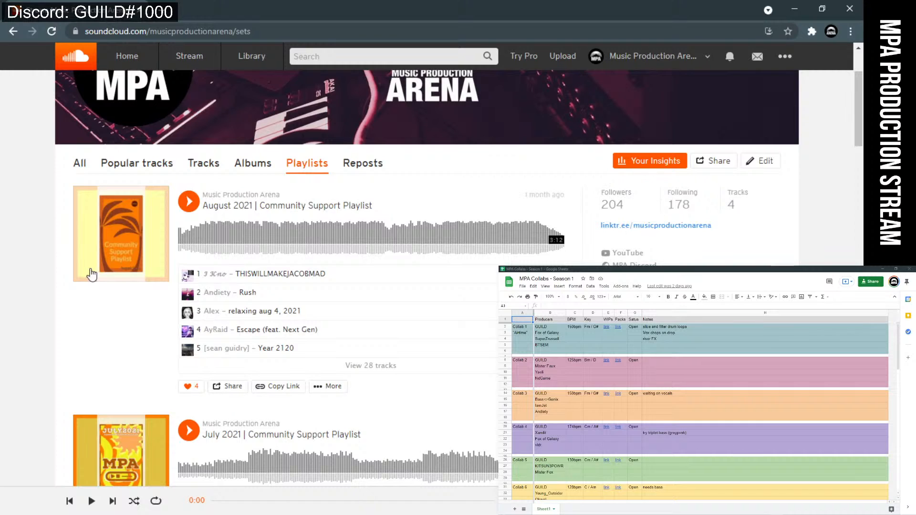
# - Review the Community Support playlists again, checking the older months and the covers and tracks of the summer 2021 ones
pyautogui.scroll(-12, 90, 270)
pyautogui.scroll(-15, 262, 297)
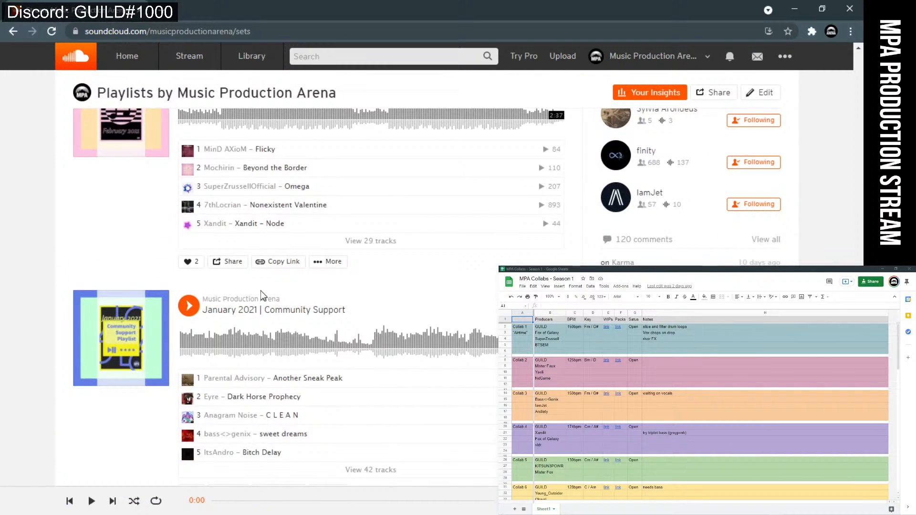
pyautogui.scroll(20, 261, 291)
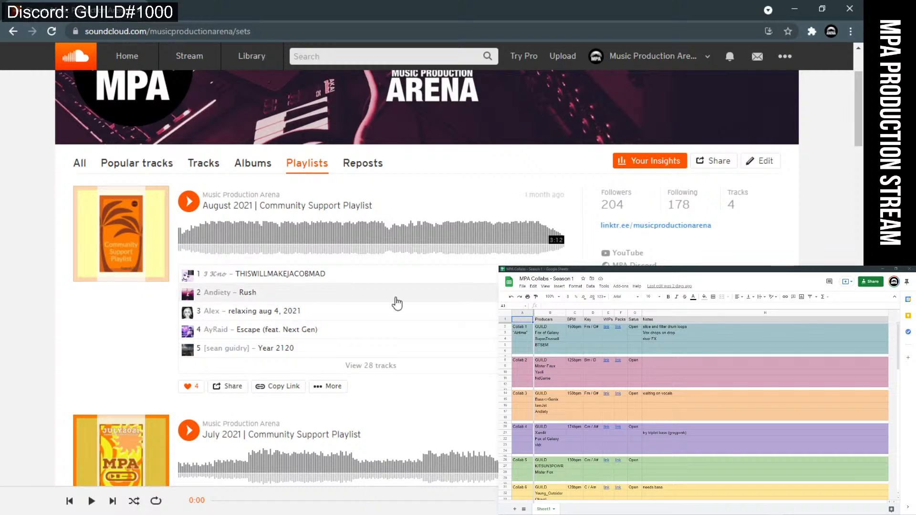
pyautogui.scroll(-4, 240, 272)
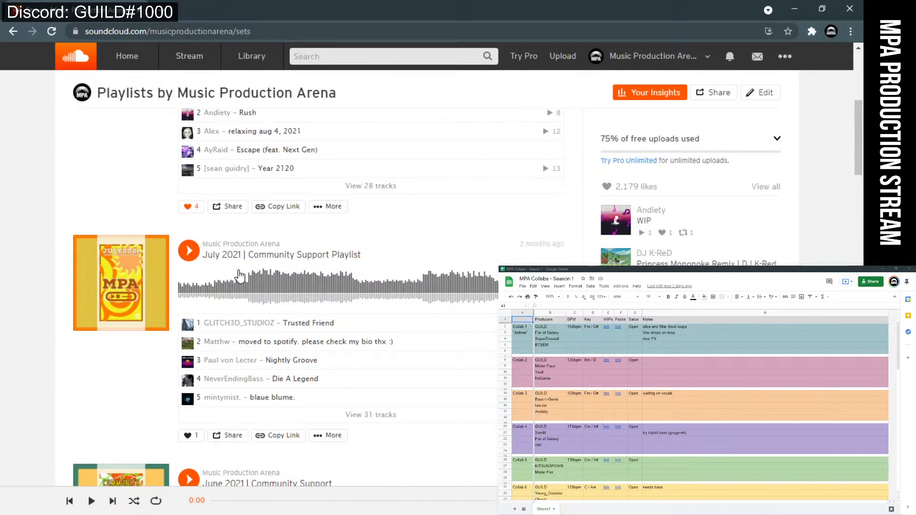
pyautogui.scroll(-6, 240, 276)
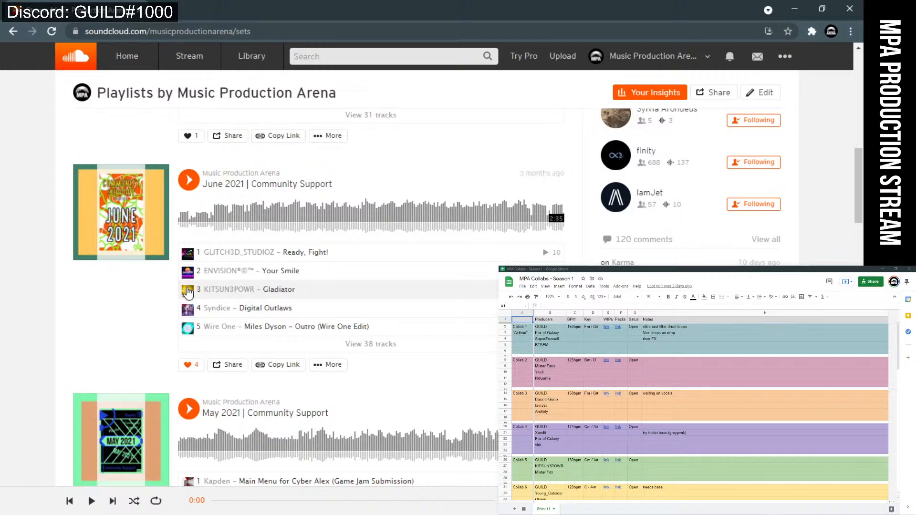
pyautogui.scroll(10, 187, 292)
pyautogui.scroll(-3, 319, 245)
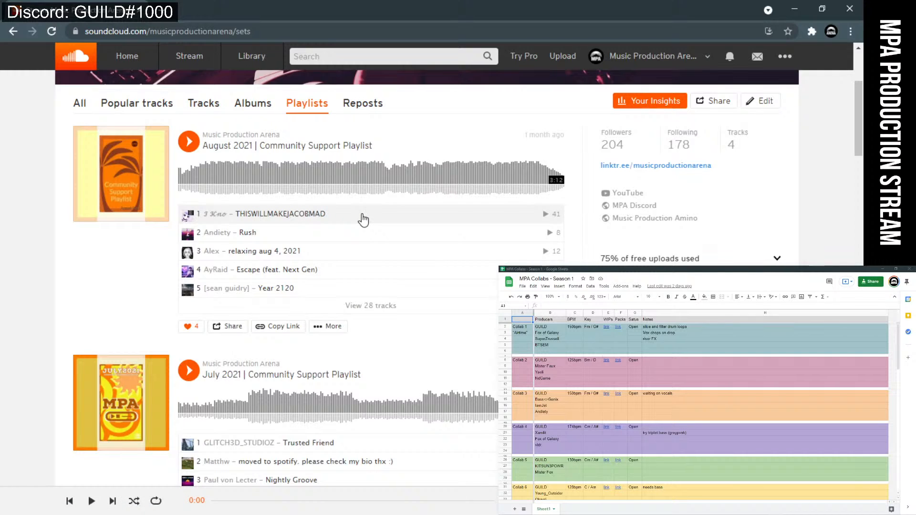
pyautogui.scroll(4, 363, 220)
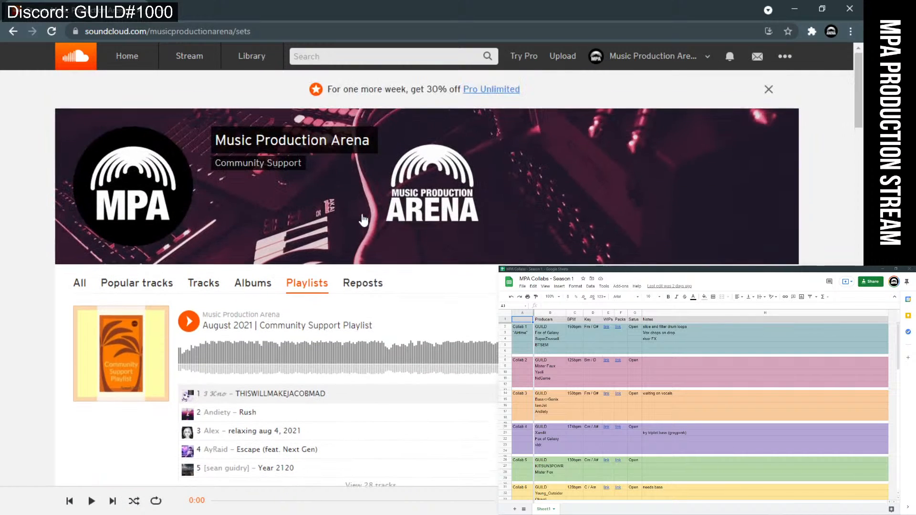
pyautogui.scroll(-4, 362, 220)
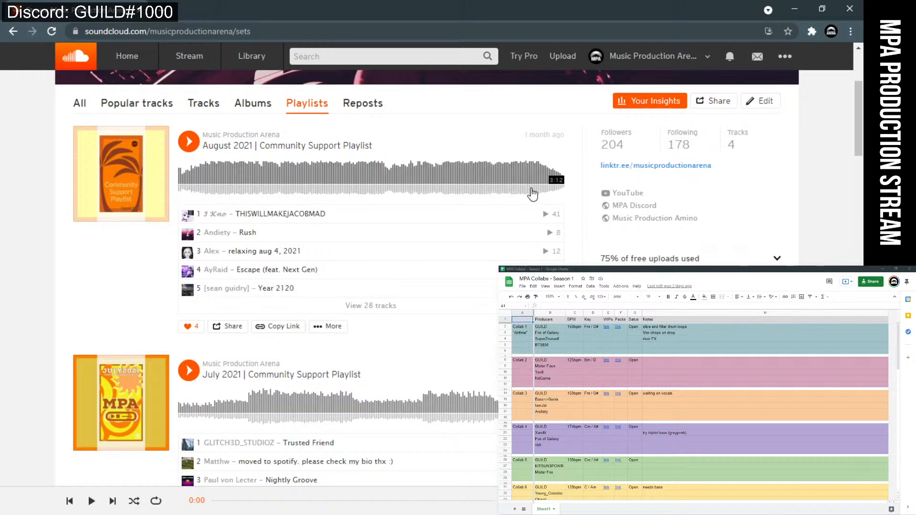
# - Search Google for instagram in a new tab, load the Instagram site and open the musicprodarena profile
pyautogui.hotkey('ctrl', 't')
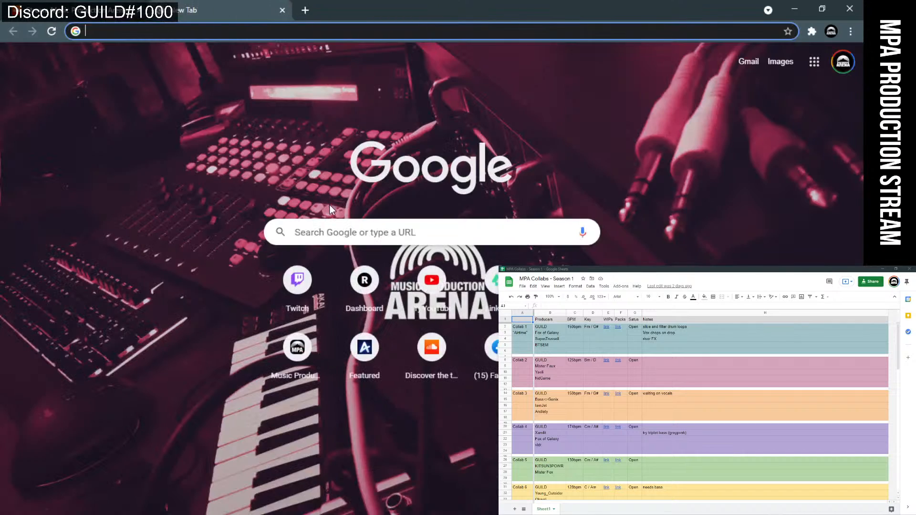
pyautogui.click(362, 238)
pyautogui.write('in')
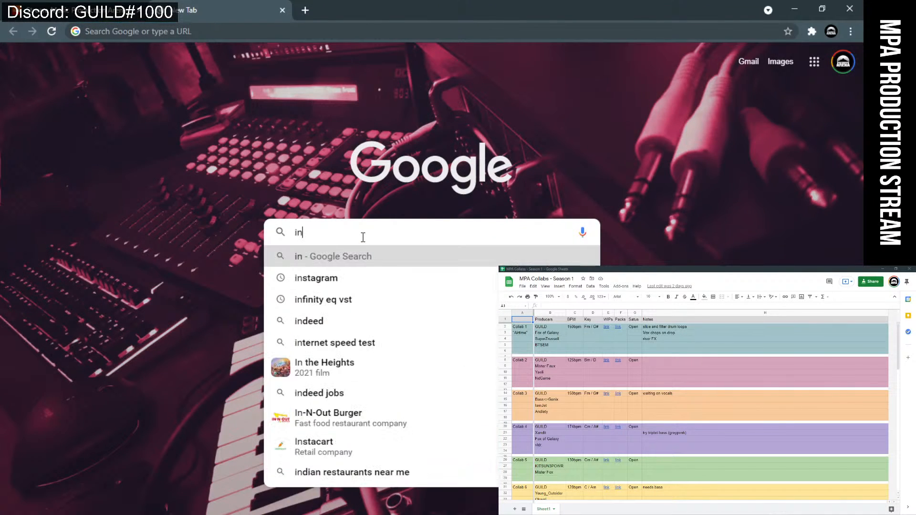
pyautogui.click(353, 278)
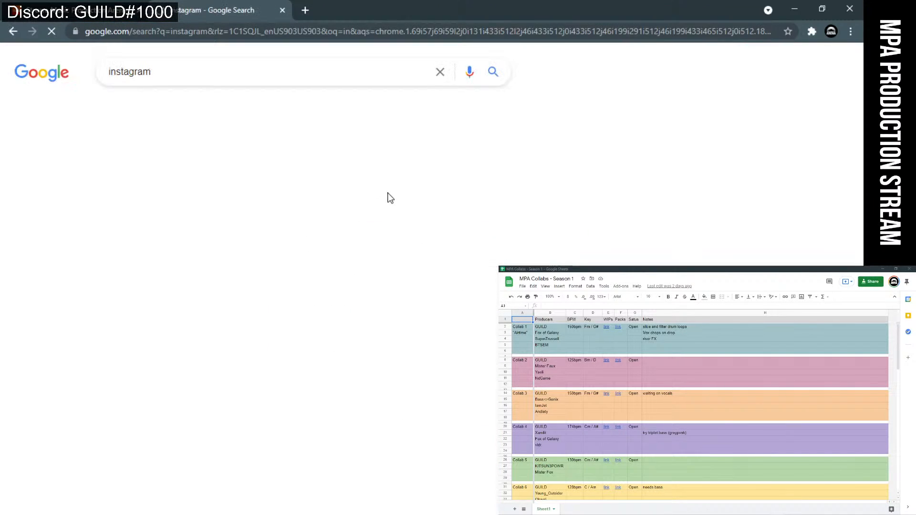
pyautogui.click(138, 175)
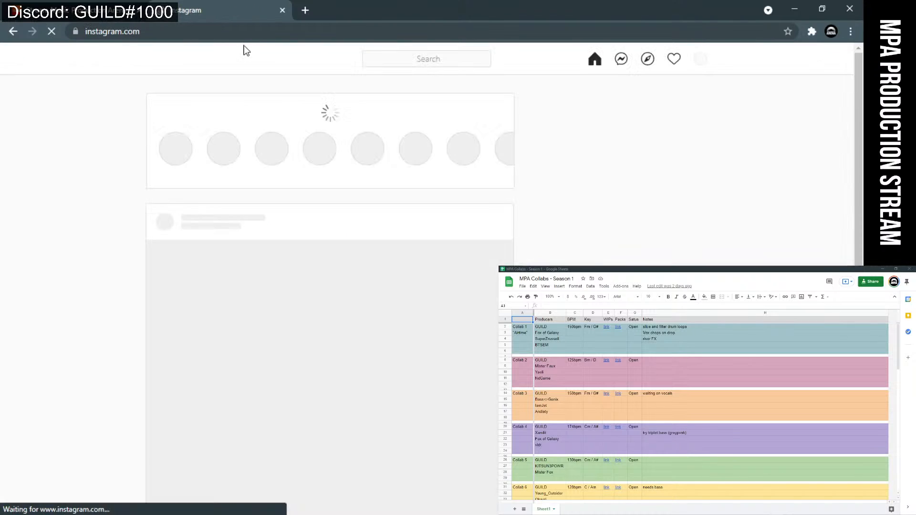
pyautogui.click(398, 60)
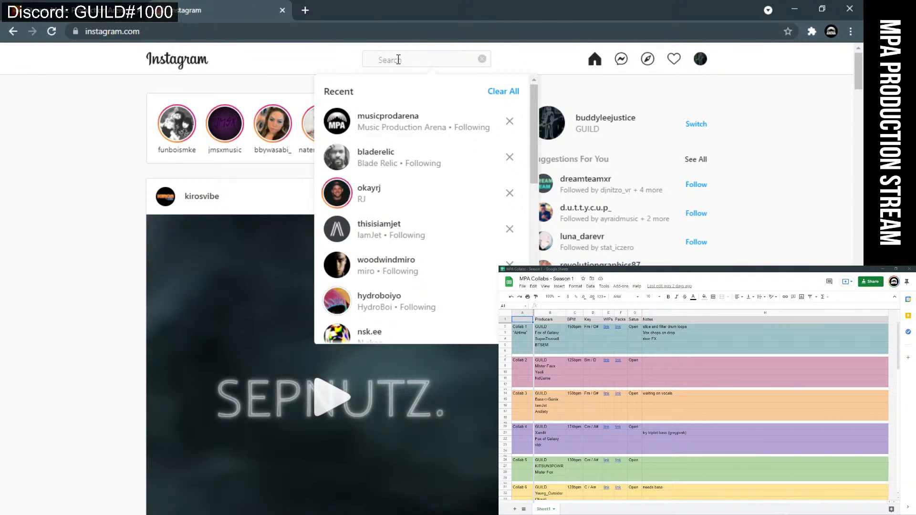
pyautogui.click(392, 123)
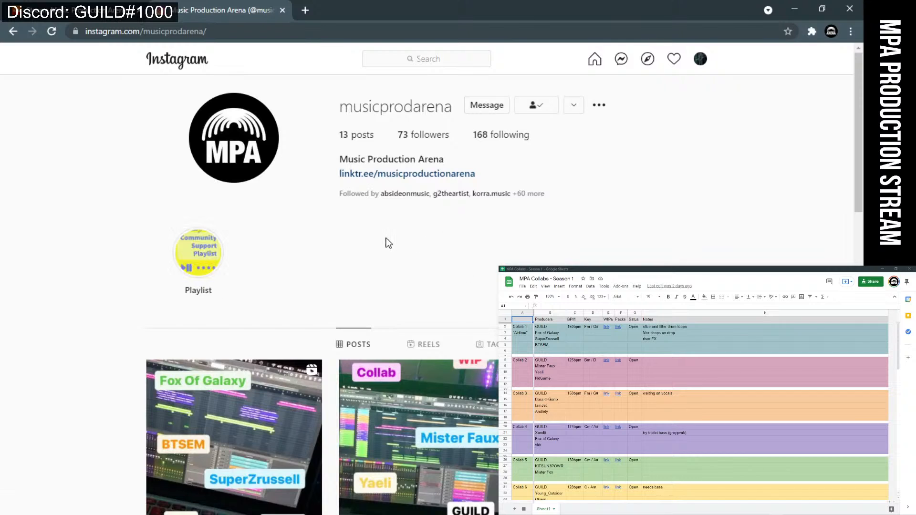
# - Browse the profile's post grid, open the August 2021 Community Support Playlist post and show its tagged accounts
pyautogui.scroll(-5, 386, 242)
pyautogui.scroll(4, 386, 243)
pyautogui.scroll(-10, 389, 241)
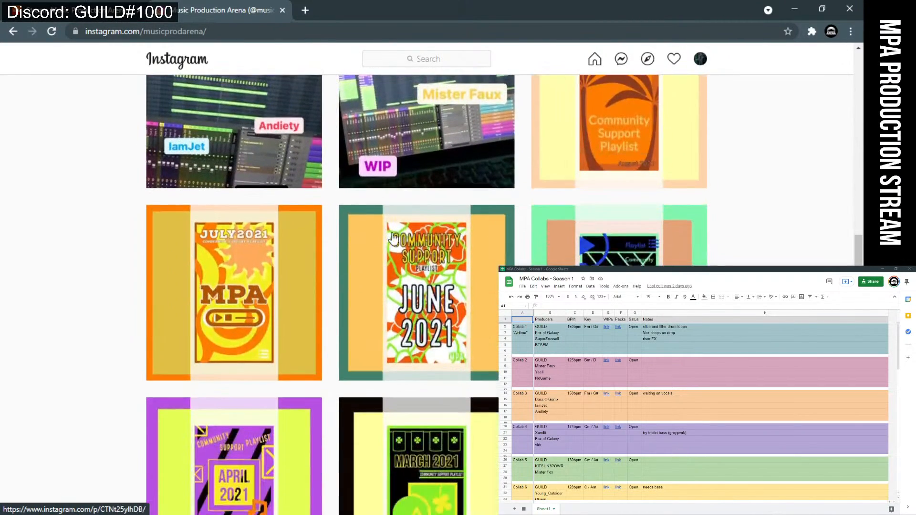
pyautogui.scroll(1, 393, 238)
pyautogui.click(580, 173)
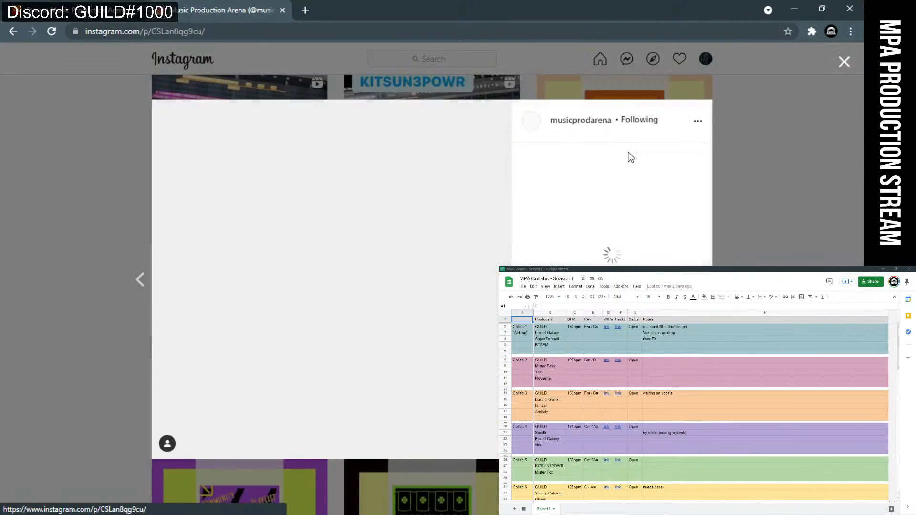
pyautogui.click(349, 275)
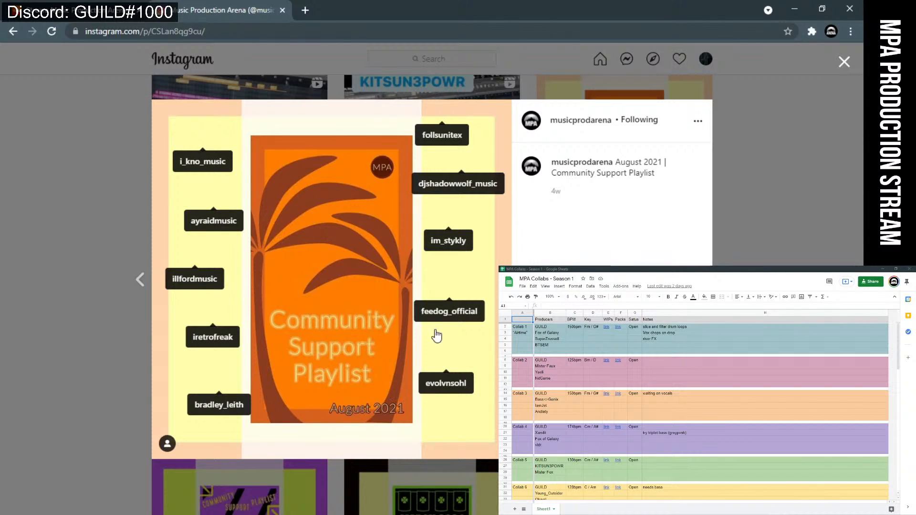
# - Place the stream chat window over the collab spreadsheet and go through the Collab 5, 3, 4 and 2 posts
pyautogui.moveTo(600, 268); pyautogui.dragTo(602, 392)
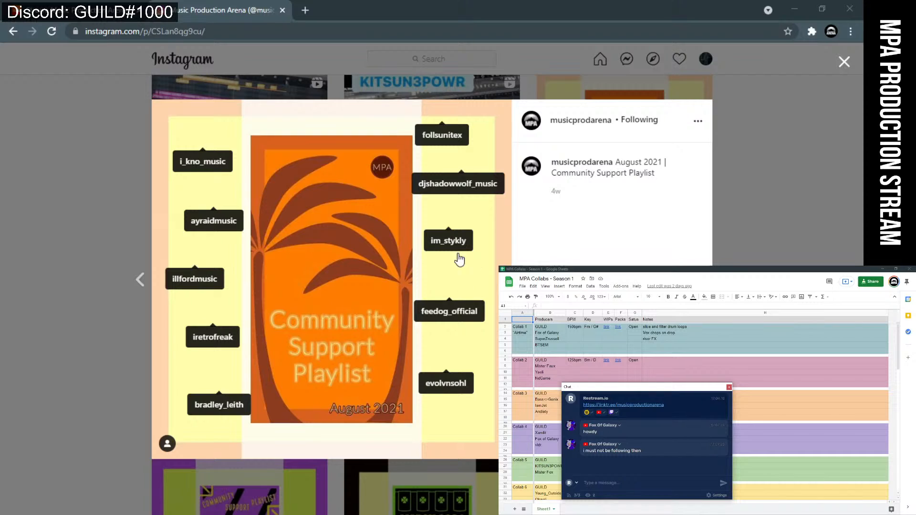
pyautogui.click(140, 280)
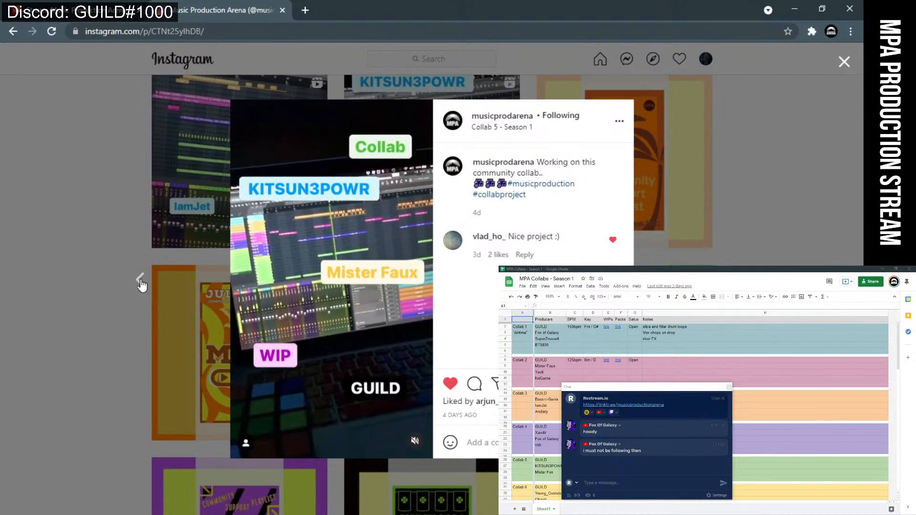
pyautogui.click(140, 281)
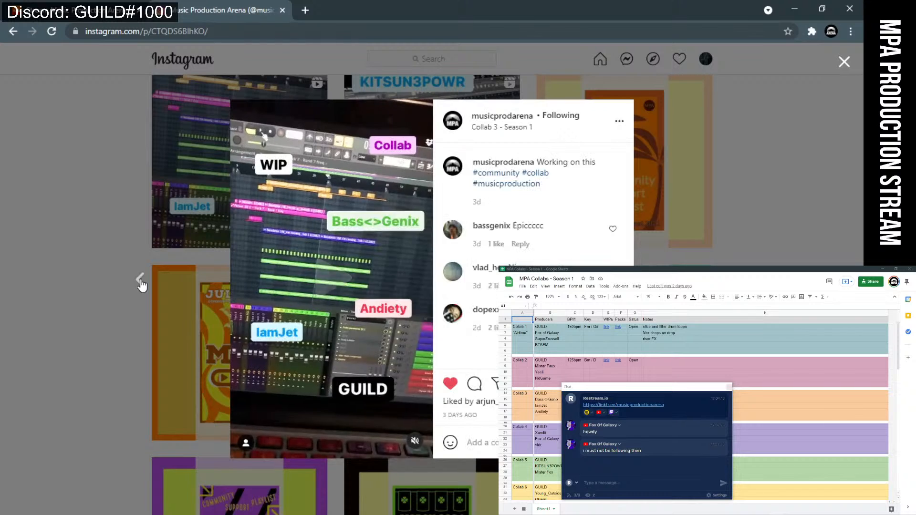
pyautogui.click(141, 282)
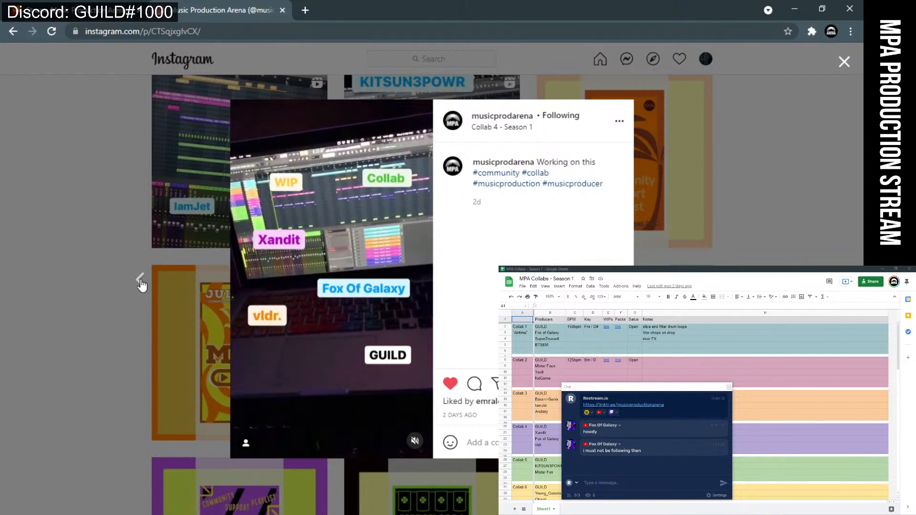
pyautogui.click(141, 282)
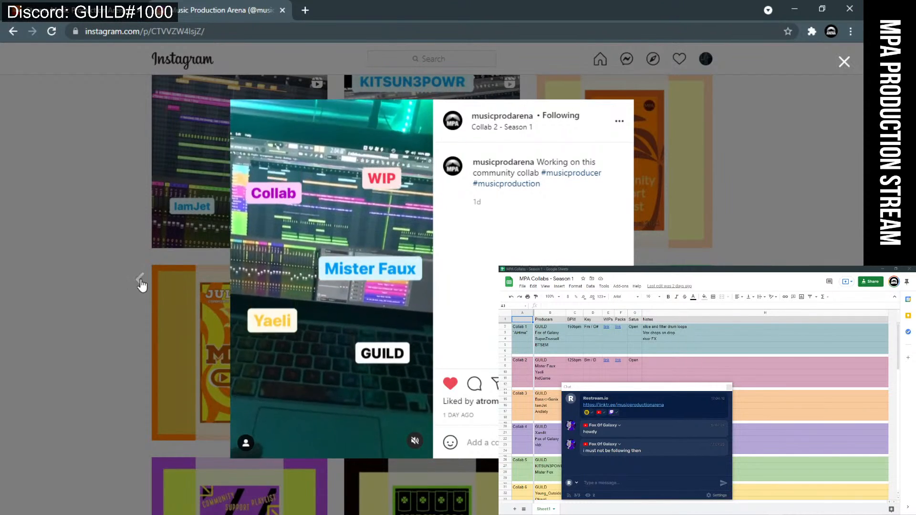
# - Show the Collab 1 post, close it and look over the musicprodarena profile page and its grid of posts
pyautogui.click(141, 283)
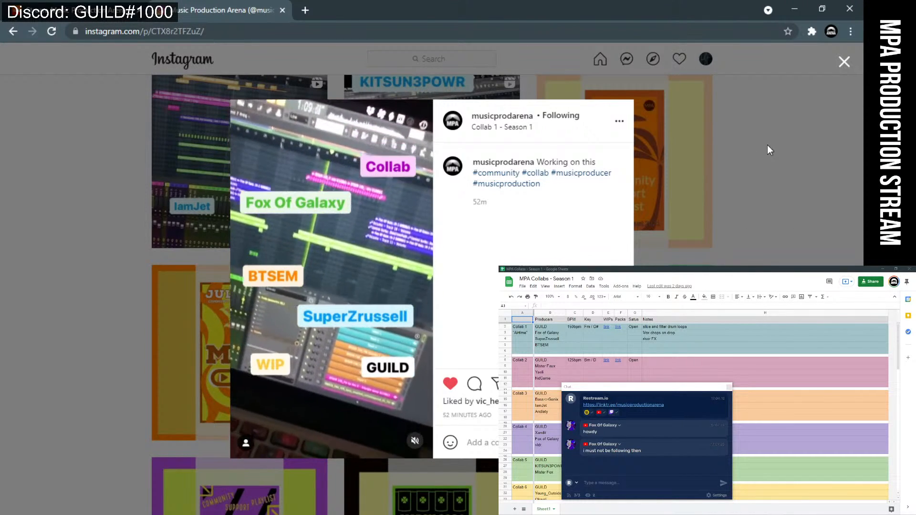
pyautogui.click(844, 61)
pyautogui.scroll(8, 845, 62)
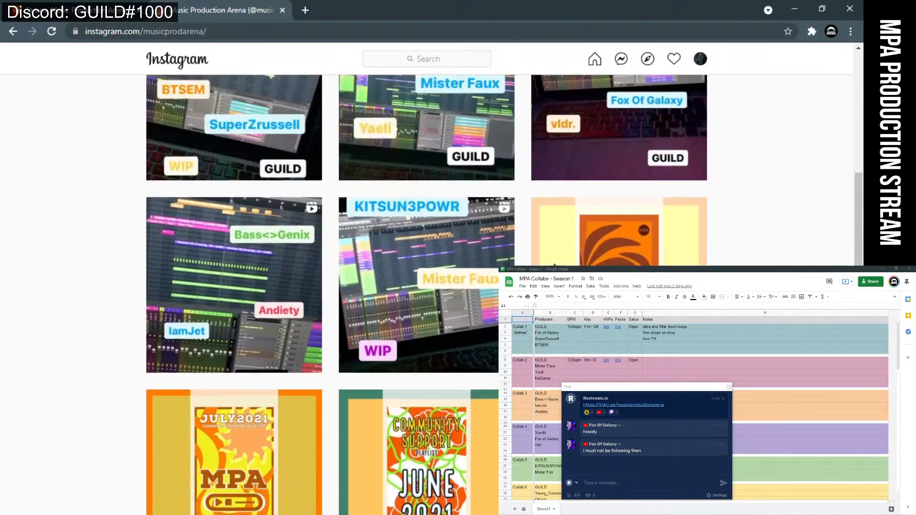
pyautogui.scroll(3, 554, 264)
pyautogui.scroll(-7, 395, 325)
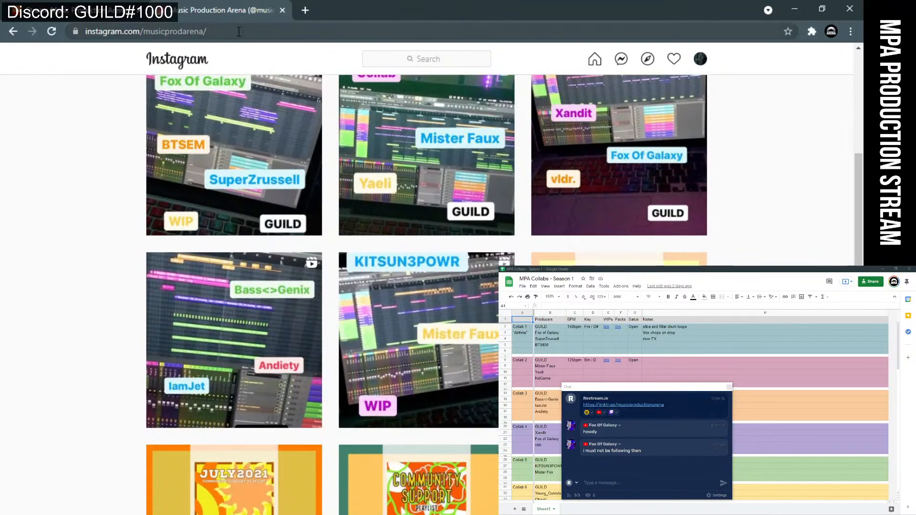
pyautogui.scroll(-5, 394, 323)
pyautogui.scroll(9, 393, 321)
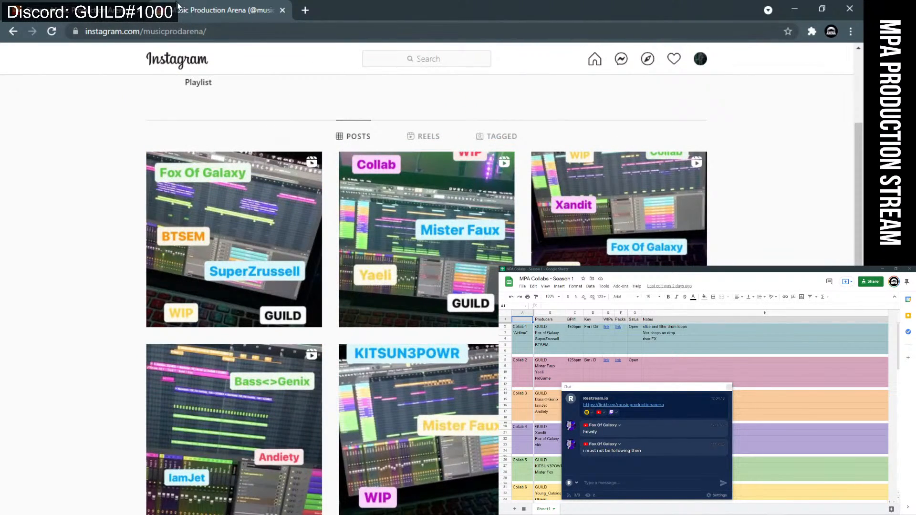
pyautogui.click(98, 15)
pyautogui.click(205, 14)
pyautogui.scroll(4, 367, 288)
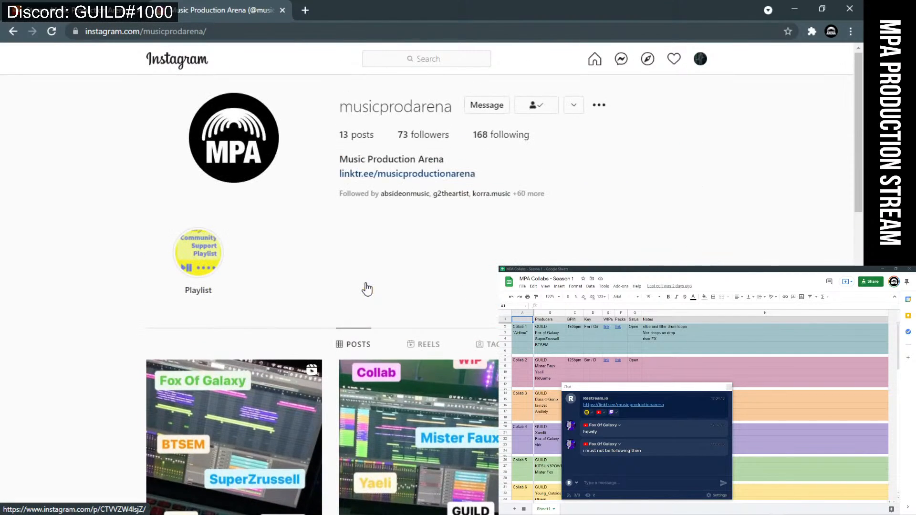
pyautogui.scroll(-5, 367, 289)
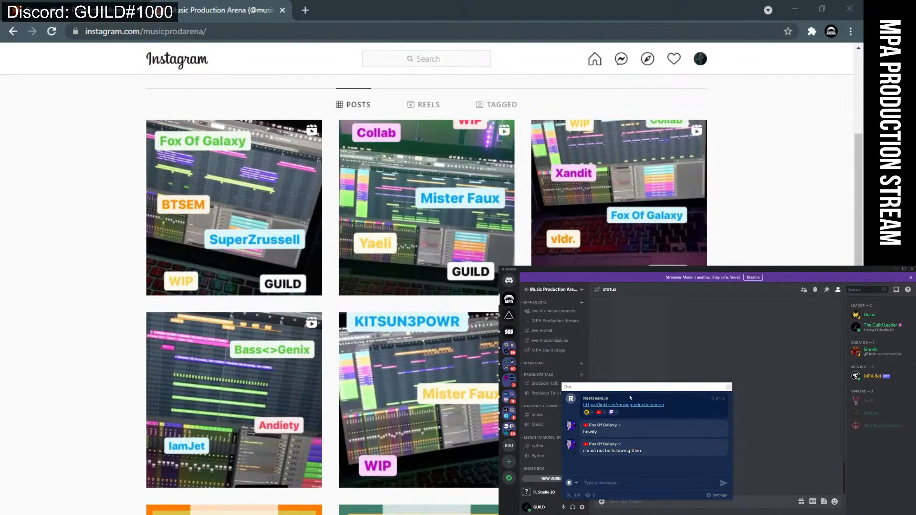
# - Place the stream chat window over the Instagram page and point out the message "i must not be following then"
pyautogui.moveTo(626, 390); pyautogui.dragTo(249, 223)
pyautogui.moveTo(164, 353); pyautogui.dragTo(308, 350)
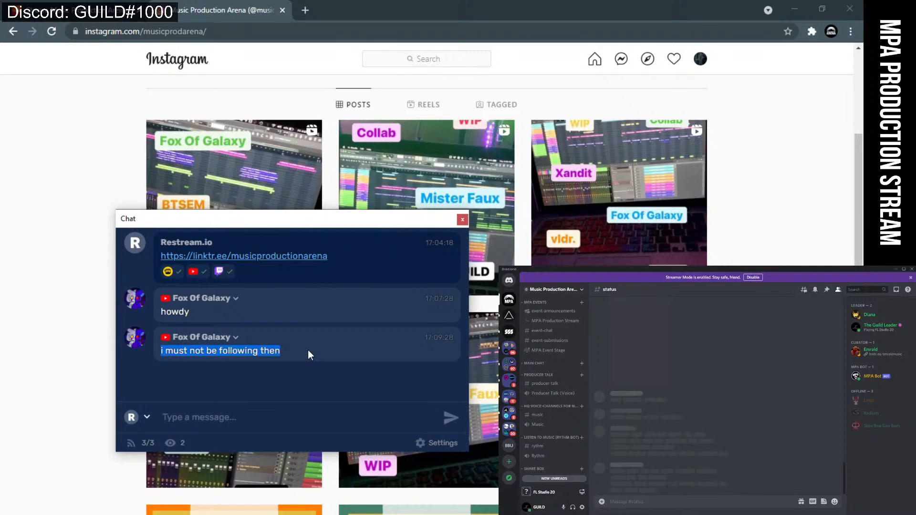
pyautogui.click(308, 350)
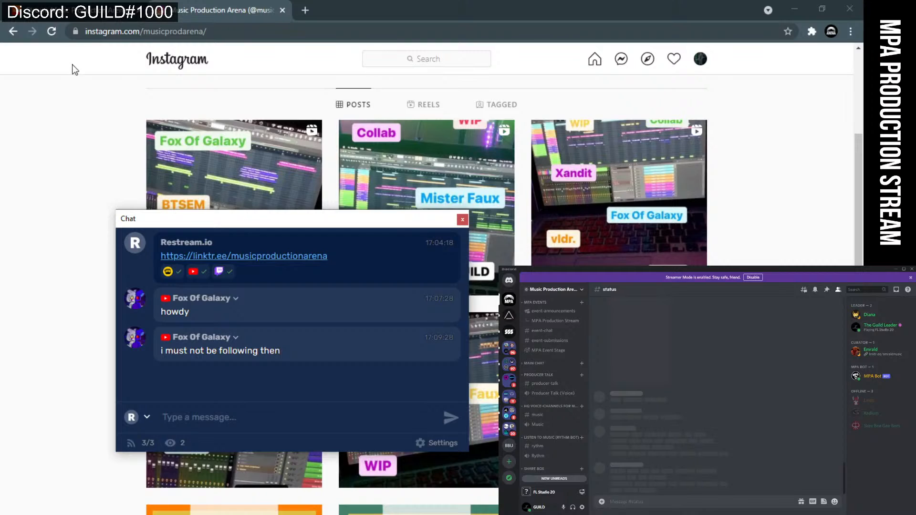
# - Switch to SoundCloud, search for "fox of galaxy", uncover the matching artist from behind the chat window and follow Fox Of Galaxy
pyautogui.click(71, 14)
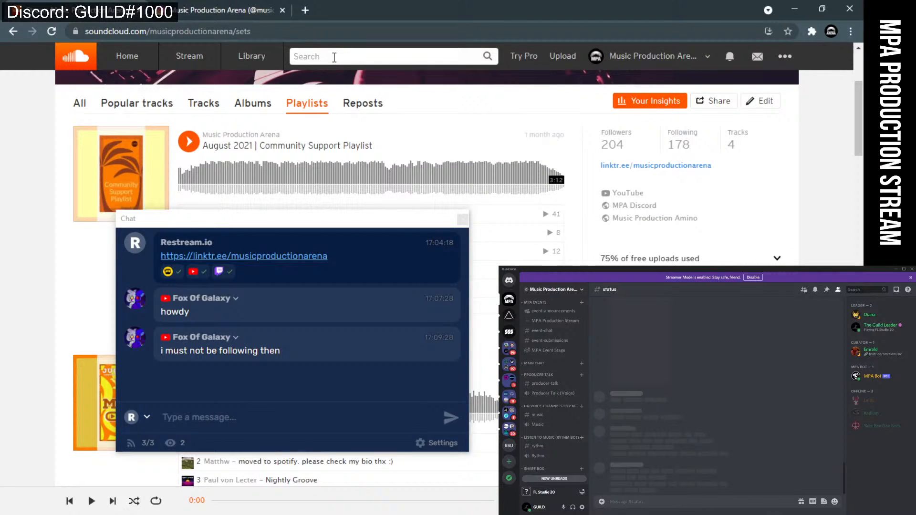
pyautogui.write('fox of')
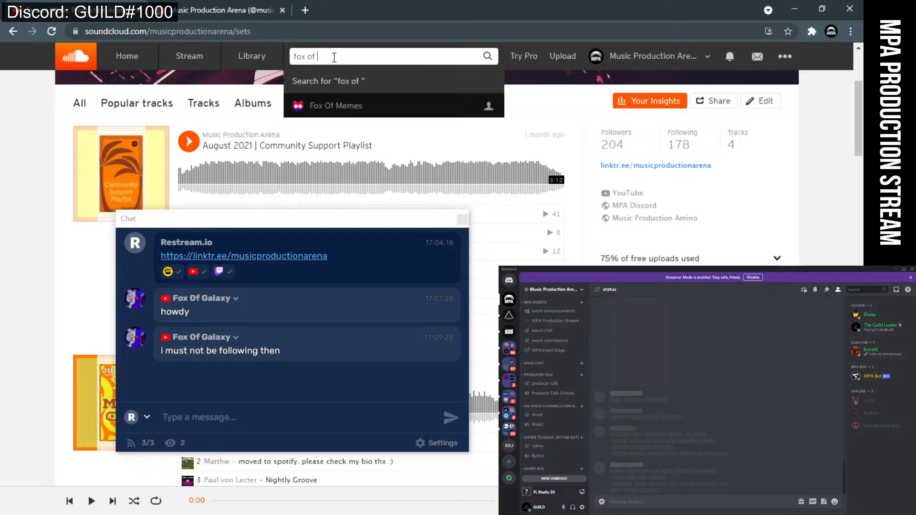
pyautogui.write('galax')
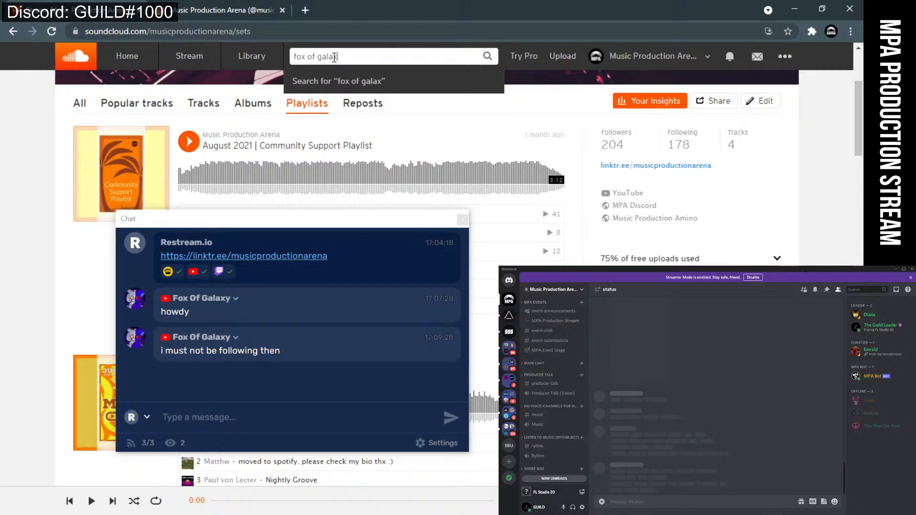
pyautogui.write('y')
pyautogui.click(393, 93)
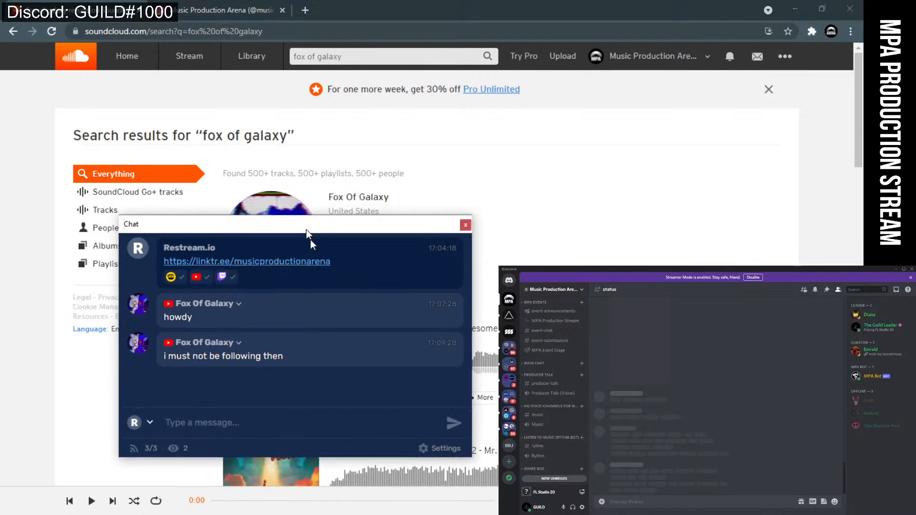
pyautogui.click(372, 248)
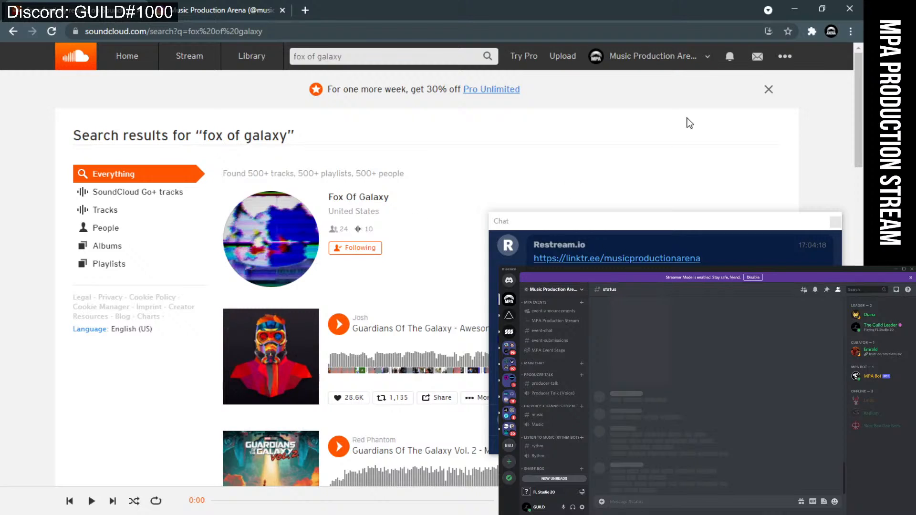
# - Open Music Production Arena's own SoundCloud profile from the account options and shift the chat window aside
pyautogui.click(662, 58)
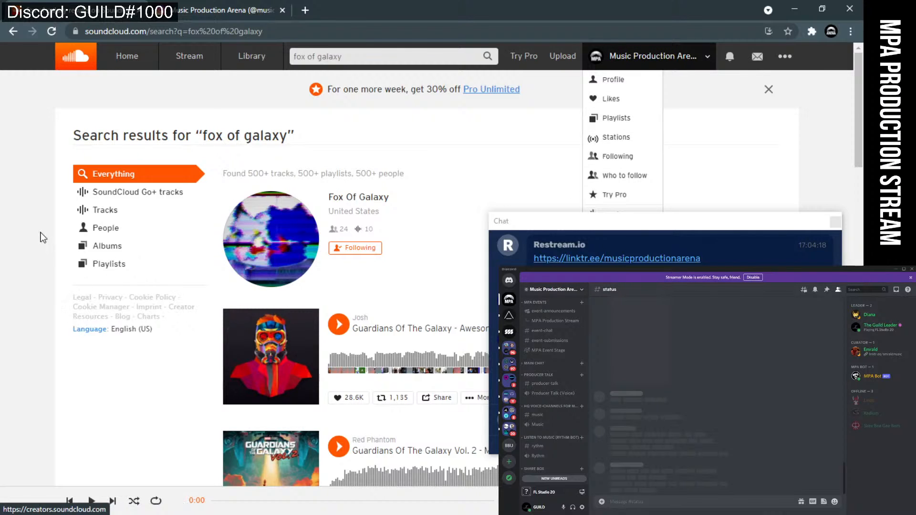
pyautogui.click(619, 85)
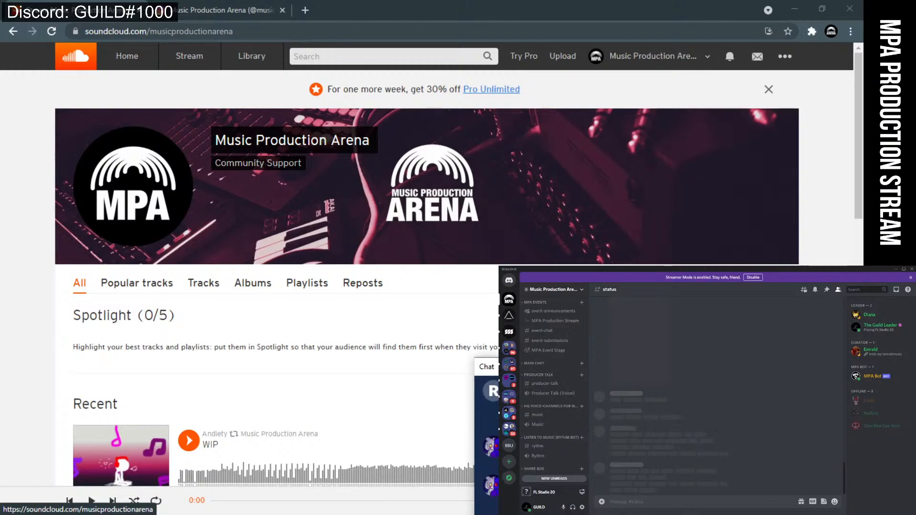
pyautogui.scroll(-1, 308, 342)
pyautogui.scroll(1, 308, 342)
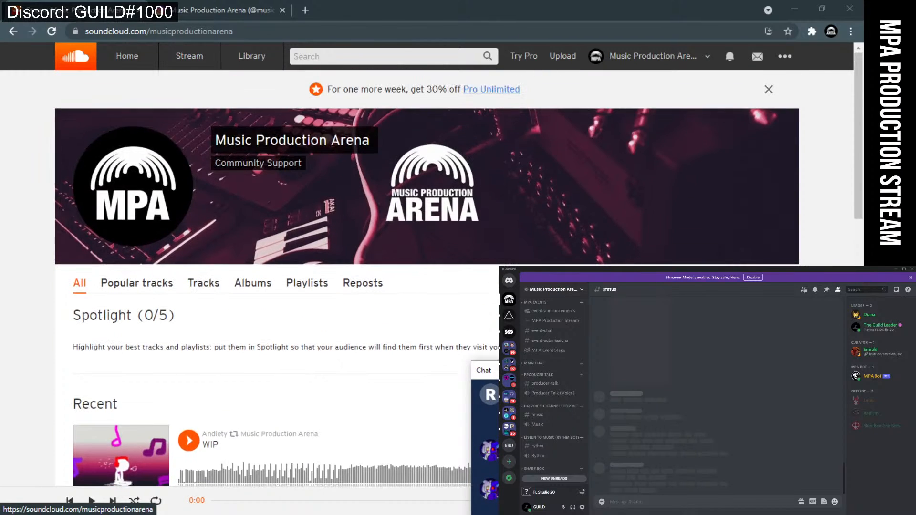
# - Search SoundCloud for "fox of", open the suggested Fox Of Memes profile and look through its recent tracks
pyautogui.click(355, 55)
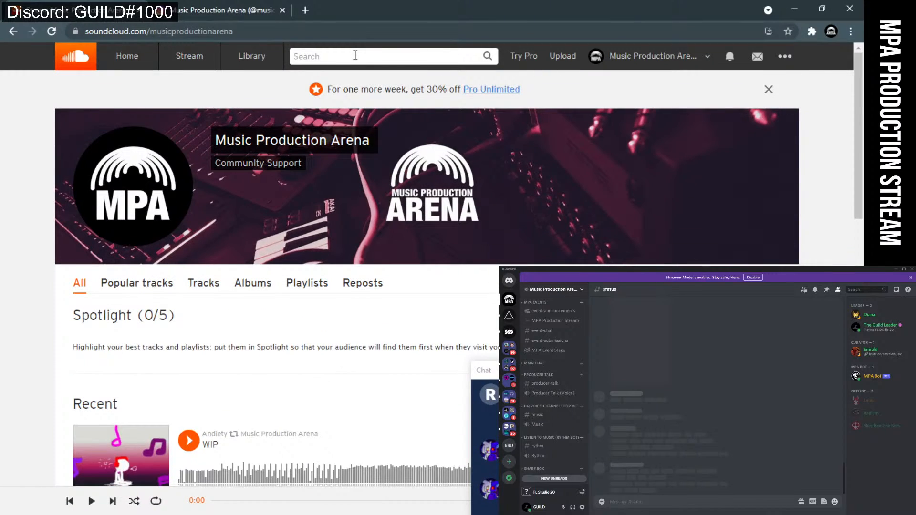
pyautogui.write('fox of')
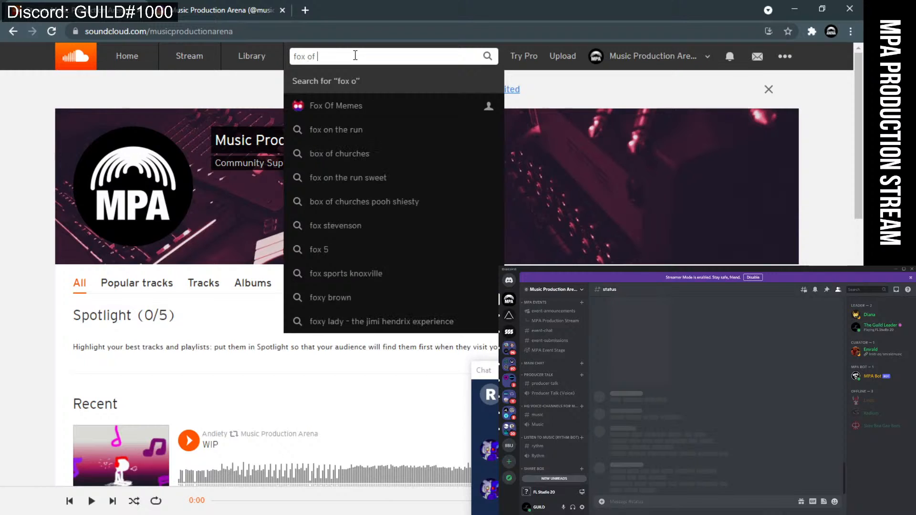
pyautogui.click(325, 106)
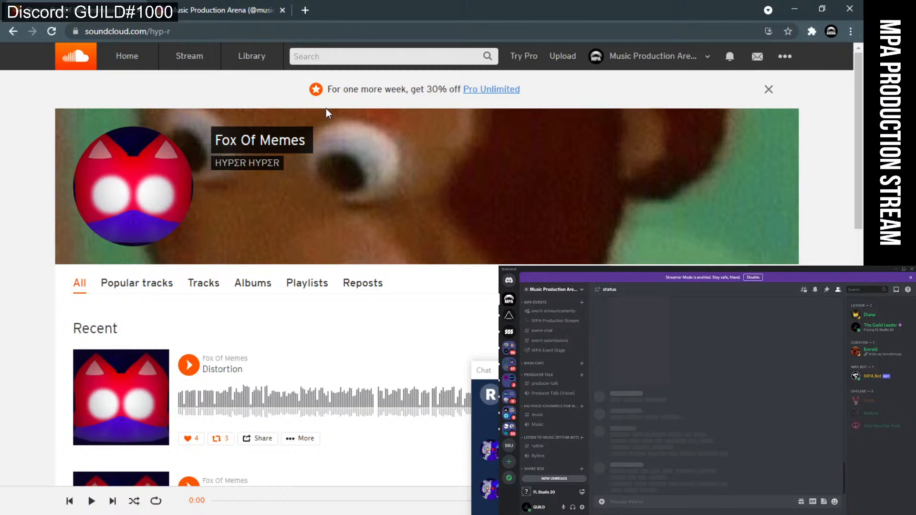
pyautogui.scroll(-6, 353, 219)
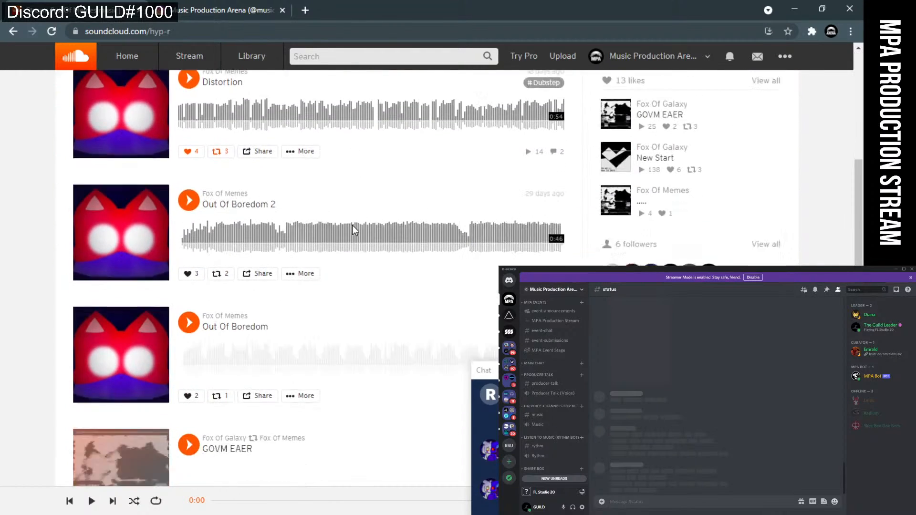
pyautogui.scroll(-5, 352, 225)
pyautogui.scroll(8, 352, 225)
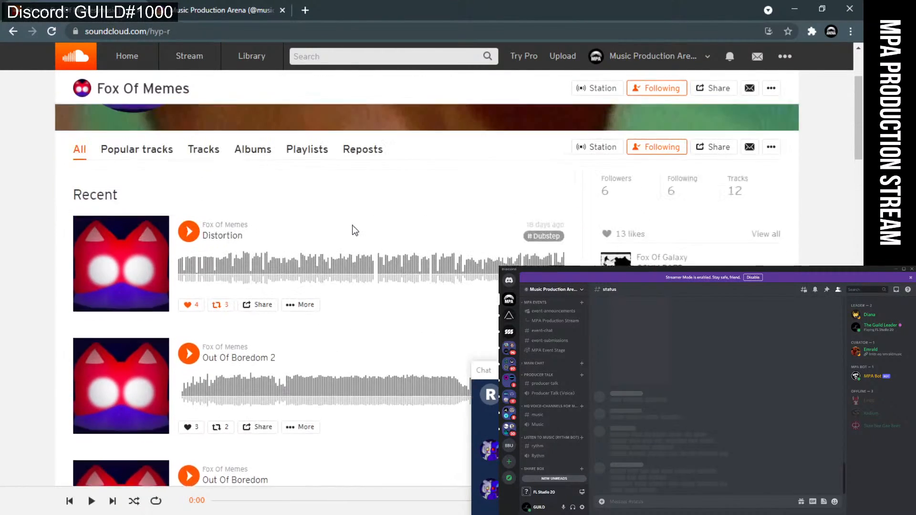
pyautogui.scroll(3, 352, 225)
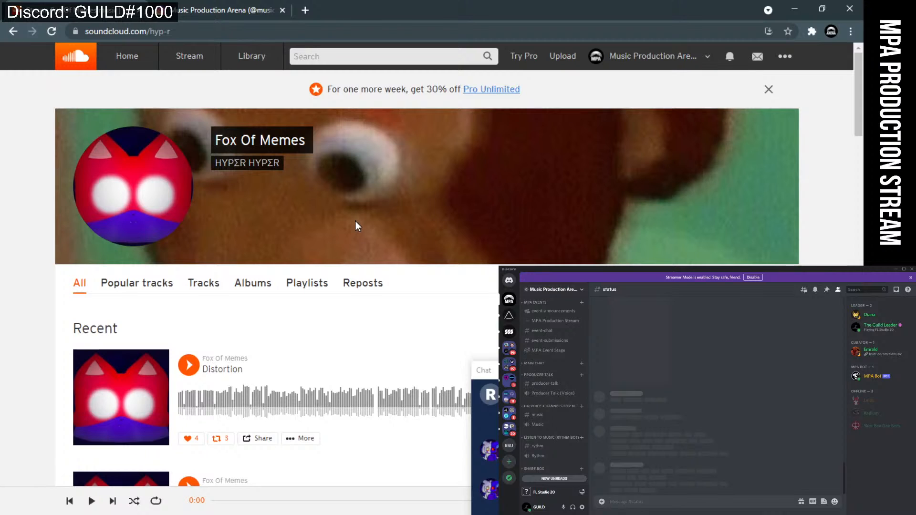
# - Return to the Music Production Arena SoundCloud profile, open its followers list and move the chat window over Discord
pyautogui.click(224, 10)
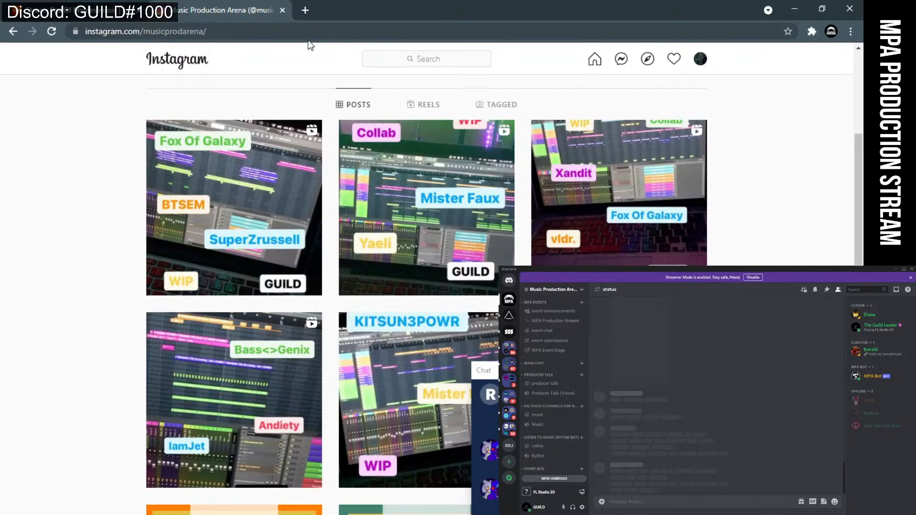
pyautogui.click(114, 10)
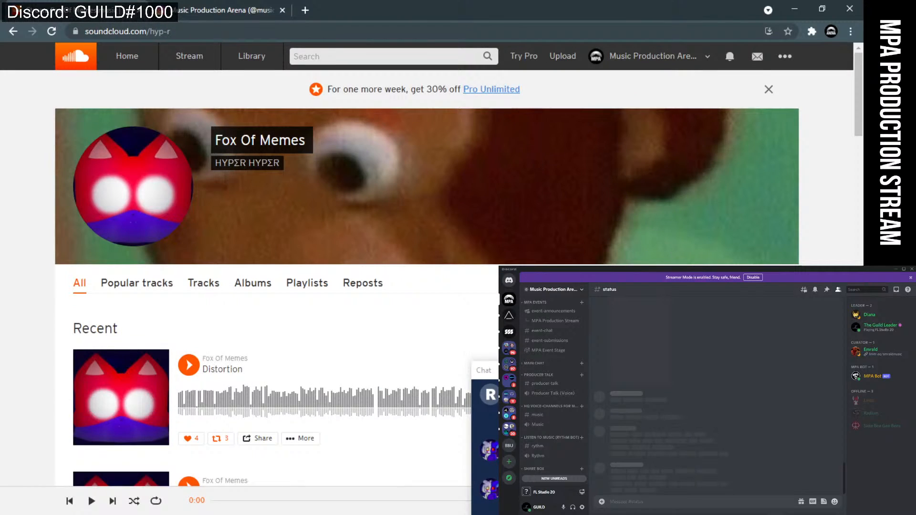
pyautogui.click(14, 31)
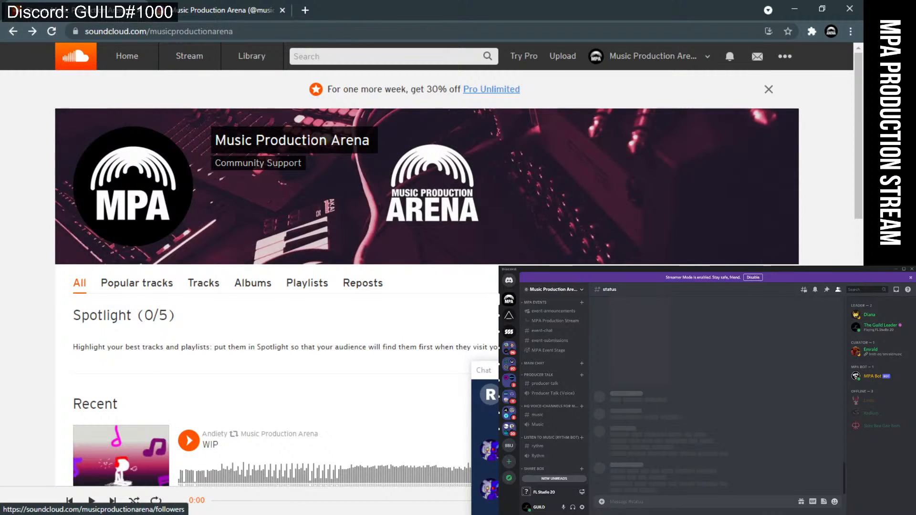
pyautogui.click(618, 320)
pyautogui.moveTo(549, 370); pyautogui.dragTo(630, 365)
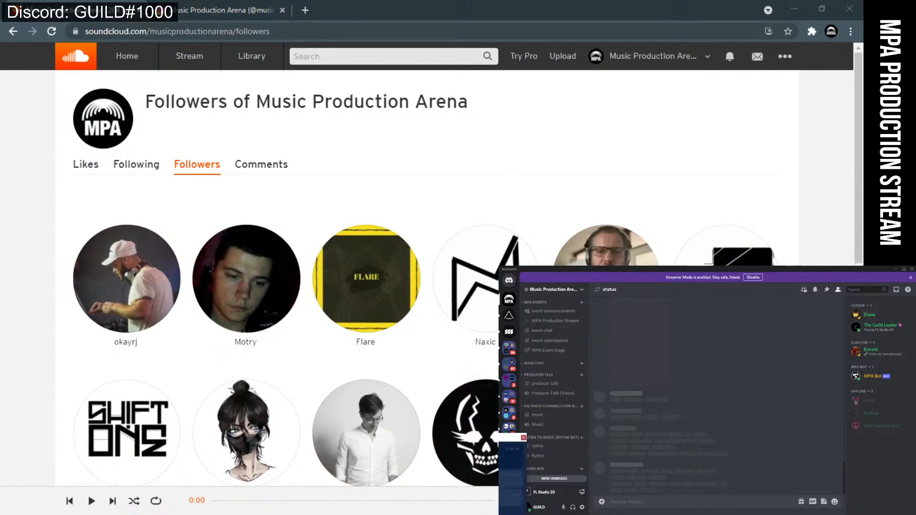
# - Check the first rows of Music Production Arena's followers for artists not yet followed and follow JGirl back
pyautogui.scroll(-3, 440, 241)
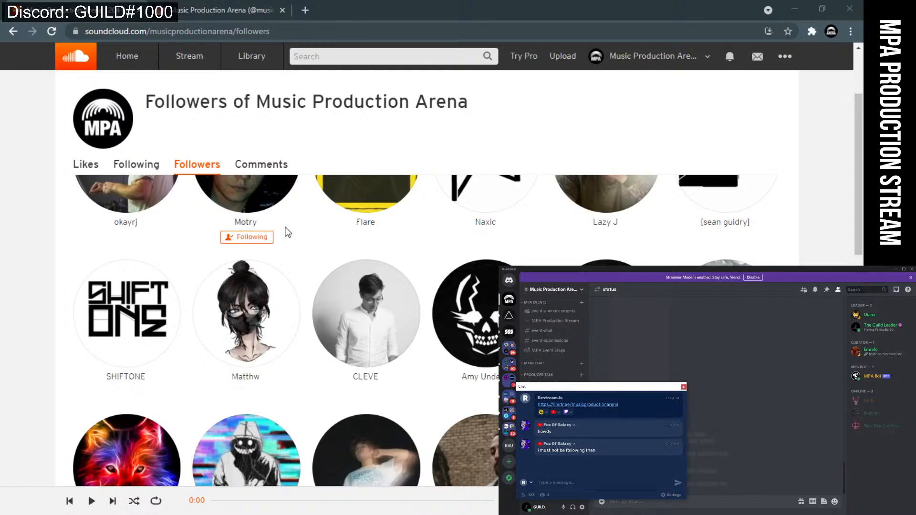
pyautogui.scroll(-2, 715, 234)
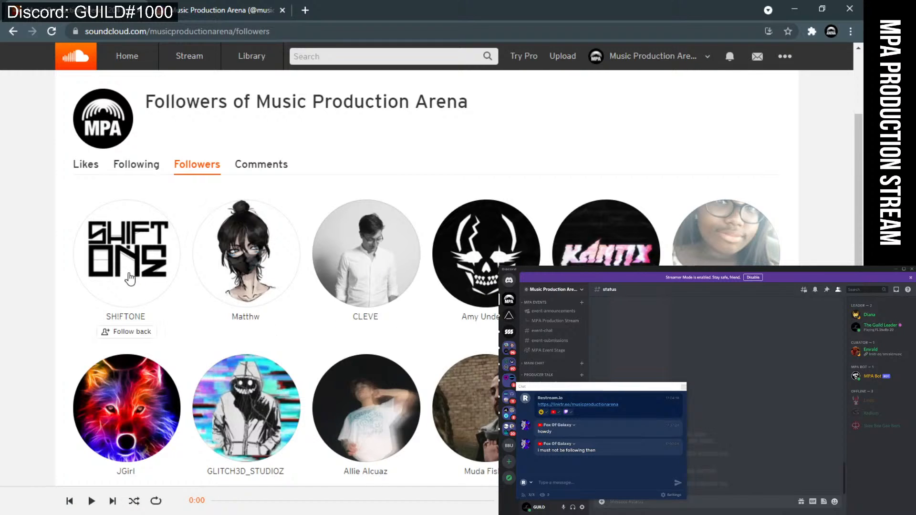
pyautogui.scroll(3, 161, 313)
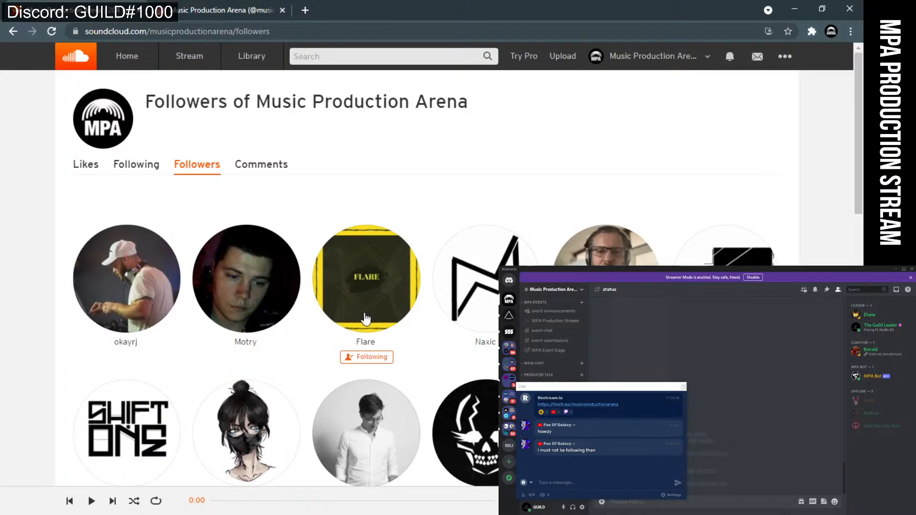
pyautogui.scroll(-1, 451, 319)
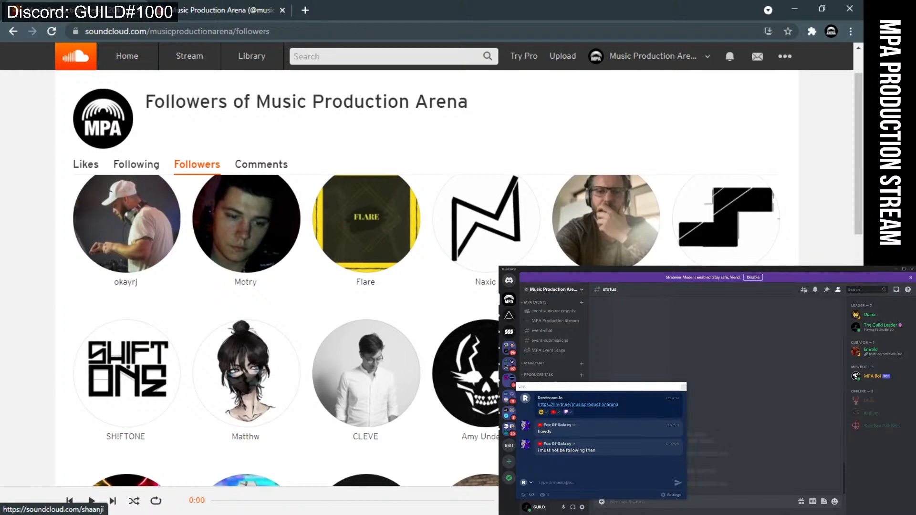
pyautogui.scroll(-2, 262, 266)
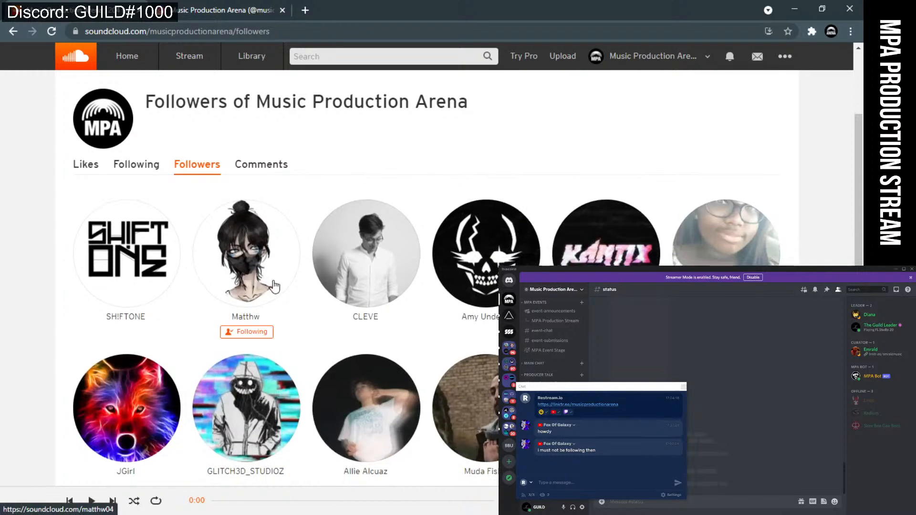
pyautogui.scroll(-1, 366, 334)
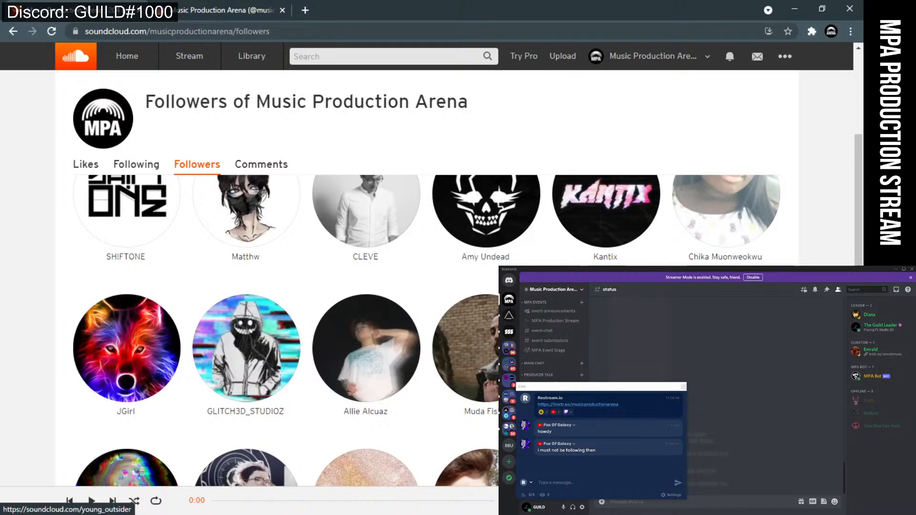
pyautogui.scroll(-1, 365, 334)
pyautogui.scroll(-1, 366, 334)
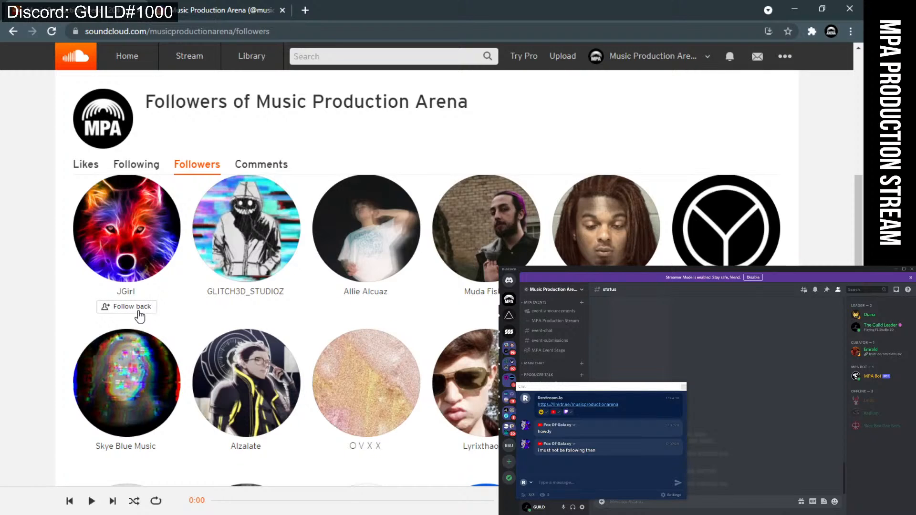
pyautogui.click(139, 311)
# - Check the followers around the JGirl row and follow back artists in the Skye Blue Music row, including O V X X
pyautogui.scroll(-3, 143, 310)
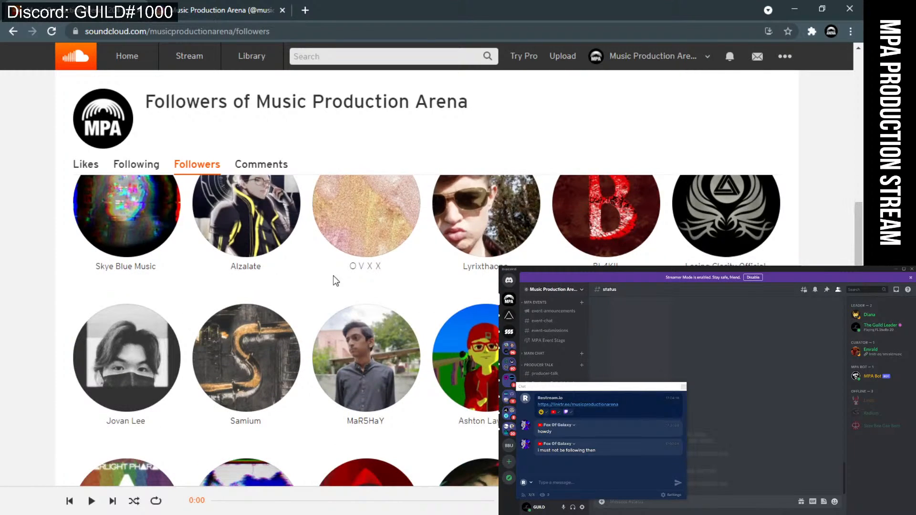
pyautogui.scroll(-3, 452, 278)
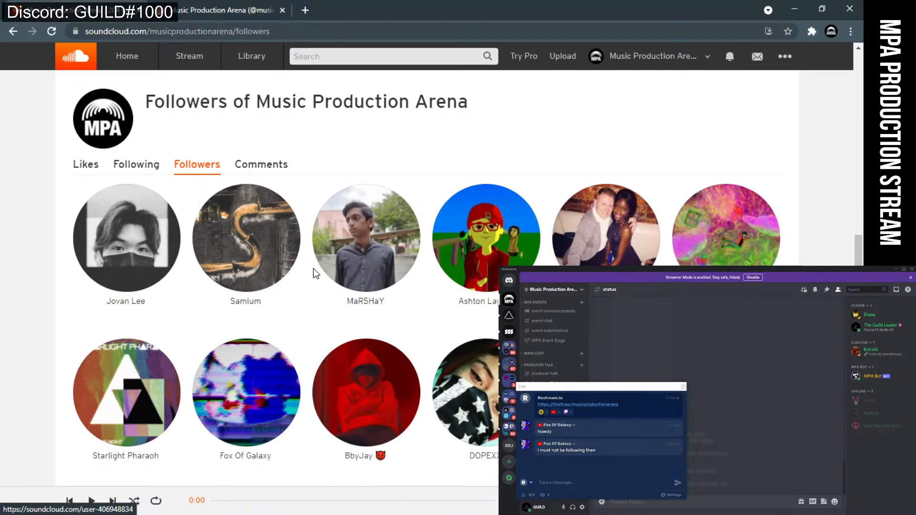
pyautogui.scroll(5, 317, 272)
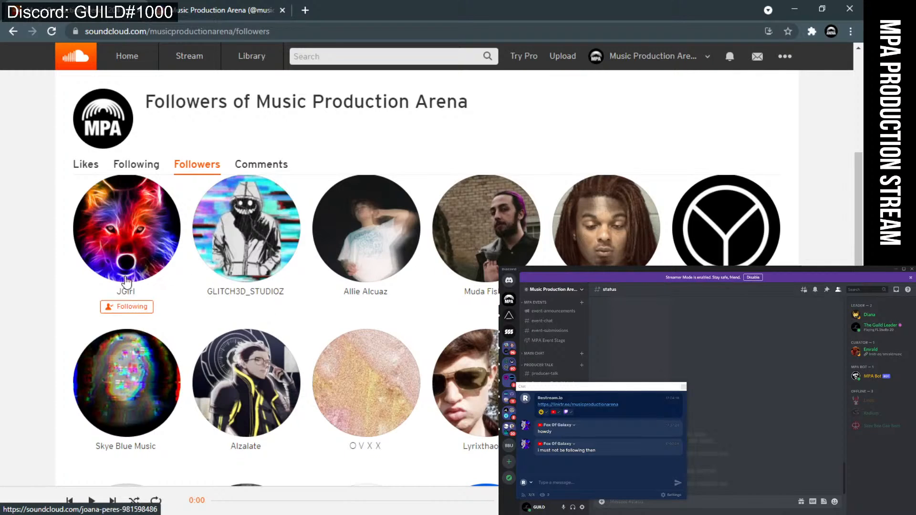
pyautogui.scroll(-1, 127, 268)
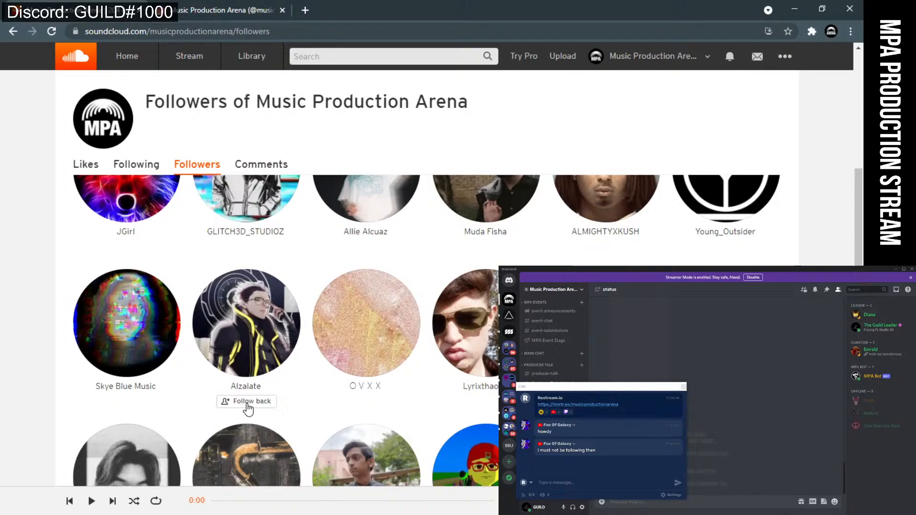
pyautogui.click(355, 401)
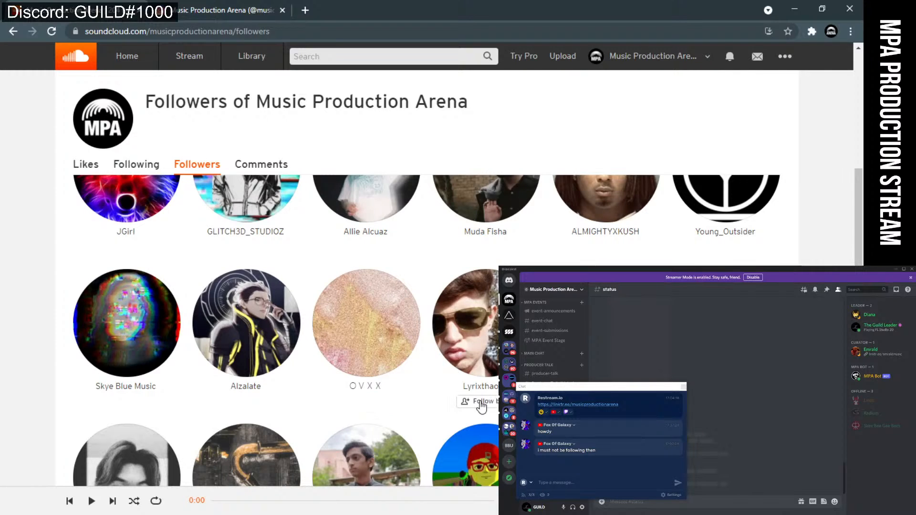
# - Check the Samium and Starlight Pharaoh rows for artists not yet followed and follow them back, including Fox Of Galaxy
pyautogui.scroll(-3, 429, 329)
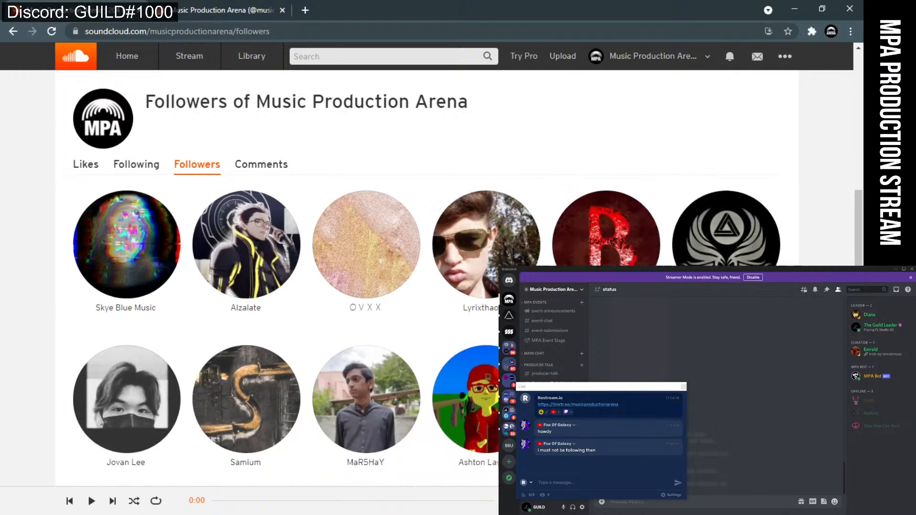
pyautogui.scroll(-1, 429, 329)
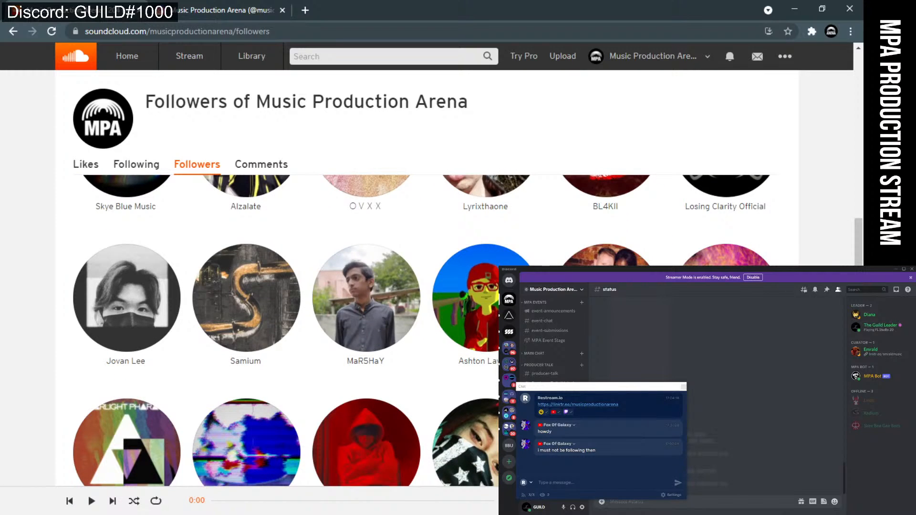
pyautogui.moveTo(478, 377)
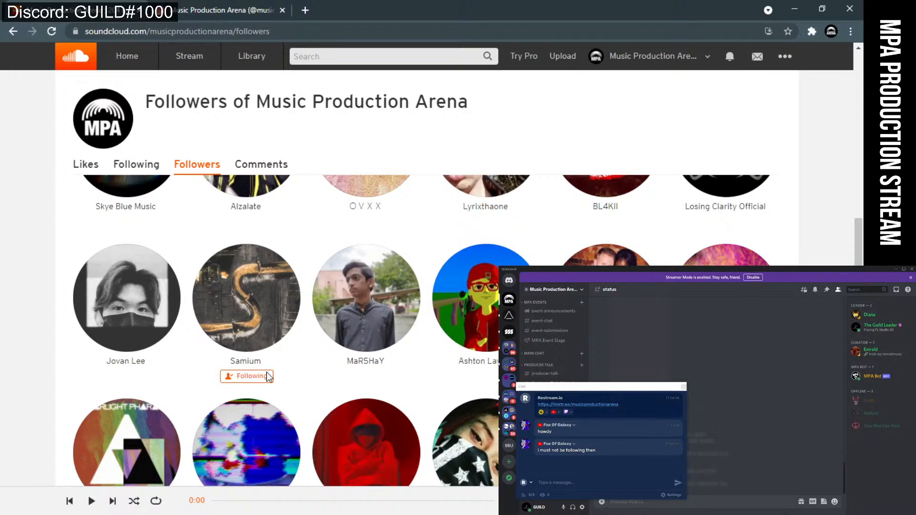
pyautogui.moveTo(149, 380)
pyautogui.scroll(-3, 191, 367)
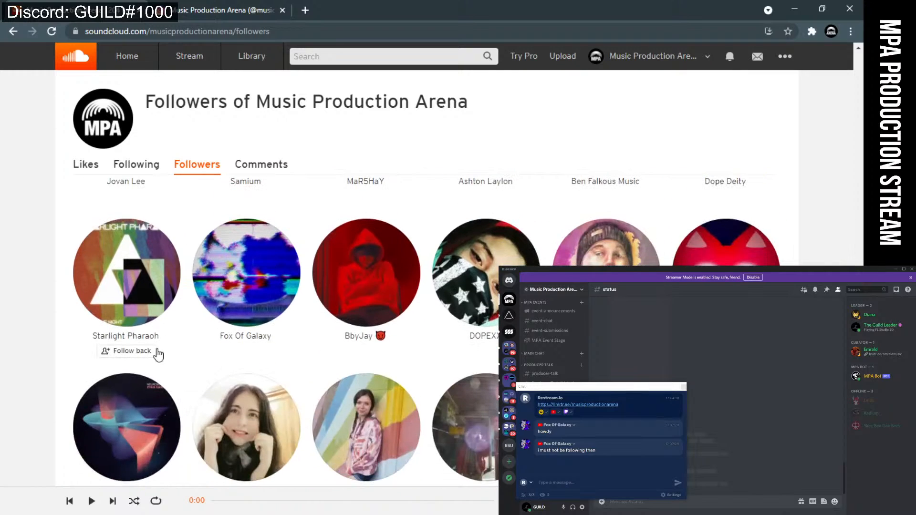
pyautogui.click(247, 352)
pyautogui.moveTo(361, 355)
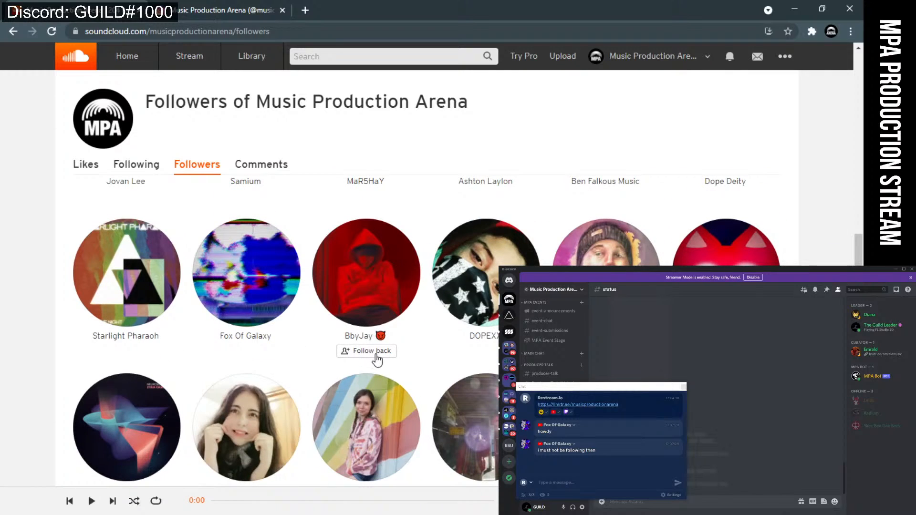
pyautogui.moveTo(474, 359)
pyautogui.scroll(-2, 234, 377)
pyautogui.moveTo(143, 388)
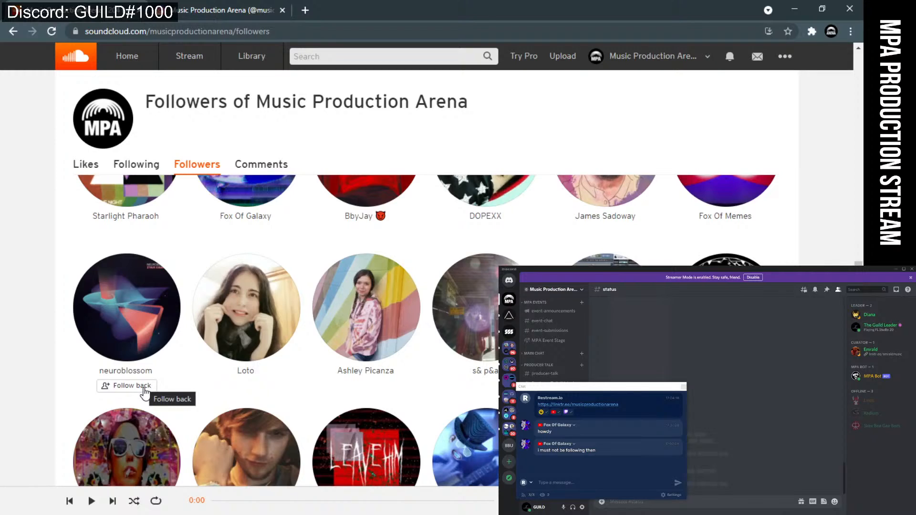
pyautogui.moveTo(270, 391)
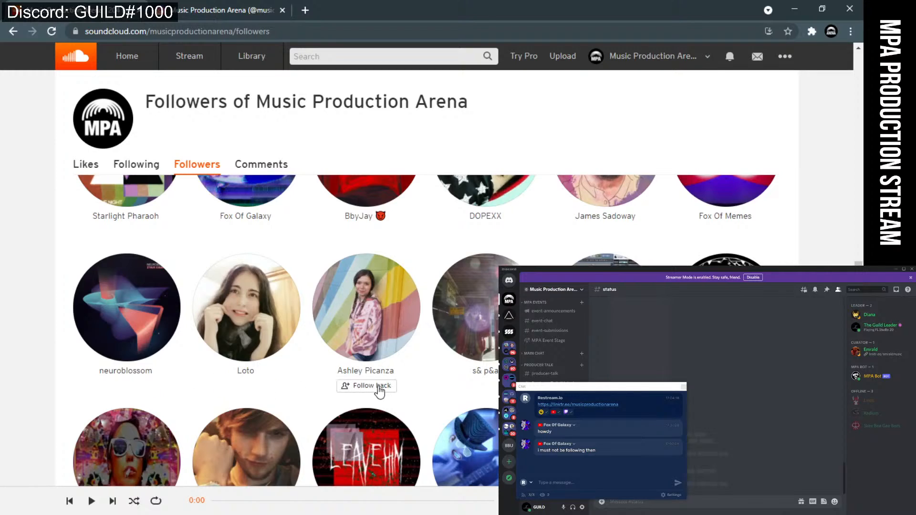
pyautogui.moveTo(478, 396)
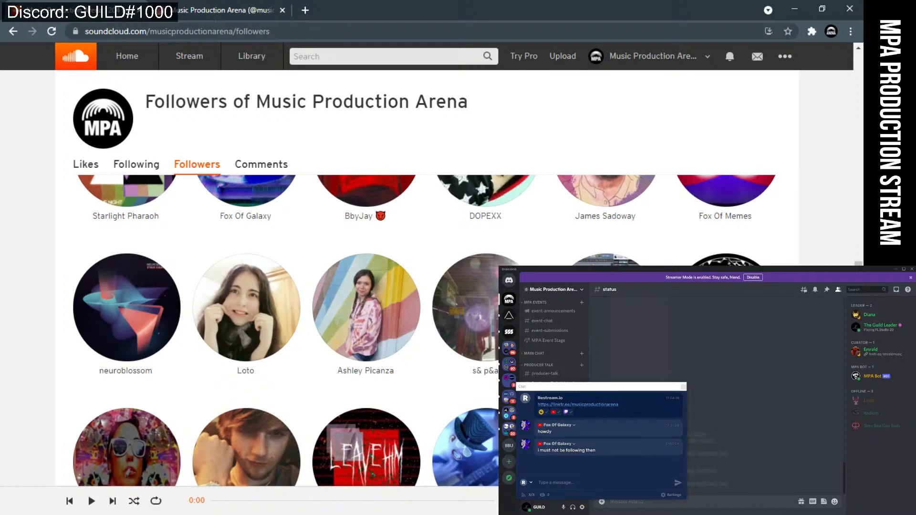
# - Check the followers in the 2mb_rda and Seasonal rows and below for artists not yet followed and follow them back
pyautogui.scroll(-2, 172, 379)
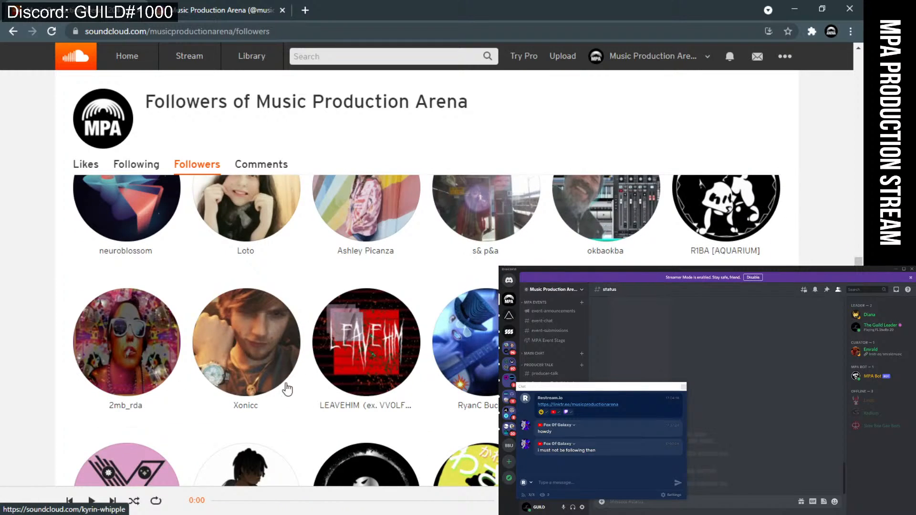
pyautogui.scroll(-1, 375, 397)
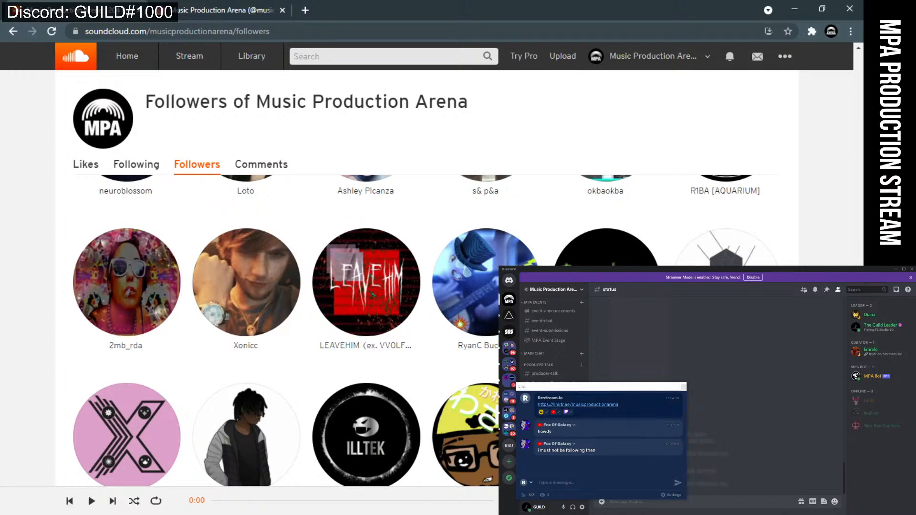
pyautogui.scroll(-1, 318, 408)
pyautogui.scroll(1, 318, 407)
pyautogui.scroll(-1, 319, 407)
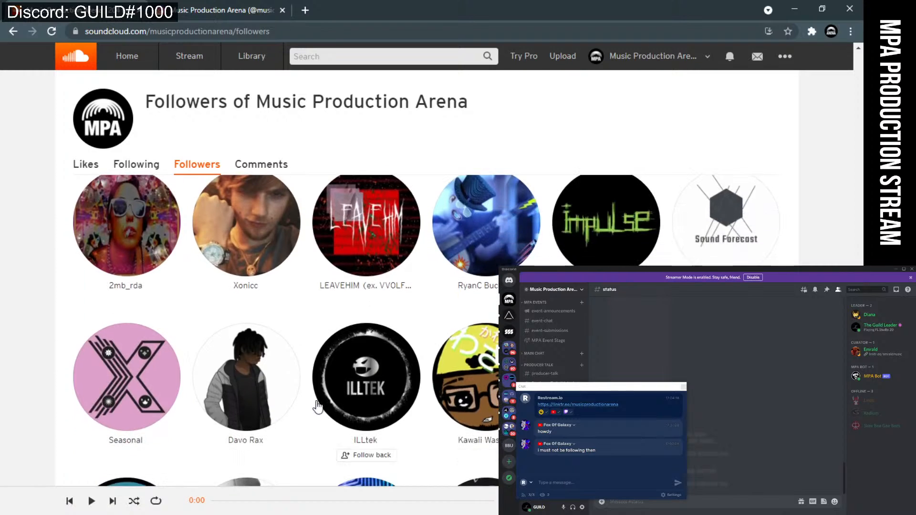
pyautogui.scroll(-3, 311, 372)
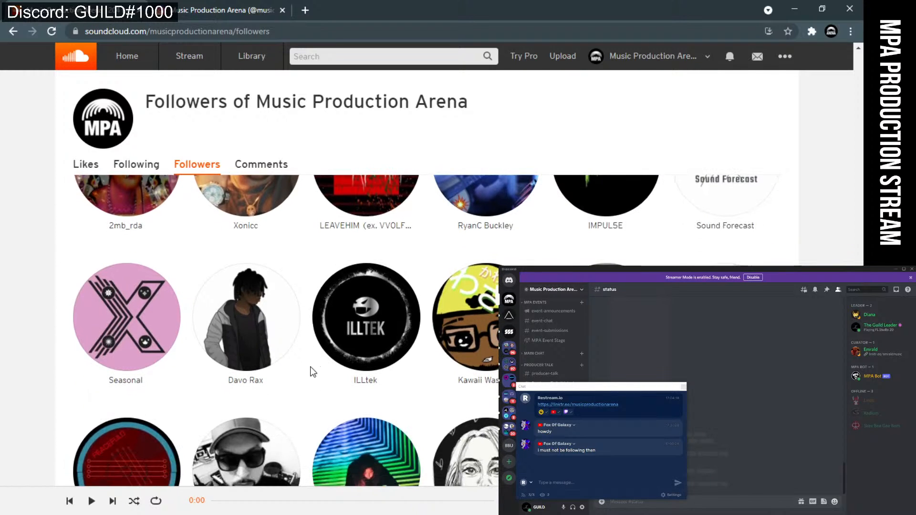
pyautogui.scroll(-3, 311, 372)
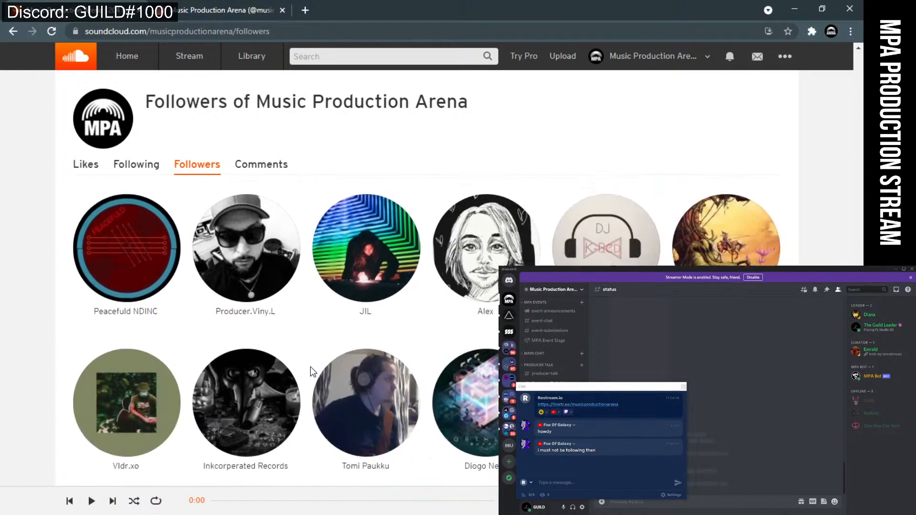
# - Return to the neuroblossom row and check the follow status of its artists
pyautogui.scroll(8, 310, 371)
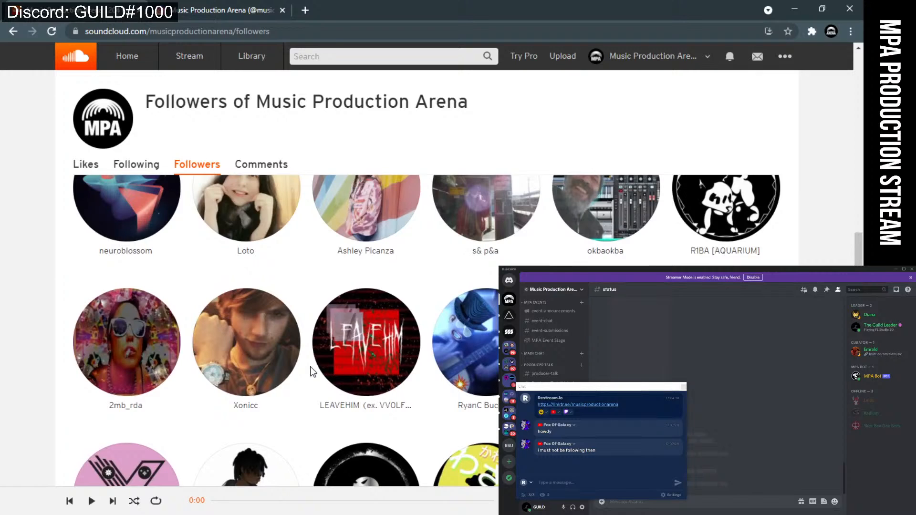
pyautogui.scroll(1, 312, 372)
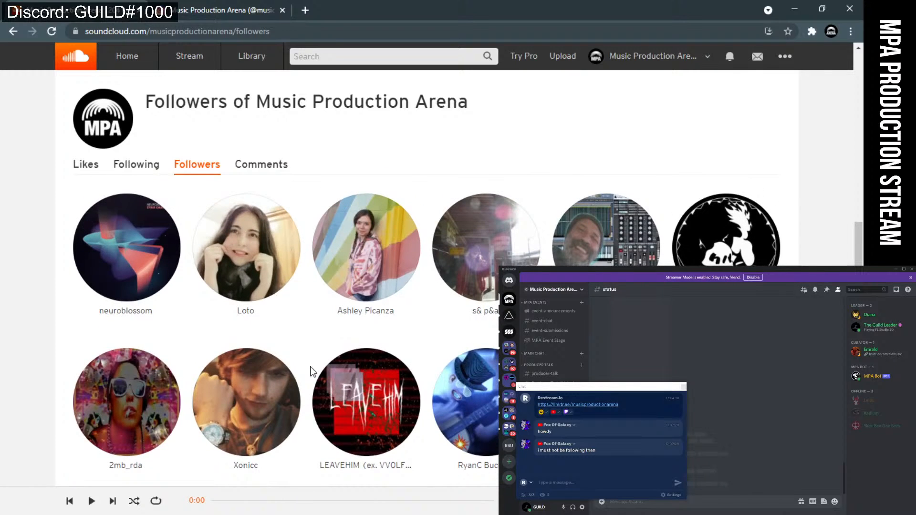
pyautogui.moveTo(396, 329)
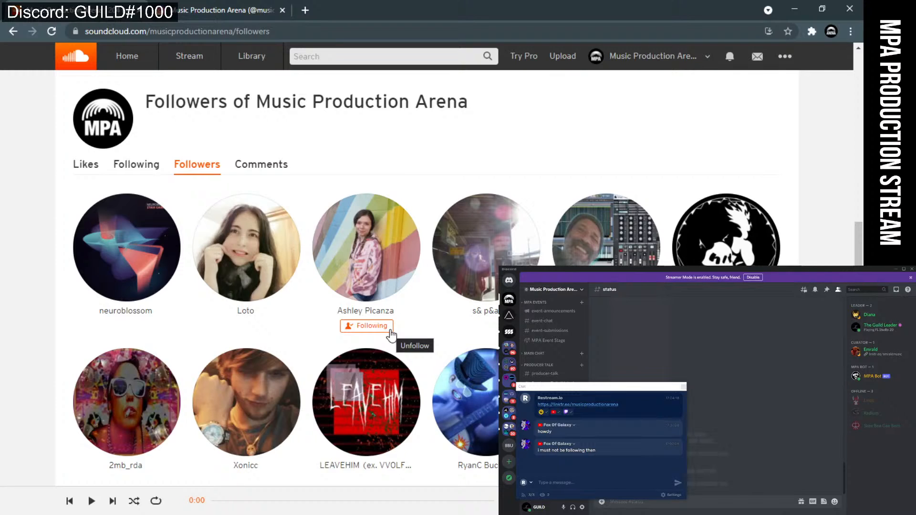
pyautogui.scroll(-4, 403, 323)
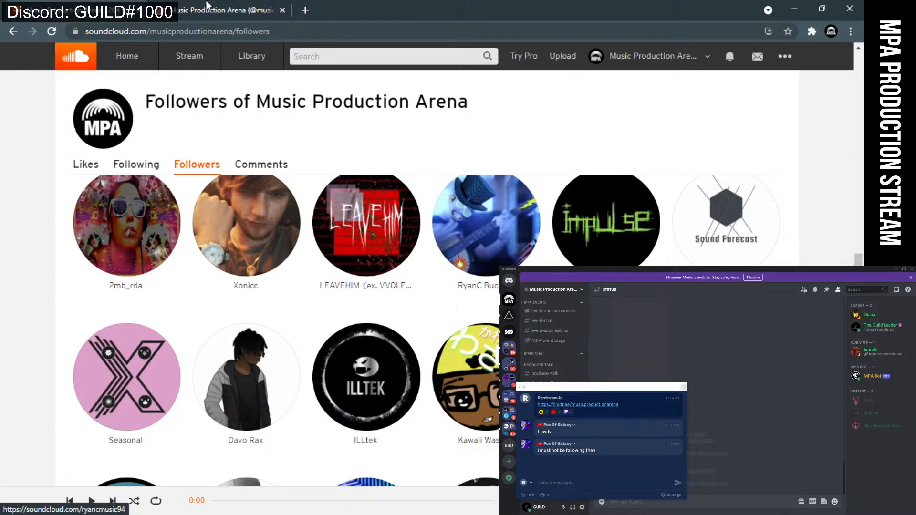
# - Open soundcloud.com in a new browser tab and go to the followers list of Music Production Arena's own profile
pyautogui.click(305, 10)
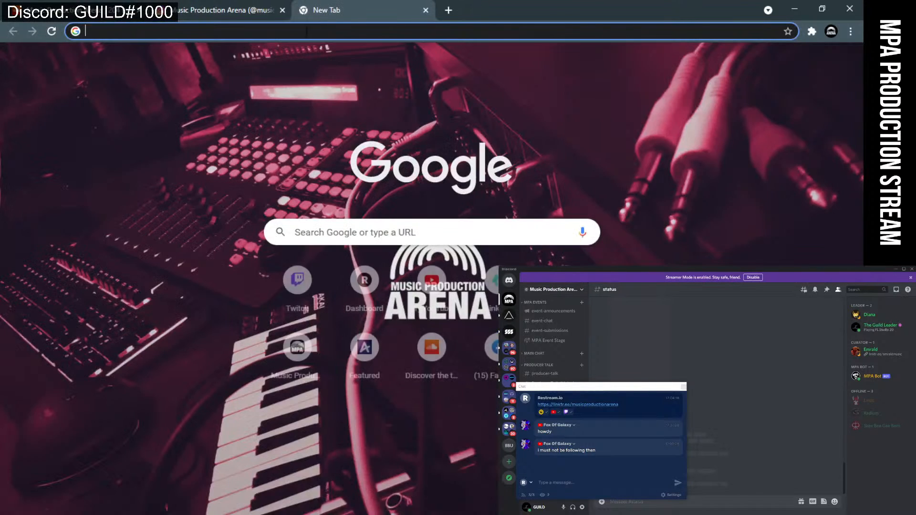
pyautogui.write('soundcloud.com')
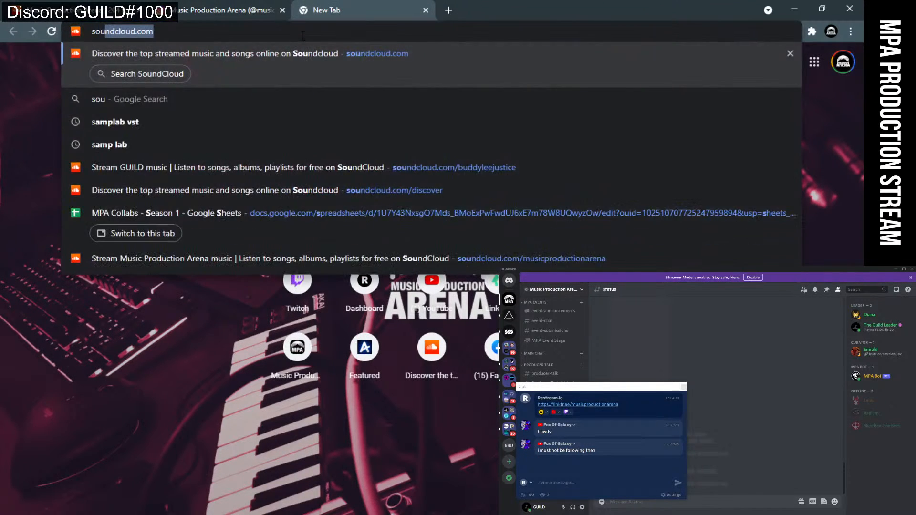
pyautogui.press('Return')
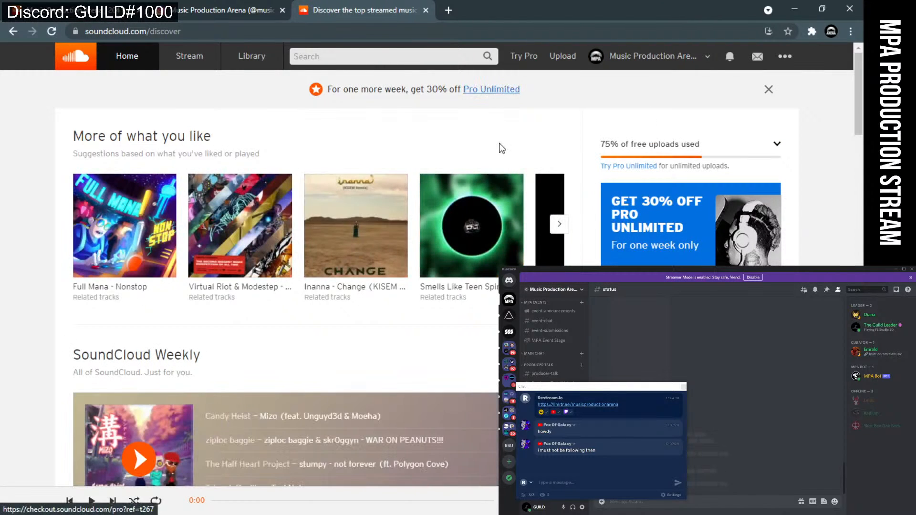
pyautogui.click(650, 57)
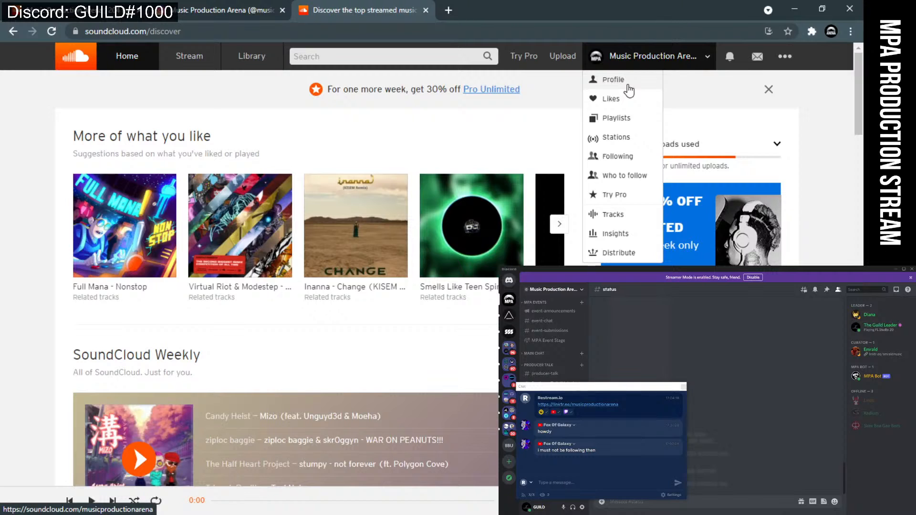
pyautogui.click(628, 88)
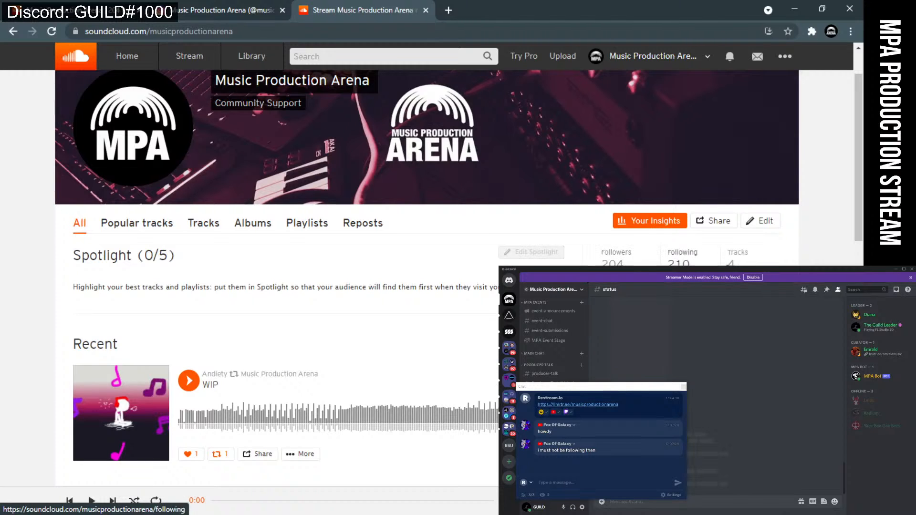
pyautogui.click(616, 262)
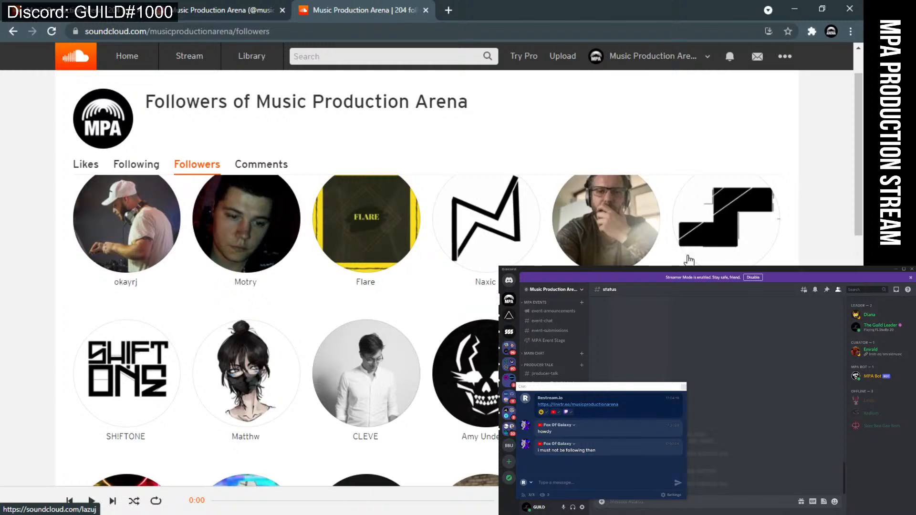
pyautogui.scroll(-4, 690, 234)
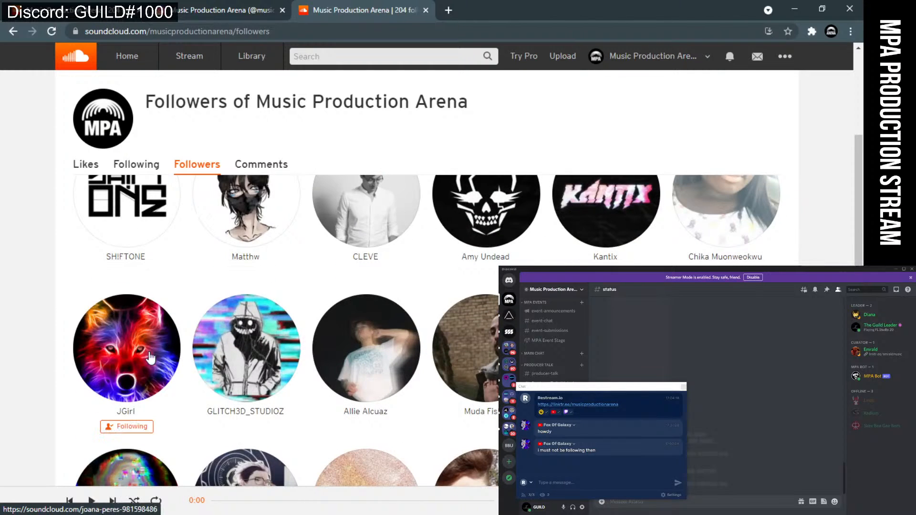
pyautogui.scroll(-3, 406, 324)
pyautogui.scroll(-2, 633, 234)
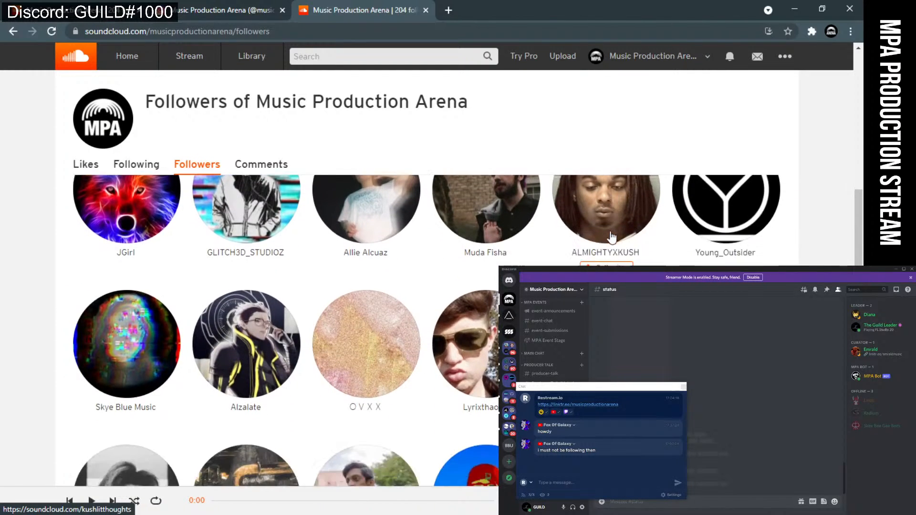
pyautogui.scroll(-2, 747, 243)
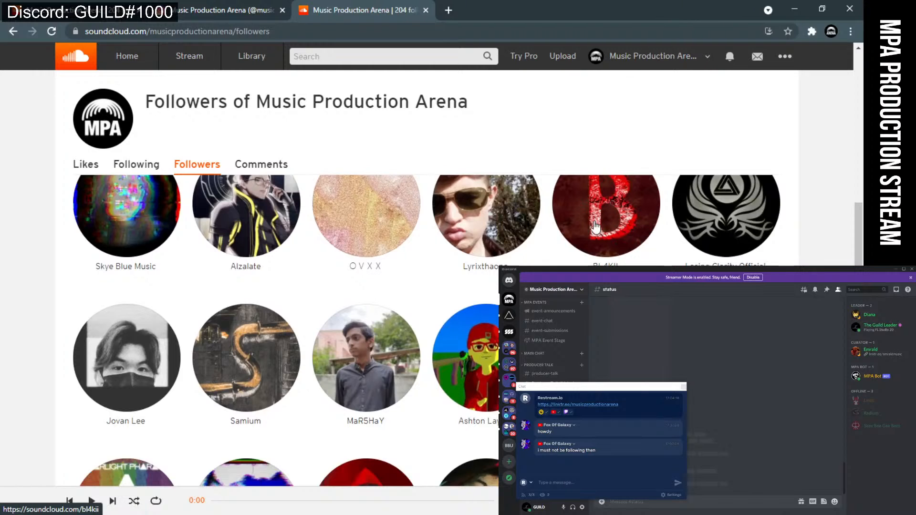
pyautogui.scroll(-3, 275, 207)
pyautogui.scroll(-1, 279, 237)
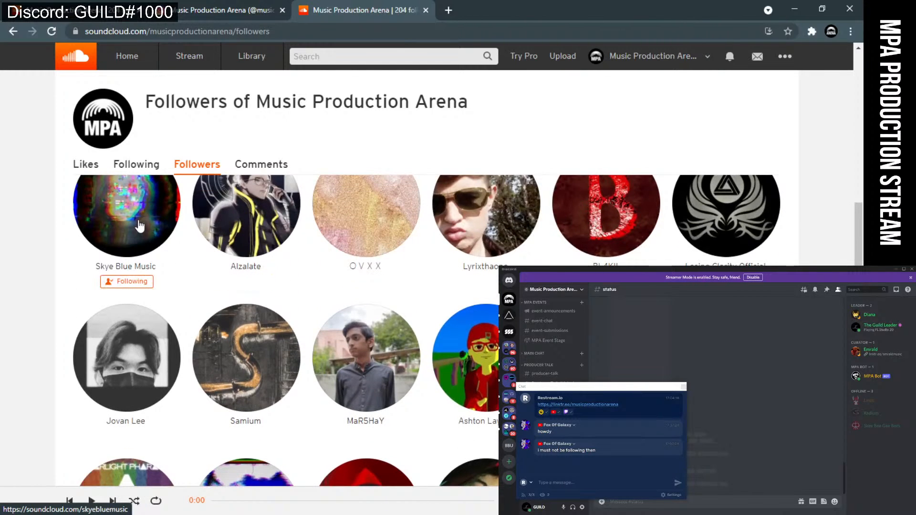
pyautogui.scroll(-3, 377, 293)
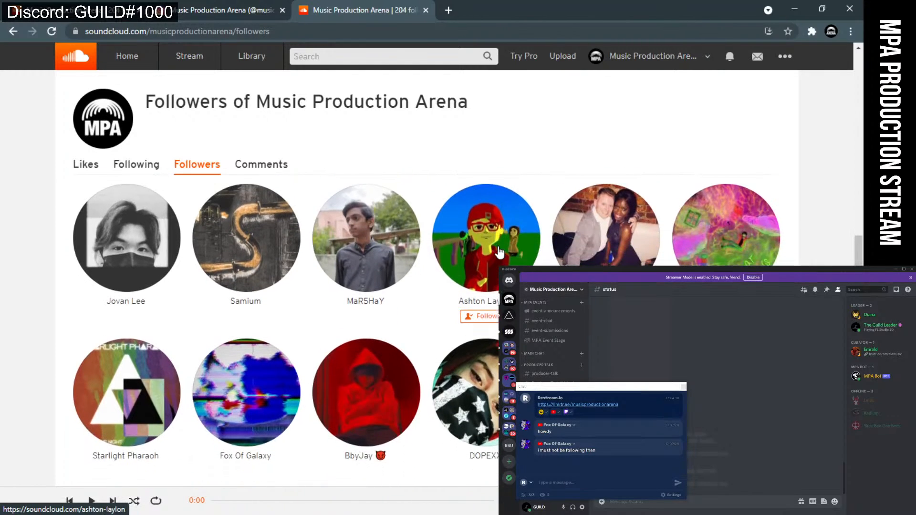
pyautogui.scroll(1, 631, 227)
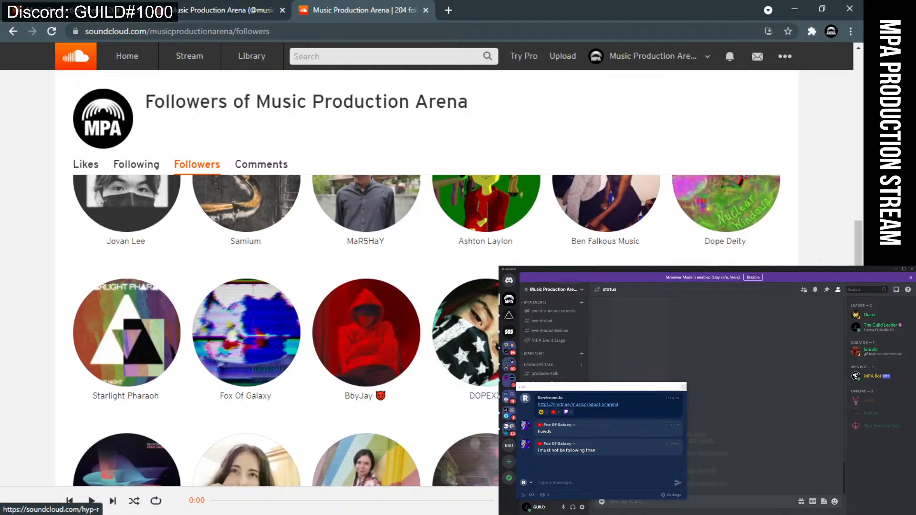
pyautogui.scroll(-2, 619, 239)
pyautogui.scroll(-2, 619, 239)
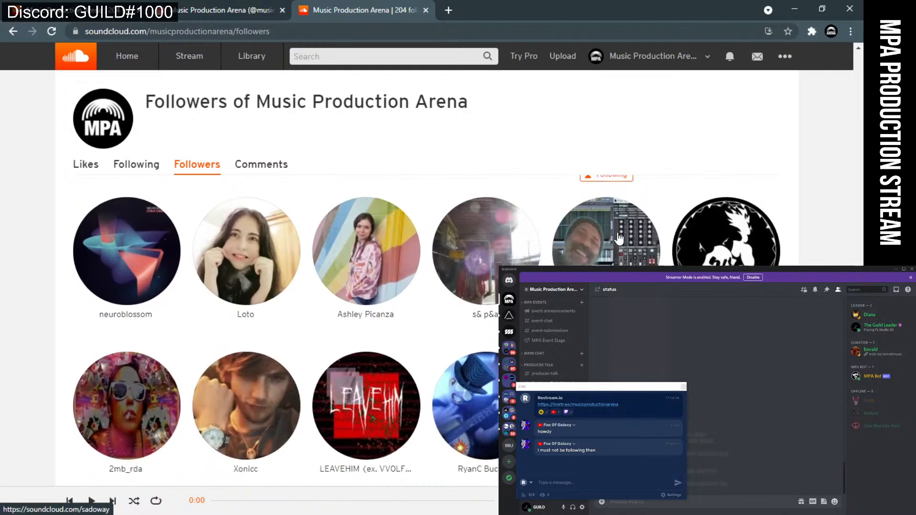
# - Check whether the artists in the Starlight Pharaoh, neuroblossom and 2mb_rda rows are already followed
pyautogui.scroll(2, 619, 238)
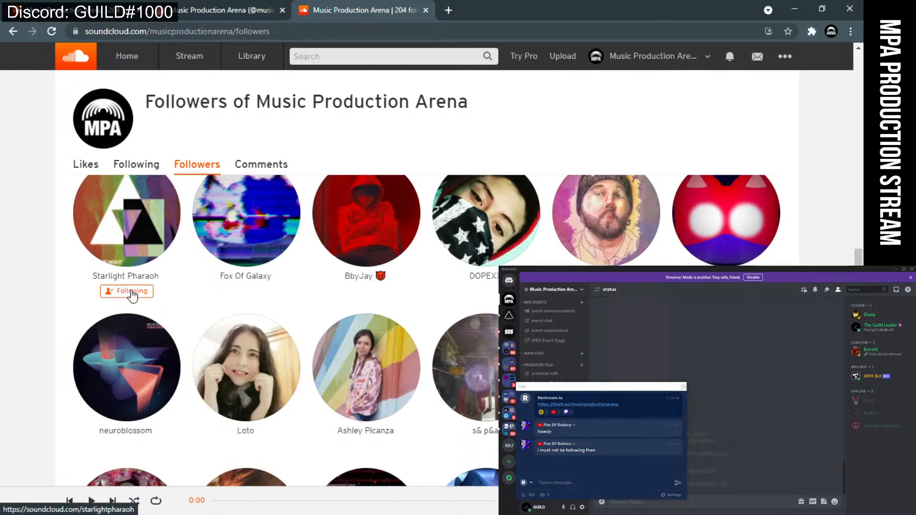
pyautogui.scroll(-1, 132, 258)
pyautogui.scroll(1, 133, 244)
pyautogui.scroll(-4, 133, 238)
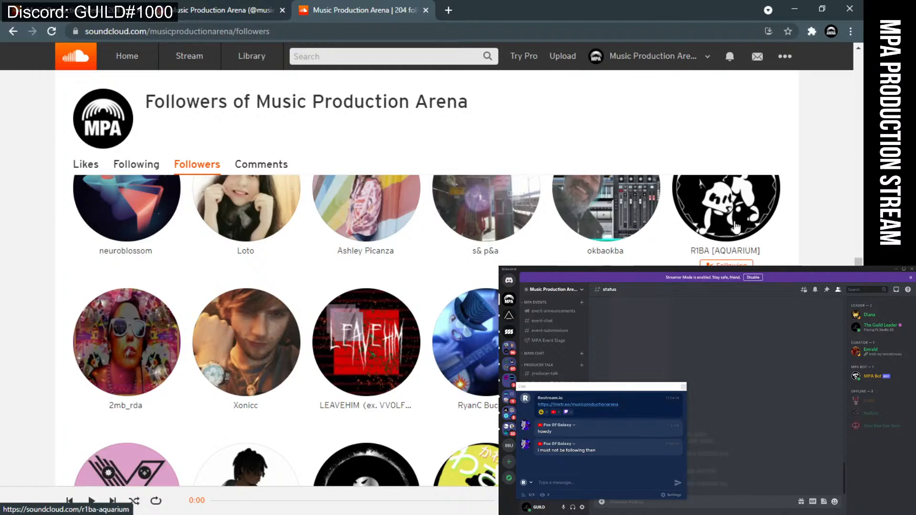
pyautogui.scroll(-1, 286, 329)
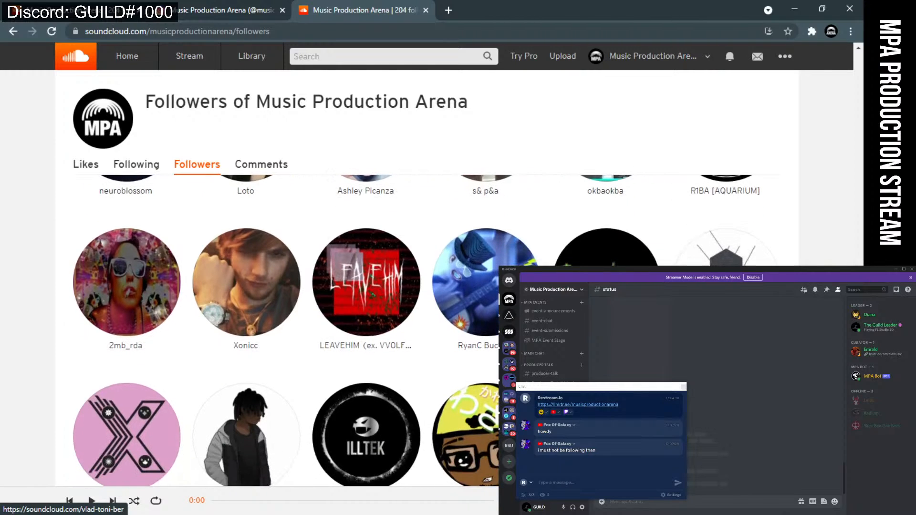
pyautogui.moveTo(487, 366)
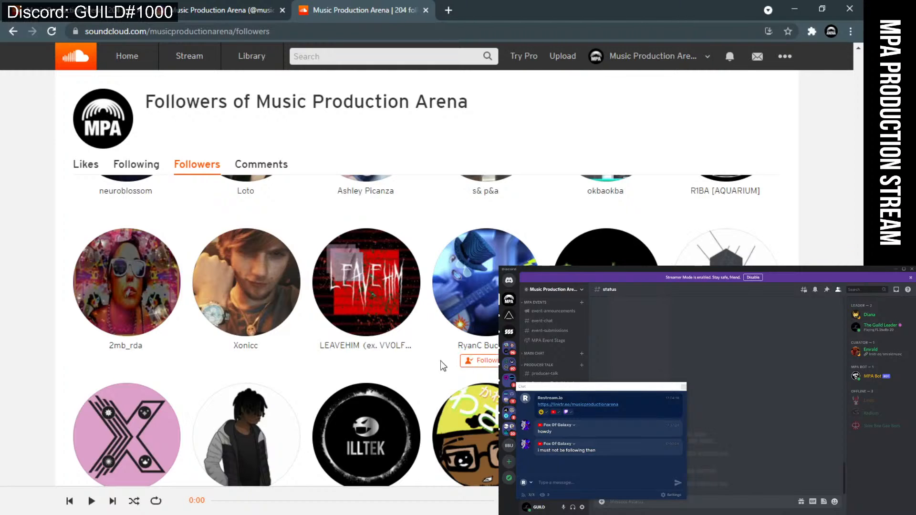
pyautogui.moveTo(387, 369)
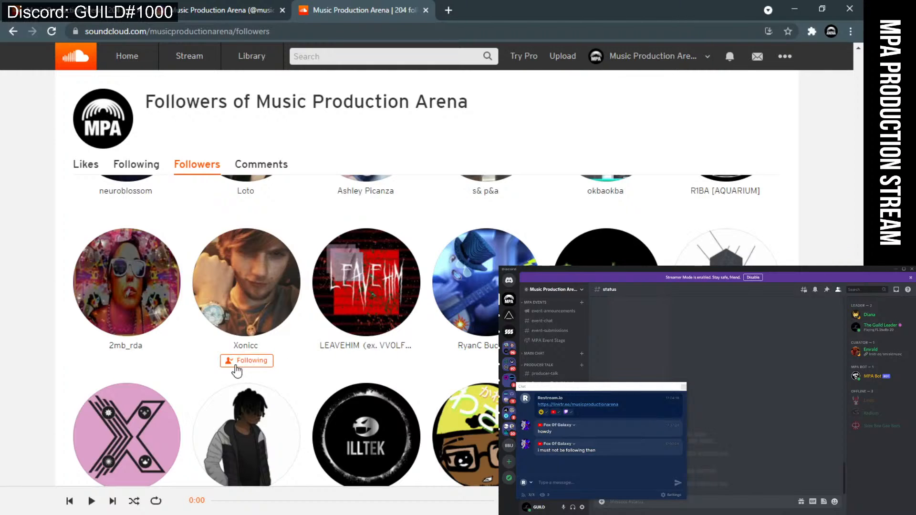
# - Look through the Seasonal row for artists who are not yet followed back, including Seasonal, Davo Rax and SwAAAHH!!
pyautogui.scroll(-2, 243, 360)
pyautogui.moveTo(137, 231)
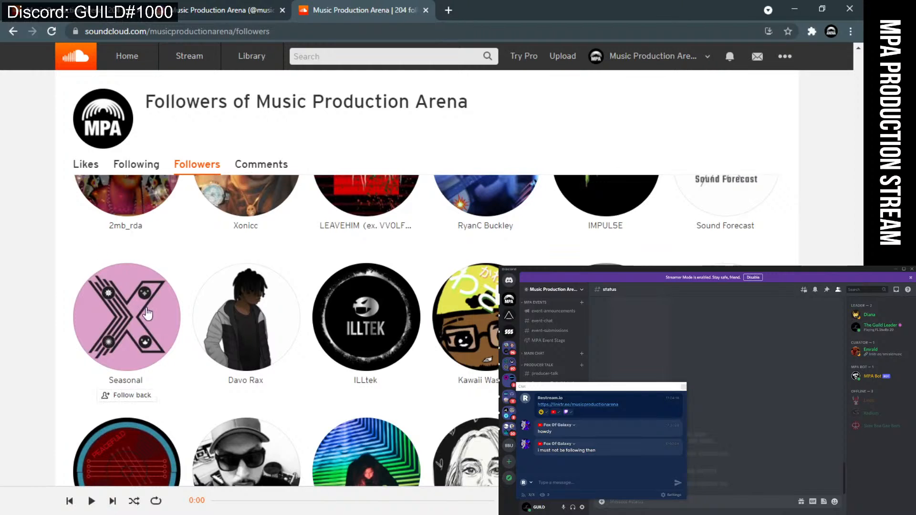
pyautogui.scroll(-2, 125, 396)
pyautogui.moveTo(130, 278)
pyautogui.scroll(-4, 130, 277)
pyautogui.scroll(3, 234, 296)
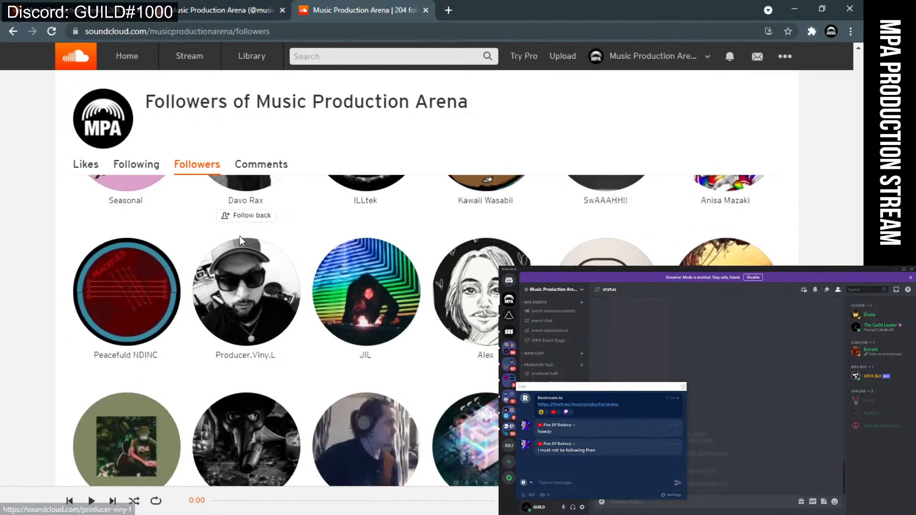
pyautogui.moveTo(371, 220)
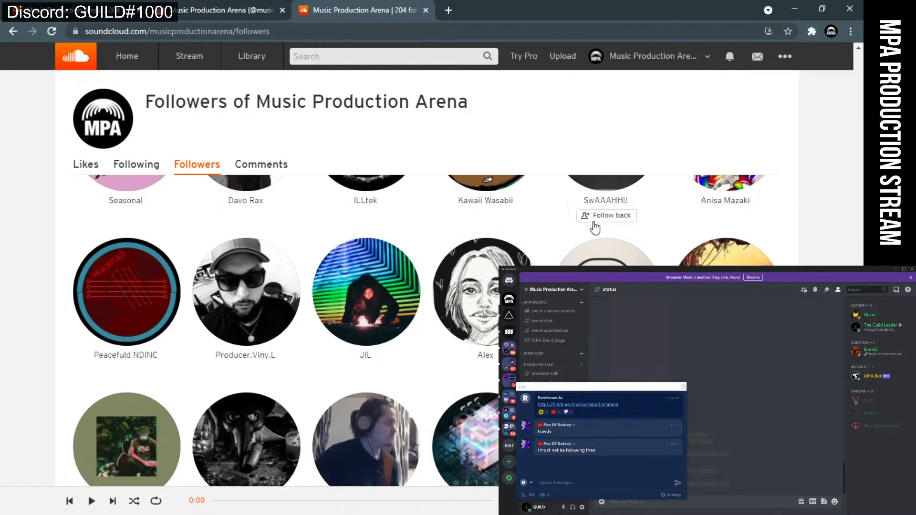
pyautogui.scroll(-1, 702, 243)
pyautogui.scroll(-1, 701, 243)
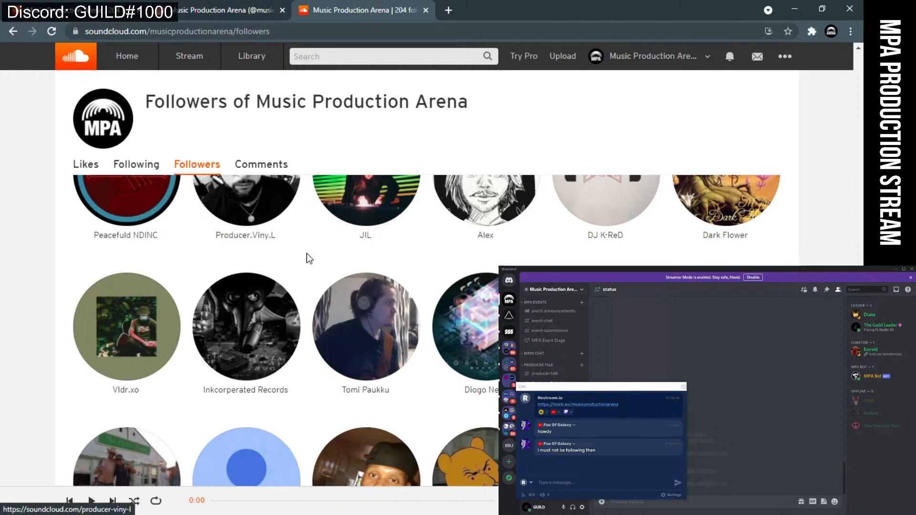
pyautogui.scroll(2, 306, 256)
pyautogui.scroll(-1, 308, 259)
pyautogui.scroll(-1, 307, 260)
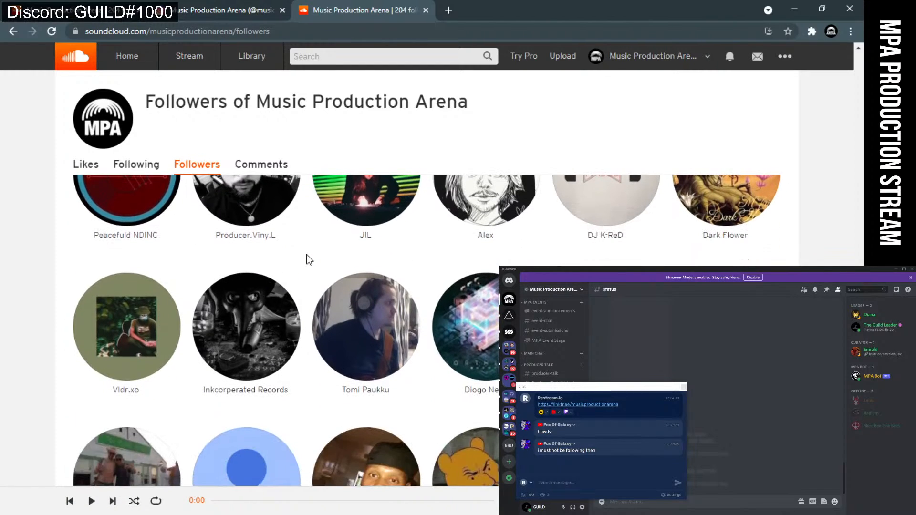
pyautogui.scroll(1, 305, 253)
pyautogui.scroll(-1, 125, 265)
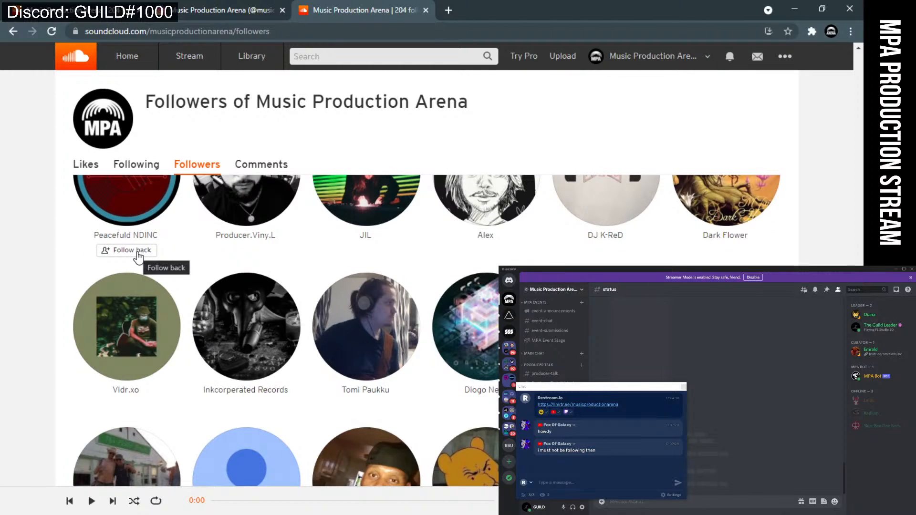
pyautogui.click(139, 257)
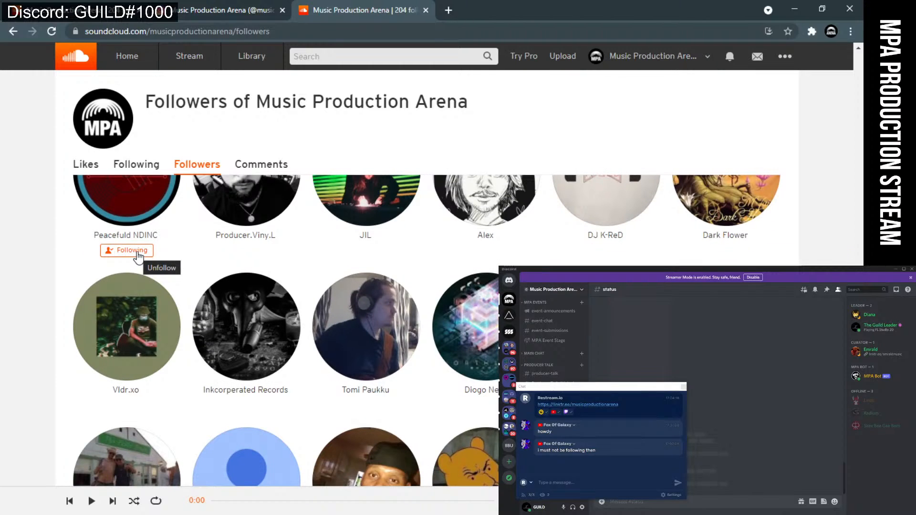
# - Check the follow status of the artists from the Vldr.xo row down to the row containing Peacefuld official
pyautogui.scroll(-3, 138, 257)
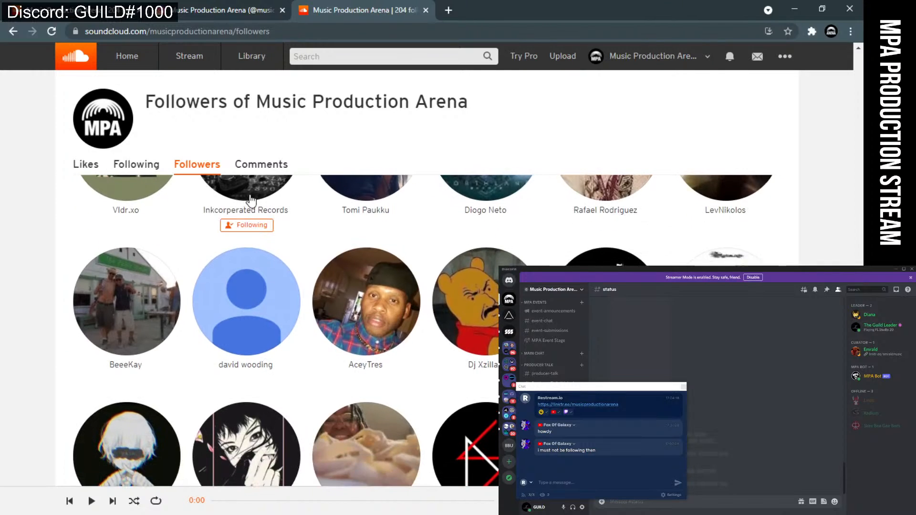
pyautogui.scroll(-2, 572, 240)
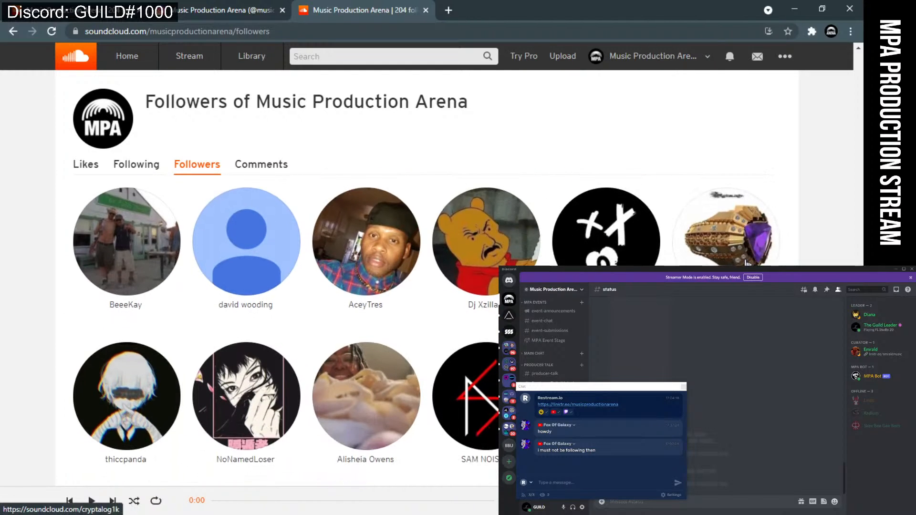
pyautogui.scroll(-1, 170, 227)
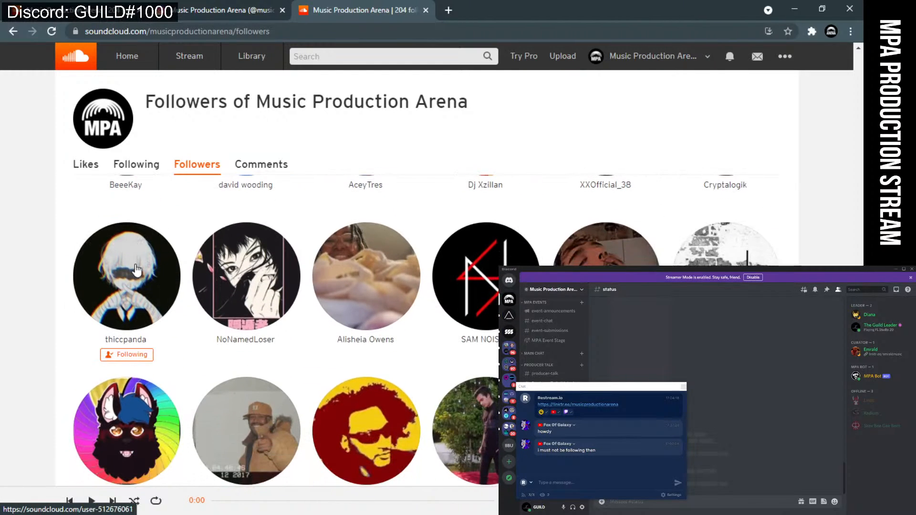
pyautogui.scroll(-2, 448, 302)
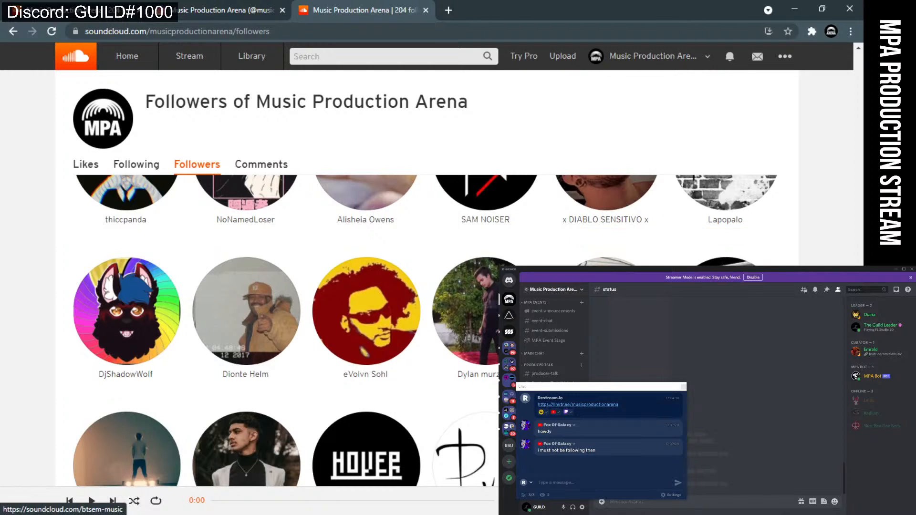
pyautogui.scroll(-1, 725, 239)
pyautogui.scroll(-2, 246, 224)
pyautogui.scroll(-1, 285, 226)
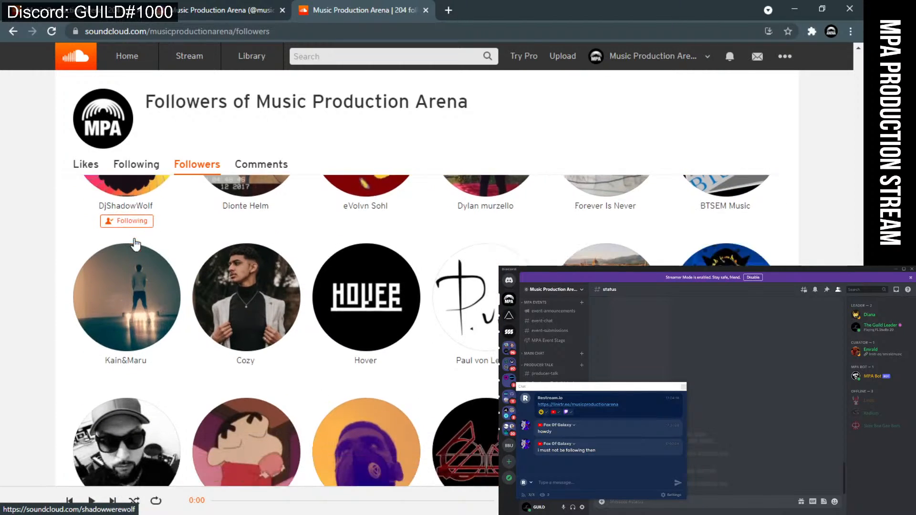
pyautogui.scroll(-4, 754, 230)
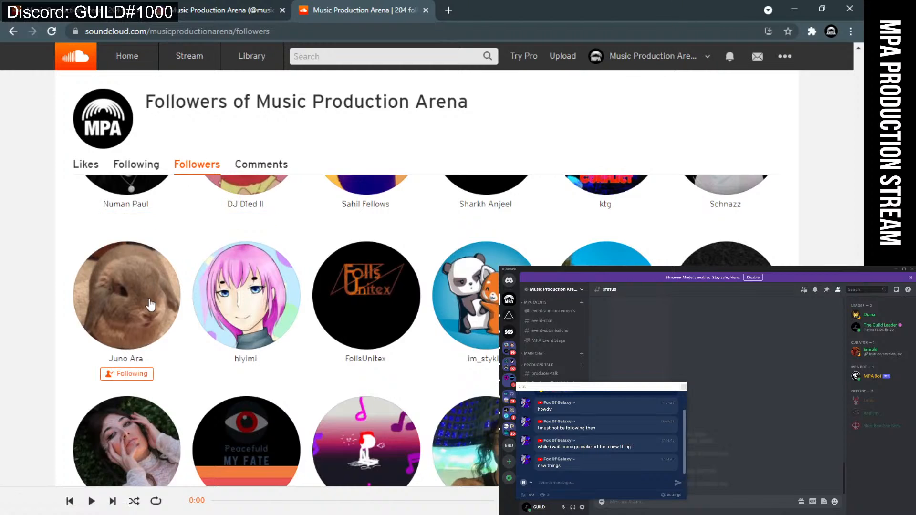
pyautogui.scroll(-2, 154, 238)
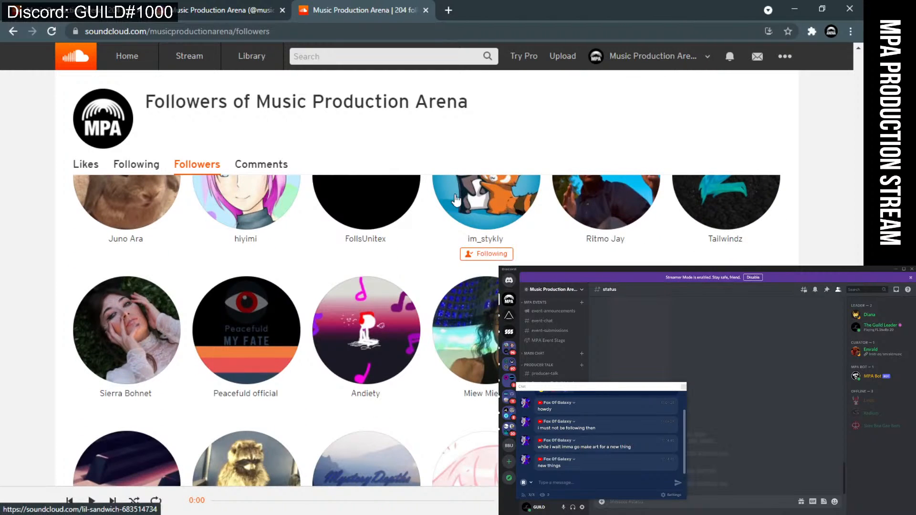
pyautogui.scroll(-2, 705, 260)
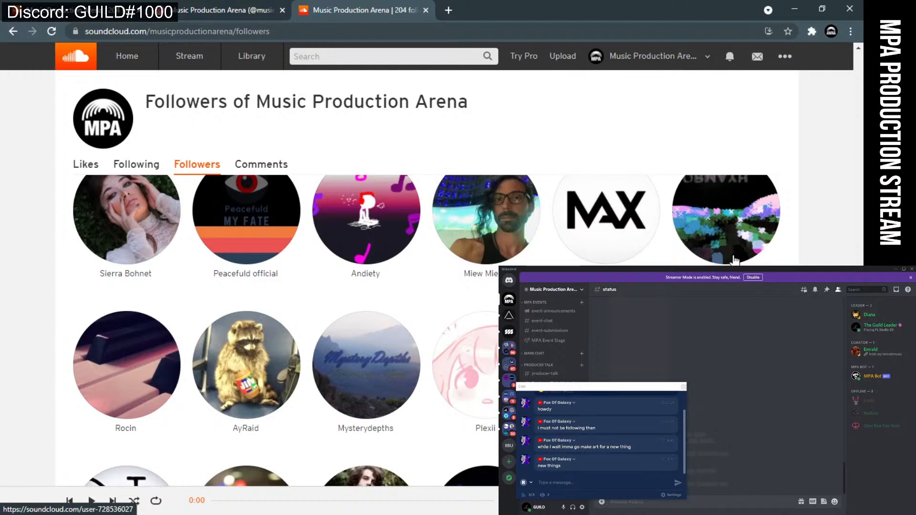
# - Check the remaining followers, from the row with Peacefuld official to the end of the list, for artists not yet followed
pyautogui.scroll(-3, 734, 260)
pyautogui.scroll(3, 735, 260)
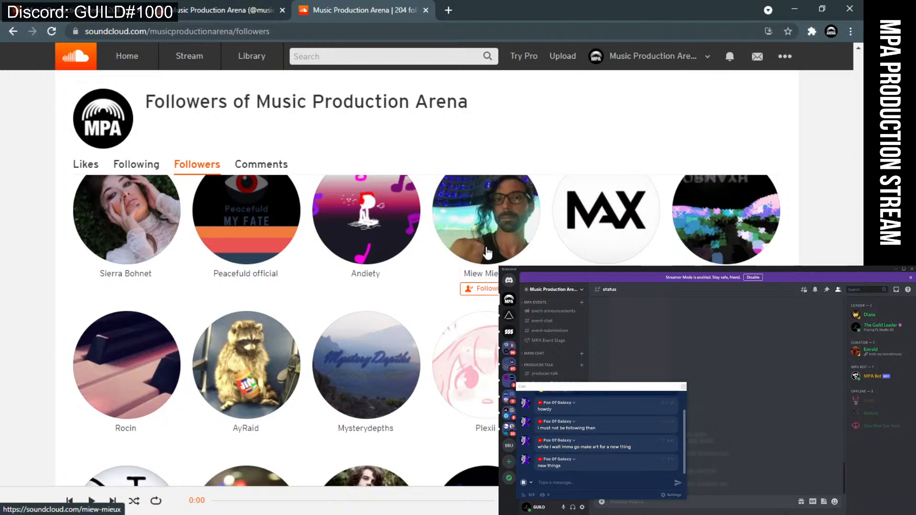
pyautogui.scroll(-3, 487, 253)
pyautogui.scroll(-3, 301, 240)
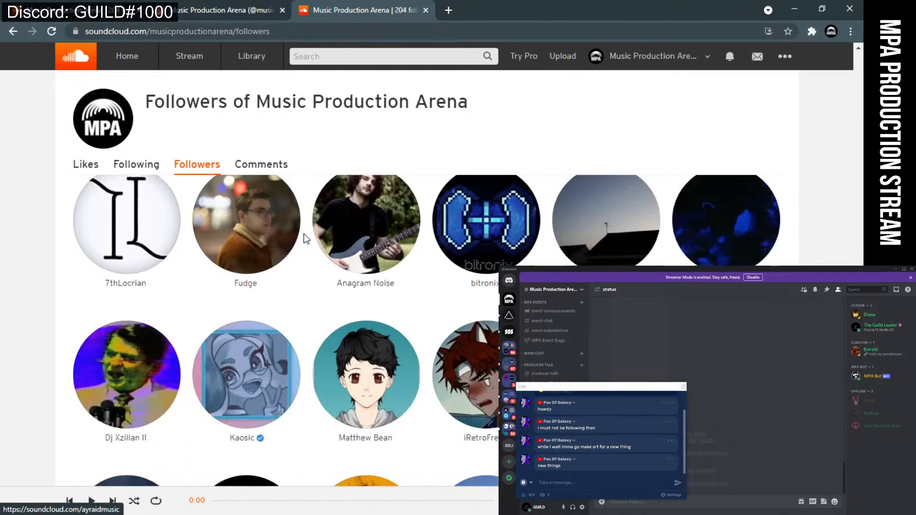
pyautogui.scroll(-3, 306, 239)
pyautogui.scroll(3, 306, 239)
pyautogui.scroll(-6, 306, 238)
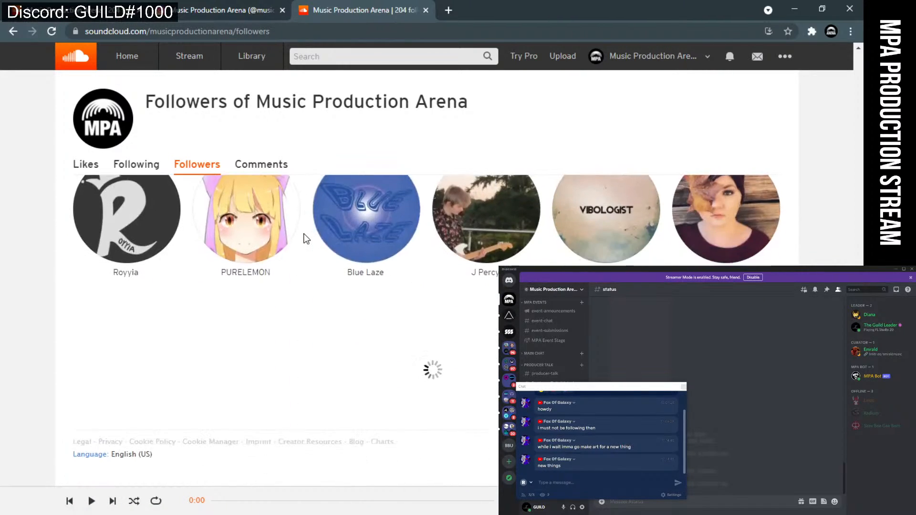
pyautogui.scroll(-6, 306, 239)
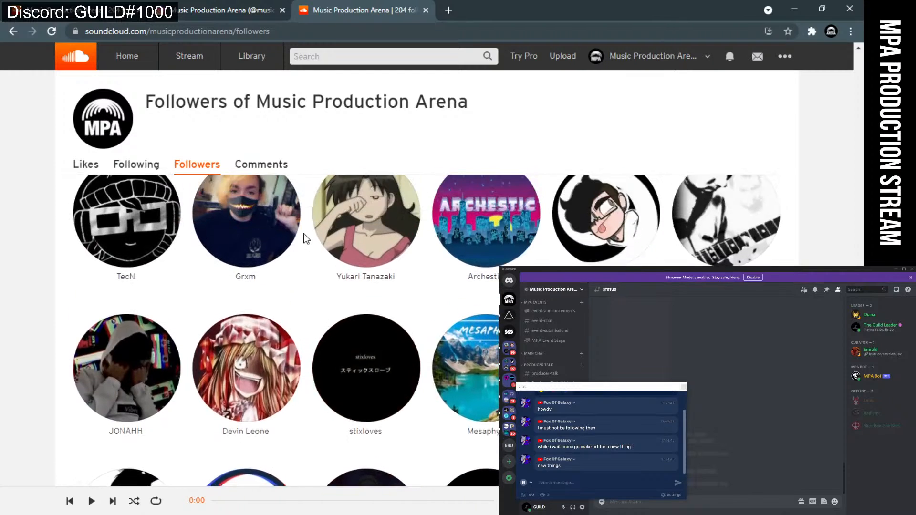
pyautogui.scroll(1, 305, 239)
pyautogui.scroll(-2, 497, 296)
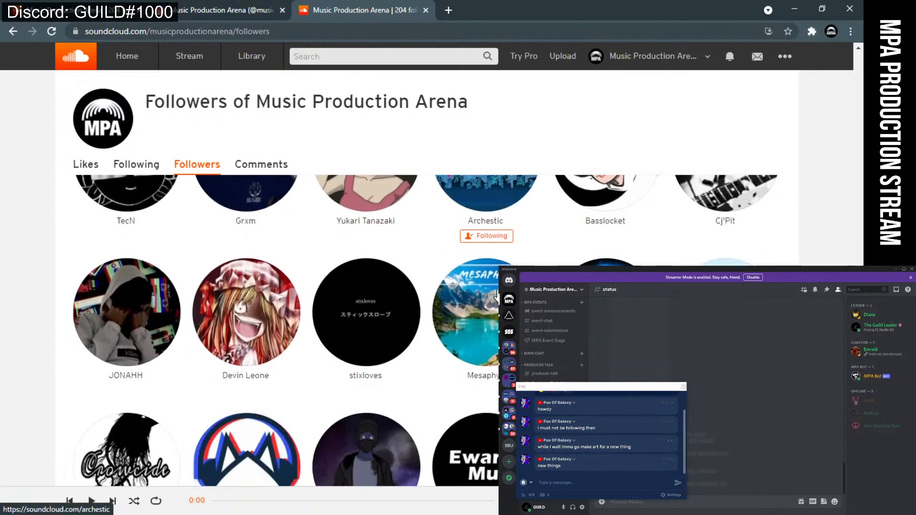
pyautogui.scroll(-3, 496, 296)
pyautogui.scroll(-3, 496, 296)
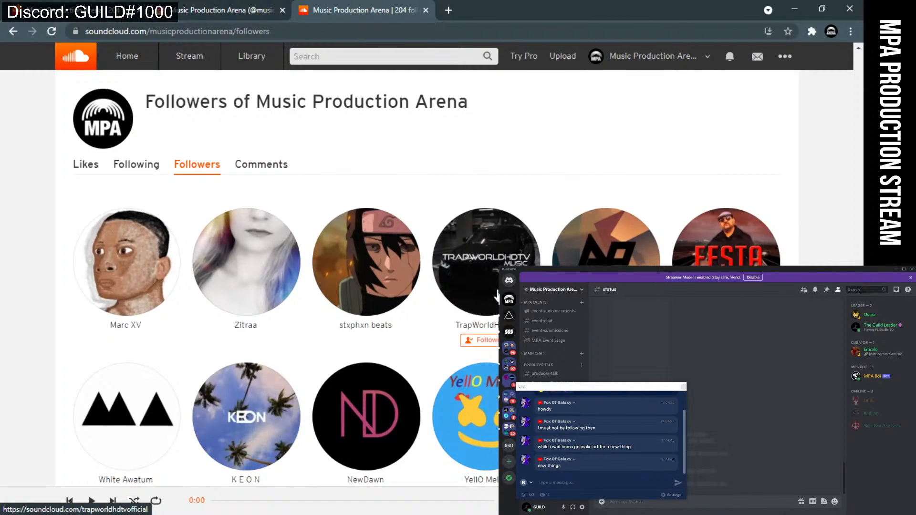
pyautogui.scroll(-6, 497, 296)
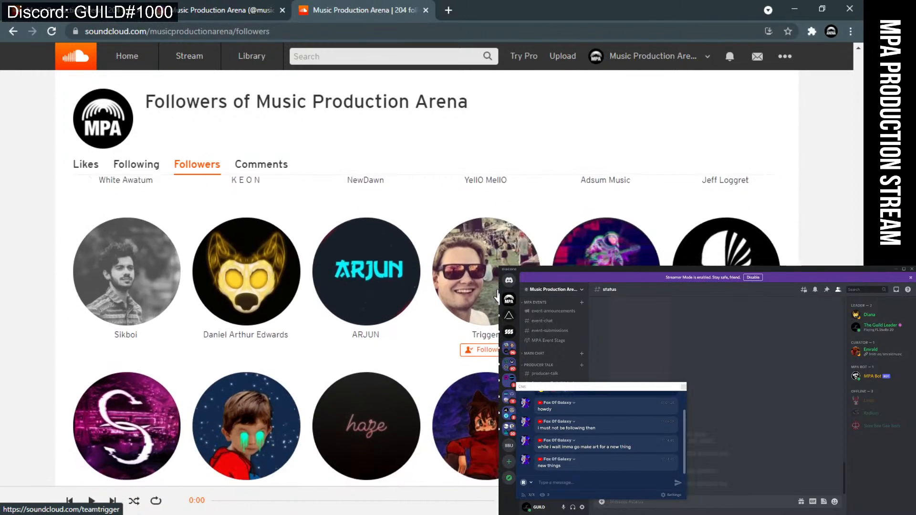
pyautogui.scroll(-6, 497, 296)
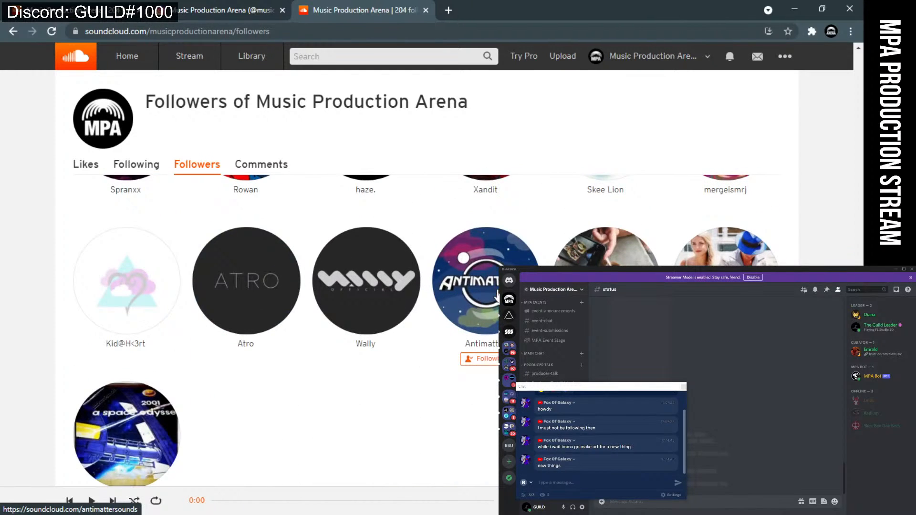
# - Recheck the end of the followers list around the Antimatter row, and look back through the earlier rows up to the beginning
pyautogui.scroll(-3, 496, 296)
pyautogui.scroll(3, 497, 296)
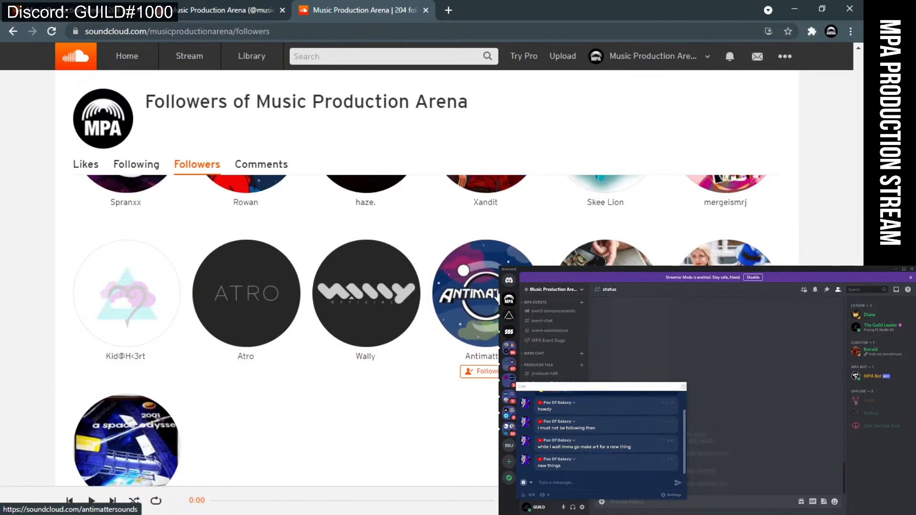
pyautogui.scroll(-2, 485, 296)
pyautogui.scroll(2, 365, 295)
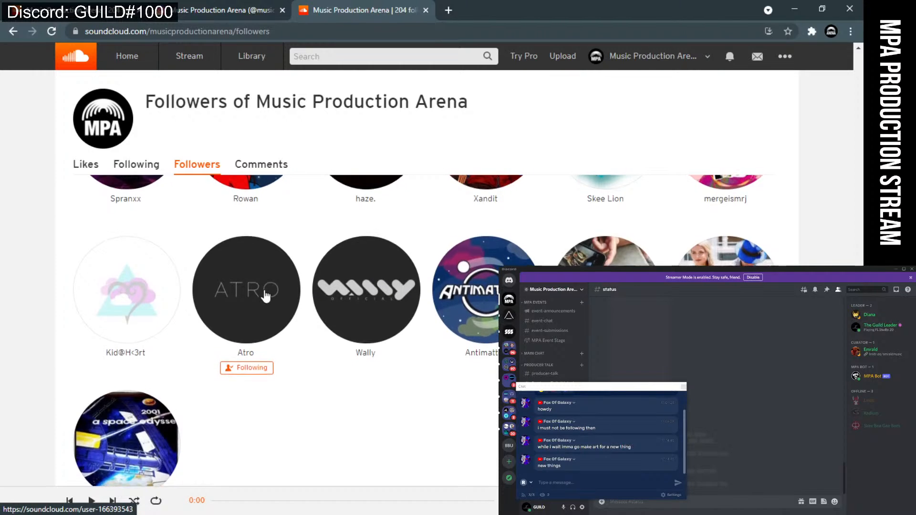
pyautogui.scroll(1, 269, 293)
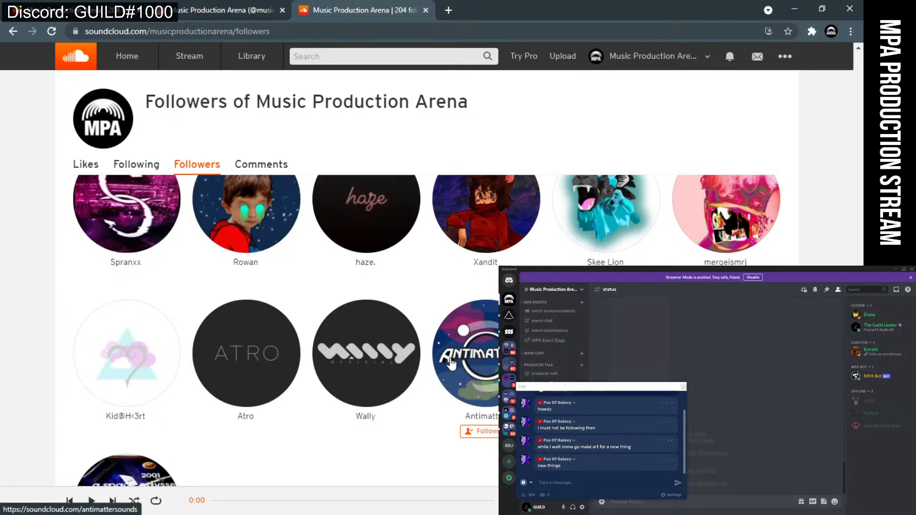
pyautogui.scroll(2, 388, 280)
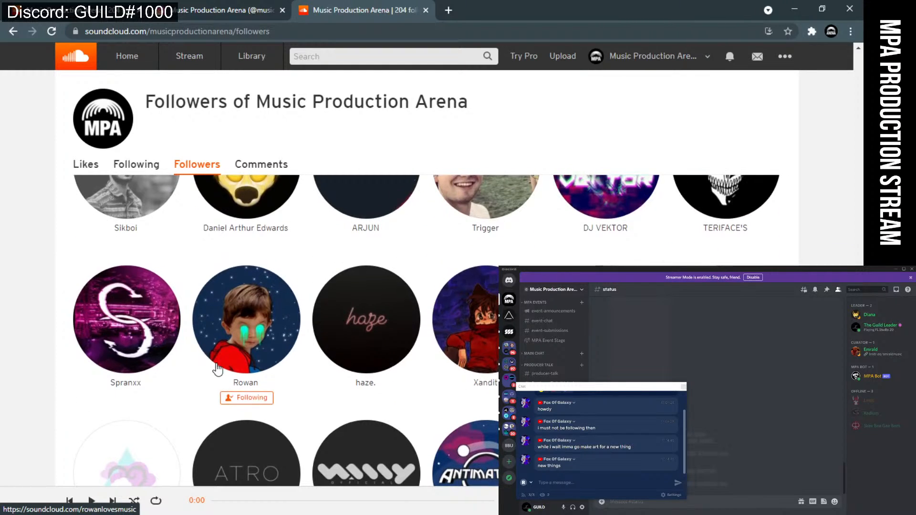
pyautogui.scroll(3, 217, 368)
pyautogui.scroll(10, 217, 368)
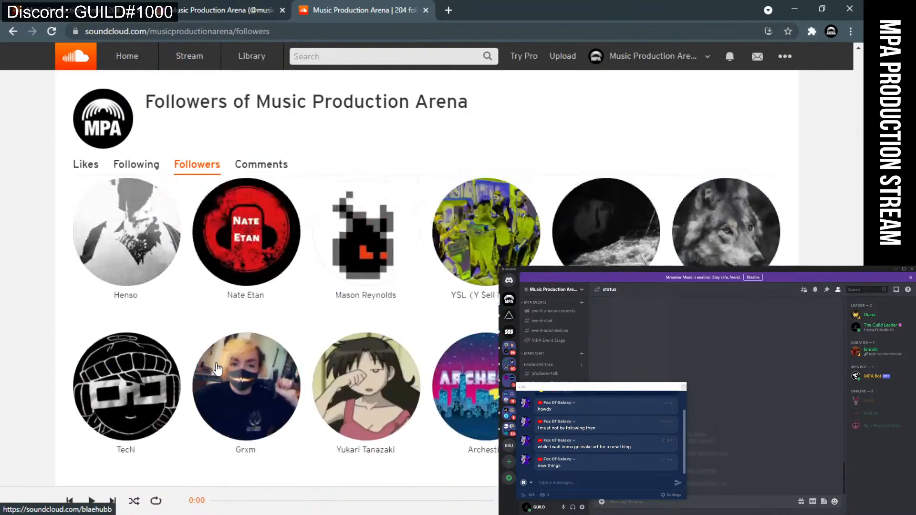
pyautogui.scroll(-15, 217, 368)
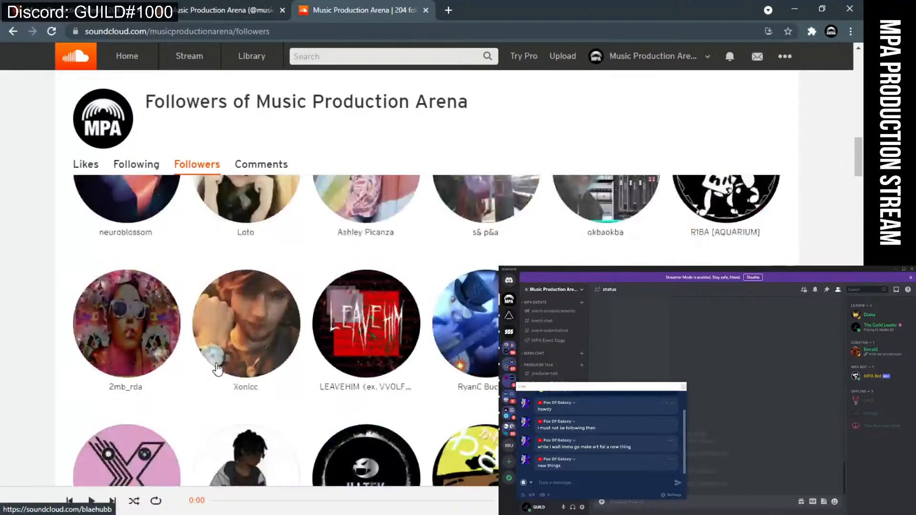
pyautogui.scroll(15, 217, 369)
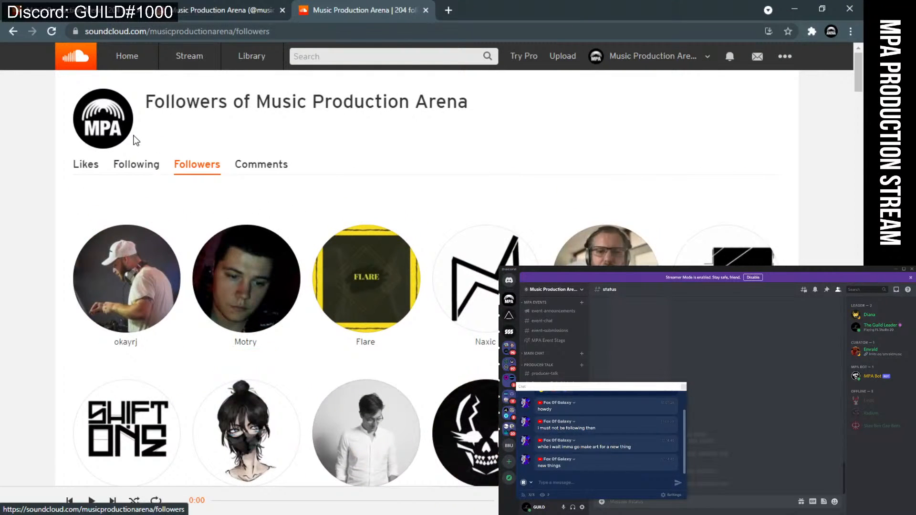
# - View Music Production Arena's comments, likes and the list of accounts it is following
pyautogui.click(253, 165)
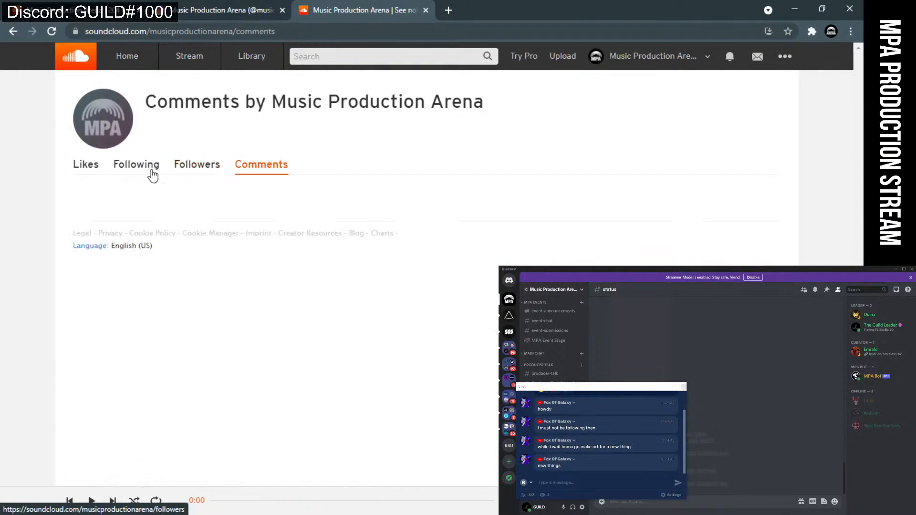
pyautogui.click(137, 172)
pyautogui.click(87, 168)
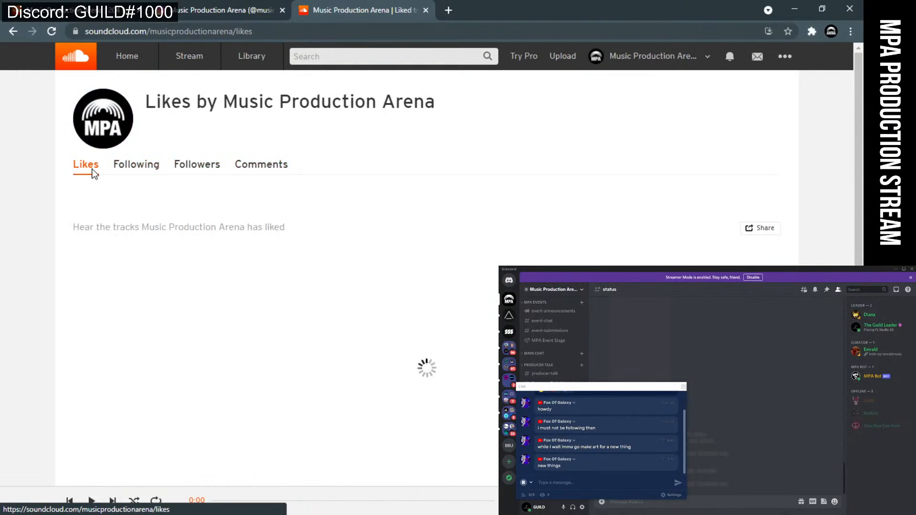
pyautogui.click(137, 170)
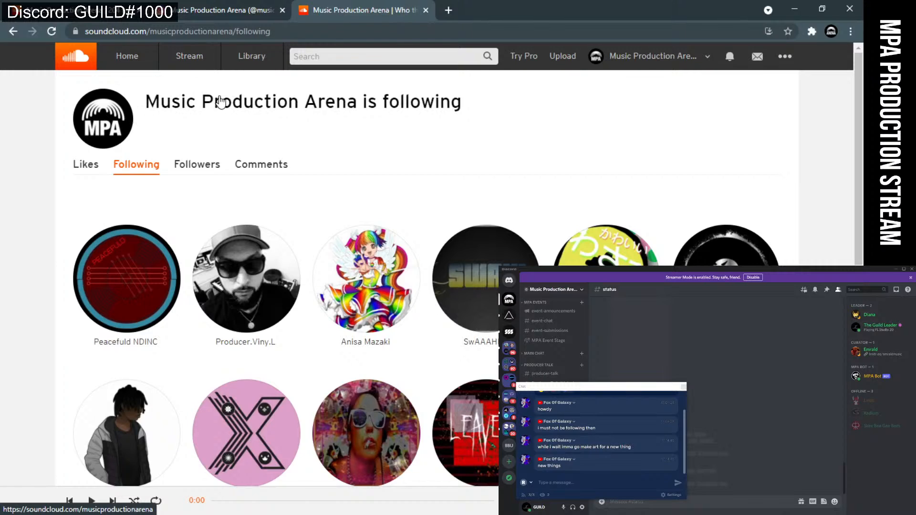
# - Close the remaining SoundCloud and Instagram pages and switch to FL Studio
pyautogui.click(426, 10)
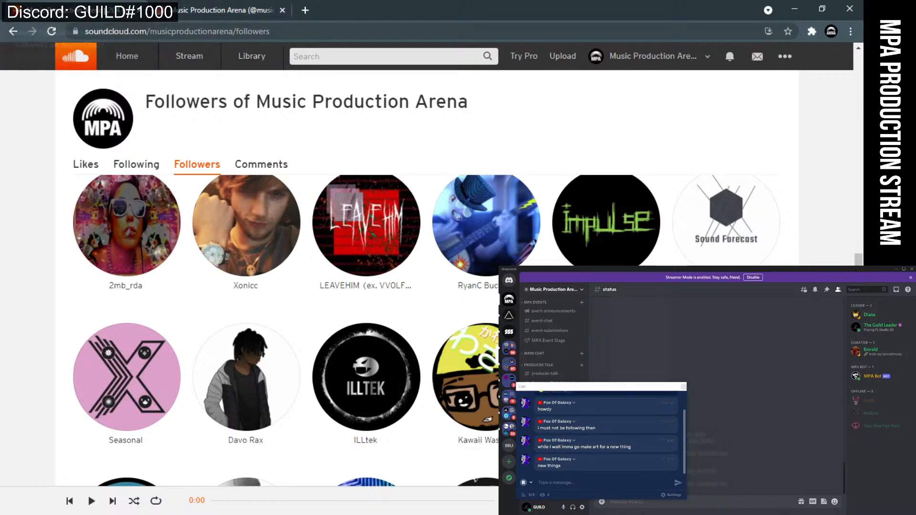
pyautogui.click(208, 10)
pyautogui.scroll(-1, 469, 218)
pyautogui.scroll(5, 469, 218)
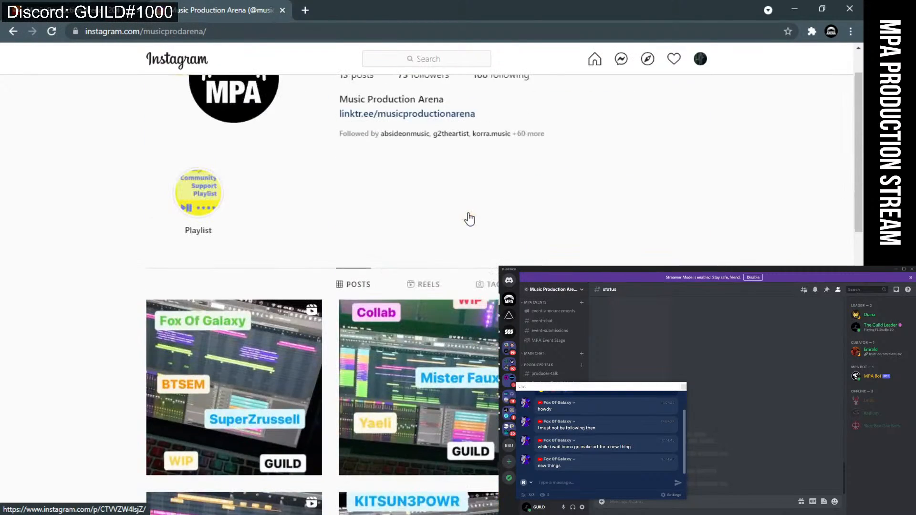
pyautogui.click(200, 14)
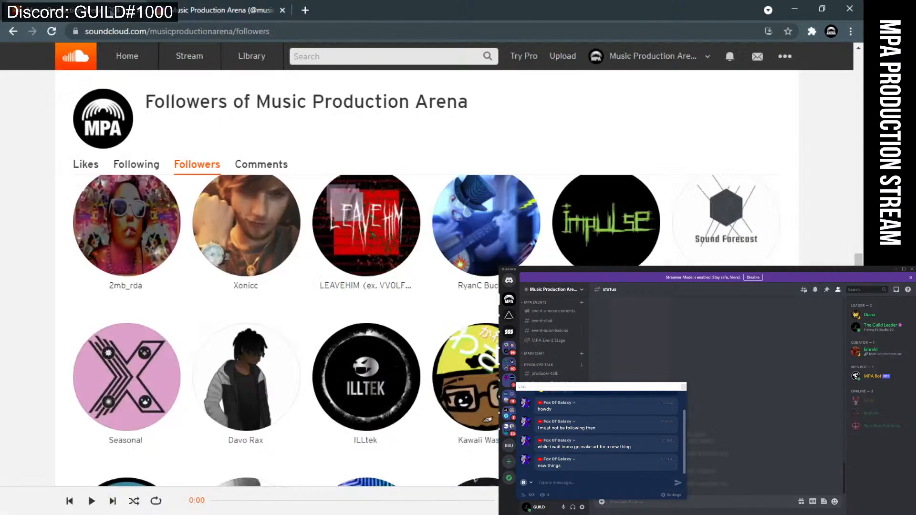
pyautogui.click(201, 12)
pyautogui.click(283, 11)
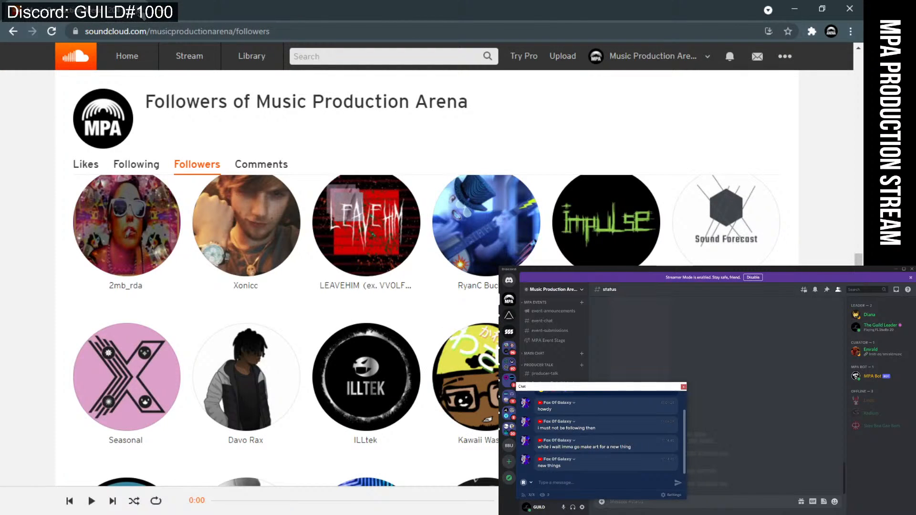
pyautogui.click(141, 13)
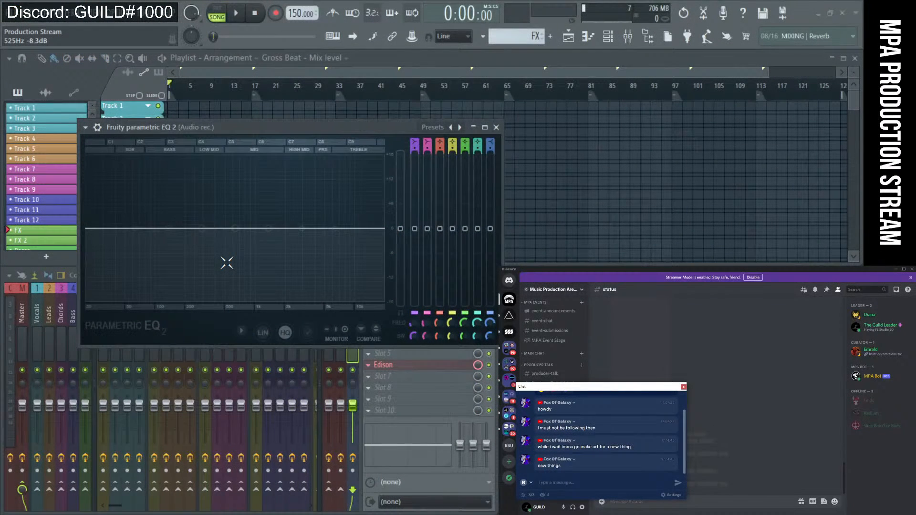
# - Place the stream chat window over the FL Studio playlist and mixer, and close the Fruity parametric EQ 2 window
pyautogui.moveTo(563, 392); pyautogui.dragTo(588, 370)
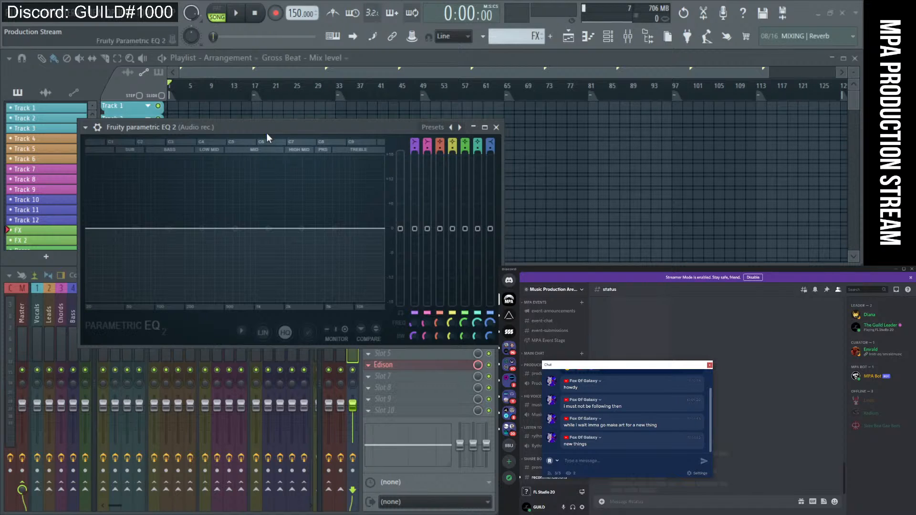
pyautogui.moveTo(266, 133); pyautogui.dragTo(271, 122)
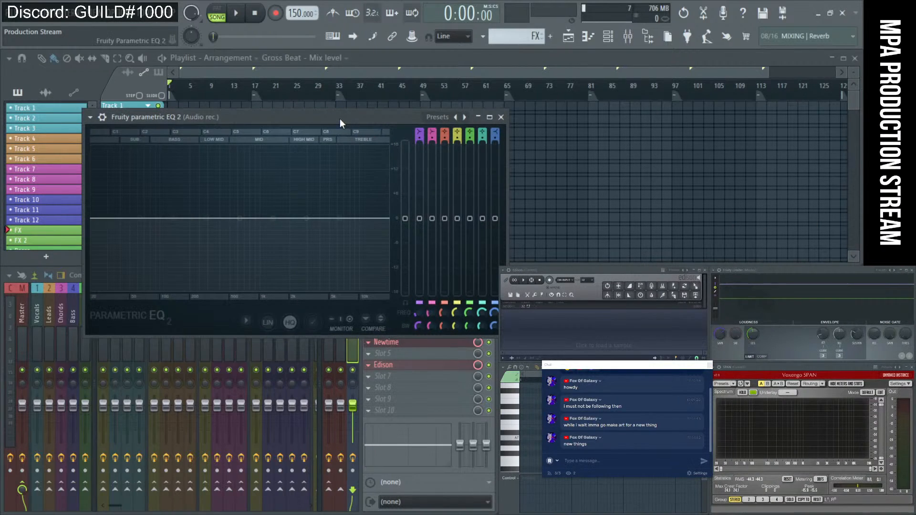
pyautogui.moveTo(339, 119); pyautogui.dragTo(429, 168)
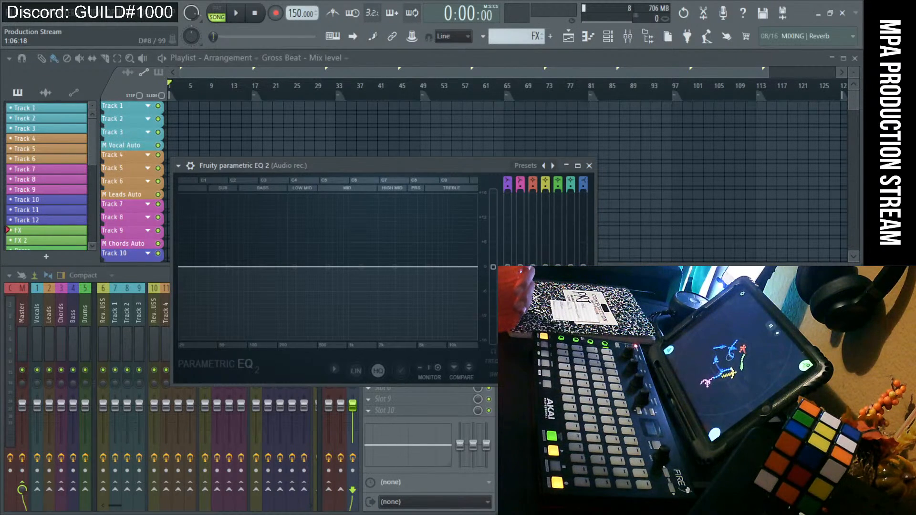
pyautogui.moveTo(0, 193); pyautogui.dragTo(240, 200)
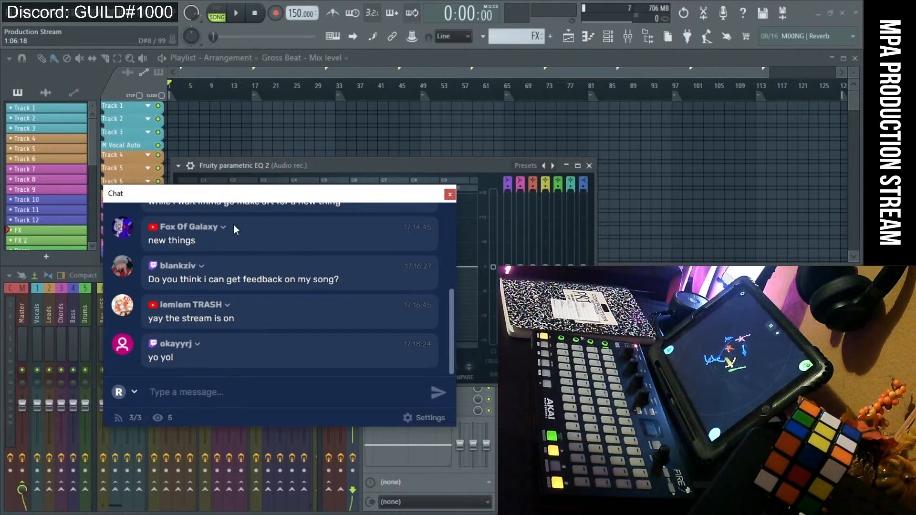
pyautogui.moveTo(245, 193); pyautogui.dragTo(310, 168)
pyautogui.click(589, 166)
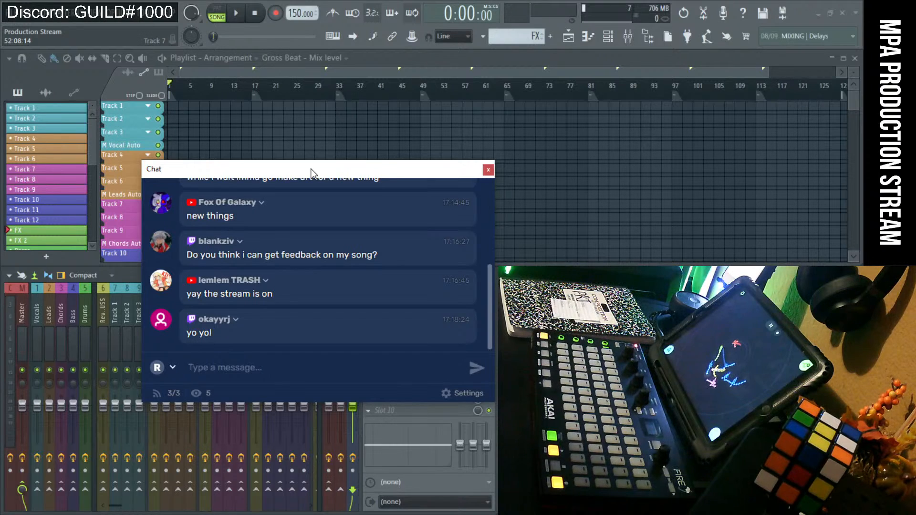
# - Highlight the chat message asking for feedback on a song and read back through the earlier chat messages
pyautogui.moveTo(204, 242); pyautogui.dragTo(363, 266)
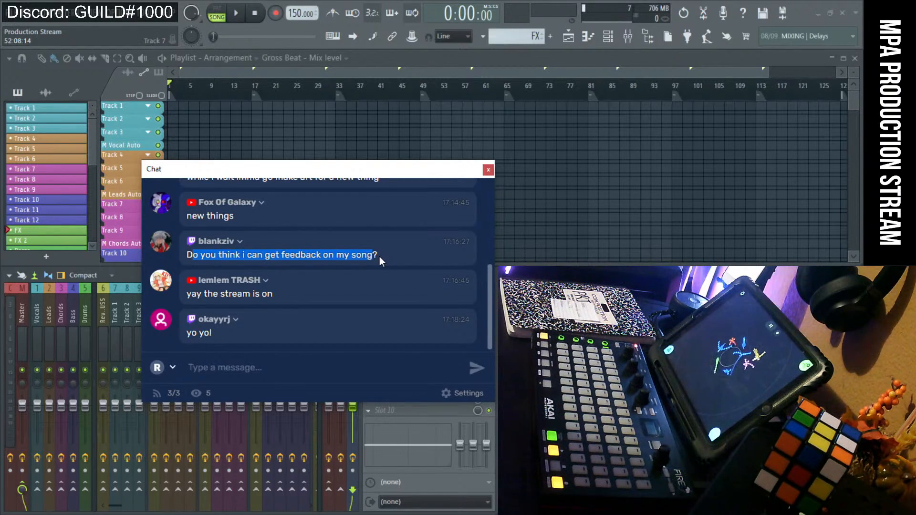
pyautogui.moveTo(317, 177); pyautogui.dragTo(309, 157)
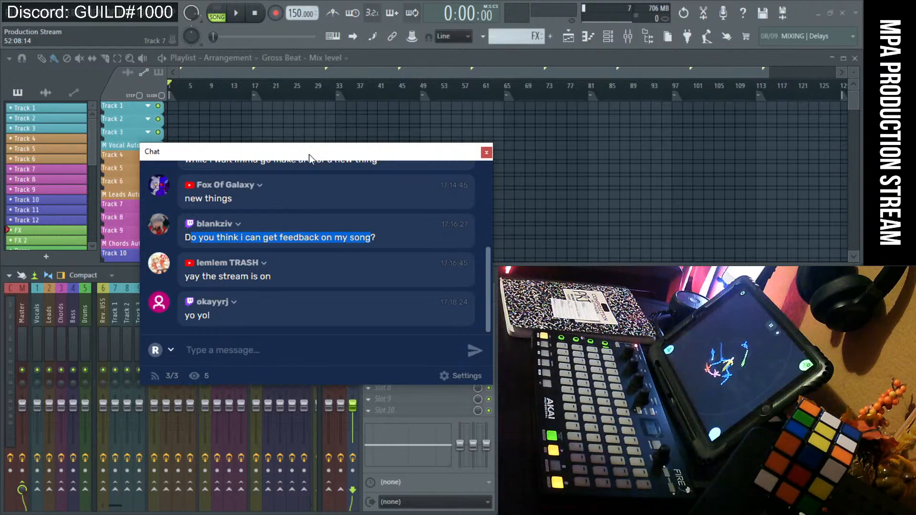
pyautogui.moveTo(310, 155); pyautogui.dragTo(312, 155)
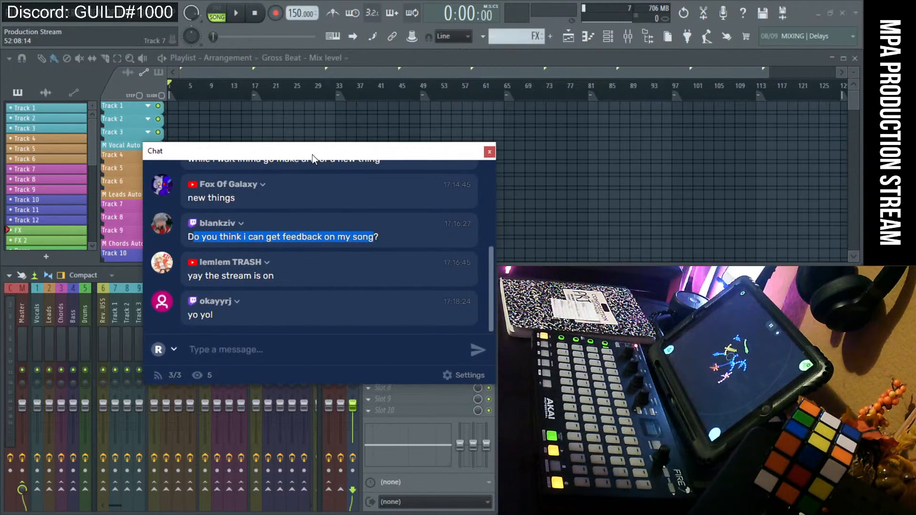
pyautogui.rightClick(241, 235)
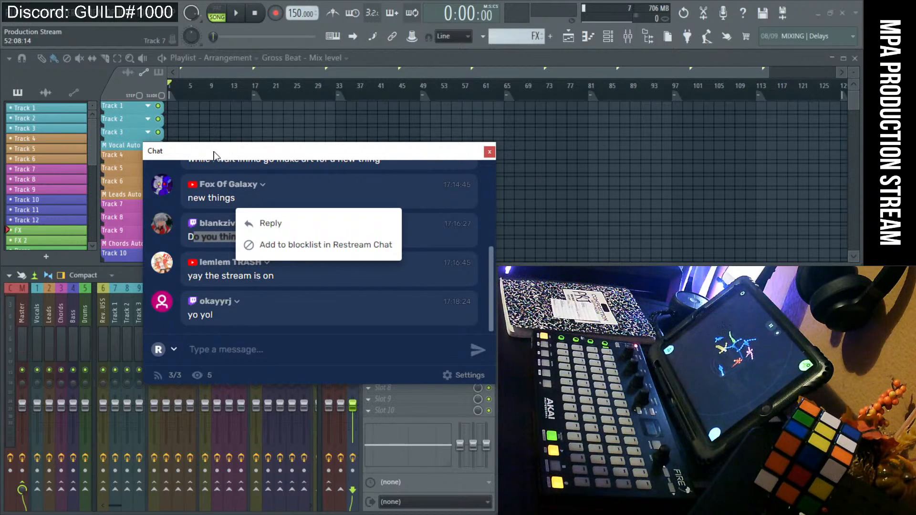
pyautogui.click(275, 238)
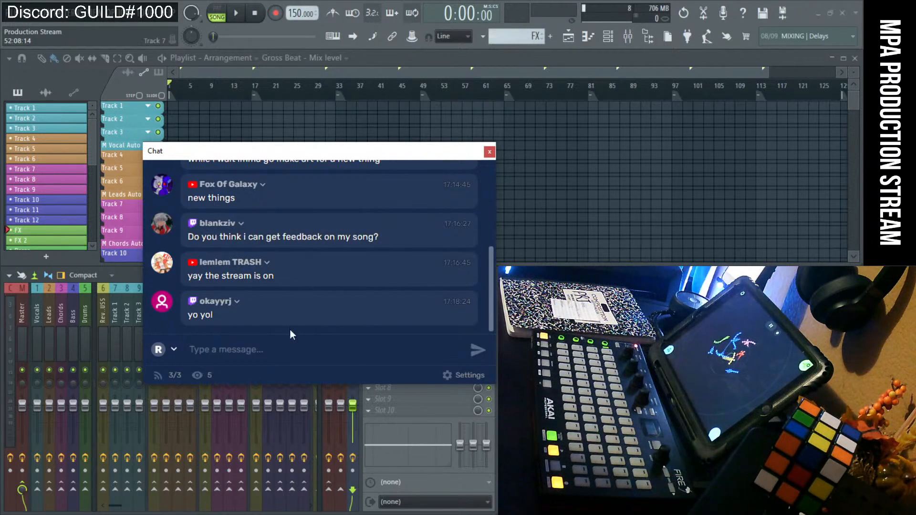
pyautogui.scroll(3, 271, 287)
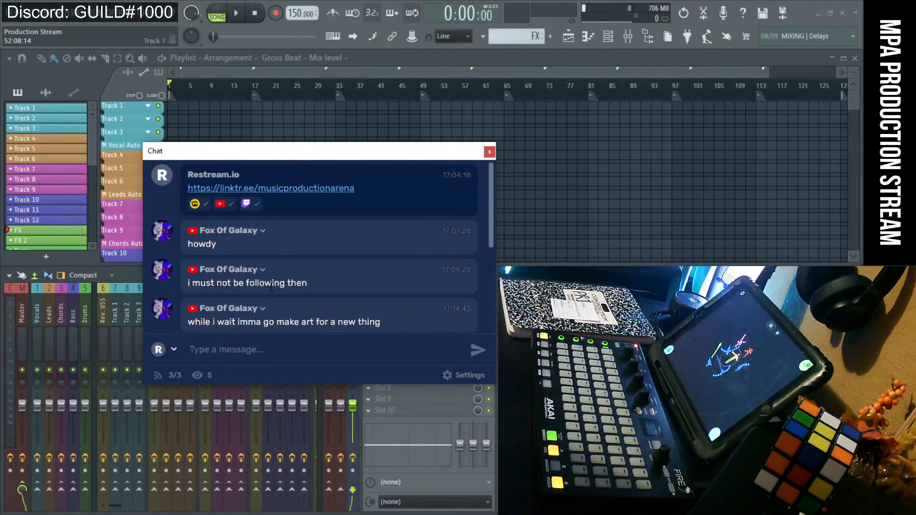
pyautogui.scroll(-3, 272, 288)
# - Bring the OBS window up over the piano roll and spectrum analyzer, and place the chat window over the mixer
pyautogui.moveTo(370, 157); pyautogui.dragTo(749, 301)
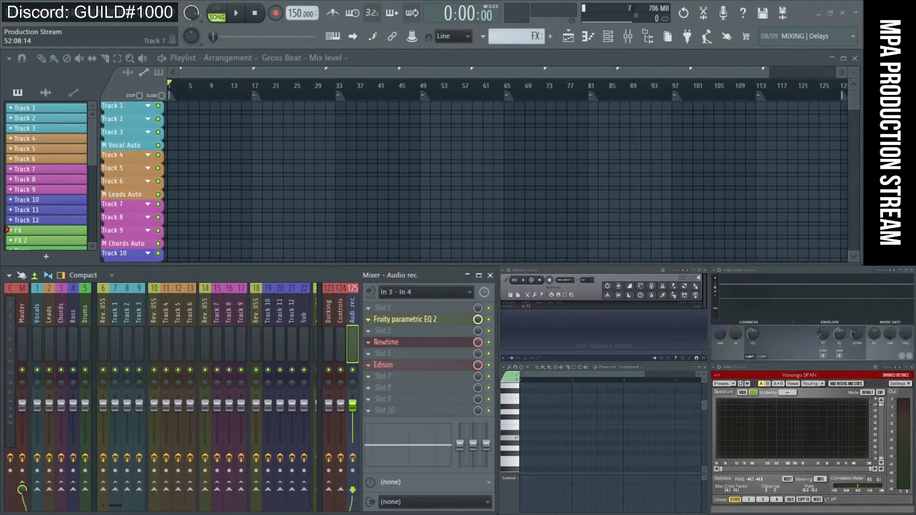
pyautogui.moveTo(668, 514); pyautogui.dragTo(667, 425)
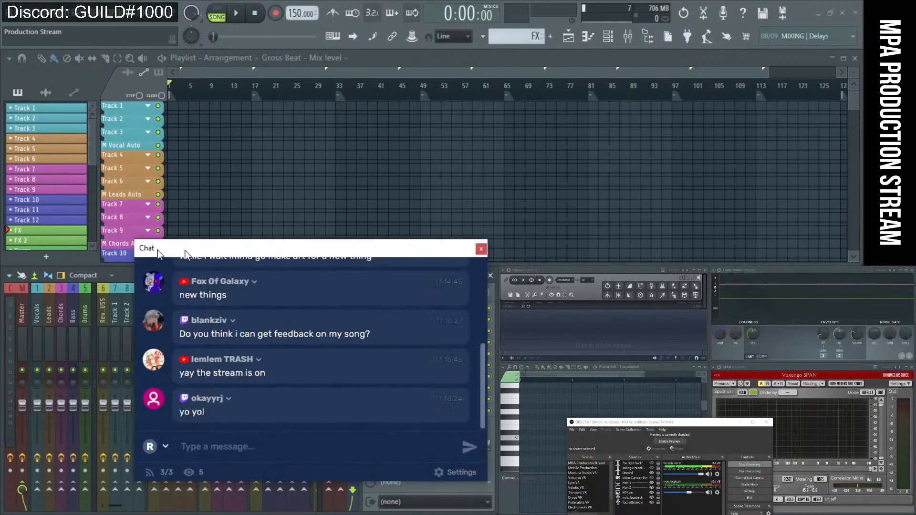
pyautogui.moveTo(185, 250); pyautogui.dragTo(136, 250)
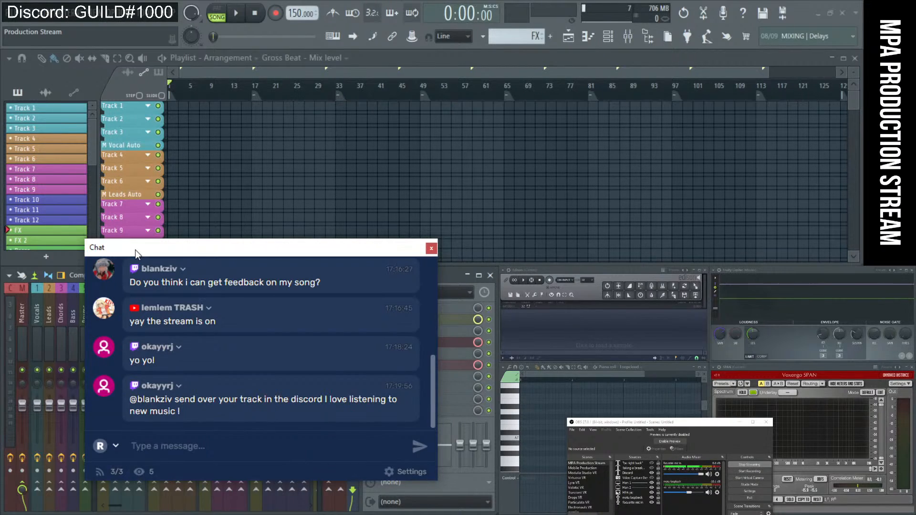
# - Read the chat reply about sending the track in the Discord, and review the messages before it
pyautogui.moveTo(138, 400); pyautogui.dragTo(237, 402)
pyautogui.click(354, 408)
pyautogui.scroll(2, 191, 386)
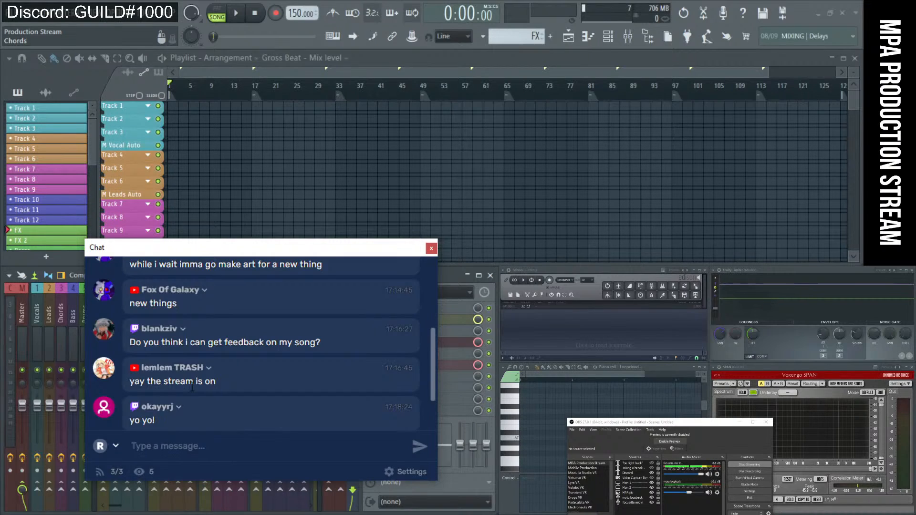
pyautogui.scroll(-2, 192, 387)
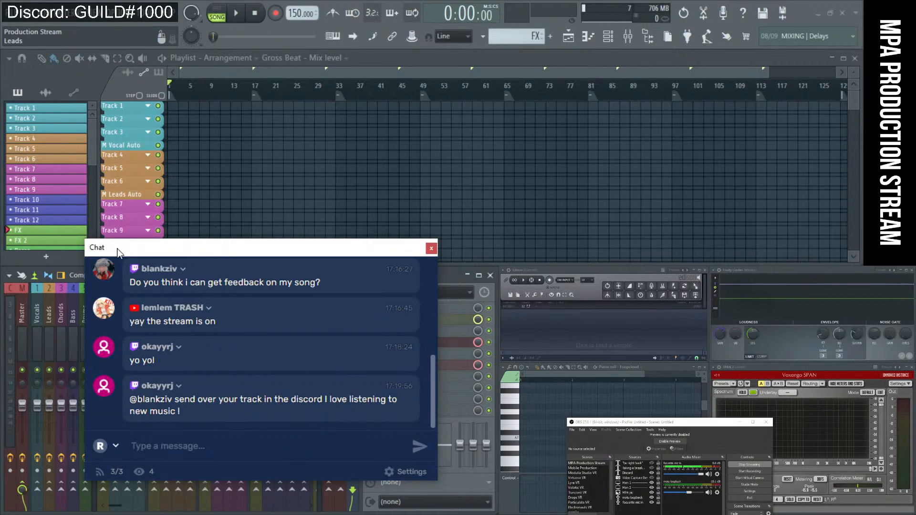
pyautogui.moveTo(122, 248); pyautogui.dragTo(113, 231)
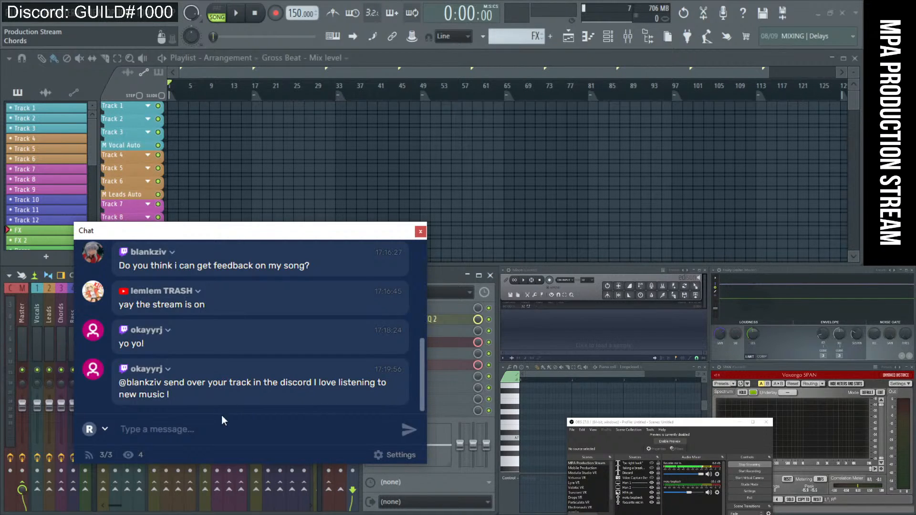
pyautogui.moveTo(233, 237); pyautogui.dragTo(297, 216)
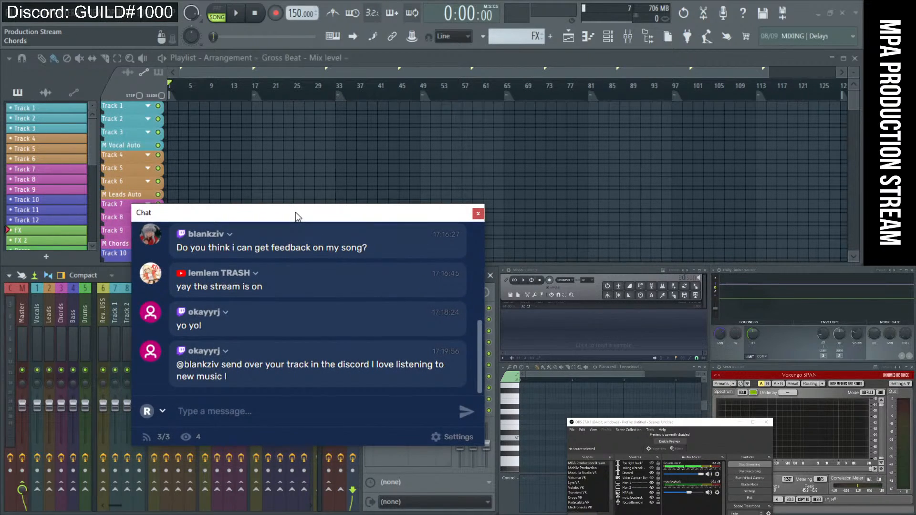
# - Start opening another project without saving untitled.flp, moving the chat window clear of the dialogs
pyautogui.click(18, 12)
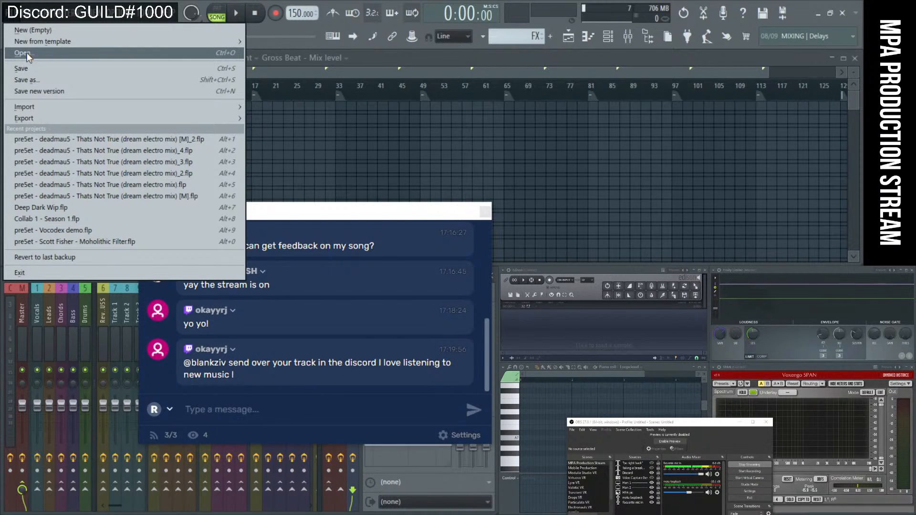
pyautogui.click(27, 53)
pyautogui.moveTo(374, 210); pyautogui.dragTo(296, 271)
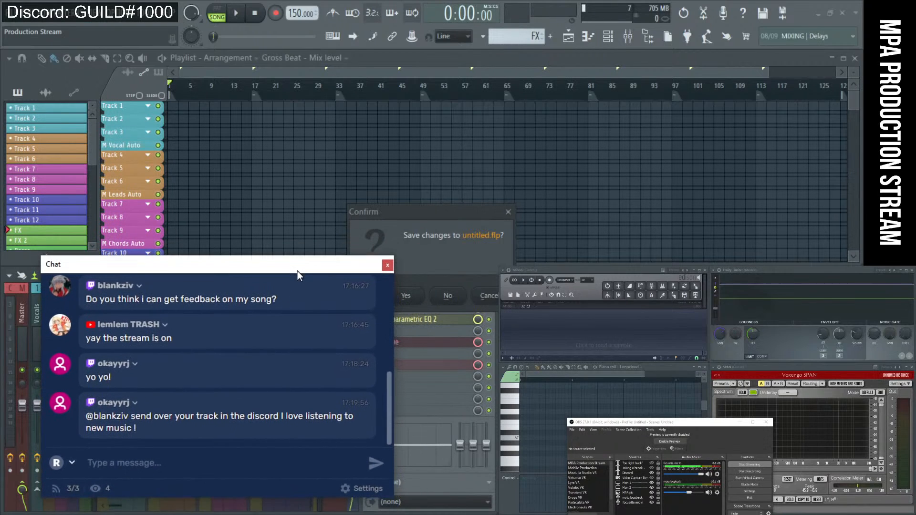
pyautogui.click(447, 301)
pyautogui.moveTo(277, 264); pyautogui.dragTo(548, 260)
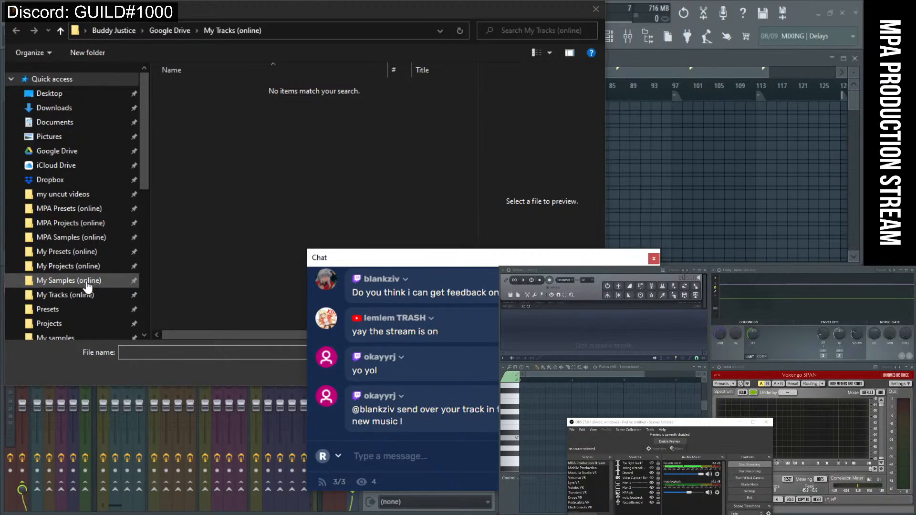
# - Open Collab 7 - Season 1.flp from MPA Projects (online), inside MPA Community Collabs, Season 1, Collab 7 (season 1)
pyautogui.click(93, 225)
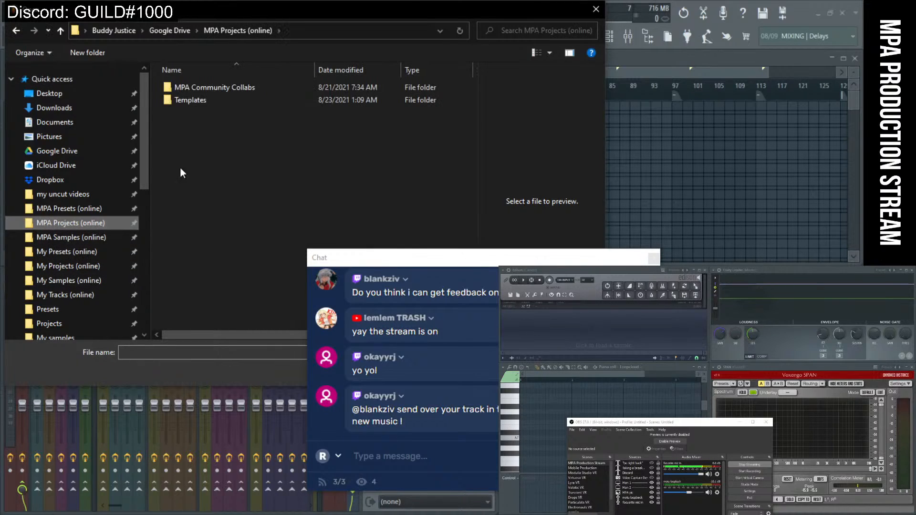
pyautogui.doubleClick(196, 90)
pyautogui.doubleClick(196, 89)
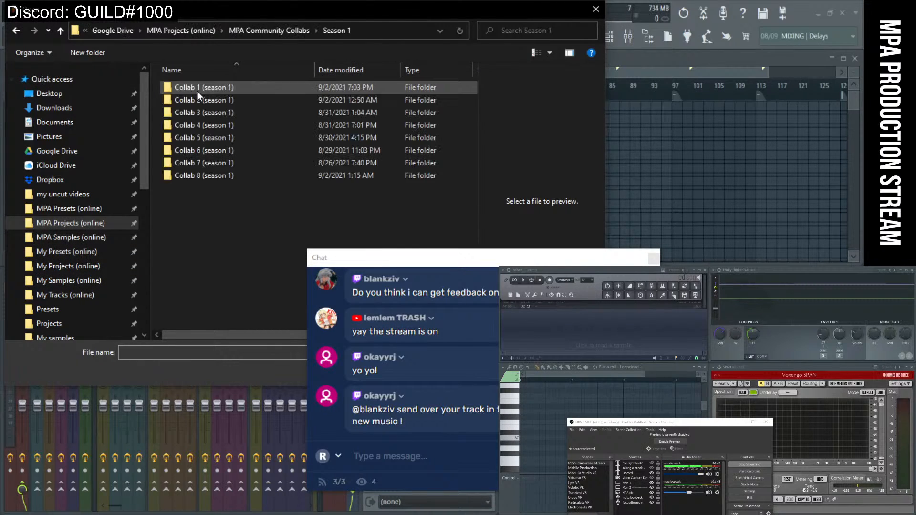
pyautogui.doubleClick(201, 164)
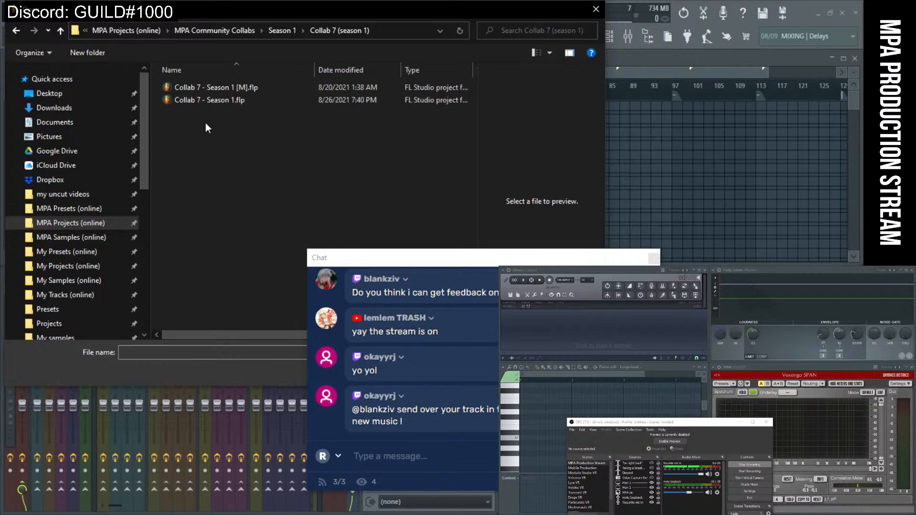
pyautogui.doubleClick(208, 103)
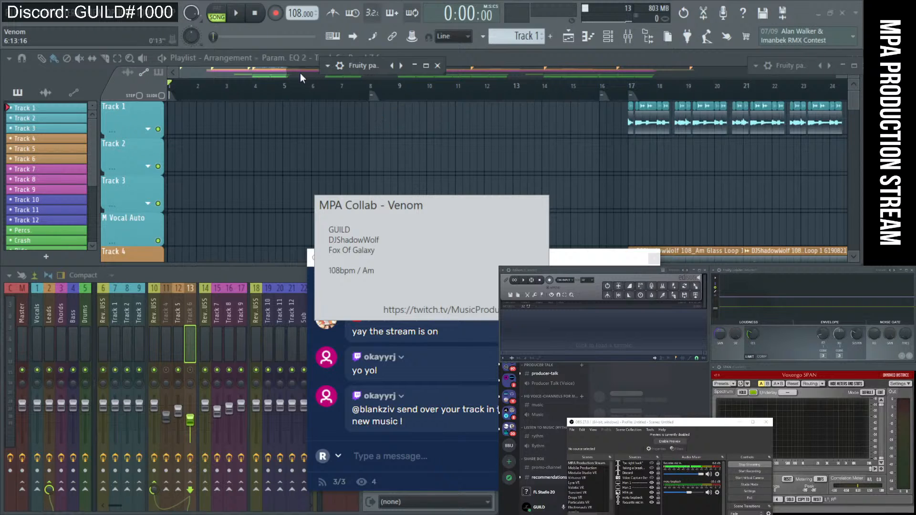
# - Fit the whole Venom arrangement in the playlist view and move the chat window off the mixer
pyautogui.moveTo(290, 74); pyautogui.dragTo(638, 75)
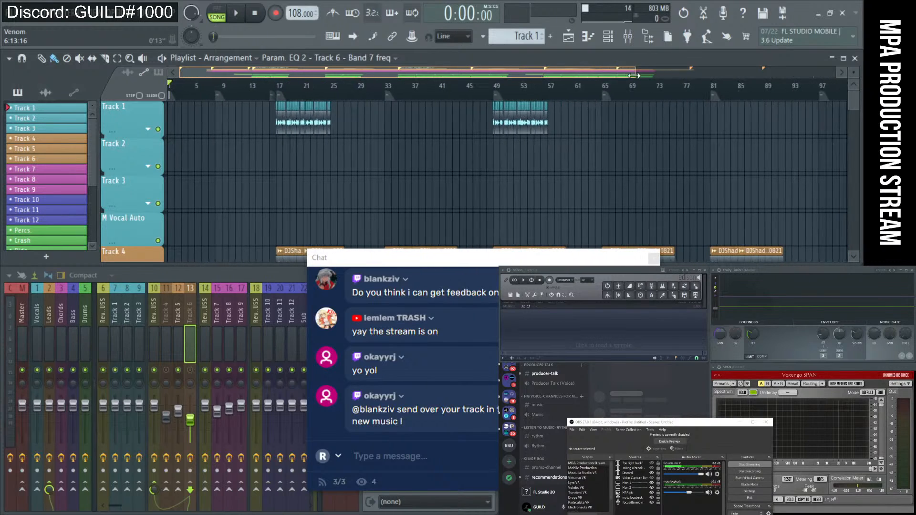
pyautogui.keyDown('ctrl'); pyautogui.rightClick(614, 137); pyautogui.keyUp('ctrl')
pyautogui.scroll(2, 597, 143)
pyautogui.scroll(3, 578, 150)
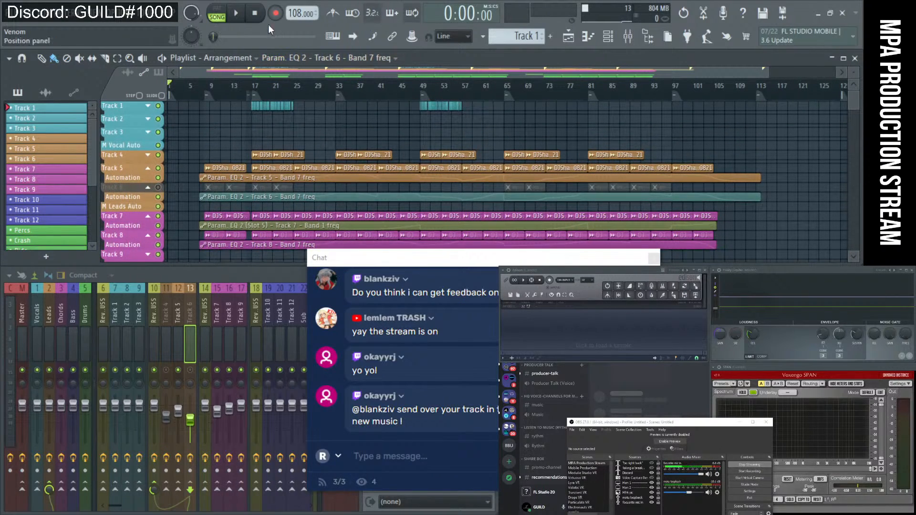
pyautogui.click(339, 90)
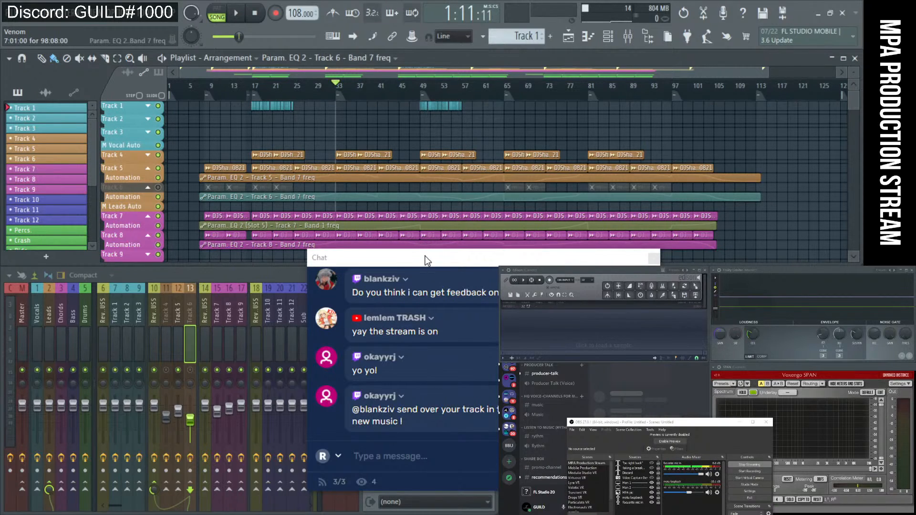
pyautogui.moveTo(473, 262); pyautogui.dragTo(687, 303)
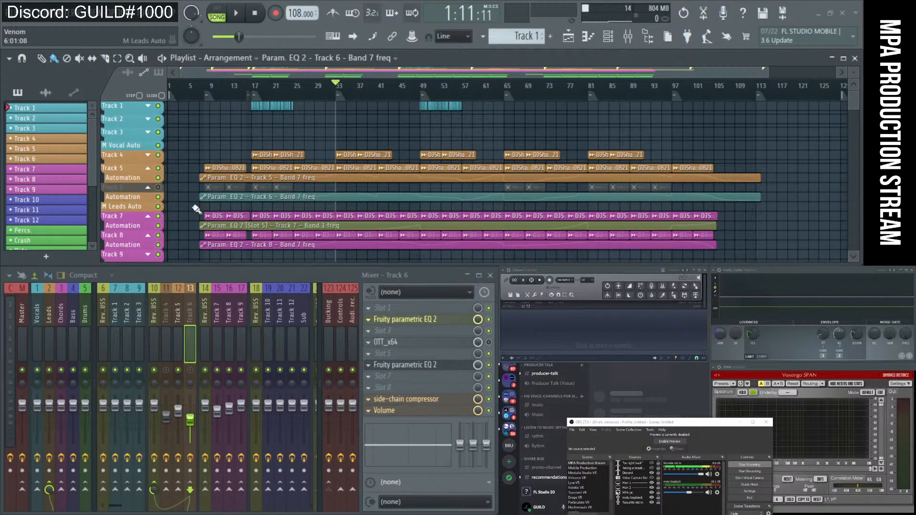
# - Unmute Track 6 in the playlist and set the song position to bar 8
pyautogui.click(159, 188)
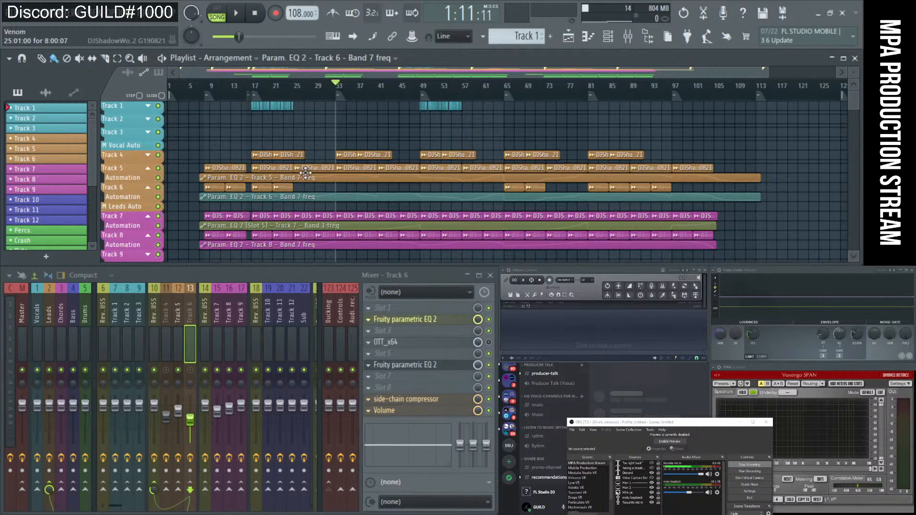
pyautogui.click(206, 87)
# - Examine the clips and EQ automation of Tracks 4 to 8 in the playlist, both up close and across the whole arrangement
pyautogui.scroll(3, 259, 146)
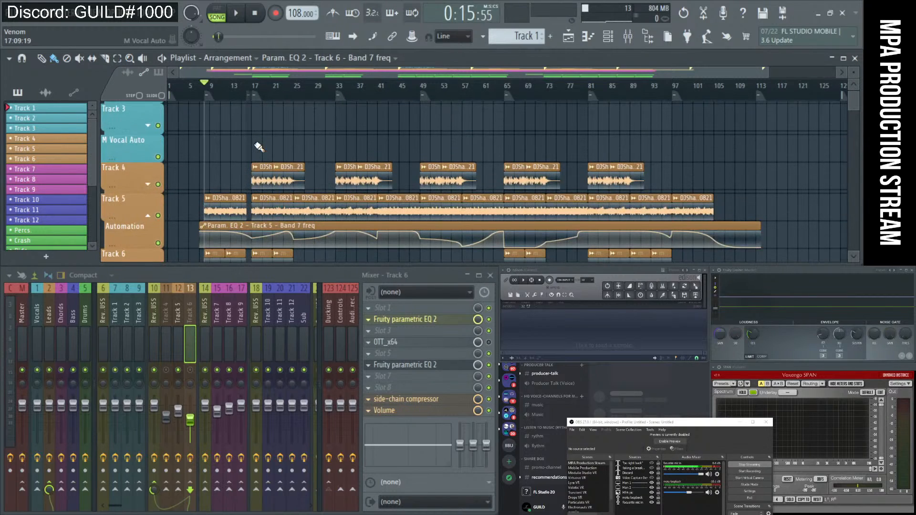
pyautogui.scroll(-2, 258, 147)
pyautogui.scroll(-2, 258, 147)
pyautogui.scroll(2, 258, 146)
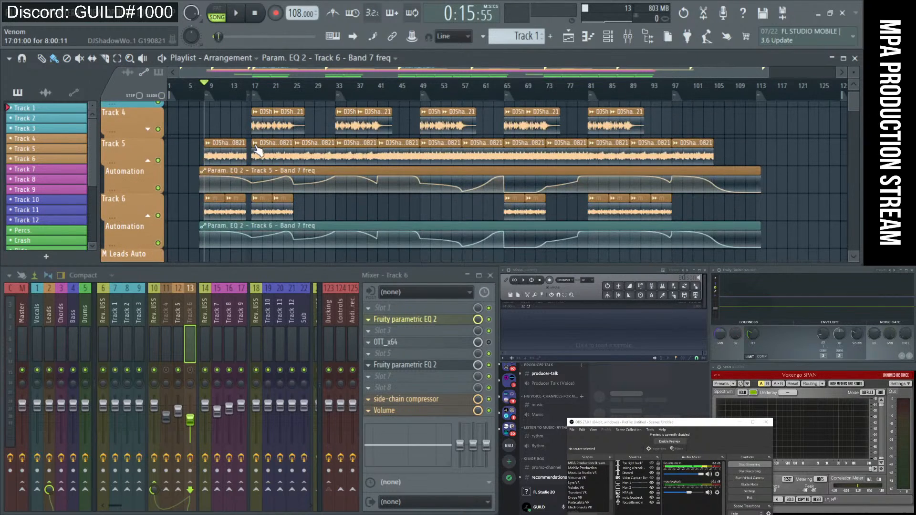
pyautogui.scroll(2, 217, 144)
pyautogui.scroll(-3, 217, 144)
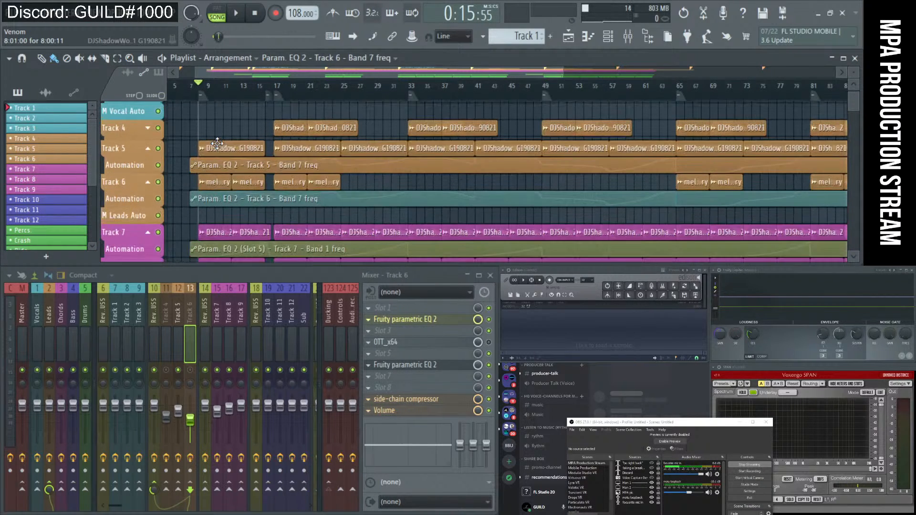
pyautogui.scroll(2, 217, 144)
pyautogui.scroll(-3, 217, 144)
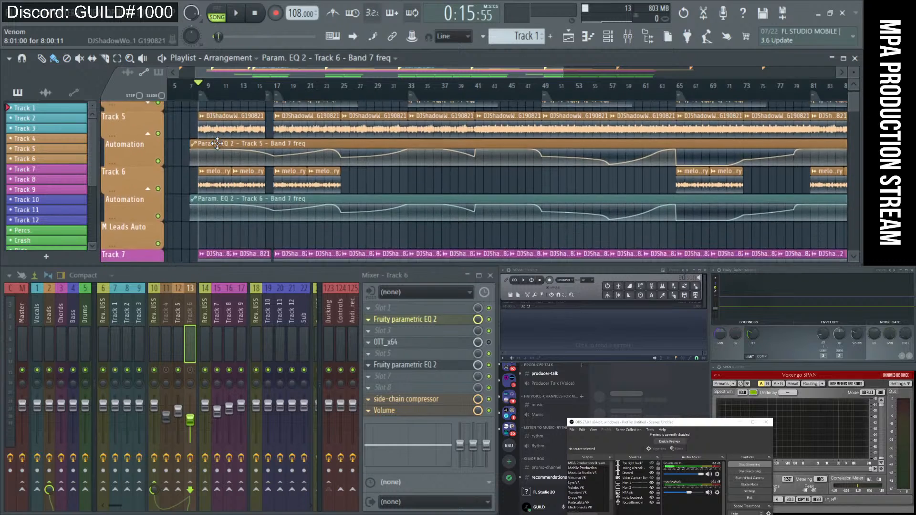
pyautogui.scroll(1, 217, 144)
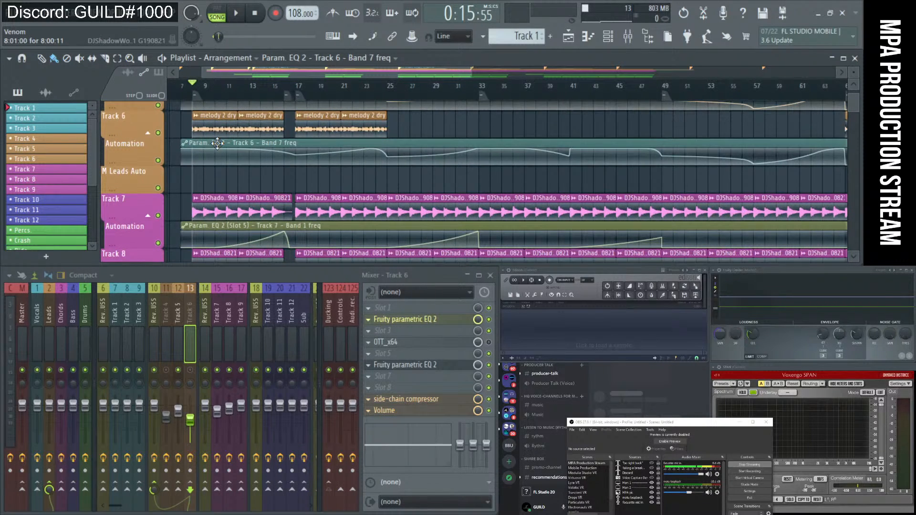
pyautogui.scroll(1, 217, 143)
pyautogui.scroll(1, 257, 134)
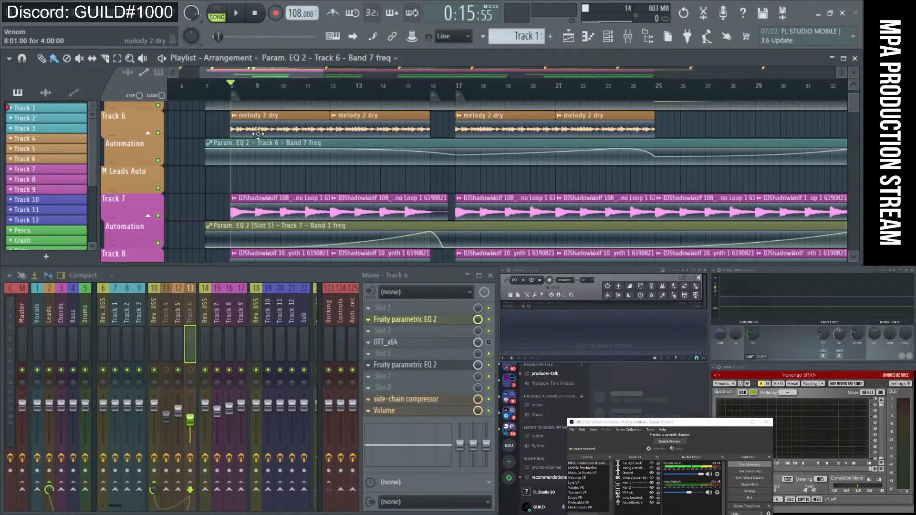
pyautogui.scroll(2, 270, 143)
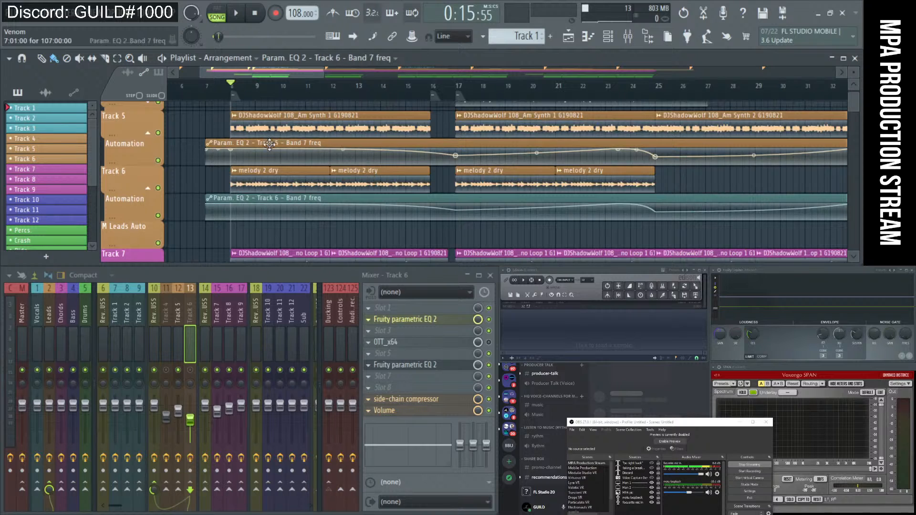
pyautogui.scroll(-2, 236, 180)
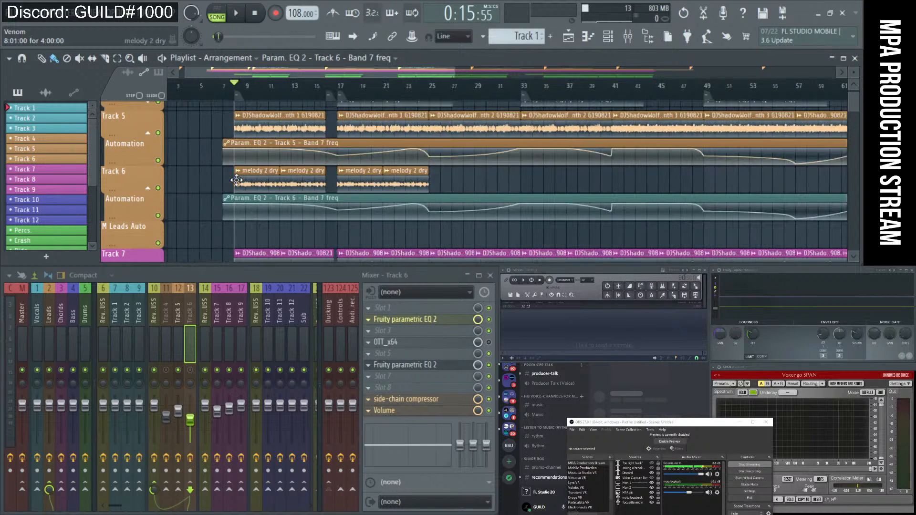
pyautogui.scroll(-3, 236, 180)
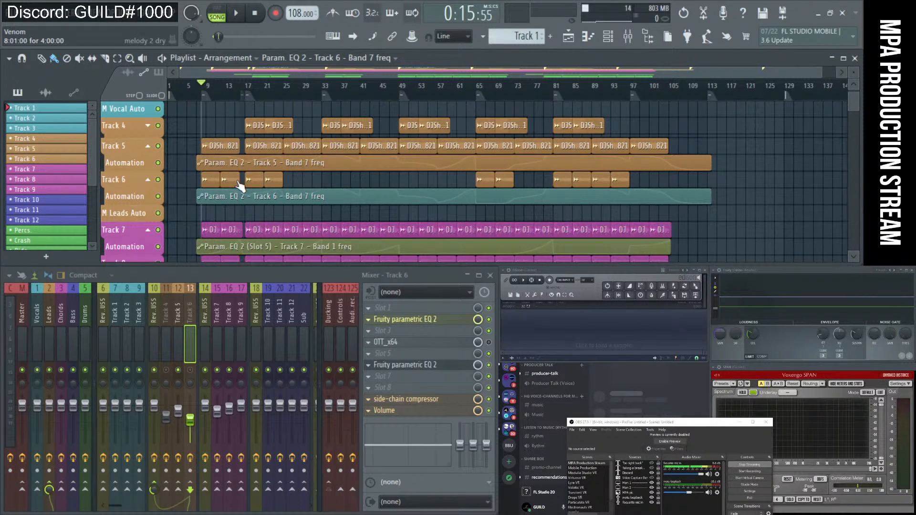
pyautogui.scroll(-2, 236, 180)
pyautogui.scroll(1, 236, 180)
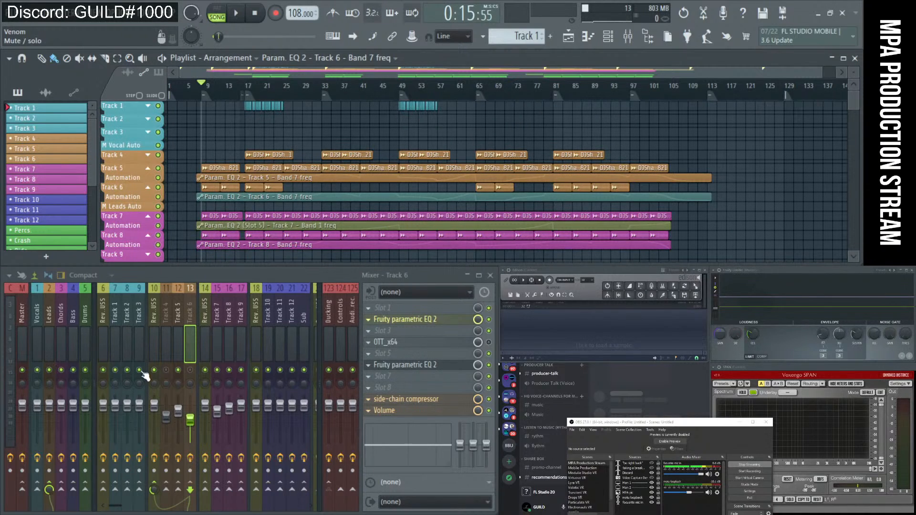
pyautogui.scroll(3, 253, 156)
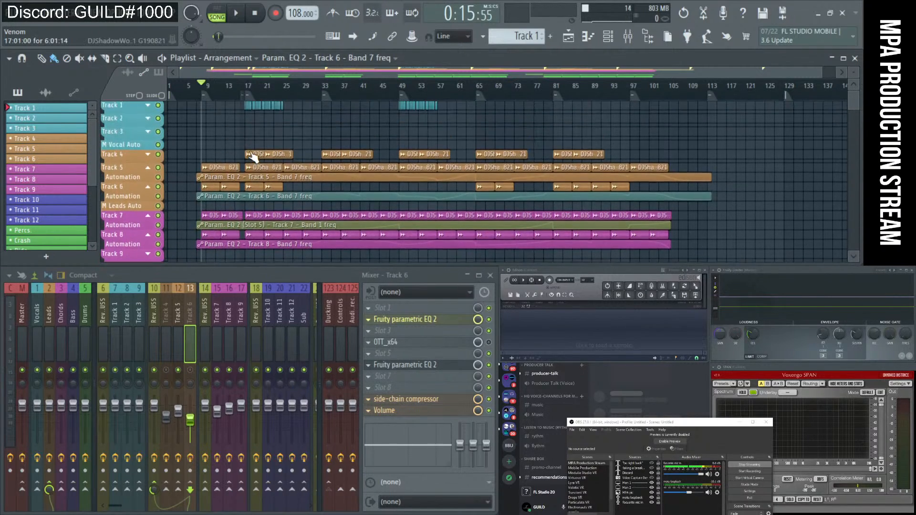
pyautogui.scroll(-3, 251, 157)
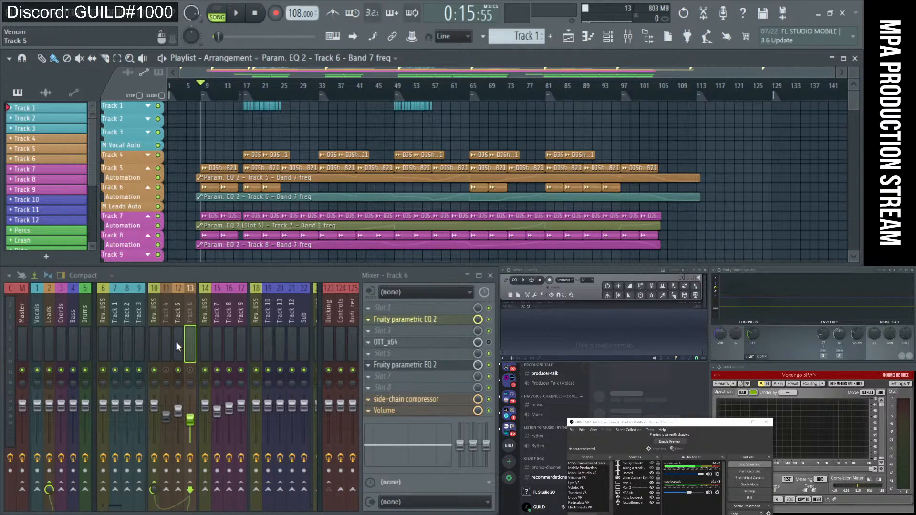
# - Briefly play the intro, and set the master Fruity Limiter's gain to 7.0 dB and its limiter ceiling to -1.0 dB
pyautogui.press('space')
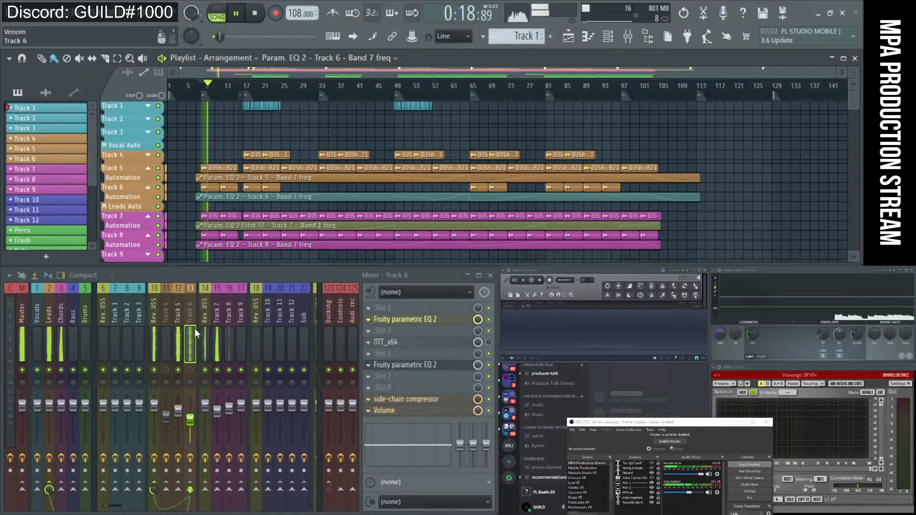
pyautogui.press('space')
pyautogui.click(753, 336)
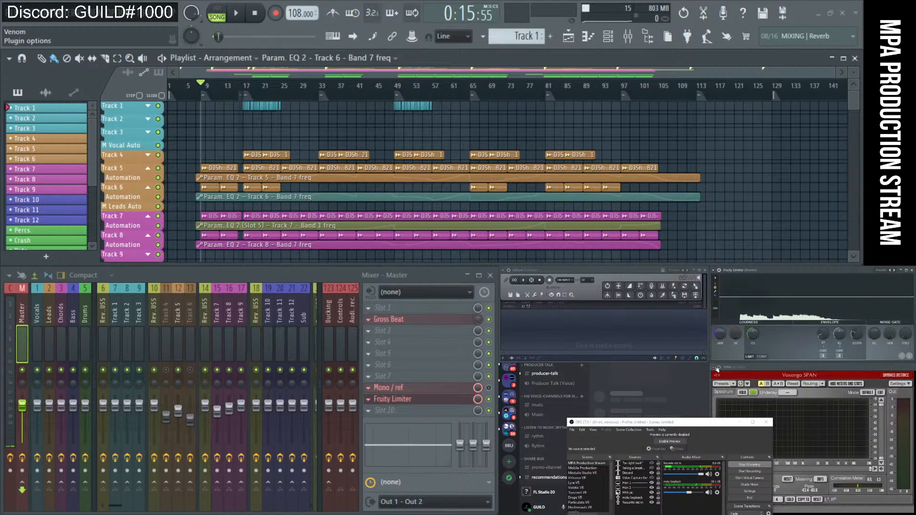
pyautogui.moveTo(720, 335); pyautogui.dragTo(720, 315)
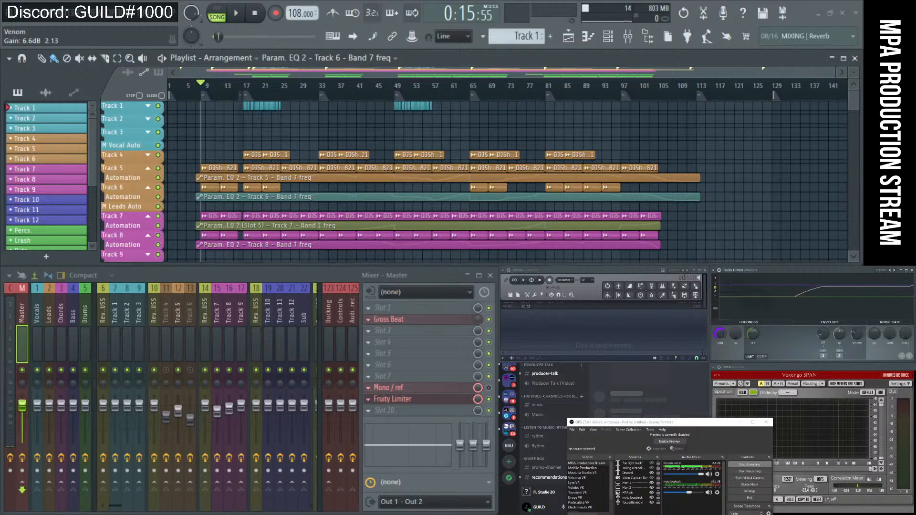
pyautogui.moveTo(720, 315); pyautogui.dragTo(719, 315)
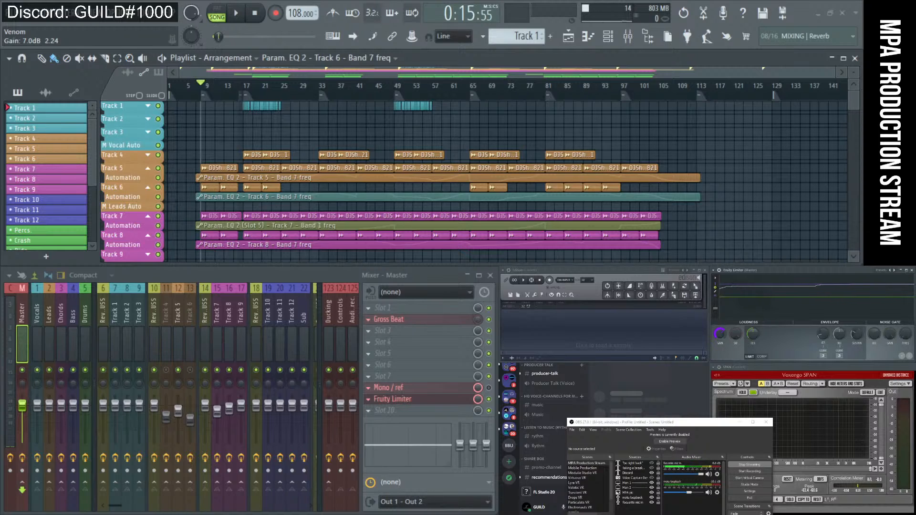
pyautogui.moveTo(753, 333); pyautogui.dragTo(752, 335)
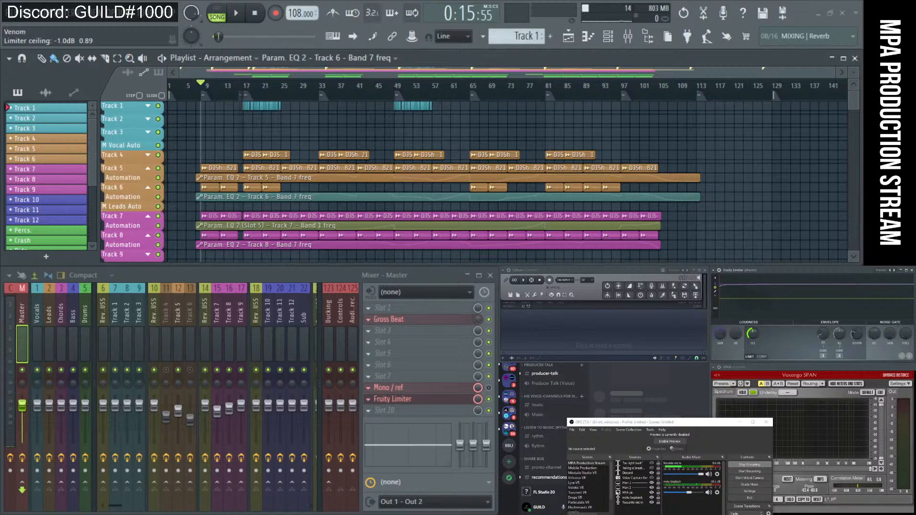
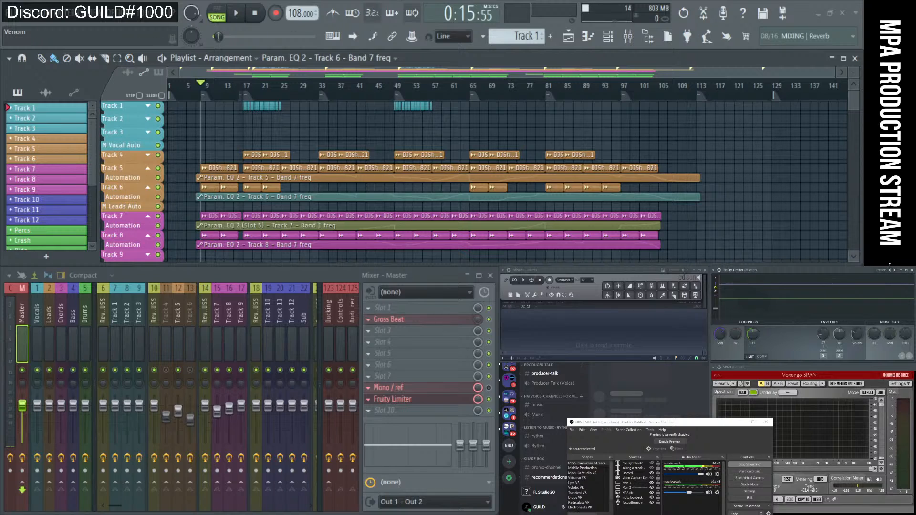
# - Check the level at bar 17, and play the song from bar 8 with the lead tracks in view
pyautogui.click(252, 97)
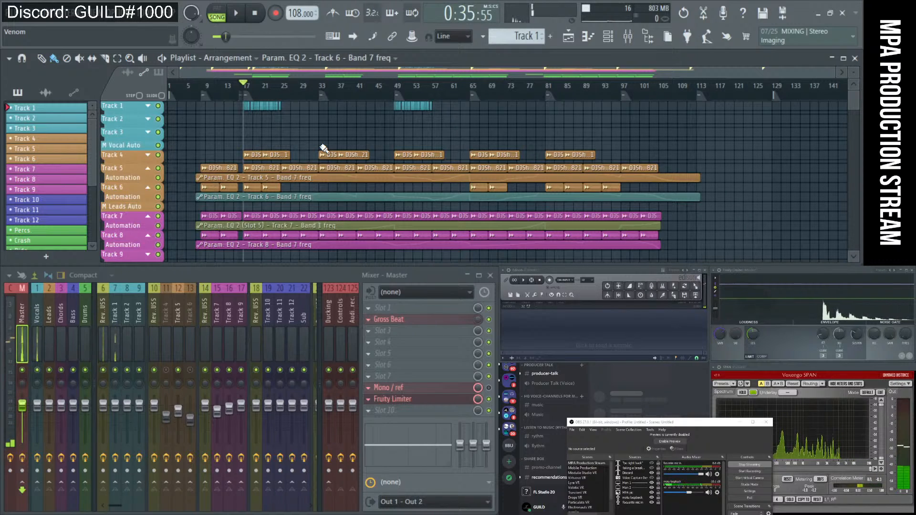
pyautogui.click(209, 102)
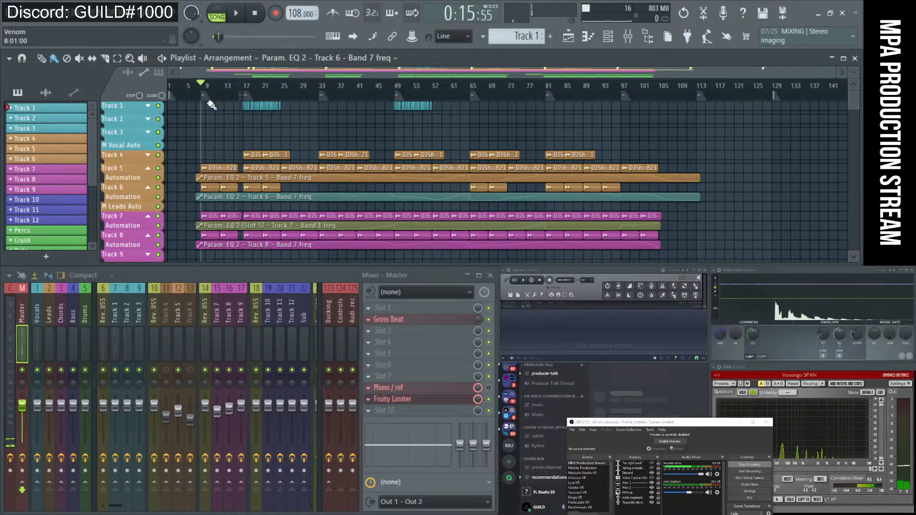
pyautogui.scroll(3, 207, 138)
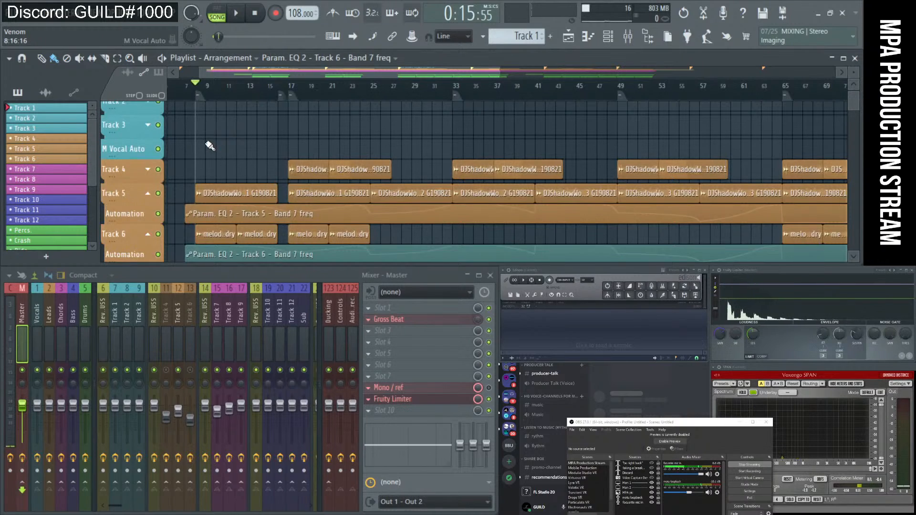
pyautogui.scroll(3, 210, 145)
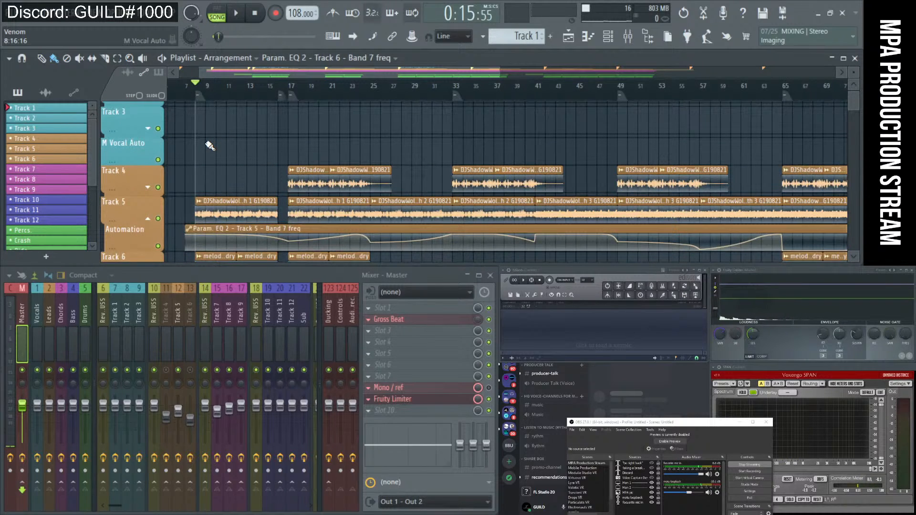
pyautogui.press('space')
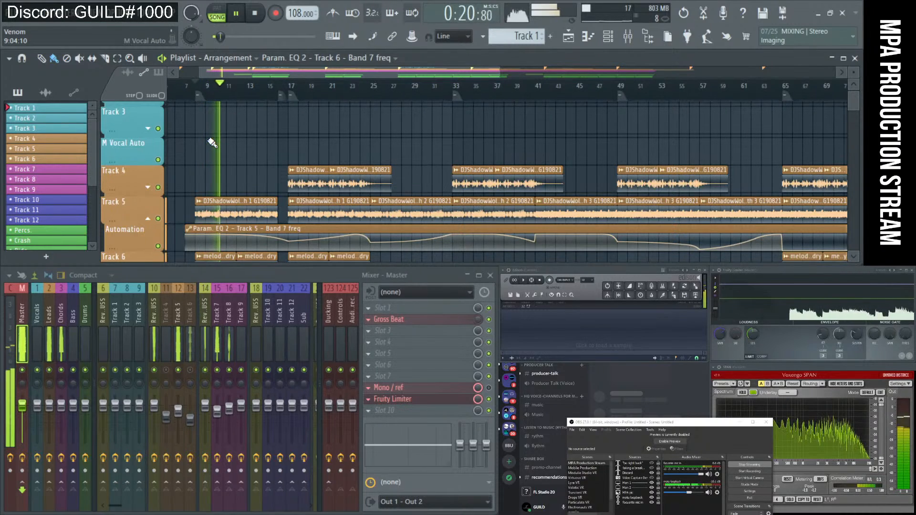
# - Hide the OBS window, open the piano roll, and bring up SPAN from the Current mixer track
pyautogui.click(740, 423)
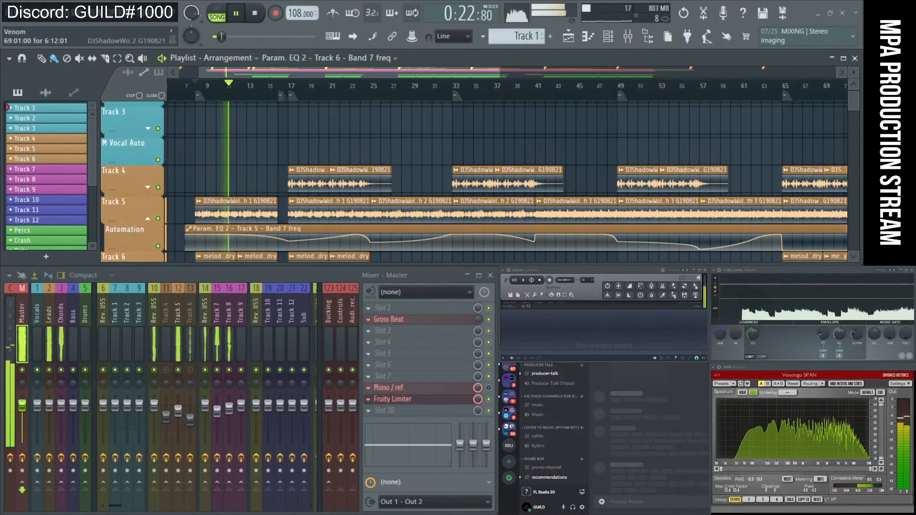
pyautogui.click(591, 37)
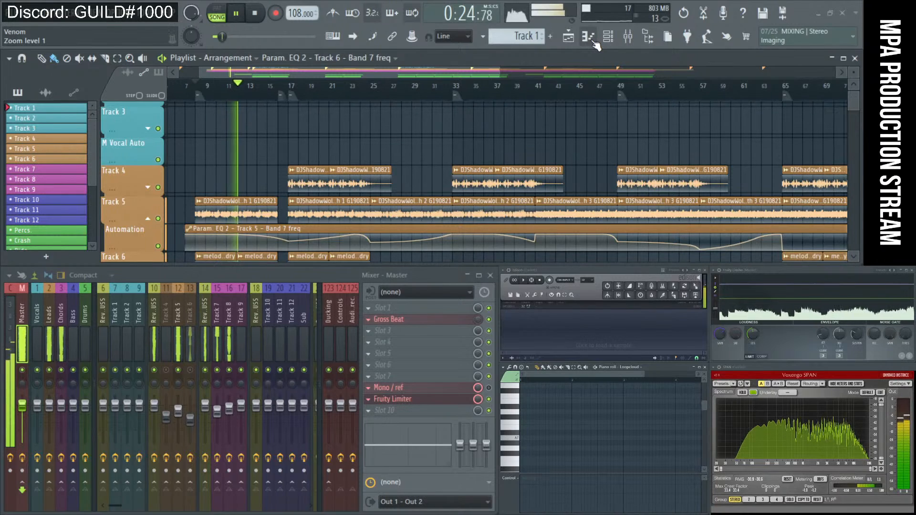
pyautogui.click(11, 325)
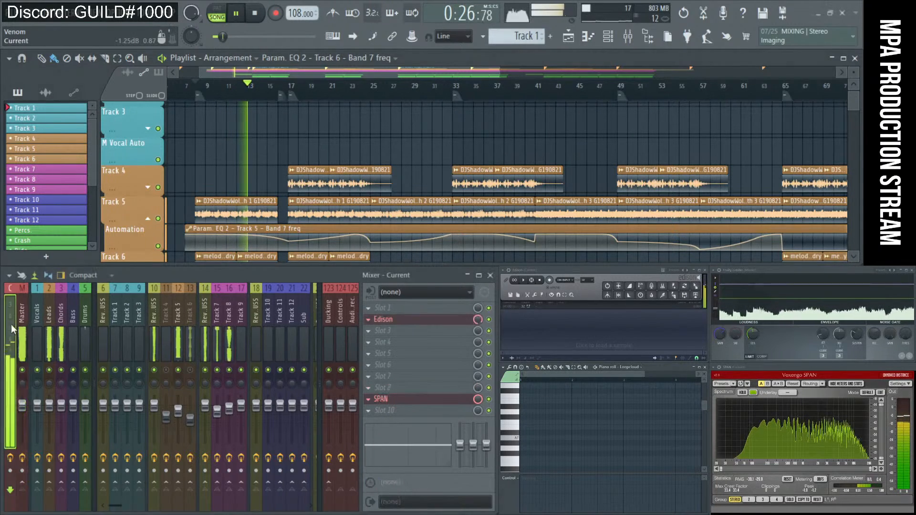
pyautogui.click(439, 401)
pyautogui.click(439, 402)
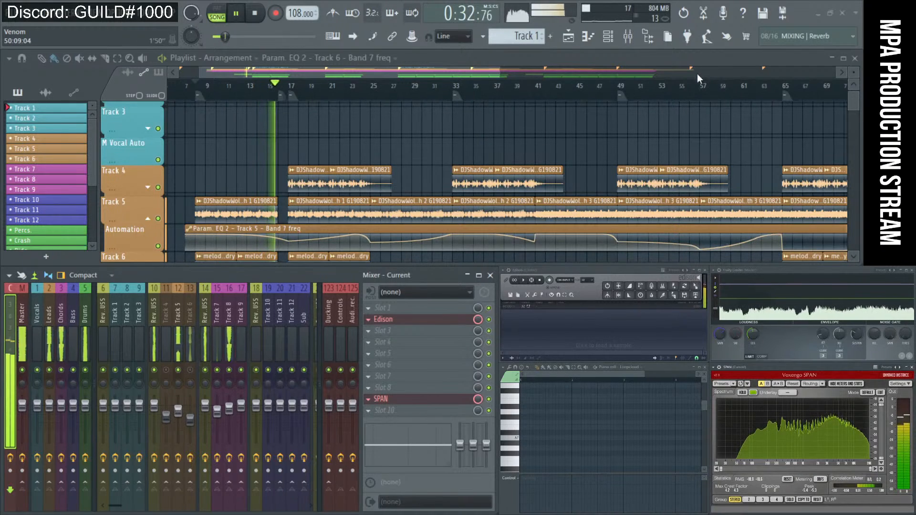
# - Show the whole arrangement during playback and slightly lower the mixer fader of Track 1
pyautogui.keyDown('ctrl'); pyautogui.rightClick(619, 151); pyautogui.keyUp('ctrl')
pyautogui.scroll(5, 619, 151)
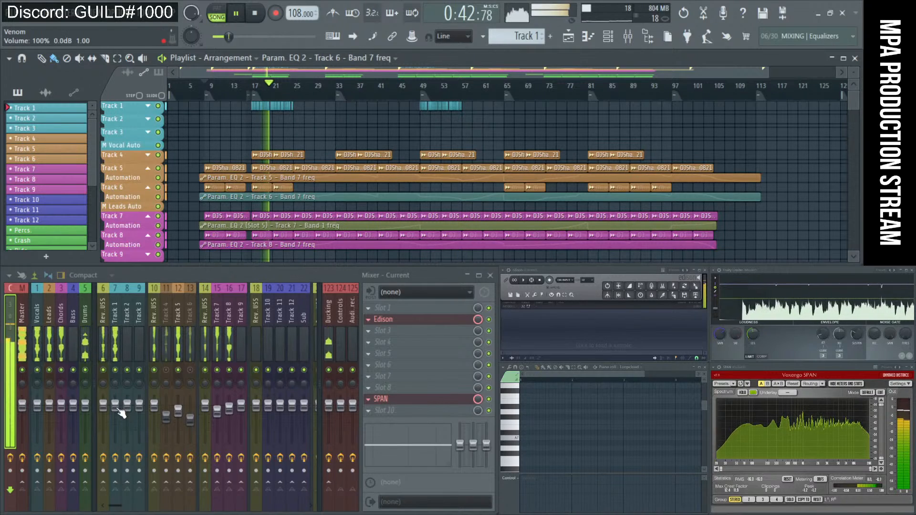
pyautogui.moveTo(115, 406); pyautogui.dragTo(122, 420)
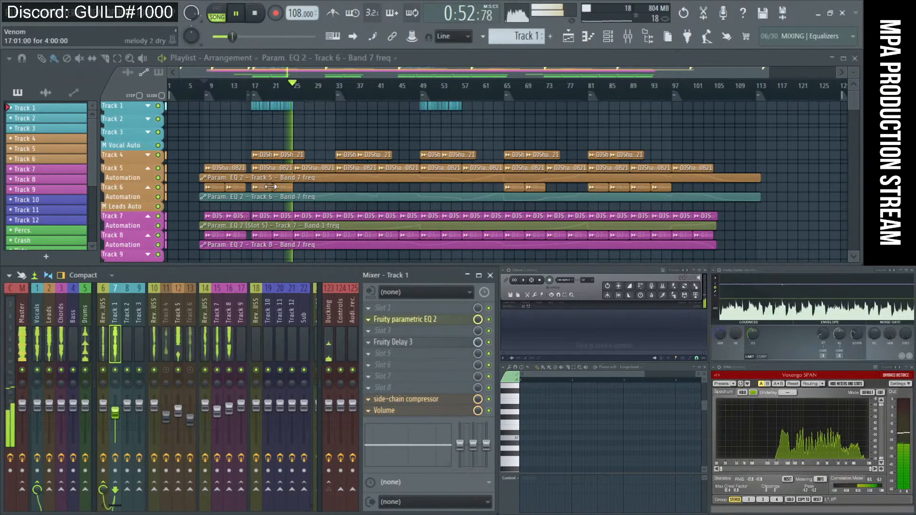
# - Copy the vocal clips of Track 1 from bar 17 to bar 8 and play the song from there
pyautogui.moveTo(319, 120); pyautogui.dragTo(188, 104)
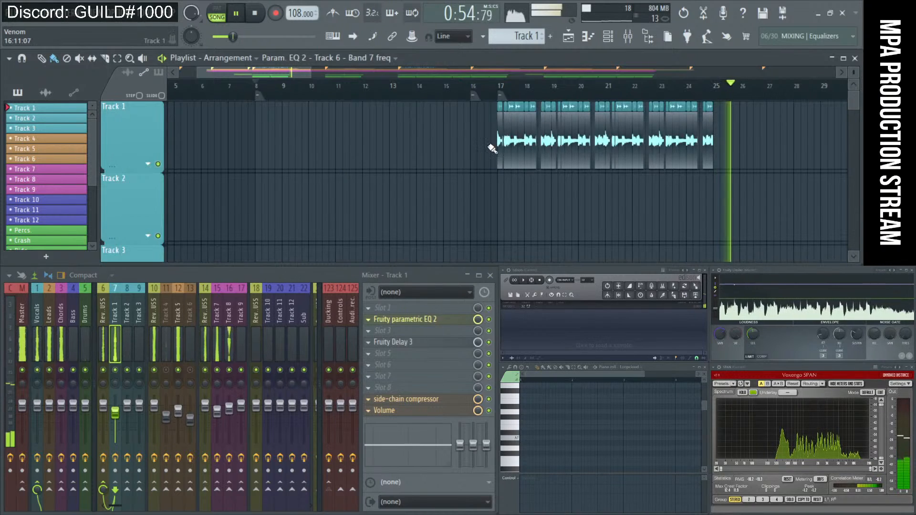
pyautogui.scroll(-2, 497, 148)
pyautogui.moveTo(688, 155); pyautogui.dragTo(286, 149)
pyautogui.click(299, 86)
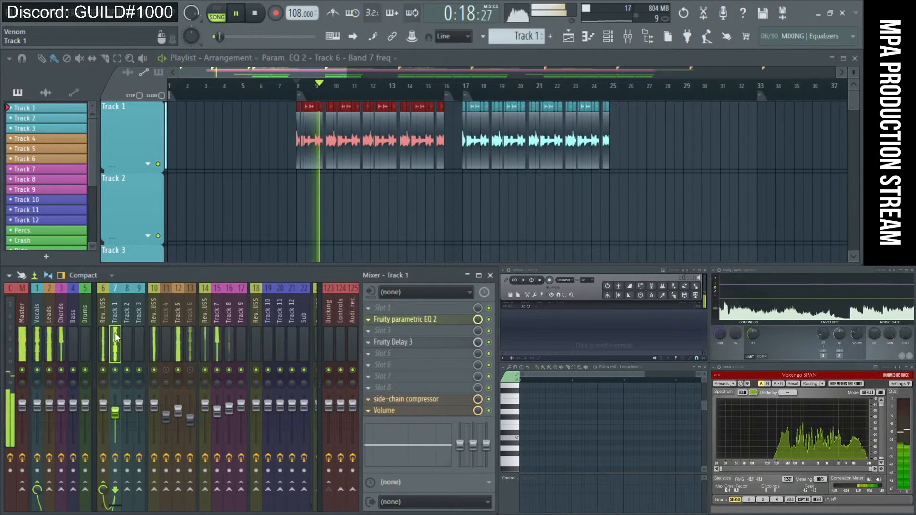
# - In Track 1's Fruity parametric EQ 2, change band 1 to High pass and raise its cutoff into the low mids
pyautogui.click(404, 320)
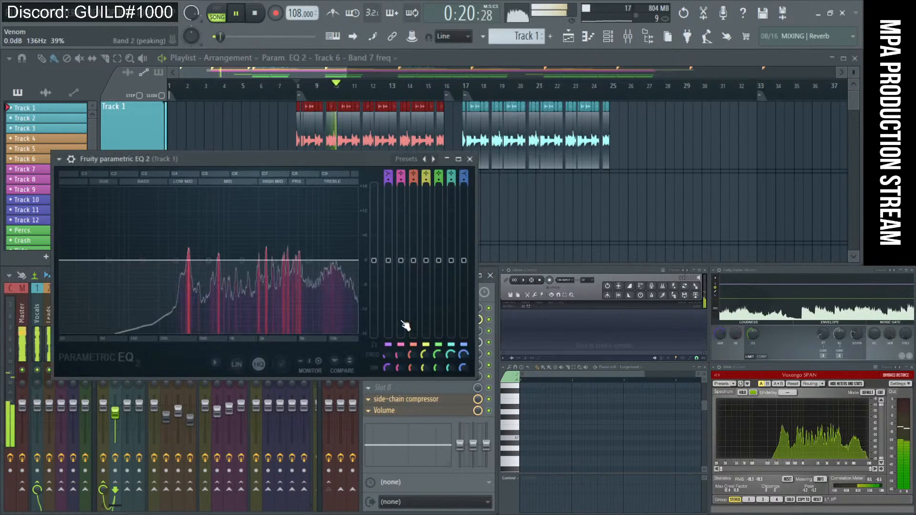
pyautogui.rightClick(109, 261)
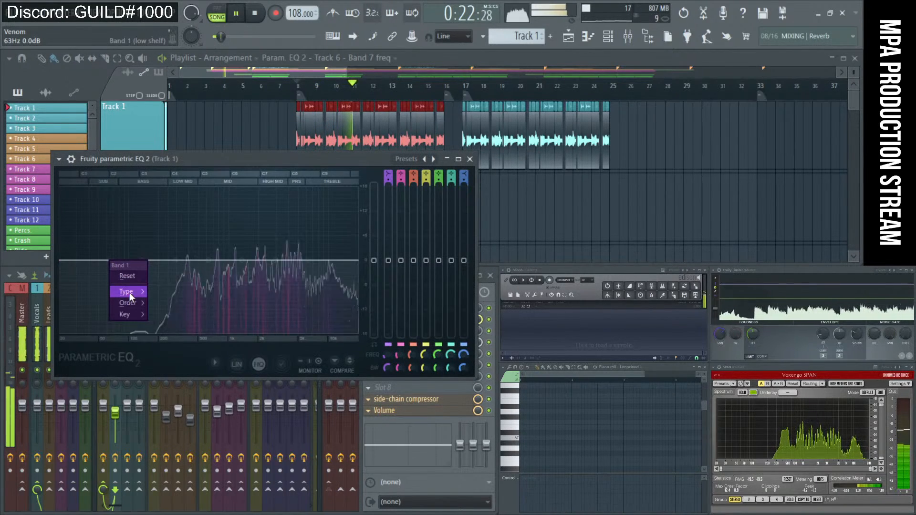
pyautogui.moveTo(127, 293)
pyautogui.click(165, 327)
pyautogui.moveTo(110, 262); pyautogui.dragTo(176, 260)
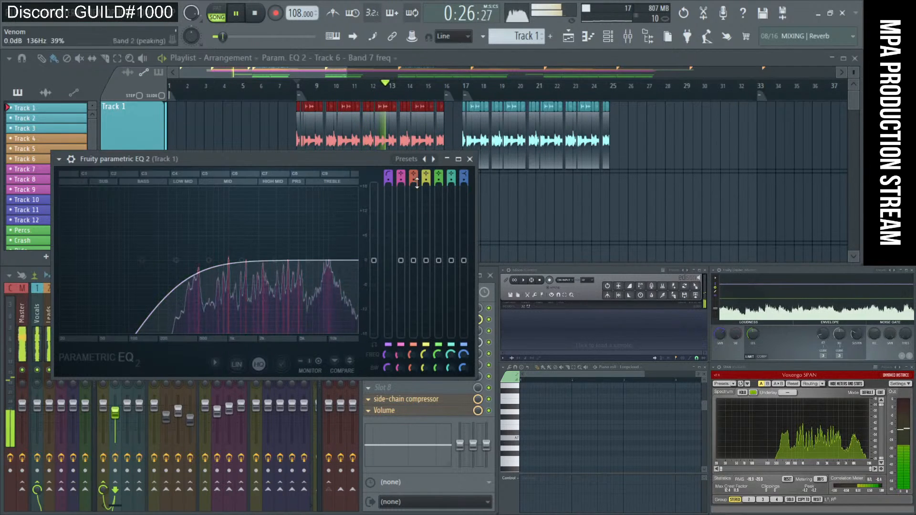
# - Stop playback, change band 7 of Track 1's EQ to Low pass, and set its frequency to 20000 Hz
pyautogui.press('space')
pyautogui.rightClick(309, 261)
pyautogui.moveTo(328, 291)
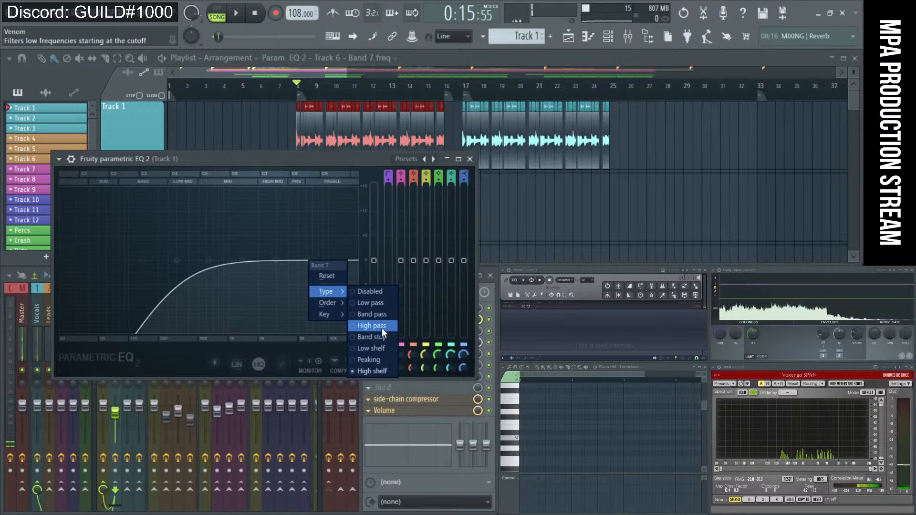
pyautogui.click(379, 303)
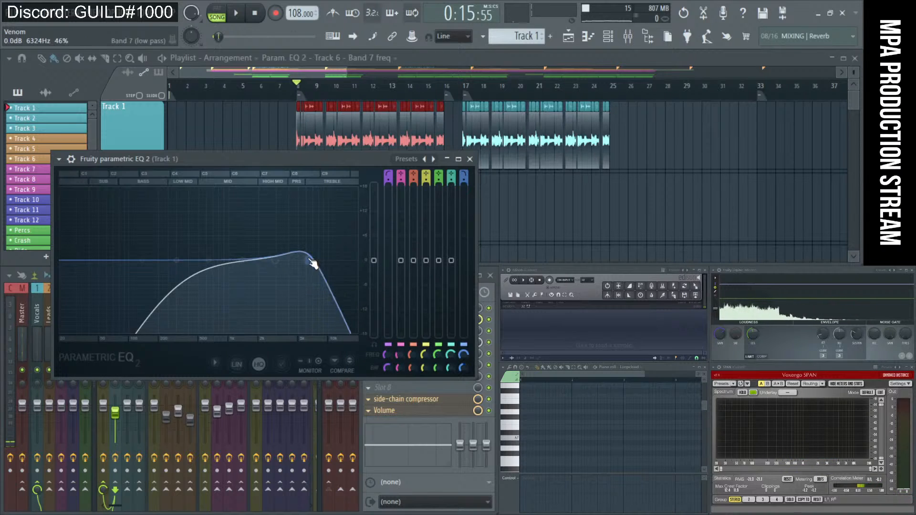
pyautogui.moveTo(311, 262); pyautogui.dragTo(357, 260)
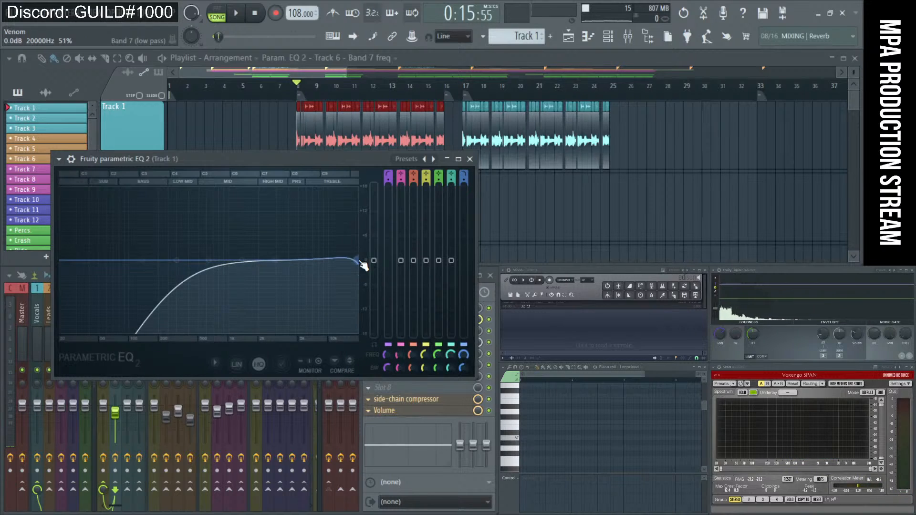
# - Create an automation clip for the band 7 frequency of Track 1's EQ and cut off its part before bar 7
pyautogui.rightClick(463, 356)
pyautogui.click(486, 412)
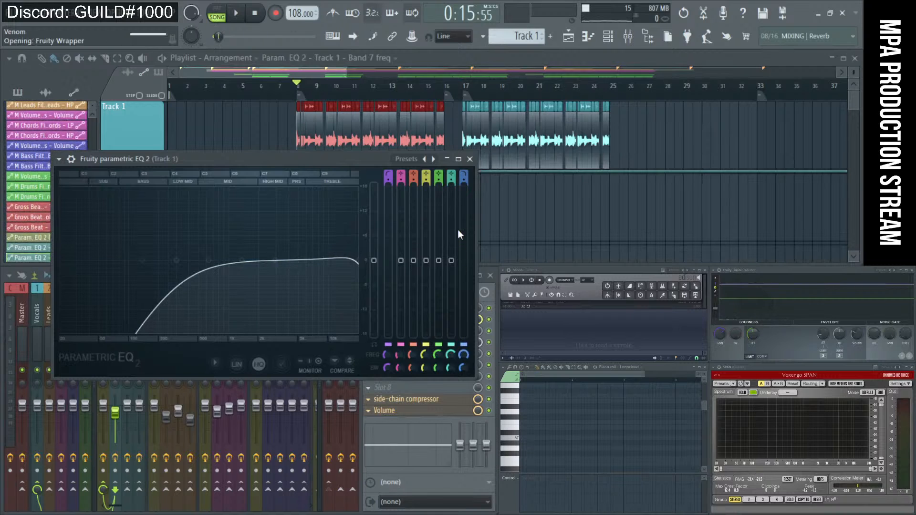
pyautogui.click(470, 159)
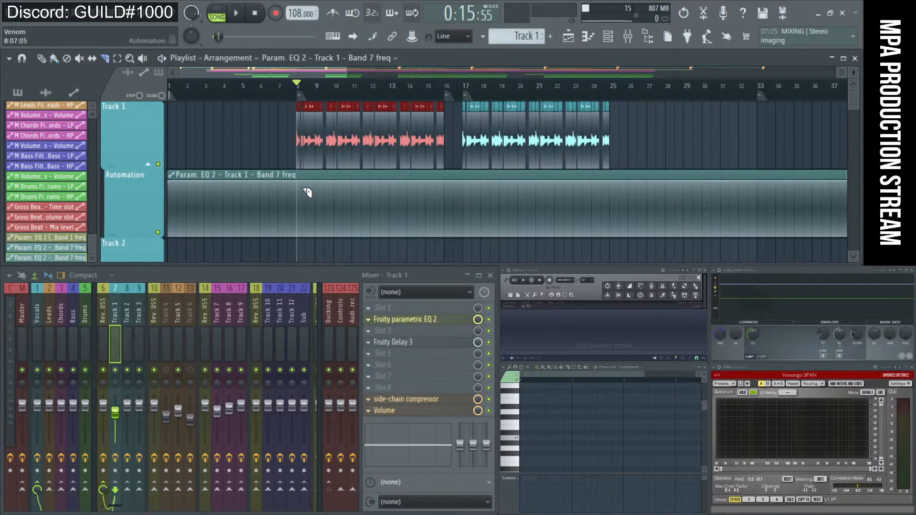
pyautogui.scroll(3, 286, 192)
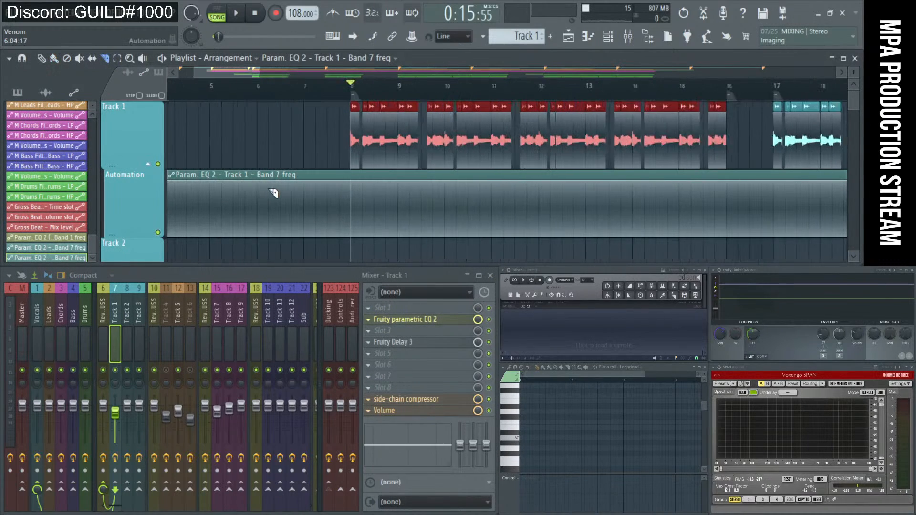
pyautogui.rightClick(306, 180)
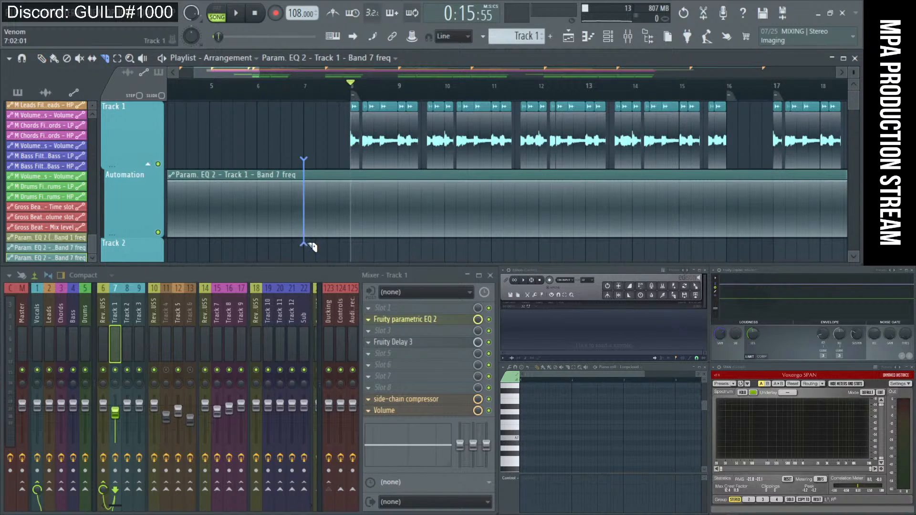
pyautogui.rightClick(283, 195)
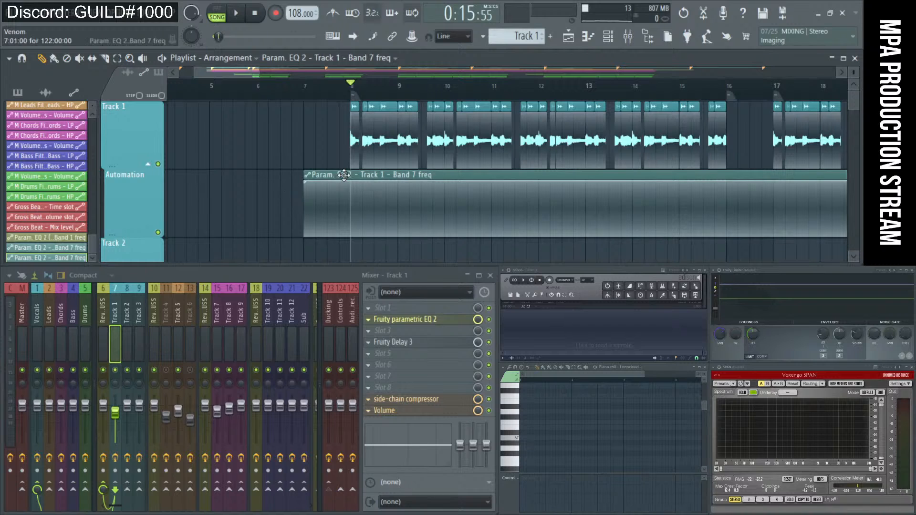
# - Lower the start of Track 1's band 7 automation to the minimum and add a point at bar 8 at about 37%
pyautogui.scroll(-3, 340, 176)
pyautogui.scroll(-4, 334, 175)
pyautogui.scroll(2, 503, 191)
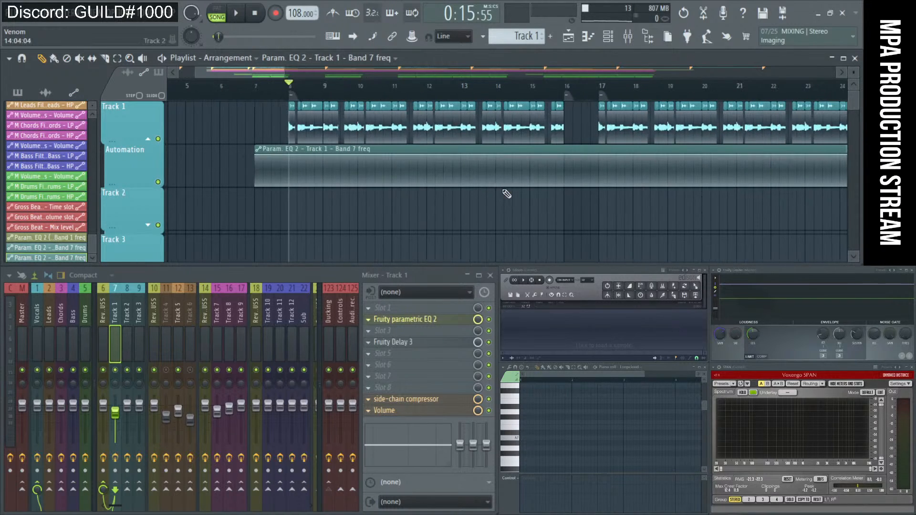
pyautogui.press('space')
pyautogui.scroll(2, 304, 172)
pyautogui.press('space')
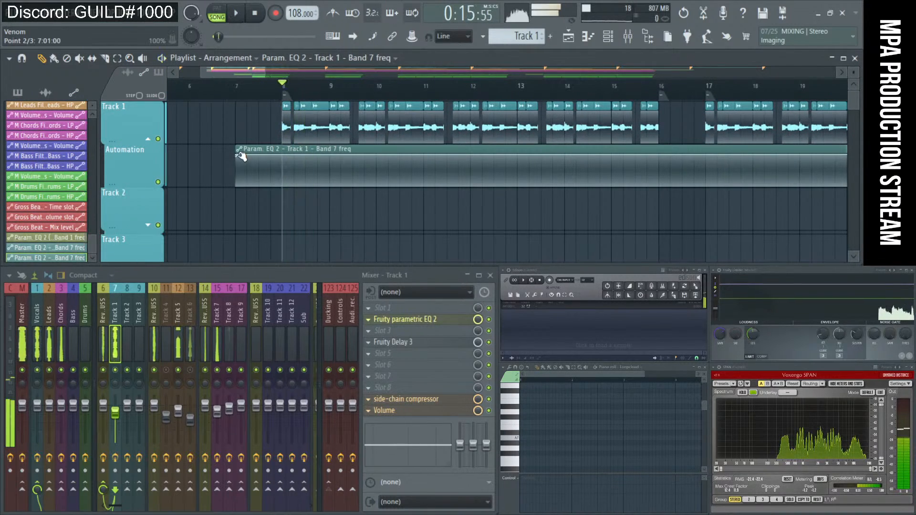
pyautogui.moveTo(241, 159); pyautogui.dragTo(235, 195)
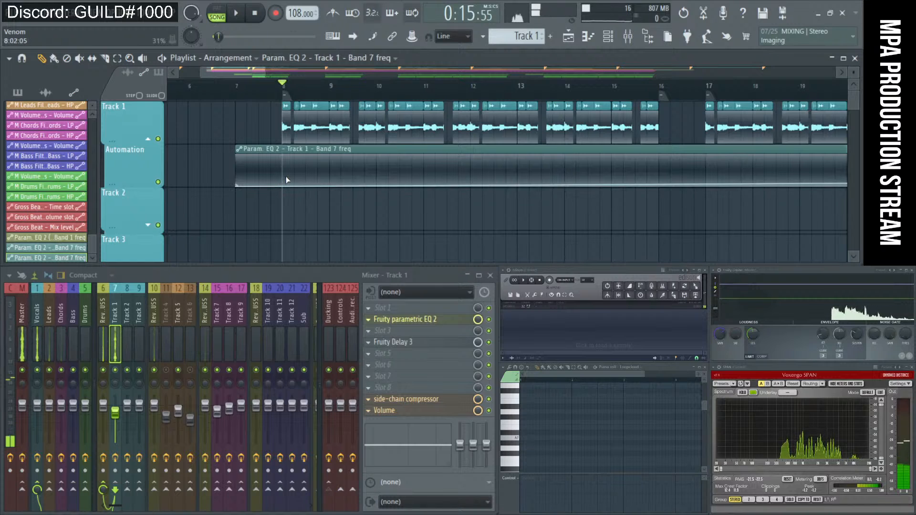
pyautogui.moveTo(286, 180); pyautogui.dragTo(291, 175)
pyautogui.press('space')
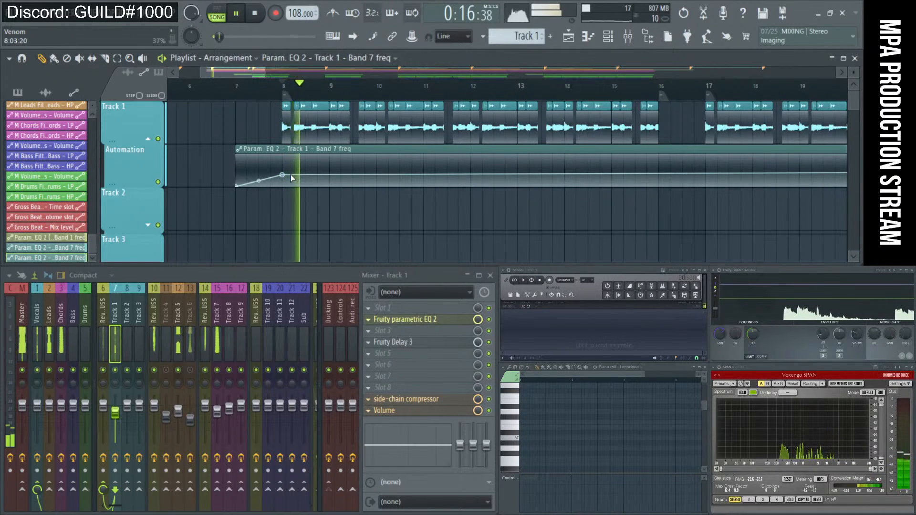
# - Add automation points that raise the filter to its maximum at bar 15 and curve it down to 0% at bar 16
pyautogui.moveTo(564, 173); pyautogui.dragTo(612, 145)
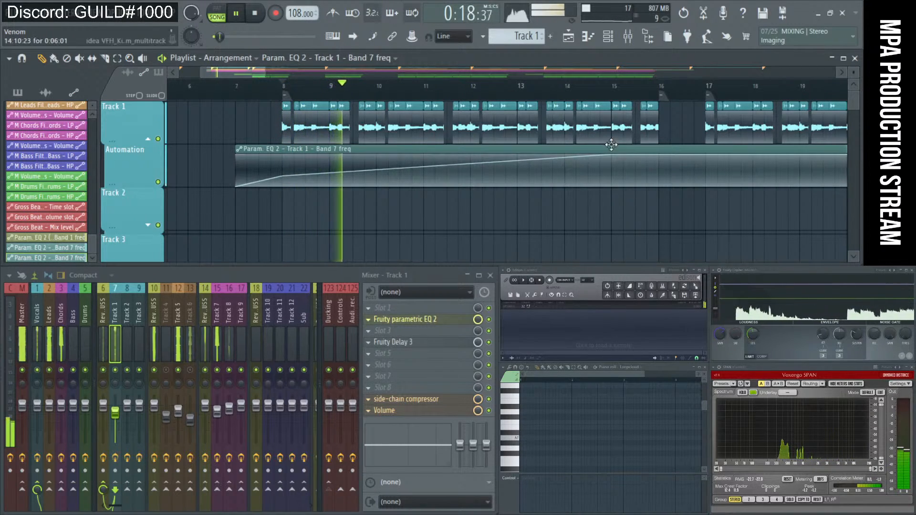
pyautogui.moveTo(663, 167); pyautogui.dragTo(635, 157)
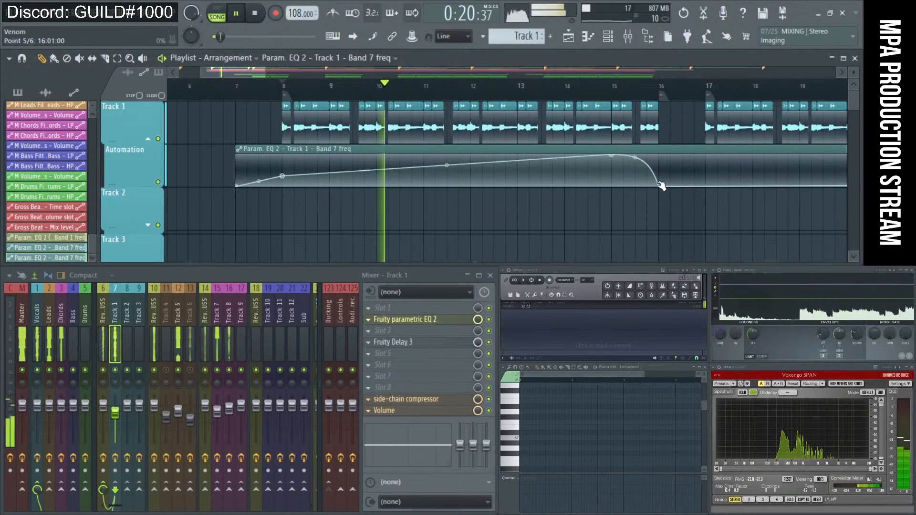
pyautogui.press('space')
# - Reshape the filter automation during playback with a peak at bar 10, a 39% dip at 11:09:00 and a second peak just after bar 14
pyautogui.moveTo(401, 169); pyautogui.dragTo(446, 187)
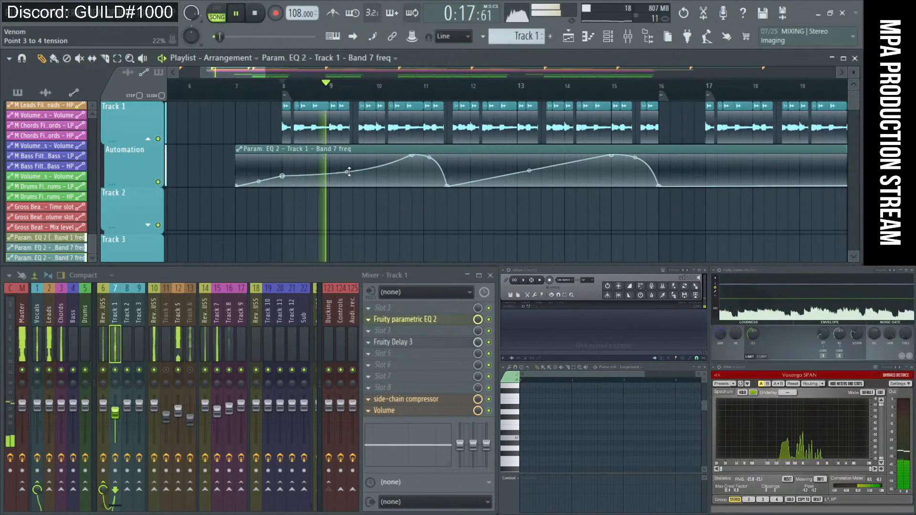
pyautogui.moveTo(447, 186); pyautogui.dragTo(381, 157)
pyautogui.press('space')
pyautogui.press('space')
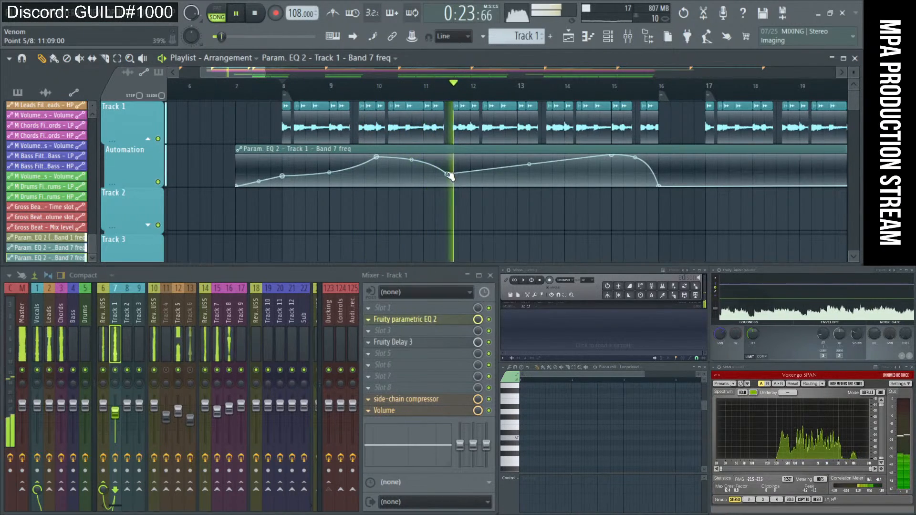
pyautogui.rightClick(529, 170)
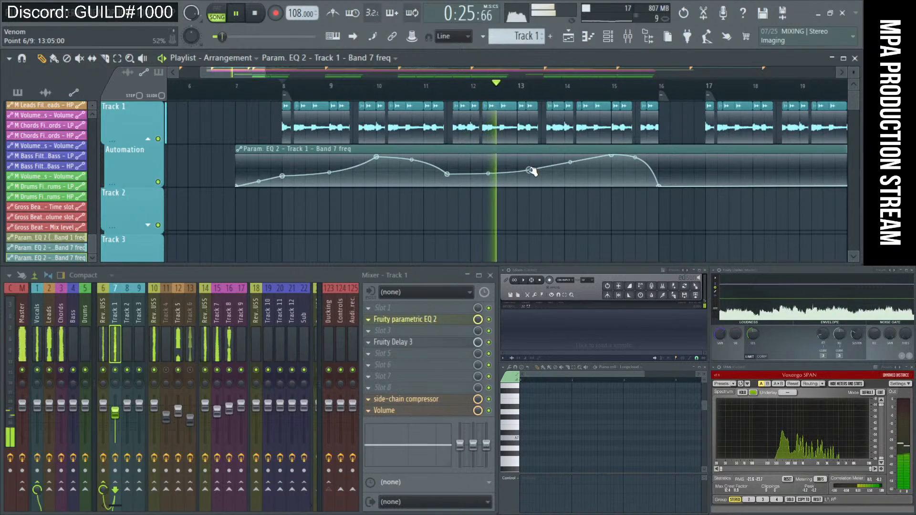
pyautogui.moveTo(532, 171); pyautogui.dragTo(578, 157)
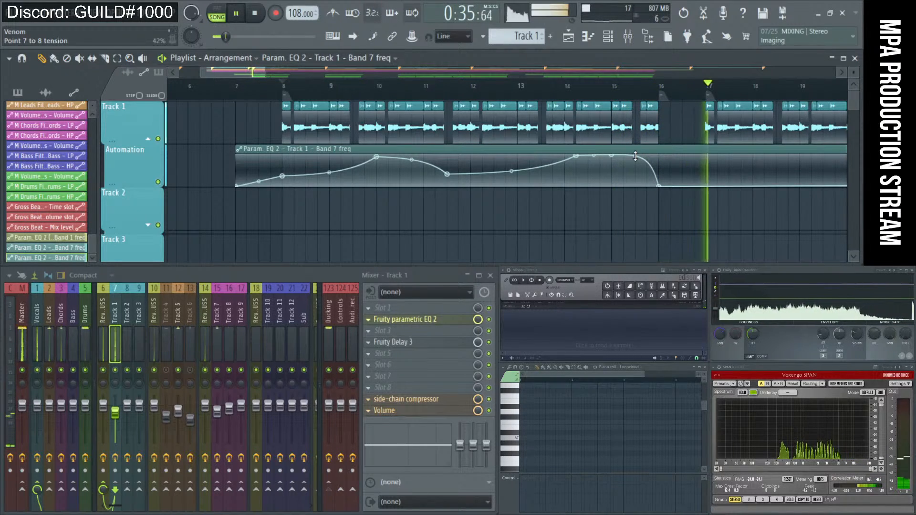
# - Stop playback and move the second group of Track 1's vocal clips from bar 17 to bar 25
pyautogui.scroll(-2, 532, 200)
pyautogui.scroll(-3, 520, 183)
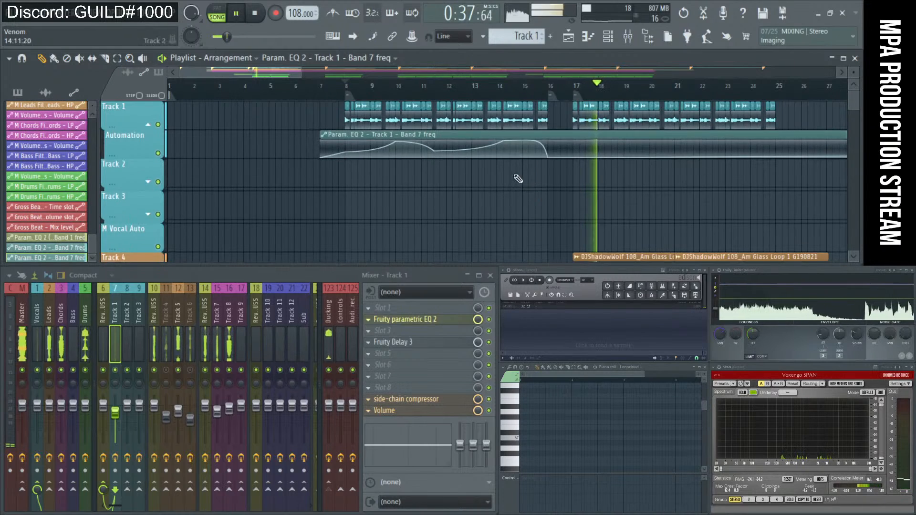
pyautogui.scroll(-5, 518, 178)
pyautogui.press('space')
pyautogui.scroll(3, 472, 154)
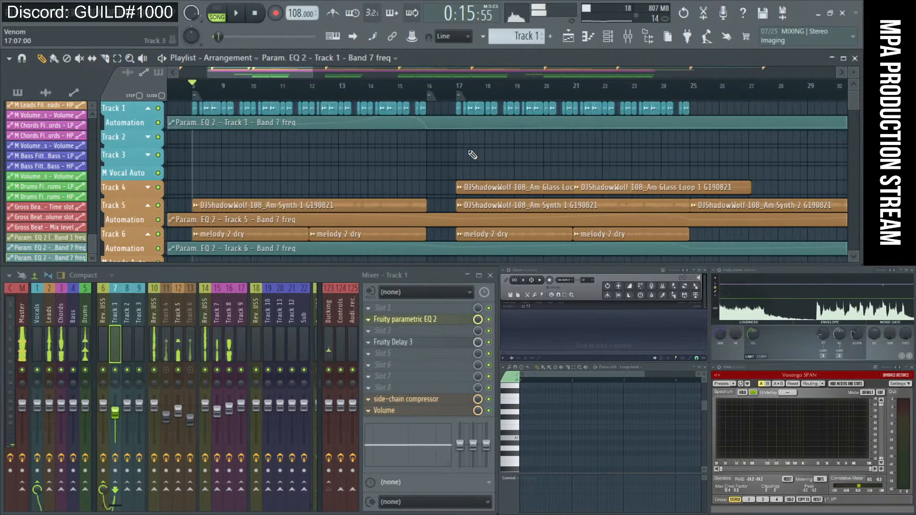
pyautogui.scroll(5, 472, 155)
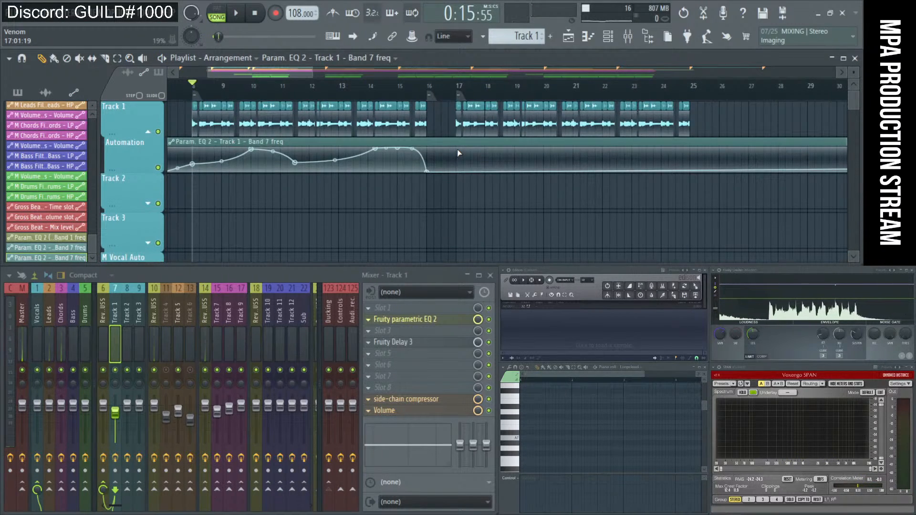
pyautogui.scroll(-2, 477, 170)
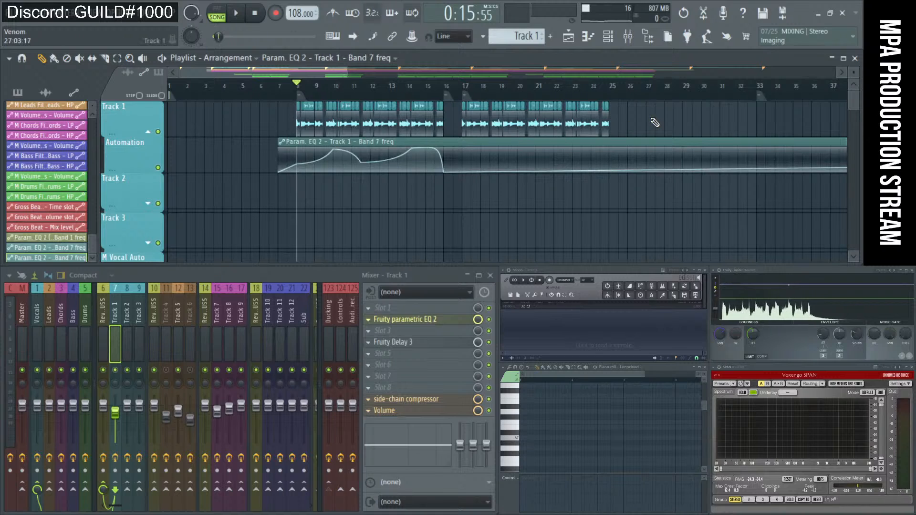
pyautogui.moveTo(650, 128); pyautogui.dragTo(623, 118)
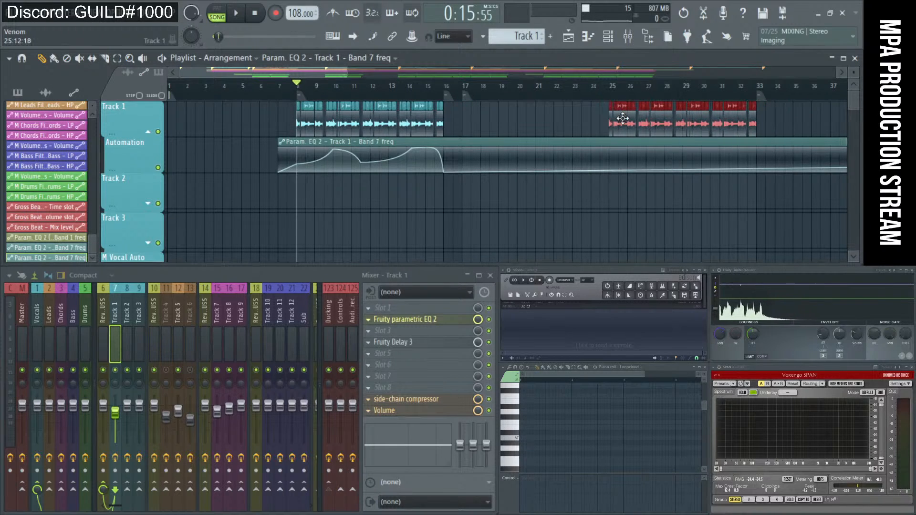
# - Add automation points to keep Track 1's filter closed until bar 24 and open it to 100% at bar 25
pyautogui.rightClick(600, 172)
pyautogui.rightClick(608, 144)
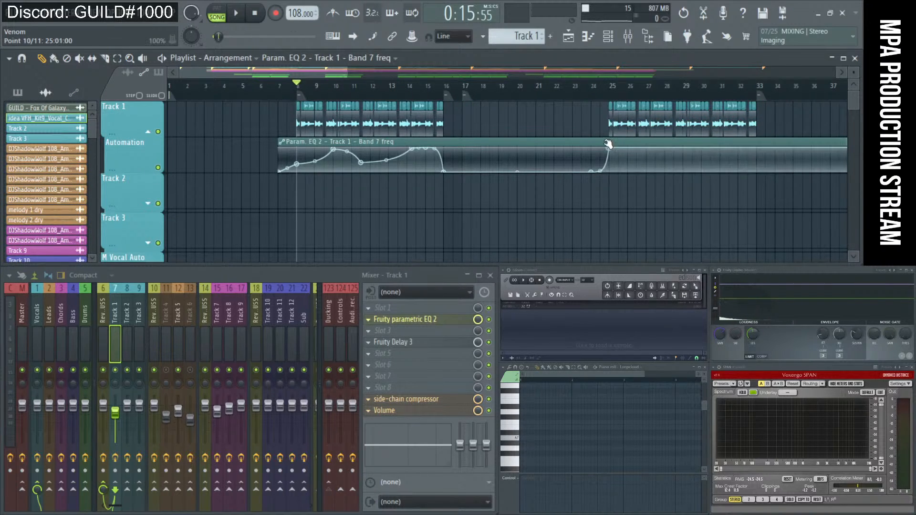
# - Close Track 1's filter again just after bar 33 and cut out the automation clip's section between bars 17 and 24
pyautogui.rightClick(773, 170)
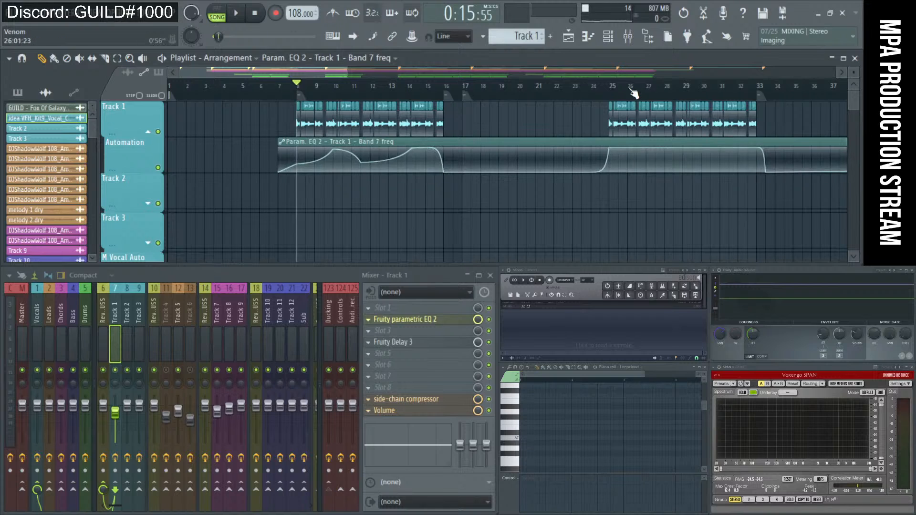
pyautogui.press('space')
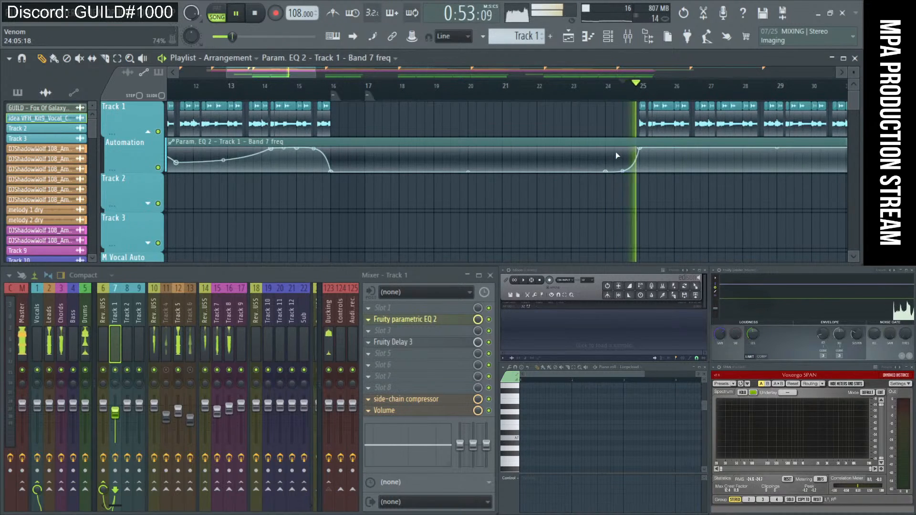
pyautogui.moveTo(364, 125); pyautogui.dragTo(370, 191)
pyautogui.press('p')
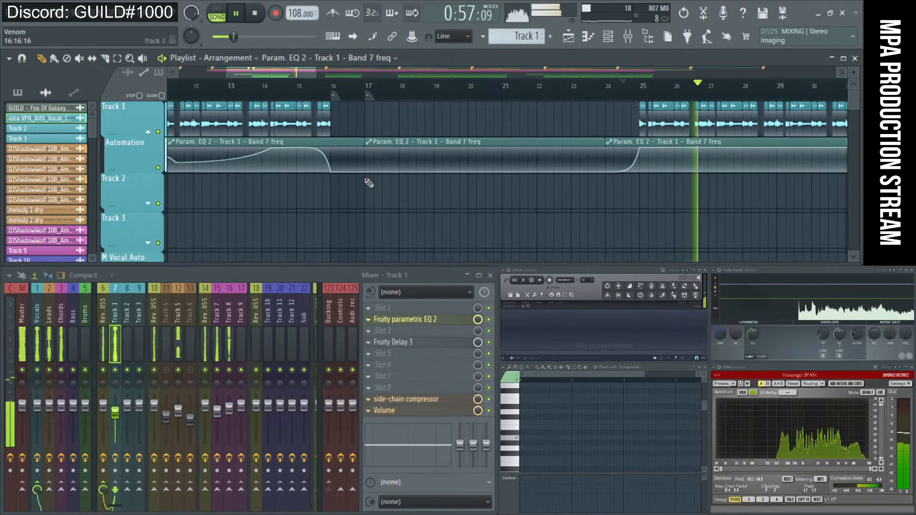
pyautogui.rightClick(528, 99)
pyautogui.rightClick(508, 161)
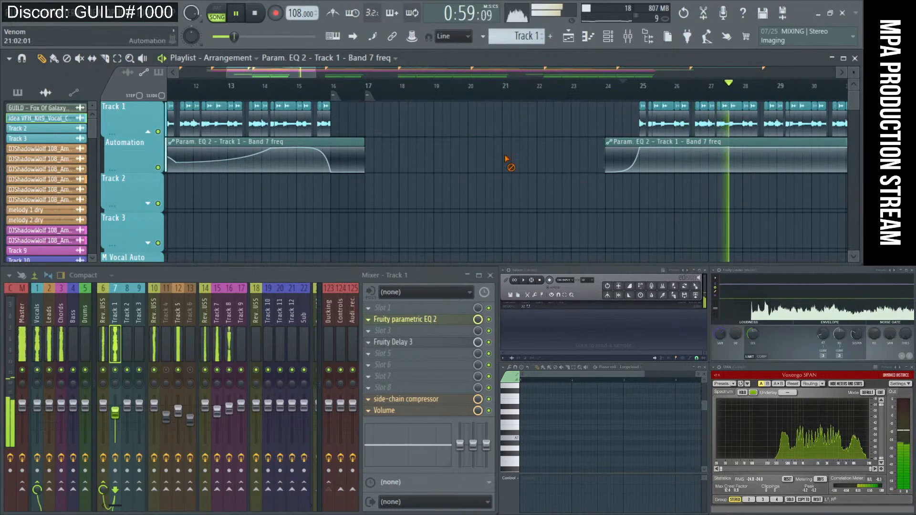
# - Recolor Track 1's filter automation clips to a bright turquoise matching the track
pyautogui.scroll(-4, 503, 168)
pyautogui.scroll(-3, 503, 168)
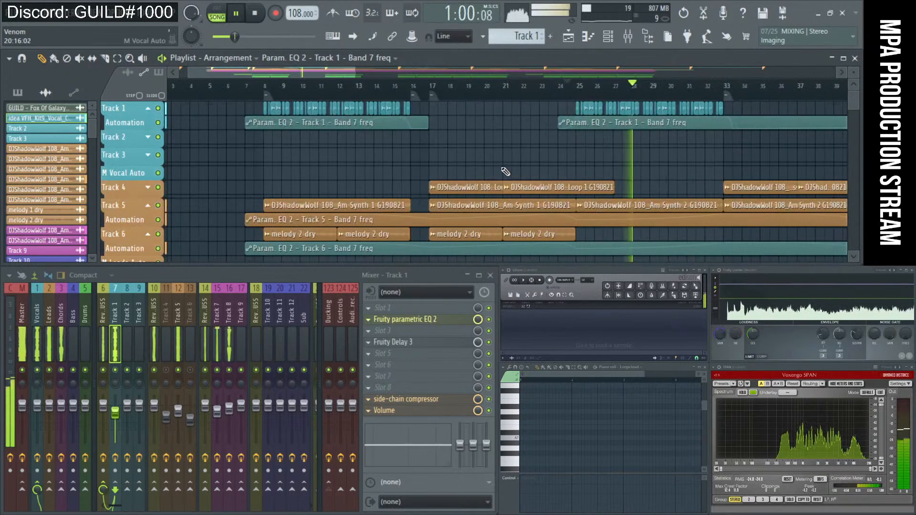
pyautogui.click(249, 123)
pyautogui.click(282, 203)
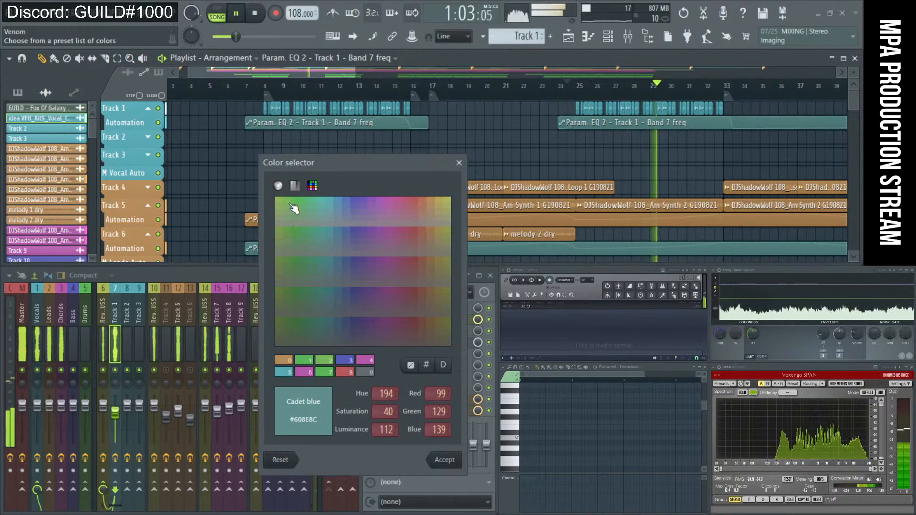
pyautogui.click(336, 205)
# - Split Track 1's second filter automation clip at bar 34 and delete everything after the cut
pyautogui.scroll(-3, 407, 144)
pyautogui.scroll(-2, 429, 137)
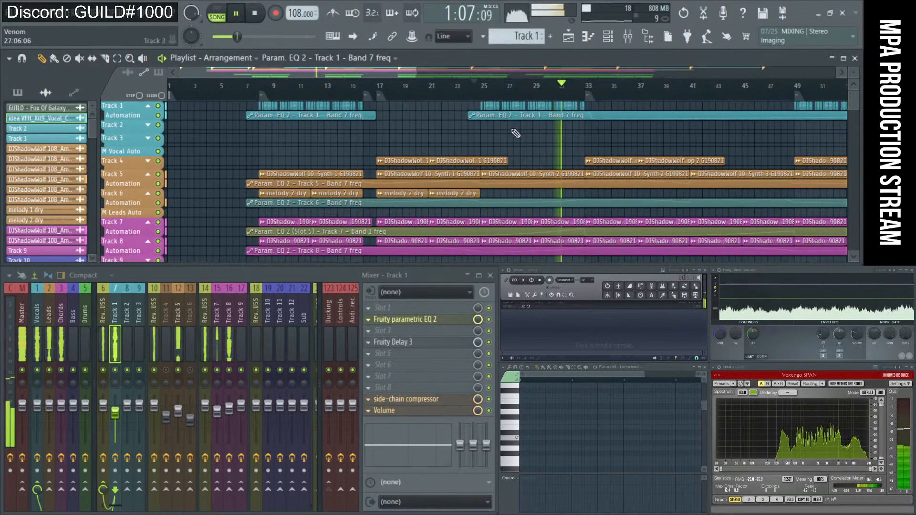
pyautogui.scroll(3, 608, 127)
pyautogui.scroll(3, 611, 126)
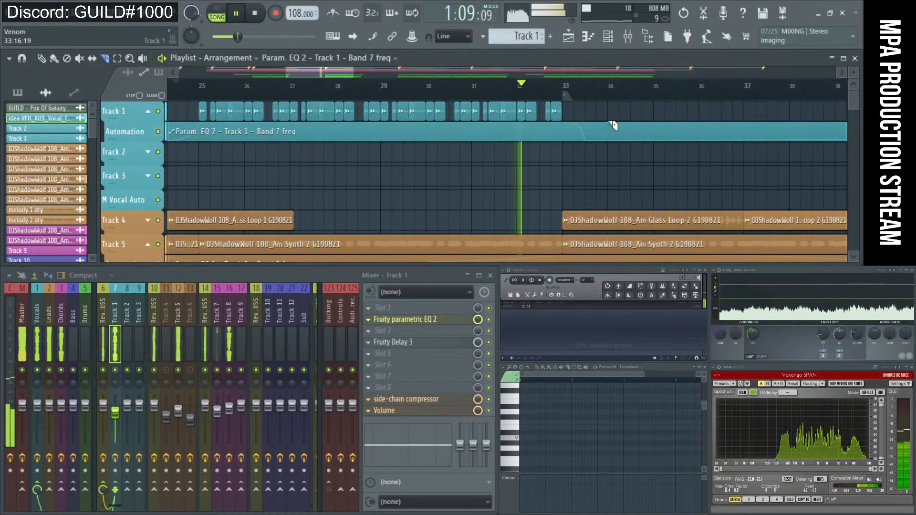
pyautogui.moveTo(610, 120); pyautogui.dragTo(612, 173)
pyautogui.press('p')
pyautogui.rightClick(662, 128)
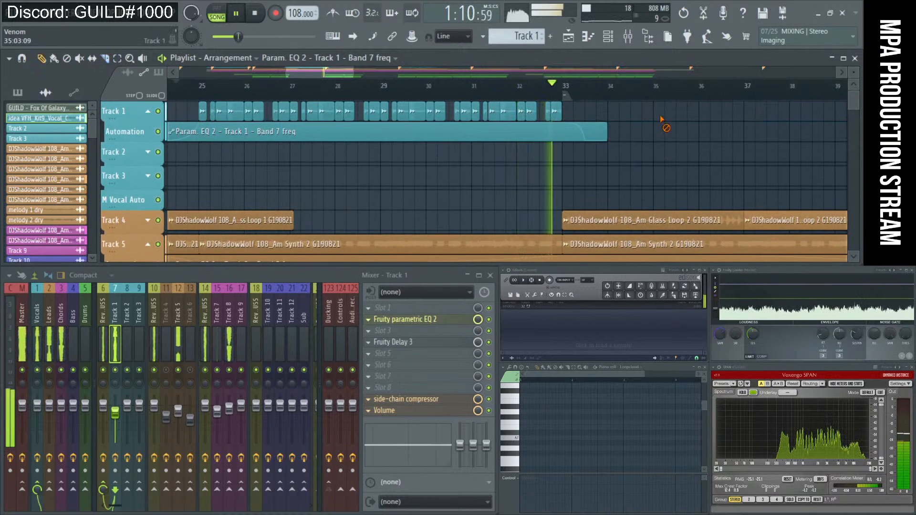
pyautogui.rightClick(606, 138)
pyautogui.hotkey('ctrl', 'z')
pyautogui.rightClick(606, 140)
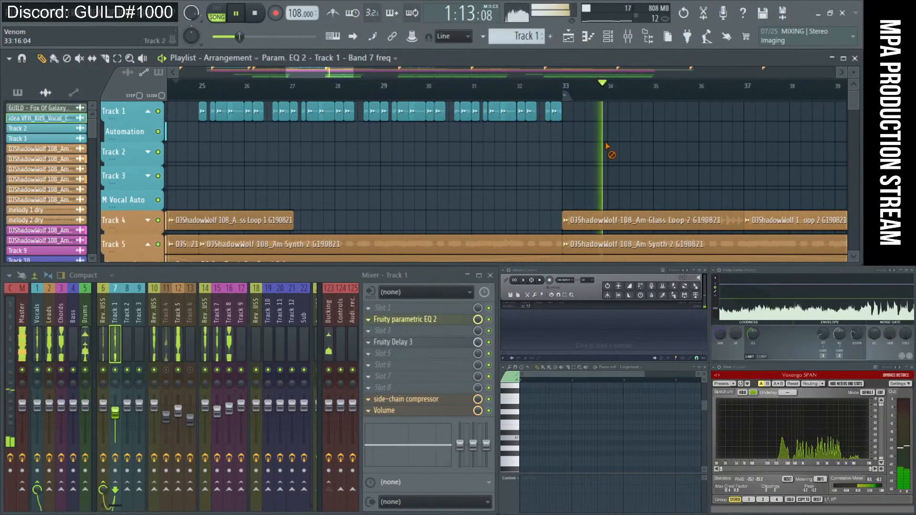
pyautogui.hotkey('ctrl', 'z')
# - Try a copy of Track 1's second vocal group at bar 41 together with its filter automation, playing from bar 33
pyautogui.scroll(-3, 607, 148)
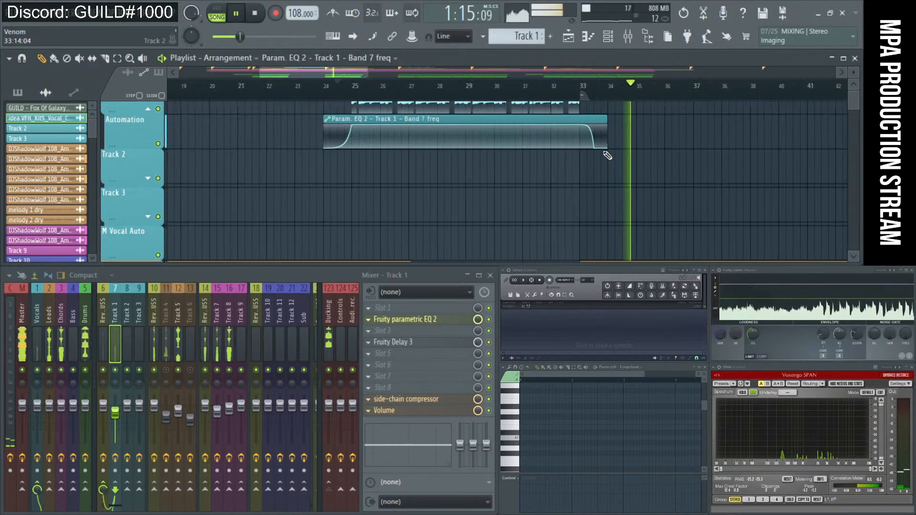
pyautogui.scroll(-4, 605, 152)
pyautogui.scroll(-3, 599, 153)
pyautogui.press('space')
pyautogui.moveTo(605, 107); pyautogui.dragTo(462, 109)
pyautogui.click(594, 88)
pyautogui.press('space')
pyautogui.scroll(-2, 499, 110)
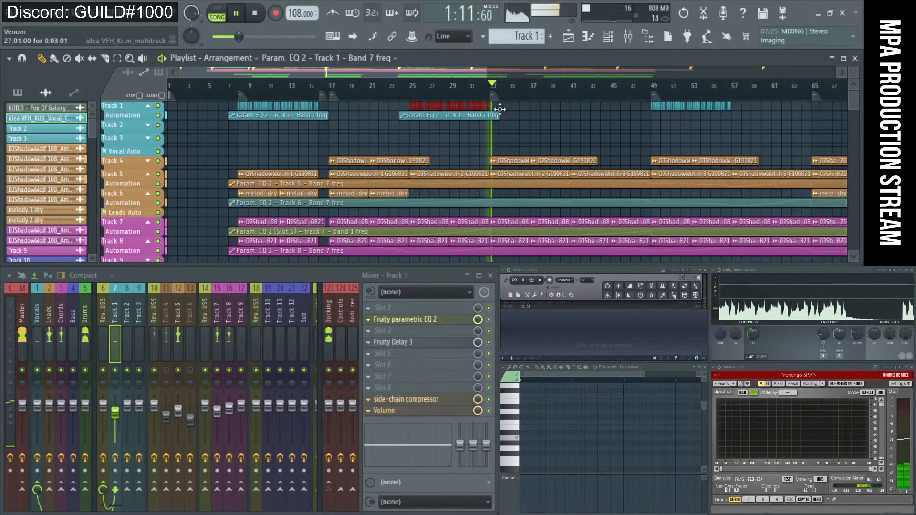
pyautogui.click(545, 128)
pyautogui.moveTo(540, 127); pyautogui.dragTo(579, 115)
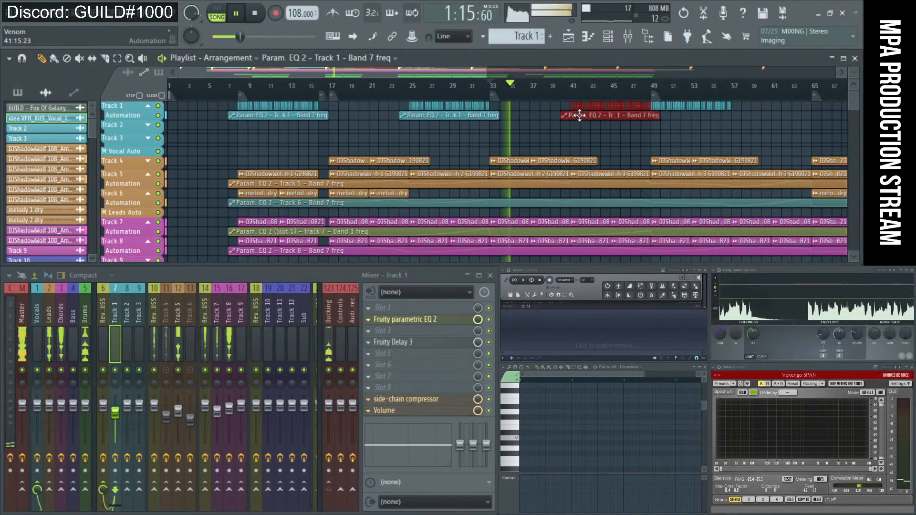
pyautogui.click(550, 140)
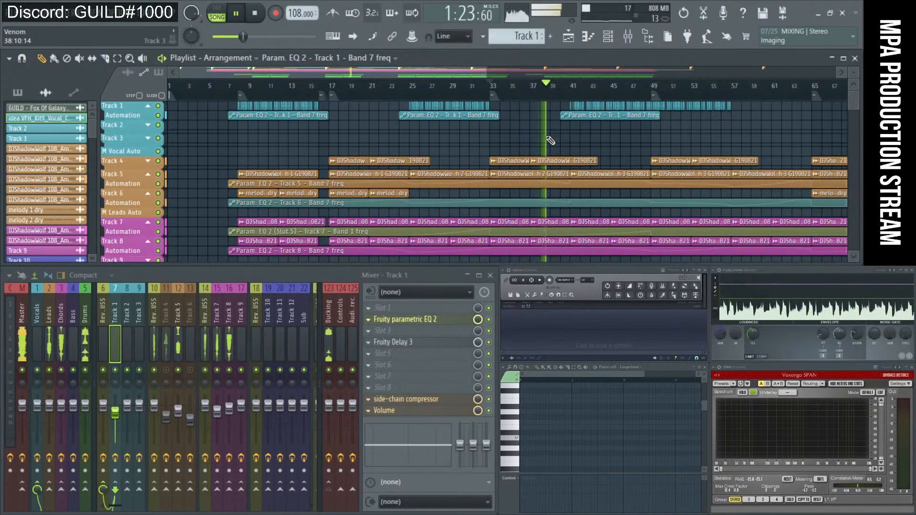
# - Bring up the stream chat and undo copying the vocals and filter automation to bar 41 with playback stopped
pyautogui.hotkey('alt', 'Tab')
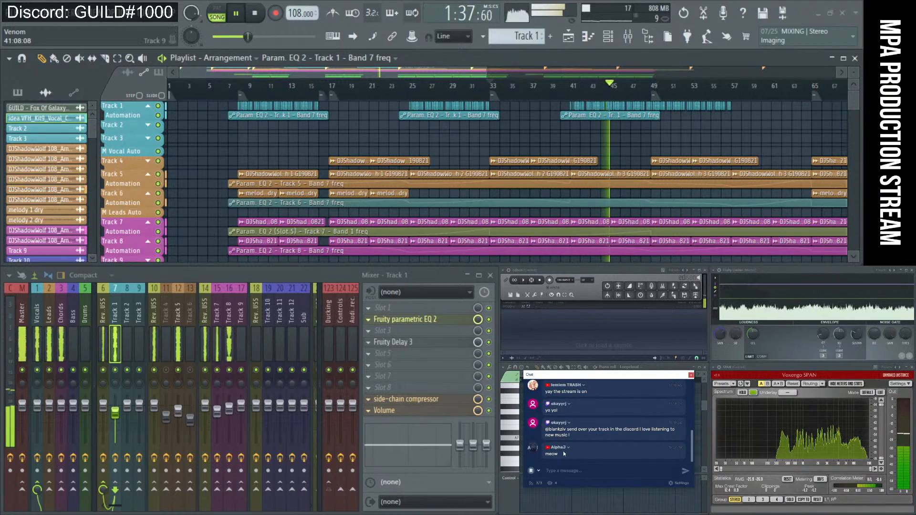
pyautogui.press('space')
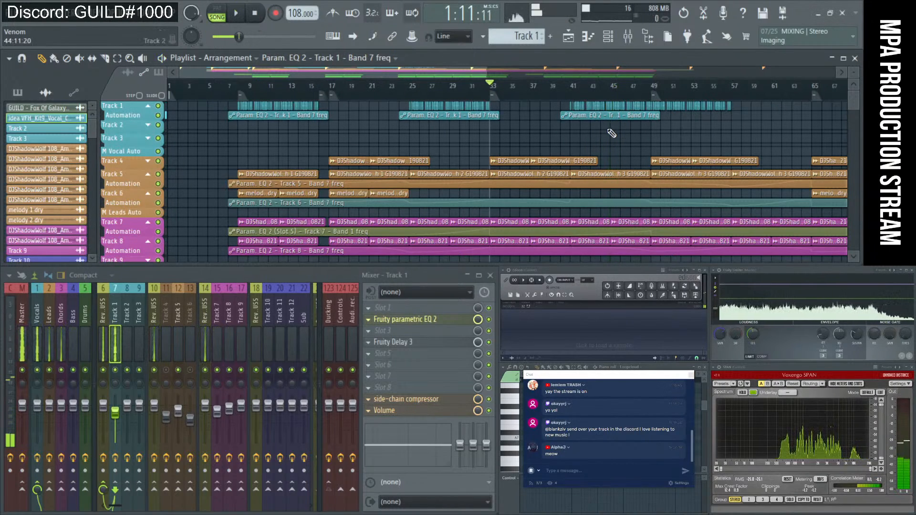
pyautogui.hotkey('ctrl', 'z')
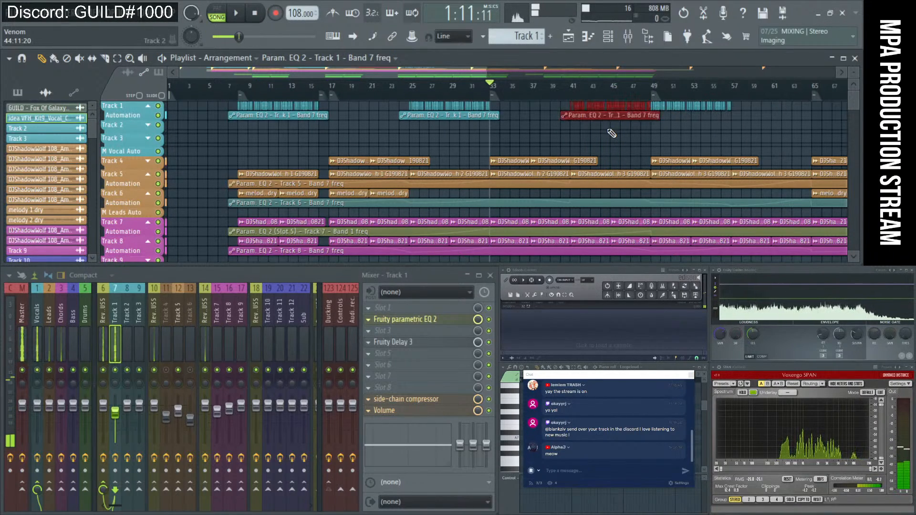
pyautogui.hotkey('ctrl', 'z')
pyautogui.keyDown('ctrl'); pyautogui.click(448, 134); pyautogui.keyUp('ctrl')
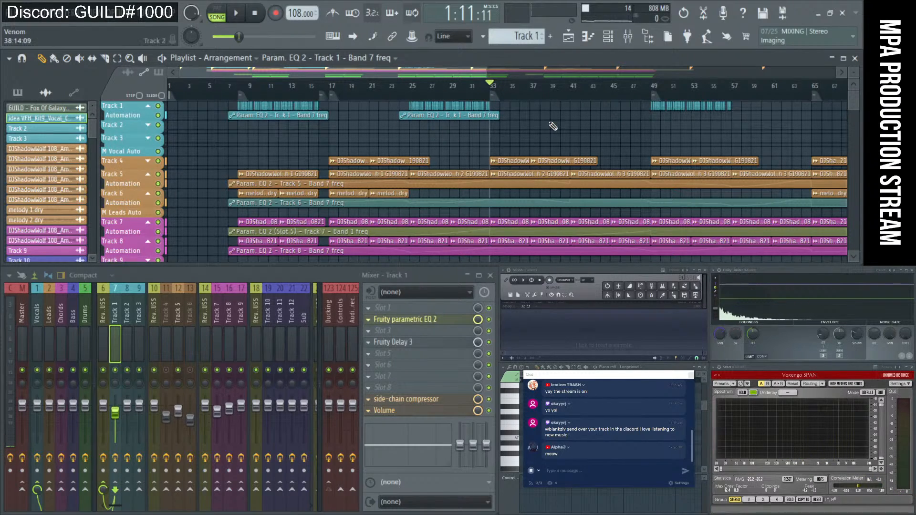
# - Examine how Track 1's vocal groups and filter automation clips are spaced along the arrangement
pyautogui.scroll(-2, 553, 126)
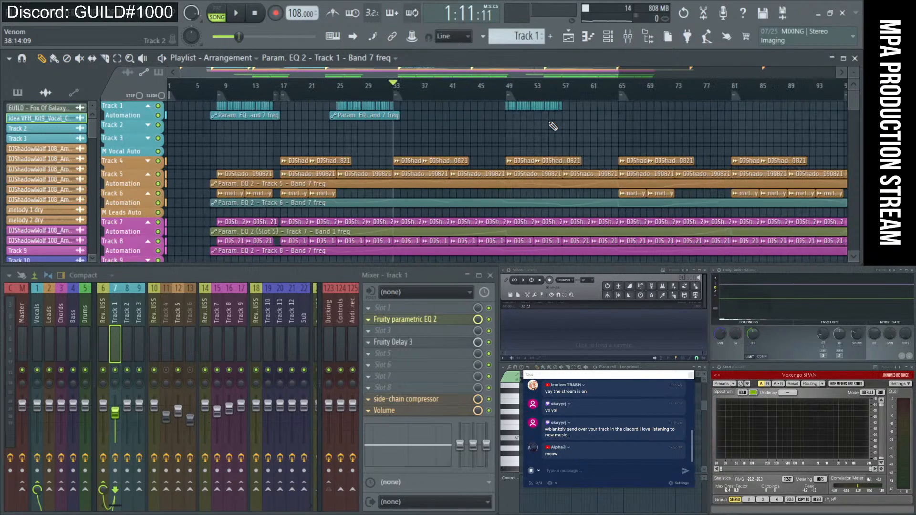
pyautogui.scroll(-1, 553, 126)
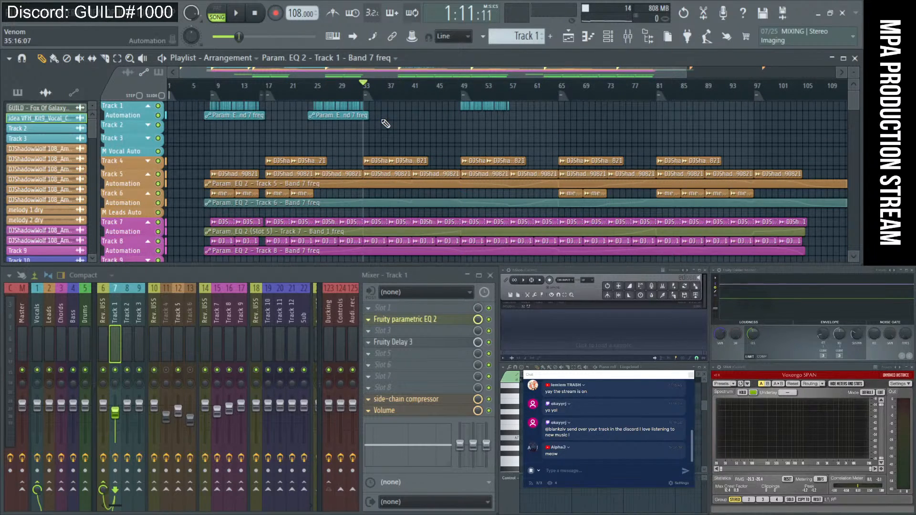
pyautogui.scroll(2, 339, 115)
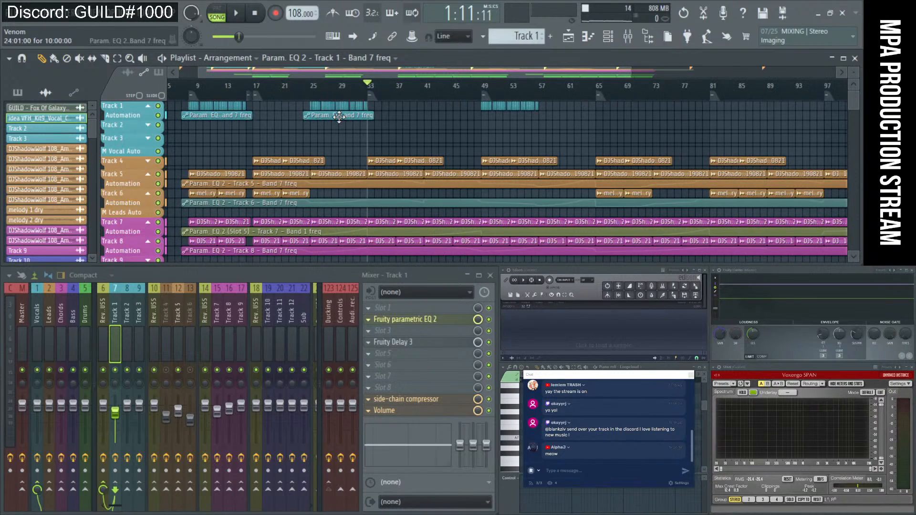
pyautogui.scroll(3, 369, 114)
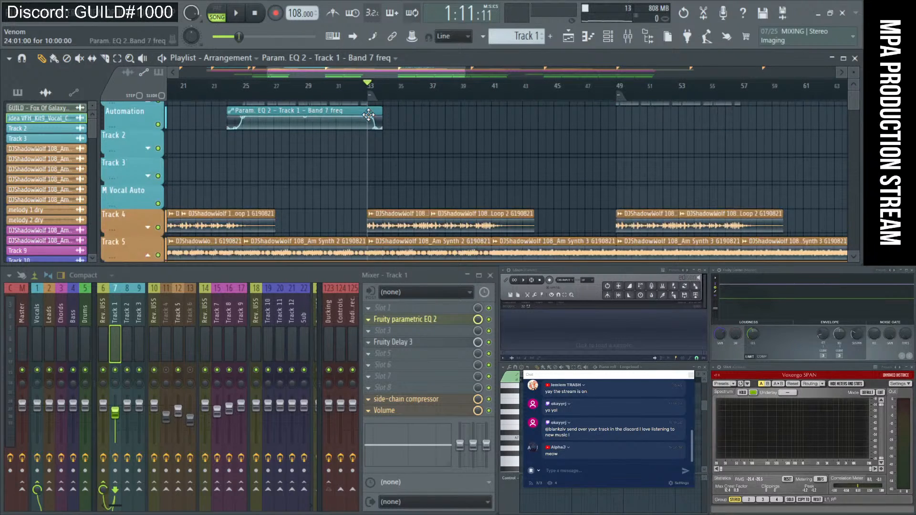
pyautogui.scroll(1, 368, 115)
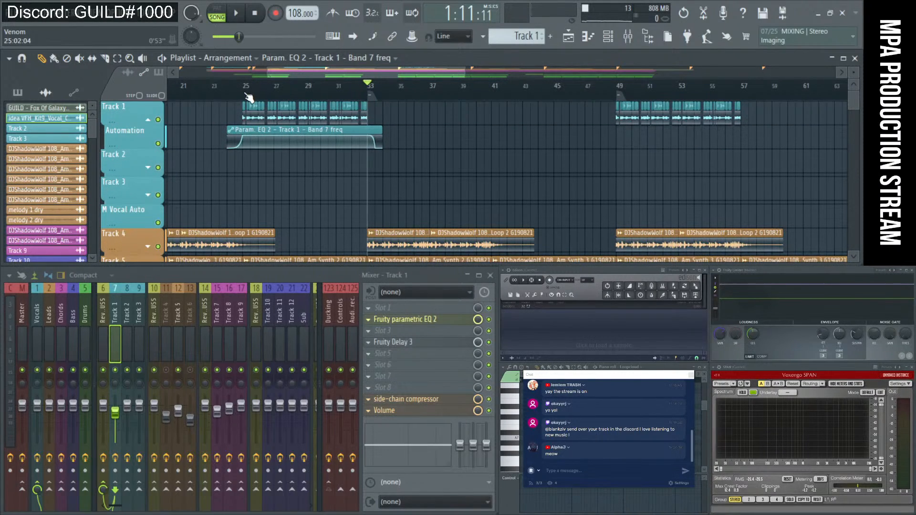
pyautogui.scroll(-3, 426, 122)
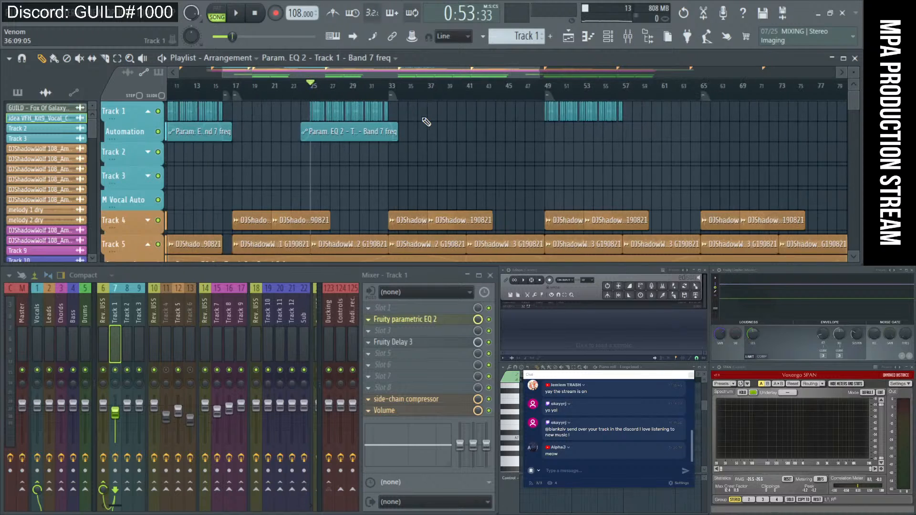
pyautogui.scroll(2, 426, 122)
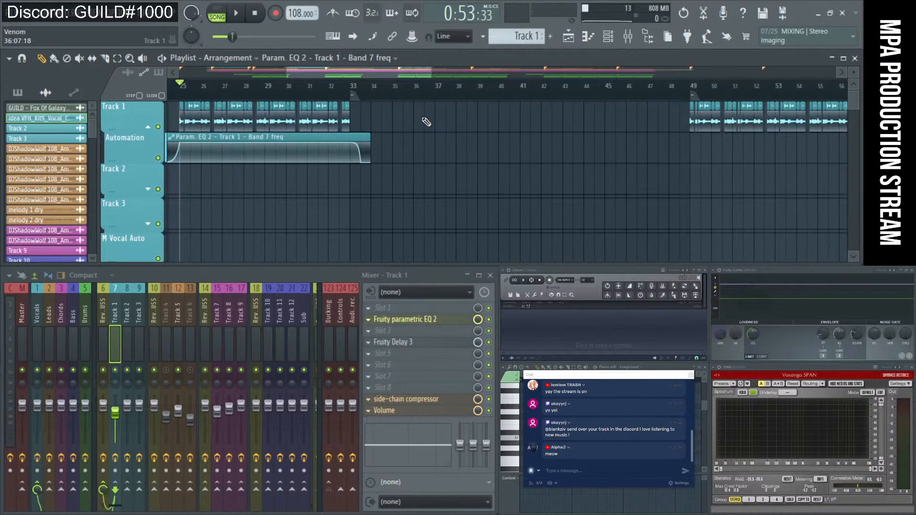
pyautogui.scroll(-1, 426, 122)
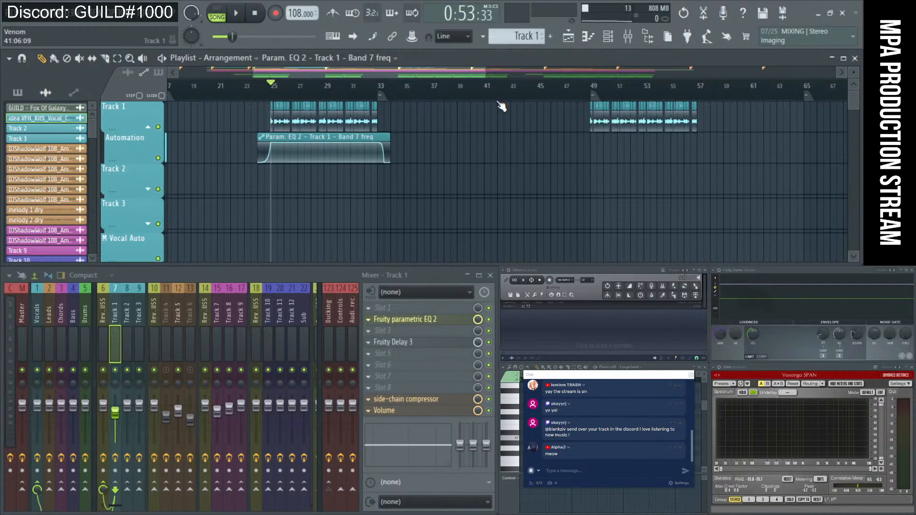
# - Try a copy of the second filter automation clip at bar 48, auditioning it from bar 49 before deleting the copy
pyautogui.click(595, 91)
pyautogui.scroll(-1, 514, 135)
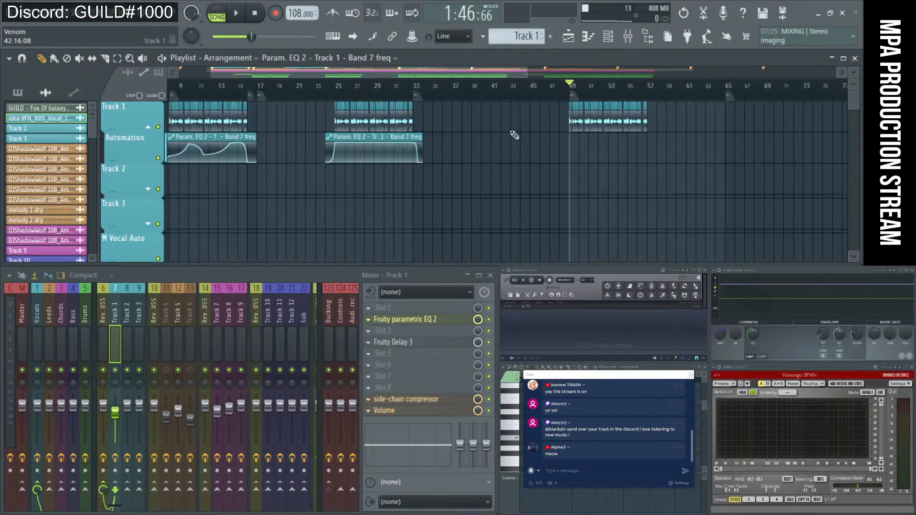
pyautogui.keyDown('ctrl'); pyautogui.scroll(3, 515, 124); pyautogui.keyUp('ctrl')
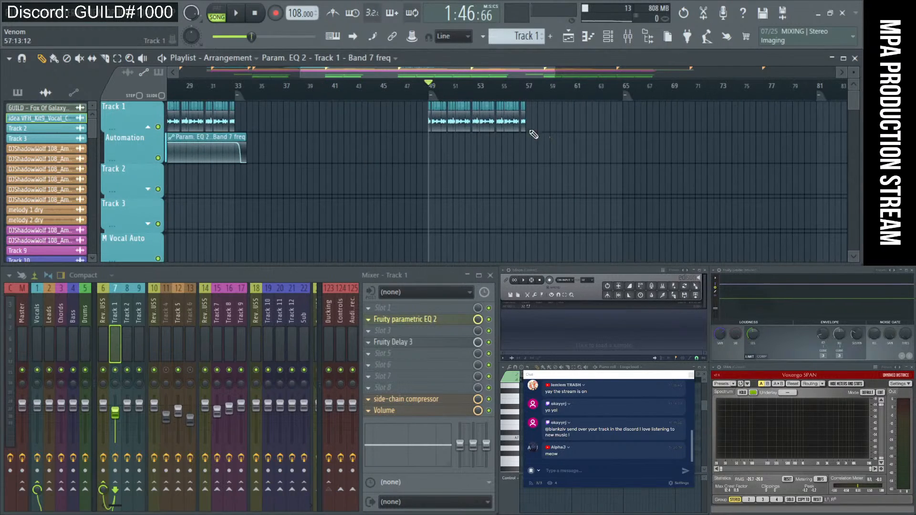
pyautogui.keyDown('ctrl'); pyautogui.scroll(-3, 289, 153); pyautogui.keyUp('ctrl')
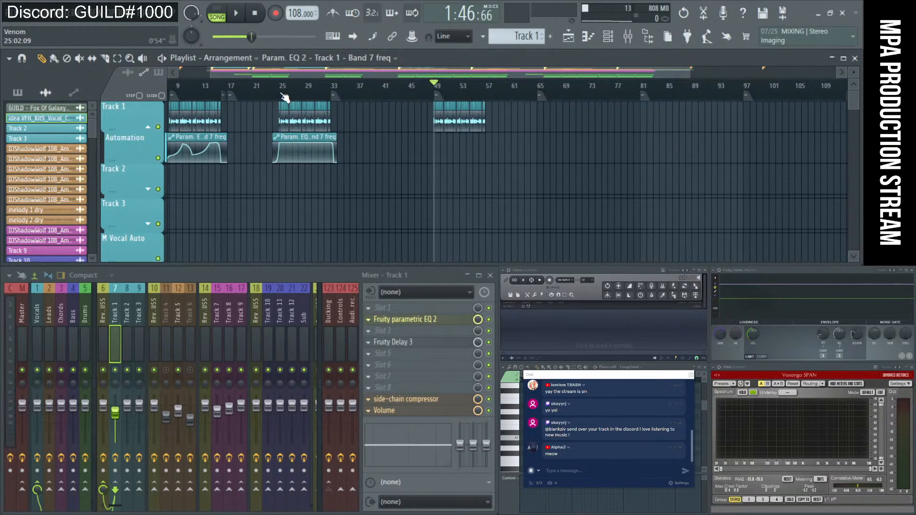
pyautogui.keyDown('shift'); pyautogui.moveTo(303, 137); pyautogui.dragTo(449, 137); pyautogui.keyUp('shift')
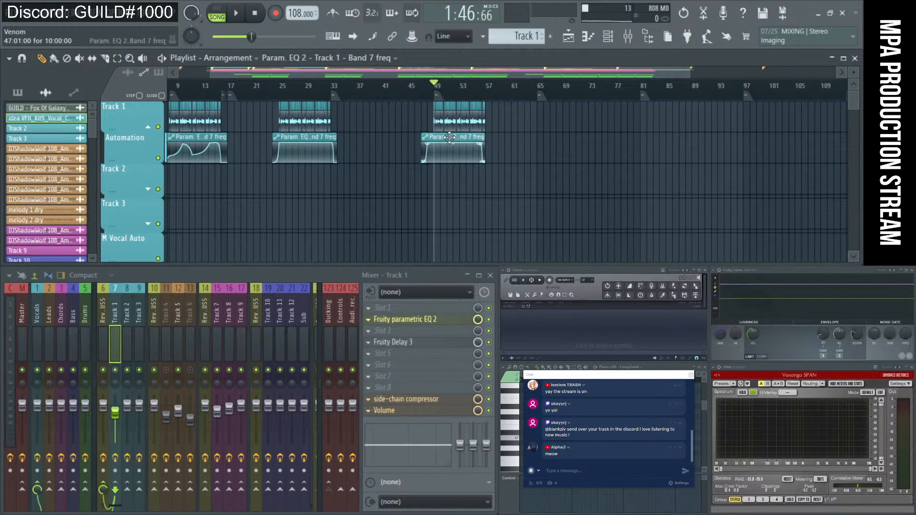
pyautogui.press('space')
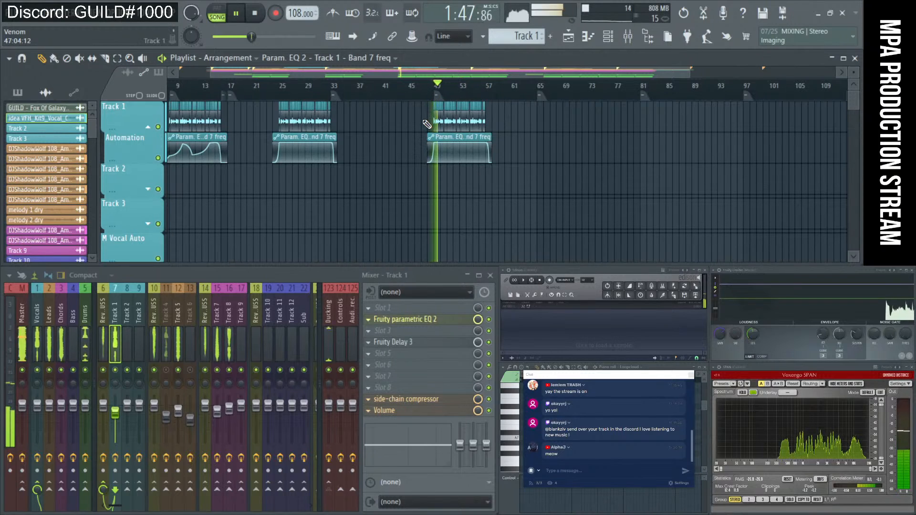
pyautogui.press('space')
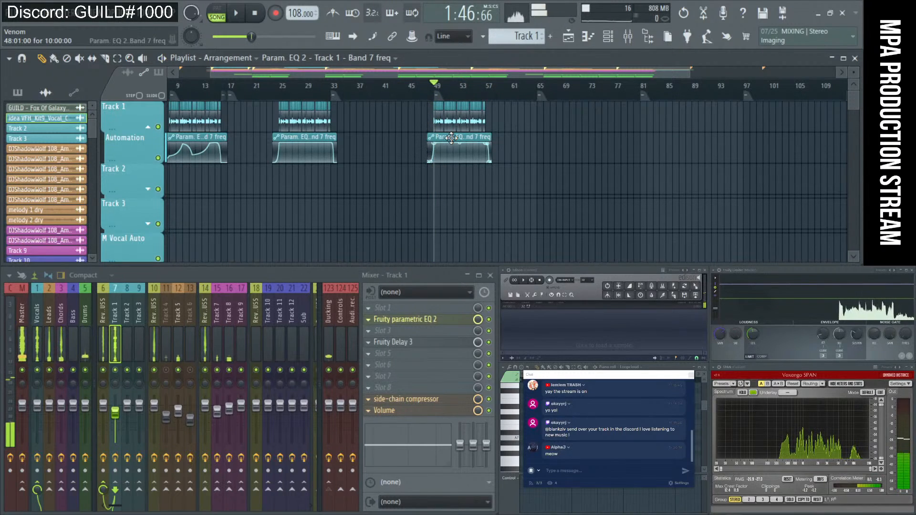
pyautogui.rightClick(451, 138)
# - Extend Track 1's second filter automation clip to bar 65 and split it at bars 48 and 58
pyautogui.moveTo(336, 144); pyautogui.dragTo(536, 145)
pyautogui.scroll(3, 428, 150)
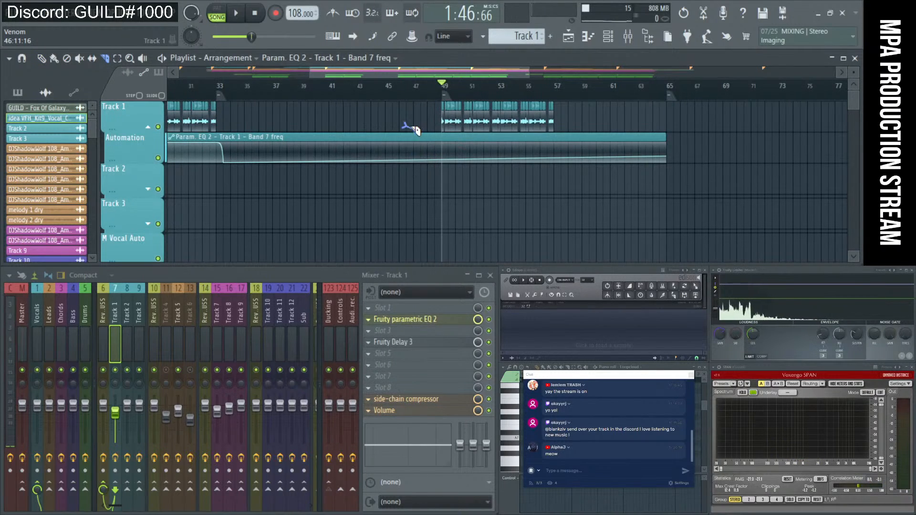
pyautogui.scroll(2, 417, 130)
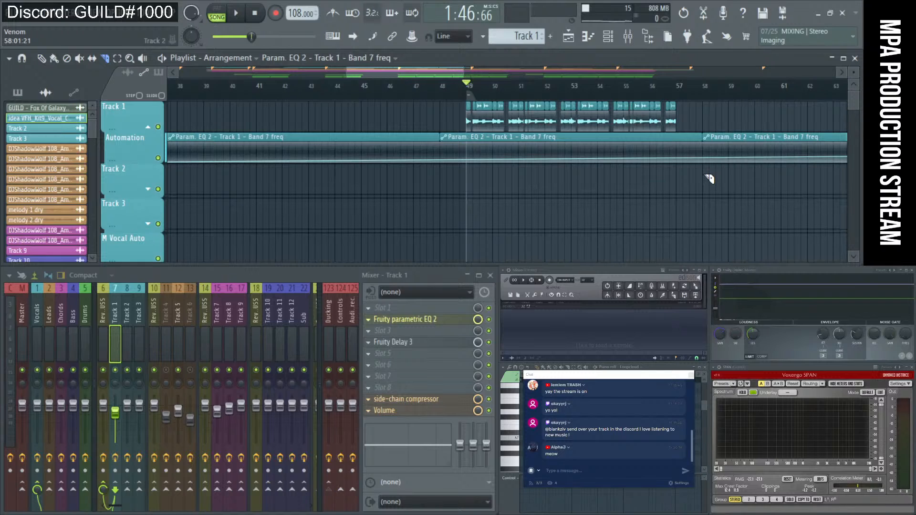
pyautogui.press('p')
# - Flatten Track 1's filter automation to 0% between bars 48 and 58
pyautogui.rightClick(699, 152)
pyautogui.moveTo(699, 152); pyautogui.dragTo(629, 170)
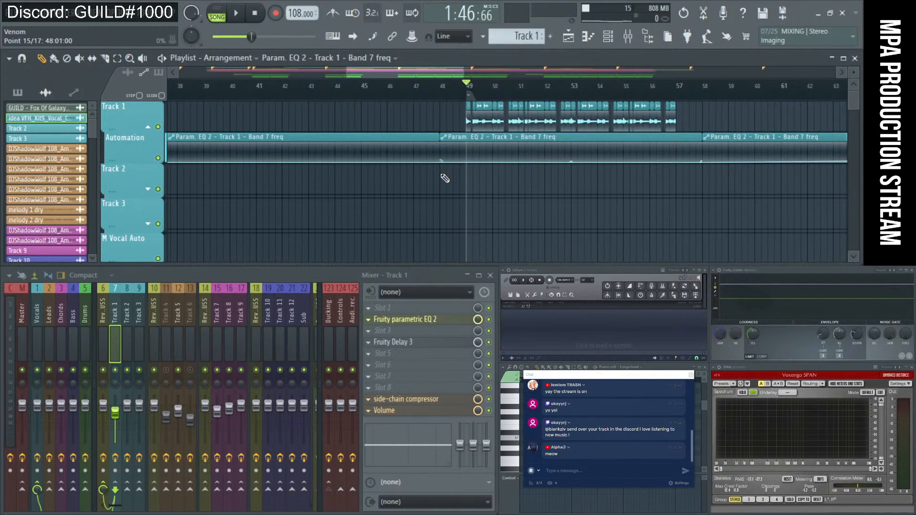
pyautogui.scroll(-3, 425, 136)
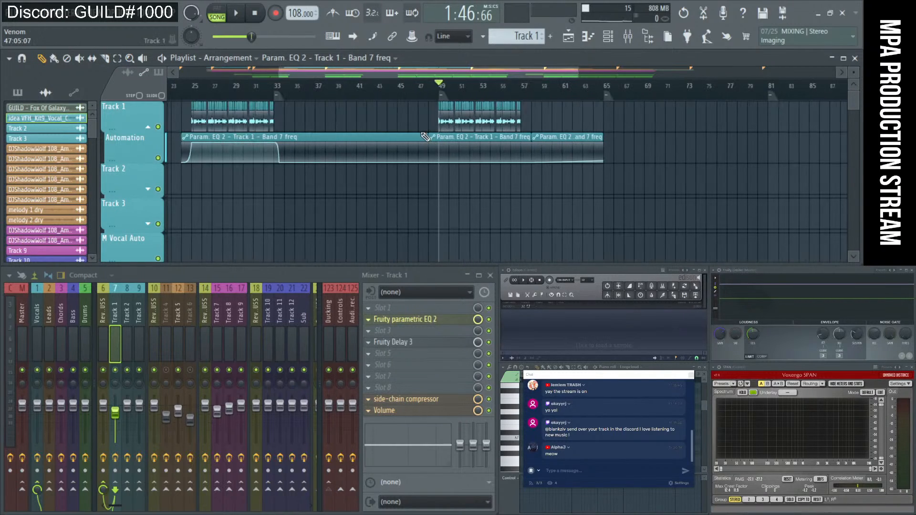
# - Delete Track 1's filter automation after bar 58 and cut out the stretch between bars 34 and 48
pyautogui.rightClick(544, 137)
pyautogui.scroll(2, 291, 131)
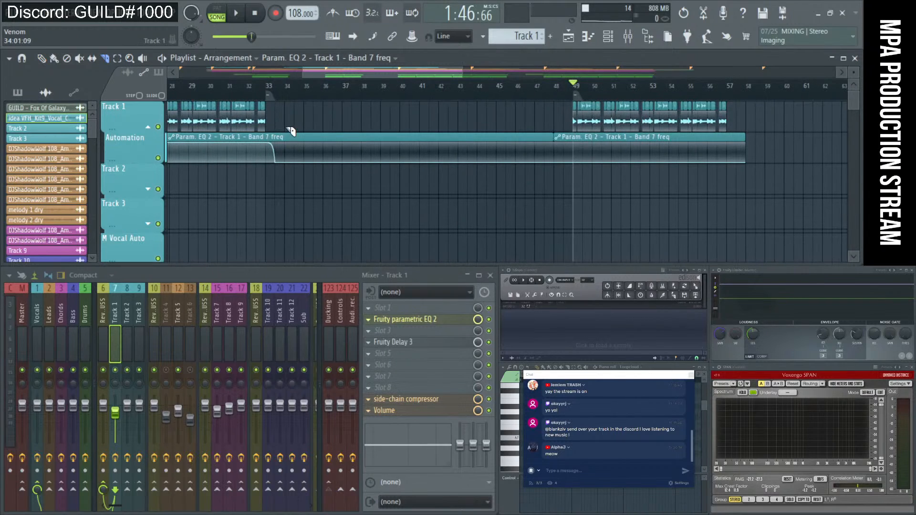
pyautogui.press('p')
pyautogui.rightClick(353, 155)
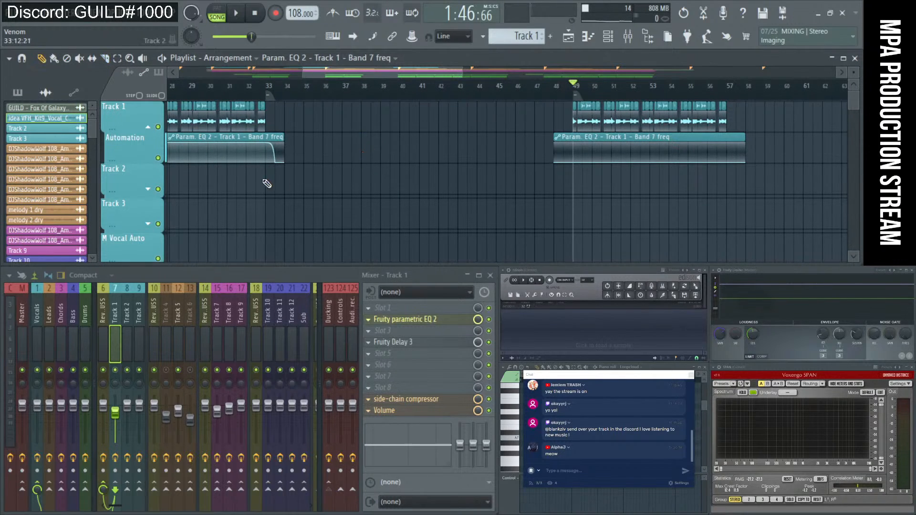
# - Play from bar 49 and shape the third filter automation clip so it rises from zero into bar 49 and holds
pyautogui.scroll(3, 265, 181)
pyautogui.scroll(-6, 265, 182)
pyautogui.scroll(3, 482, 172)
pyautogui.scroll(5, 277, 158)
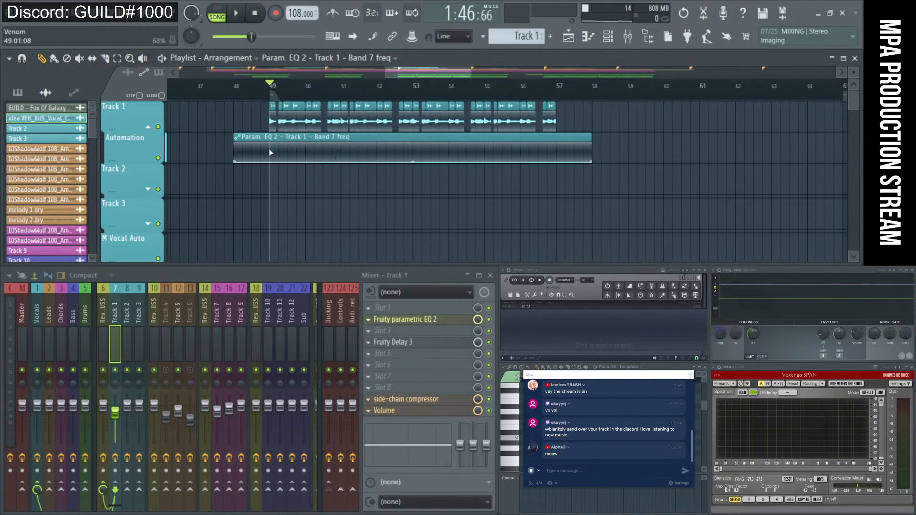
pyautogui.press('space')
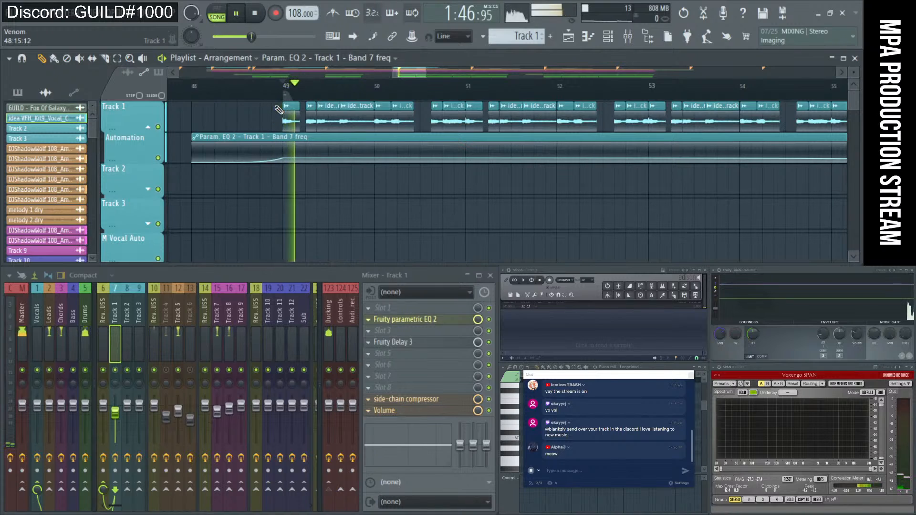
pyautogui.scroll(-2, 279, 144)
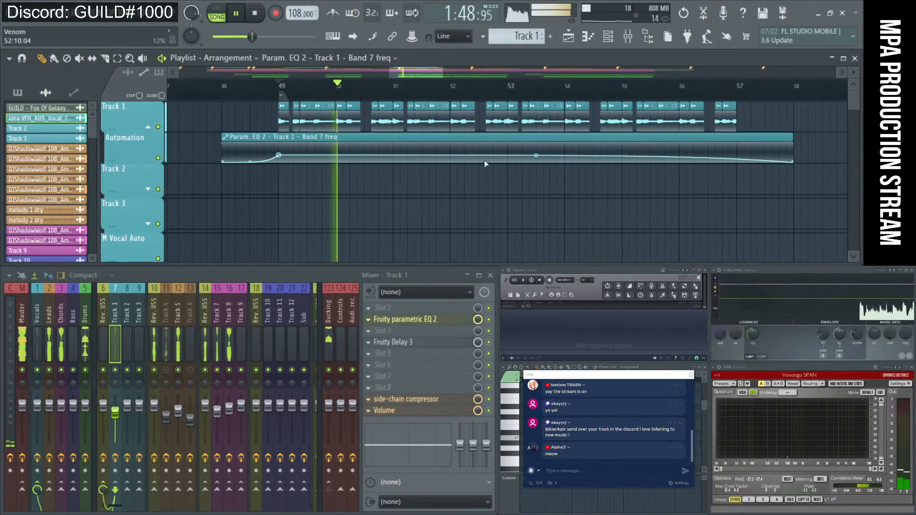
# - Shape the third clip's filter curve to climb at bar 54, peak through bars 55 and 56, and ease down before bar 57
pyautogui.click(516, 146)
pyautogui.moveTo(520, 148); pyautogui.dragTo(591, 151)
pyautogui.rightClick(674, 145)
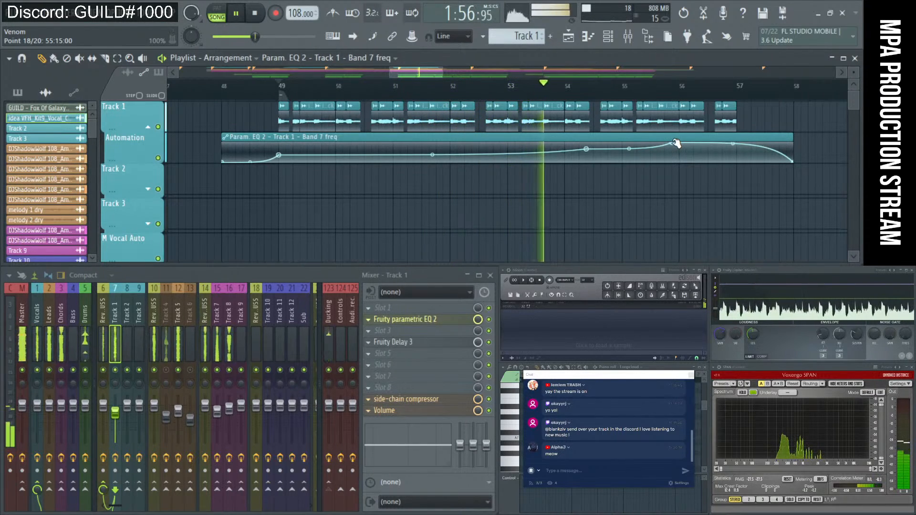
pyautogui.moveTo(628, 148); pyautogui.dragTo(674, 143)
pyautogui.rightClick(715, 148)
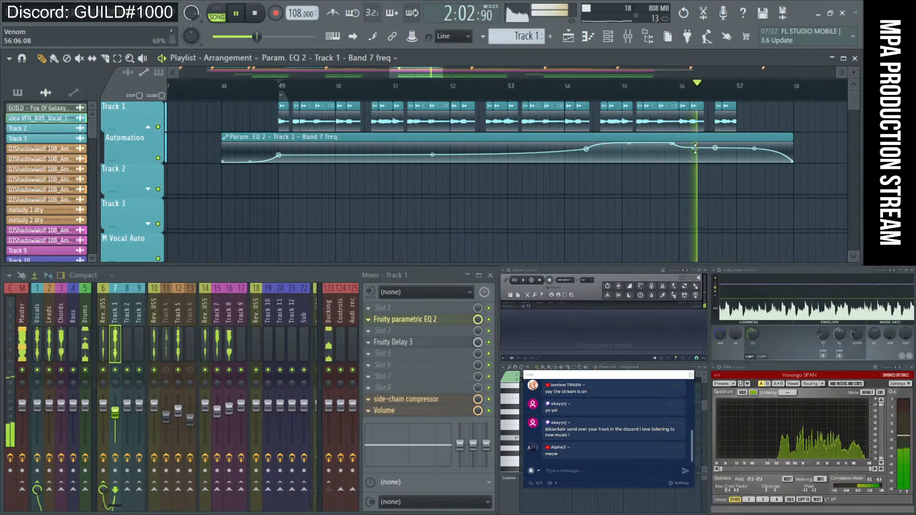
pyautogui.moveTo(755, 148); pyautogui.dragTo(754, 150)
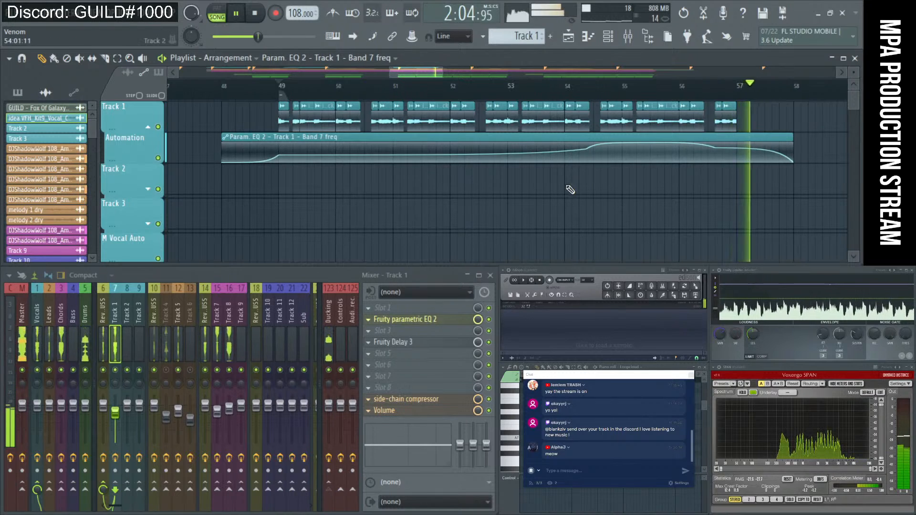
# - Stop playback, copy Track 1's vocals into bars 57 to 65 and extend the third filter automation clip over them
pyautogui.scroll(-5, 568, 189)
pyautogui.scroll(-4, 564, 187)
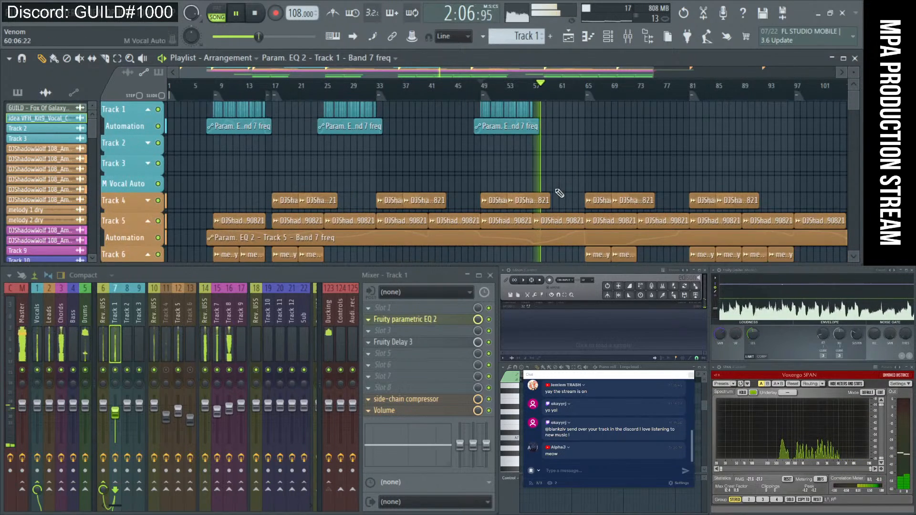
pyautogui.scroll(5, 551, 176)
pyautogui.press('space')
pyautogui.moveTo(549, 114)
pyautogui.mouseDown()
pyautogui.moveTo(399, 103)
pyautogui.moveTo(553, 113)
pyautogui.mouseUp()
pyautogui.scroll(2, 552, 150)
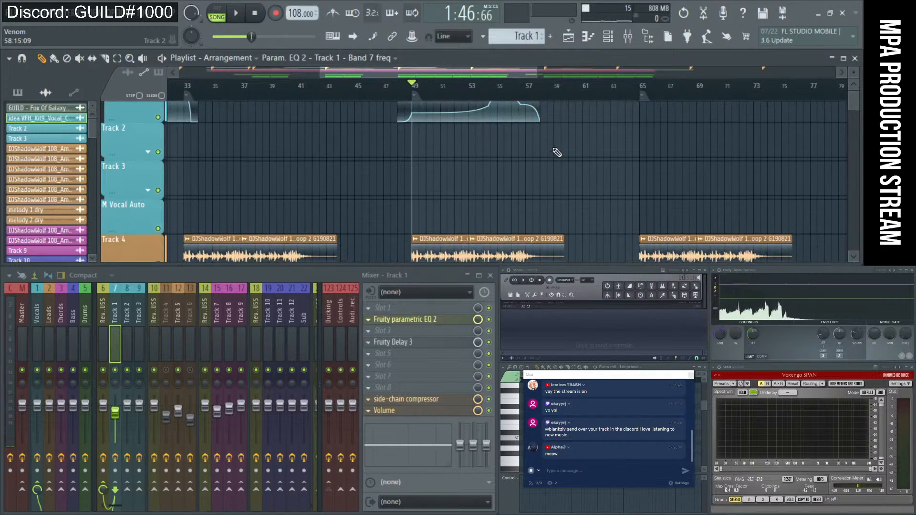
pyautogui.scroll(3, 558, 155)
pyautogui.moveTo(526, 142); pyautogui.dragTo(741, 152)
pyautogui.scroll(-5, 649, 184)
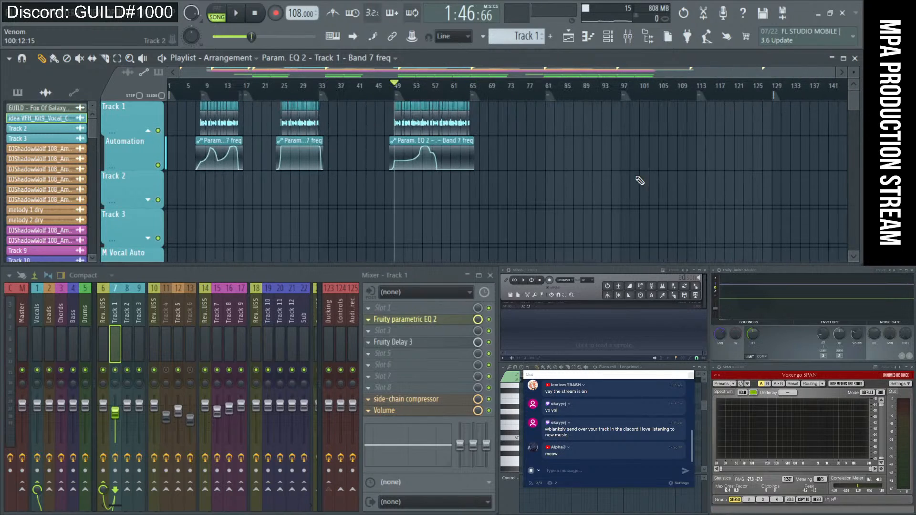
# - Flatten the third filter automation clip after bar 58, remove its stray end point and trim the clip at bar 66
pyautogui.moveTo(478, 144); pyautogui.dragTo(699, 148)
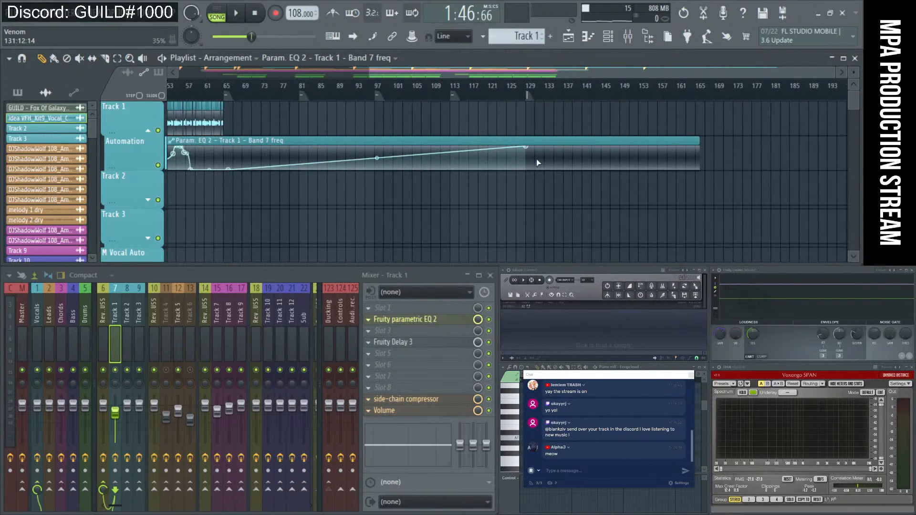
pyautogui.moveTo(527, 151); pyautogui.dragTo(528, 173)
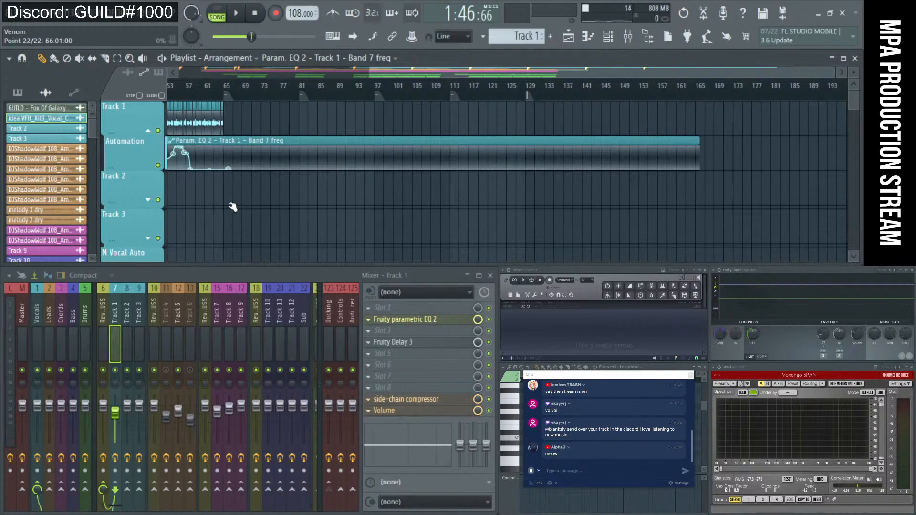
pyautogui.rightClick(242, 171)
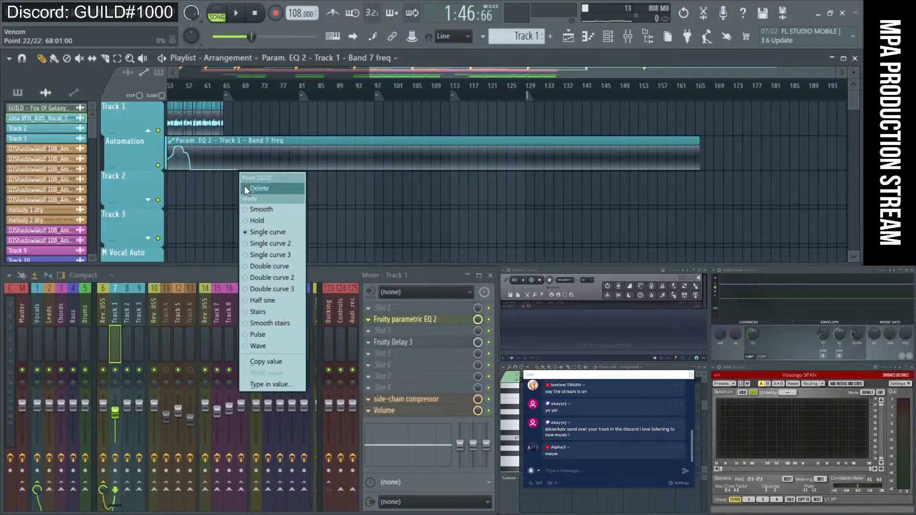
pyautogui.click(244, 185)
pyautogui.scroll(5, 186, 165)
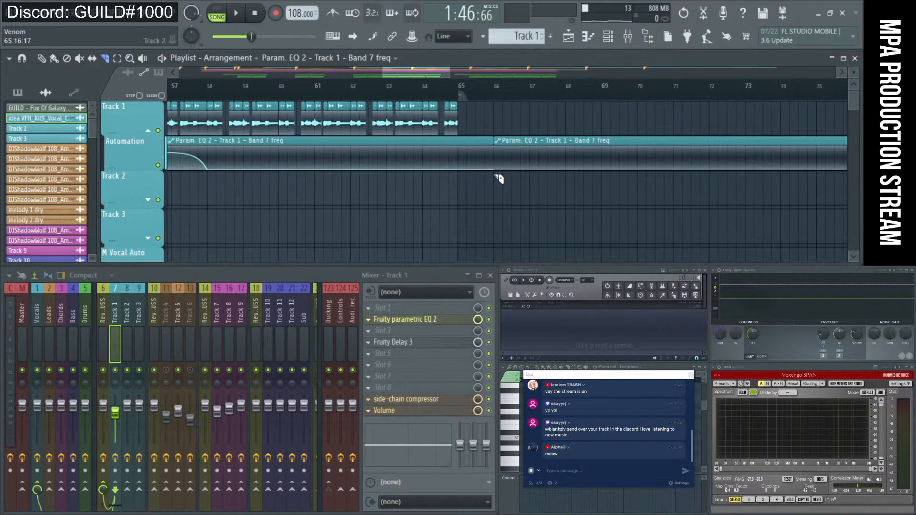
pyautogui.rightClick(533, 171)
pyautogui.scroll(-2, 287, 163)
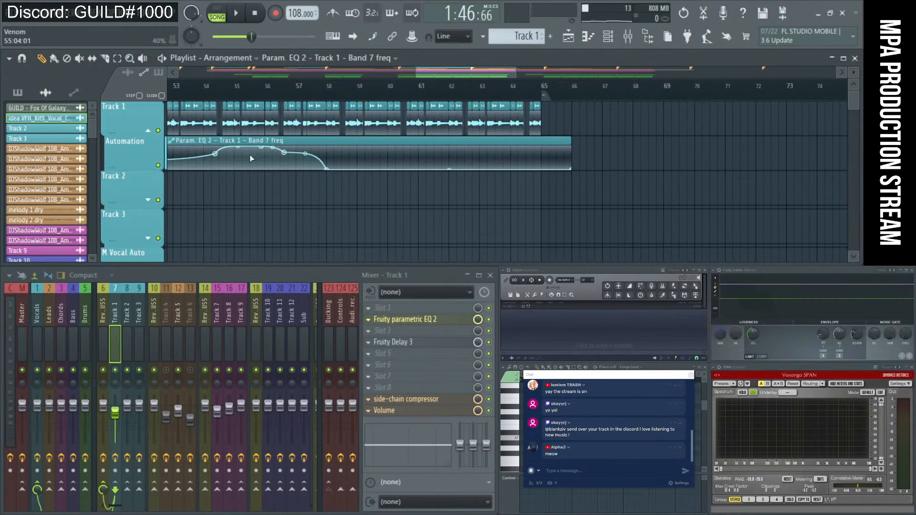
# - Audition the copied vocals, raising the filter curve just after bar 58 and lowering it to 30% at 60:07
pyautogui.press('space')
pyautogui.scroll(3, 315, 100)
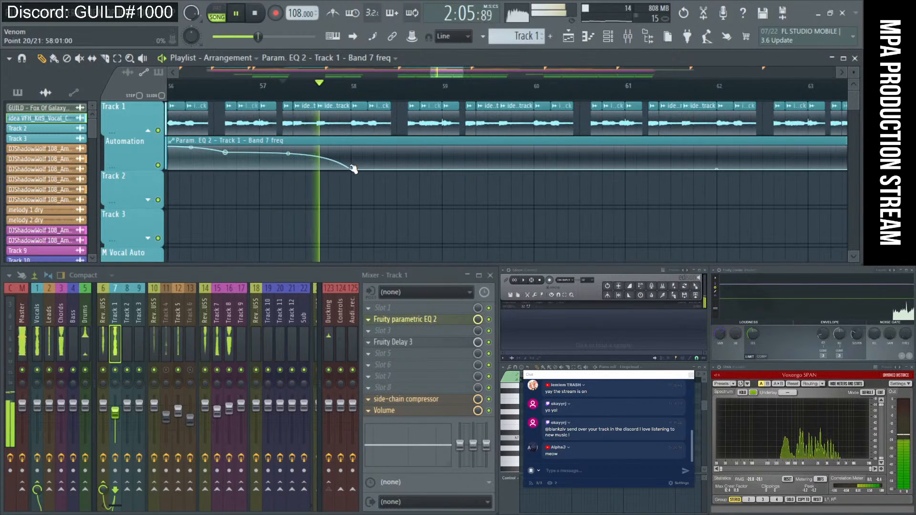
pyautogui.press('space')
pyautogui.moveTo(355, 162); pyautogui.dragTo(367, 158)
pyautogui.press('space')
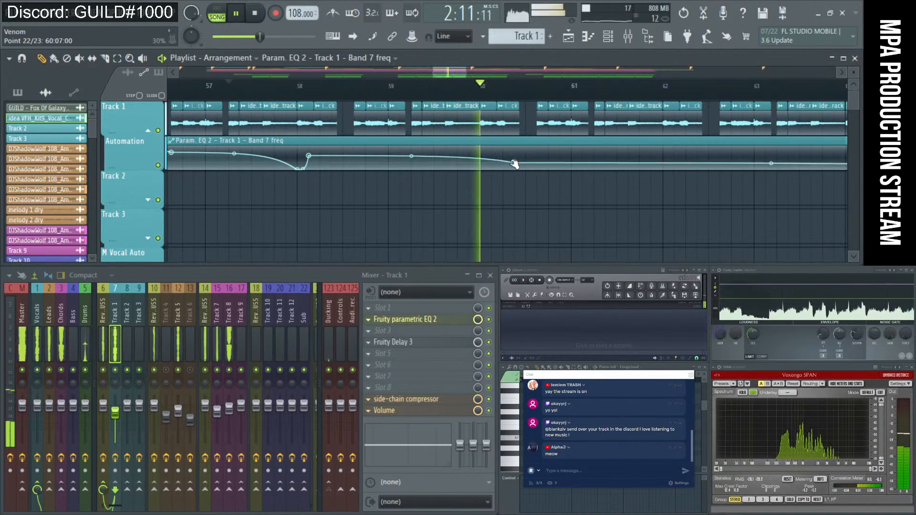
pyautogui.moveTo(515, 157); pyautogui.dragTo(515, 165)
# - Continue the filter curve with a rise at bar 61, a dip at bar 63 and a peak near bar 65, replaying from bar 57
pyautogui.moveTo(591, 164); pyautogui.dragTo(595, 154)
pyautogui.scroll(-2, 670, 160)
pyautogui.moveTo(720, 159); pyautogui.dragTo(732, 161)
pyautogui.scroll(-2, 710, 163)
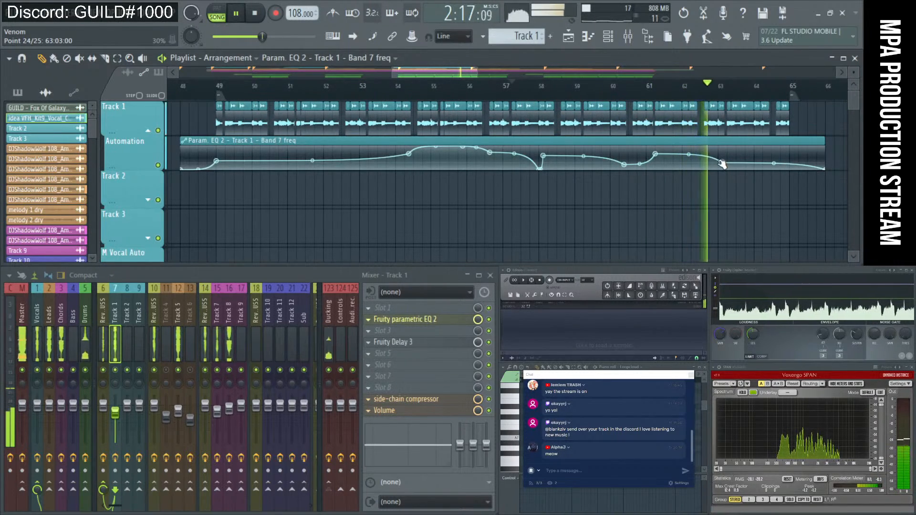
pyautogui.scroll(2, 723, 165)
pyautogui.press('space')
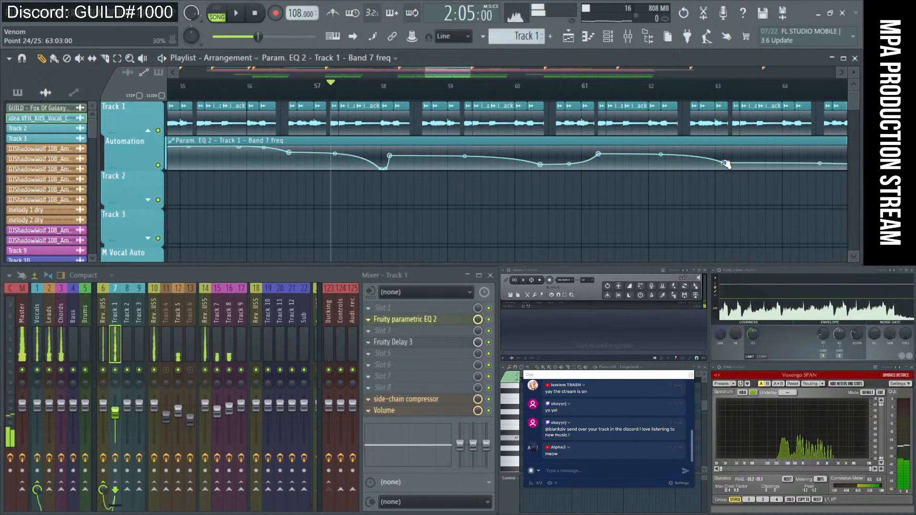
pyautogui.scroll(-2, 718, 160)
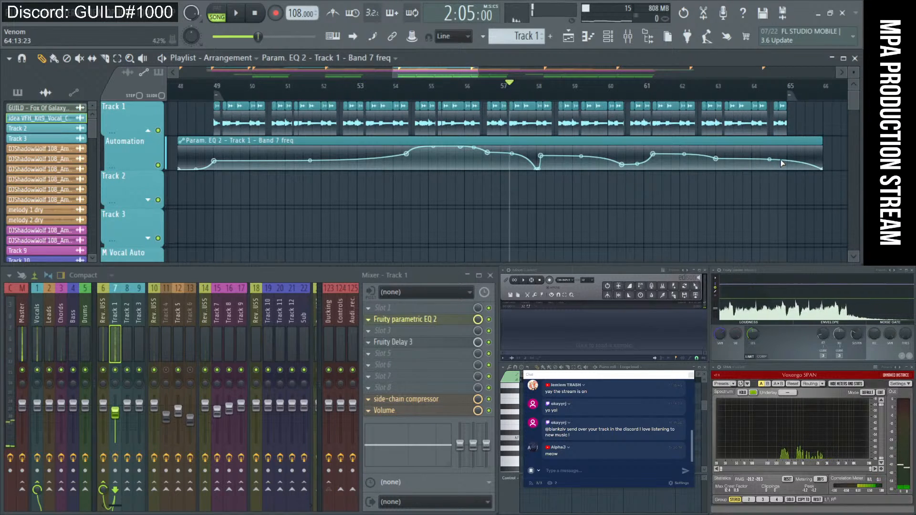
pyautogui.press('space')
pyautogui.scroll(-3, 598, 153)
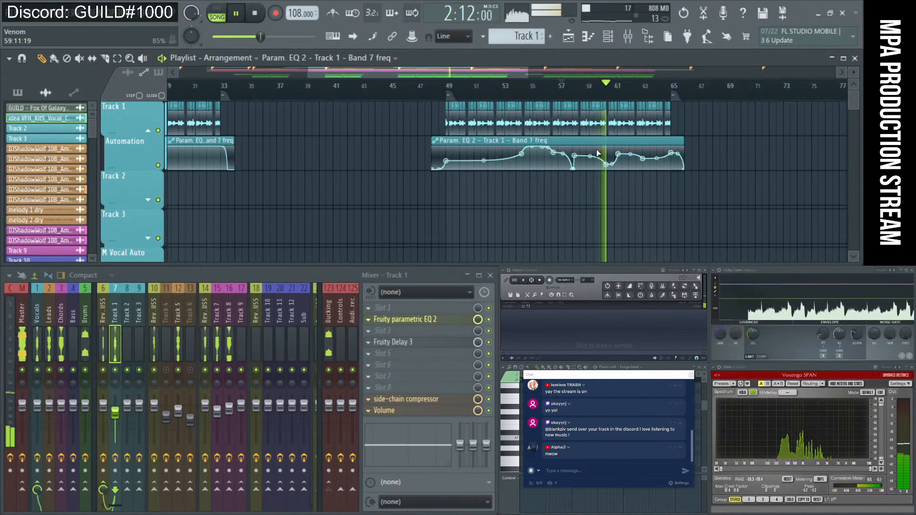
# - Put the stream chat away and bring up the MPA Collabs - Season 1 spreadsheet in Google Sheets
pyautogui.moveTo(696, 371); pyautogui.dragTo(656, 514)
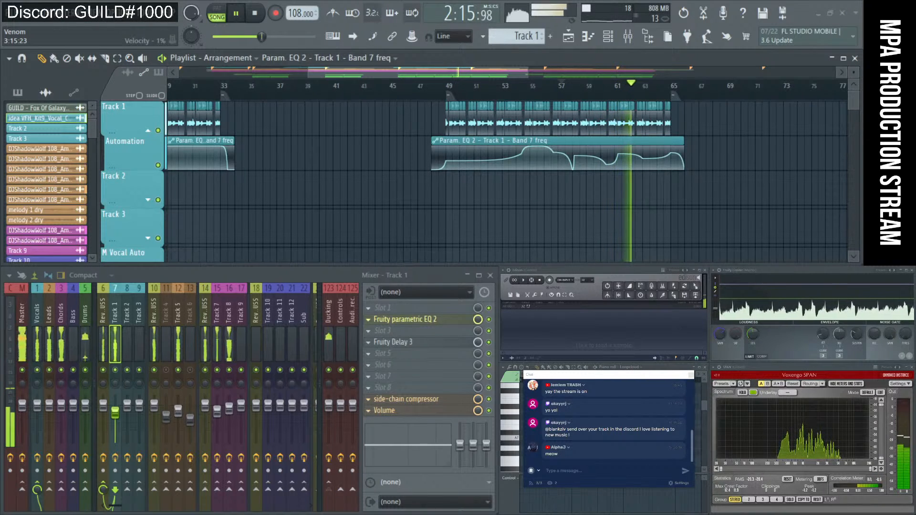
pyautogui.moveTo(636, 375); pyautogui.dragTo(435, 402)
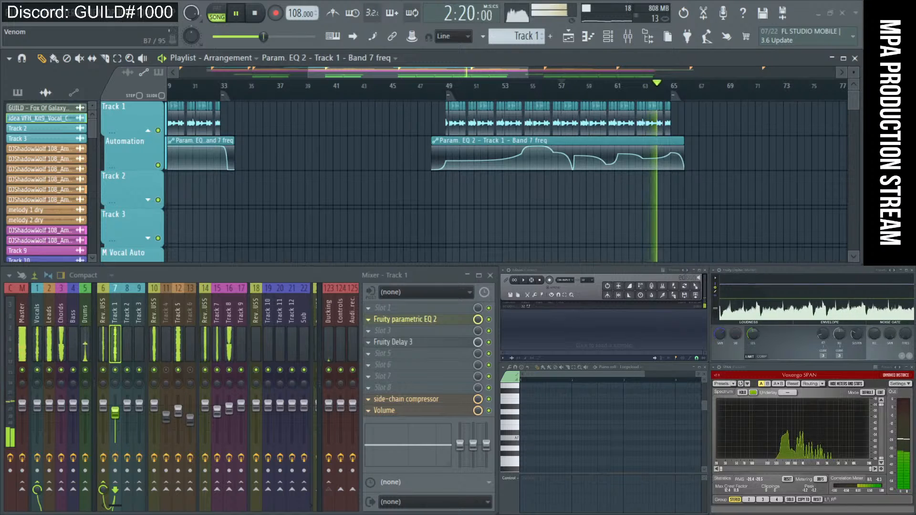
pyautogui.hotkey('alt', 'Tab')
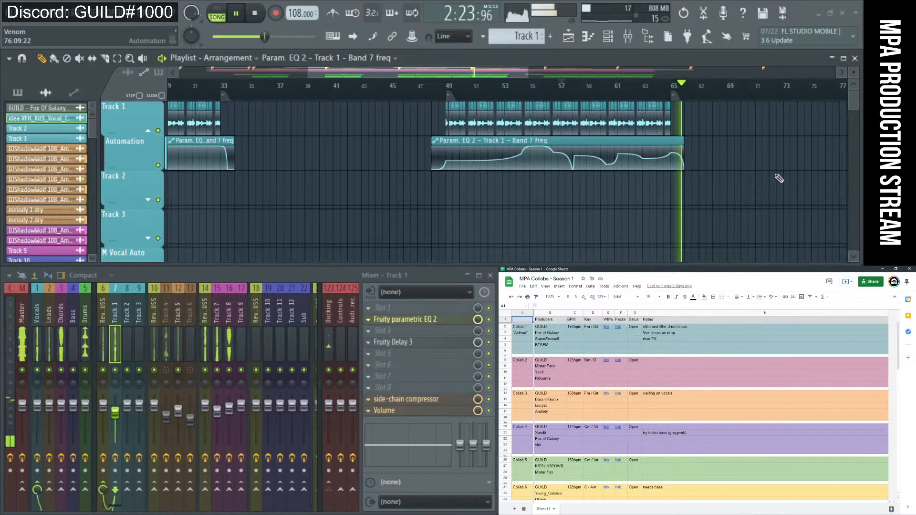
# - Back in FL Studio, copy Track 1's vocals across bars 65 to 81 and extend the filter automation clip to bar 81
pyautogui.scroll(-2, 512, 126)
pyautogui.scroll(-3, 511, 126)
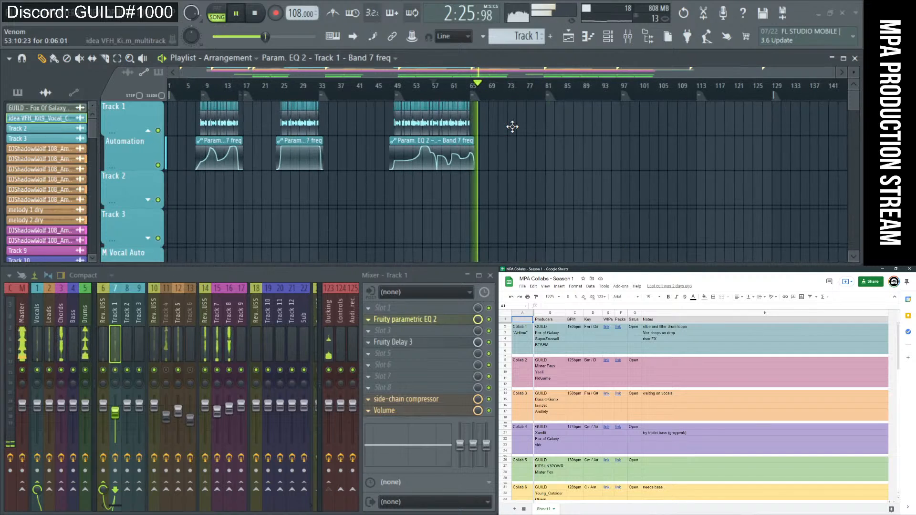
pyautogui.scroll(-2, 424, 139)
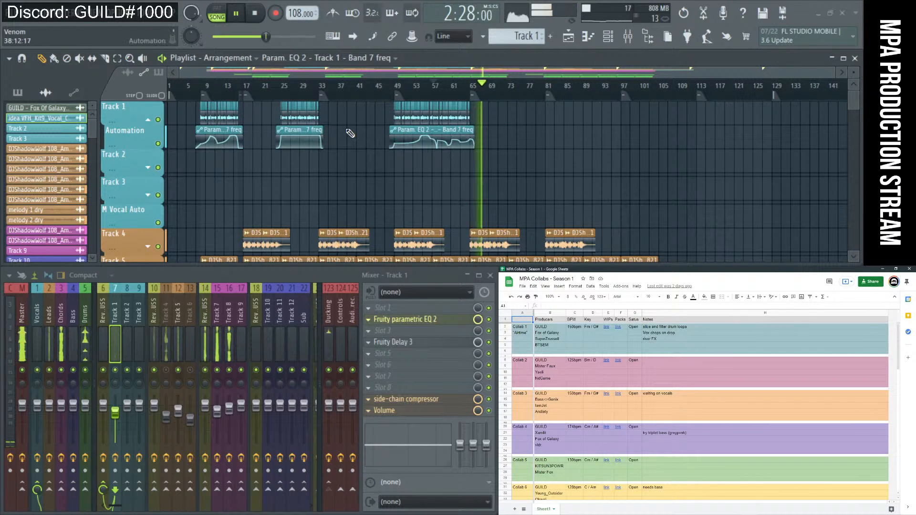
pyautogui.scroll(1, 351, 134)
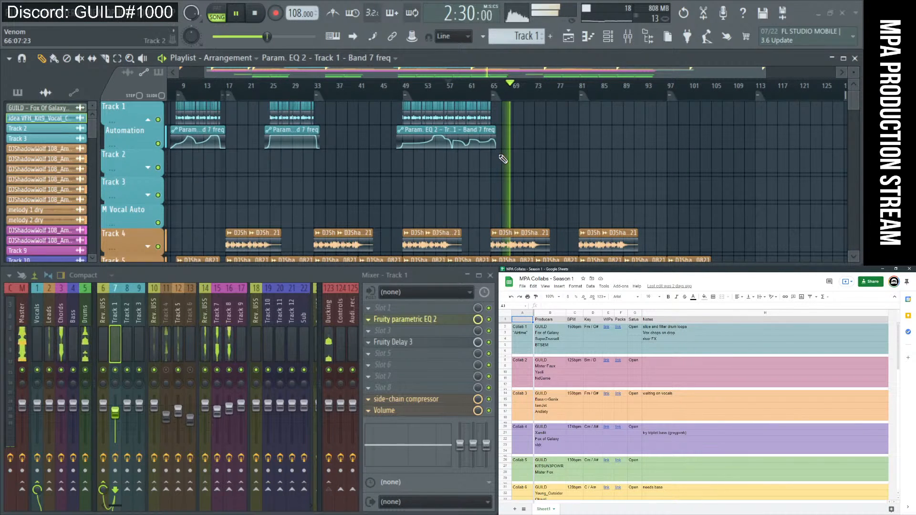
pyautogui.moveTo(506, 161); pyautogui.dragTo(645, 137)
pyautogui.hotkey('ctrl', 'z')
pyautogui.scroll(3, 501, 138)
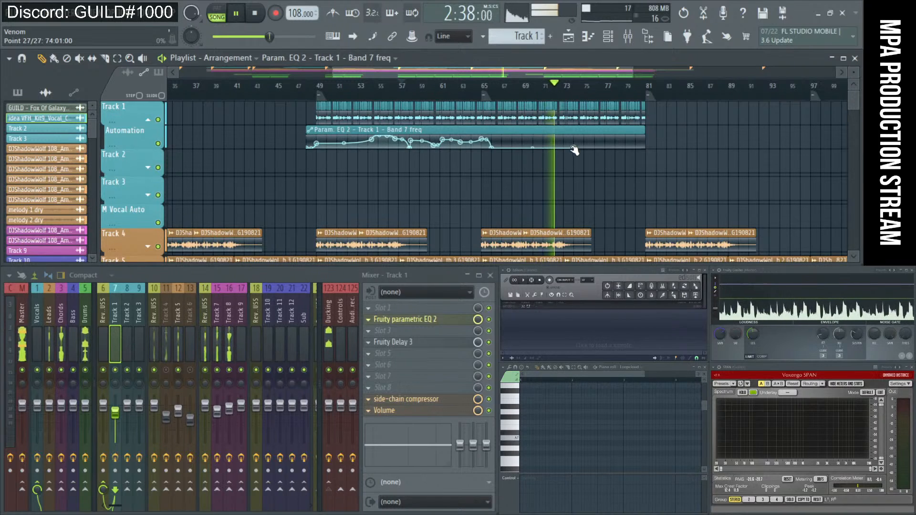
# - Move the filter automation's last zero point to bar 73 and add a raised point just after bar 77
pyautogui.moveTo(575, 150)
pyautogui.mouseDown()
pyautogui.moveTo(614, 148)
pyautogui.moveTo(565, 153)
pyautogui.mouseUp()
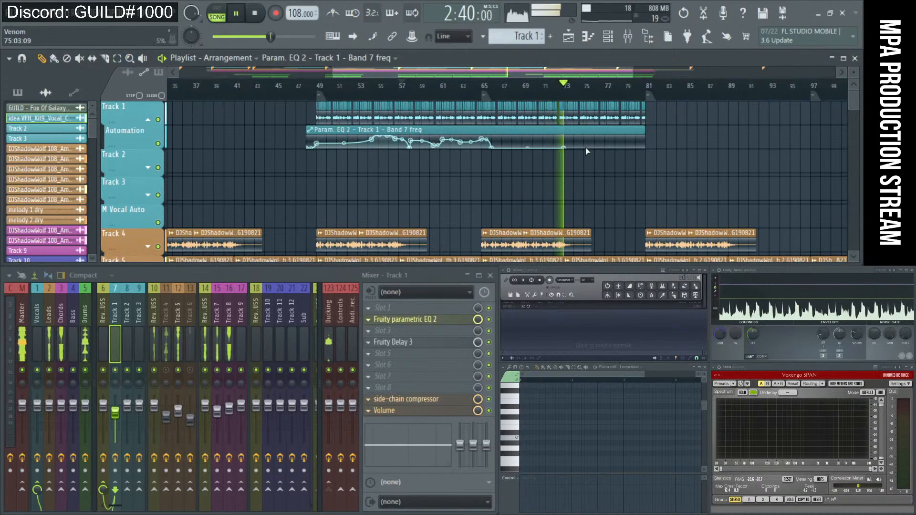
pyautogui.scroll(4, 583, 147)
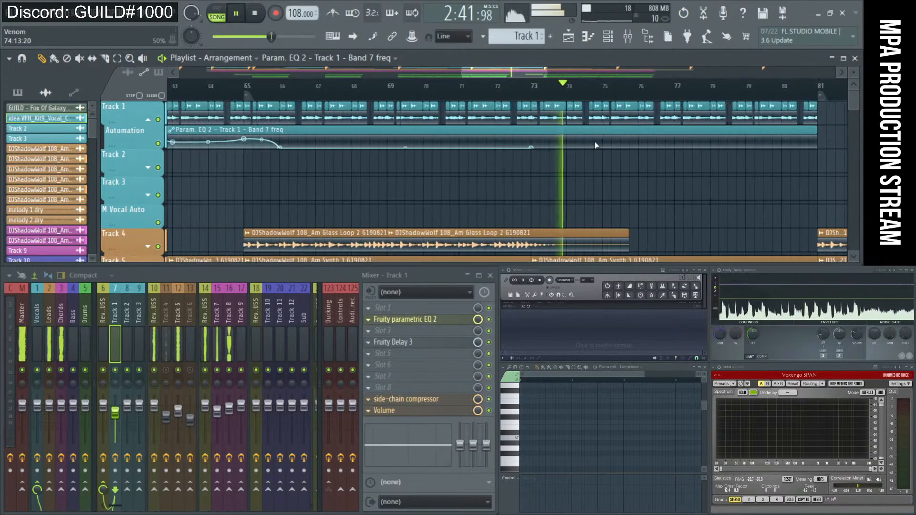
pyautogui.scroll(-2, 616, 148)
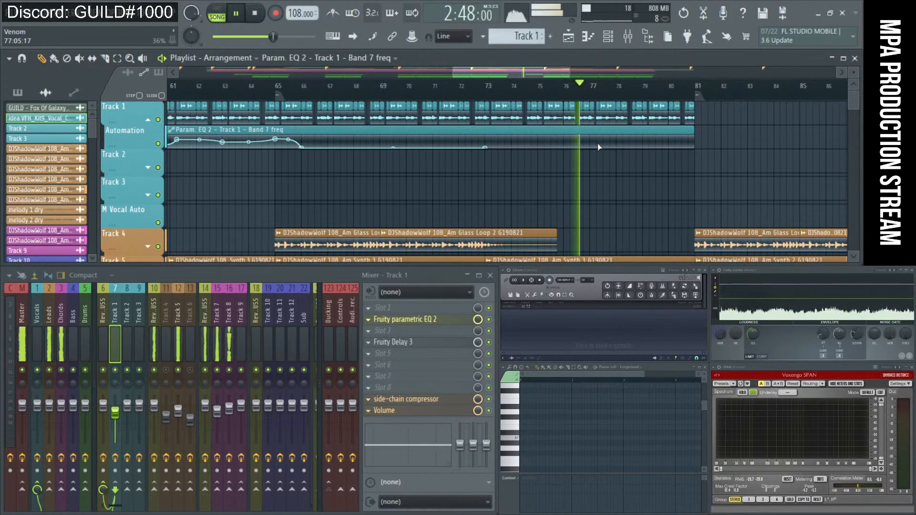
pyautogui.click(598, 138)
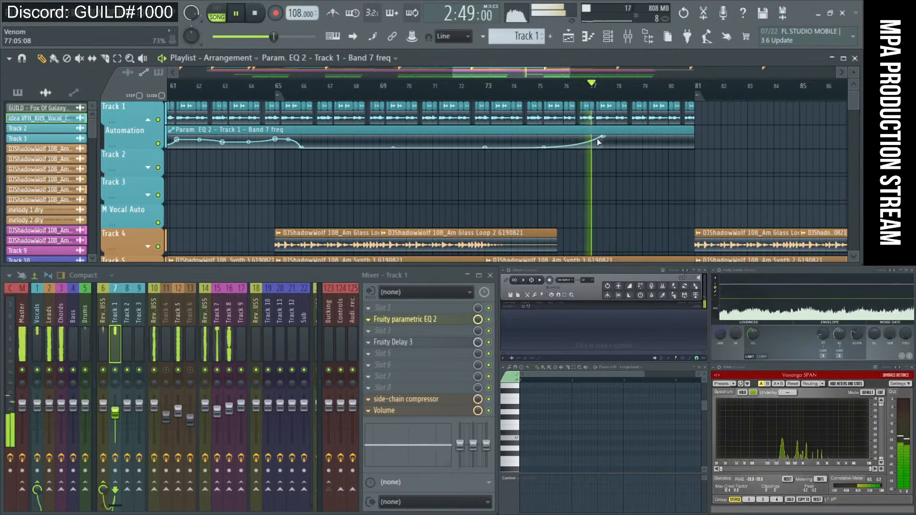
# - Shape Track 1's filter curve with a raised section until bar 78, a drop at bar 79, and a second bump falling to zero after bar 80
pyautogui.rightClick(621, 137)
pyautogui.rightClick(645, 148)
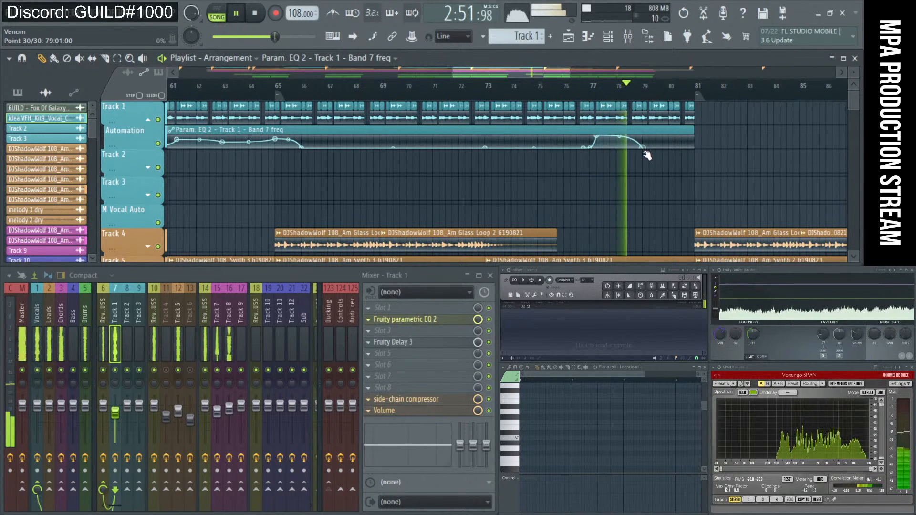
pyautogui.rightClick(650, 138)
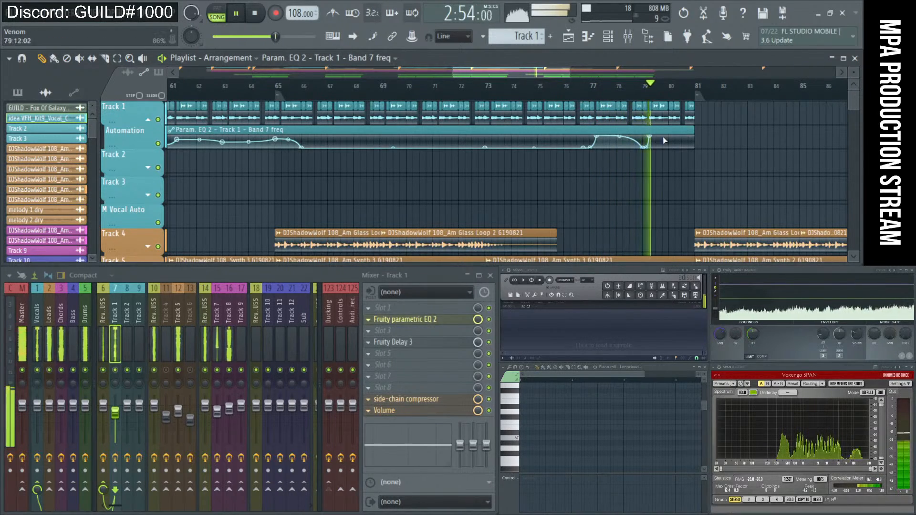
pyautogui.rightClick(663, 138)
pyautogui.rightClick(675, 147)
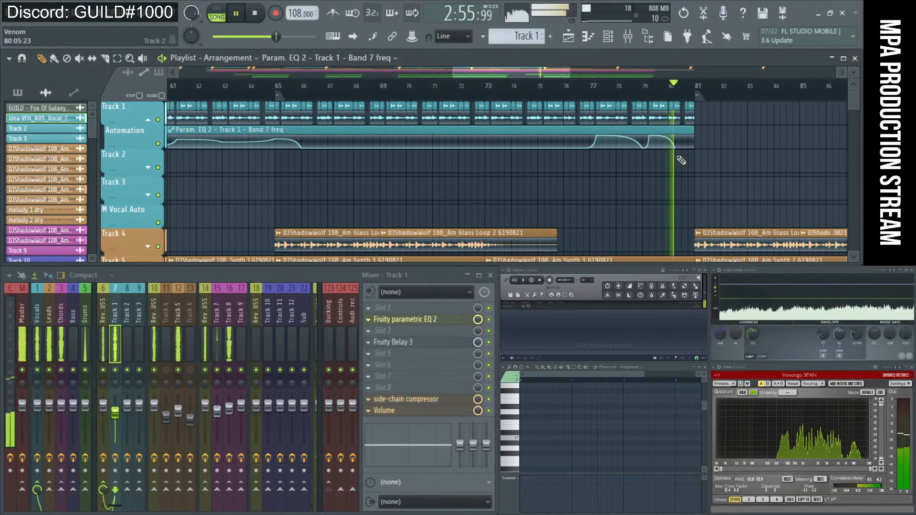
pyautogui.moveTo(675, 148); pyautogui.dragTo(681, 149)
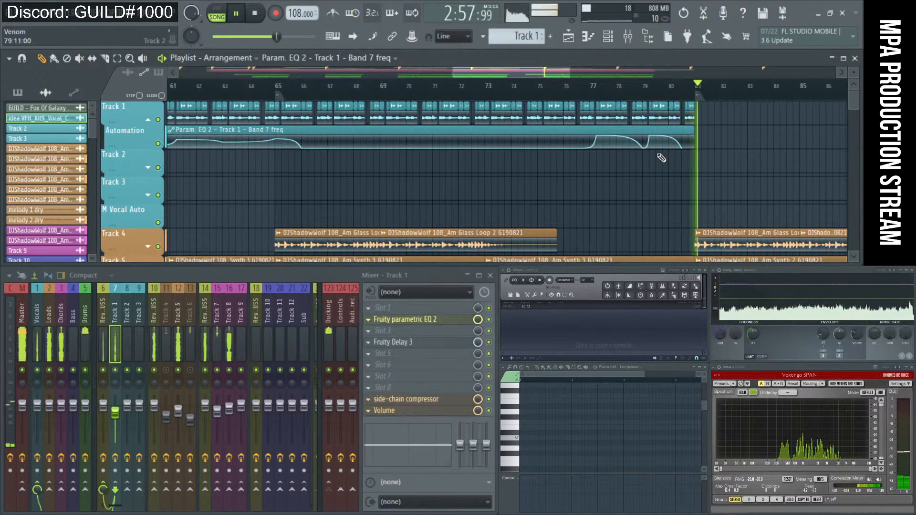
# - Copy Track 1's vocals and filter automation clip from bars 49–81 to bars 97–129
pyautogui.scroll(-4, 563, 161)
pyautogui.scroll(-3, 575, 154)
pyautogui.scroll(-2, 574, 154)
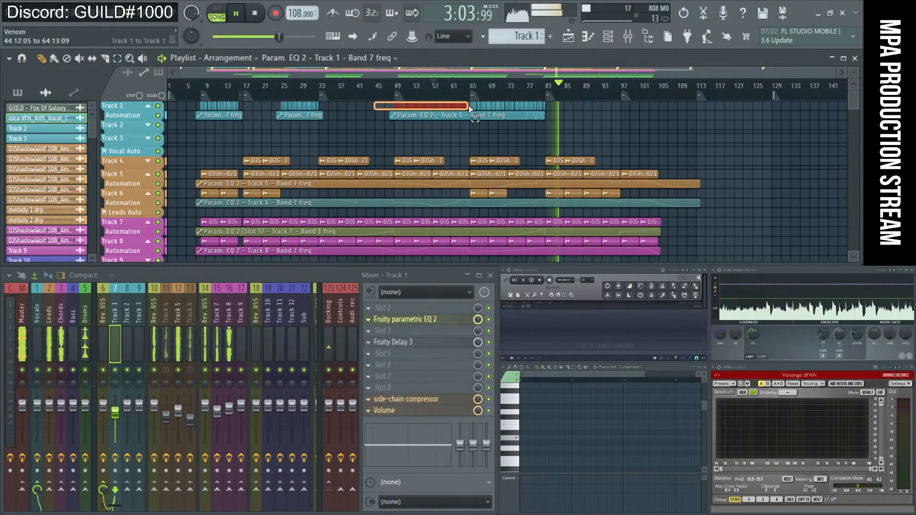
pyautogui.moveTo(470, 108); pyautogui.dragTo(657, 120)
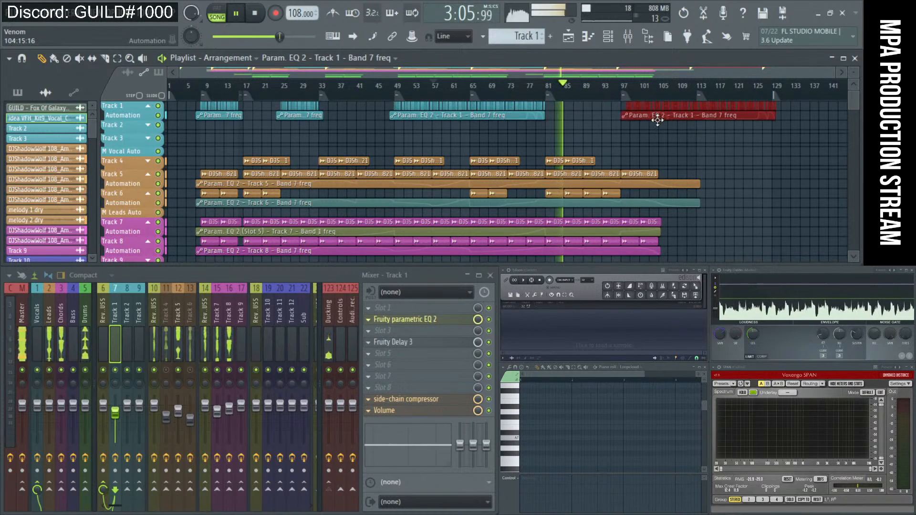
pyautogui.scroll(5, 642, 134)
pyautogui.scroll(1, 626, 149)
pyautogui.keyDown('ctrl'); pyautogui.click(616, 159); pyautogui.keyUp('ctrl')
pyautogui.scroll(-2, 592, 167)
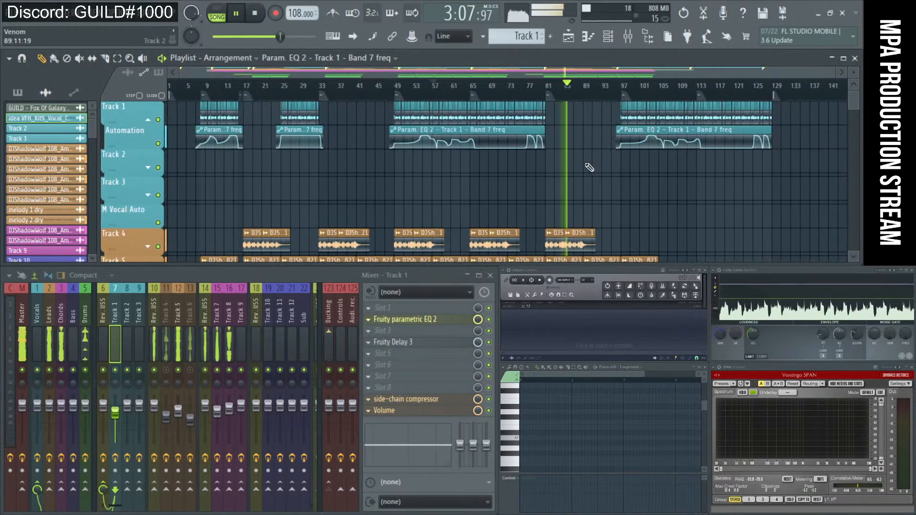
# - Delete the copied automation clip at bar 97 and extend the original filter automation clip past the copied vocals
pyautogui.scroll(2, 630, 166)
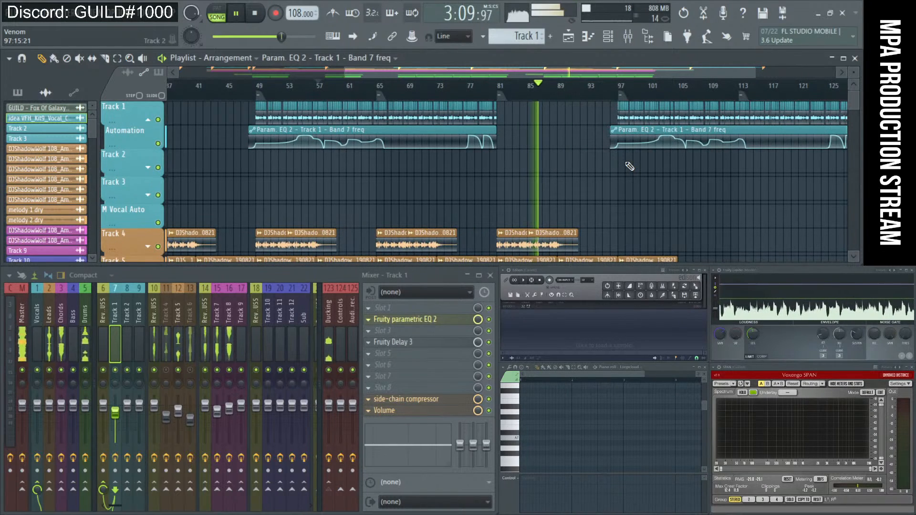
pyautogui.scroll(-2, 624, 165)
pyautogui.rightClick(637, 143)
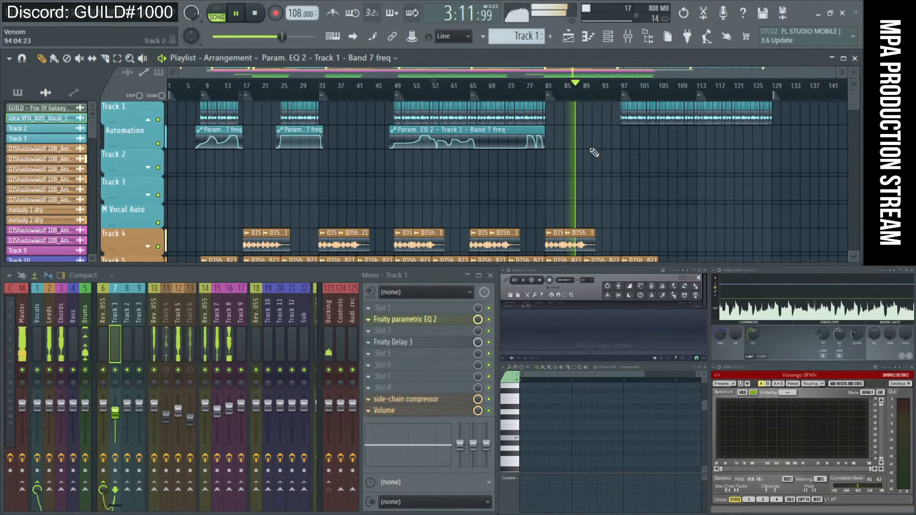
pyautogui.moveTo(543, 129); pyautogui.dragTo(795, 127)
pyautogui.scroll(4, 609, 147)
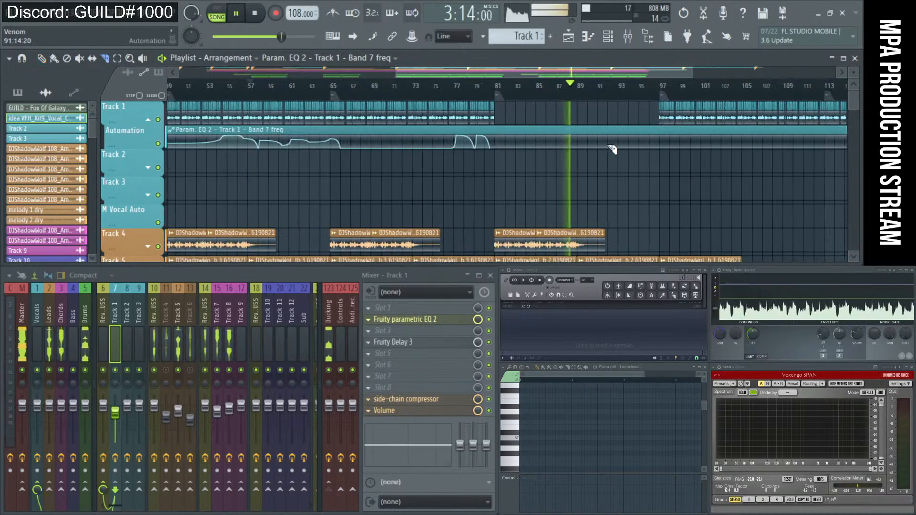
# - Slice Track 1's filter automation clip at bars 82 and 96 and delete the piece in between
pyautogui.moveTo(658, 127); pyautogui.dragTo(658, 147)
pyautogui.scroll(-2, 658, 148)
pyautogui.scroll(2, 444, 150)
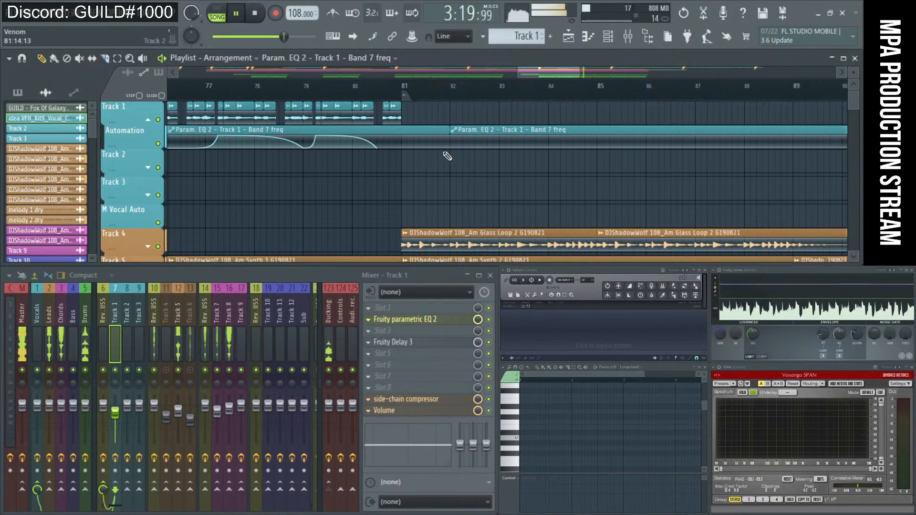
pyautogui.scroll(-3, 448, 156)
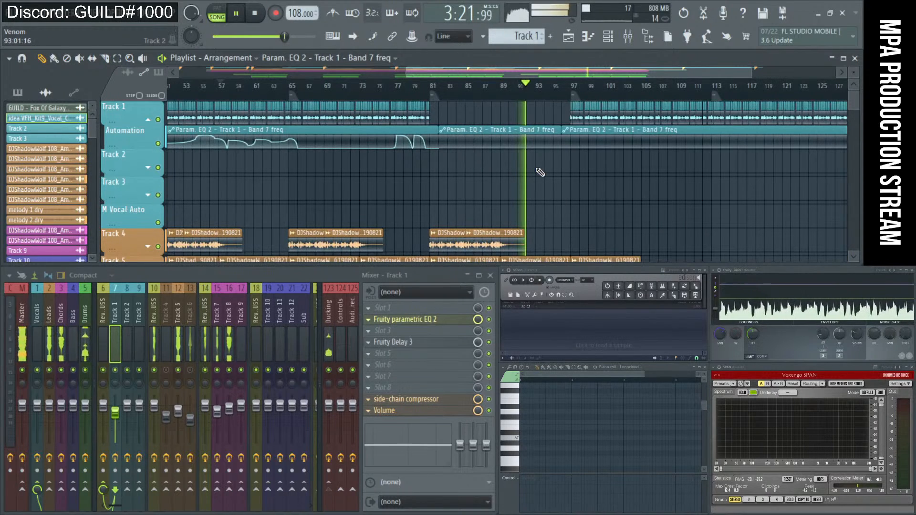
pyautogui.rightClick(547, 143)
# - Add a point at bar 97 so the filter rises at the start of the second automation clip
pyautogui.scroll(2, 562, 147)
pyautogui.scroll(1, 573, 151)
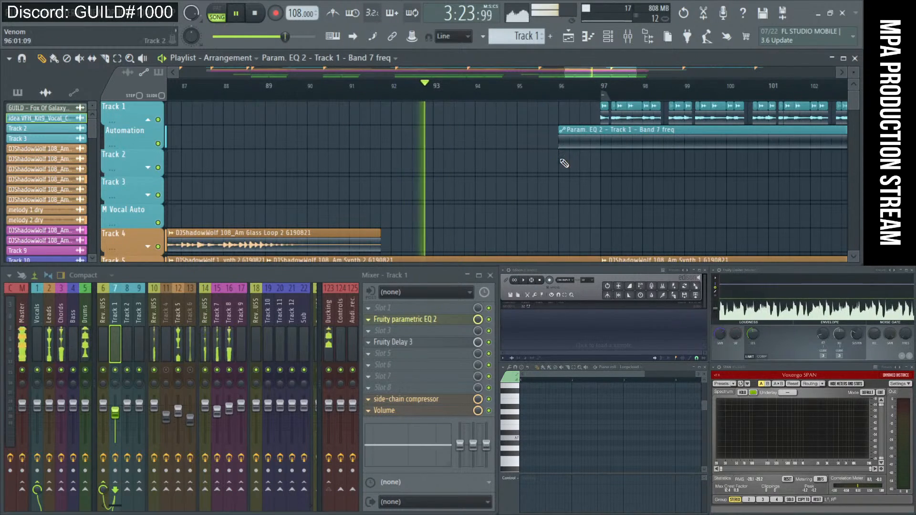
pyautogui.rightClick(600, 139)
pyautogui.scroll(-3, 482, 133)
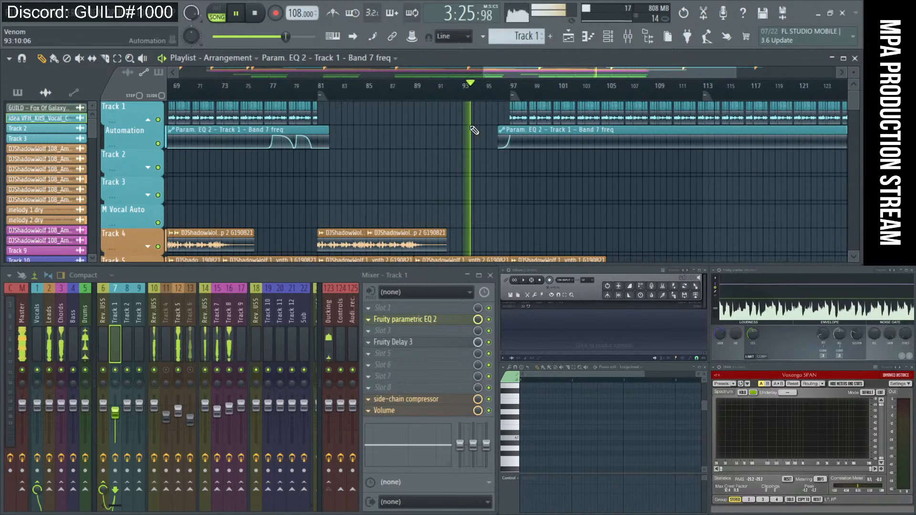
# - Finish the second filter automation clip with a fall to zero at bar 130 and trim its end there
pyautogui.scroll(-2, 524, 163)
pyautogui.scroll(5, 767, 167)
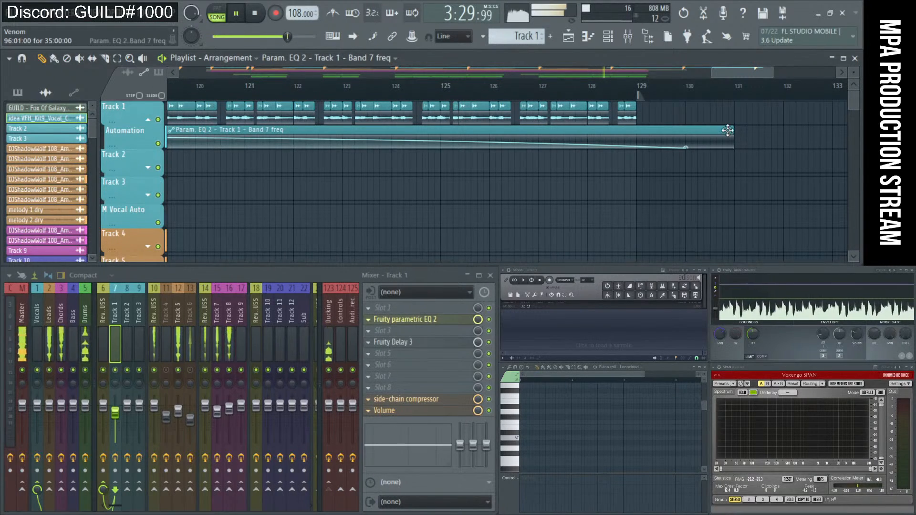
pyautogui.moveTo(727, 130); pyautogui.dragTo(723, 134)
pyautogui.scroll(-3, 687, 143)
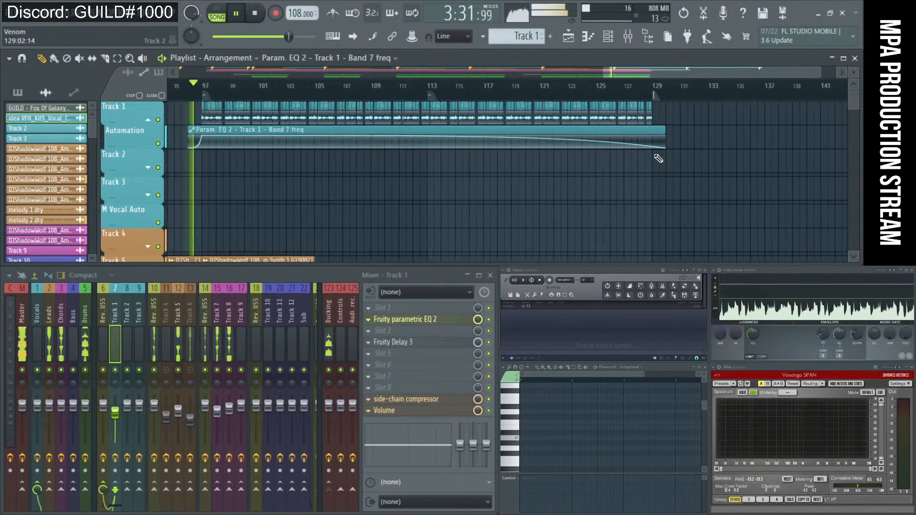
# - Lower the filter automation point at bar 97 and pause playback
pyautogui.scroll(2, 474, 173)
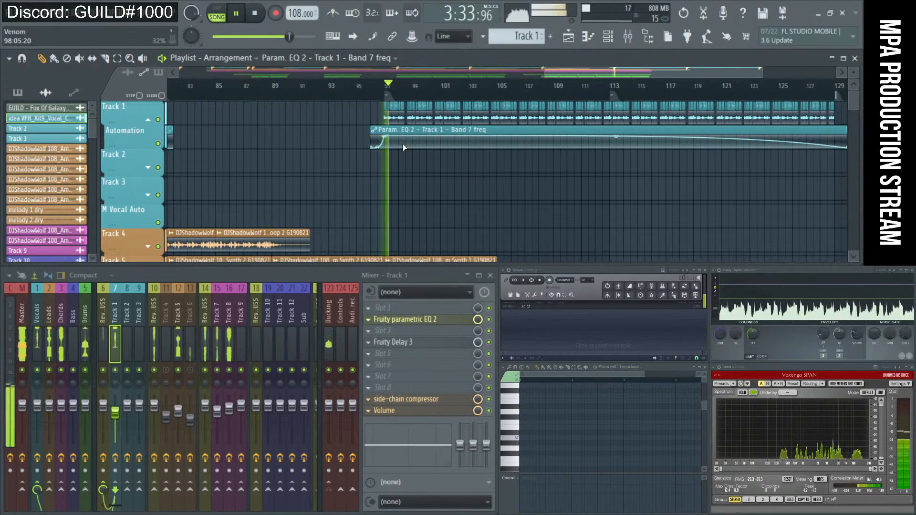
pyautogui.moveTo(385, 136); pyautogui.dragTo(386, 146)
pyautogui.press('space')
pyautogui.keyDown('ctrl'); pyautogui.rightClick(428, 161); pyautogui.keyUp('ctrl')
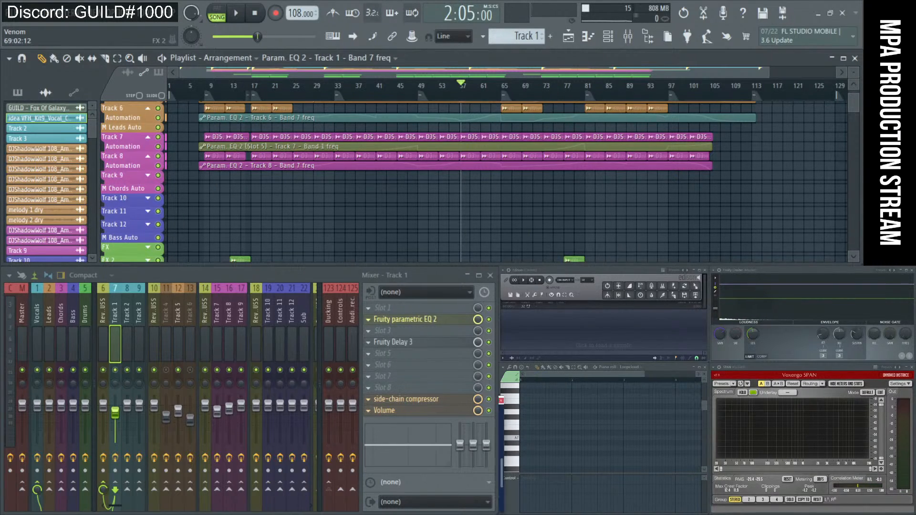
# - Bring up the stream chat, highlight the message about the drum layout, and show the drum tracks in the playlist
pyautogui.moveTo(381, 405); pyautogui.dragTo(577, 380)
pyautogui.moveTo(555, 455); pyautogui.dragTo(636, 463)
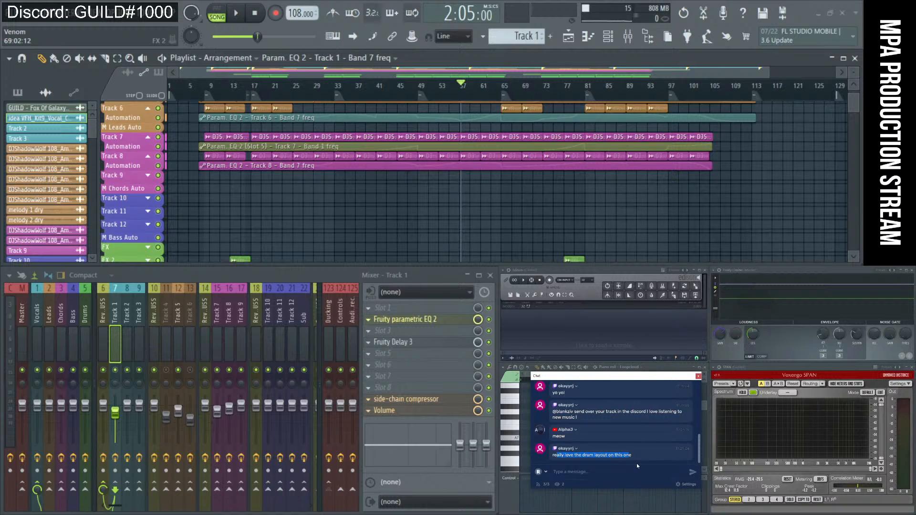
pyautogui.click(460, 212)
pyautogui.scroll(-3, 460, 211)
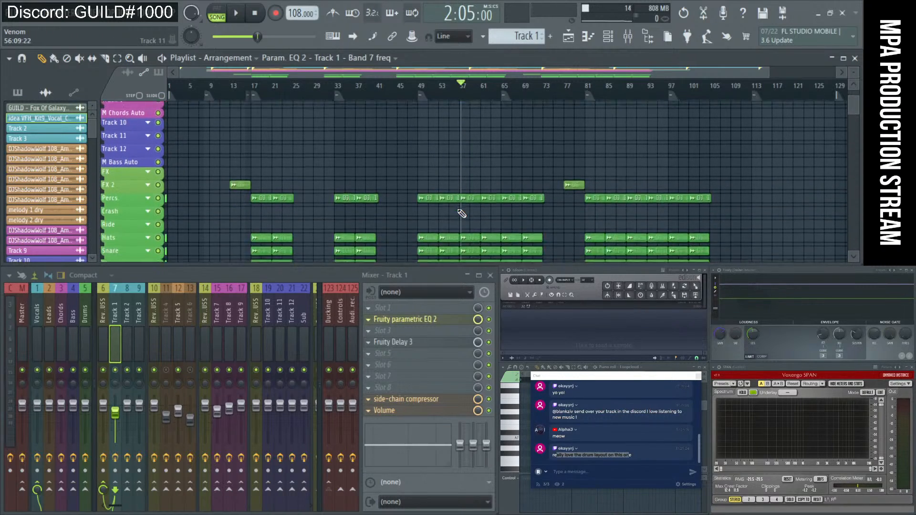
pyautogui.scroll(3, 423, 202)
pyautogui.scroll(2, 424, 202)
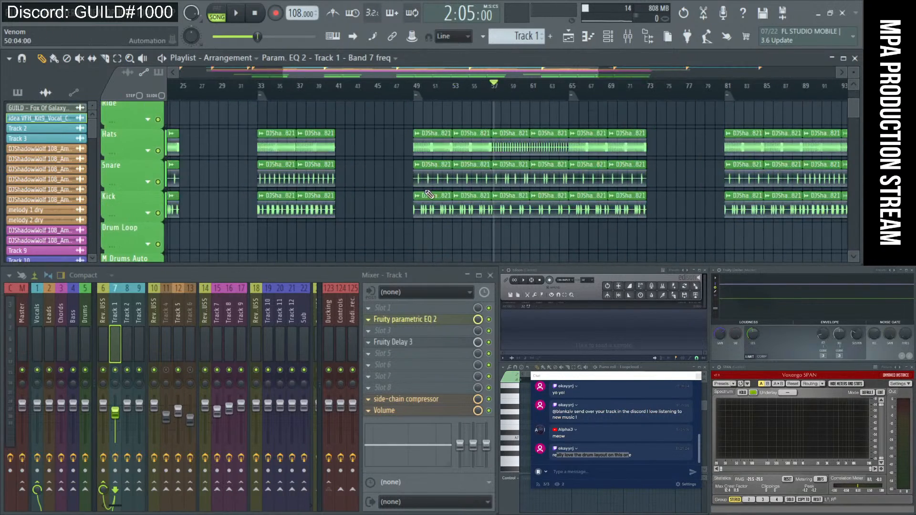
# - Audition the Kick clip at bar 33 and play the arrangement briefly from bar 17
pyautogui.keyDown('alt'); pyautogui.rightClick(260, 206); pyautogui.keyUp('alt')
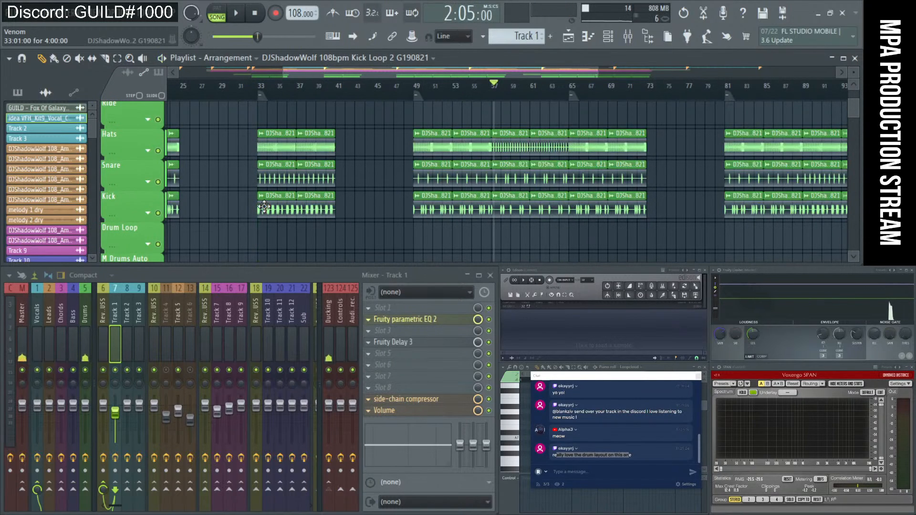
pyautogui.scroll(-2, 265, 206)
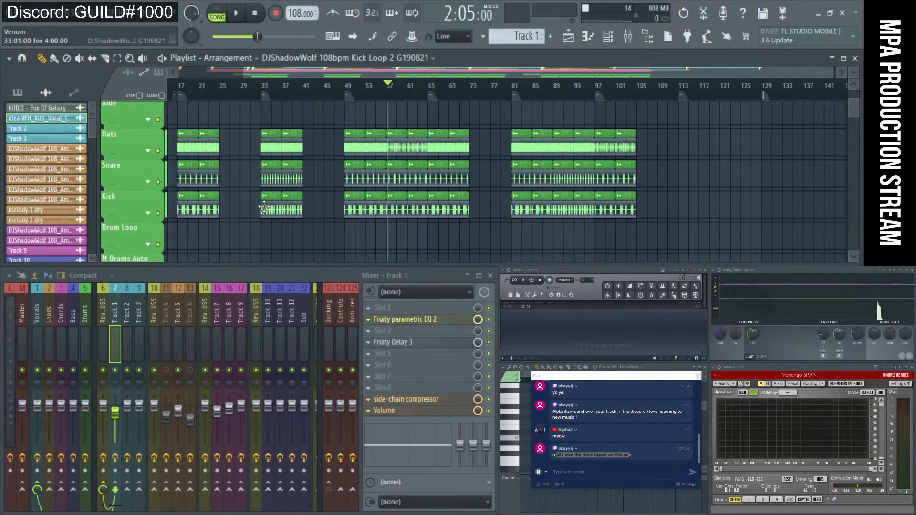
pyautogui.scroll(1, 229, 181)
pyautogui.moveTo(314, 74); pyautogui.dragTo(285, 76)
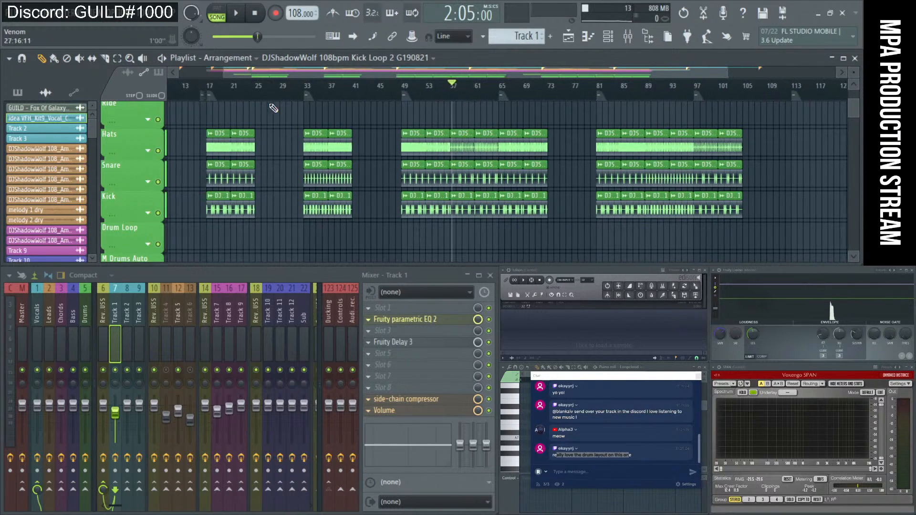
pyautogui.click(209, 92)
pyautogui.press('space')
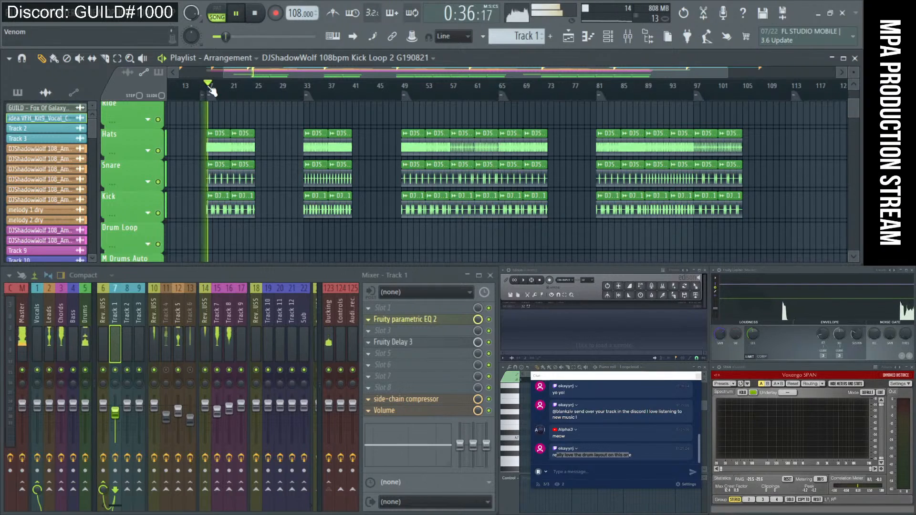
pyautogui.press('space')
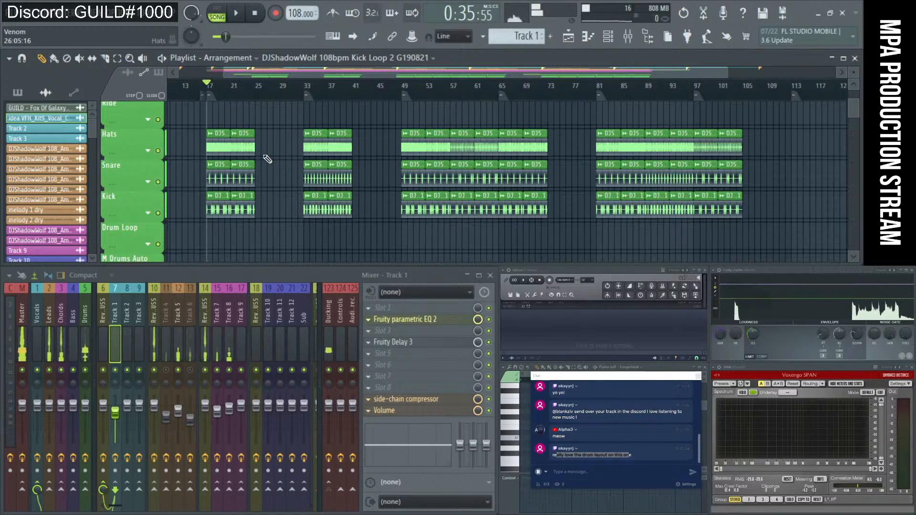
# - Delete the two Kick clips between bars 17 and 25, keeping the Hats clips above them
pyautogui.rightClick(244, 148)
pyautogui.rightClick(221, 149)
pyautogui.hotkey('ctrl', 'z')
pyautogui.rightClick(243, 208)
pyautogui.rightClick(220, 209)
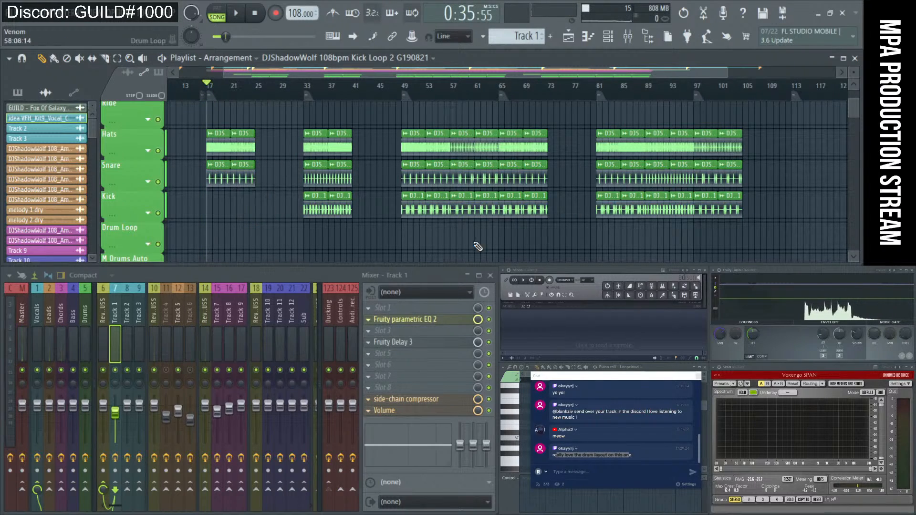
# - Try copying the first two Kick clips at bar 81 to bar 17 and play the result
pyautogui.moveTo(592, 210); pyautogui.dragTo(246, 203)
pyautogui.press('space')
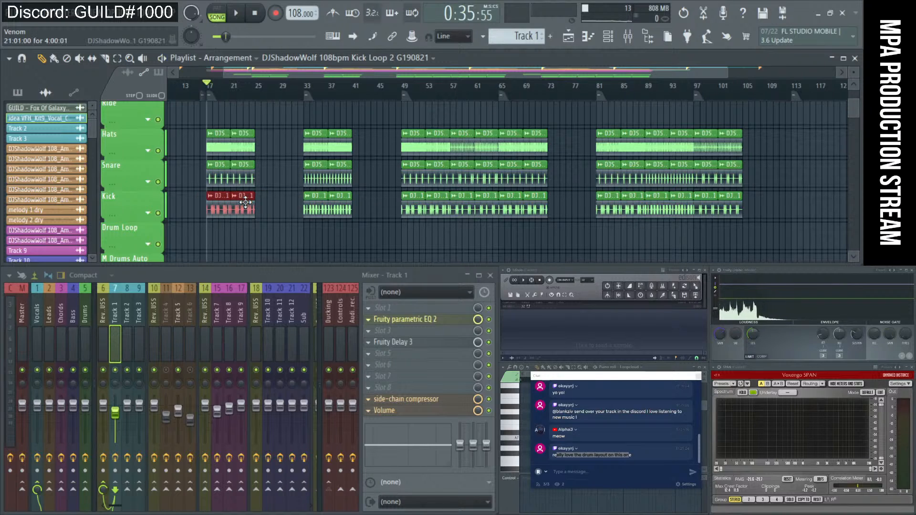
pyautogui.press('space')
pyautogui.hotkey('ctrl', 'z')
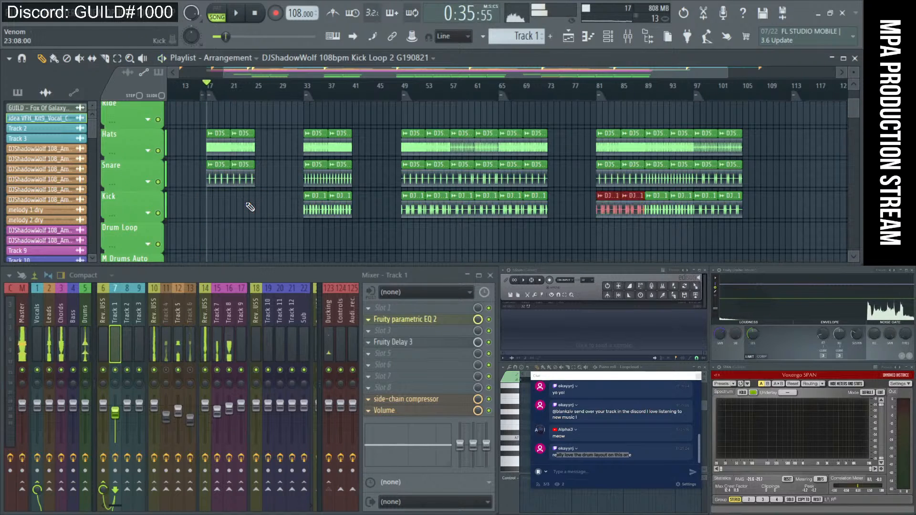
pyautogui.keyDown('ctrl'); pyautogui.click(578, 235); pyautogui.keyUp('ctrl')
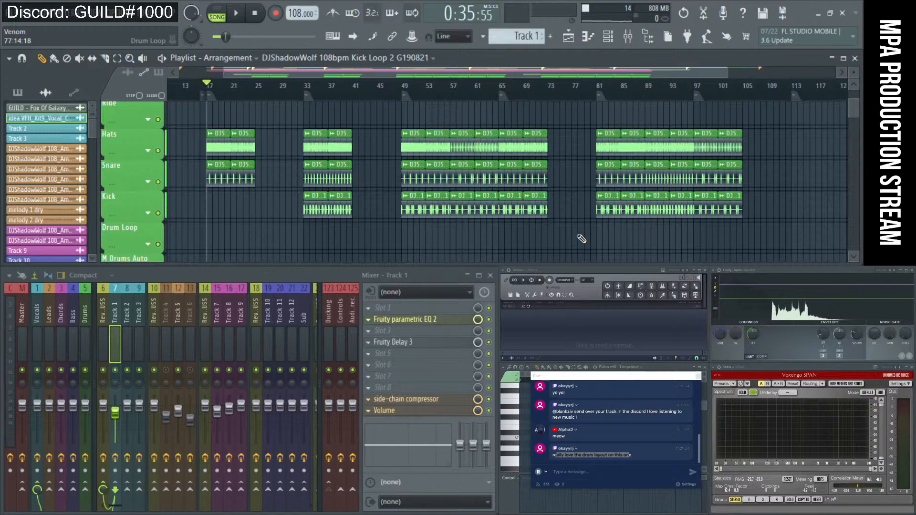
# - Play the arrangement from bars 17 and 49, and place the playhead at bar 109
pyautogui.click(648, 91)
pyautogui.press('space')
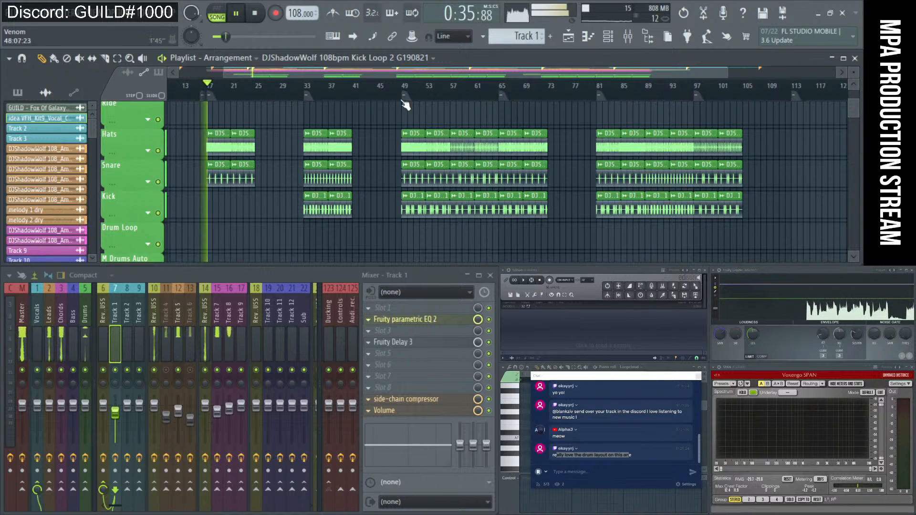
pyautogui.click(406, 92)
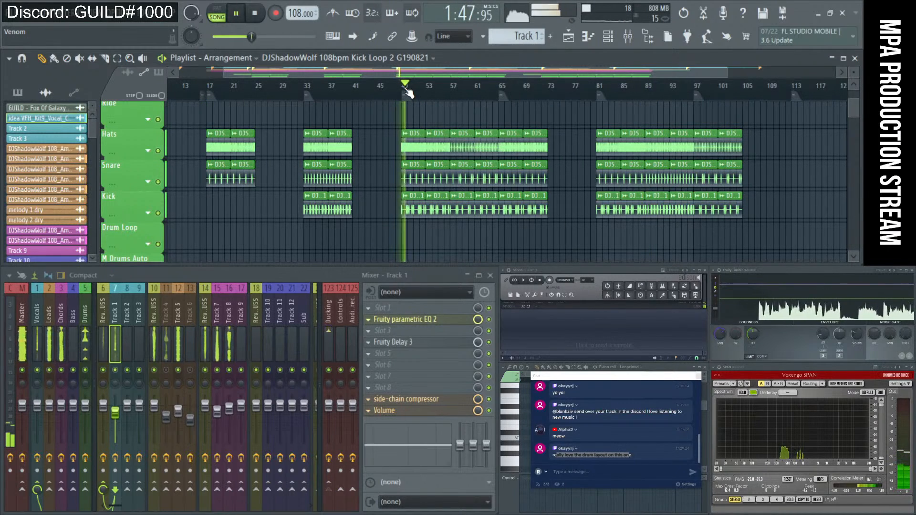
pyautogui.press('space')
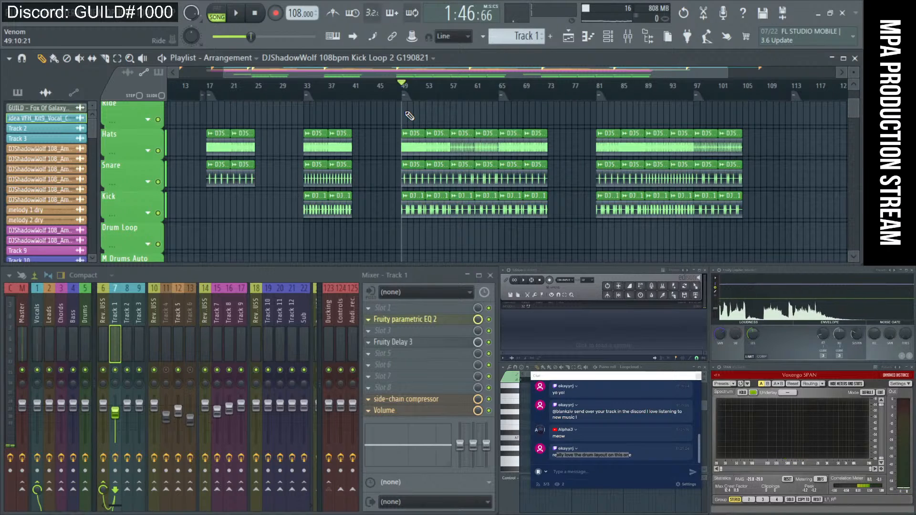
pyautogui.click(760, 91)
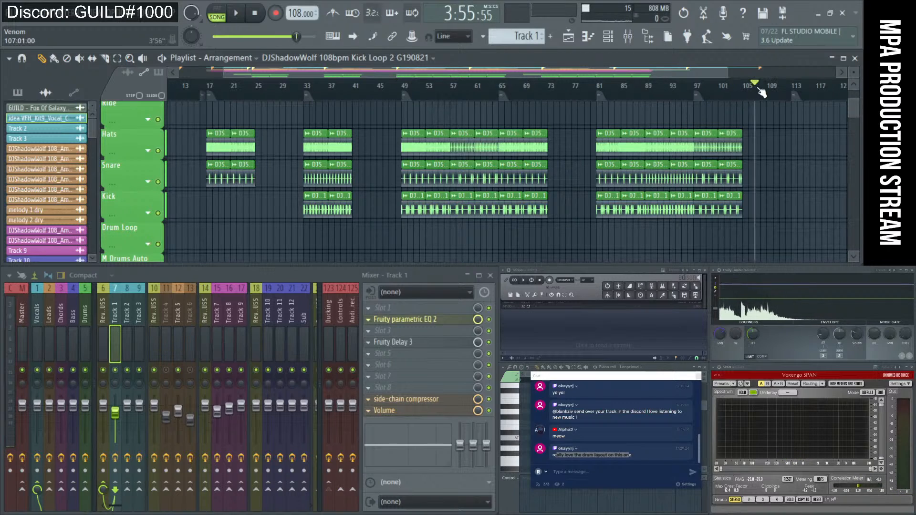
pyautogui.click(774, 91)
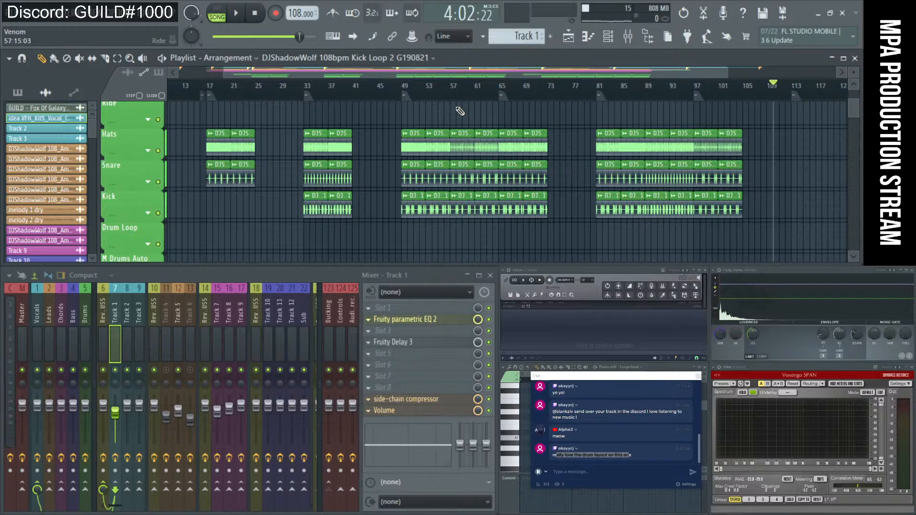
# - Review Track 1's vocal sections in the arrangement by moving the playhead from bar 8 through bar 45, ending at bar 33
pyautogui.scroll(10, 460, 111)
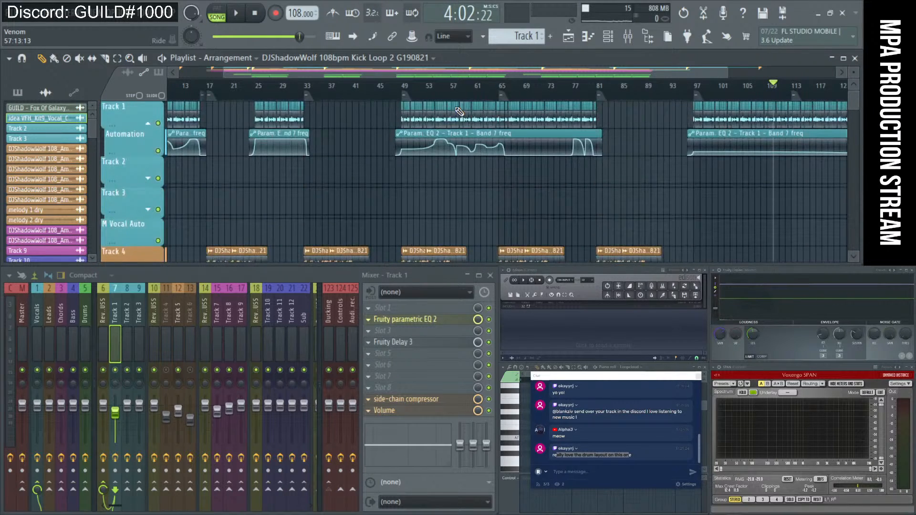
pyautogui.scroll(-2, 460, 112)
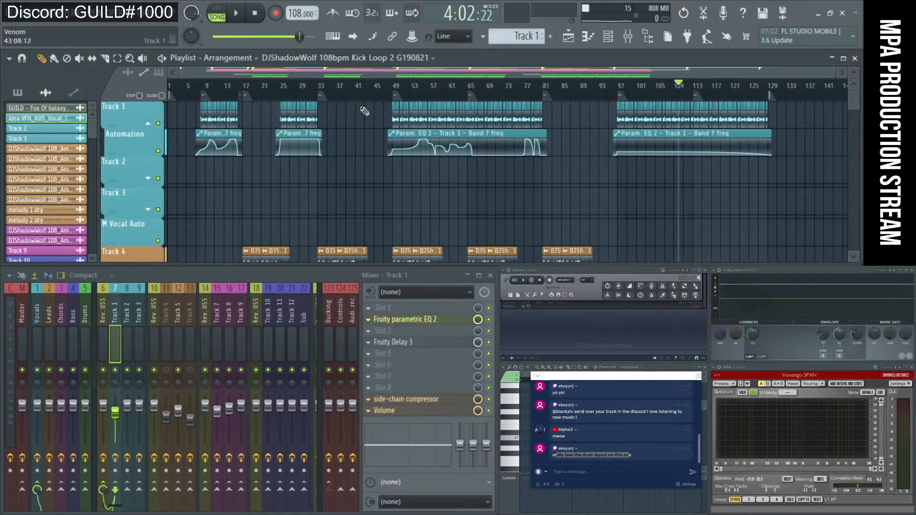
pyautogui.scroll(-4, 317, 137)
pyautogui.scroll(4, 317, 137)
pyautogui.click(201, 93)
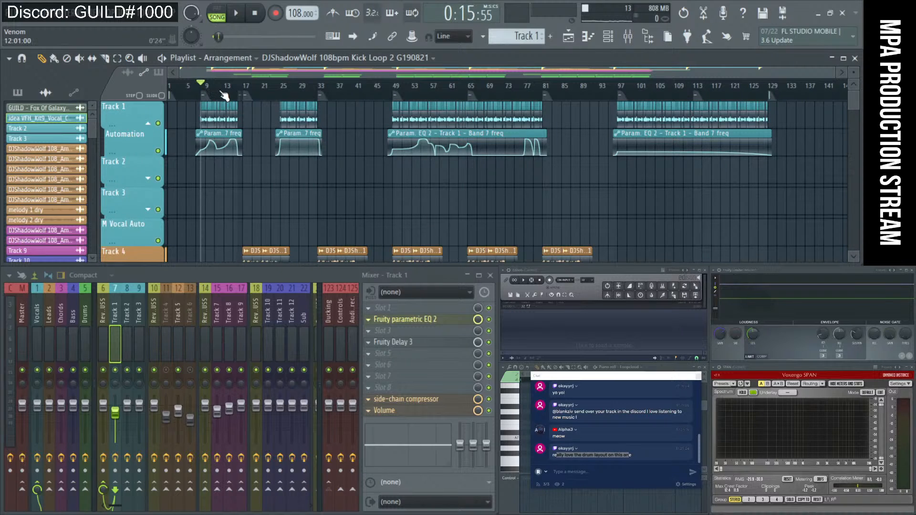
pyautogui.click(221, 94)
pyautogui.click(247, 93)
pyautogui.click(266, 93)
pyautogui.click(281, 93)
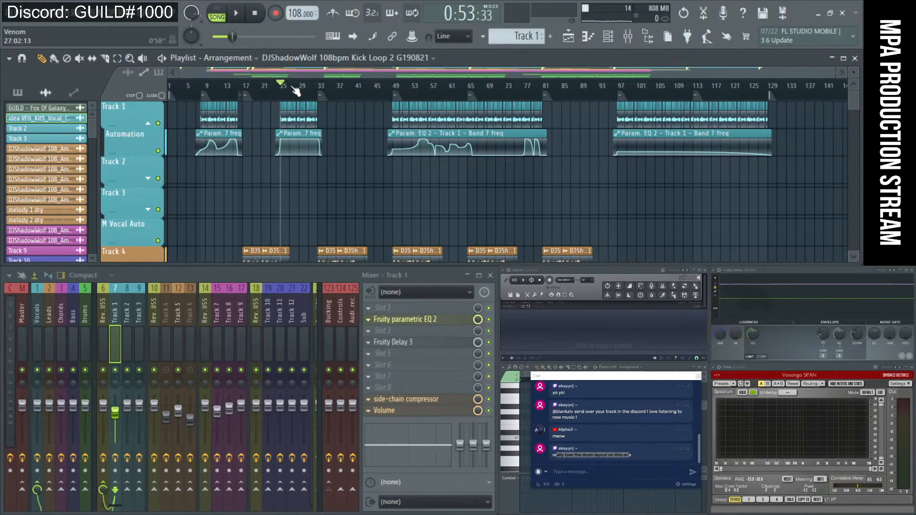
pyautogui.click(295, 92)
pyautogui.click(304, 90)
pyautogui.click(333, 92)
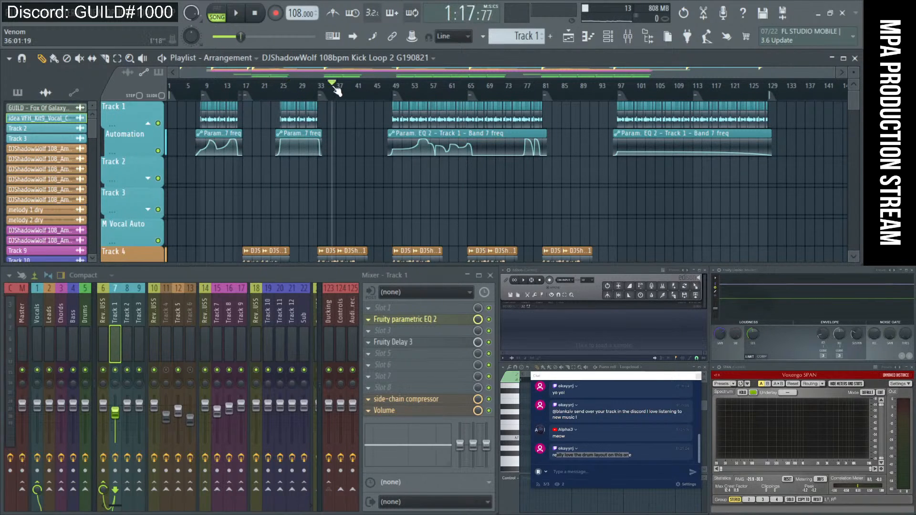
pyautogui.click(375, 91)
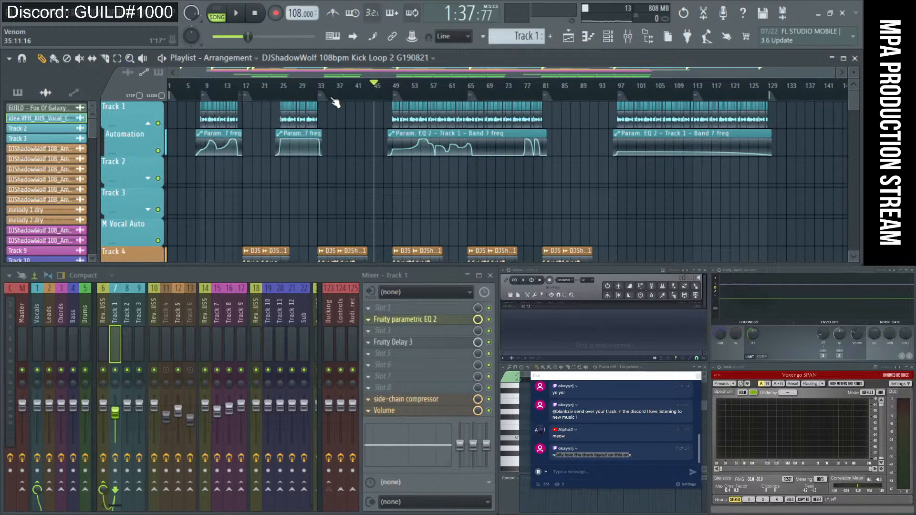
pyautogui.click(318, 94)
# - Examine the lead, chord and bass tracks in the playlist at a reduced track height
pyautogui.scroll(-2, 364, 125)
pyautogui.scroll(-12, 364, 125)
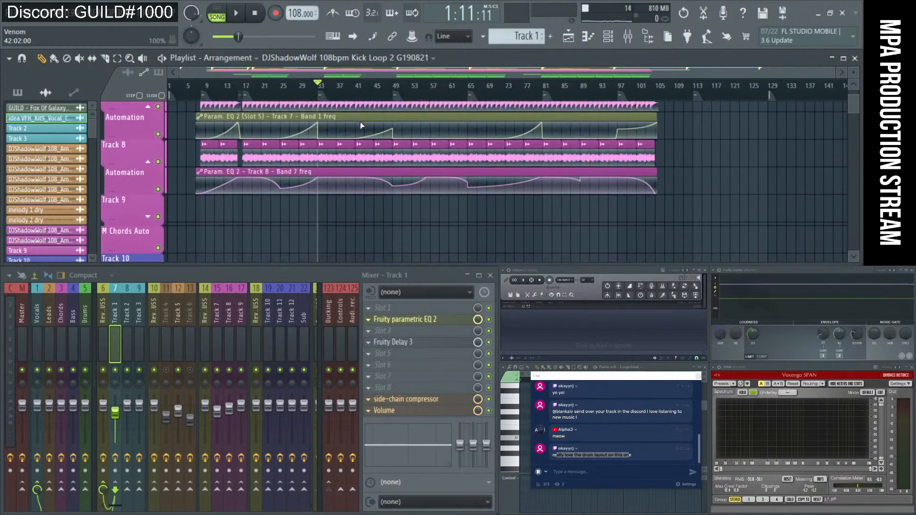
pyautogui.scroll(1, 361, 125)
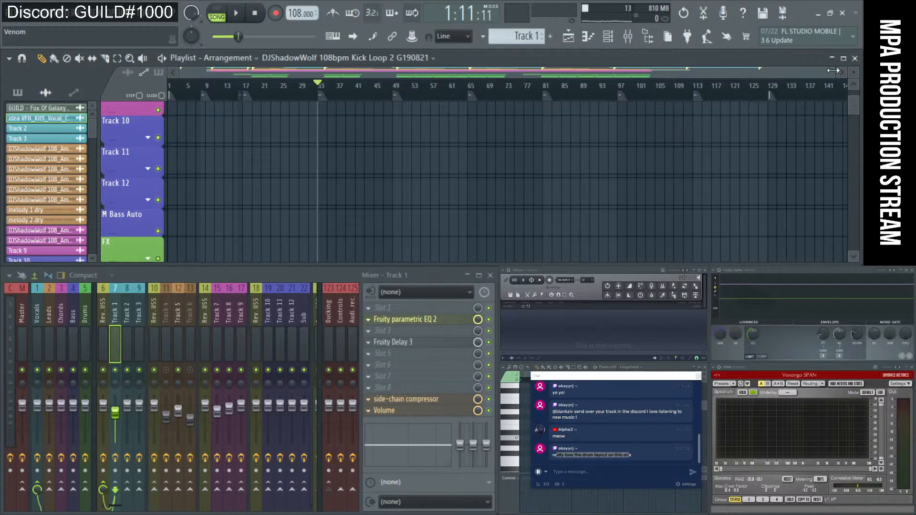
pyautogui.moveTo(836, 72); pyautogui.dragTo(853, 91)
pyautogui.scroll(5, 556, 184)
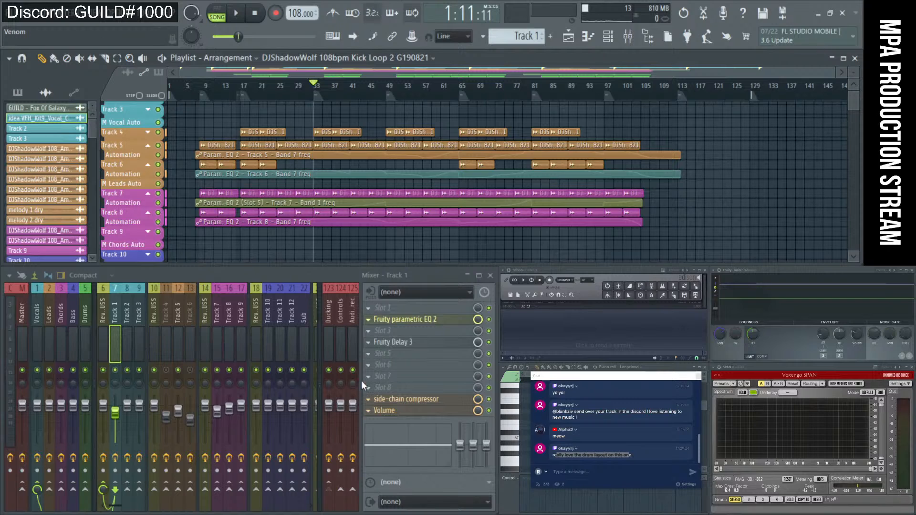
pyautogui.click(320, 365)
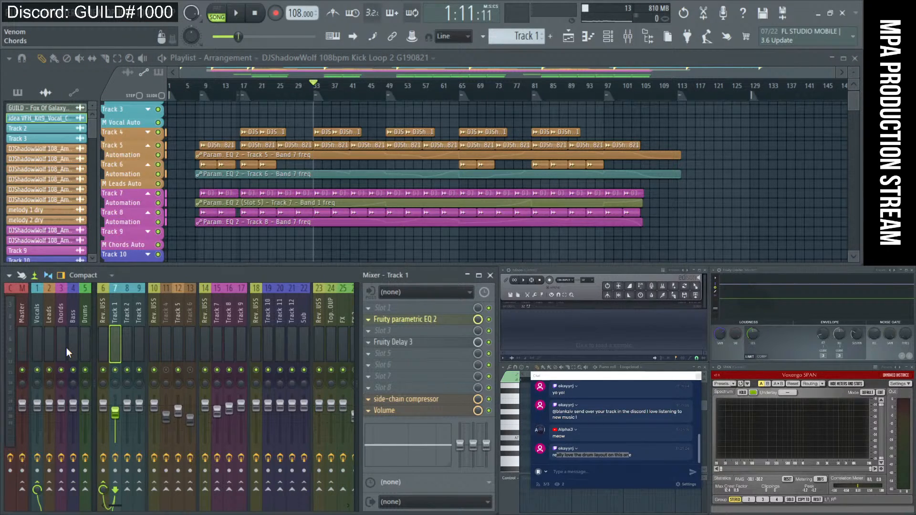
# - Switch to the MPA Collabs - Season 1 spreadsheet in Google Sheets, move the chat window off it, and review the collab entries and notes
pyautogui.hotkey('alt', 'Tab')
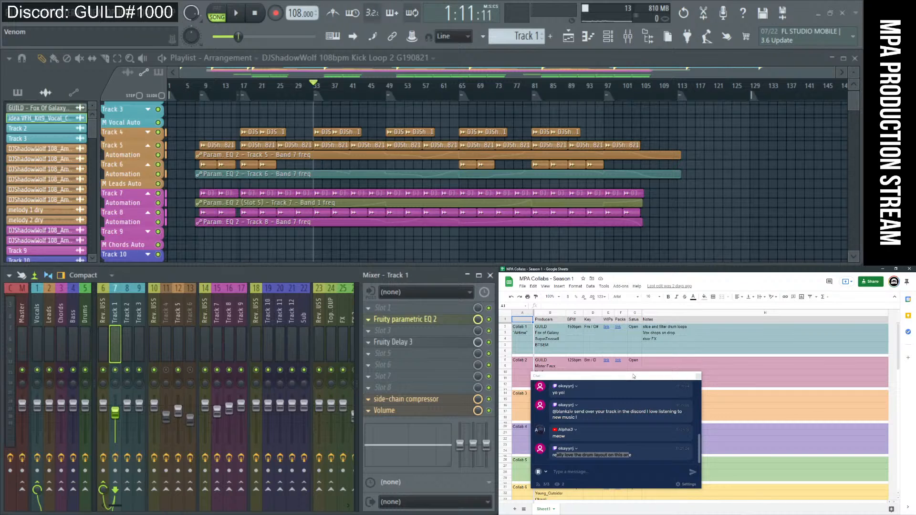
pyautogui.moveTo(634, 377); pyautogui.dragTo(434, 401)
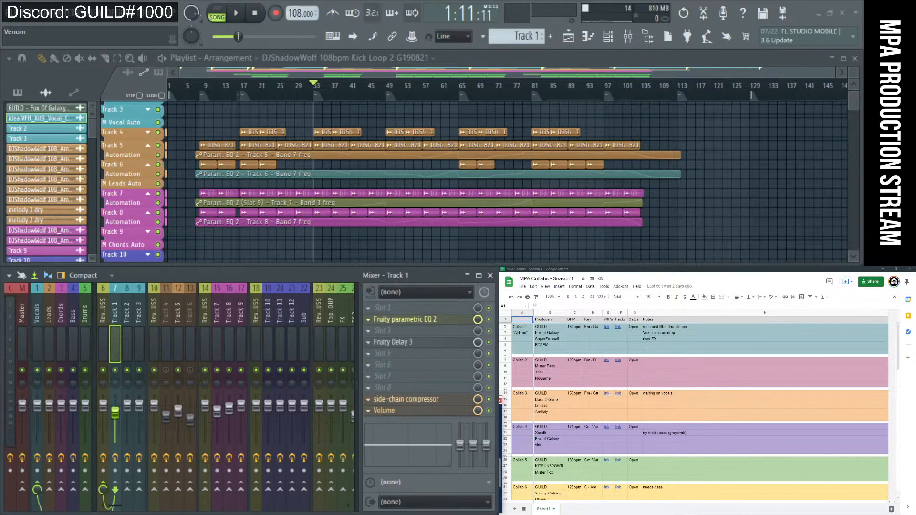
pyautogui.scroll(-2, 764, 363)
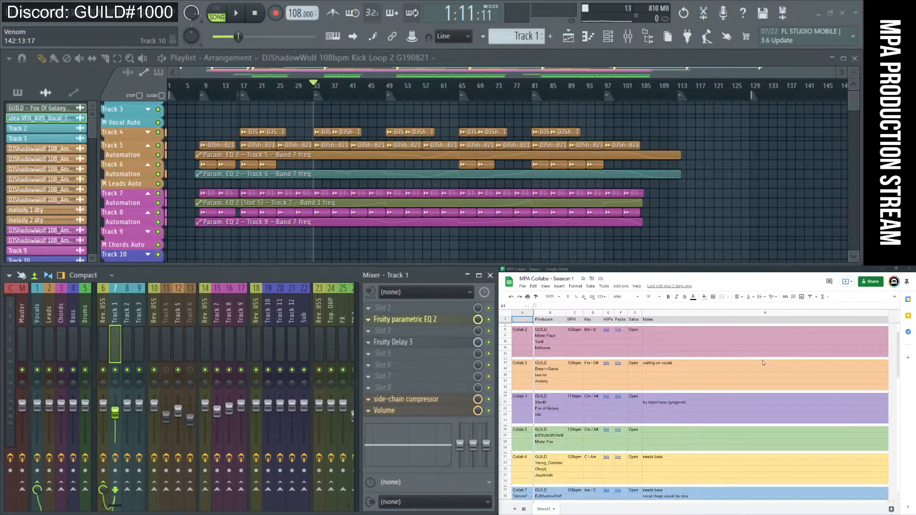
pyautogui.scroll(-6, 764, 362)
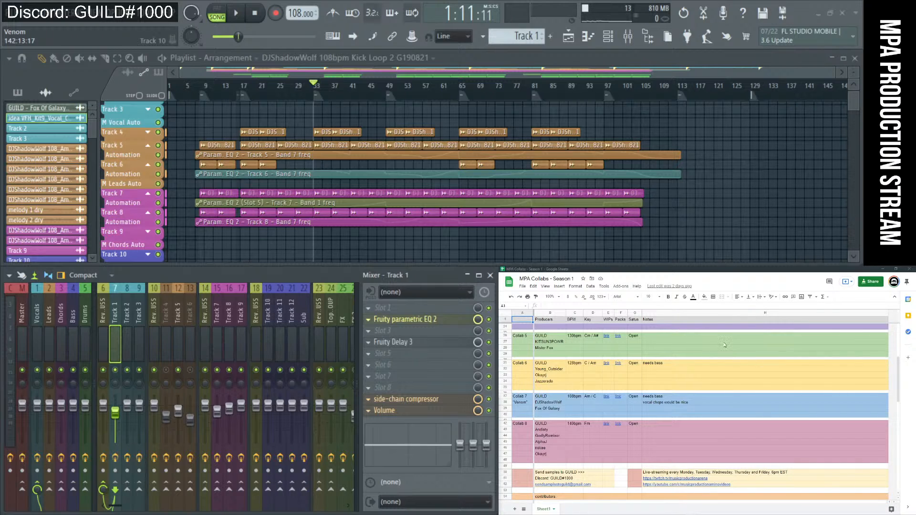
pyautogui.scroll(8, 723, 361)
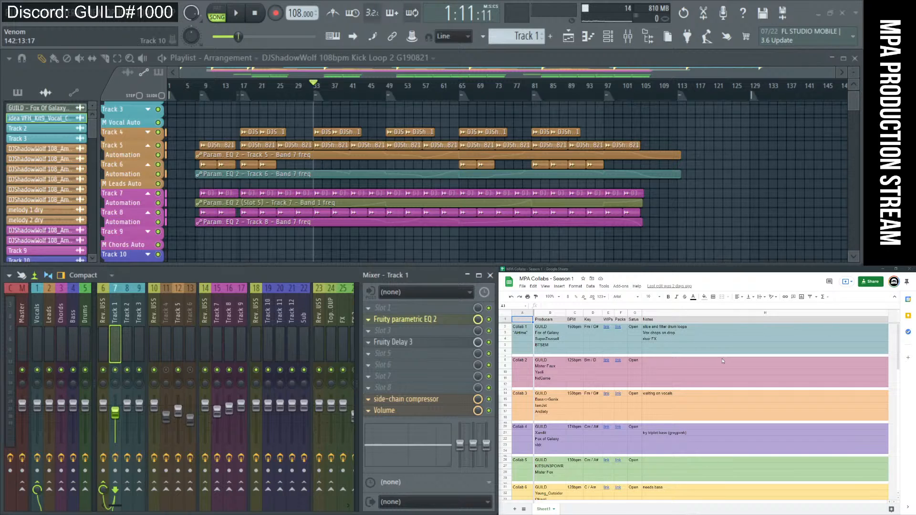
pyautogui.scroll(-2, 718, 371)
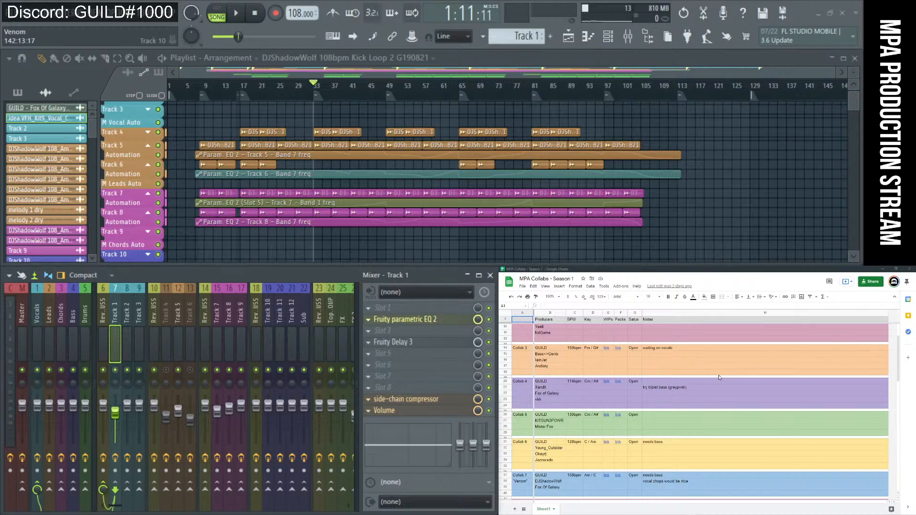
# - Look through the MPA Collabs - Season 1 sheet, covering the collab entries, notes, sample submission details and contributor list
pyautogui.scroll(-2, 720, 377)
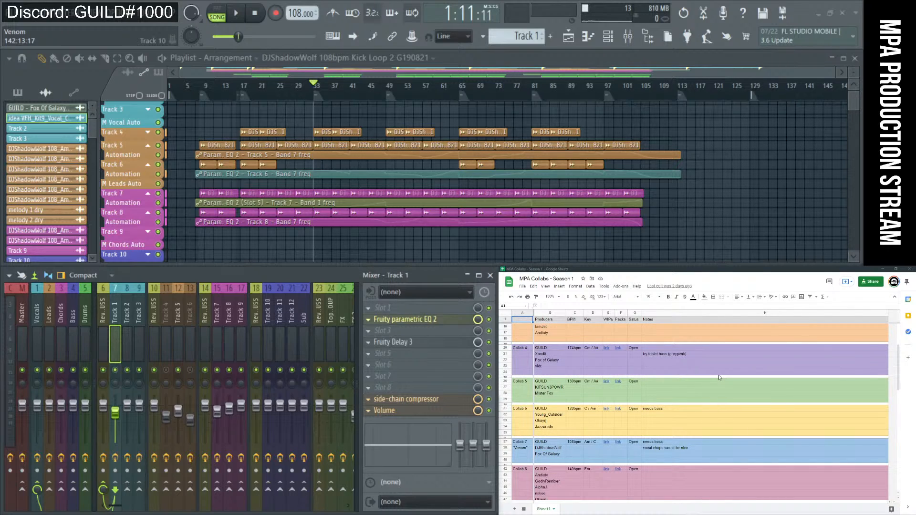
pyautogui.scroll(4, 720, 377)
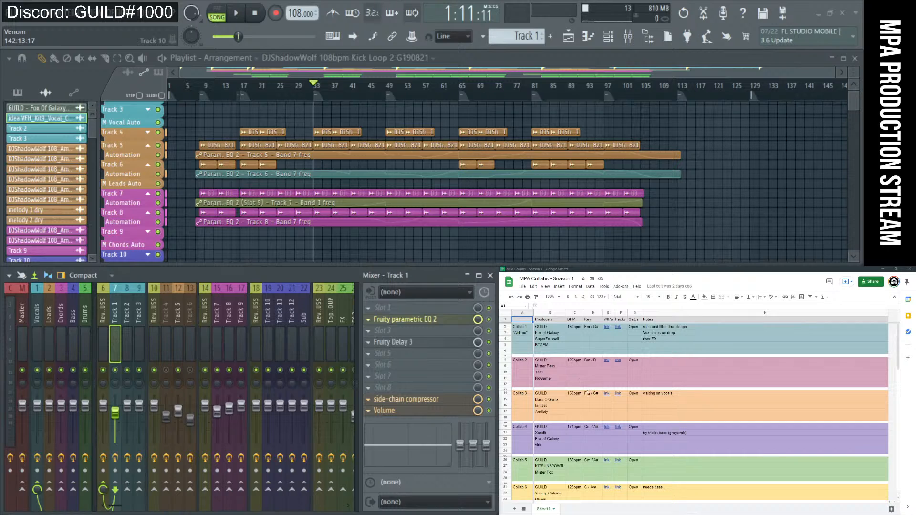
pyautogui.scroll(-2, 587, 392)
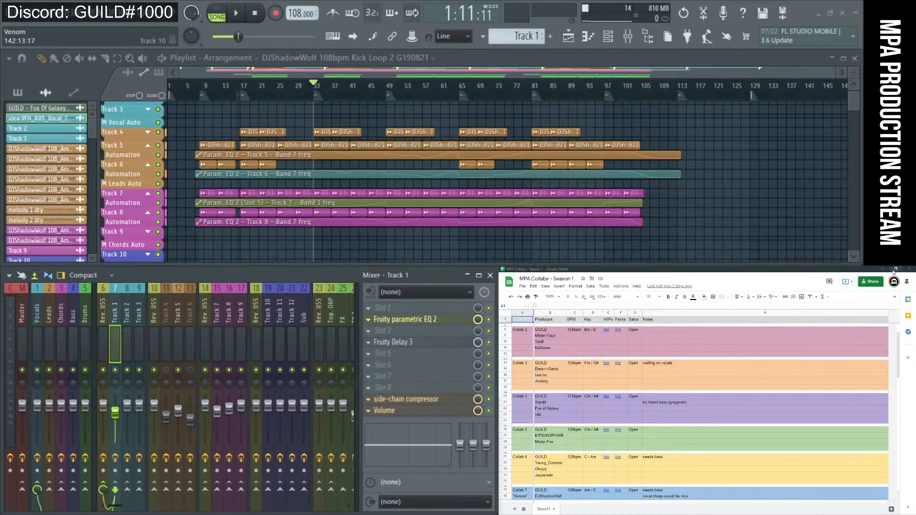
pyautogui.scroll(-4, 665, 365)
pyautogui.scroll(-3, 665, 365)
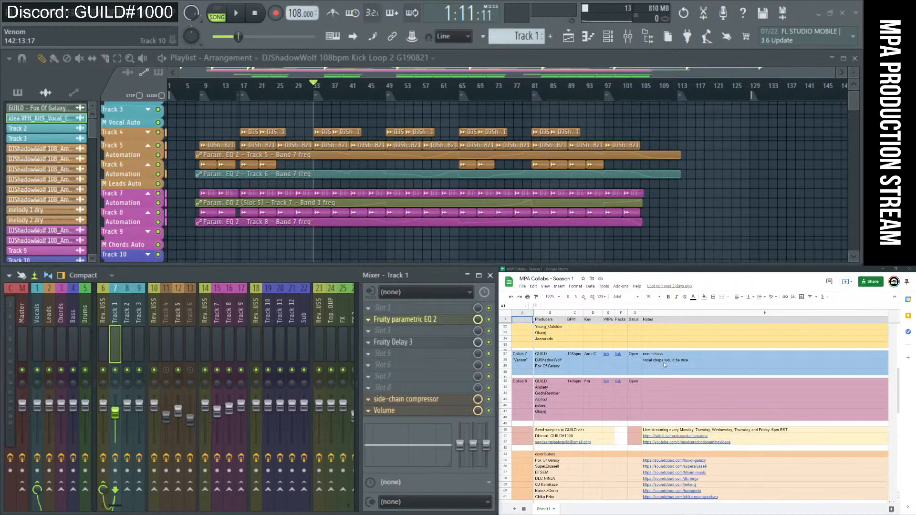
pyautogui.scroll(-2, 632, 385)
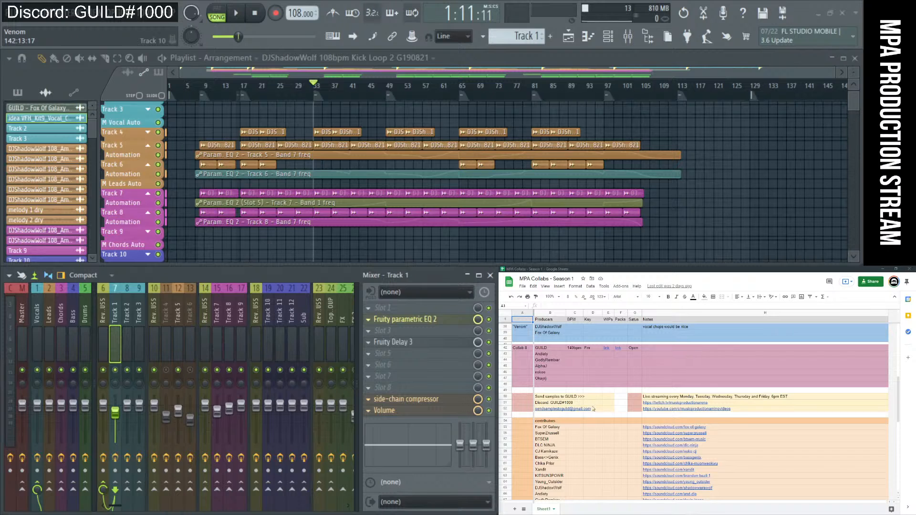
pyautogui.scroll(5, 582, 402)
pyautogui.scroll(3, 615, 415)
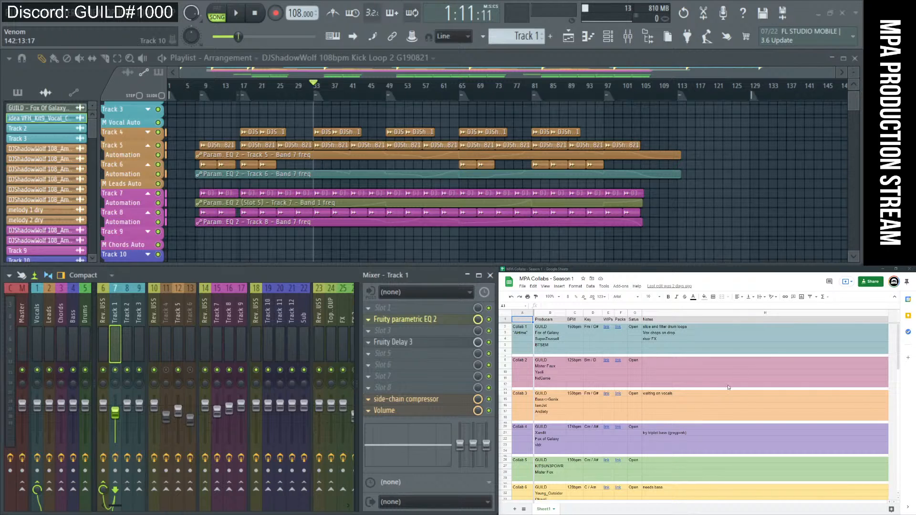
pyautogui.scroll(-2, 728, 388)
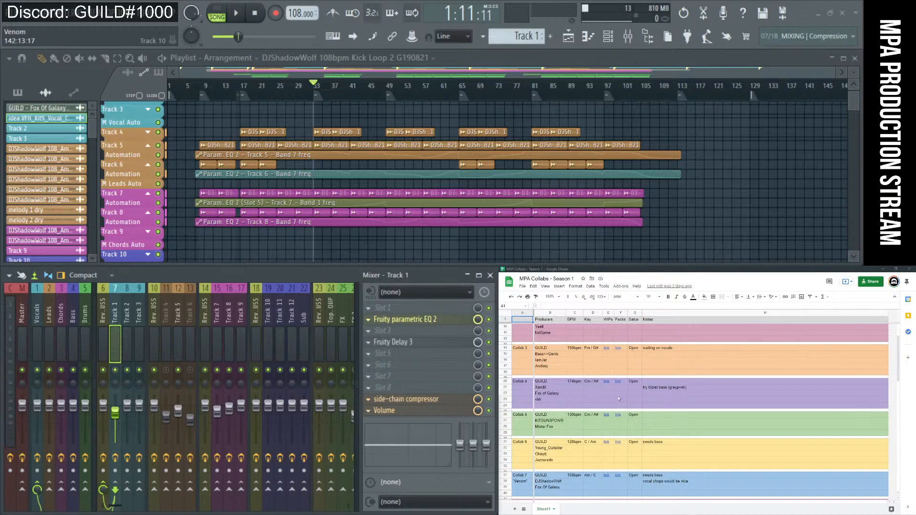
pyautogui.scroll(2, 619, 483)
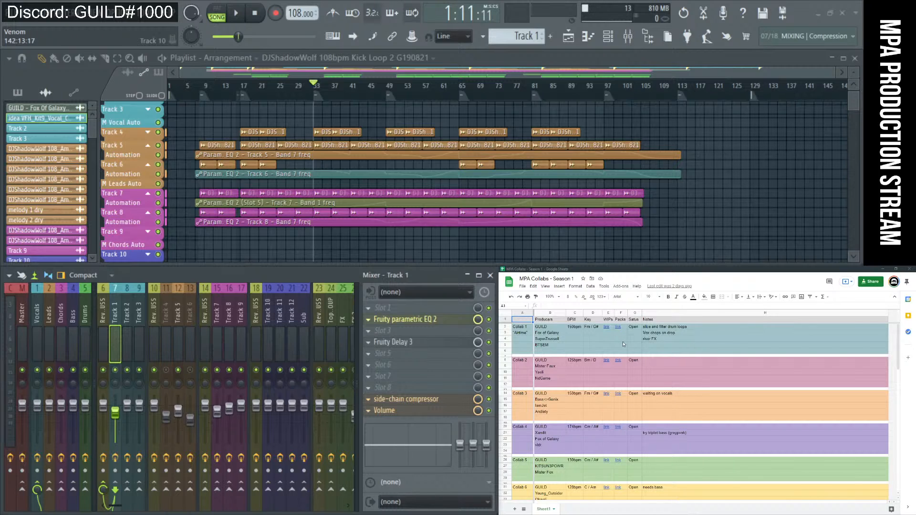
# - Preview the Packs folder links of several collabs, including Collab 1, 2 and 6, and minimize the spreadsheet to return to FL Studio
pyautogui.moveTo(622, 334)
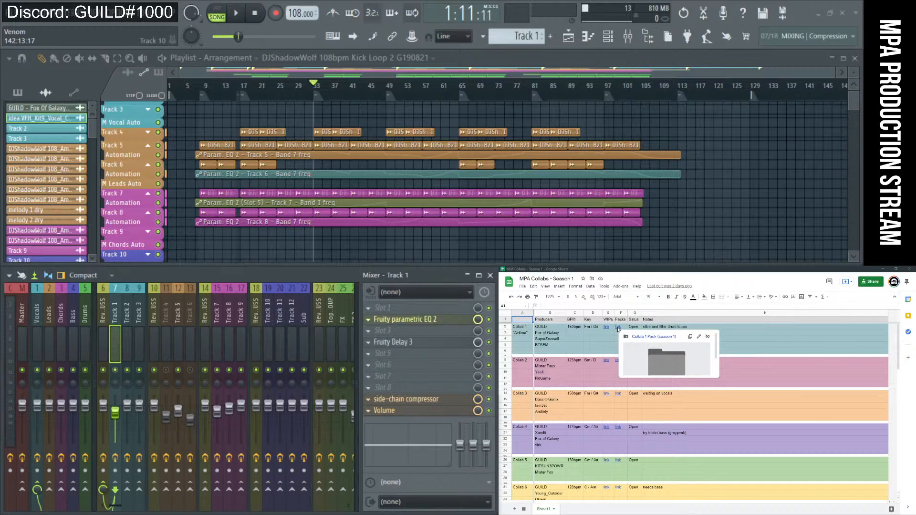
pyautogui.moveTo(618, 363)
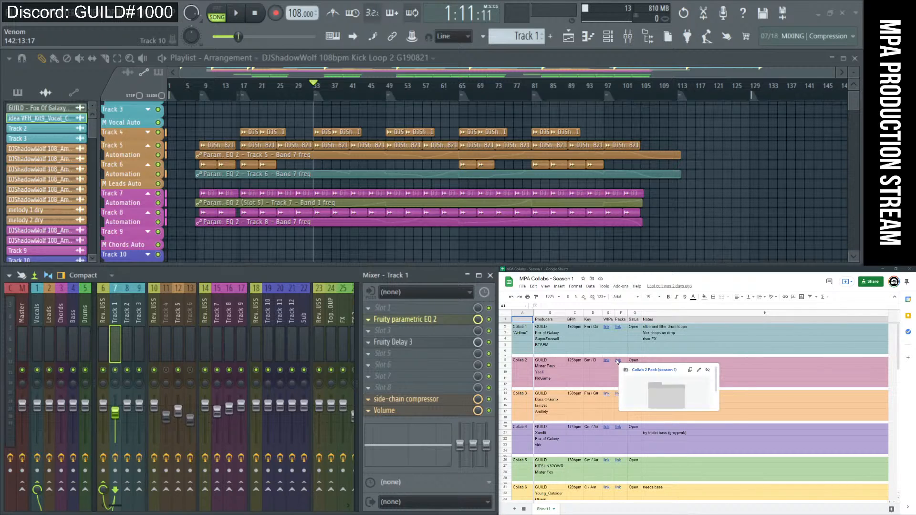
pyautogui.scroll(-1, 617, 431)
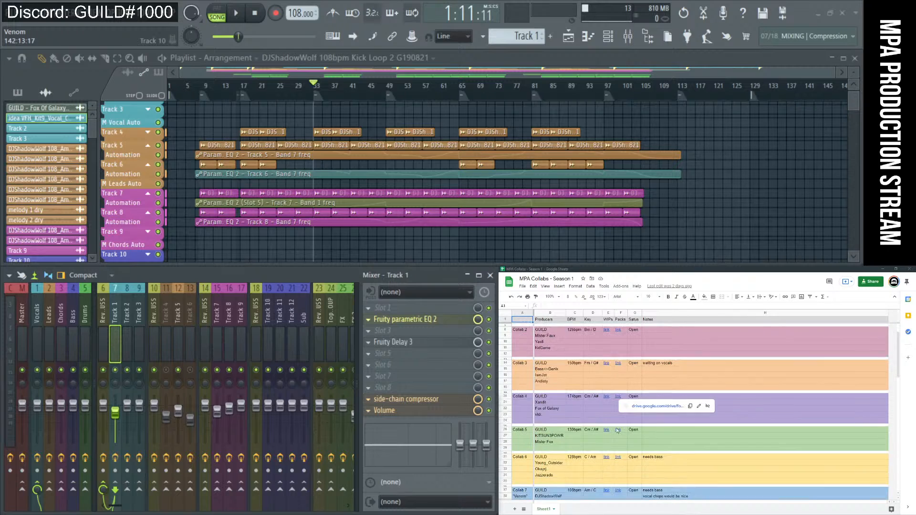
pyautogui.moveTo(618, 461)
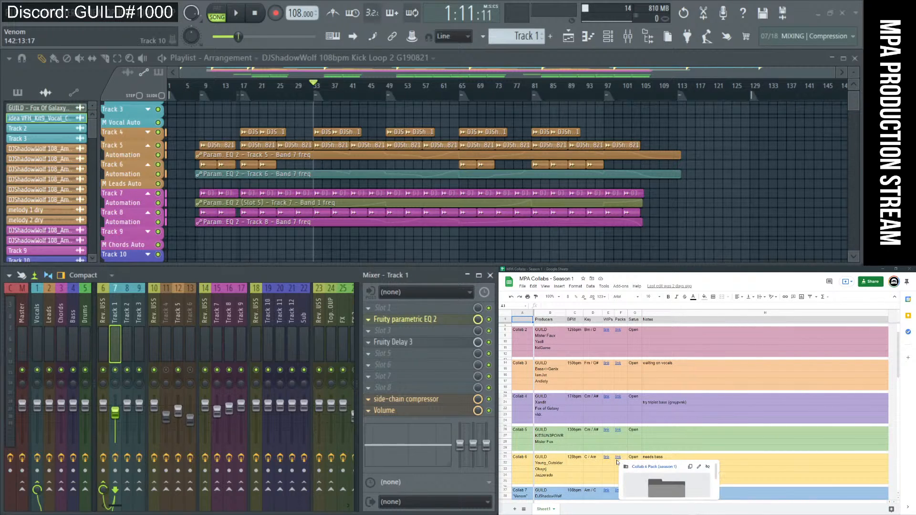
pyautogui.scroll(1, 622, 425)
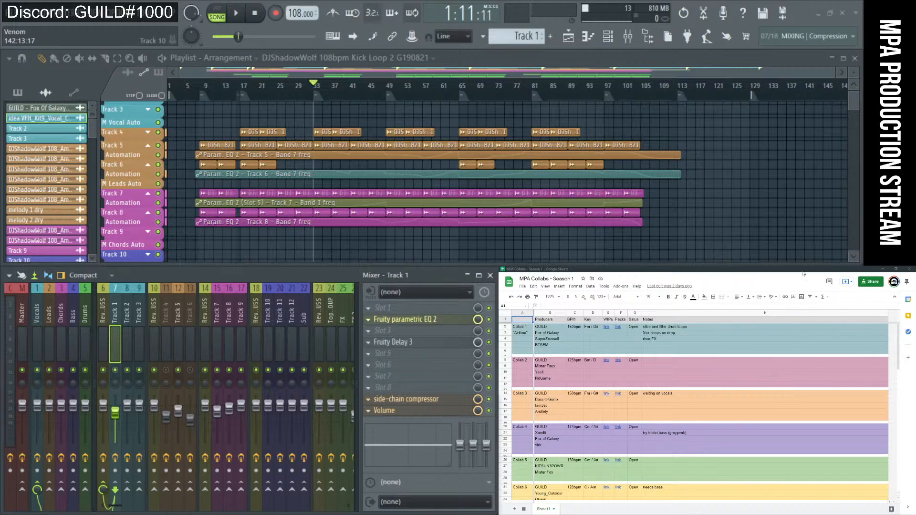
pyautogui.click(883, 269)
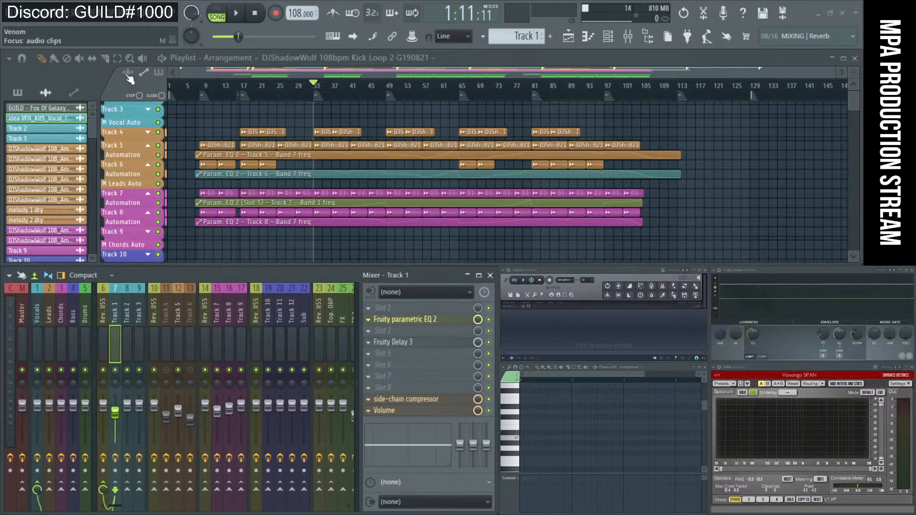
# - Place the playback position at bar 17 and examine the Track 5 and Track 6 clips with their EQ automation
pyautogui.click(242, 96)
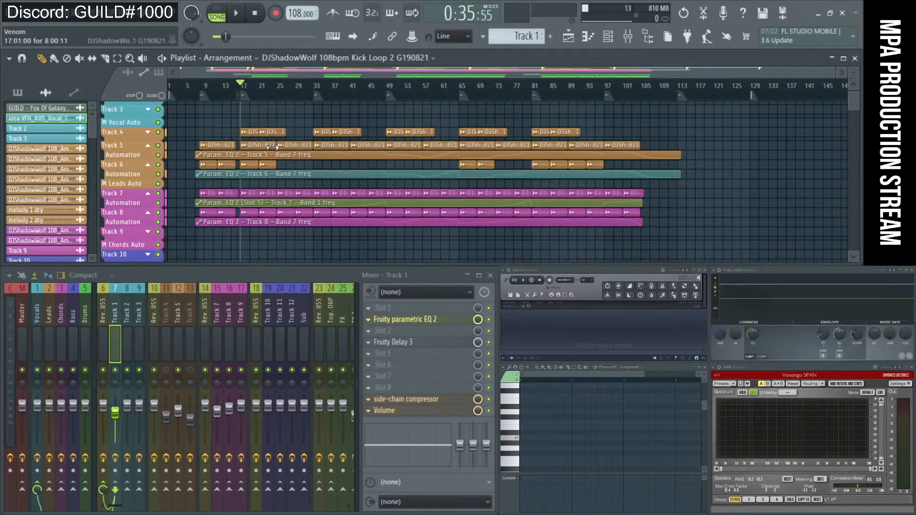
pyautogui.scroll(4, 201, 153)
pyautogui.scroll(2, 202, 152)
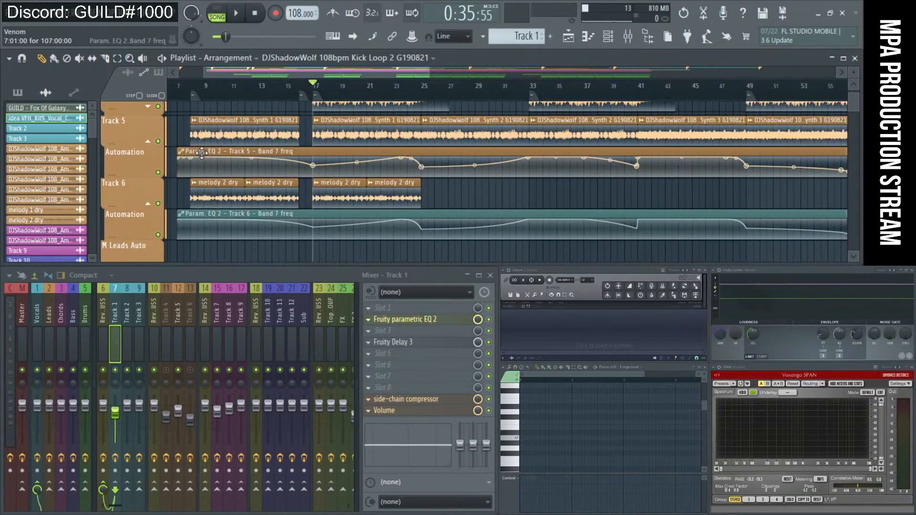
pyautogui.scroll(-2, 201, 153)
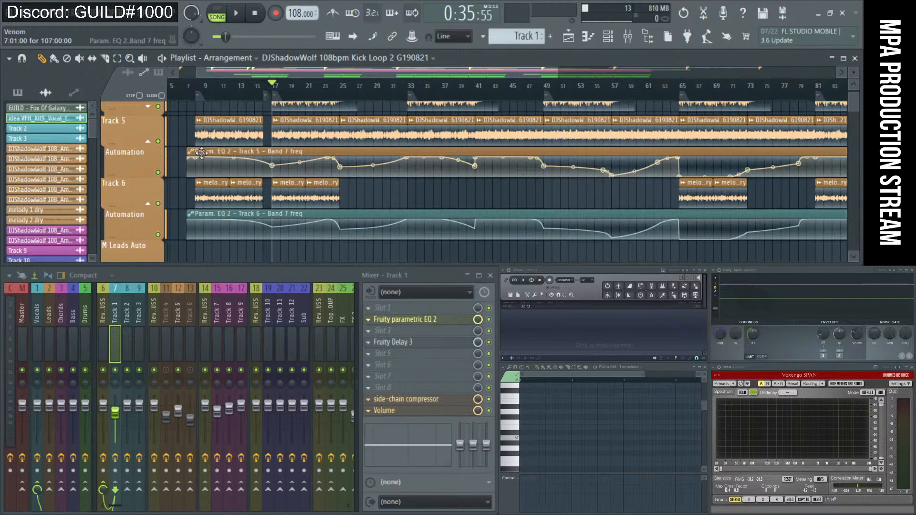
pyautogui.scroll(-2, 201, 152)
pyautogui.scroll(-2, 466, 139)
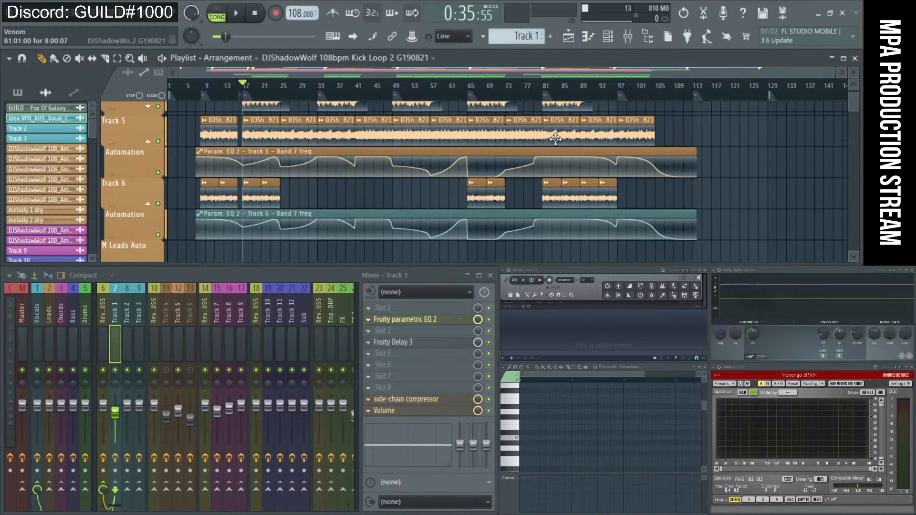
pyautogui.scroll(2, 214, 136)
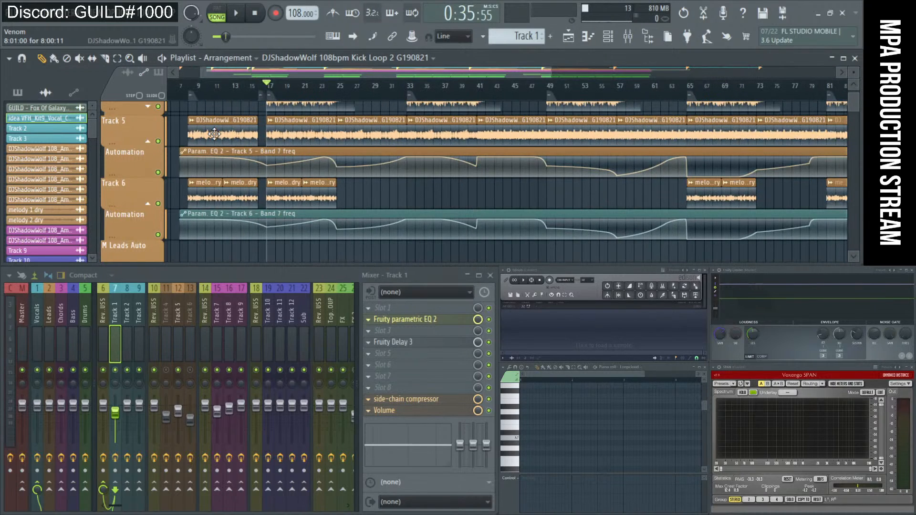
pyautogui.scroll(-1, 232, 117)
pyautogui.scroll(-1, 296, 120)
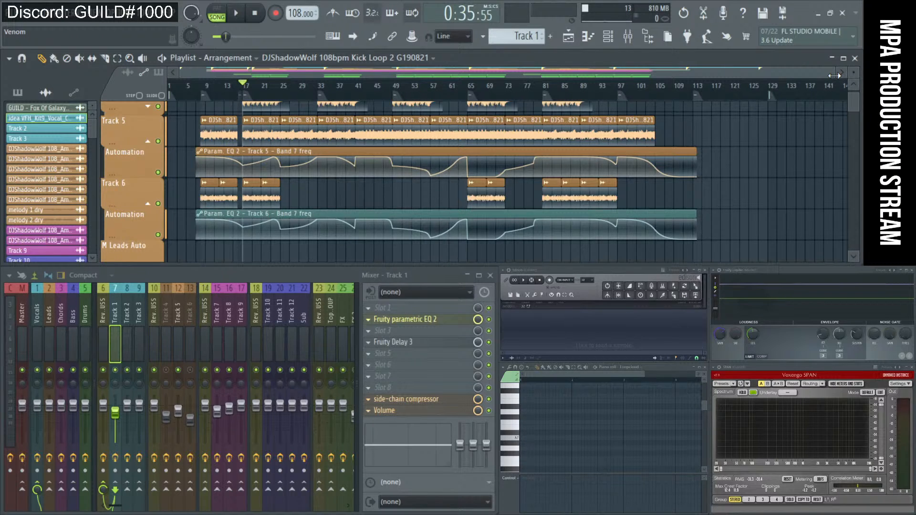
# - Survey the playlist from the Track 1 vocal clips and automation down to the Track 7 and Track 8 chord automation
pyautogui.moveTo(834, 75); pyautogui.dragTo(708, 75)
pyautogui.scroll(5, 381, 127)
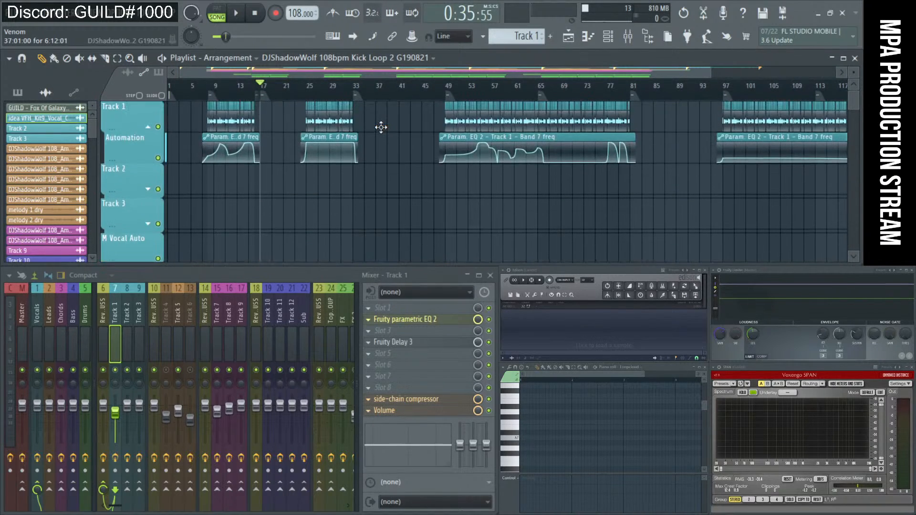
pyautogui.scroll(-3, 381, 127)
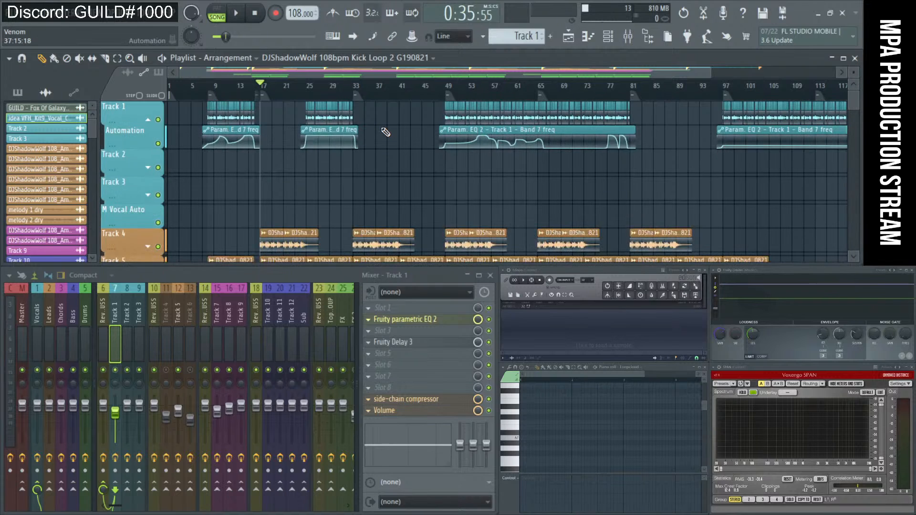
pyautogui.scroll(-1, 384, 131)
pyautogui.scroll(-5, 377, 139)
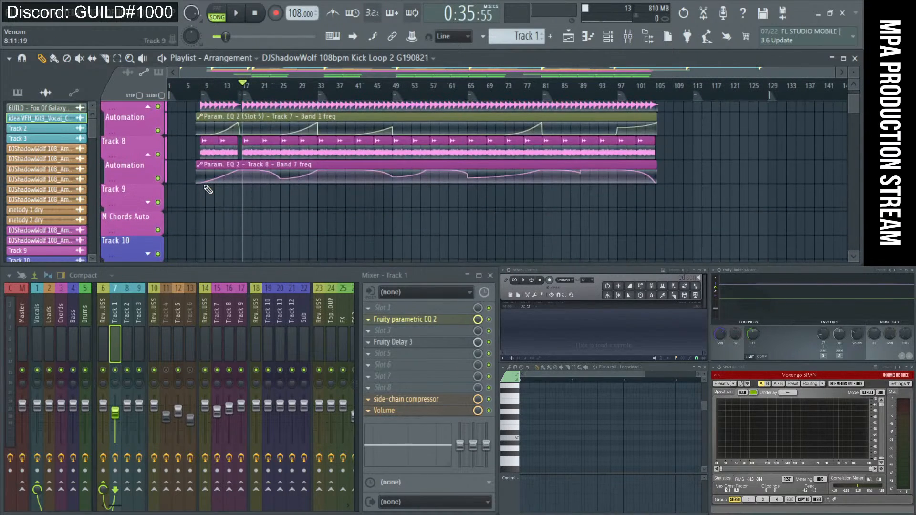
pyautogui.scroll(3, 262, 116)
pyautogui.scroll(5, 298, 163)
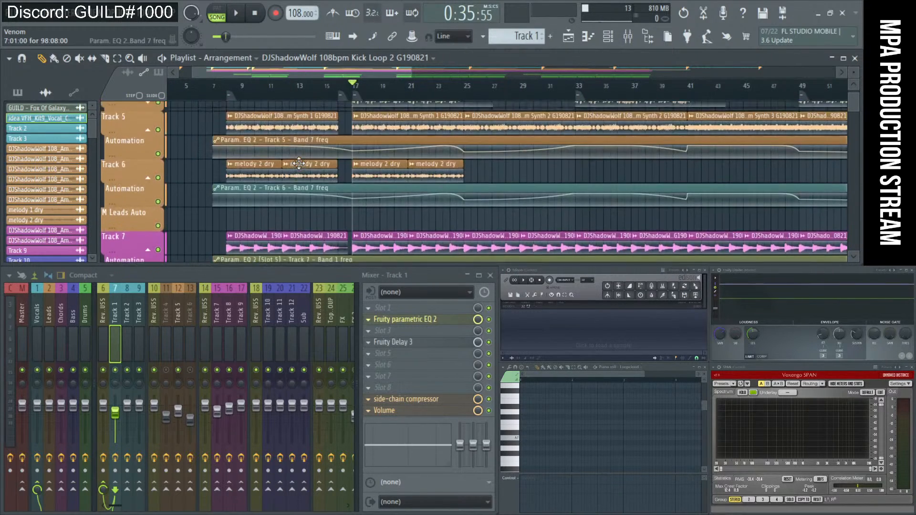
# - Audition the song briefly from bar 8 and look over the clip layout of the vocal, lead and chord tracks
pyautogui.click(227, 93)
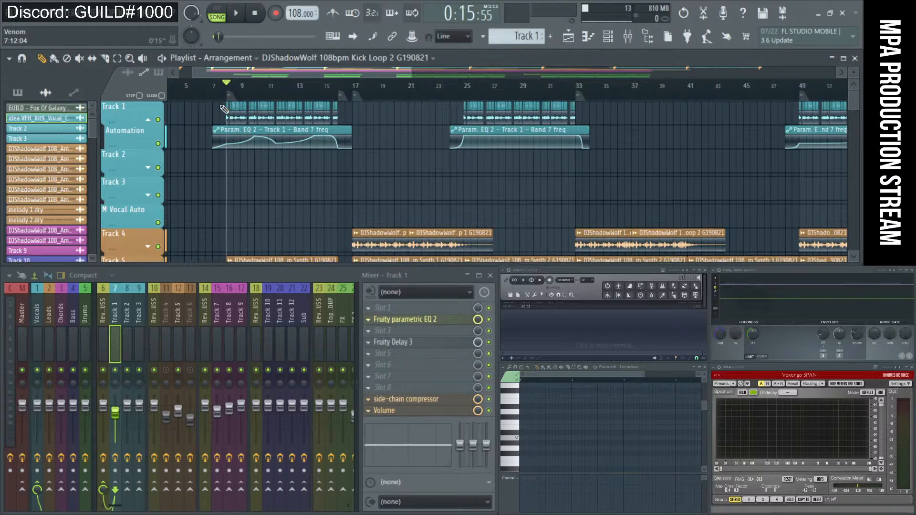
pyautogui.scroll(-2, 315, 165)
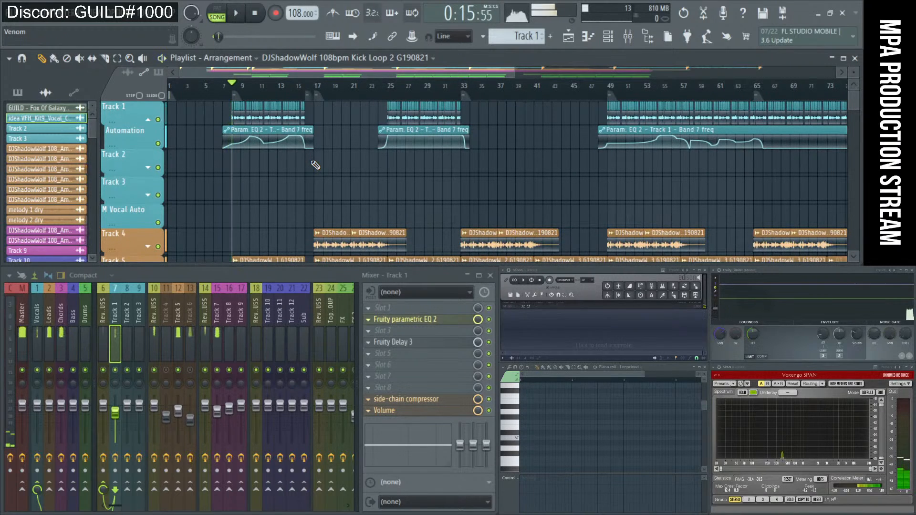
pyautogui.scroll(-3, 265, 114)
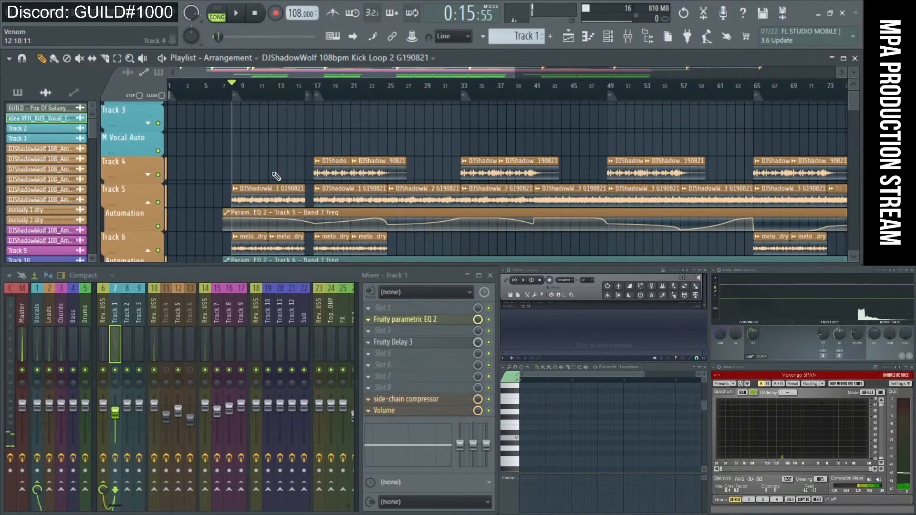
pyautogui.scroll(-1, 363, 166)
pyautogui.scroll(-2, 362, 167)
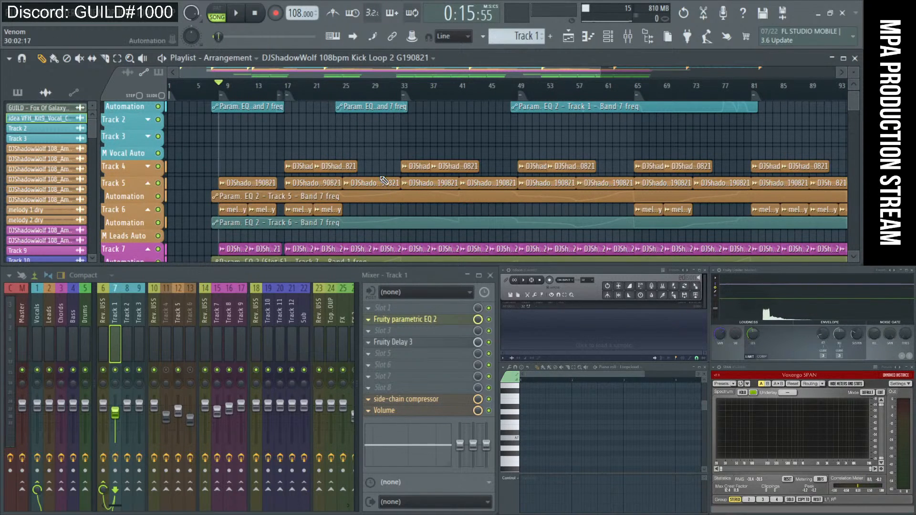
pyautogui.scroll(-1, 377, 167)
pyautogui.scroll(-1, 372, 164)
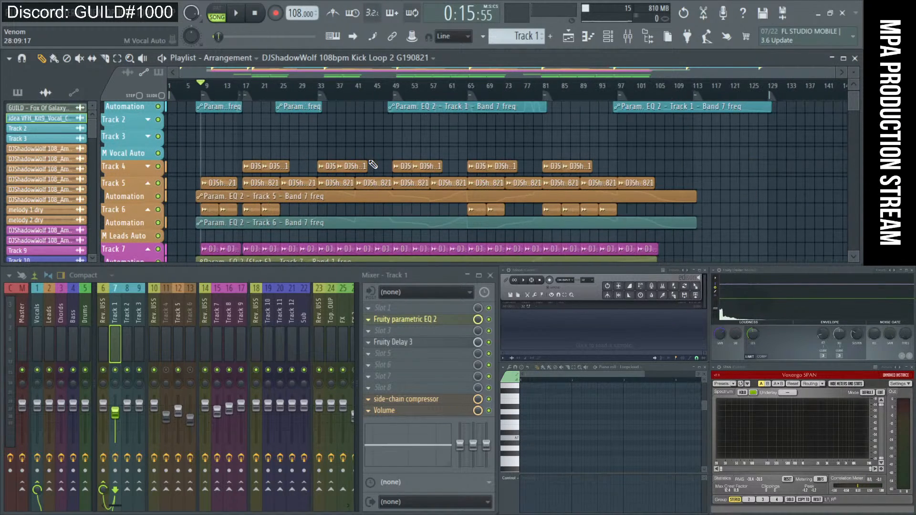
pyautogui.scroll(1, 406, 131)
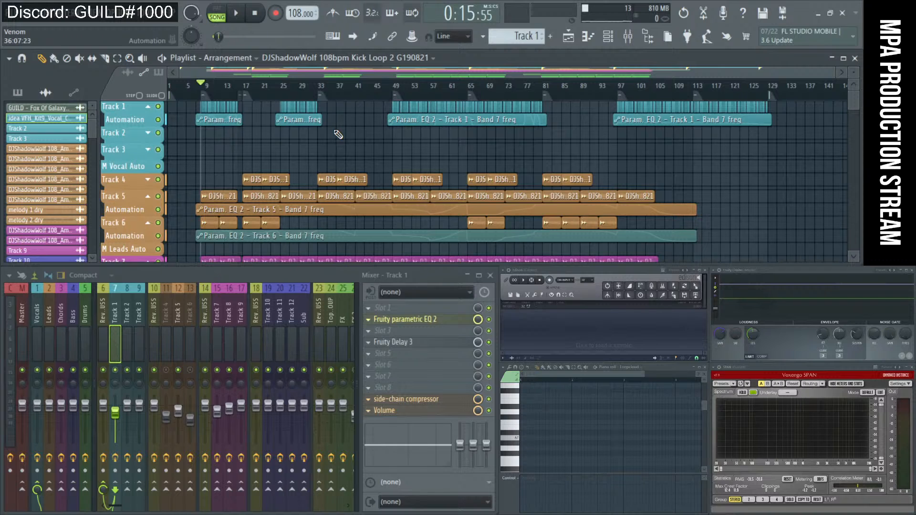
pyautogui.scroll(-4, 338, 135)
pyautogui.scroll(4, 226, 106)
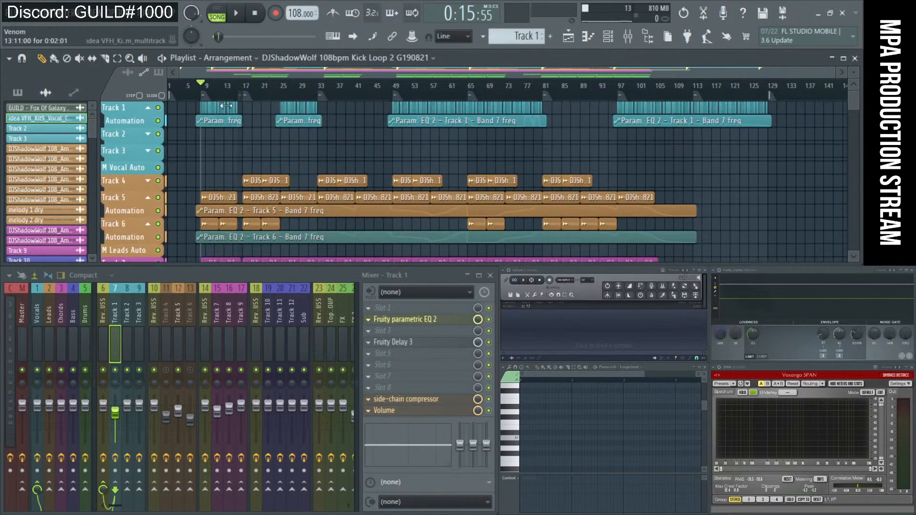
pyautogui.scroll(3, 226, 105)
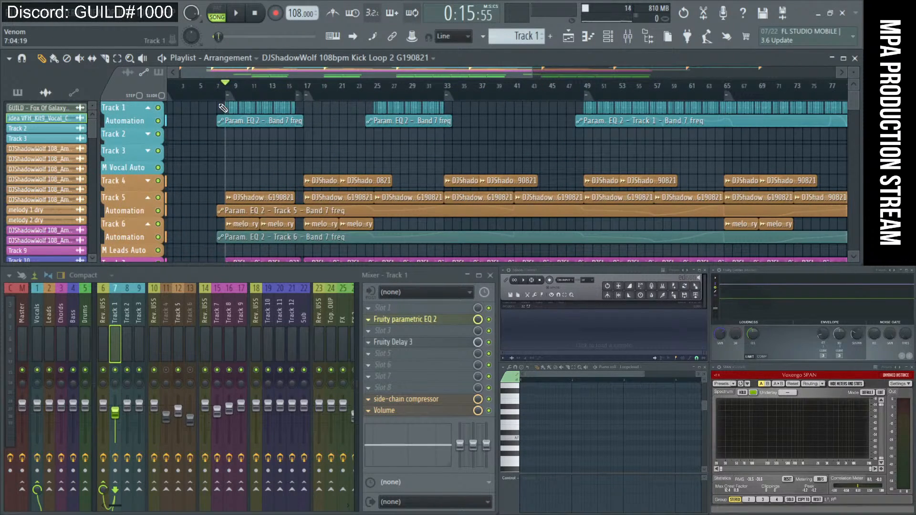
# - Play the first section again from bar 8 for a moment and stop playback
pyautogui.press('space')
pyautogui.scroll(-1, 298, 95)
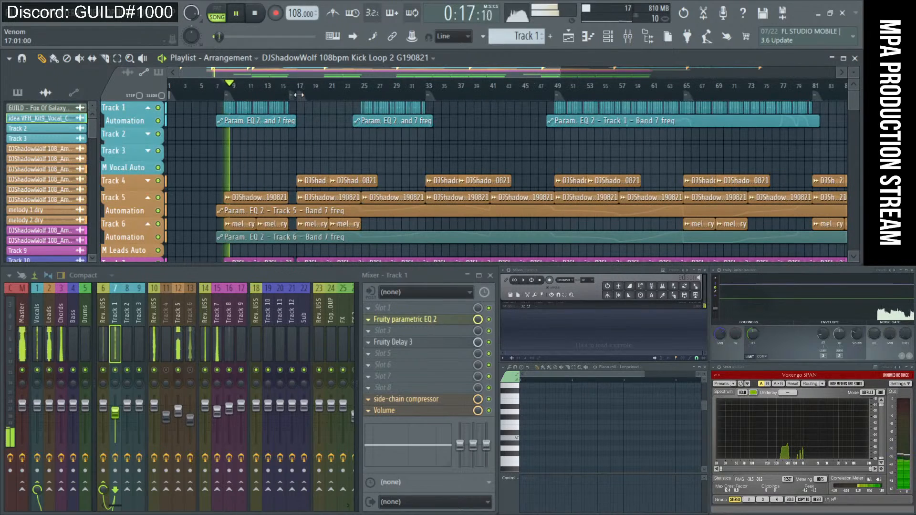
pyautogui.press('space')
pyautogui.scroll(-3, 298, 95)
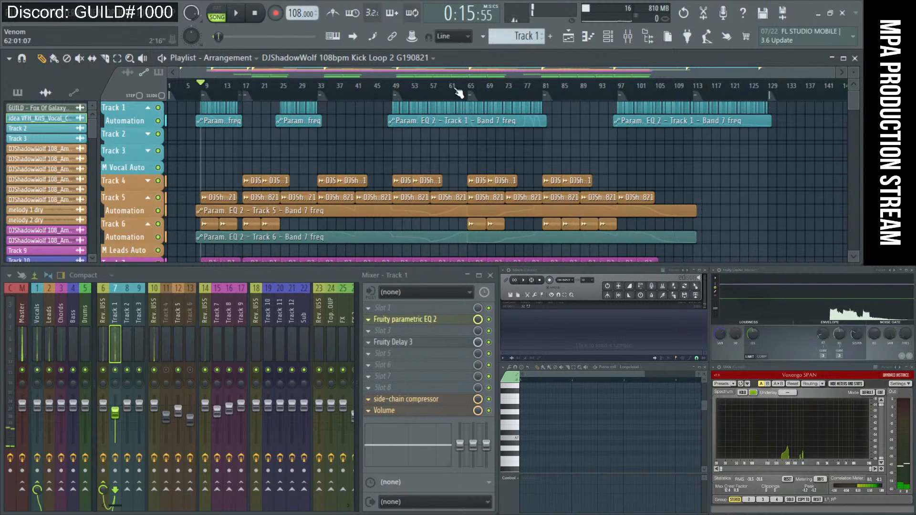
# - Move the song's playback position to about bar 73 and view the lead and chord tracks there
pyautogui.moveTo(458, 92)
pyautogui.mouseDown()
pyautogui.moveTo(532, 92)
pyautogui.moveTo(510, 90)
pyautogui.mouseUp()
pyautogui.scroll(-1, 617, 116)
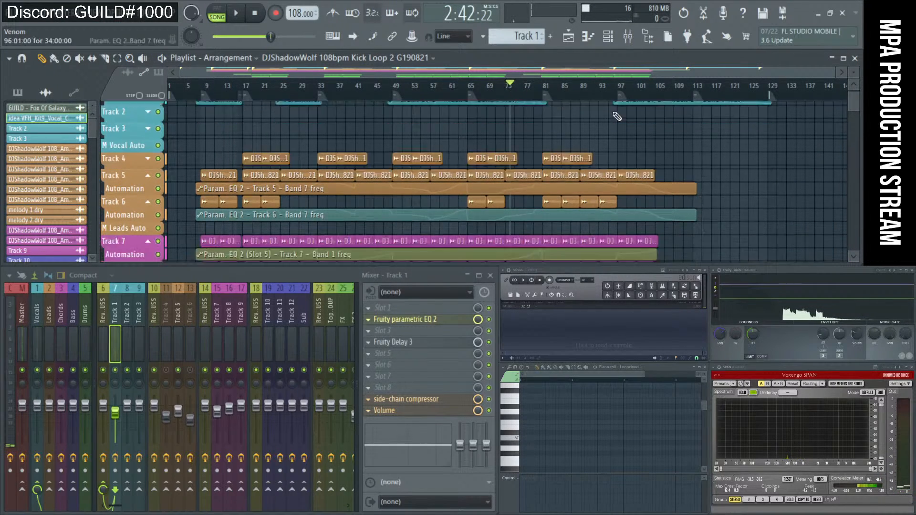
# - Delete the Track 6 EQ automation points near bar 97 and trim the automation clip to end at bar 81
pyautogui.scroll(6, 589, 153)
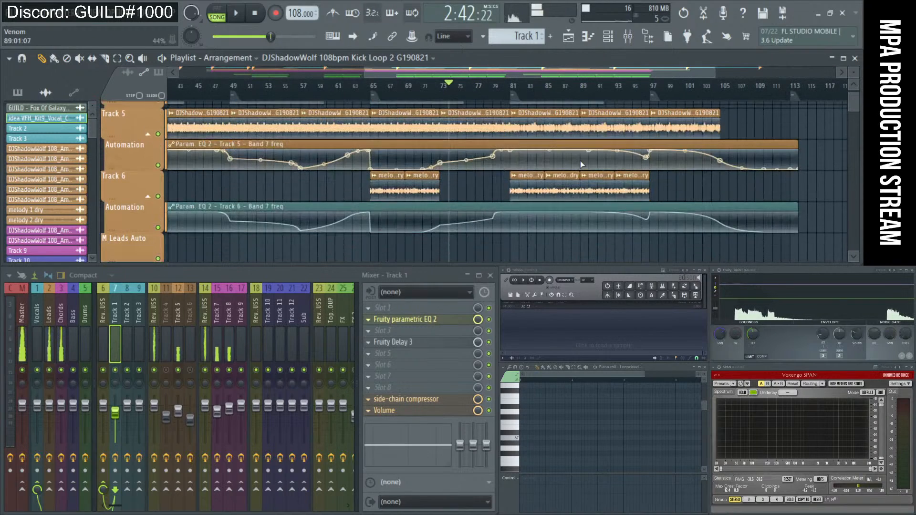
pyautogui.scroll(-3, 625, 181)
pyautogui.moveTo(667, 189); pyautogui.dragTo(557, 189)
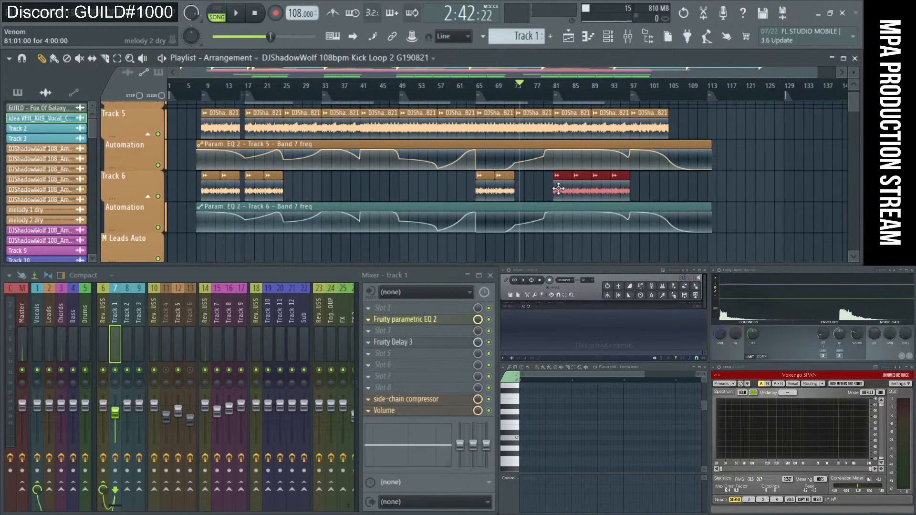
pyautogui.moveTo(590, 219)
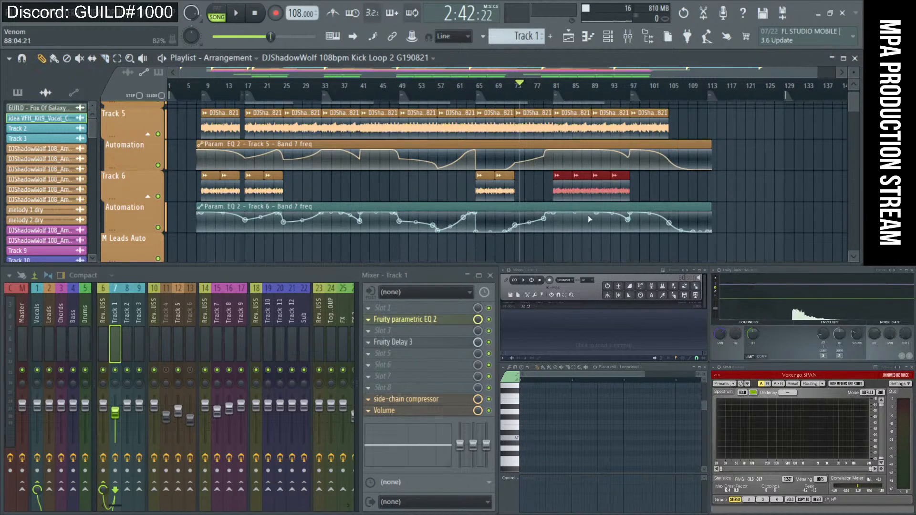
pyautogui.rightClick(628, 220)
pyautogui.click(642, 238)
pyautogui.rightClick(630, 213)
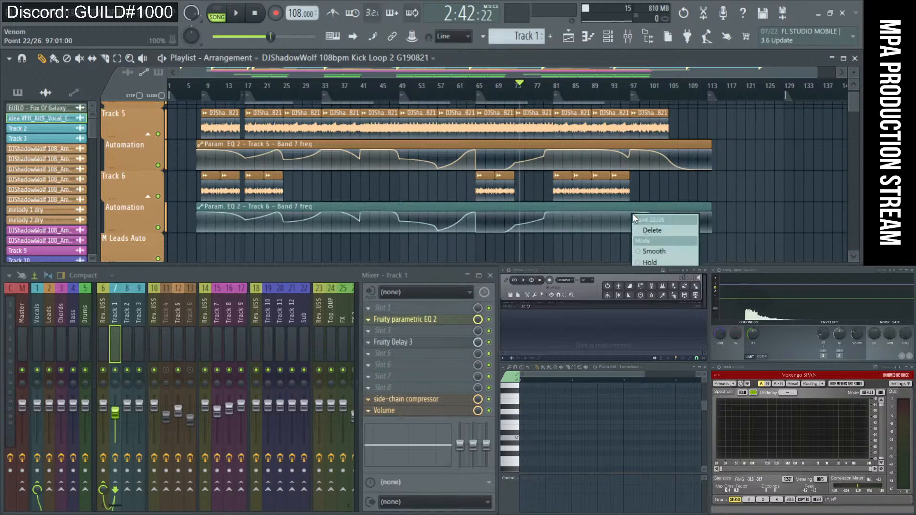
pyautogui.click(646, 231)
pyautogui.moveTo(711, 220); pyautogui.dragTo(558, 223)
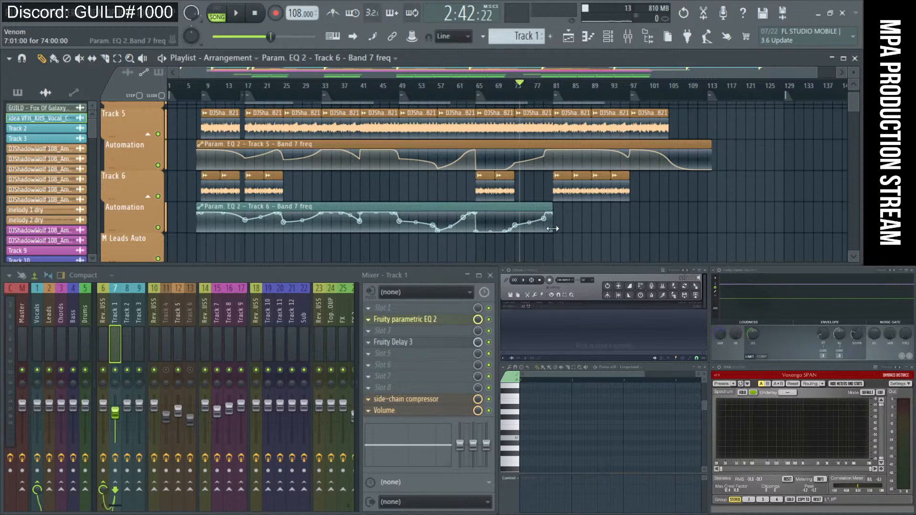
# - Move the song's playback position to bar 79 and view the lead and vocal tracks there
pyautogui.click(545, 89)
pyautogui.scroll(5, 527, 143)
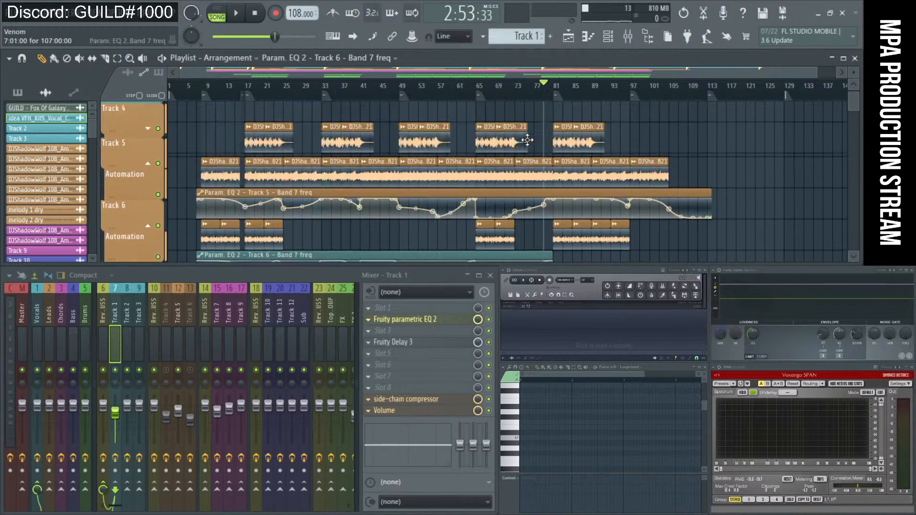
pyautogui.scroll(-1, 308, 148)
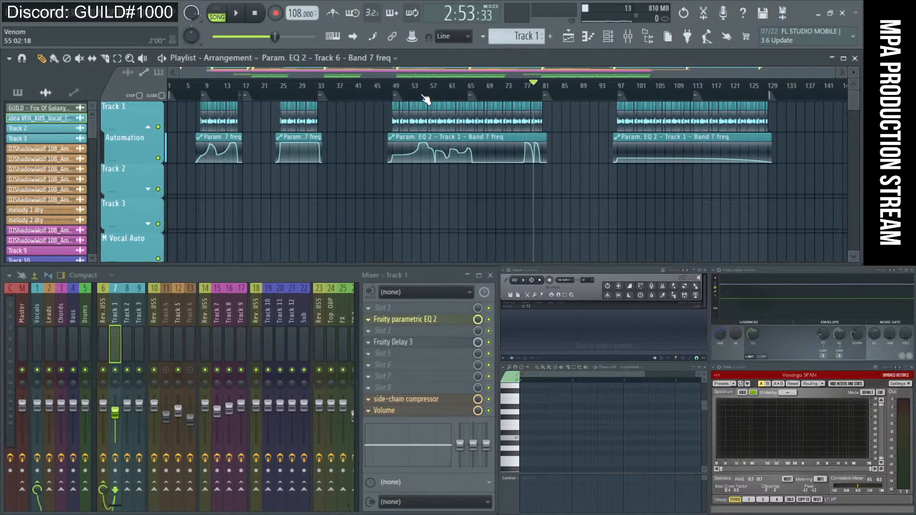
# - Rename the timeline markers at bars 49 and 65 to "="
pyautogui.rightClick(402, 100)
pyautogui.click(422, 162)
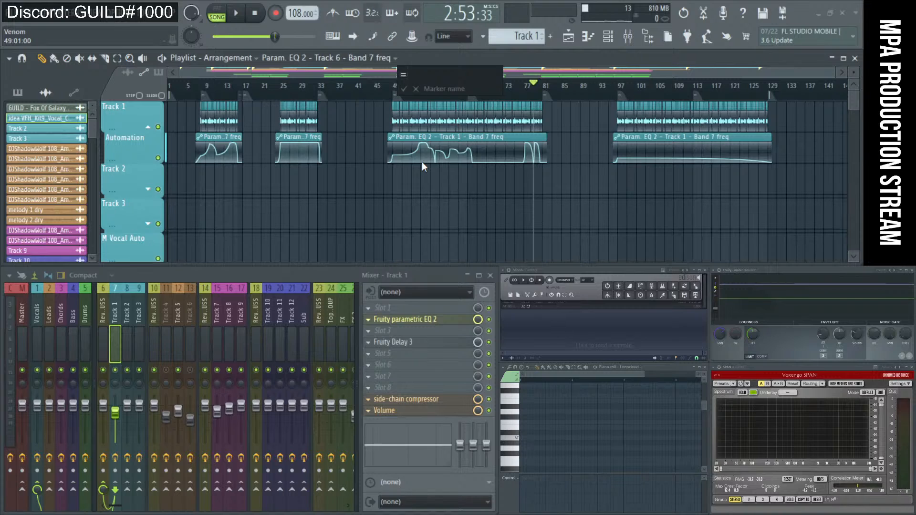
pyautogui.press('Return')
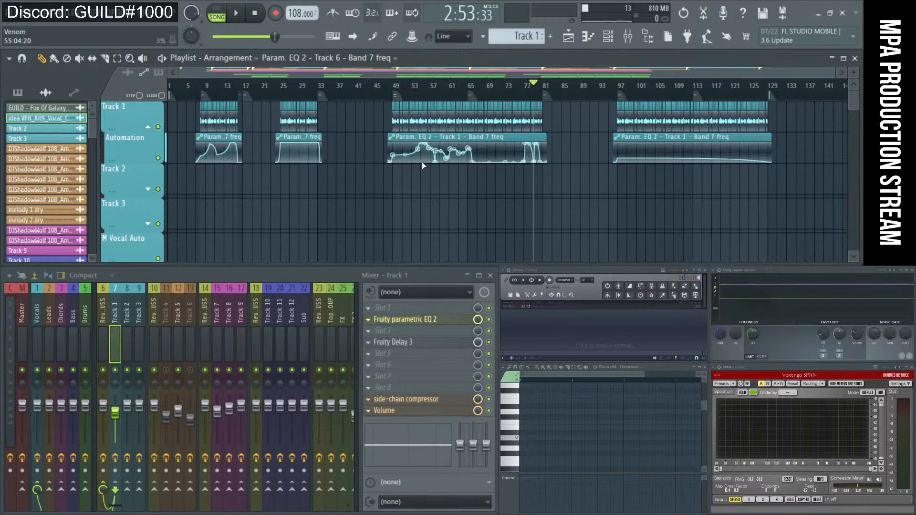
pyautogui.rightClick(478, 100)
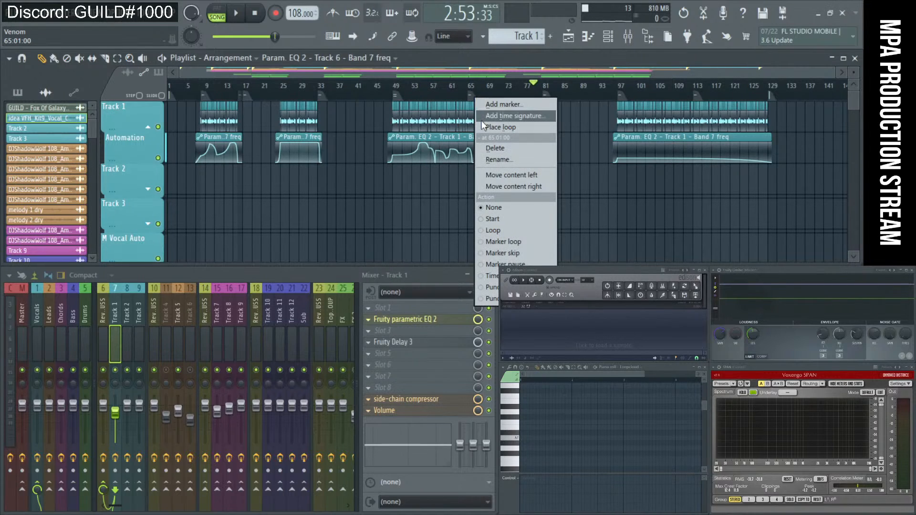
pyautogui.click(492, 160)
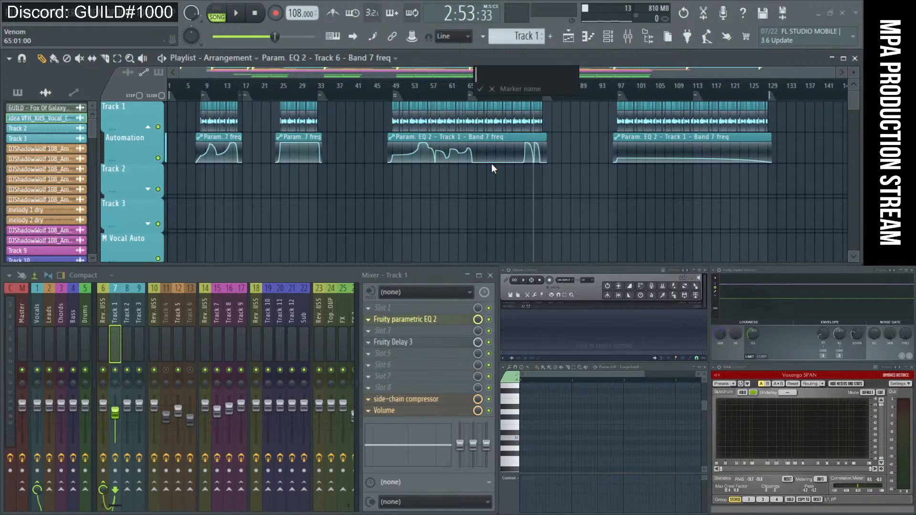
pyautogui.write('=')
pyautogui.press('Return')
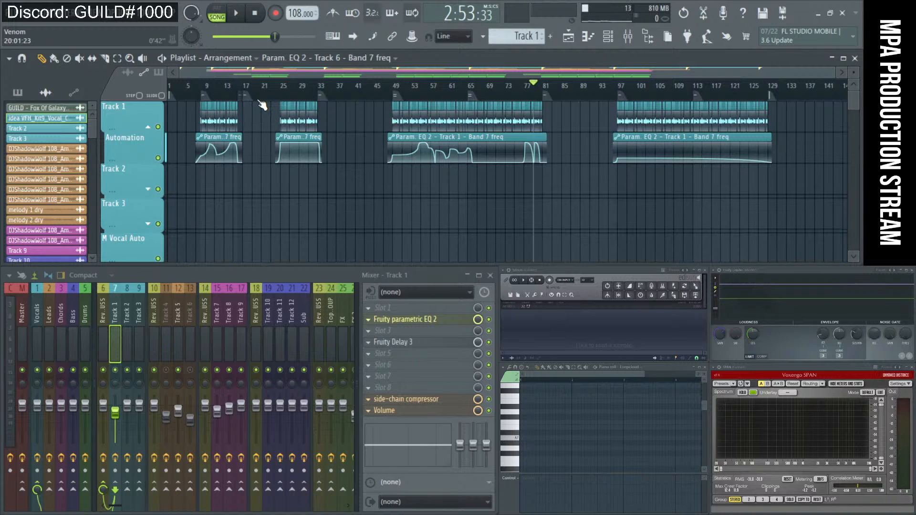
# - Delete the last group of Track 1 vocal clips and its EQ automation clip, from about bar 96 onward
pyautogui.rightClick(630, 114)
pyautogui.rightClick(631, 151)
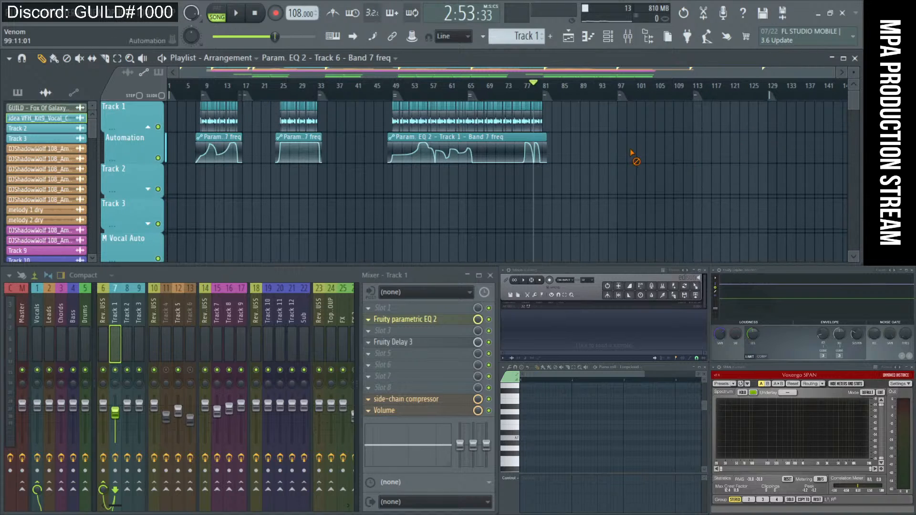
# - Audition the song briefly from bar 17 while looking over the lead, chord, bass and FX tracks
pyautogui.scroll(-6, 668, 186)
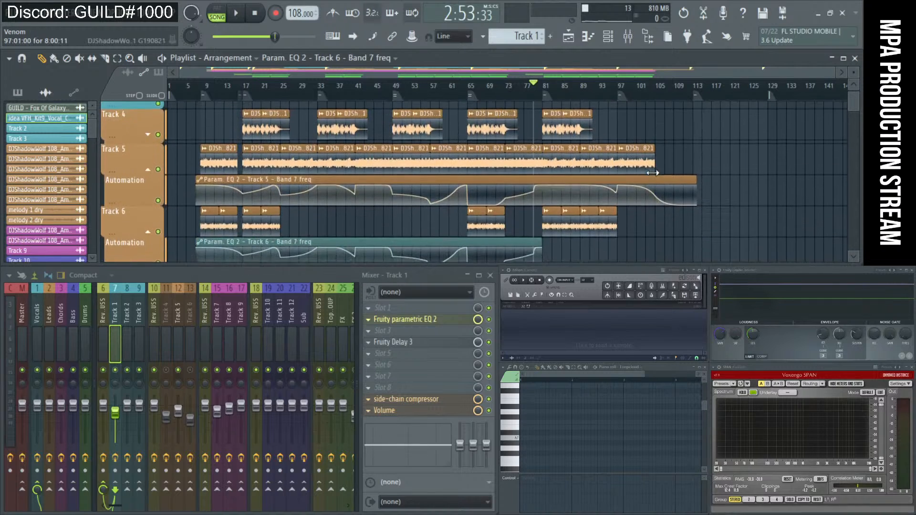
pyautogui.scroll(3, 305, 66)
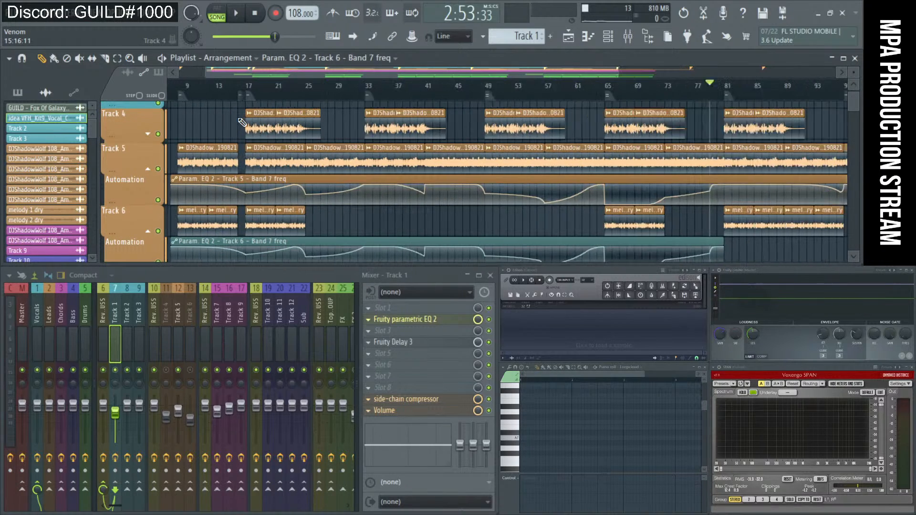
pyautogui.moveTo(305, 66); pyautogui.dragTo(263, 72)
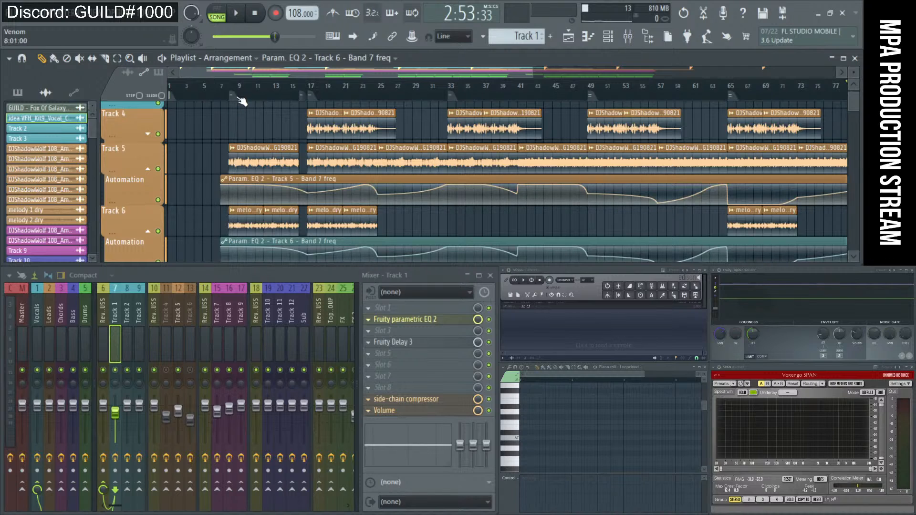
pyautogui.click(306, 88)
pyautogui.press('space')
pyautogui.scroll(-5, 357, 117)
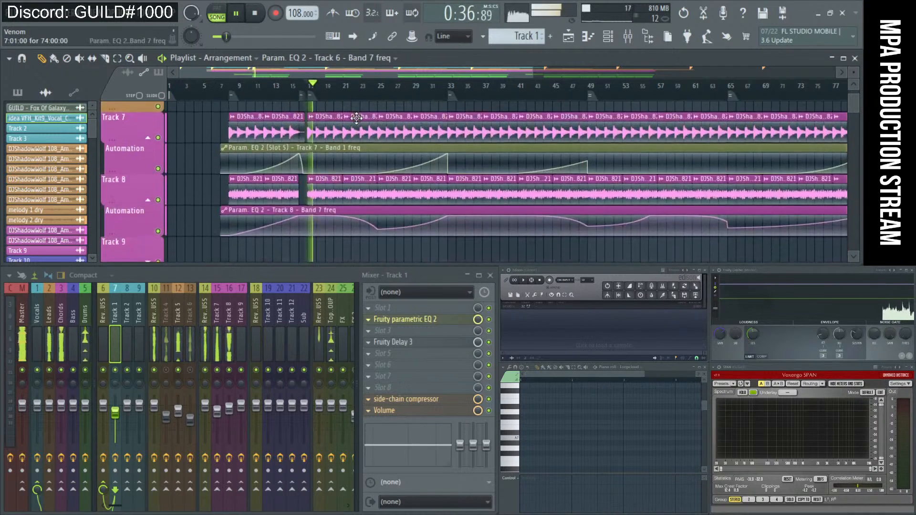
pyautogui.scroll(8, 382, 121)
pyautogui.press('space')
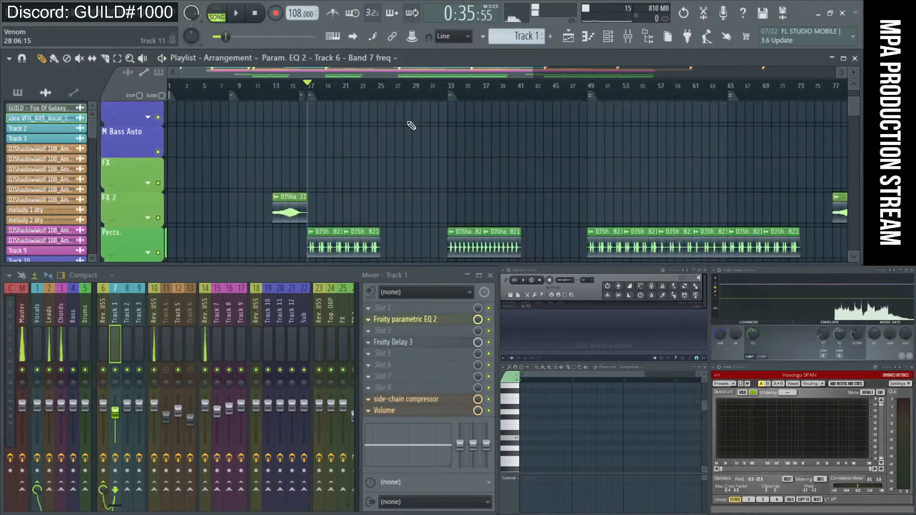
# - Try to delete the Hats, Snare and Kick clips at bar 81 and undo the deletion
pyautogui.scroll(-7, 411, 133)
pyautogui.scroll(-2, 411, 136)
pyautogui.rightClick(557, 176)
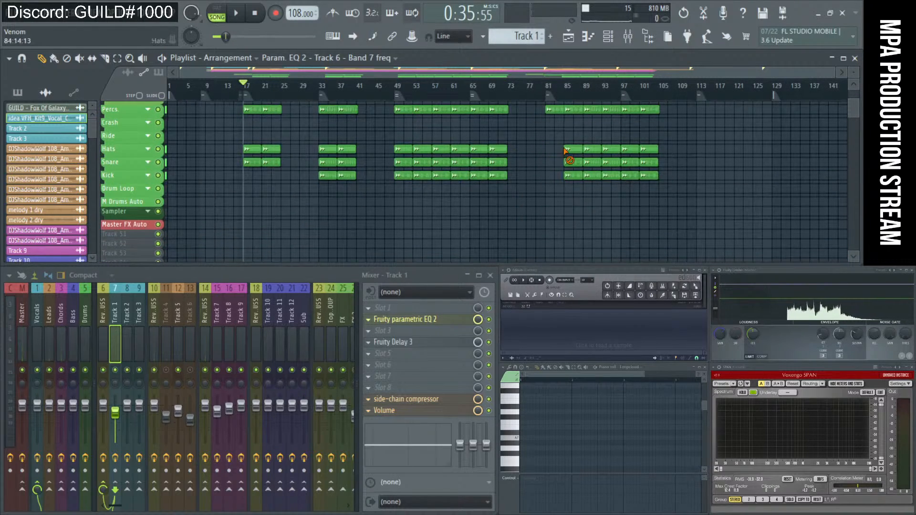
pyautogui.rightClick(591, 150)
pyautogui.hotkey('ctrl', 'z')
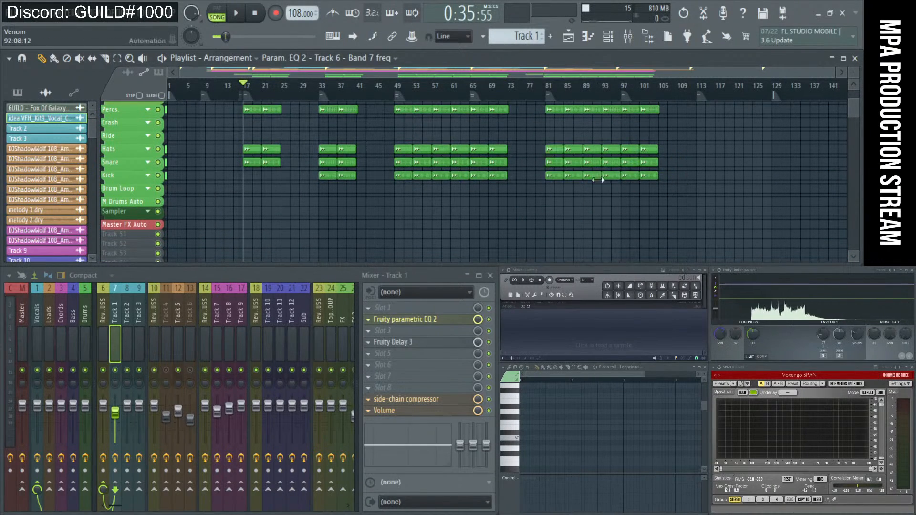
# - Check which Kick clips share the same loop and delete all Kick clips from bar 81 onward
pyautogui.click(549, 176)
pyautogui.click(601, 197)
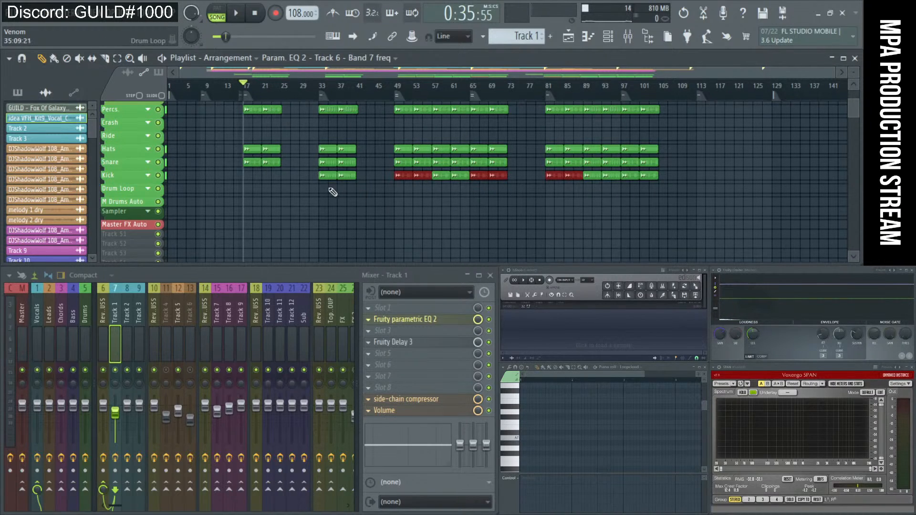
pyautogui.rightClick(556, 180)
pyautogui.click(586, 176)
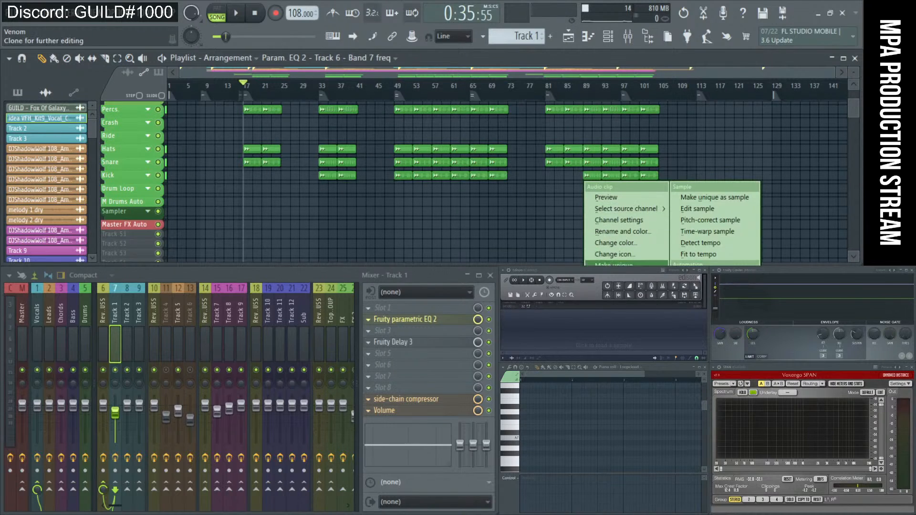
pyautogui.click(616, 273)
pyautogui.rightClick(607, 178)
pyautogui.click(624, 176)
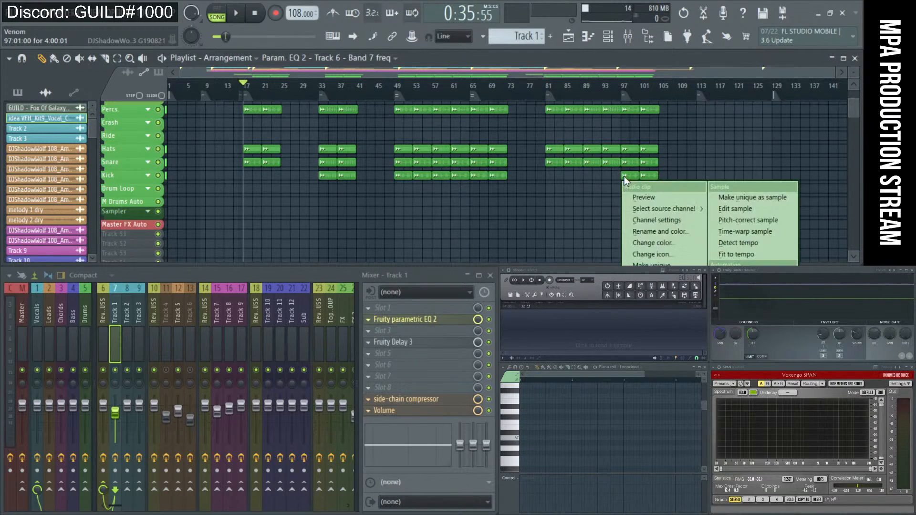
pyautogui.click(649, 273)
pyautogui.rightClick(641, 175)
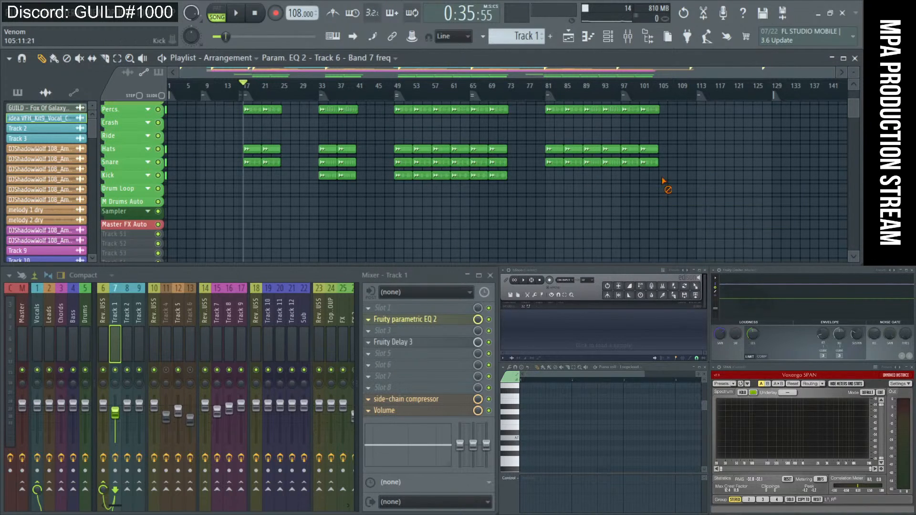
# - Delete the Snare and Hats clips from bar 97 onward, comparing each loop with similar clips
pyautogui.click(625, 175)
pyautogui.click(650, 262)
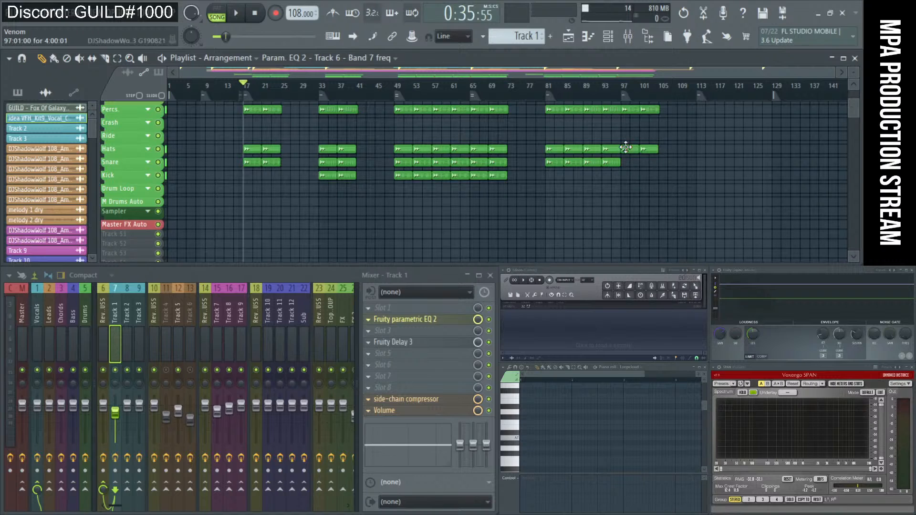
pyautogui.click(625, 149)
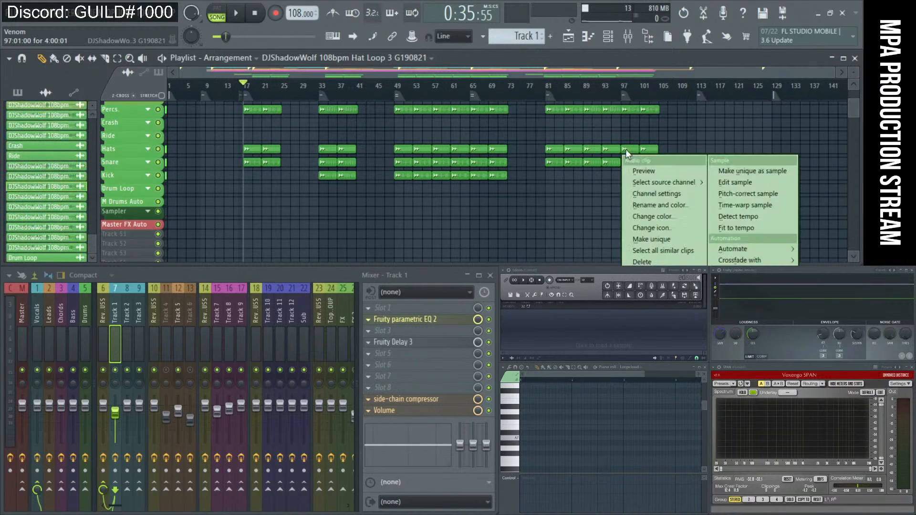
pyautogui.click(659, 250)
pyautogui.rightClick(650, 150)
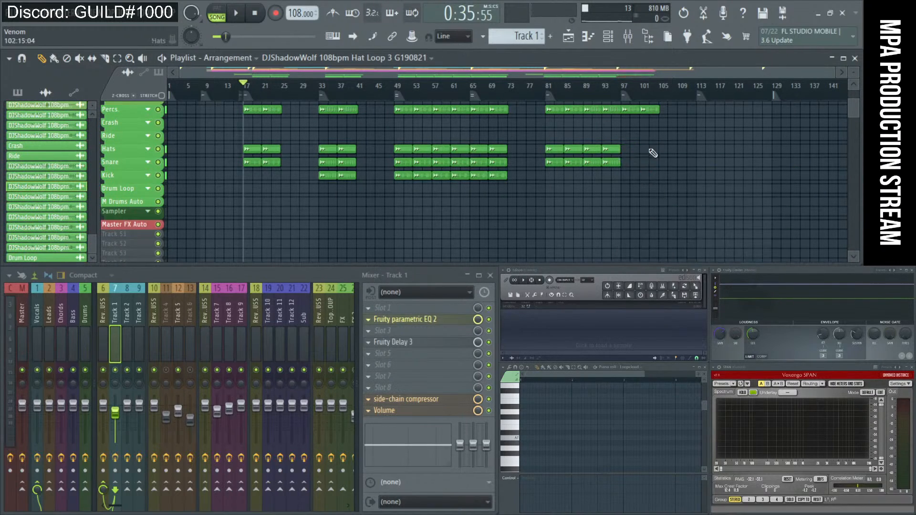
# - Check for matching hat loops and delete the Hats clips between bars 81 and 97
pyautogui.rightClick(550, 154)
pyautogui.click(621, 251)
pyautogui.rightClick(554, 152)
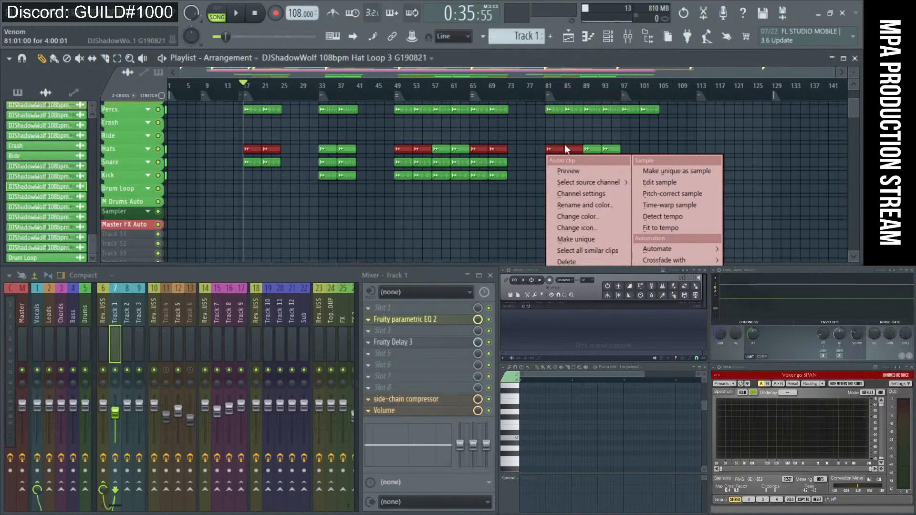
pyautogui.moveTo(566, 149); pyautogui.dragTo(566, 162)
pyautogui.rightClick(588, 150)
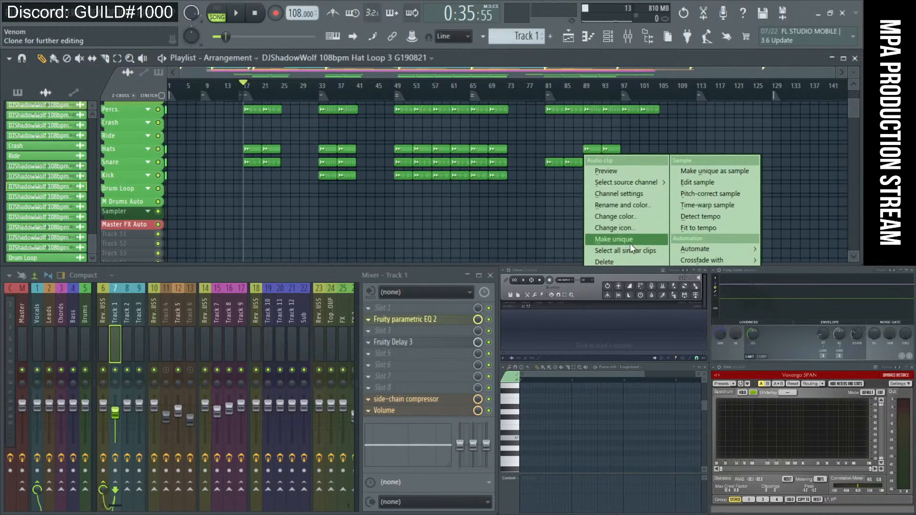
pyautogui.click(629, 251)
pyautogui.rightClick(587, 149)
pyautogui.rightClick(607, 151)
# - Check for matching snare loops and delete the Snare clips between bars 81 and 97
pyautogui.click(549, 163)
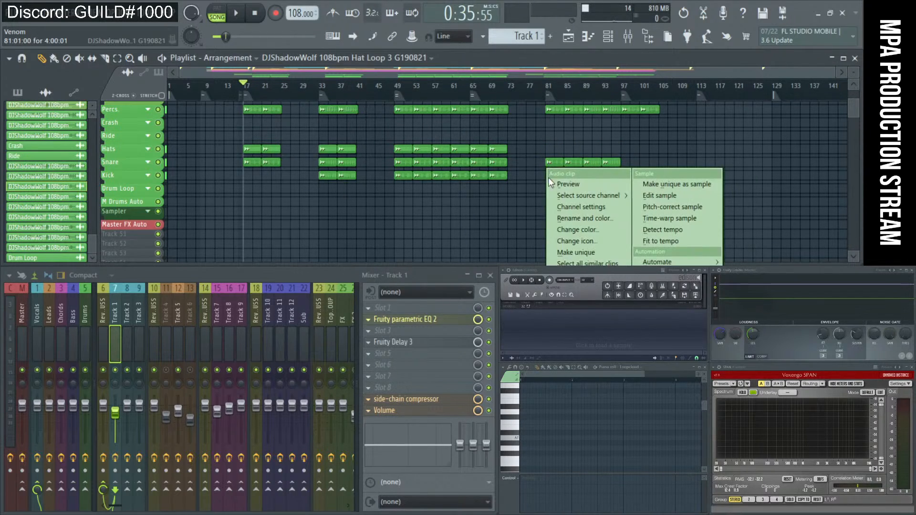
pyautogui.click(587, 262)
pyautogui.hotkey('ctrl', 'd')
pyautogui.rightClick(575, 163)
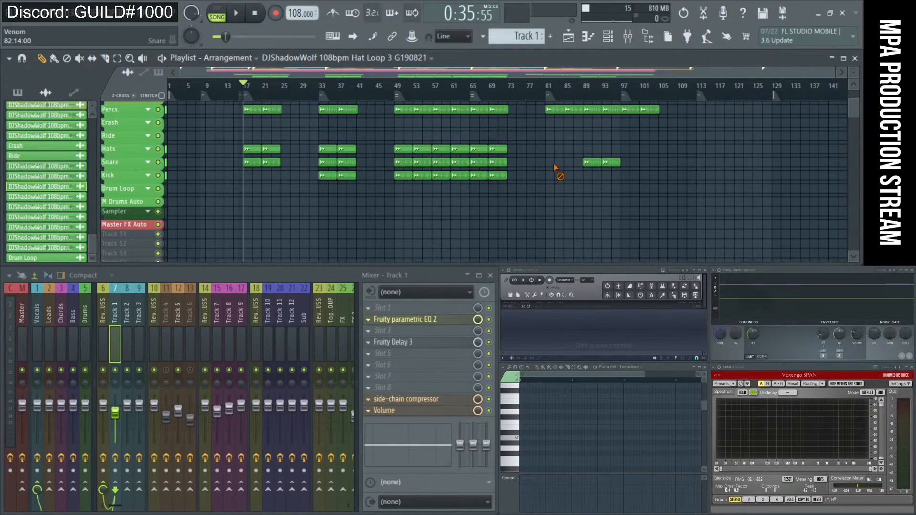
pyautogui.rightClick(588, 163)
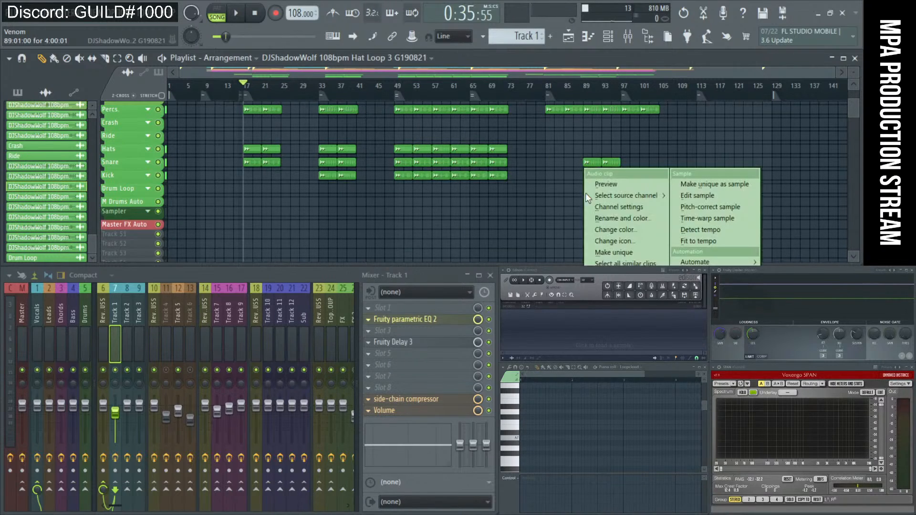
pyautogui.click(625, 263)
pyautogui.rightClick(555, 109)
pyautogui.hotkey('ctrl', 'z')
pyautogui.rightClick(605, 162)
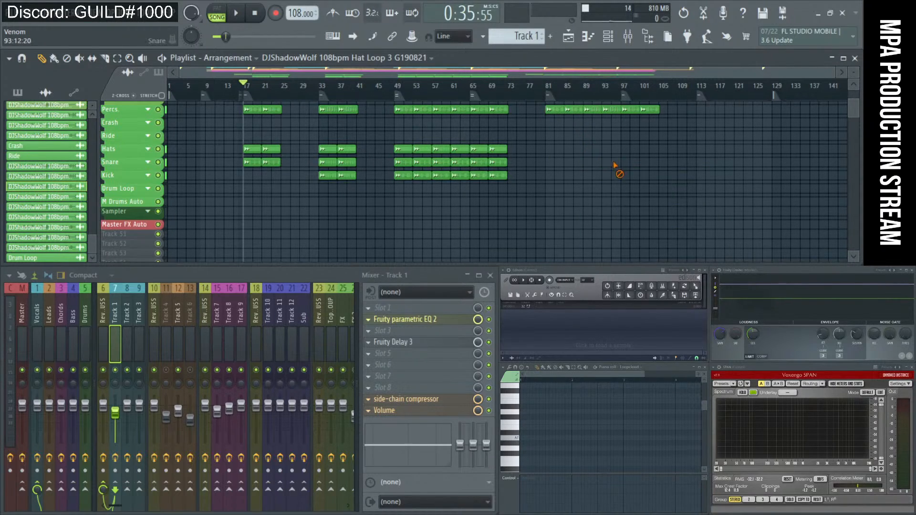
# - Try to delete the Percs clip at bar 81 and undo the deletion
pyautogui.scroll(1, 275, 174)
pyautogui.scroll(3, 253, 176)
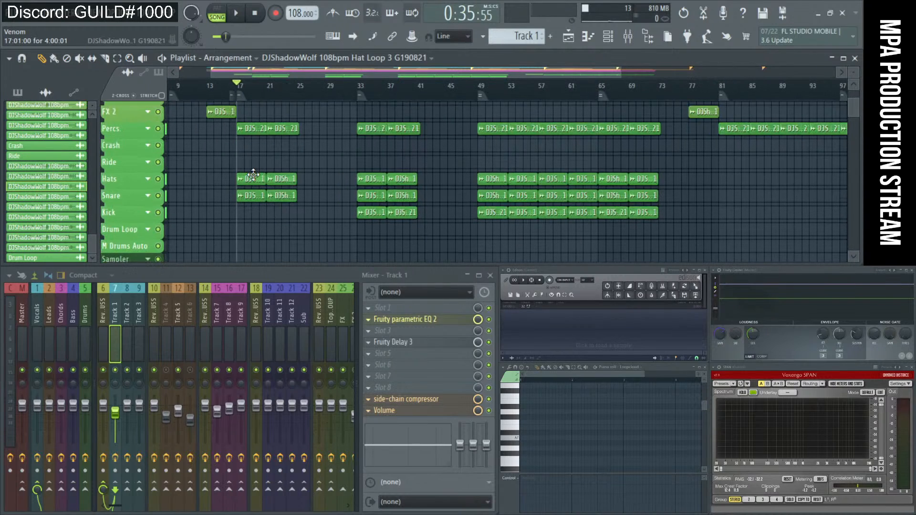
pyautogui.rightClick(726, 131)
pyautogui.hotkey('ctrl', 'z')
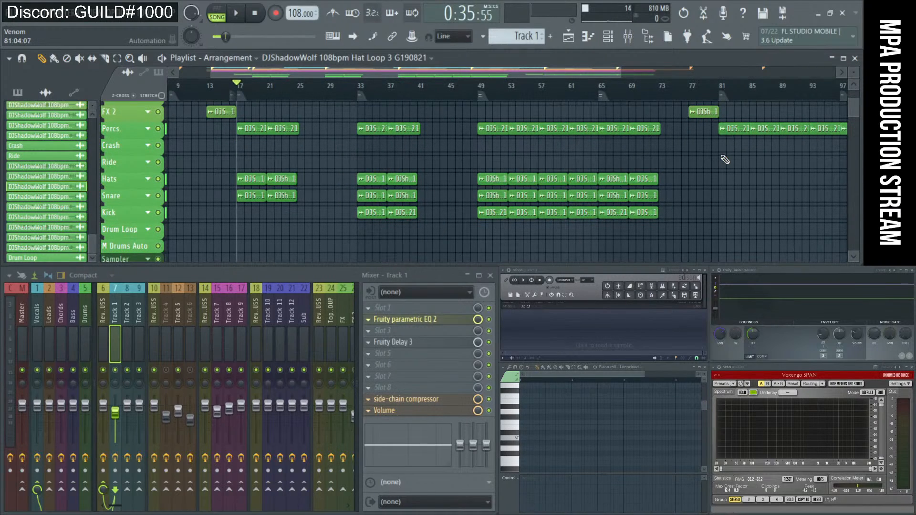
# - Check for matching percussion loops and delete the Percs clips between bars 81 and 89
pyautogui.scroll(-2, 728, 159)
pyautogui.click(653, 127)
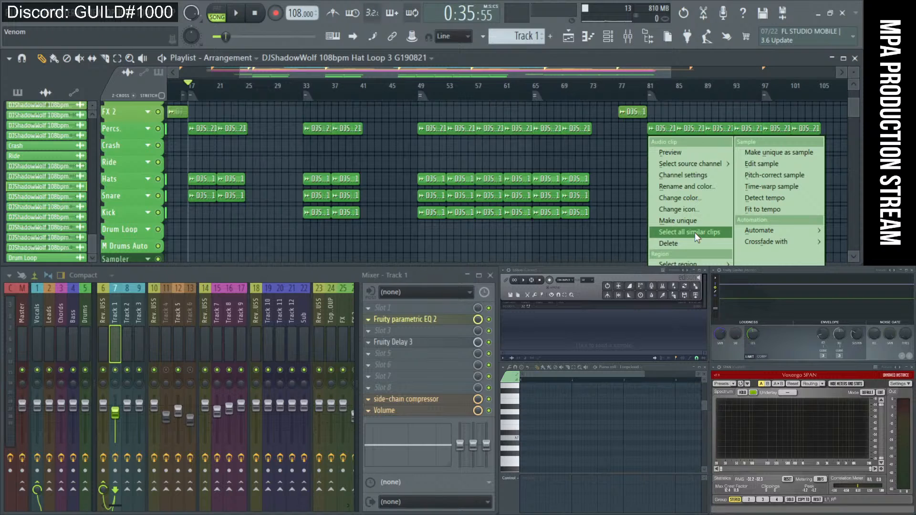
pyautogui.click(697, 236)
pyautogui.scroll(-1, 683, 193)
pyautogui.rightClick(656, 134)
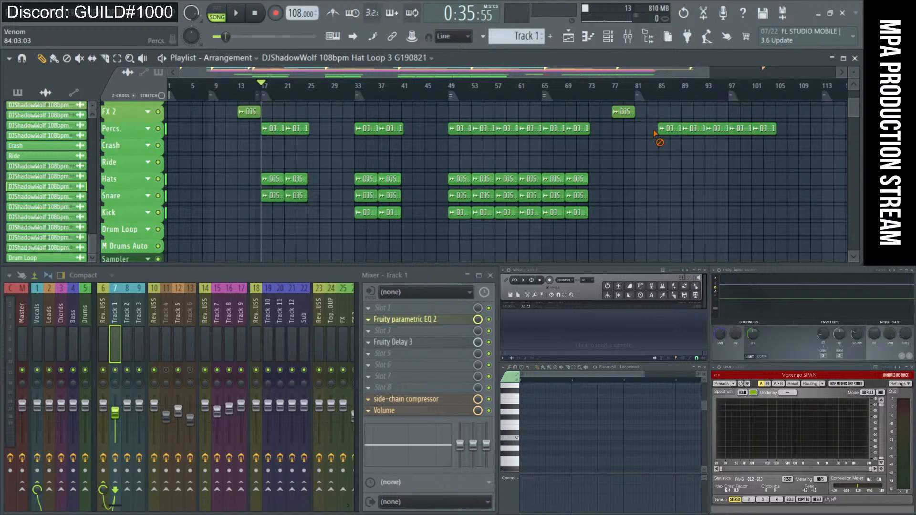
pyautogui.rightClick(662, 133)
# - Compare the remaining percussion loops with similar clips and delete the Percs clips from bar 89 onward
pyautogui.click(685, 128)
pyautogui.click(716, 231)
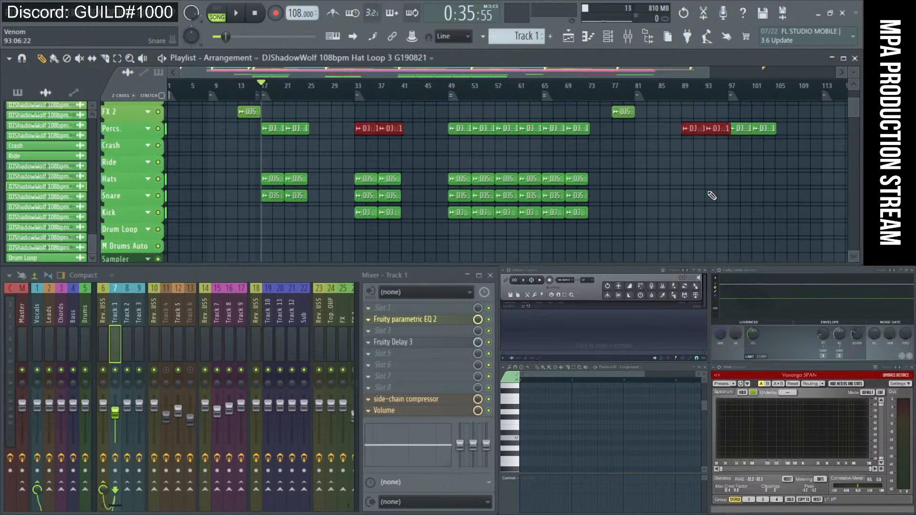
pyautogui.rightClick(695, 145)
pyautogui.rightClick(716, 134)
pyautogui.rightClick(699, 132)
pyautogui.click(731, 128)
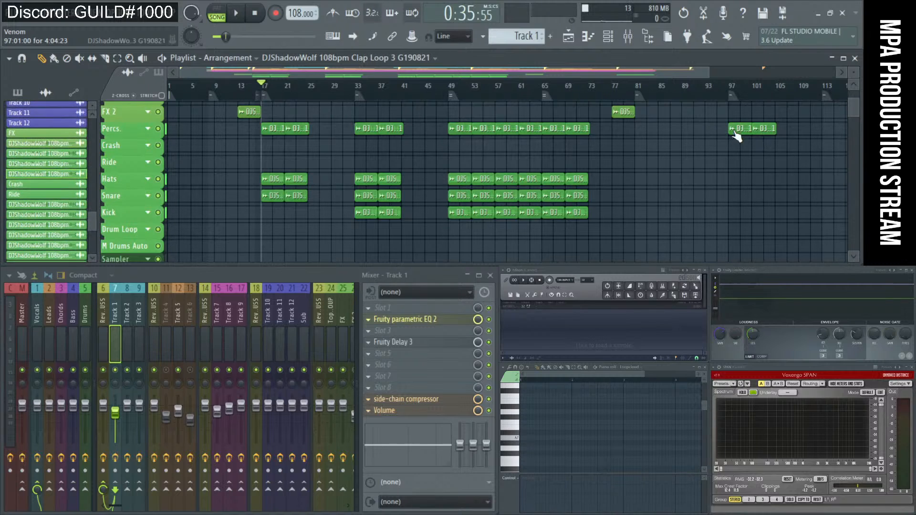
pyautogui.click(748, 233)
pyautogui.rightClick(753, 133)
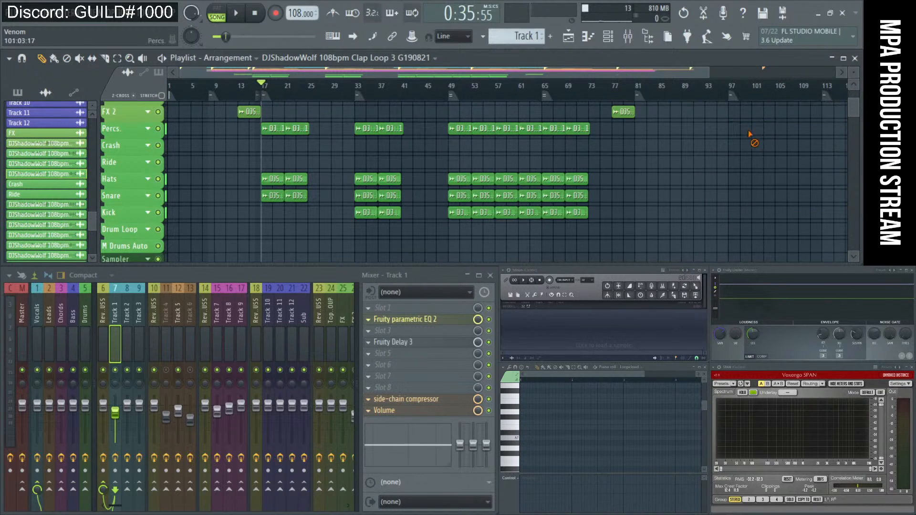
# - Audition the Sweep FX clip at bar 77 on the FX 2 track and move it to bar 63
pyautogui.scroll(2, 740, 146)
pyautogui.scroll(2, 609, 172)
pyautogui.scroll(3, 609, 172)
pyautogui.keyDown('ctrl'); pyautogui.keyDown('alt'); pyautogui.rightClick(632, 138); pyautogui.keyUp('alt'); pyautogui.keyUp('ctrl')
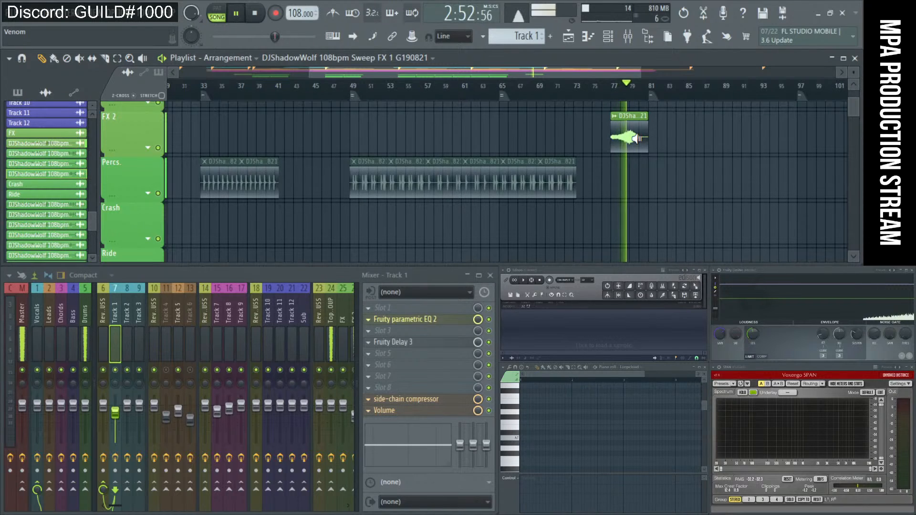
pyautogui.scroll(-4, 636, 139)
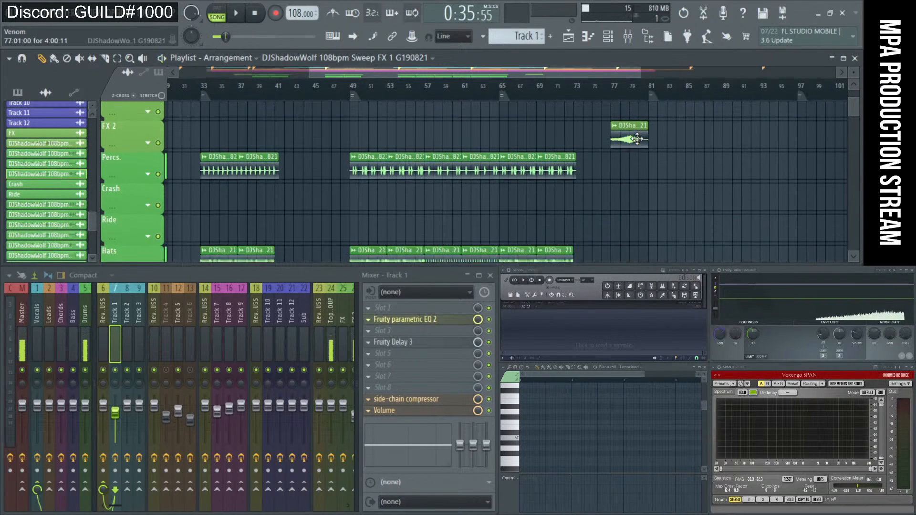
pyautogui.moveTo(638, 139); pyautogui.dragTo(549, 127)
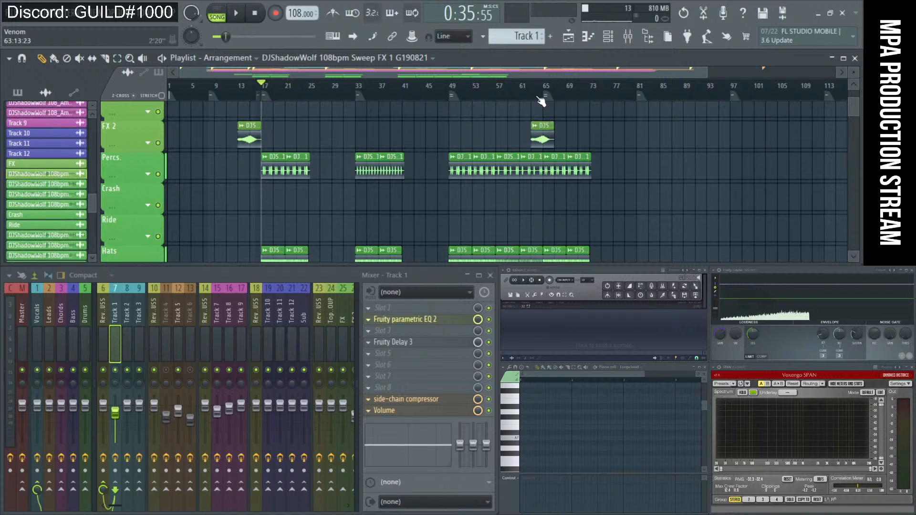
# - Play the song from bar 63 to hear the relocated sweep in context
pyautogui.click(530, 86)
pyautogui.press('space')
pyautogui.scroll(-3, 530, 167)
pyautogui.scroll(8, 596, 172)
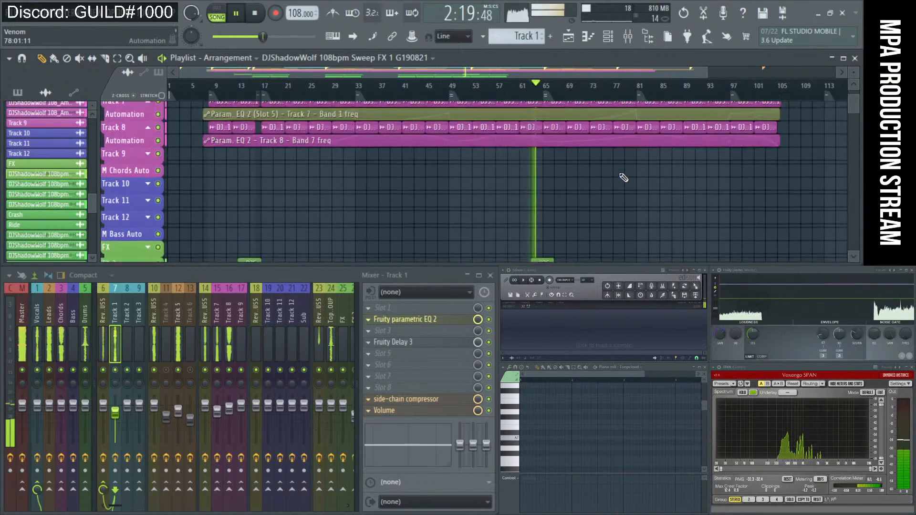
pyautogui.scroll(2, 655, 167)
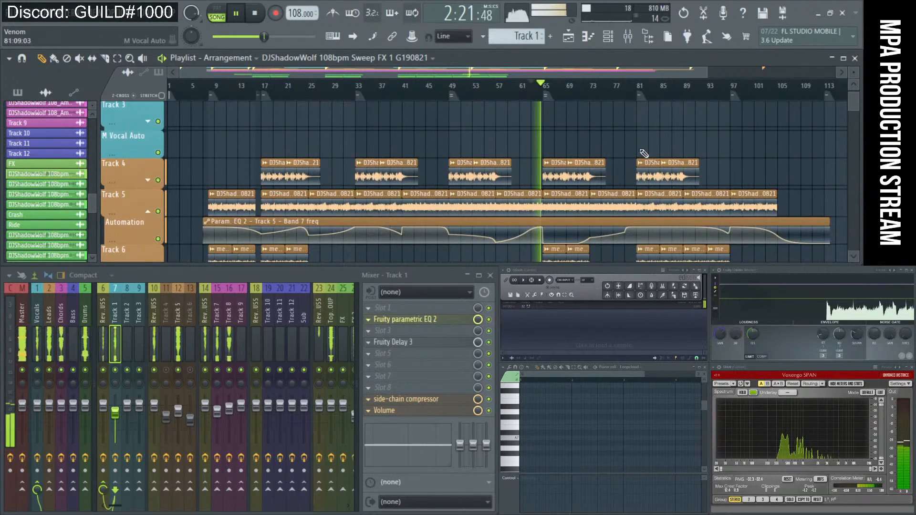
# - Check for clips similar to the Track 4 loop and delete the Track 4 clips from bar 81 onward
pyautogui.scroll(2, 649, 143)
pyautogui.click(642, 136)
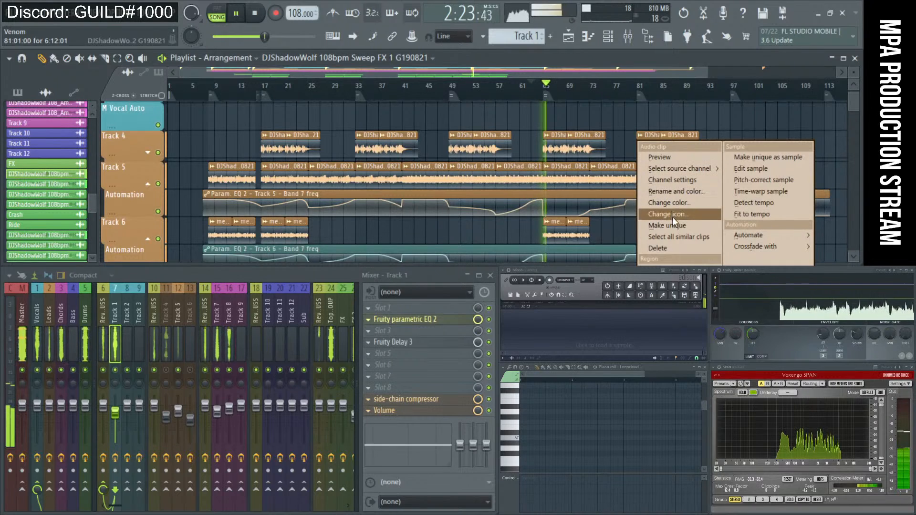
pyautogui.click(678, 237)
pyautogui.rightClick(643, 141)
pyautogui.rightClick(671, 146)
# - Compare the Track 5 loops with similar clips and delete the Track 5 clips from bar 81 onward
pyautogui.scroll(-2, 673, 160)
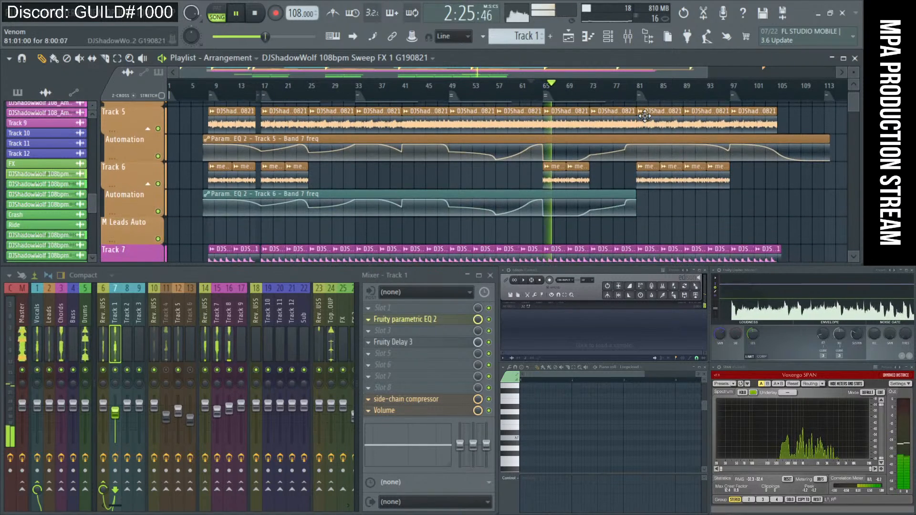
pyautogui.scroll(1, 647, 118)
pyautogui.click(644, 143)
pyautogui.click(668, 240)
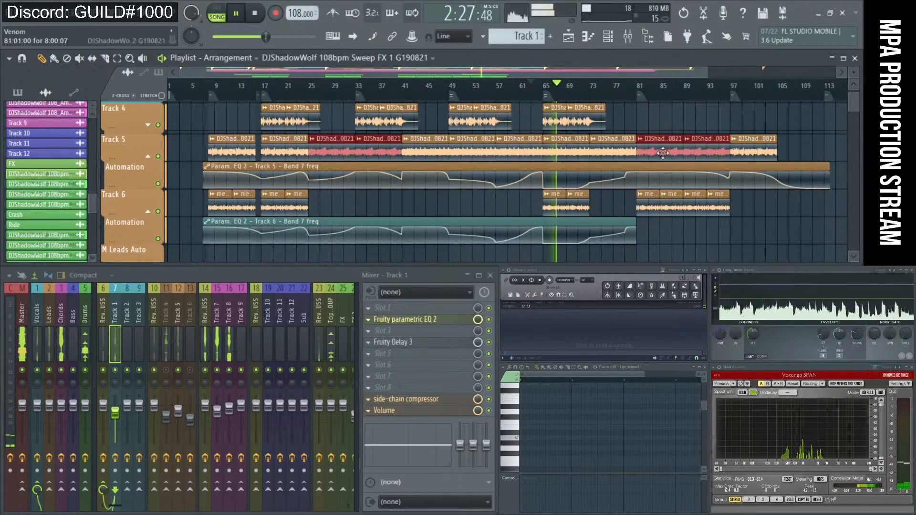
pyautogui.rightClick(648, 138)
pyautogui.rightClick(699, 140)
pyautogui.click(735, 139)
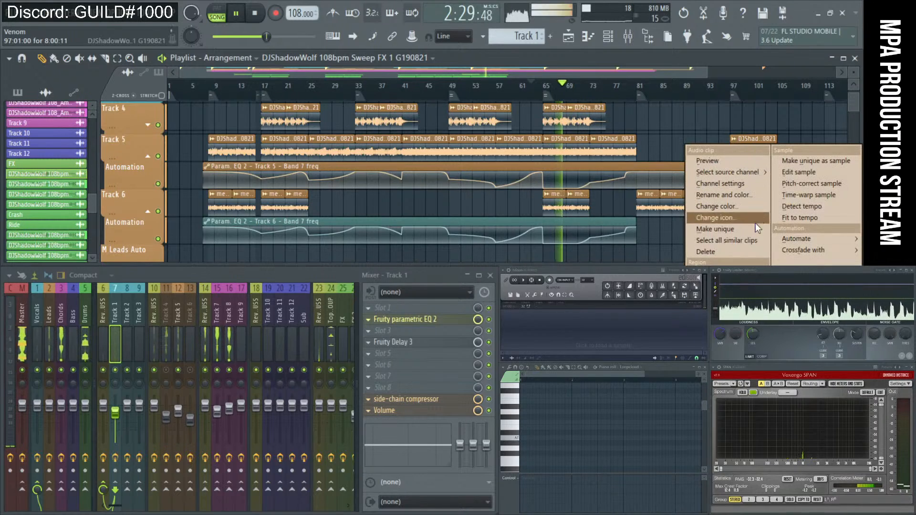
pyautogui.click(752, 241)
pyautogui.rightClick(759, 146)
# - Shorten the Track 5 automation clip to end at bar 81 and delete the Track 6 clips from bar 81 onward
pyautogui.scroll(-1, 745, 148)
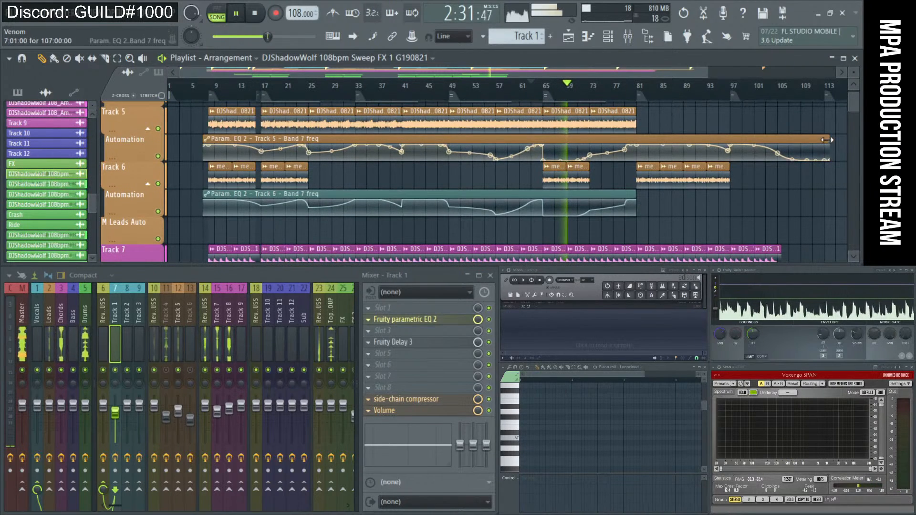
pyautogui.moveTo(830, 144); pyautogui.dragTo(665, 143)
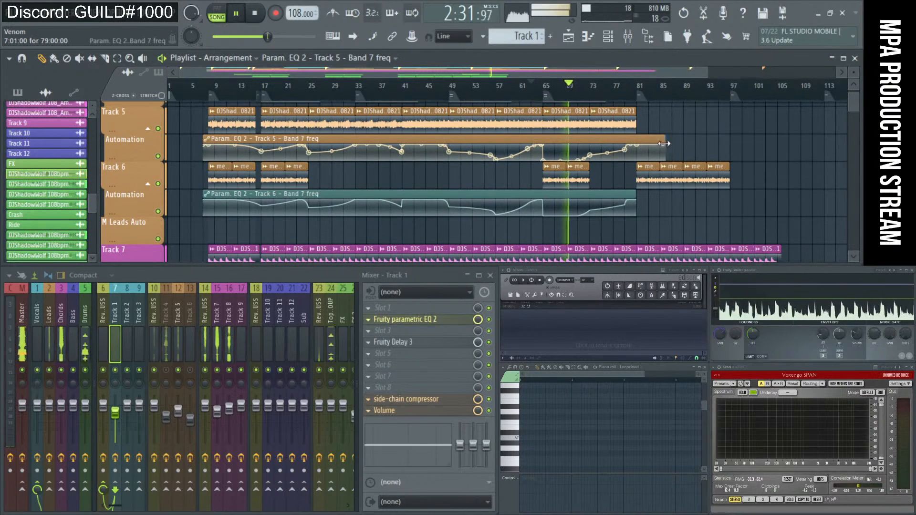
pyautogui.click(643, 167)
pyautogui.click(679, 255)
pyautogui.rightClick(658, 162)
pyautogui.rightClick(661, 168)
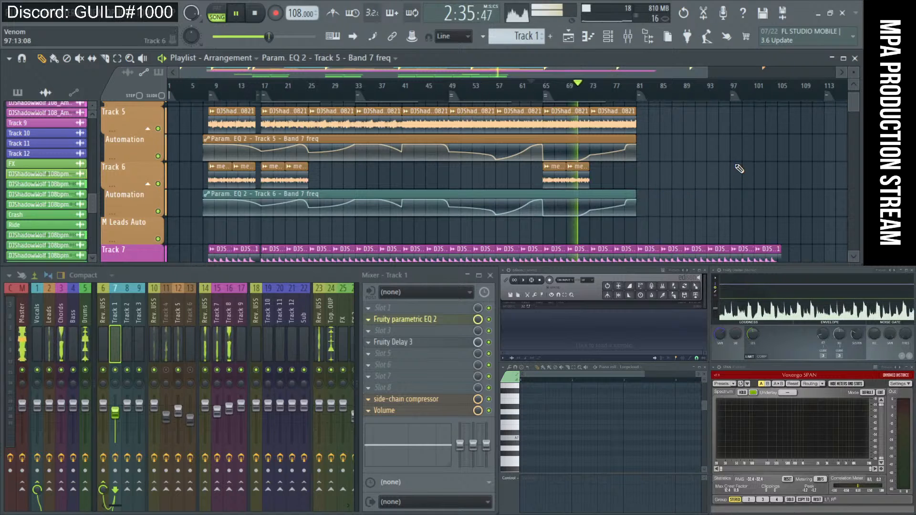
# - Check for clips similar to the Track 7 loop and delete the Track 7 and Track 8 audio clips after bar 81
pyautogui.scroll(-3, 661, 169)
pyautogui.click(641, 167)
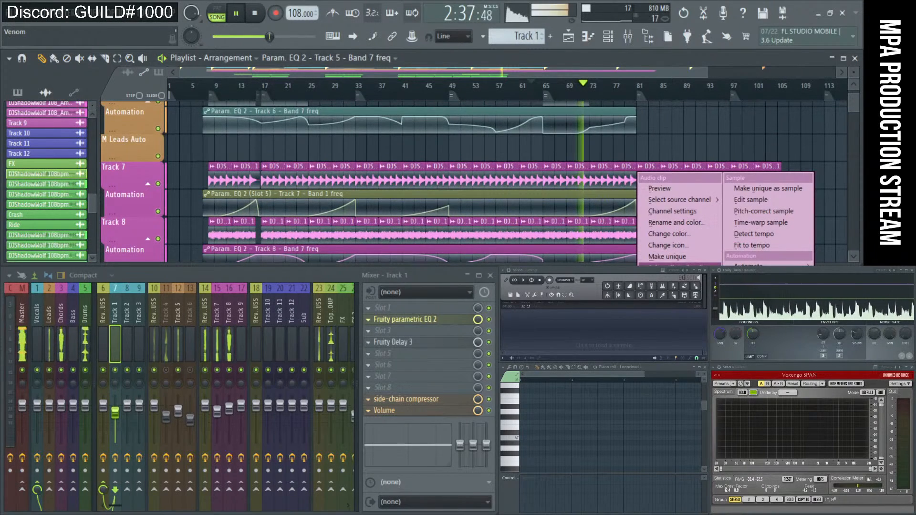
pyautogui.click(677, 268)
pyautogui.rightClick(655, 179)
pyautogui.scroll(-2, 734, 143)
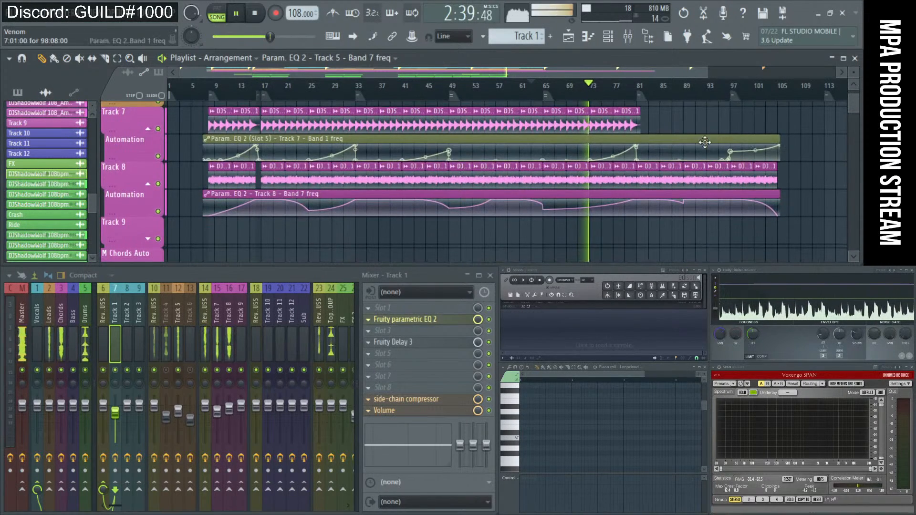
pyautogui.rightClick(667, 181)
# - Slice the Track 7 and Track 8 automation clips at bar 82 and delete the parts after the cut
pyautogui.scroll(-1, 675, 191)
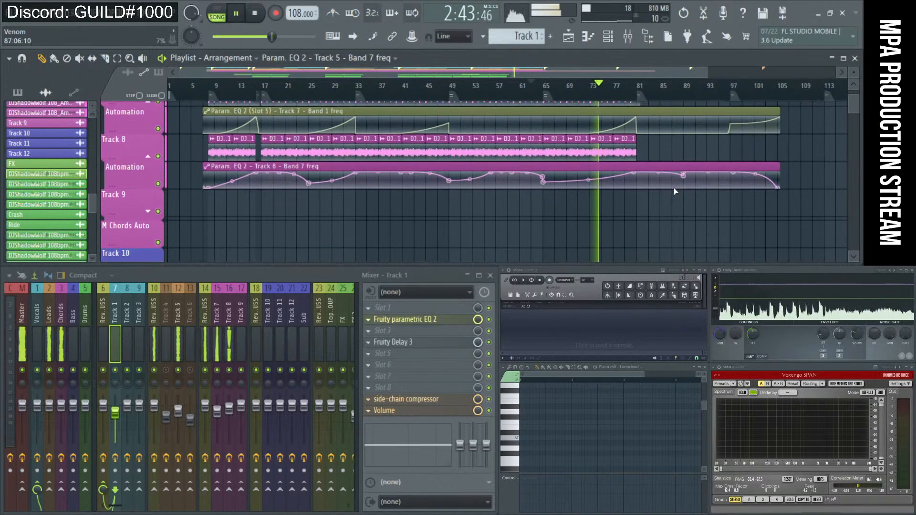
pyautogui.scroll(-15, 674, 191)
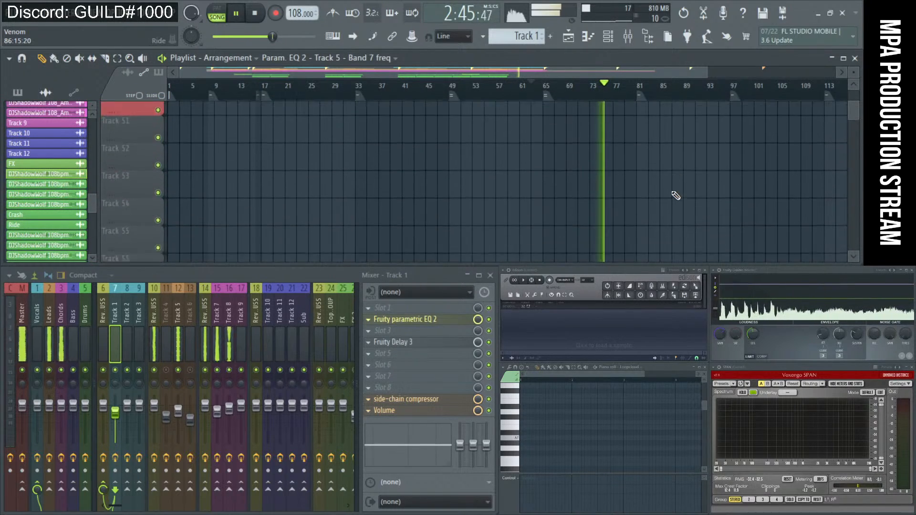
pyautogui.scroll(15, 675, 195)
pyautogui.press('c')
pyautogui.scroll(3, 674, 195)
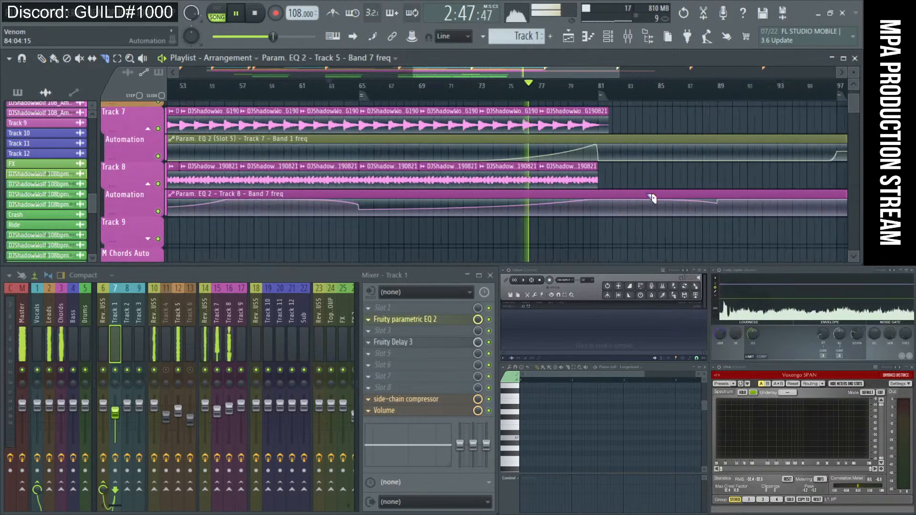
pyautogui.scroll(3, 652, 199)
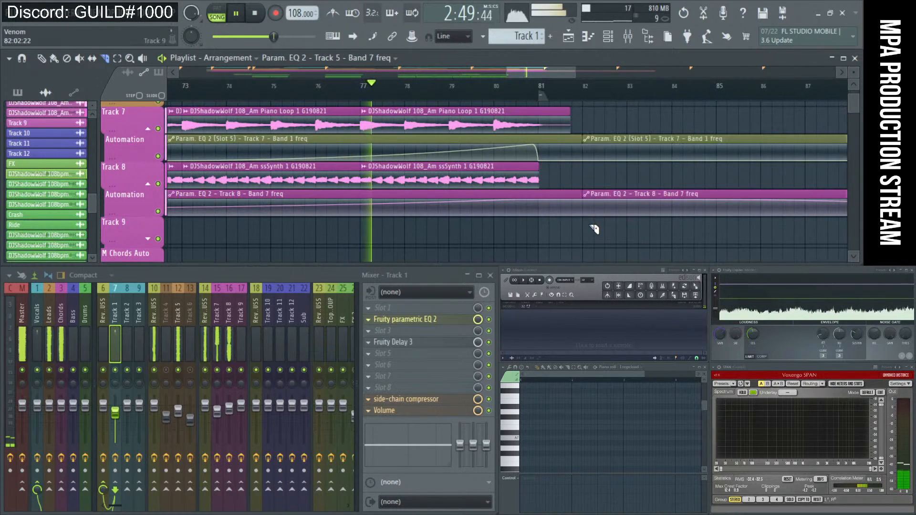
pyautogui.scroll(-3, 594, 229)
pyautogui.press('p')
pyautogui.scroll(2, 668, 196)
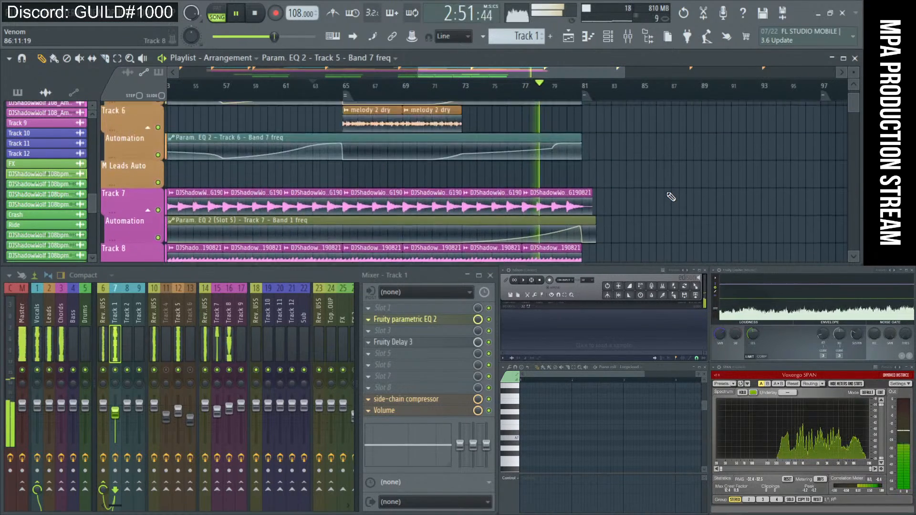
# - Look through all playlist tracks for clips remaining beyond bar 81 and stop playback
pyautogui.scroll(3, 671, 197)
pyautogui.scroll(-6, 661, 191)
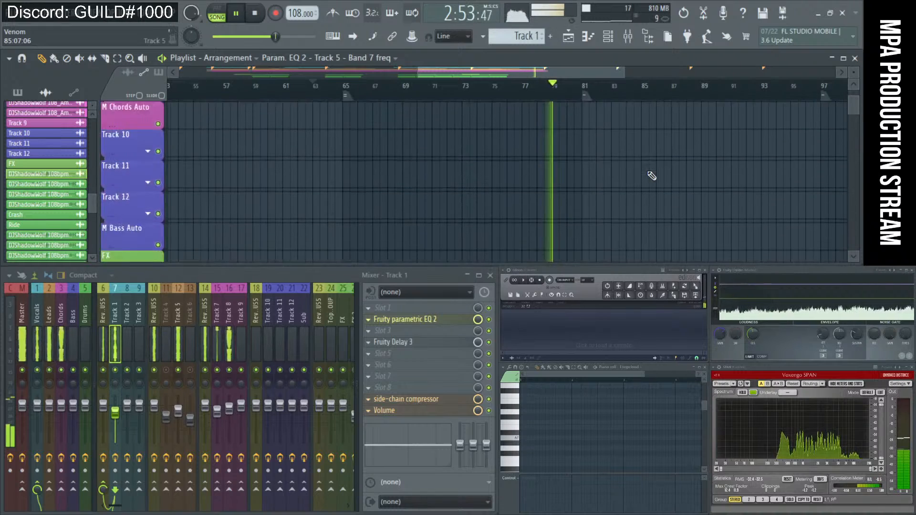
pyautogui.scroll(-15, 652, 176)
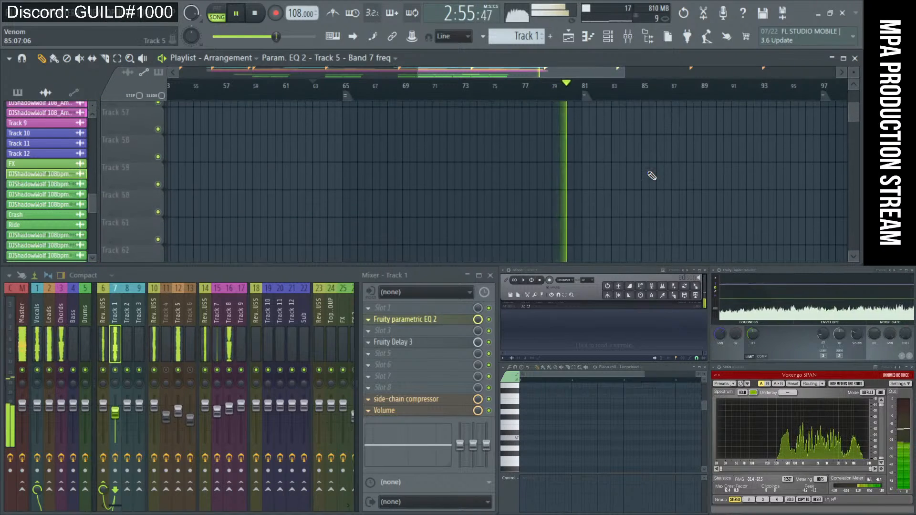
pyautogui.keyDown('ctrl'); pyautogui.rightClick(652, 176); pyautogui.keyUp('ctrl')
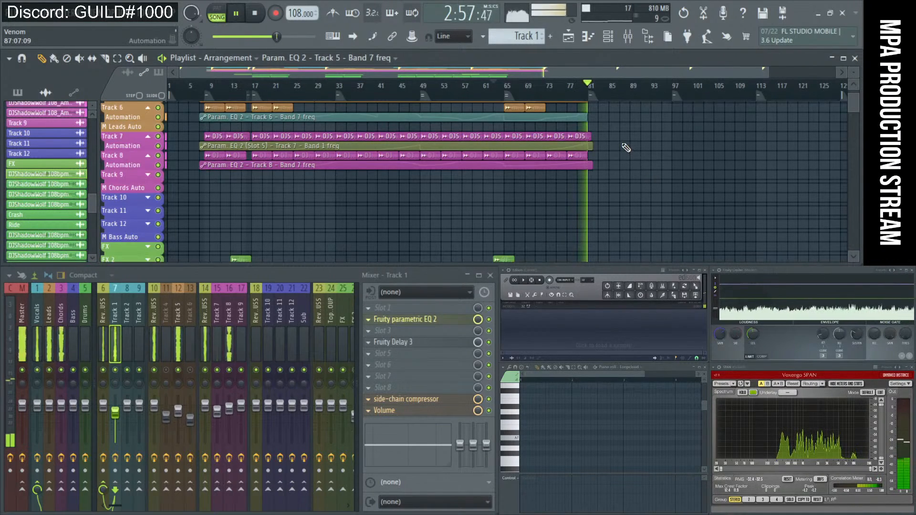
pyautogui.press('space')
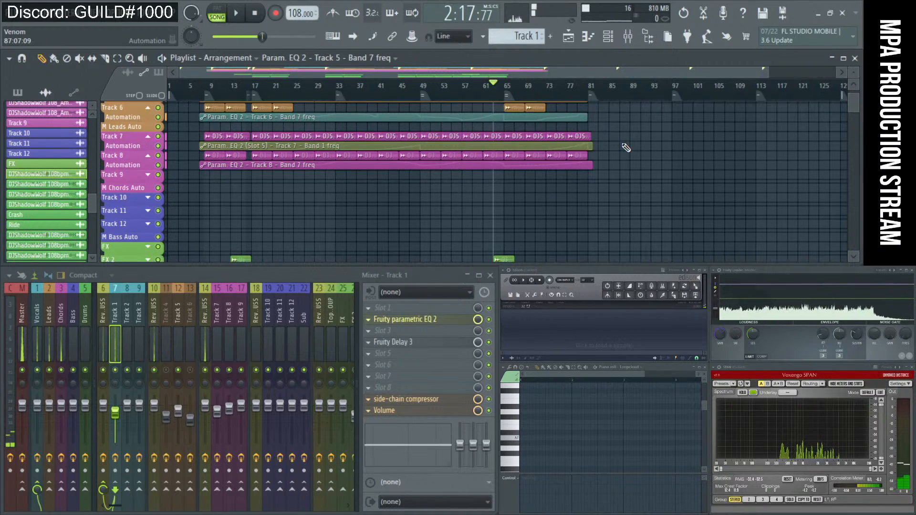
pyautogui.scroll(5, 626, 148)
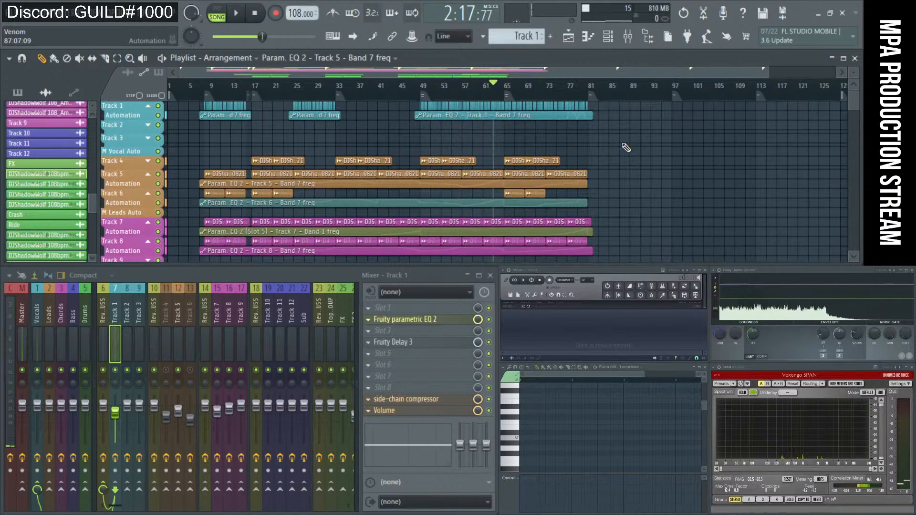
pyautogui.scroll(3, 391, 103)
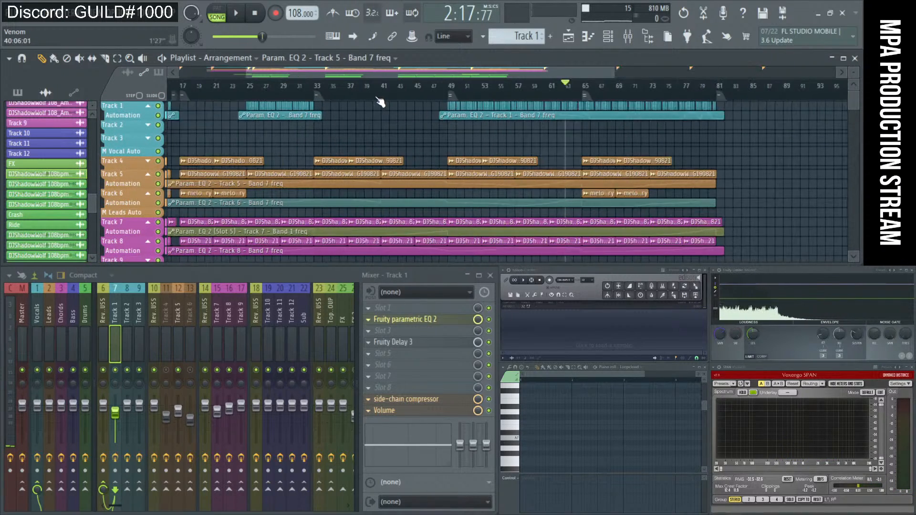
# - Add a timeline marker at bar 41 and rename it "/"
pyautogui.scroll(-2, 386, 97)
pyautogui.click(387, 96)
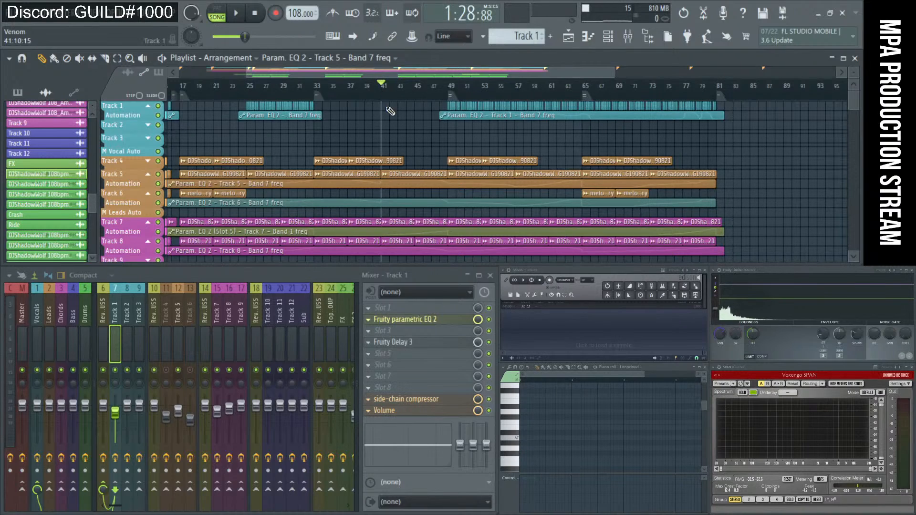
pyautogui.rightClick(391, 100)
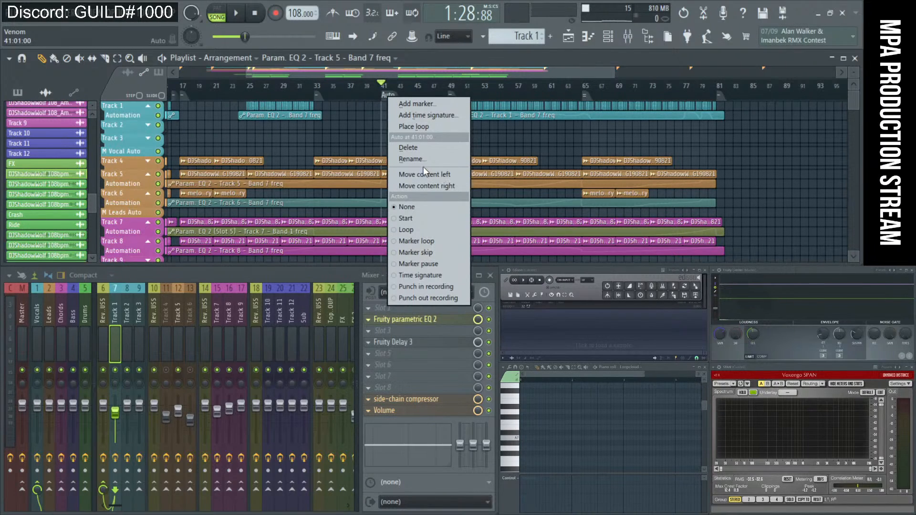
pyautogui.click(423, 163)
pyautogui.write('/')
pyautogui.press('Return')
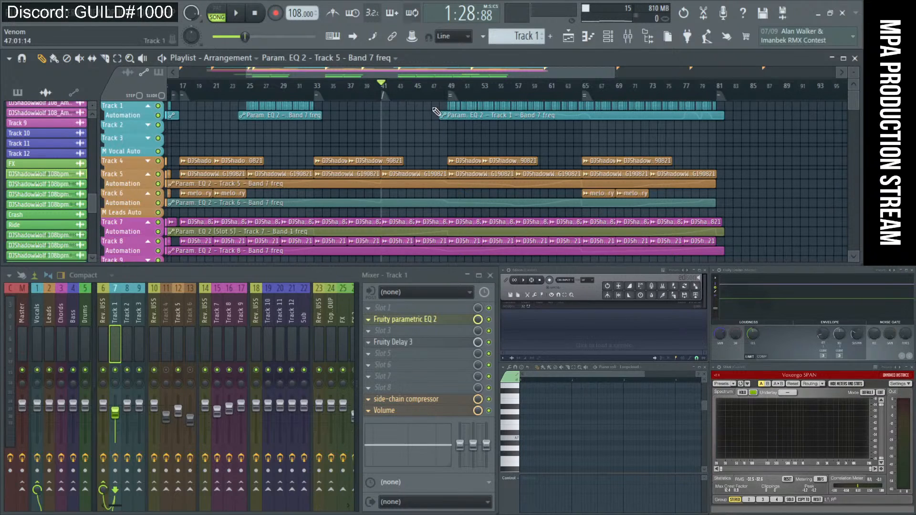
# - Play the arrangement from bar 17
pyautogui.moveTo(397, 75); pyautogui.dragTo(337, 83)
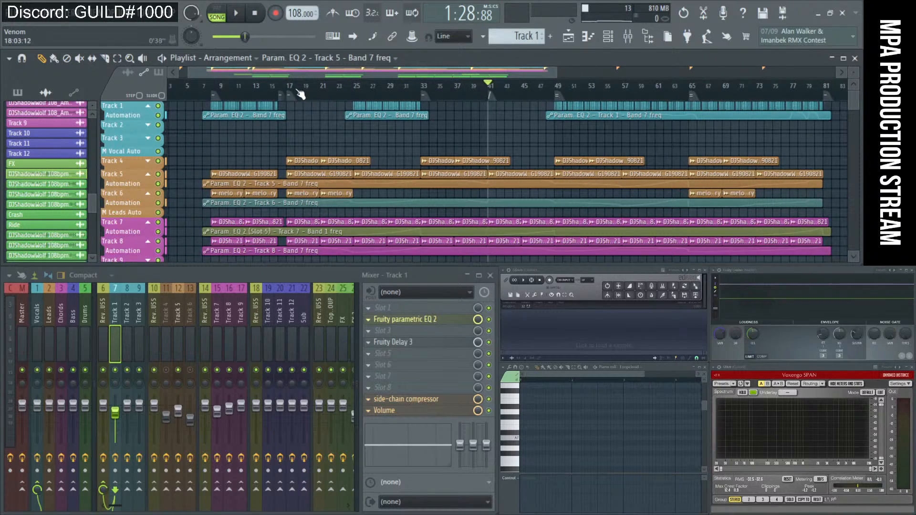
pyautogui.click(301, 94)
pyautogui.press('space')
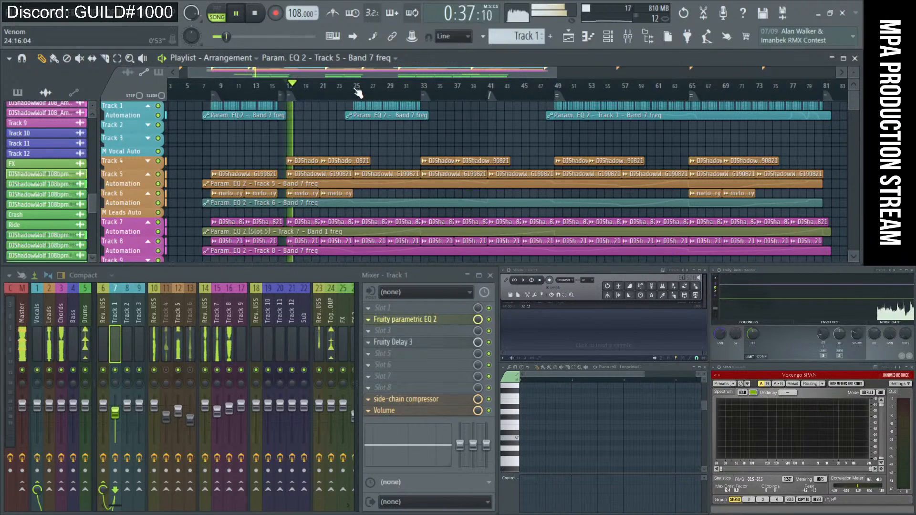
# - Play briefly from bar 25, stop playback, and rename the "Auto" timeline marker at bar 25 to "\"
pyautogui.click(356, 94)
pyautogui.press('space')
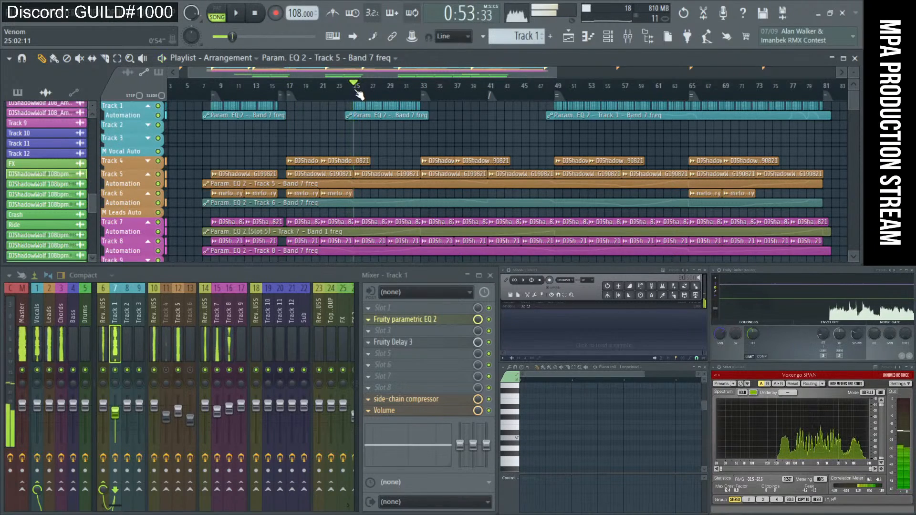
pyautogui.rightClick(364, 93)
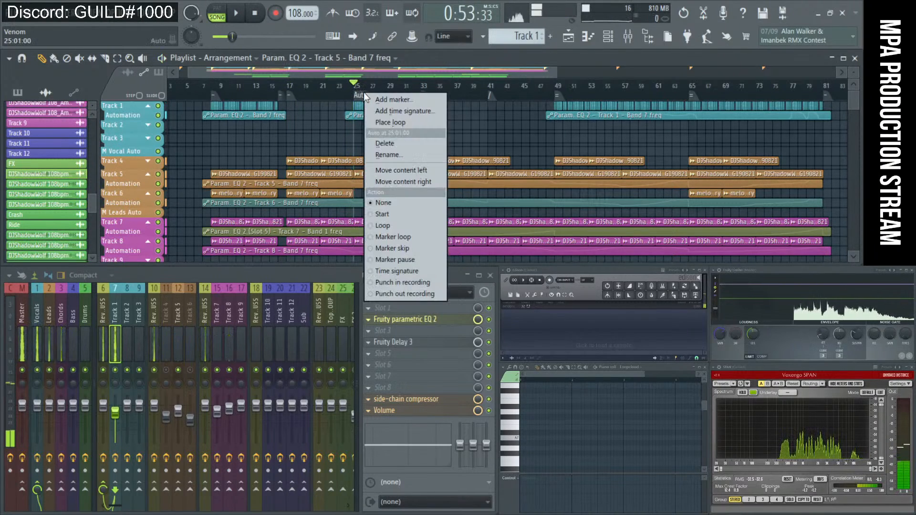
pyautogui.click(397, 153)
pyautogui.write('\\')
pyautogui.press('Return')
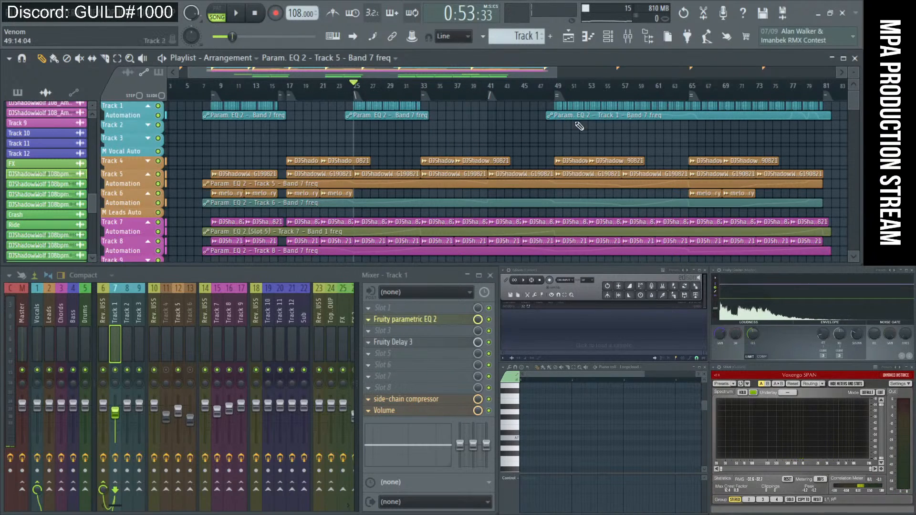
# - Play from bar 17 and open the names of the timeline markers at bars 17 and 8 for editing
pyautogui.moveTo(301, 75); pyautogui.dragTo(289, 76)
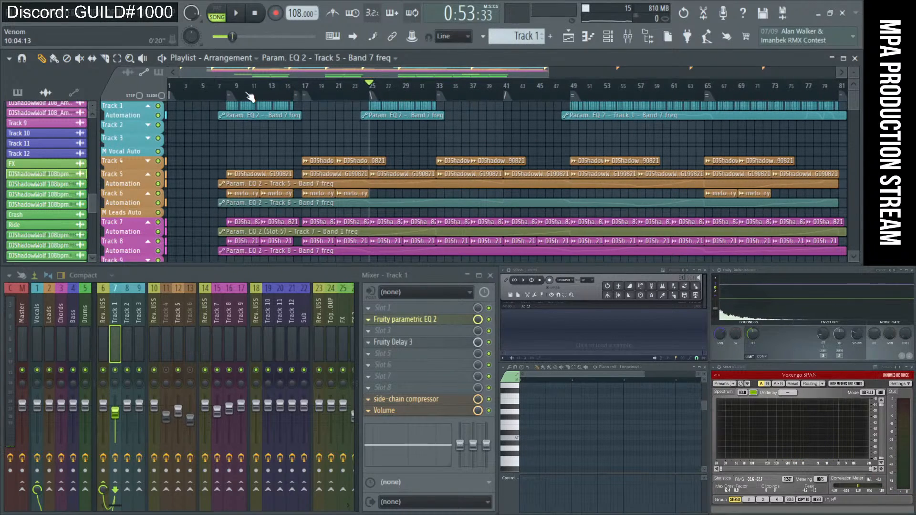
pyautogui.scroll(3, 243, 100)
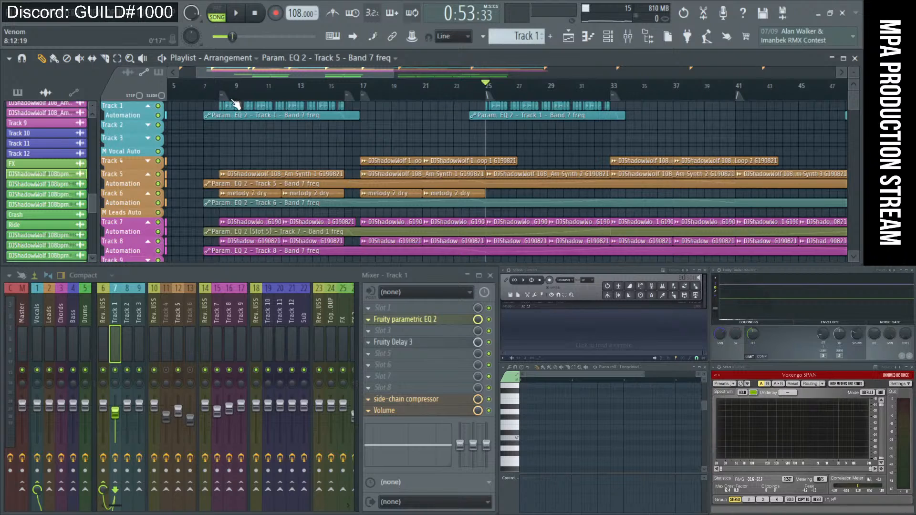
pyautogui.rightClick(224, 97)
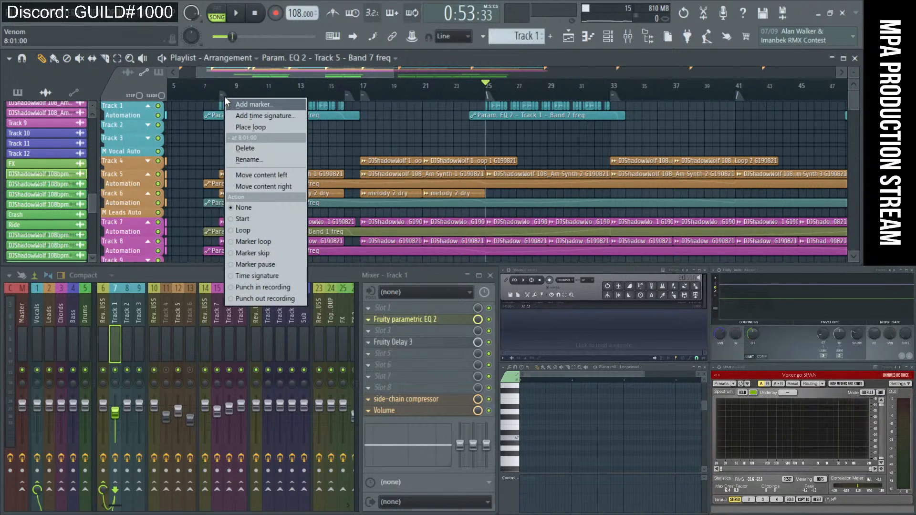
pyautogui.click(241, 96)
pyautogui.click(364, 89)
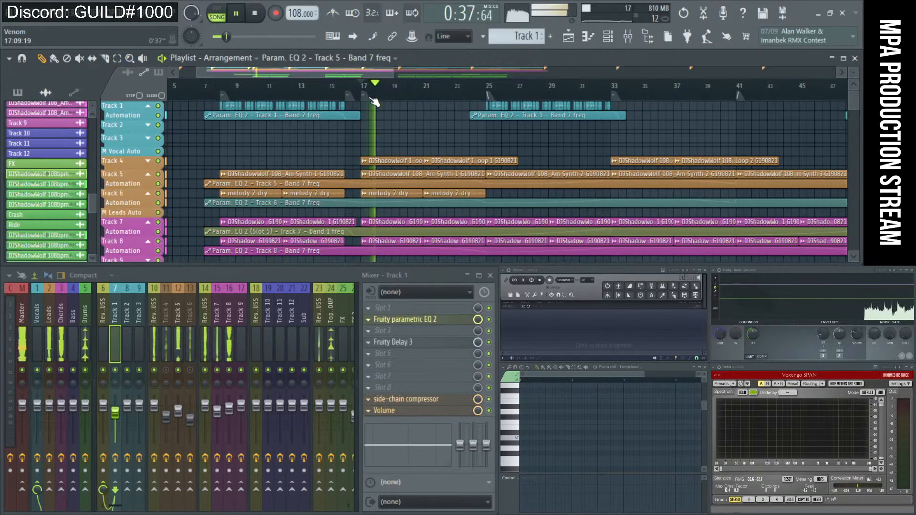
pyautogui.rightClick(367, 97)
pyautogui.click(396, 158)
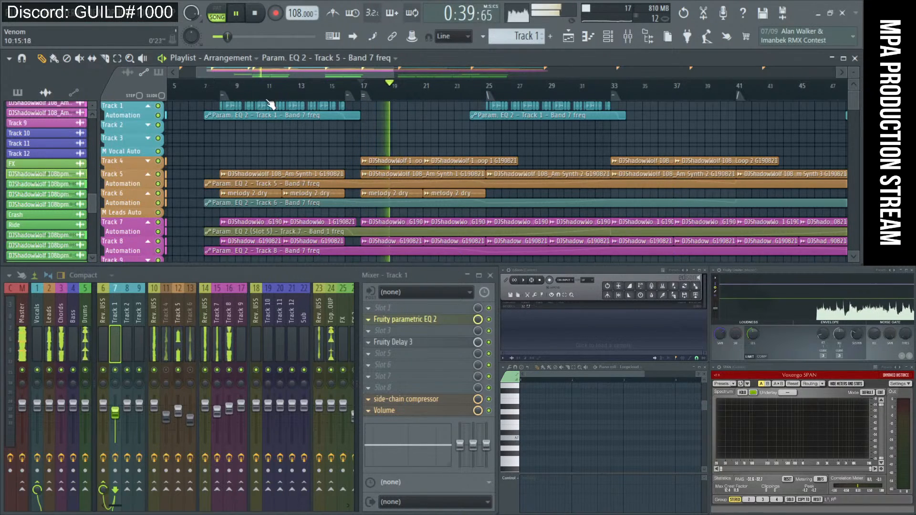
pyautogui.rightClick(225, 96)
pyautogui.press('Escape')
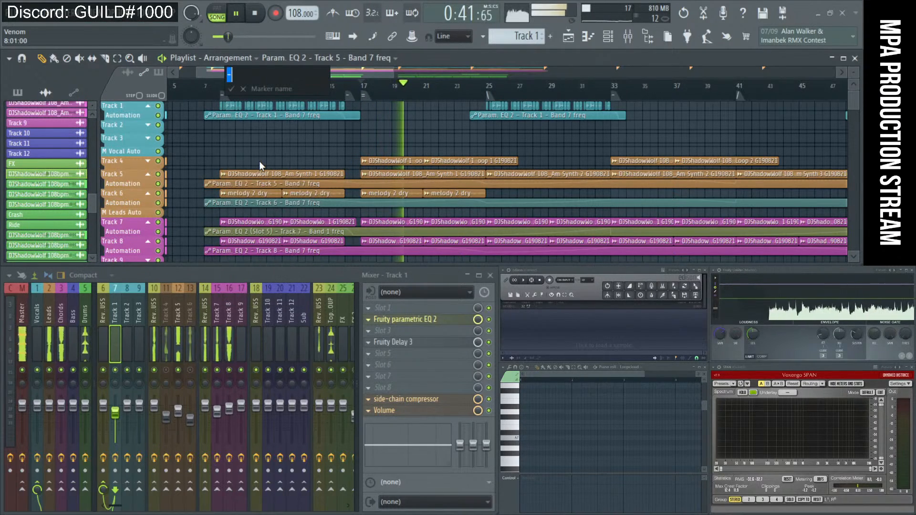
# - Restart playback of the arrangement from bar 8
pyautogui.press('space')
pyautogui.click(224, 88)
pyautogui.press('space')
# - Rename the timeline marker at bar 16 to "\"
pyautogui.scroll(-3, 302, 120)
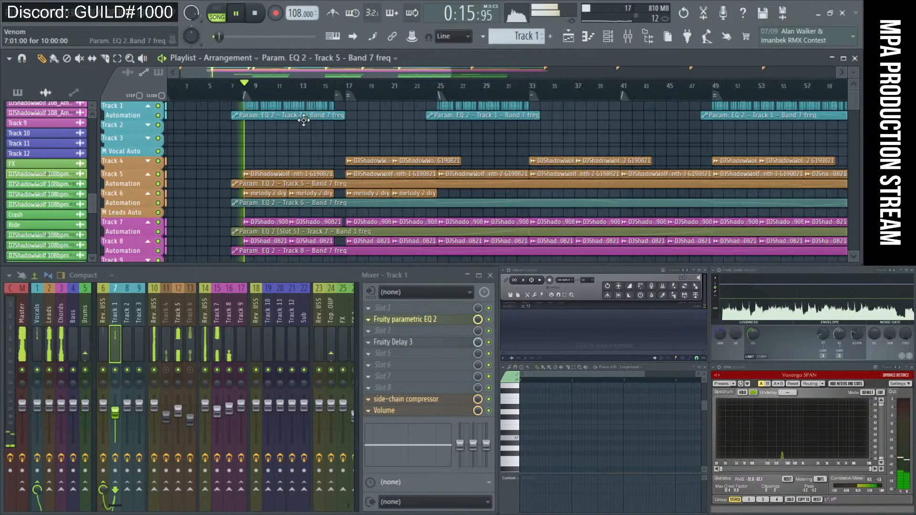
pyautogui.scroll(4, 305, 116)
pyautogui.scroll(-2, 325, 102)
pyautogui.scroll(2, 325, 102)
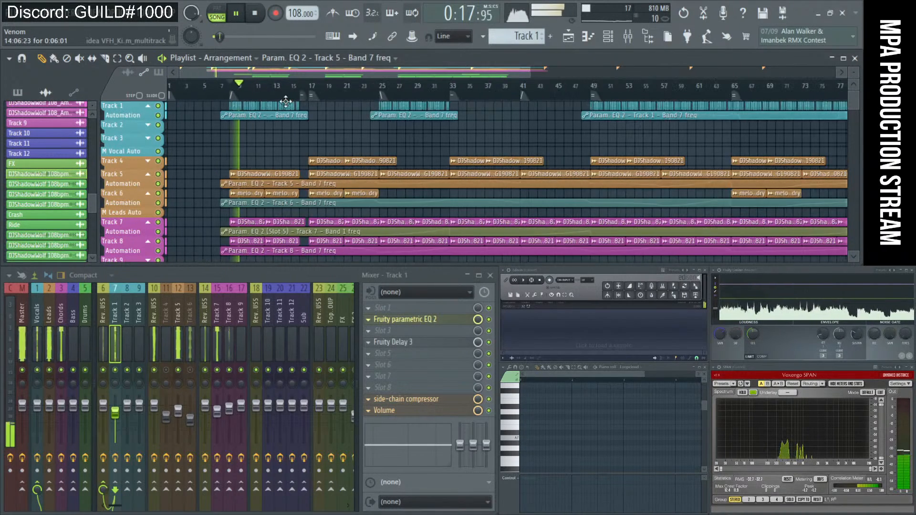
pyautogui.scroll(2, 305, 103)
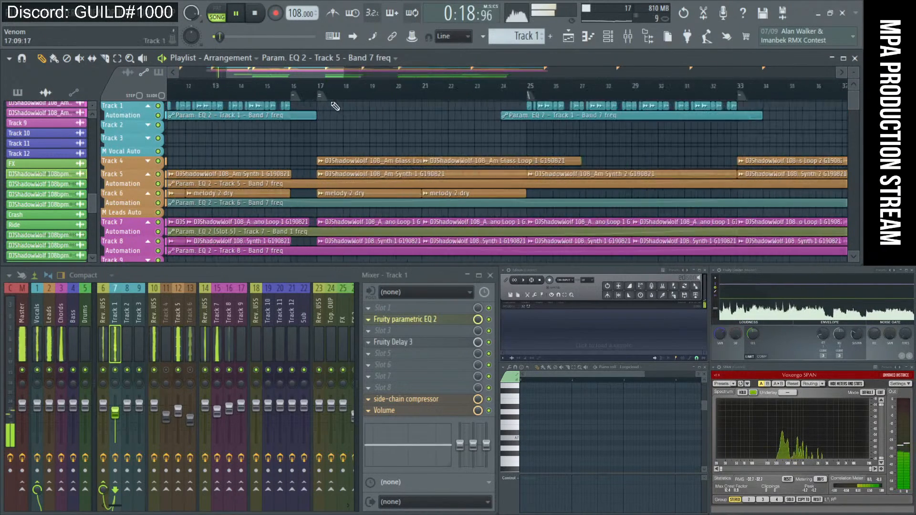
pyautogui.rightClick(291, 97)
pyautogui.click(311, 156)
pyautogui.write('\\')
pyautogui.press('Return')
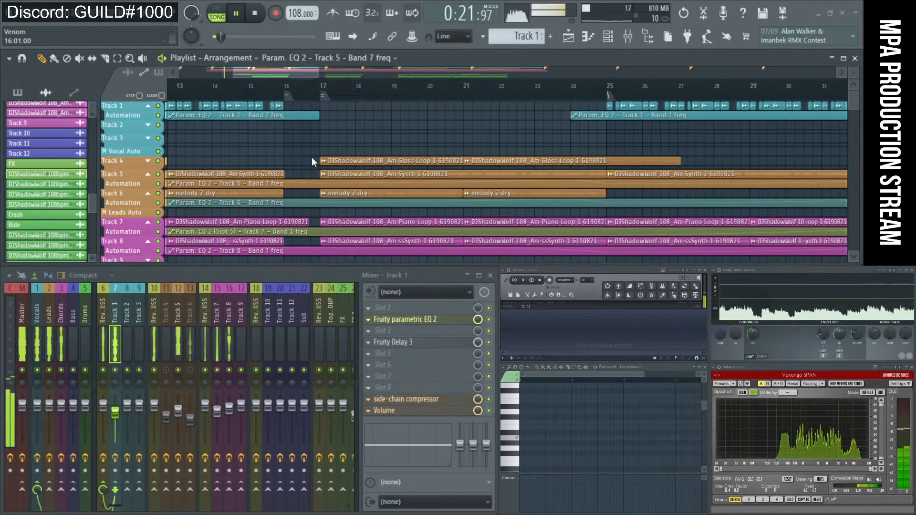
# - Look over the marked sections from the intro to beyond bar 81 while the arrangement plays
pyautogui.scroll(-3, 341, 116)
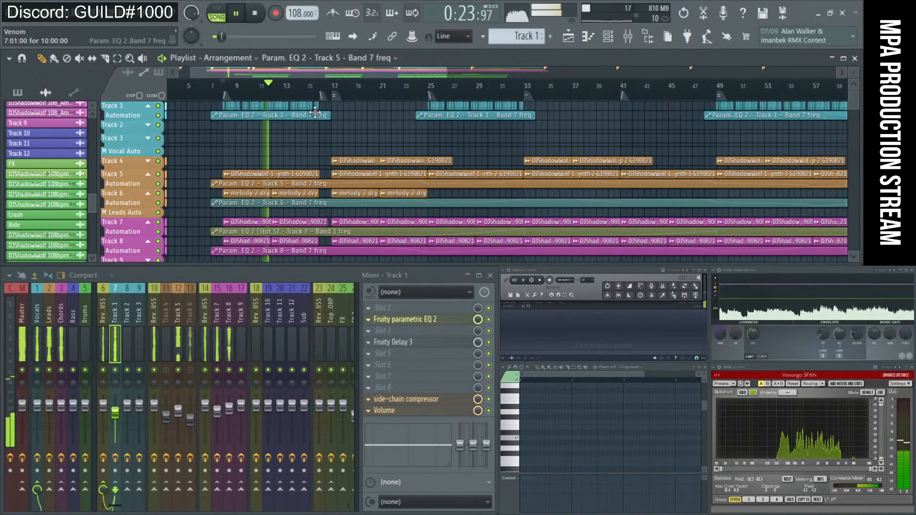
pyautogui.scroll(2, 301, 103)
pyautogui.moveTo(302, 72); pyautogui.dragTo(322, 72)
pyautogui.scroll(-1, 233, 113)
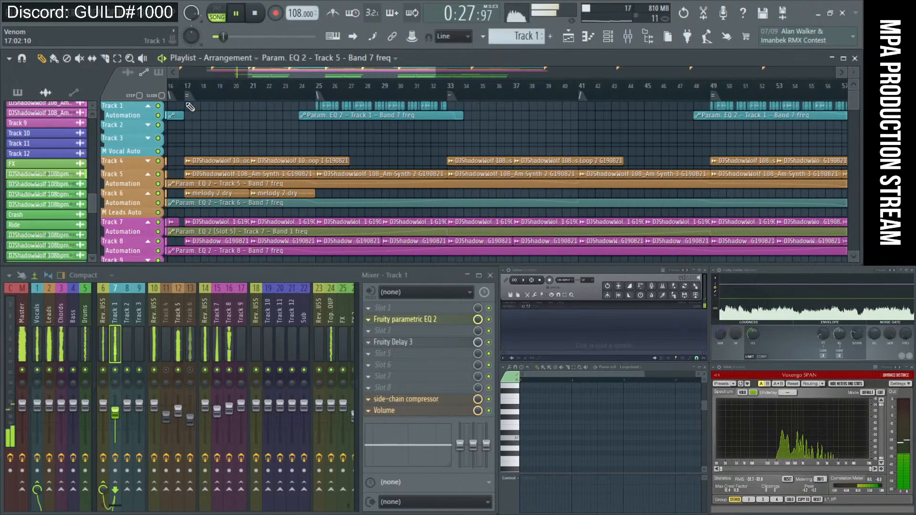
pyautogui.moveTo(313, 74); pyautogui.dragTo(309, 74)
pyautogui.scroll(-2, 355, 101)
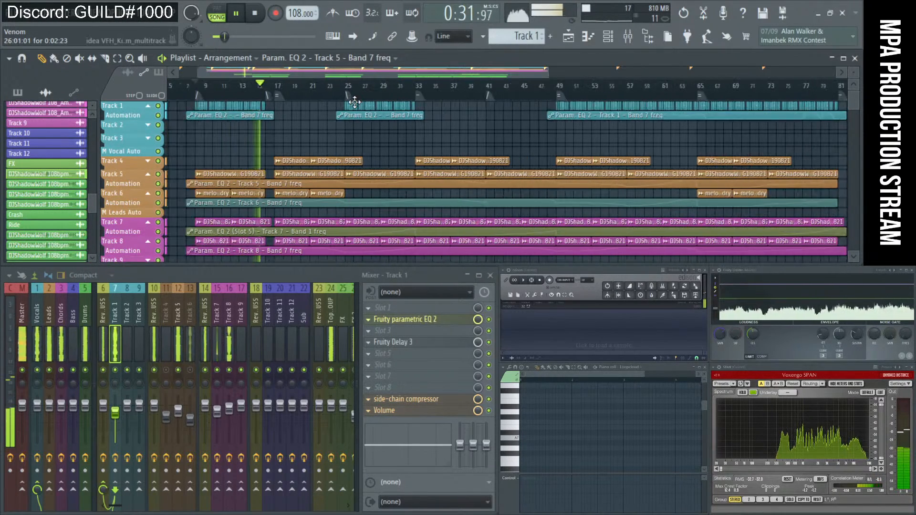
pyautogui.scroll(-1, 423, 113)
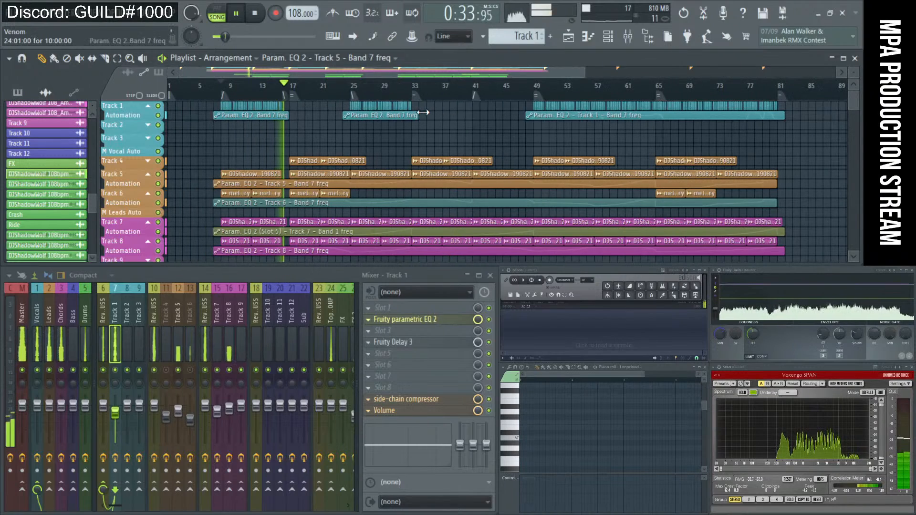
pyautogui.scroll(-1, 423, 113)
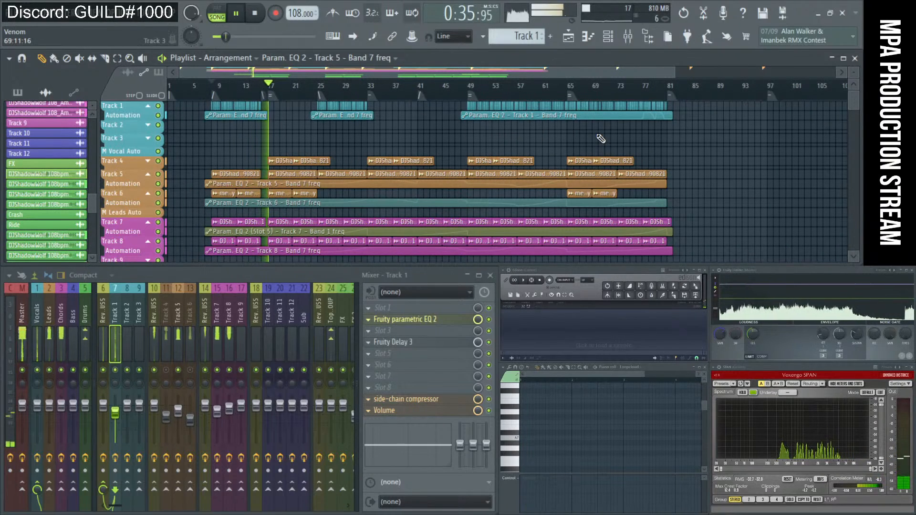
pyautogui.scroll(-2, 507, 142)
# - Bring the stream chat window into view, stop playback, read through the messages, and move the chat away again
pyautogui.moveTo(626, 279); pyautogui.dragTo(507, 376)
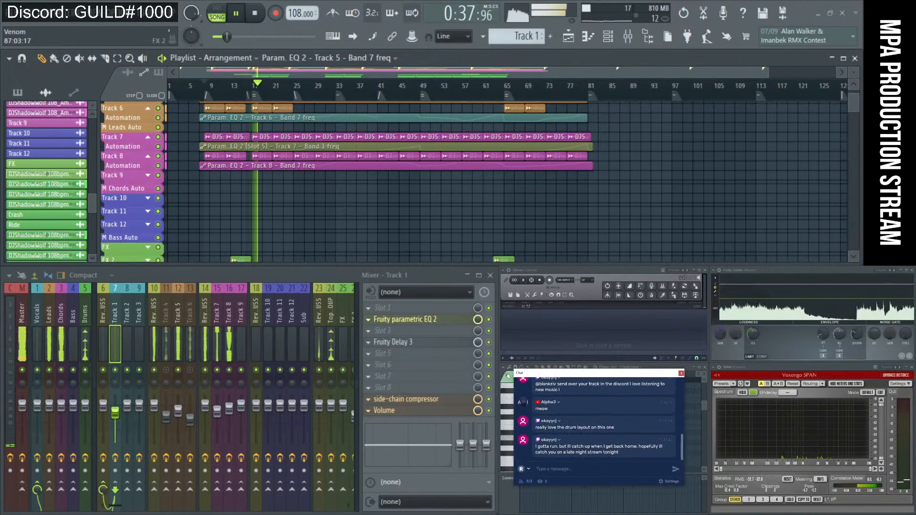
pyautogui.scroll(2, 472, 166)
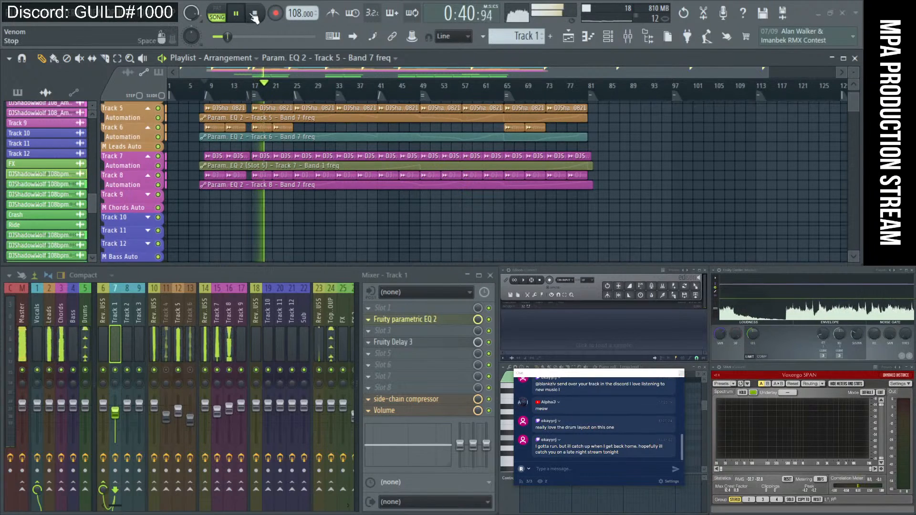
pyautogui.press('space')
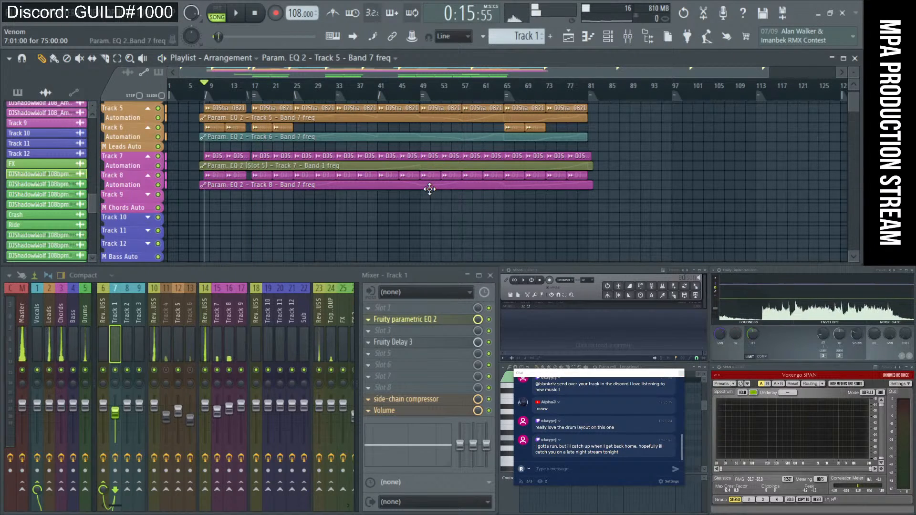
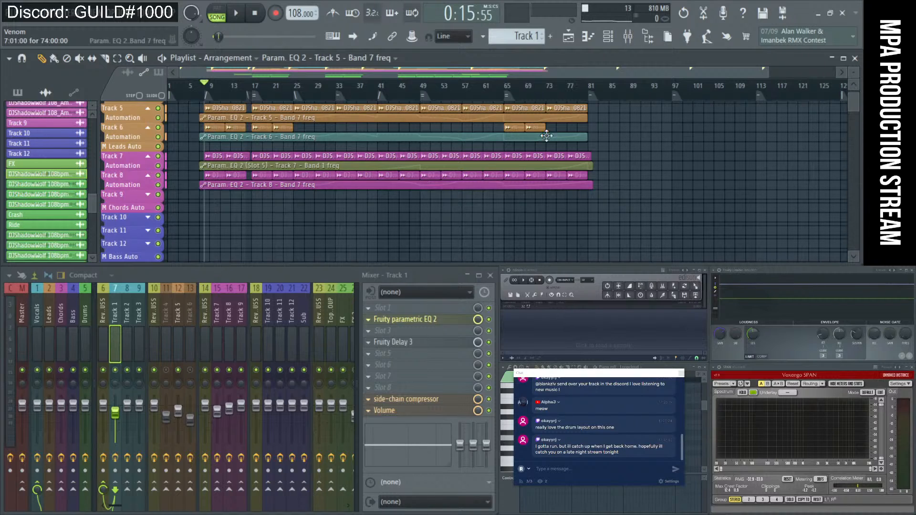
pyautogui.moveTo(574, 376); pyautogui.dragTo(607, 376)
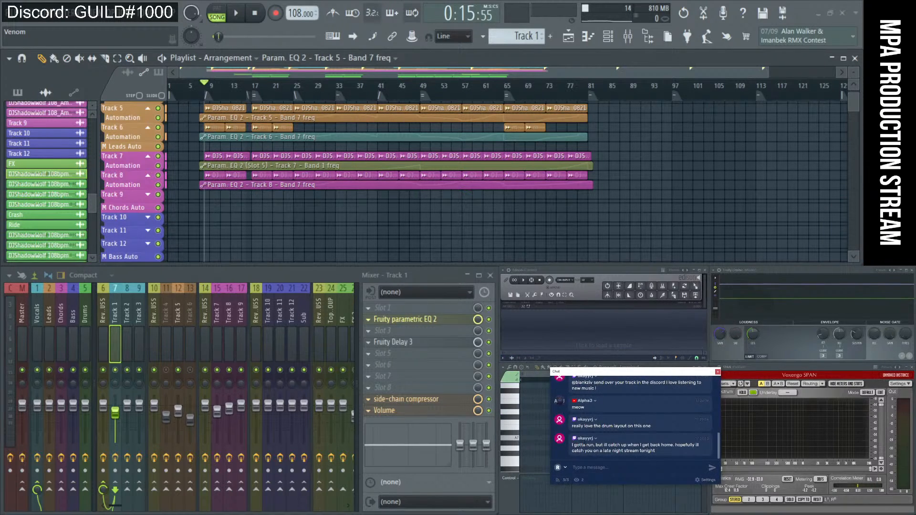
pyautogui.scroll(10, 593, 409)
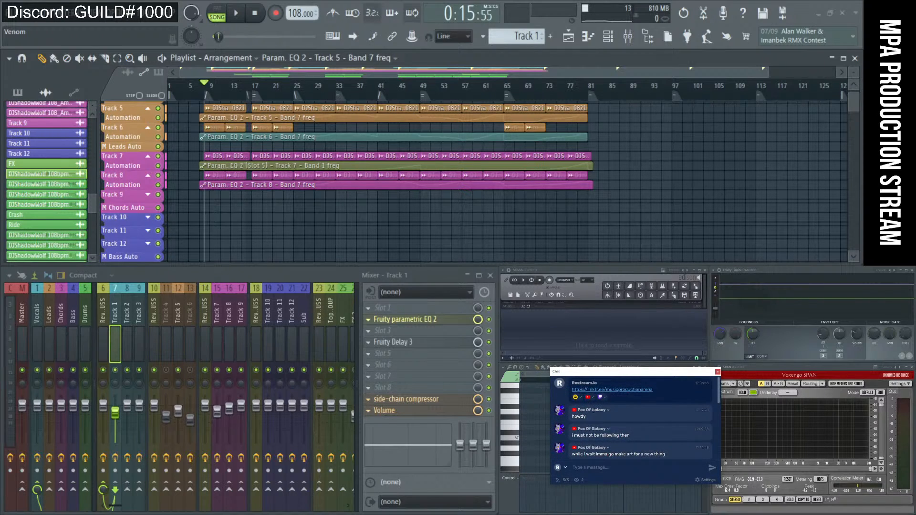
pyautogui.scroll(-10, 593, 412)
pyautogui.moveTo(599, 374); pyautogui.dragTo(499, 400)
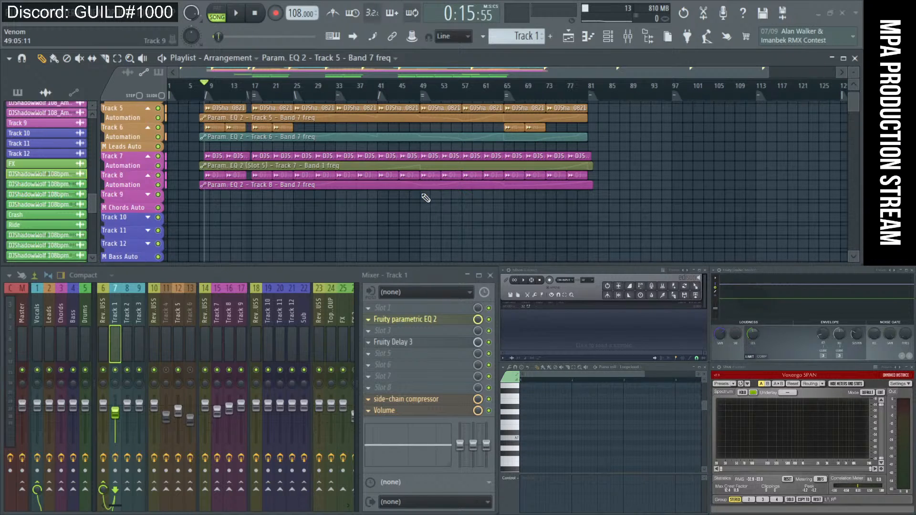
# - Play the arrangement from bar 17 and quit SteamVR from its error dialog
pyautogui.click(261, 97)
pyautogui.press('space')
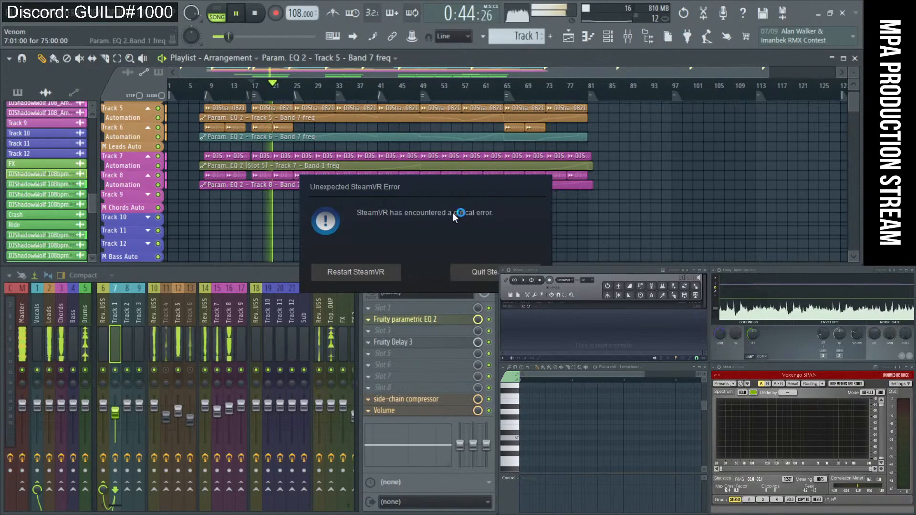
pyautogui.click(487, 272)
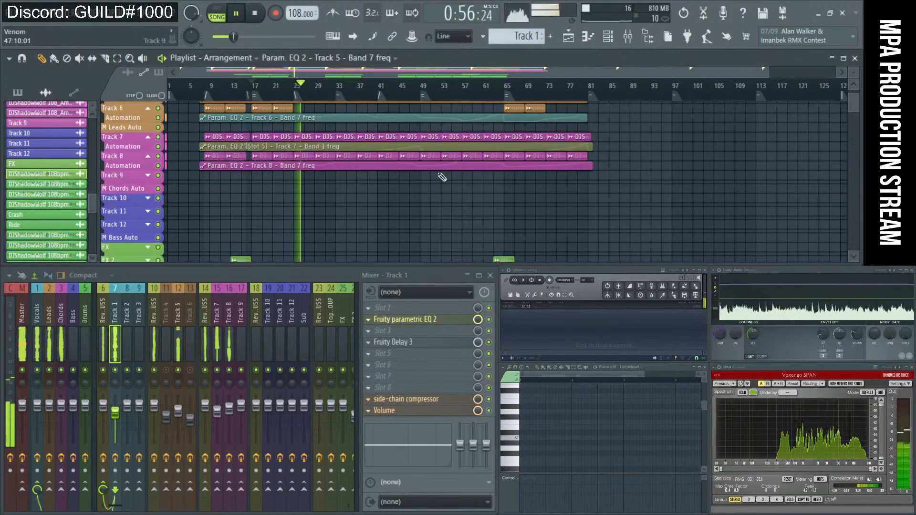
# - Check the FX and drum tracks, and open the name of the timeline marker at bar 81 for editing
pyautogui.scroll(-5, 544, 158)
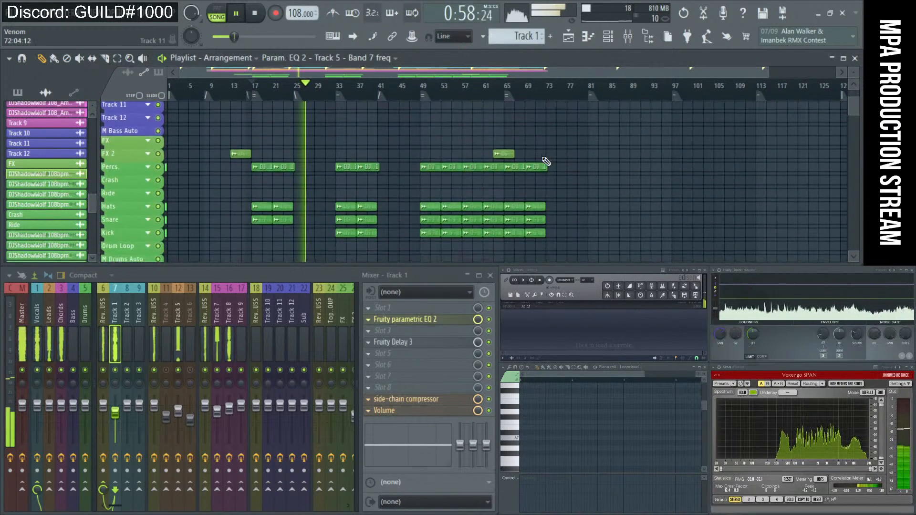
pyautogui.scroll(6, 546, 154)
pyautogui.rightClick(594, 95)
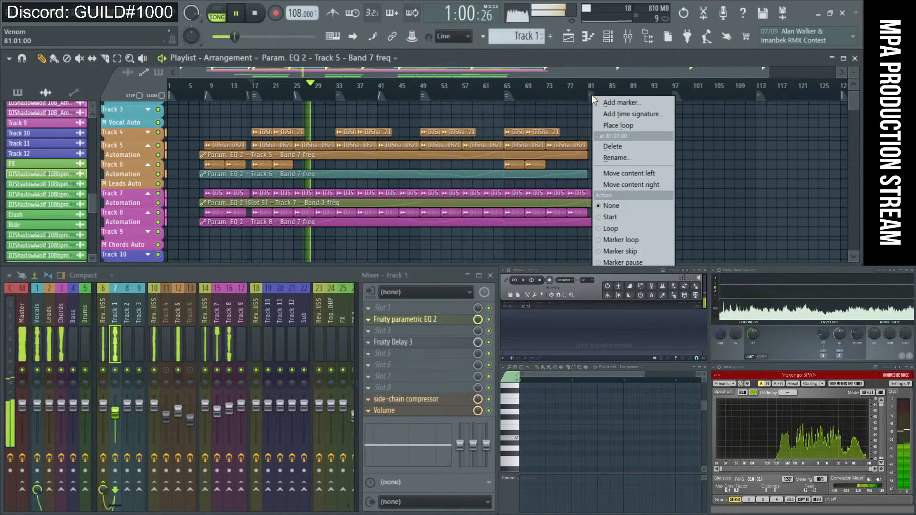
pyautogui.press('Escape')
pyautogui.rightClick(595, 96)
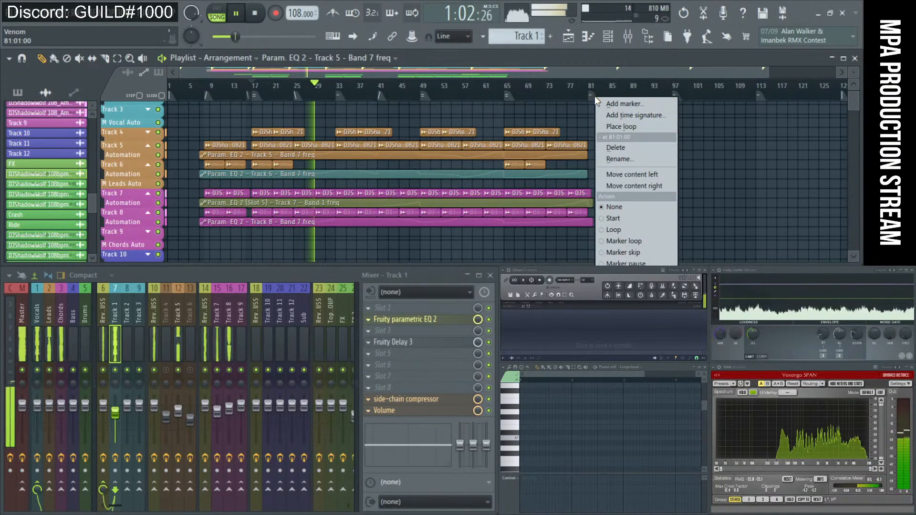
pyautogui.click(627, 161)
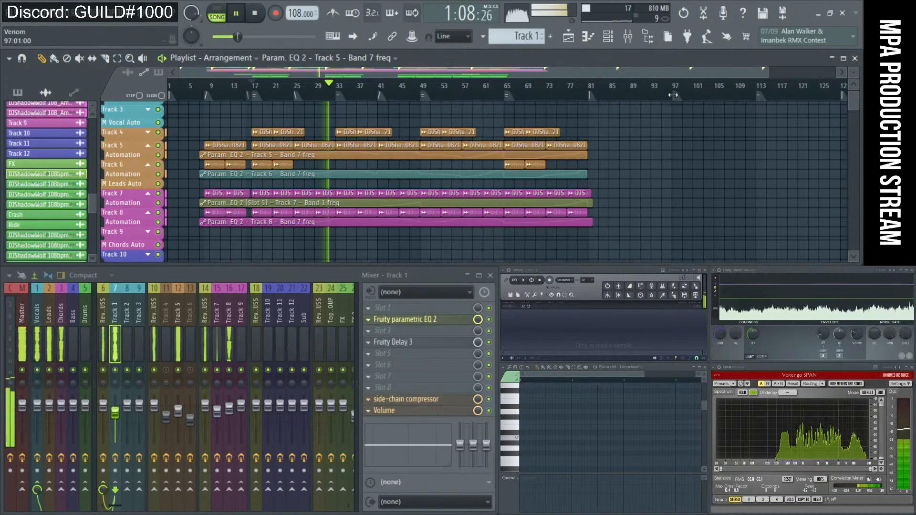
# - Delete the leftover timeline markers at bars 97 and 113
pyautogui.rightClick(680, 96)
pyautogui.click(706, 148)
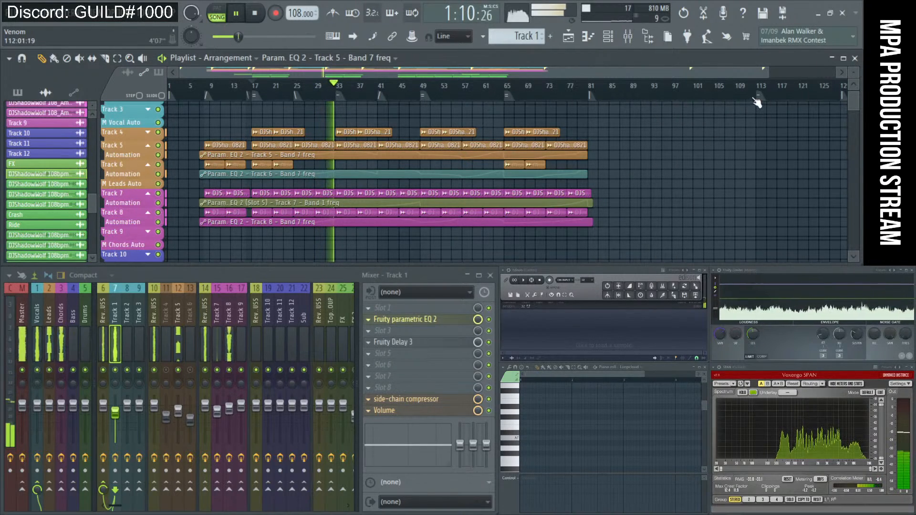
pyautogui.rightClick(764, 97)
pyautogui.click(783, 145)
# - Move the timeline marker at bar 129 back to just past bar 81
pyautogui.scroll(-1, 774, 95)
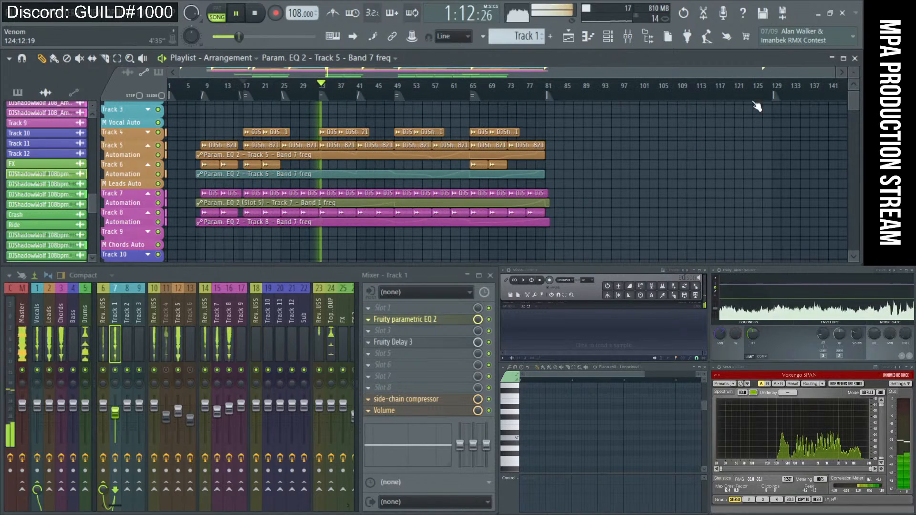
pyautogui.rightClick(779, 97)
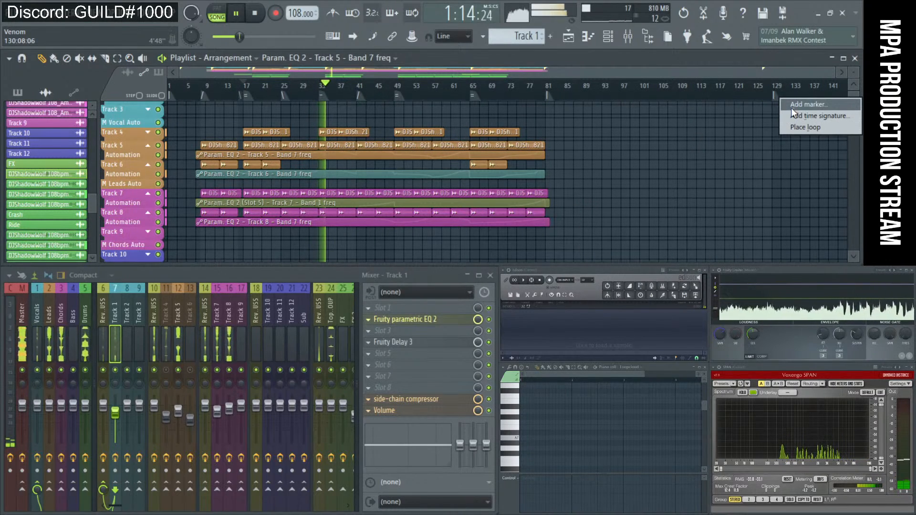
pyautogui.click(769, 79)
pyautogui.moveTo(777, 96); pyautogui.dragTo(565, 109)
pyautogui.scroll(3, 564, 122)
pyautogui.scroll(-3, 645, 140)
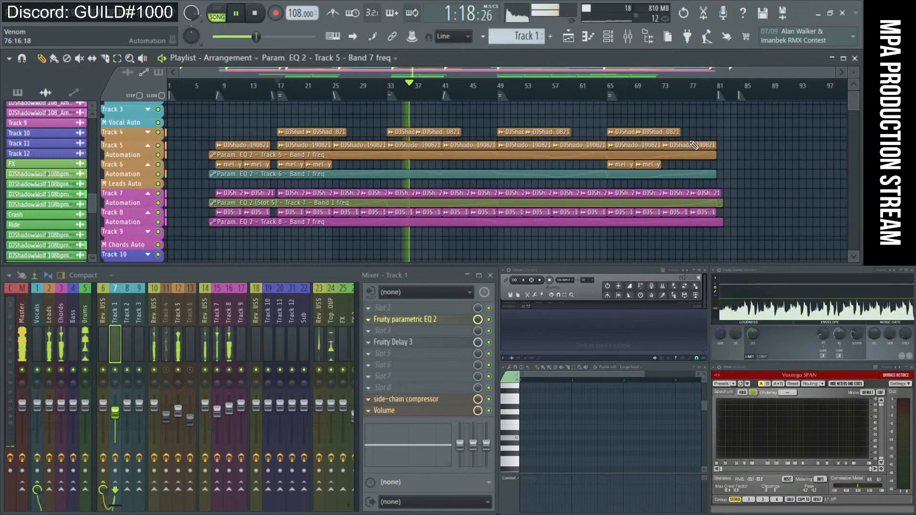
# - Move the leftover timeline marker past bar 81 to bar 85 and delete it
pyautogui.scroll(5, 738, 131)
pyautogui.moveTo(754, 96)
pyautogui.mouseDown()
pyautogui.moveTo(710, 95)
pyautogui.moveTo(794, 97)
pyautogui.mouseUp()
pyautogui.rightClick(794, 98)
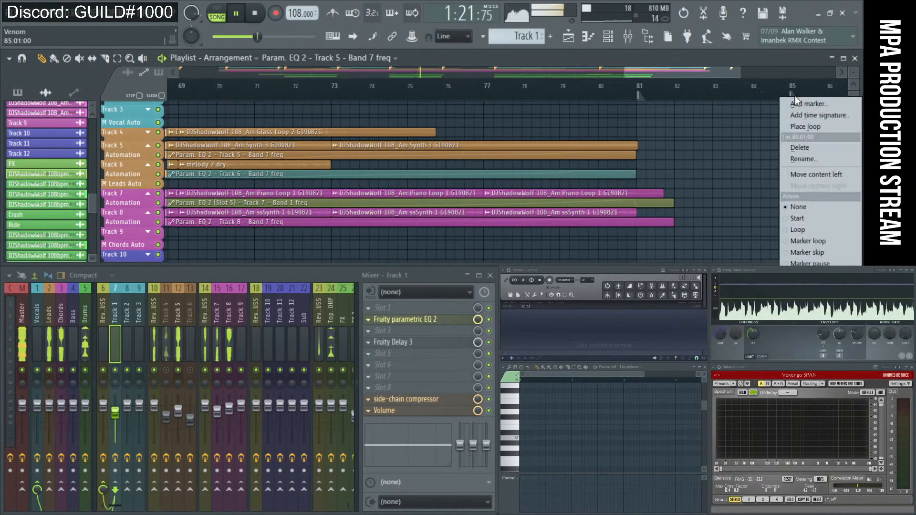
pyautogui.click(810, 148)
pyautogui.scroll(-5, 561, 166)
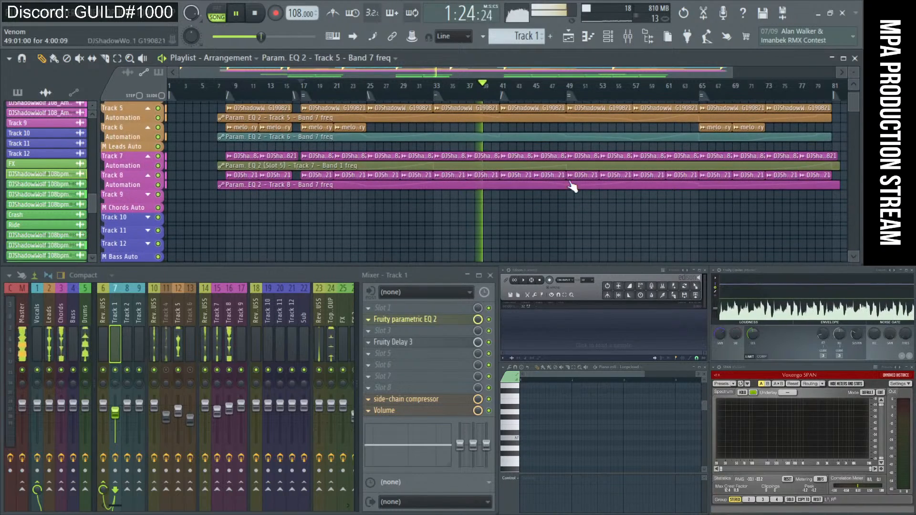
# - Switch to AltspaceVR, move its window onto the monitor with the plugin windows, and open its main menu
pyautogui.hotkey('alt', 'Tab')
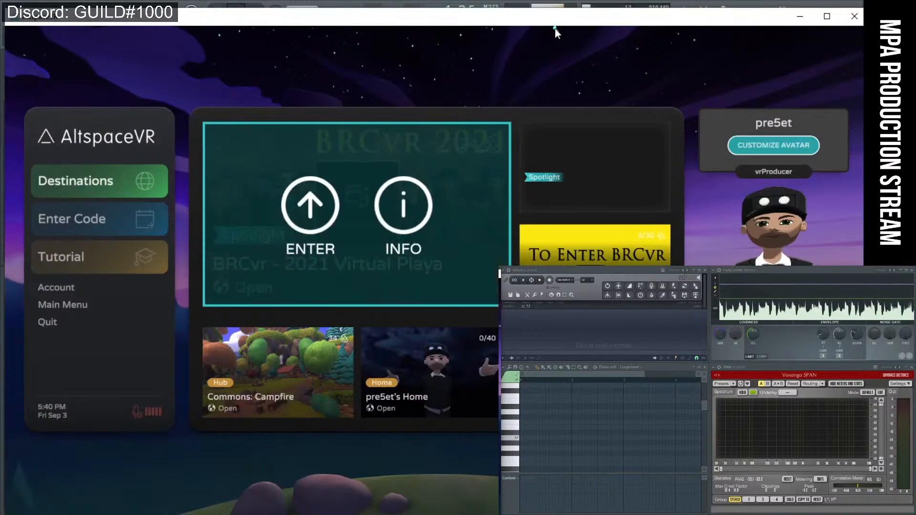
pyautogui.moveTo(778, 16); pyautogui.dragTo(842, 278)
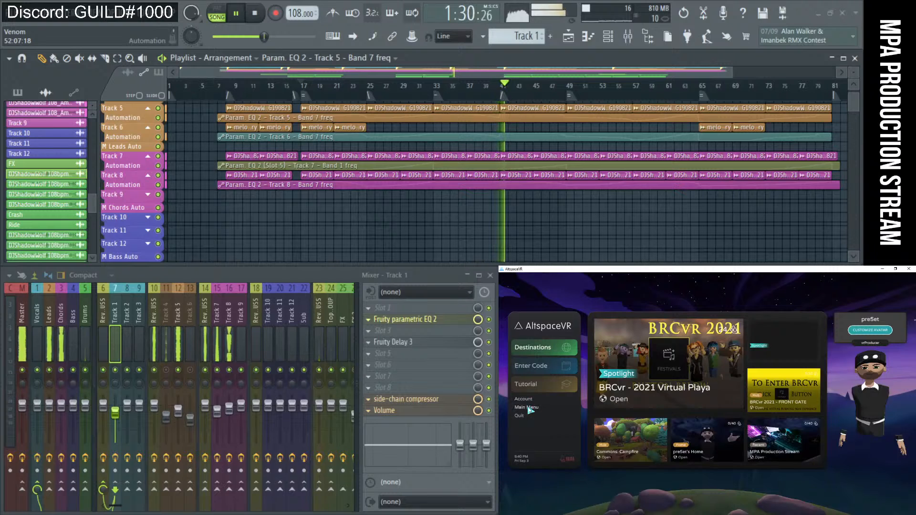
pyautogui.click(530, 408)
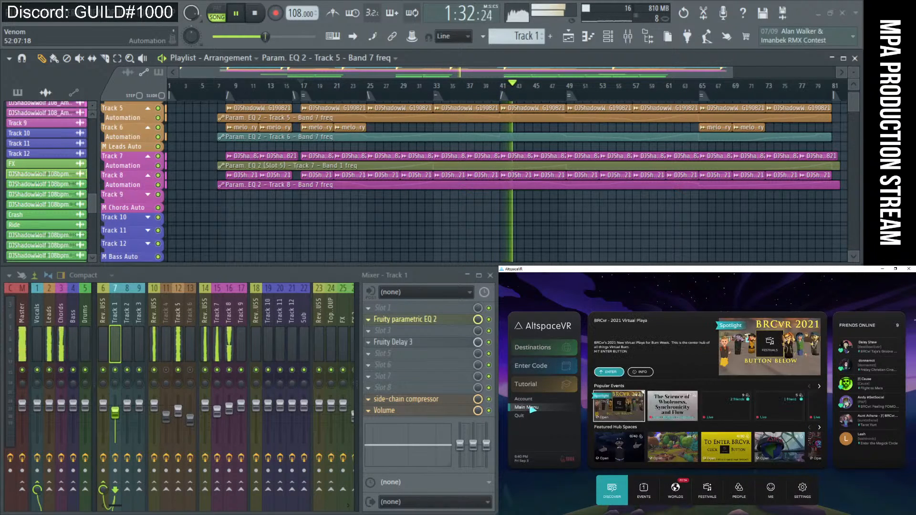
# - Browse the AltspaceVR events, festivals and discover pages, and look through this week's Friday event lineup
pyautogui.click(656, 497)
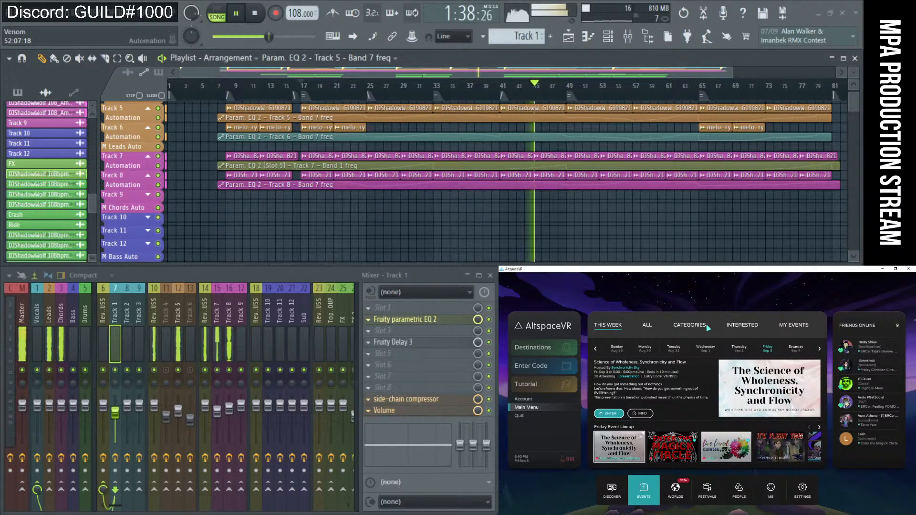
pyautogui.click(708, 489)
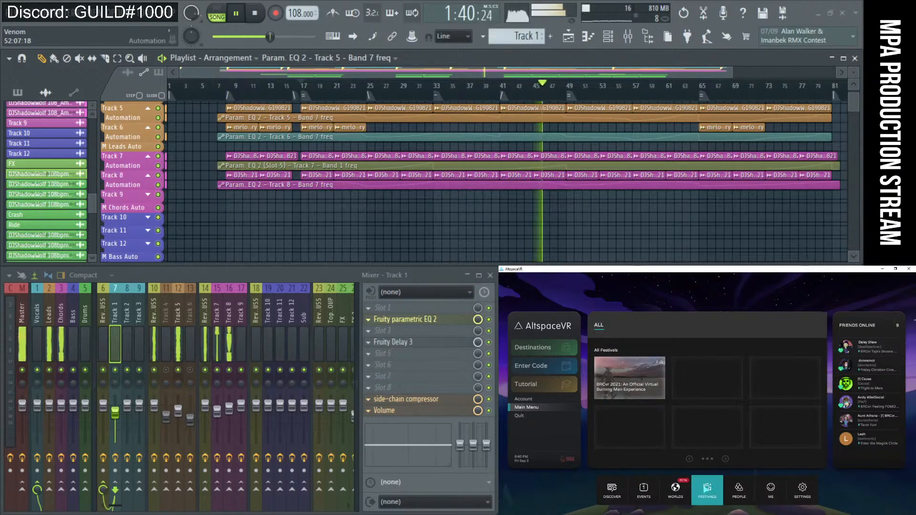
pyautogui.click(612, 489)
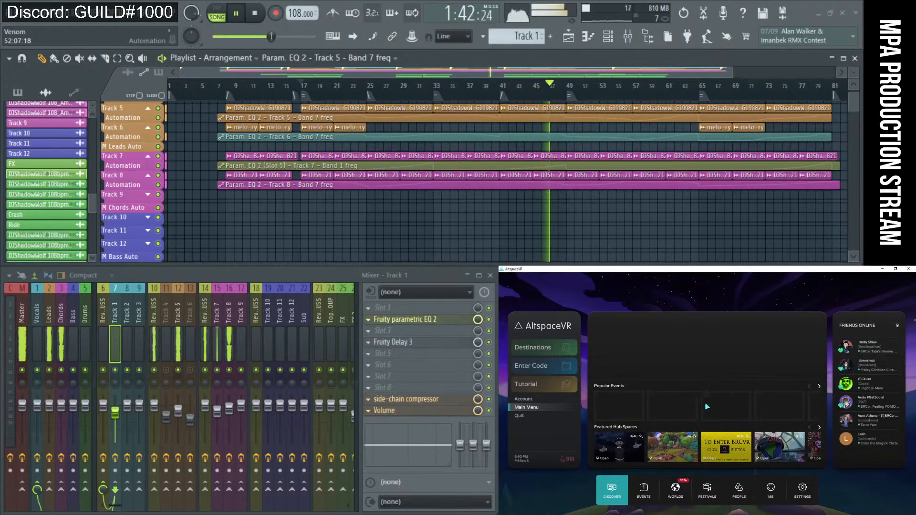
pyautogui.click(644, 489)
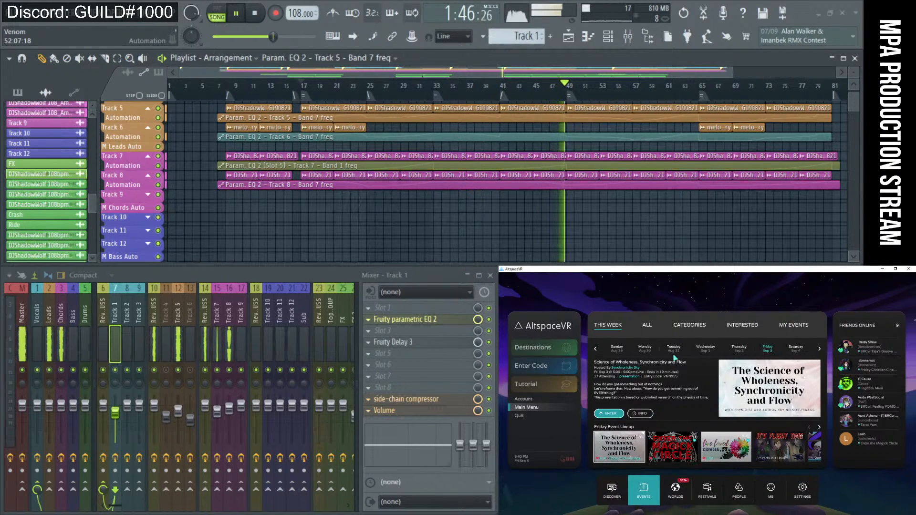
pyautogui.click(820, 428)
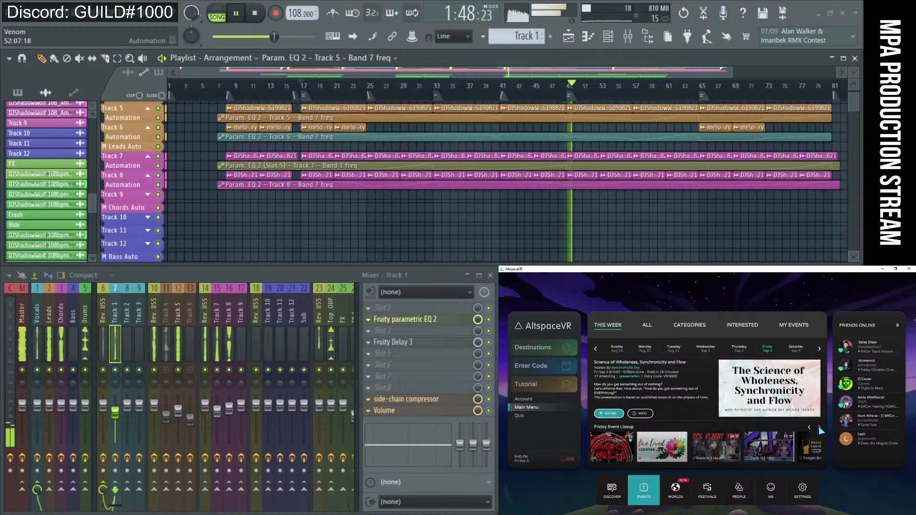
pyautogui.click(820, 428)
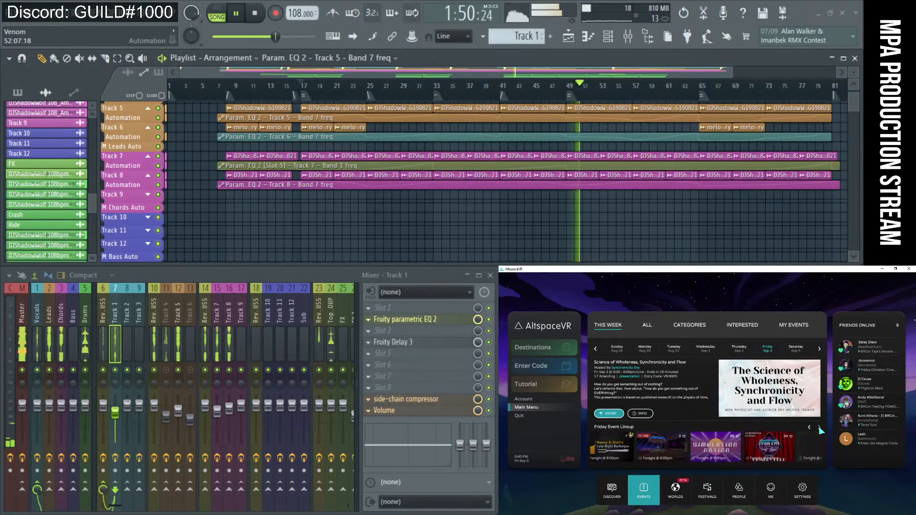
pyautogui.click(820, 428)
pyautogui.click(820, 428)
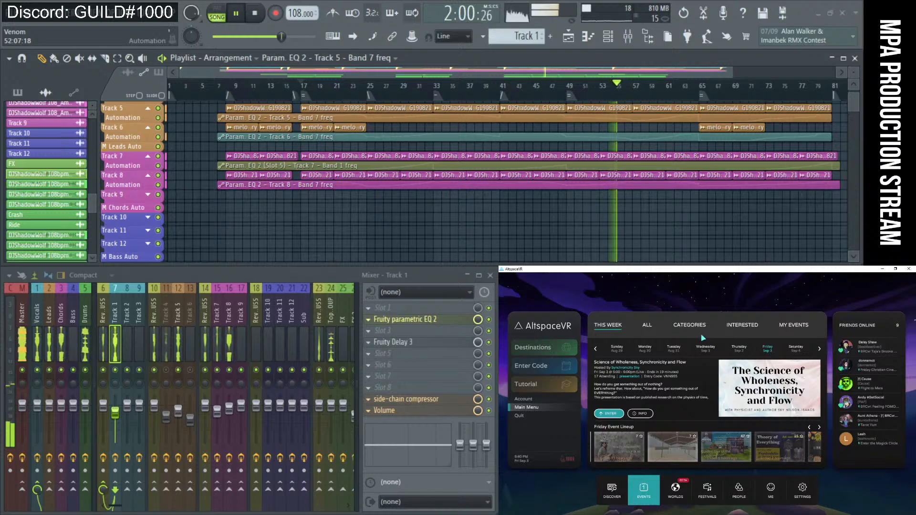
# - Find the "BRCvr -- Friday 7:42, Meet the Artists" event among all events and mark it as interested
pyautogui.click(649, 328)
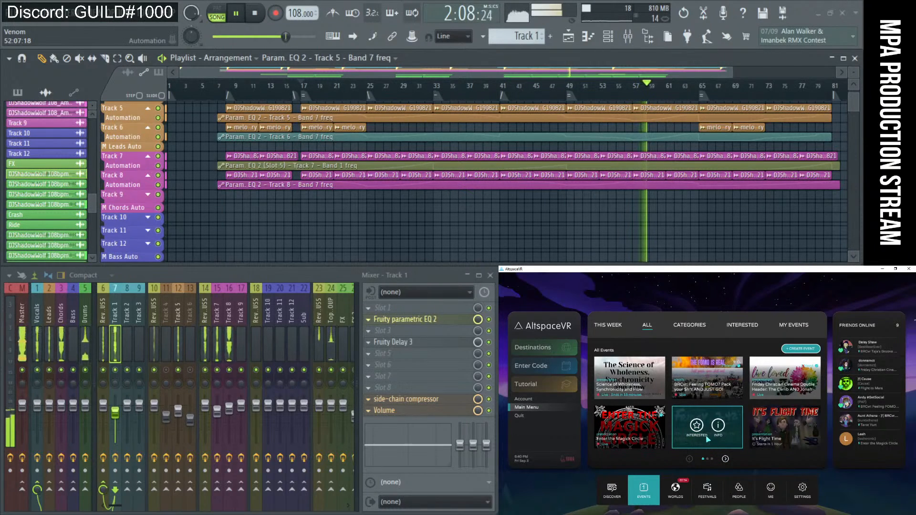
pyautogui.click(719, 426)
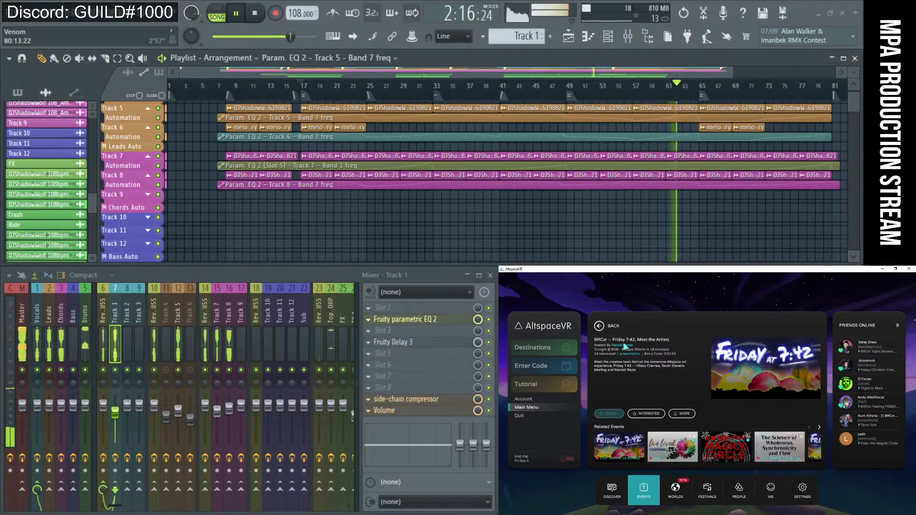
pyautogui.click(649, 414)
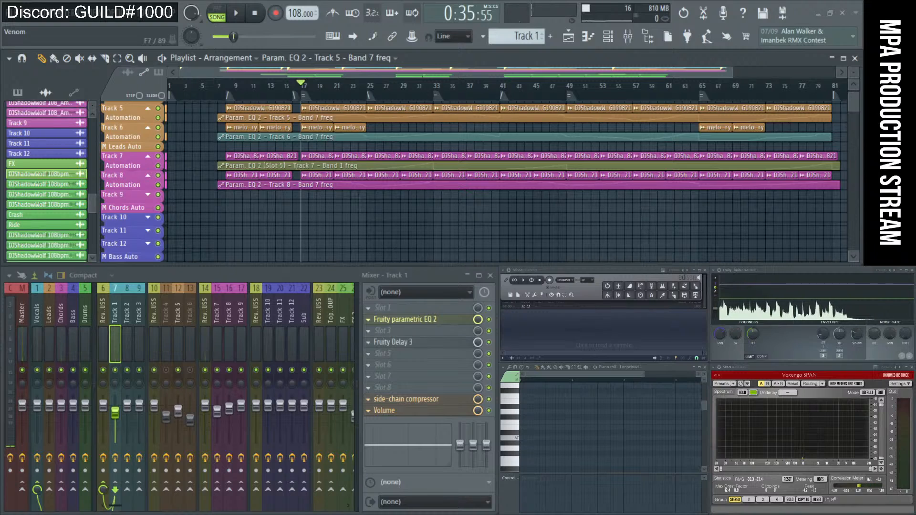
# - Switch to the VR store app, close its window, and return to the FL Studio playlist
pyautogui.hotkey('alt', 'Tab')
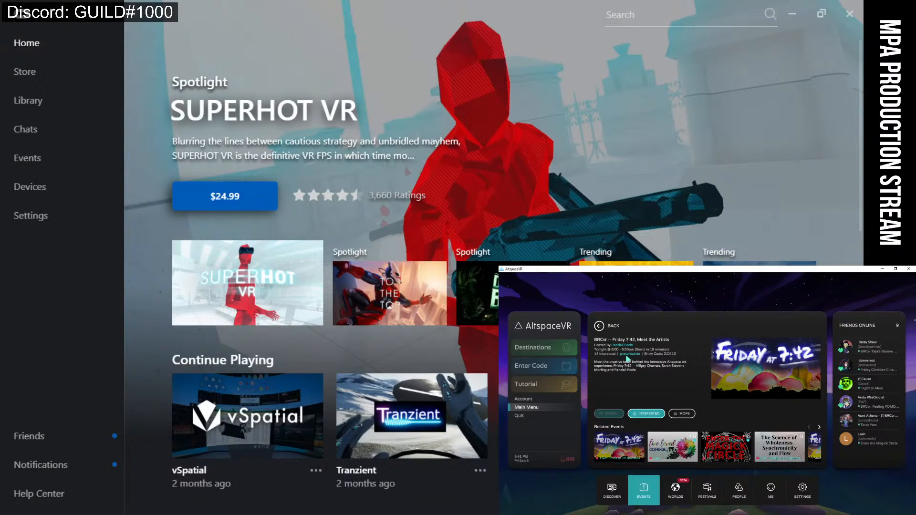
pyautogui.click(853, 14)
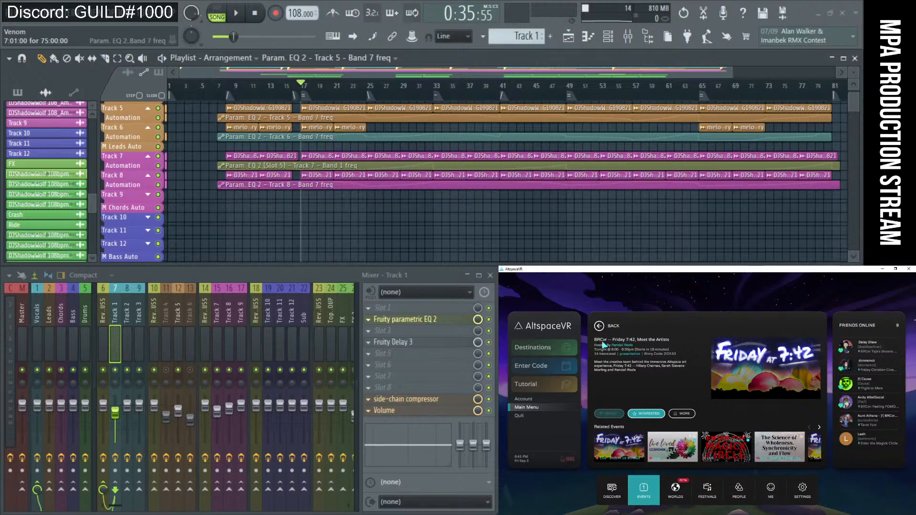
pyautogui.click(313, 101)
# - Play the arrangement briefly from bar 49 and stop playback
pyautogui.scroll(3, 389, 160)
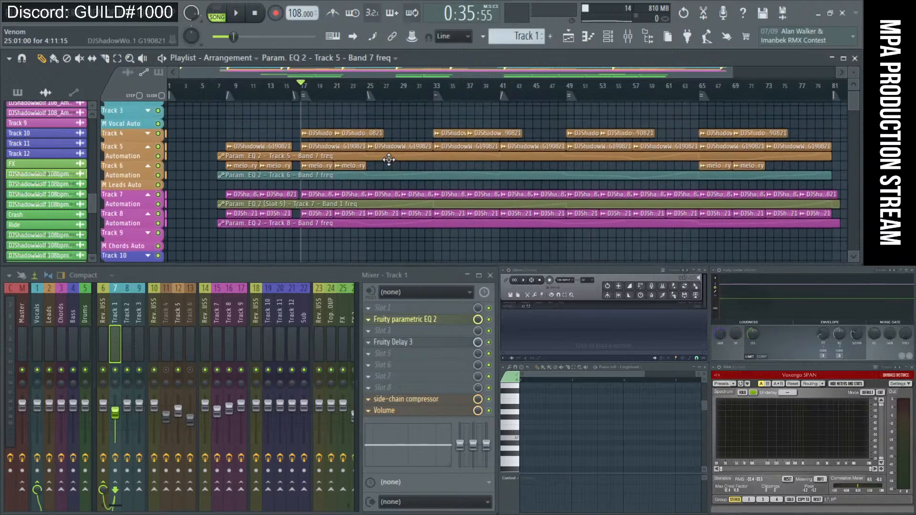
pyautogui.click(575, 98)
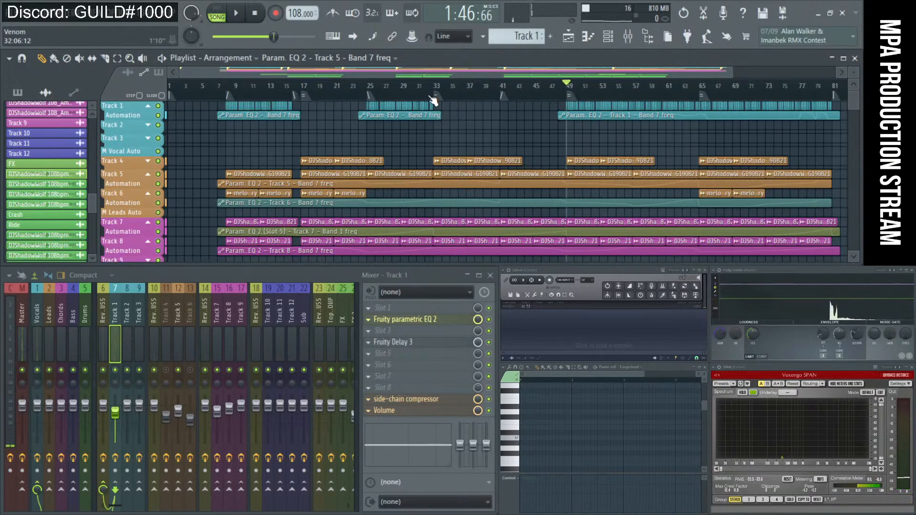
pyautogui.press('space')
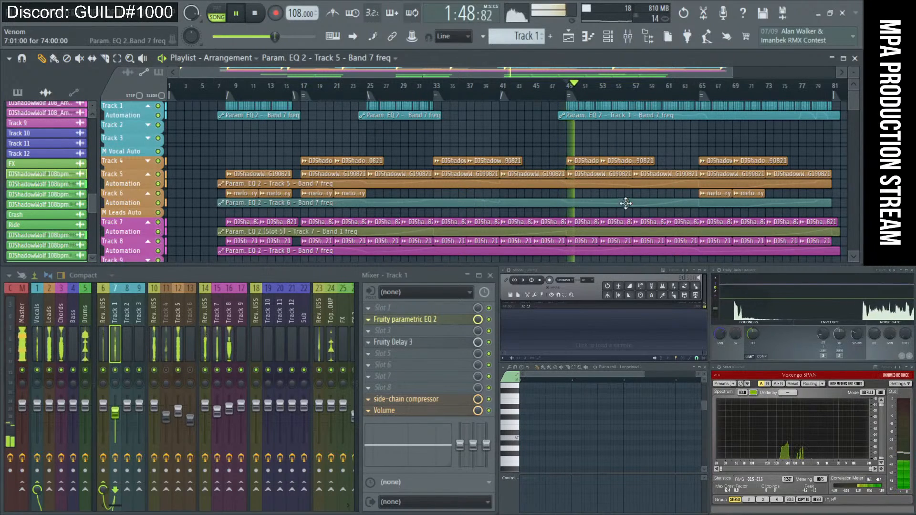
pyautogui.press('space')
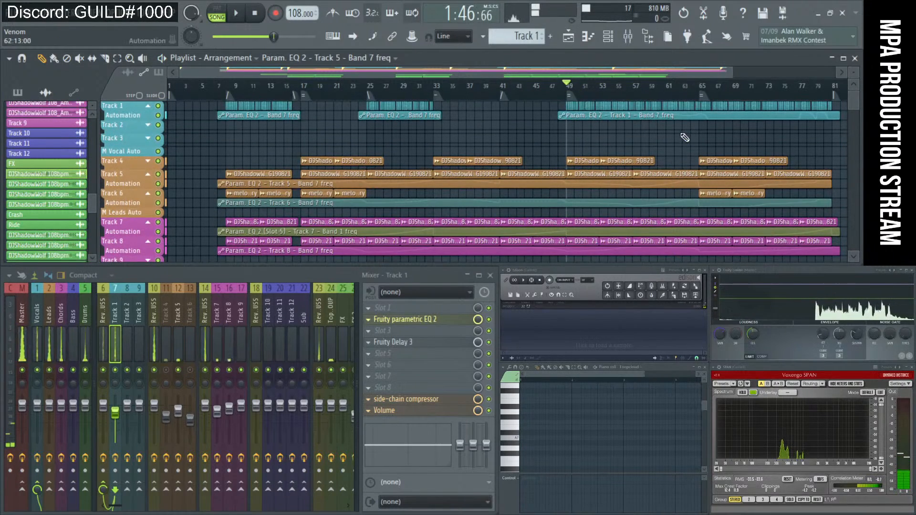
# - Shape two short peaks around bars 69 and 71 in Track 1's EQ Band 7 freq automation, starting playback from bar 65
pyautogui.keyDown('alt'); pyautogui.scroll(3, 565, 125); pyautogui.keyUp('alt')
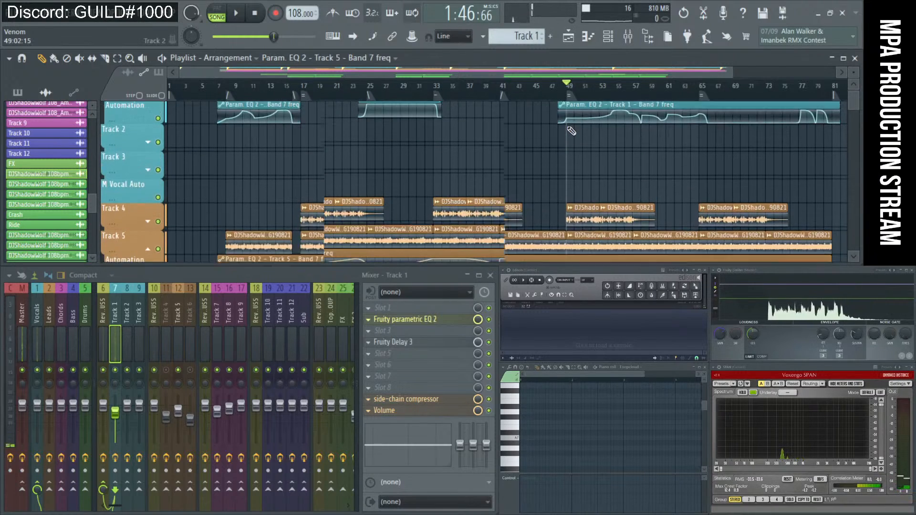
pyautogui.keyDown('ctrl'); pyautogui.scroll(2, 702, 148); pyautogui.keyUp('ctrl')
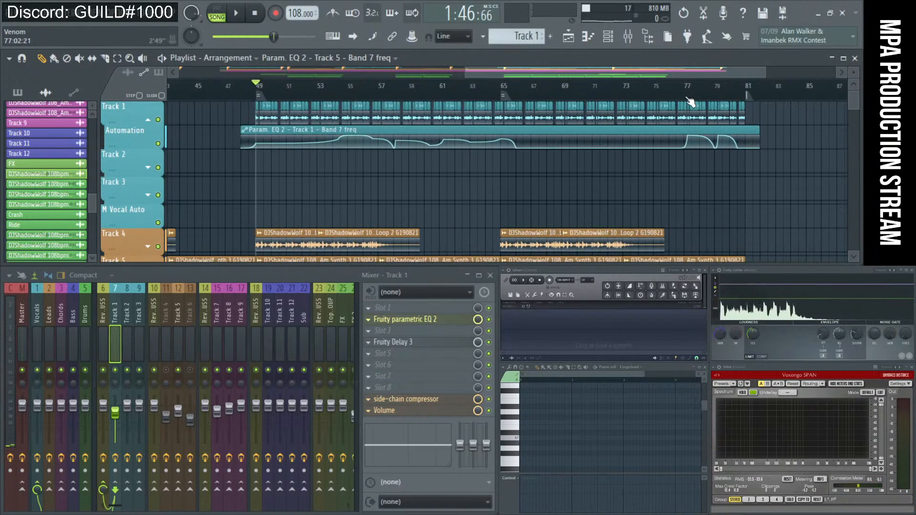
pyautogui.keyDown('ctrl'); pyautogui.scroll(2, 612, 114); pyautogui.keyUp('ctrl')
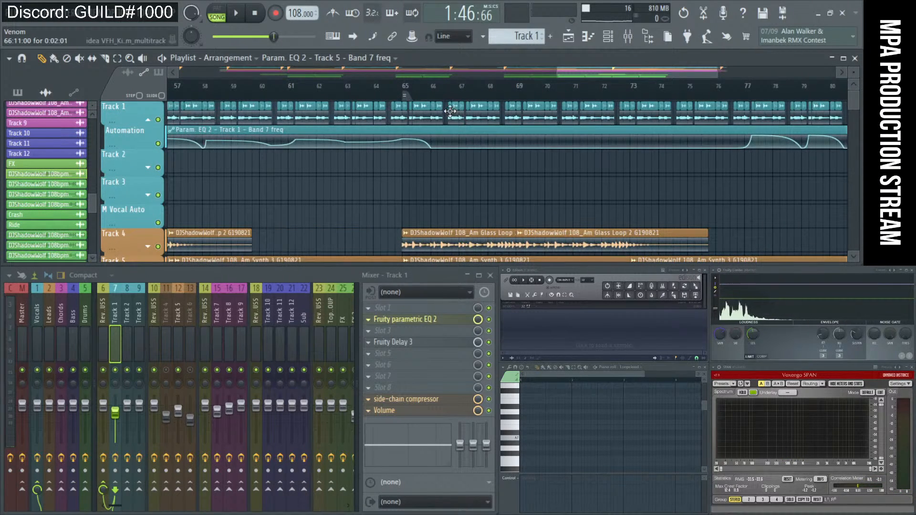
pyautogui.click(408, 93)
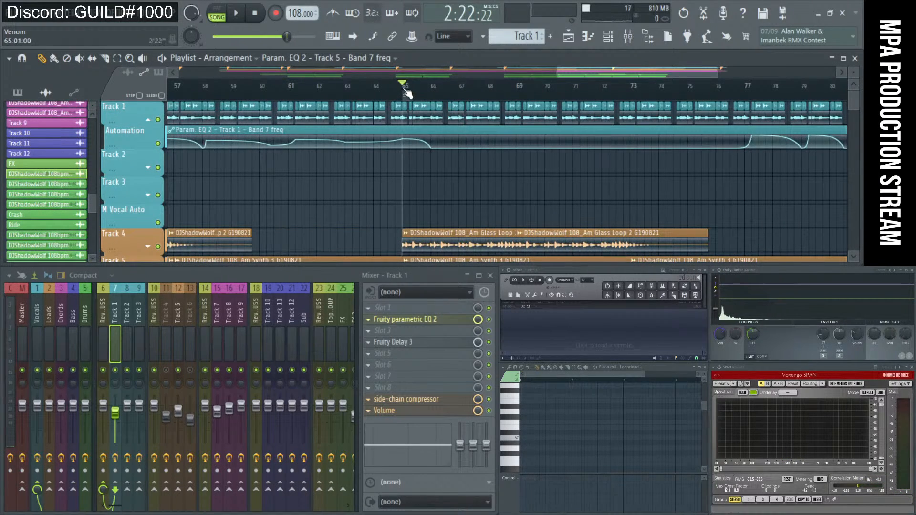
pyautogui.rightClick(495, 147)
pyautogui.moveTo(498, 146); pyautogui.dragTo(510, 137)
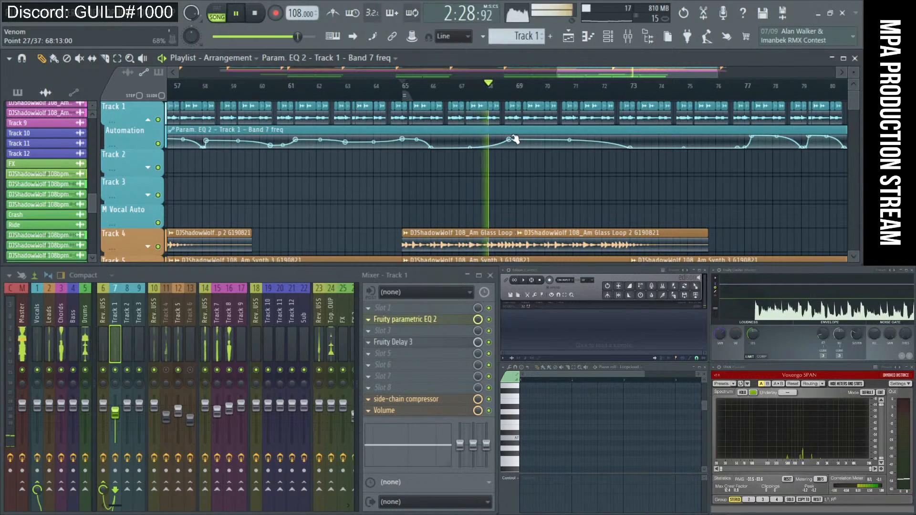
pyautogui.rightClick(524, 148)
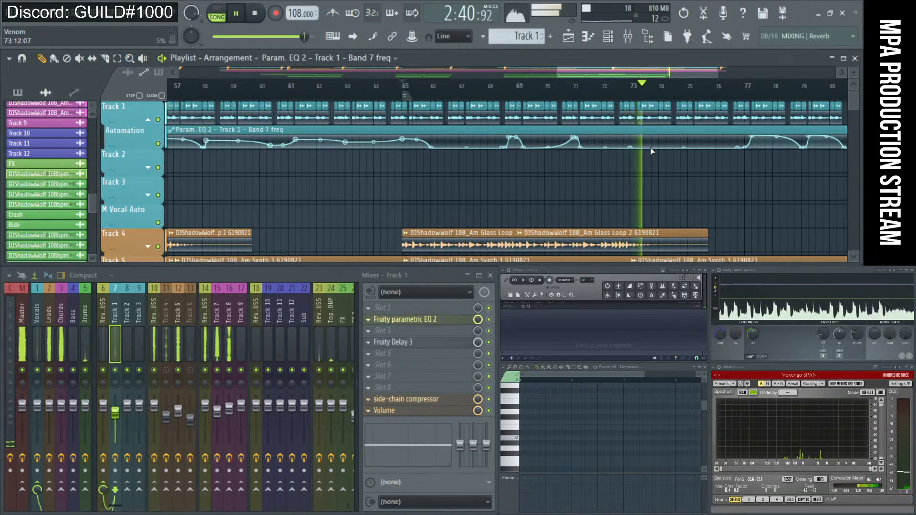
# - Examine the clips and automation on all tracks, and Track 1's automation curve, while the song's ending plays
pyautogui.scroll(-3, 635, 162)
pyautogui.scroll(-2, 313, 142)
pyautogui.scroll(-3, 315, 143)
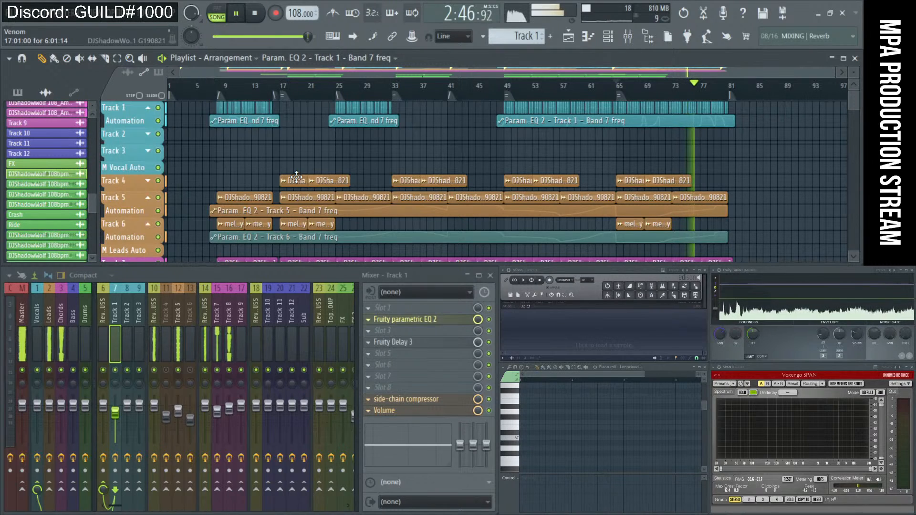
pyautogui.scroll(-4, 296, 177)
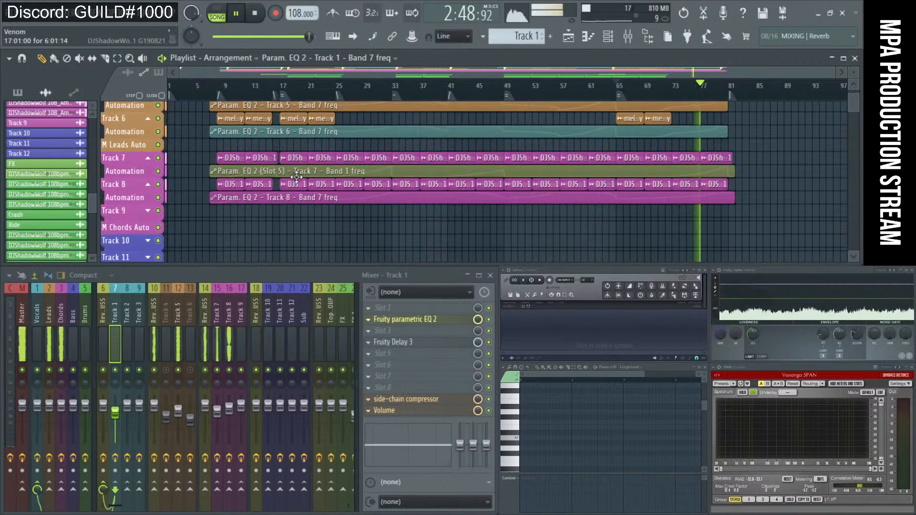
pyautogui.scroll(5, 306, 176)
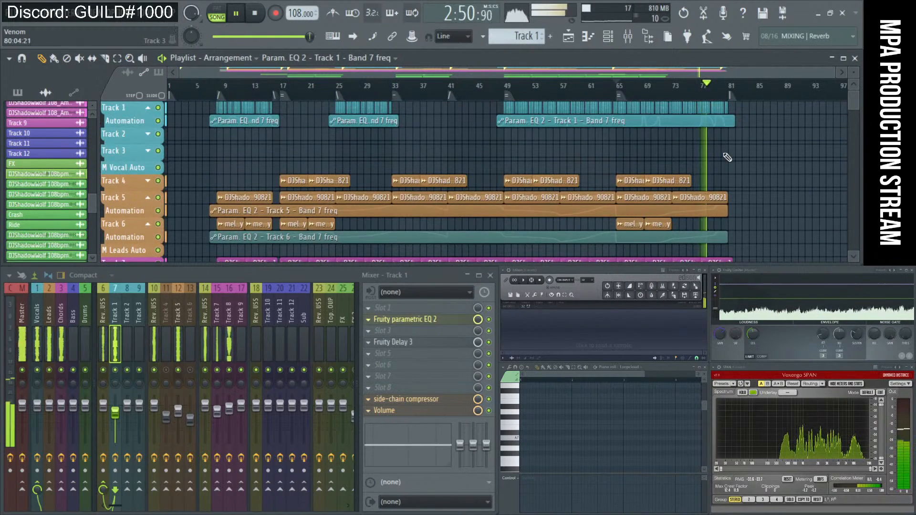
pyautogui.scroll(3, 702, 158)
pyautogui.scroll(3, 696, 144)
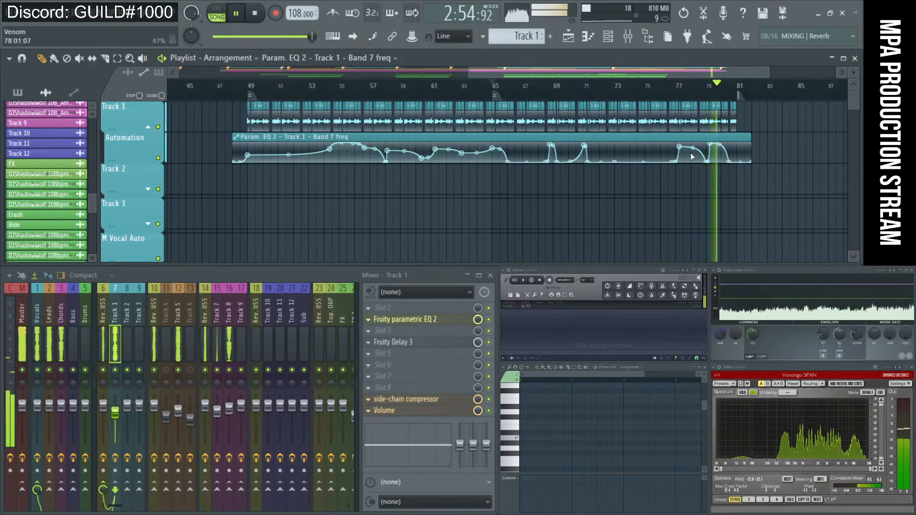
pyautogui.scroll(-1, 548, 180)
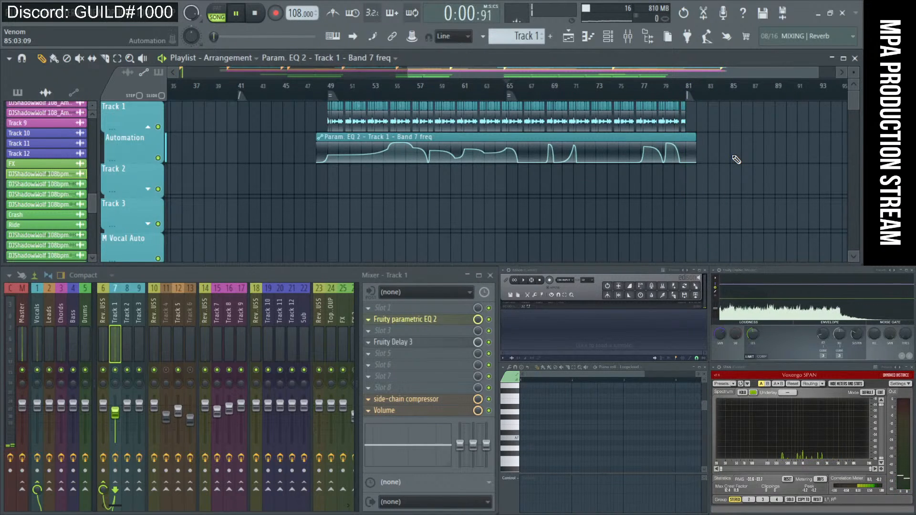
# - Stop playback, inspect the Track 1 clip ends around bar 81, and set the playhead to bar 8
pyautogui.press('space')
pyautogui.scroll(2, 726, 133)
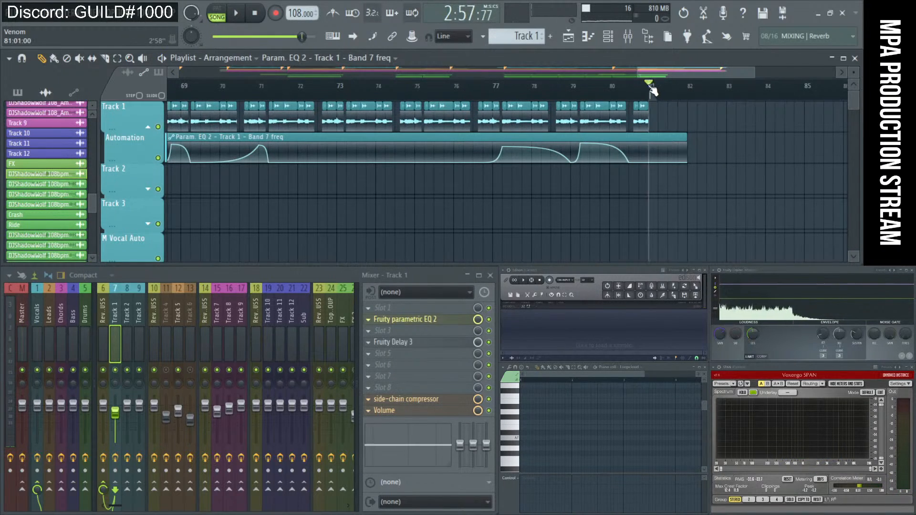
pyautogui.scroll(-1, 611, 117)
pyautogui.scroll(-3, 630, 116)
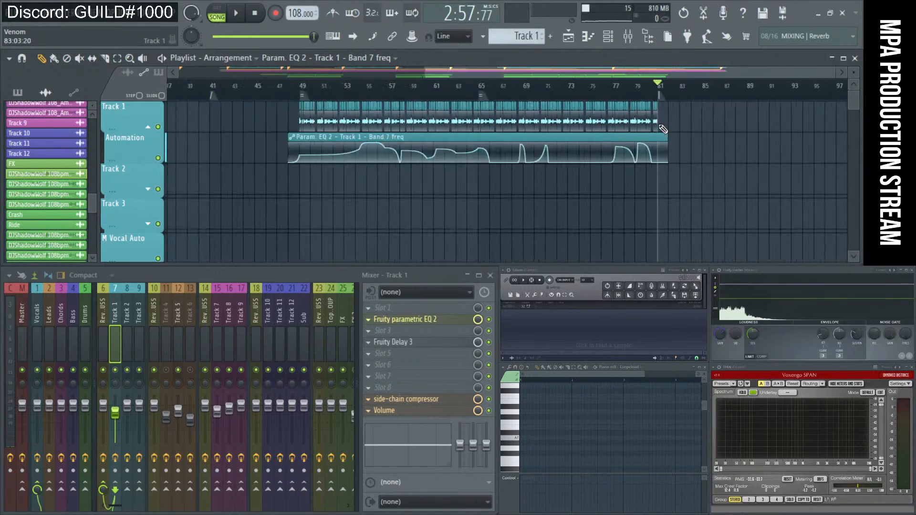
pyautogui.click(219, 91)
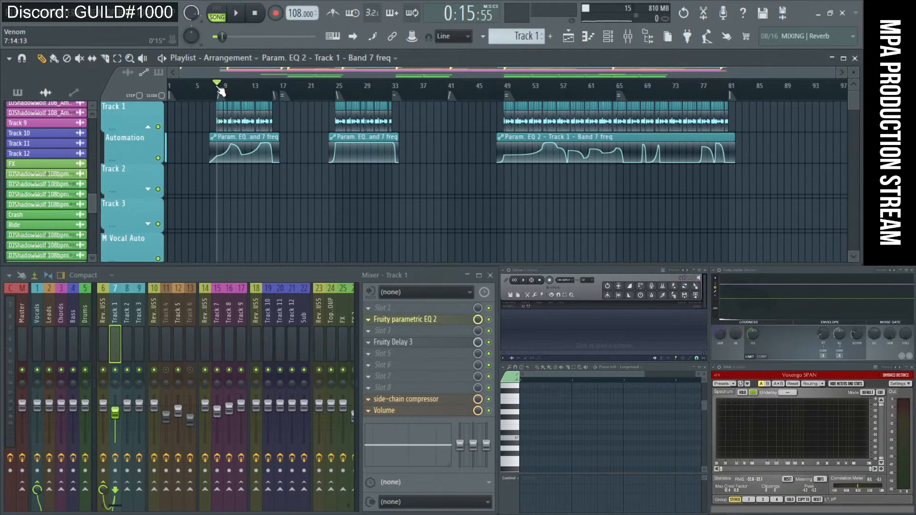
# - Play the song's ending briefly from just before bar 81 and stop playback
pyautogui.scroll(4, 764, 114)
pyautogui.click(652, 91)
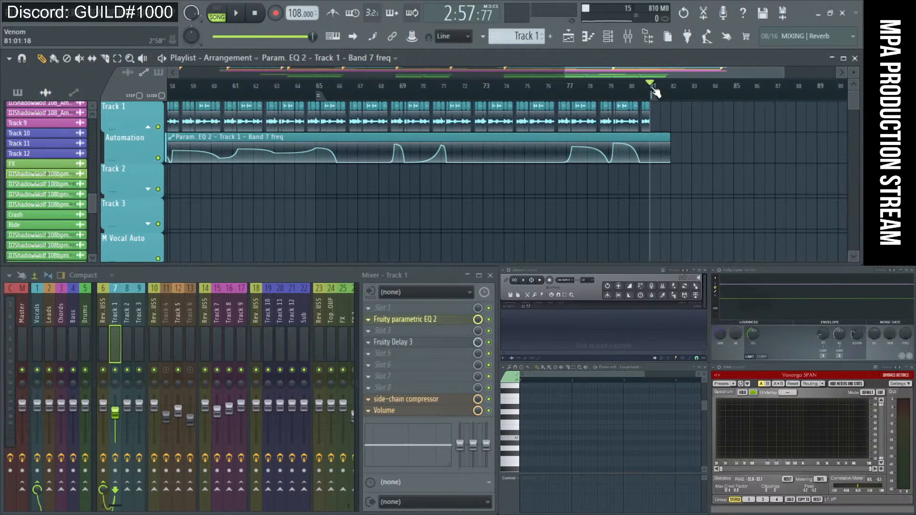
pyautogui.scroll(-2, 654, 96)
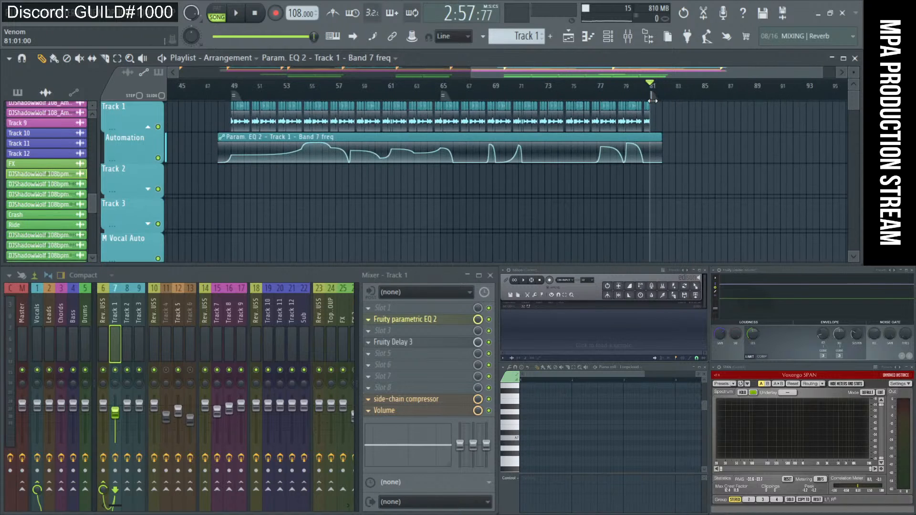
pyautogui.click(637, 90)
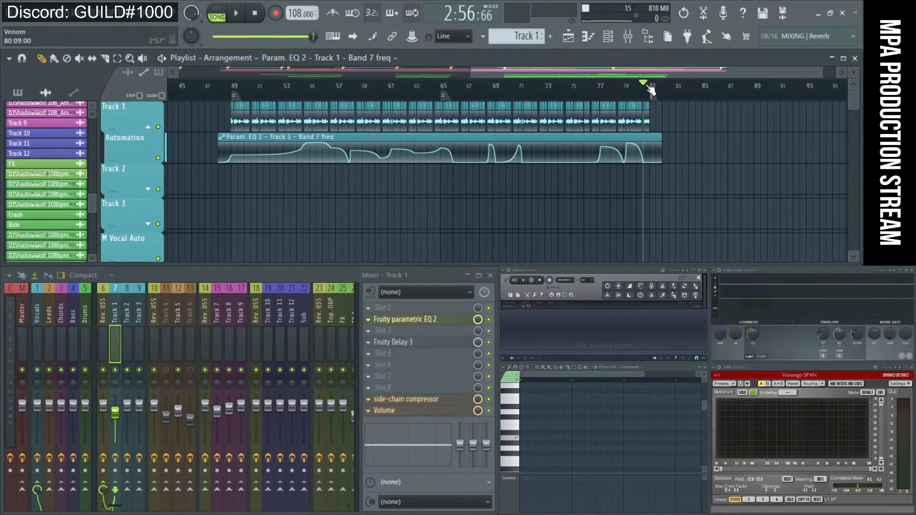
pyautogui.press('space')
pyautogui.scroll(3, 686, 143)
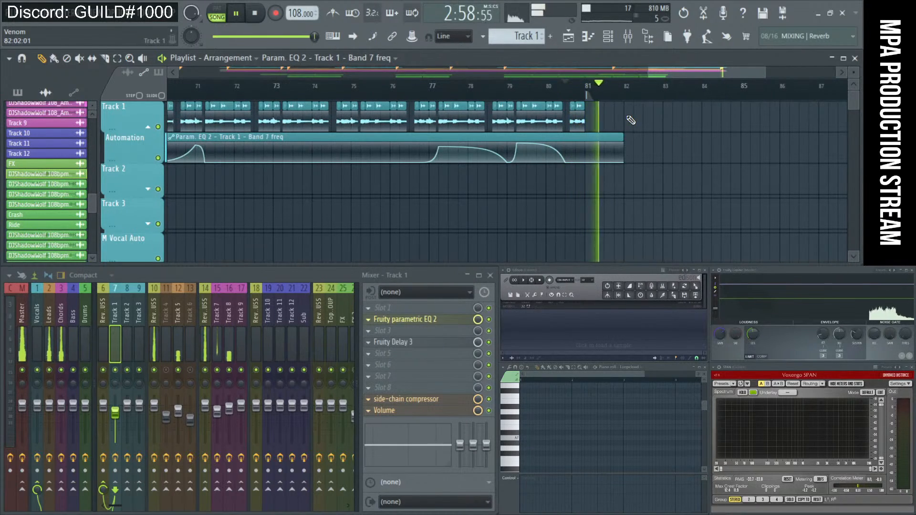
pyautogui.press('space')
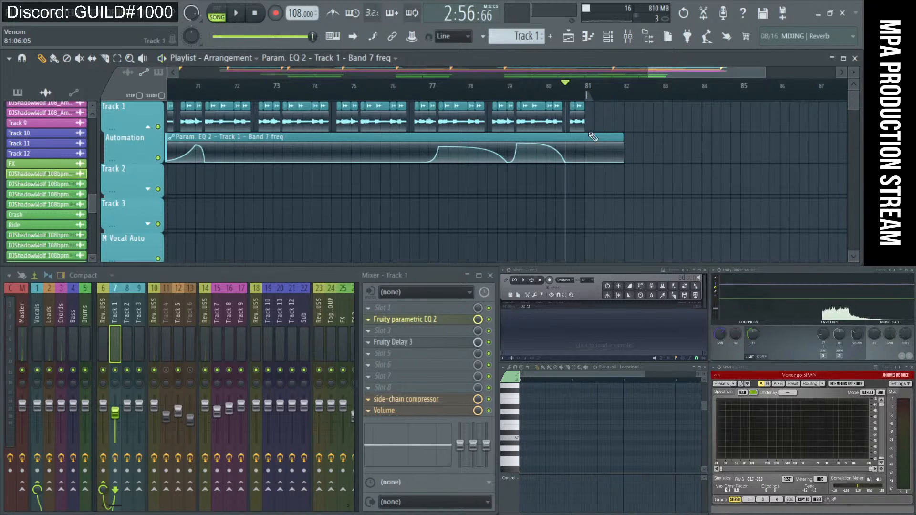
# - Play from bar 77 and examine where the clips and automation on all tracks end near bar 81
pyautogui.click(431, 88)
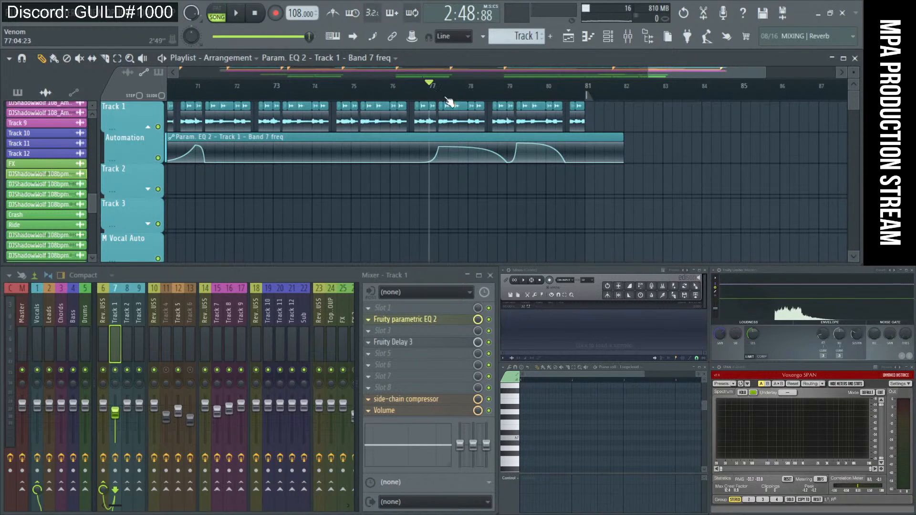
pyautogui.scroll(-10, 616, 170)
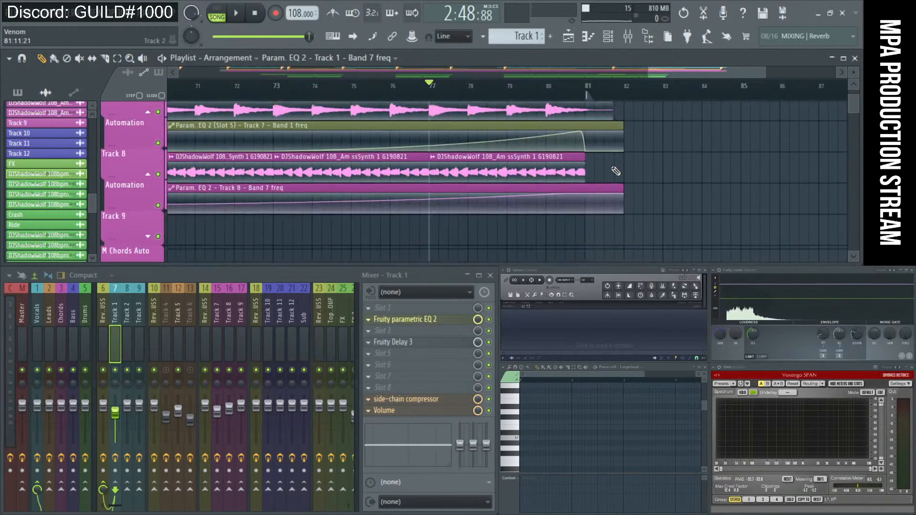
pyautogui.press('space')
pyautogui.scroll(-20, 615, 171)
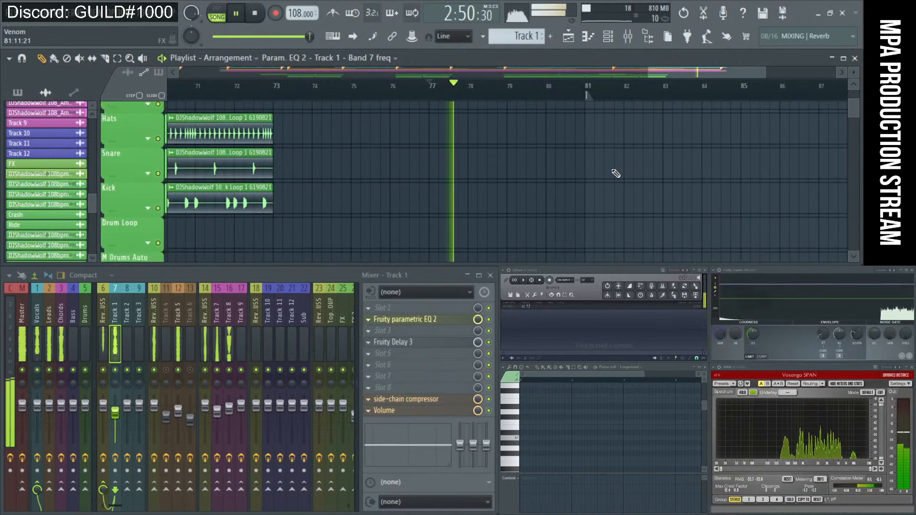
pyautogui.scroll(20, 616, 173)
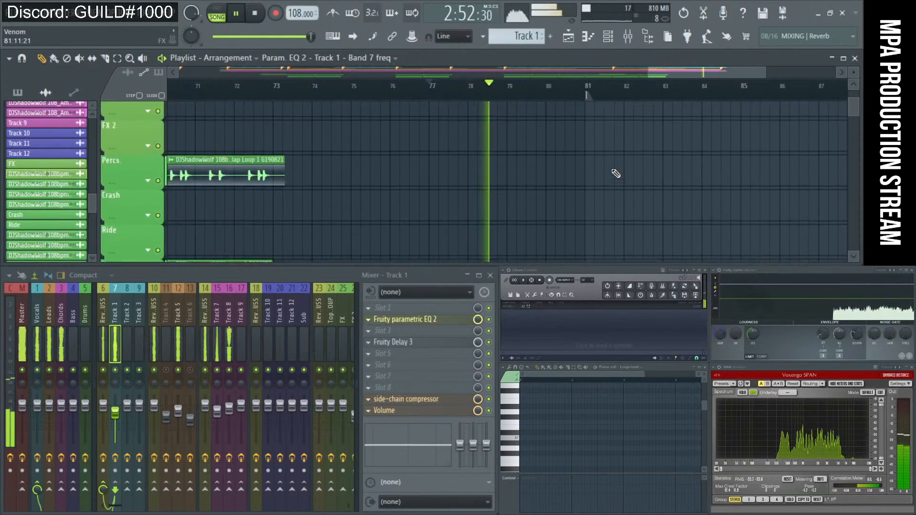
pyautogui.scroll(5, 616, 174)
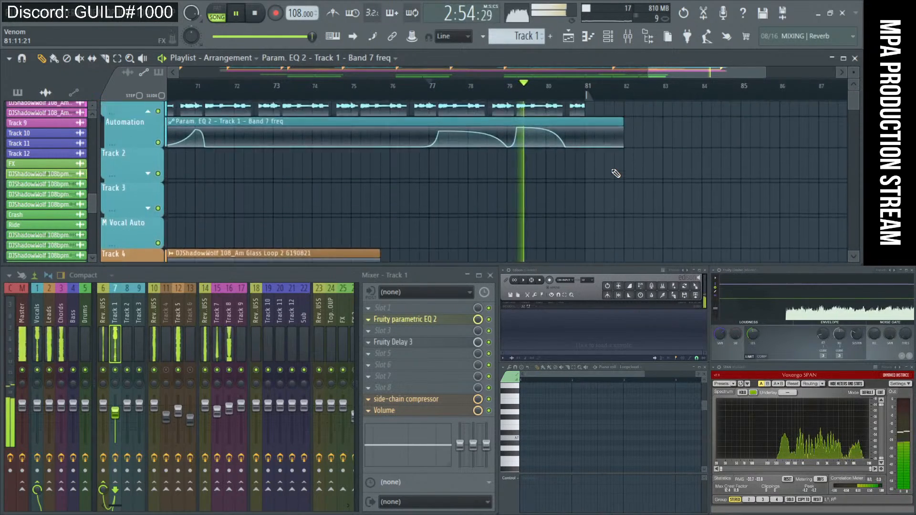
pyautogui.scroll(-3, 616, 173)
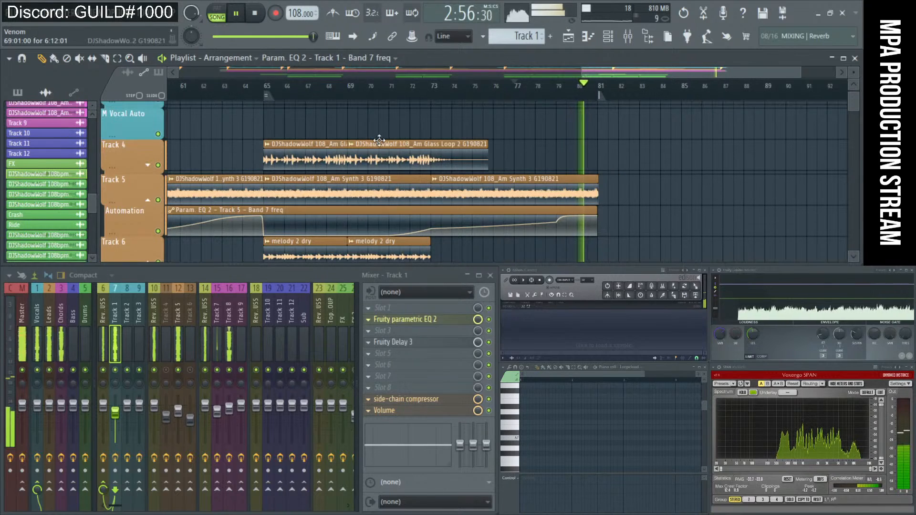
# - Try a copy of the Glass Loop 2 clip at bar 81 on Track 4, audition it from bar 77, and delete it
pyautogui.moveTo(373, 144); pyautogui.dragTo(623, 140)
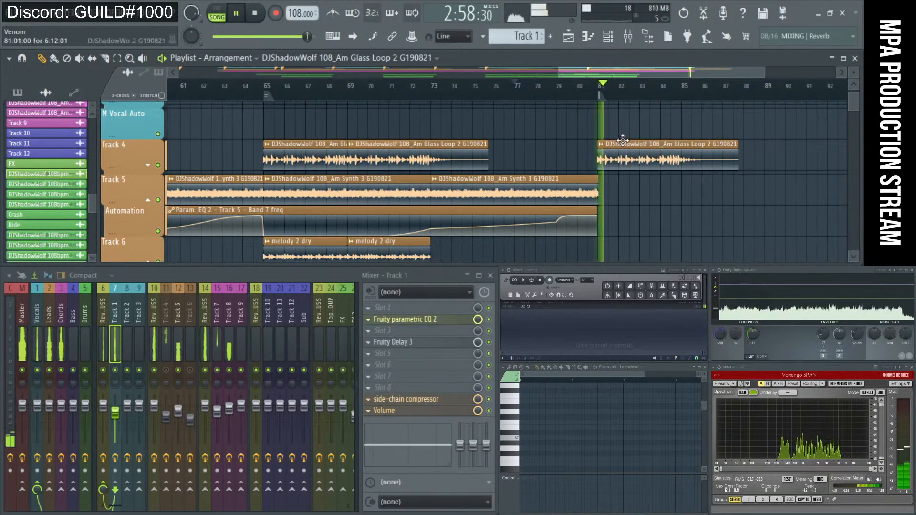
pyautogui.keyDown('ctrl'); pyautogui.keyDown('alt'); pyautogui.rightClick(598, 155); pyautogui.keyUp('alt'); pyautogui.keyUp('ctrl')
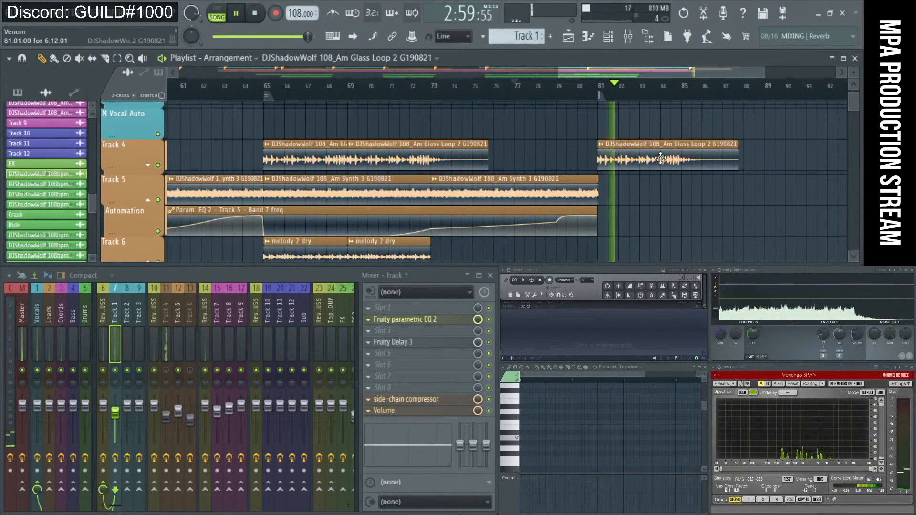
pyautogui.press('space')
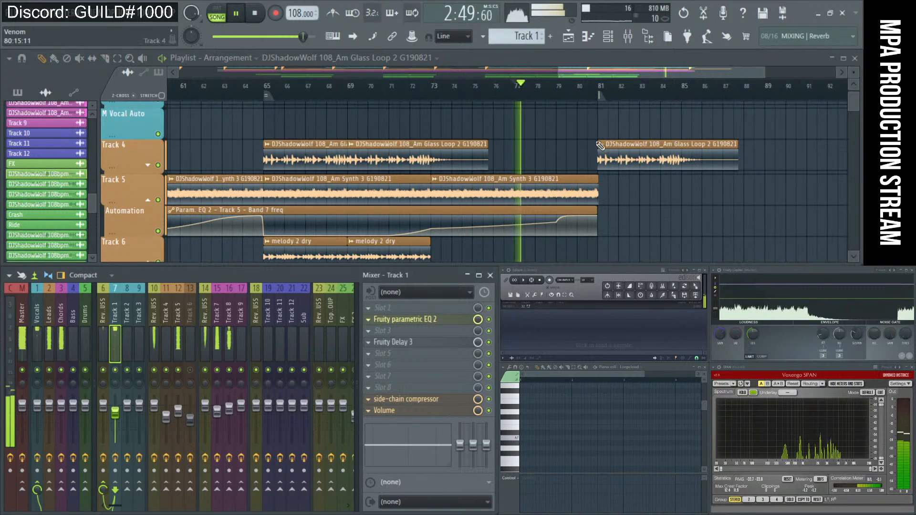
pyautogui.keyDown('ctrl'); pyautogui.keyDown('alt'); pyautogui.rightClick(601, 148); pyautogui.keyUp('alt'); pyautogui.keyUp('ctrl')
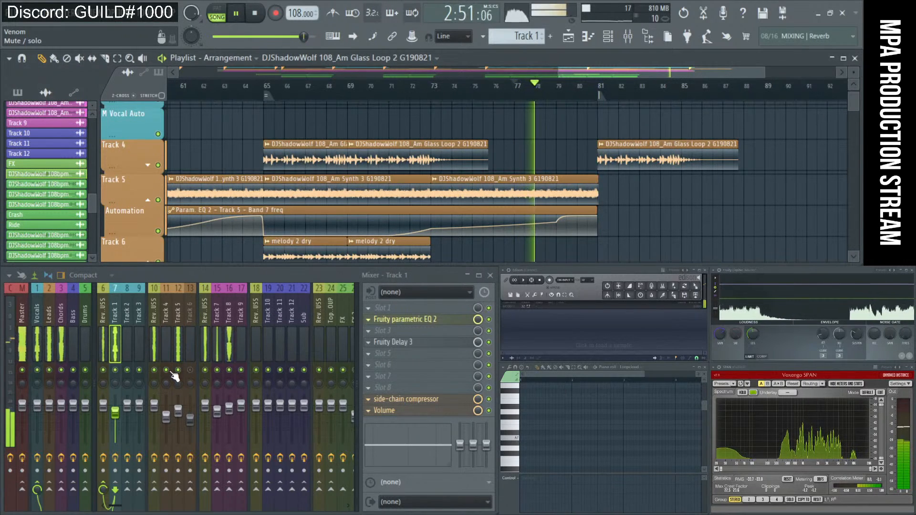
pyautogui.scroll(-3, 706, 163)
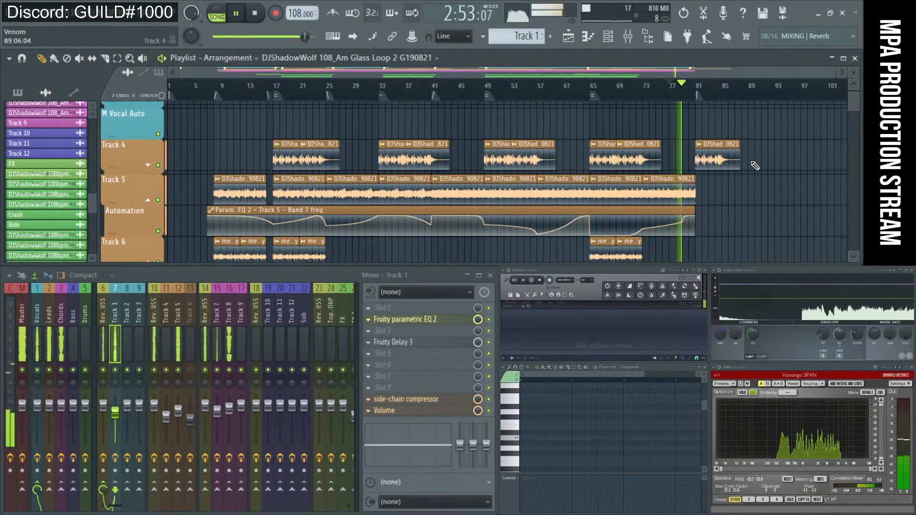
pyautogui.rightClick(706, 162)
pyautogui.moveTo(265, 156); pyautogui.dragTo(639, 160)
# - Play the arrangement briefly from bar 65 and stop playback
pyautogui.scroll(-3, 537, 168)
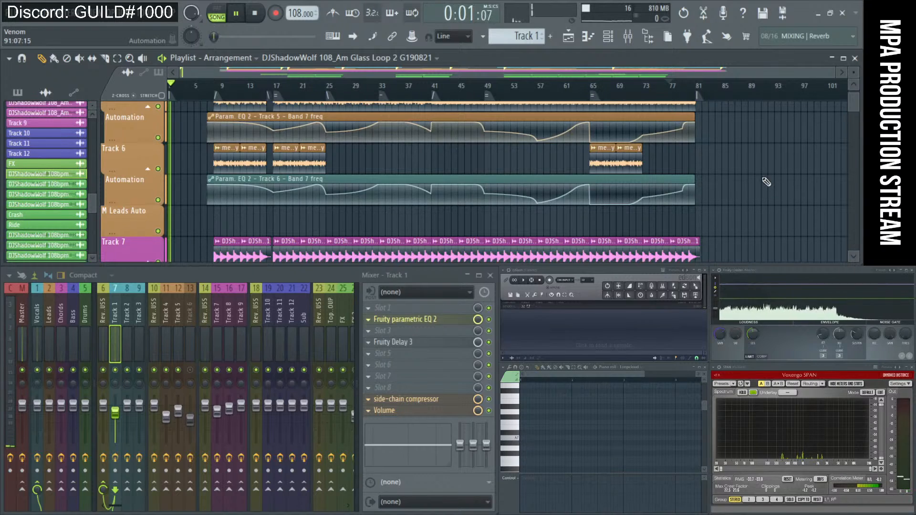
pyautogui.press('space')
pyautogui.click(592, 89)
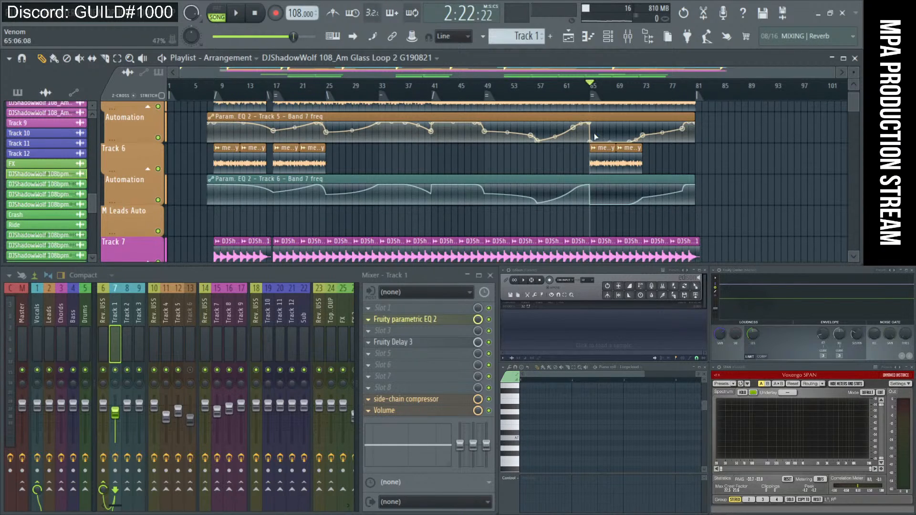
pyautogui.press('space')
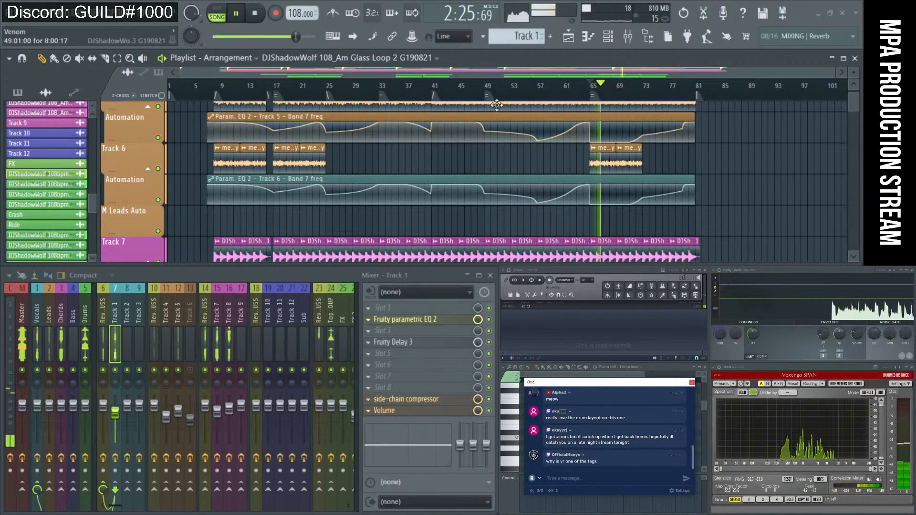
pyautogui.click(256, 14)
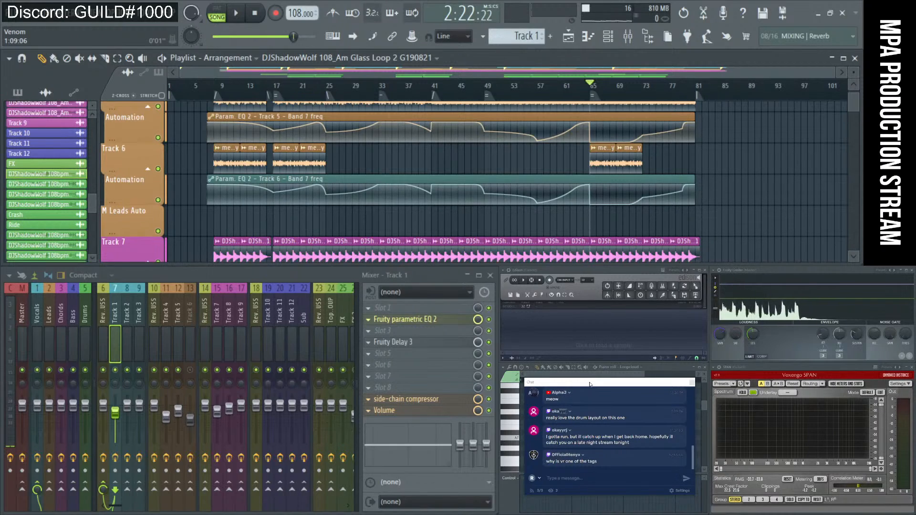
# - Switch to AltspaceVR and move the chat window clear of its menu
pyautogui.moveTo(590, 387); pyautogui.dragTo(596, 343)
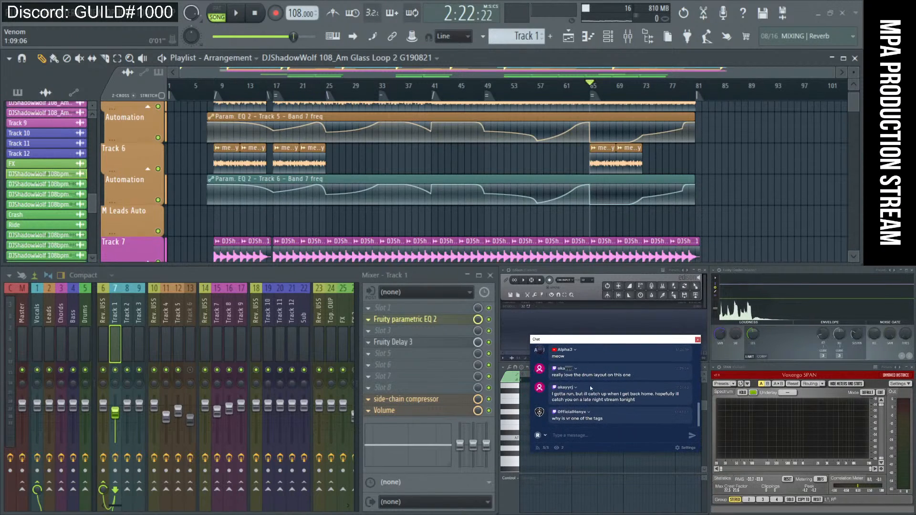
pyautogui.hotkey('alt', 'Tab')
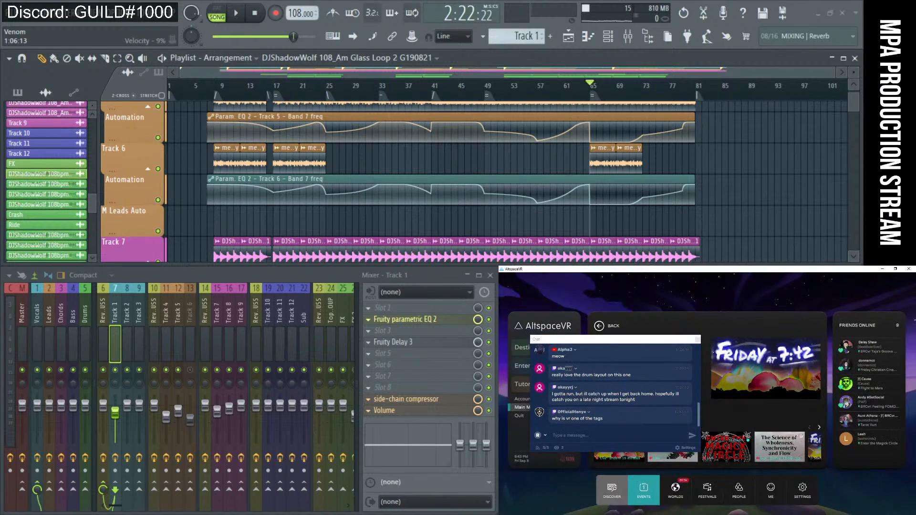
pyautogui.moveTo(634, 339); pyautogui.dragTo(550, 161)
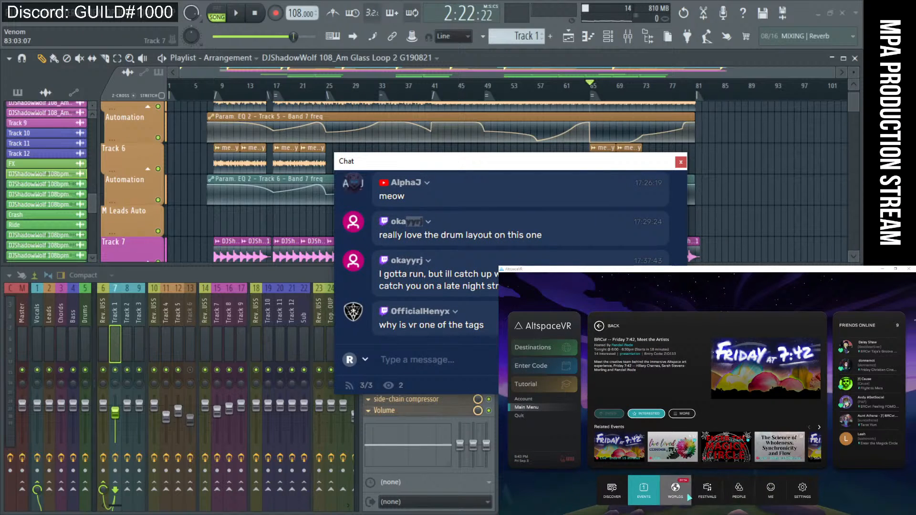
# - View AltspaceVR's account page, return to the main menu, and show the featured worlds
pyautogui.click(524, 399)
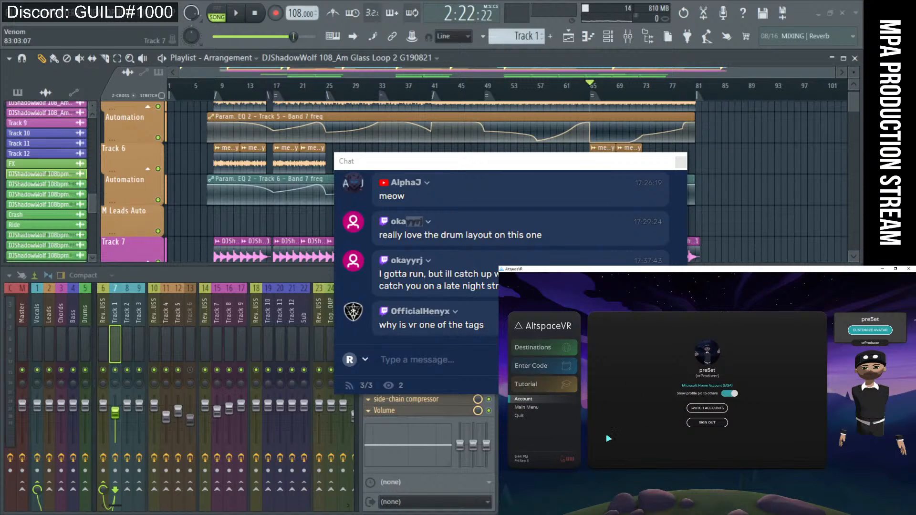
pyautogui.click(527, 408)
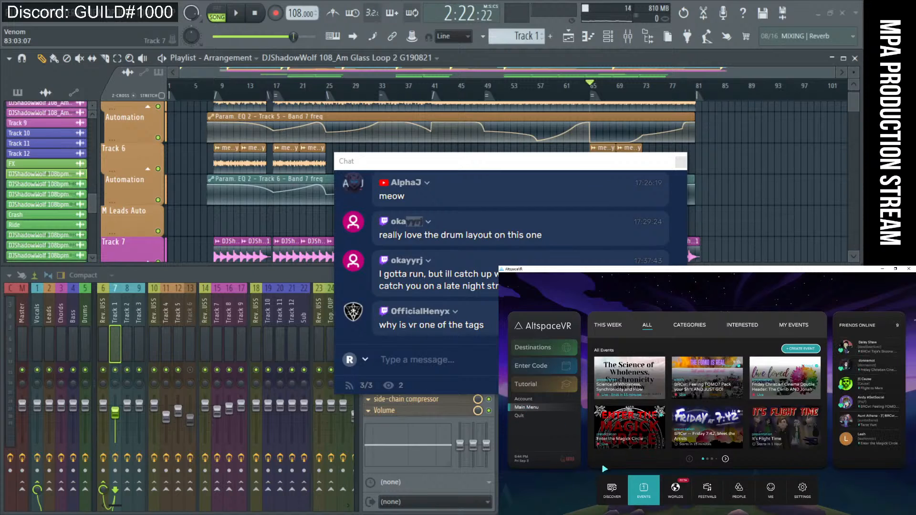
pyautogui.click(676, 489)
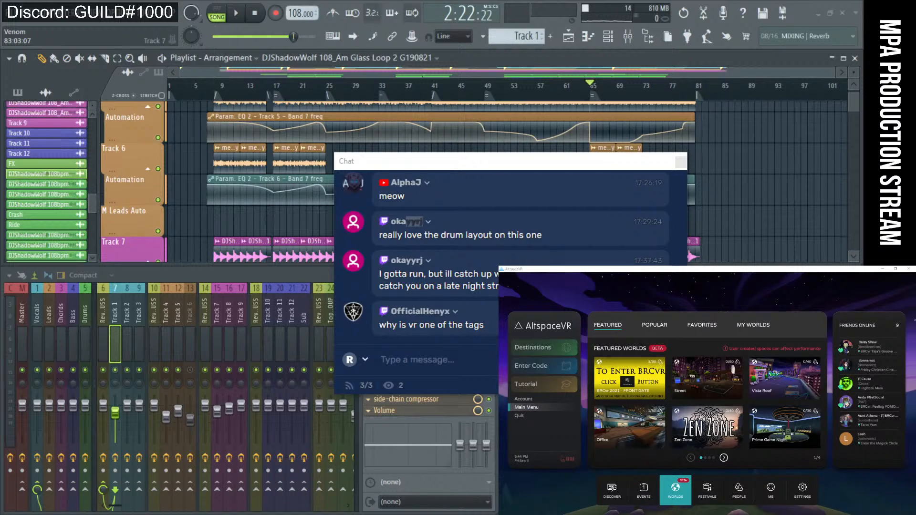
pyautogui.moveTo(650, 418)
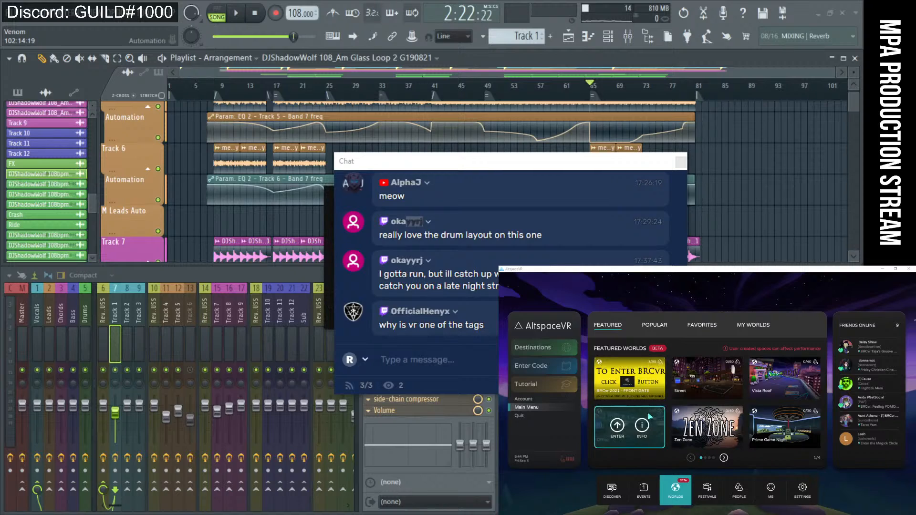
# - Switch to the Oculus app, look through the whole app library, and close the window
pyautogui.hotkey('alt', 'Tab')
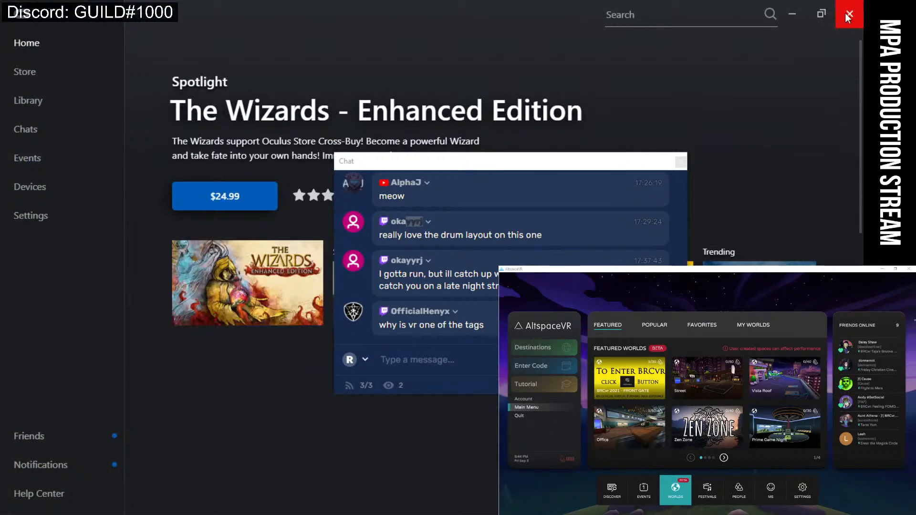
pyautogui.scroll(-2, 232, 284)
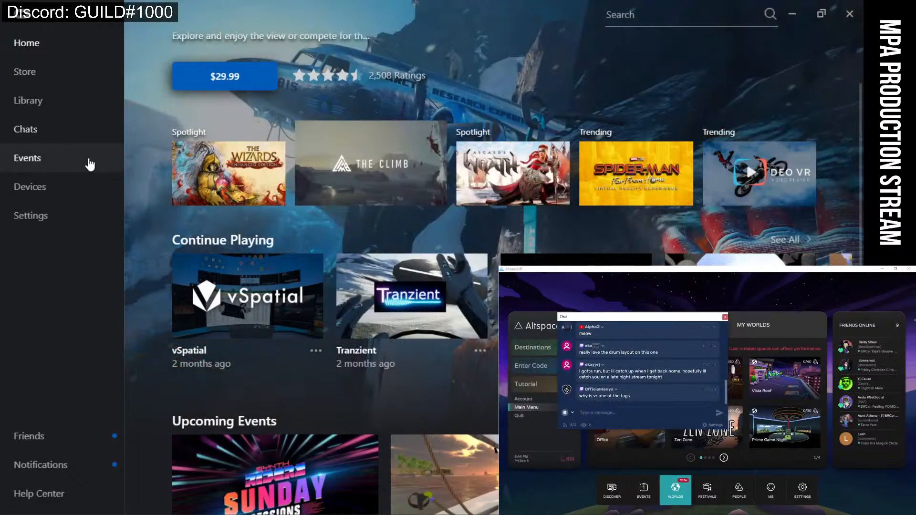
pyautogui.click(29, 102)
pyautogui.scroll(-2, 495, 238)
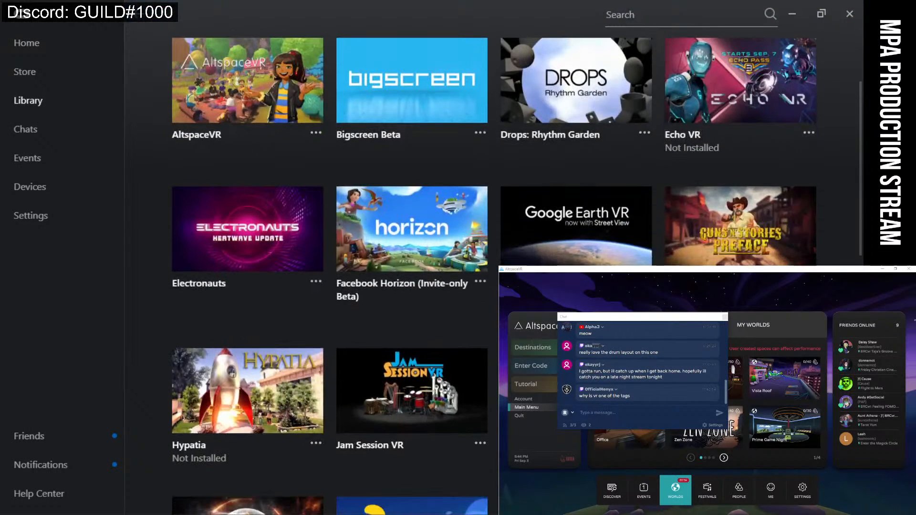
pyautogui.scroll(-3, 495, 239)
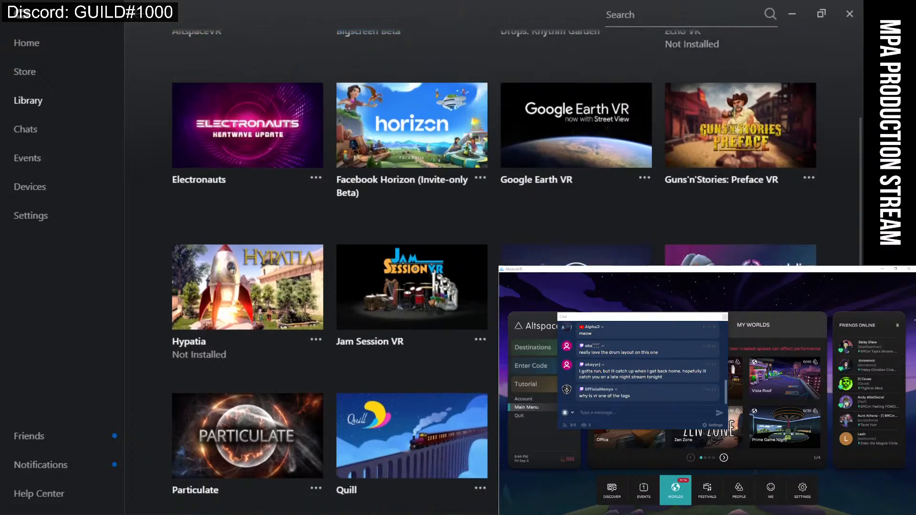
pyautogui.scroll(-3, 579, 202)
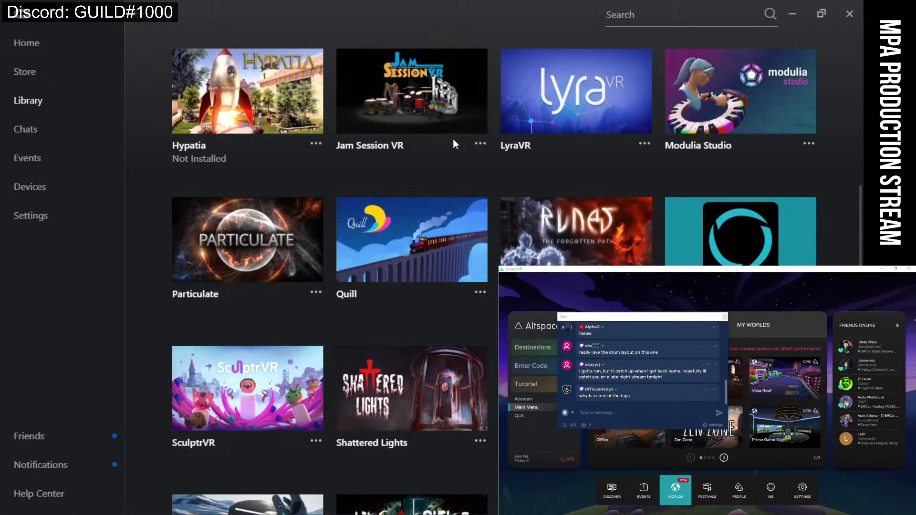
pyautogui.scroll(-9, 454, 144)
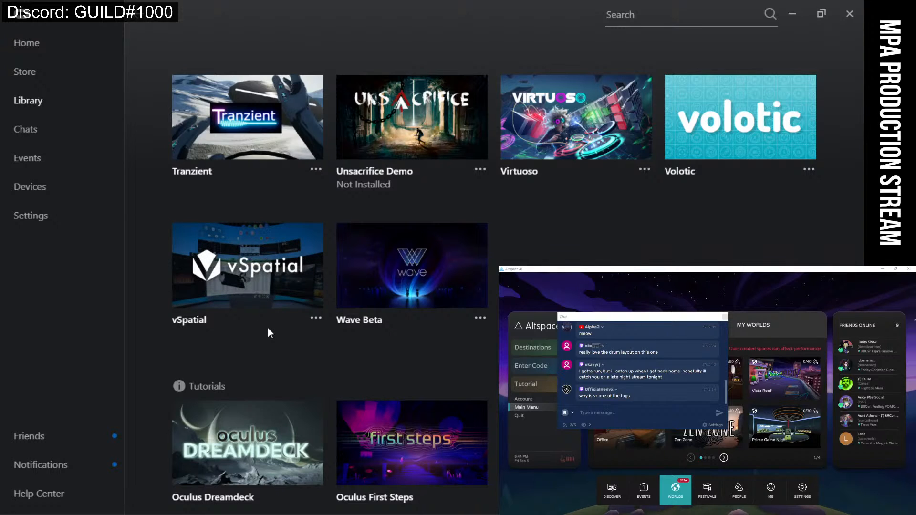
pyautogui.scroll(4, 268, 328)
pyautogui.scroll(12, 268, 328)
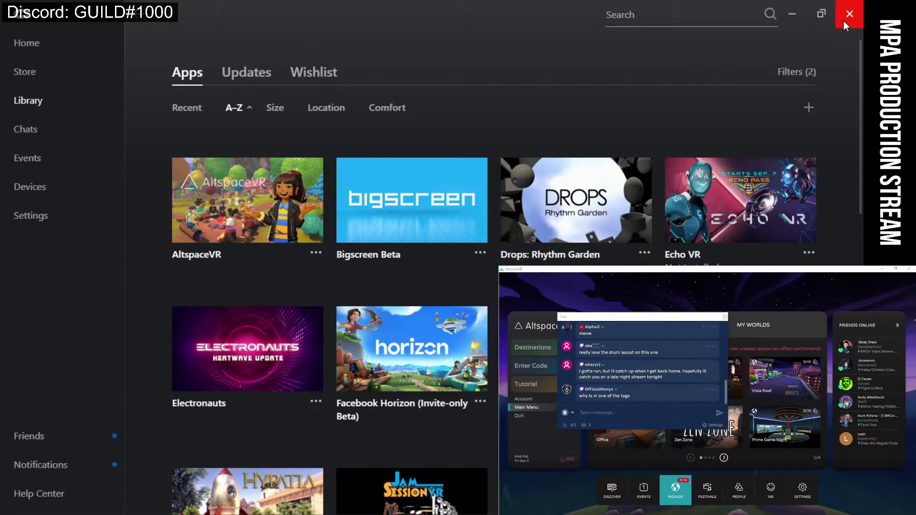
pyautogui.click(844, 20)
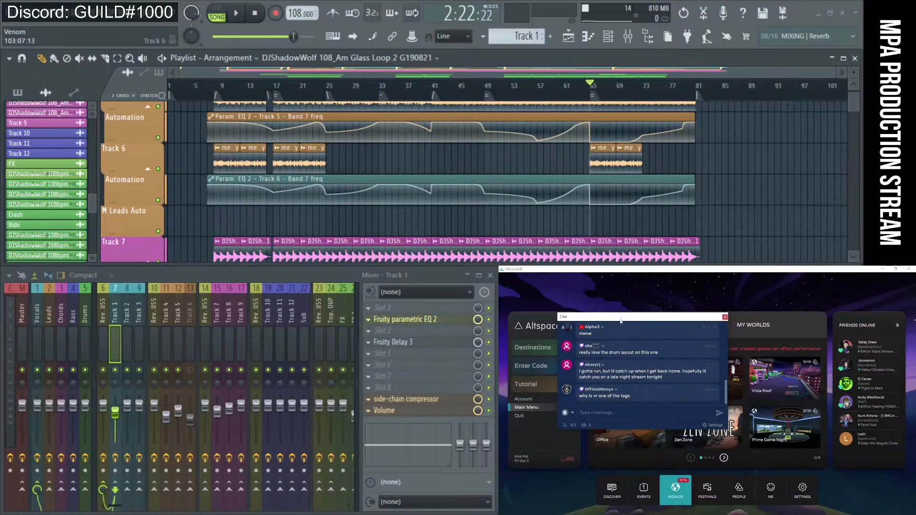
# - Move the chat window clear of the featured worlds, return to FL Studio, and place the playhead at bar 49
pyautogui.moveTo(621, 320); pyautogui.dragTo(747, 355)
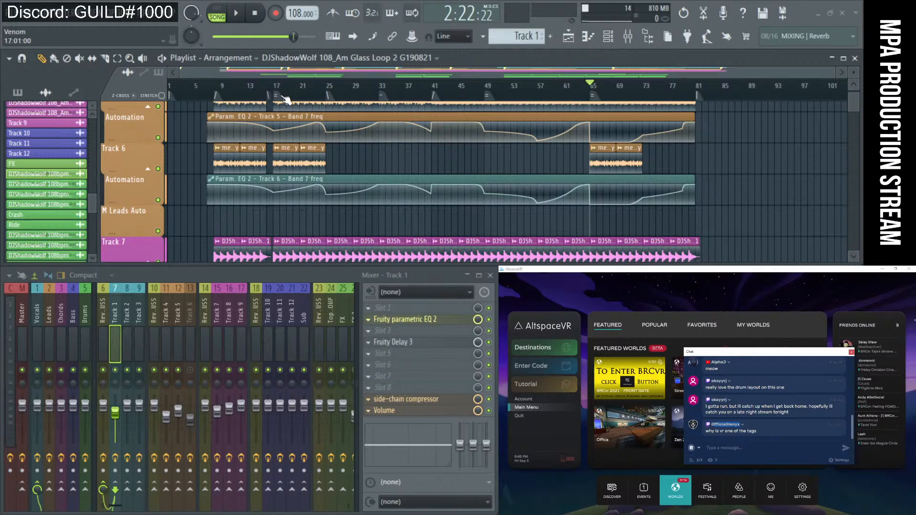
pyautogui.click(495, 98)
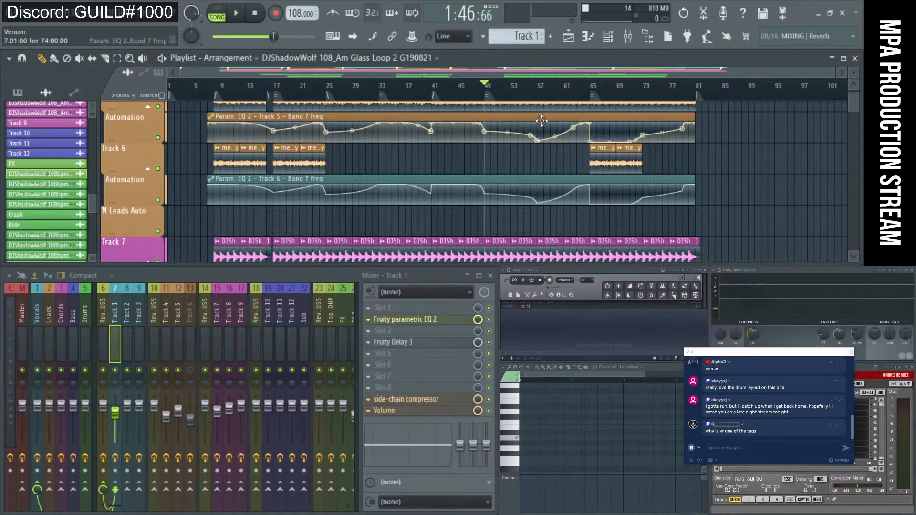
# - Read the viewers' chat messages over the piano roll area, and move the chat window out of view
pyautogui.moveTo(768, 357); pyautogui.dragTo(724, 357)
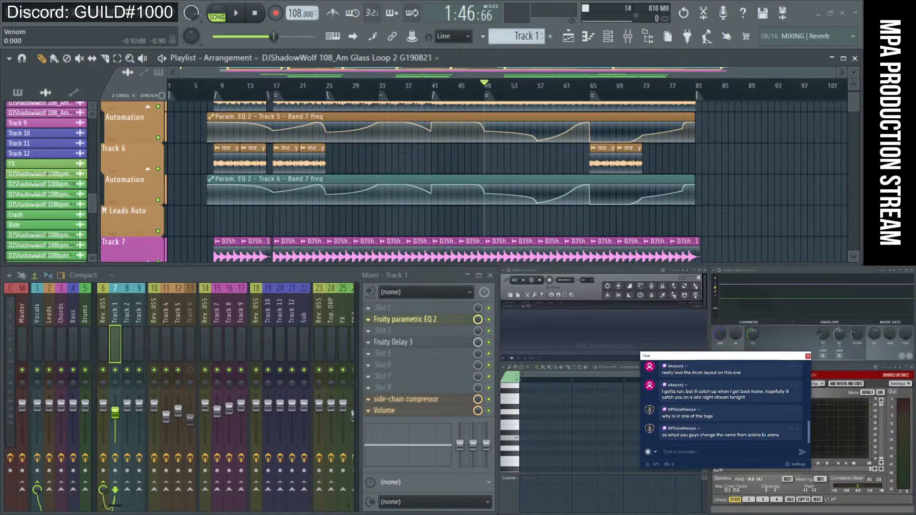
pyautogui.moveTo(762, 435); pyautogui.dragTo(773, 435)
pyautogui.moveTo(741, 357); pyautogui.dragTo(501, 374)
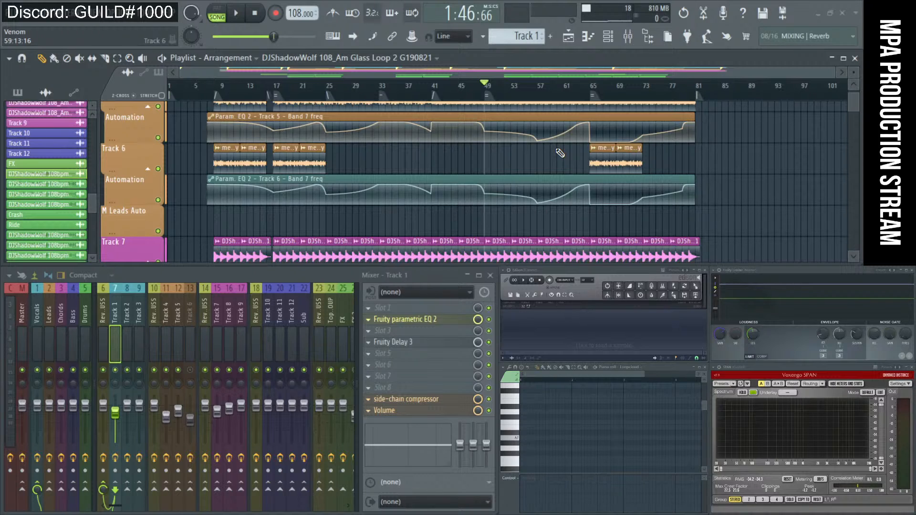
pyautogui.moveTo(556, 388); pyautogui.dragTo(588, 380)
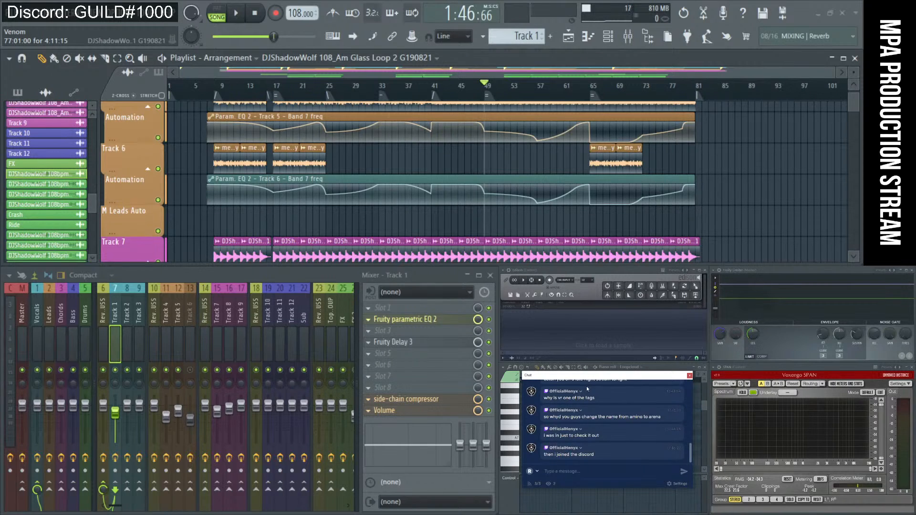
pyautogui.moveTo(574, 378); pyautogui.dragTo(381, 402)
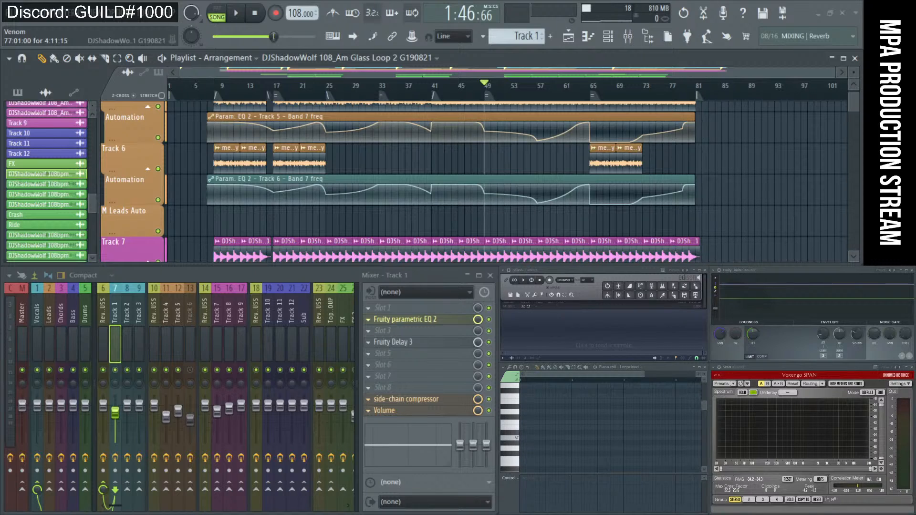
pyautogui.moveTo(382, 402); pyautogui.dragTo(575, 381)
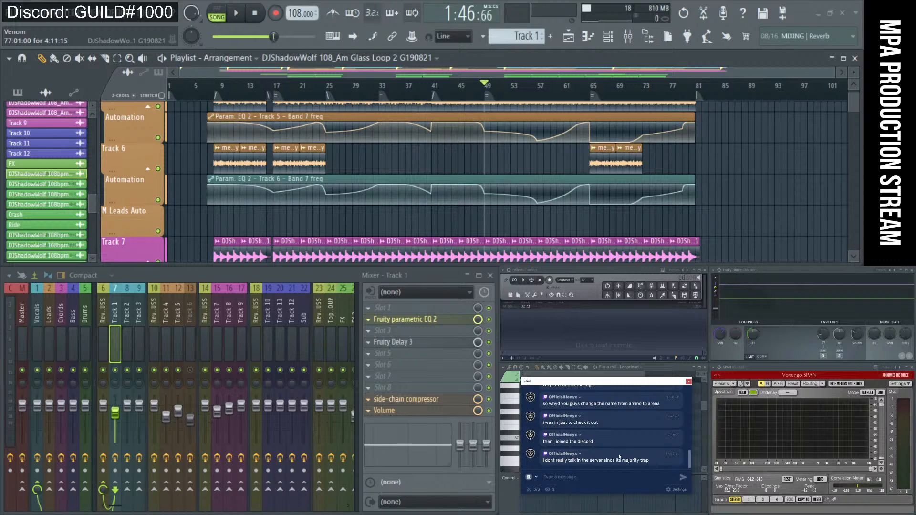
pyautogui.click(580, 422)
pyautogui.moveTo(592, 384); pyautogui.dragTo(598, 377)
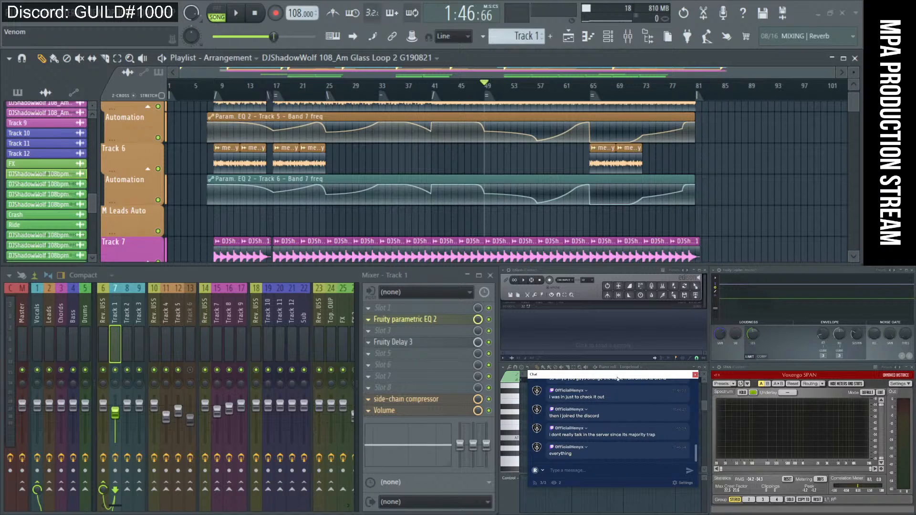
pyautogui.moveTo(617, 379); pyautogui.dragTo(623, 380)
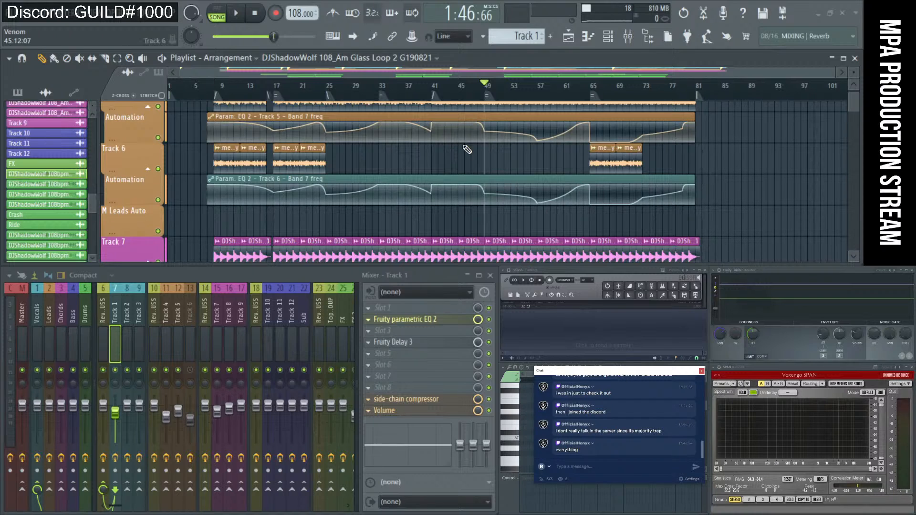
pyautogui.moveTo(503, 139)
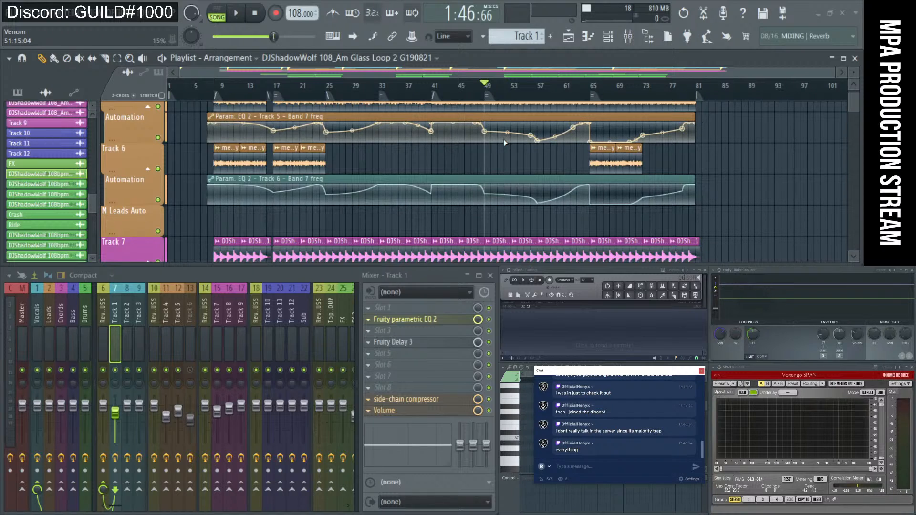
pyautogui.scroll(-4, 503, 139)
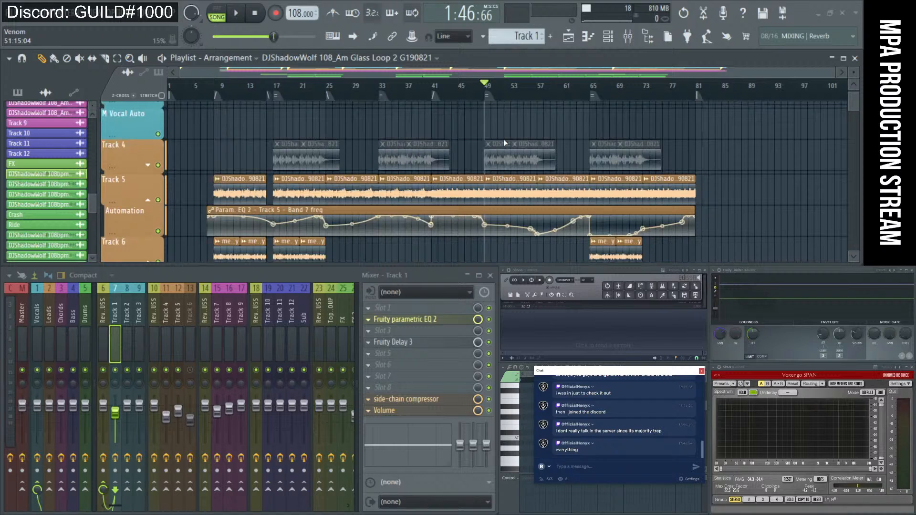
pyautogui.moveTo(599, 372); pyautogui.dragTo(863, 210)
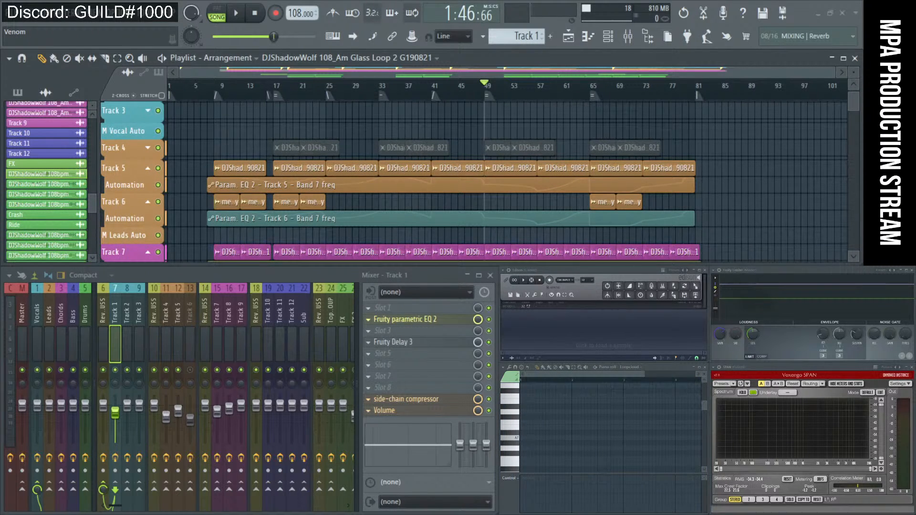
# - Examine the whole arrangement up to bar 81, from the Track 1 vocal automation down to the bass and FX tracks
pyautogui.scroll(2, 461, 121)
pyautogui.scroll(-2, 461, 121)
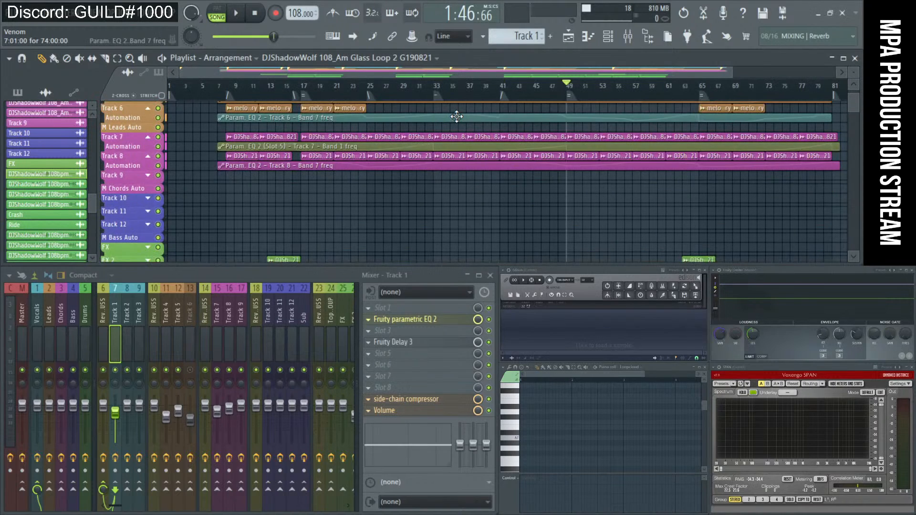
pyautogui.scroll(3, 461, 122)
pyautogui.scroll(2, 461, 121)
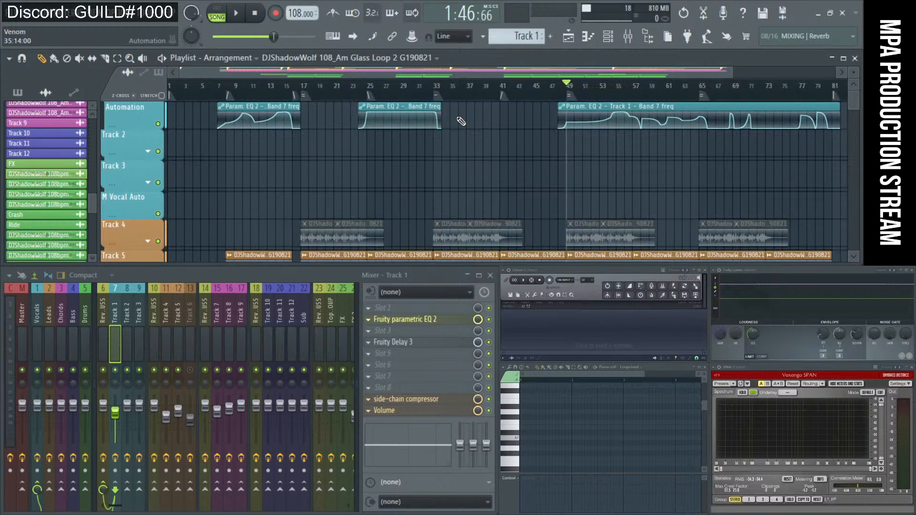
pyautogui.scroll(-6, 564, 141)
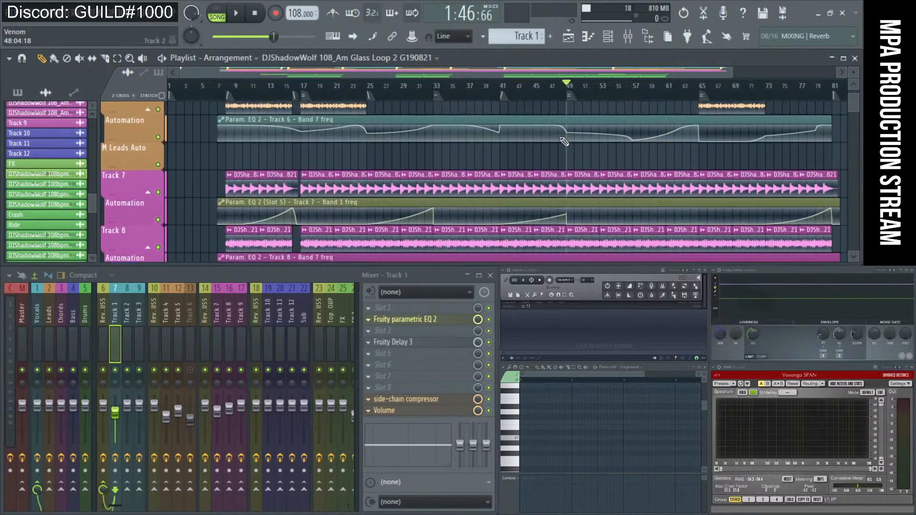
pyautogui.scroll(1, 563, 141)
pyautogui.scroll(-3, 562, 140)
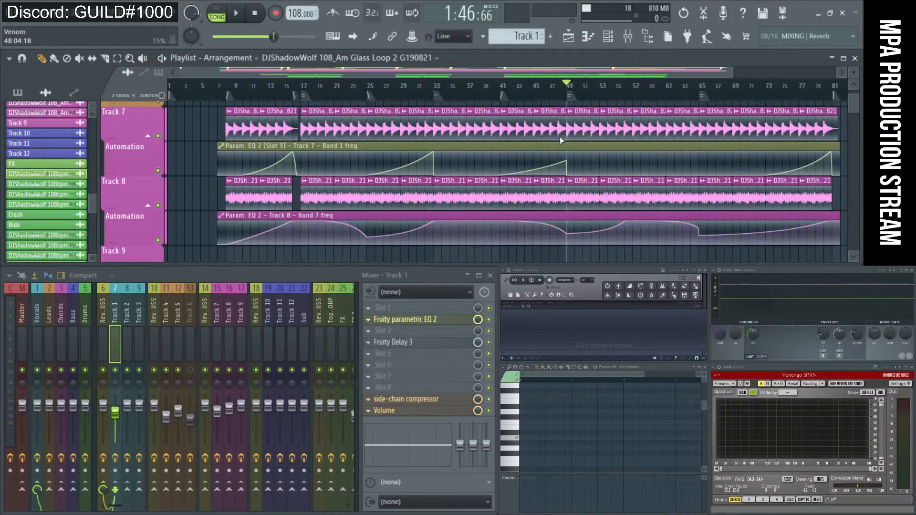
pyautogui.scroll(-3, 560, 137)
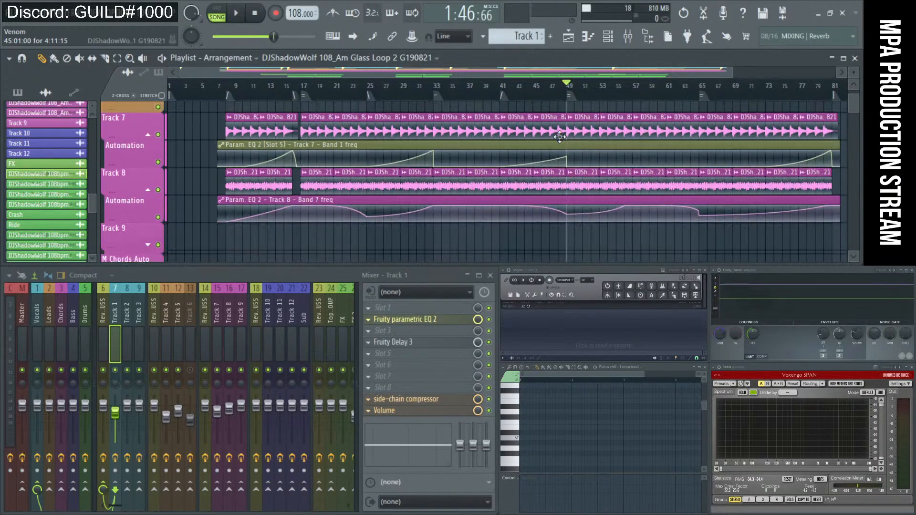
pyautogui.scroll(-1, 560, 136)
pyautogui.scroll(8, 560, 136)
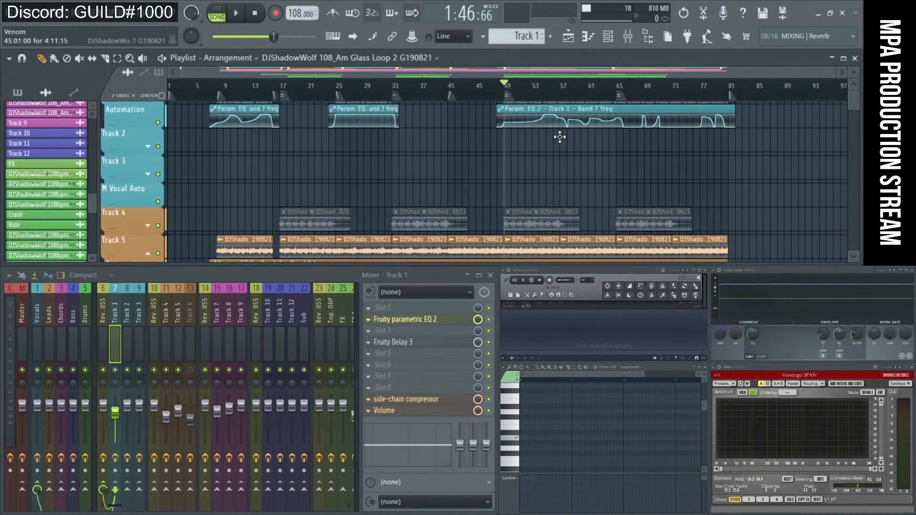
pyautogui.scroll(2, 510, 142)
pyautogui.scroll(-3, 510, 141)
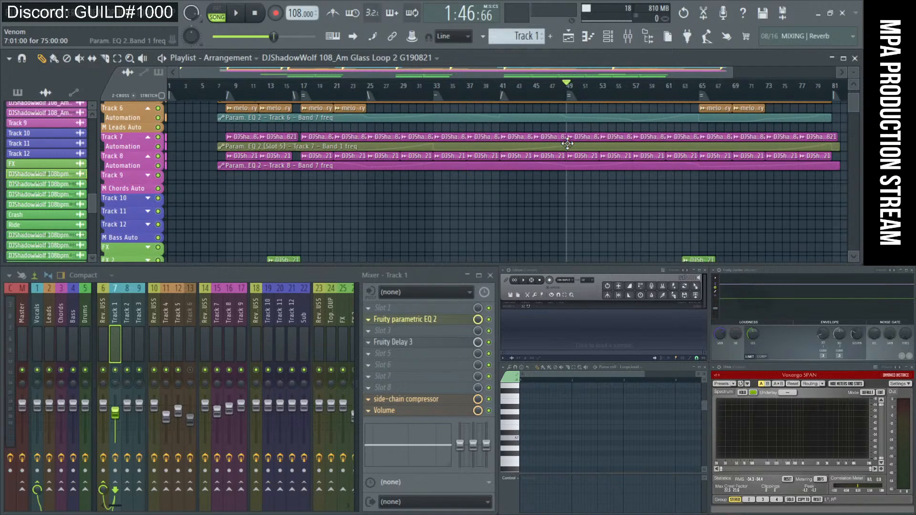
pyautogui.scroll(5, 567, 143)
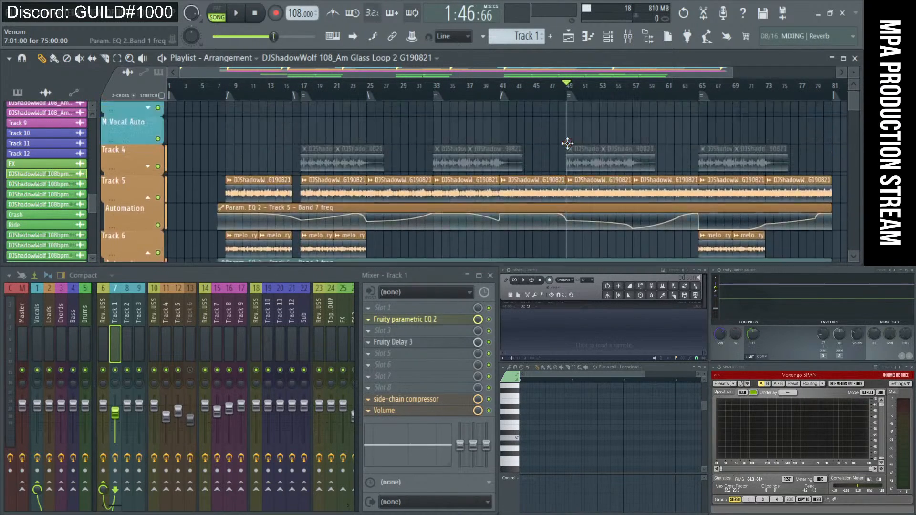
pyautogui.scroll(1, 572, 148)
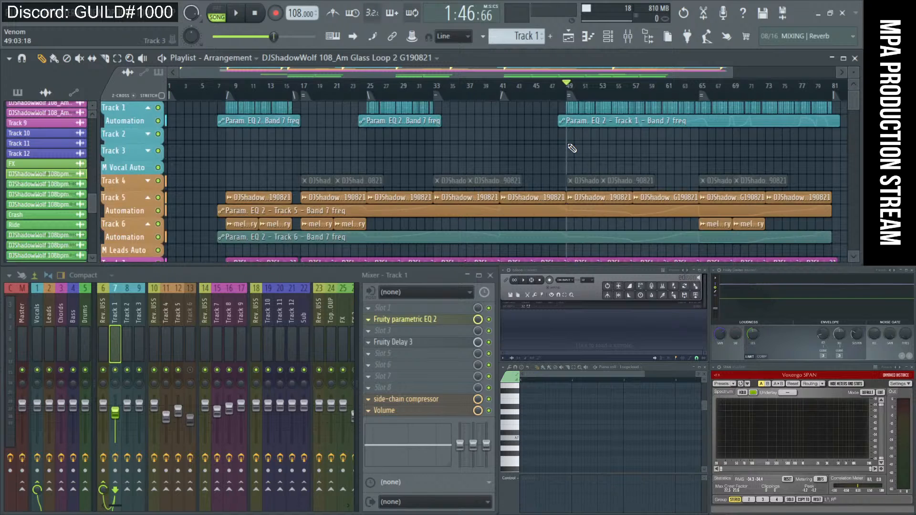
pyautogui.scroll(2, 501, 117)
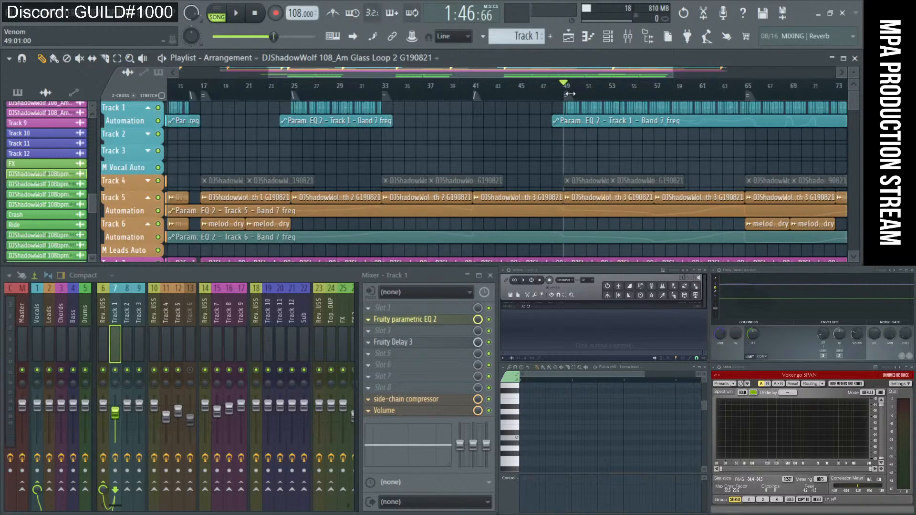
pyautogui.scroll(3, 693, 139)
pyautogui.scroll(-5, 654, 140)
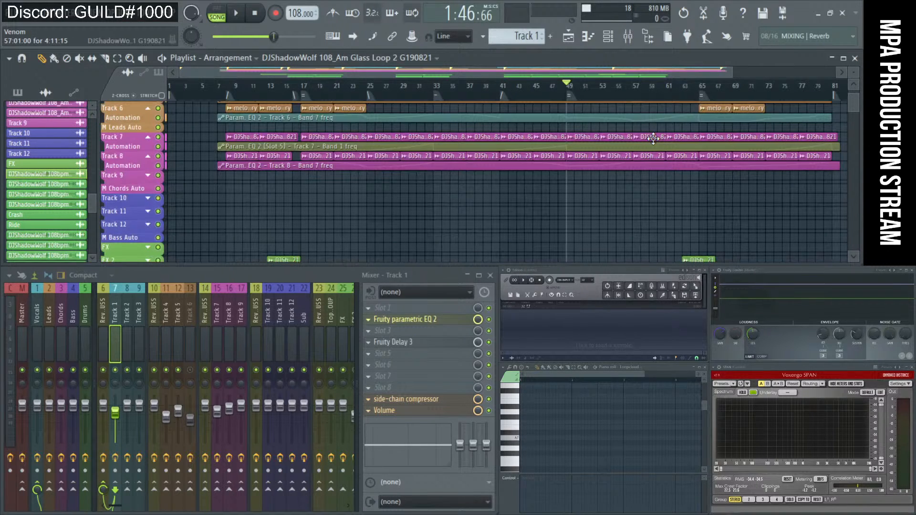
# - Place the playhead at bar 17 and compare the clips and EQ automation from Track 8 up to Track 1
pyautogui.click(302, 93)
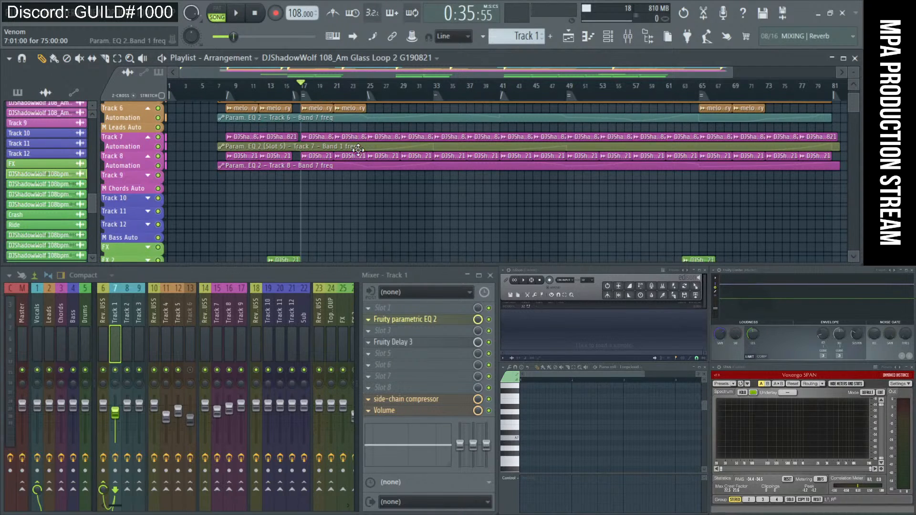
pyautogui.scroll(4, 358, 149)
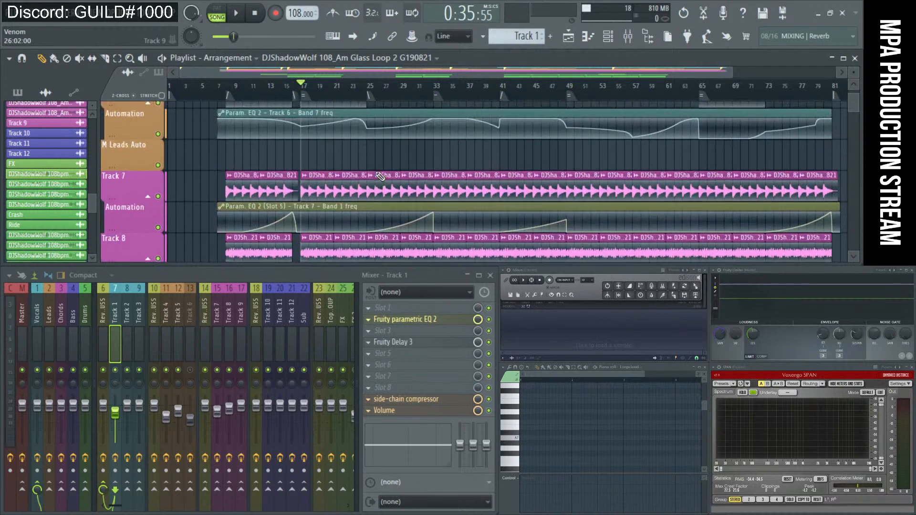
pyautogui.scroll(-2, 376, 170)
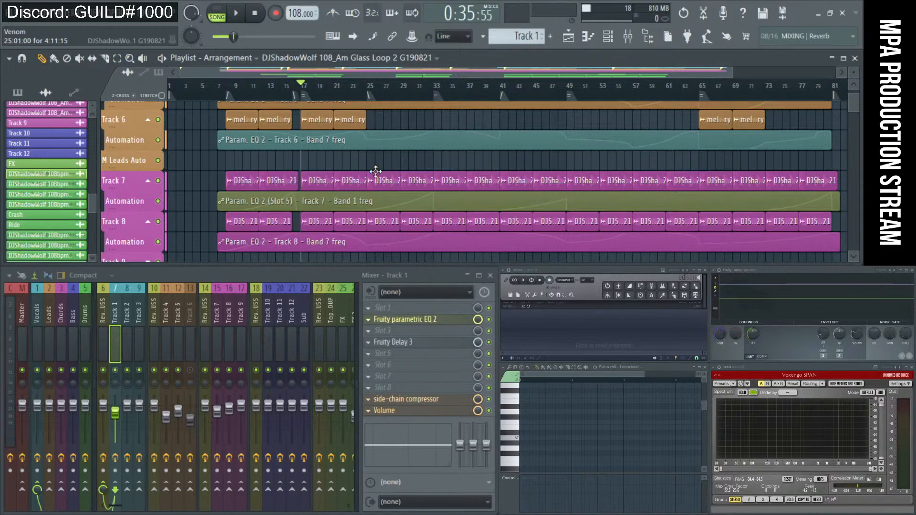
pyautogui.scroll(2, 419, 135)
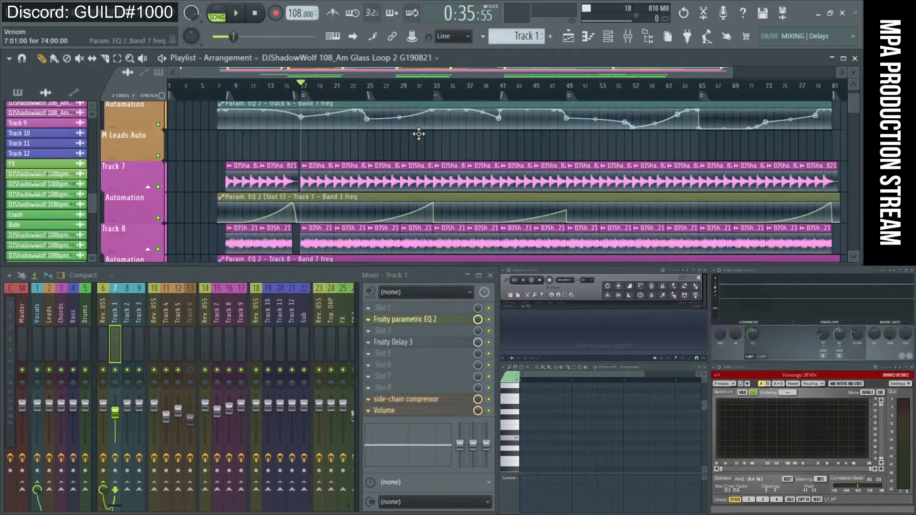
pyautogui.scroll(-1, 419, 134)
pyautogui.scroll(6, 419, 134)
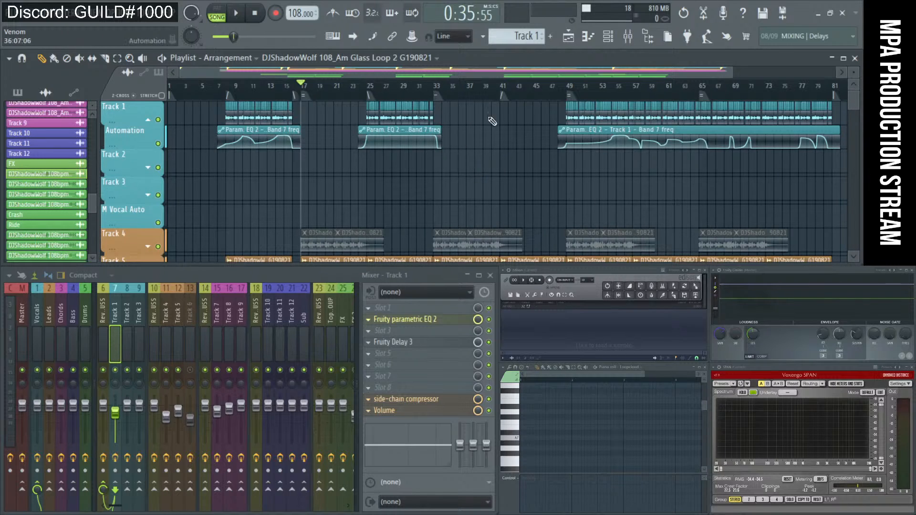
# - Place the playhead at bar 49 and examine the lead clips on Tracks 4 to 6
pyautogui.click(573, 97)
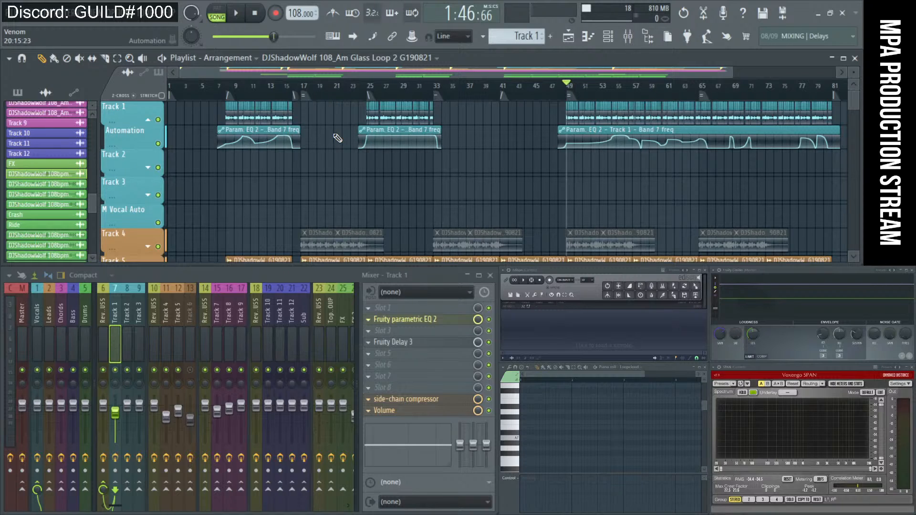
pyautogui.scroll(-4, 392, 138)
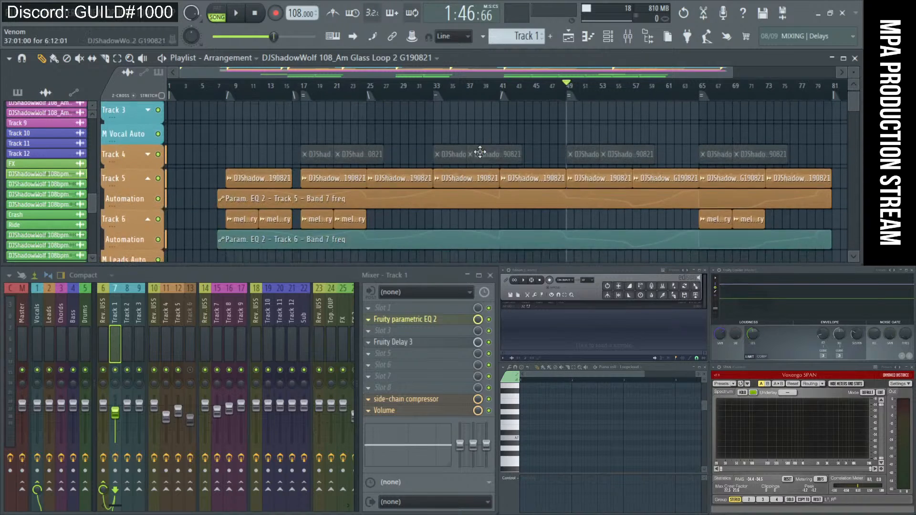
pyautogui.moveTo(557, 265); pyautogui.dragTo(567, 385)
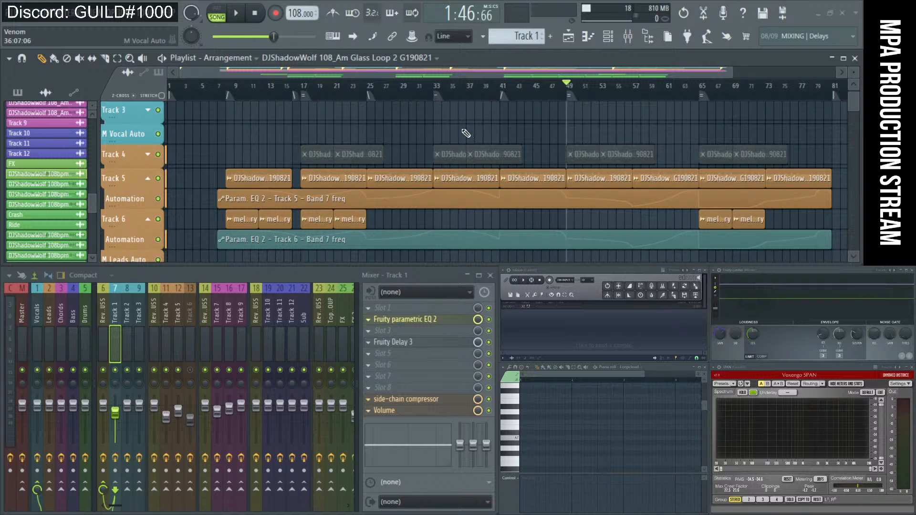
# - Inspect the synth and melody clips on Tracks 5 and 6 up close, and place the playhead at bar 17
pyautogui.scroll(3, 458, 125)
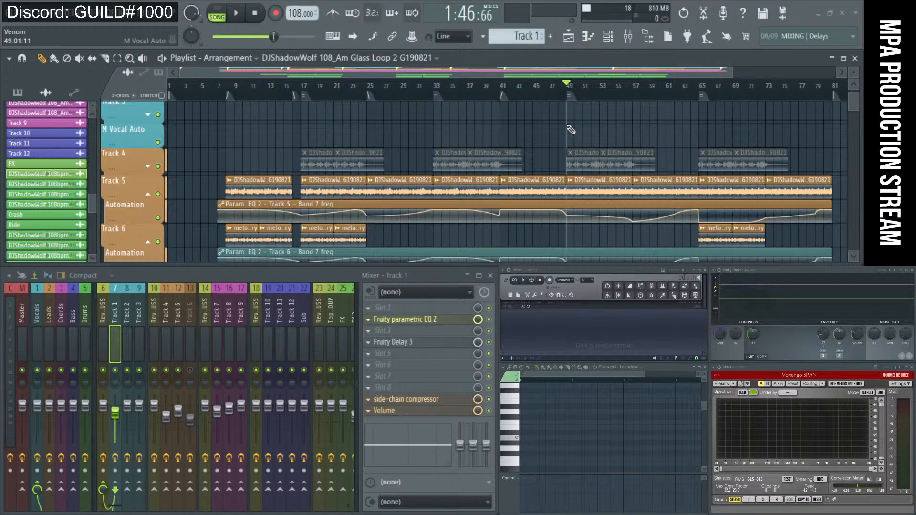
pyautogui.scroll(-2, 567, 127)
pyautogui.scroll(-1, 443, 142)
pyautogui.scroll(2, 441, 142)
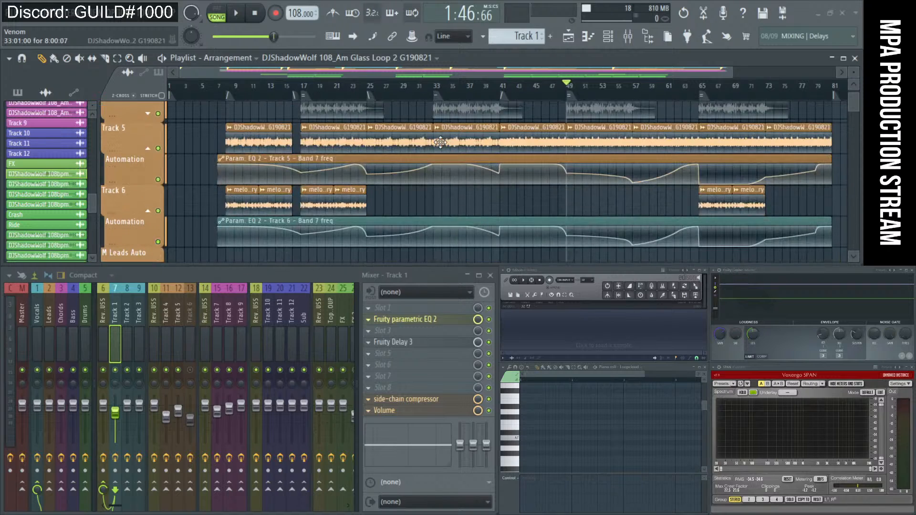
pyautogui.scroll(3, 308, 138)
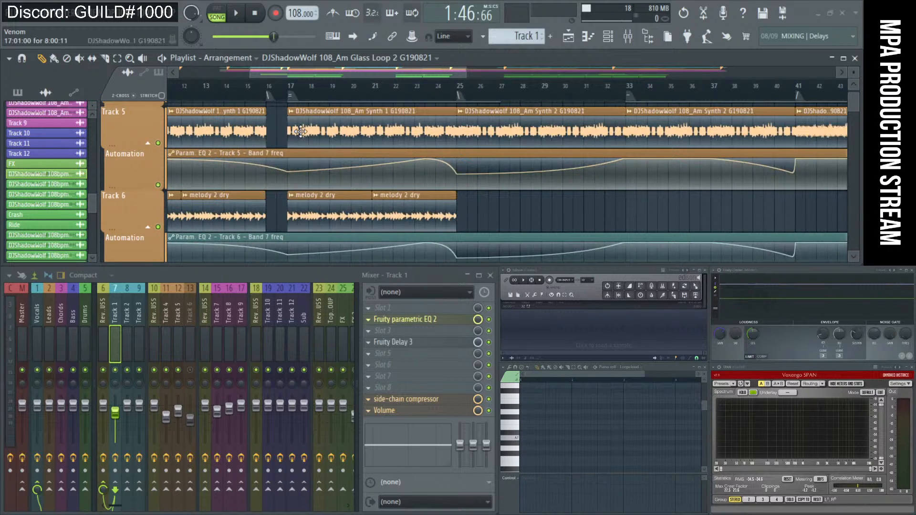
pyautogui.click(299, 99)
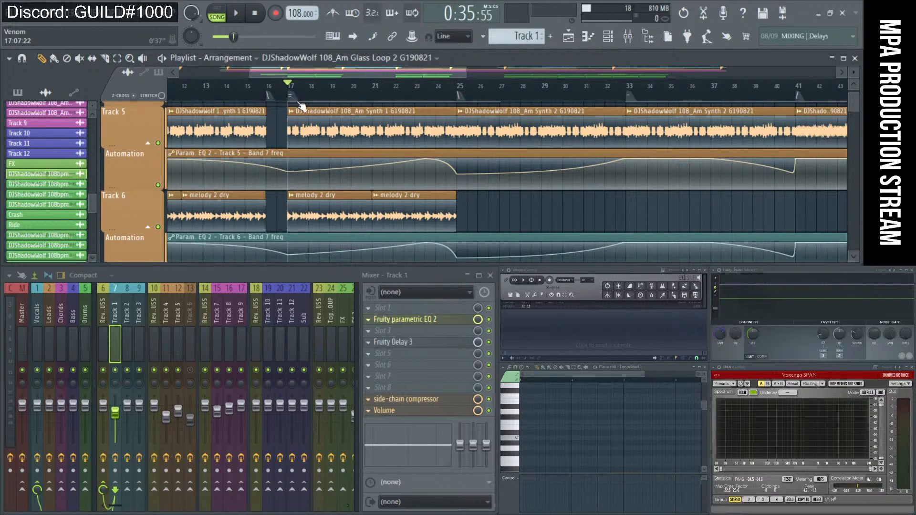
# - Switch to the MPA Collabs - Season 1 spreadsheet, set its zoom to 125%, and read through the collab entries and notes
pyautogui.hotkey('alt', 'Tab')
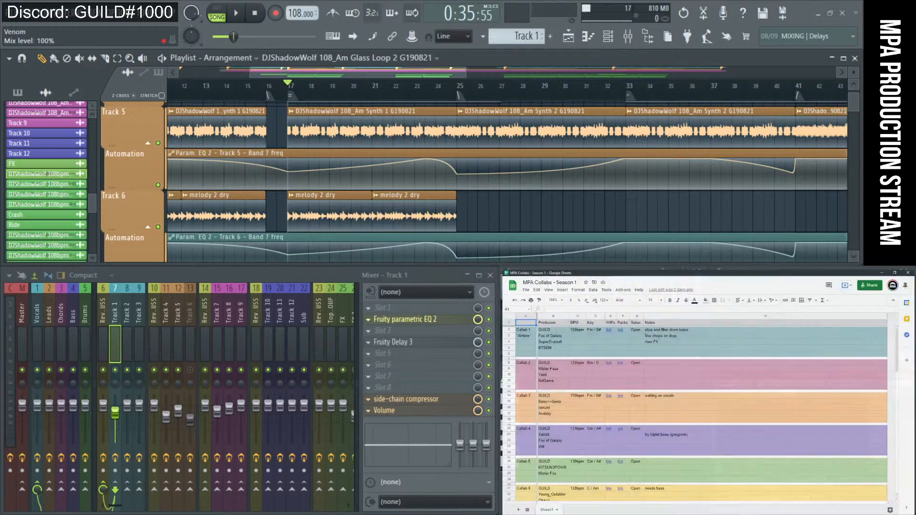
pyautogui.scroll(-3, 707, 432)
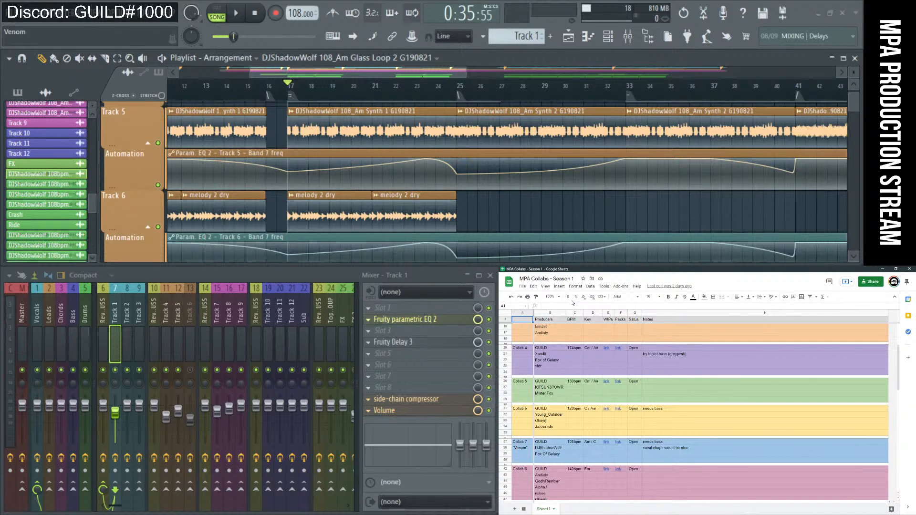
pyautogui.click(553, 296)
pyautogui.click(551, 348)
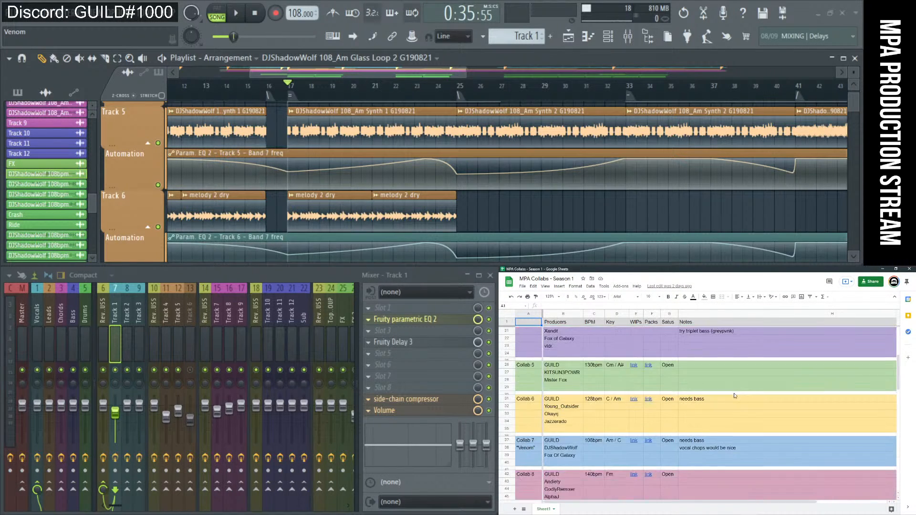
pyautogui.scroll(-5, 735, 395)
pyautogui.scroll(8, 734, 402)
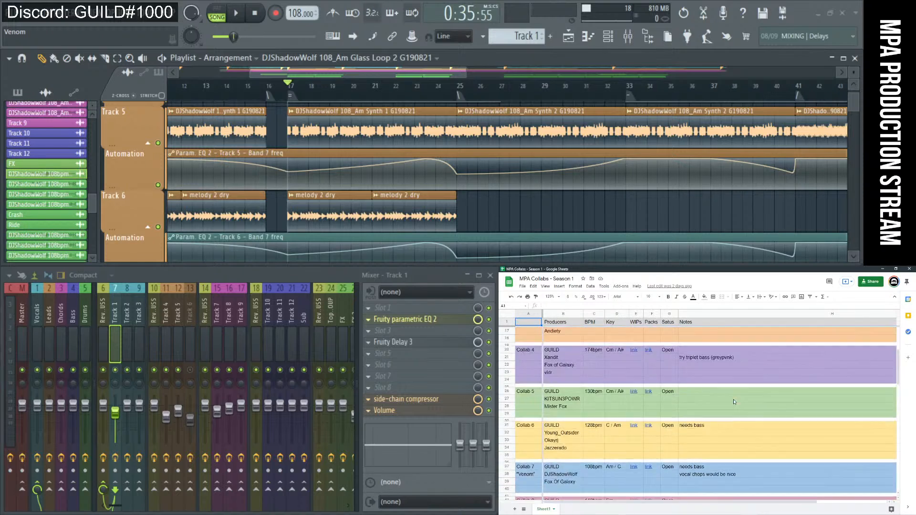
pyautogui.scroll(4, 735, 402)
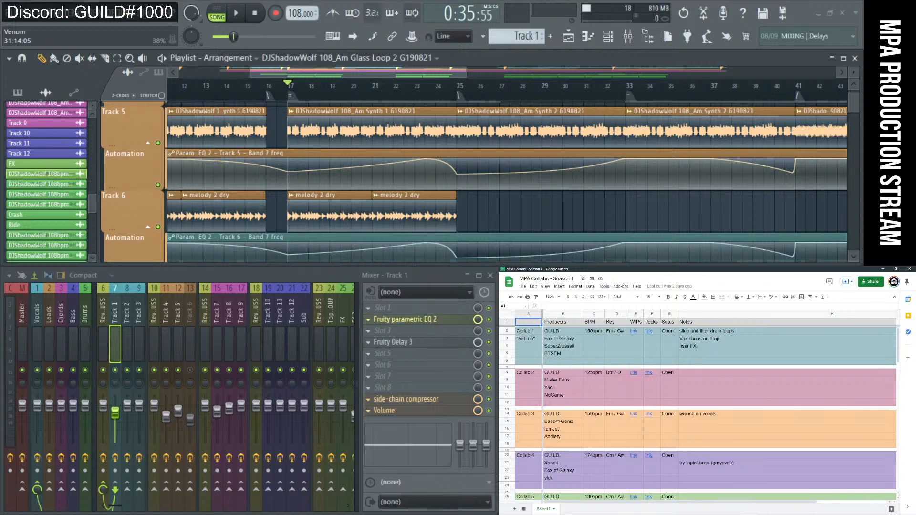
# - Bring the stream chat window over the mixer, read the recent viewer messages, and move the window away again
pyautogui.moveTo(326, 270); pyautogui.dragTo(194, 261)
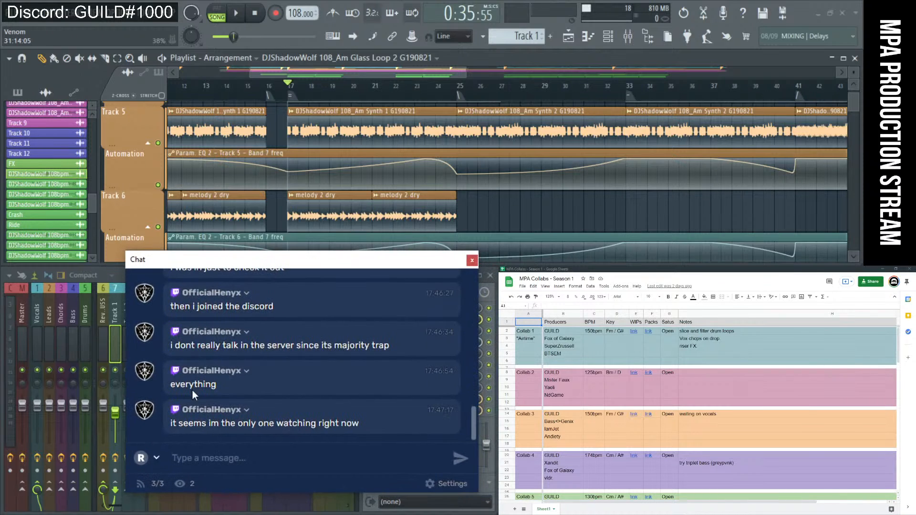
pyautogui.scroll(5, 228, 370)
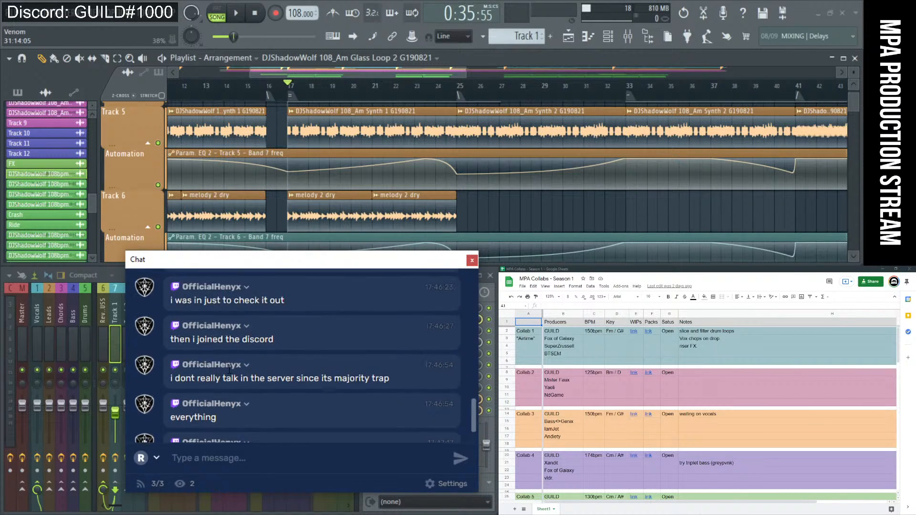
pyautogui.scroll(-5, 228, 368)
pyautogui.moveTo(207, 260); pyautogui.dragTo(586, 278)
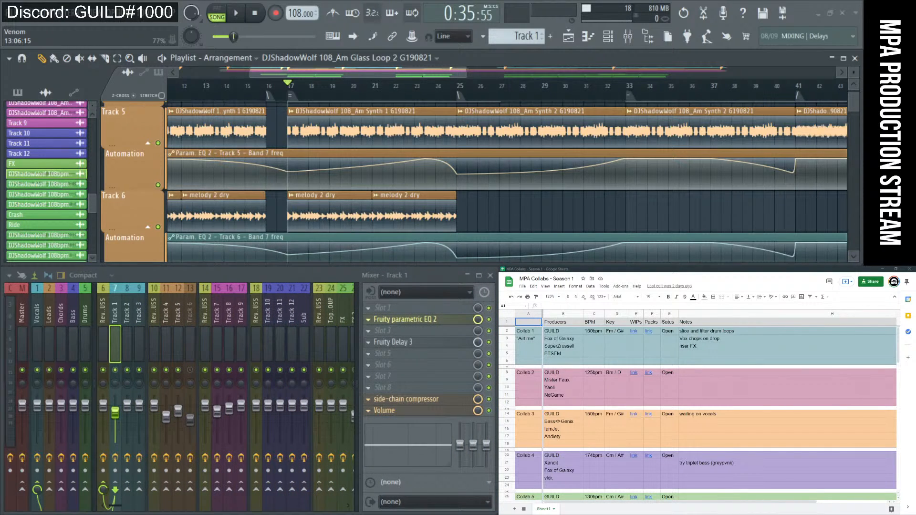
# - Bring the chat window back, reread the messages about checking out the group and joining the Discord, and go to the newest message
pyautogui.moveTo(586, 277); pyautogui.dragTo(170, 237)
pyautogui.moveTo(156, 403); pyautogui.dragTo(261, 408)
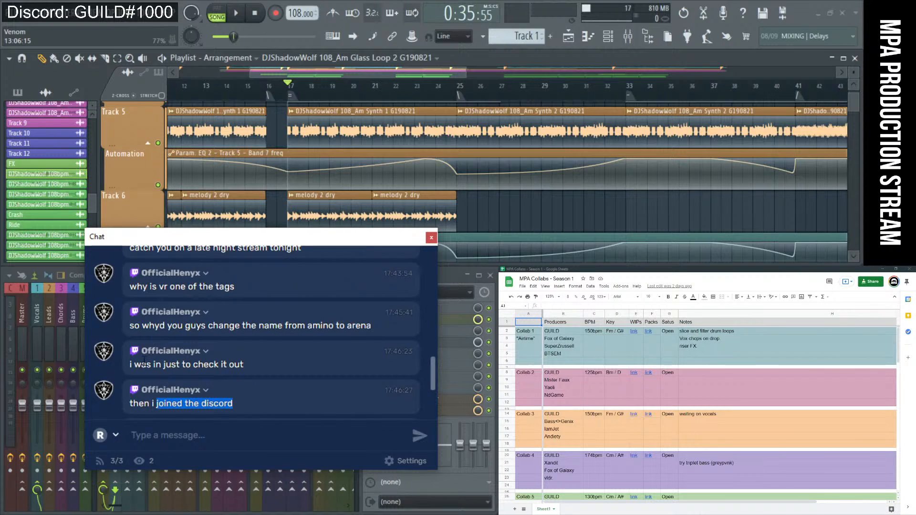
pyautogui.moveTo(135, 365); pyautogui.dragTo(195, 360)
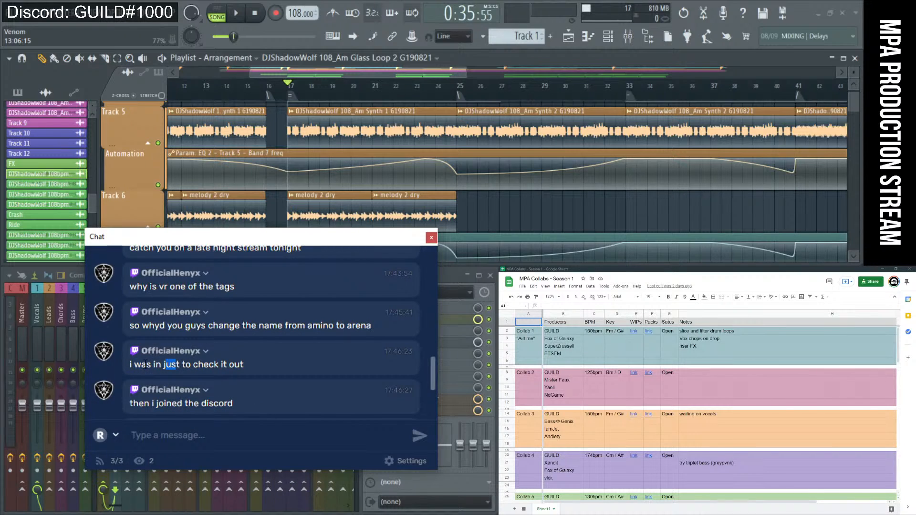
pyautogui.click(244, 364)
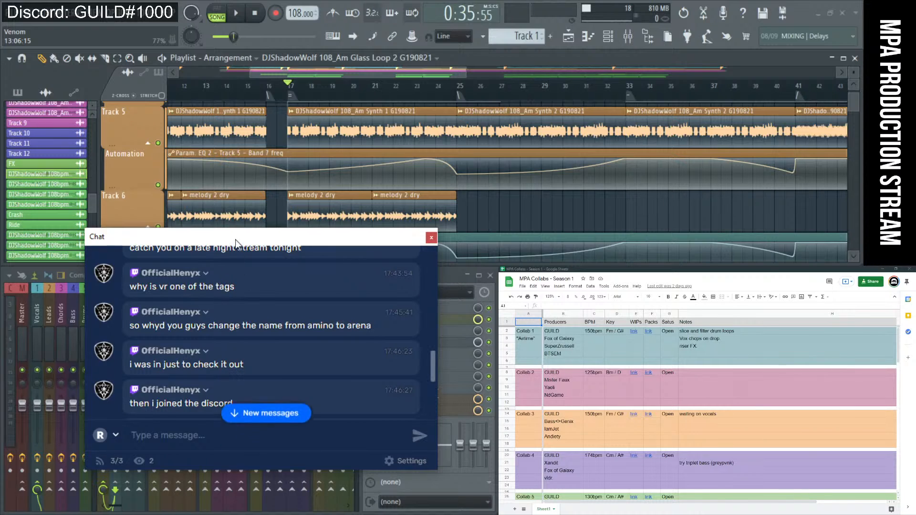
pyautogui.moveTo(235, 239); pyautogui.dragTo(241, 225)
pyautogui.scroll(-4, 238, 344)
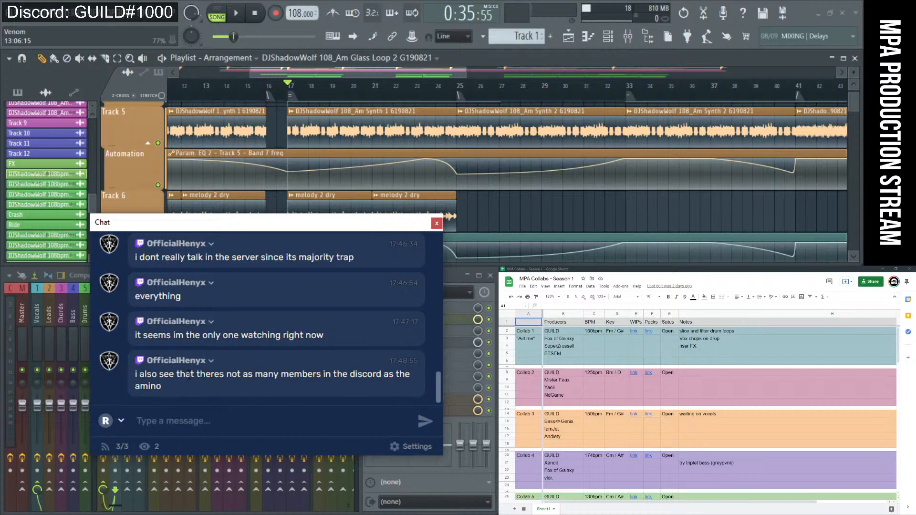
# - Read the newest chat message comparing Discord and Amino membership, and move the chat window clear of the playlist and mixer
pyautogui.moveTo(231, 220); pyautogui.dragTo(234, 203)
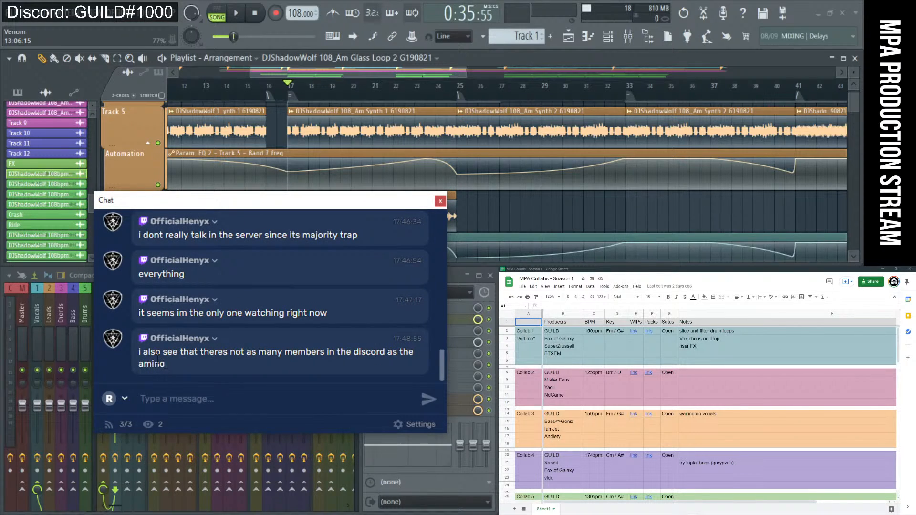
pyautogui.moveTo(200, 352); pyautogui.dragTo(304, 386)
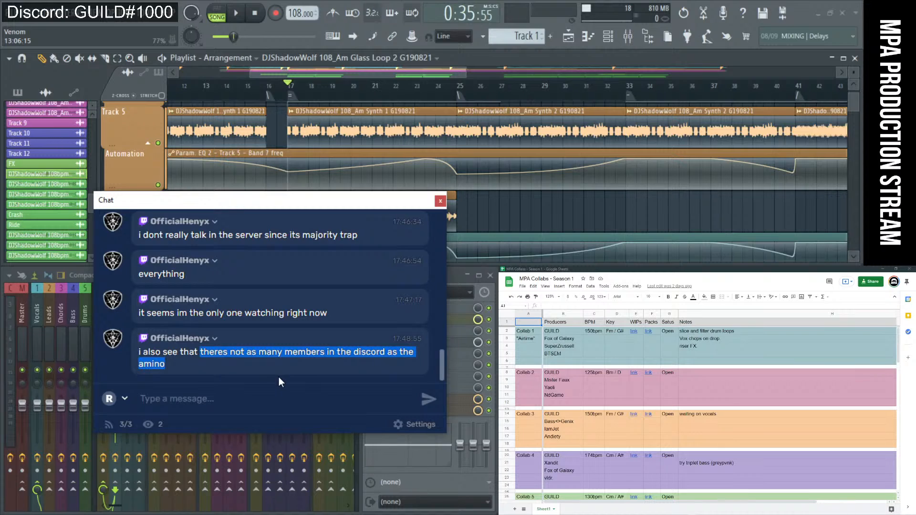
pyautogui.click(219, 368)
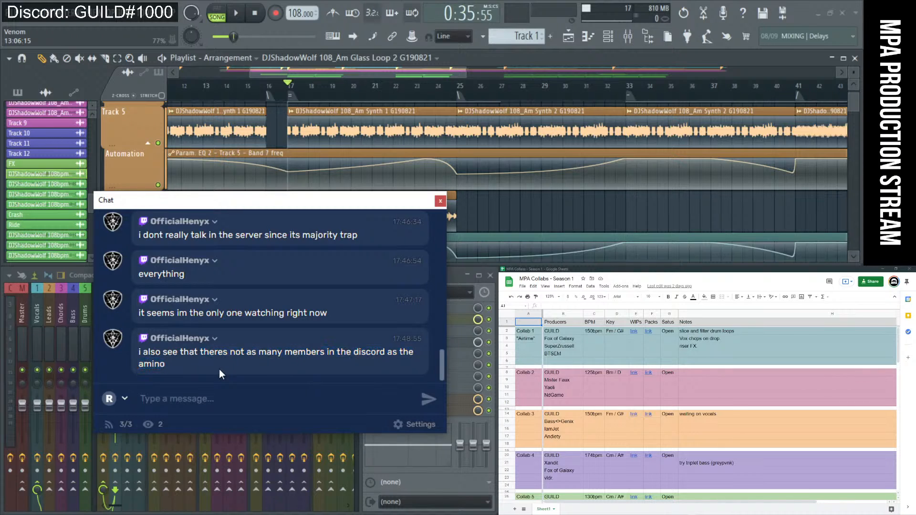
pyautogui.moveTo(208, 207); pyautogui.dragTo(181, 153)
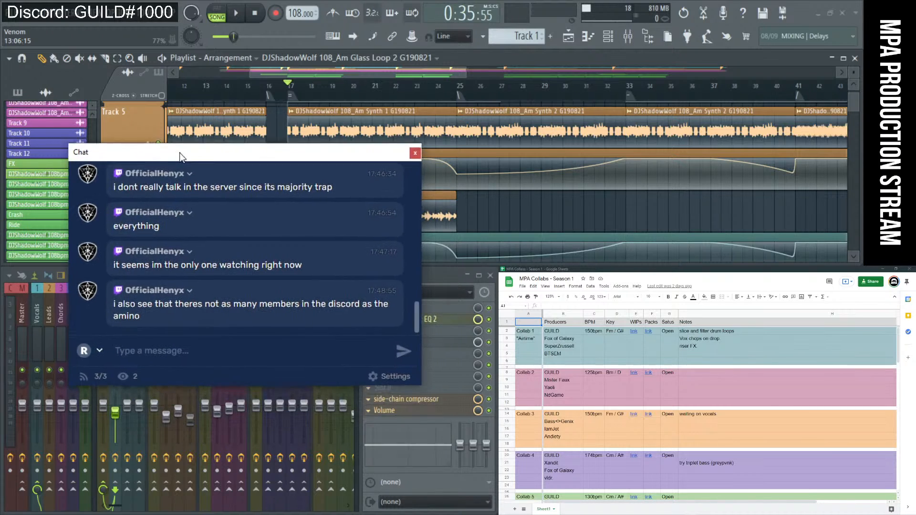
pyautogui.moveTo(153, 304); pyautogui.dragTo(242, 318)
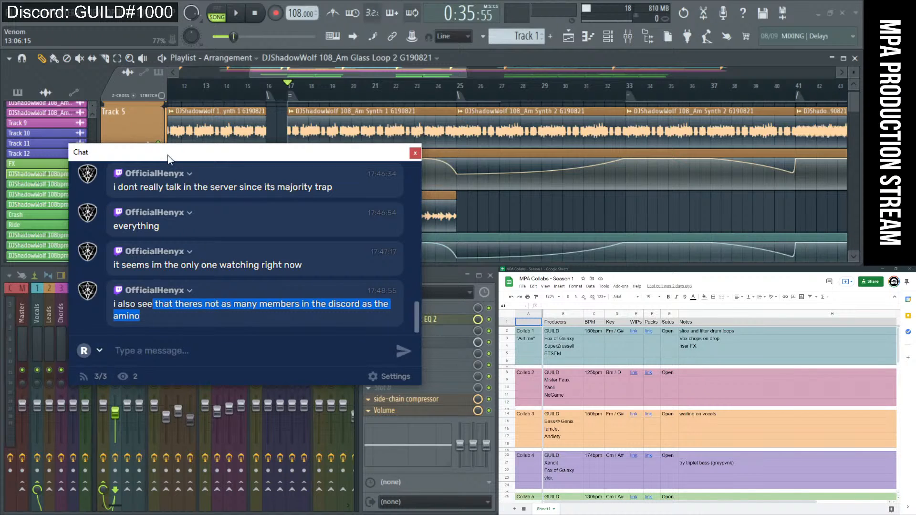
pyautogui.moveTo(167, 155); pyautogui.dragTo(199, 199)
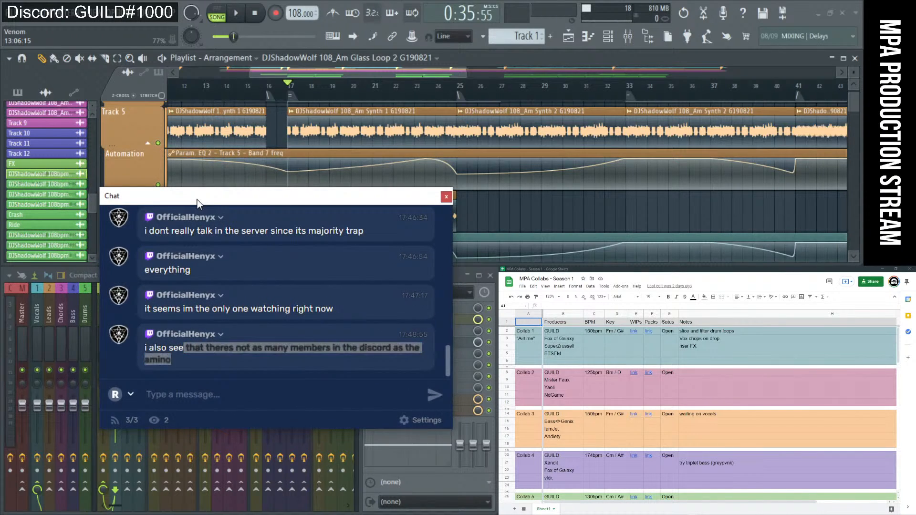
pyautogui.click(191, 394)
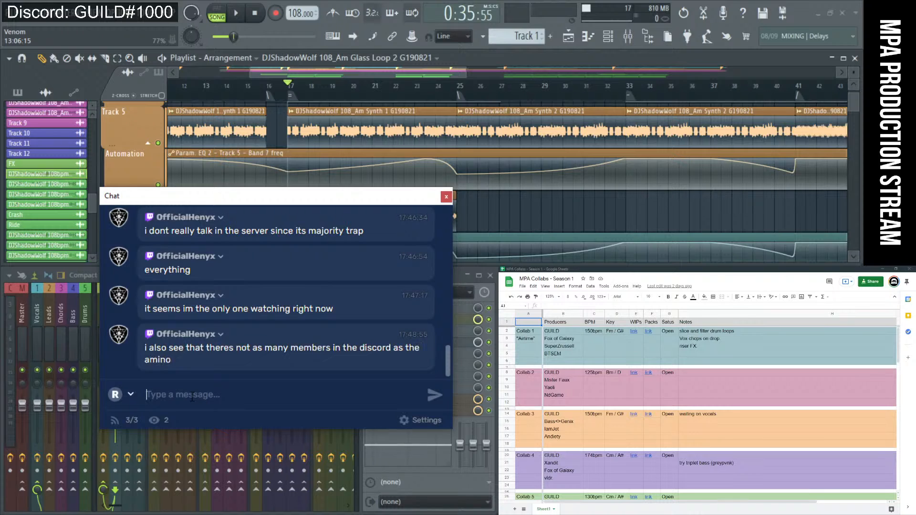
pyautogui.moveTo(174, 199); pyautogui.dragTo(575, 276)
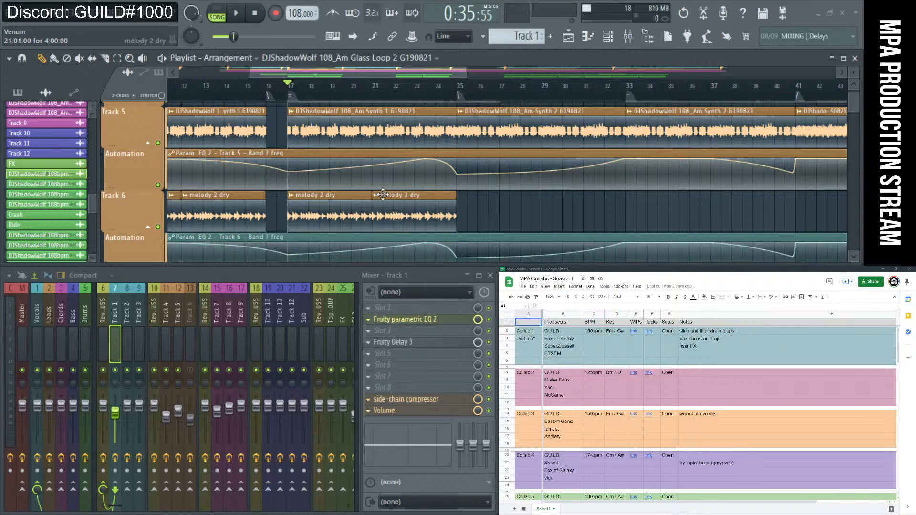
# - Show the whole arrangement in the playlist, place the playhead at bar 49, and examine the clips on Tracks 1 to 8
pyautogui.keyDown('ctrl'); pyautogui.rightClick(448, 184); pyautogui.keyUp('ctrl')
pyautogui.scroll(3, 431, 188)
pyautogui.scroll(1, 400, 192)
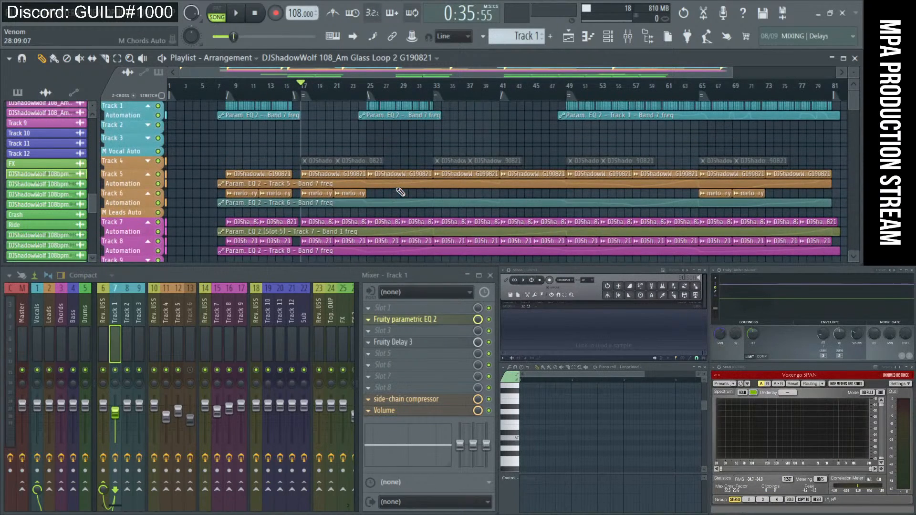
pyautogui.click(578, 100)
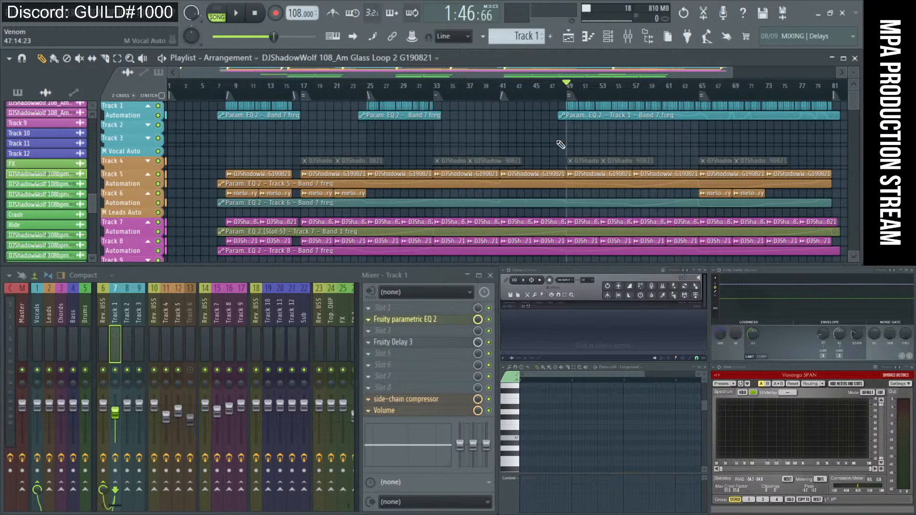
pyautogui.scroll(-3, 562, 157)
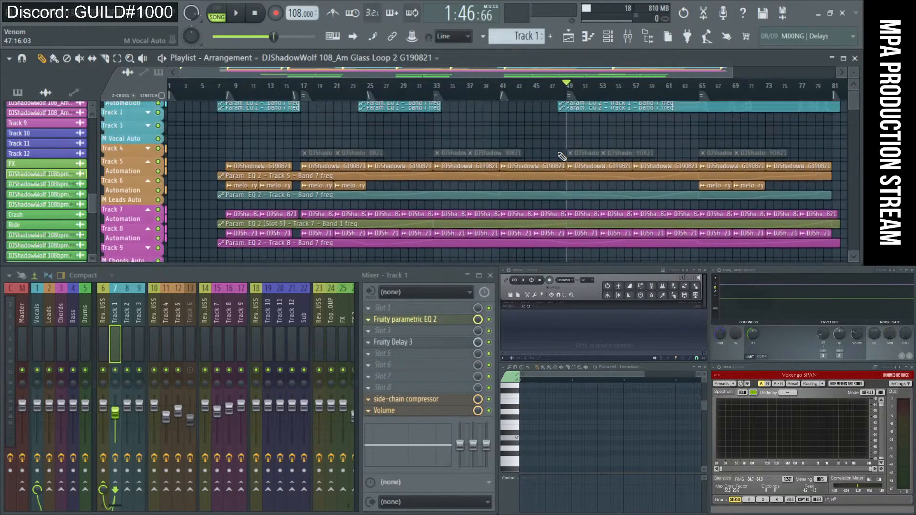
pyautogui.scroll(3, 561, 157)
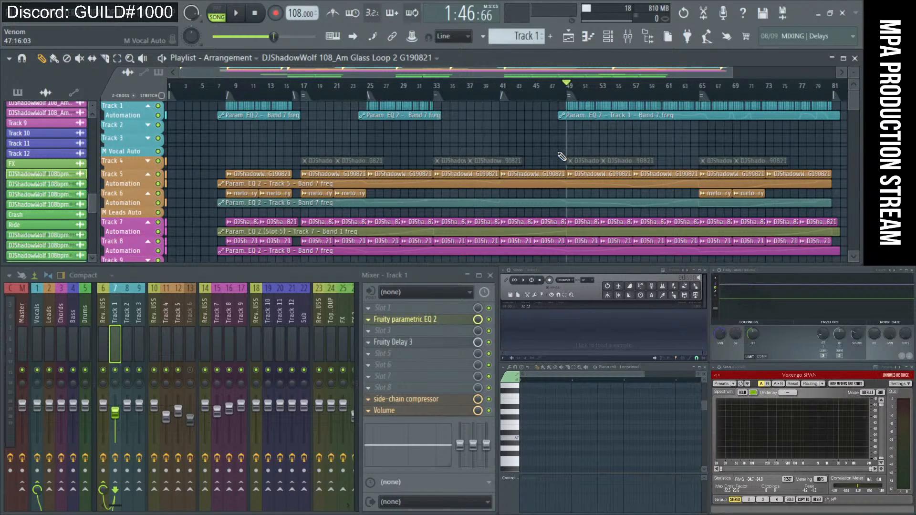
pyautogui.scroll(2, 561, 157)
pyautogui.scroll(2, 561, 156)
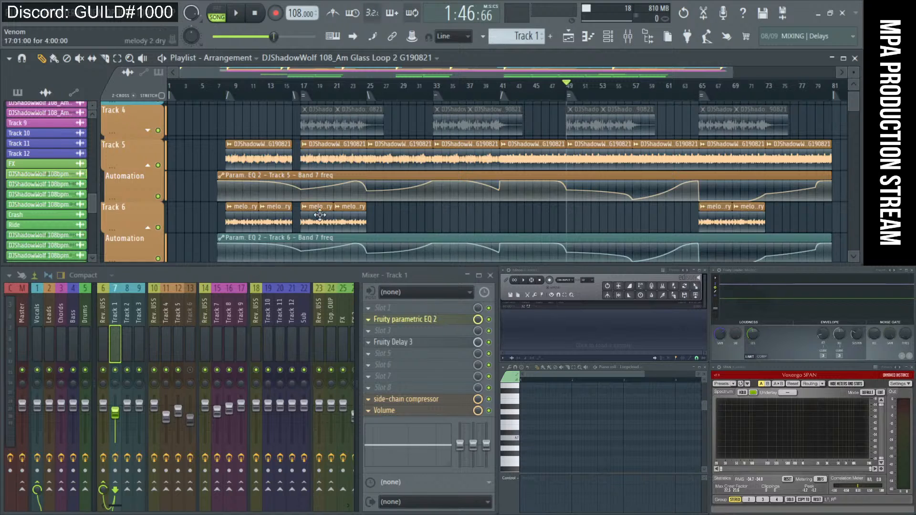
# - Place the playhead at bar 17, examine the Track 5 and Track 6 clips and EQ automation, and briefly start and stop playback
pyautogui.click(303, 87)
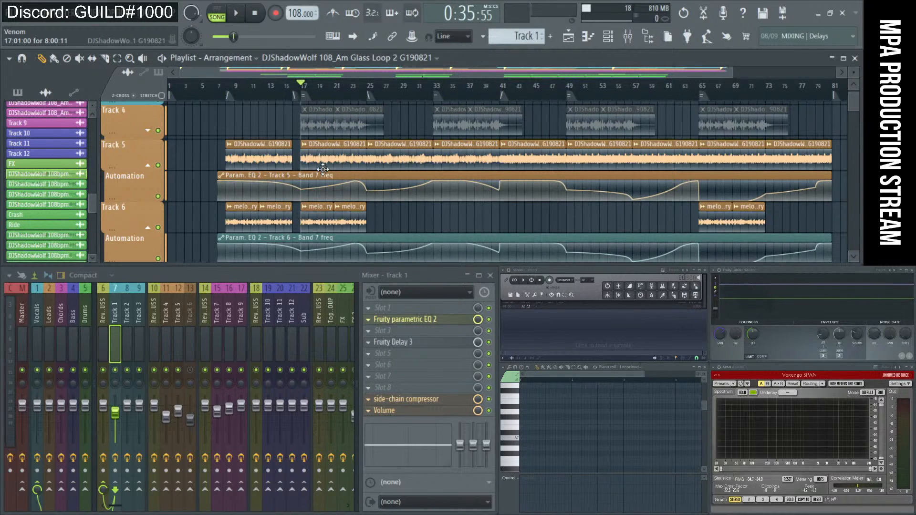
pyautogui.scroll(-1, 323, 169)
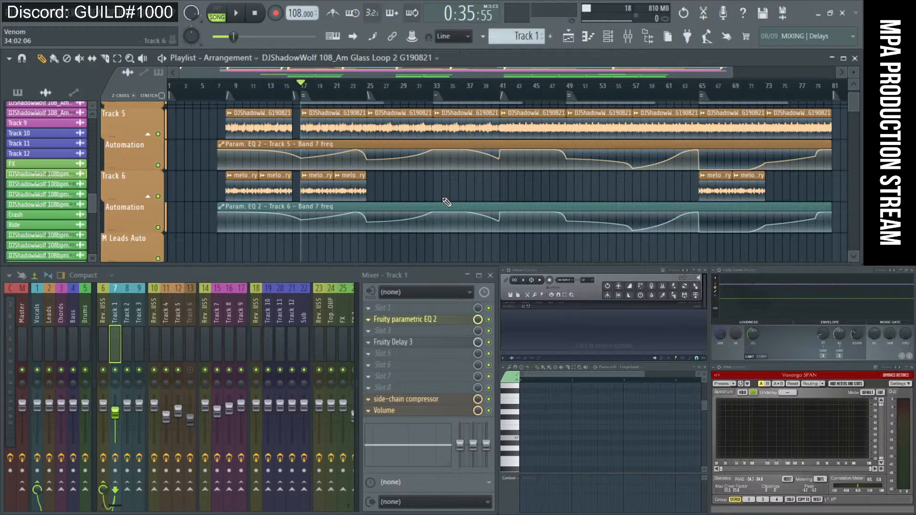
pyautogui.moveTo(585, 278); pyautogui.dragTo(606, 313)
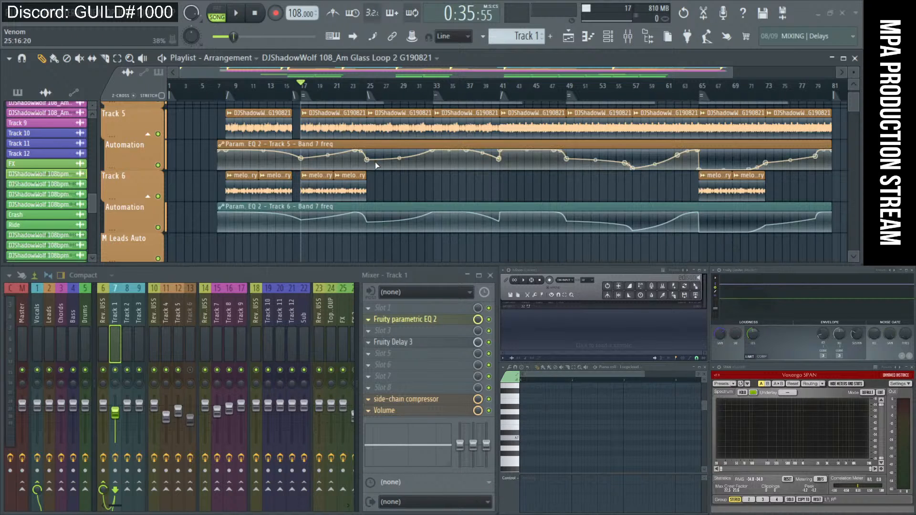
pyautogui.press('space')
pyautogui.press('space')
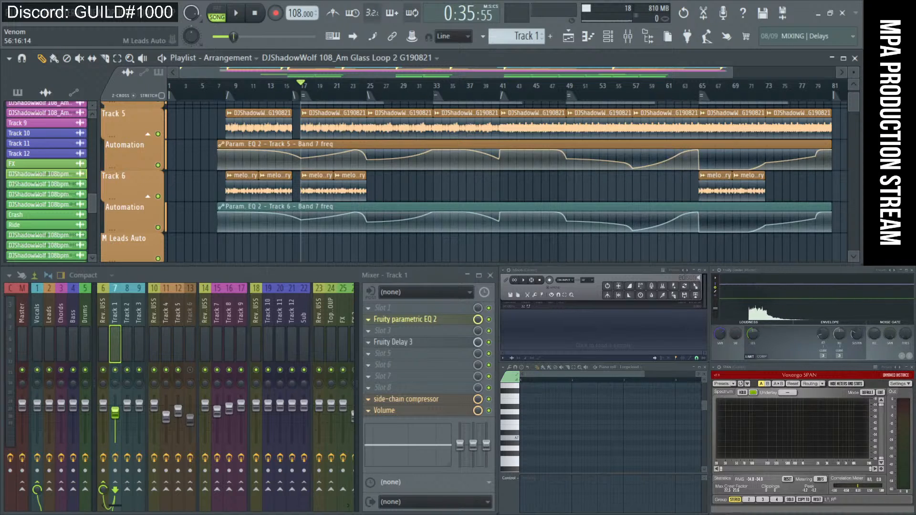
# - Switch to the stream chat, read the viewer's latest replies about releasing music, and move the chat window out of the way
pyautogui.hotkey('alt', 'Tab')
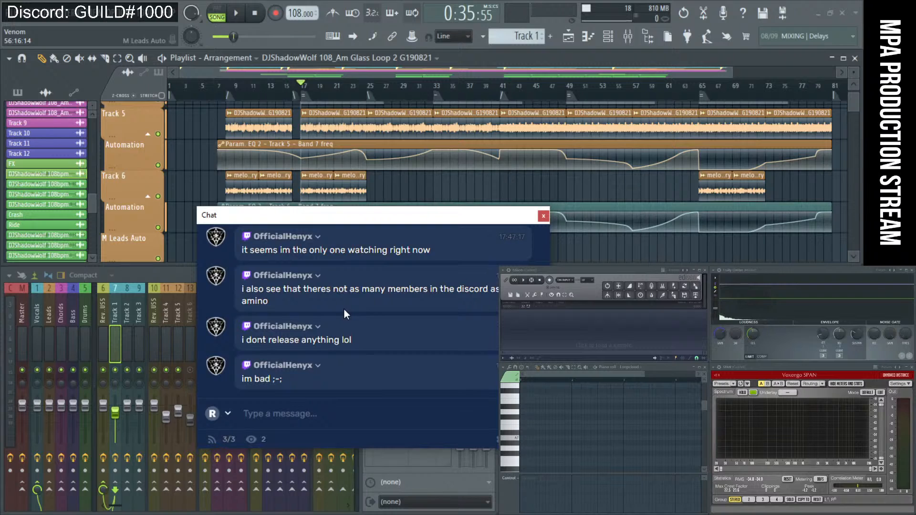
pyautogui.moveTo(303, 218); pyautogui.dragTo(291, 222)
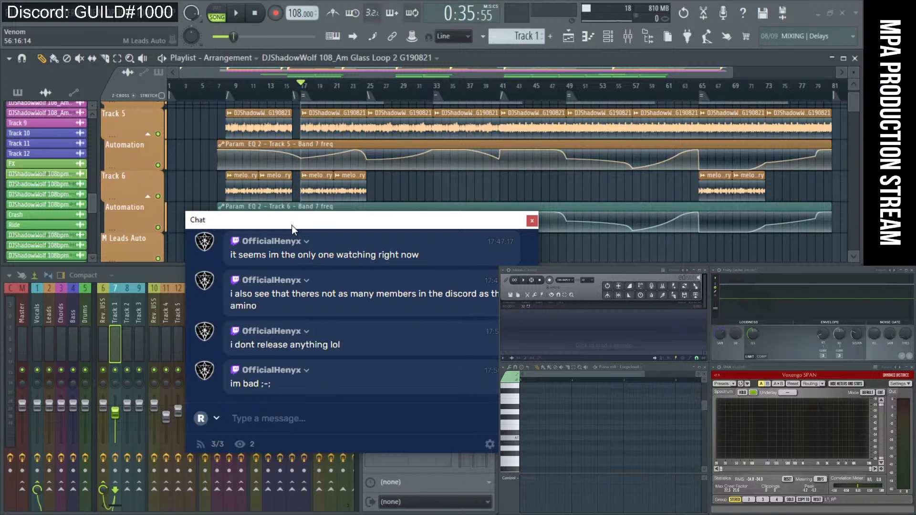
pyautogui.moveTo(334, 227); pyautogui.dragTo(333, 221)
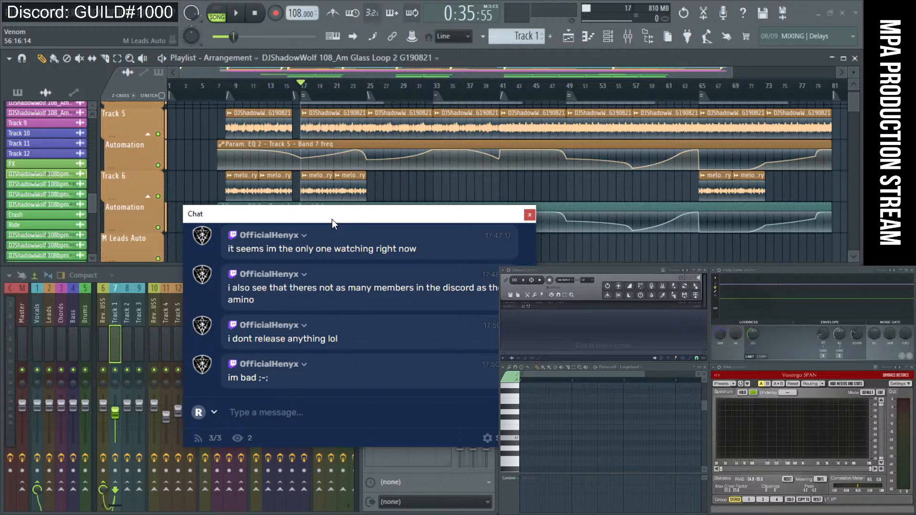
pyautogui.moveTo(332, 220); pyautogui.dragTo(653, 286)
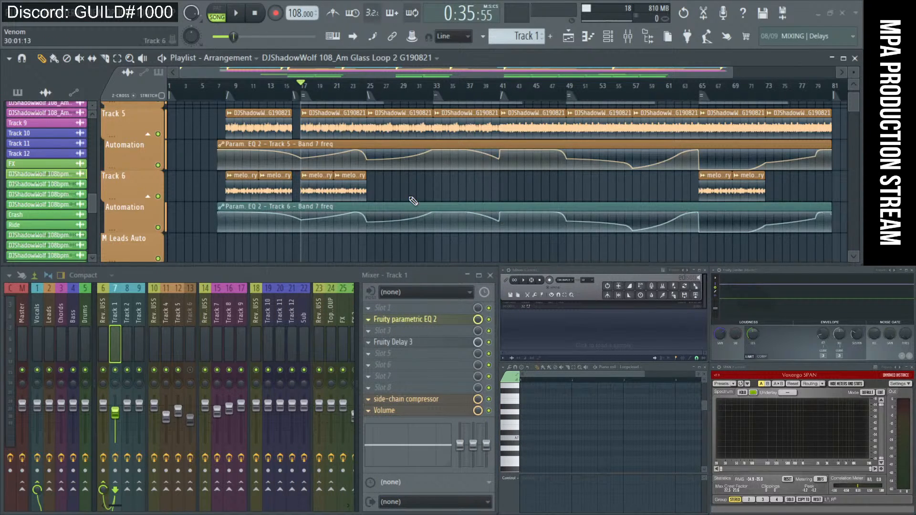
# - Reduce the playlist's track height to view Tracks 3 to 10, and bring the chat window back over the mixer
pyautogui.scroll(-4, 411, 198)
pyautogui.scroll(-2, 413, 201)
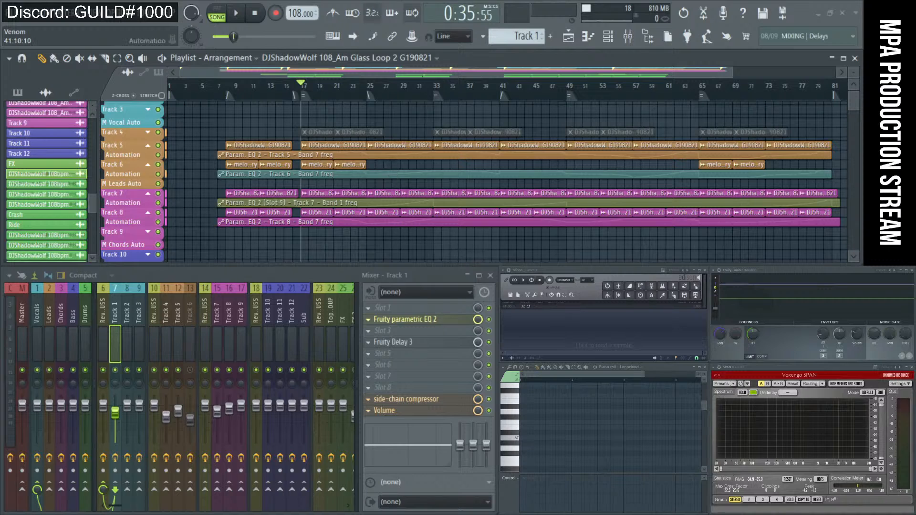
pyautogui.moveTo(302, 252); pyautogui.dragTo(286, 265)
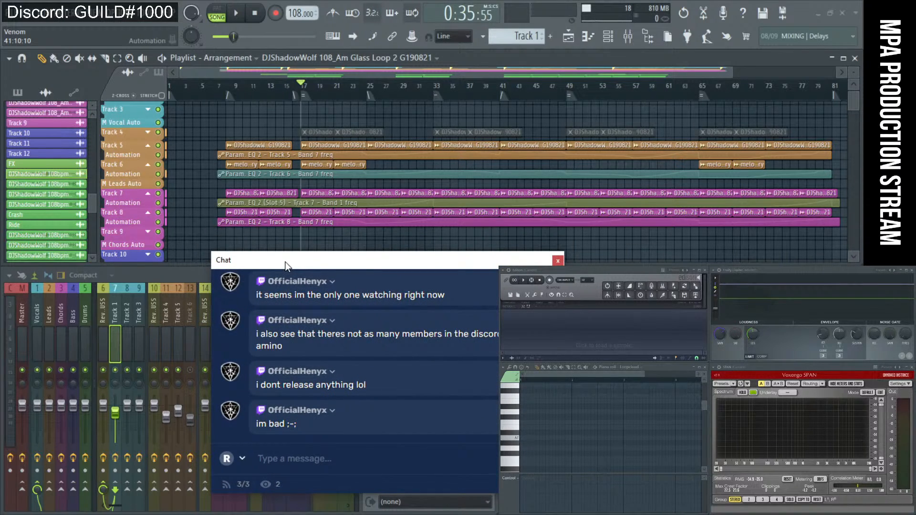
# - Move the chat window off the mixer and examine the Track 4 to 6 clips and EQ automation from bar 17 onward
pyautogui.moveTo(287, 266); pyautogui.dragTo(568, 282)
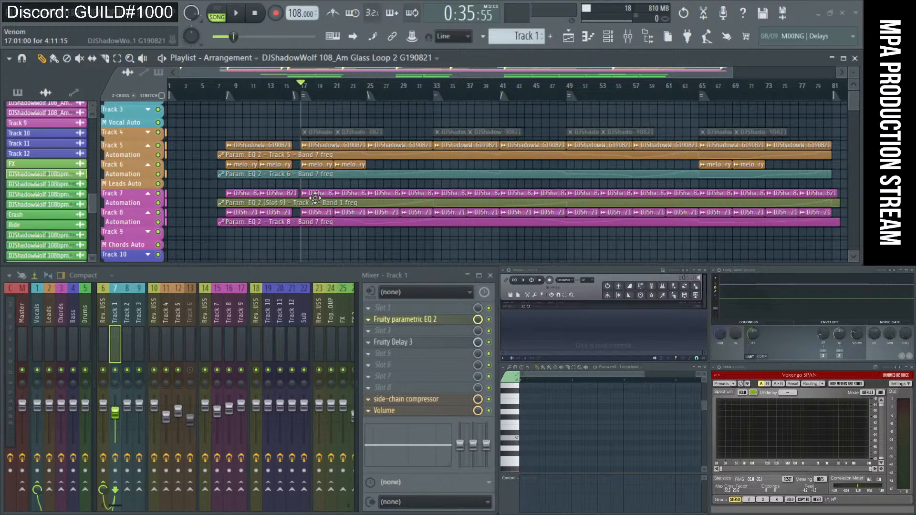
pyautogui.scroll(4, 315, 199)
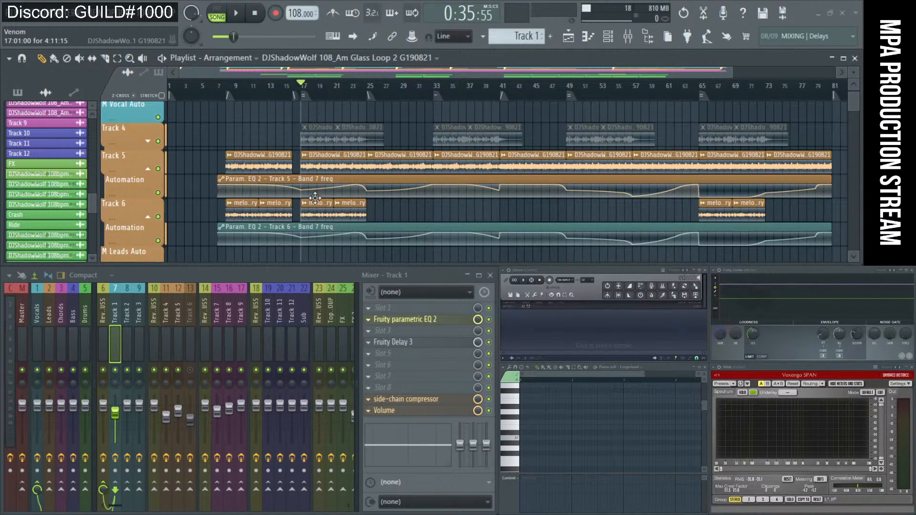
pyautogui.scroll(3, 315, 198)
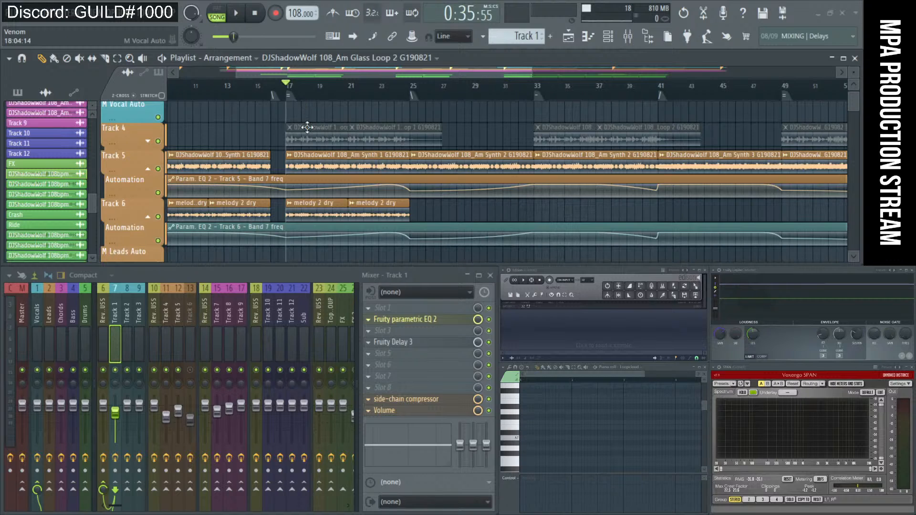
pyautogui.scroll(-2, 321, 167)
pyautogui.scroll(2, 321, 167)
pyautogui.scroll(-2, 322, 167)
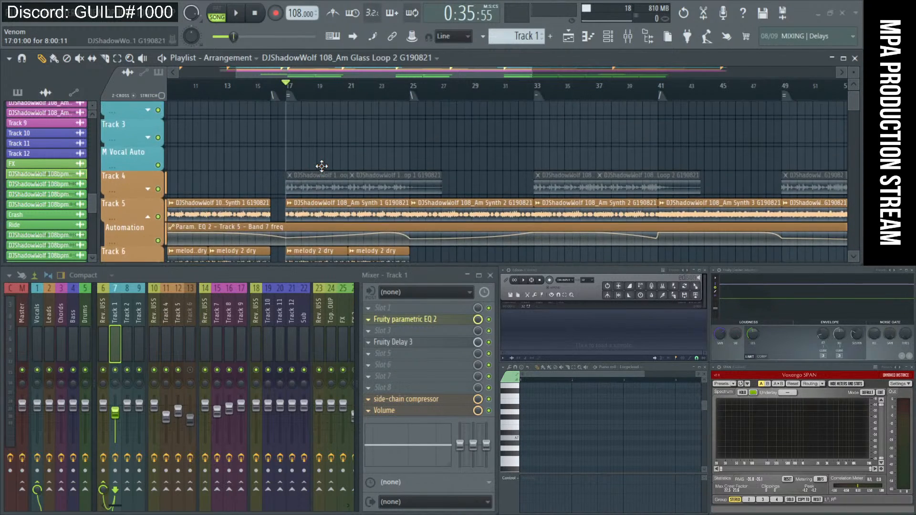
pyautogui.scroll(2, 321, 167)
pyautogui.scroll(-2, 322, 167)
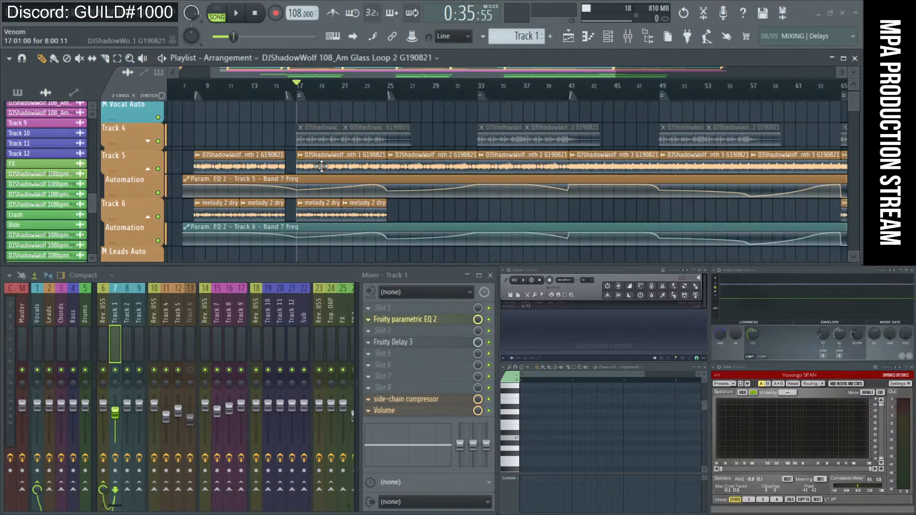
pyautogui.scroll(1, 619, 95)
pyautogui.scroll(1, 619, 95)
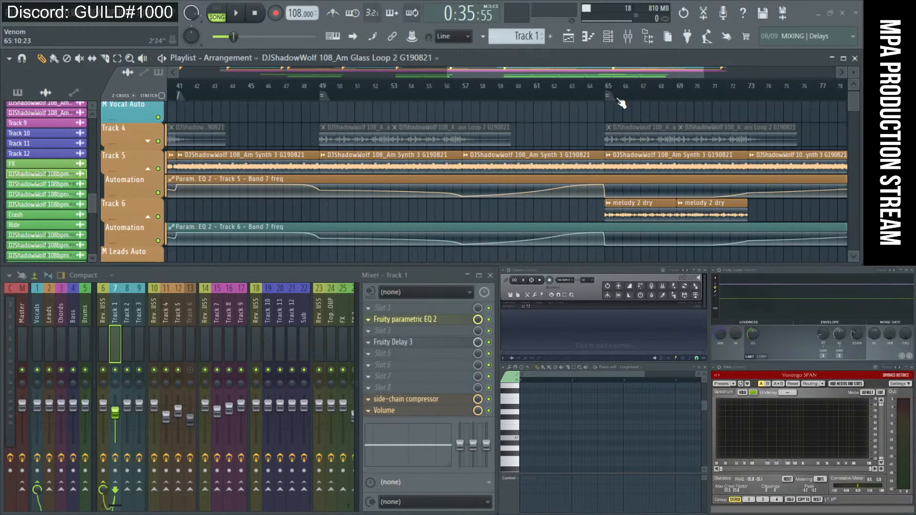
# - Place the playhead alternately at bars 65 and 49, ending at bar 49, and compare the clips and automation on Tracks 4 to 8
pyautogui.click(619, 95)
pyautogui.click(333, 97)
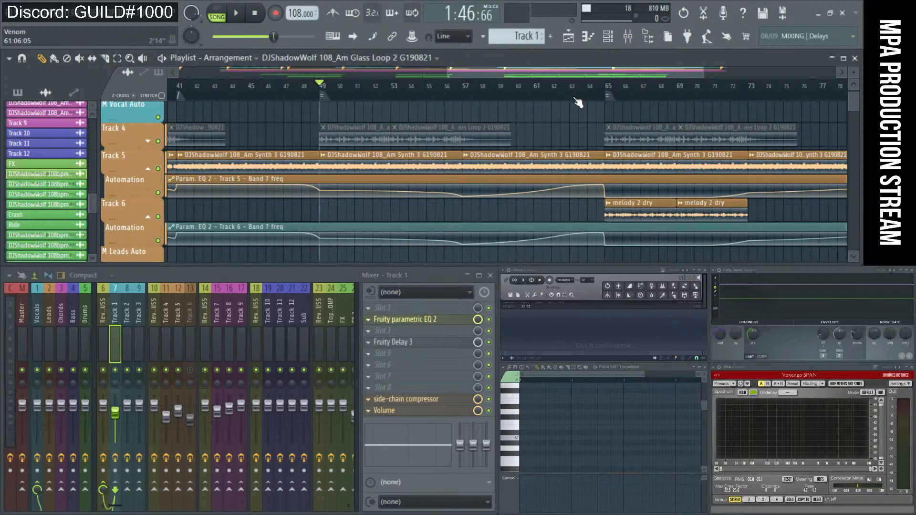
pyautogui.click(616, 98)
pyautogui.scroll(-2, 603, 122)
pyautogui.scroll(-2, 612, 132)
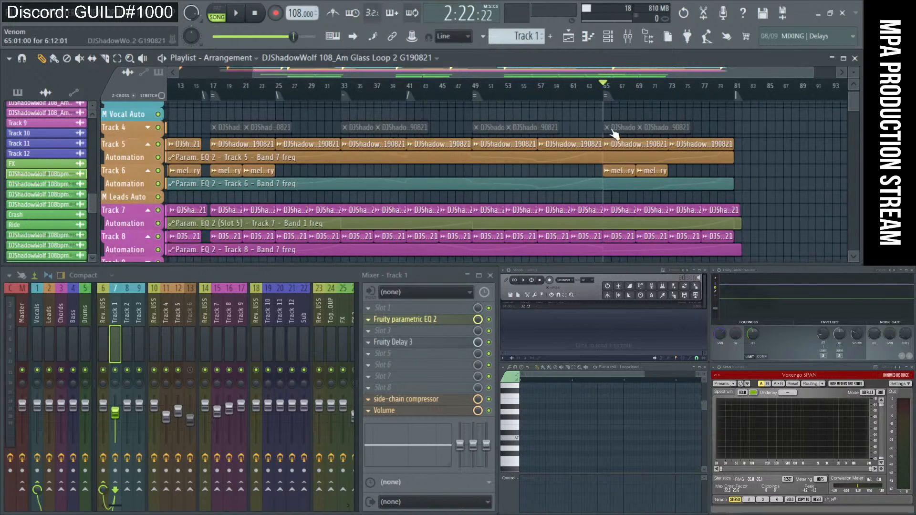
pyautogui.scroll(1, 668, 147)
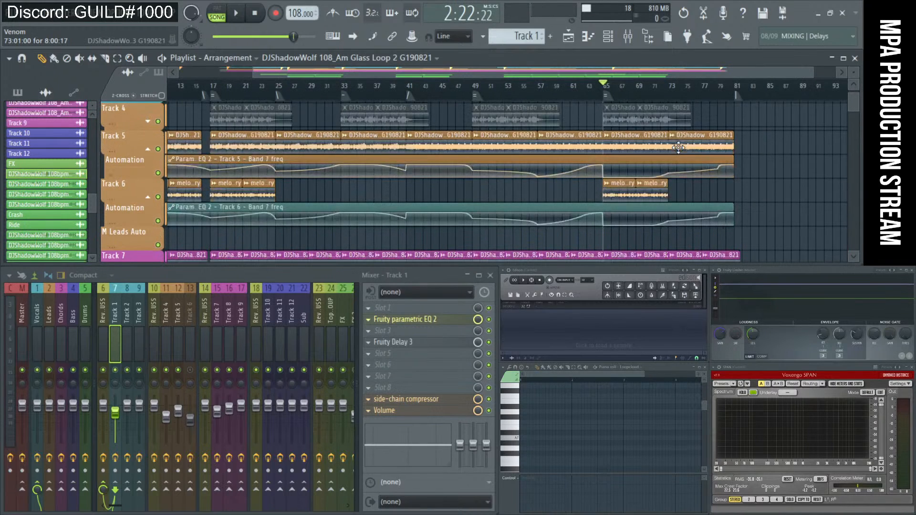
pyautogui.click(477, 98)
pyautogui.scroll(-1, 466, 148)
pyautogui.scroll(1, 466, 148)
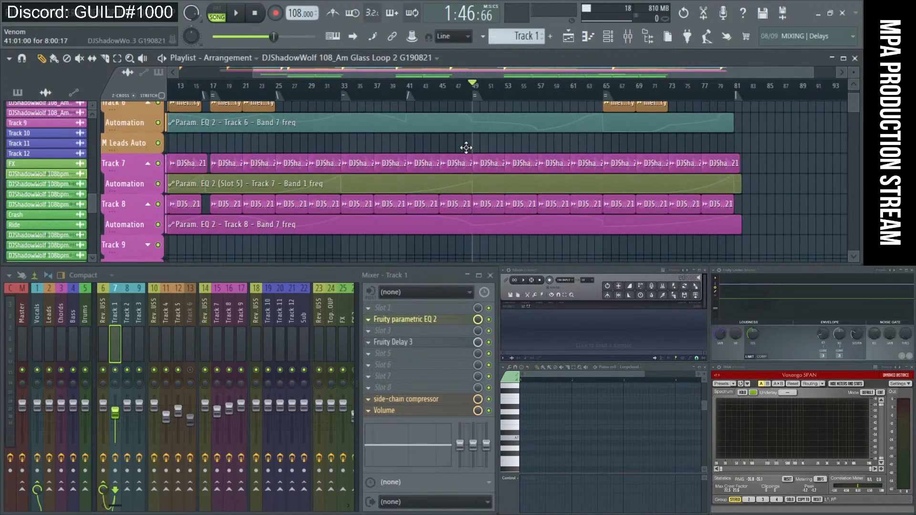
pyautogui.scroll(-1, 441, 165)
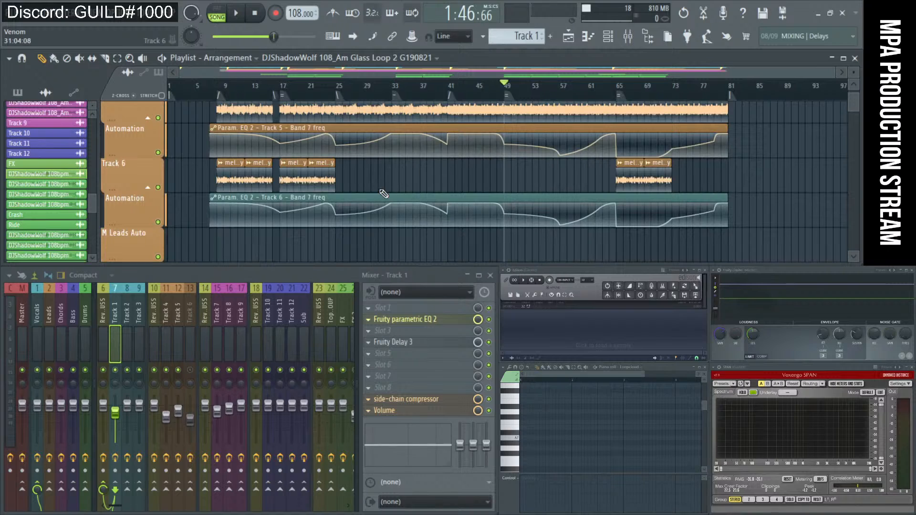
# - Select the two "melody 2 dry" clips at bar 17 on Track 6, and clear the selection
pyautogui.moveTo(360, 193); pyautogui.dragTo(279, 159)
pyautogui.click(279, 173)
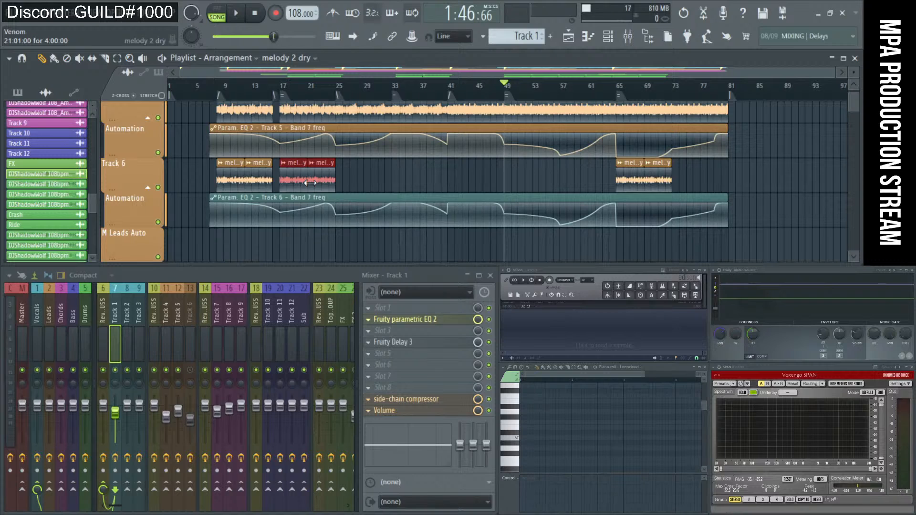
pyautogui.scroll(-3, 428, 177)
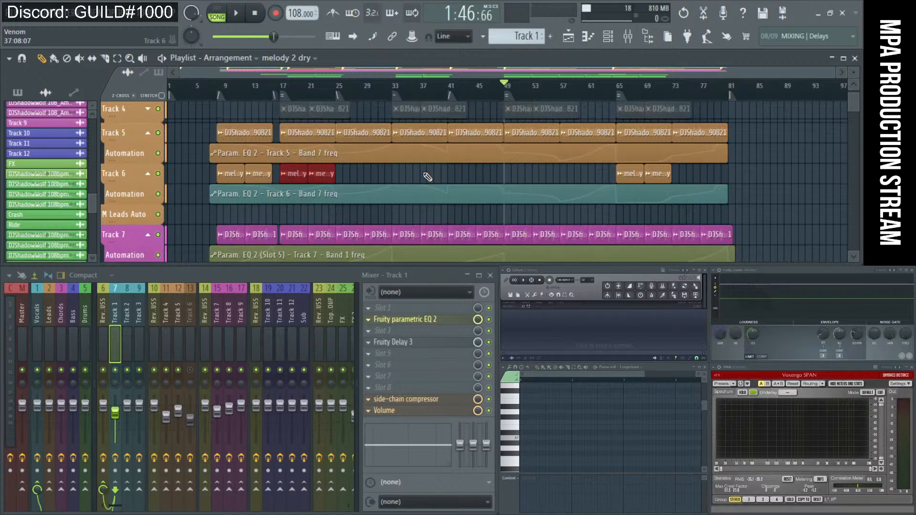
pyautogui.hotkey('ctrl', 'd')
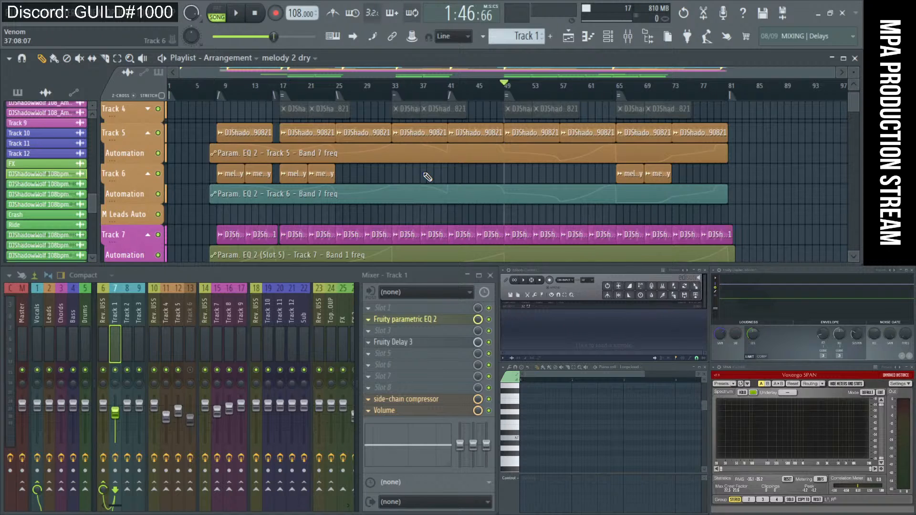
# - Place the playhead at the bar 8 marker, examine the Track 4 to 6 clips, and play the song from there
pyautogui.click(220, 91)
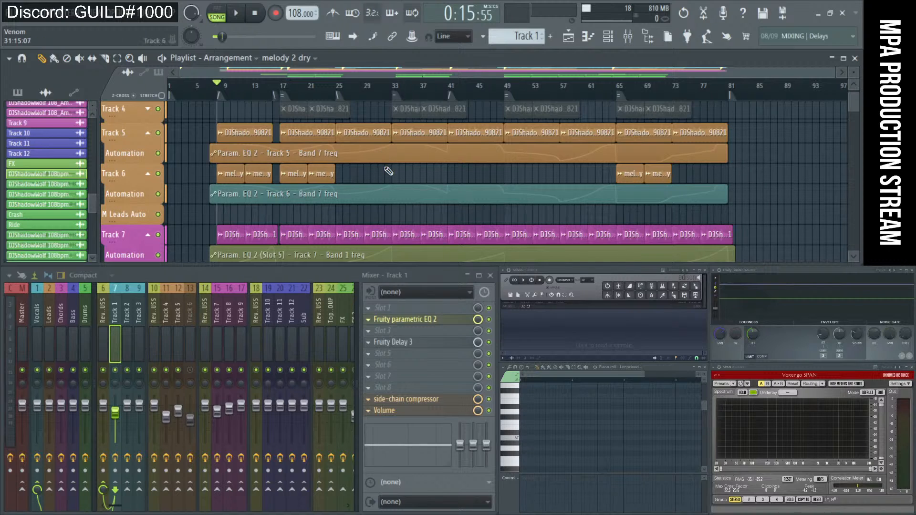
pyautogui.scroll(-4, 384, 162)
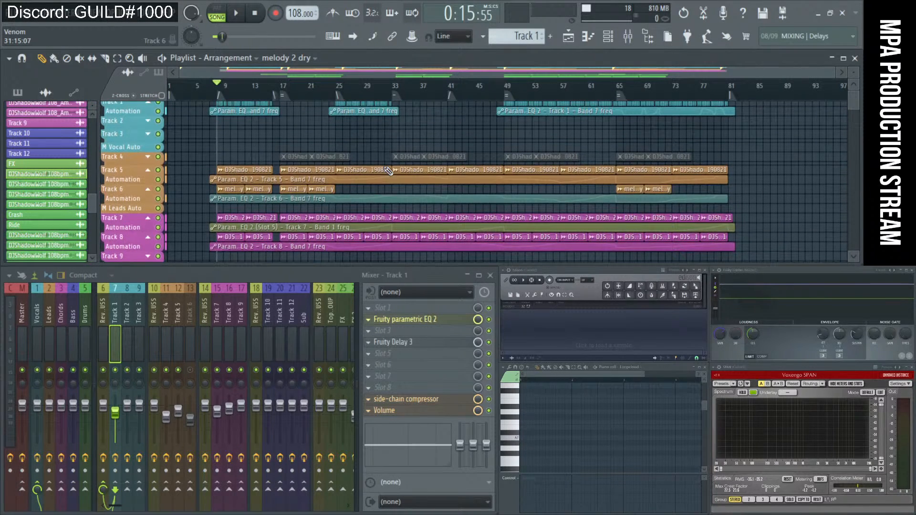
pyautogui.scroll(3, 386, 168)
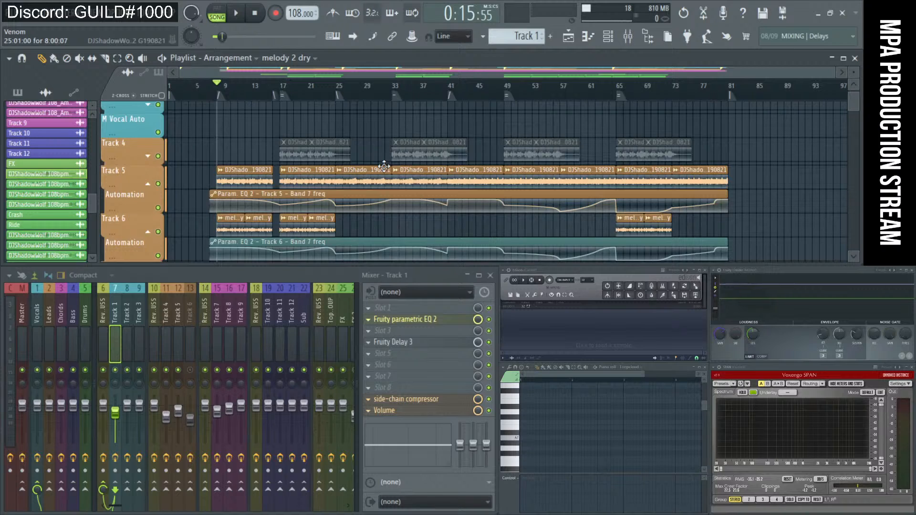
pyautogui.scroll(-1, 384, 166)
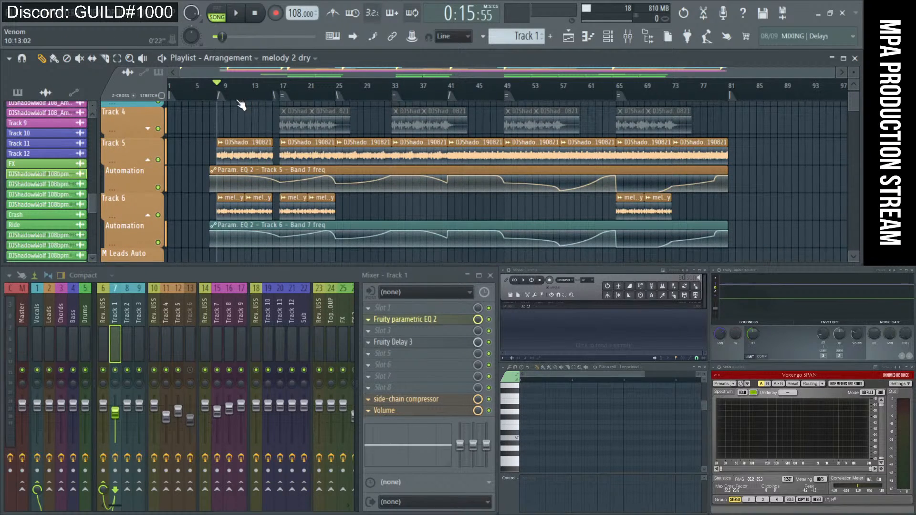
pyautogui.click(245, 13)
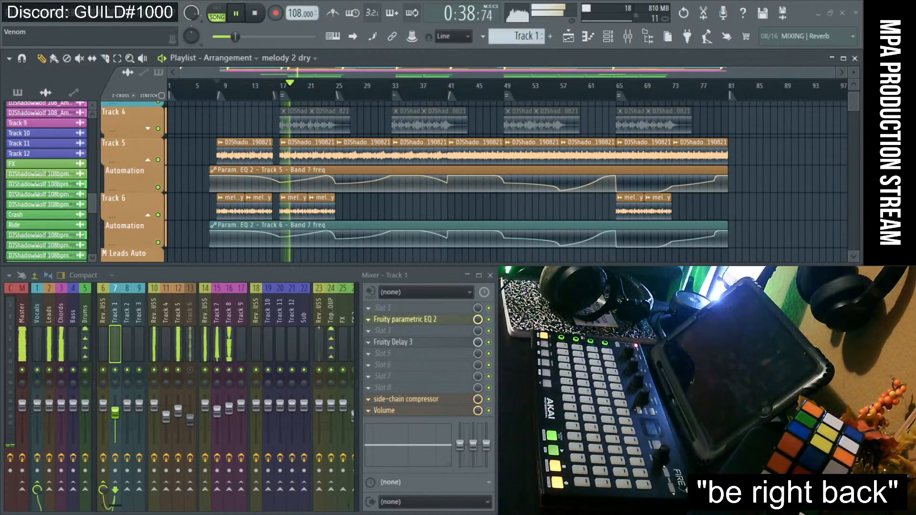
# - Read the latest stream chat messages, move the chat window away, and stop playback with the playhead returned to the song's start
pyautogui.moveTo(400, 267); pyautogui.dragTo(362, 351)
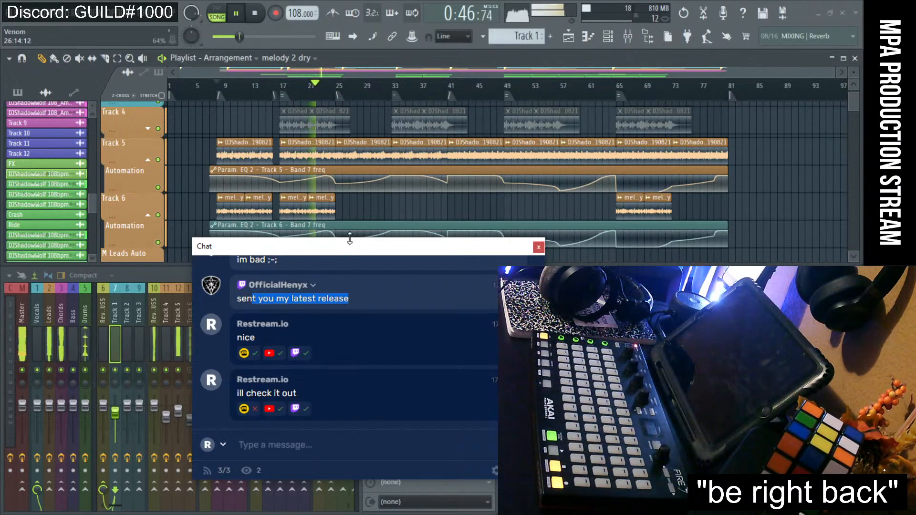
pyautogui.moveTo(350, 245); pyautogui.dragTo(663, 288)
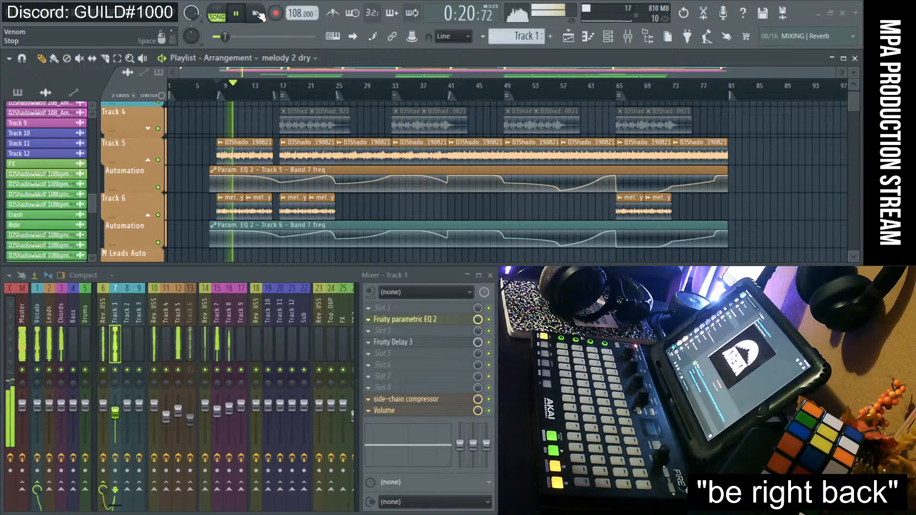
pyautogui.click(256, 14)
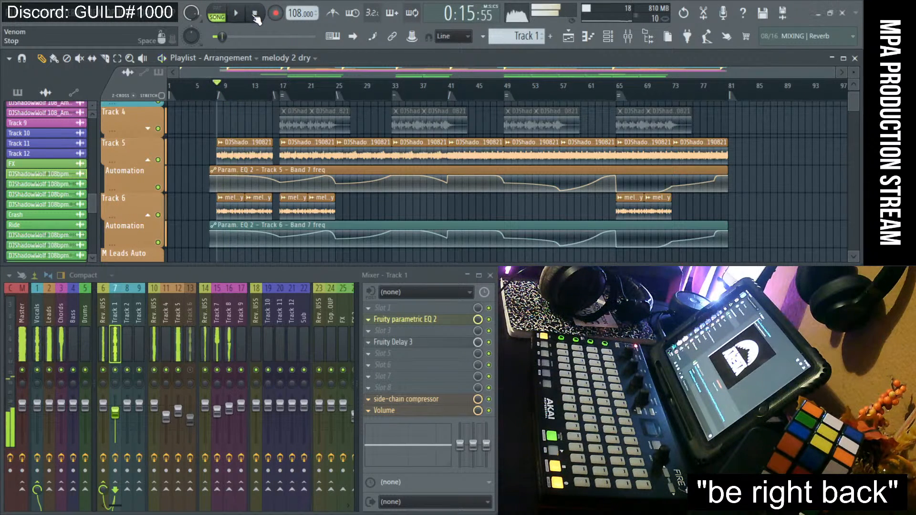
pyautogui.click(256, 15)
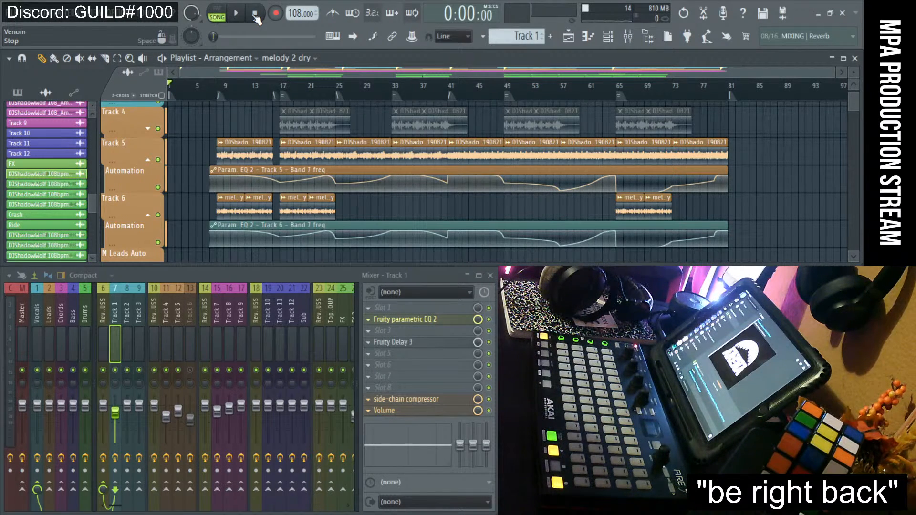
# - Fit the whole arrangement in the playlist and examine the clips and EQ automation on Tracks 2 to 6
pyautogui.keyDown('ctrl'); pyautogui.rightClick(361, 132); pyautogui.keyUp('ctrl')
pyautogui.scroll(5, 361, 132)
pyautogui.scroll(3, 361, 132)
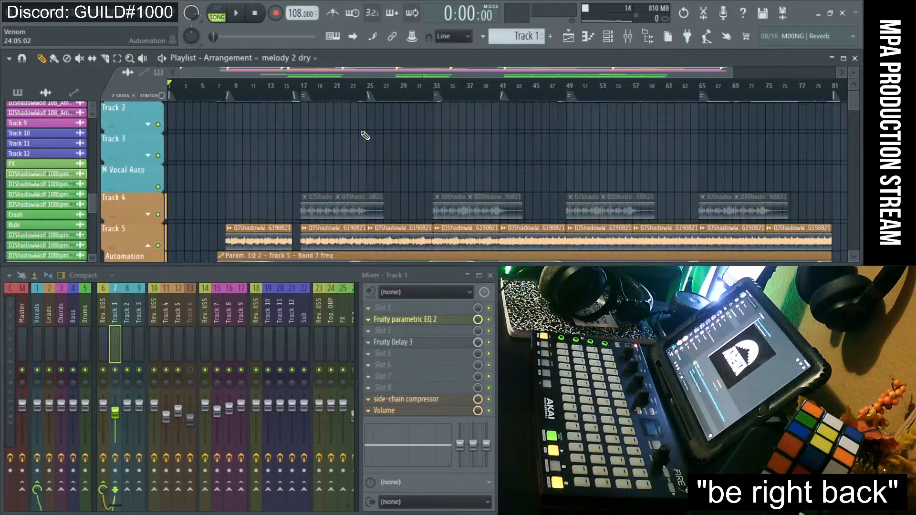
pyautogui.scroll(-4, 361, 132)
pyautogui.scroll(4, 361, 132)
pyautogui.scroll(-4, 361, 132)
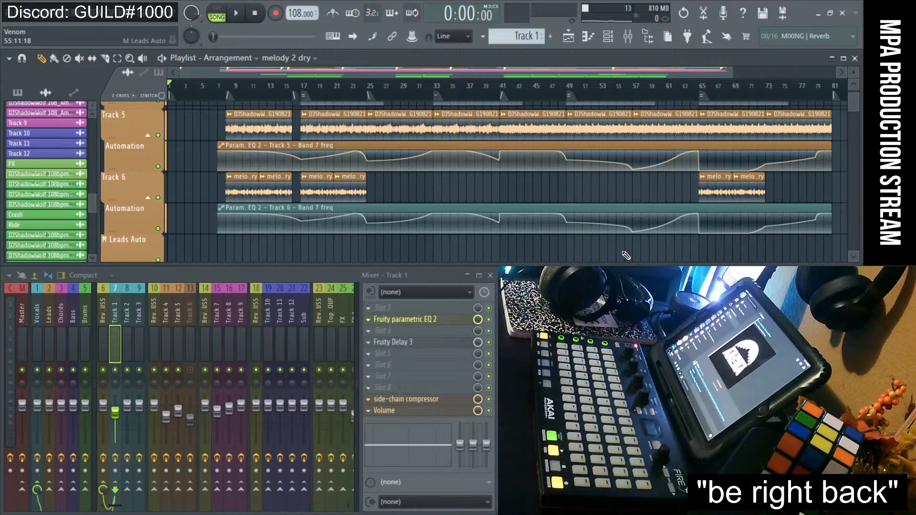
# - Check the viewer's newest message in the stream chat, and return to the playlist to inspect the Track 4 to 6 clips
pyautogui.hotkey('alt', 'Tab')
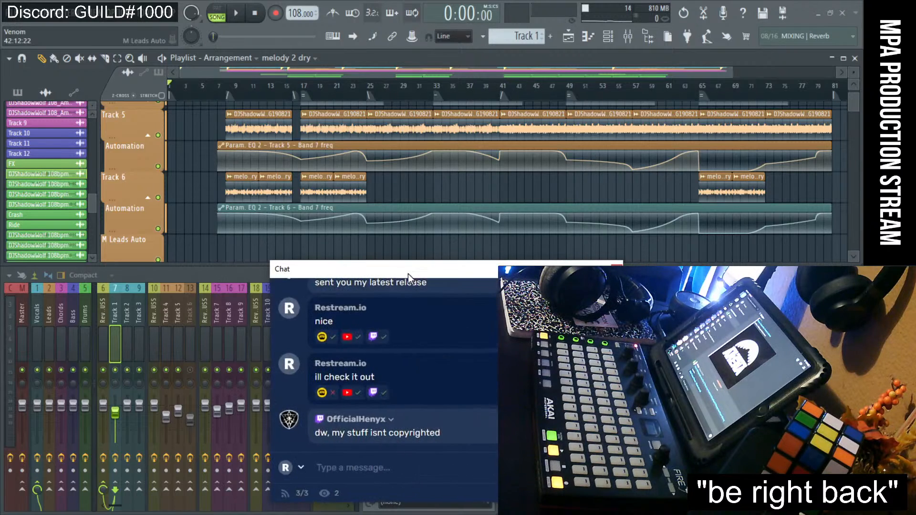
pyautogui.hotkey('alt', 'Tab')
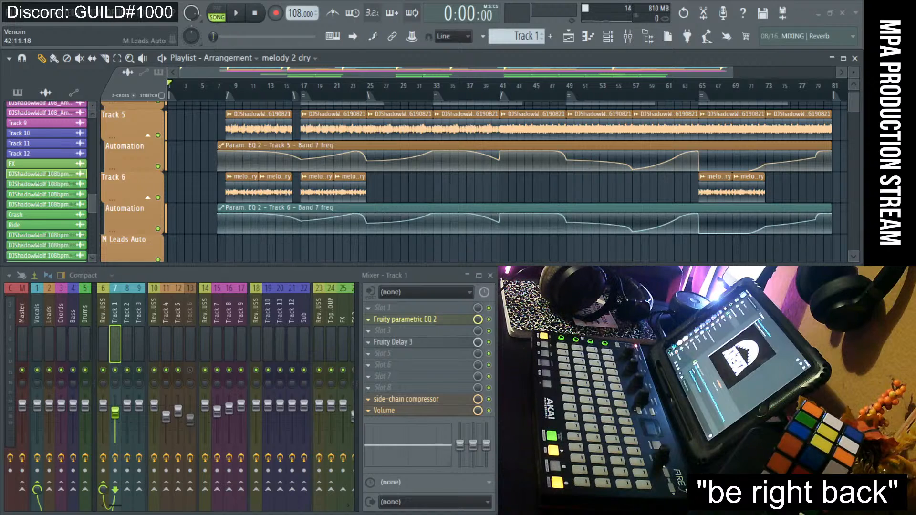
pyautogui.scroll(-2, 462, 206)
pyautogui.scroll(2, 462, 206)
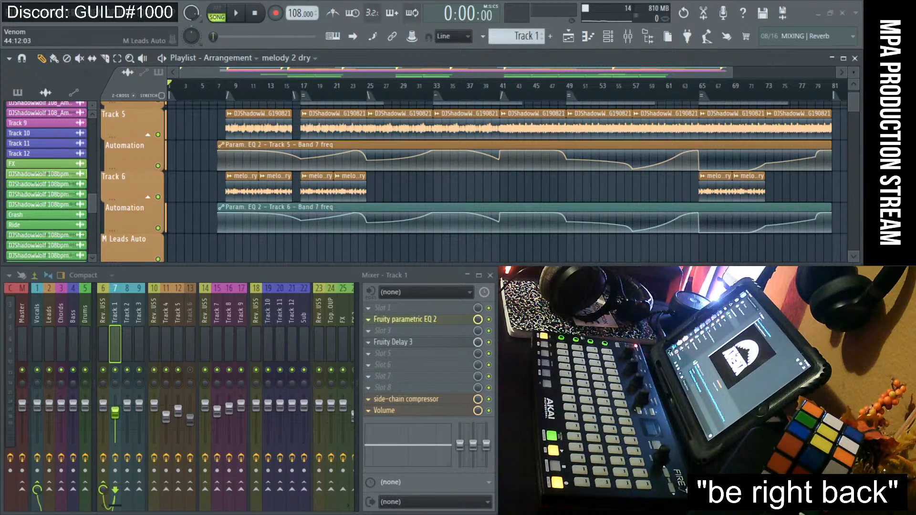
pyautogui.scroll(2, 456, 192)
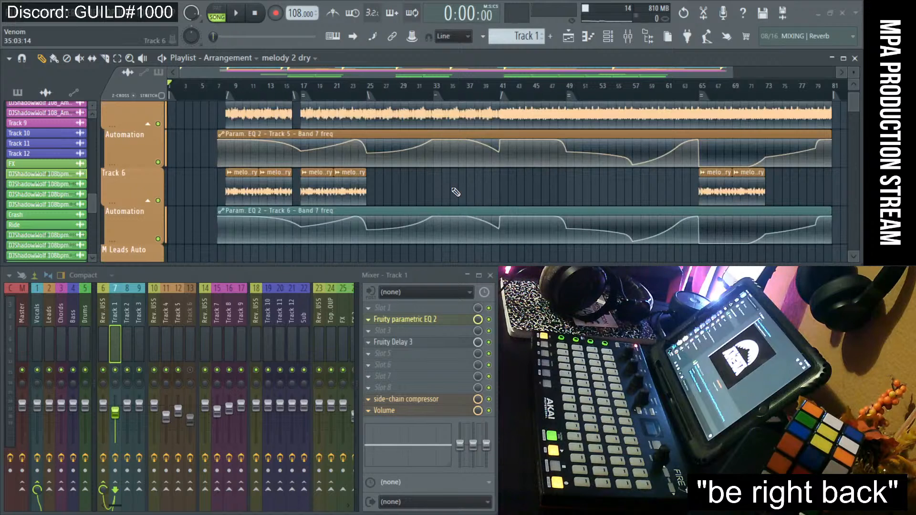
pyautogui.scroll(2, 456, 191)
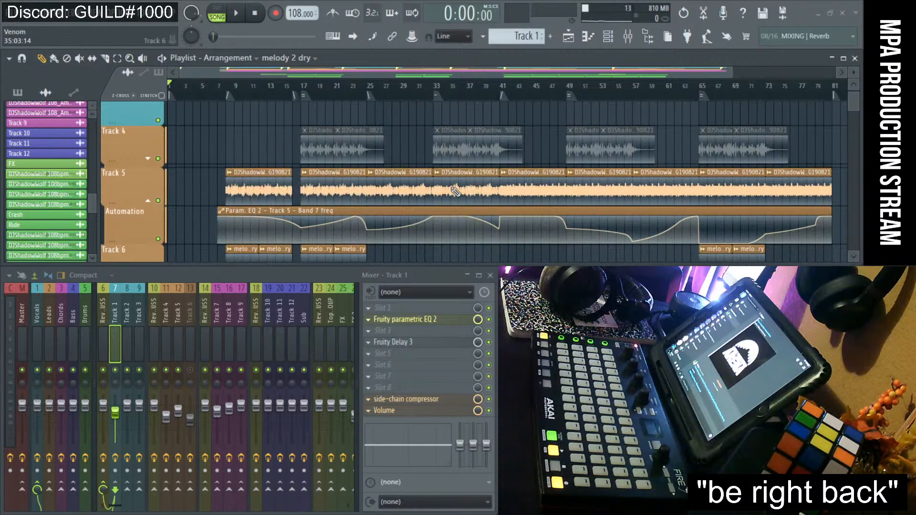
# - Place the playhead at bar 17 and examine the clips and automation across Tracks 1 to 8
pyautogui.click(312, 98)
pyautogui.scroll(-5, 331, 159)
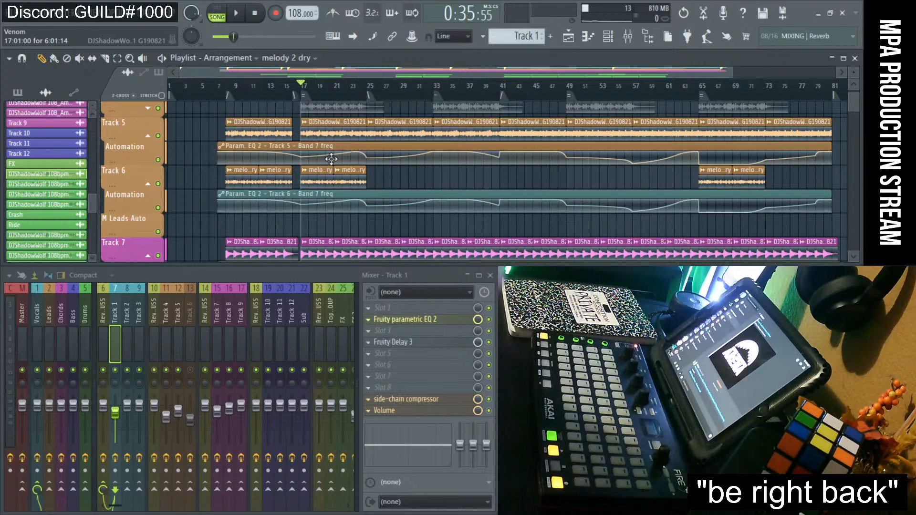
pyautogui.click(258, 17)
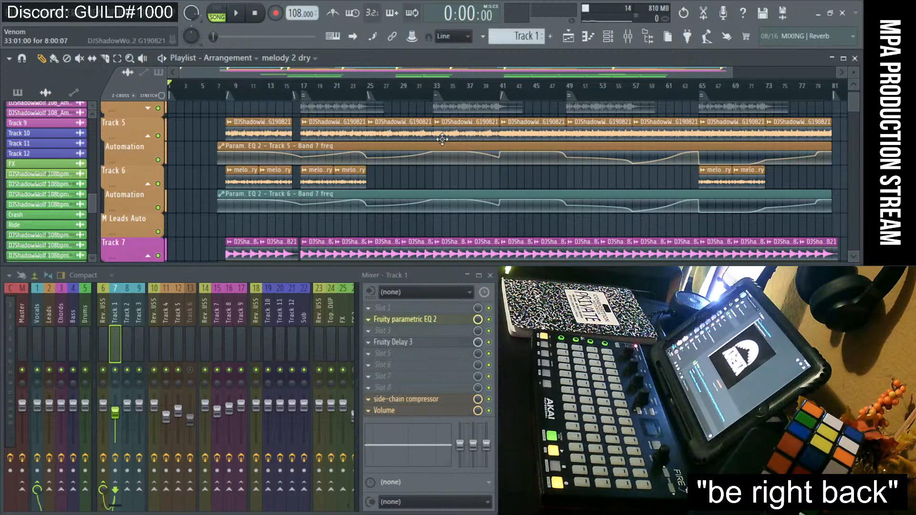
pyautogui.click(309, 93)
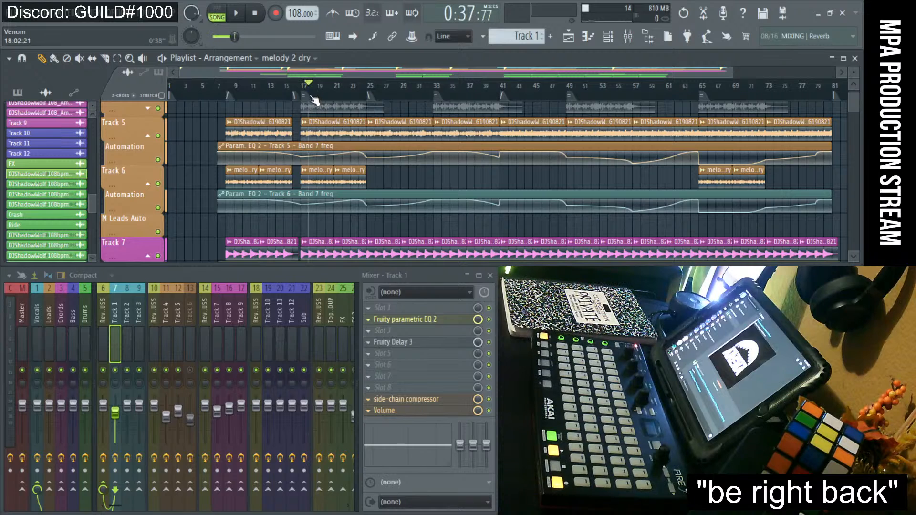
pyautogui.click(309, 99)
pyautogui.scroll(-3, 409, 172)
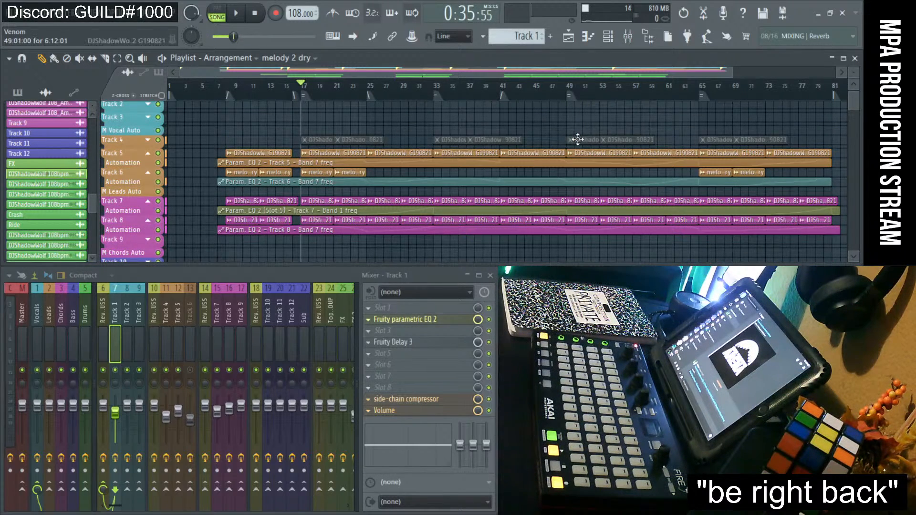
pyautogui.scroll(4, 582, 143)
pyautogui.scroll(2, 582, 144)
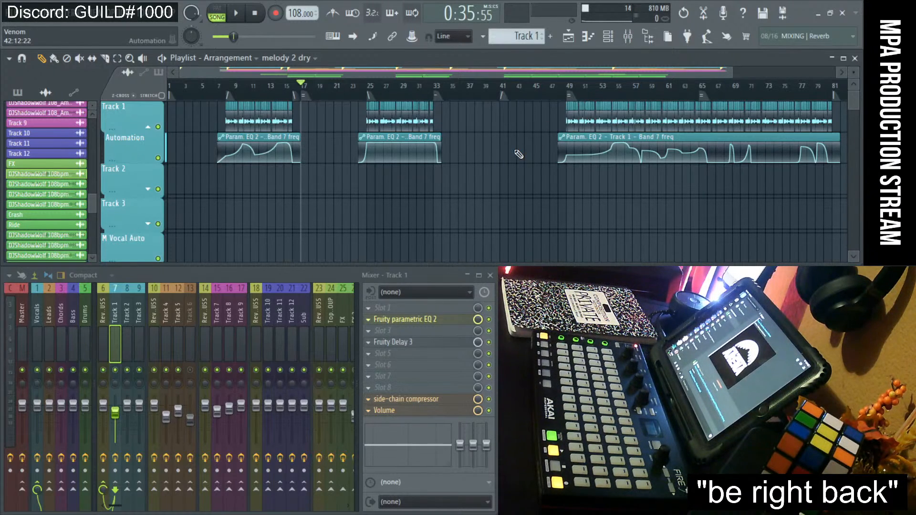
# - Switch to OBS, hide the "be right back" text source, disable the preview, and move the window out of view
pyautogui.scroll(-8, 519, 154)
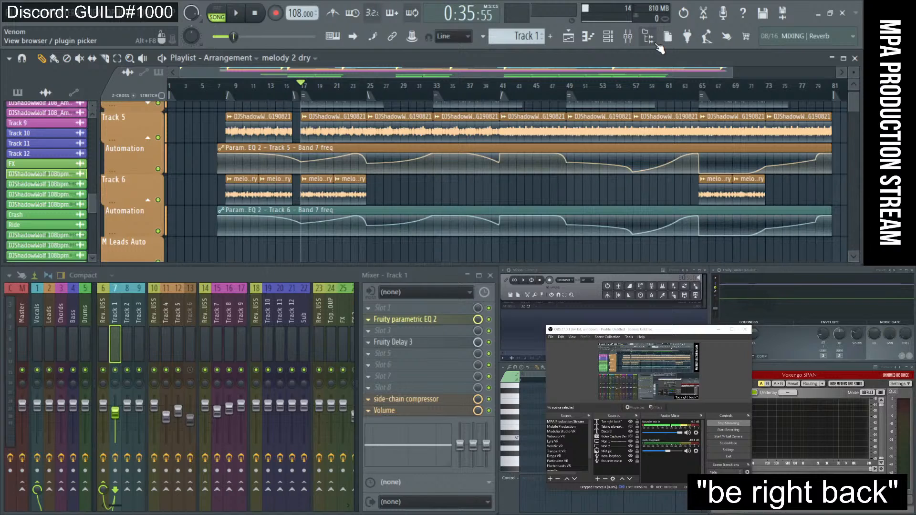
pyautogui.click(631, 423)
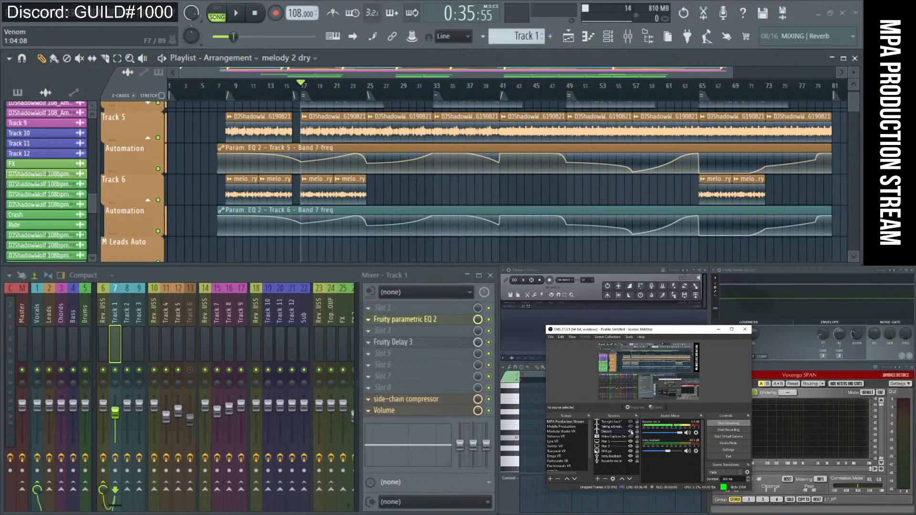
pyautogui.rightClick(724, 370)
pyautogui.click(733, 374)
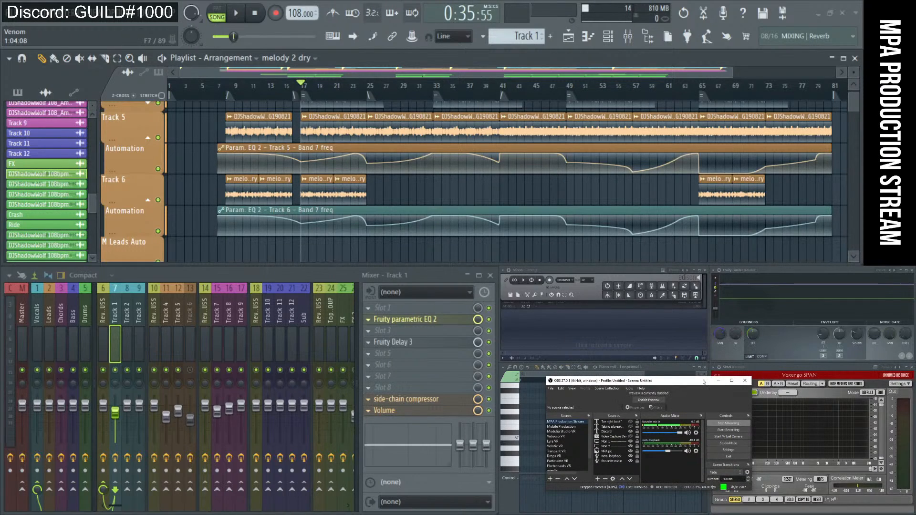
pyautogui.click(719, 329)
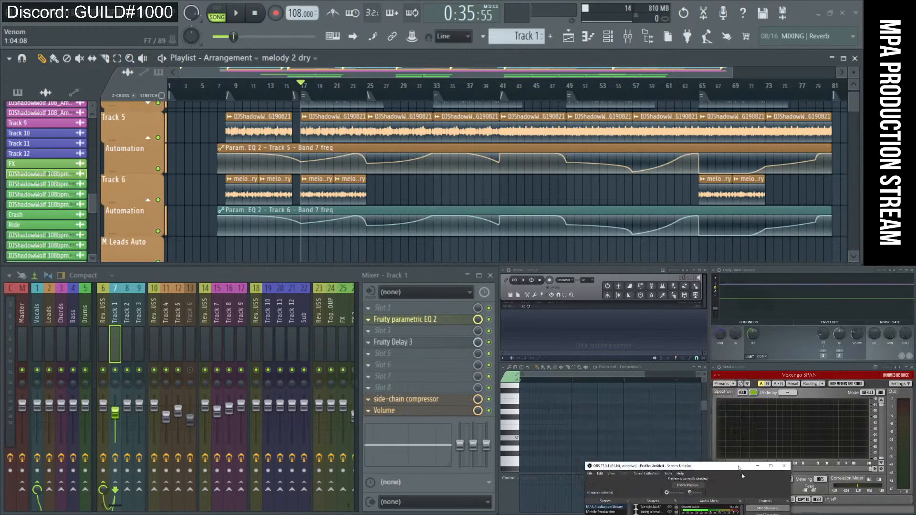
# - Mute the Vocals, Leads, Chords and Bass mixer tracks, and start playback at bar 17
pyautogui.click(227, 91)
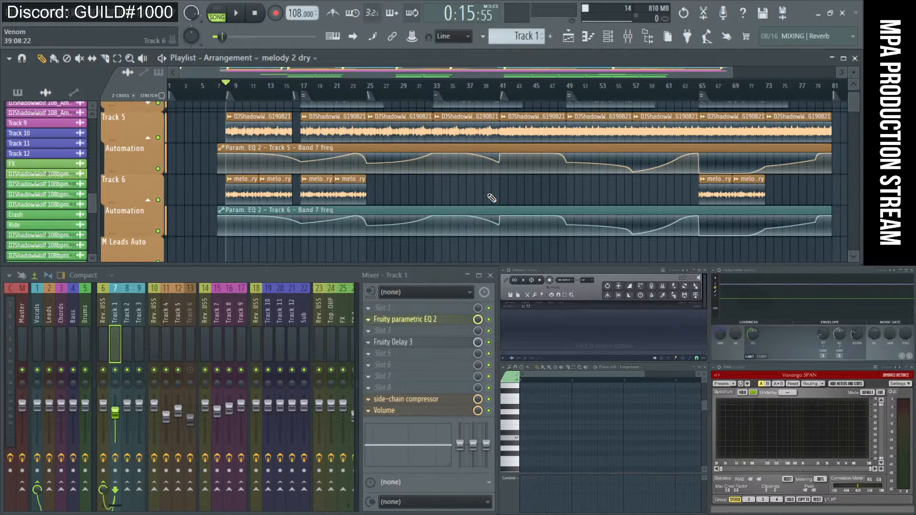
pyautogui.scroll(-2, 392, 142)
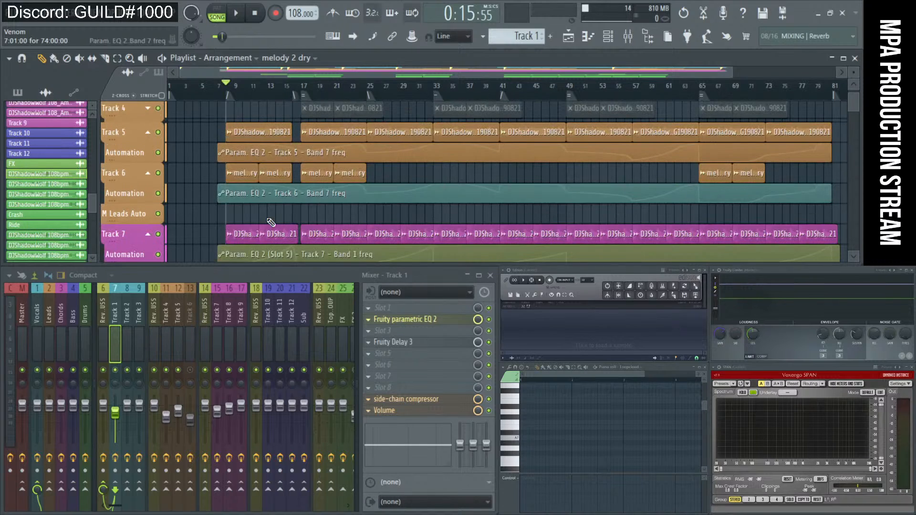
pyautogui.moveTo(38, 370); pyautogui.dragTo(64, 369)
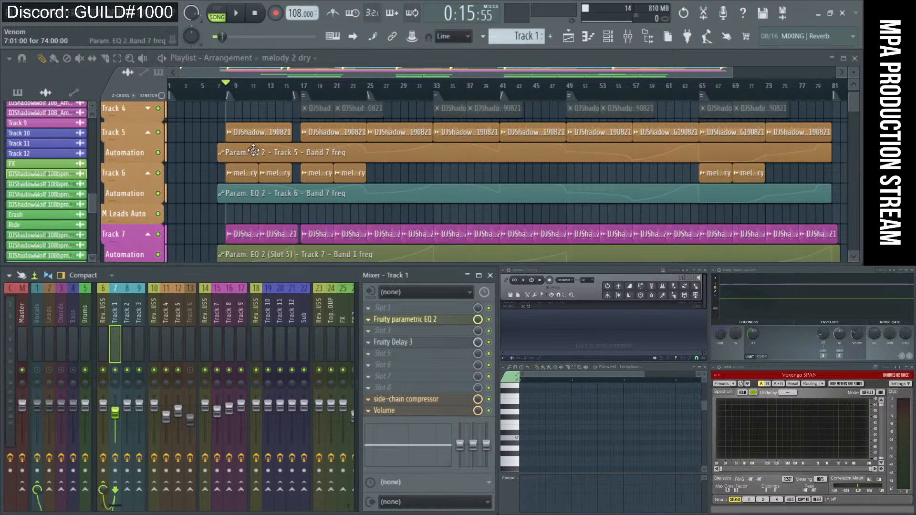
pyautogui.click(310, 97)
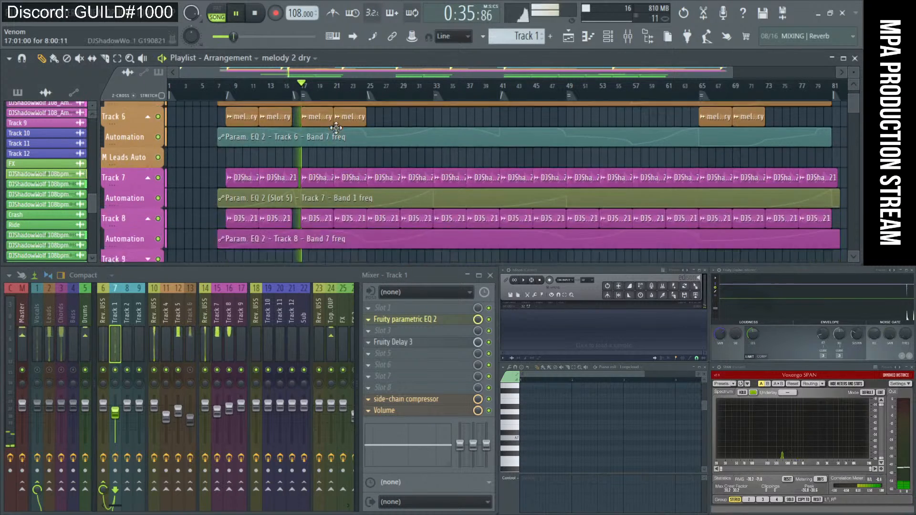
# - Copy the first two kick clips of the bar 49 section to bar 17 on the Kick track during playback
pyautogui.scroll(4, 333, 131)
pyautogui.scroll(-3, 334, 143)
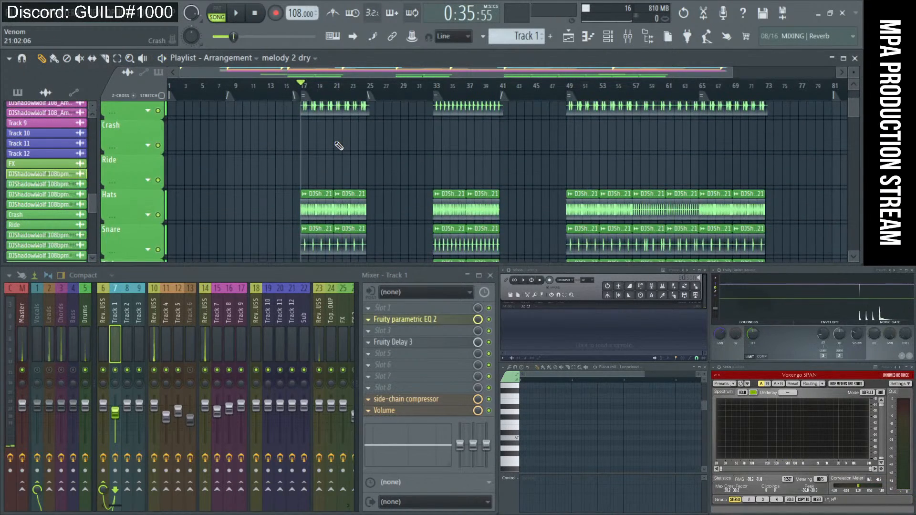
pyautogui.scroll(2, 296, 119)
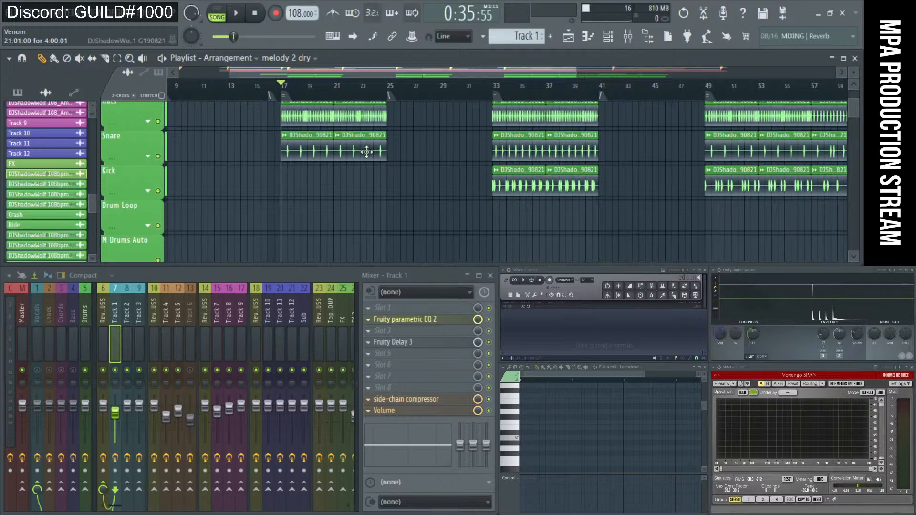
pyautogui.press('space')
pyautogui.scroll(-1, 620, 182)
pyautogui.scroll(-1, 621, 181)
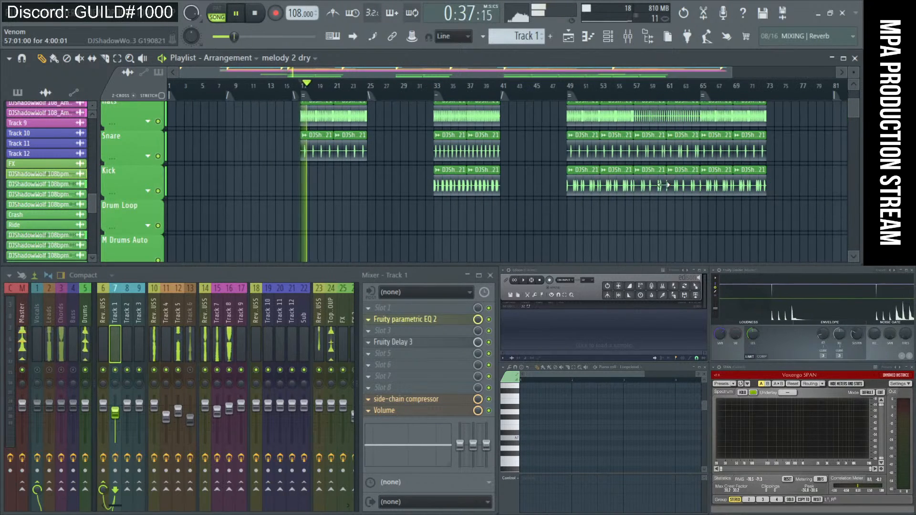
pyautogui.moveTo(573, 183); pyautogui.dragTo(319, 187)
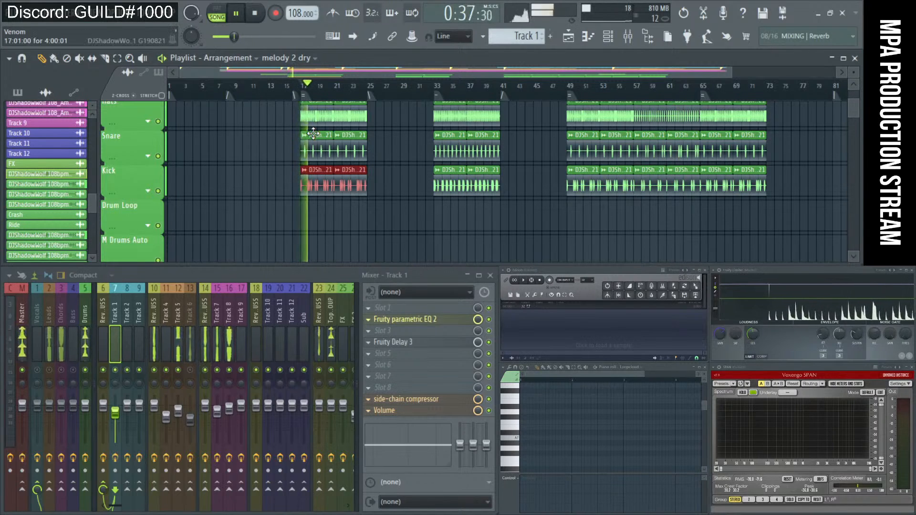
# - Play back the drums from bar 17 with the copied kick clips, look over the drum tracks, and stop playback
pyautogui.press('space')
pyautogui.scroll(-3, 298, 184)
pyautogui.scroll(3, 298, 185)
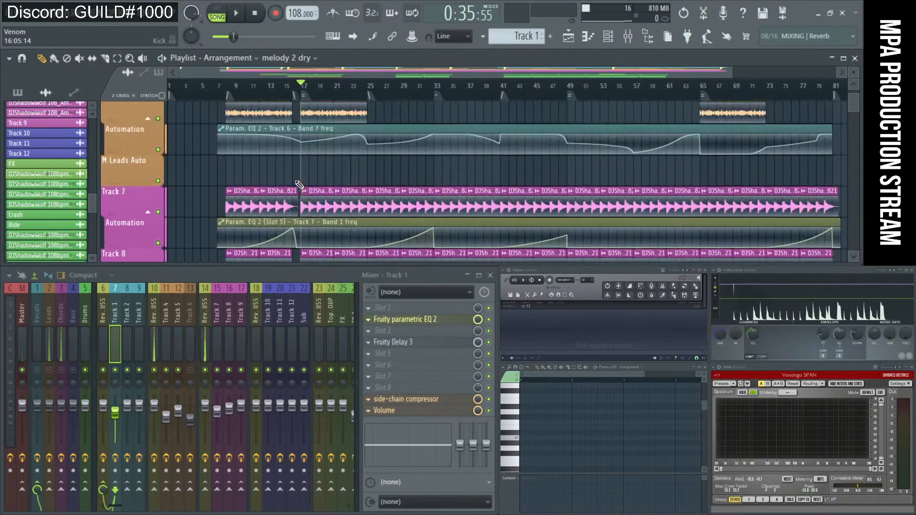
pyautogui.scroll(-3, 300, 184)
pyautogui.press('space')
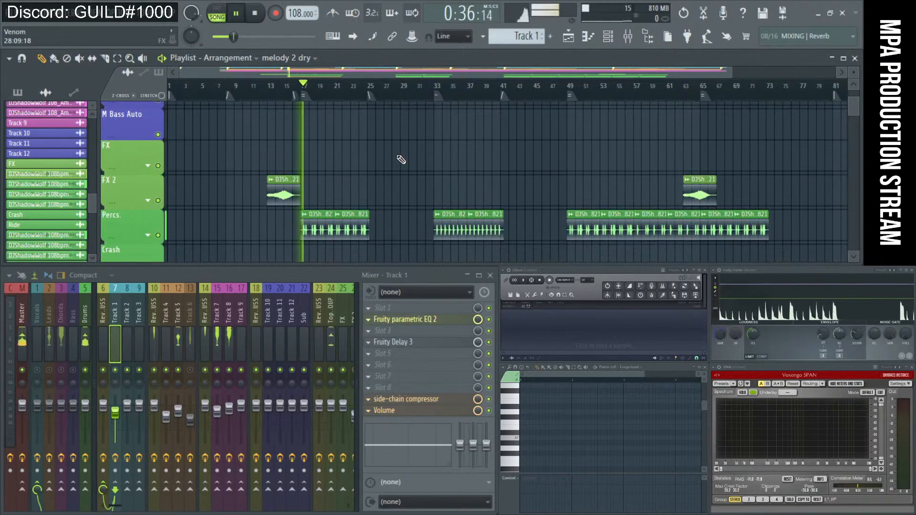
pyautogui.keyDown('alt'); pyautogui.scroll(-2, 399, 158); pyautogui.keyUp('alt')
pyautogui.keyDown('ctrl'); pyautogui.scroll(-2, 399, 160); pyautogui.keyUp('ctrl')
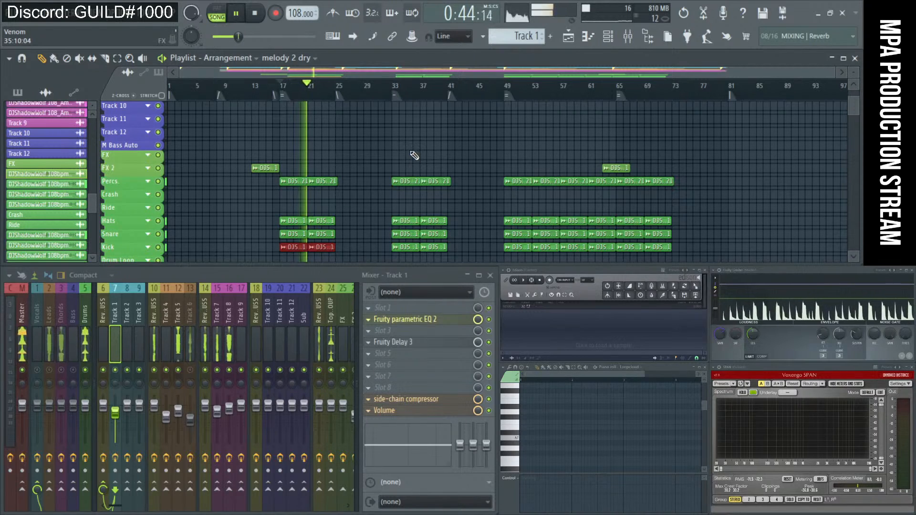
pyautogui.press('space')
# - Listen again from bar 17 and examine the Track 5 to 8 clips and automation around that section
pyautogui.scroll(7, 344, 199)
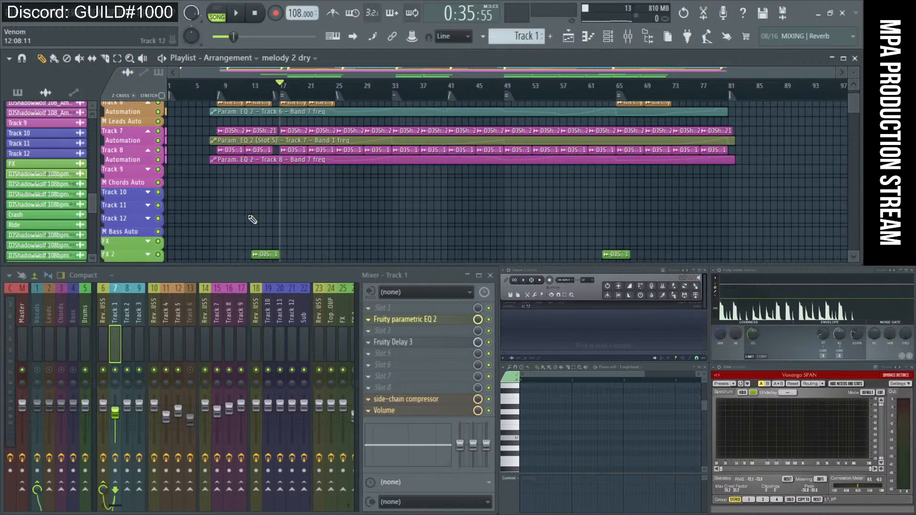
pyautogui.scroll(3, 262, 202)
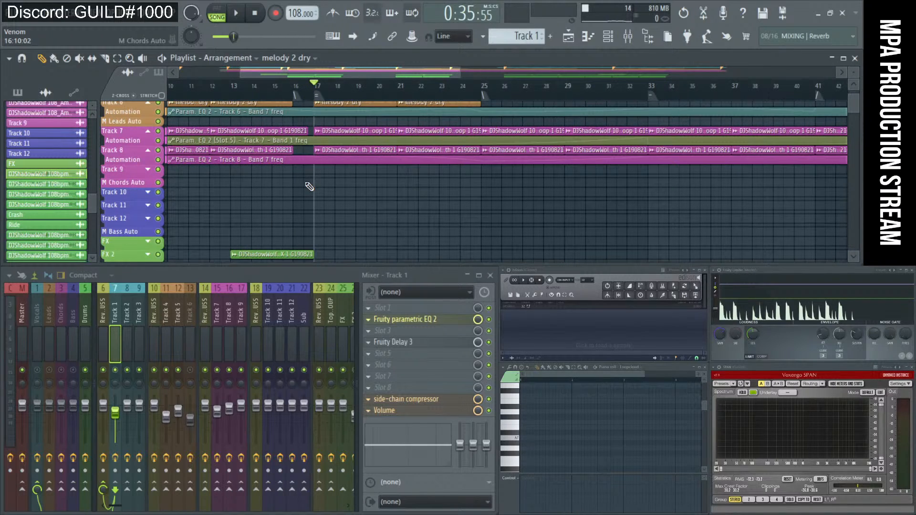
pyautogui.scroll(-1, 310, 186)
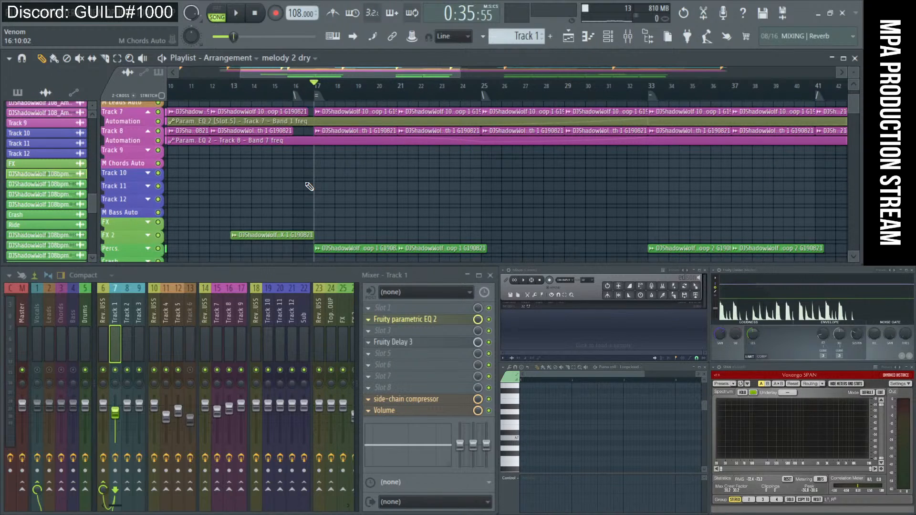
pyautogui.scroll(-2, 309, 186)
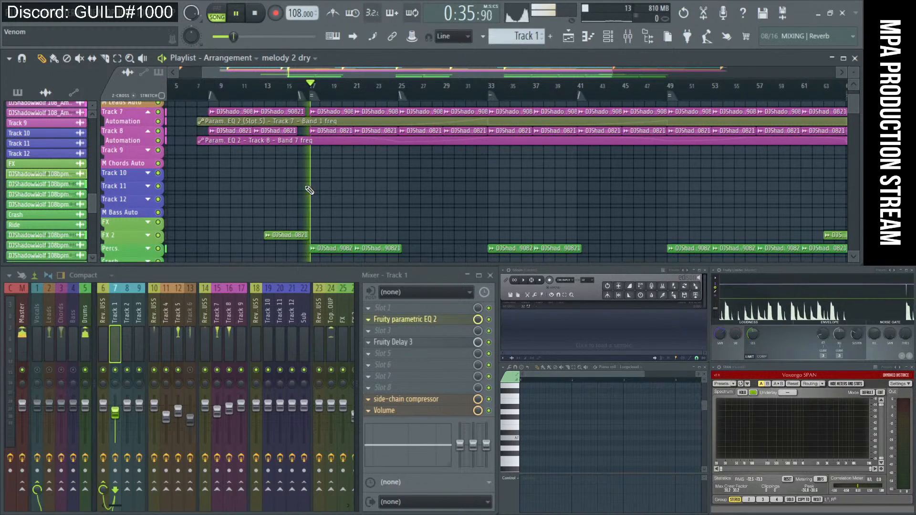
pyautogui.scroll(3, 246, 172)
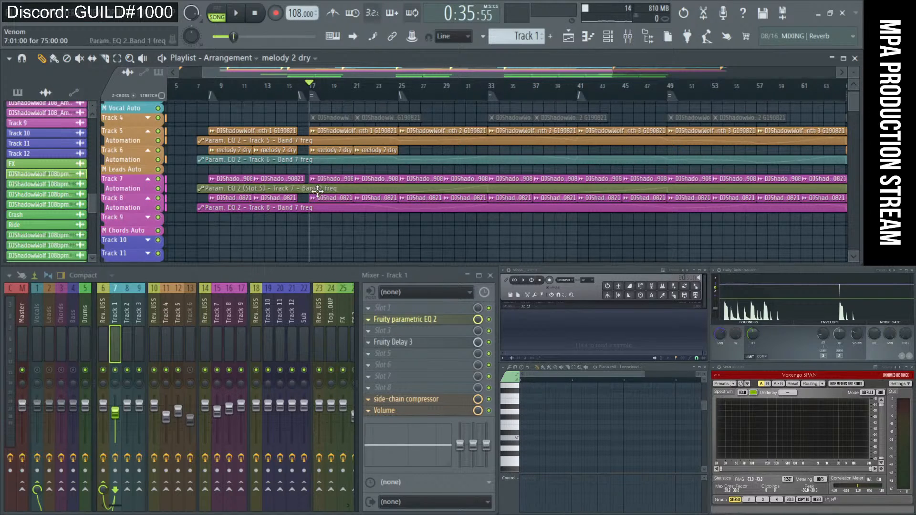
pyautogui.scroll(3, 318, 194)
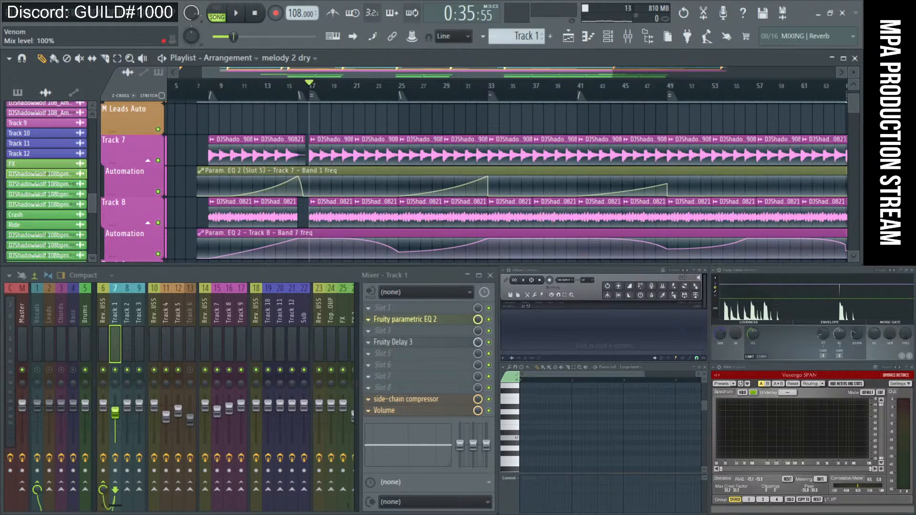
# - Switch to the "MPA Collabs - Season 1" spreadsheet, read the Collab 7 "Venom" notes, and return to FL Studio
pyautogui.hotkey('alt', 'Tab')
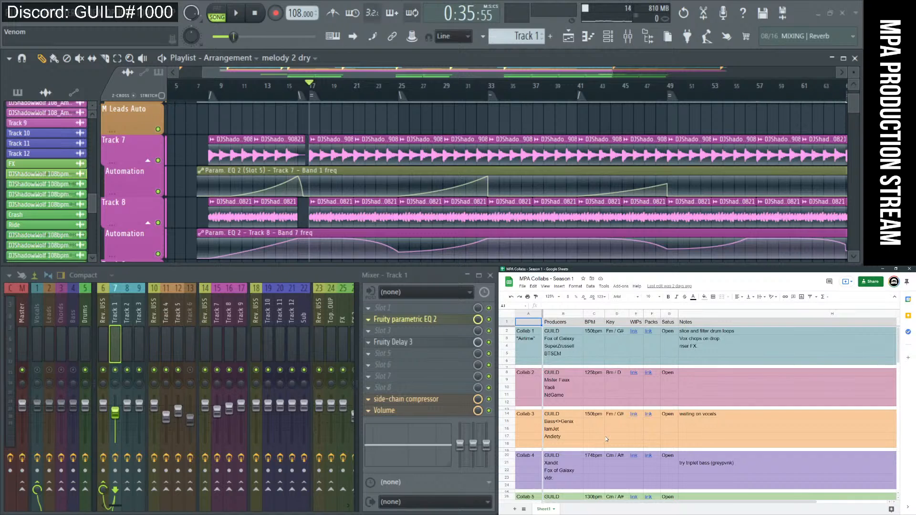
pyautogui.scroll(-2, 606, 439)
pyautogui.scroll(-1, 606, 439)
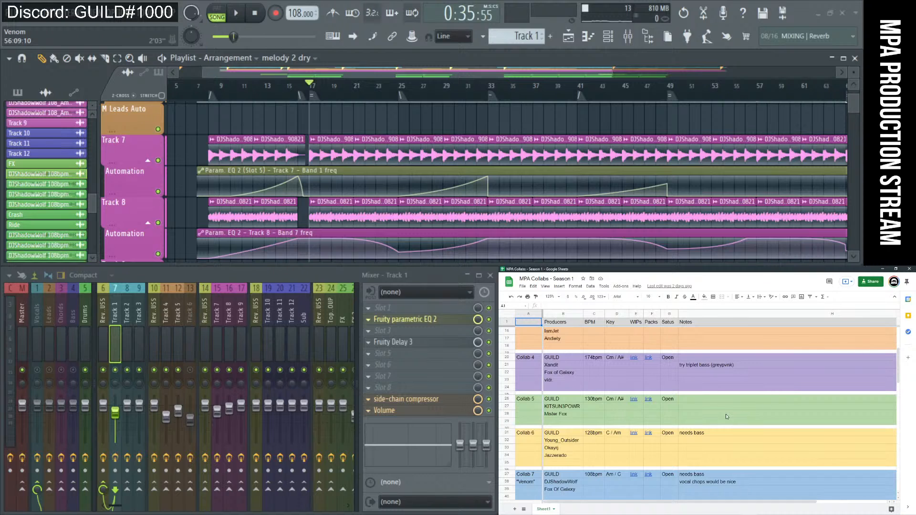
pyautogui.click(884, 270)
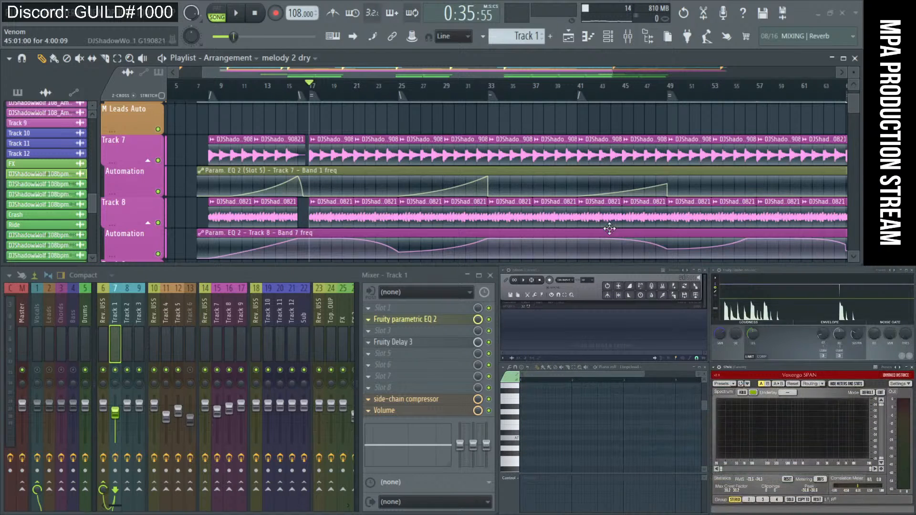
# - Examine the full-length arrangement on Tracks 4 to 12 in the playlist
pyautogui.scroll(-2, 449, 150)
pyautogui.scroll(-2, 448, 150)
pyautogui.scroll(-2, 446, 145)
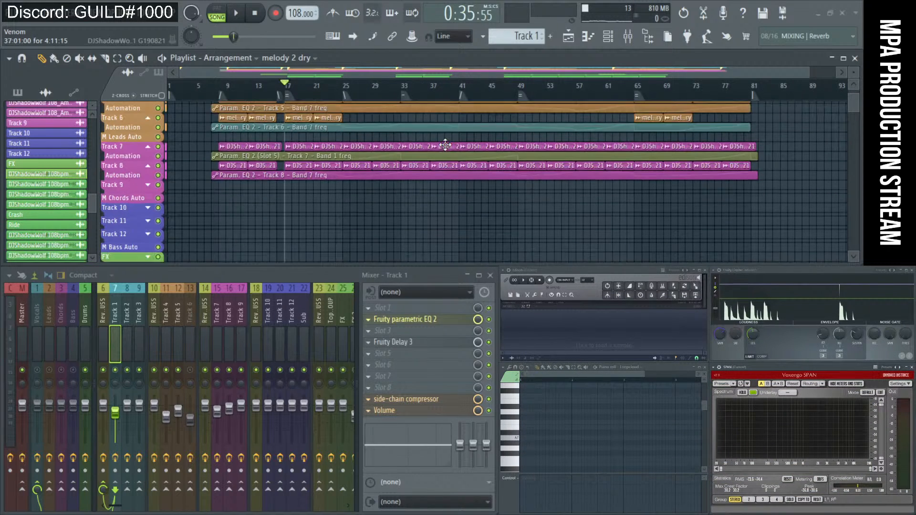
pyautogui.scroll(2, 445, 145)
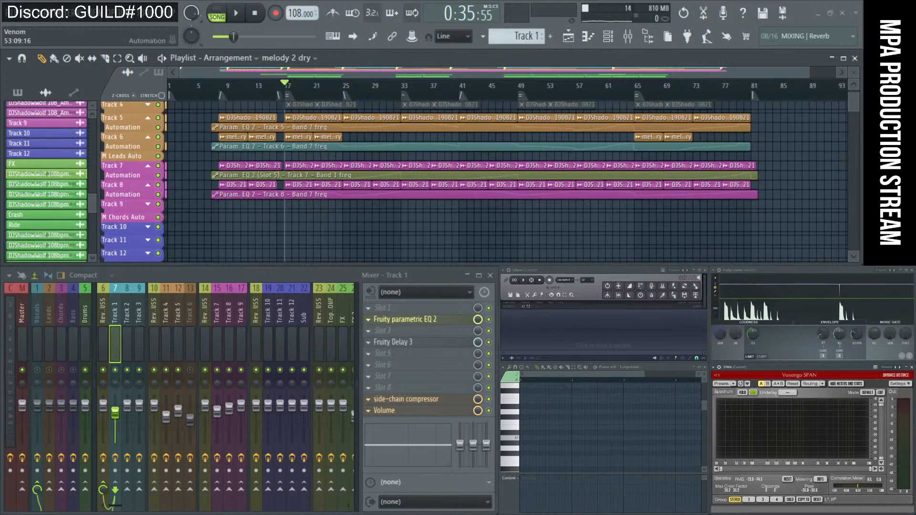
# - Bring the stream chat window into view, read the newest messages, and move it away again
pyautogui.moveTo(292, 266); pyautogui.dragTo(606, 285)
pyautogui.scroll(-2, 218, 153)
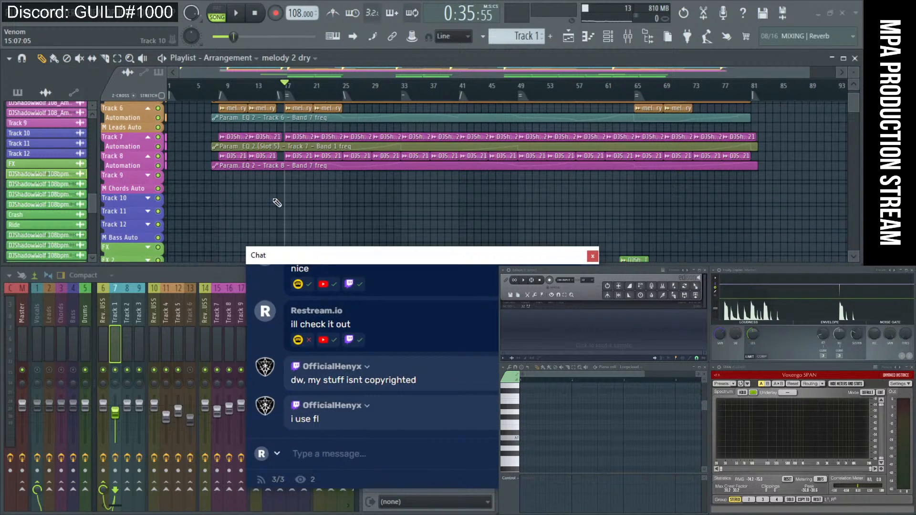
pyautogui.scroll(-1, 276, 203)
pyautogui.scroll(2, 277, 203)
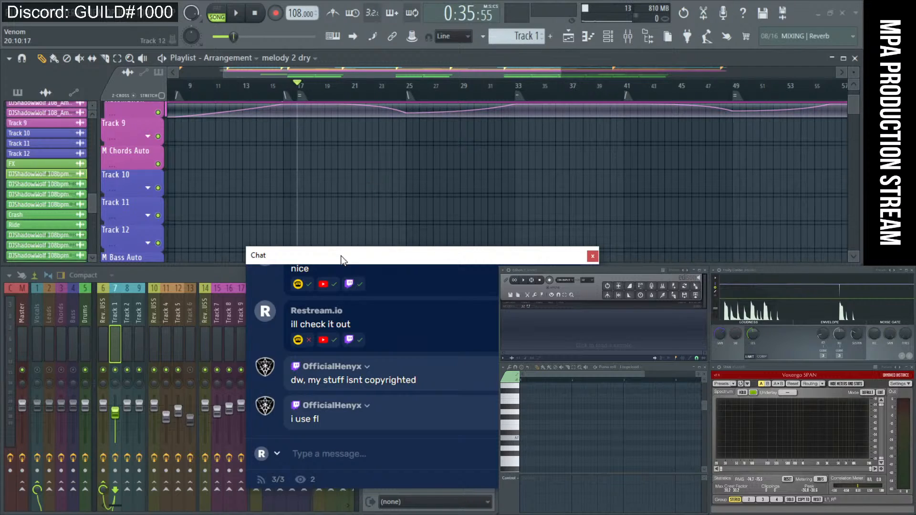
pyautogui.moveTo(346, 257); pyautogui.dragTo(420, 514)
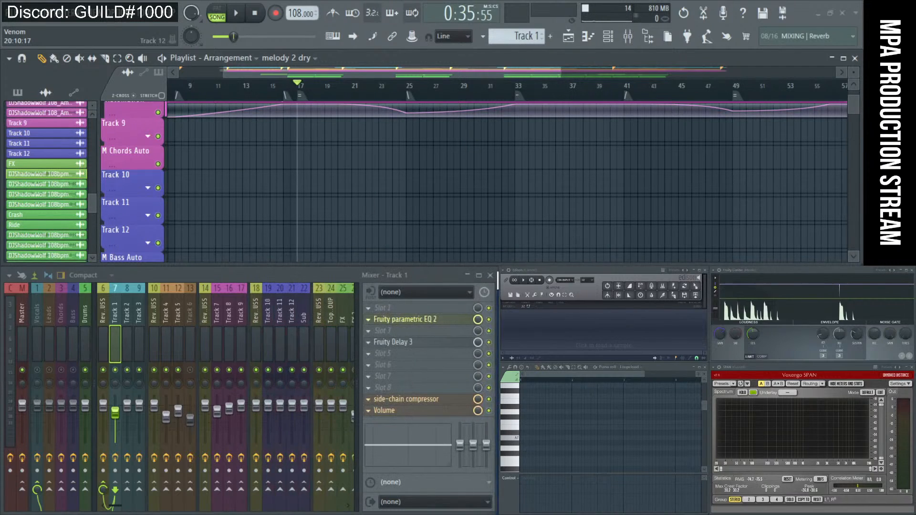
# - Fit the whole arrangement in the playlist and inspect the Track 7 to 12 and FX lanes around bar 17
pyautogui.keyDown('ctrl'); pyautogui.rightClick(471, 176); pyautogui.keyUp('ctrl')
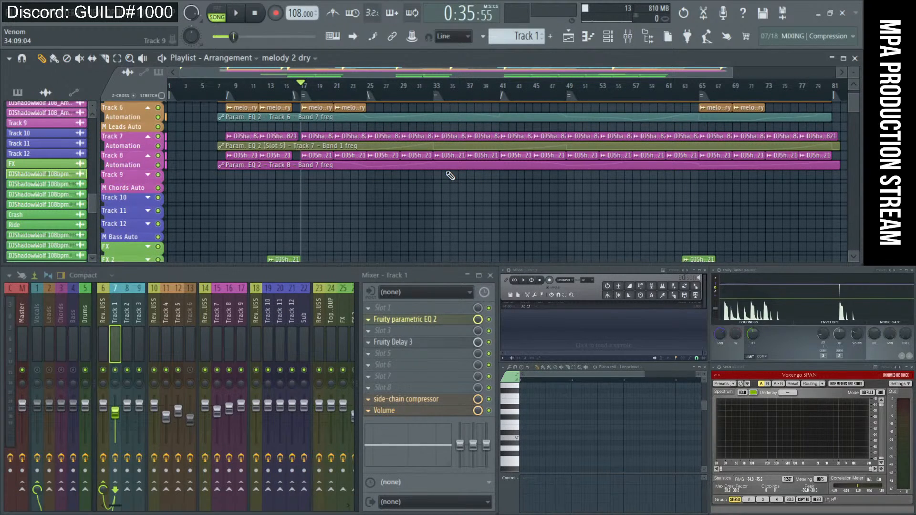
pyautogui.scroll(-1, 350, 197)
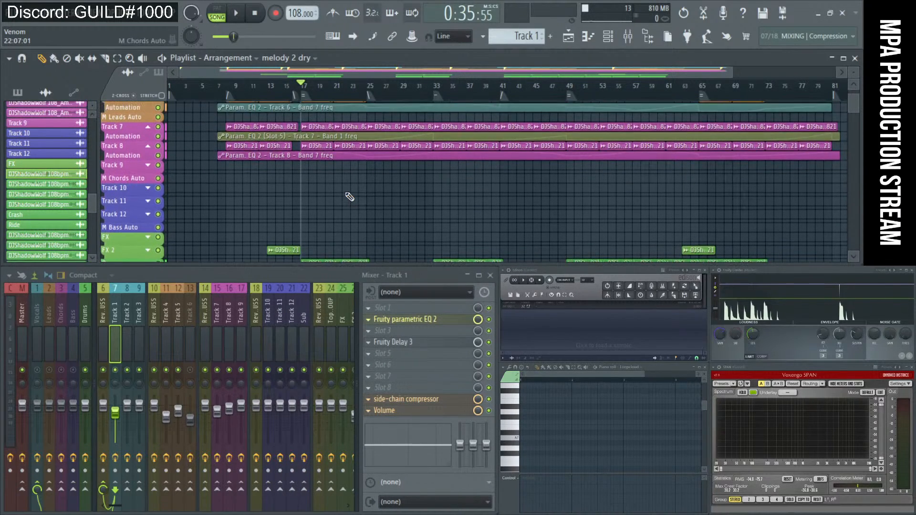
pyautogui.scroll(2, 326, 206)
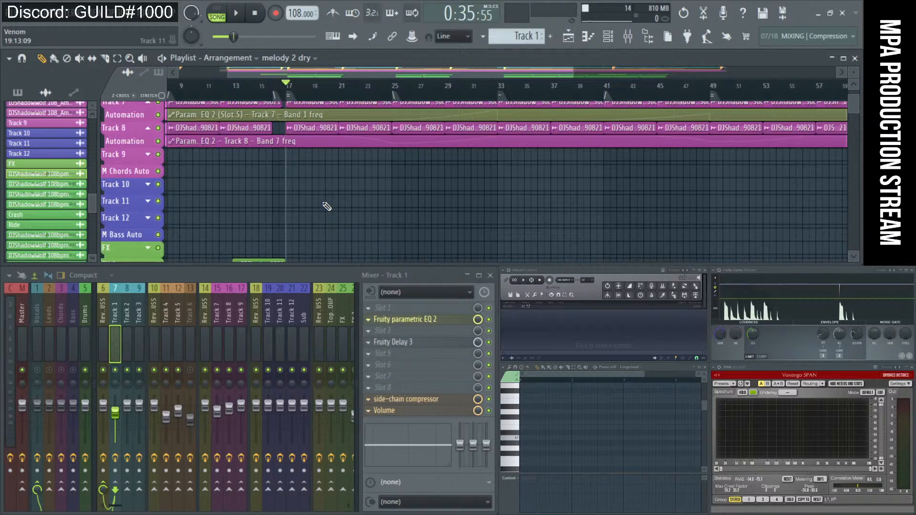
pyautogui.scroll(1, 326, 206)
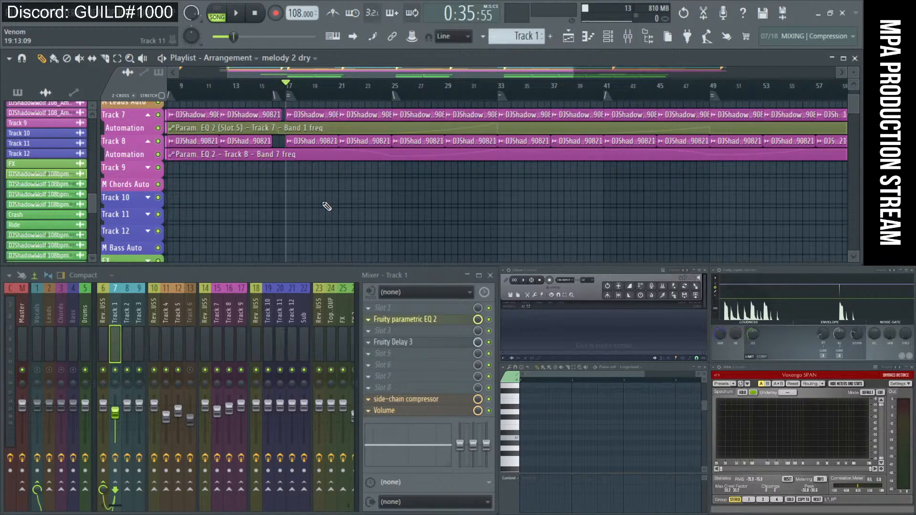
pyautogui.scroll(-1, 297, 185)
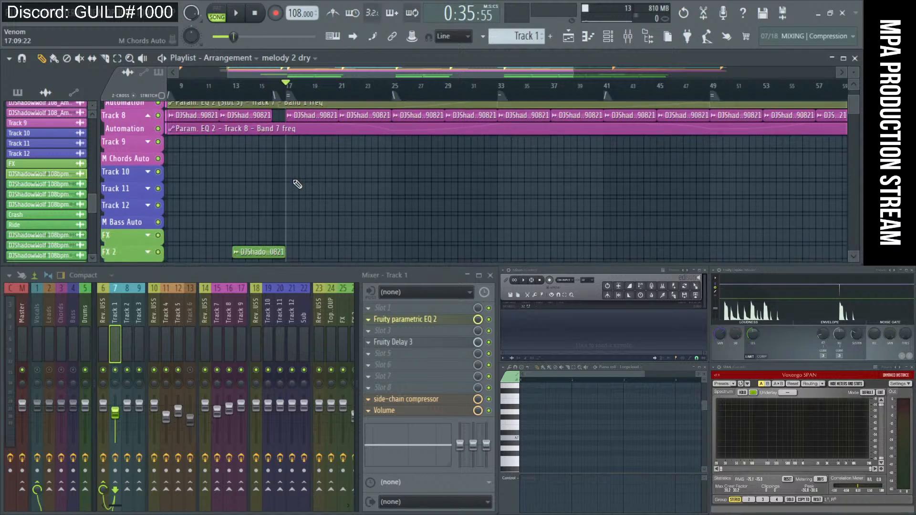
pyautogui.scroll(-2, 298, 184)
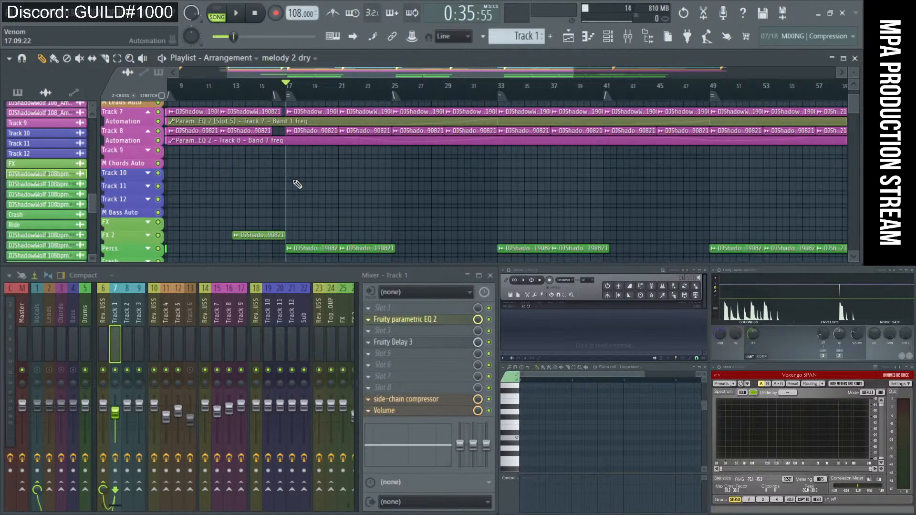
pyautogui.scroll(3, 298, 184)
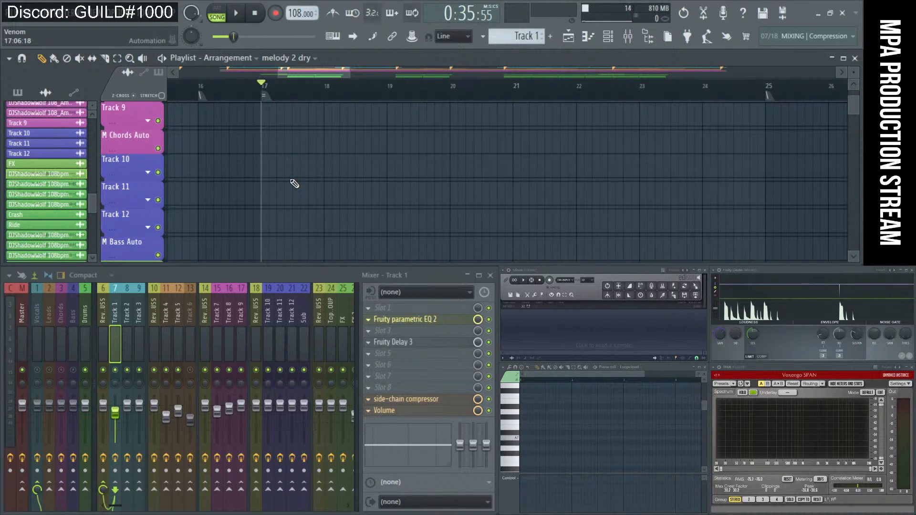
pyautogui.scroll(-2, 294, 184)
pyautogui.scroll(3, 294, 183)
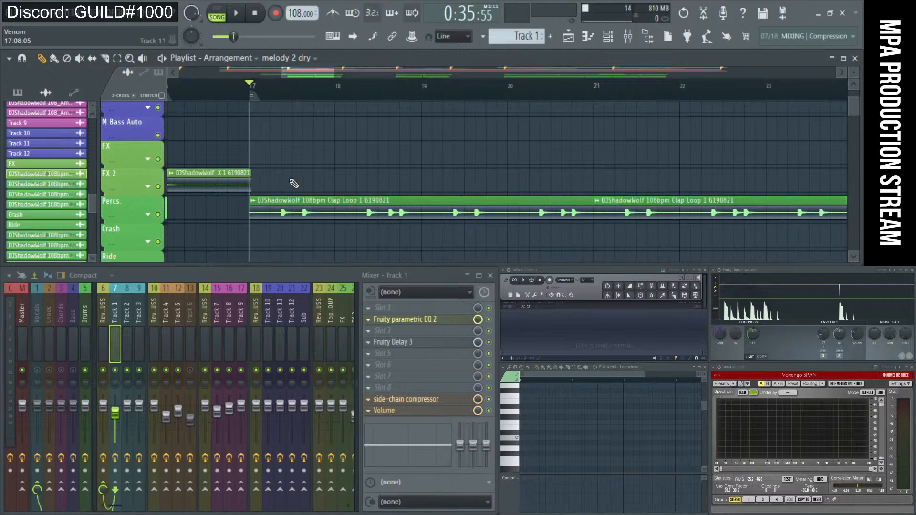
pyautogui.scroll(-2, 294, 184)
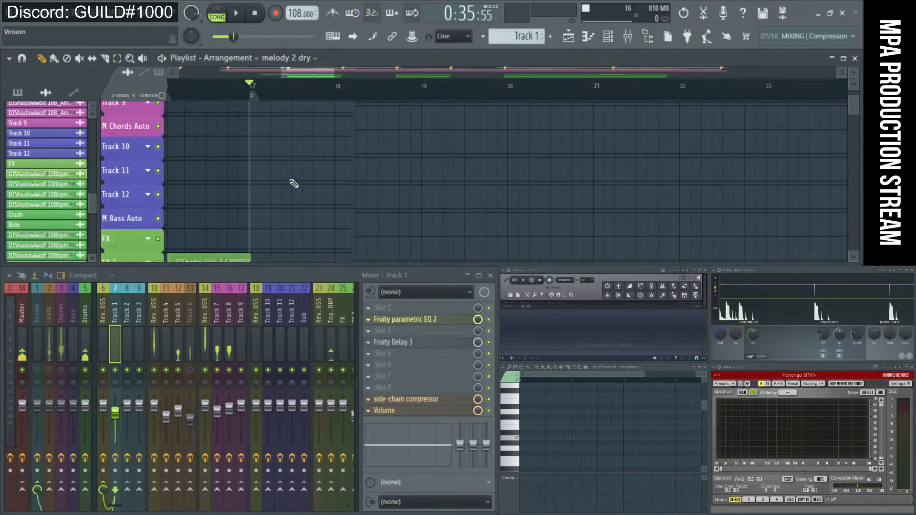
pyautogui.moveTo(330, 74); pyautogui.dragTo(297, 77)
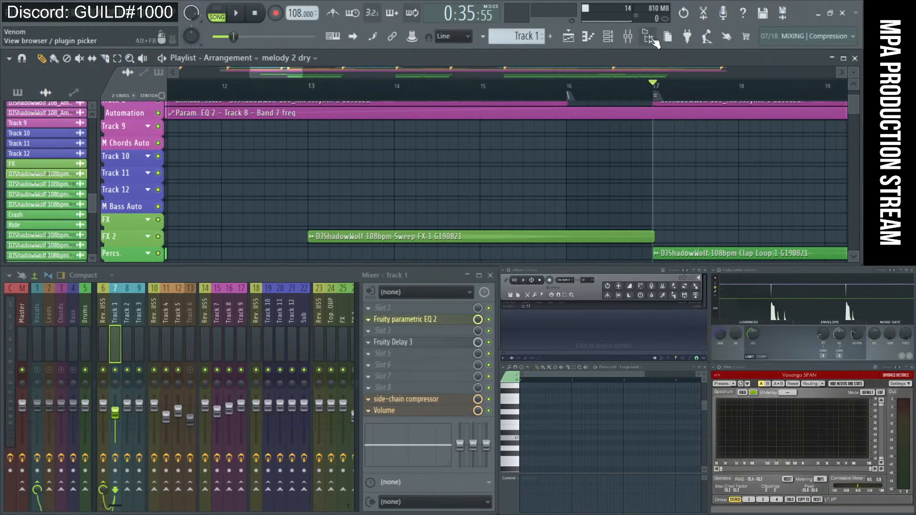
# - Show the file browser and expand the MPA Collected Samples folder within MPA Samples (online)
pyautogui.click(649, 38)
pyautogui.click(507, 271)
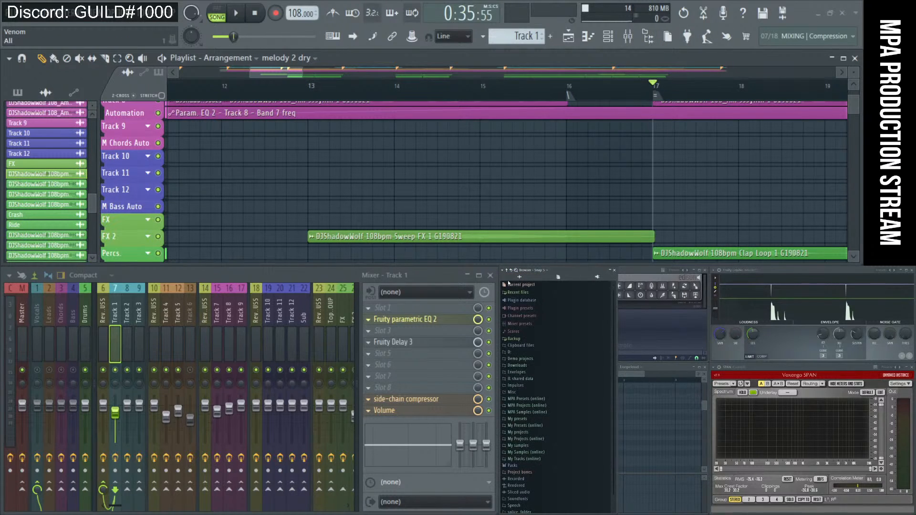
pyautogui.click(548, 413)
pyautogui.click(552, 433)
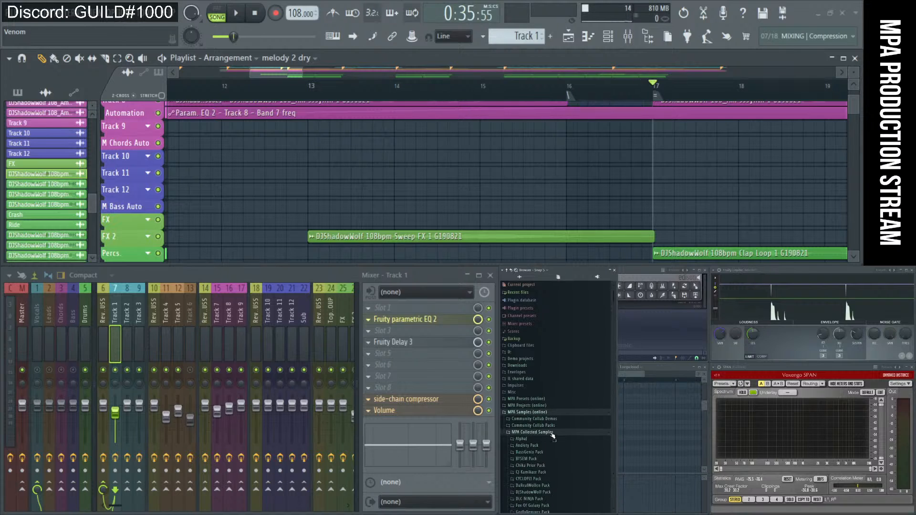
pyautogui.scroll(-2, 556, 442)
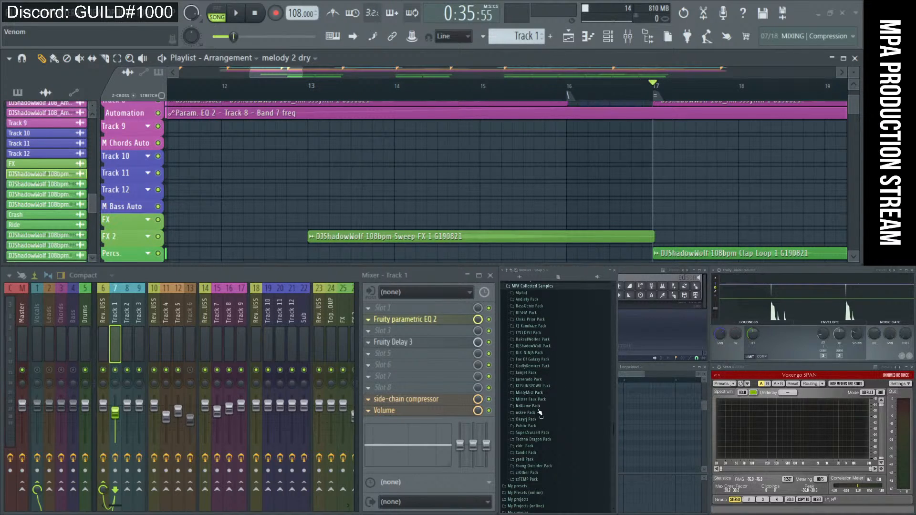
# - Expand the sample pack's basses folder, check the bass_oneshots samples, and list the contents of bass_loops
pyautogui.click(532, 433)
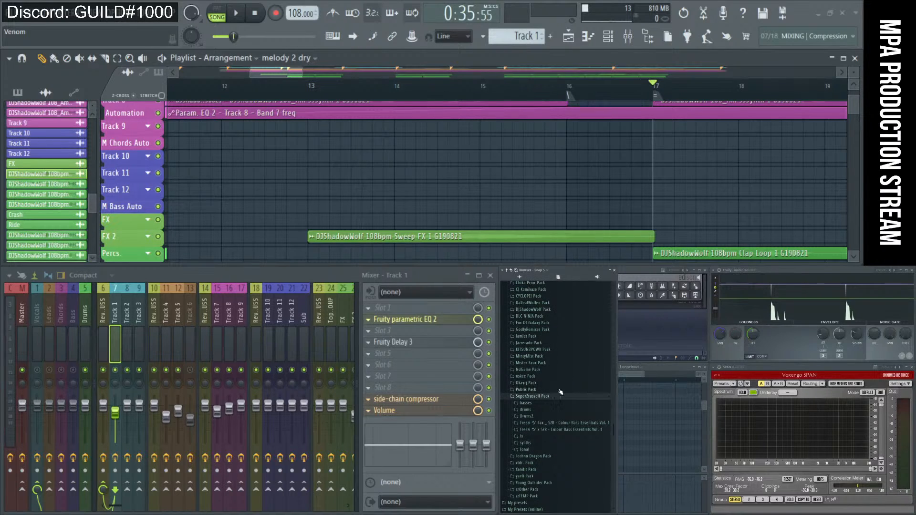
pyautogui.scroll(-2, 544, 427)
pyautogui.click(528, 368)
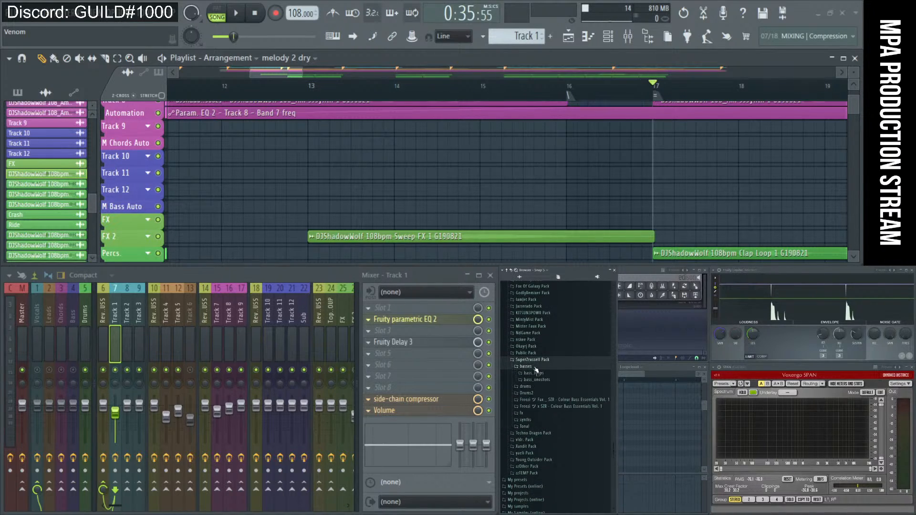
pyautogui.click(555, 381)
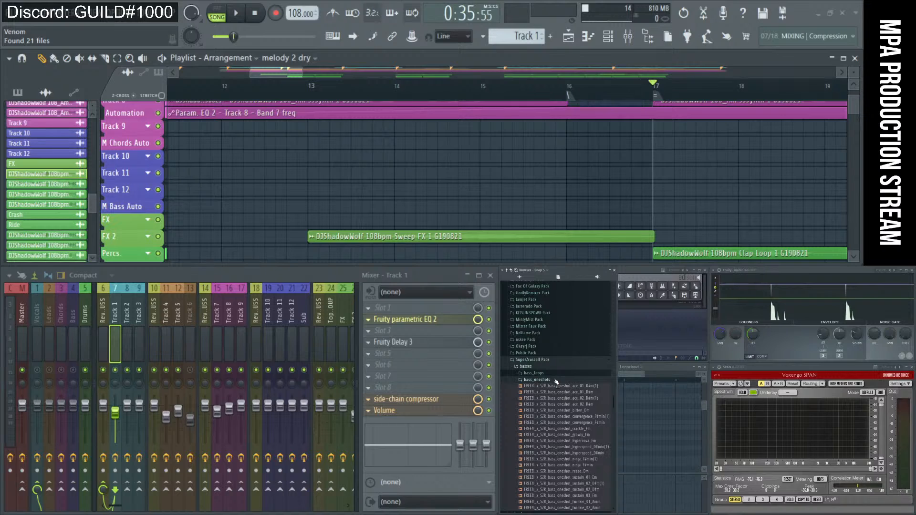
pyautogui.click(557, 380)
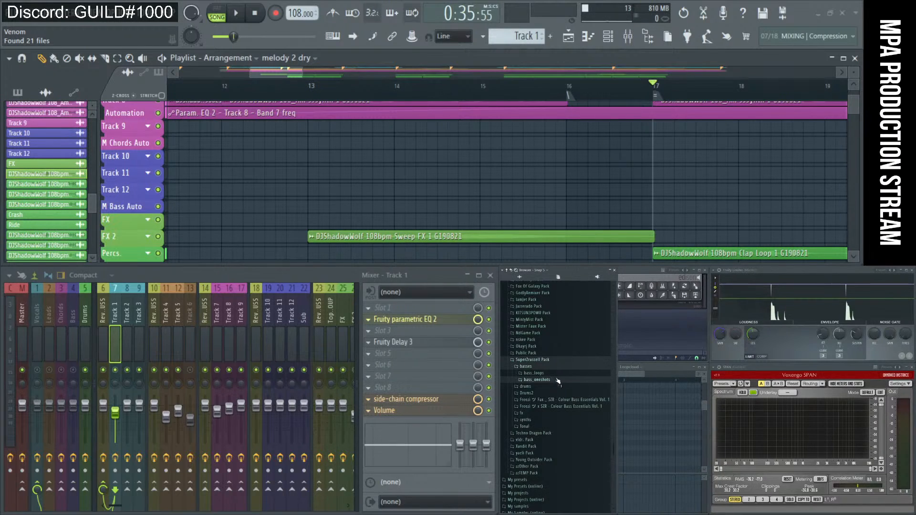
pyautogui.click(549, 373)
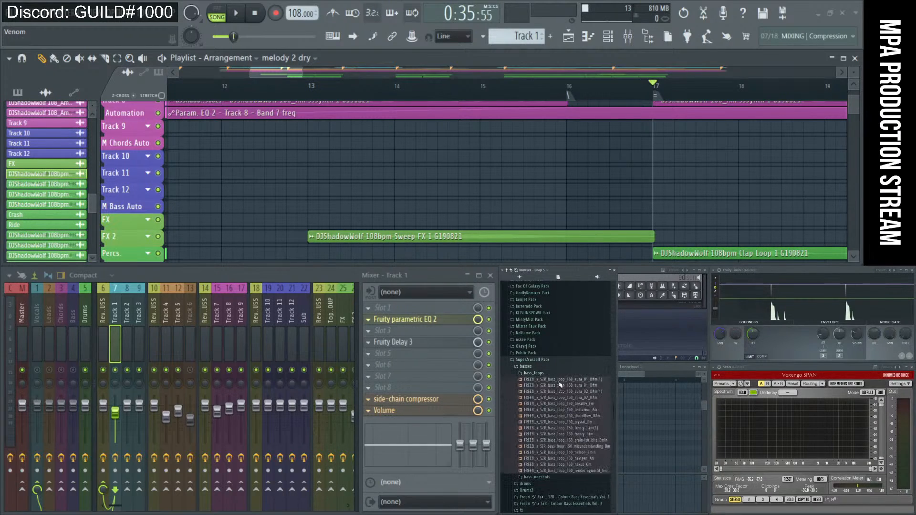
# - Preview the FREEZI_x_SZR_bass_loop_150_centurion_Am sample and place it on Track 10 at bar 8
pyautogui.click(565, 410)
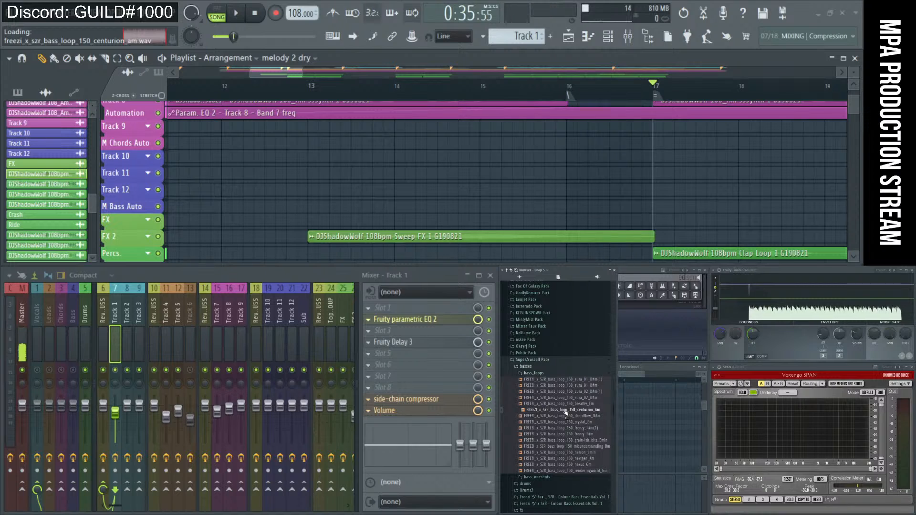
pyautogui.moveTo(566, 412); pyautogui.dragTo(217, 162)
pyautogui.keyDown('ctrl'); pyautogui.rightClick(296, 171); pyautogui.keyUp('ctrl')
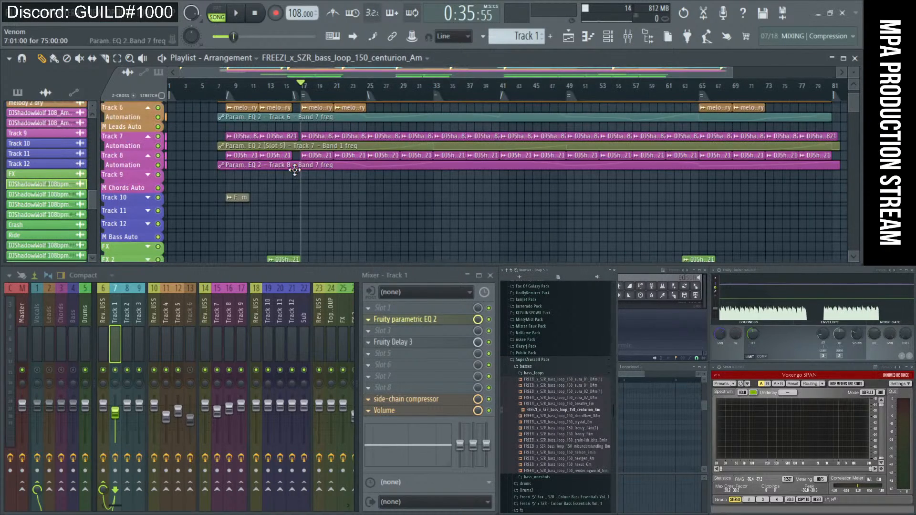
# - Bring up the stream chat window over the mixer, check the newest message and its sender, and move the window away
pyautogui.moveTo(291, 237); pyautogui.dragTo(288, 239)
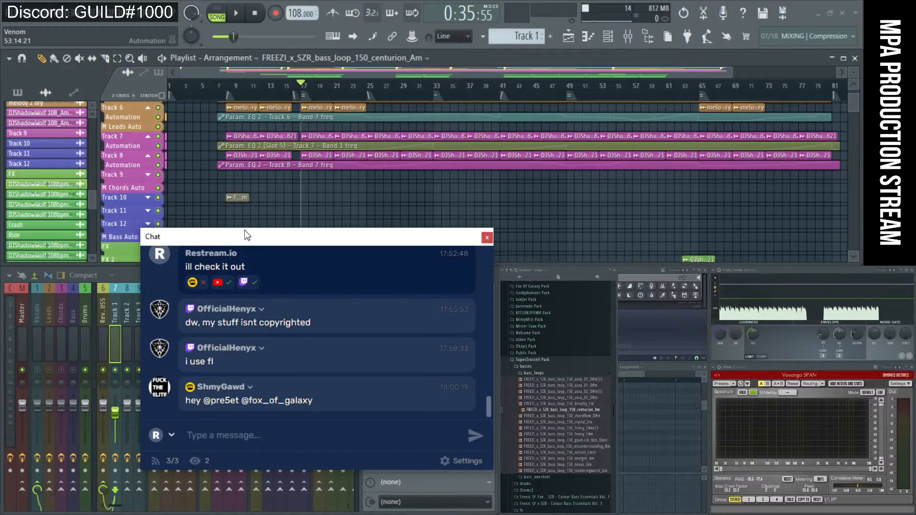
pyautogui.moveTo(244, 231); pyautogui.dragTo(254, 229)
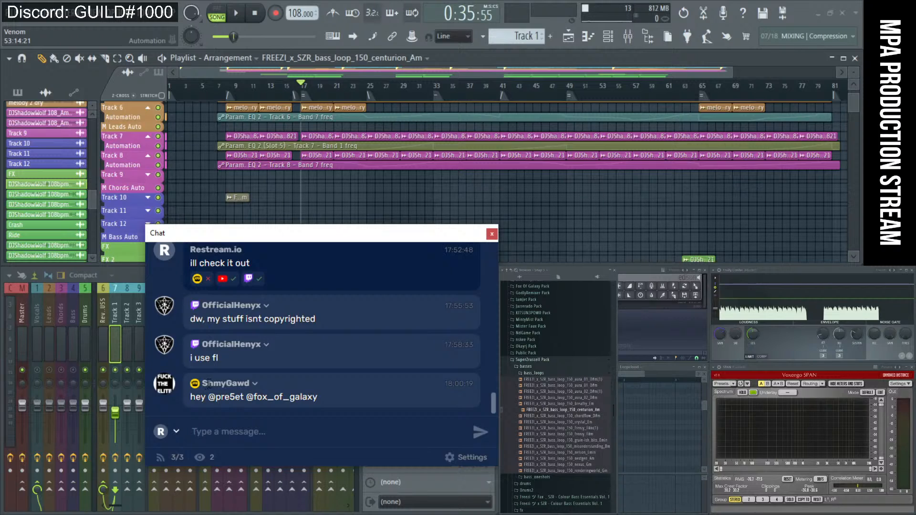
pyautogui.moveTo(207, 385); pyautogui.dragTo(249, 385)
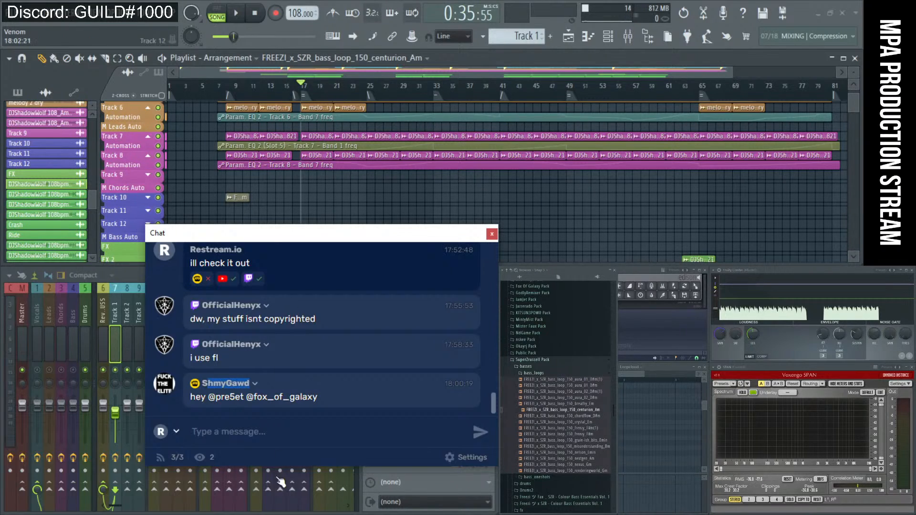
pyautogui.rightClick(240, 390)
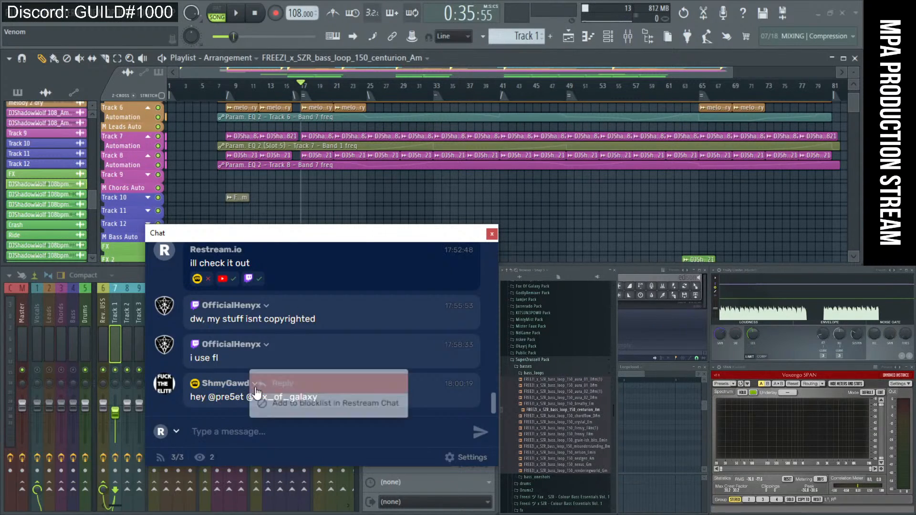
pyautogui.click(216, 409)
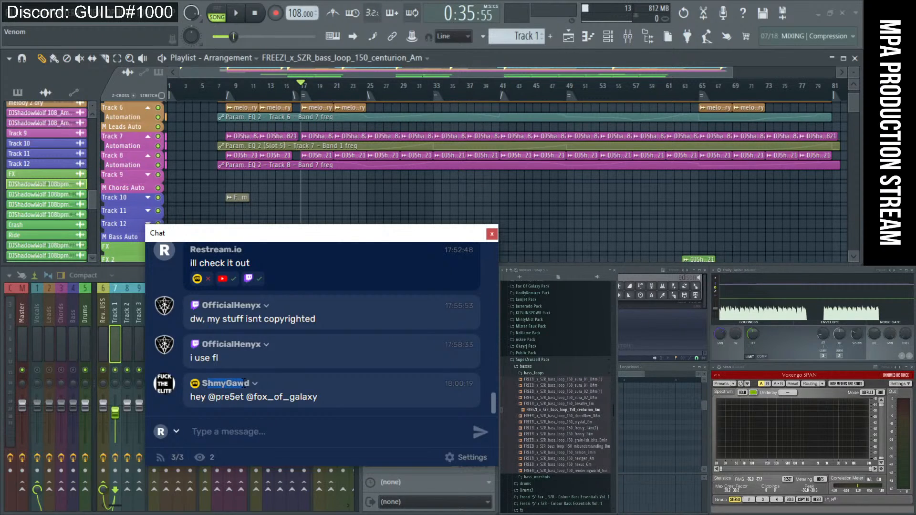
pyautogui.moveTo(304, 233); pyautogui.dragTo(659, 278)
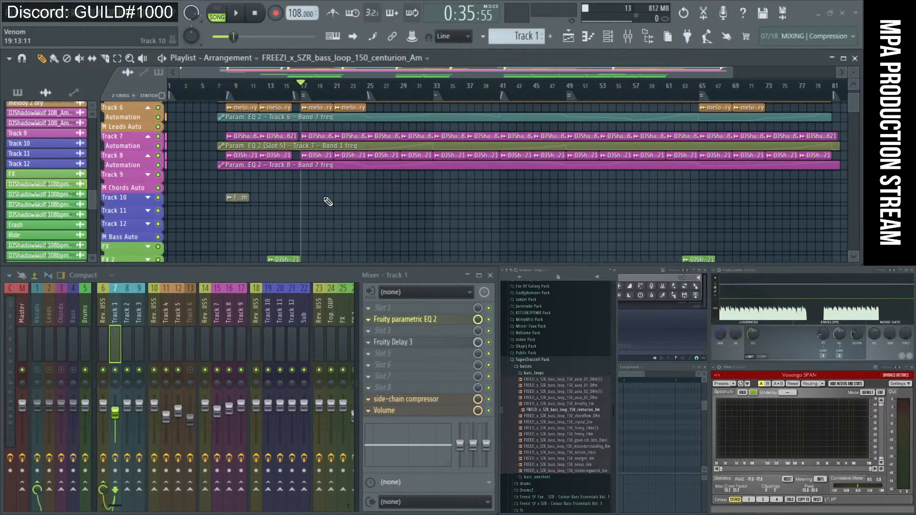
# - Review the drum sections by placing the playhead at bars 17, 25, 33, 41 and 49, and compare them with the Track 5 to 12 lanes
pyautogui.scroll(-1, 328, 202)
pyautogui.scroll(2, 291, 200)
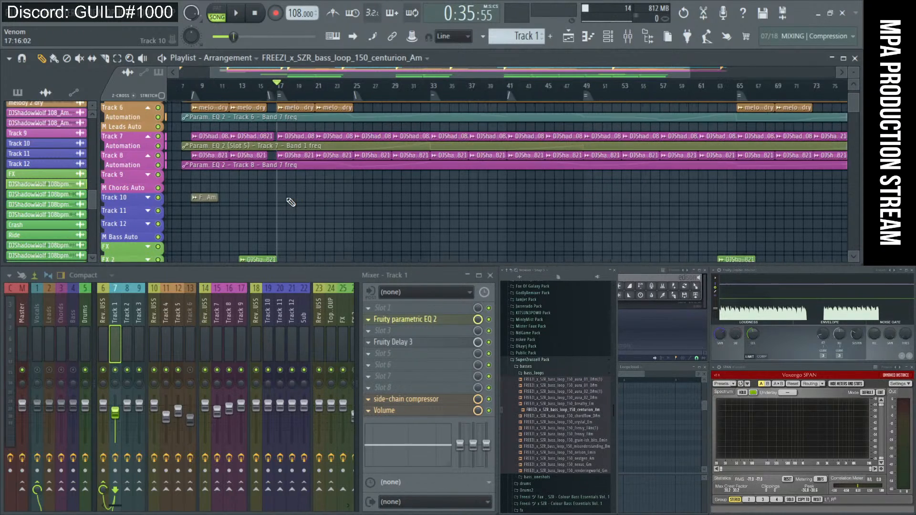
pyautogui.scroll(-5, 285, 155)
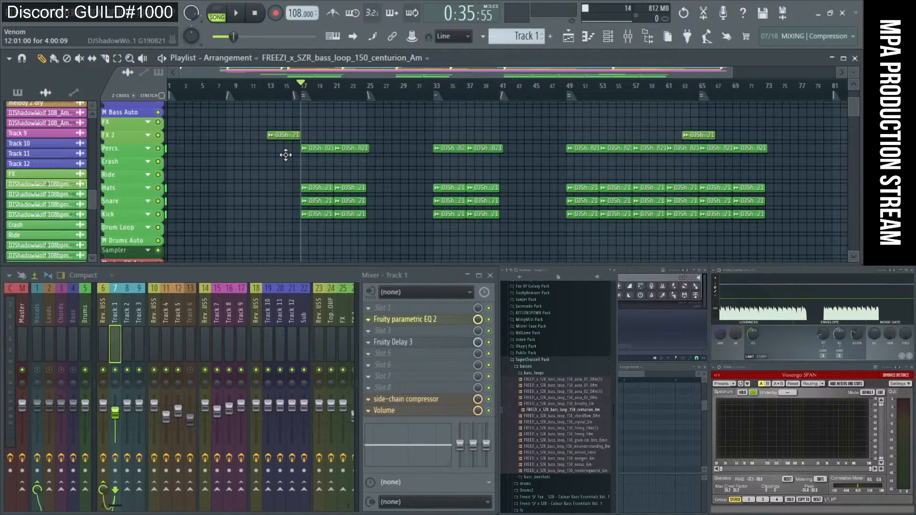
pyautogui.click(578, 102)
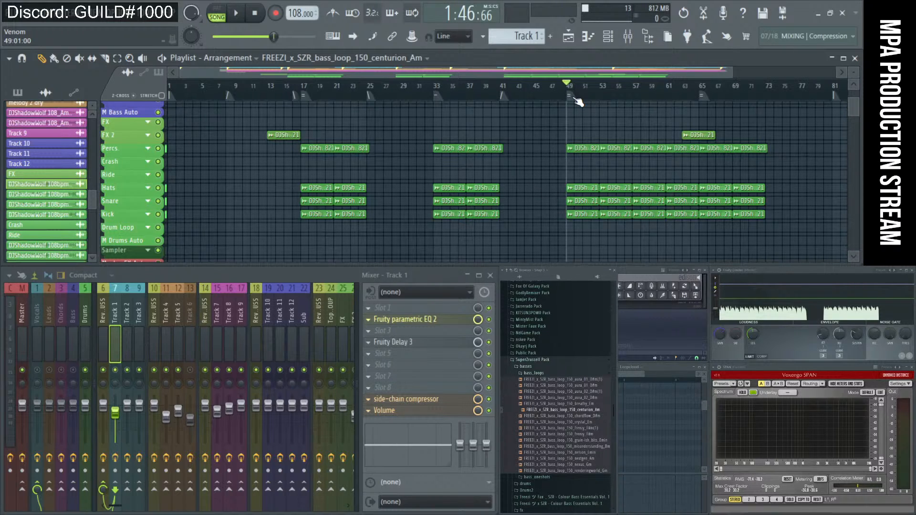
pyautogui.click(446, 100)
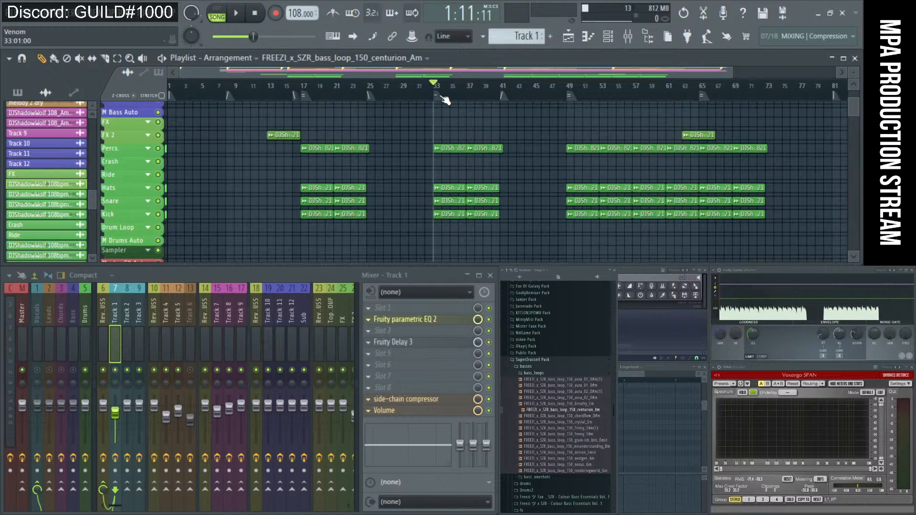
pyautogui.click(308, 98)
pyautogui.click(368, 93)
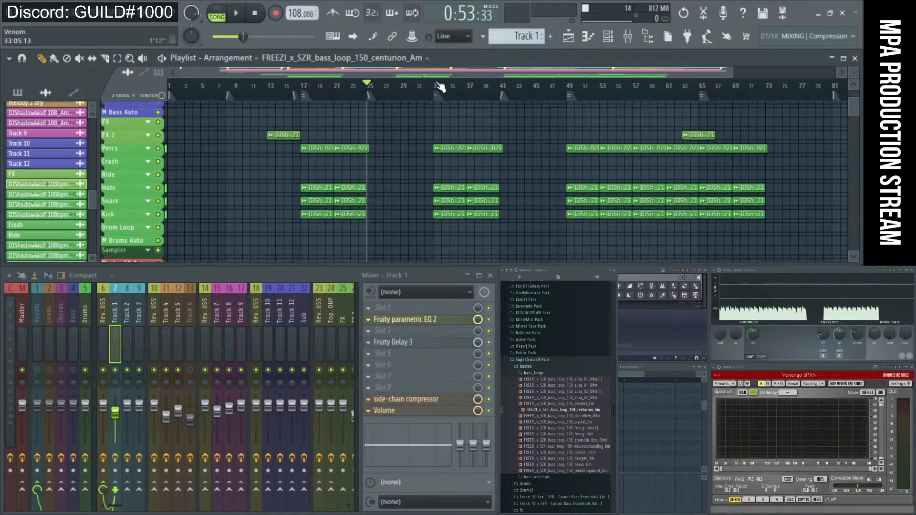
pyautogui.click(436, 91)
pyautogui.click(501, 94)
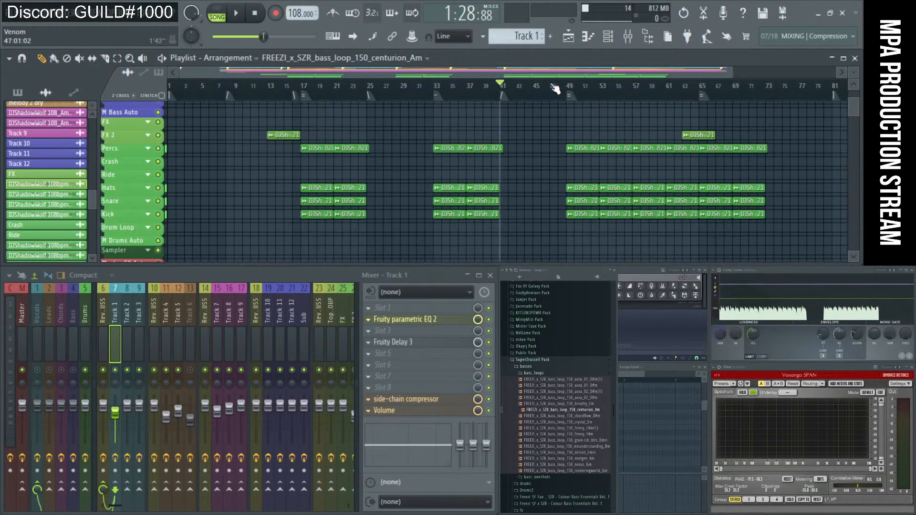
pyautogui.click(578, 97)
pyautogui.click(570, 95)
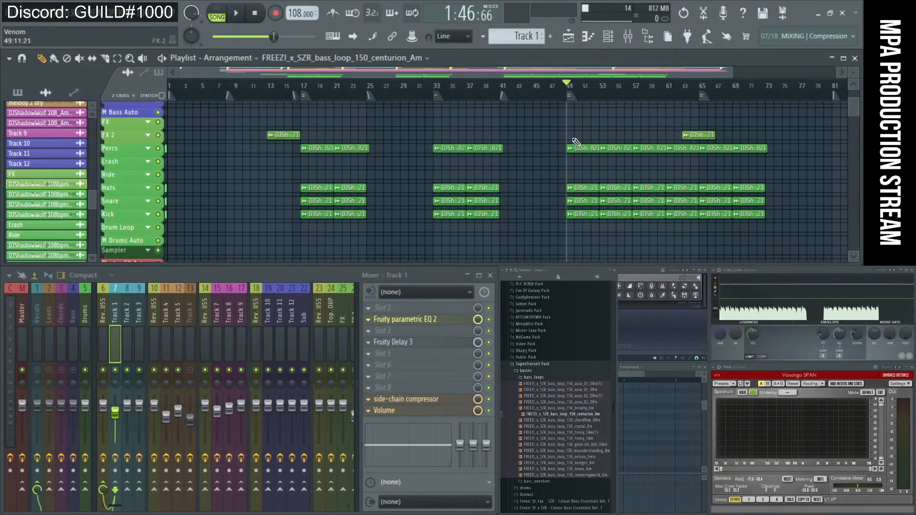
pyautogui.scroll(4, 551, 172)
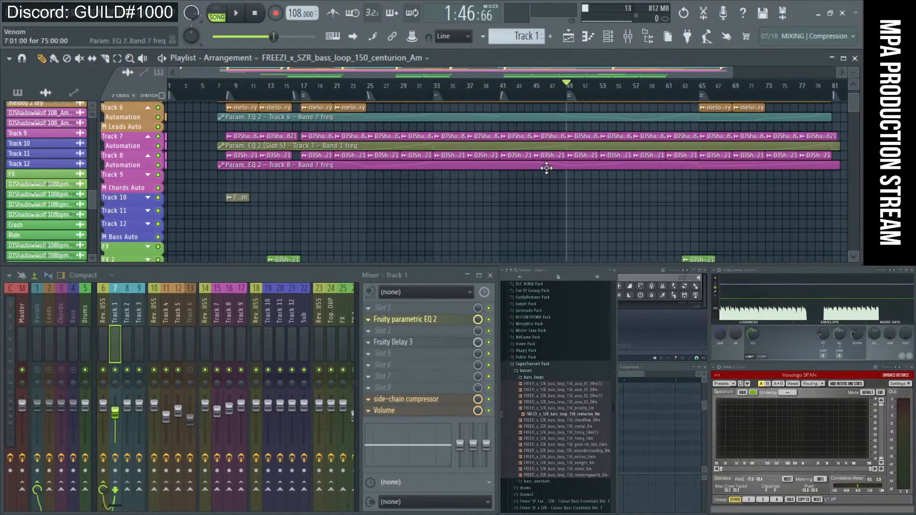
pyautogui.scroll(3, 547, 168)
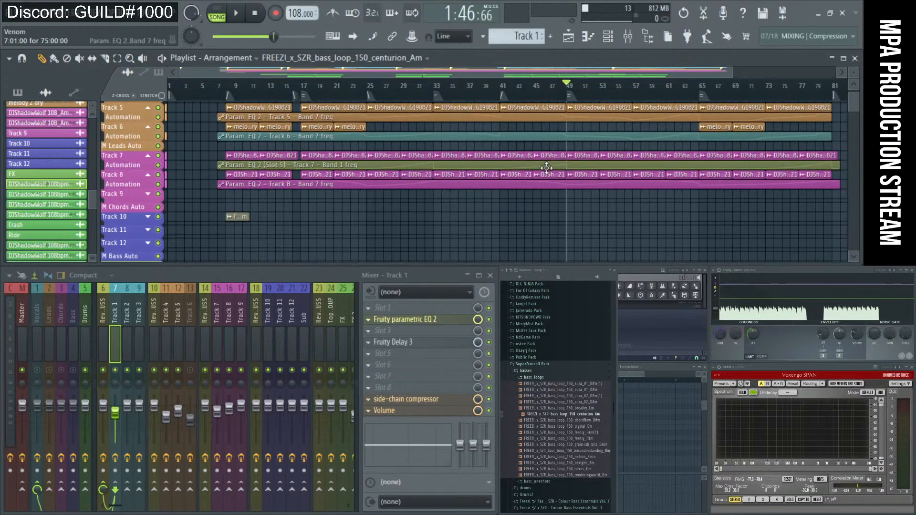
pyautogui.scroll(-7, 547, 168)
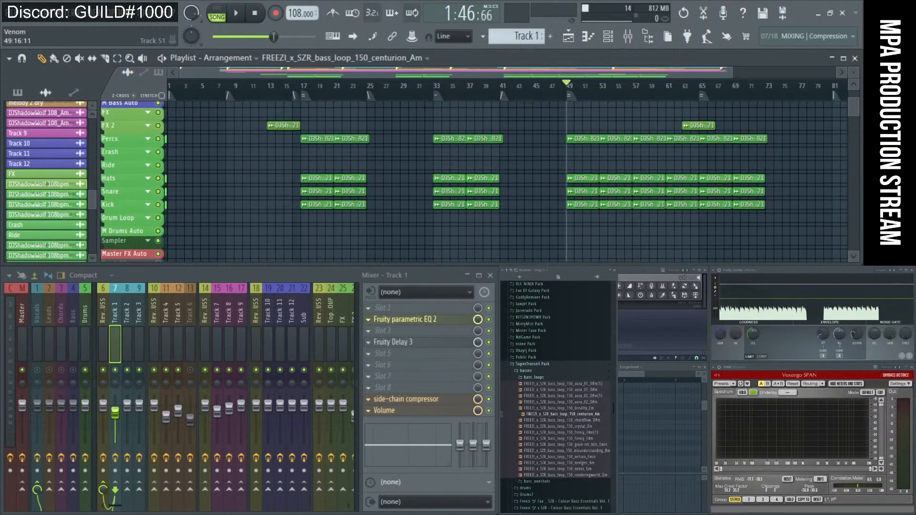
# - Return the stream chat to view and read the latest replies from the viewer
pyautogui.moveTo(606, 281); pyautogui.dragTo(359, 273)
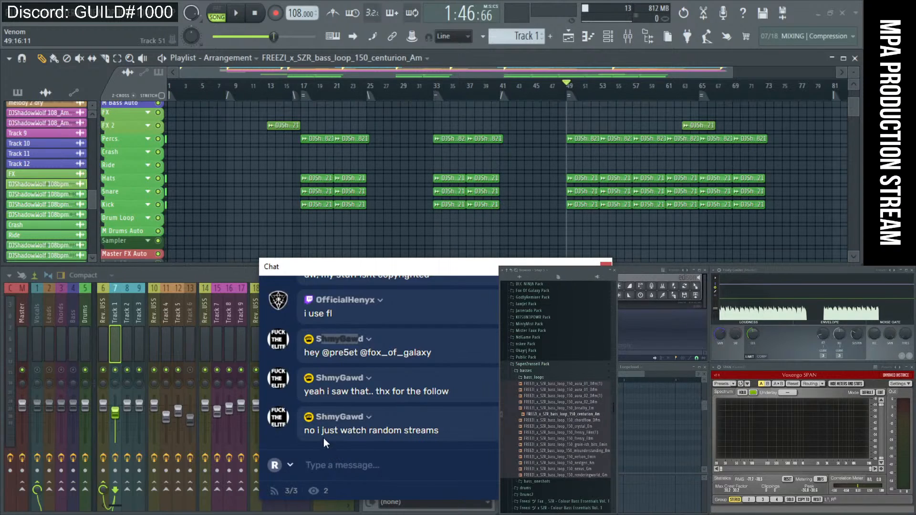
pyautogui.moveTo(324, 438); pyautogui.dragTo(416, 441)
pyautogui.click(415, 444)
pyautogui.doubleClick(339, 392)
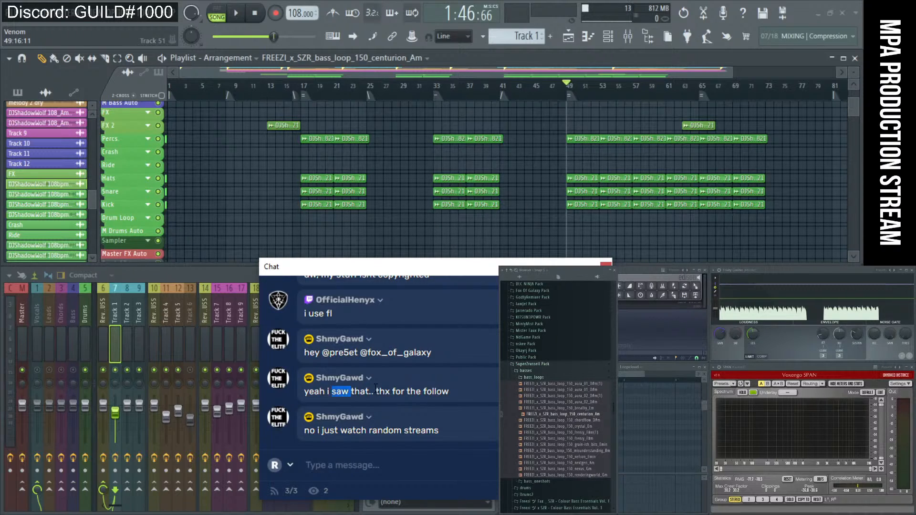
pyautogui.moveTo(375, 388); pyautogui.dragTo(395, 404)
pyautogui.click(381, 442)
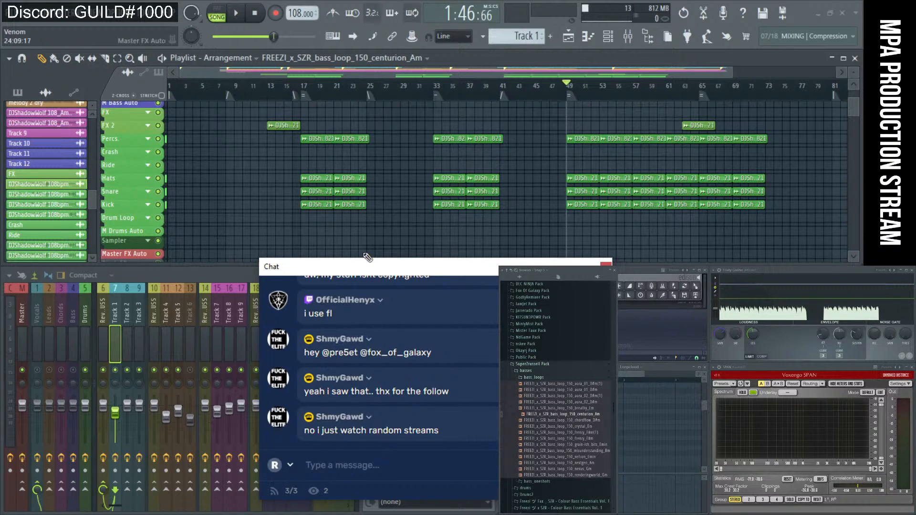
pyautogui.moveTo(364, 268); pyautogui.dragTo(348, 257)
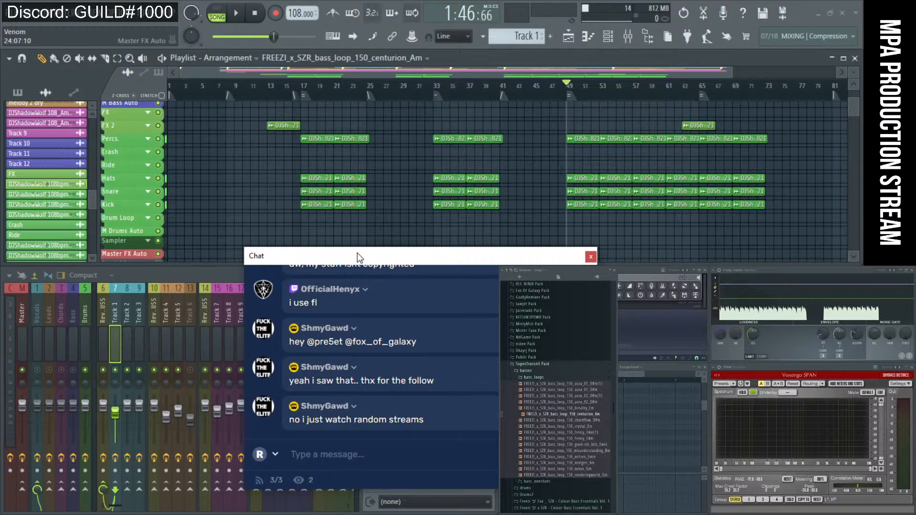
# - Look back through the older stream chat messages and move the chat window out of the way
pyautogui.scroll(1, 346, 354)
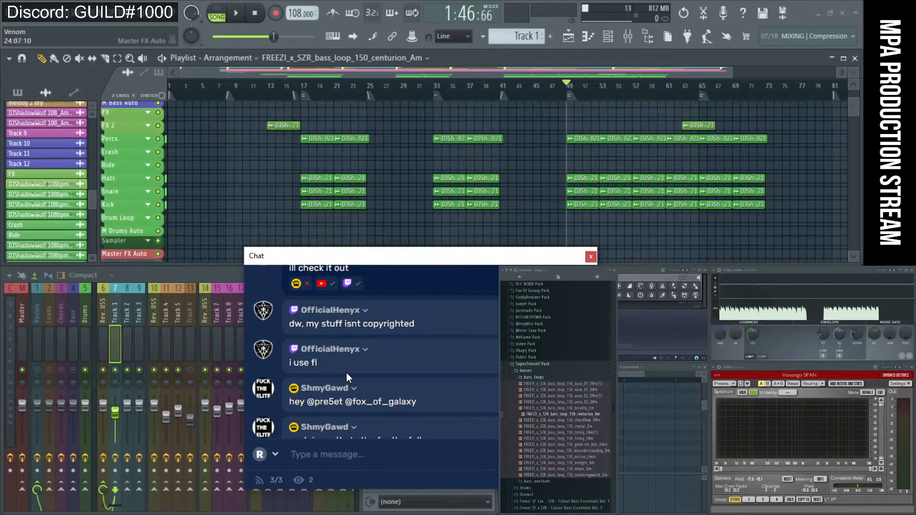
pyautogui.scroll(-1, 346, 374)
pyautogui.scroll(10, 377, 347)
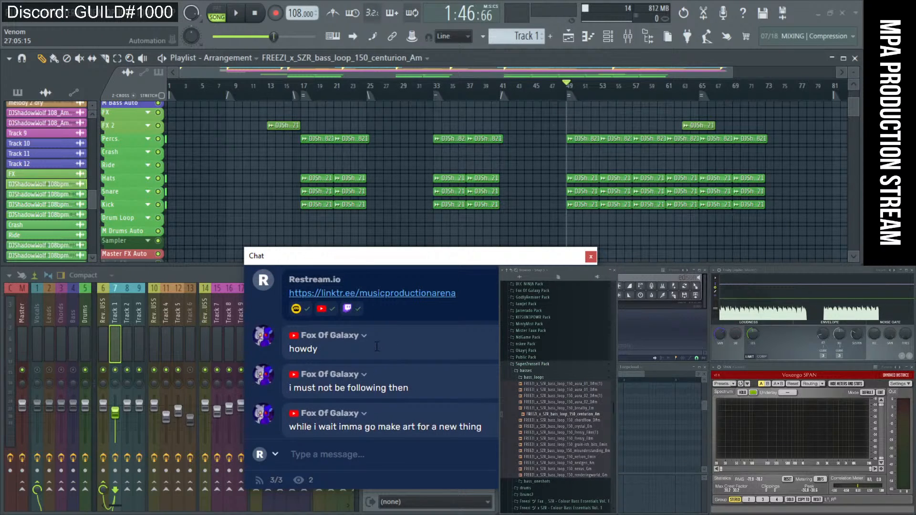
pyautogui.scroll(-1, 377, 347)
pyautogui.scroll(1, 377, 347)
pyautogui.scroll(-3, 377, 347)
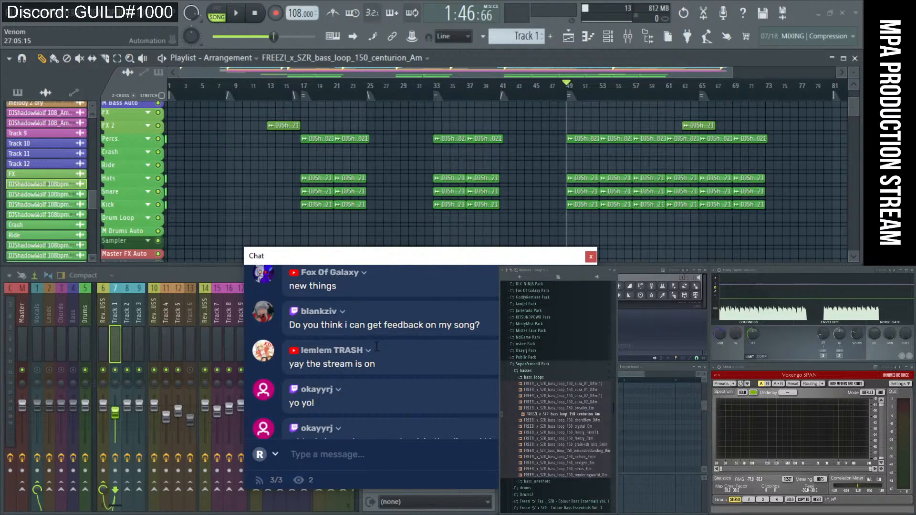
pyautogui.scroll(-8, 377, 347)
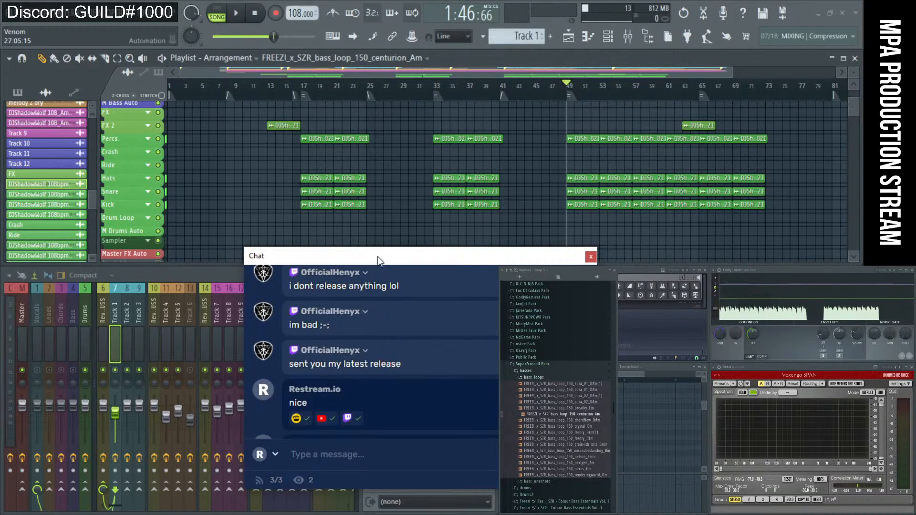
pyautogui.moveTo(378, 257); pyautogui.dragTo(632, 277)
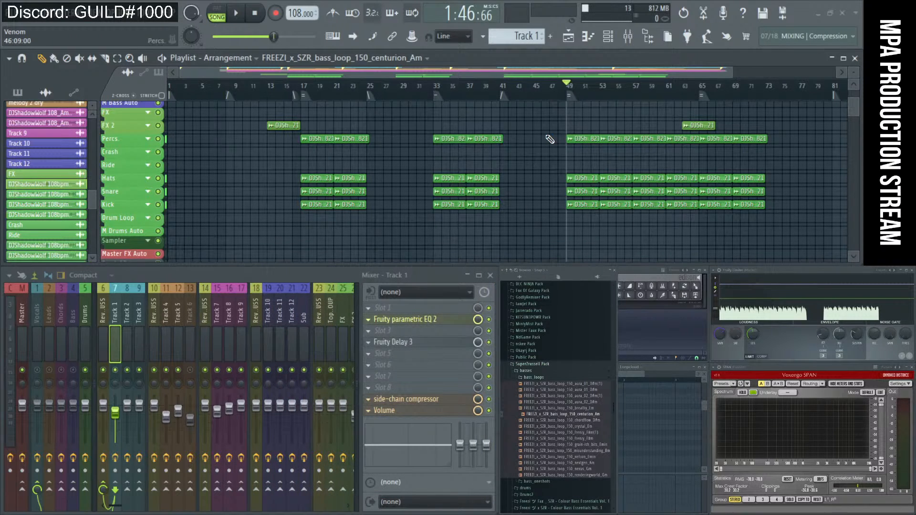
# - Look over the arrangement's tracks and briefly play it back from bar 49
pyautogui.scroll(5, 546, 135)
pyautogui.scroll(2, 547, 135)
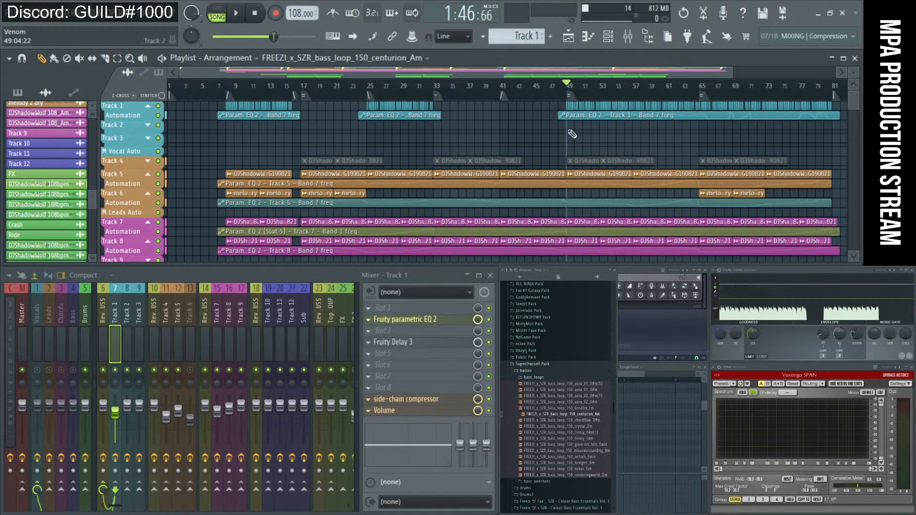
pyautogui.scroll(-1, 574, 174)
pyautogui.scroll(-3, 575, 174)
pyautogui.scroll(4, 582, 153)
pyautogui.press('space')
pyautogui.press('space')
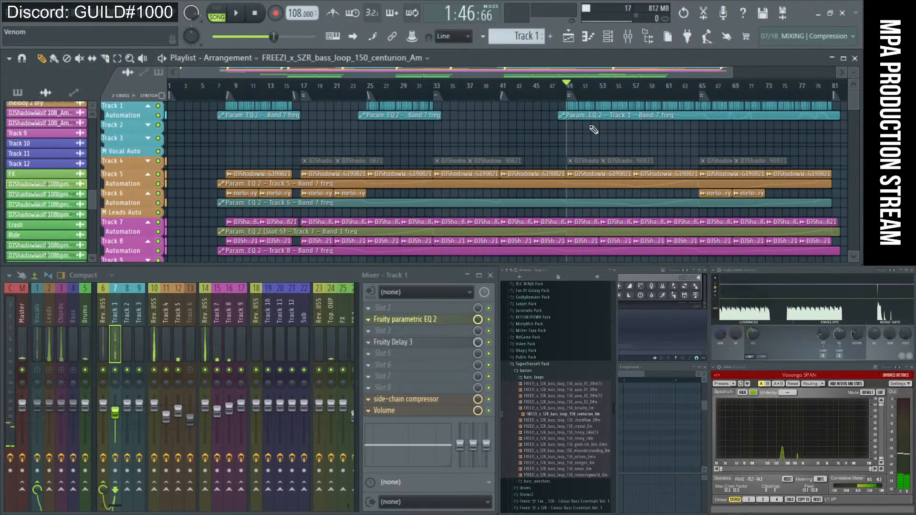
# - Audition the FREEZI_x_SZR_bass_loop_150_centurion_Am clip on Track 10 and move it to start at bar 17
pyautogui.scroll(-4, 594, 129)
pyautogui.scroll(-1, 594, 129)
pyautogui.keyDown('ctrl'); pyautogui.scroll(2, 213, 178); pyautogui.keyUp('ctrl')
pyautogui.keyDown('alt'); pyautogui.scroll(3, 226, 193); pyautogui.keyUp('alt')
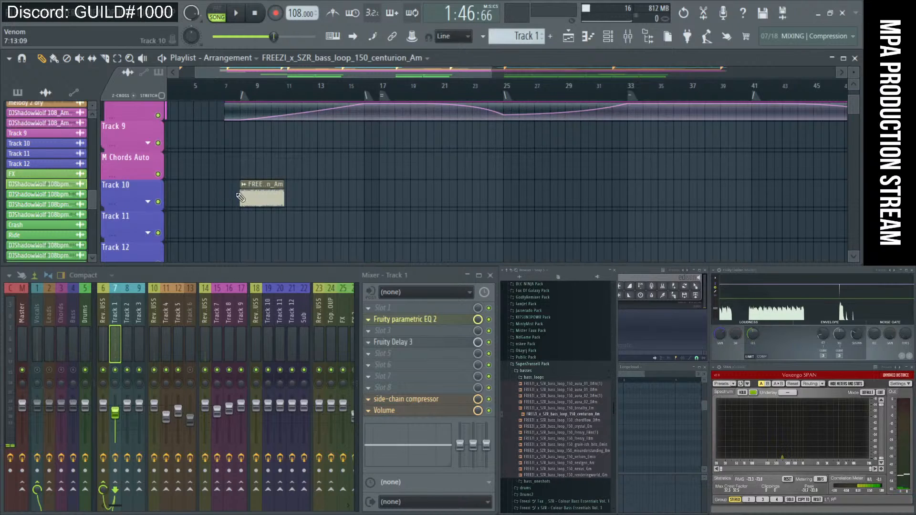
pyautogui.keyDown('alt'); pyautogui.rightClick(241, 195); pyautogui.keyUp('alt')
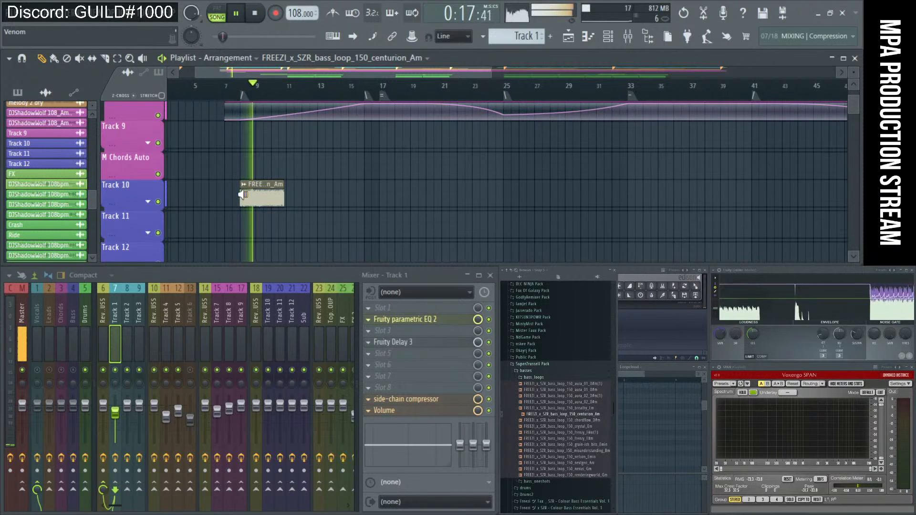
pyautogui.moveTo(241, 195); pyautogui.dragTo(380, 195)
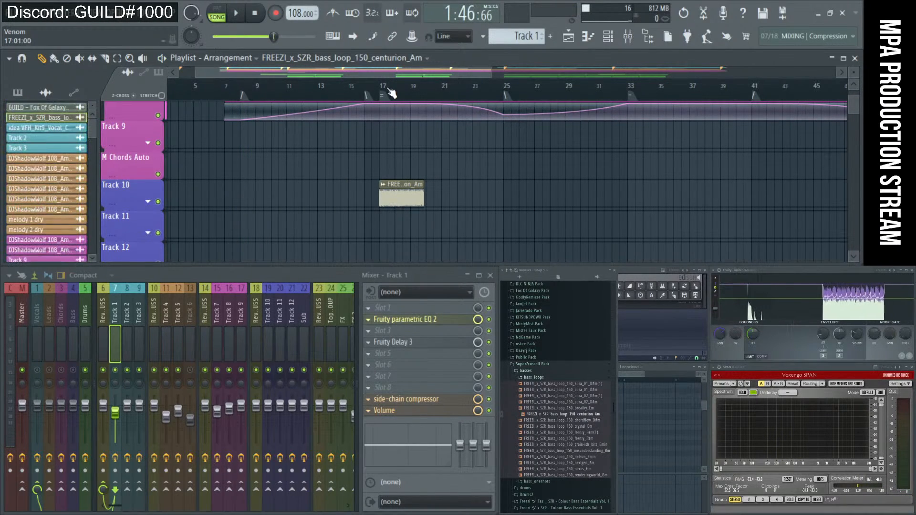
# - Set the playhead to bar 17 and examine the bass loop's waveform against the bar grid
pyautogui.click(382, 90)
pyautogui.keyDown('ctrl'); pyautogui.scroll(4, 389, 219); pyautogui.keyUp('ctrl')
pyautogui.keyDown('alt'); pyautogui.scroll(3, 391, 219); pyautogui.keyUp('alt')
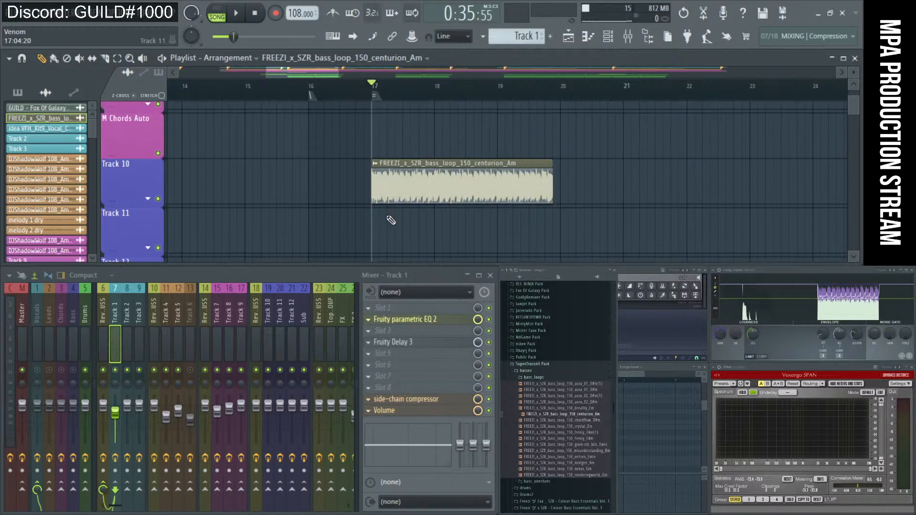
pyautogui.keyDown('ctrl'); pyautogui.scroll(3, 391, 219); pyautogui.keyUp('ctrl')
pyautogui.keyDown('ctrl'); pyautogui.scroll(-2, 430, 205); pyautogui.keyUp('ctrl')
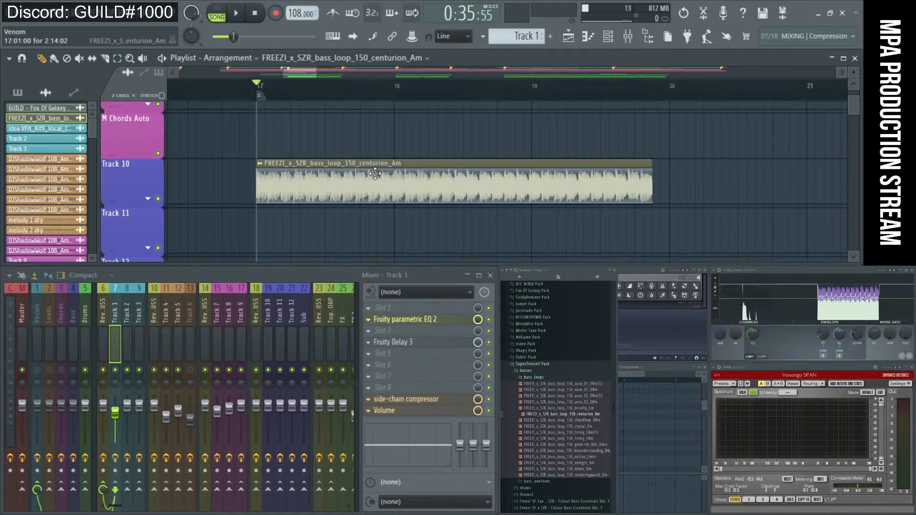
# - Show the channel rack, preview the GUILD reference track, and delete the reference and centurion bass loop channels
pyautogui.click(608, 42)
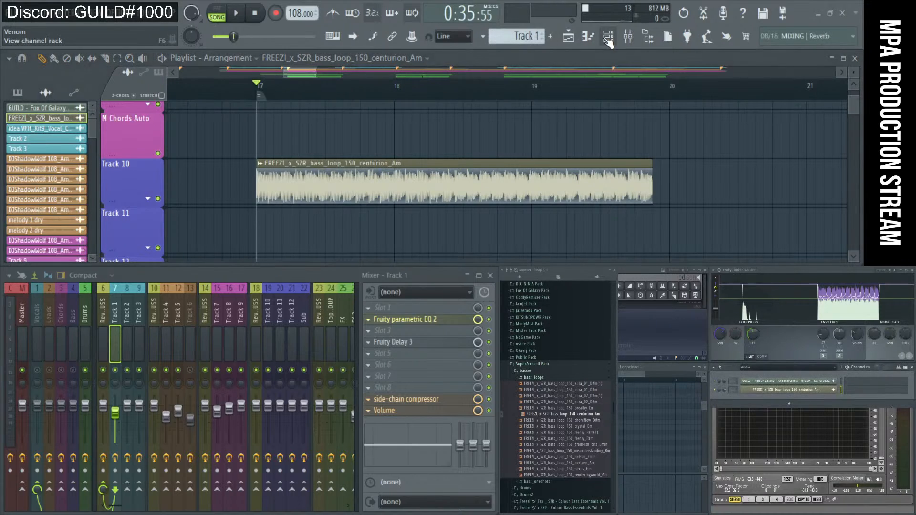
pyautogui.click(787, 381)
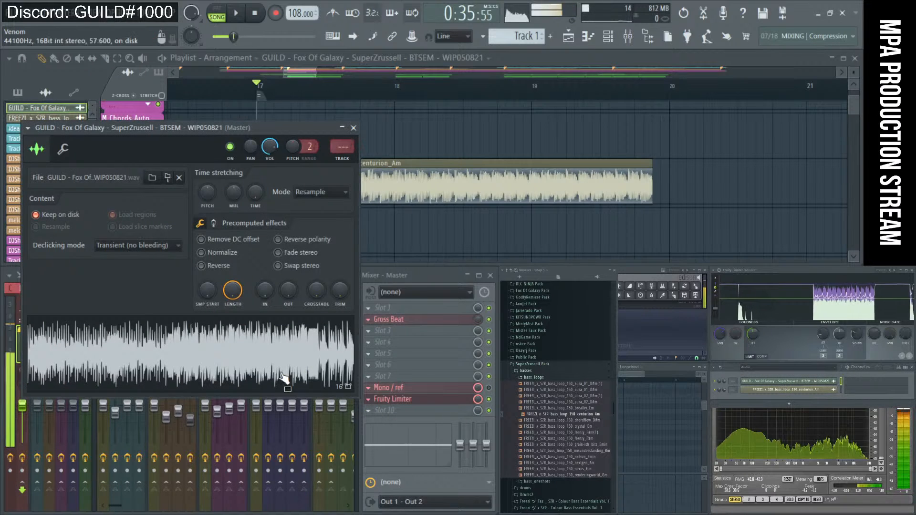
pyautogui.click(255, 14)
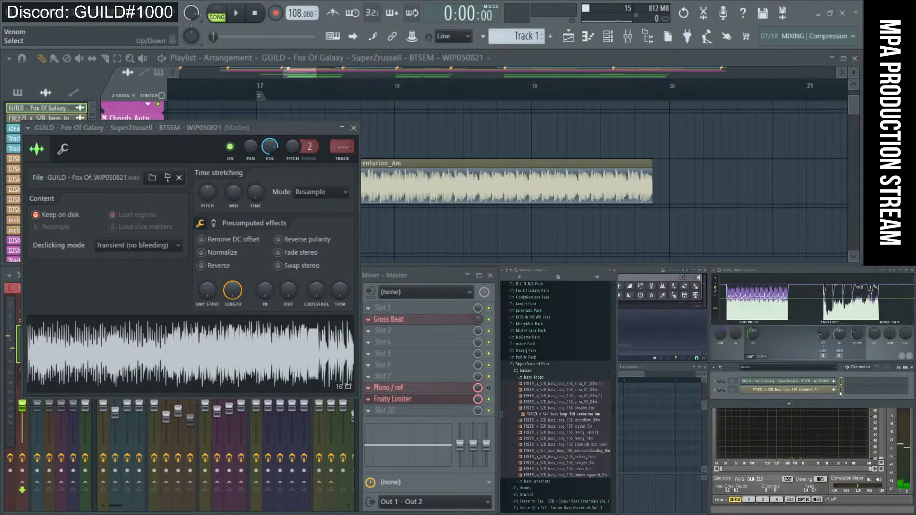
pyautogui.click(714, 367)
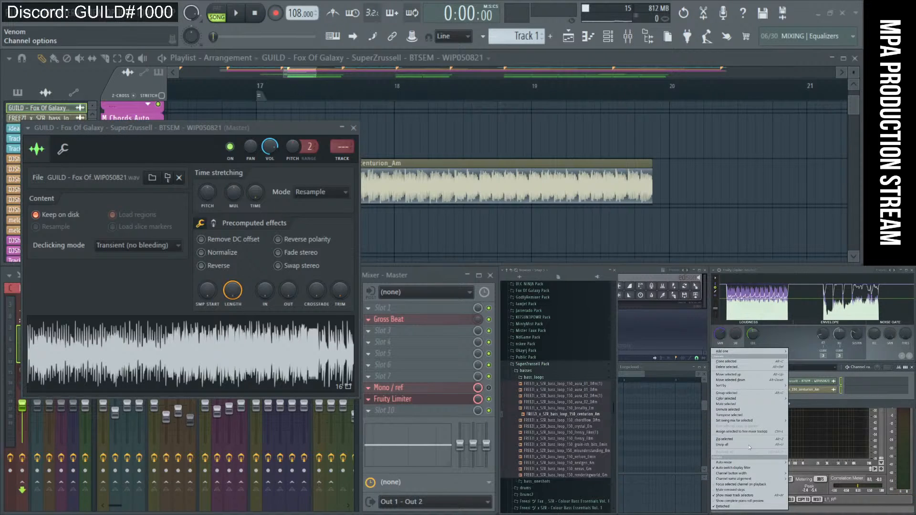
pyautogui.click(736, 368)
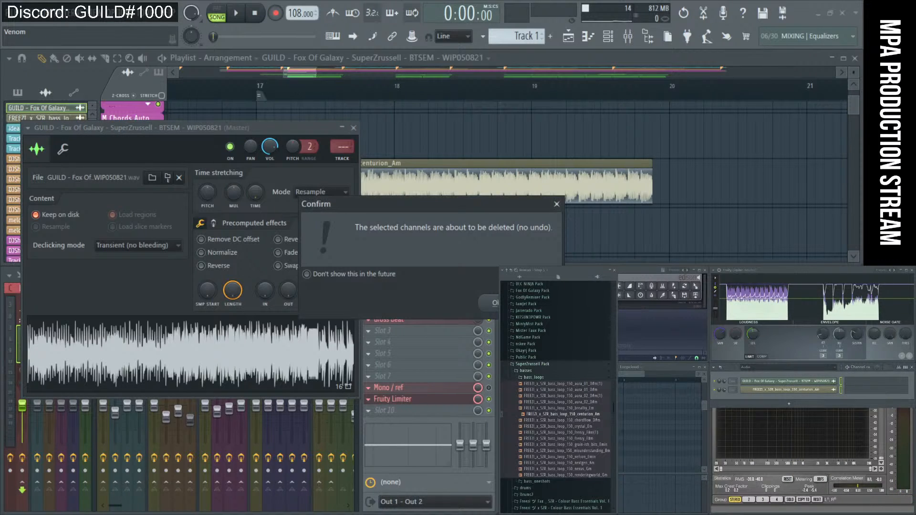
pyautogui.click(494, 310)
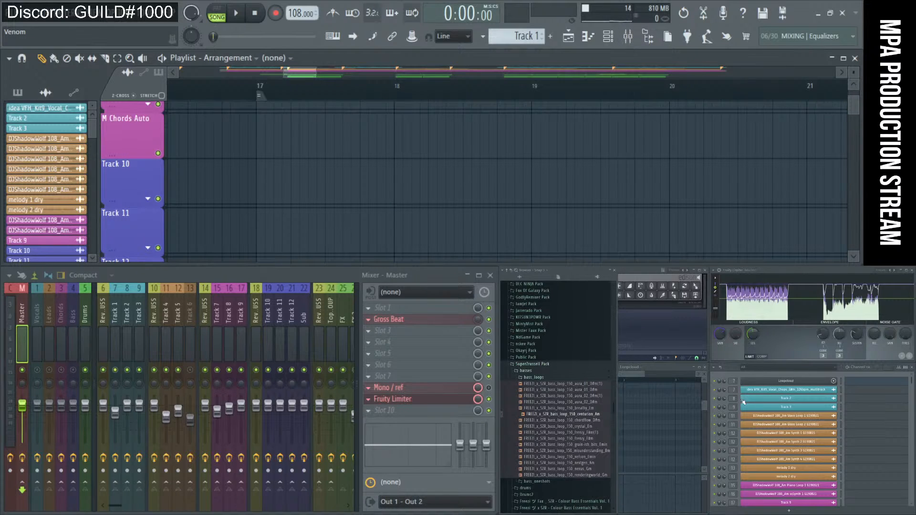
# - Load the FREEZI_x_SZR_bass_loop_150_centurion_Am sample into the empty Track 10 audio channel
pyautogui.scroll(-5, 782, 451)
pyautogui.scroll(5, 782, 452)
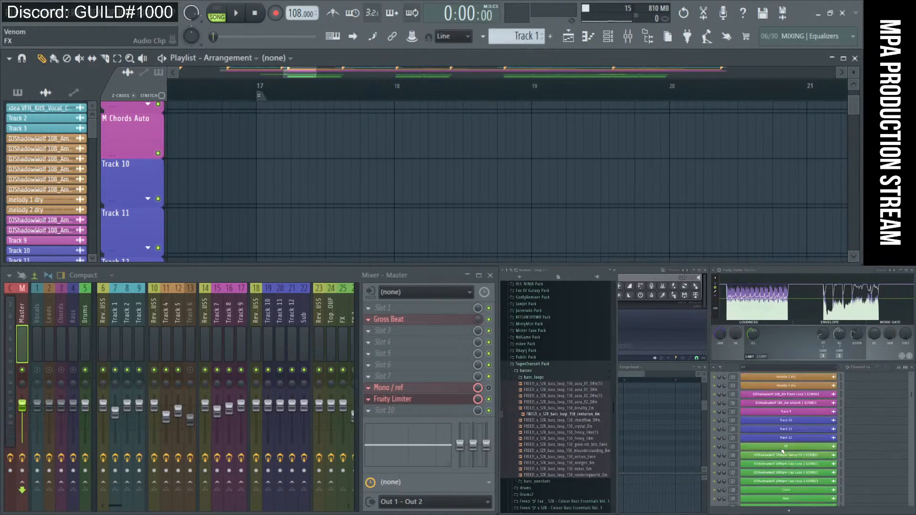
pyautogui.click(786, 434)
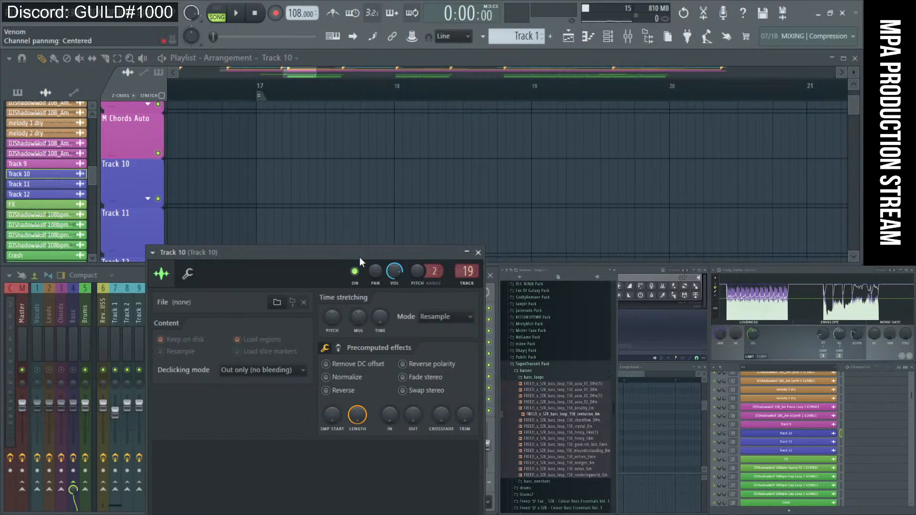
pyautogui.moveTo(361, 206); pyautogui.dragTo(290, 169)
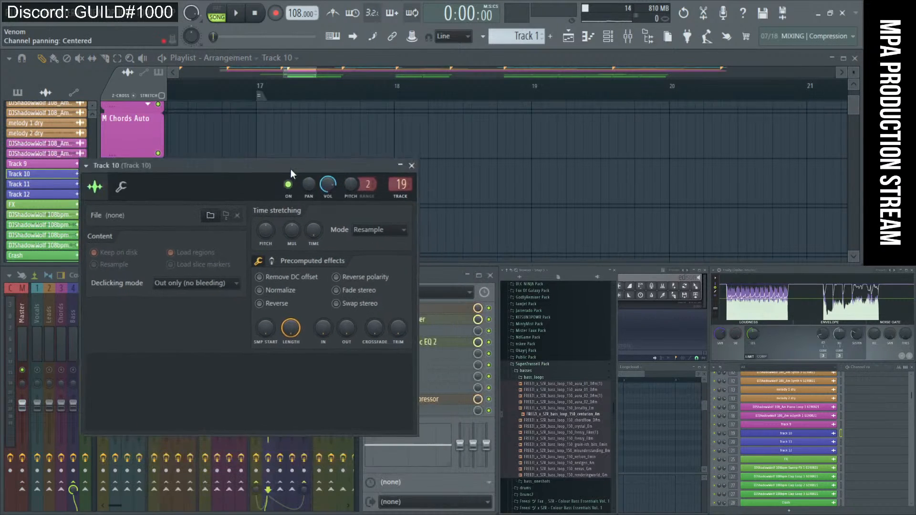
pyautogui.click(562, 415)
pyautogui.moveTo(562, 418); pyautogui.dragTo(233, 326)
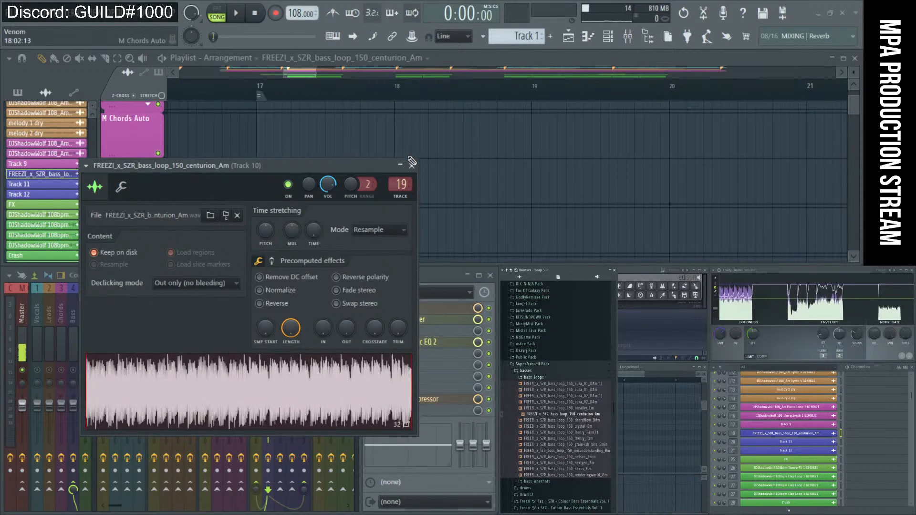
# - Set the bass loop's time-stretching mode to Stretch and enter its tempo as 108 BPM through tempo detection
pyautogui.click(378, 230)
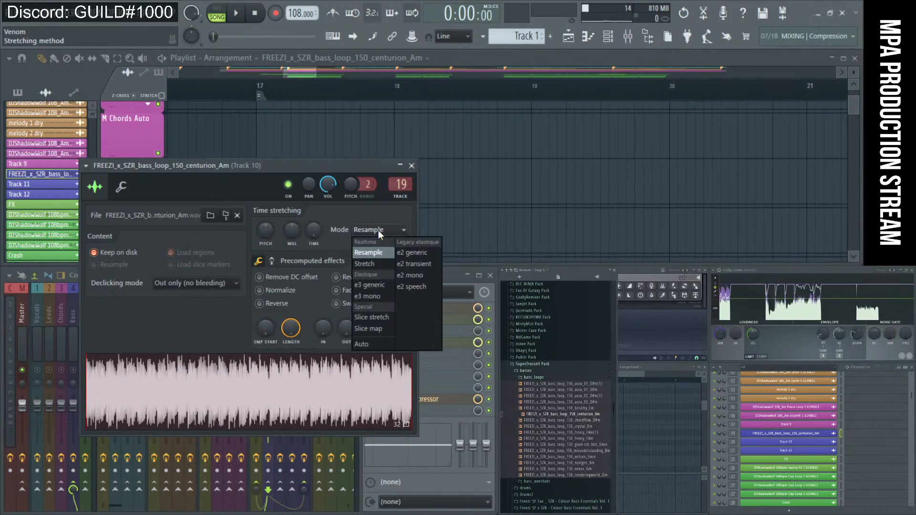
pyautogui.click(390, 263)
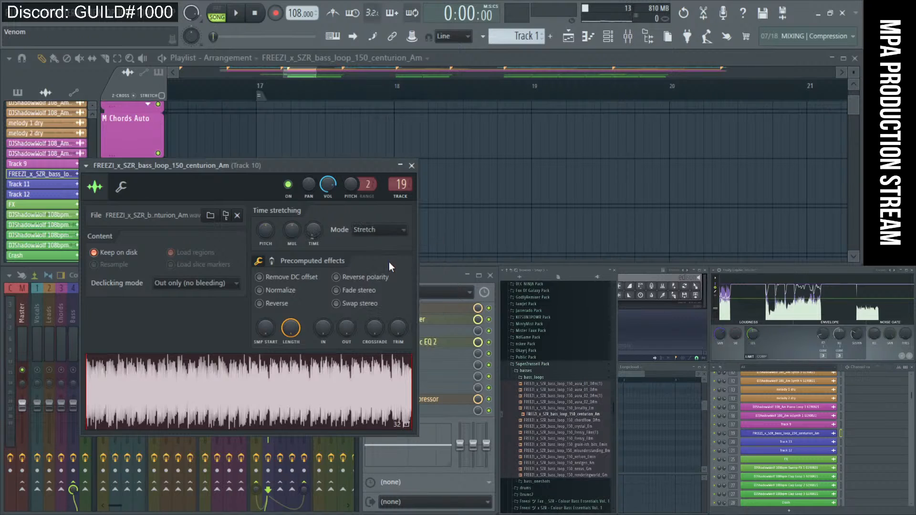
pyautogui.rightClick(312, 232)
pyautogui.click(322, 254)
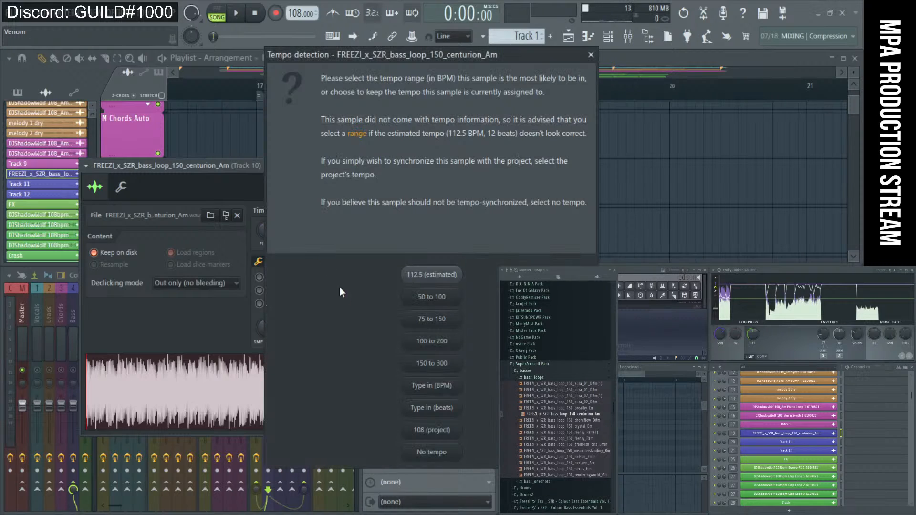
pyautogui.click(438, 391)
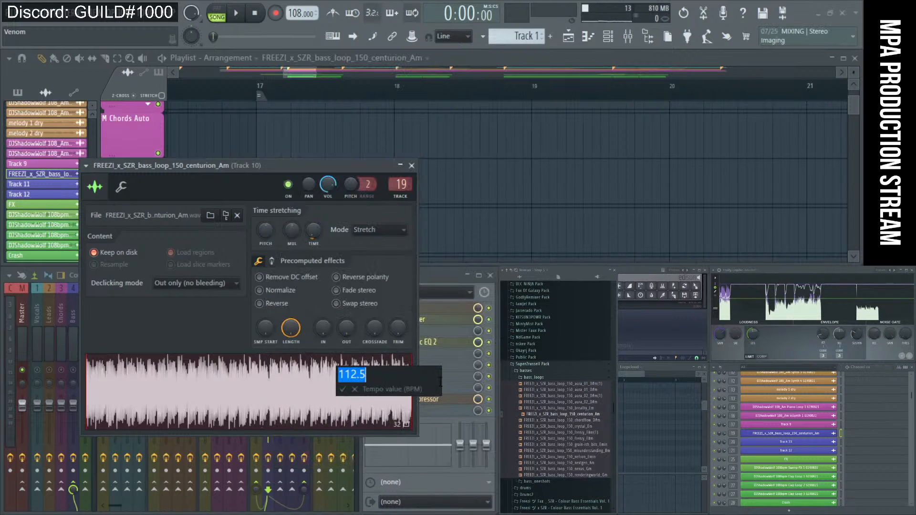
pyautogui.write('108')
pyautogui.press('Return')
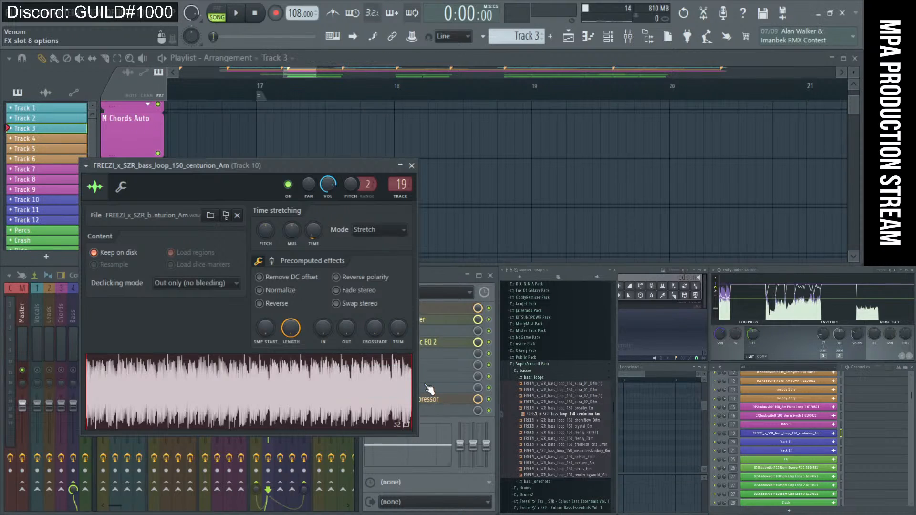
# - Run tempo autodetection on the bass loop again, re-enter 108 BPM, and close the channel settings
pyautogui.rightClick(314, 231)
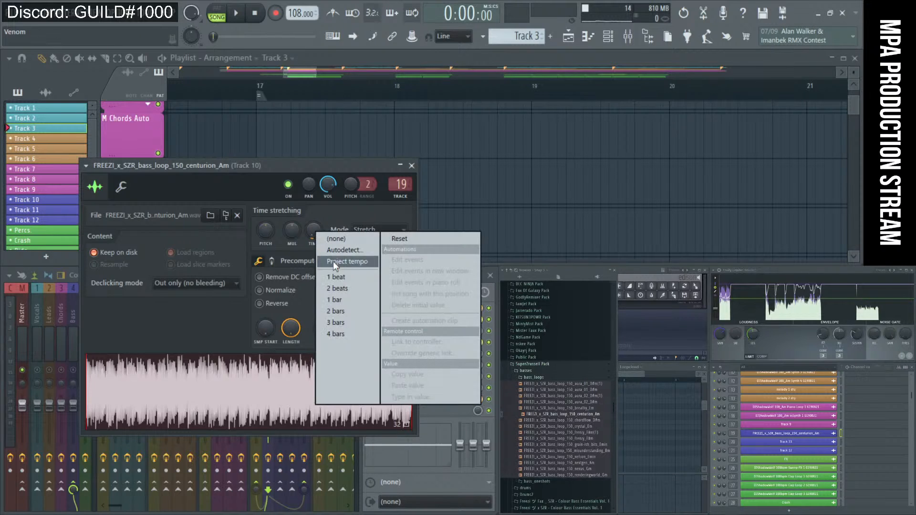
pyautogui.click(352, 253)
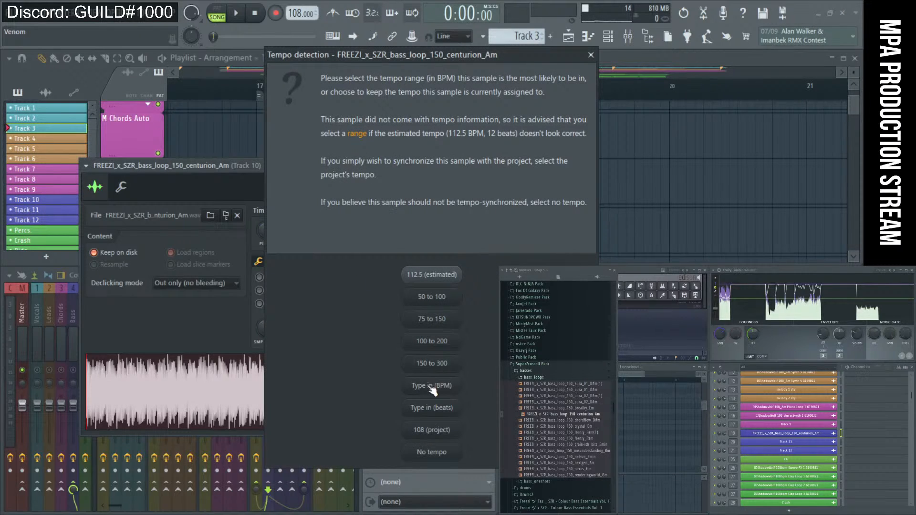
pyautogui.click(427, 378)
pyautogui.write('108')
pyautogui.press('Return')
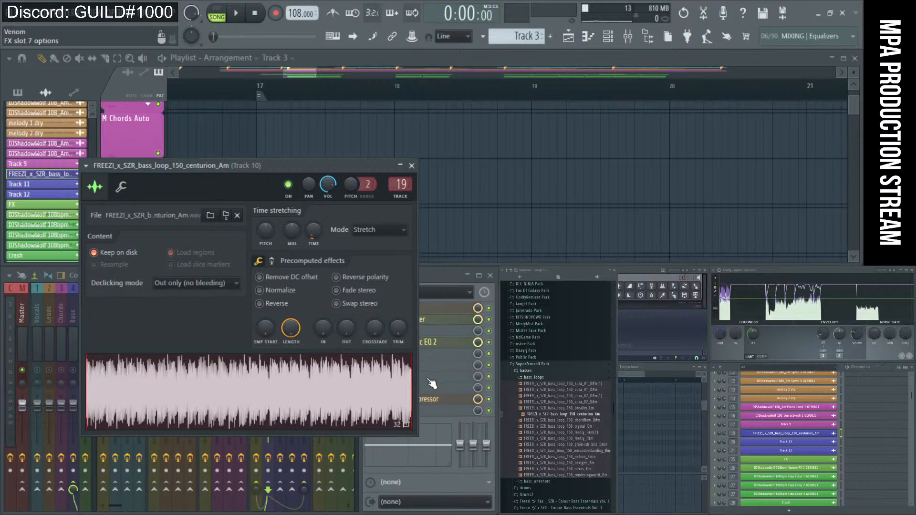
pyautogui.click(411, 166)
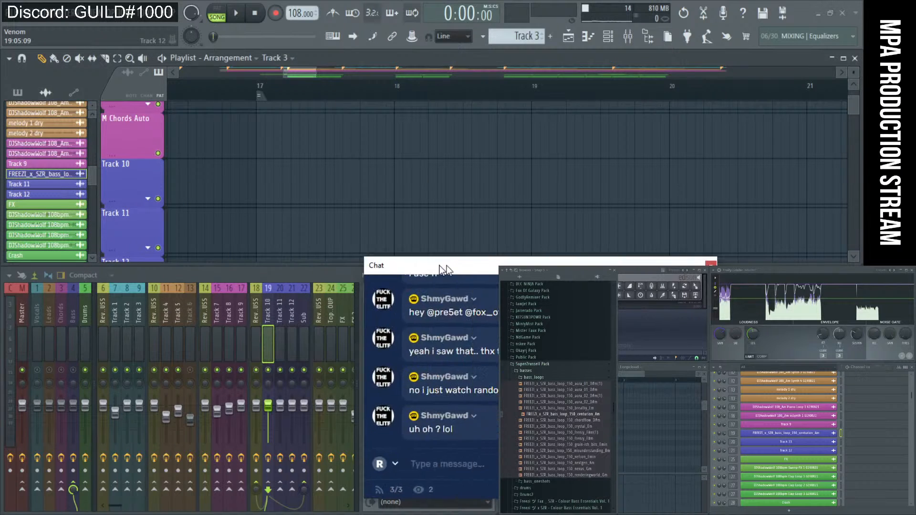
# - Read the latest viewer messages in the stream chat window and move the window out of the way
pyautogui.moveTo(440, 266); pyautogui.dragTo(295, 264)
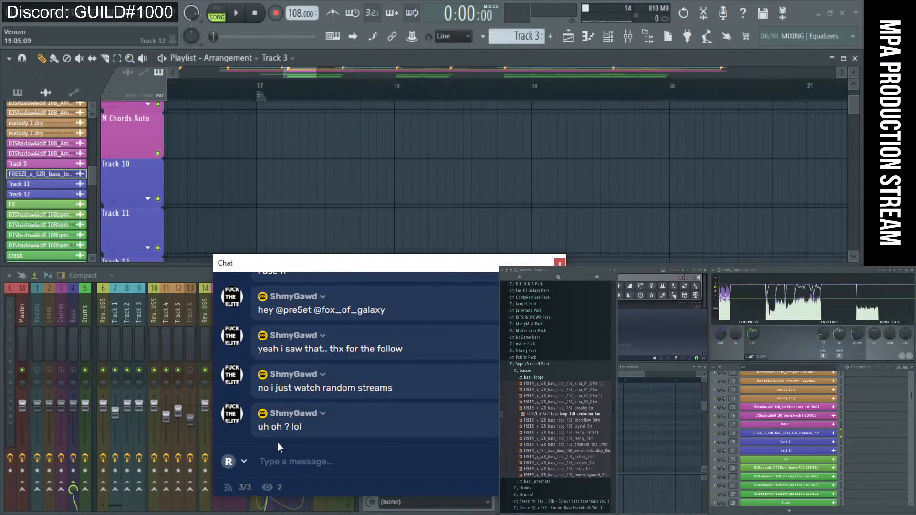
pyautogui.moveTo(269, 427); pyautogui.dragTo(308, 425)
pyautogui.click(308, 426)
pyautogui.moveTo(273, 350); pyautogui.dragTo(384, 349)
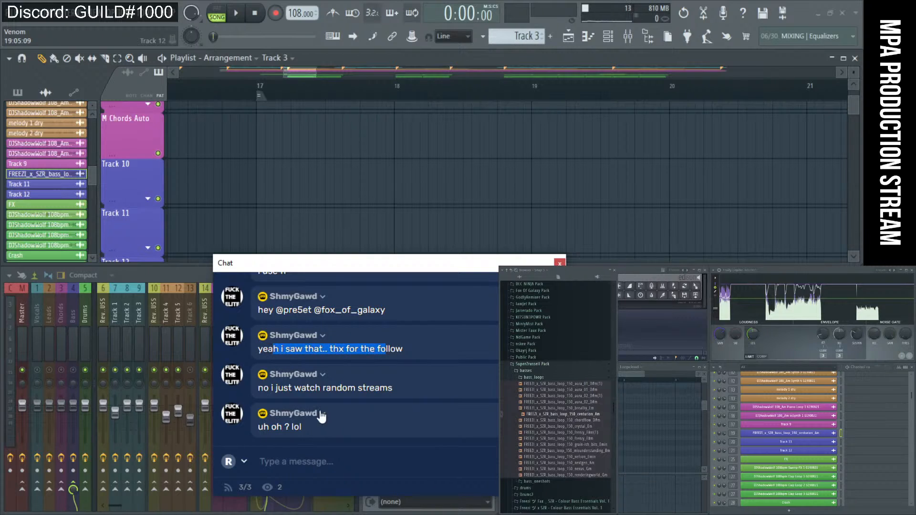
pyautogui.click(324, 414)
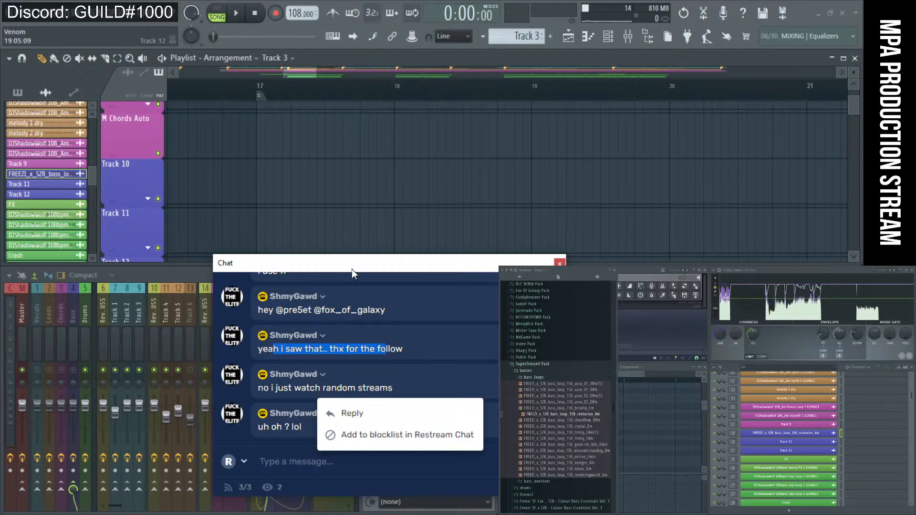
pyautogui.click(235, 441)
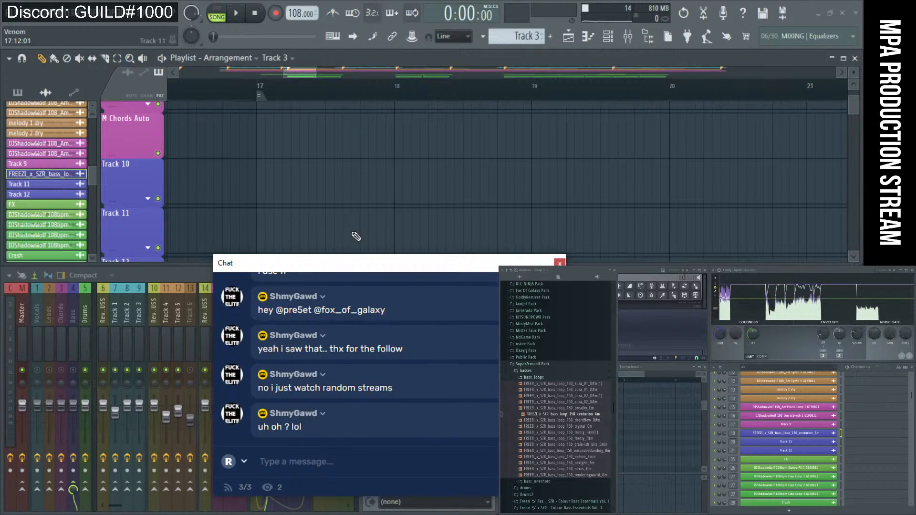
pyautogui.moveTo(340, 267); pyautogui.dragTo(668, 297)
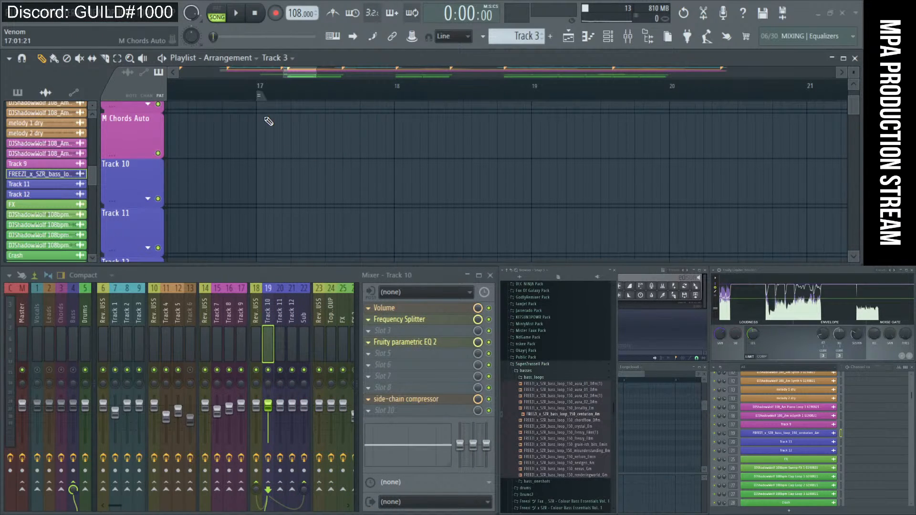
# - Place the playhead at the bar 17 marker and examine the Track 7 and Track 8 clips across the whole arrangement
pyautogui.click(266, 99)
pyautogui.keyDown('ctrl'); pyautogui.rightClick(280, 126); pyautogui.keyUp('ctrl')
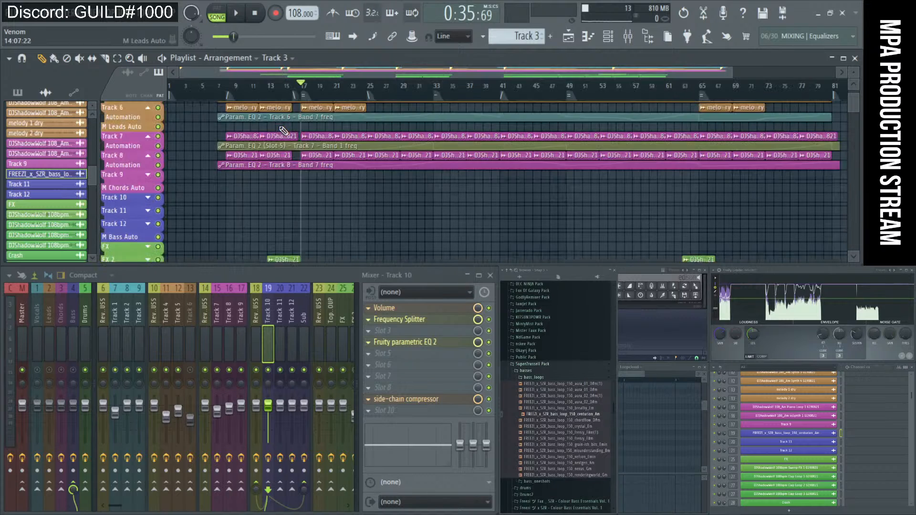
pyautogui.click(312, 98)
pyautogui.scroll(3, 426, 203)
pyautogui.scroll(4, 426, 203)
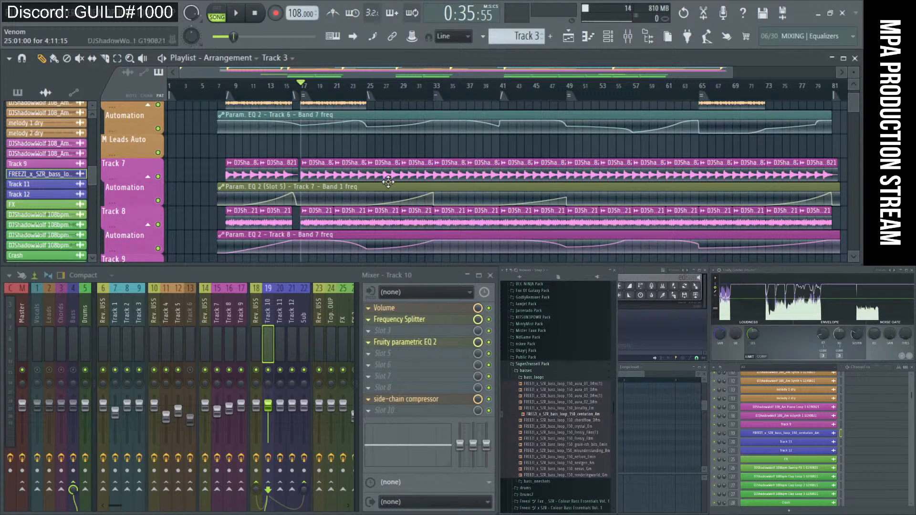
pyautogui.scroll(3, 388, 182)
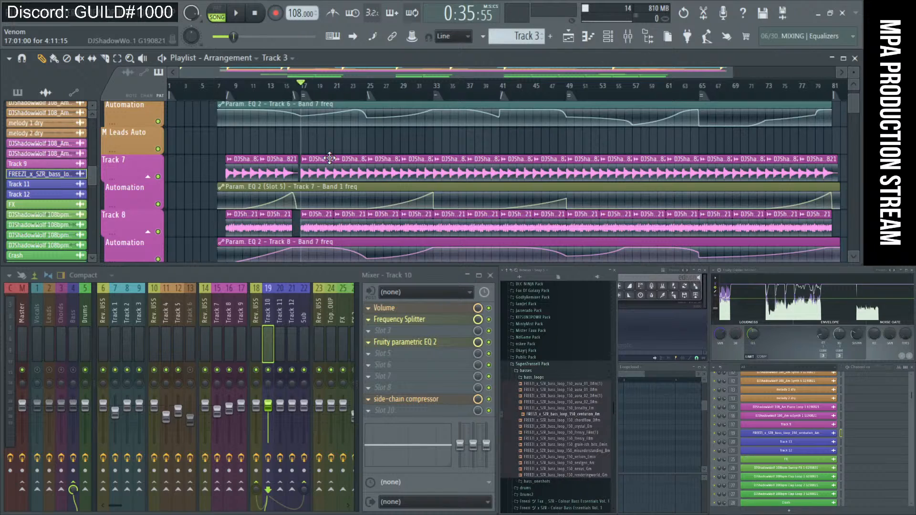
pyautogui.scroll(-3, 329, 158)
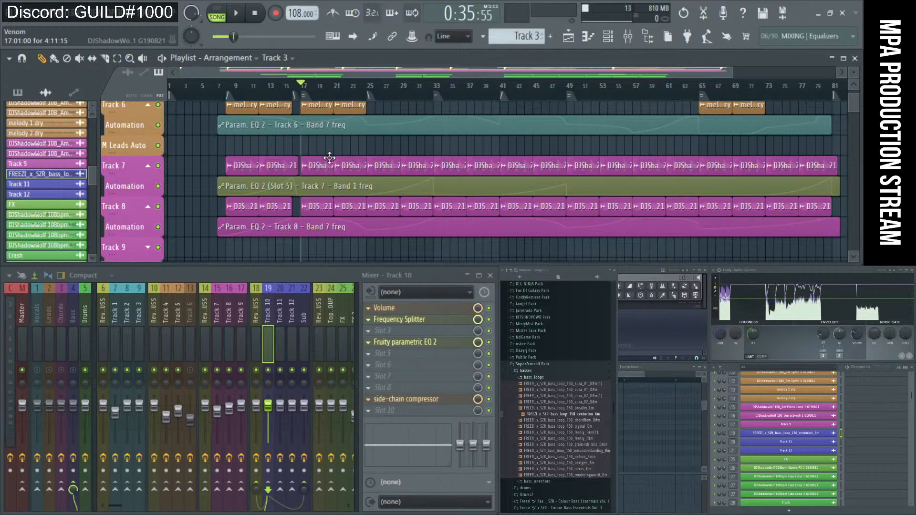
# - Examine the clips and automation on Tracks 1 to 8 across the whole arrangement
pyautogui.scroll(-2, 394, 158)
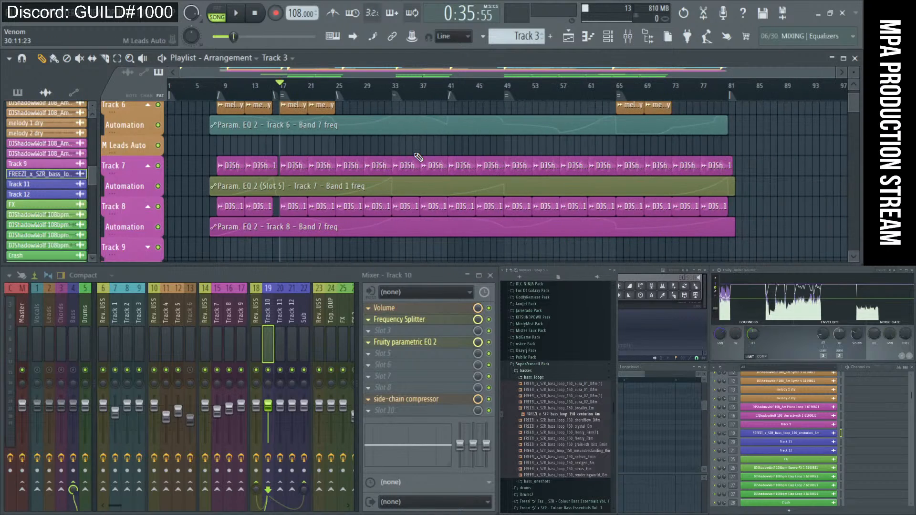
pyautogui.scroll(3, 405, 160)
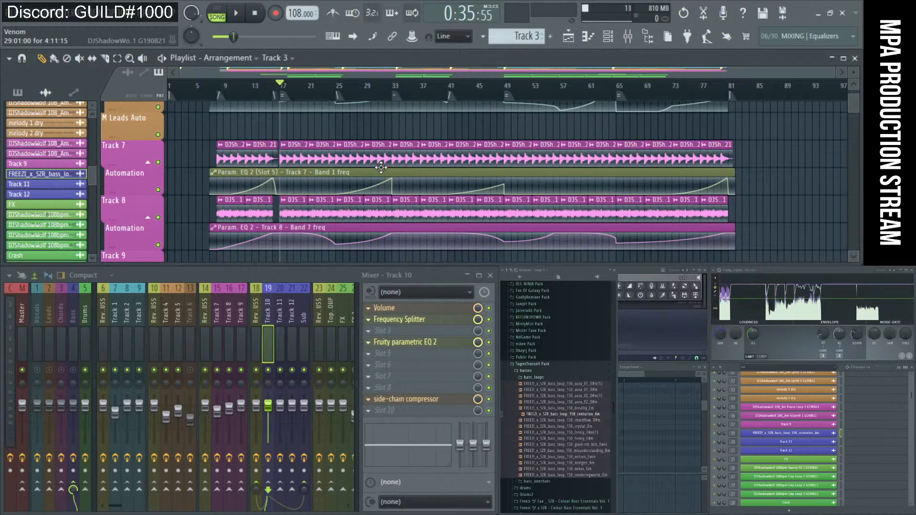
pyautogui.scroll(-2, 380, 167)
pyautogui.scroll(2, 381, 167)
pyautogui.keyDown('ctrl'); pyautogui.rightClick(292, 126); pyautogui.keyUp('ctrl')
pyautogui.scroll(3, 379, 163)
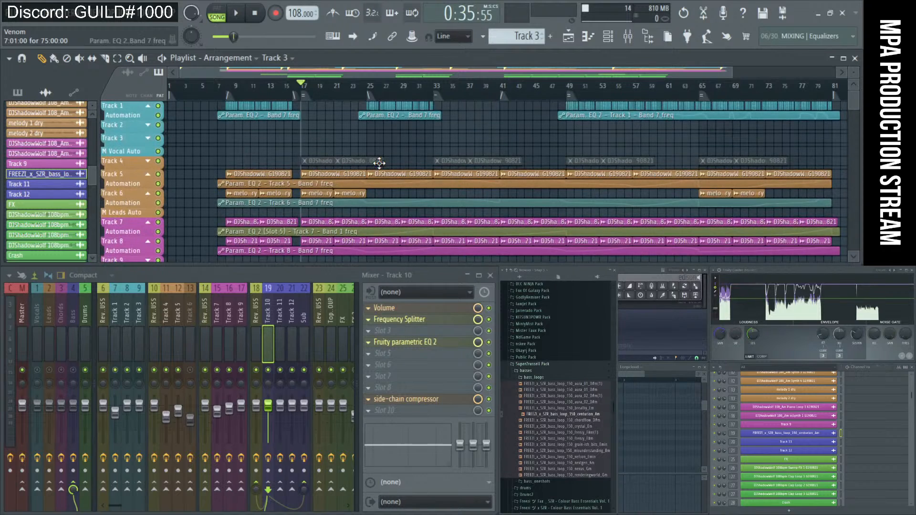
pyautogui.scroll(-1, 380, 163)
pyautogui.scroll(3, 380, 164)
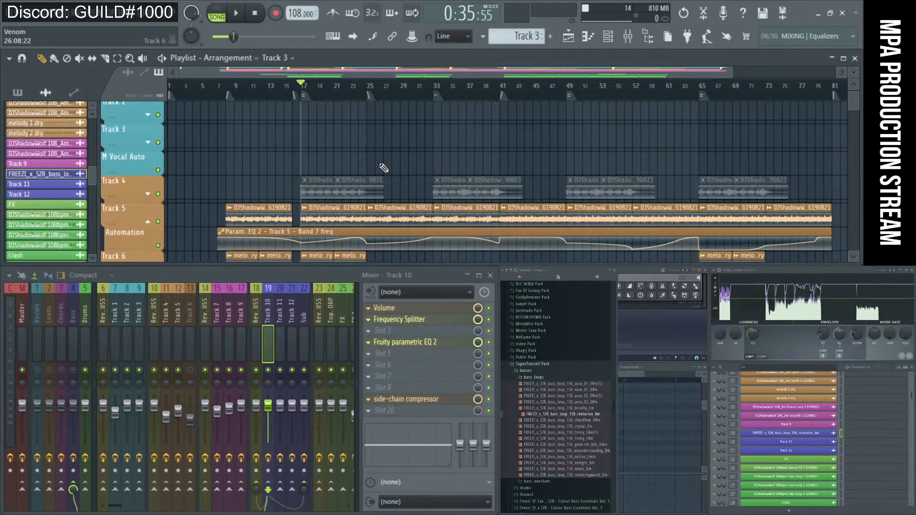
# - Play the arrangement from bar 17 while checking the lead and chord tracks, and stop playback
pyautogui.press('space')
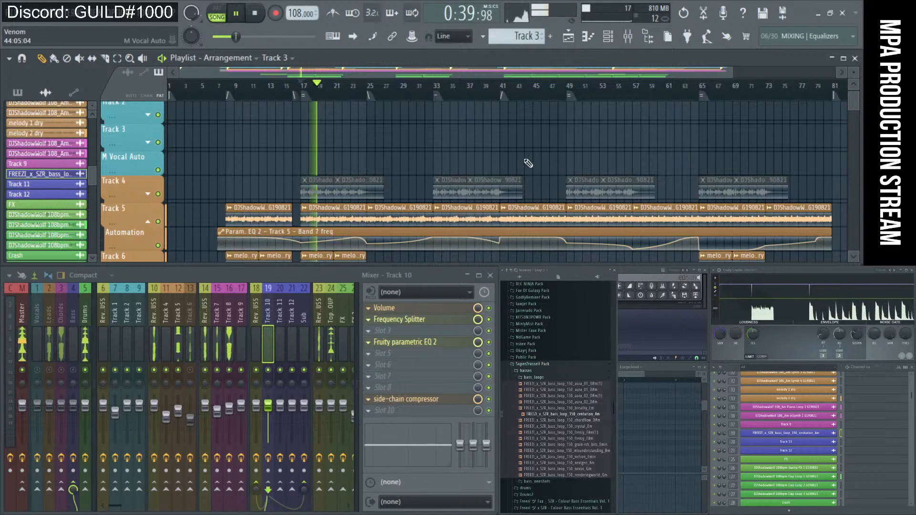
pyautogui.scroll(-5, 525, 164)
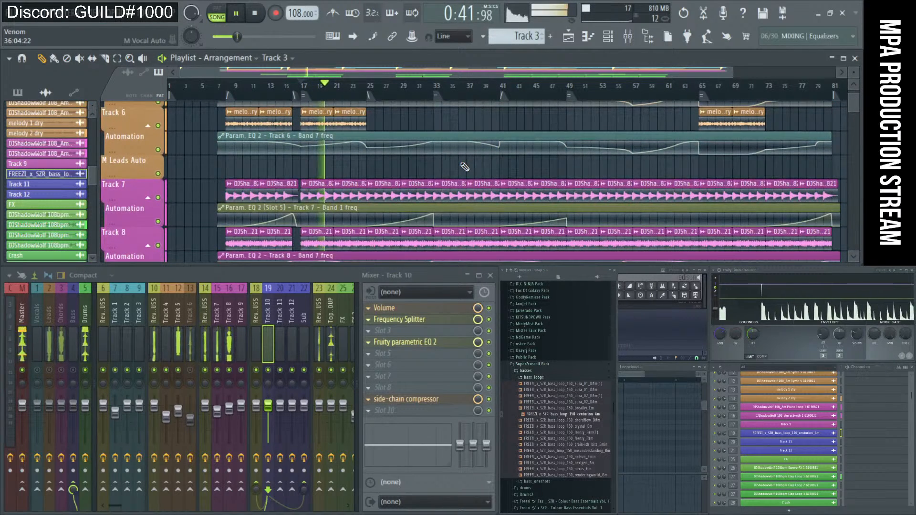
pyautogui.scroll(6, 464, 166)
pyautogui.press('space')
pyautogui.scroll(2, 464, 167)
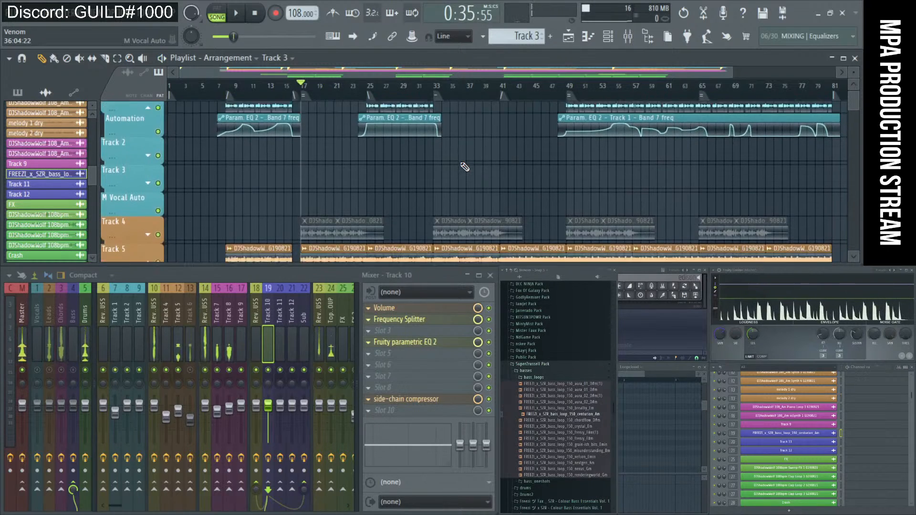
# - Choose FREEZI_x_SZR_bass_loop_150_centurion_Am as the clip source and place it on Track 10 at bar 17
pyautogui.click(278, 58)
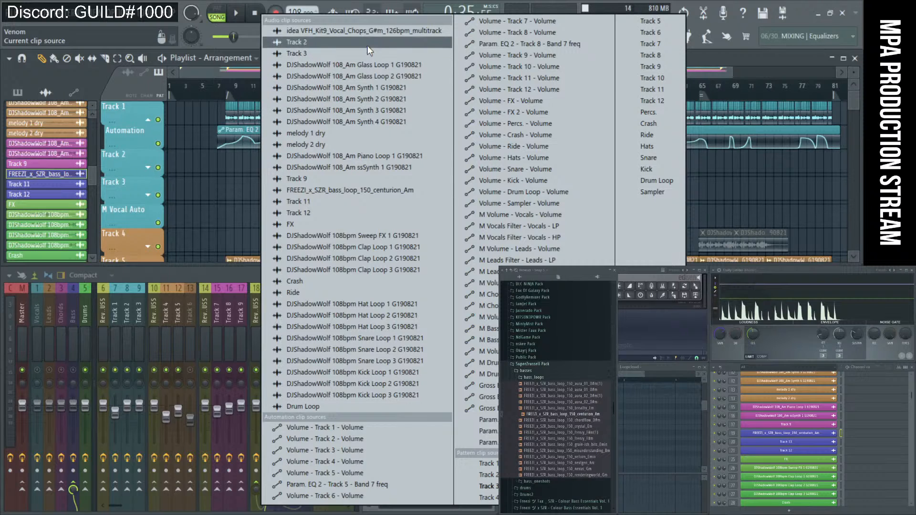
pyautogui.click(354, 190)
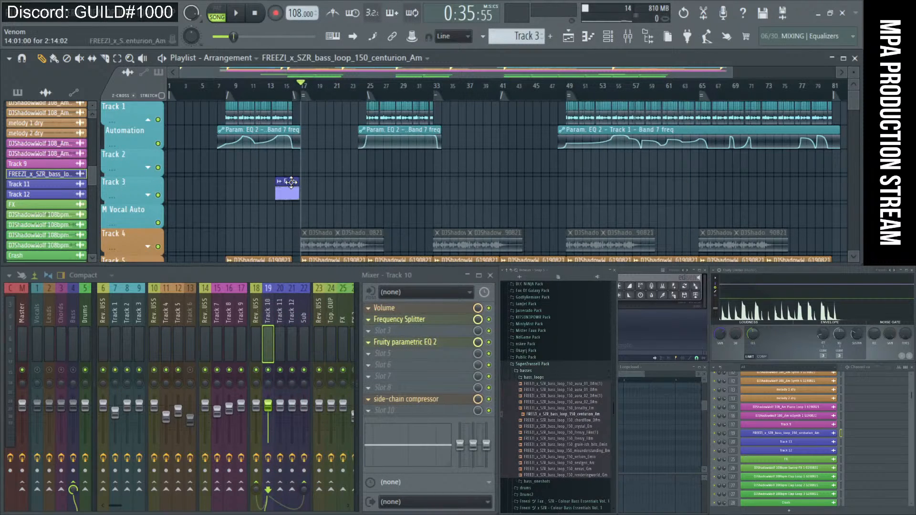
pyautogui.moveTo(291, 182); pyautogui.dragTo(322, 224)
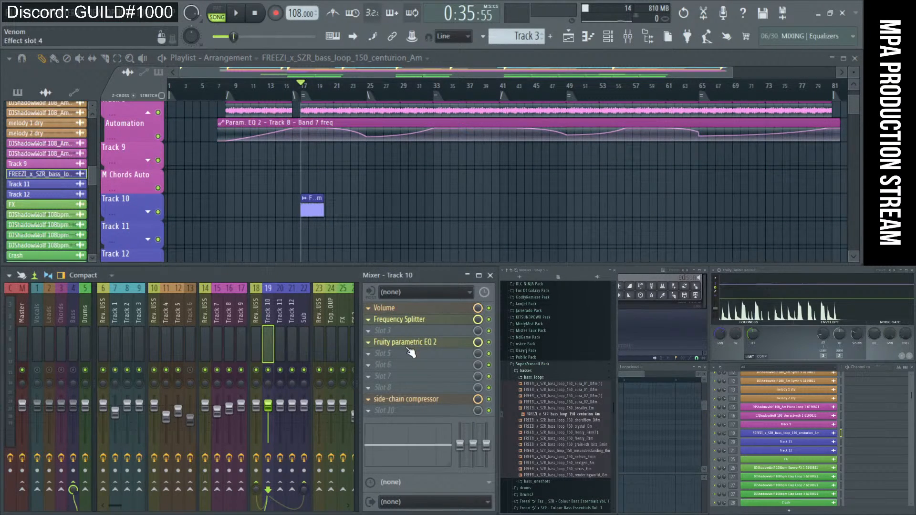
# - Lower the threshold and raise the ratio of Track 10's side-chain compressor, and unmute the Bass bus
pyautogui.click(428, 402)
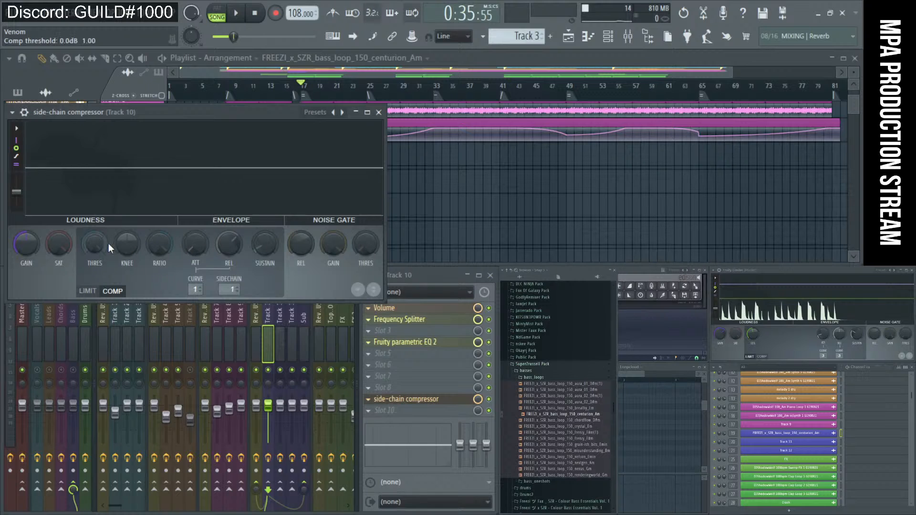
pyautogui.moveTo(108, 243); pyautogui.dragTo(108, 268)
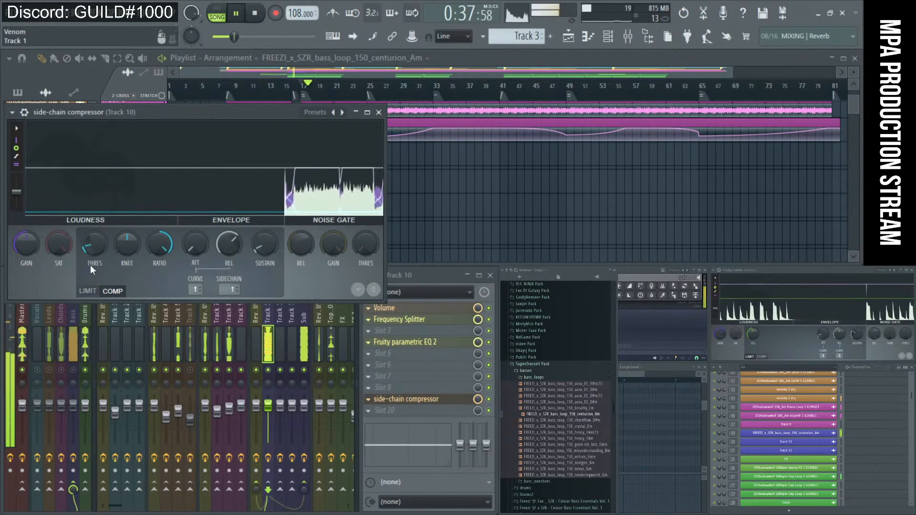
pyautogui.press('space')
pyautogui.click(79, 376)
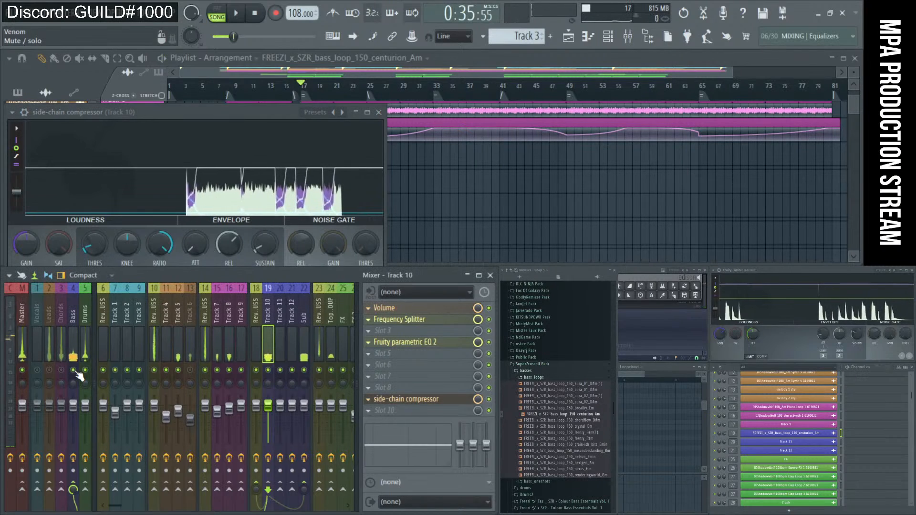
# - Set the side-chain compressor's threshold to about -30.6 dB during playback from bar 17, and close the plugin
pyautogui.press('space')
pyautogui.moveTo(94, 244); pyautogui.dragTo(94, 272)
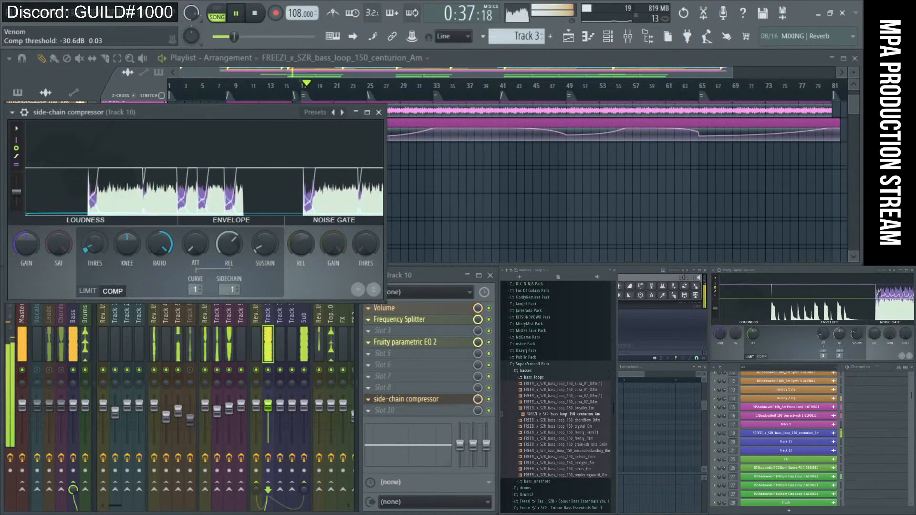
pyautogui.press('space')
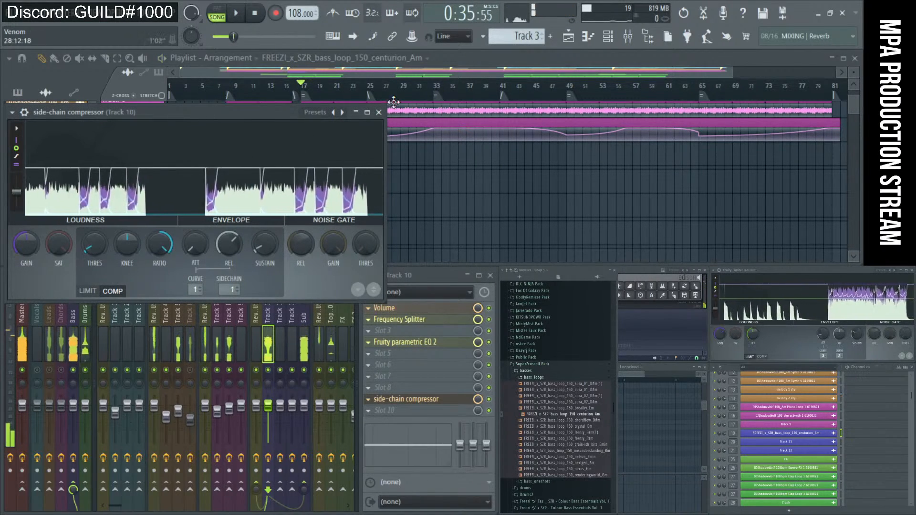
pyautogui.click(378, 113)
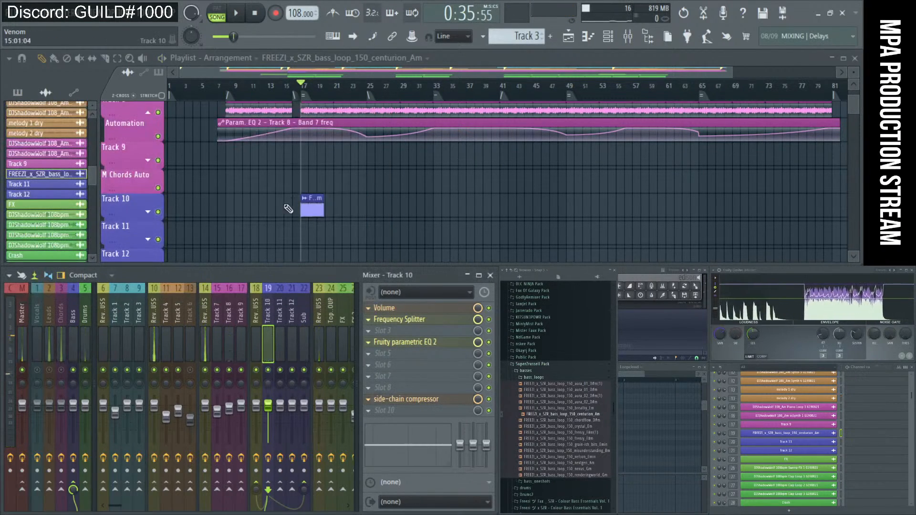
# - Look at the bass loop's channel settings and audition the Track 10 clip on its own from bar 17
pyautogui.doubleClick(312, 210)
pyautogui.click(412, 166)
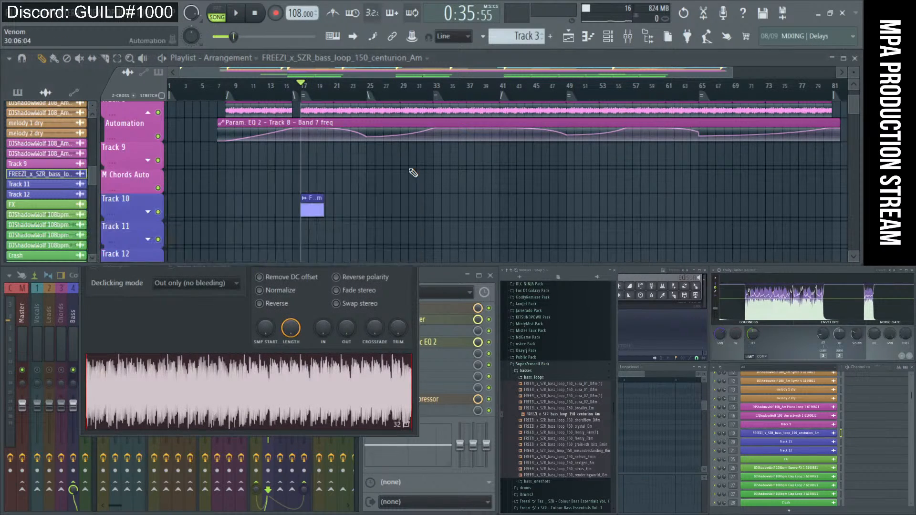
pyautogui.press('space')
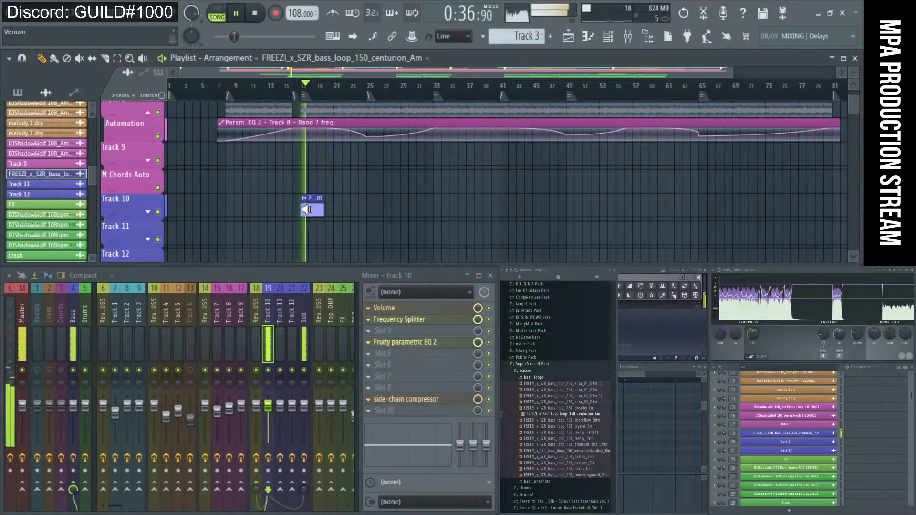
pyautogui.press('space')
# - Lower the bass loop's channel volume to about 39%, play it in the mix, and close its channel settings
pyautogui.doubleClick(311, 210)
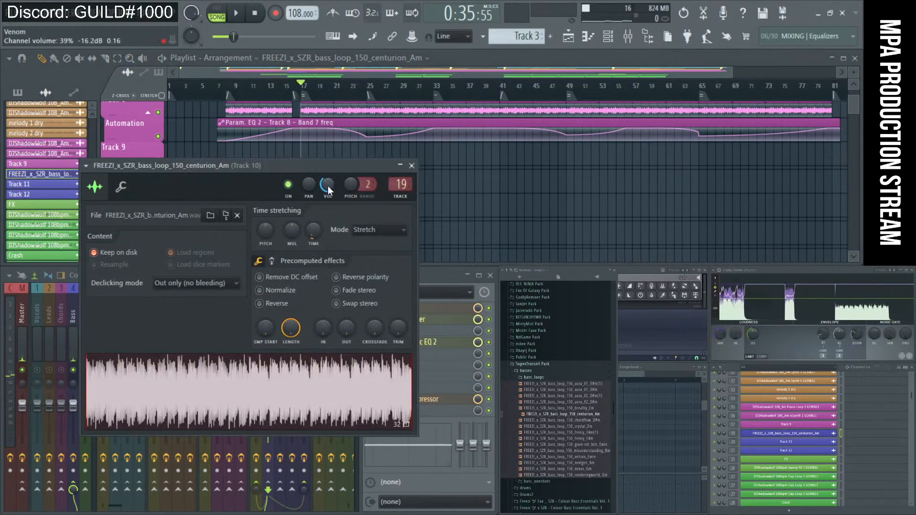
pyautogui.press('space')
pyautogui.moveTo(349, 166); pyautogui.dragTo(669, 153)
pyautogui.click(703, 154)
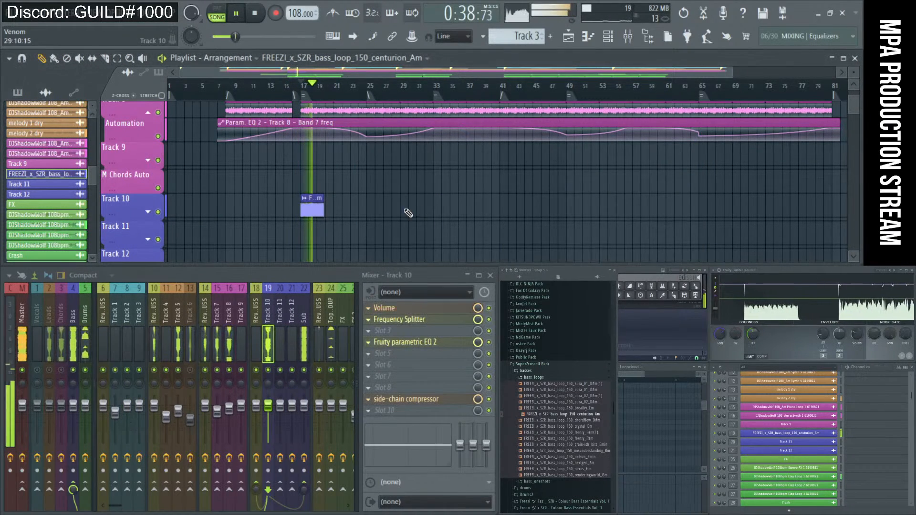
# - Slice the Track 10 bass loop at 17:05:00 and shorten the second slice to four steps, removing the remainder
pyautogui.scroll(5, 256, 225)
pyautogui.press('space')
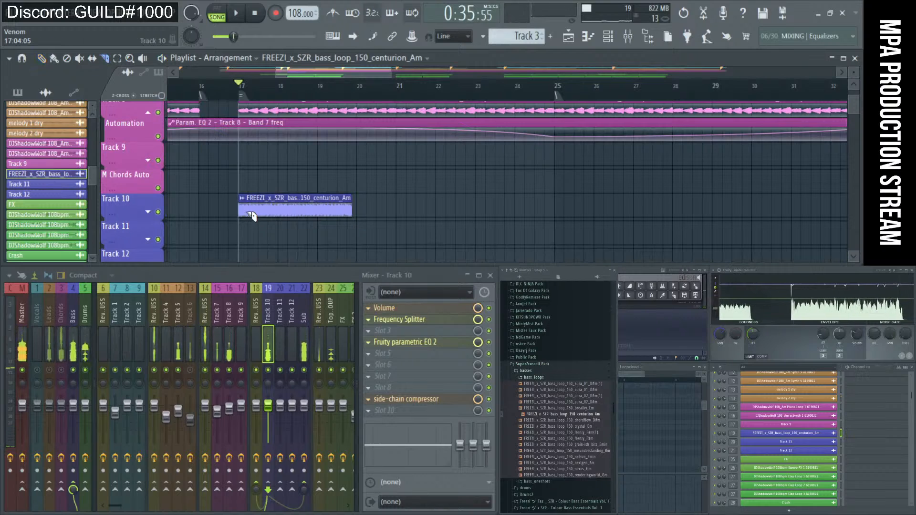
pyautogui.scroll(3, 252, 216)
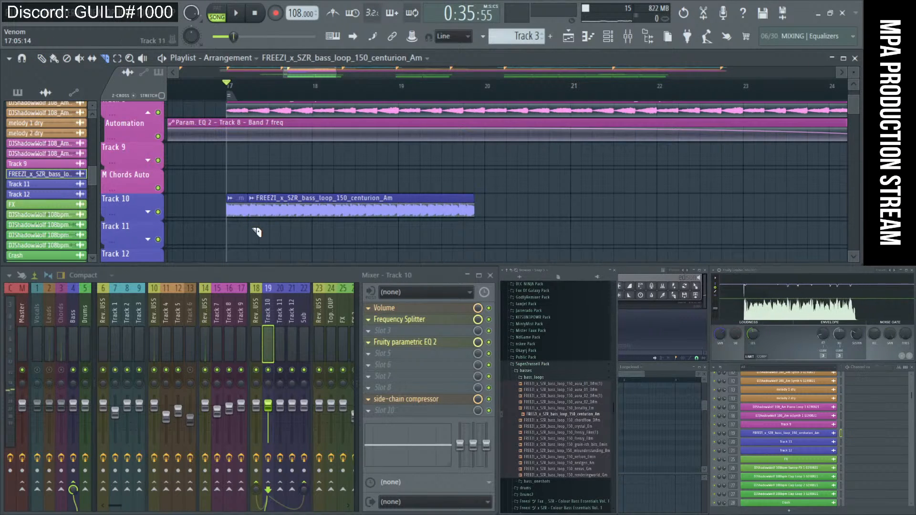
pyautogui.moveTo(474, 210); pyautogui.dragTo(245, 206)
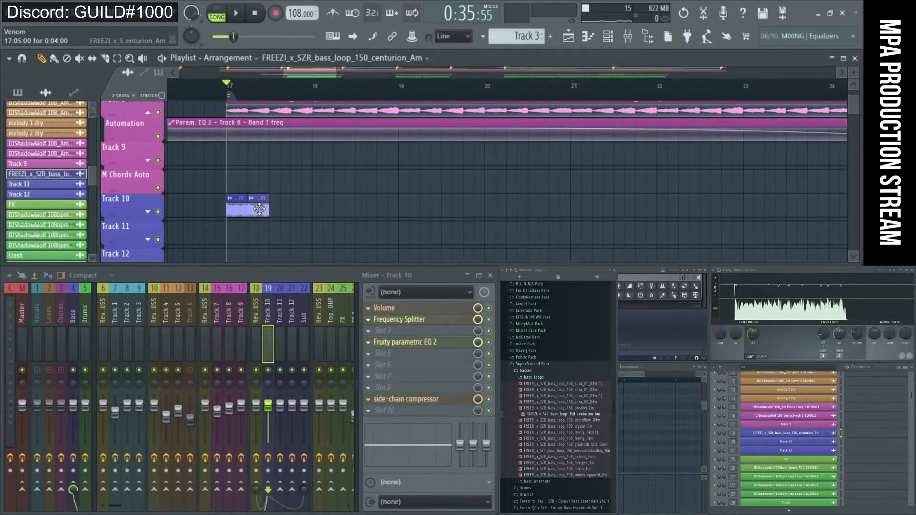
# - Arrange 4-, 8- and 4-step bass slices in bar 17, duplicate the pattern into bar 18, and audition it
pyautogui.press('space')
pyautogui.press('space')
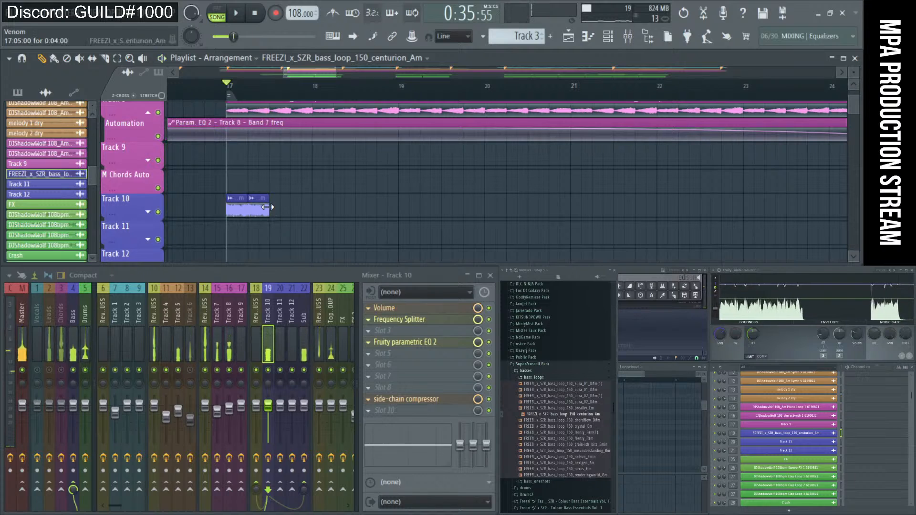
pyautogui.press('space')
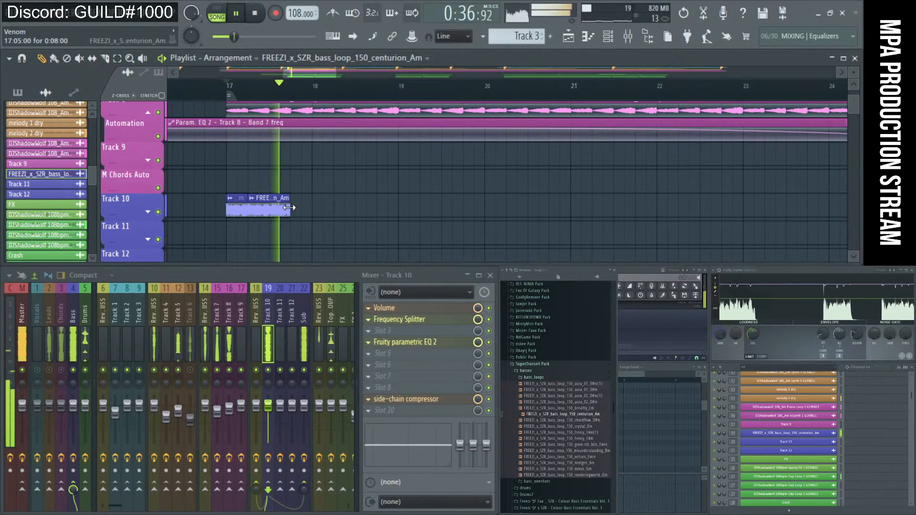
pyautogui.press('space')
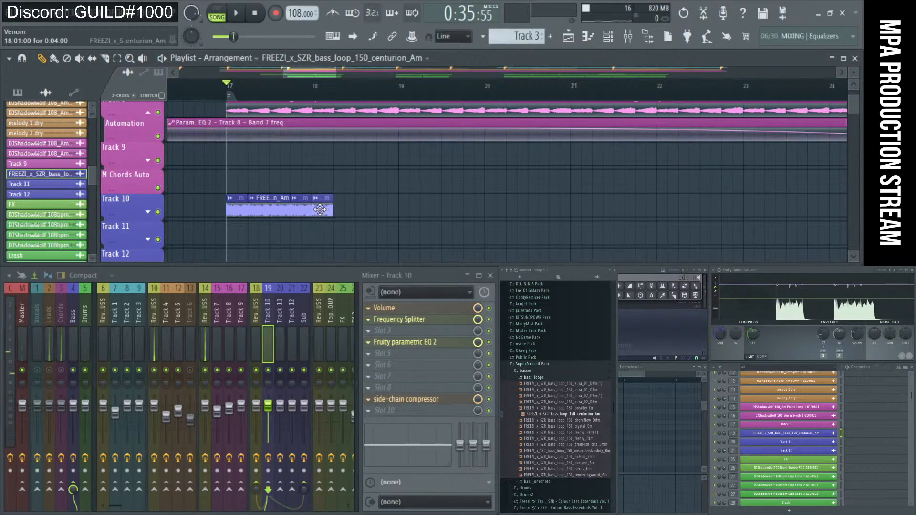
pyautogui.moveTo(240, 212); pyautogui.dragTo(294, 210)
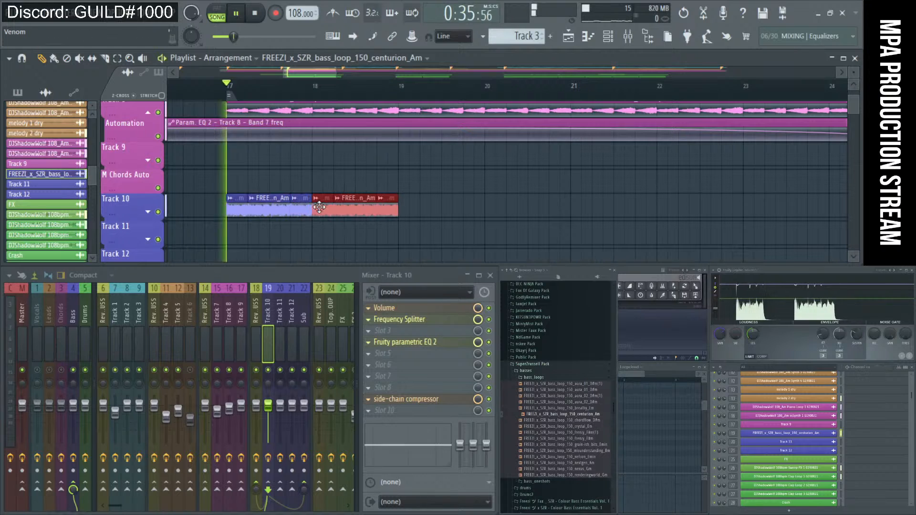
pyautogui.press('space')
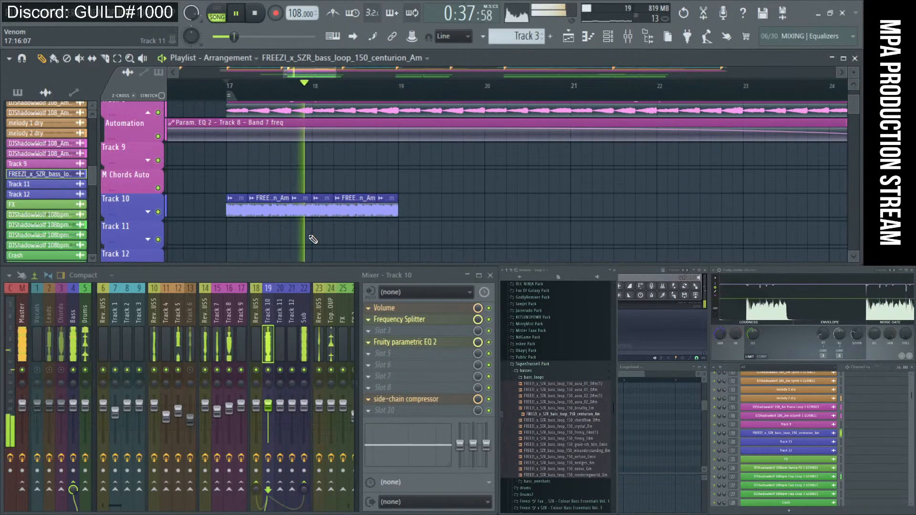
# - Try deleting the last bass slice in bar 18 and extending the preceding slice to bar 19
pyautogui.rightClick(388, 209)
pyautogui.press('space')
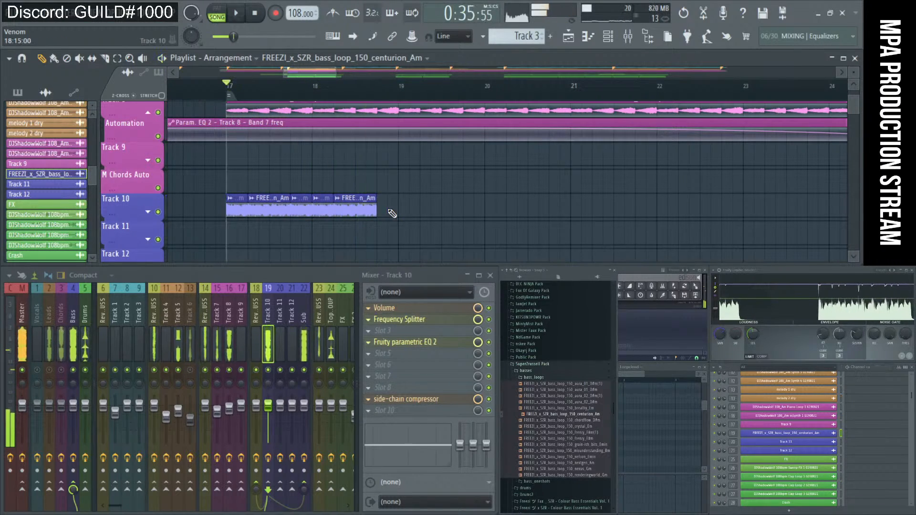
pyautogui.moveTo(376, 206); pyautogui.dragTo(398, 207)
pyautogui.press('space')
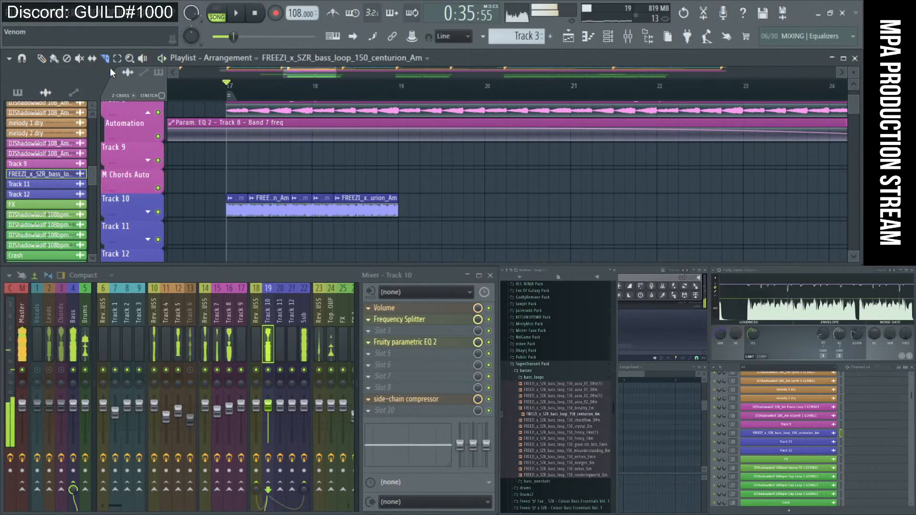
# - Use the Slip tool on the bar 18 bass slices, arrange the ending as 8- and 4-step slices, and audition it
pyautogui.click(92, 59)
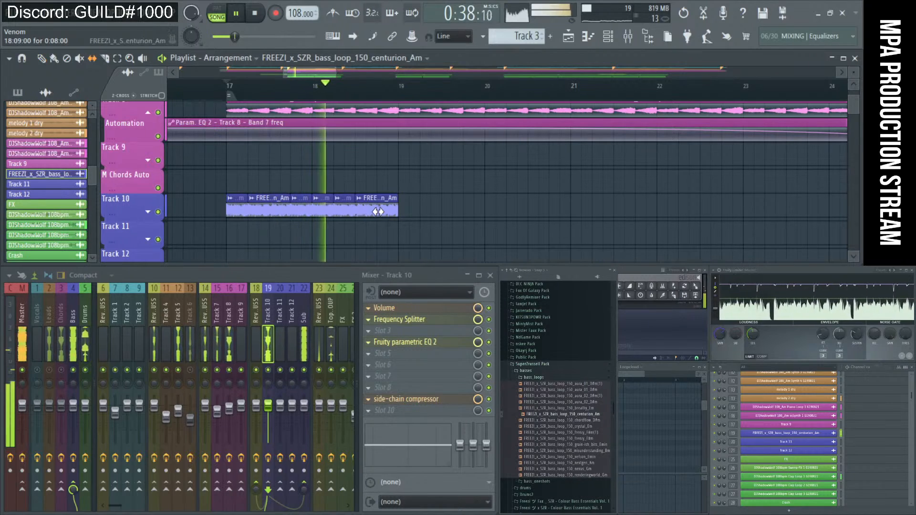
pyautogui.press('space')
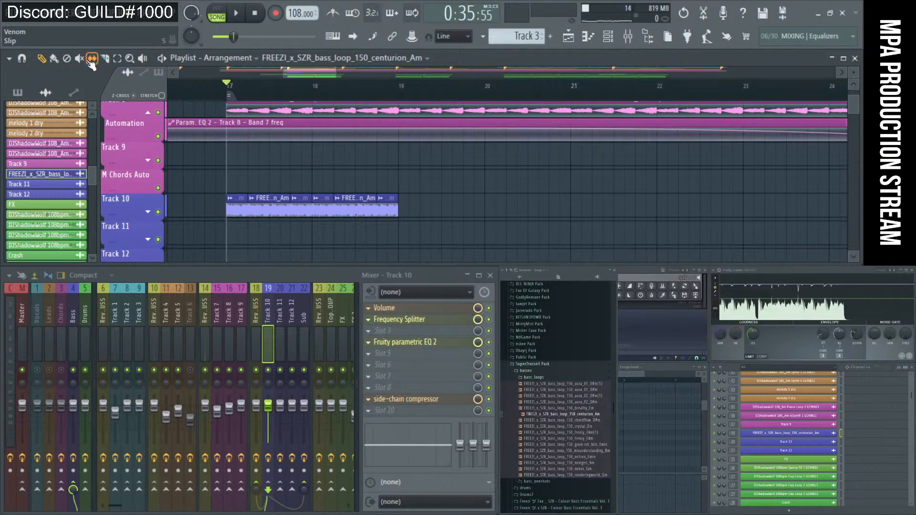
pyautogui.press('space')
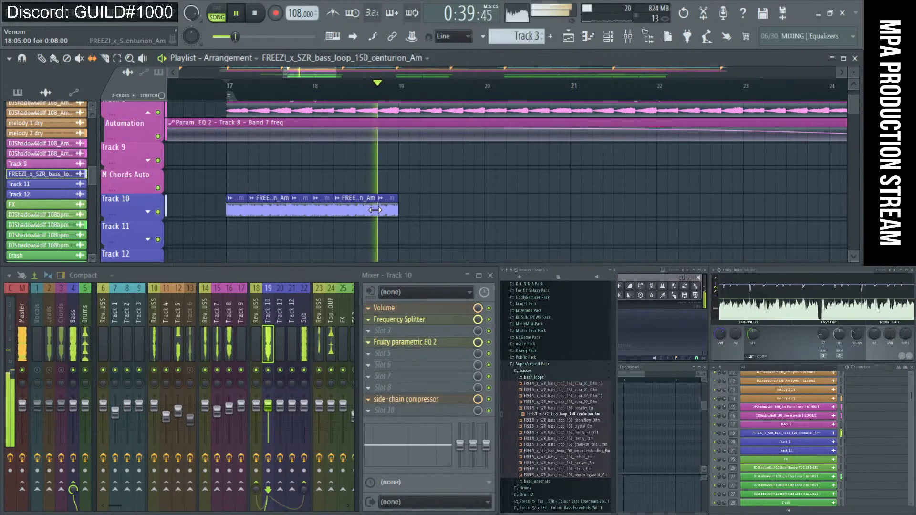
pyautogui.press('space')
# - Audition the two-bar bass pattern on Track 10 and duplicate it from bars 17–18 into bars 19–20
pyautogui.press('space')
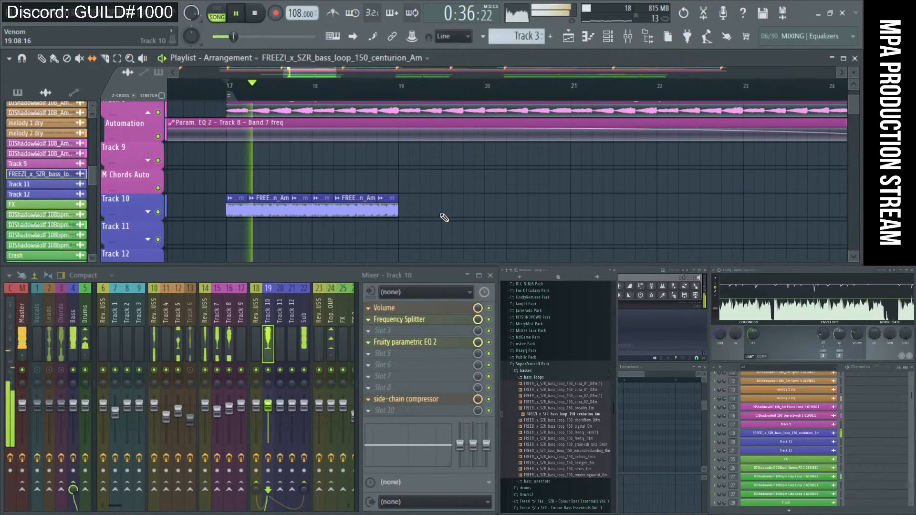
pyautogui.moveTo(441, 217); pyautogui.dragTo(237, 209)
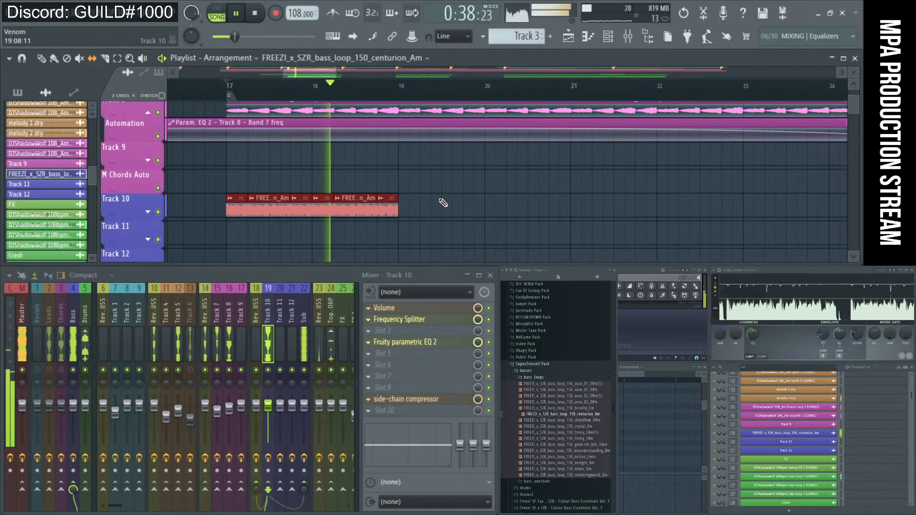
pyautogui.press('space')
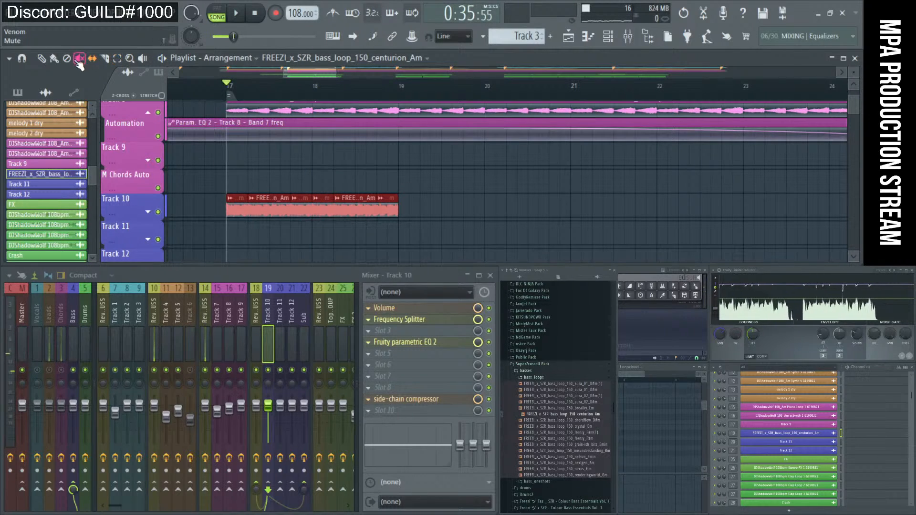
pyautogui.press('space')
pyautogui.moveTo(234, 204); pyautogui.dragTo(407, 206)
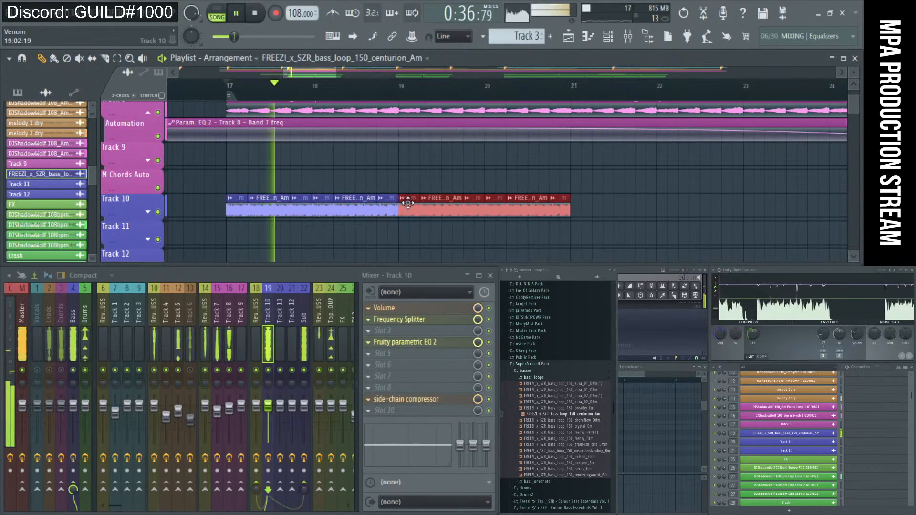
pyautogui.rightClick(414, 174)
# - Remove the last bass slice in bar 20 and extend the preceding slice to 12 steps, ending at bar 21
pyautogui.scroll(-3, 414, 177)
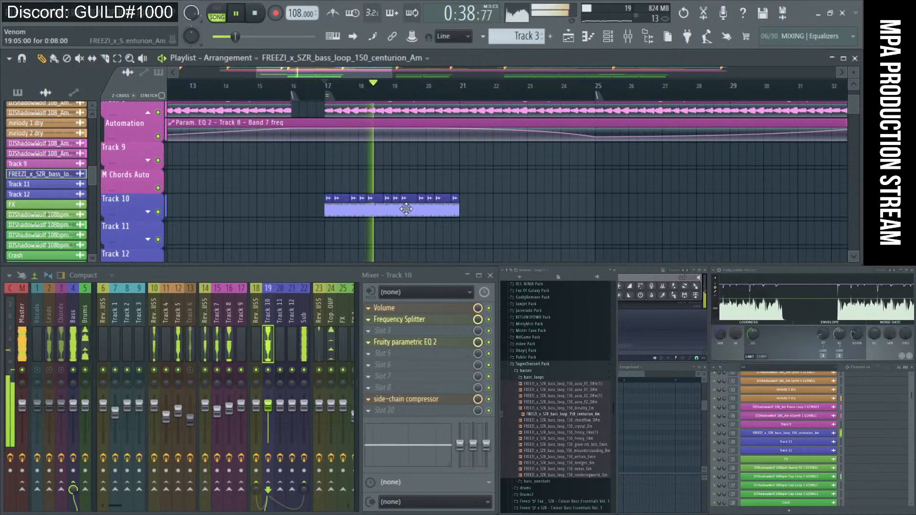
pyautogui.scroll(2, 444, 222)
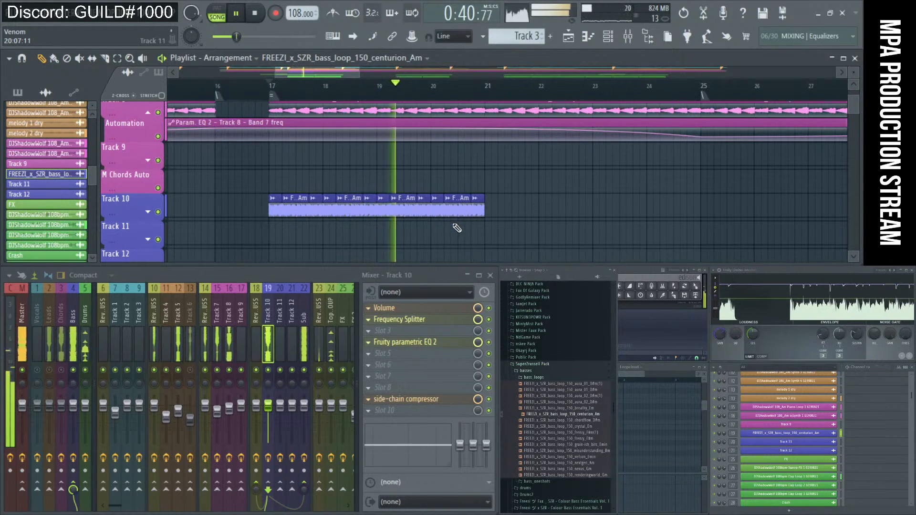
pyautogui.scroll(3, 492, 227)
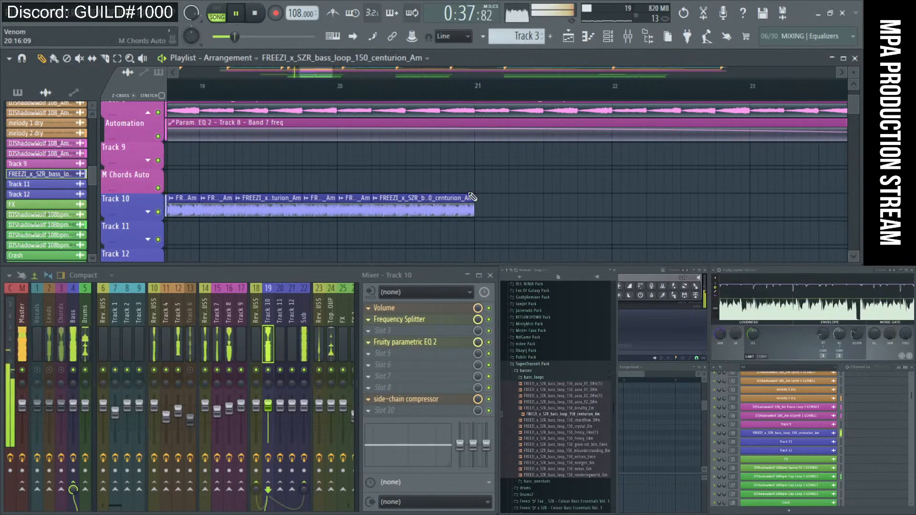
# - Select the four-bar bass pattern in bars 17–20 on Track 10 and duplicate it into bars 21–24
pyautogui.scroll(-4, 472, 197)
pyautogui.moveTo(527, 211); pyautogui.dragTo(288, 207)
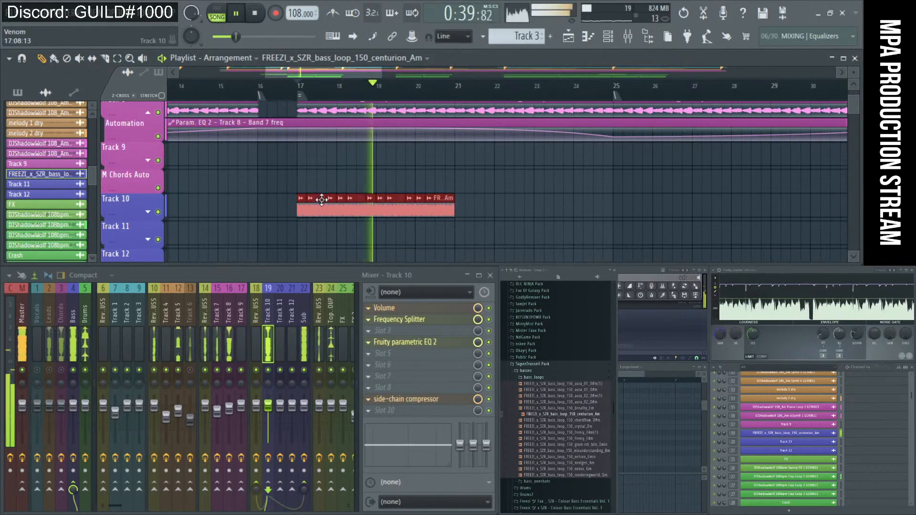
pyautogui.hotkey('ctrl', 'b')
pyautogui.click(605, 174)
# - Slice the final 12-step bass clip of bar 24 at 24:09:00, leaving 4- and 8-step slices
pyautogui.scroll(3, 609, 196)
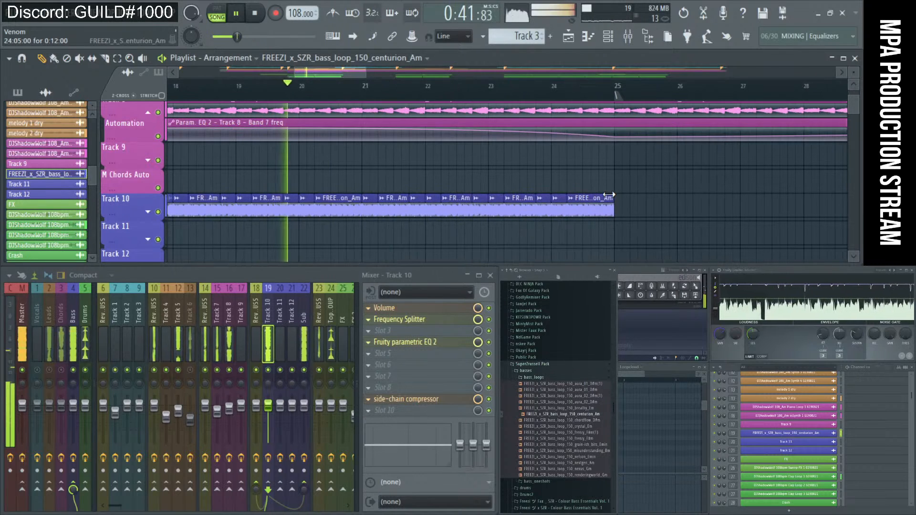
pyautogui.scroll(3, 602, 196)
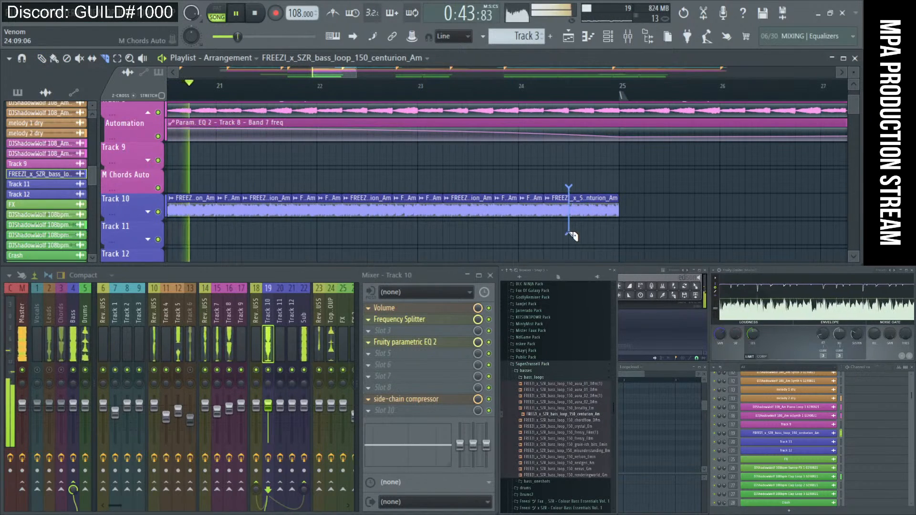
pyautogui.scroll(-3, 577, 232)
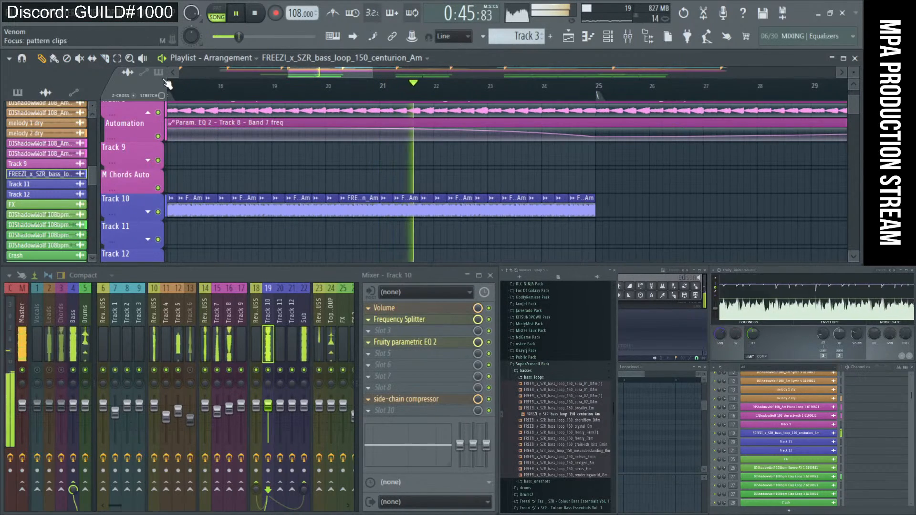
# - Adjust the 8-step bass slice at 24:09:00 with the Slip tool and audition the end of bar 24
pyautogui.click(92, 58)
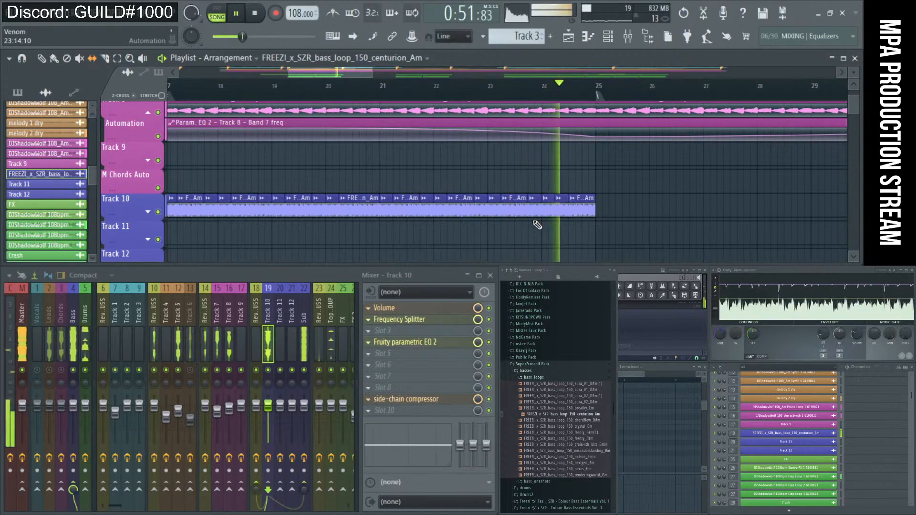
pyautogui.press('space')
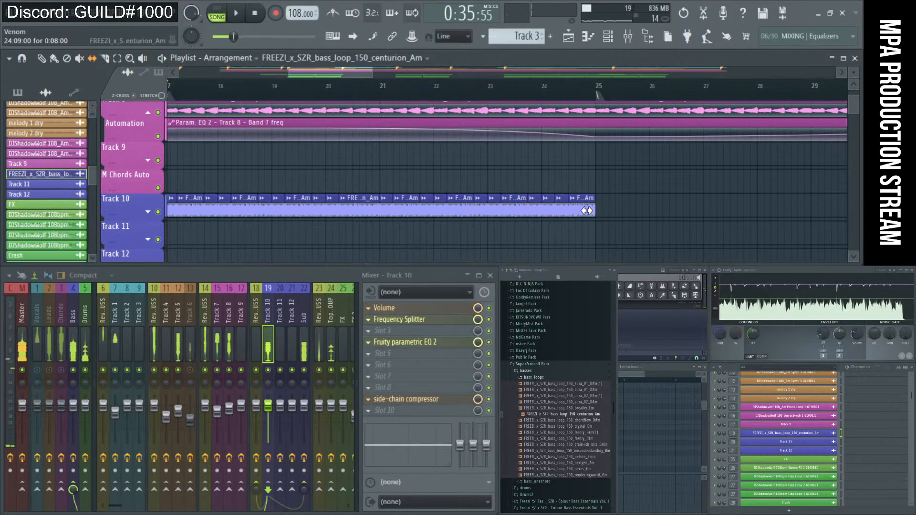
pyautogui.click(570, 98)
pyautogui.press('space')
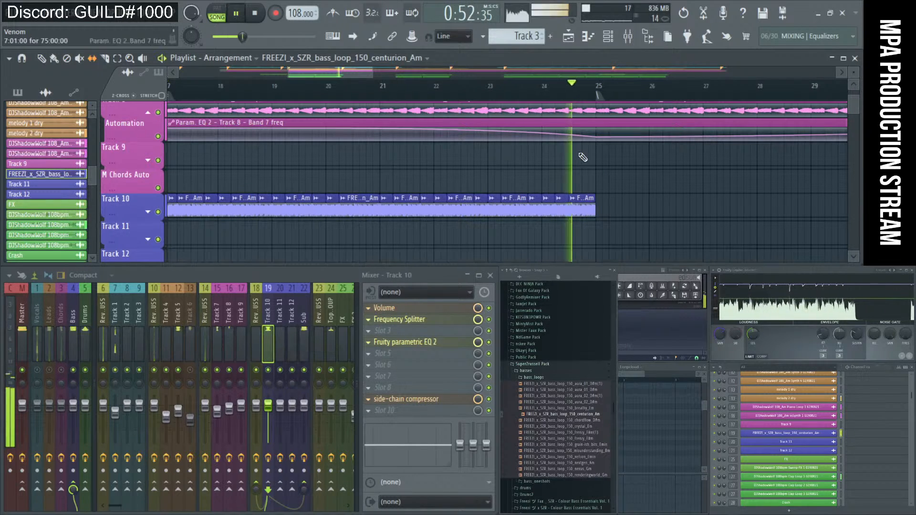
pyautogui.press('space')
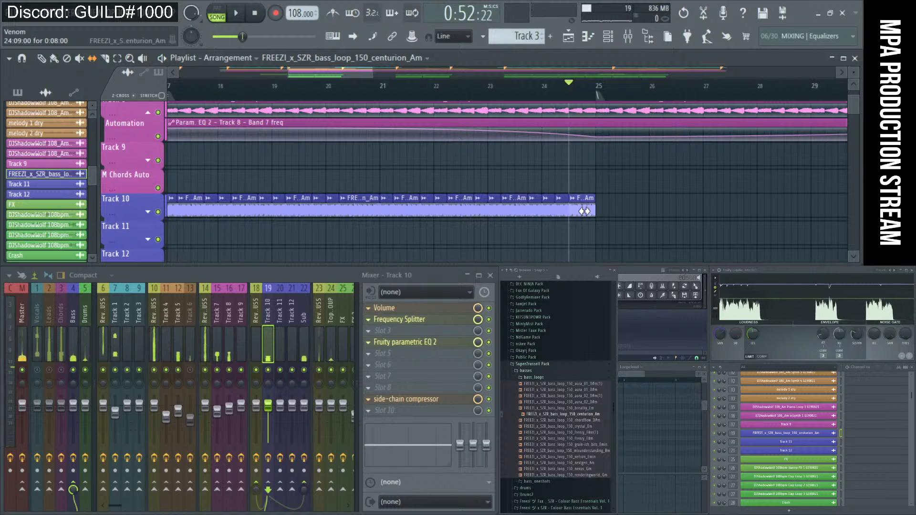
pyautogui.press('space')
pyautogui.press('space')
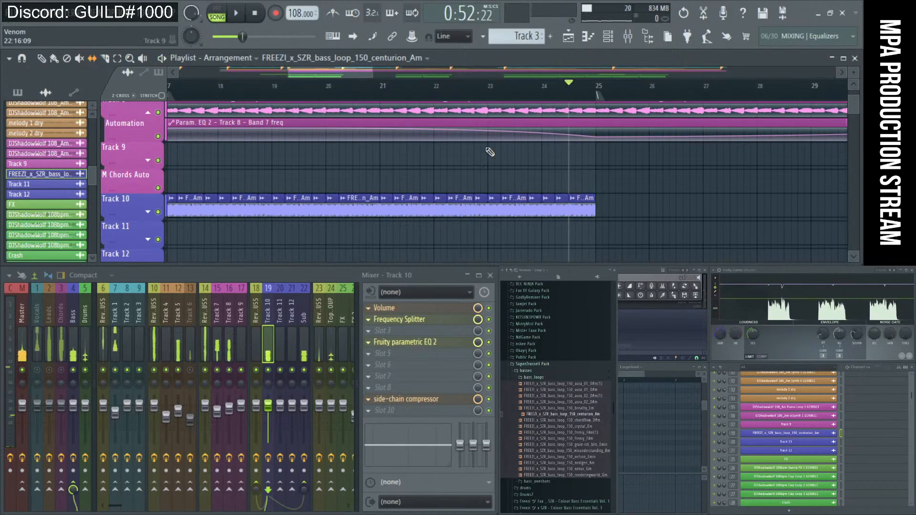
# - Duplicate the eight-bar bass pattern in bars 17–24 on Track 10 into bars 25–32 and play from bar 17
pyautogui.scroll(-3, 549, 185)
pyautogui.moveTo(591, 241); pyautogui.dragTo(564, 198)
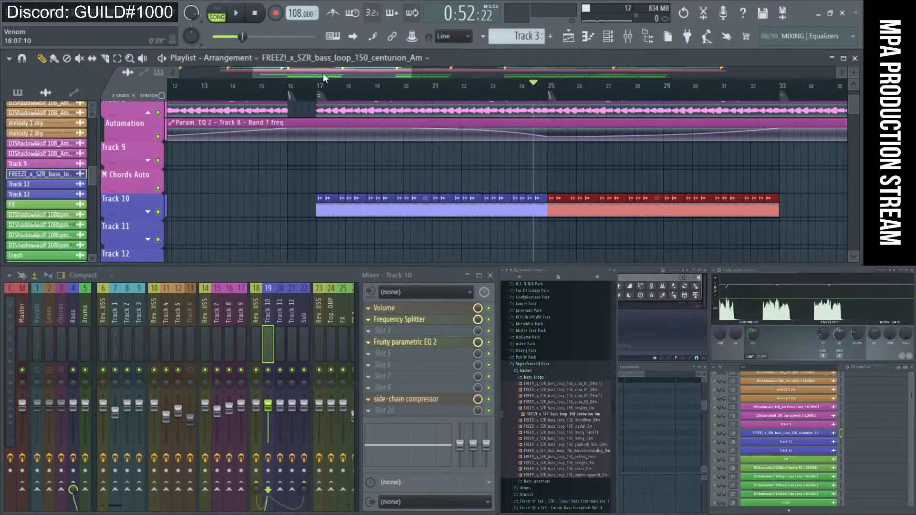
pyautogui.press('space')
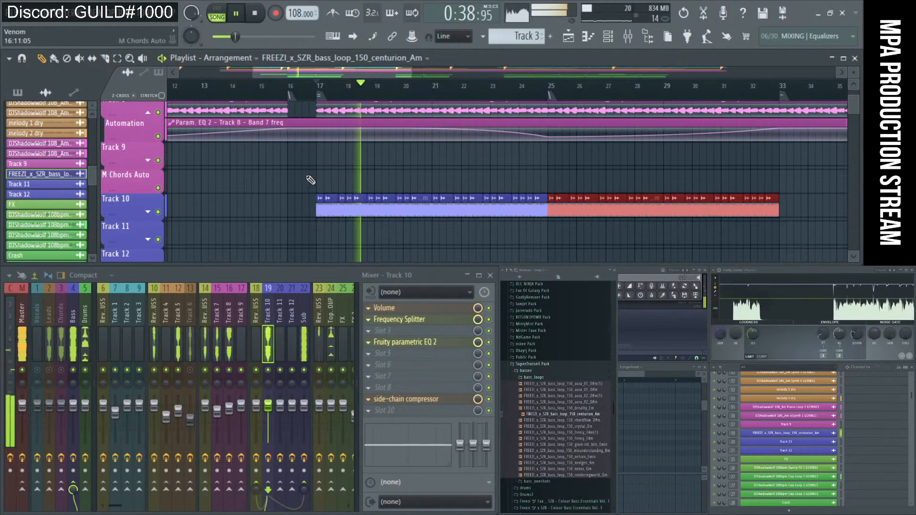
# - Lower the threshold of the side-chain compressor on the Sub mixer track to about -30.1 dB and close the plugin
pyautogui.click(304, 339)
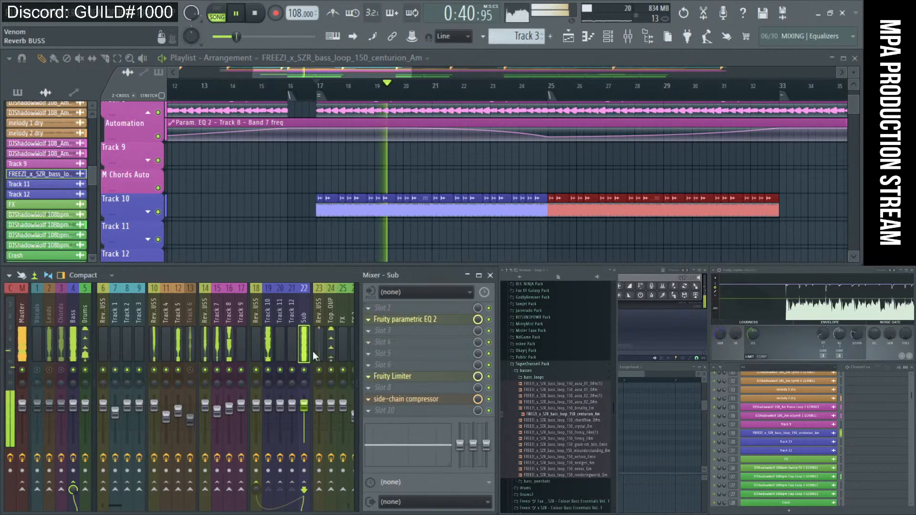
pyautogui.click(403, 400)
pyautogui.moveTo(167, 330); pyautogui.dragTo(167, 382)
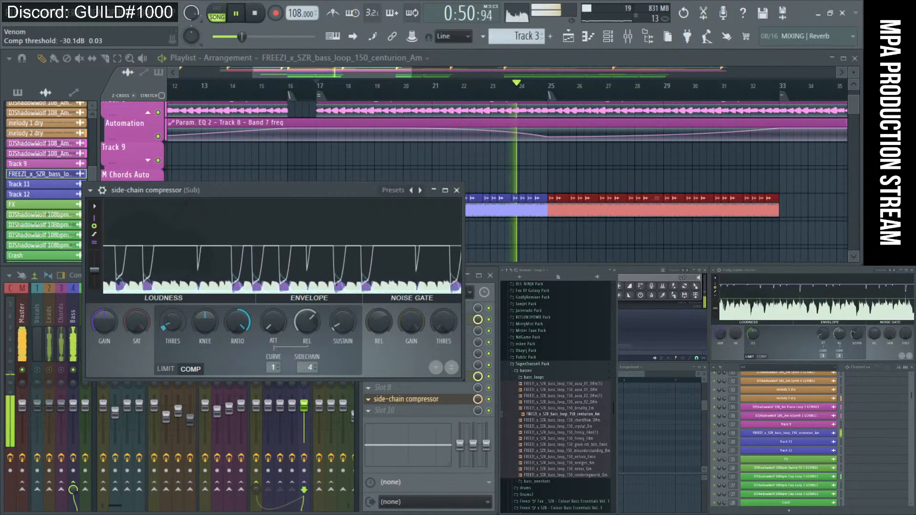
pyautogui.click(457, 190)
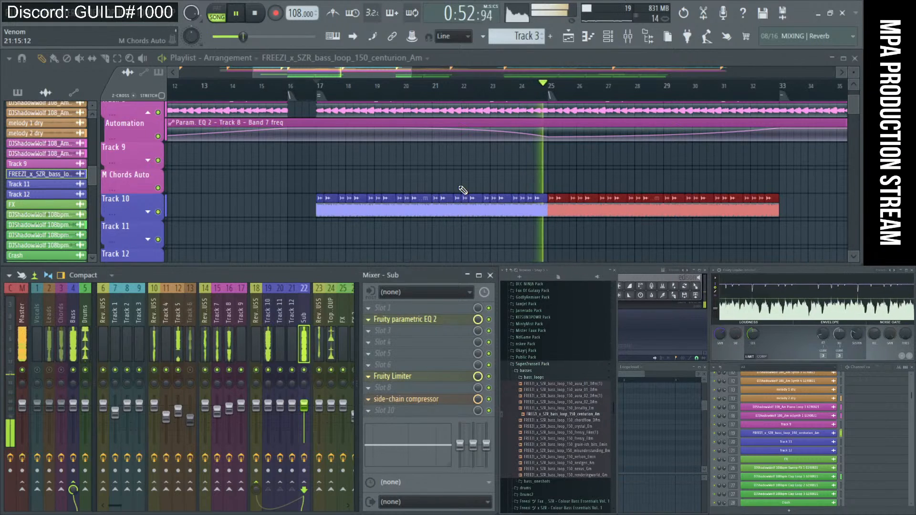
# - Duplicate the Hats, Snare and Kick loops from bars 17–24 into bars 25–32
pyautogui.click(573, 178)
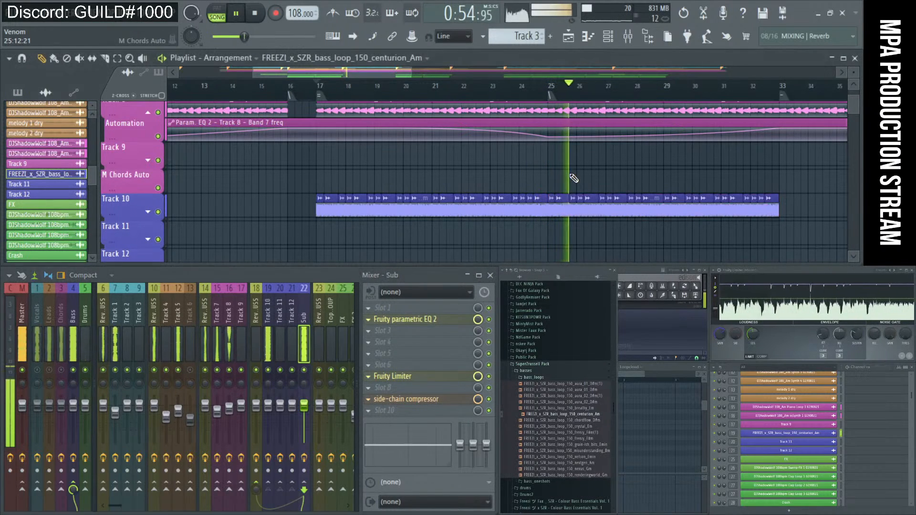
pyautogui.scroll(-3, 566, 180)
pyautogui.scroll(4, 593, 186)
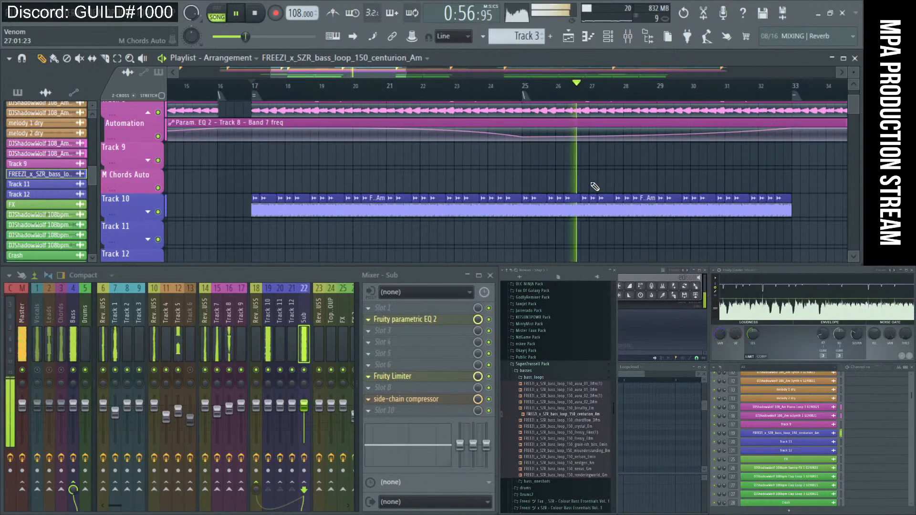
pyautogui.scroll(2, 594, 186)
pyautogui.scroll(-10, 593, 187)
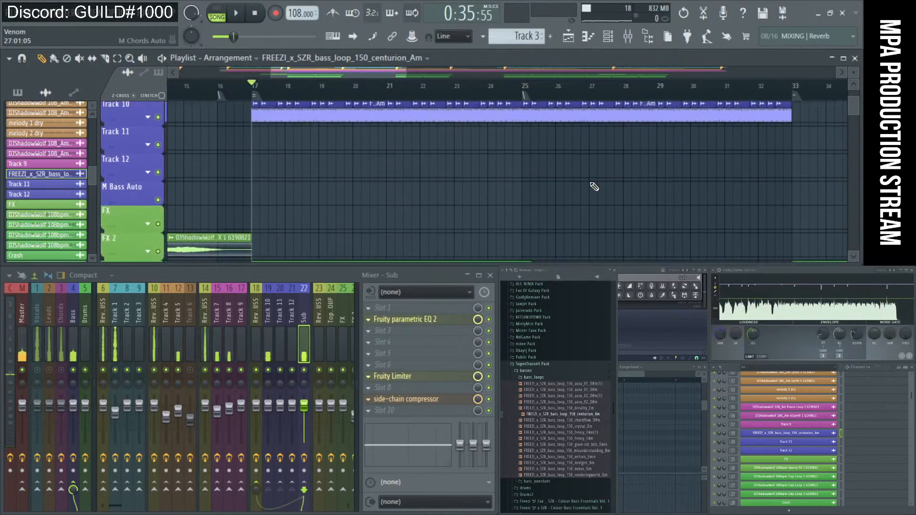
pyautogui.scroll(-4, 590, 193)
pyautogui.scroll(1, 587, 200)
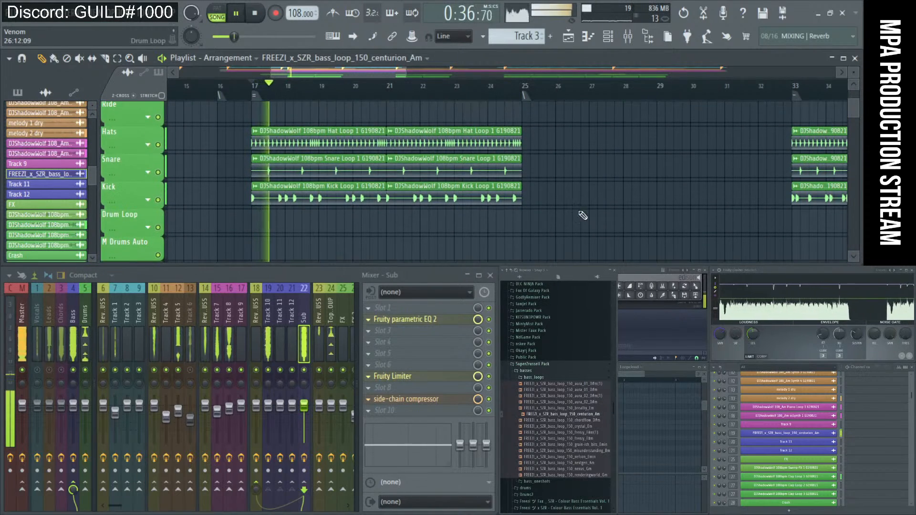
pyautogui.moveTo(579, 231); pyautogui.dragTo(564, 134)
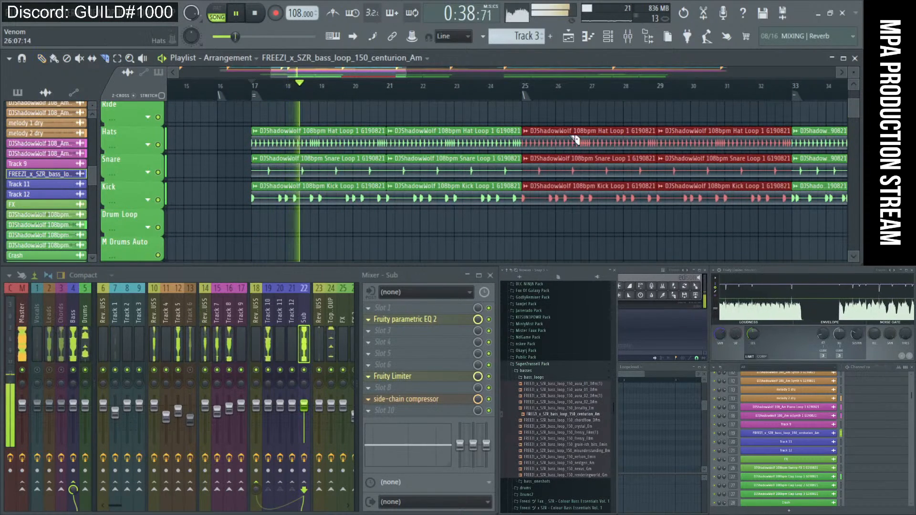
# - Slice the duplicated Hats, Snare and Kick loops at bar 27 and delete the portions in bars 25–26
pyautogui.press('c')
pyautogui.moveTo(596, 202); pyautogui.dragTo(592, 214)
pyautogui.press('p')
pyautogui.rightClick(576, 224)
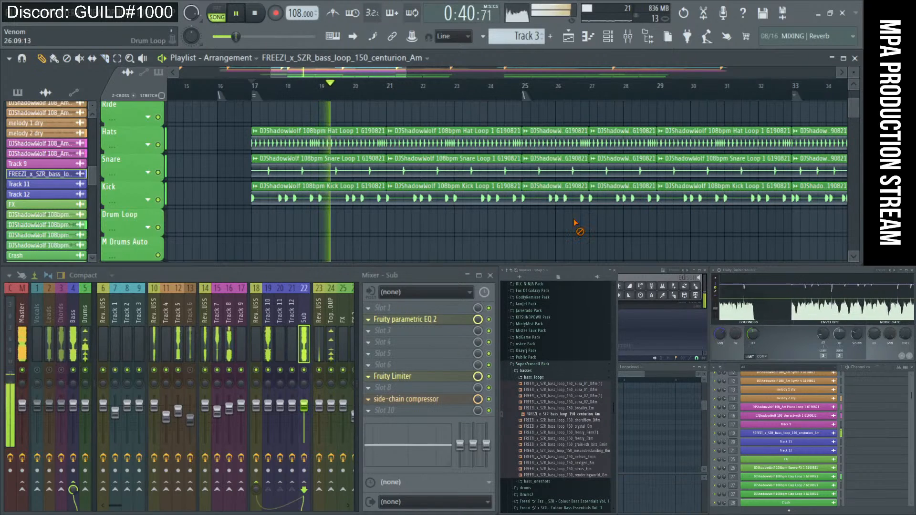
# - Review the melodic, bass and drum clips across bars 17–33 during playback, including the Percs clap loop around bar 25
pyautogui.scroll(-5, 559, 151)
pyautogui.scroll(-2, 554, 151)
pyautogui.scroll(6, 538, 147)
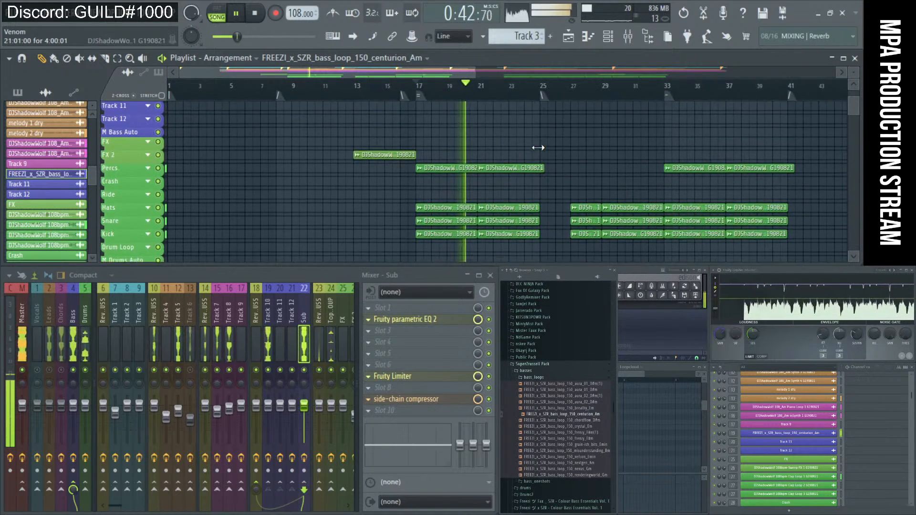
pyautogui.scroll(2, 539, 148)
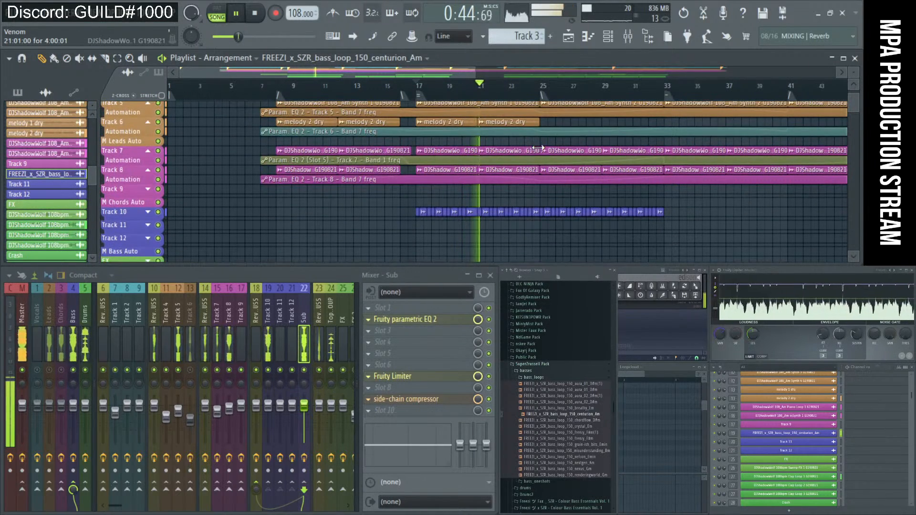
pyautogui.scroll(2, 539, 148)
pyautogui.scroll(-4, 538, 148)
pyautogui.scroll(3, 527, 208)
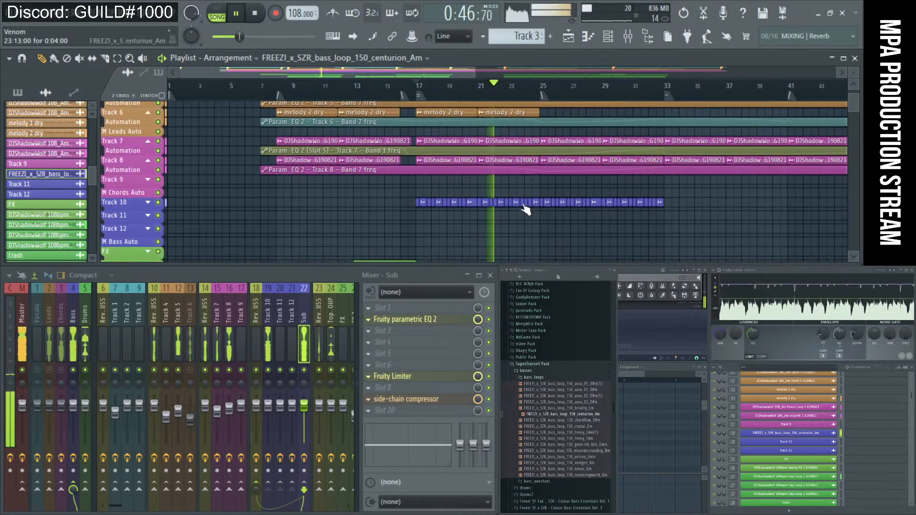
pyautogui.scroll(4, 521, 200)
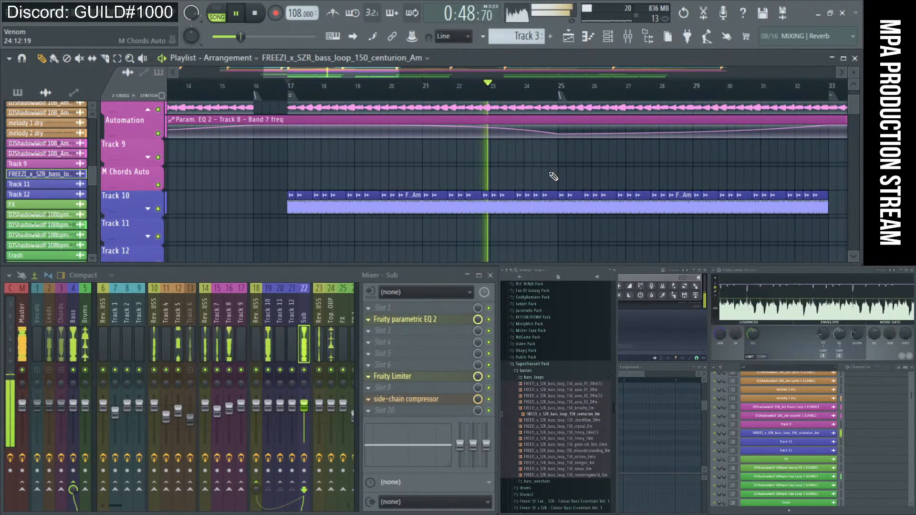
pyautogui.scroll(-2, 552, 181)
pyautogui.scroll(4, 553, 187)
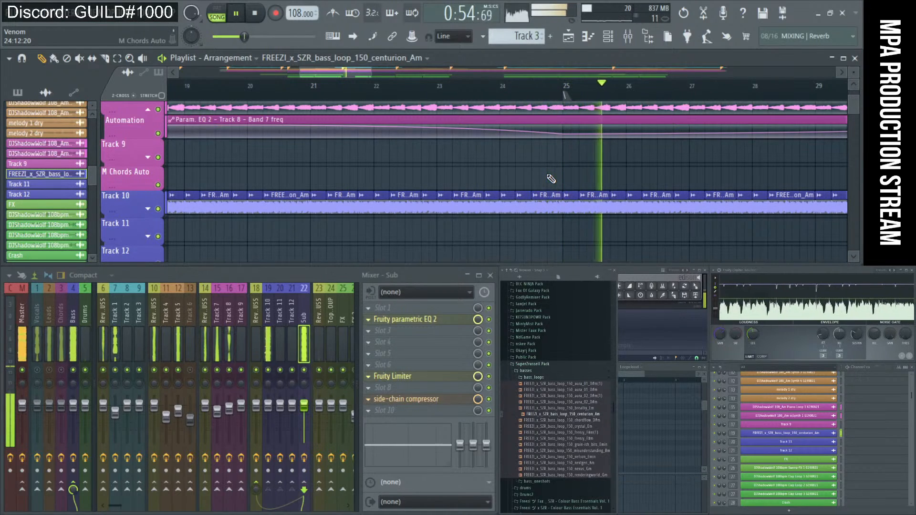
pyautogui.scroll(-3, 622, 198)
pyautogui.scroll(-5, 630, 196)
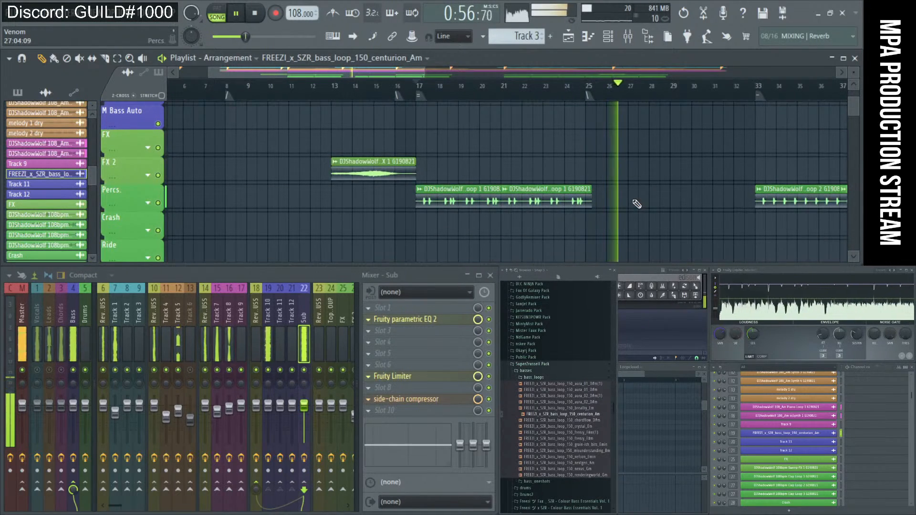
pyautogui.scroll(3, 652, 201)
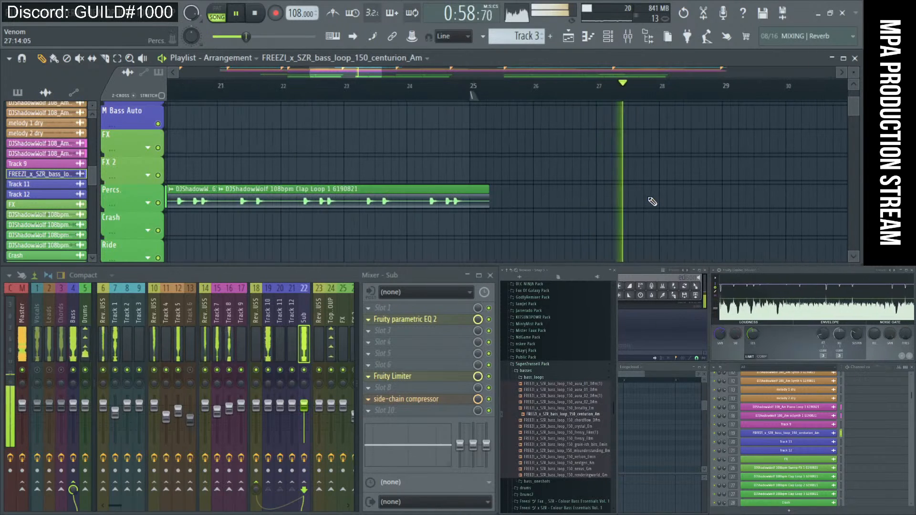
pyautogui.press('space')
pyautogui.scroll(3, 652, 201)
pyautogui.scroll(-3, 323, 134)
pyautogui.scroll(-2, 481, 190)
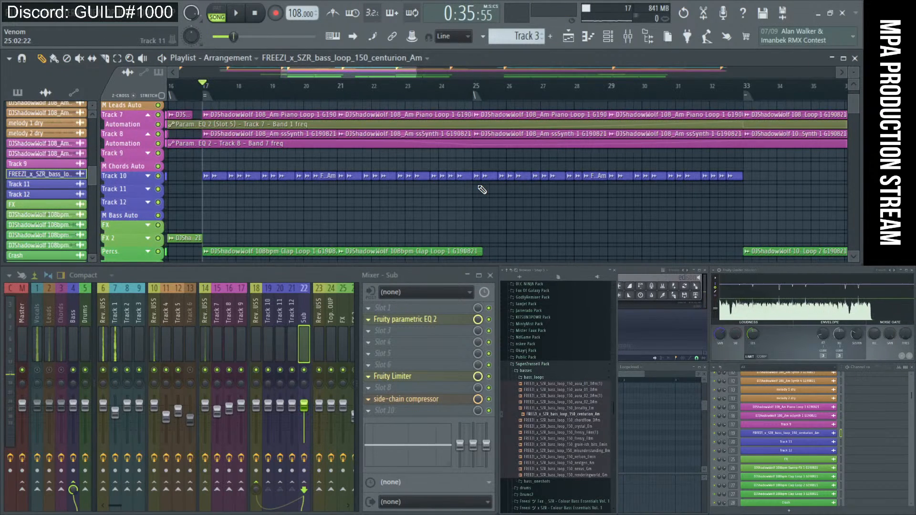
# - Start playback from bar 17 and send the Track 10 bass to the bass group's Reverb BUSS in the mixer
pyautogui.scroll(-5, 482, 190)
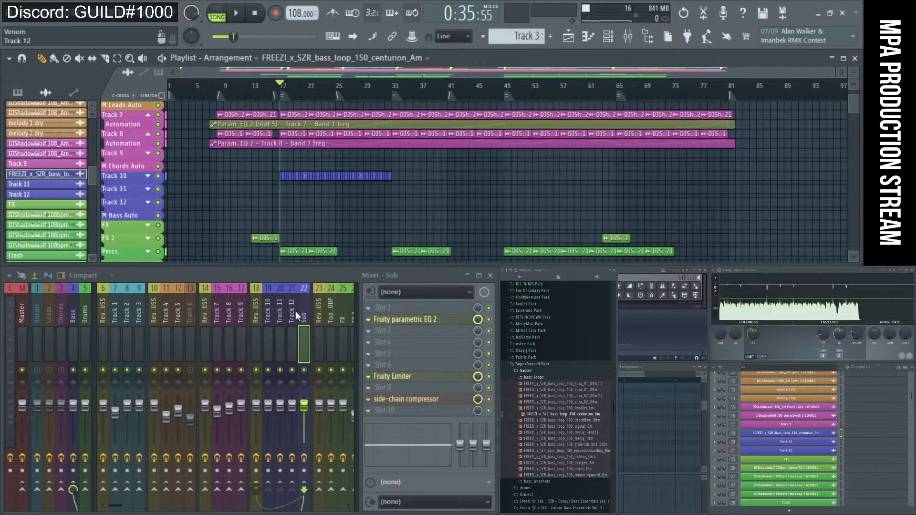
pyautogui.press('space')
pyautogui.click(273, 324)
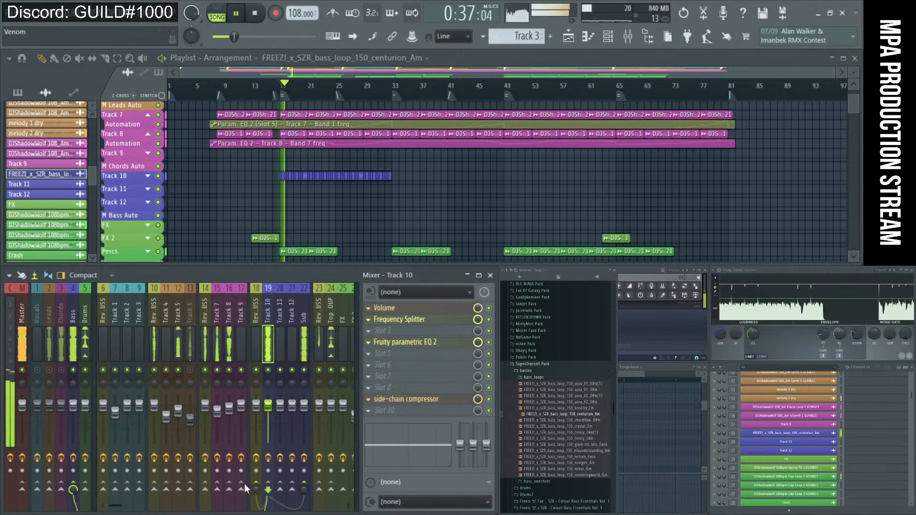
pyautogui.moveTo(256, 490); pyautogui.dragTo(256, 472)
# - Check the side-chain compressor on the bass Reverb BUSS during playback, close it, reselect Track 10 and stop playback
pyautogui.click(256, 340)
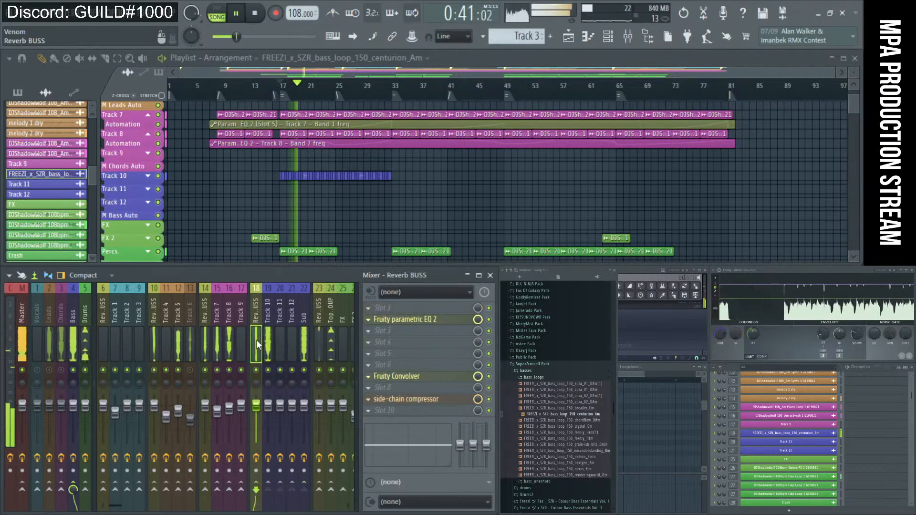
pyautogui.click(435, 400)
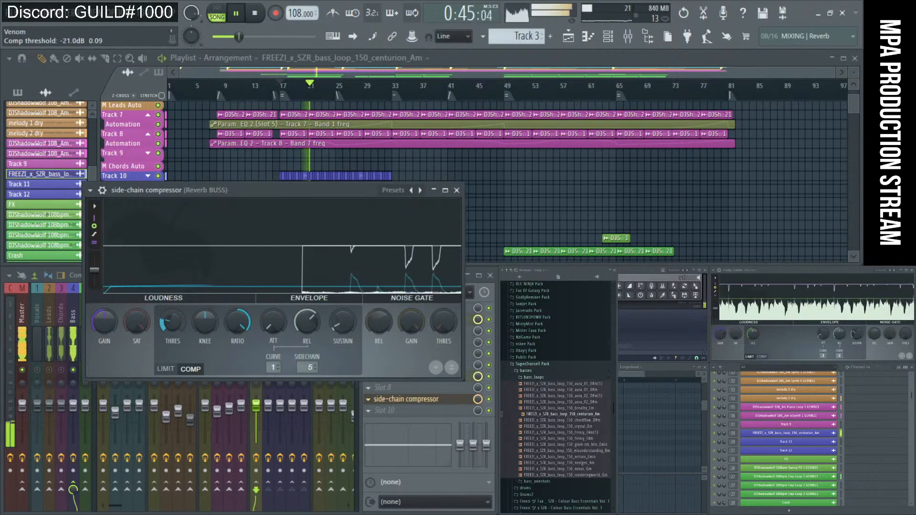
pyautogui.click(457, 190)
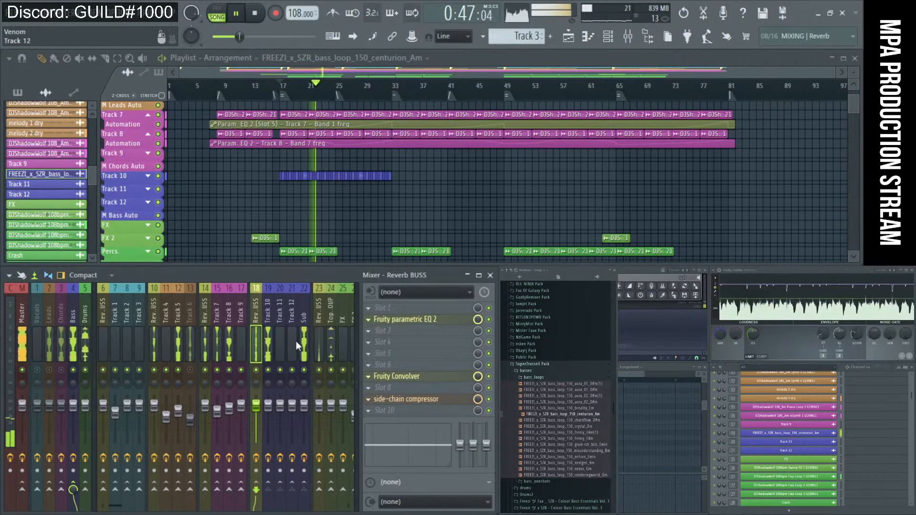
pyautogui.click(269, 343)
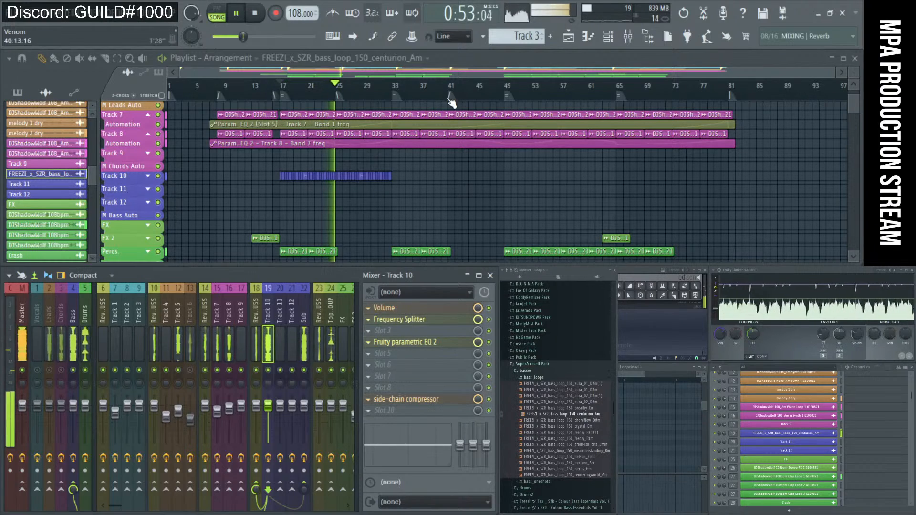
pyautogui.click(255, 14)
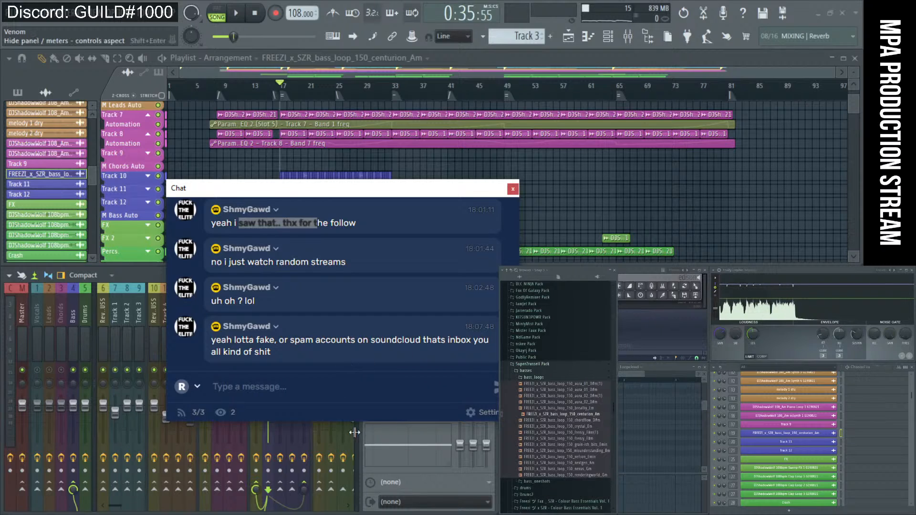
# - Switch to the Chrome browser, move the chat window out of the way and open soundcloud.com
pyautogui.click(331, 1)
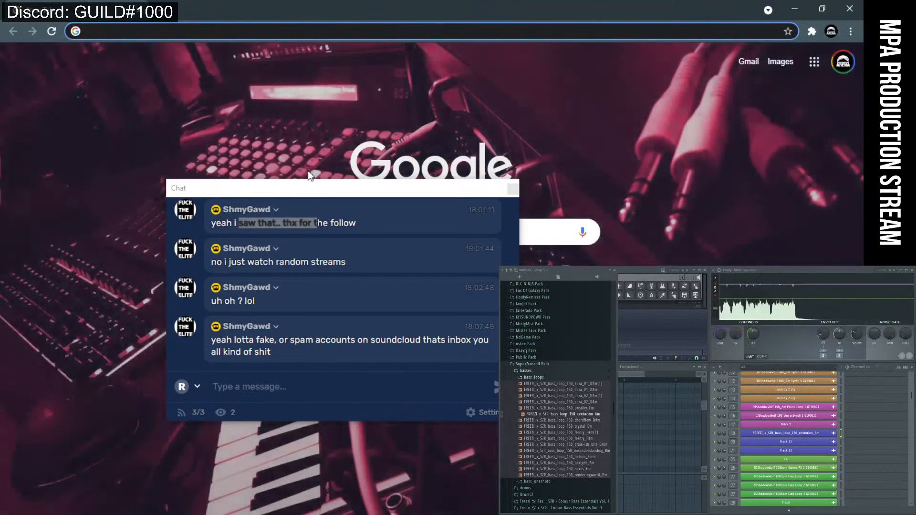
pyautogui.moveTo(311, 190); pyautogui.dragTo(575, 351)
pyautogui.write('soundcloud.com')
pyautogui.press('Return')
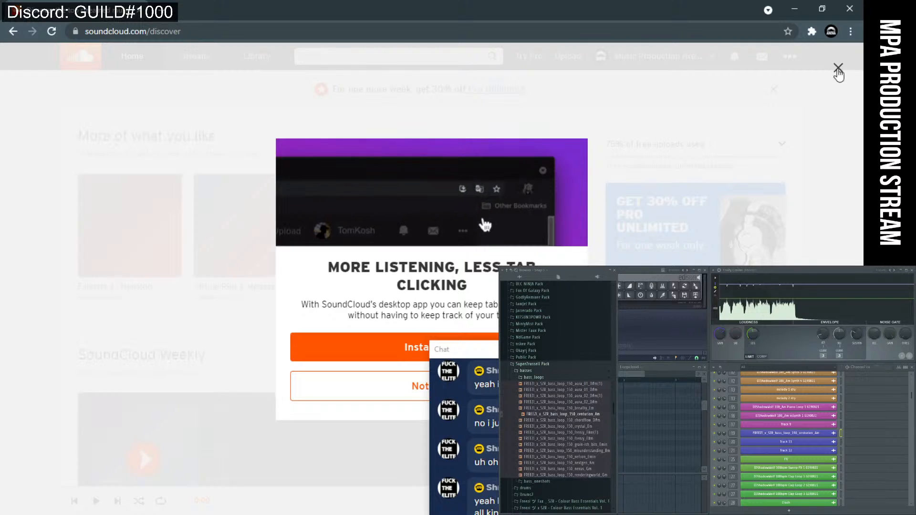
# - Dismiss the SoundCloud desktop app promotion and open the Music Production Arena profile
pyautogui.click(837, 67)
pyautogui.click(611, 58)
pyautogui.click(612, 79)
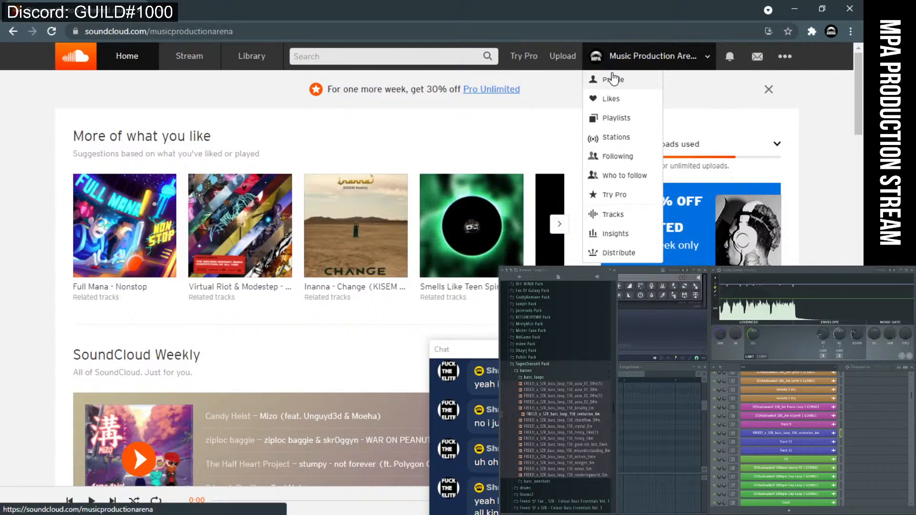
# - Examine the spotlight section and recent reposts on the Music Production Arena profile
pyautogui.scroll(-4, 258, 198)
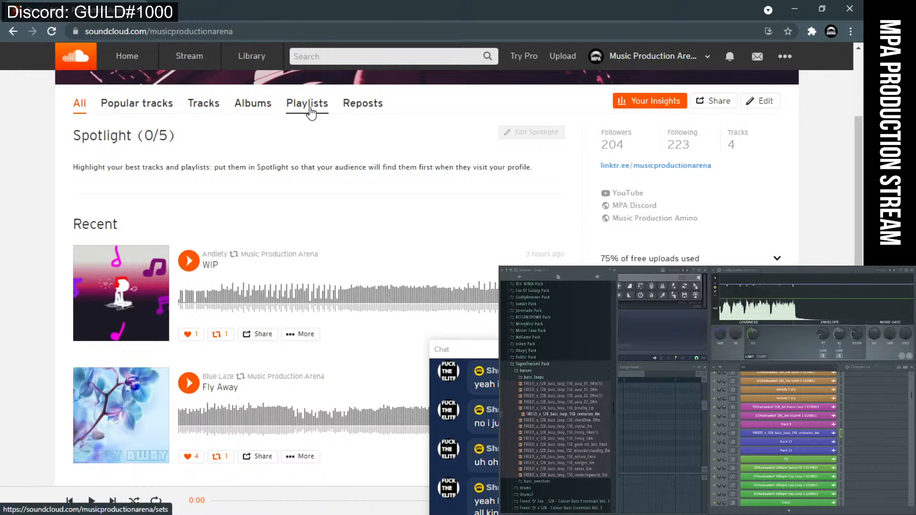
pyautogui.scroll(-3, 162, 228)
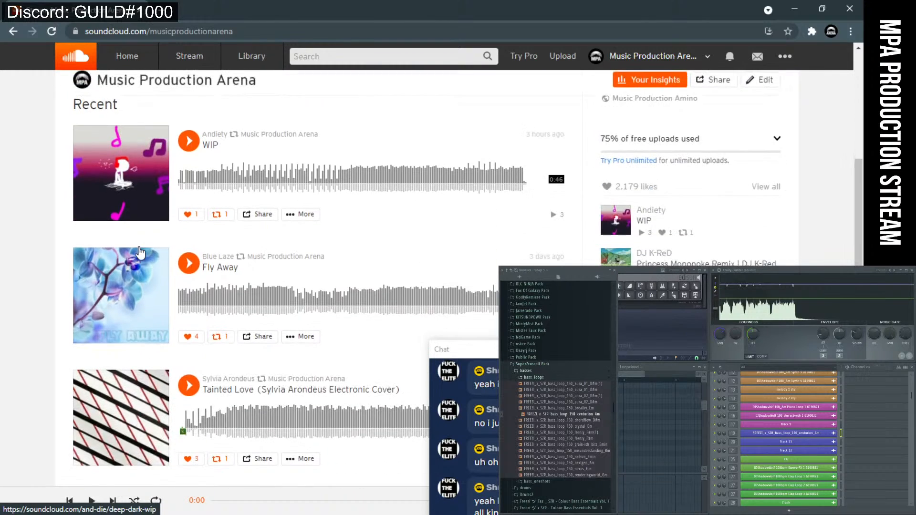
pyautogui.scroll(3, 148, 243)
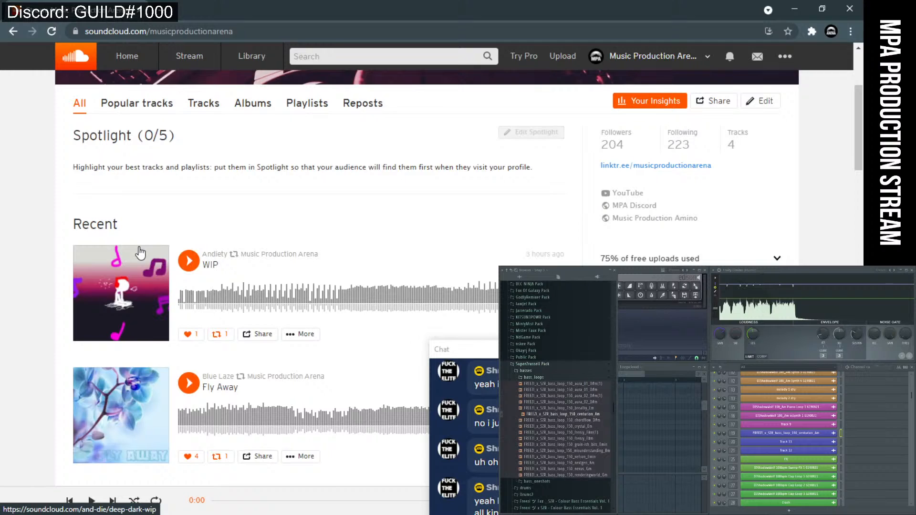
pyautogui.scroll(3, 520, 174)
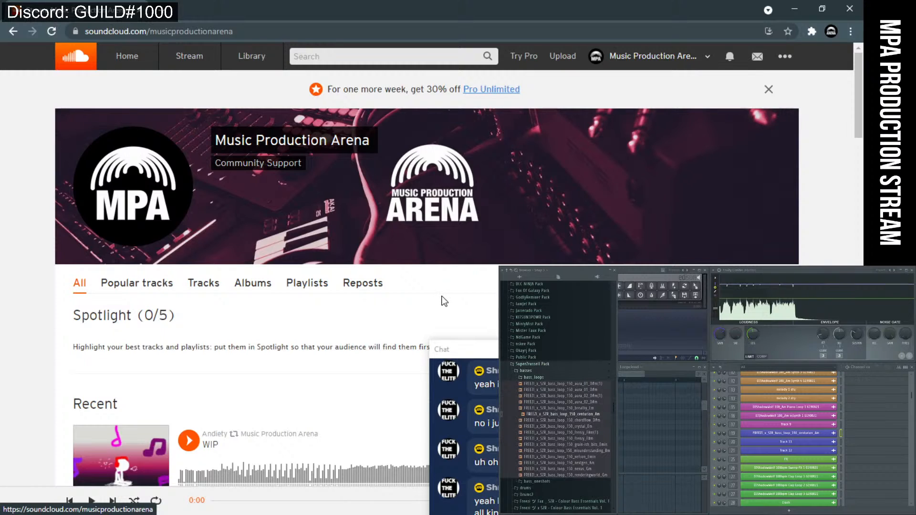
pyautogui.scroll(-3, 340, 306)
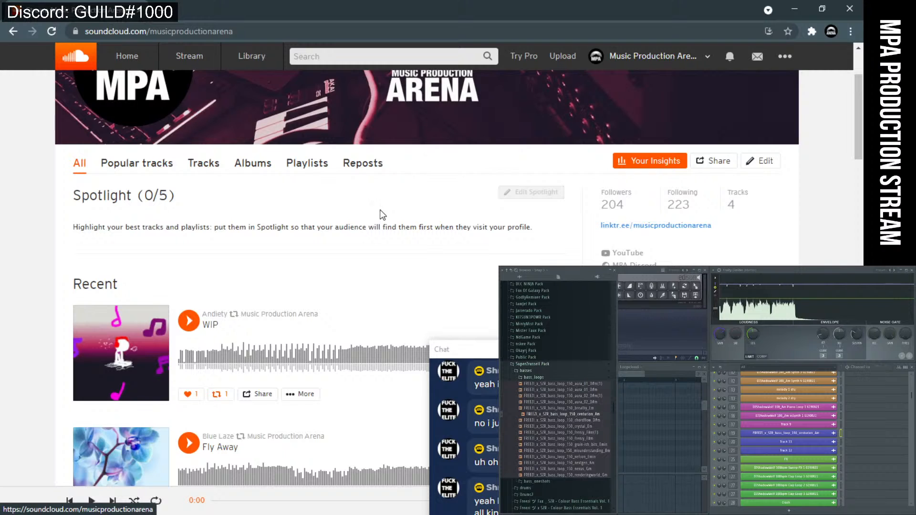
pyautogui.scroll(2, 379, 210)
pyautogui.scroll(-2, 325, 253)
# - Open the reposted track WIP and examine its waveform, comments and artist details
pyautogui.click(210, 325)
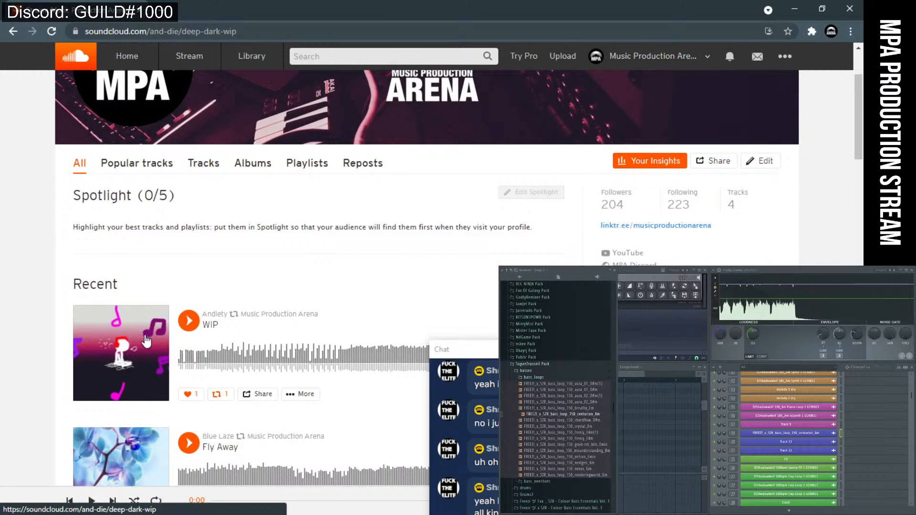
pyautogui.scroll(-3, 468, 208)
pyautogui.scroll(-3, 468, 214)
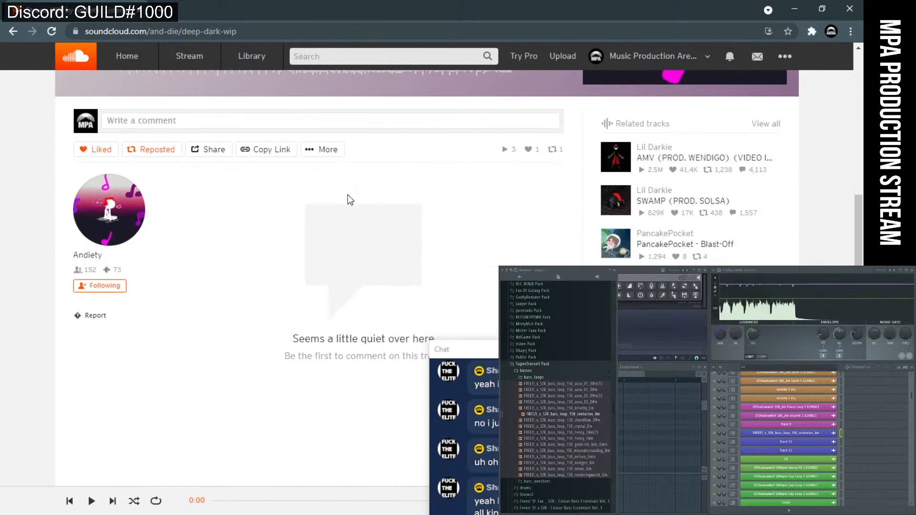
pyautogui.scroll(5, 218, 241)
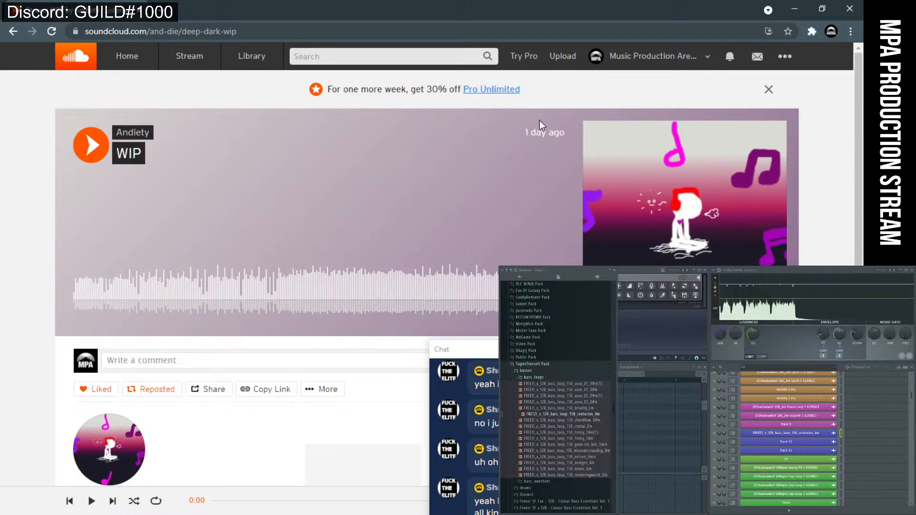
pyautogui.scroll(-3, 494, 154)
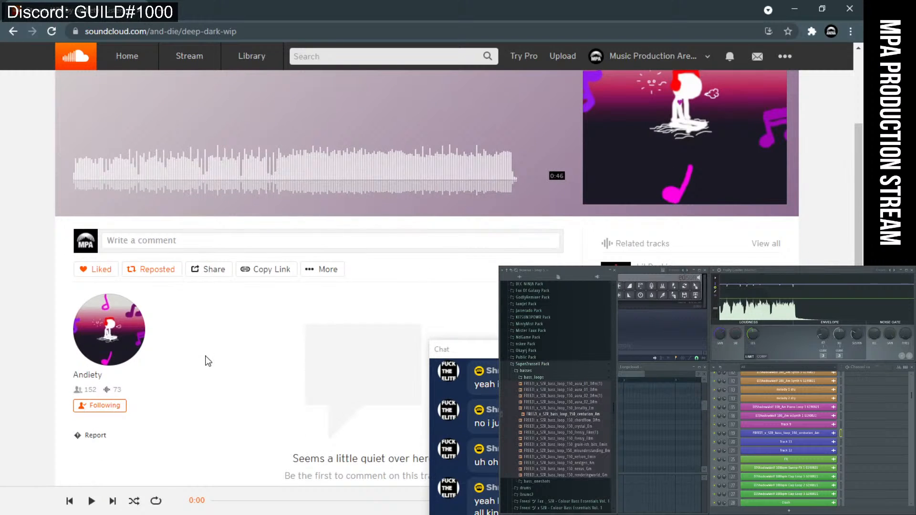
pyautogui.scroll(3, 242, 310)
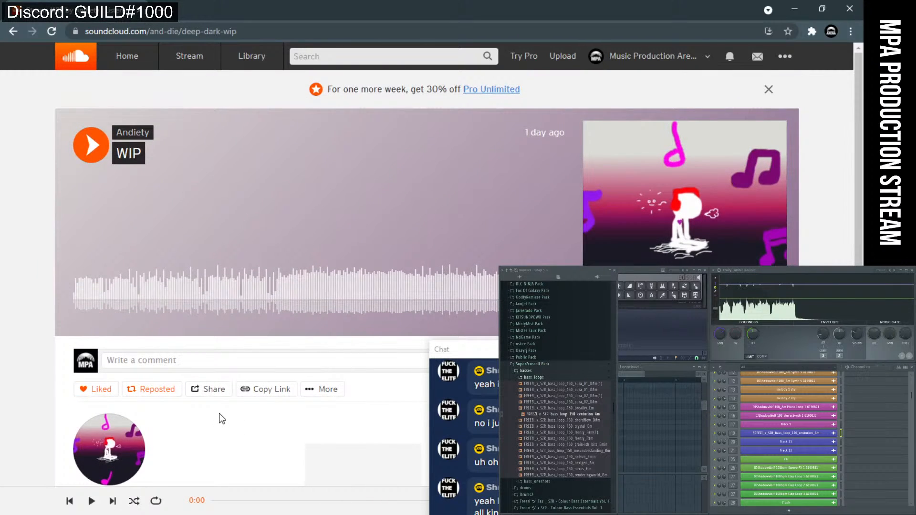
# - Open the WIP artist's profile and send the artist a greeting message with the text "we streamin rn"
pyautogui.scroll(-3, 219, 413)
pyautogui.click(92, 377)
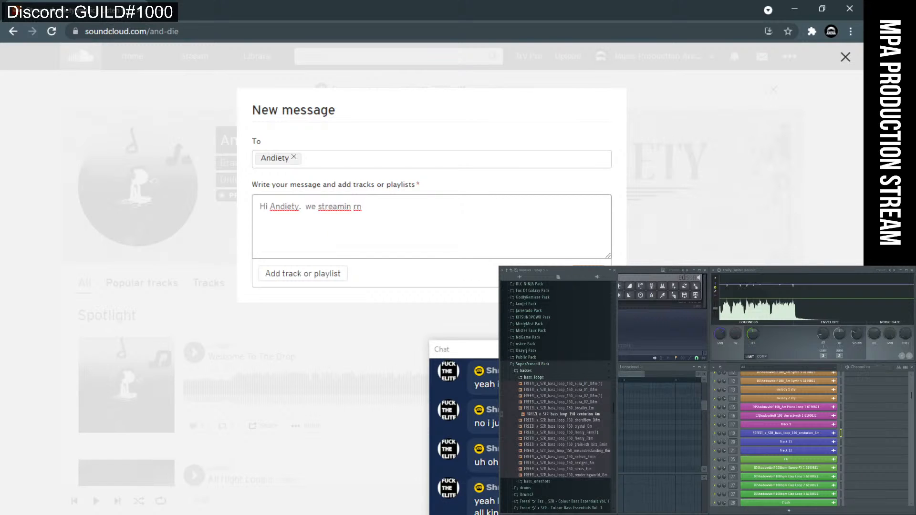
pyautogui.click(591, 273)
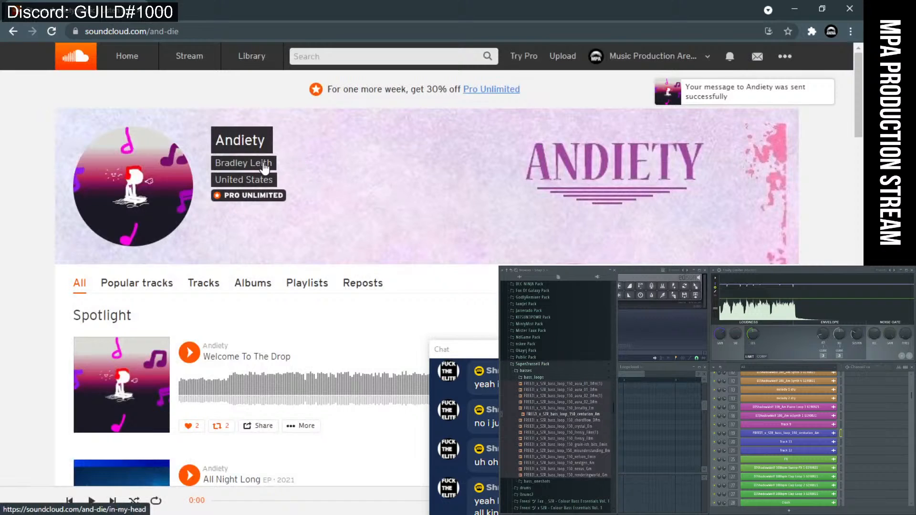
# - Look through the artist's spotlight releases and return to the Music Production Arena profile
pyautogui.scroll(-5, 275, 242)
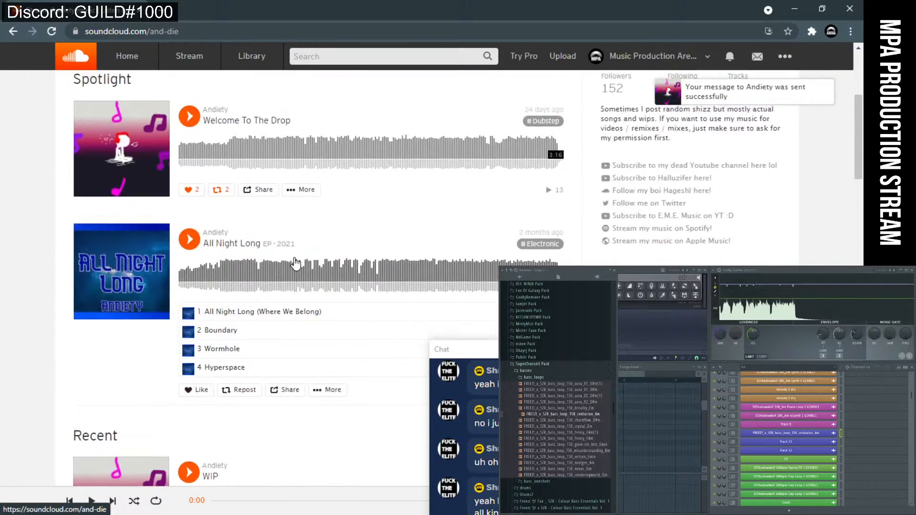
pyautogui.scroll(5, 276, 242)
pyautogui.click(645, 61)
pyautogui.click(636, 83)
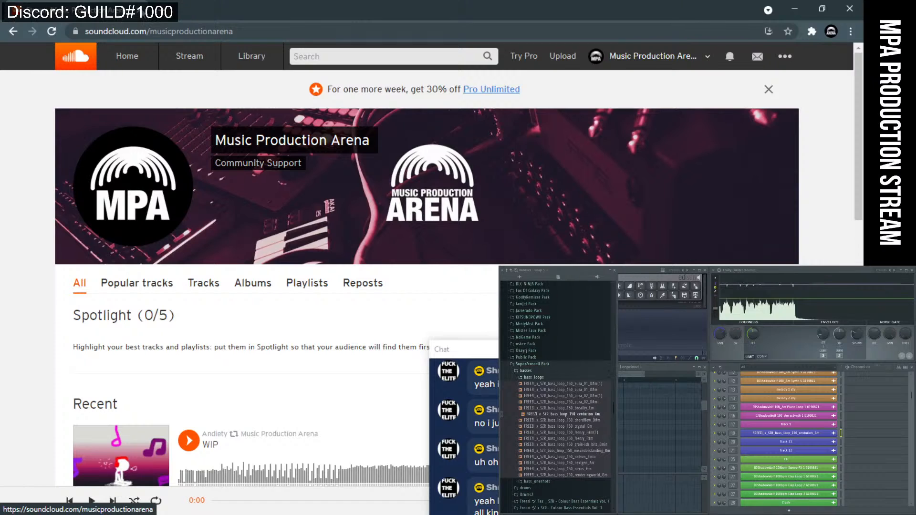
# - Switch back to FL Studio and audition the arrangement from bar 49
pyautogui.click(141, 11)
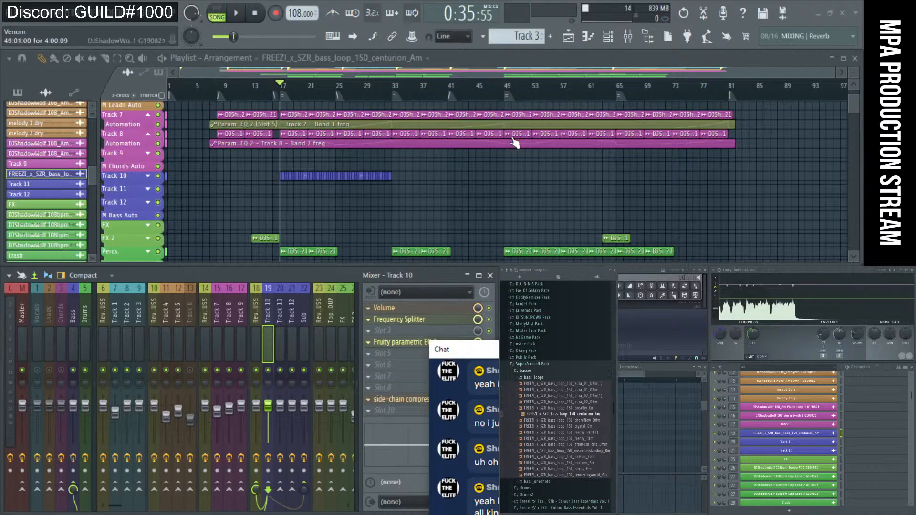
pyautogui.click(566, 97)
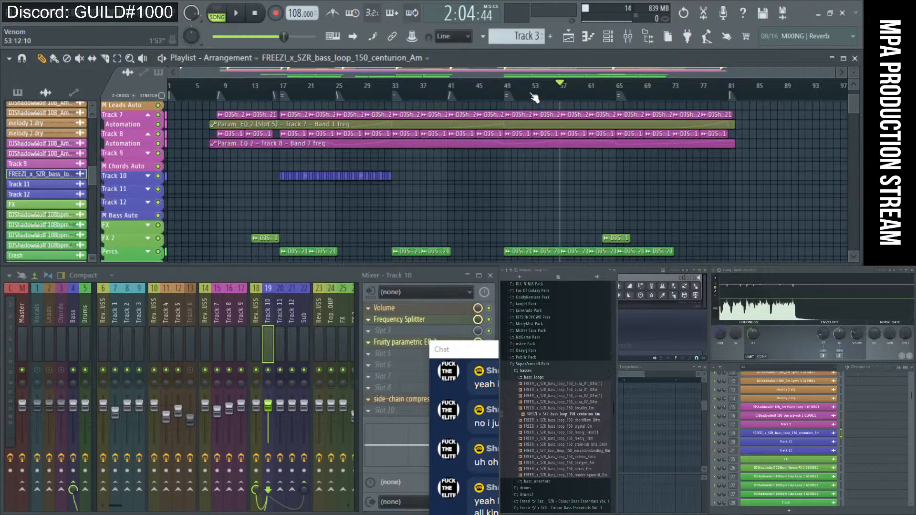
pyautogui.click(507, 86)
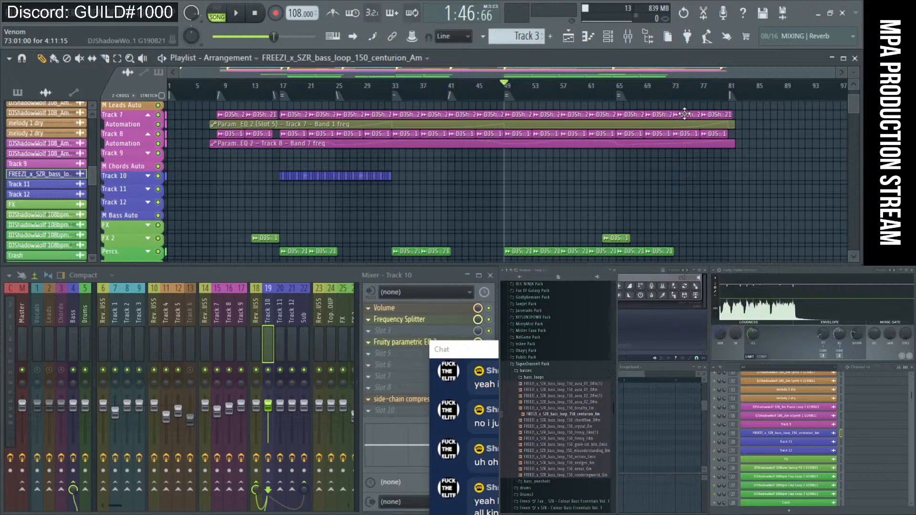
pyautogui.press('space')
pyautogui.press('space')
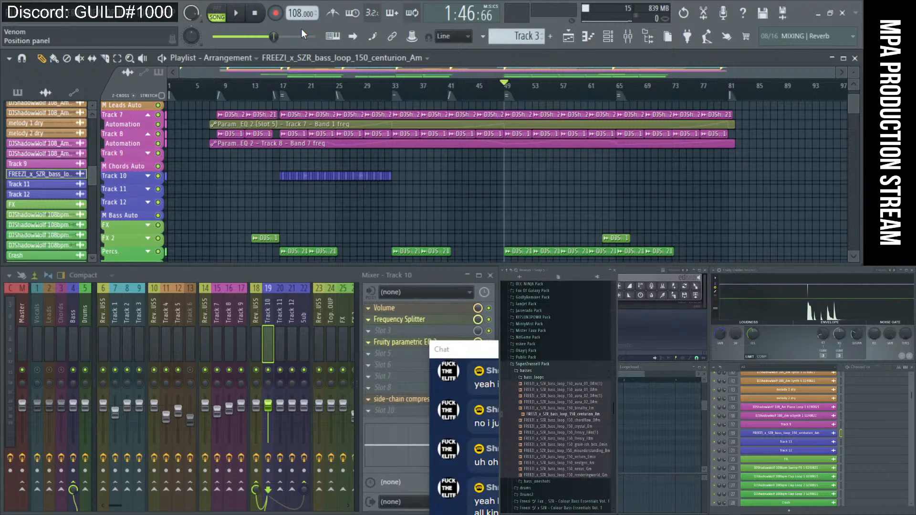
# - Play from bar 17, add a gentle presence-range cut with band 5 of Track 10's Fruity parametric EQ 2, and close the plugin
pyautogui.click(290, 97)
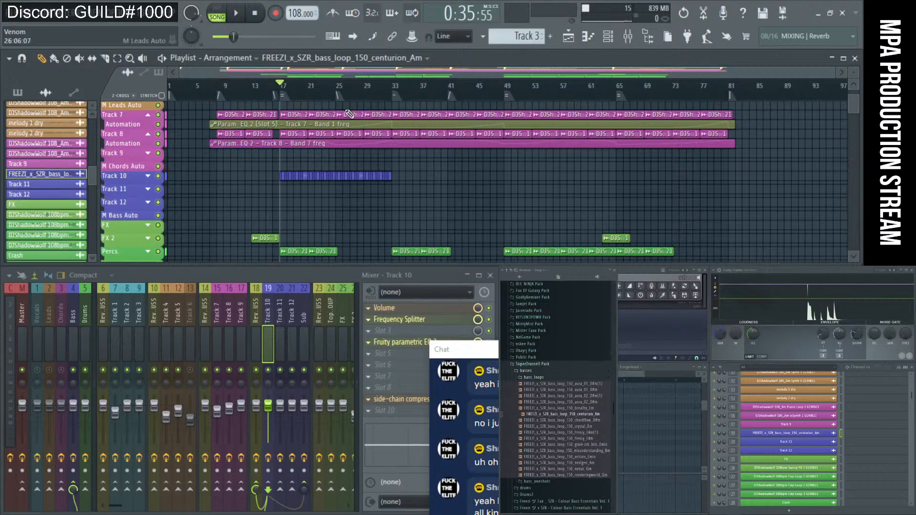
pyautogui.press('space')
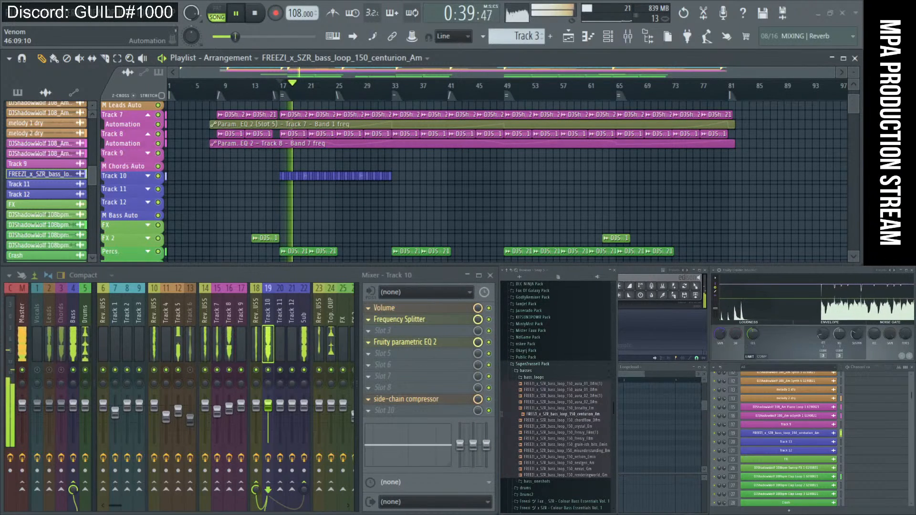
pyautogui.click(422, 344)
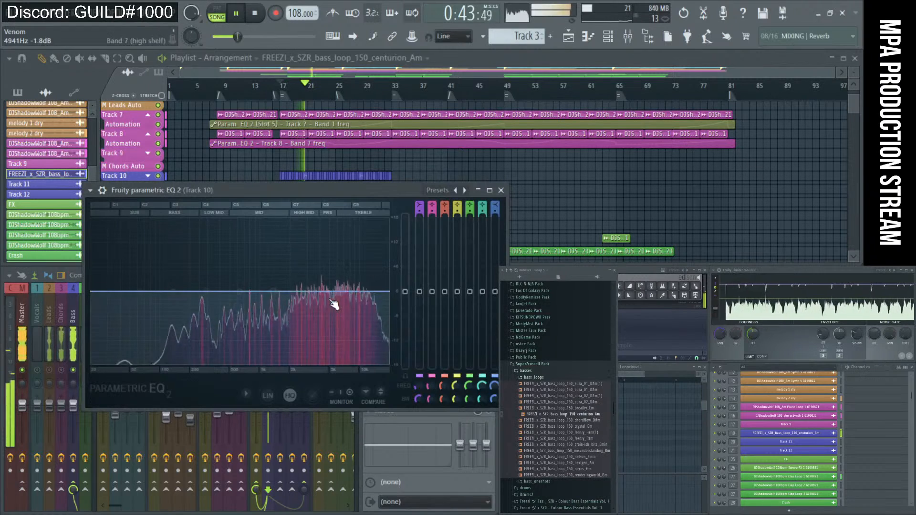
pyautogui.moveTo(257, 292); pyautogui.dragTo(328, 300)
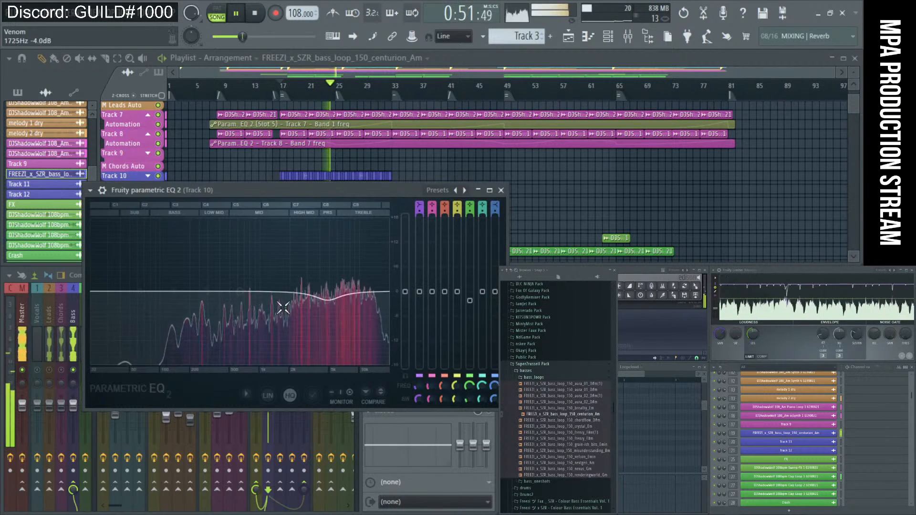
pyautogui.moveTo(469, 301)
pyautogui.mouseDown()
pyautogui.moveTo(470, 293)
pyautogui.moveTo(470, 302)
pyautogui.mouseUp()
pyautogui.moveTo(327, 302); pyautogui.dragTo(327, 298)
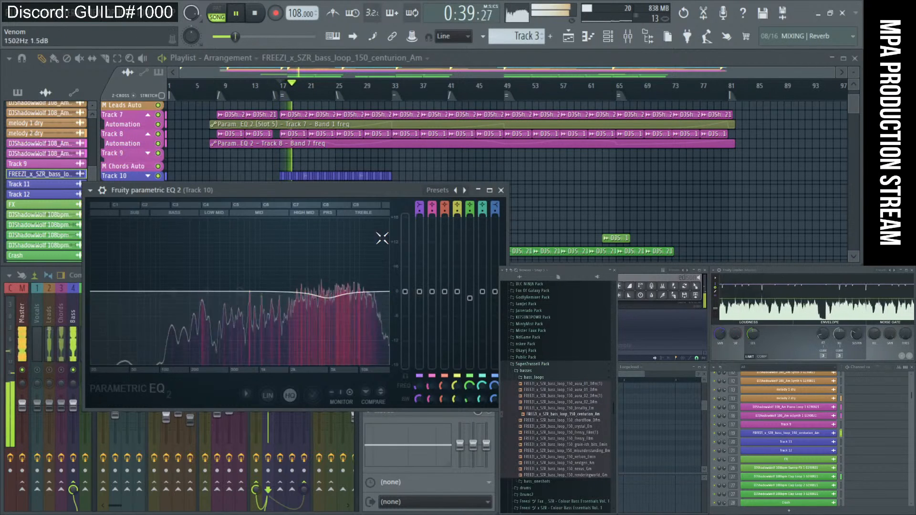
pyautogui.click(501, 190)
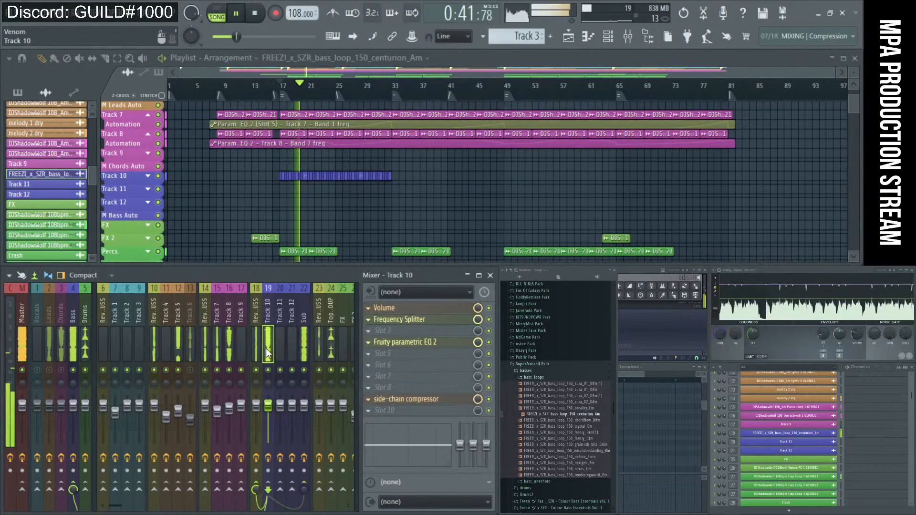
# - Replay from bar 17, cut band 4 of Track 10's Fruity parametric EQ 2 to about -2 dB near 463 Hz, and close the plugin
pyautogui.click(22, 339)
pyautogui.press('space')
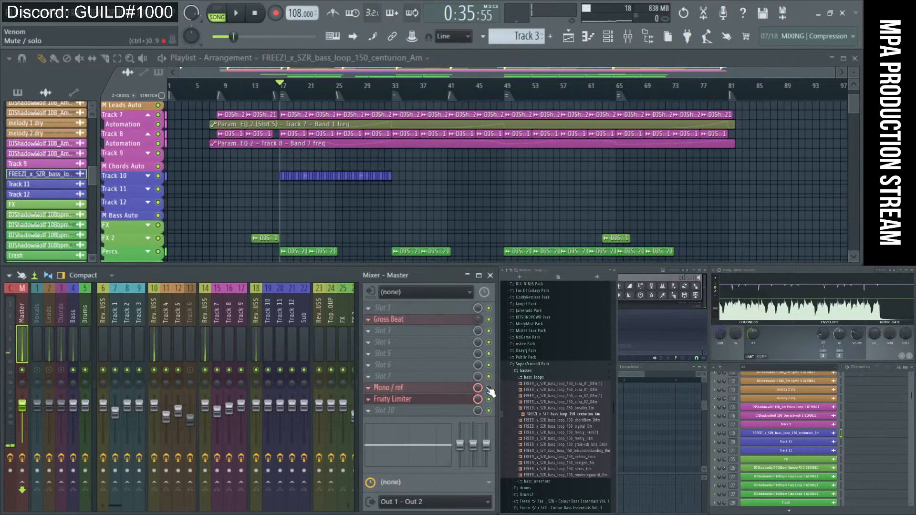
pyautogui.press('space')
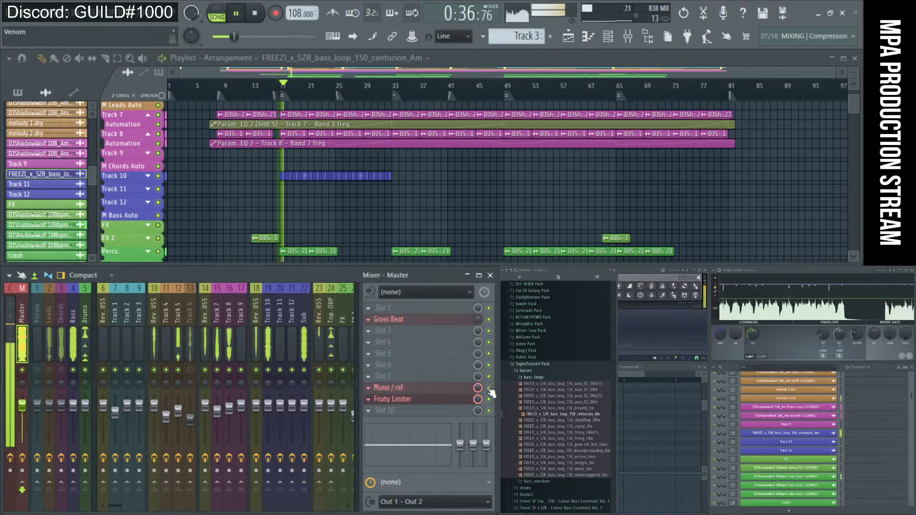
pyautogui.click(264, 337)
pyautogui.click(410, 342)
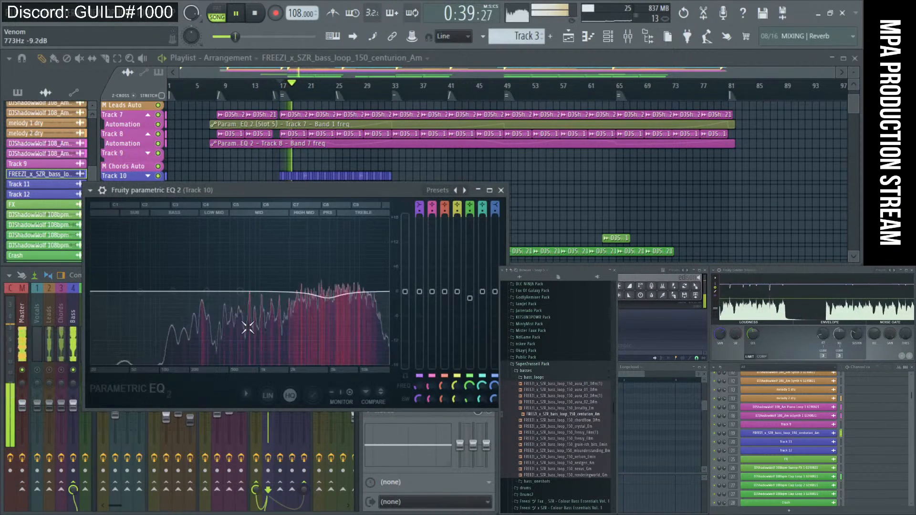
pyautogui.moveTo(240, 292)
pyautogui.mouseDown()
pyautogui.moveTo(172, 258)
pyautogui.moveTo(234, 256)
pyautogui.moveTo(223, 262)
pyautogui.moveTo(229, 311)
pyautogui.moveTo(226, 300)
pyautogui.mouseUp()
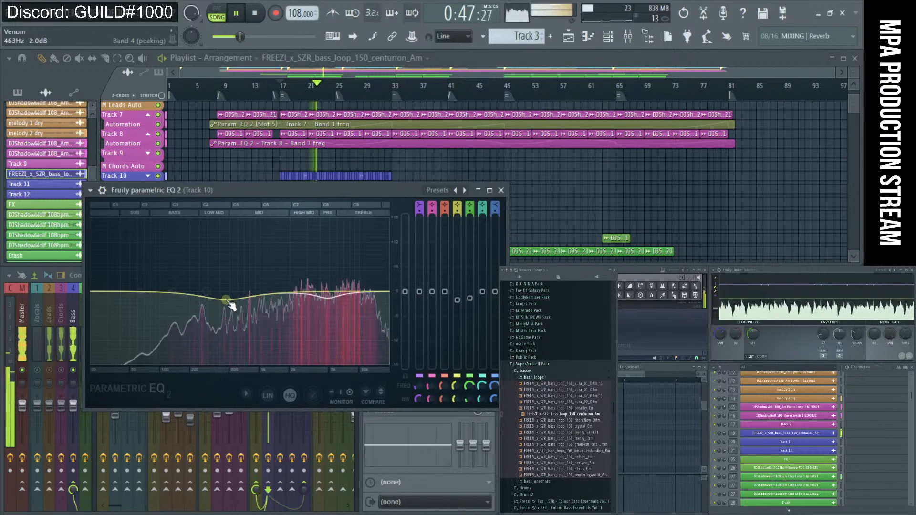
pyautogui.click(500, 190)
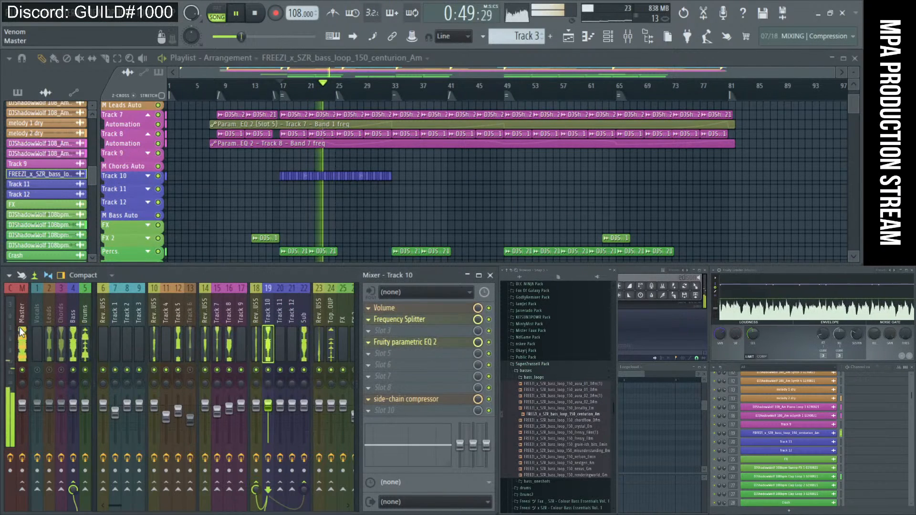
# - Audition the bass section with the Master channel selected, reselect Track 10 in the mixer, and stop playback
pyautogui.click(9, 334)
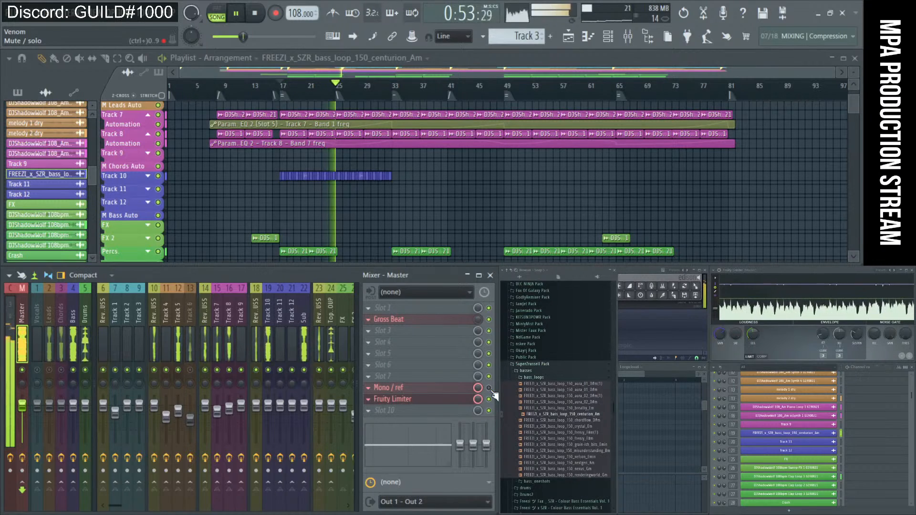
pyautogui.click(268, 408)
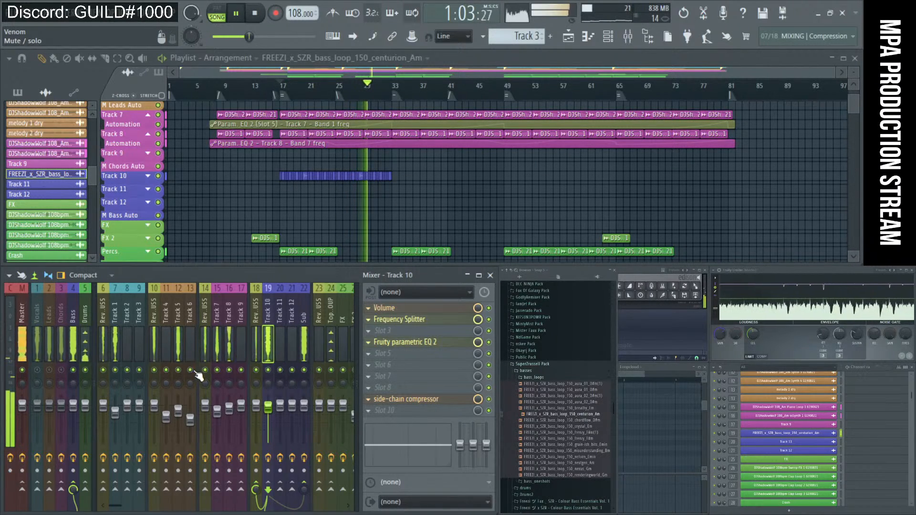
pyautogui.scroll(1, 417, 172)
pyautogui.press('space')
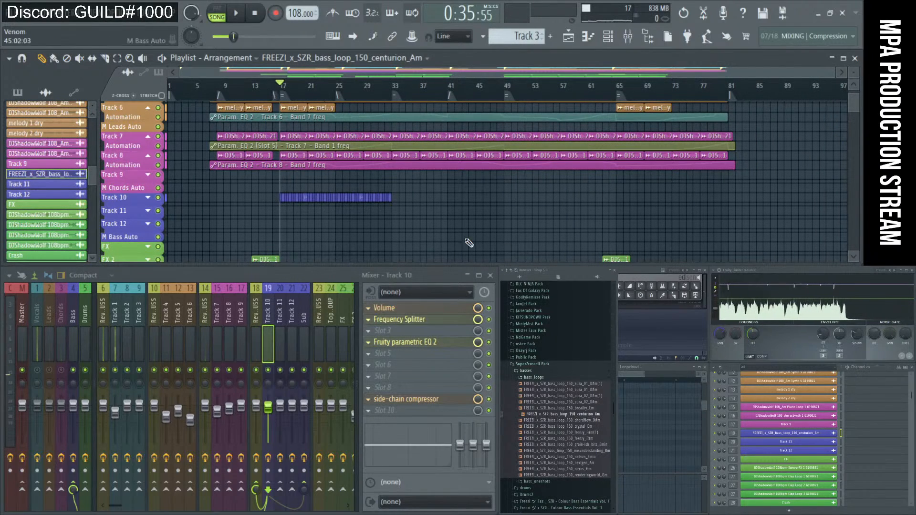
# - Open the settings of the empty Track 11 audio clip channel and reposition its window over the playlist
pyautogui.click(786, 443)
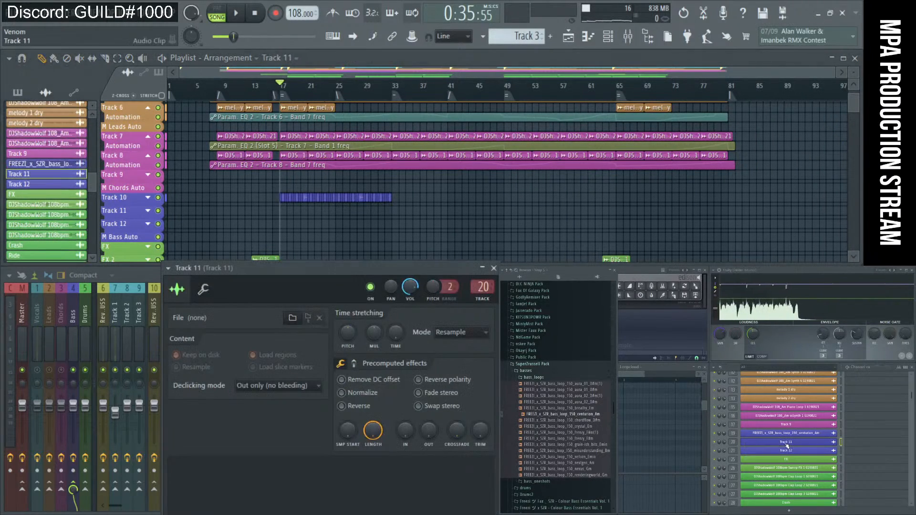
pyautogui.moveTo(388, 269); pyautogui.dragTo(368, 198)
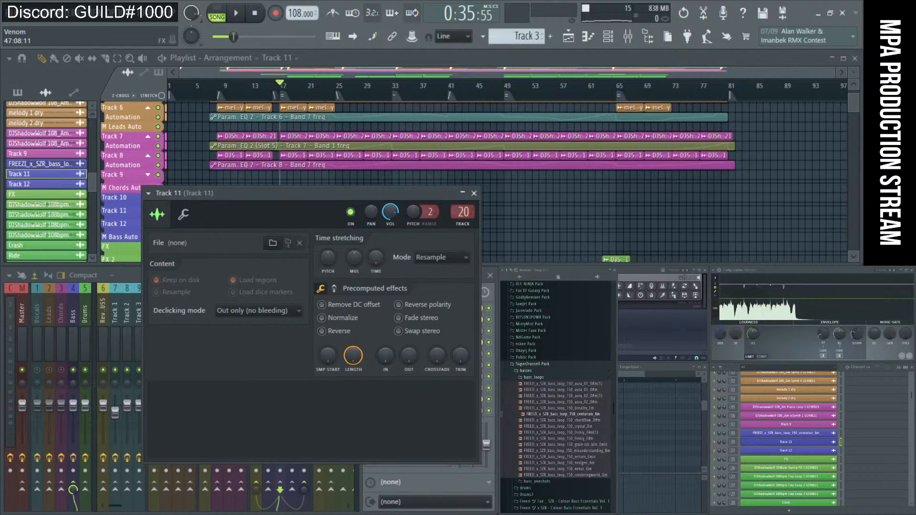
# - Switch to the MPA Collabs sheet, insert a row below row 39 in Collab 7 "Venom", and select its empty Producers cell
pyautogui.hotkey('alt', 'Tab')
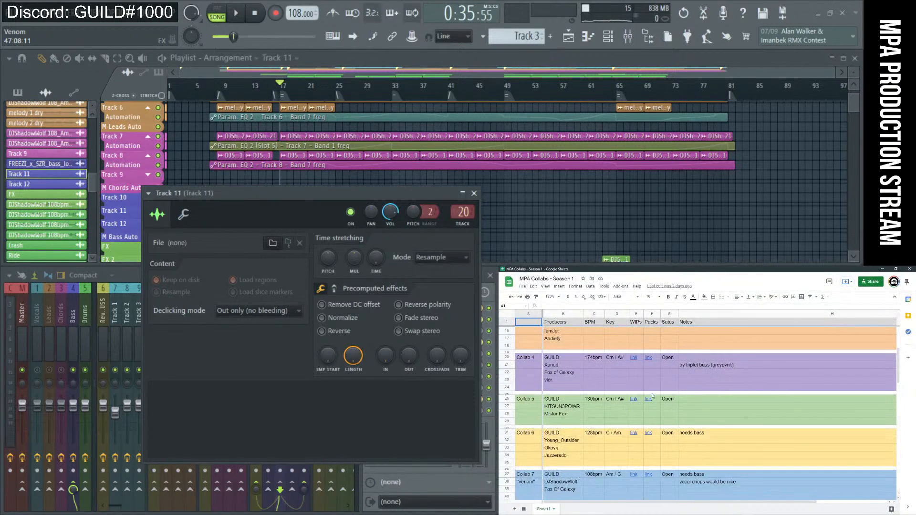
pyautogui.scroll(-1, 708, 436)
pyautogui.click(731, 435)
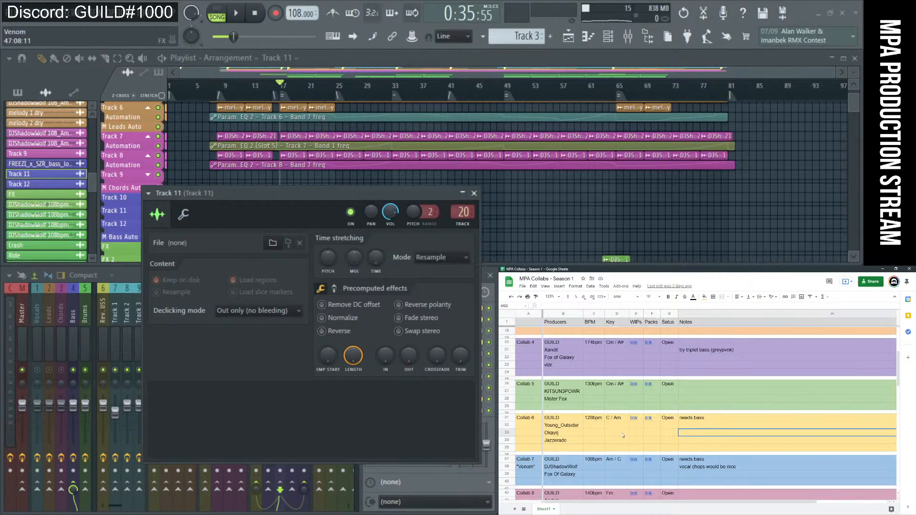
pyautogui.click(580, 358)
pyautogui.scroll(-3, 602, 424)
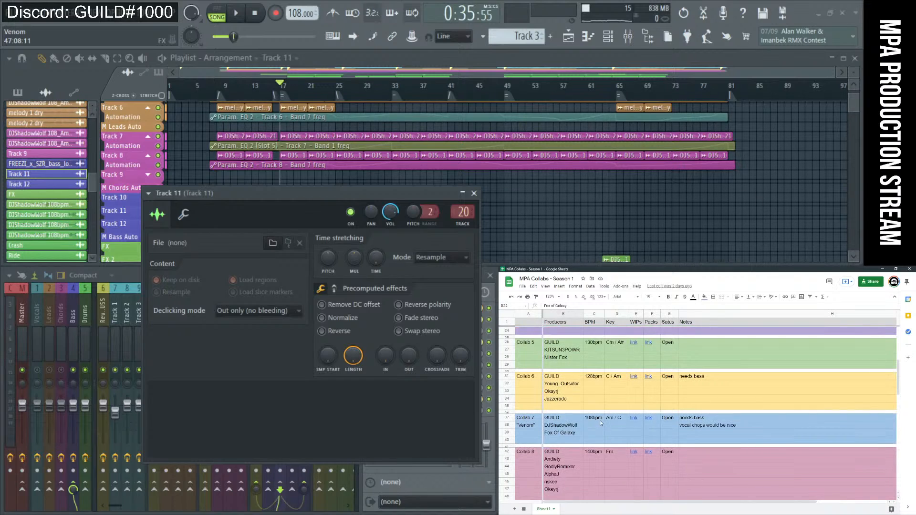
pyautogui.click(509, 414)
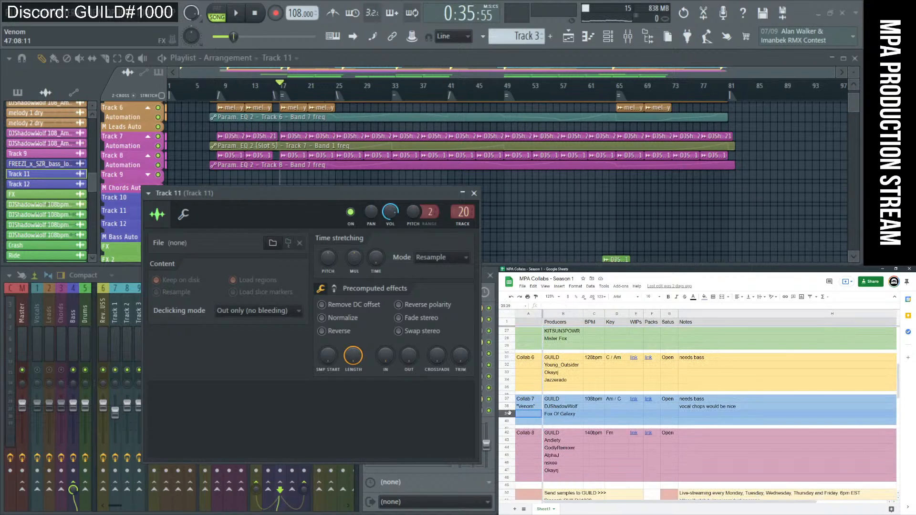
pyautogui.rightClick(508, 413)
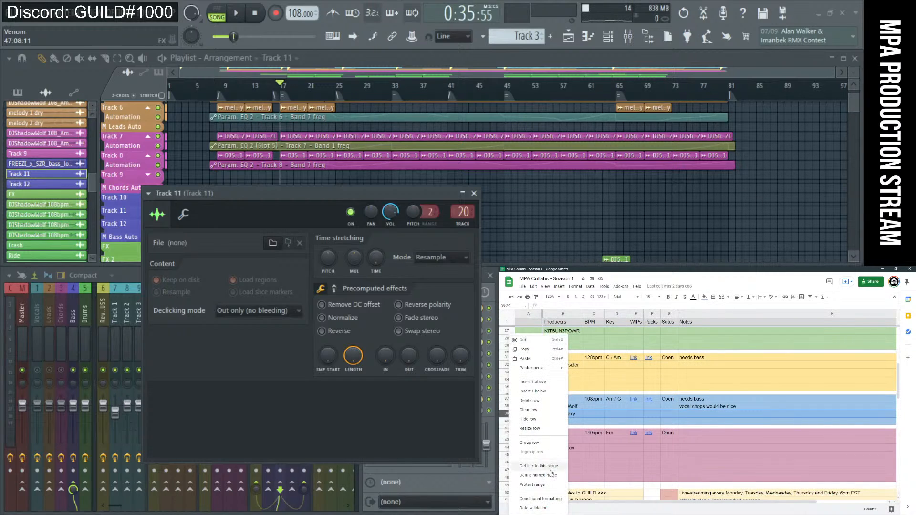
pyautogui.click(550, 392)
pyautogui.click(561, 422)
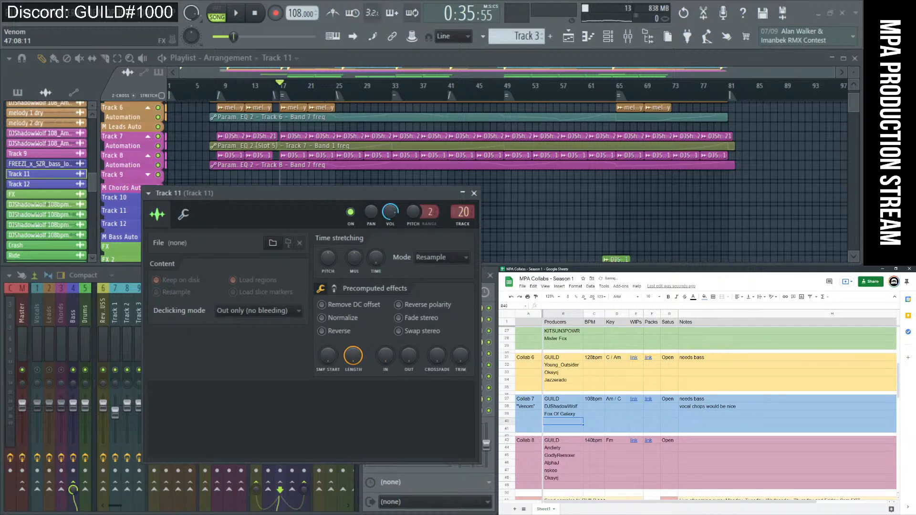
# - Switch to AltspaceVR, browse the settings and favorite worlds, and enter the Flock Records world
pyautogui.hotkey('alt', 'Tab')
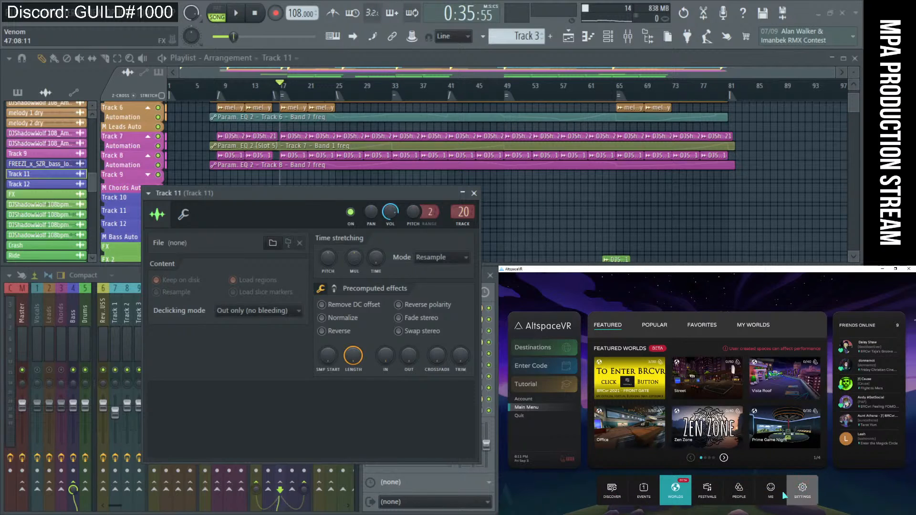
pyautogui.click(806, 495)
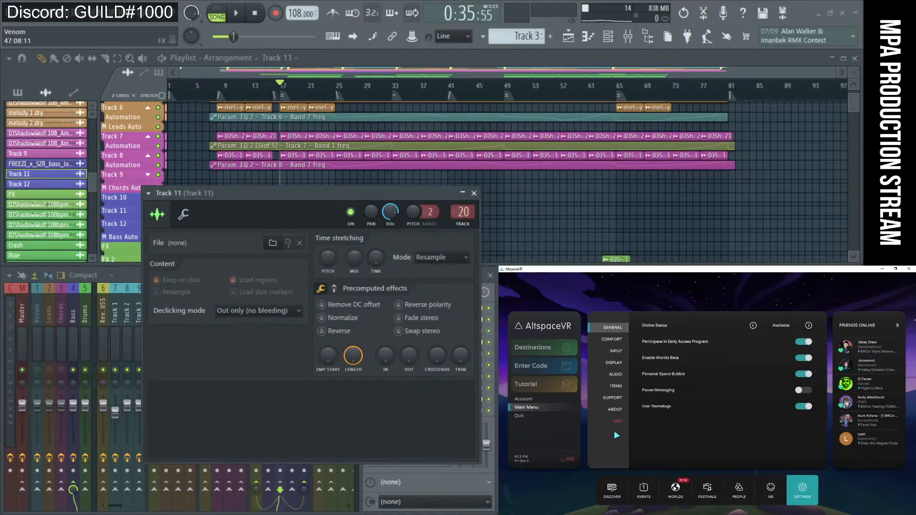
pyautogui.click(670, 493)
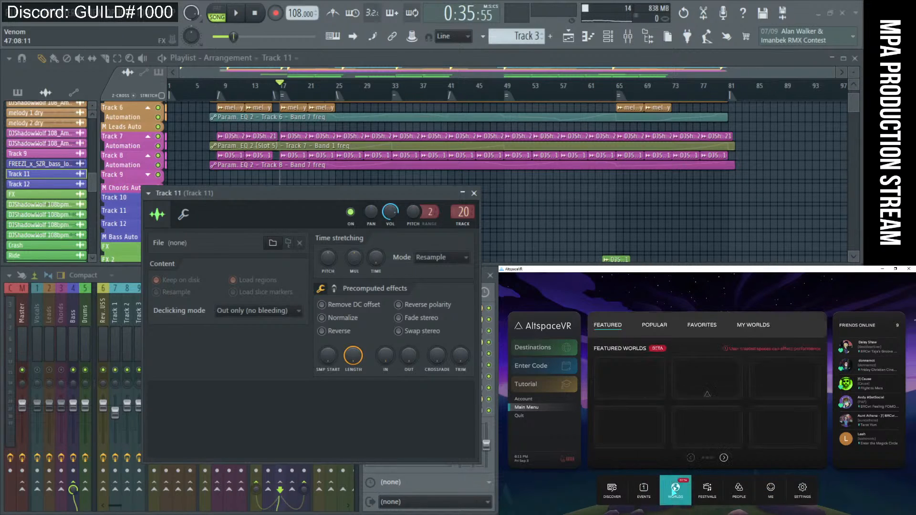
pyautogui.click(699, 327)
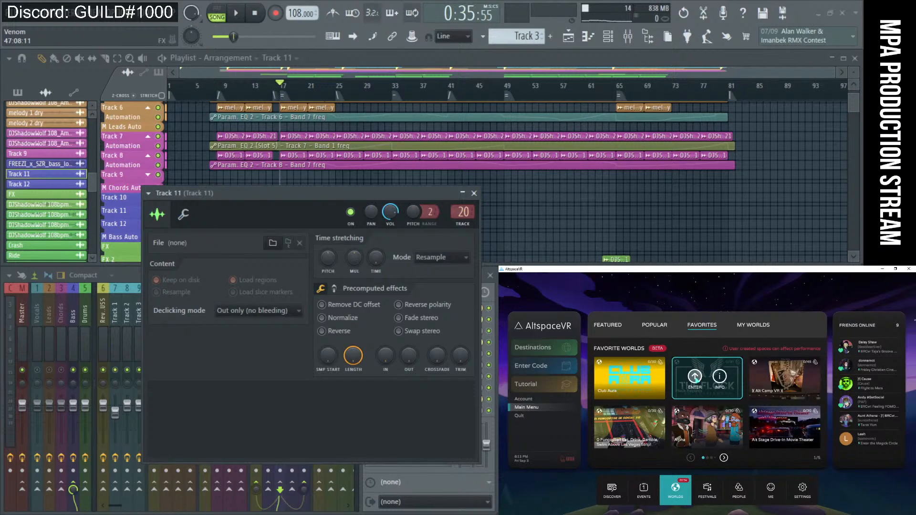
pyautogui.click(695, 377)
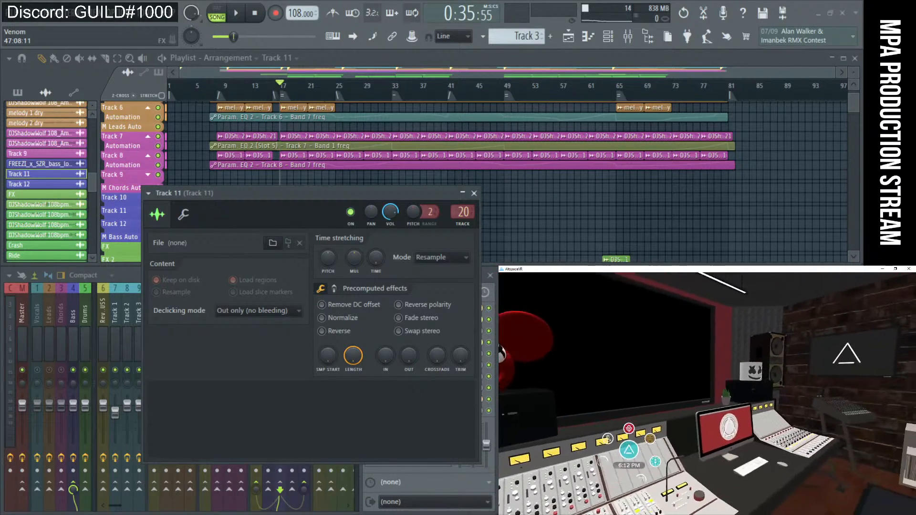
# - Look around the virtual recording studio, briefly opening and closing the main menu
pyautogui.moveTo(657, 514)
pyautogui.mouseDown()
pyautogui.moveTo(681, 429)
pyautogui.moveTo(671, 423)
pyautogui.moveTo(673, 514)
pyautogui.mouseUp()
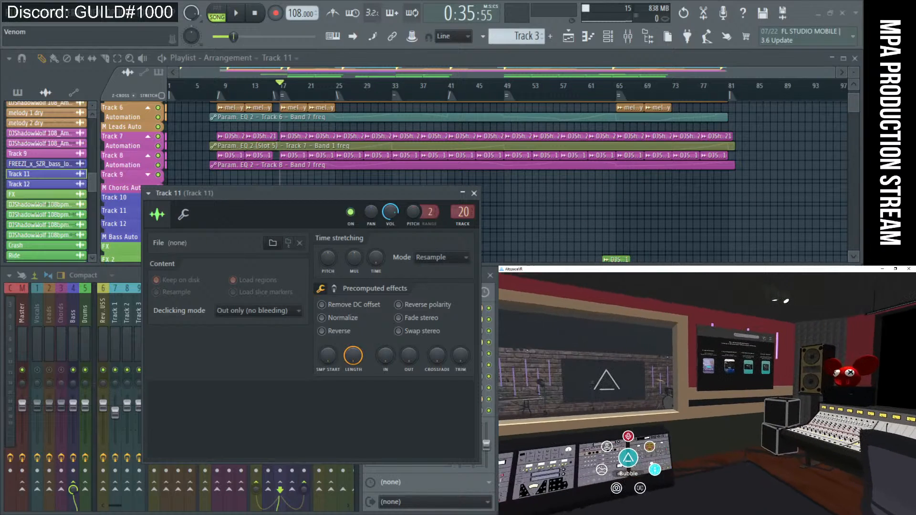
pyautogui.click(629, 461)
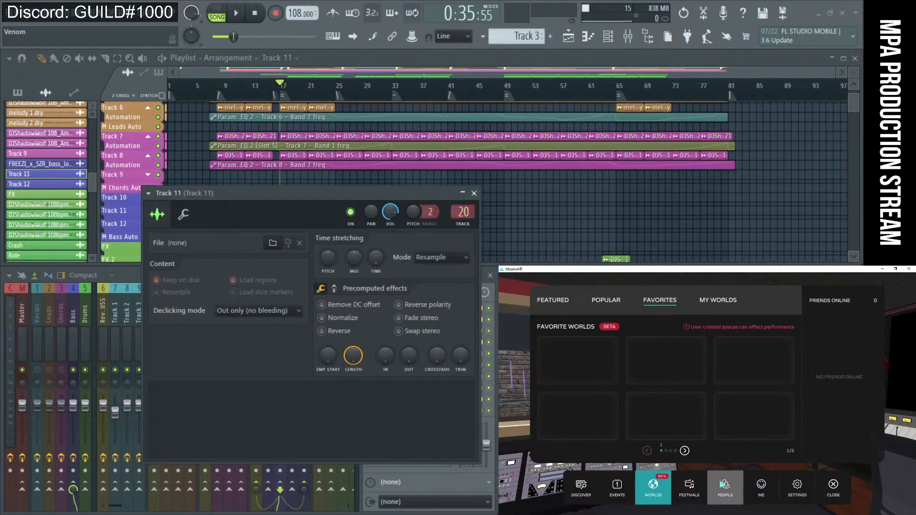
pyautogui.click(833, 484)
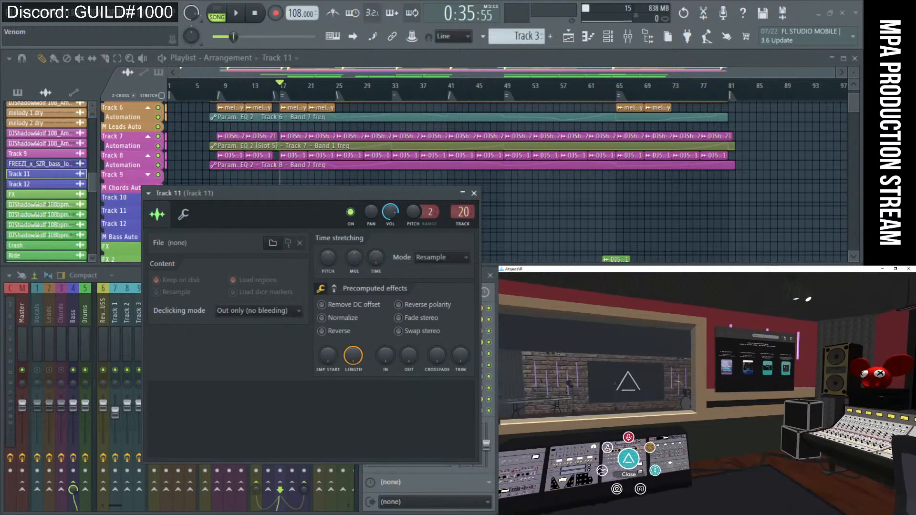
pyautogui.press('w')
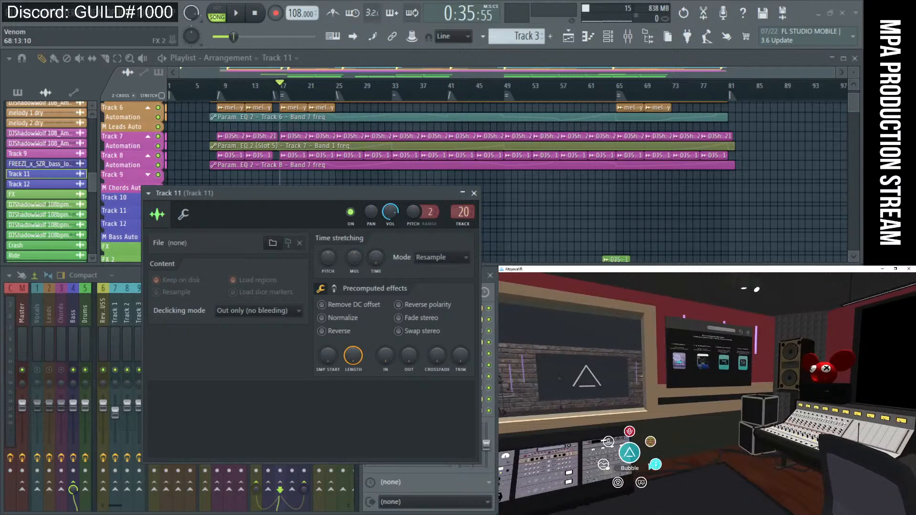
# - Exit AltspaceVR from its general settings and confirm quitting
pyautogui.click(628, 470)
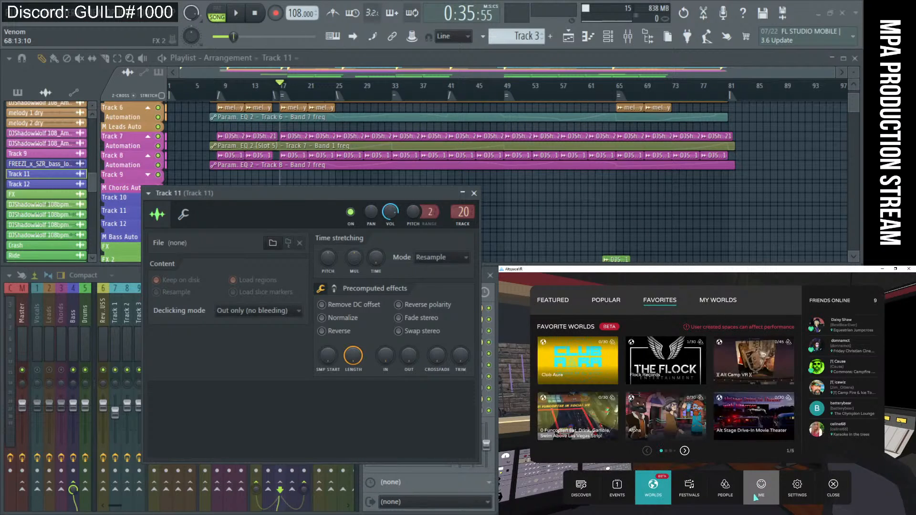
pyautogui.click(799, 491)
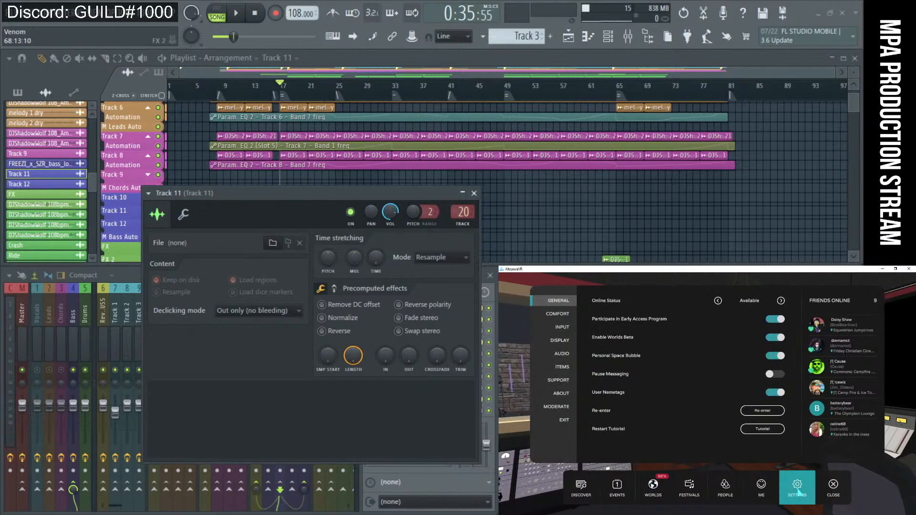
pyautogui.click(564, 425)
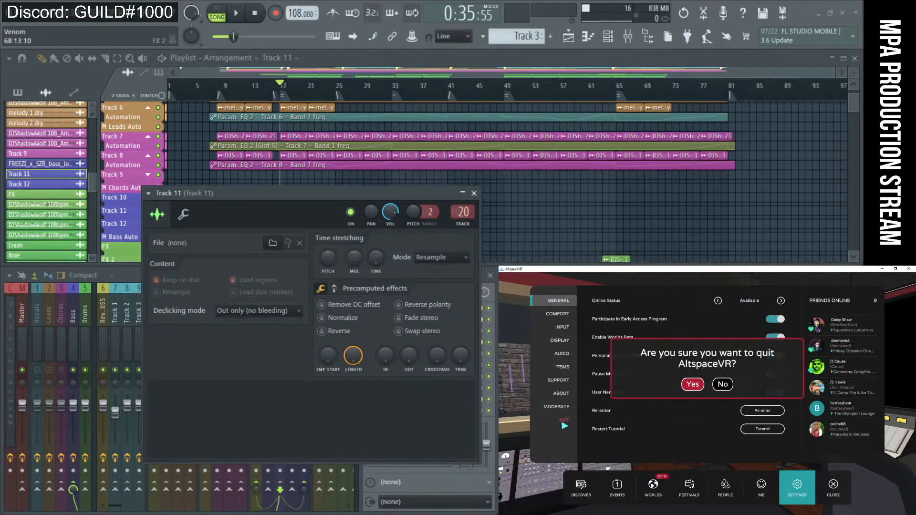
pyautogui.click(692, 384)
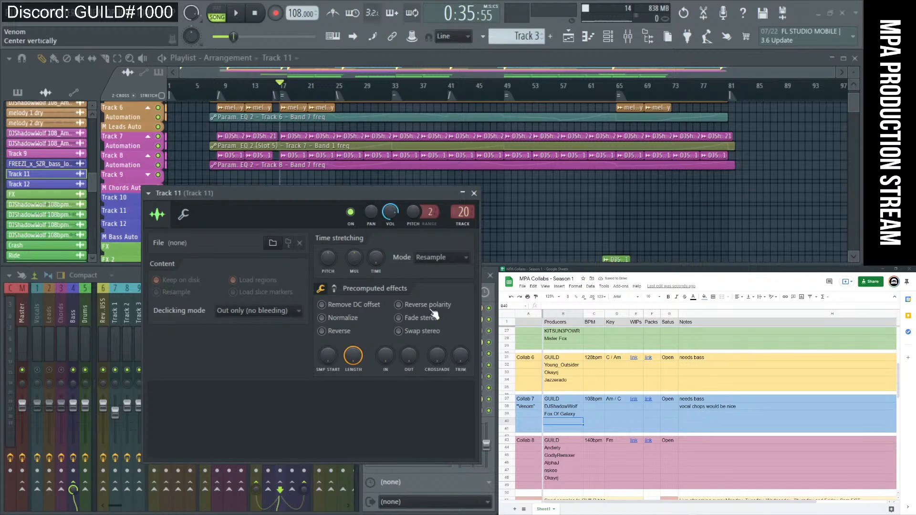
# - Bring the stream chat window into view, read the latest message, and move it out of the way
pyautogui.moveTo(0, 224); pyautogui.dragTo(178, 225)
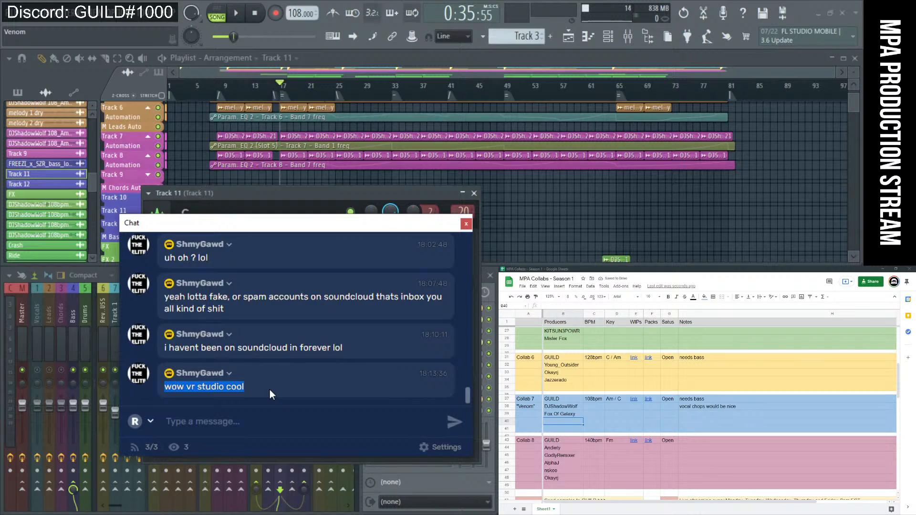
pyautogui.moveTo(213, 225); pyautogui.dragTo(602, 286)
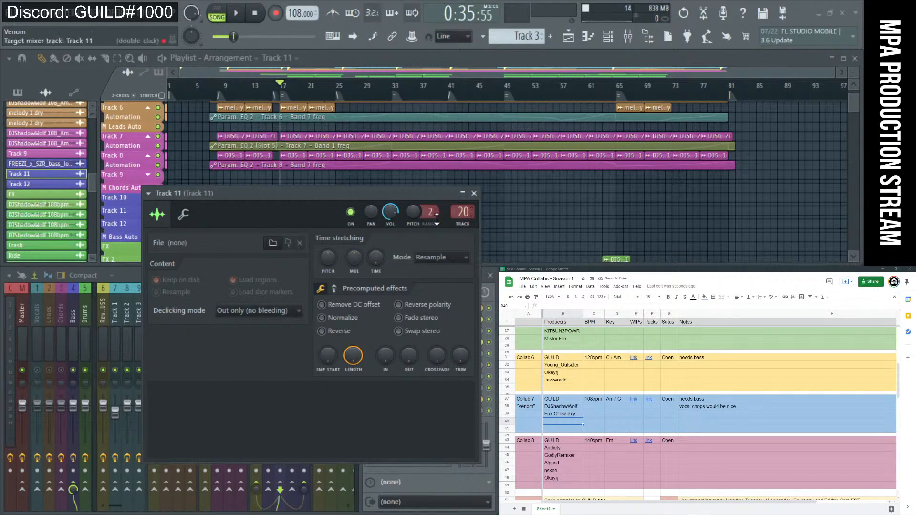
# - Return to FL Studio, close the Track 11 channel settings, and focus the playlist on Track 10's bass slices from bar 17
pyautogui.moveTo(434, 192); pyautogui.dragTo(425, 193)
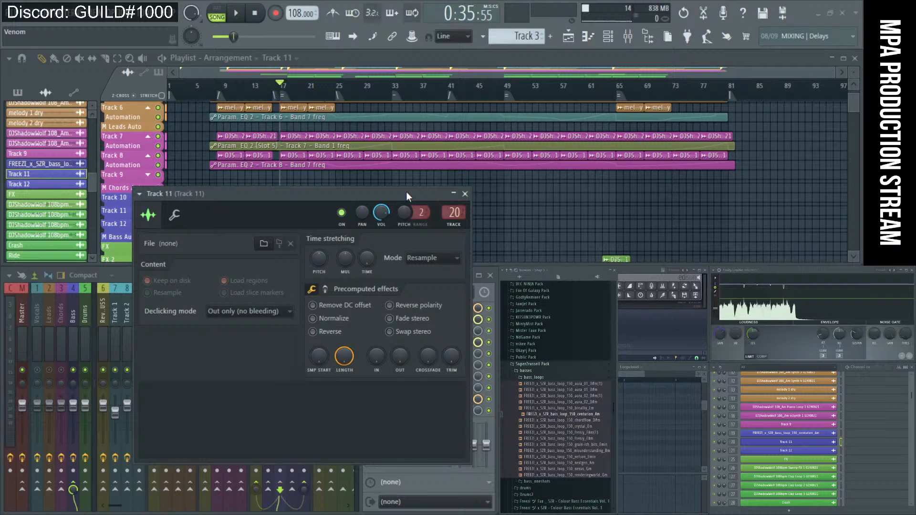
pyautogui.moveTo(406, 193); pyautogui.dragTo(404, 187)
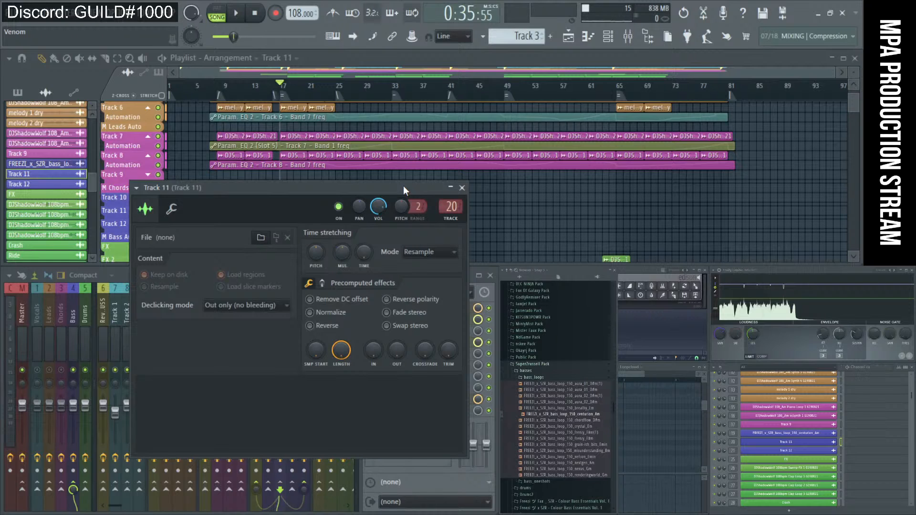
pyautogui.moveTo(403, 187); pyautogui.dragTo(373, 174)
pyautogui.click(432, 175)
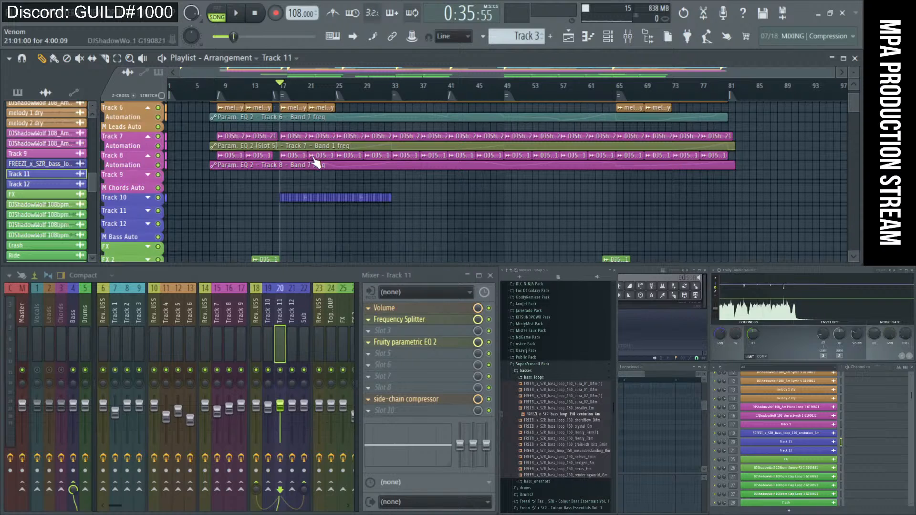
pyautogui.scroll(-2, 316, 162)
pyautogui.scroll(3, 317, 159)
pyautogui.scroll(3, 310, 160)
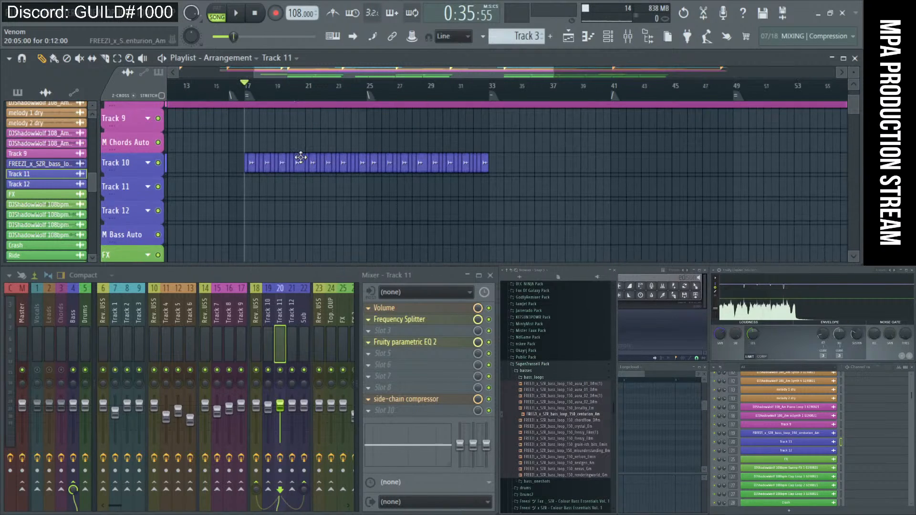
# - Copy Track 10's 16-bar block of centurion bass slices to bars 49 and 65, and set the playhead to bar 49
pyautogui.moveTo(235, 160); pyautogui.dragTo(553, 172)
pyautogui.scroll(-3, 396, 174)
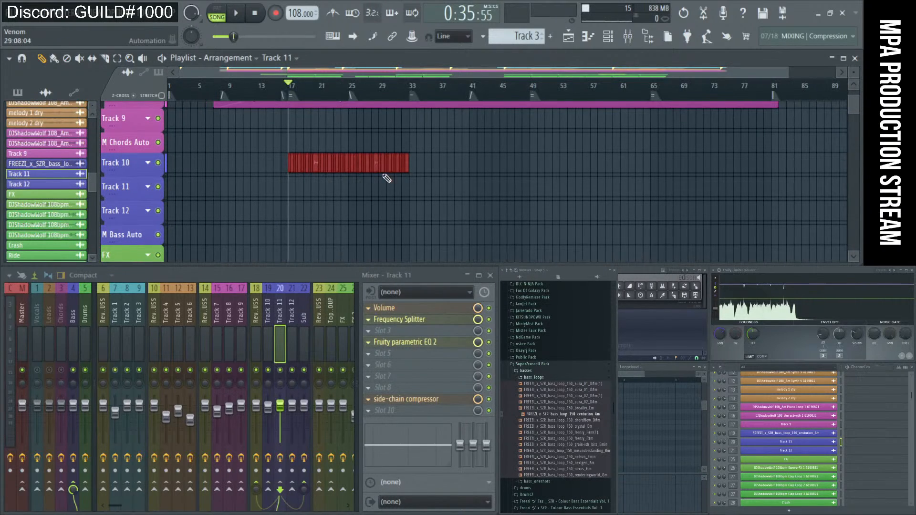
pyautogui.moveTo(322, 170); pyautogui.dragTo(662, 162)
pyautogui.click(514, 96)
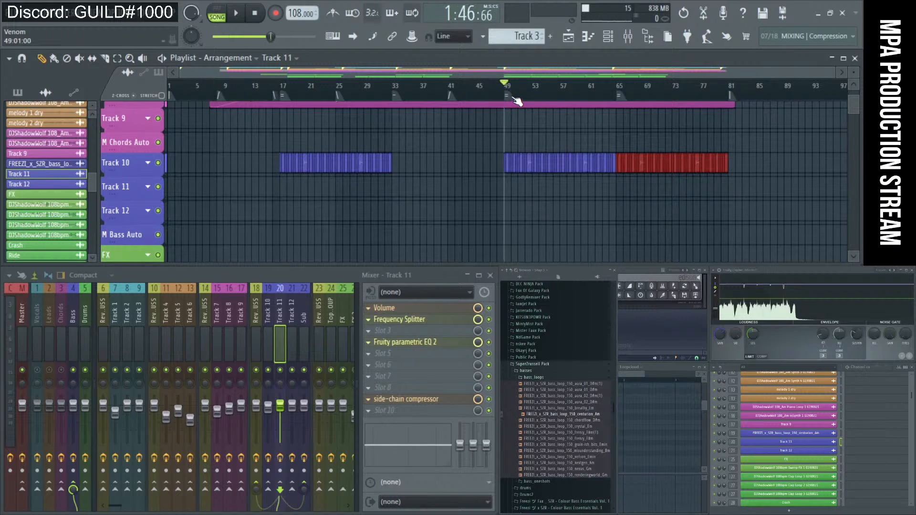
pyautogui.scroll(2, 618, 208)
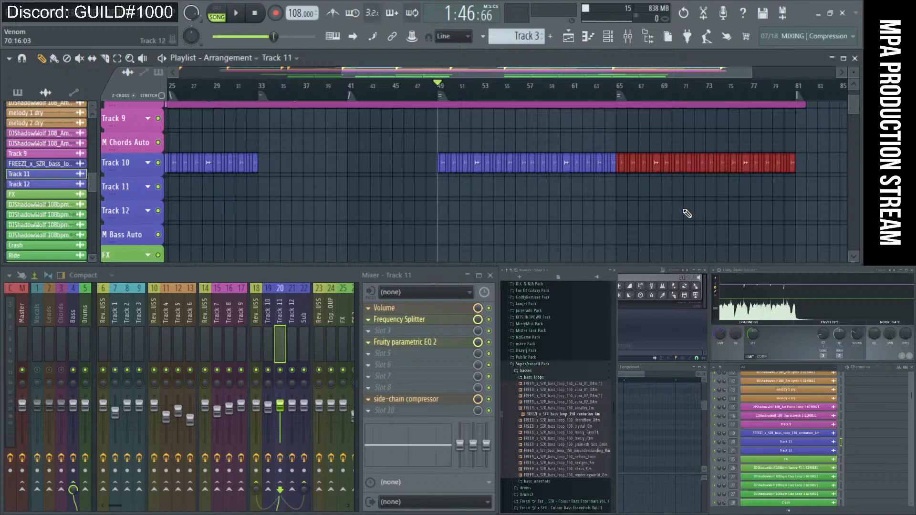
pyautogui.scroll(1, 688, 210)
pyautogui.hotkey('ctrl', 'd')
pyautogui.scroll(2, 708, 213)
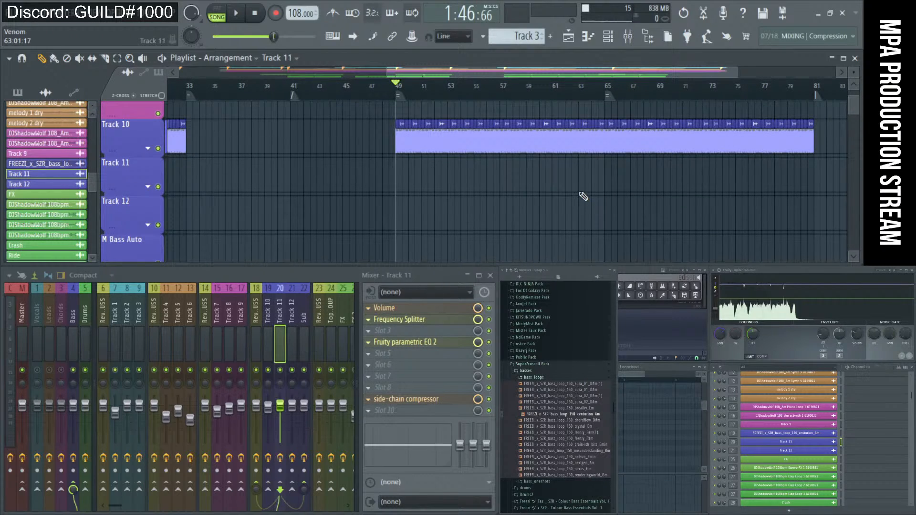
# - Briefly play the arrangement from bar 49 to hear the copied bass slices
pyautogui.scroll(1, 583, 195)
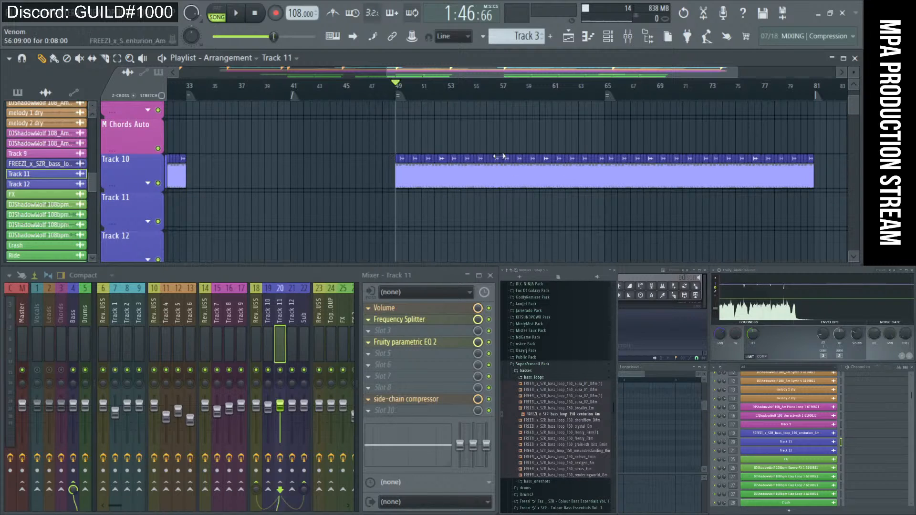
pyautogui.press('space')
pyautogui.press('space')
# - Delete the copied bass slices between bars 49 and 81 on Track 10
pyautogui.scroll(-4, 376, 197)
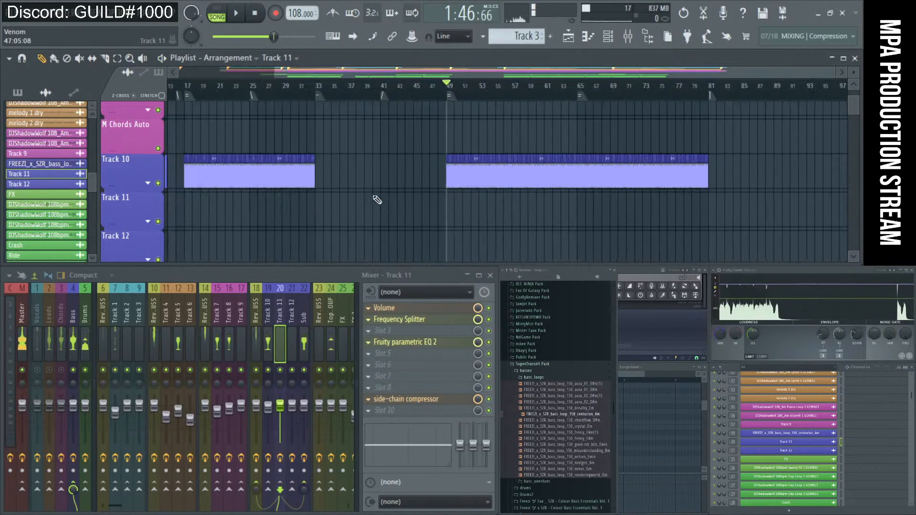
pyautogui.scroll(2, 267, 196)
pyautogui.scroll(-2, 630, 155)
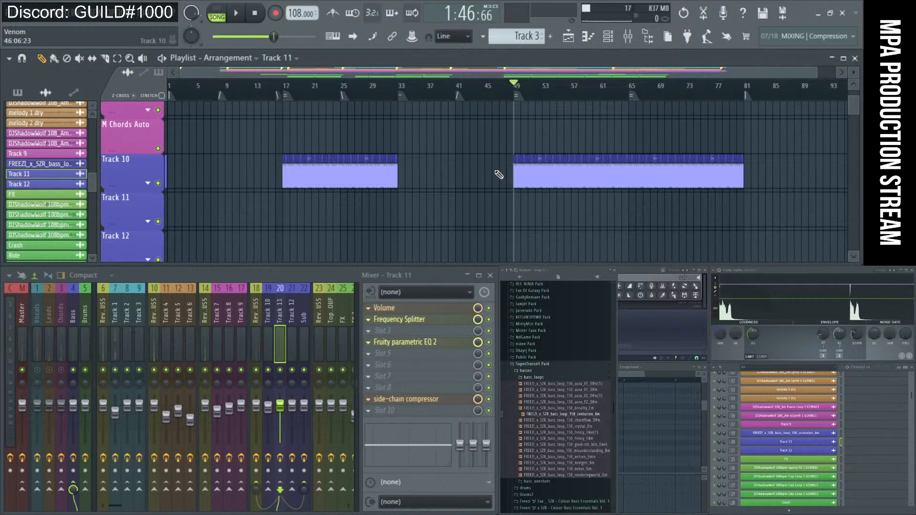
pyautogui.rightClick(520, 170)
# - Select the time range from bar 17 to bar 33 over Track 10's bass slices for looped playback
pyautogui.scroll(2, 318, 132)
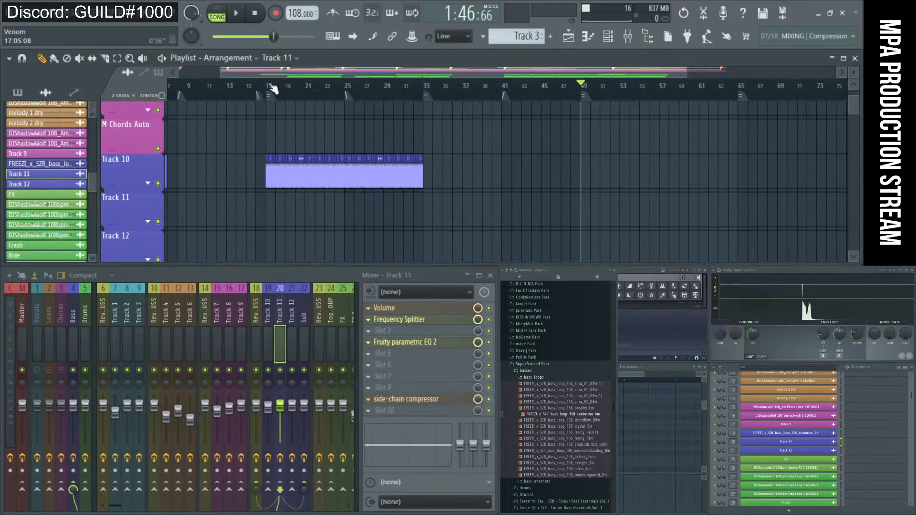
pyautogui.moveTo(267, 92); pyautogui.dragTo(428, 92)
pyautogui.keyDown('ctrl'); pyautogui.click(358, 148); pyautogui.keyUp('ctrl')
pyautogui.scroll(2, 285, 163)
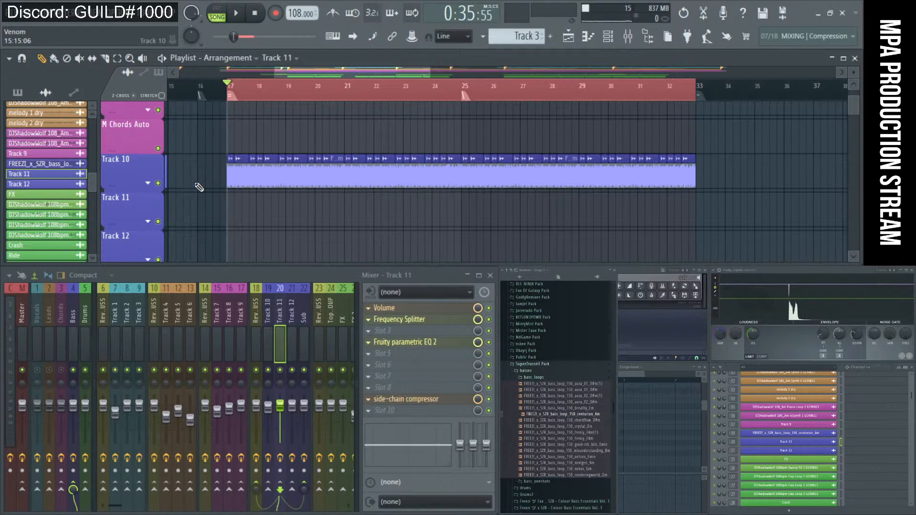
pyautogui.scroll(1, 199, 187)
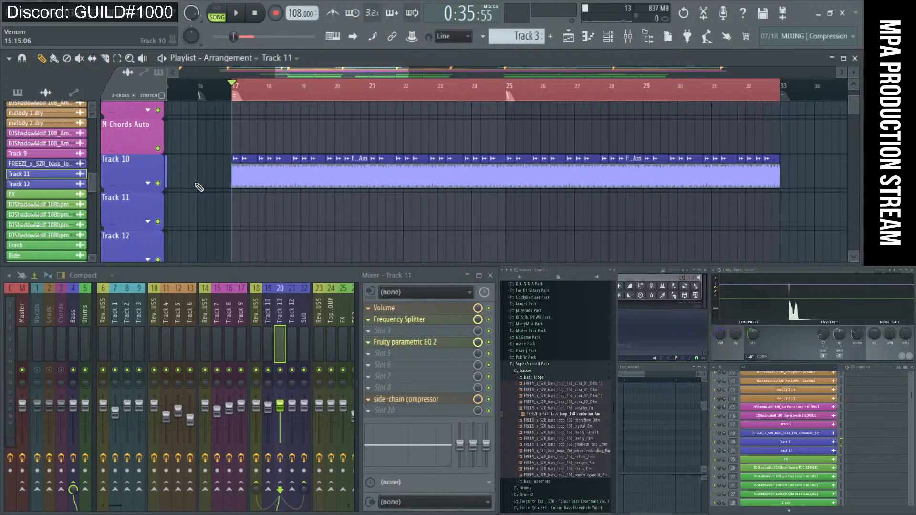
pyautogui.scroll(1, 227, 182)
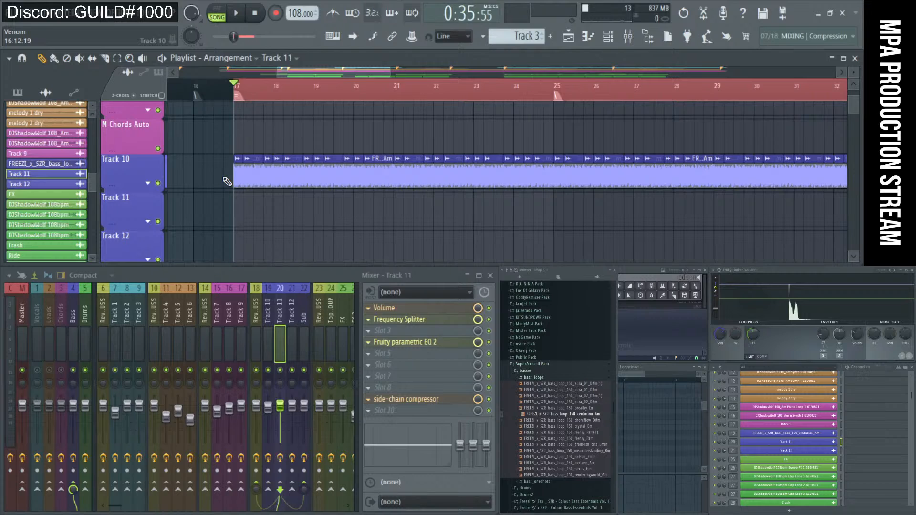
pyautogui.scroll(-1, 227, 181)
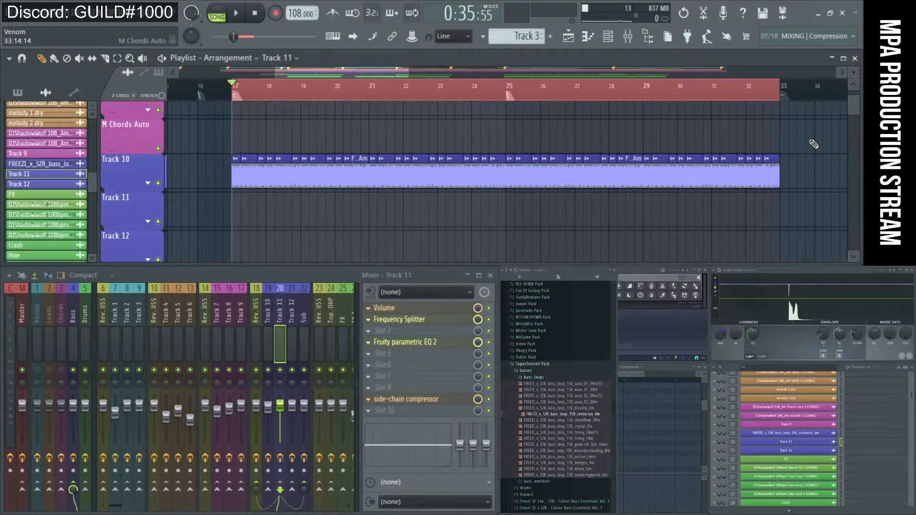
# - Preview the chordflow and nextgen bass loops, and load FREEZI_x_SZR_bass_loop_150_nextgen_Am into the Track 11 channel
pyautogui.click(583, 421)
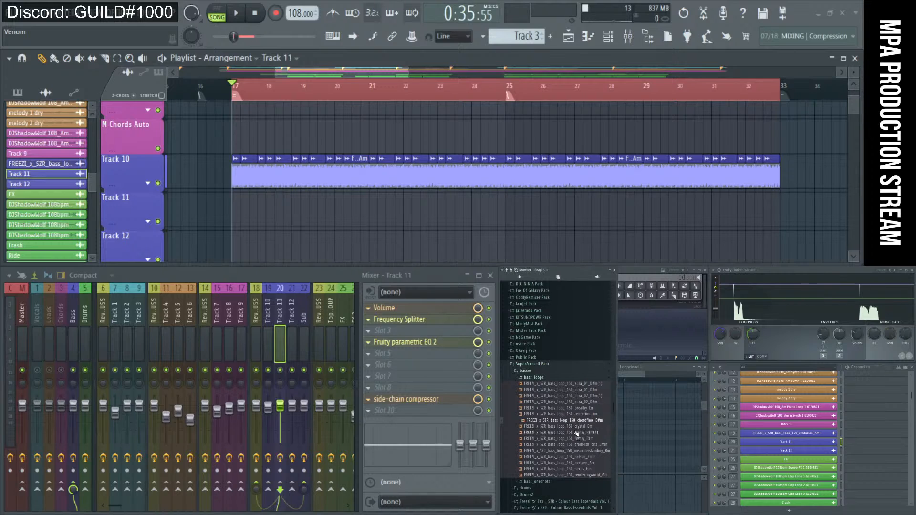
pyautogui.click(575, 463)
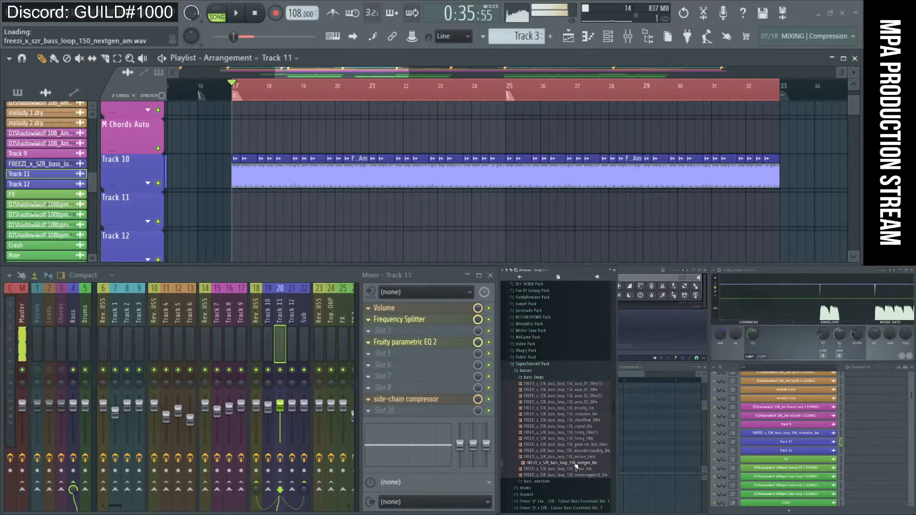
pyautogui.moveTo(575, 463); pyautogui.dragTo(307, 379)
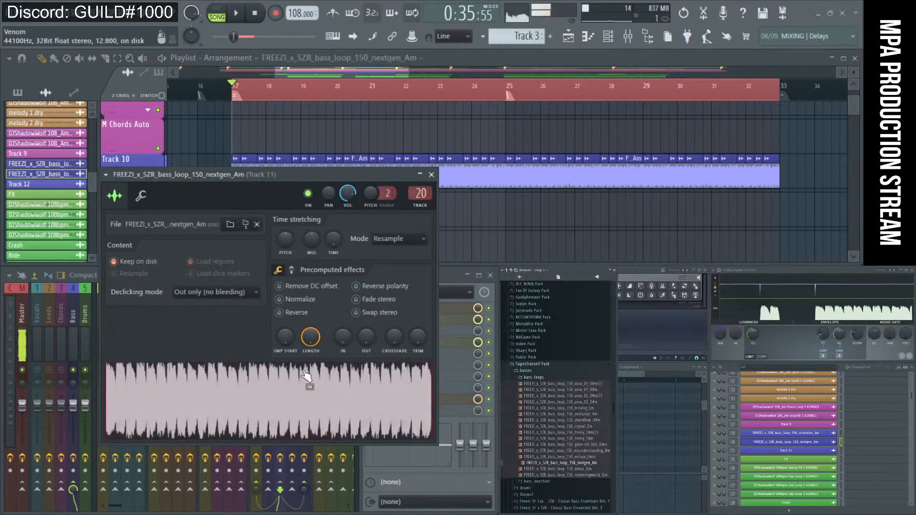
pyautogui.click(431, 175)
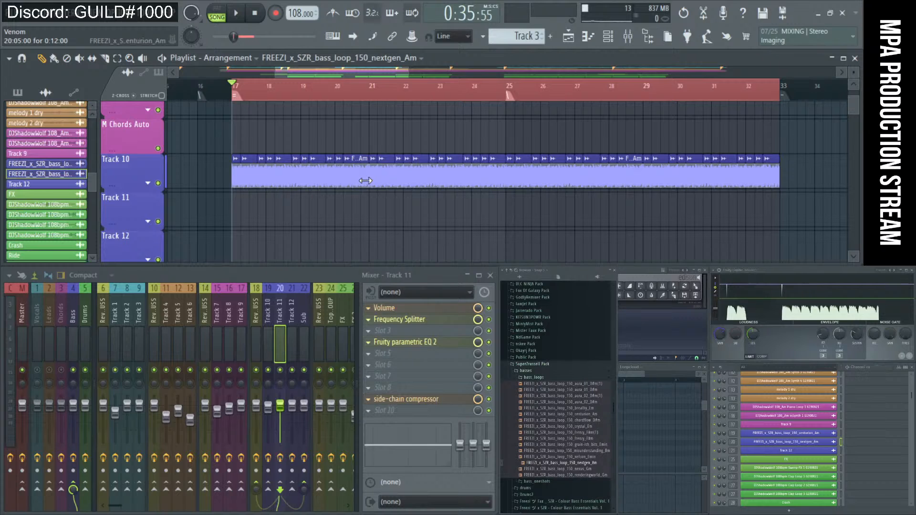
# - Place the nextgen bass loop on playlist Track 11 so it starts at bar 17
pyautogui.scroll(-1, 365, 180)
pyautogui.scroll(2, 366, 181)
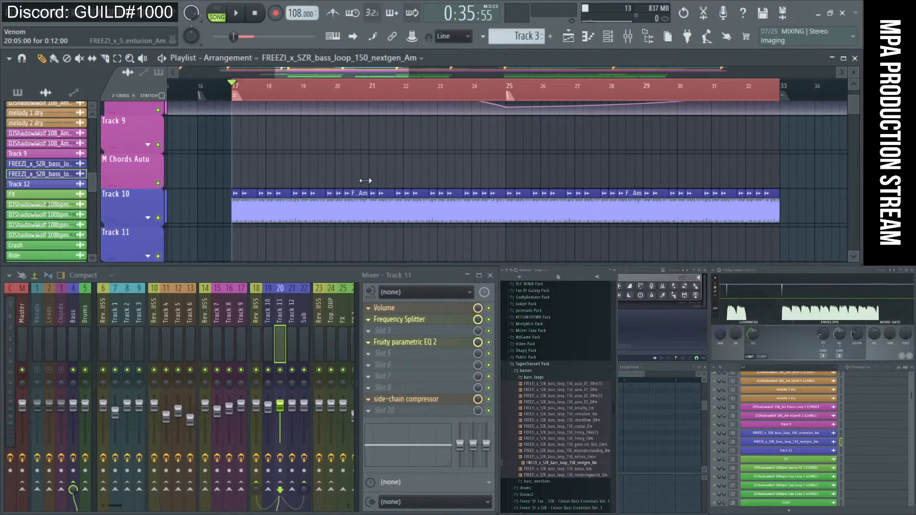
pyautogui.scroll(-1, 365, 180)
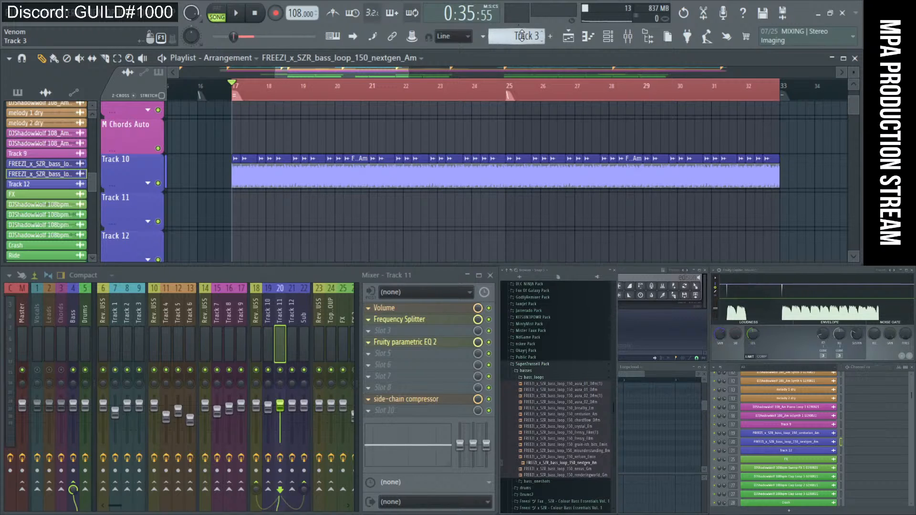
pyautogui.click(769, 442)
pyautogui.click(431, 175)
pyautogui.moveTo(286, 222); pyautogui.dragTo(259, 225)
pyautogui.scroll(5, 257, 222)
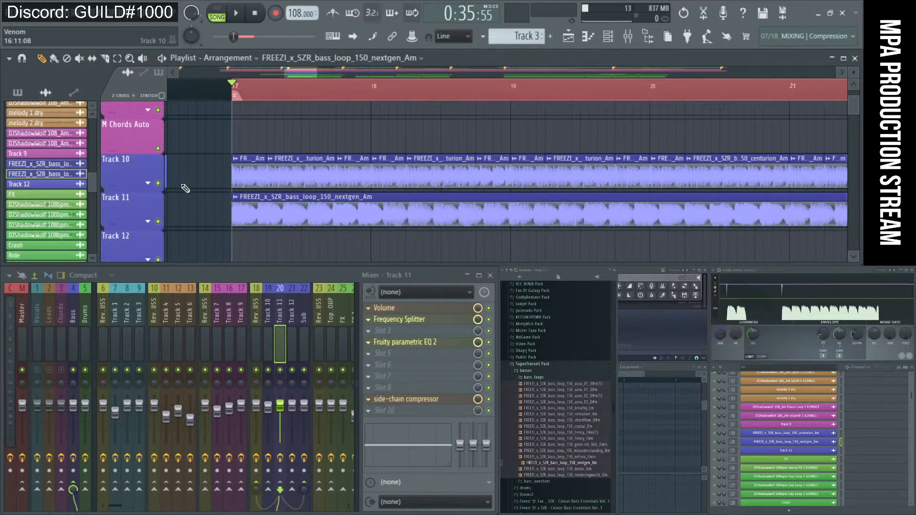
# - Mute Track 10 and set the nextgen loop's time-stretching mode to Stretch
pyautogui.click(158, 183)
pyautogui.scroll(-4, 248, 212)
pyautogui.doubleClick(247, 210)
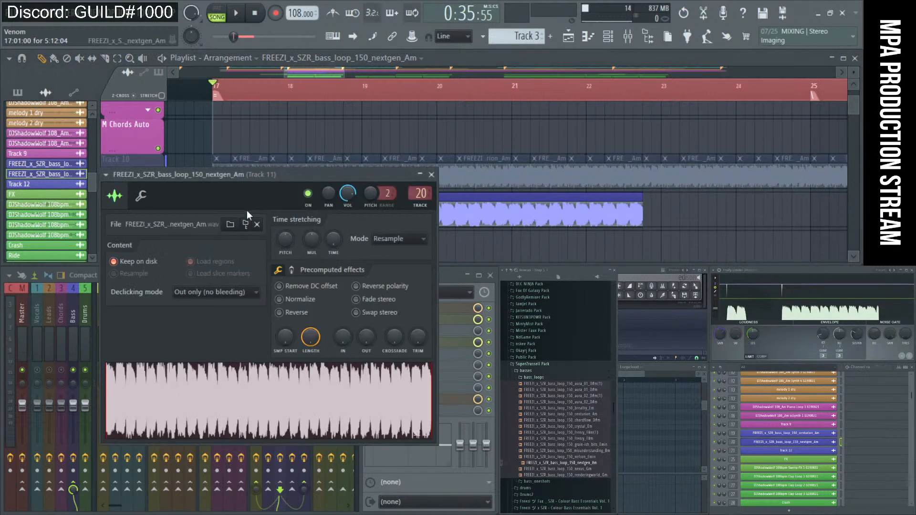
pyautogui.click(397, 241)
pyautogui.click(384, 270)
# - Set the nextgen sample's original tempo to 150 BPM through tempo detection, and close its channel settings
pyautogui.rightClick(334, 244)
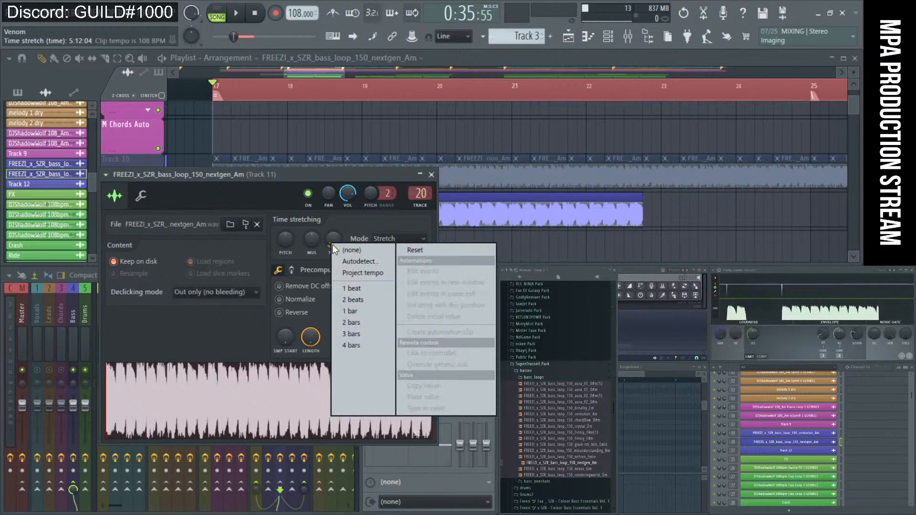
pyautogui.click(346, 265)
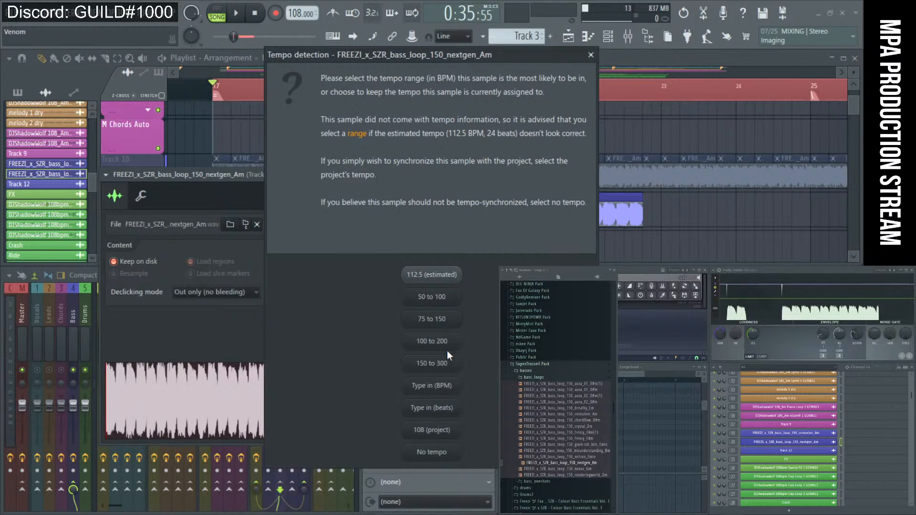
pyautogui.click(447, 382)
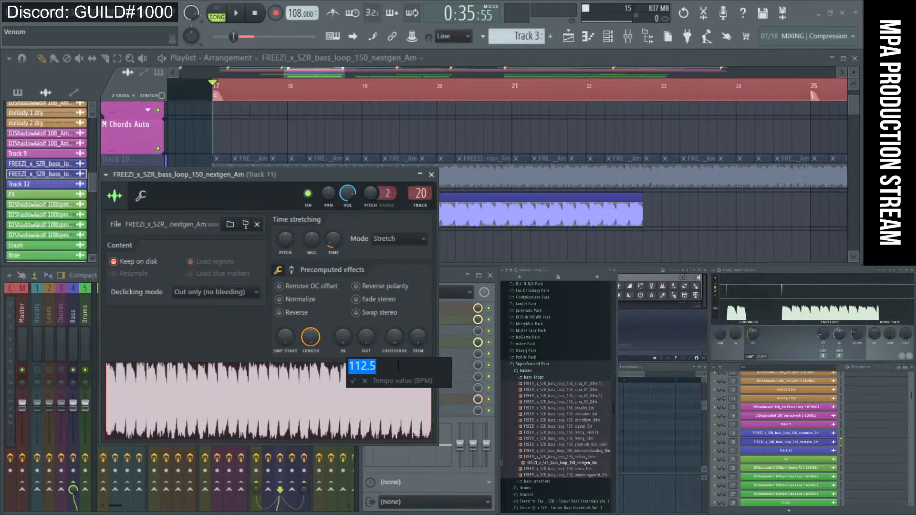
pyautogui.write('105')
pyautogui.press('BackSpace')
pyautogui.press('BackSpace')
pyautogui.write('50')
pyautogui.press('Return')
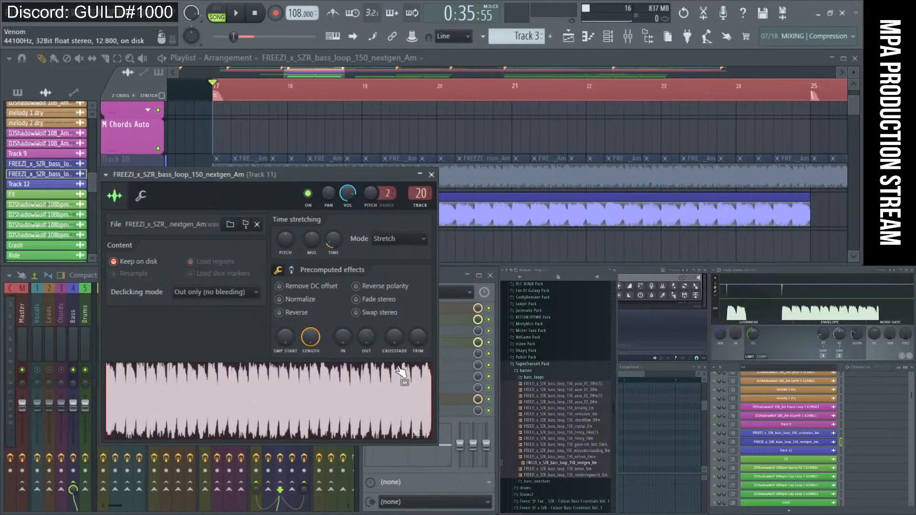
pyautogui.click(431, 174)
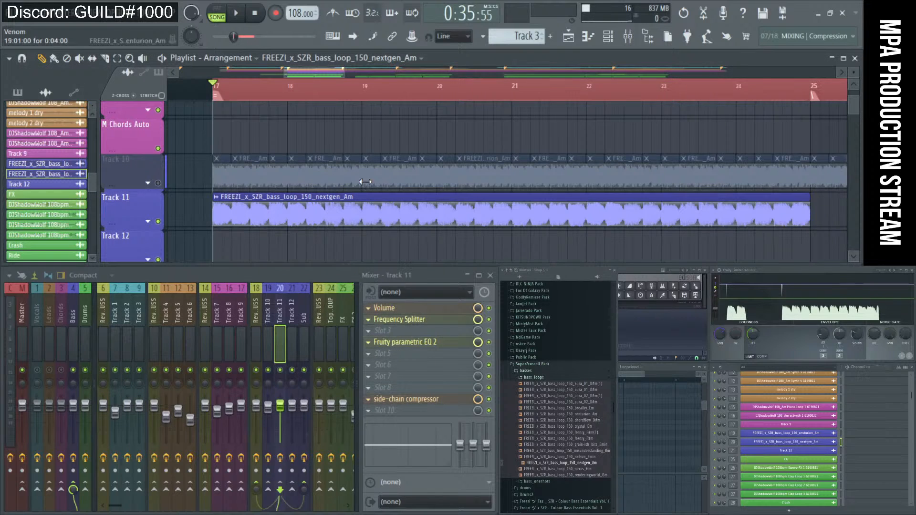
# - Inspect Track 10's centurion slices up to bar 33 and check that sample's time-stretching settings
pyautogui.scroll(-3, 399, 181)
pyautogui.scroll(3, 399, 181)
pyautogui.scroll(-2, 398, 181)
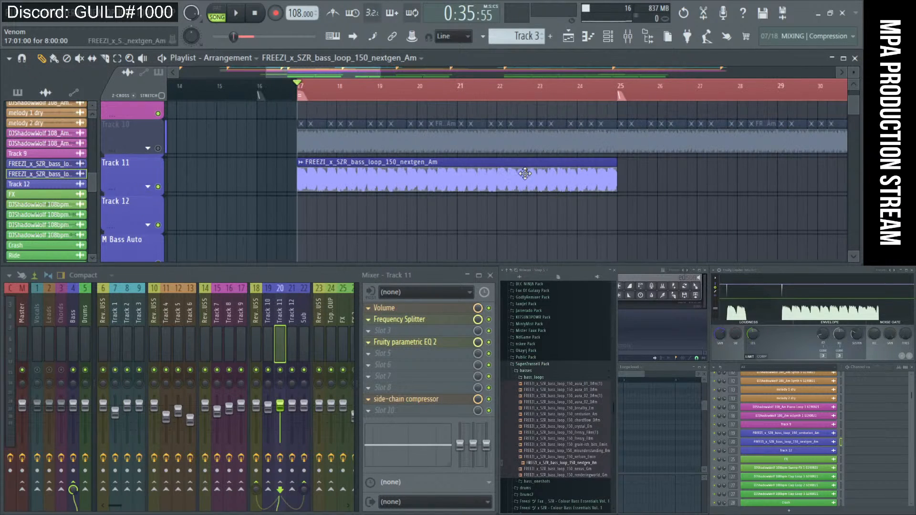
pyautogui.scroll(-3, 538, 176)
pyautogui.scroll(5, 654, 174)
pyautogui.scroll(2, 620, 168)
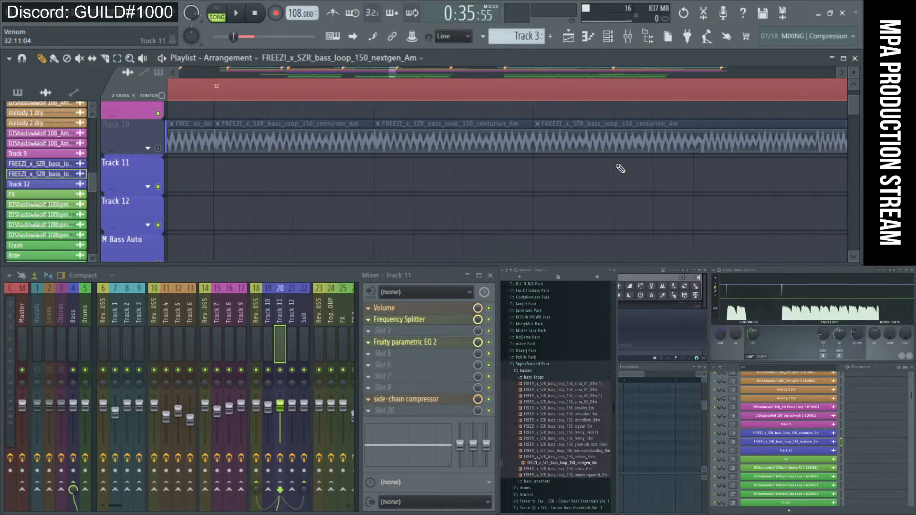
pyautogui.scroll(2, 606, 139)
pyautogui.doubleClick(614, 147)
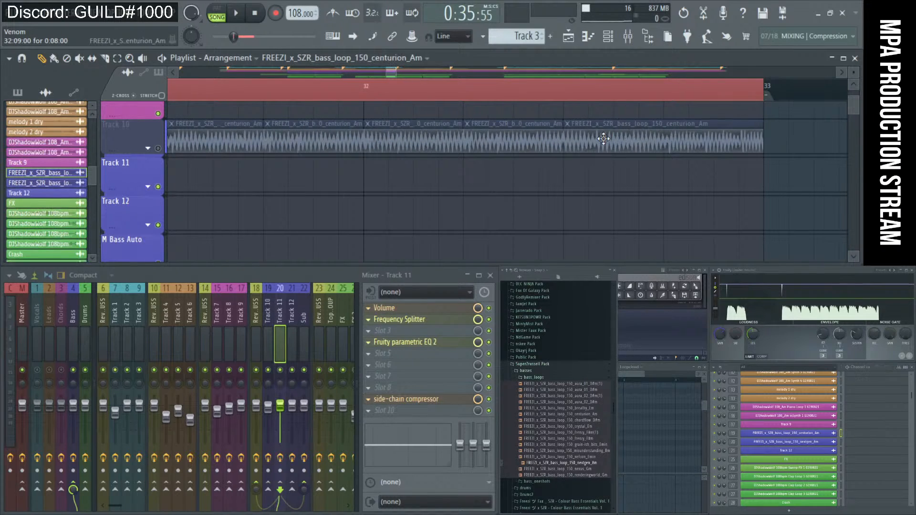
pyautogui.moveTo(525, 154); pyautogui.dragTo(145, 171)
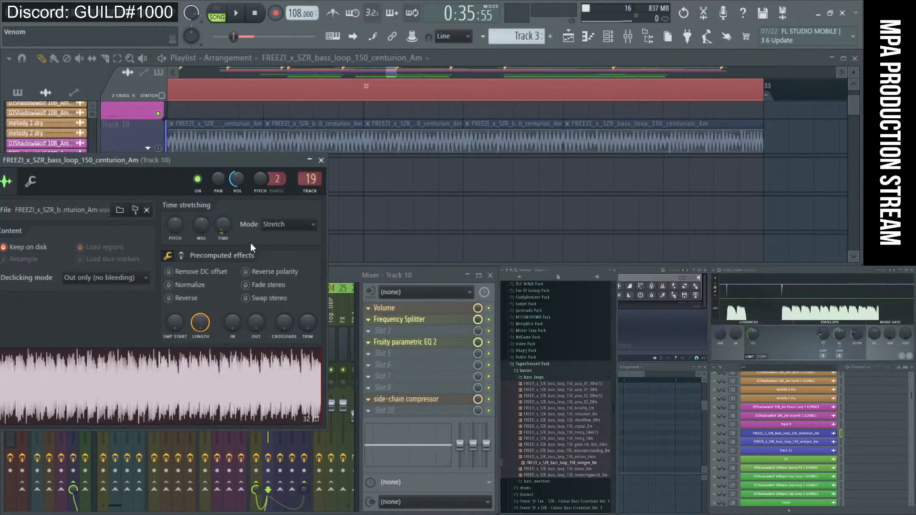
pyautogui.click(320, 160)
# - Unmute Track 10 so the centurion slices play together with the nextgen loop
pyautogui.keyDown('ctrl'); pyautogui.rightClick(359, 169); pyautogui.keyUp('ctrl')
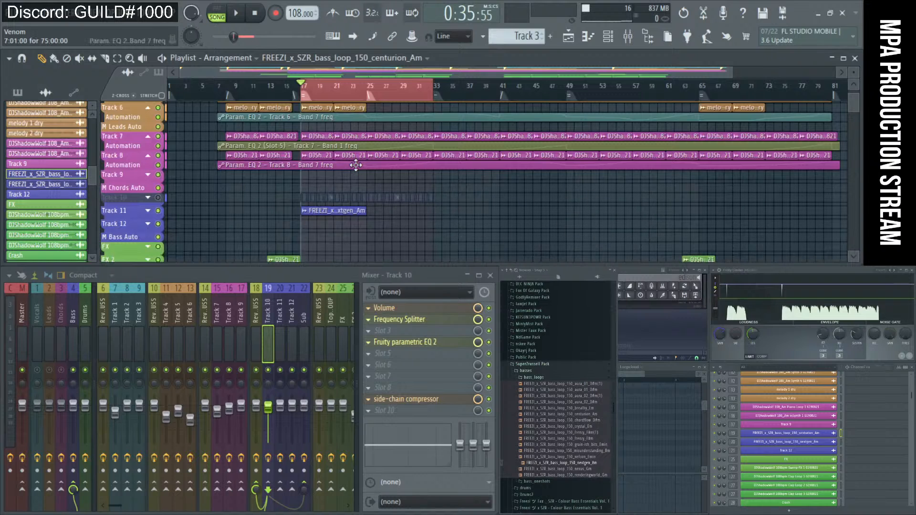
pyautogui.scroll(6, 310, 222)
pyautogui.scroll(2, 310, 223)
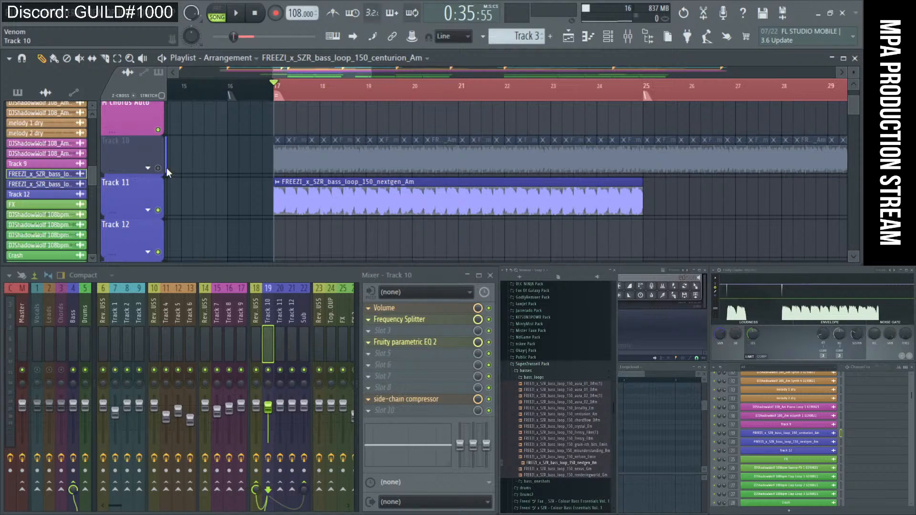
pyautogui.scroll(2, 271, 170)
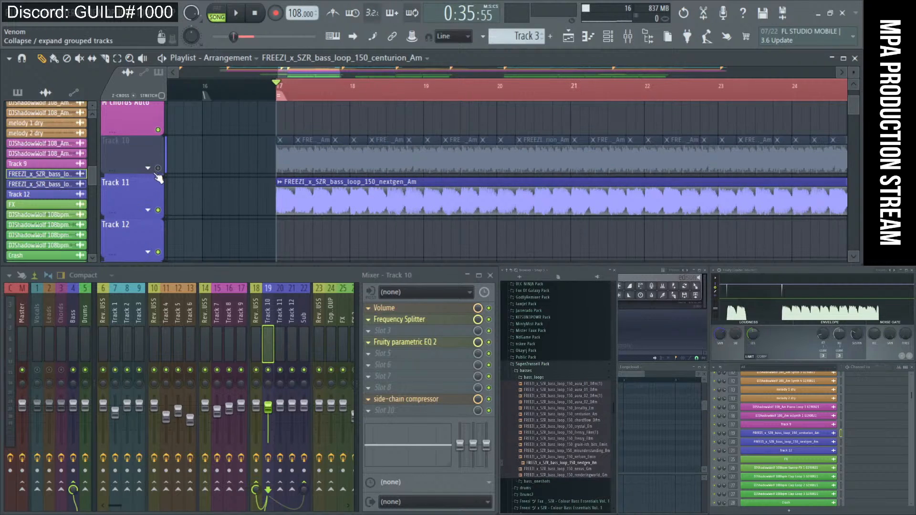
pyautogui.scroll(-2, 183, 192)
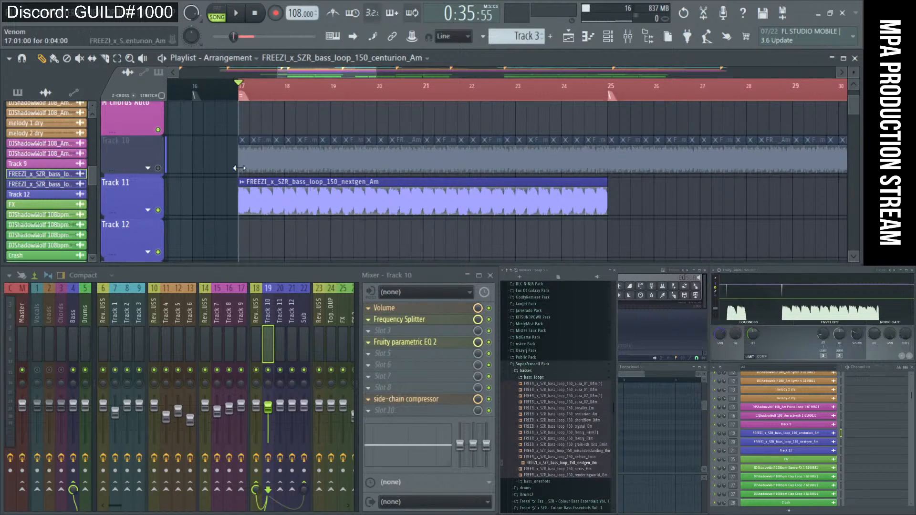
pyautogui.click(158, 168)
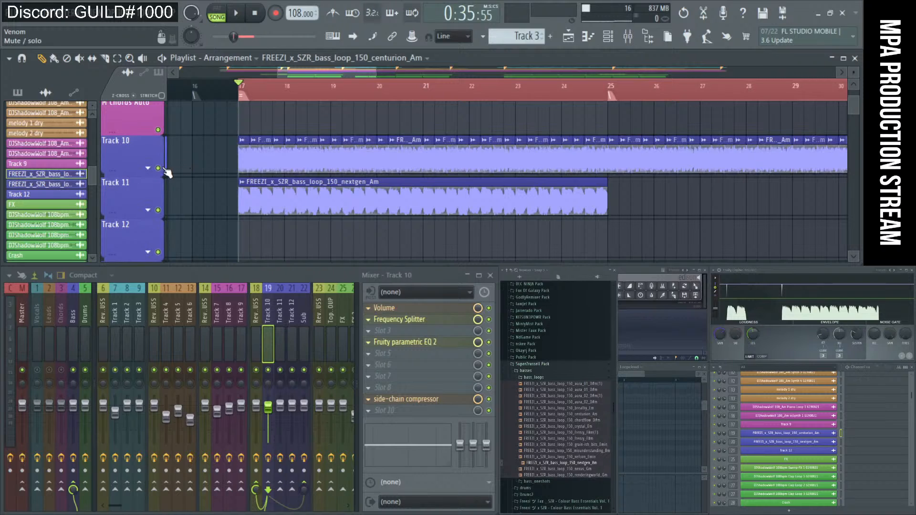
pyautogui.scroll(-2, 229, 169)
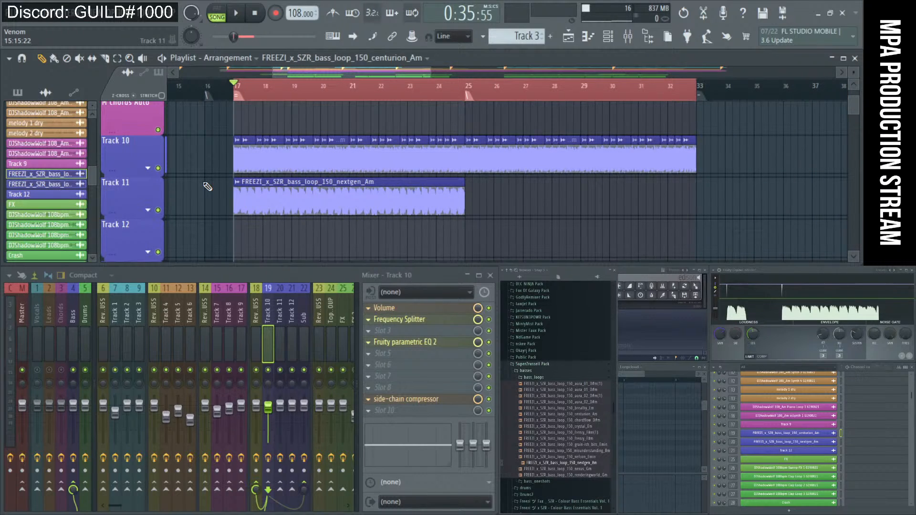
# - Mute Track 11 and listen to Track 10's centurion slices on their own from bar 17
pyautogui.press('space')
pyautogui.click(158, 210)
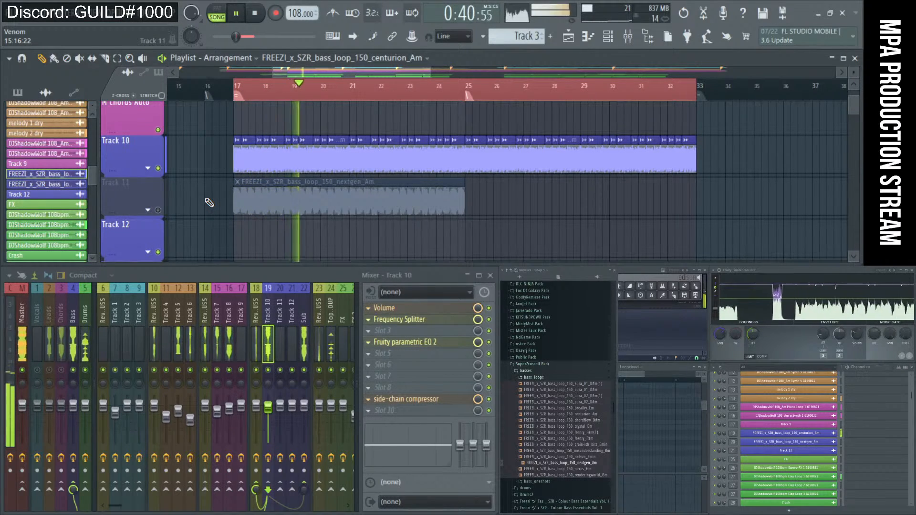
pyautogui.press('space')
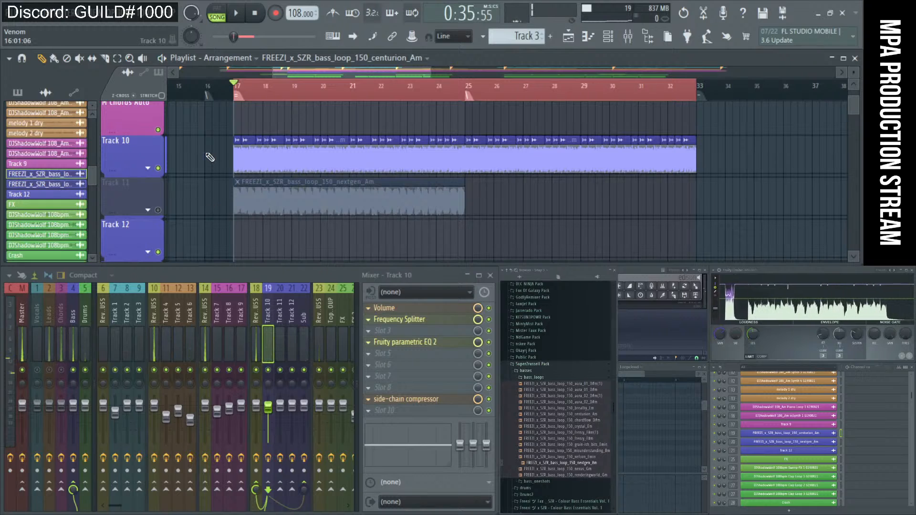
pyautogui.press('space')
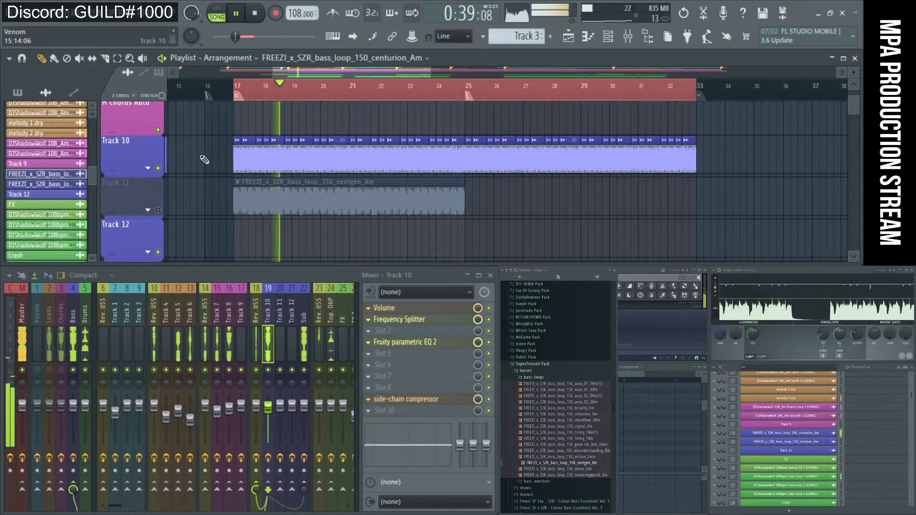
pyautogui.press('space')
# - Mute Track 10, unmute Track 11, and duplicate the nextgen loop to bar 25 for a playback check
pyautogui.click(158, 169)
pyautogui.click(158, 210)
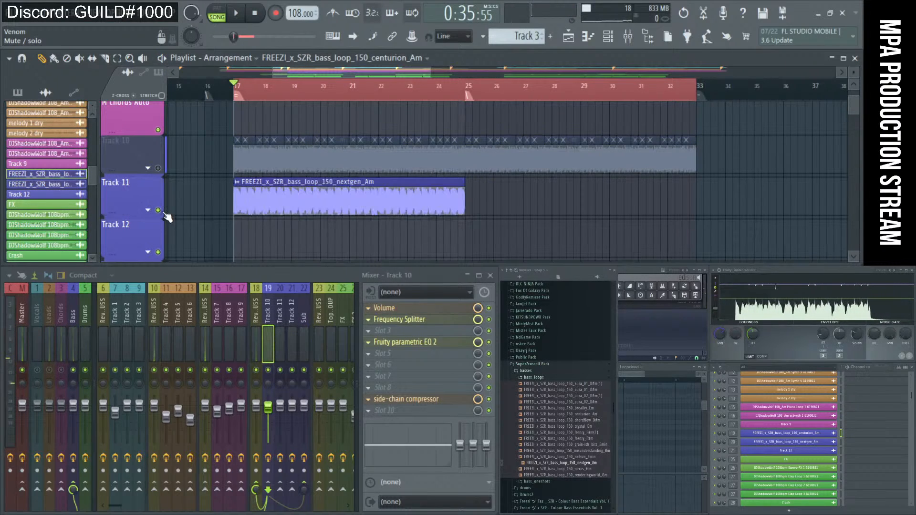
pyautogui.moveTo(294, 192); pyautogui.dragTo(524, 188)
pyautogui.press('space')
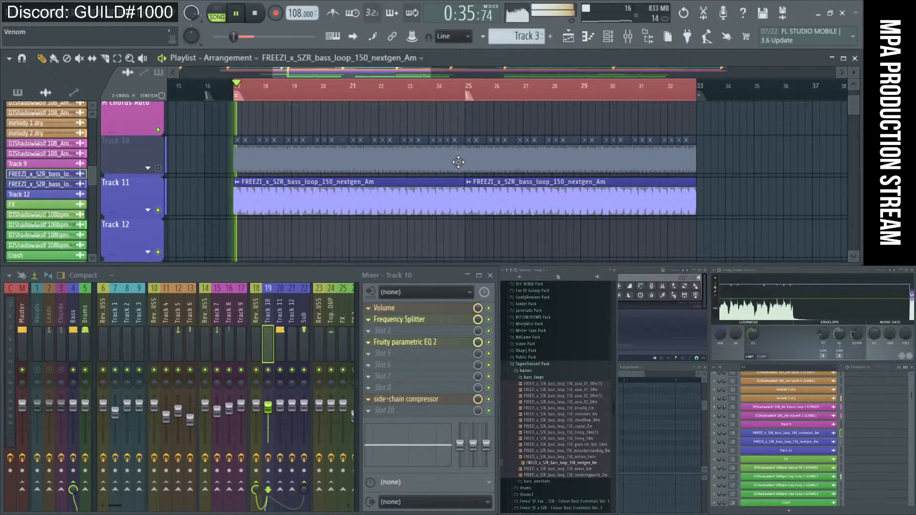
pyautogui.press('space')
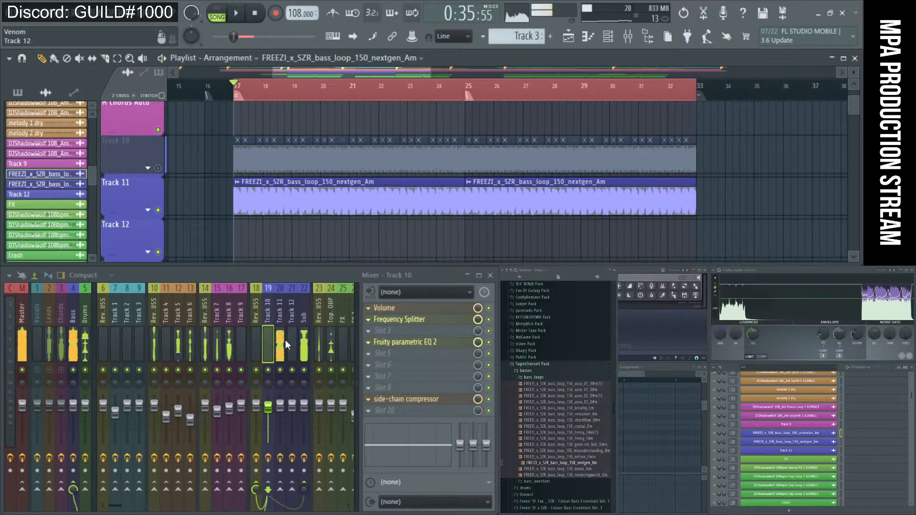
# - Check the nextgen sample's channel settings on Track 11 and audition its clip alone in the playlist
pyautogui.doubleClick(267, 206)
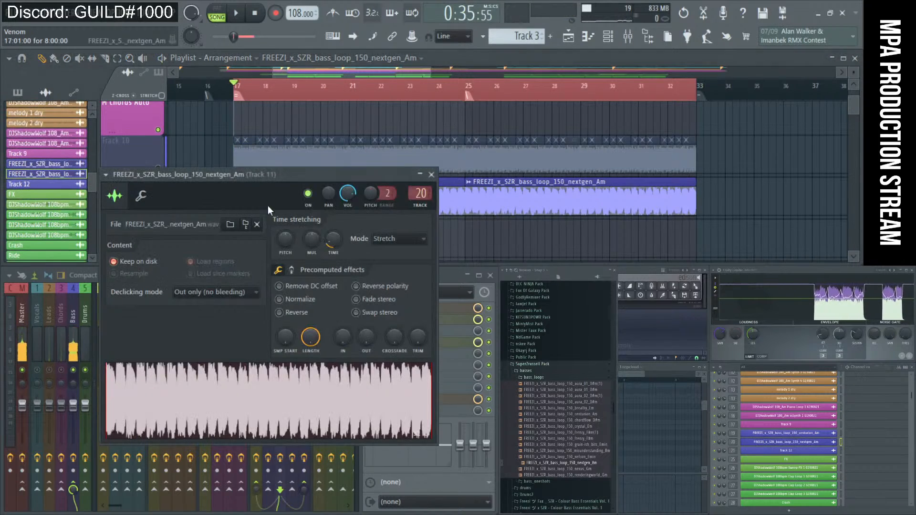
pyautogui.moveTo(341, 177); pyautogui.dragTo(319, 233)
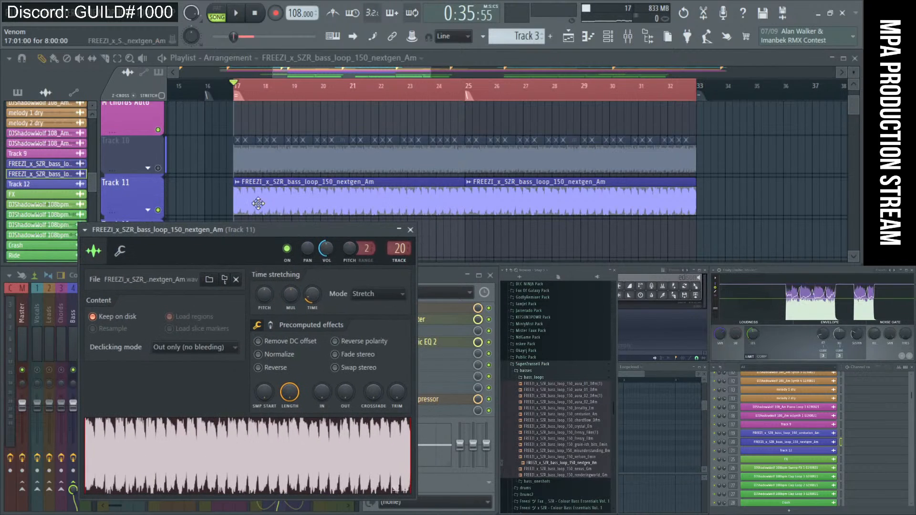
pyautogui.keyDown('alt'); pyautogui.rightClick(242, 201); pyautogui.keyUp('alt')
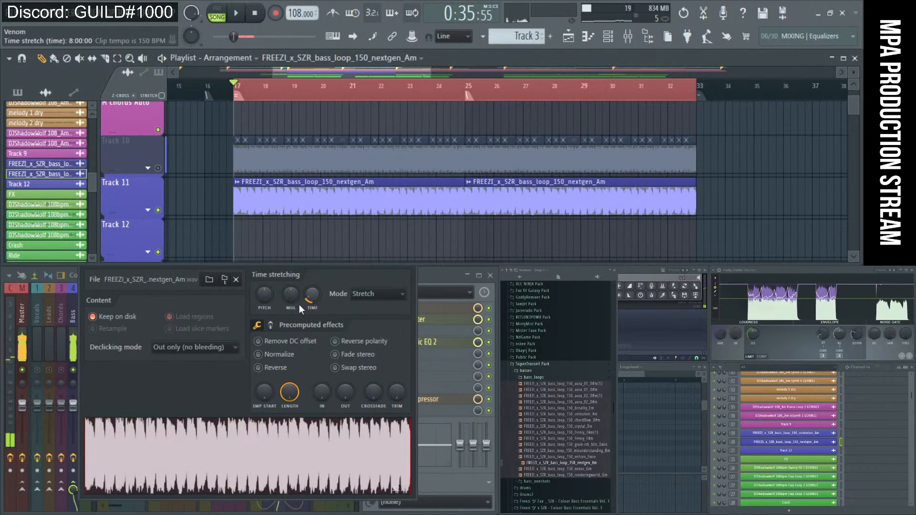
pyautogui.click(223, 389)
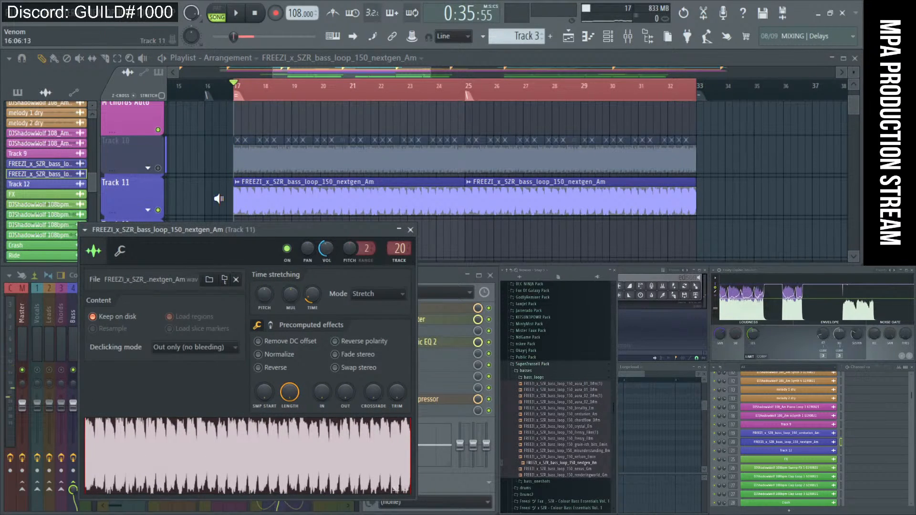
pyautogui.keyDown('alt'); pyautogui.rightClick(280, 210); pyautogui.keyUp('alt')
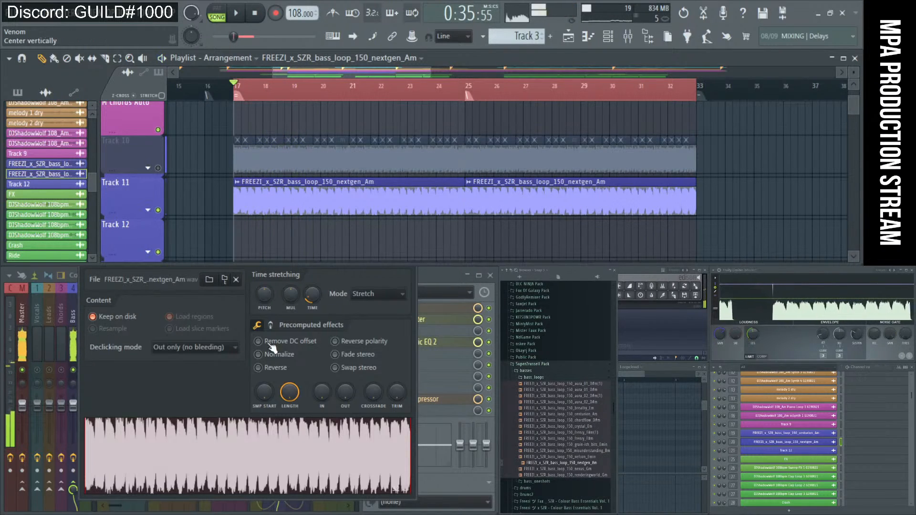
pyautogui.click(237, 360)
pyautogui.click(401, 233)
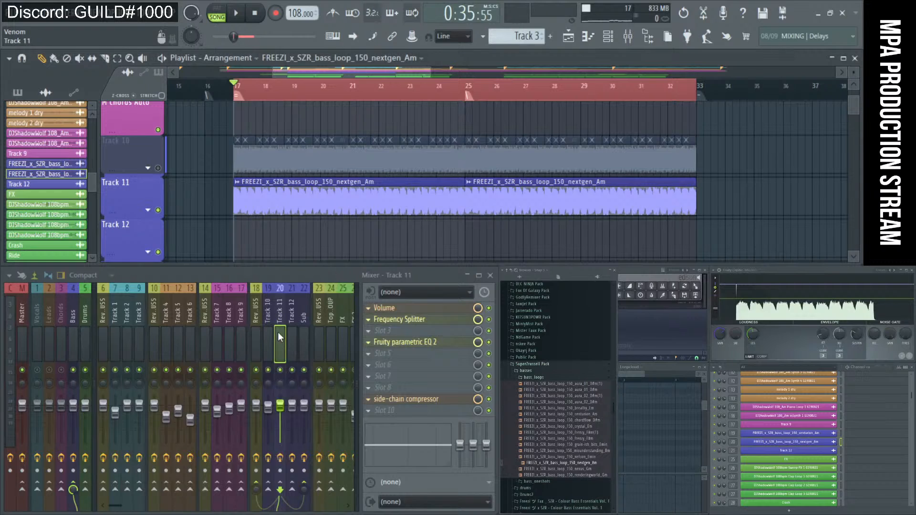
# - On Track 11's side-chain compressor, set the ratio to 20.0:1 and the threshold to about -28 dB, and check it in playback from bar 17
pyautogui.click(405, 399)
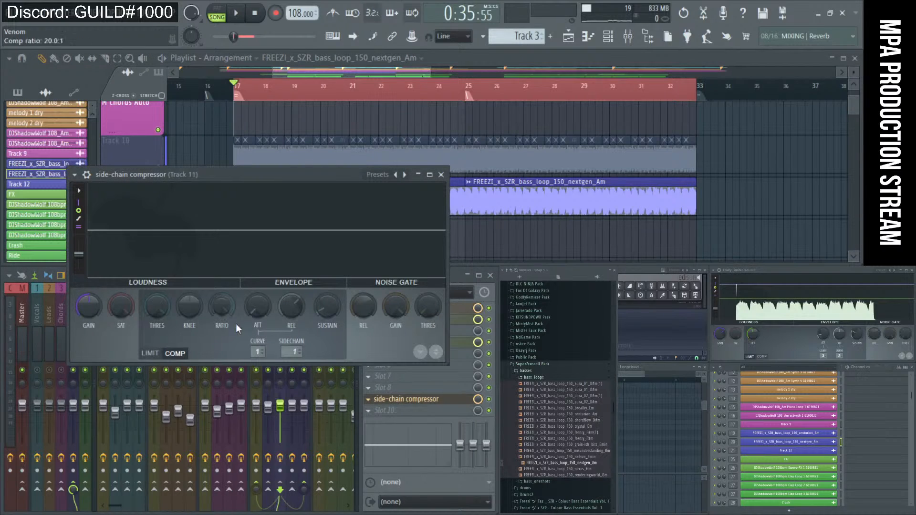
pyautogui.moveTo(155, 316); pyautogui.dragTo(155, 343)
pyautogui.press('space')
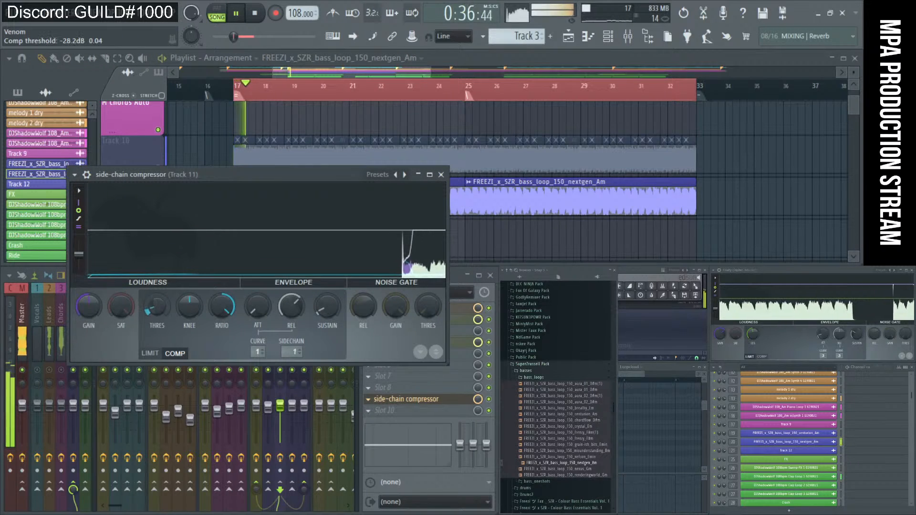
pyautogui.moveTo(154, 314); pyautogui.dragTo(154, 315)
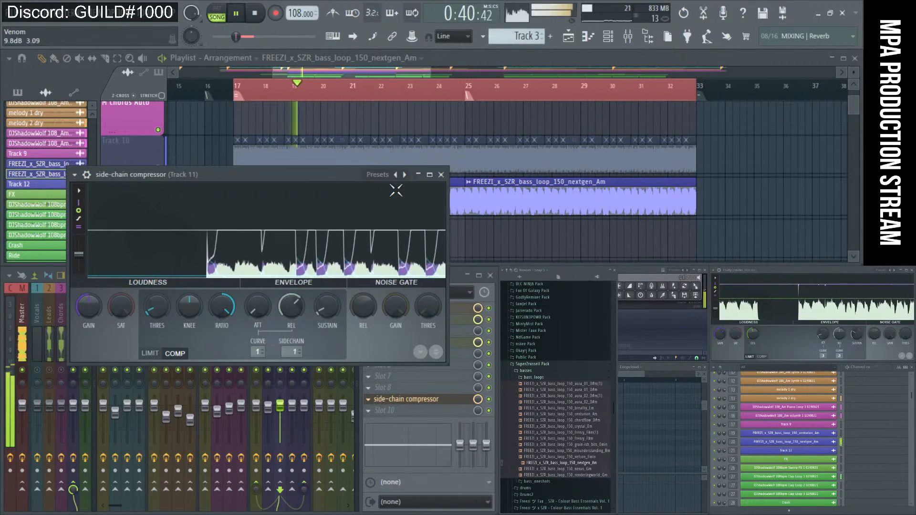
pyautogui.click(441, 175)
pyautogui.scroll(2, 243, 160)
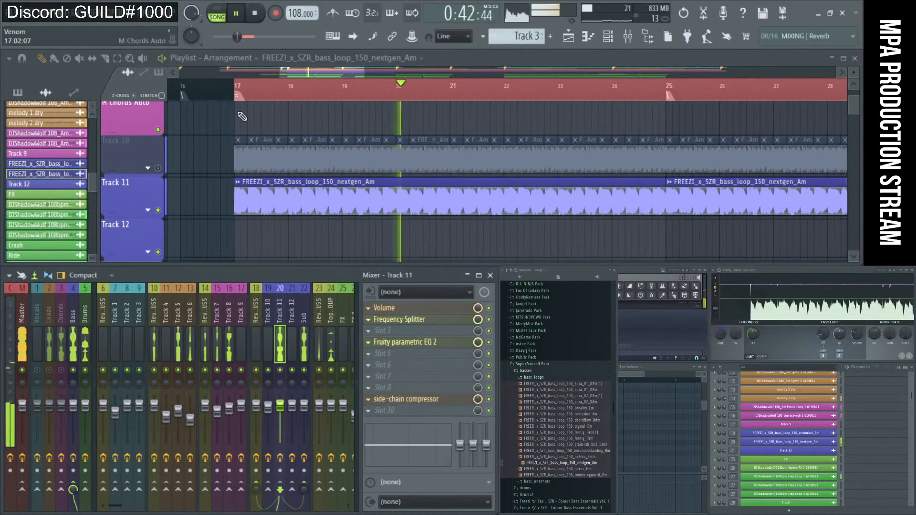
pyautogui.press('space')
pyautogui.press('space')
pyautogui.press('space')
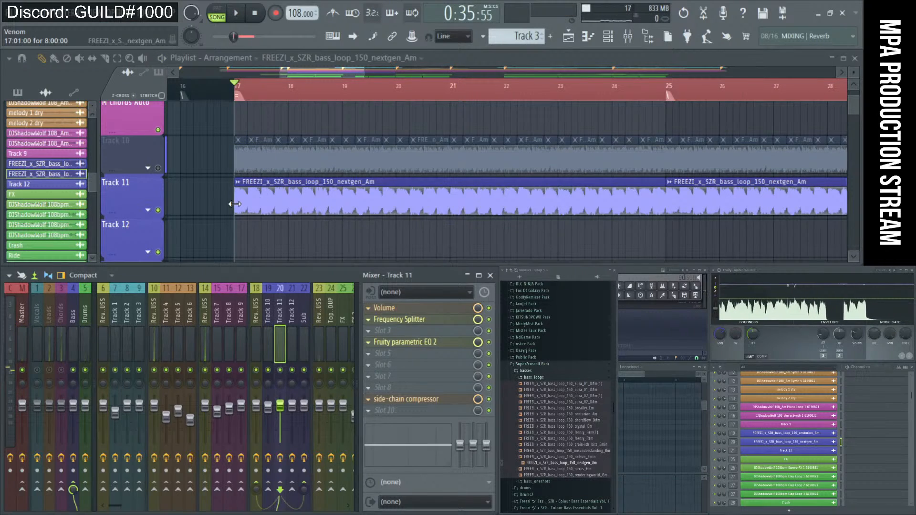
# - Delete the second nextgen clip starting at bar 25 on Track 11
pyautogui.scroll(-1, 235, 204)
pyautogui.scroll(-2, 243, 197)
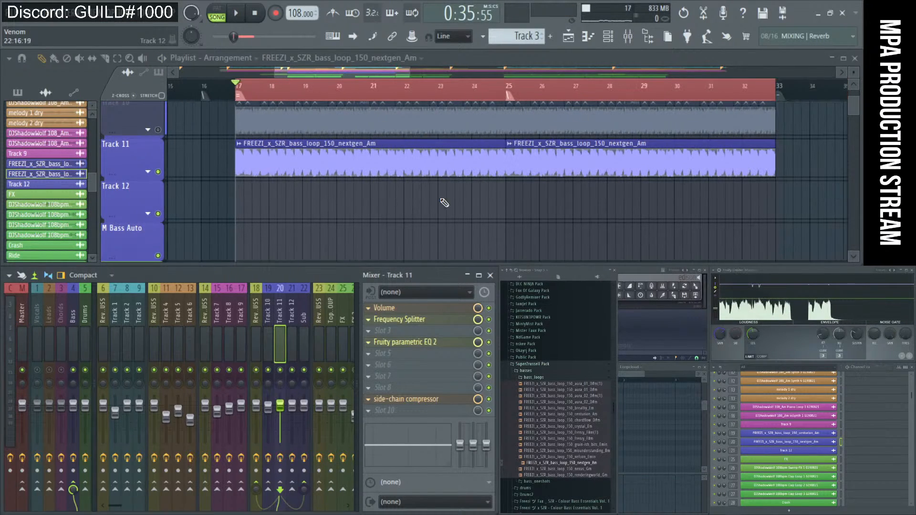
pyautogui.rightClick(582, 175)
# - Slice Track 11's nextgen clip at bars 18 and 19 and delete the piece between the cuts
pyautogui.scroll(3, 208, 192)
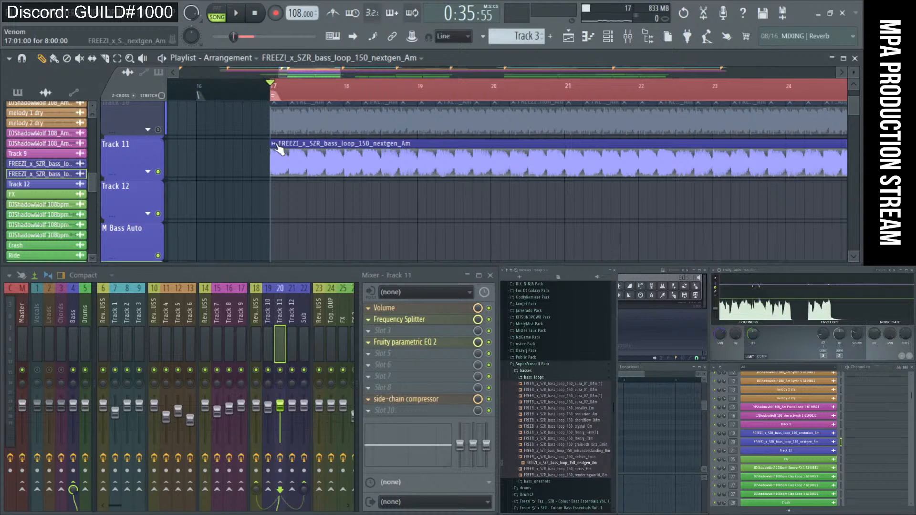
pyautogui.press('space')
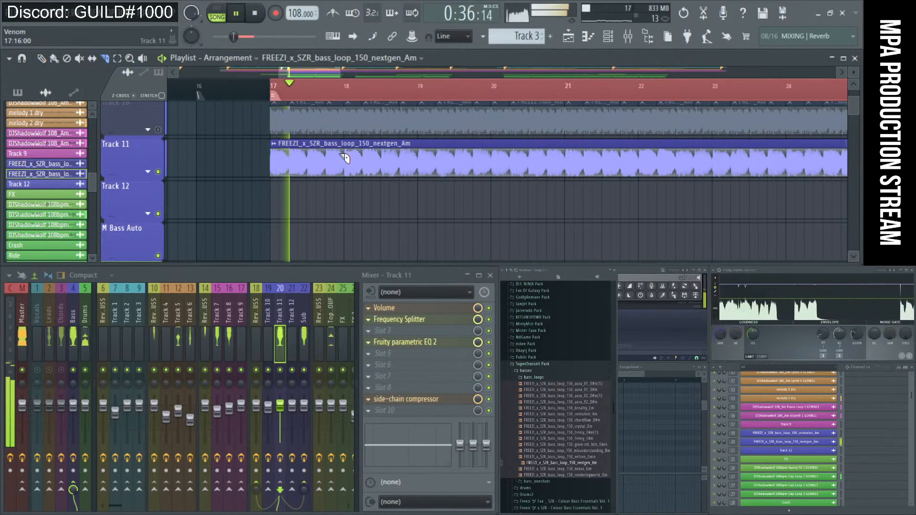
pyautogui.press('space')
pyautogui.keyDown('shift'); pyautogui.click(346, 153); pyautogui.keyUp('shift')
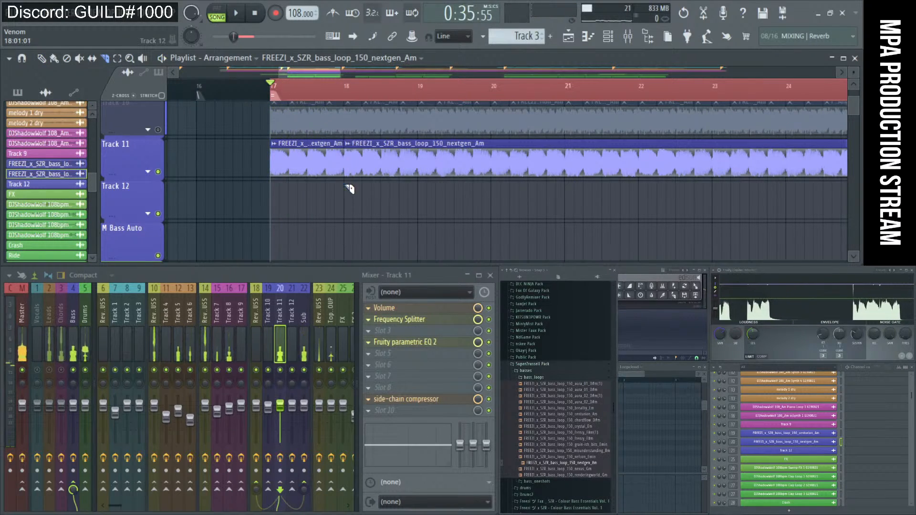
pyautogui.scroll(1, 350, 152)
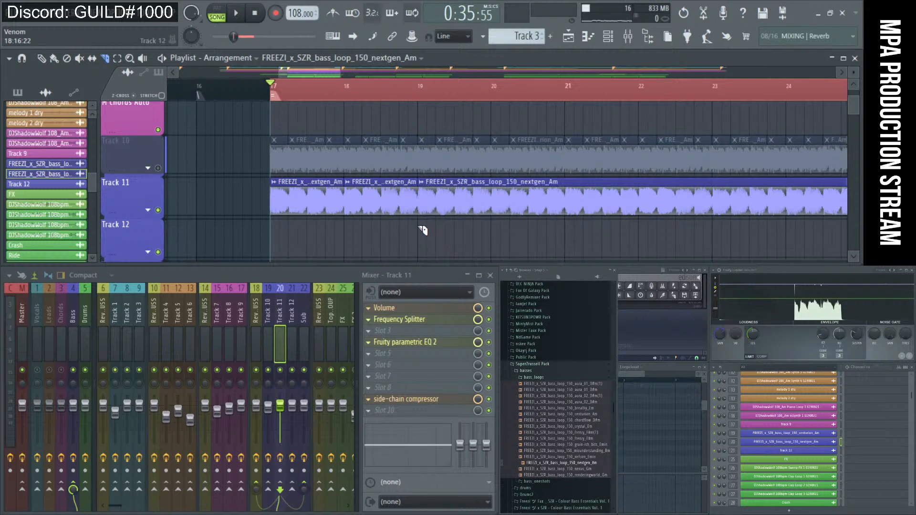
pyautogui.rightClick(380, 209)
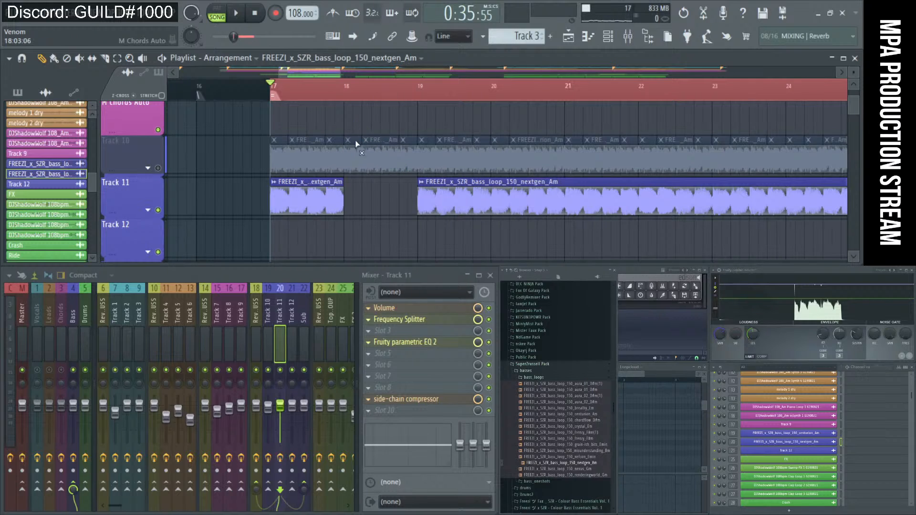
# - Unmute Track 10 and mute its centurion slices across bar 17 and from bar 19 to late bar 22
pyautogui.click(158, 168)
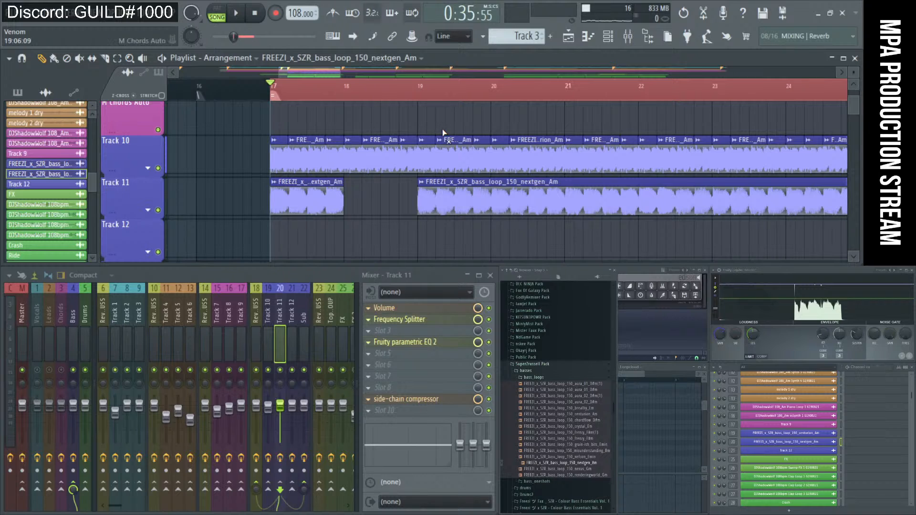
pyautogui.moveTo(426, 152); pyautogui.dragTo(659, 146)
pyautogui.press('space')
pyautogui.press('space')
pyautogui.moveTo(331, 143); pyautogui.dragTo(274, 158)
pyautogui.press('space')
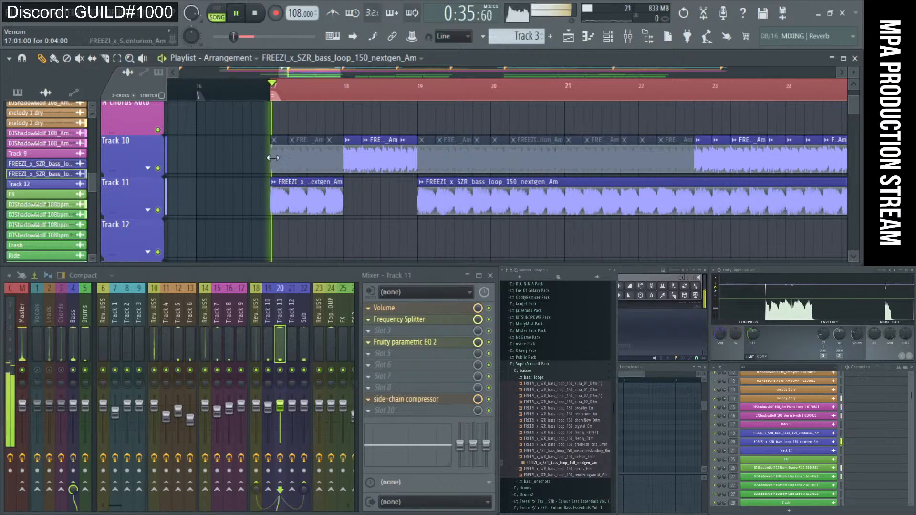
# - Mute Track 10's centurion slices from late bar 22 to just past bar 25
pyautogui.scroll(-2, 282, 156)
pyautogui.scroll(-2, 539, 121)
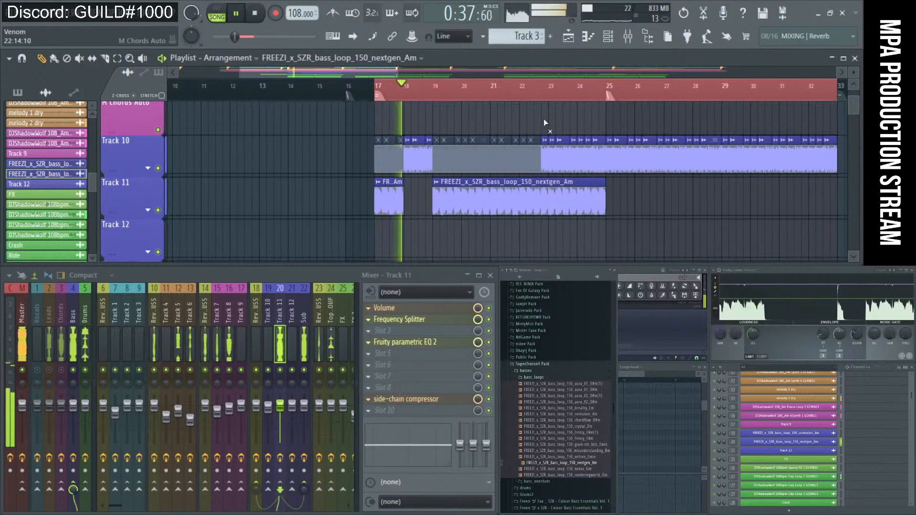
pyautogui.moveTo(546, 143); pyautogui.dragTo(616, 154)
pyautogui.press('space')
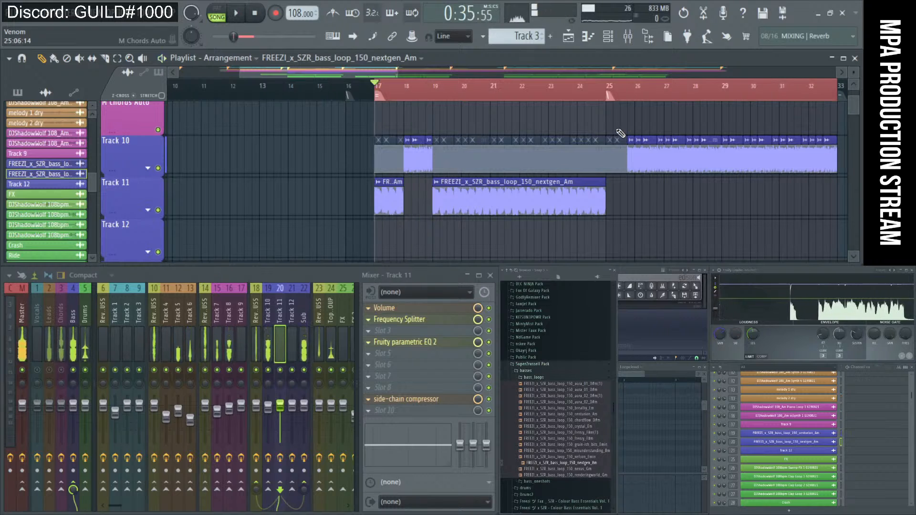
# - Delete all of Track 10's centurion slices from bar 25 to bar 33
pyautogui.press('space')
pyautogui.scroll(-2, 620, 136)
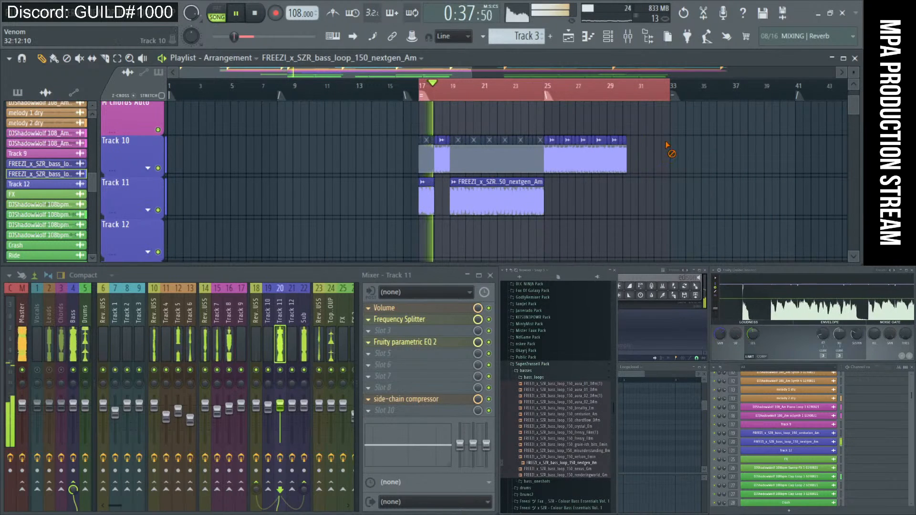
pyautogui.moveTo(667, 145); pyautogui.dragTo(559, 156)
pyautogui.scroll(2, 411, 160)
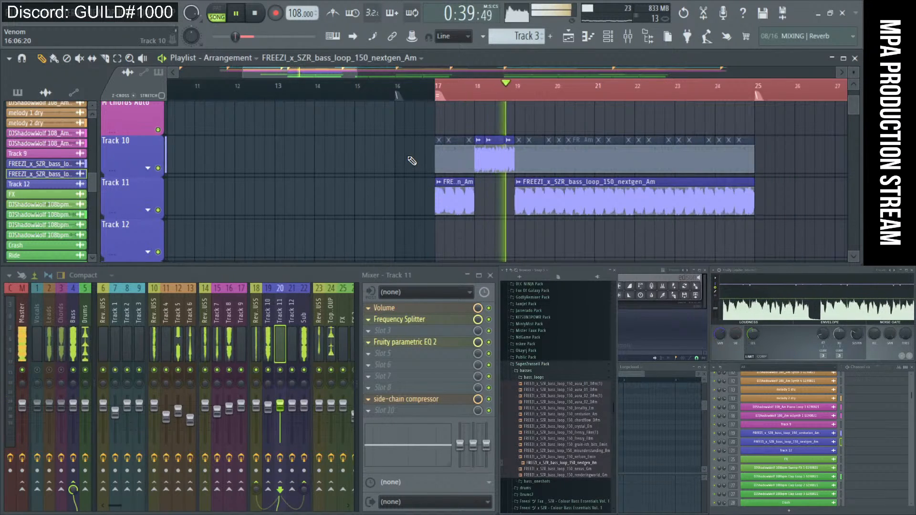
# - Extend the later nextgen clip back to the end of bar 18's centurion slices and delete the muted slices in bars 17 and 19
pyautogui.scroll(2, 412, 161)
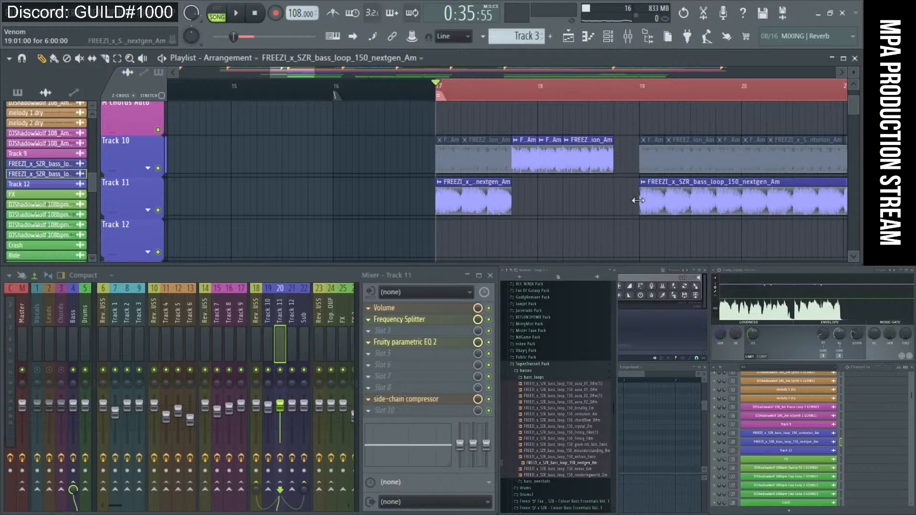
pyautogui.moveTo(638, 200); pyautogui.dragTo(614, 200)
pyautogui.press('space')
pyautogui.rightClick(438, 158)
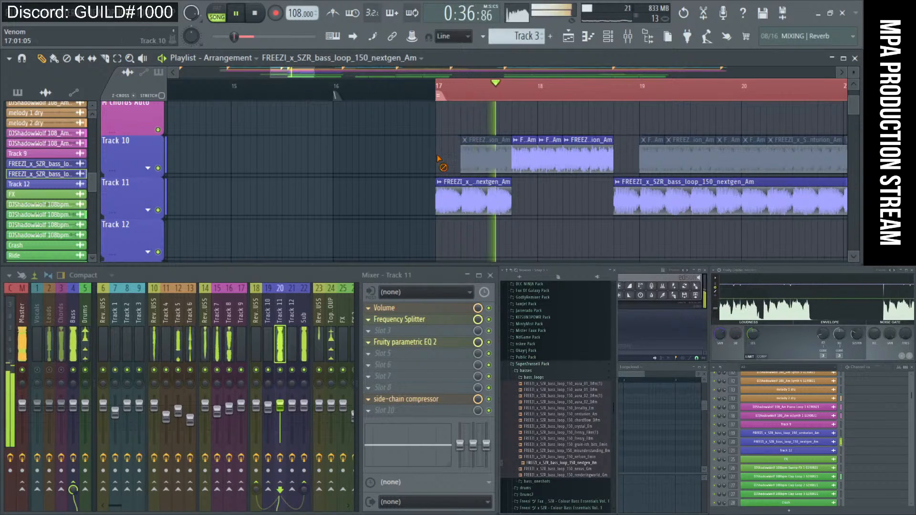
pyautogui.rightClick(482, 157)
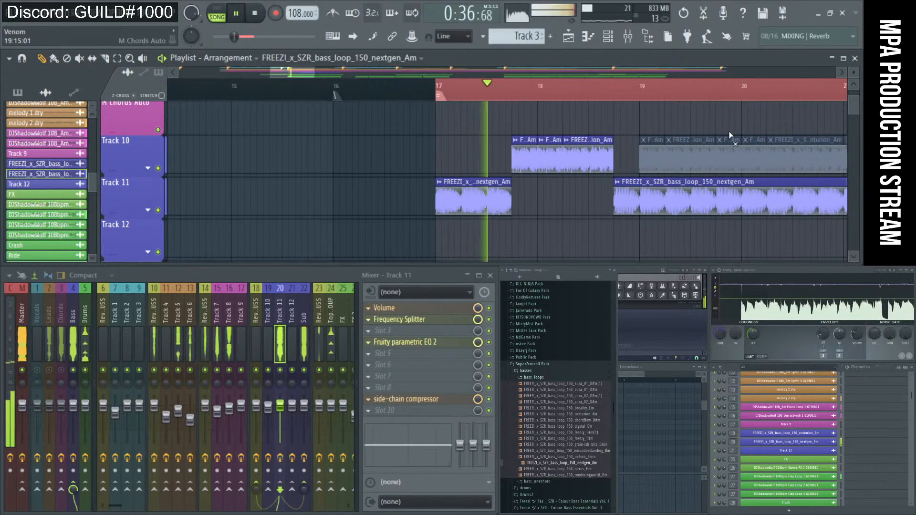
pyautogui.rightClick(701, 147)
pyautogui.rightClick(657, 154)
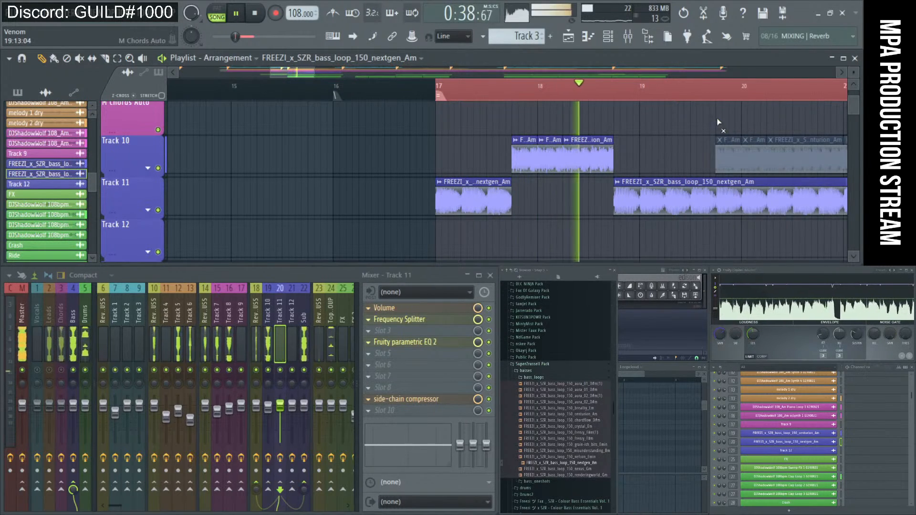
# - Unmute Track 10's centurion slice just before bar 20 and play the section from bar 17
pyautogui.keyDown('alt'); pyautogui.rightClick(726, 146); pyautogui.keyUp('alt')
pyautogui.scroll(-3, 609, 123)
pyautogui.press('space')
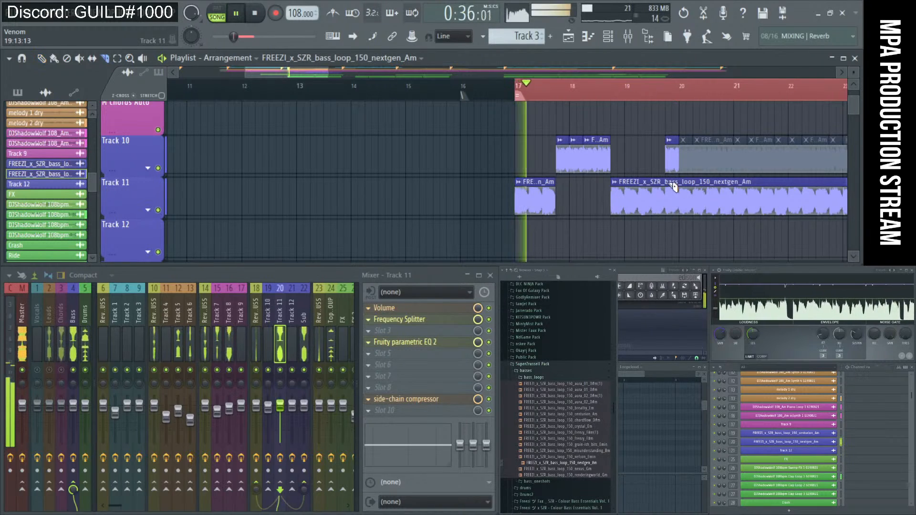
# - Slice the later nextgen clip on Track 11 at bar 20 and delete the part before the cut
pyautogui.moveTo(673, 187); pyautogui.dragTo(674, 207)
pyautogui.press('p')
pyautogui.rightClick(644, 201)
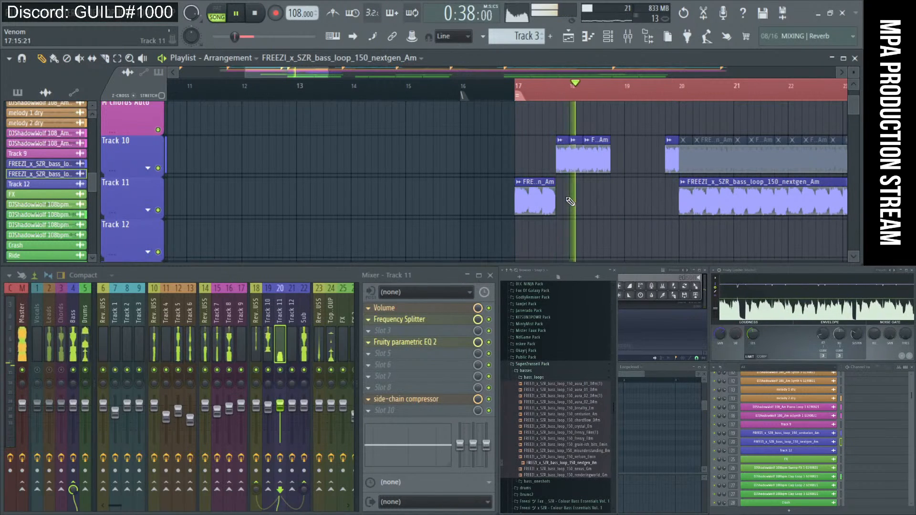
# - Restore the deleted nextgen clip on Track 11 and remove only its part beneath the centurion slice just before bar 20
pyautogui.hotkey('ctrl', 'z')
pyautogui.click(669, 182)
pyautogui.click(656, 233)
pyautogui.rightClick(671, 202)
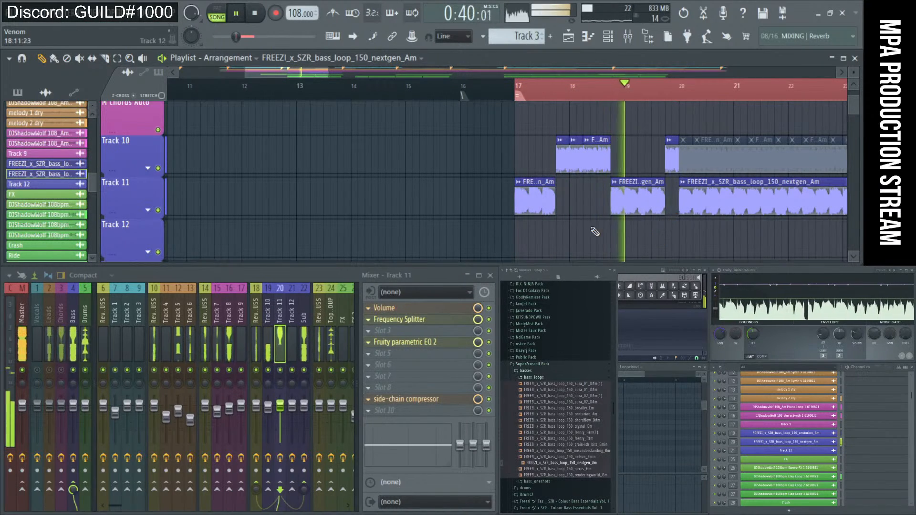
# - Unmute Track 10's centurion slice just before bar 21, cut away the nextgen part beneath it and play from bar 17
pyautogui.scroll(-2, 595, 231)
pyautogui.scroll(4, 636, 186)
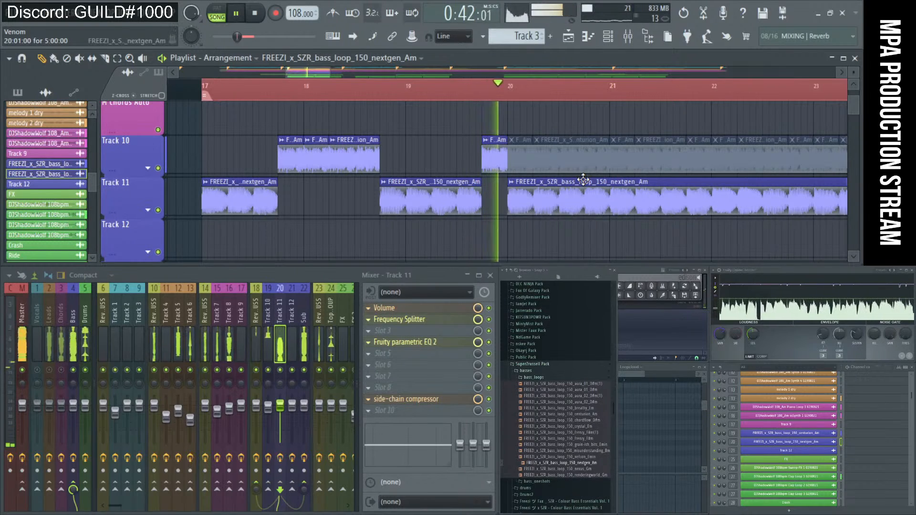
pyautogui.scroll(-2, 583, 180)
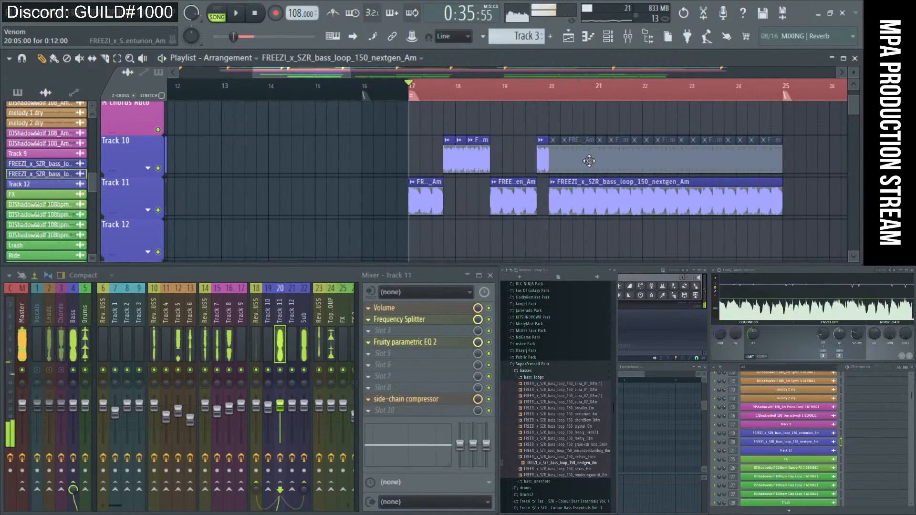
pyautogui.scroll(2, 589, 161)
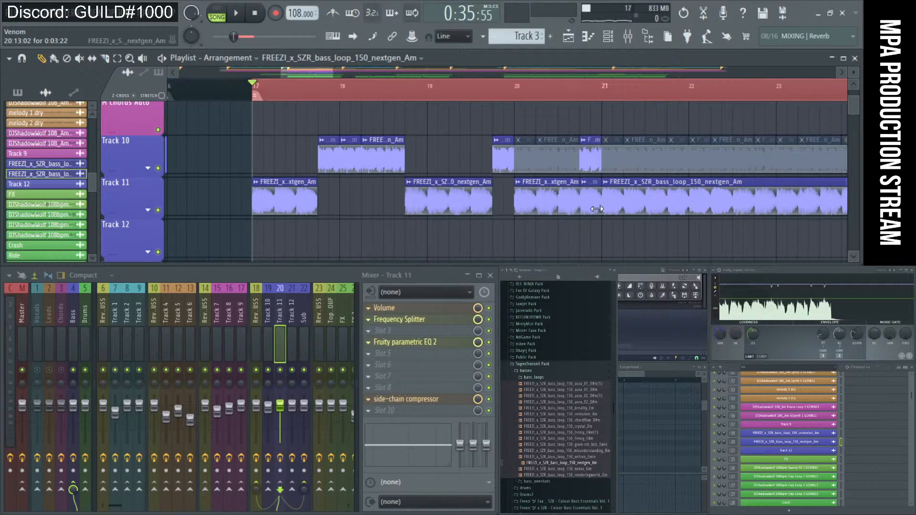
pyautogui.press('space')
pyautogui.scroll(-1, 481, 206)
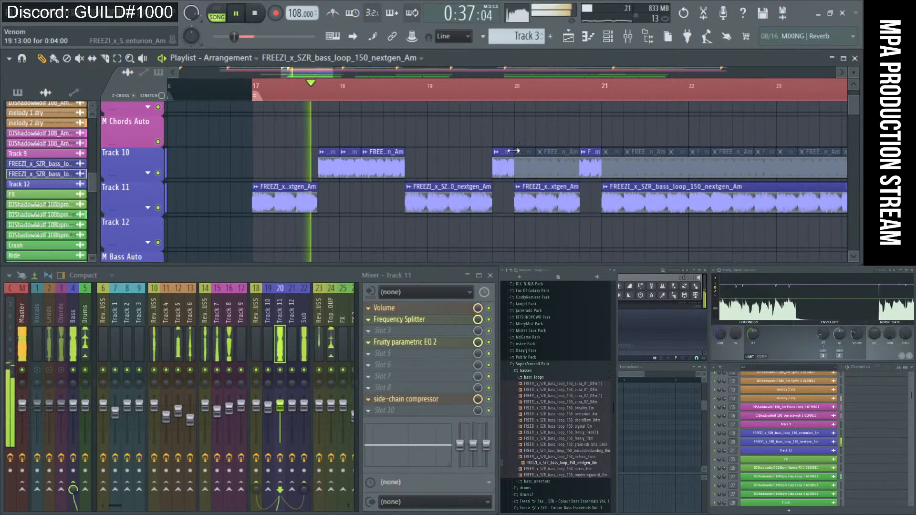
# - Delete Track 10's muted centurion slices above the nextgen piece in bar 20
pyautogui.rightClick(524, 160)
pyautogui.rightClick(554, 164)
pyautogui.scroll(-1, 501, 169)
# - Lower Track 11's mixer fader slightly and raise its send to the bass reverb channel, replaying from bar 17
pyautogui.scroll(-1, 474, 169)
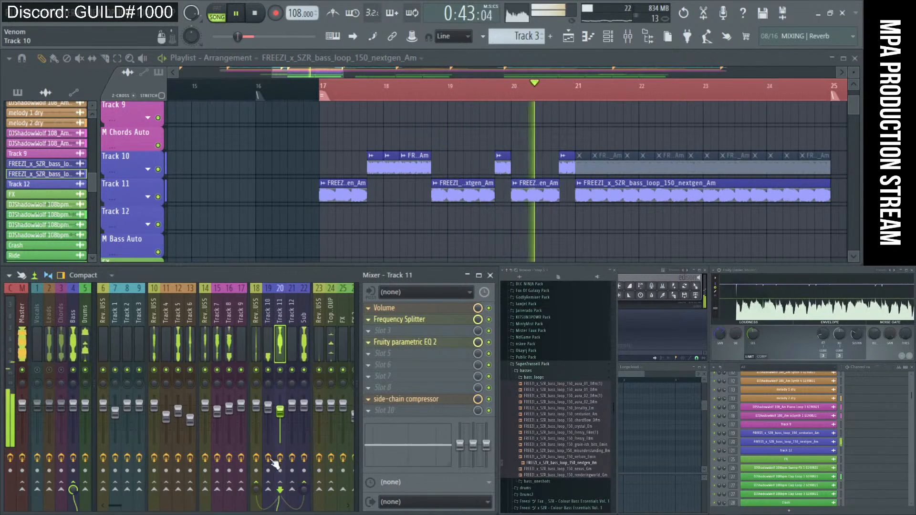
pyautogui.moveTo(255, 491); pyautogui.dragTo(255, 470)
pyautogui.press('space')
pyautogui.press('space')
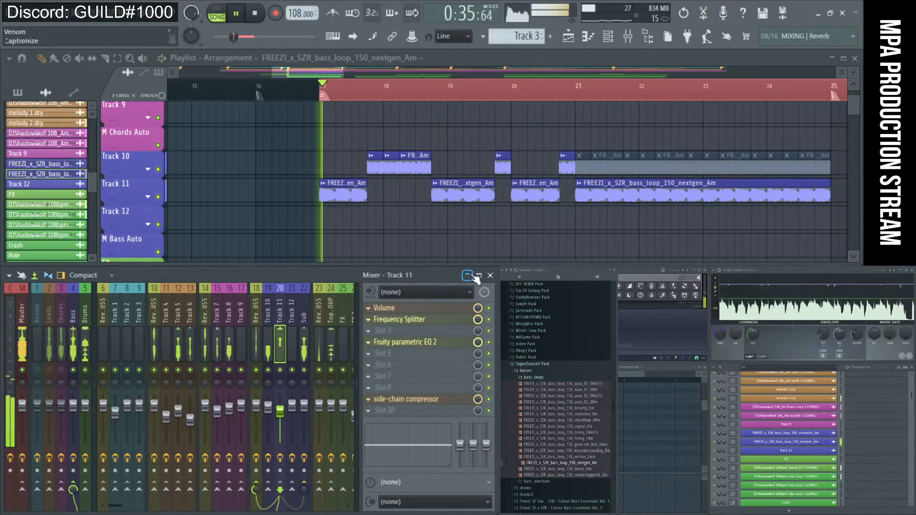
# - Replace the long nextgen clip from bar 21 with a copy of the three nextgen pieces from bars 17 to 21
pyautogui.scroll(-2, 433, 226)
pyautogui.scroll(2, 437, 229)
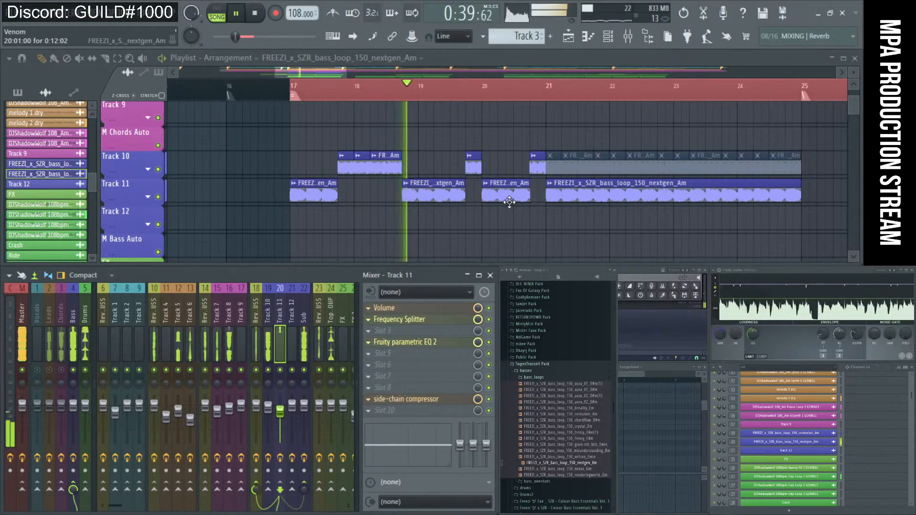
pyautogui.rightClick(570, 201)
pyautogui.moveTo(550, 217); pyautogui.dragTo(570, 206)
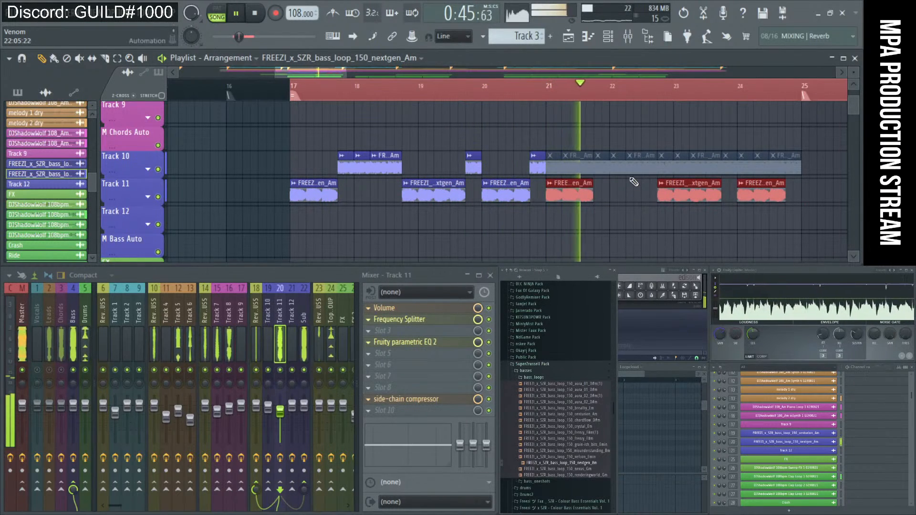
# - Replay from bar 17 and unmute Track 10's centurion slices filling the nextgen gap from late bar 21 through bar 22
pyautogui.press('space')
pyautogui.press('space')
pyautogui.keyDown('ctrl'); pyautogui.click(616, 143); pyautogui.keyUp('ctrl')
pyautogui.moveTo(603, 163); pyautogui.dragTo(645, 169)
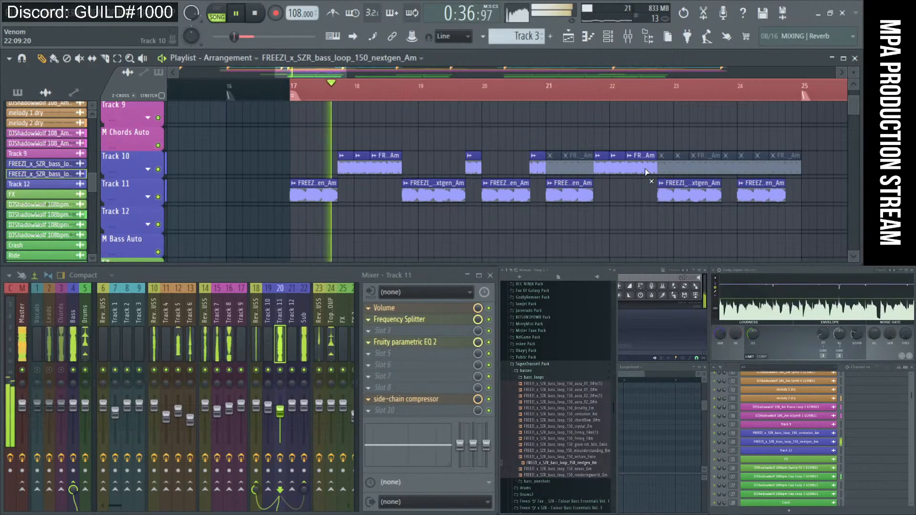
# - Delete the muted centurion slices above the nextgen pieces in bars 21 to 23 and unmute the slice just before bar 24
pyautogui.rightClick(562, 163)
pyautogui.rightClick(671, 168)
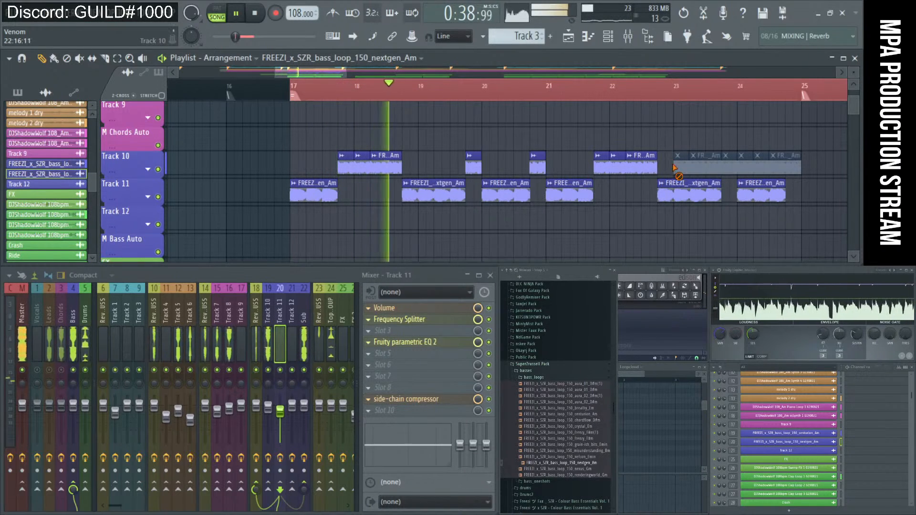
pyautogui.rightClick(674, 168)
pyautogui.rightClick(699, 168)
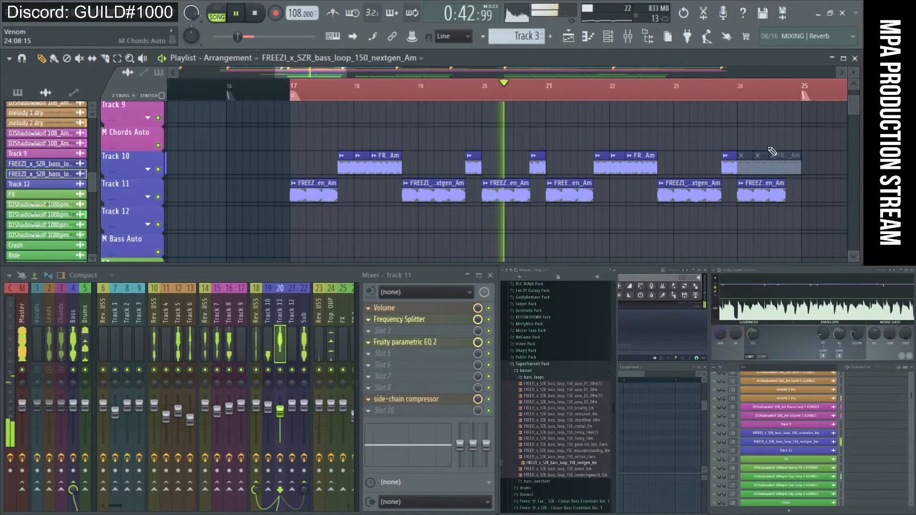
# - Slip the audio inside Track 11's nextgen piece at bar 24 and play the arrangement from bar 21
pyautogui.click(104, 58)
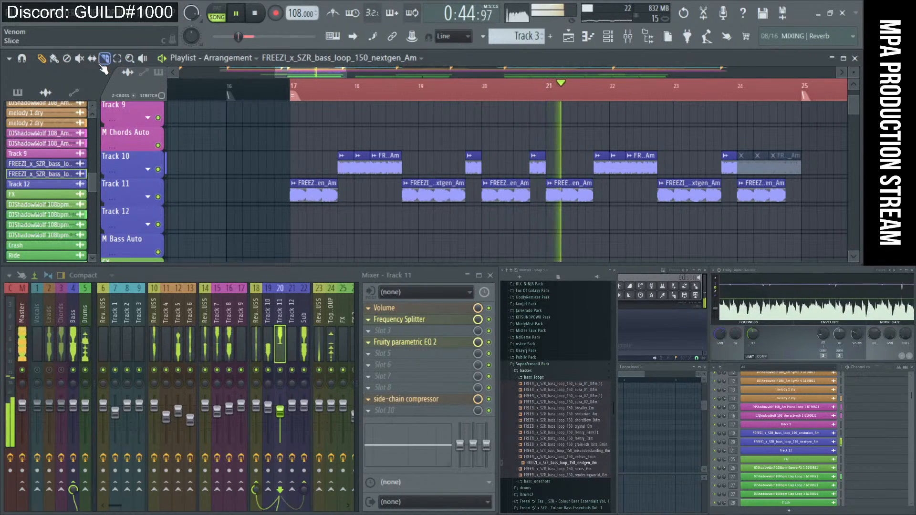
pyautogui.click(92, 59)
pyautogui.moveTo(769, 196); pyautogui.dragTo(751, 200)
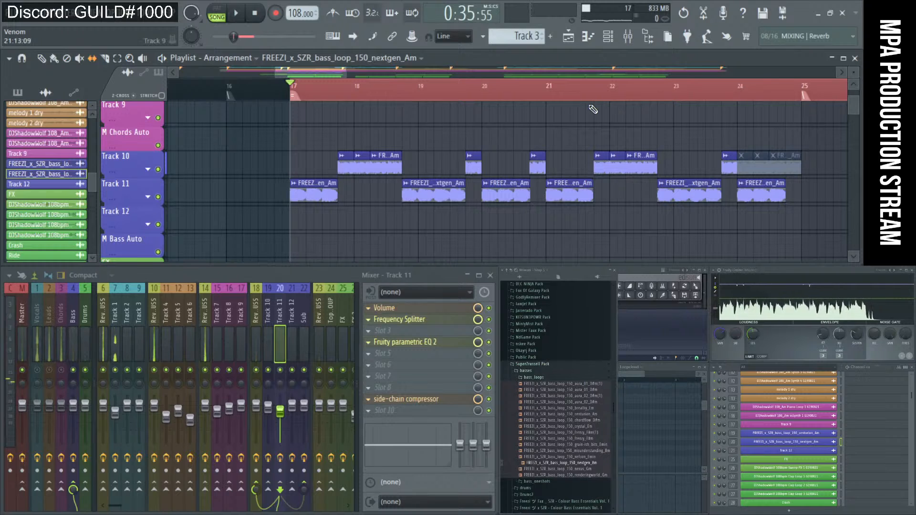
pyautogui.click(548, 93)
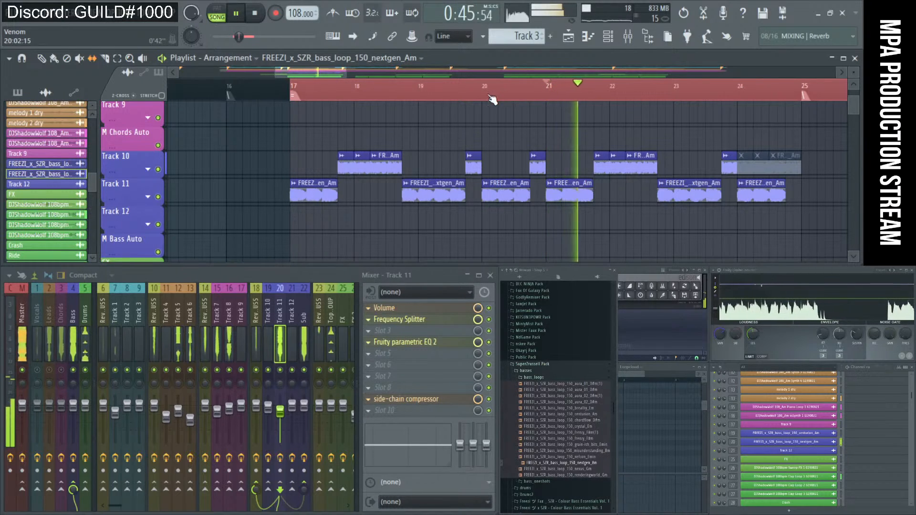
# - Reduce Track 10's muted centurion slices in bar 24 to one unmuted slice just before bar 25 and play from bar 17
pyautogui.press('space')
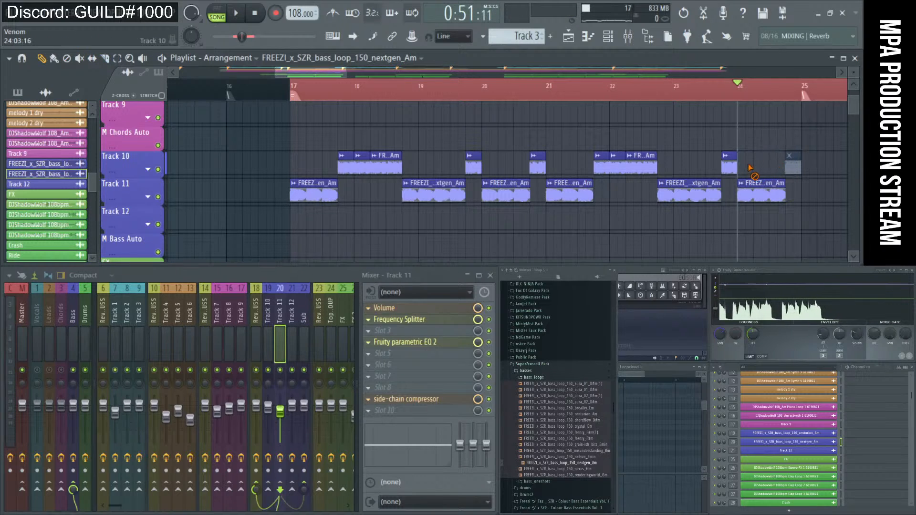
pyautogui.press('space')
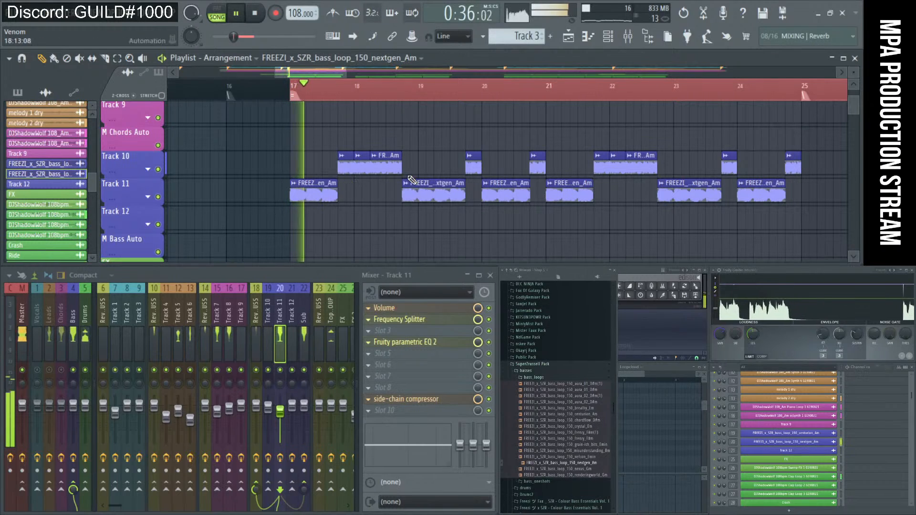
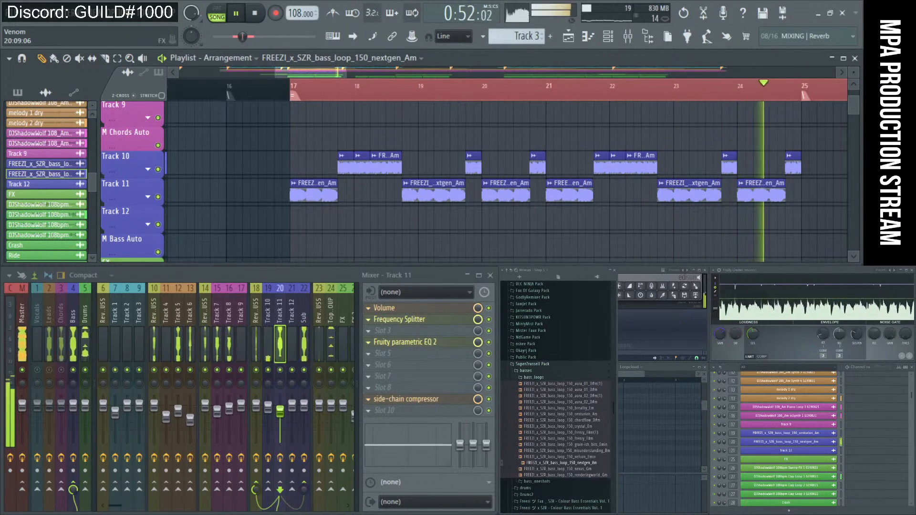
pyautogui.press('space')
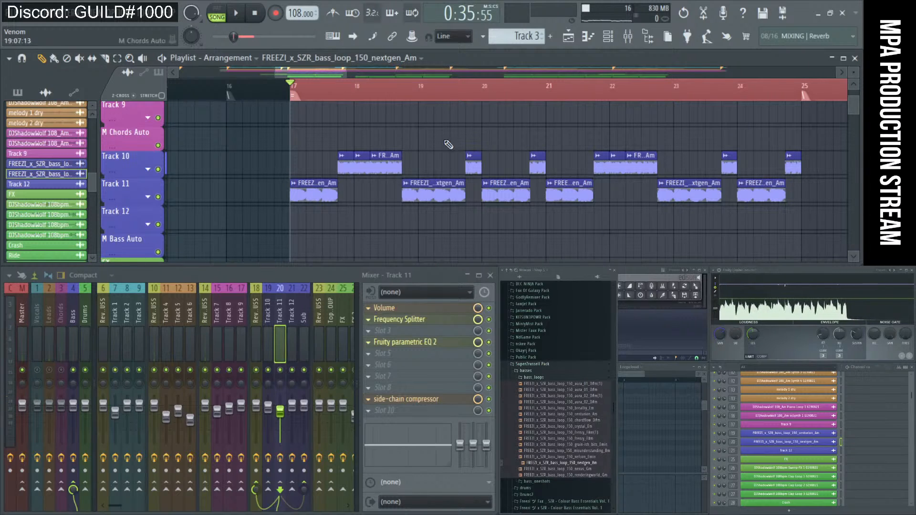
# - Examine the transition from the first nextgen piece into the centurion slices before bar 18, playing it from the middle of bar 17
pyautogui.click(149, 171)
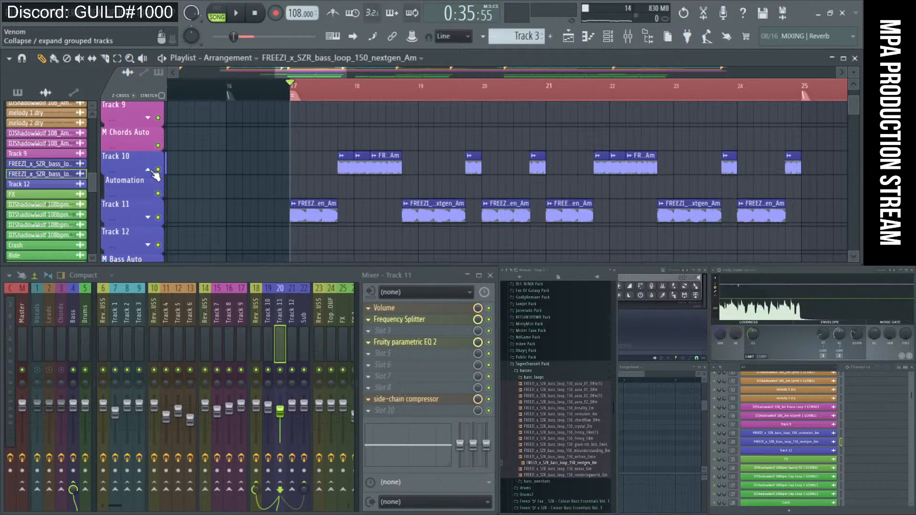
pyautogui.click(149, 170)
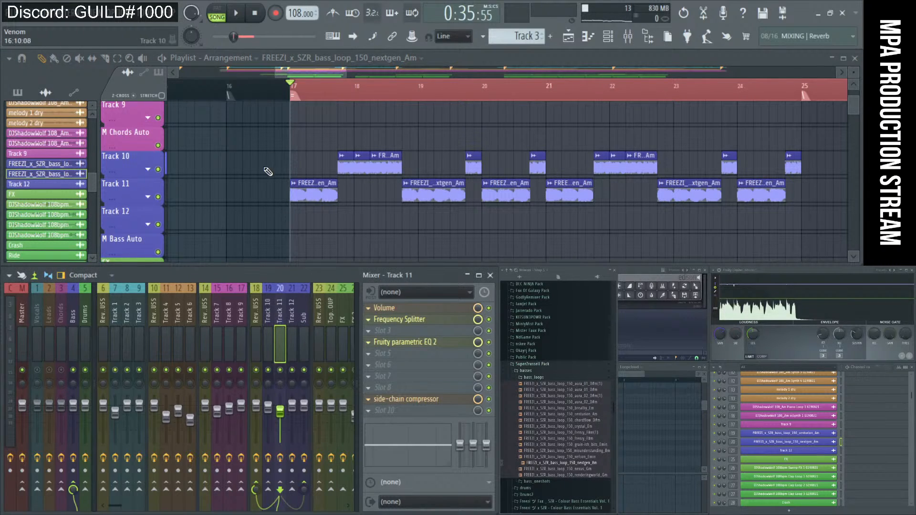
pyautogui.scroll(2, 326, 189)
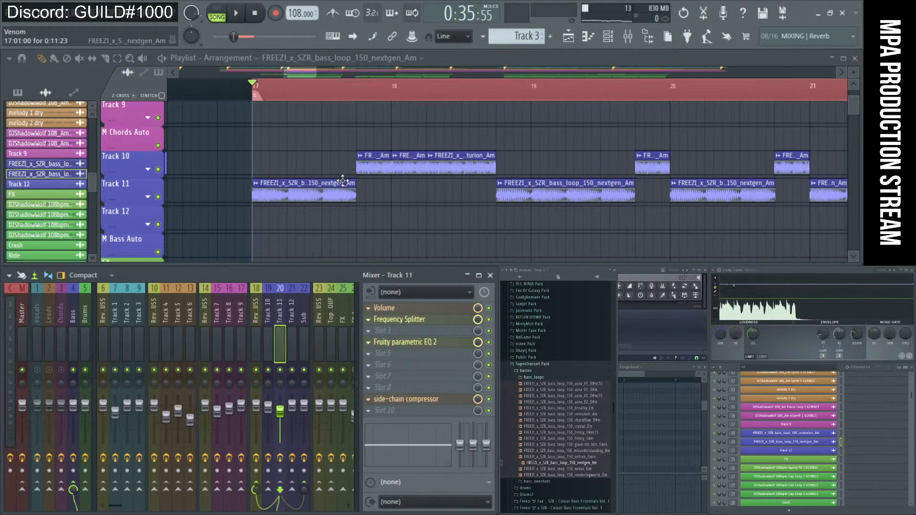
pyautogui.scroll(3, 357, 172)
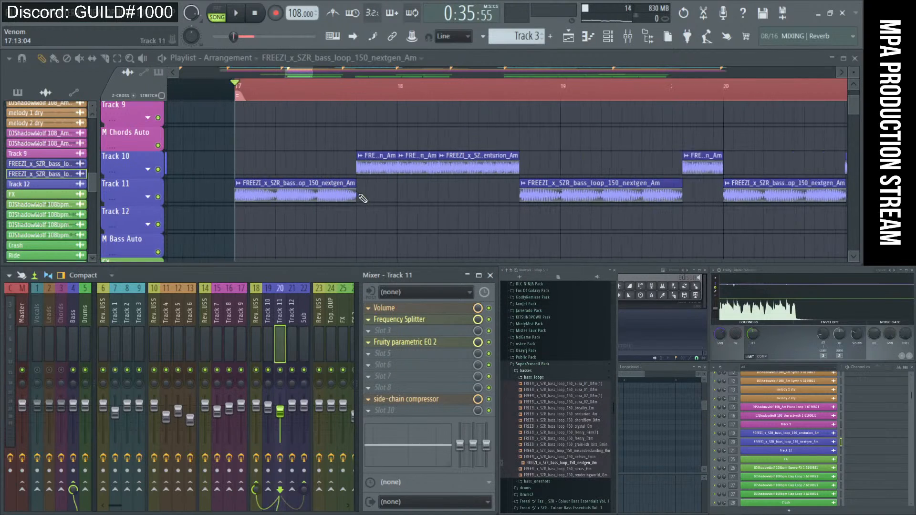
pyautogui.click(282, 93)
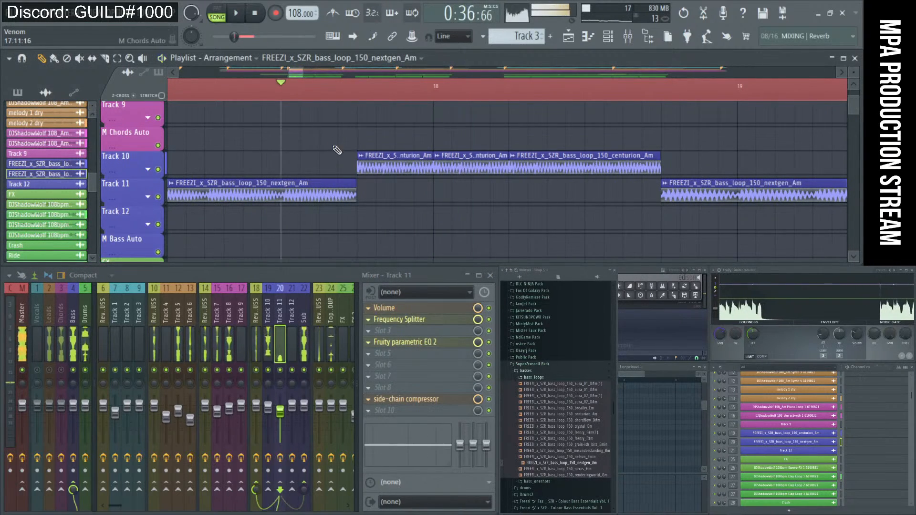
pyautogui.press('space')
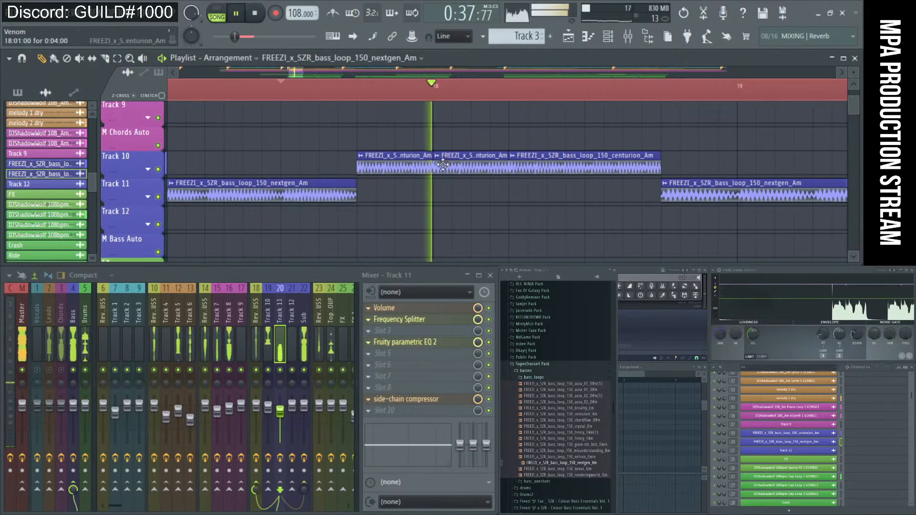
pyautogui.press('space')
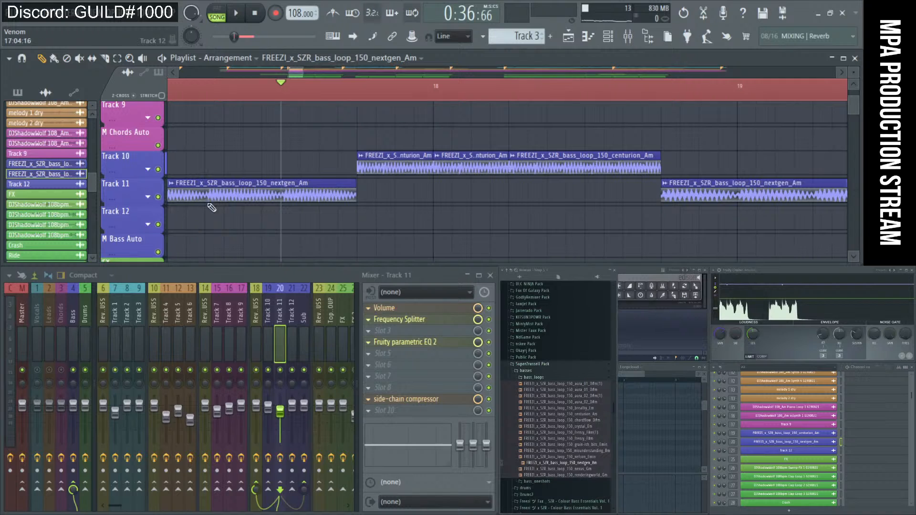
pyautogui.scroll(-2, 442, 192)
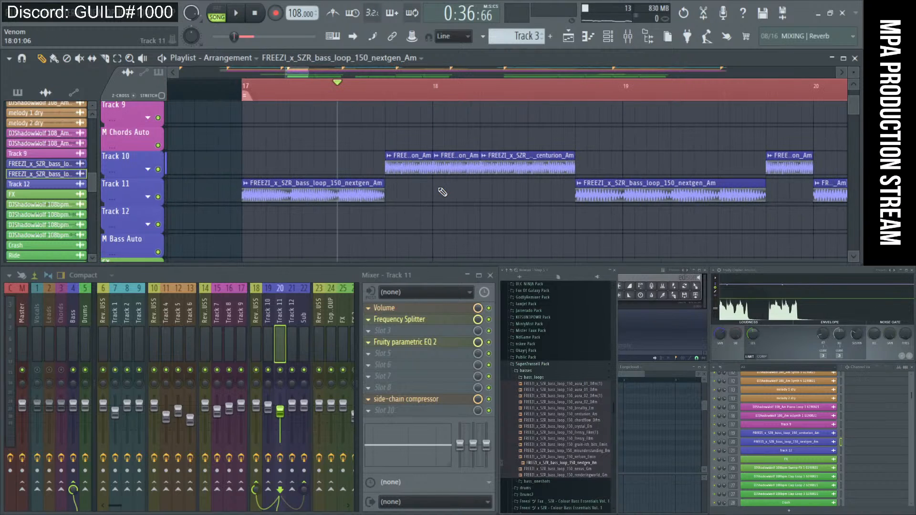
pyautogui.scroll(2, 402, 194)
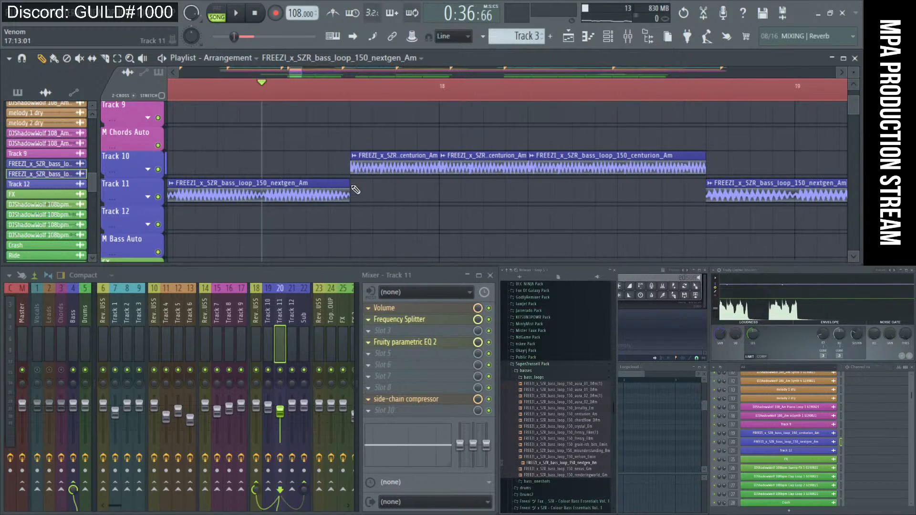
pyautogui.scroll(-2, 405, 203)
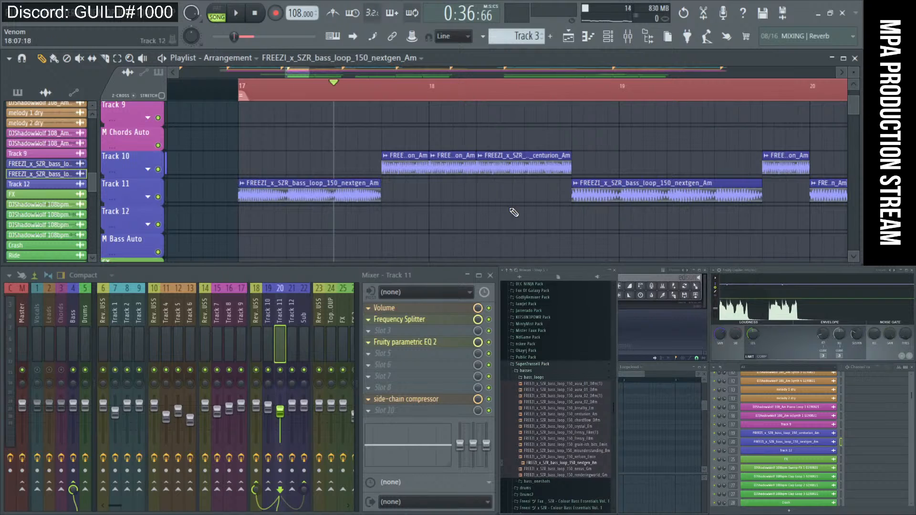
pyautogui.scroll(-2, 341, 201)
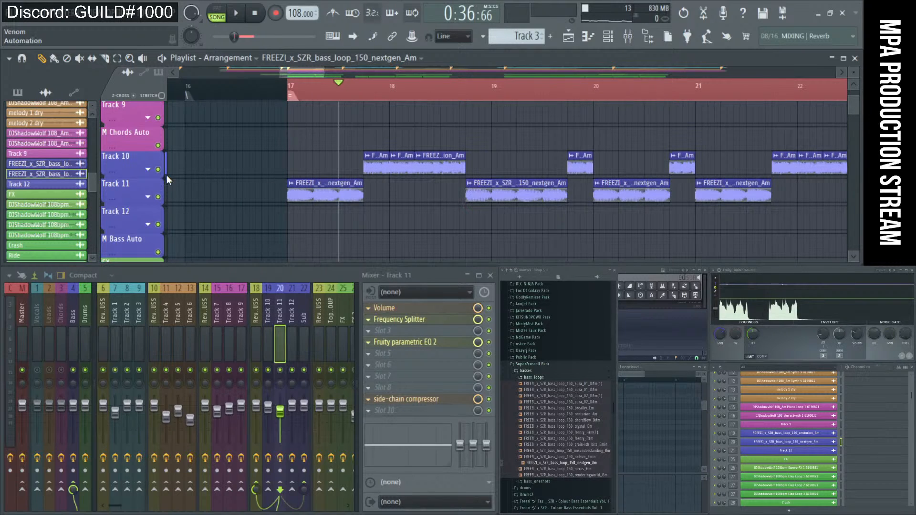
# - Move an empty playlist track up so that it sits between Track 10 and Track 11
pyautogui.scroll(-15, 152, 186)
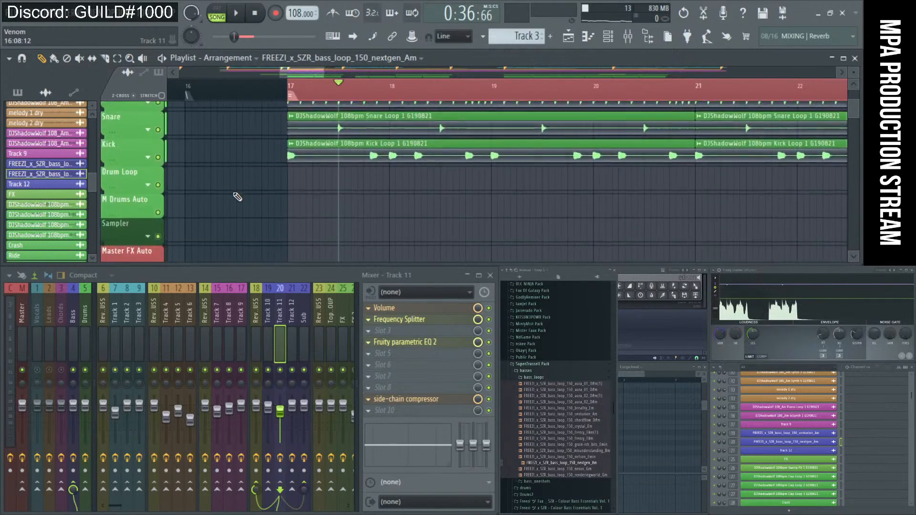
pyautogui.scroll(15, 134, 122)
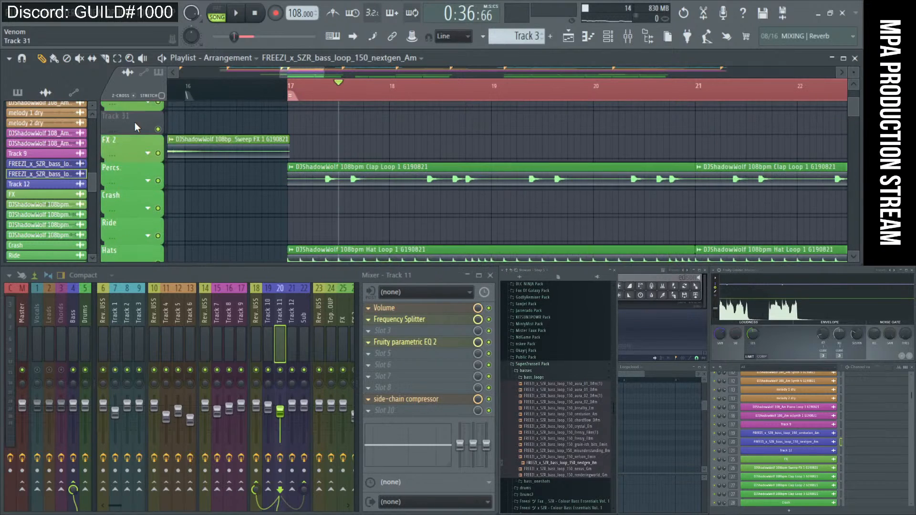
pyautogui.scroll(-1, 135, 146)
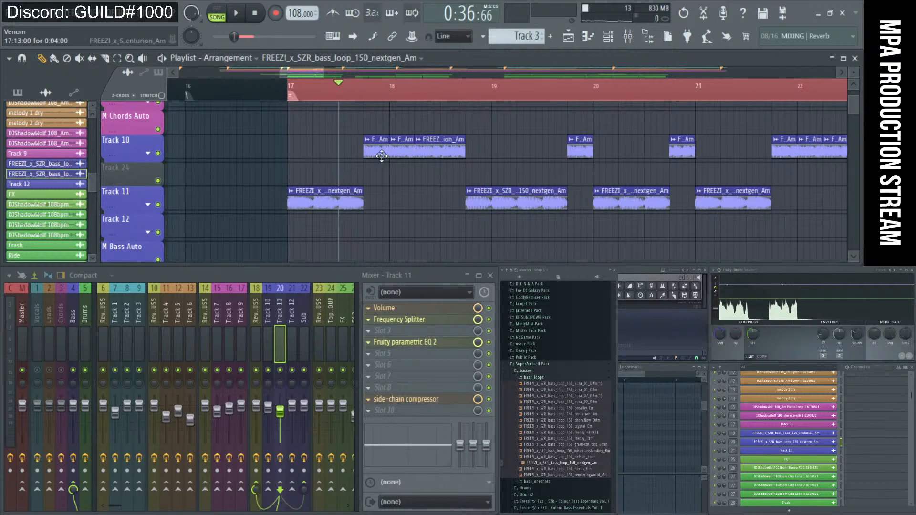
pyautogui.scroll(-2, 394, 169)
pyautogui.scroll(-3, 396, 172)
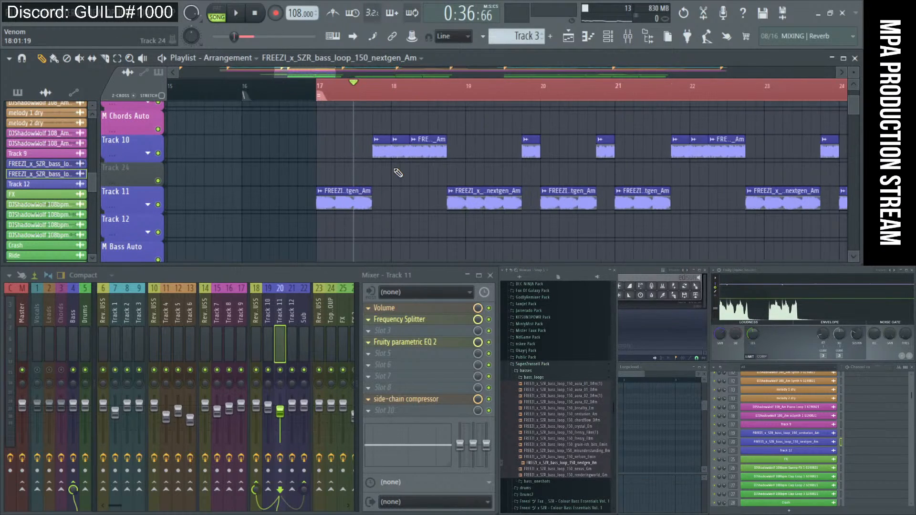
pyautogui.scroll(2, 384, 168)
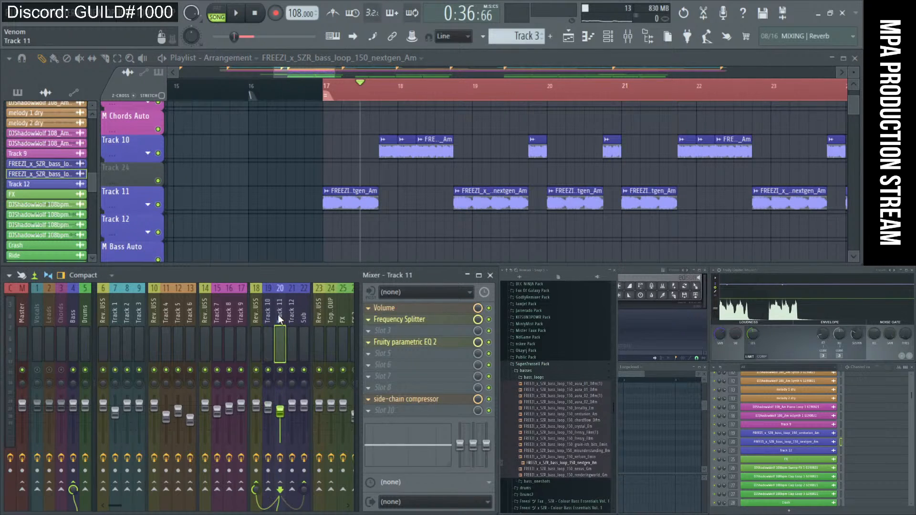
# - Shift Volume, Frequency Splitter and Fruity parametric EQ 2 down to effect slots 3, 4 and 5 on mixer Tracks 11 and 10
pyautogui.moveTo(406, 320); pyautogui.dragTo(403, 325)
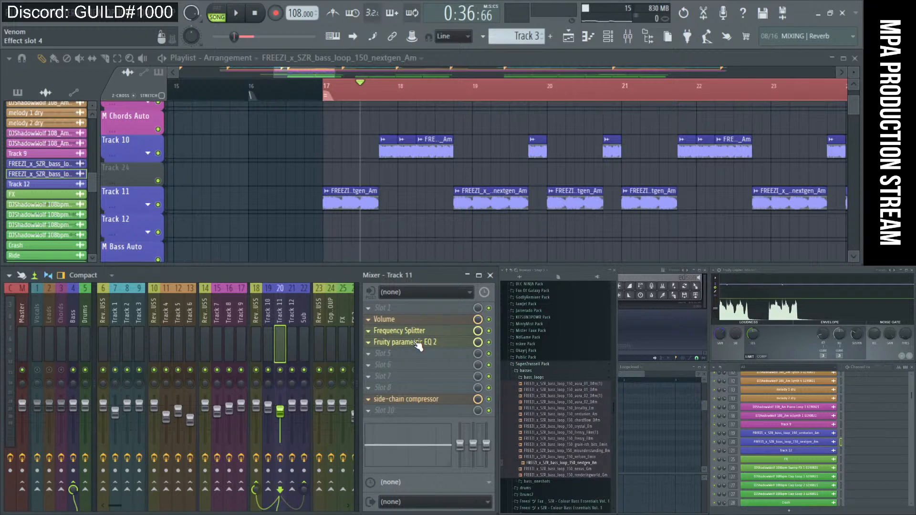
pyautogui.moveTo(418, 345)
pyautogui.mouseDown()
pyautogui.moveTo(418, 356)
pyautogui.moveTo(415, 332)
pyautogui.mouseUp()
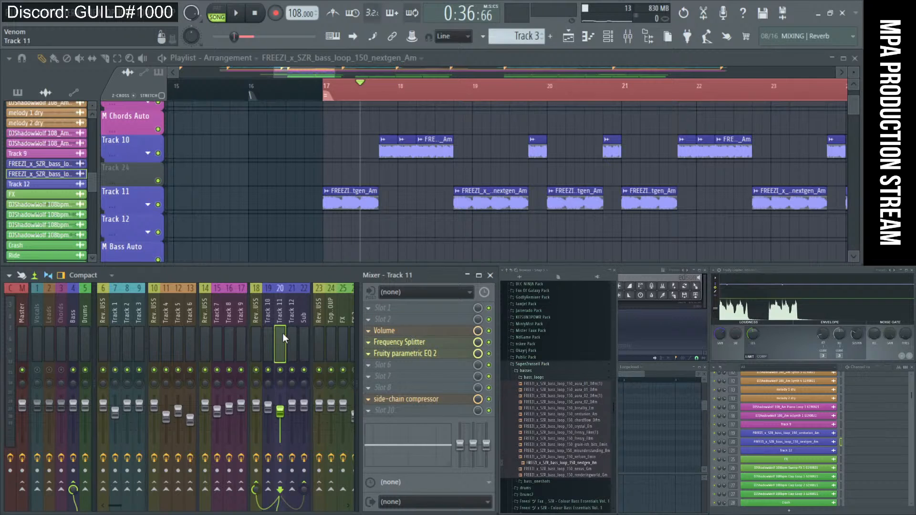
pyautogui.click(268, 328)
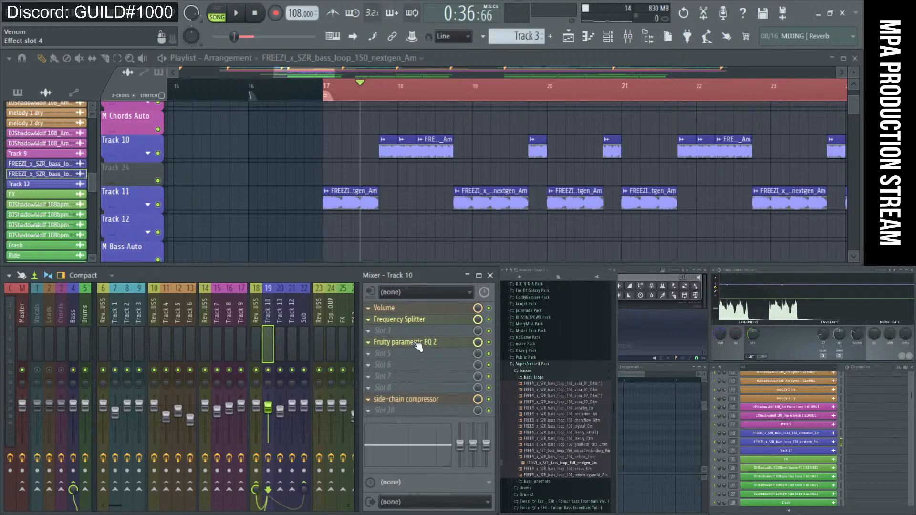
pyautogui.moveTo(418, 346); pyautogui.dragTo(418, 357)
pyautogui.moveTo(419, 325)
pyautogui.mouseDown()
pyautogui.moveTo(417, 353)
pyautogui.moveTo(420, 321)
pyautogui.moveTo(421, 332)
pyautogui.mouseUp()
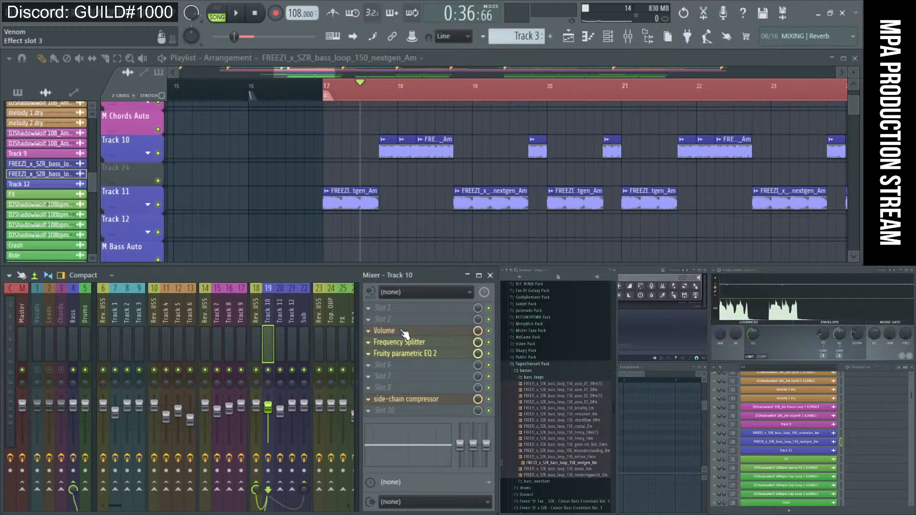
# - Add Fruity Balance in effect slot 1 of mixer Tracks 10 and 11, and place the two plugin windows side by side
pyautogui.click(403, 308)
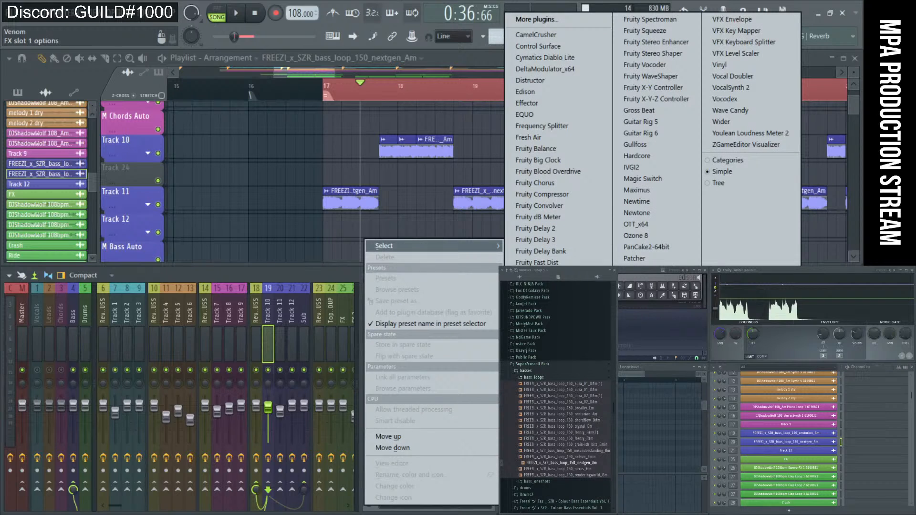
pyautogui.click(540, 147)
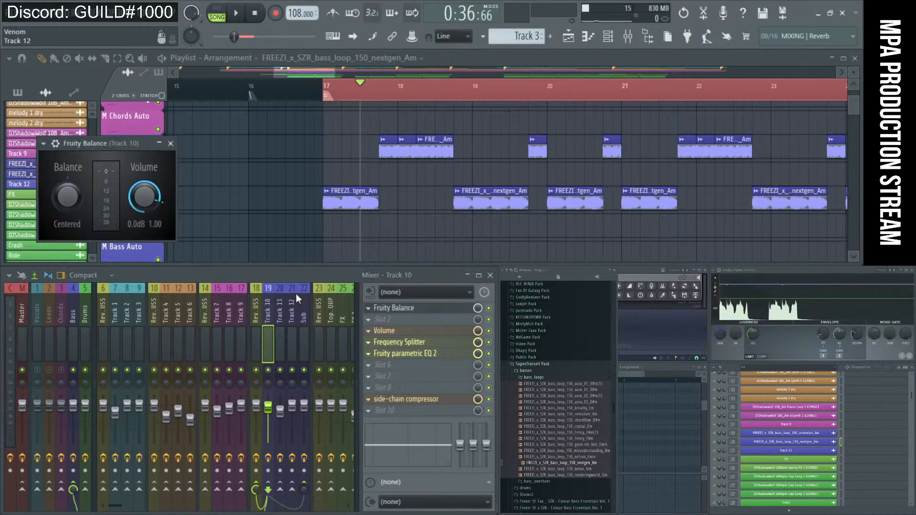
pyautogui.click(280, 311)
pyautogui.click(437, 308)
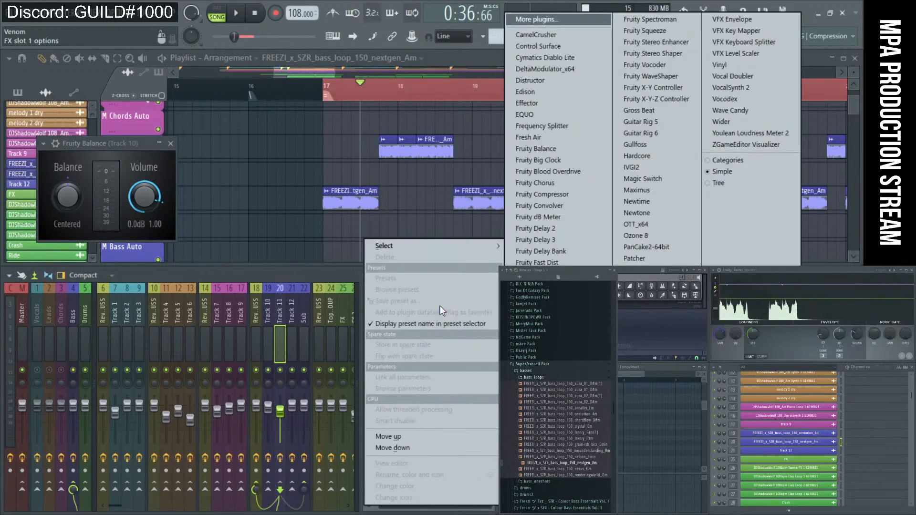
pyautogui.click(545, 148)
pyautogui.moveTo(143, 175); pyautogui.dragTo(256, 151)
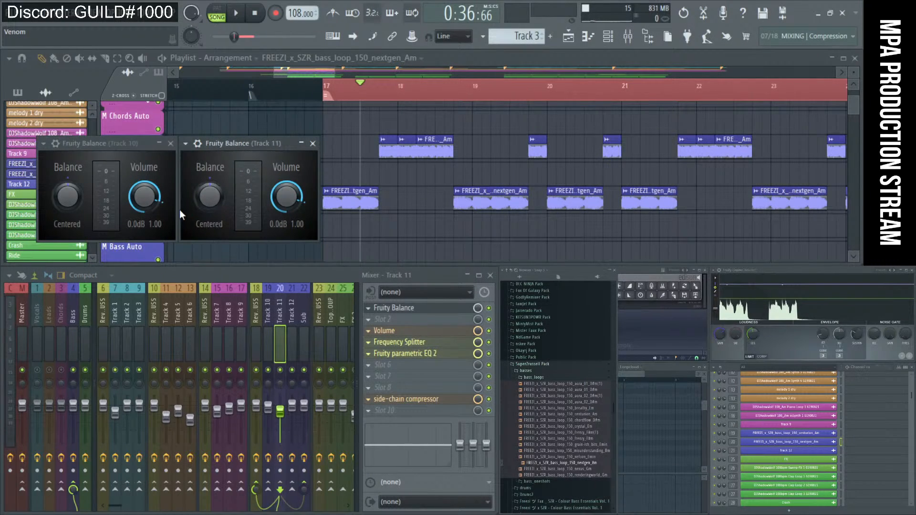
# - Set the playback position to bar 17, reopen both Fruity Balance plugins and turn Track 10's volume down to -INF dB
pyautogui.click(324, 90)
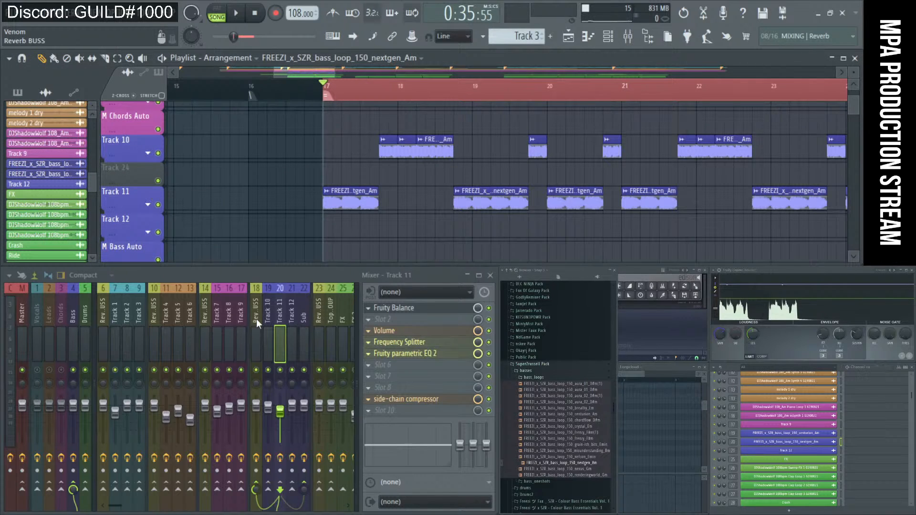
pyautogui.click(268, 318)
pyautogui.click(281, 318)
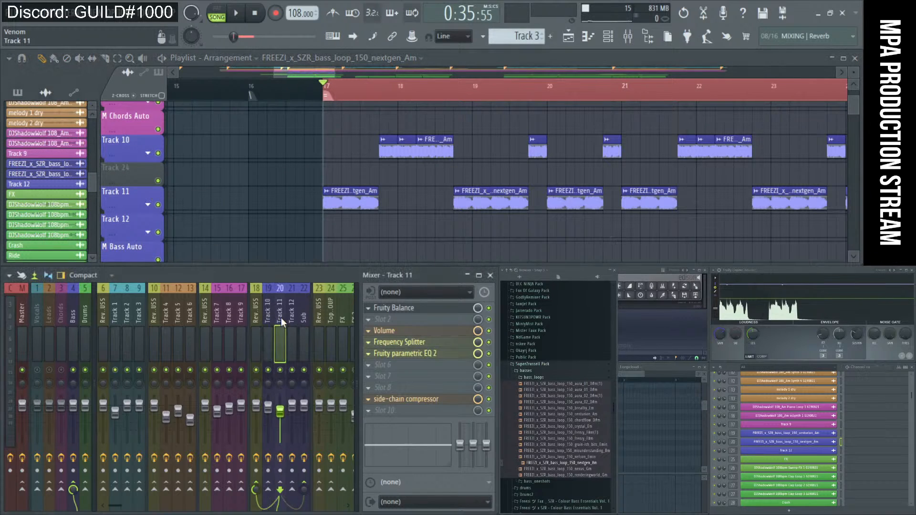
pyautogui.click(389, 309)
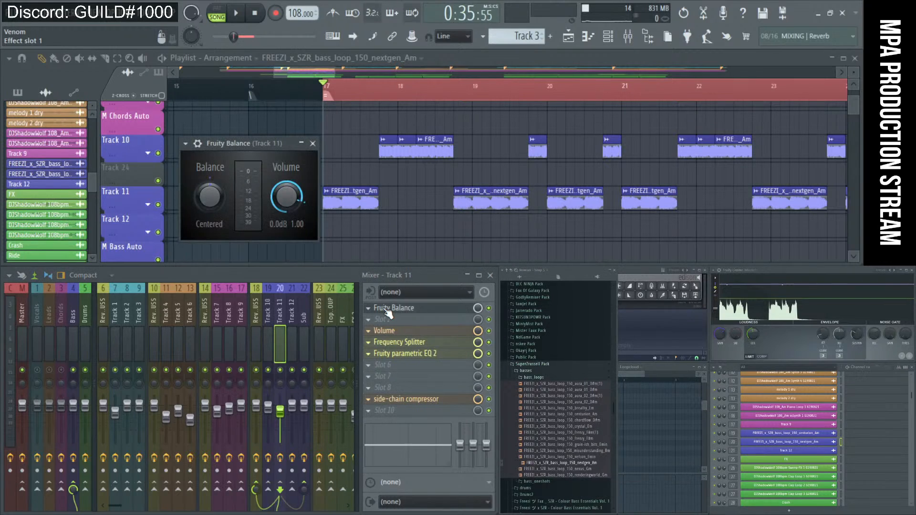
pyautogui.keyDown('alt'); pyautogui.click(288, 200); pyautogui.keyUp('alt')
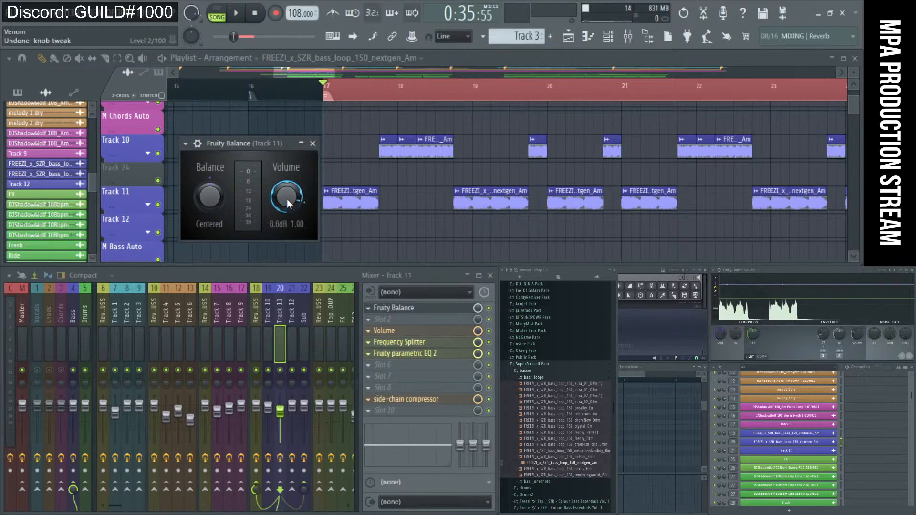
pyautogui.click(267, 321)
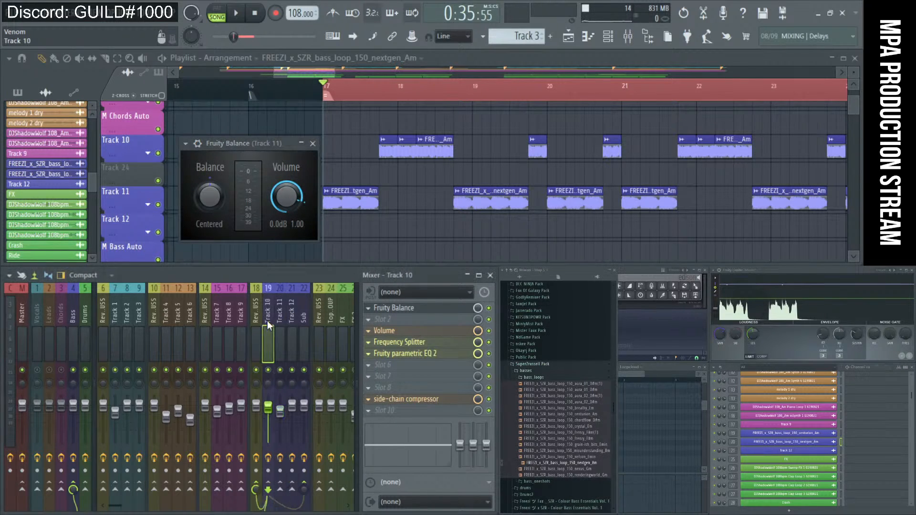
pyautogui.click(400, 309)
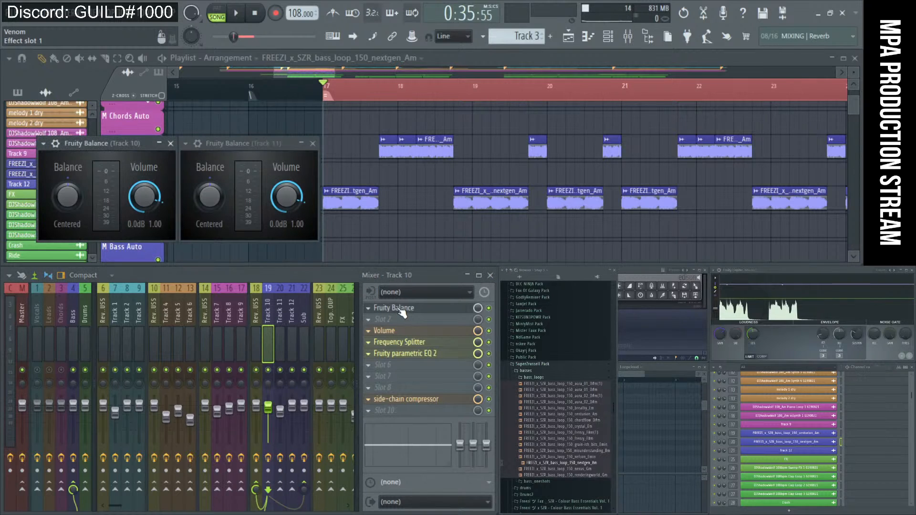
pyautogui.moveTo(161, 167); pyautogui.dragTo(162, 238)
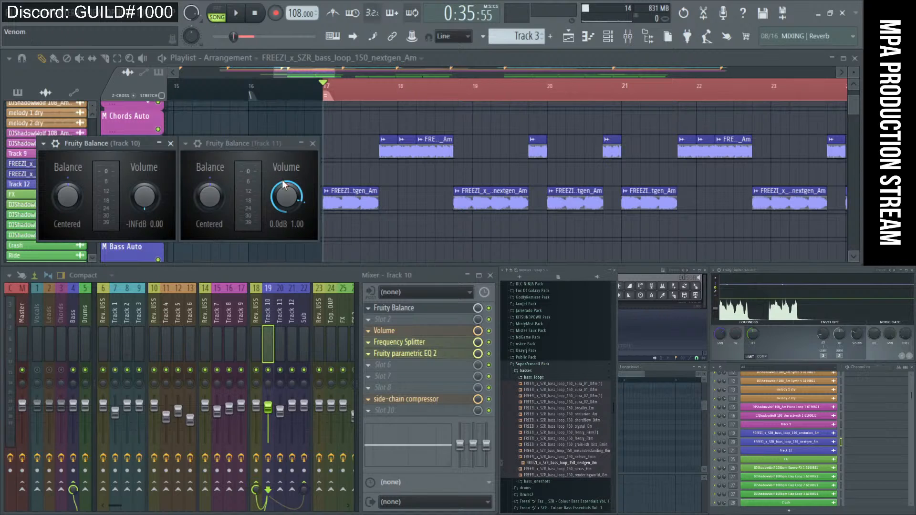
# - Open the Control Surface on the Controls mixer track and add a Default-style slider beside the FreqSplitCross knob
pyautogui.click(357, 322)
pyautogui.click(339, 316)
pyautogui.click(383, 342)
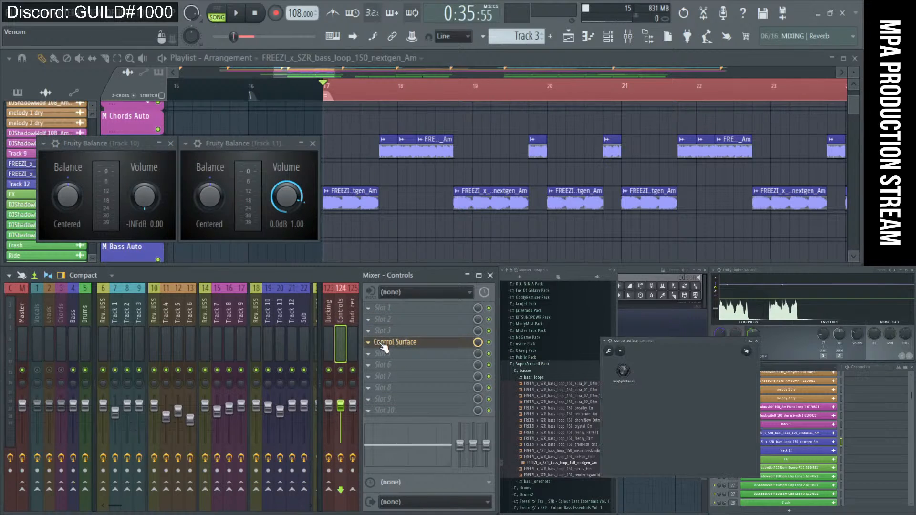
pyautogui.moveTo(661, 340); pyautogui.dragTo(284, 204)
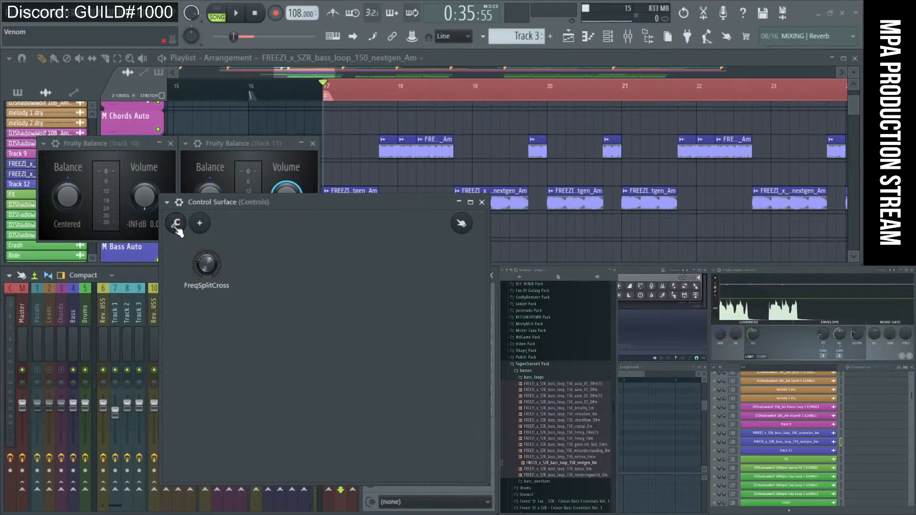
pyautogui.rightClick(245, 267)
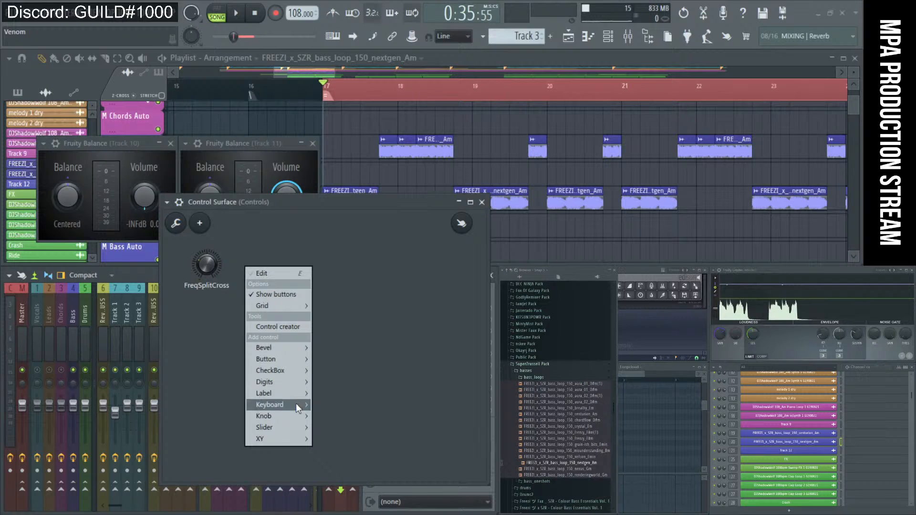
pyautogui.moveTo(294, 426)
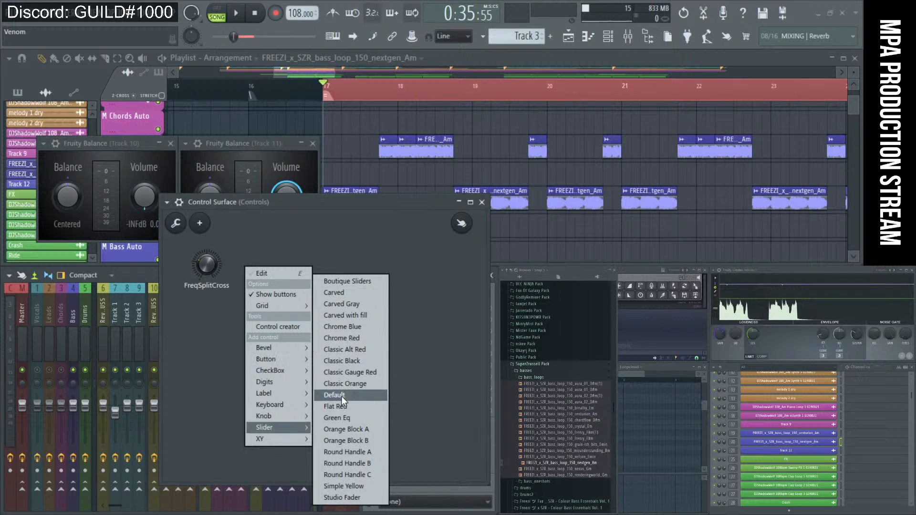
pyautogui.click(373, 398)
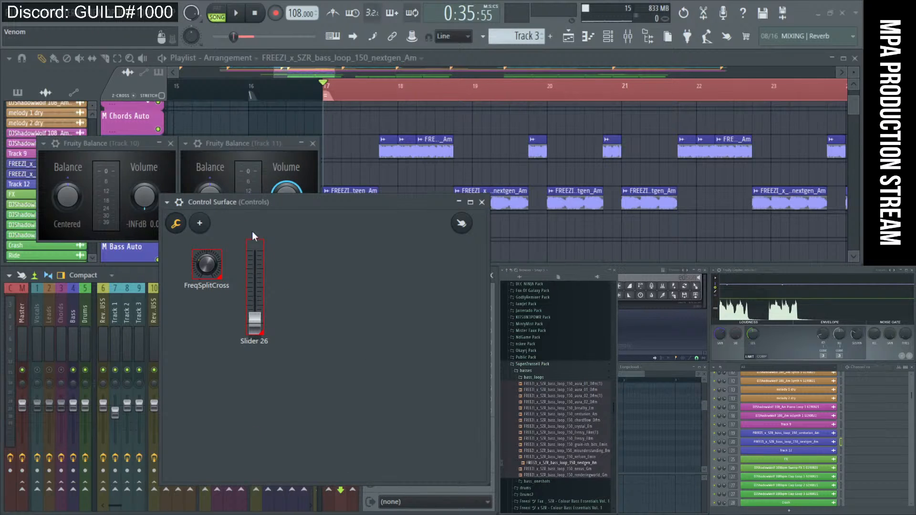
pyautogui.moveTo(286, 203); pyautogui.dragTo(245, 242)
# - Rename the new Control Surface slider to "Bass Crossfade" and leave edit mode
pyautogui.click(134, 261)
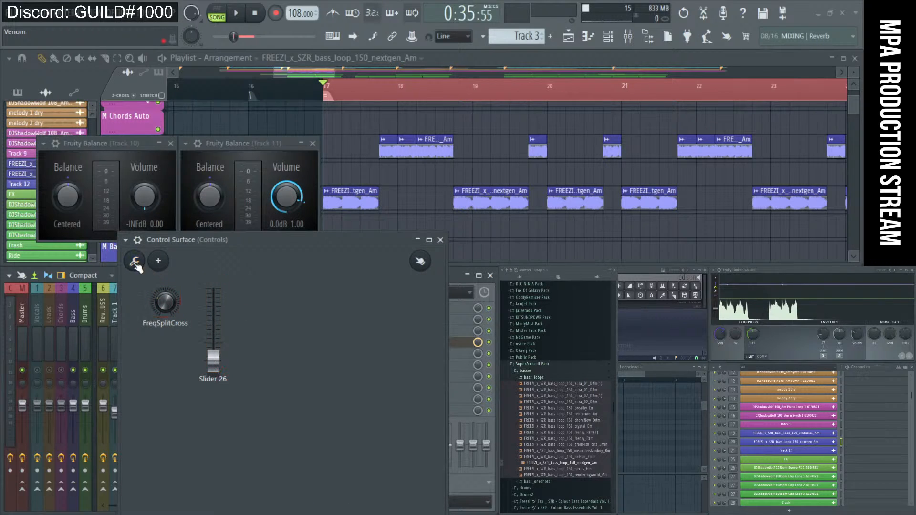
pyautogui.rightClick(213, 367)
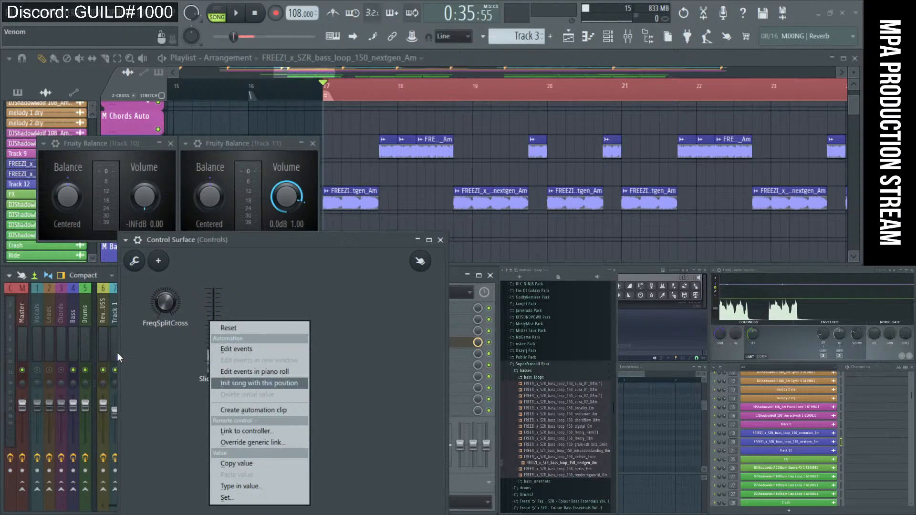
pyautogui.click(134, 260)
pyautogui.rightClick(213, 361)
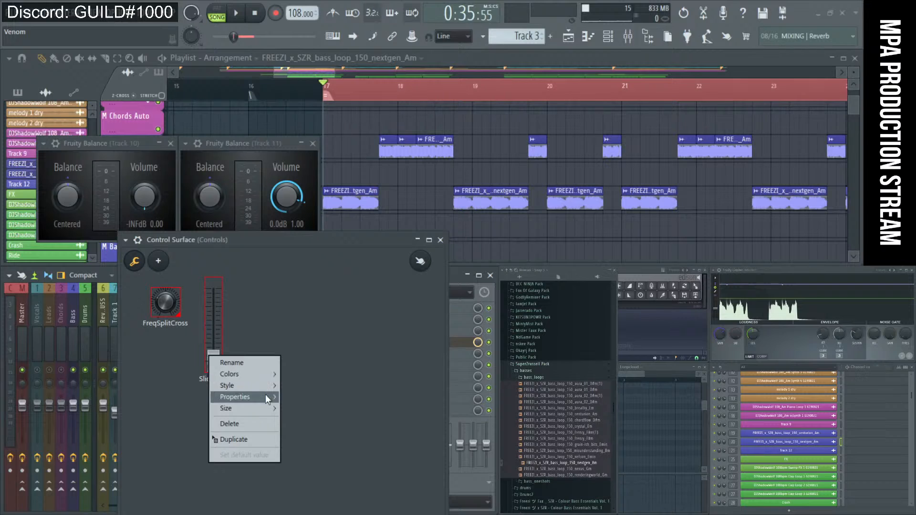
pyautogui.click(264, 366)
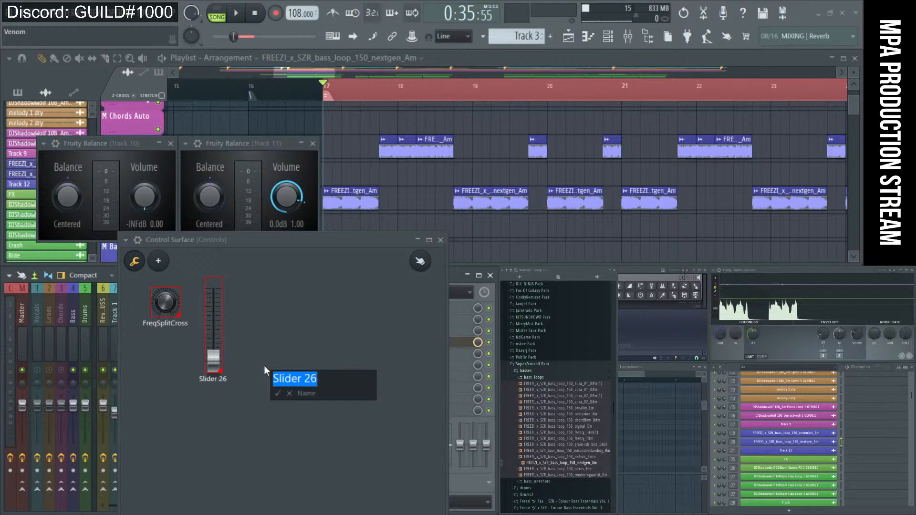
pyautogui.write('Bass Crso')
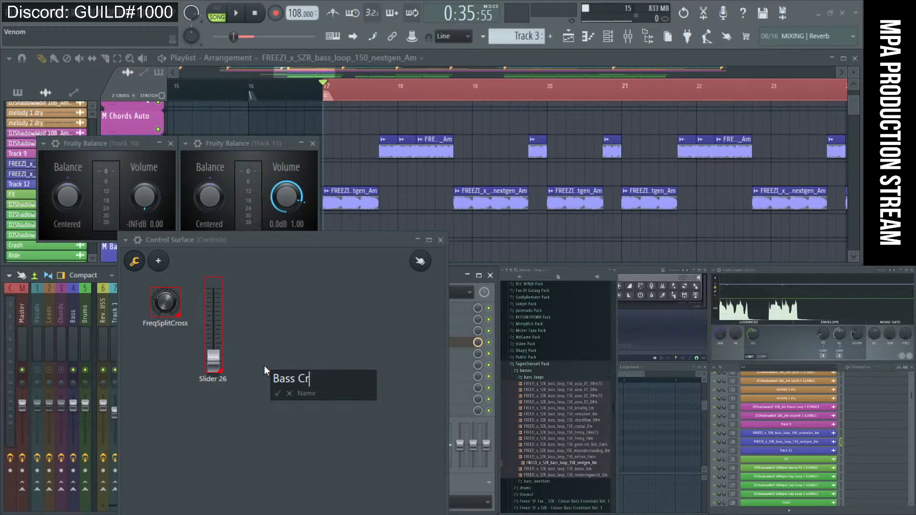
pyautogui.press('BackSpace')
pyautogui.press('BackSpace')
pyautogui.write('ossfade')
pyautogui.press('Return')
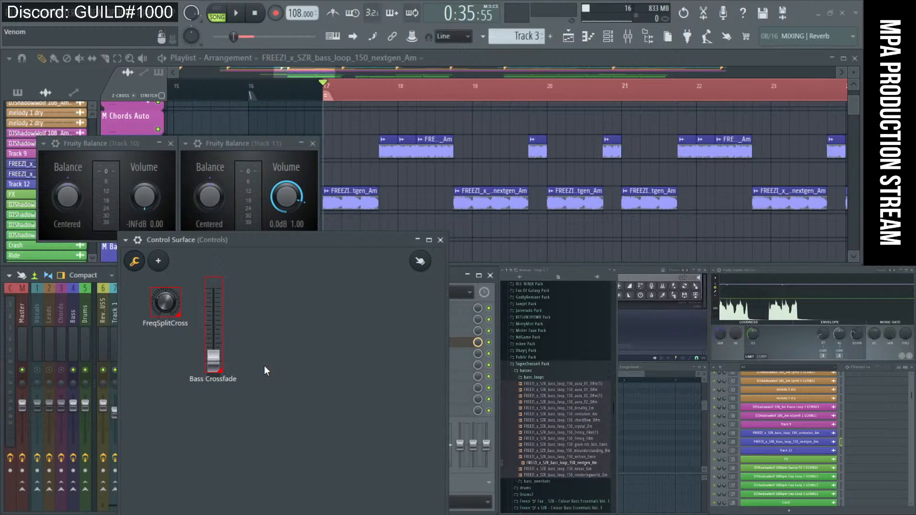
pyautogui.click(135, 261)
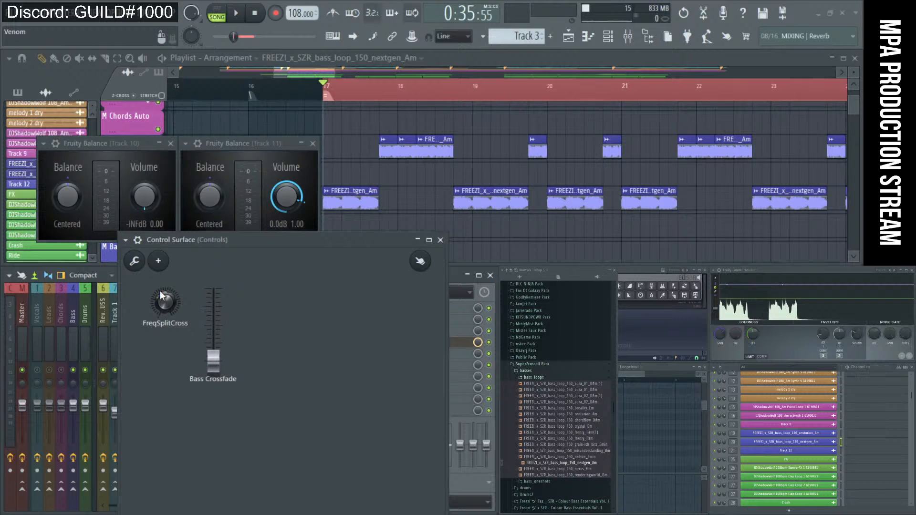
# - Link the volume of Track 10's Fruity Balance to the internal controller "Control Surface - Bass Crossfade" with the default mapping
pyautogui.moveTo(230, 245); pyautogui.dragTo(198, 258)
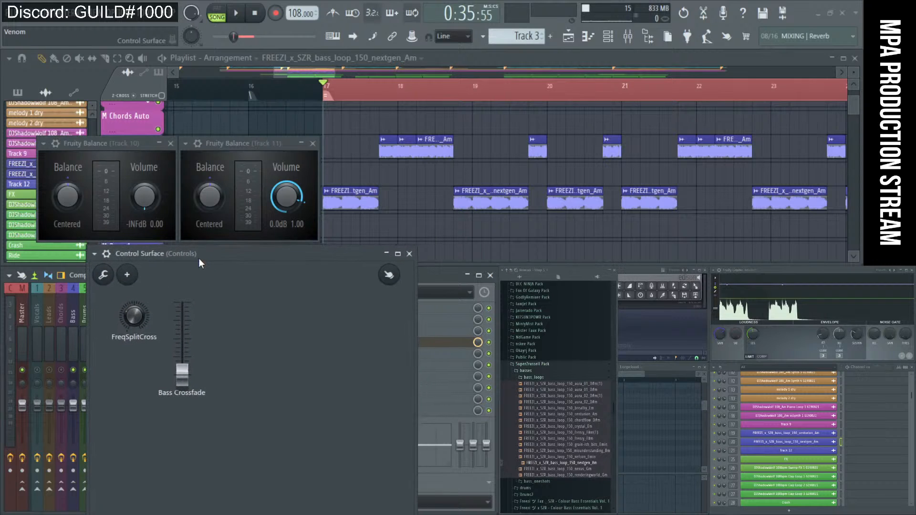
pyautogui.rightClick(145, 196)
pyautogui.click(190, 307)
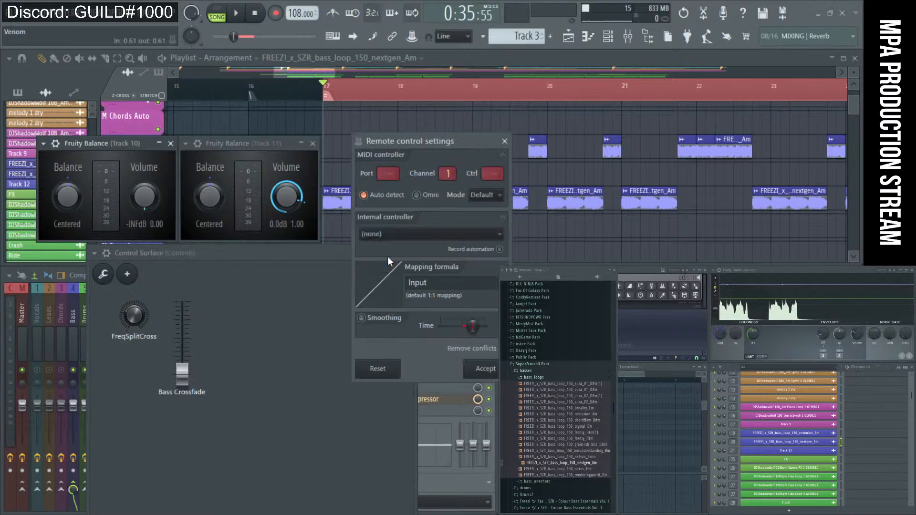
pyautogui.click(391, 234)
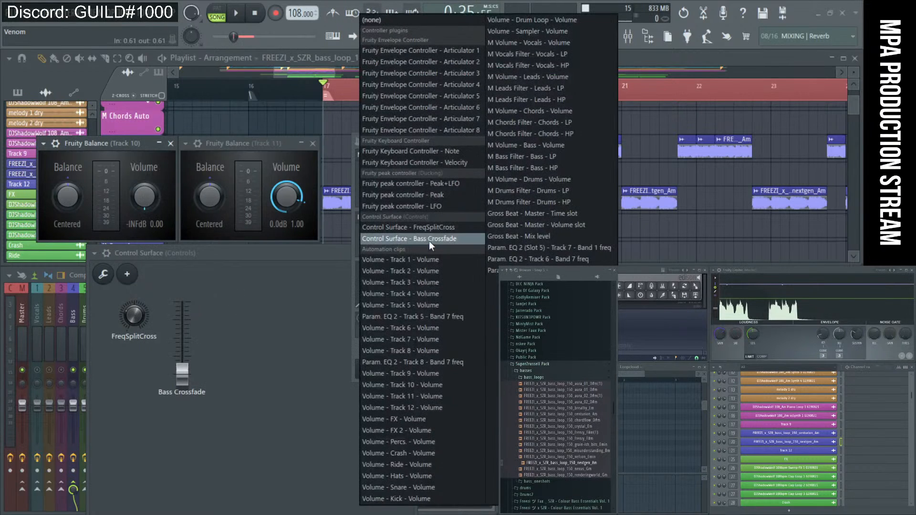
pyautogui.click(430, 239)
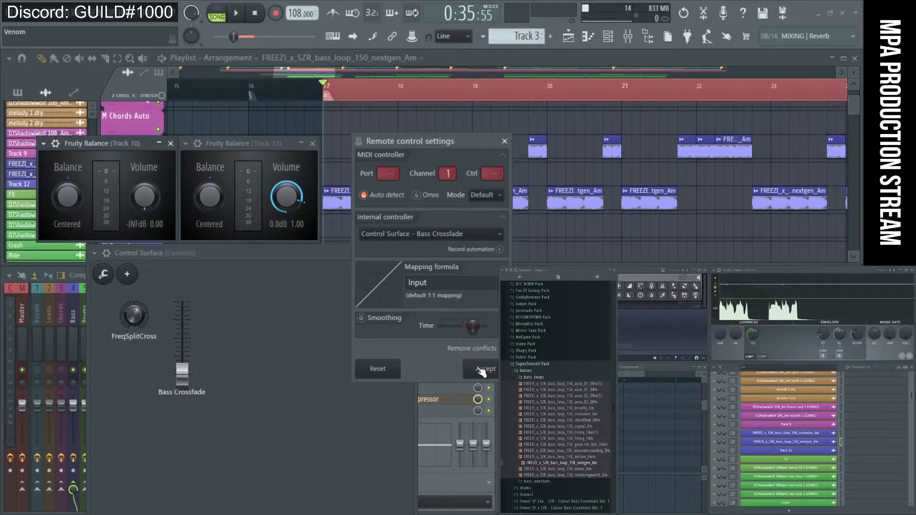
pyautogui.click(482, 372)
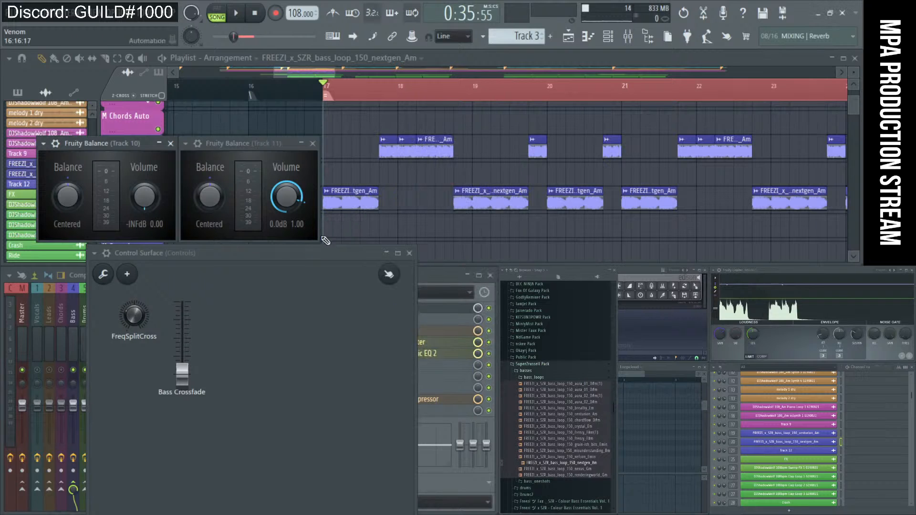
# - Link the volume of Track 11's Fruity Balance to "Control Surface - Bass Crossfade" with the inverted mapping 1-Input
pyautogui.rightClick(288, 198)
pyautogui.click(325, 308)
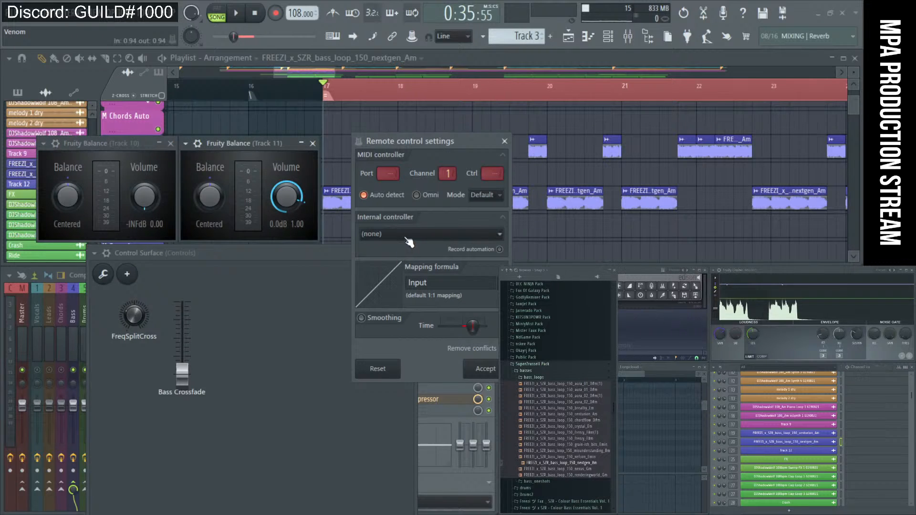
pyautogui.click(409, 241)
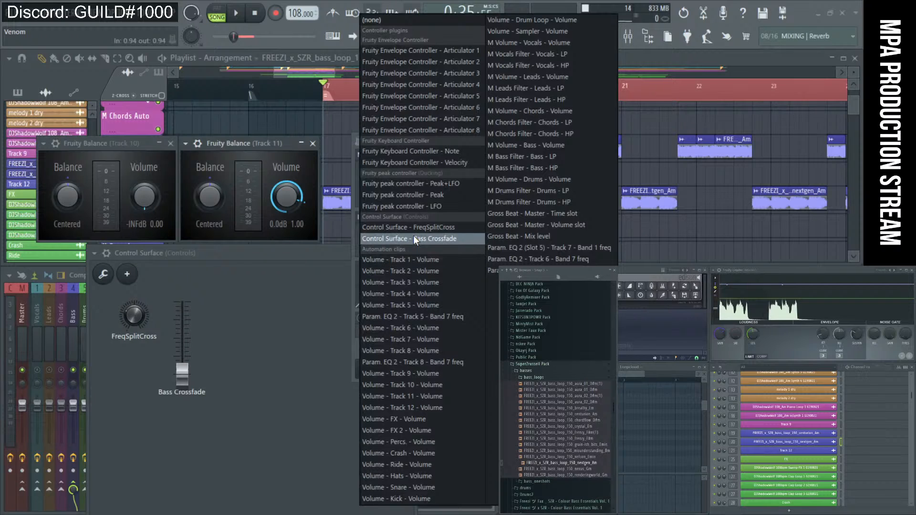
pyautogui.click(413, 237)
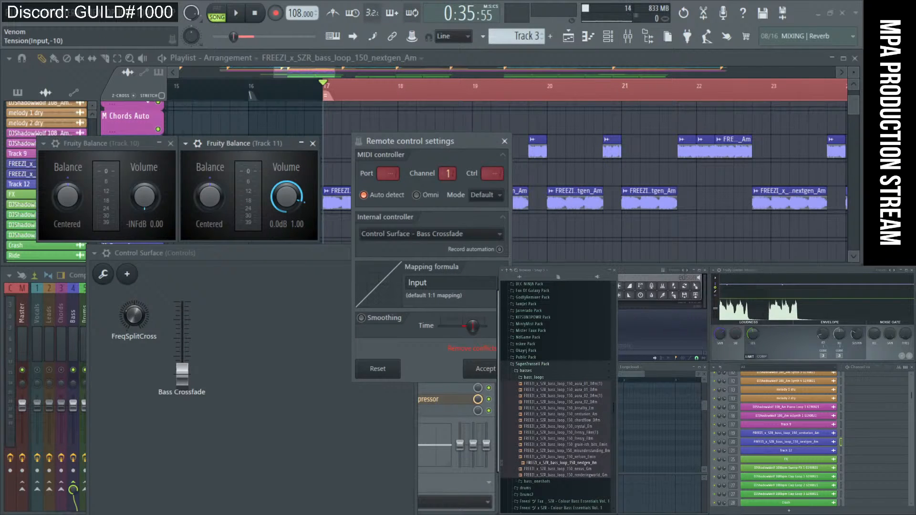
pyautogui.click(525, 307)
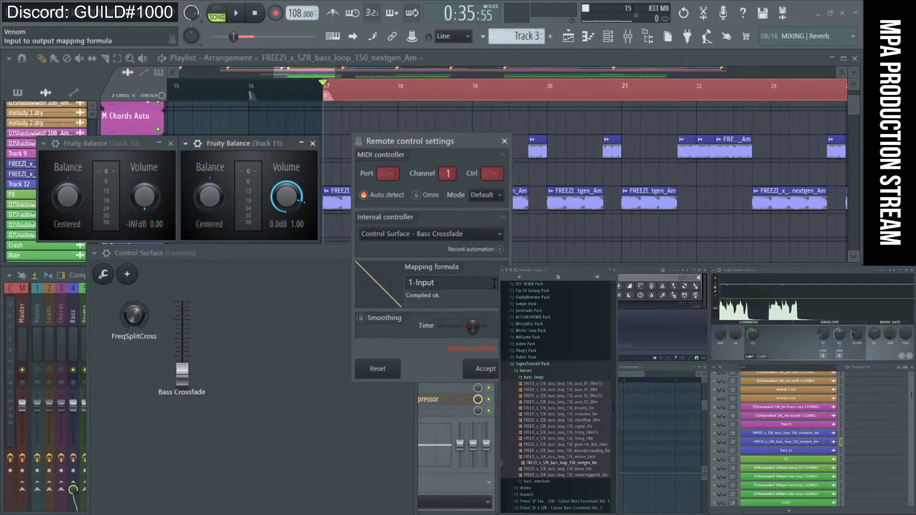
# - Try the mapping formula 1-Input*0.5-0.8 for Track 11's volume and raise the Bass Crossfade slider to its maximum
pyautogui.moveTo(469, 140); pyautogui.dragTo(412, 130)
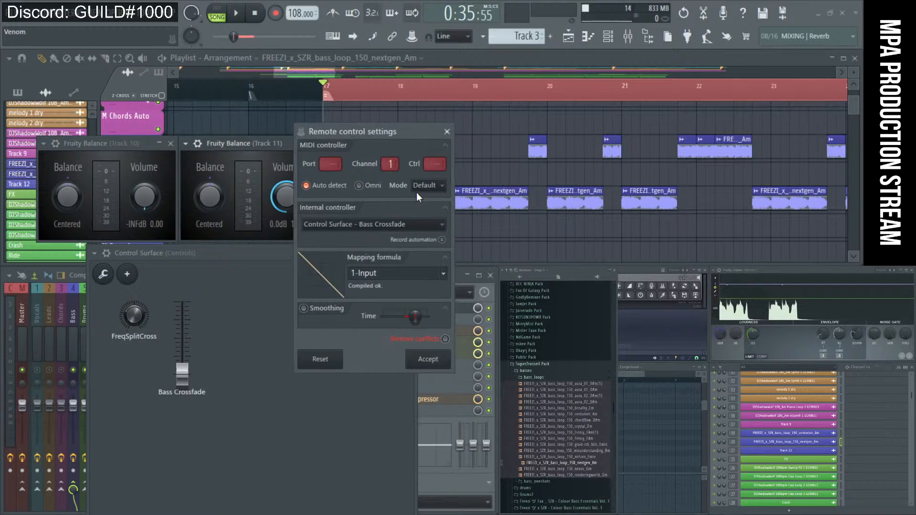
pyautogui.click(443, 272)
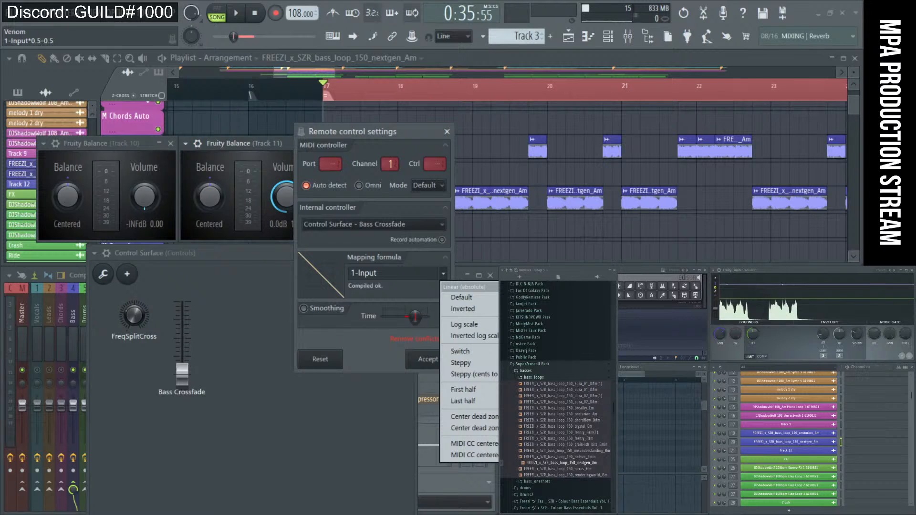
pyautogui.click(539, 309)
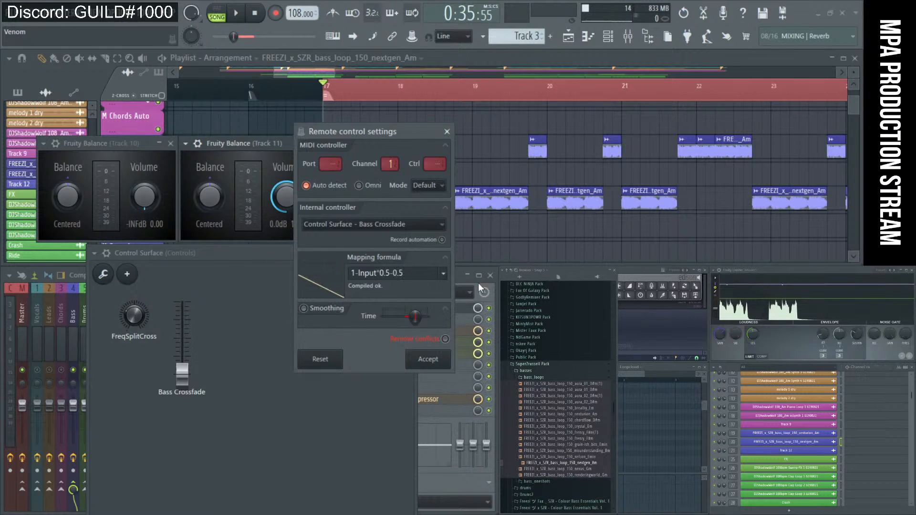
pyautogui.click(406, 275)
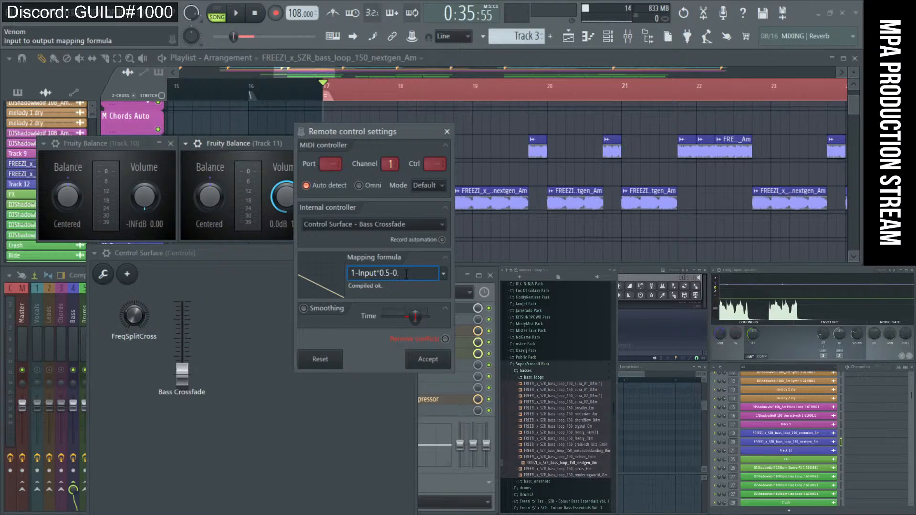
pyautogui.write('8')
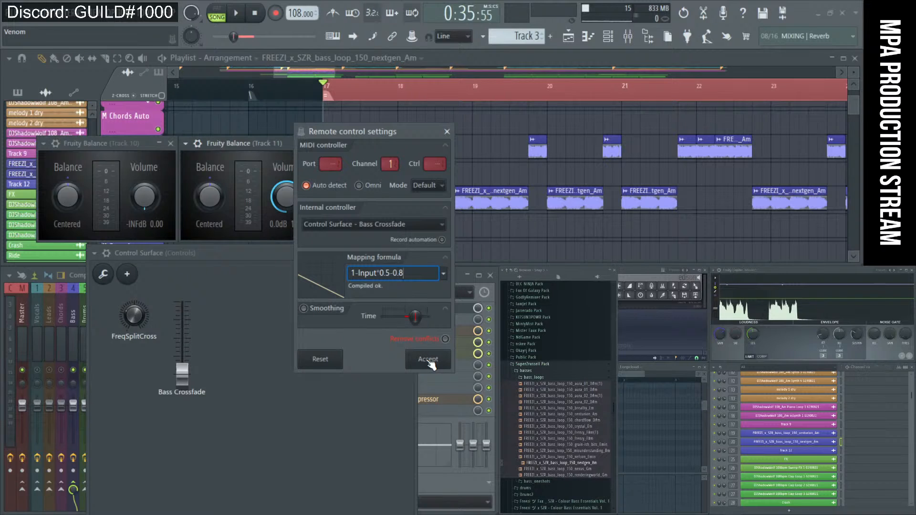
pyautogui.click(429, 363)
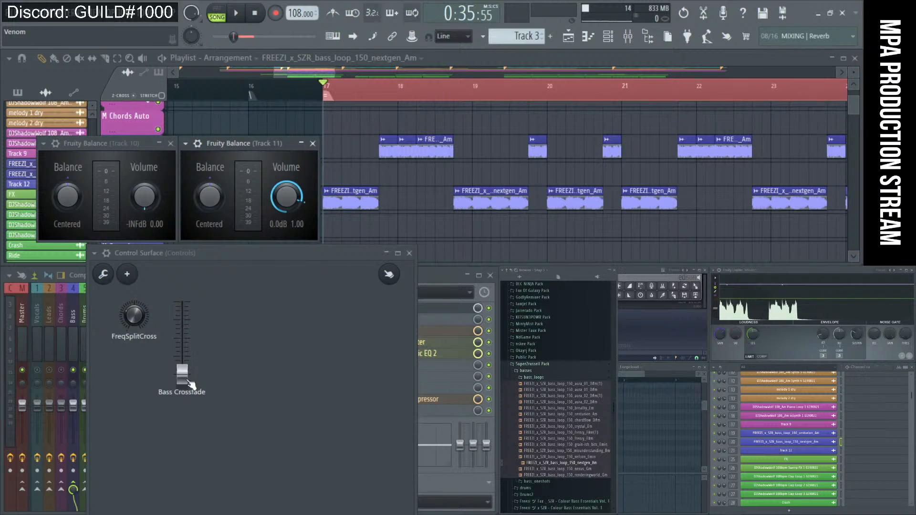
pyautogui.moveTo(182, 371); pyautogui.dragTo(182, 299)
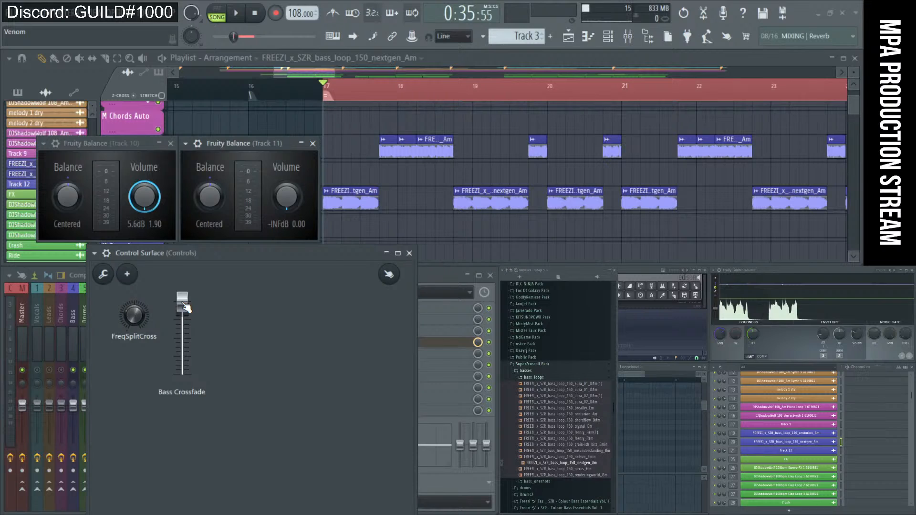
pyautogui.moveTo(186, 308)
pyautogui.mouseDown()
pyautogui.moveTo(182, 375)
pyautogui.moveTo(182, 300)
pyautogui.mouseUp()
# - Scale down the Input mapping formula of Track 10's volume to reach 0.0 dB at the slider's maximum, and test Bass Crossfade across its range
pyautogui.rightClick(144, 210)
pyautogui.click(170, 317)
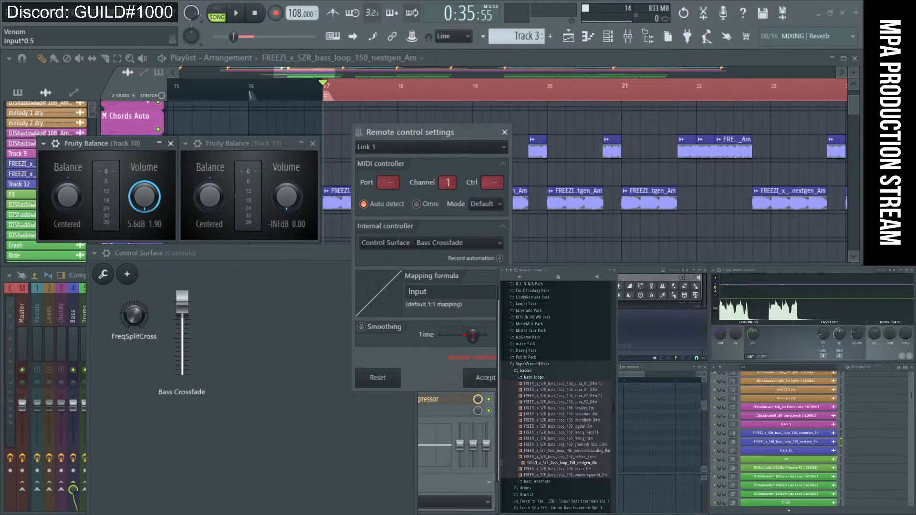
pyautogui.click(530, 336)
pyautogui.click(464, 292)
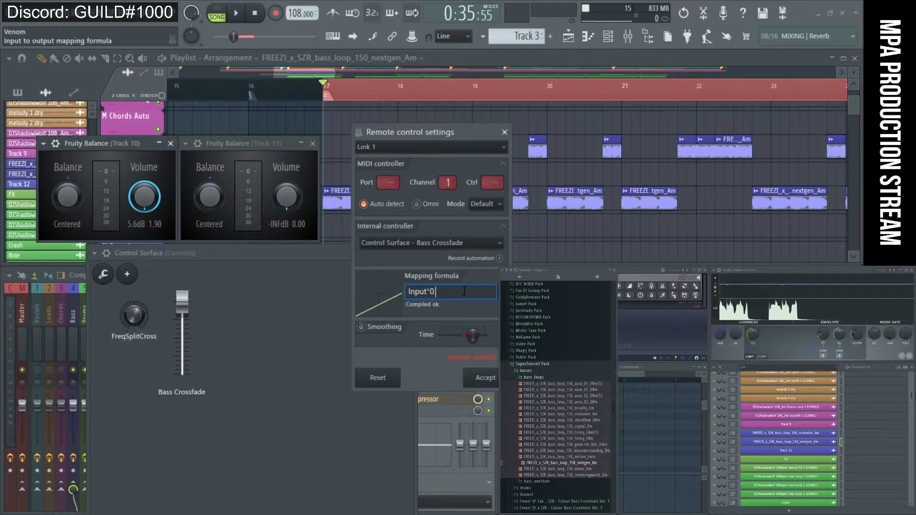
pyautogui.click(486, 378)
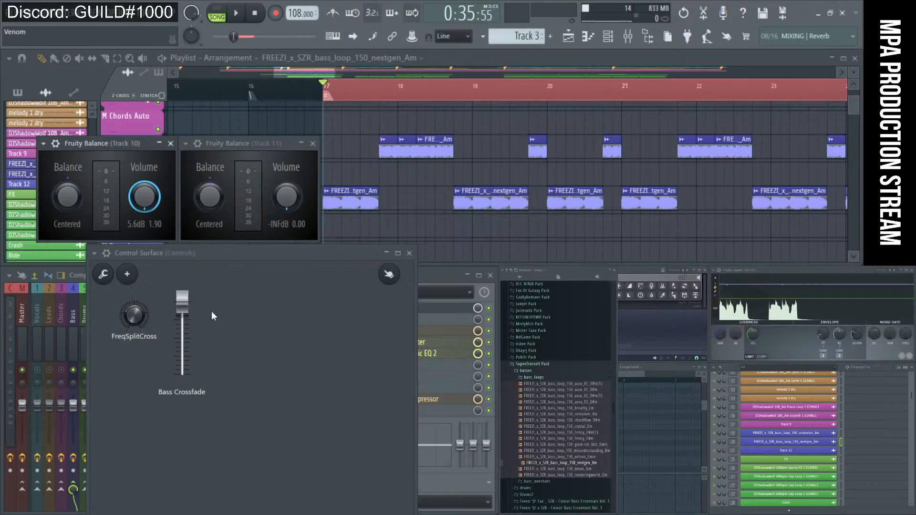
pyautogui.moveTo(181, 309); pyautogui.dragTo(182, 374)
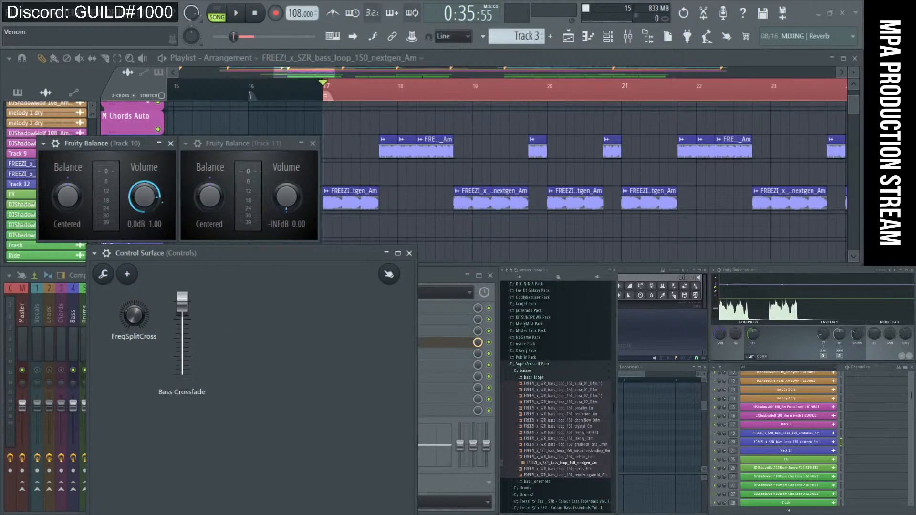
pyautogui.moveTo(182, 371); pyautogui.dragTo(187, 307)
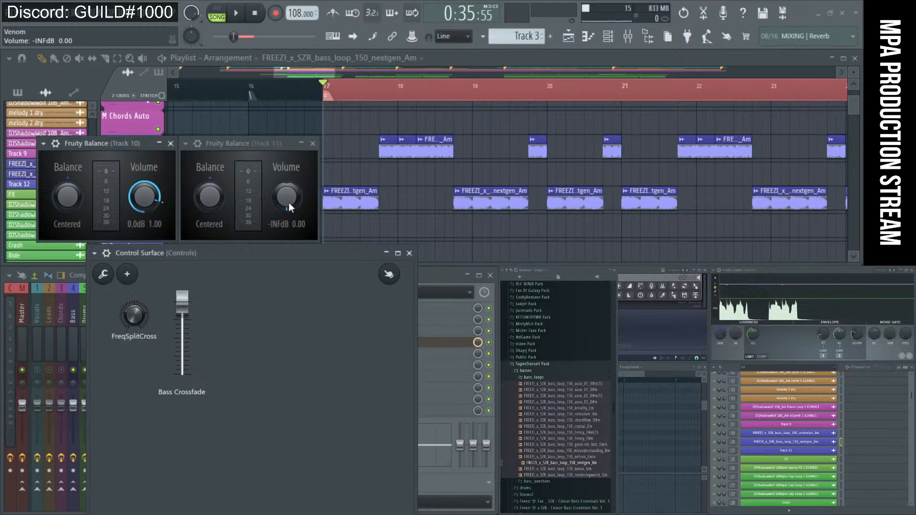
pyautogui.moveTo(182, 305); pyautogui.dragTo(182, 375)
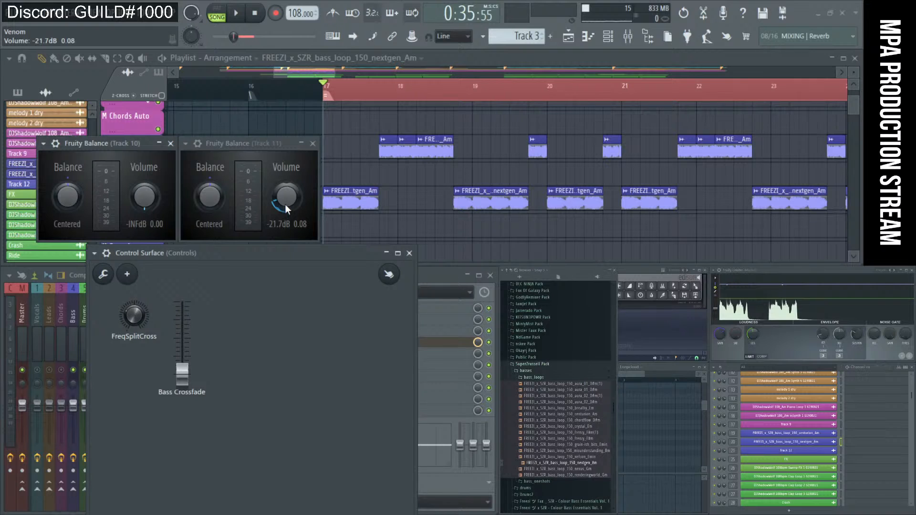
# - Try a different offset in the mapping formula of Track 11's volume and test it with the Bass Crossfade slider
pyautogui.rightClick(285, 203)
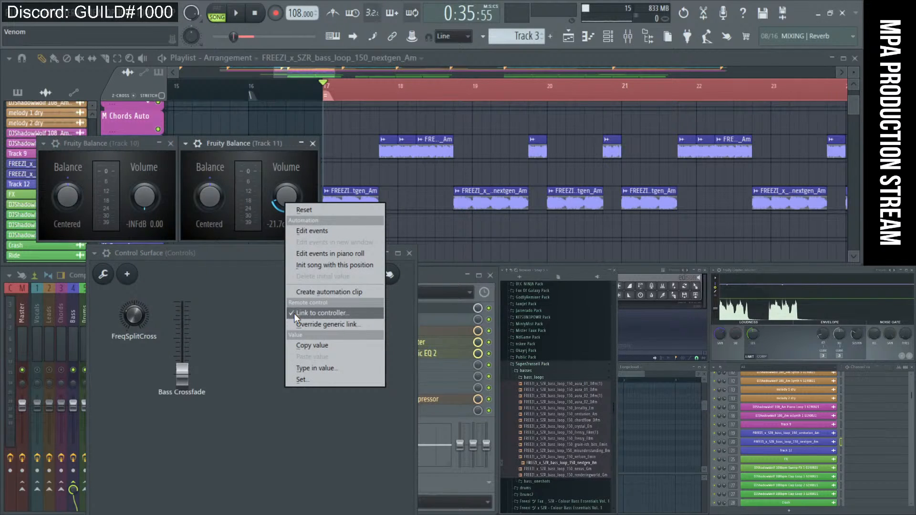
pyautogui.click(315, 313)
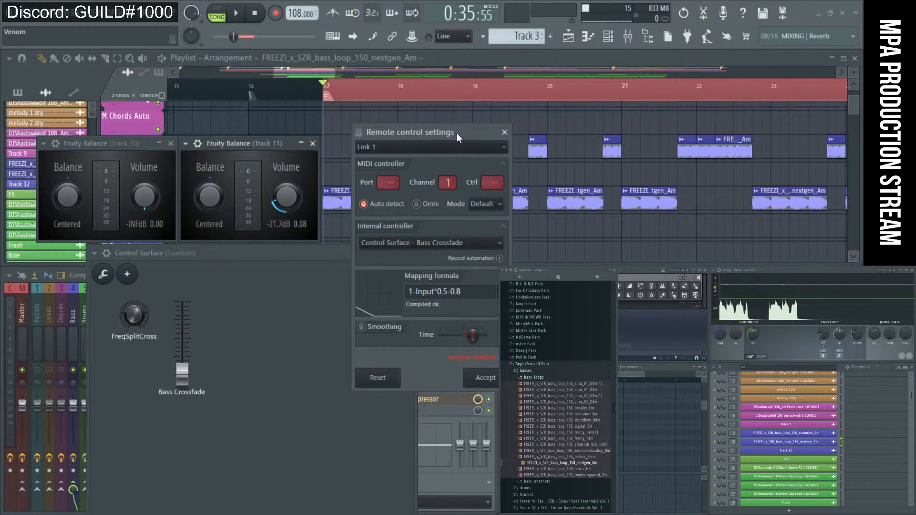
pyautogui.moveTo(457, 133); pyautogui.dragTo(338, 165)
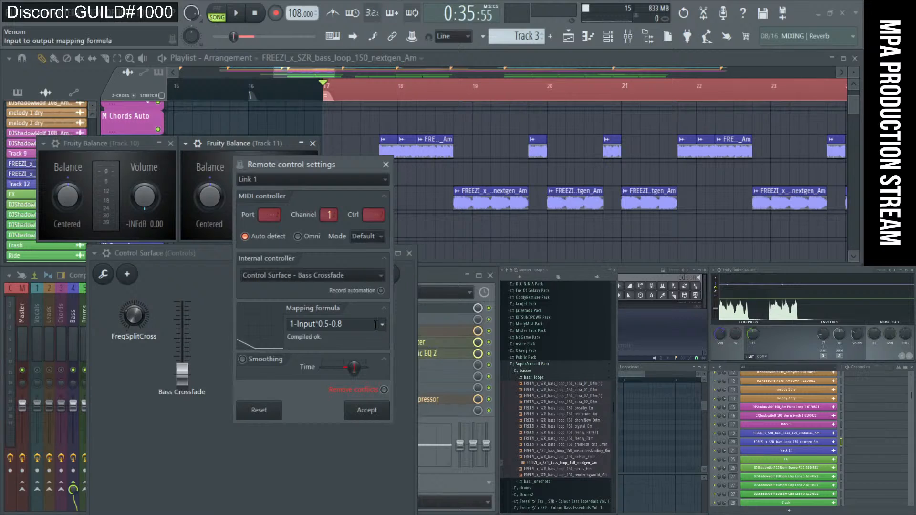
pyautogui.click(361, 326)
pyautogui.click(367, 410)
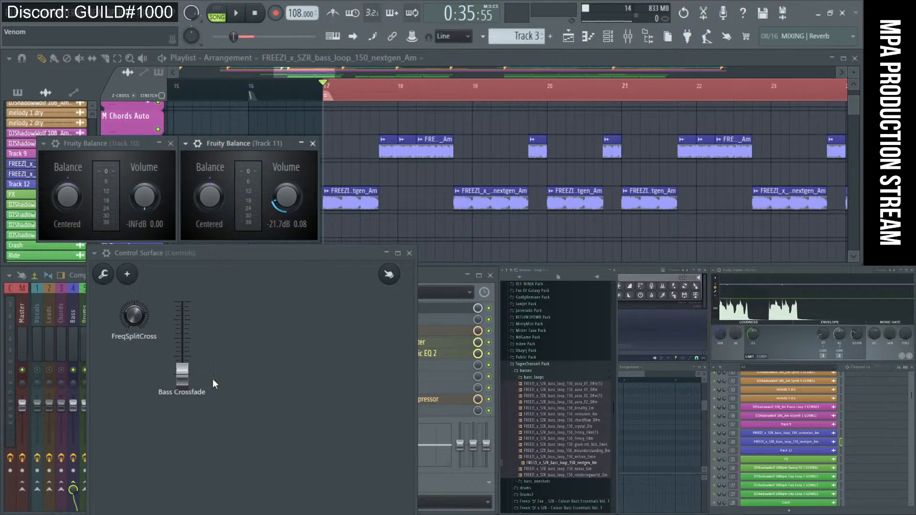
pyautogui.moveTo(182, 375)
pyautogui.mouseDown()
pyautogui.moveTo(183, 301)
pyautogui.moveTo(182, 375)
pyautogui.mouseUp()
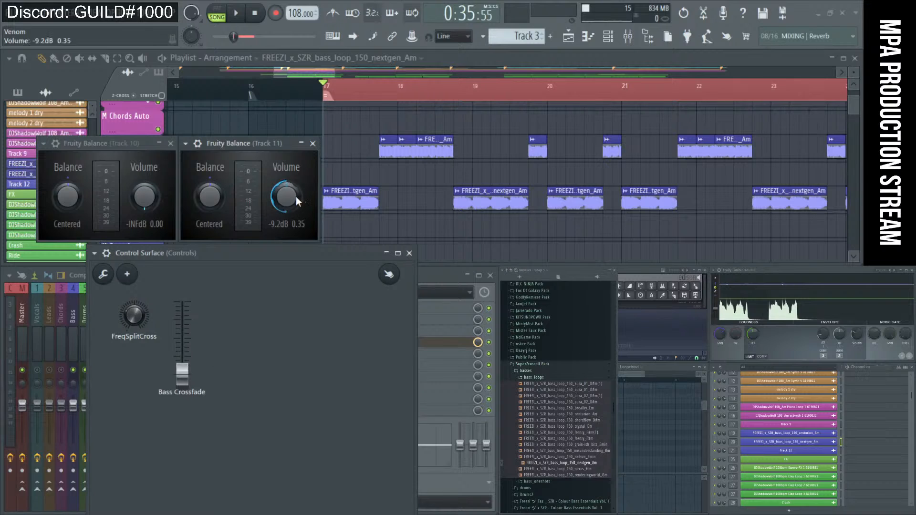
# - Try the mapping formula 1-Input*0.8-0.8 for Track 11's volume and check it with the Bass Crossfade slider
pyautogui.rightClick(296, 196)
pyautogui.click(329, 307)
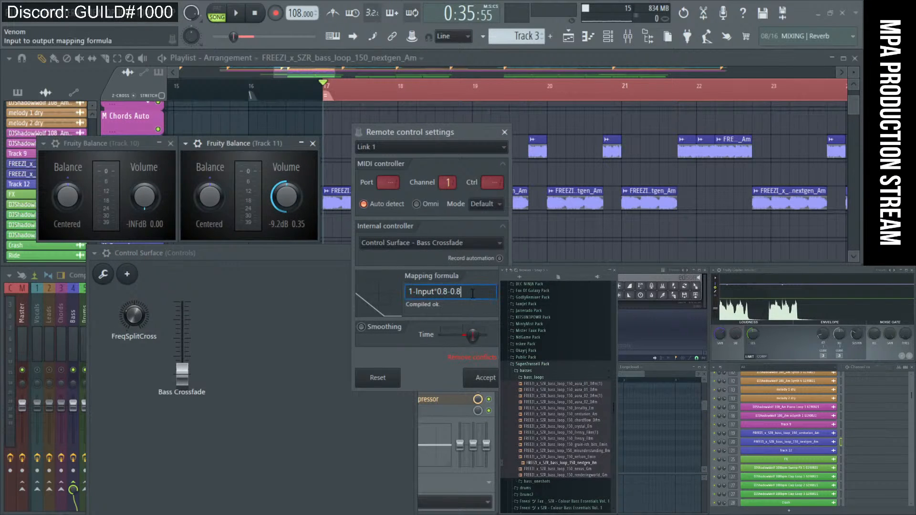
pyautogui.click(486, 377)
pyautogui.moveTo(182, 373)
pyautogui.mouseDown()
pyautogui.moveTo(182, 306)
pyautogui.moveTo(182, 375)
pyautogui.mouseUp()
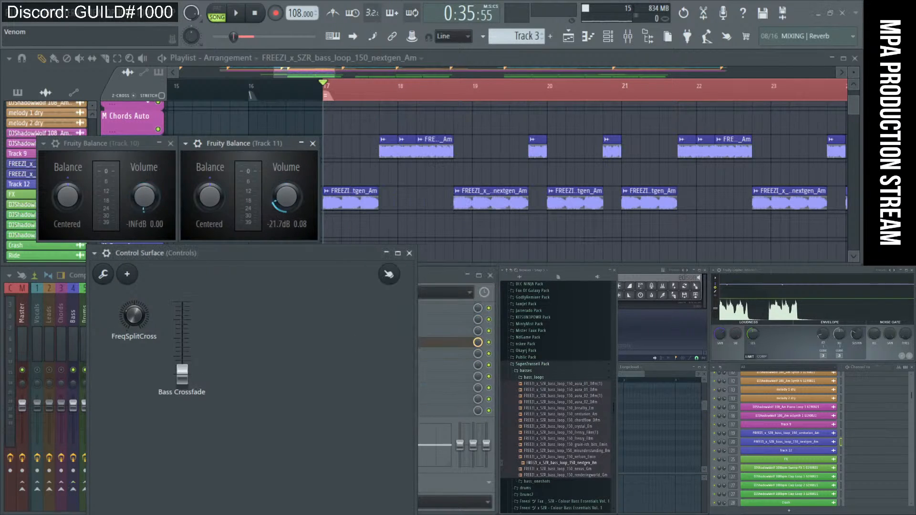
# - Replace Track 11's volume mapping with the preset formula 1-Input*0.5-0.5 and test it with the Bass Crossfade slider
pyautogui.rightClick(287, 197)
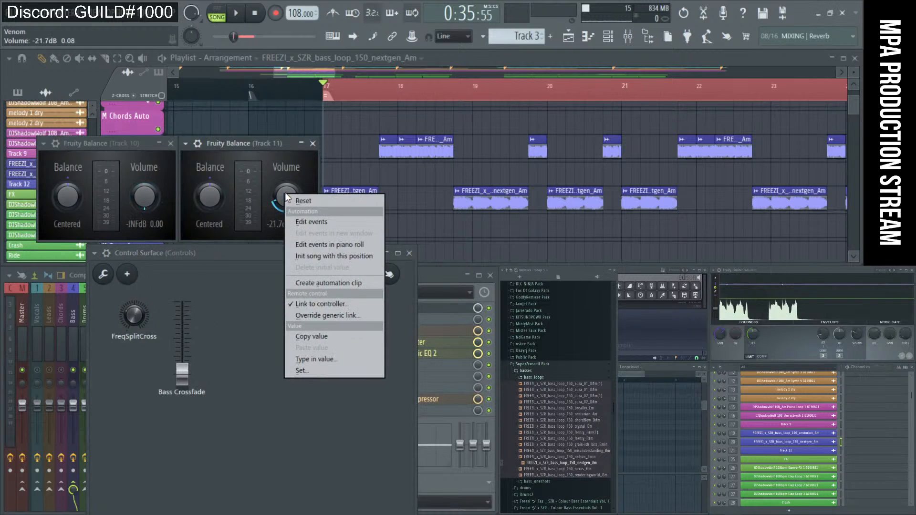
pyautogui.click(324, 302)
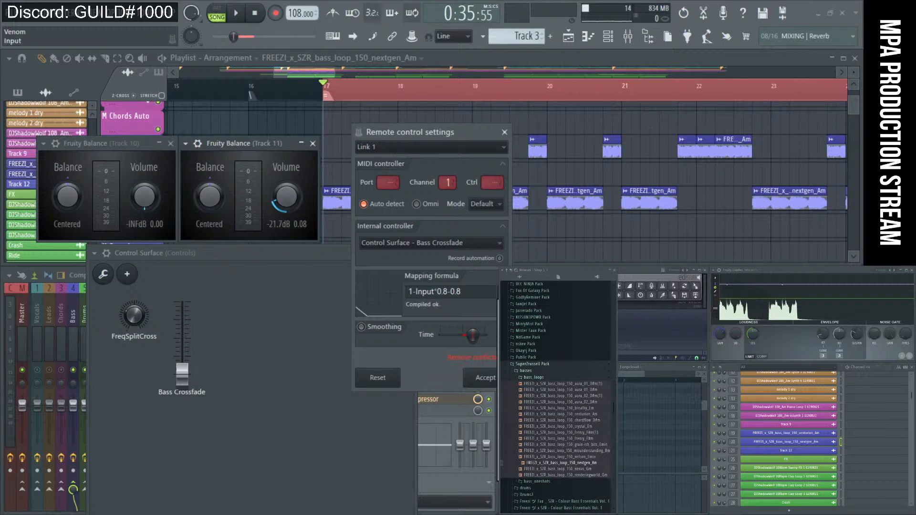
pyautogui.click(517, 314)
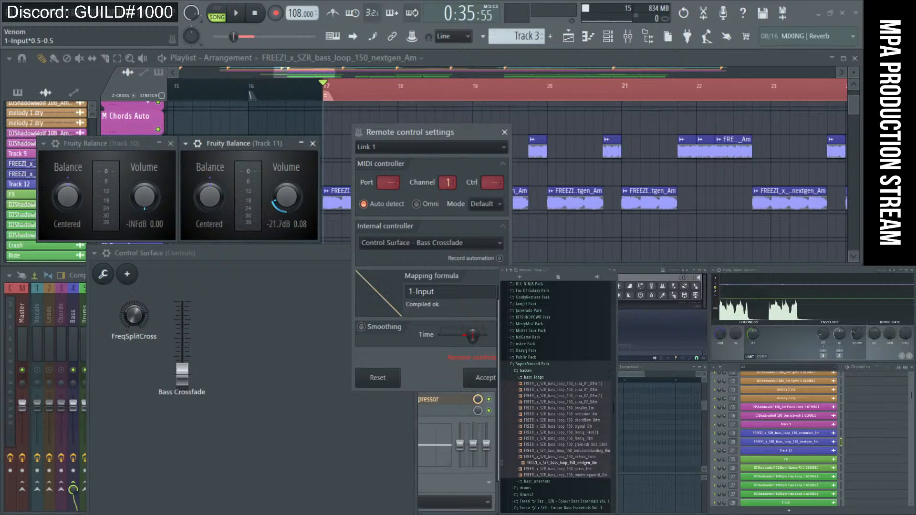
pyautogui.click(525, 358)
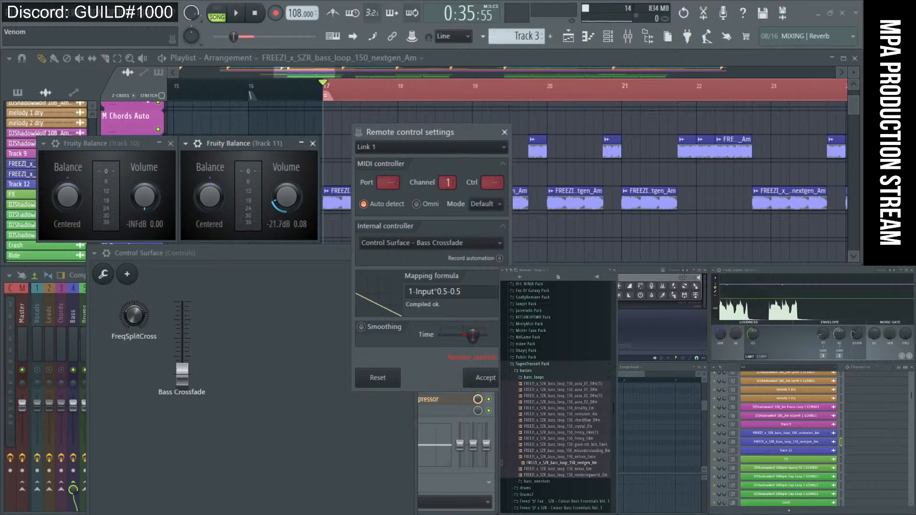
pyautogui.click(486, 378)
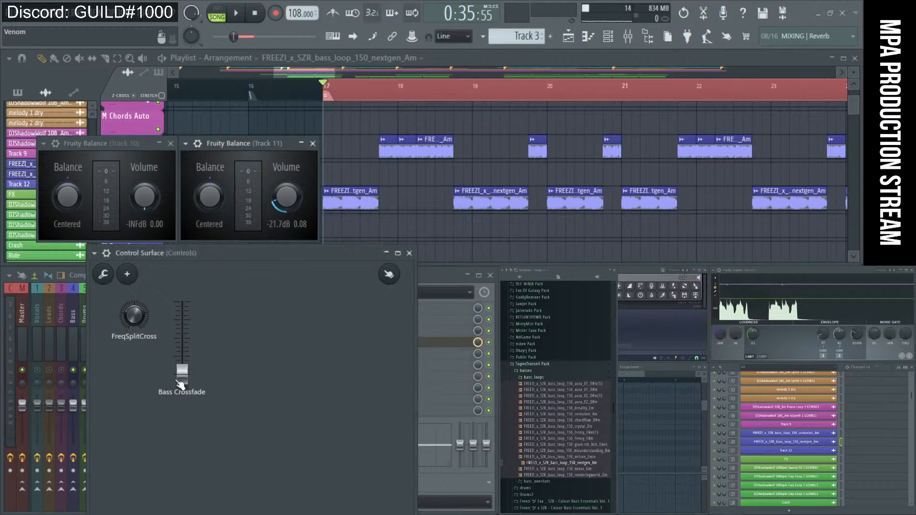
pyautogui.moveTo(181, 371)
pyautogui.mouseDown()
pyautogui.moveTo(182, 300)
pyautogui.moveTo(182, 373)
pyautogui.mouseUp()
# - Change the mapping formula of Track 11's volume to 1-Input*0.8-0.5 and test the Bass Crossfade slider
pyautogui.rightClick(282, 194)
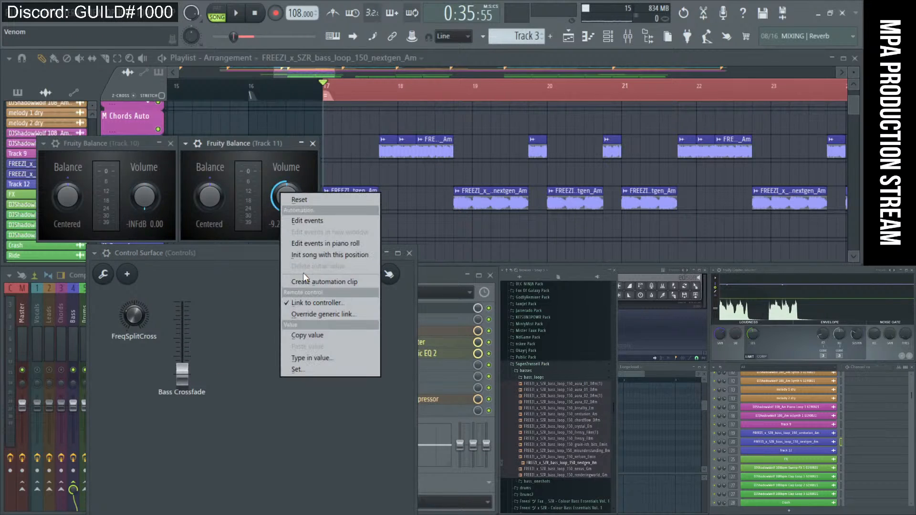
pyautogui.click(301, 303)
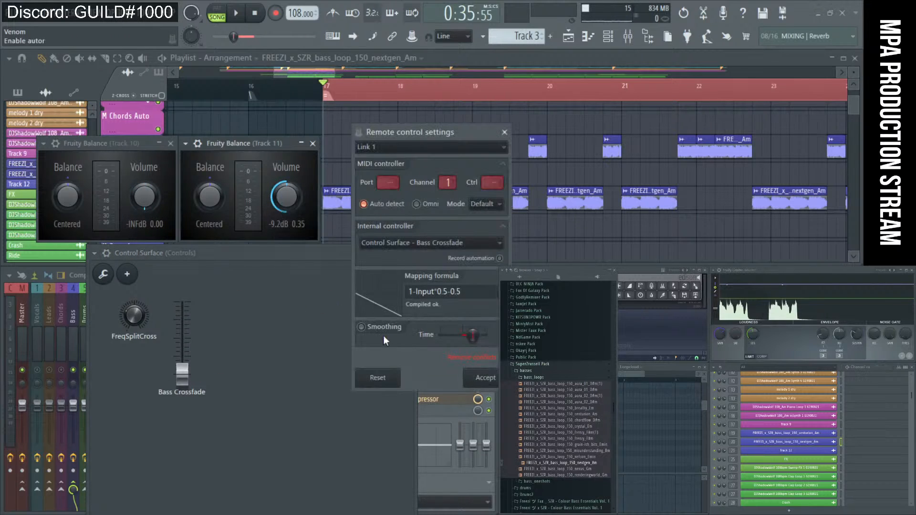
pyautogui.click(449, 290)
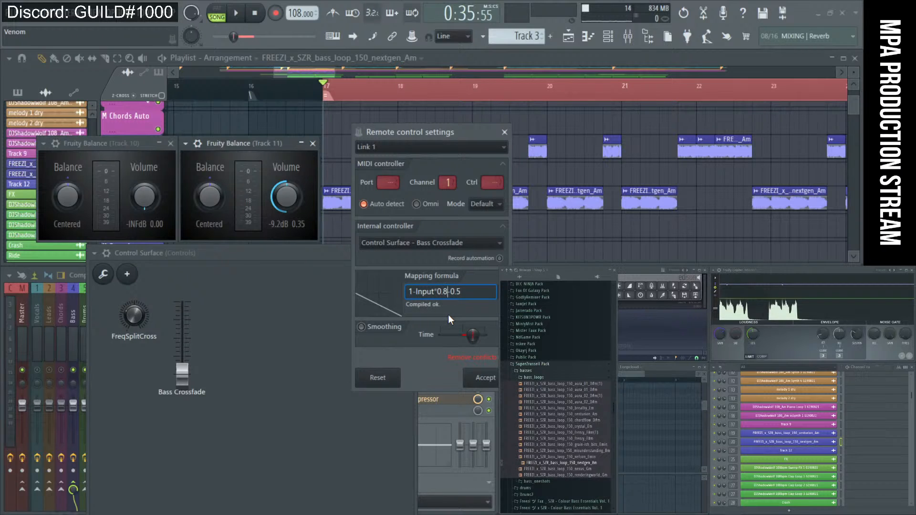
pyautogui.click(484, 378)
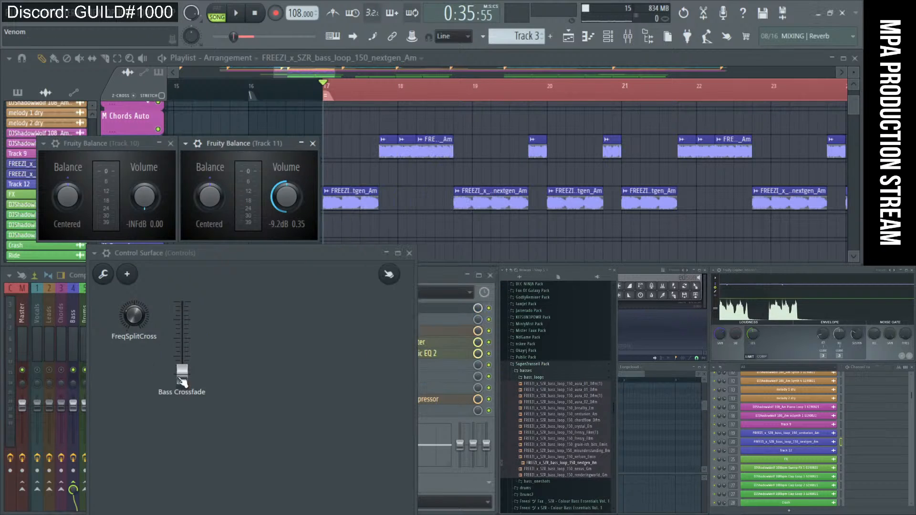
pyautogui.moveTo(181, 380)
pyautogui.mouseDown()
pyautogui.moveTo(181, 303)
pyautogui.moveTo(182, 375)
pyautogui.mouseUp()
# - Try the mapping formula 1-Input*0.5-0.8 for Track 11's volume and test it with the Bass Crossfade slider
pyautogui.rightClick(286, 216)
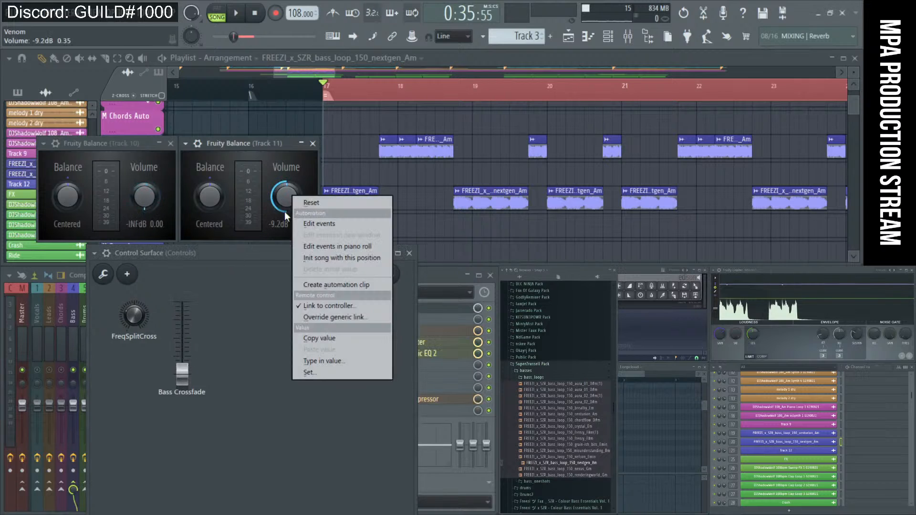
pyautogui.click(365, 307)
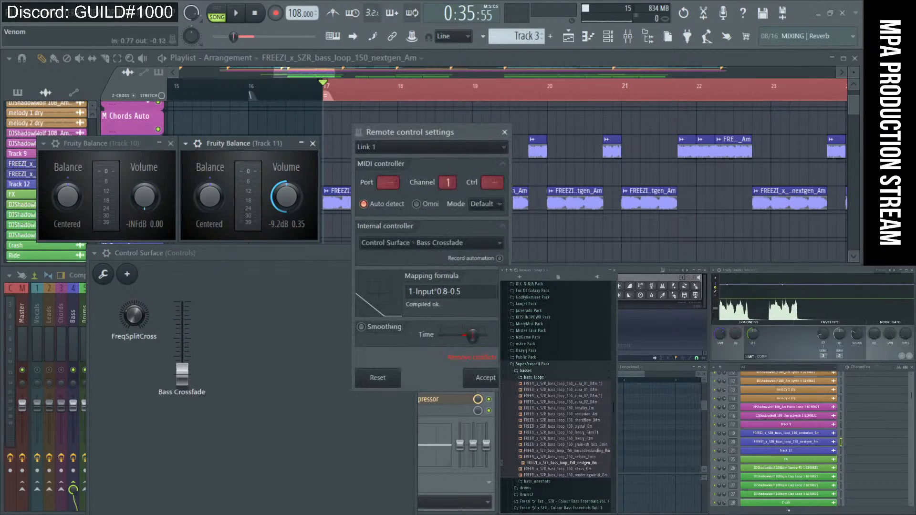
pyautogui.click(473, 295)
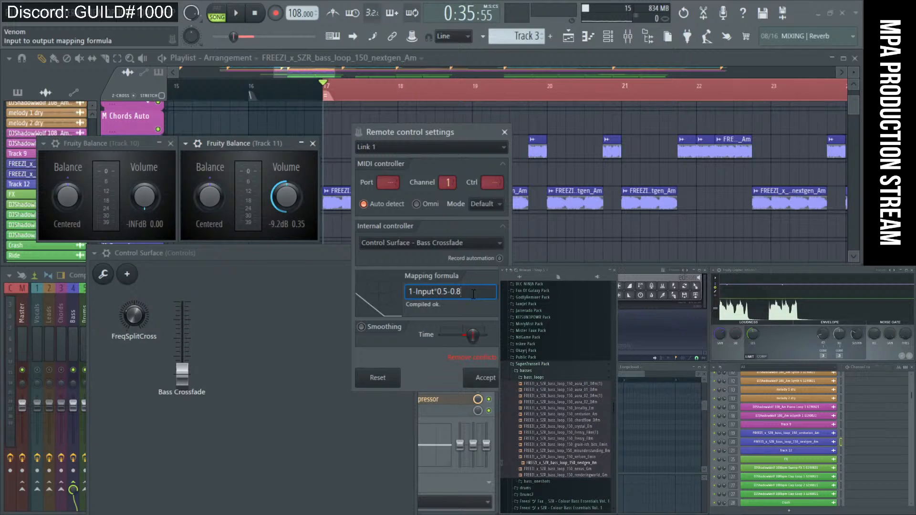
pyautogui.click(486, 378)
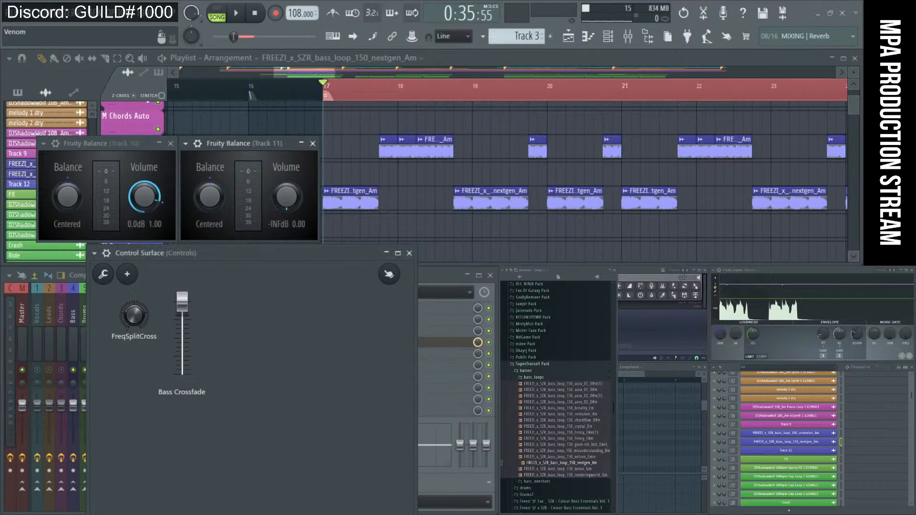
# - Reset all remote control settings of Track 11's Fruity Balance volume, removing its controller link and mapping formula
pyautogui.rightClick(280, 194)
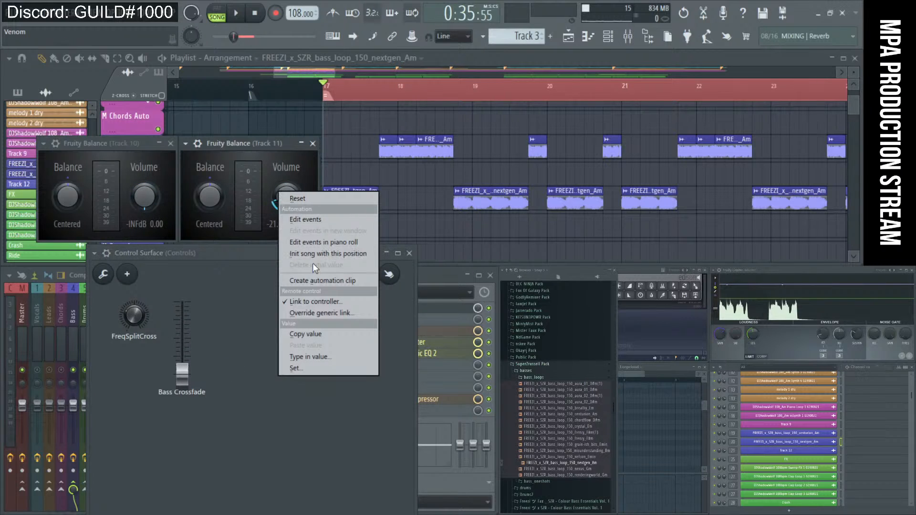
pyautogui.click(321, 299)
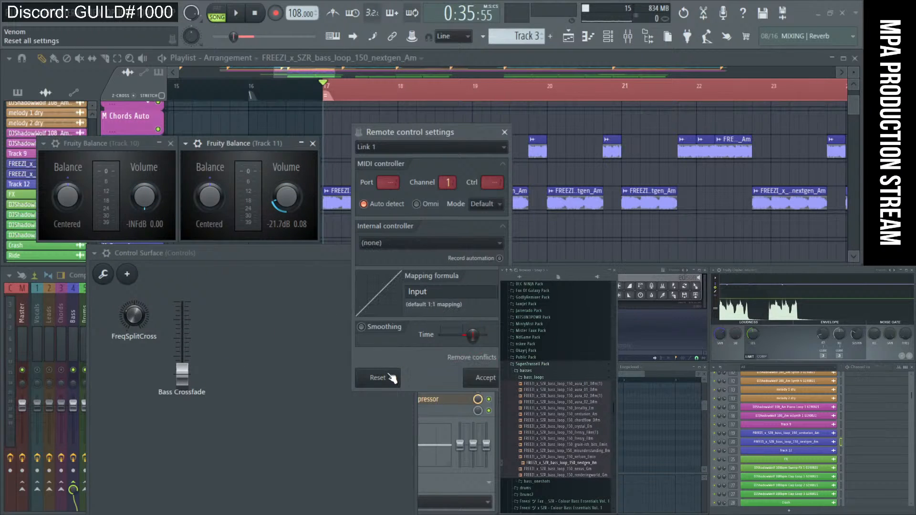
pyautogui.click(485, 379)
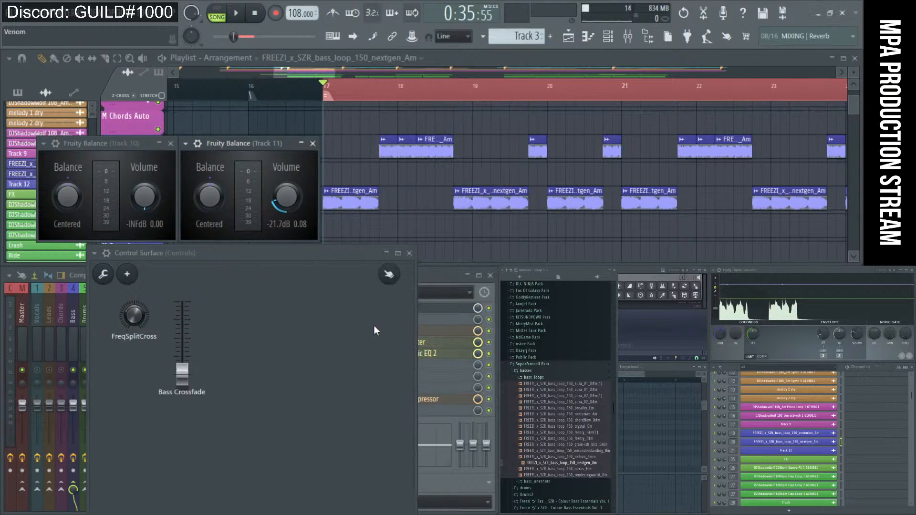
# - Save the project and open Collab 1 - Season 1.flp from the Season 1 folder of MPA Community Collabs
pyautogui.click(13, 13)
pyautogui.click(20, 67)
pyautogui.click(12, 13)
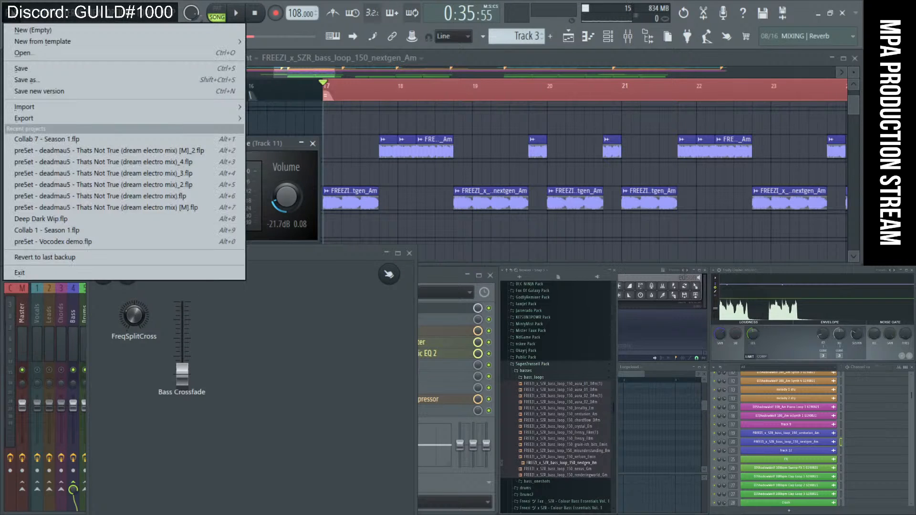
pyautogui.click(29, 53)
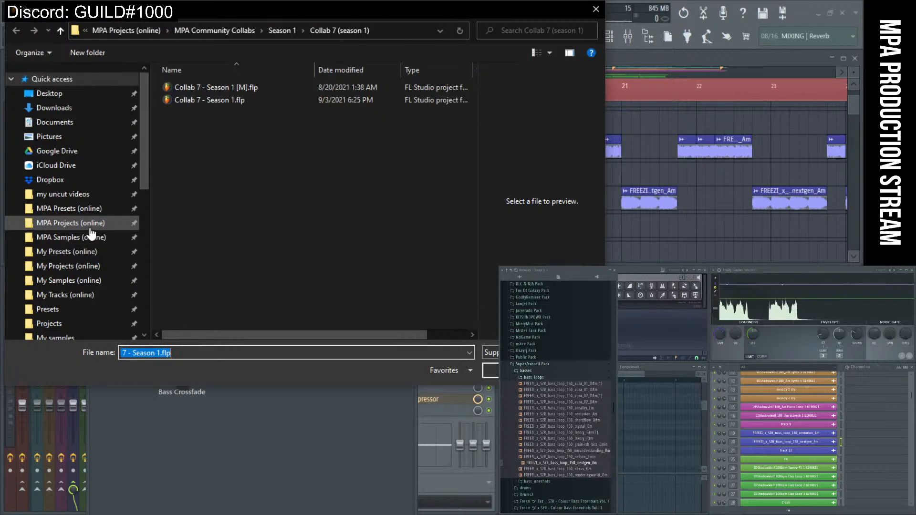
pyautogui.click(90, 225)
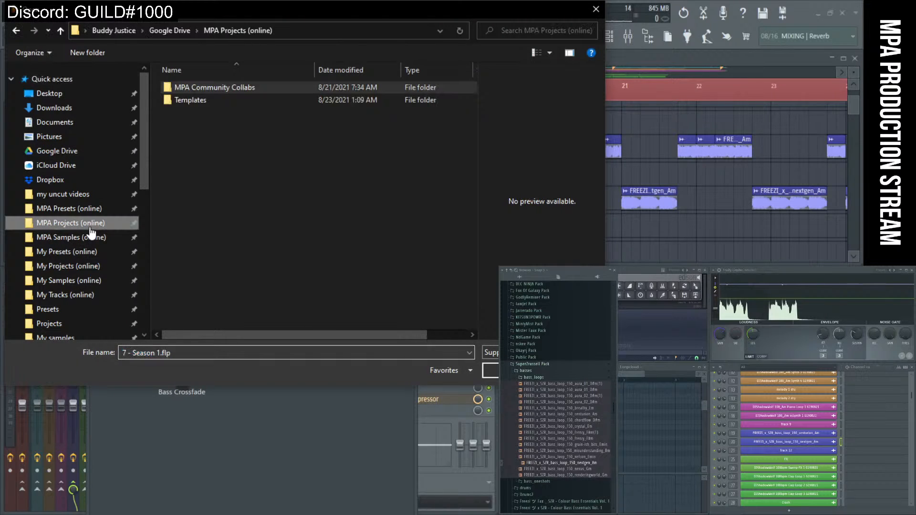
pyautogui.doubleClick(212, 88)
pyautogui.doubleClick(212, 87)
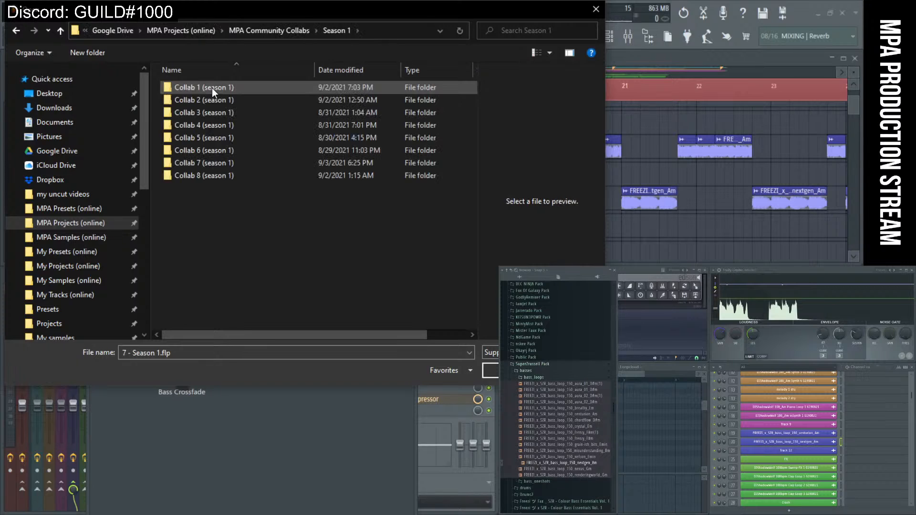
pyautogui.doubleClick(212, 87)
pyautogui.doubleClick(212, 87)
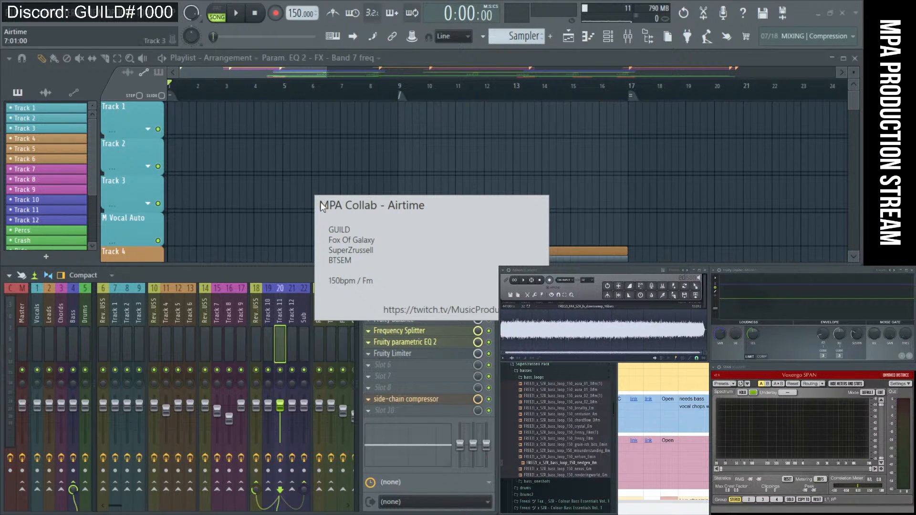
# - Examine the Track 10, BassCrossFade and Track 11 clips from bar 17 to 33 in the Airtime playlist
pyautogui.keyDown('ctrl'); pyautogui.rightClick(423, 163); pyautogui.keyUp('ctrl')
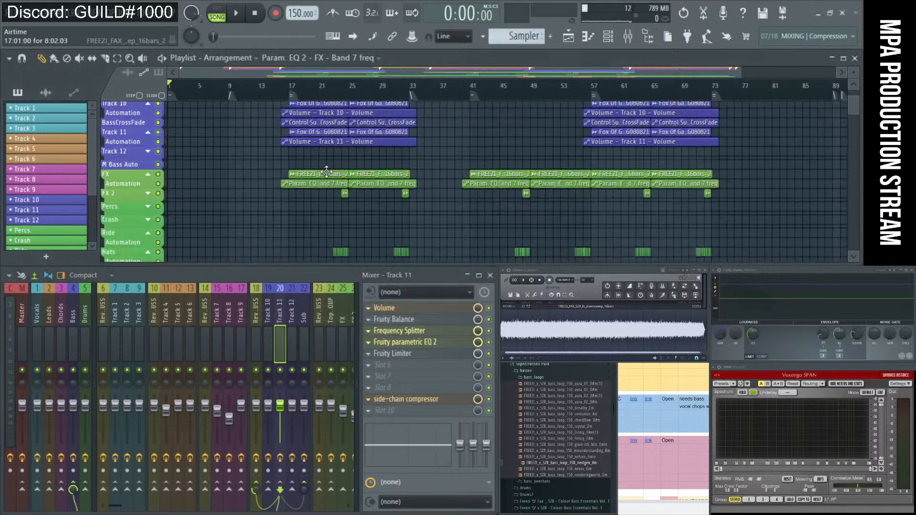
pyautogui.scroll(-3, 315, 166)
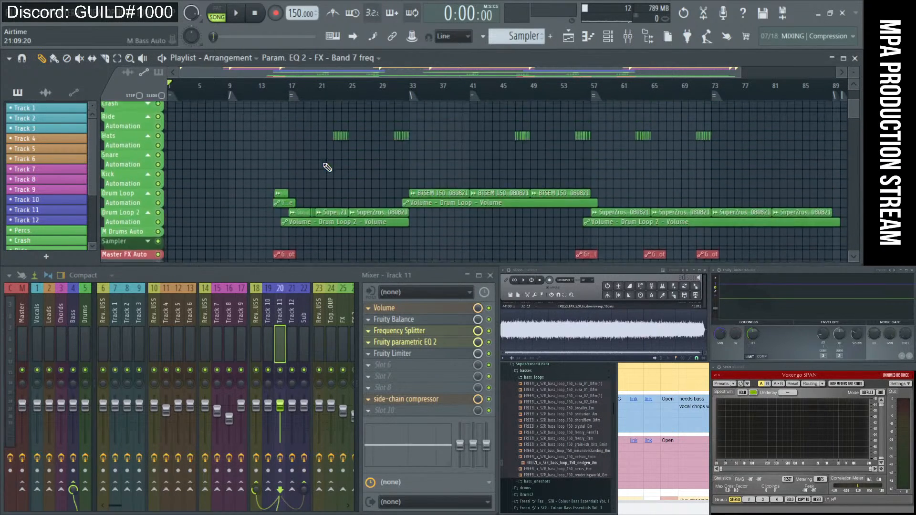
pyautogui.scroll(6, 323, 163)
pyautogui.scroll(4, 305, 160)
pyautogui.scroll(1, 305, 167)
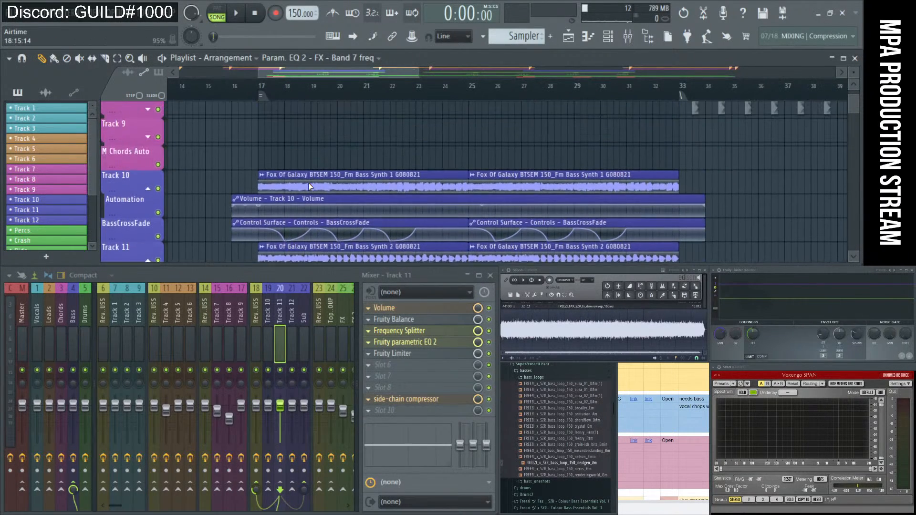
pyautogui.scroll(-1, 309, 184)
pyautogui.scroll(-2, 310, 188)
pyautogui.scroll(1, 306, 190)
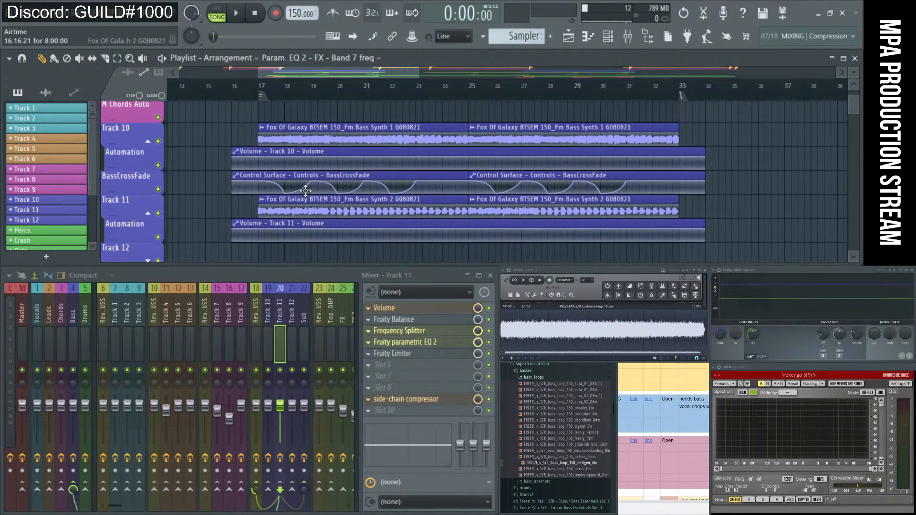
pyautogui.scroll(2, 257, 192)
pyautogui.scroll(-1, 259, 191)
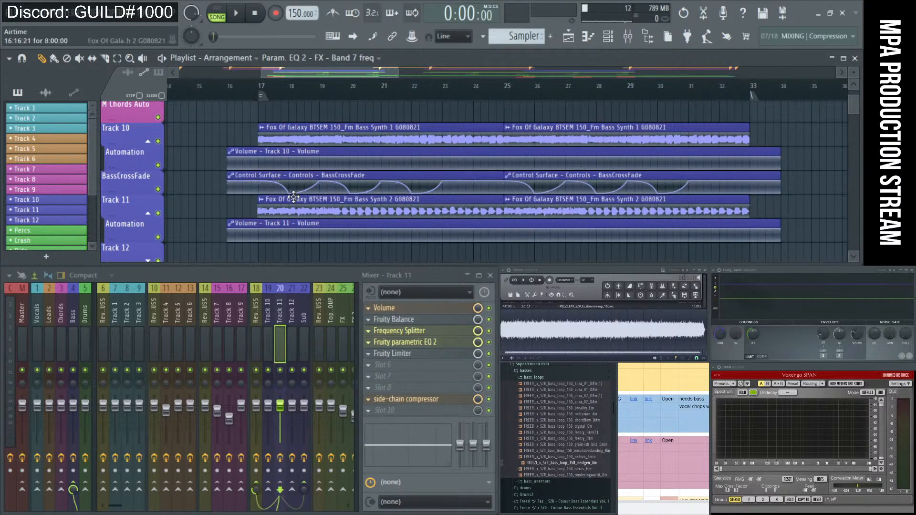
# - Inspect the Fruity Balance volumes of Tracks 10 and 11, Track 10's controller link, and its volume around bar 19
pyautogui.click(269, 323)
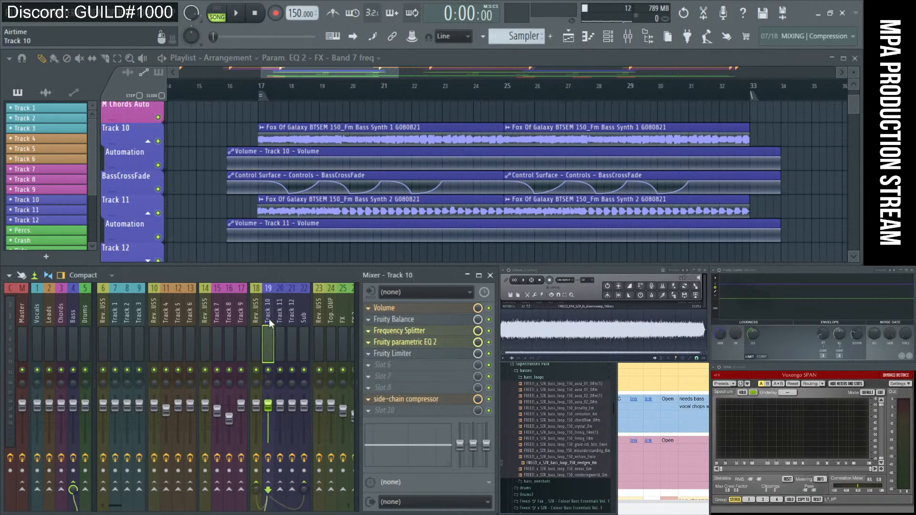
pyautogui.click(409, 322)
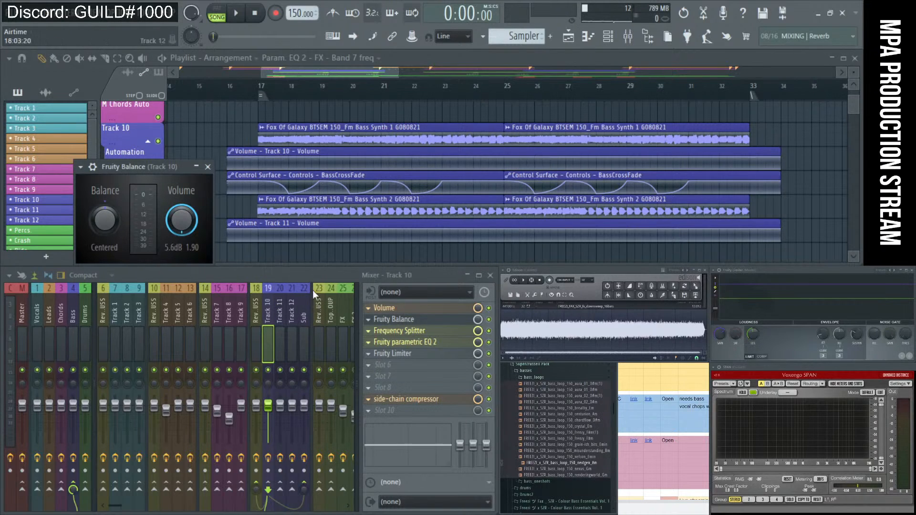
pyautogui.click(280, 322)
pyautogui.click(395, 320)
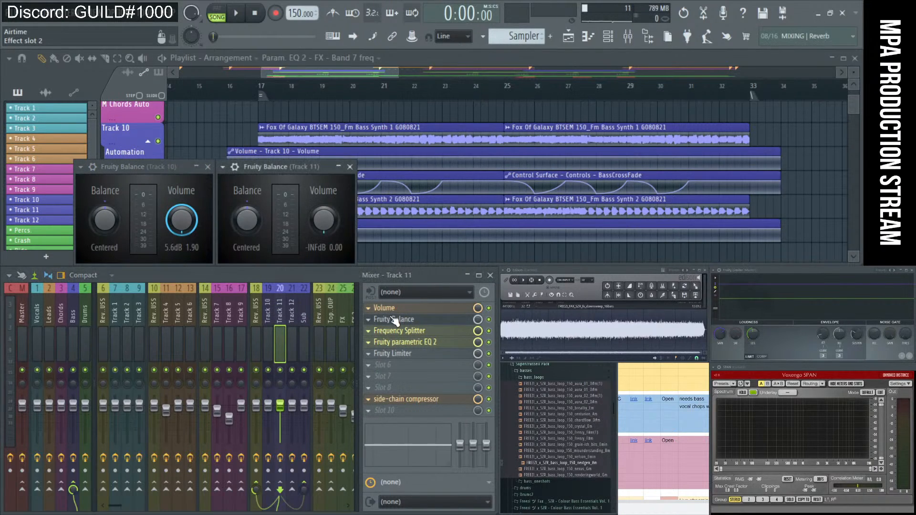
pyautogui.rightClick(196, 218)
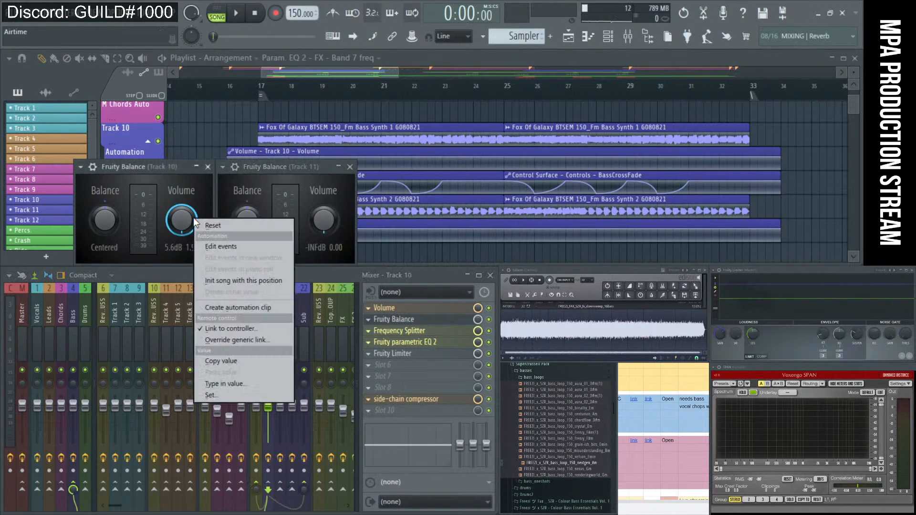
pyautogui.click(222, 330)
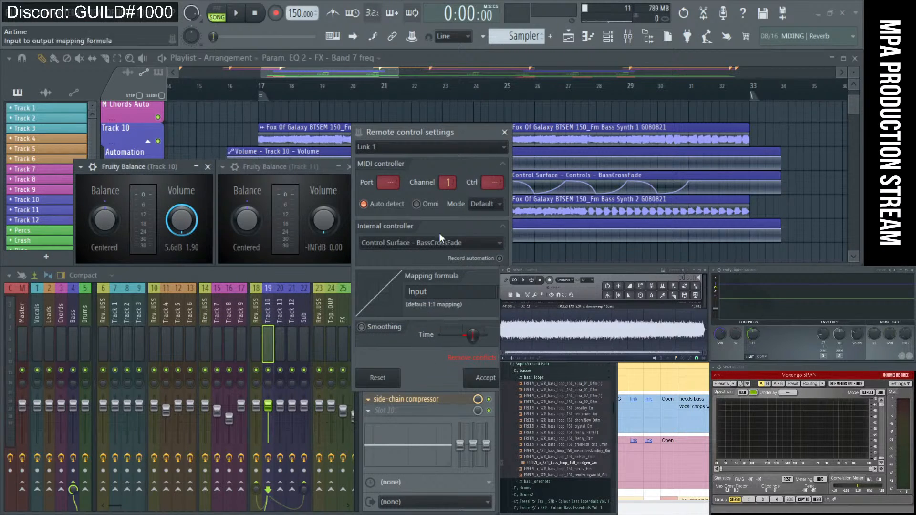
pyautogui.click(505, 132)
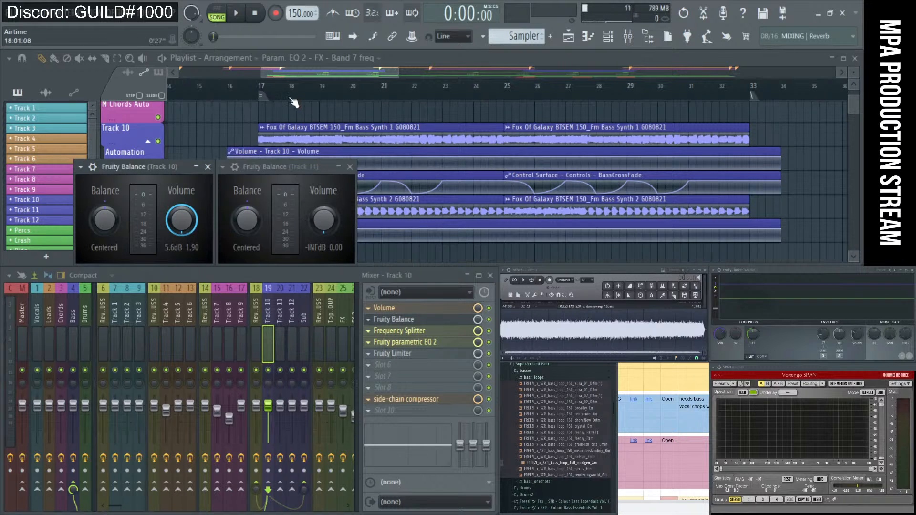
pyautogui.click(327, 88)
pyautogui.click(416, 320)
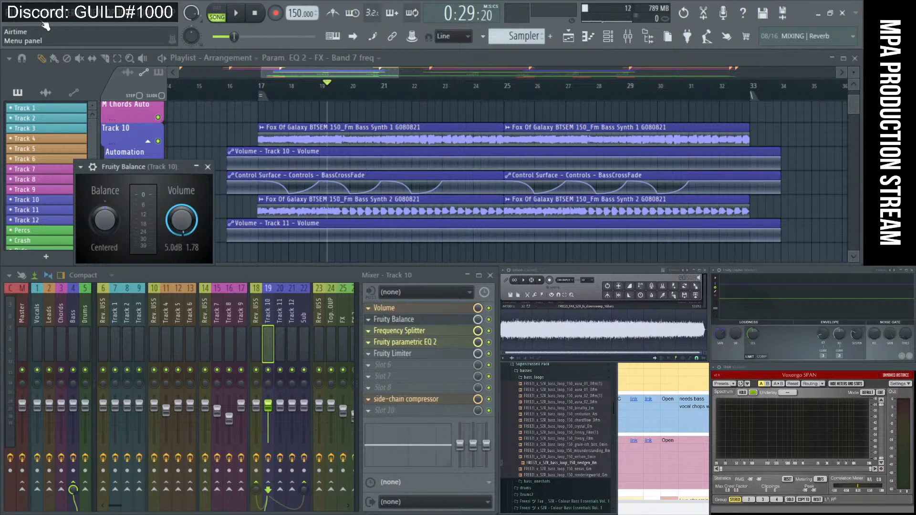
# - Reopen the recent project Collab 7 - Season 1.flp and move the Control Surface window clear of the mixer
pyautogui.click(17, 14)
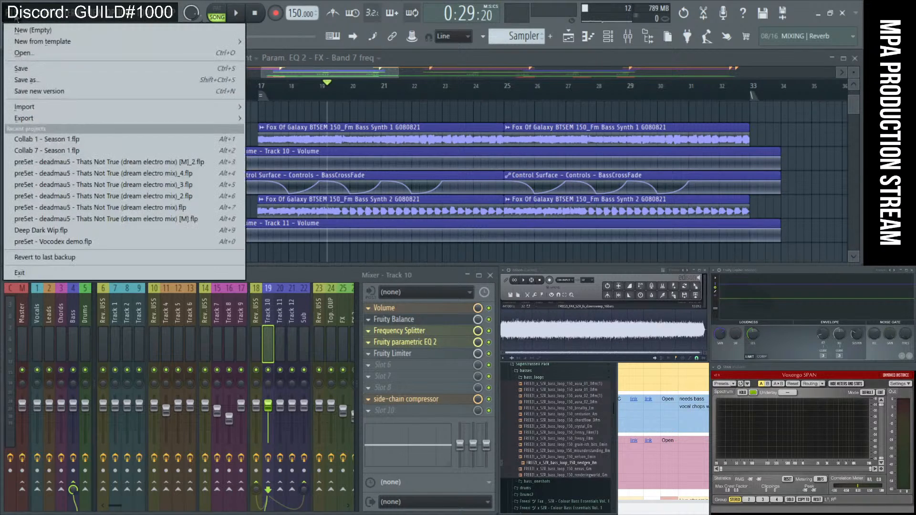
pyautogui.click(53, 151)
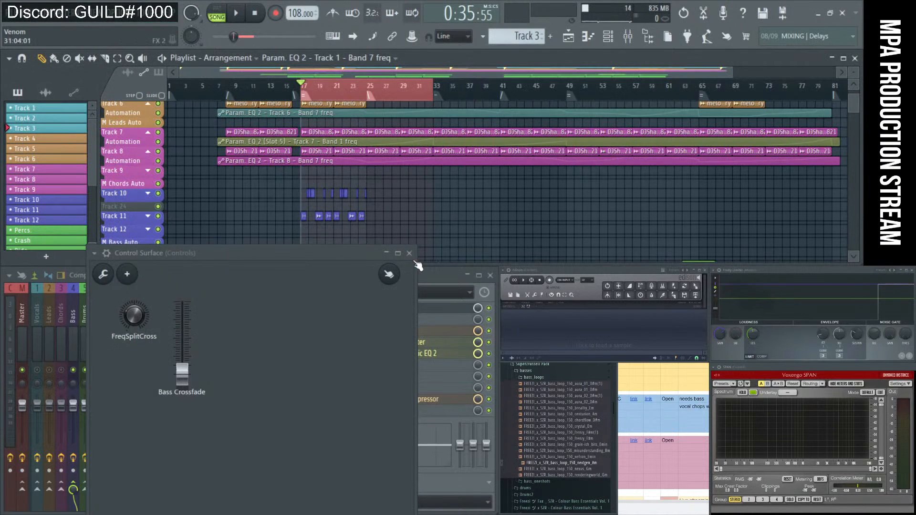
pyautogui.moveTo(182, 374)
pyautogui.mouseDown()
pyautogui.moveTo(182, 304)
pyautogui.moveTo(183, 375)
pyautogui.mouseUp()
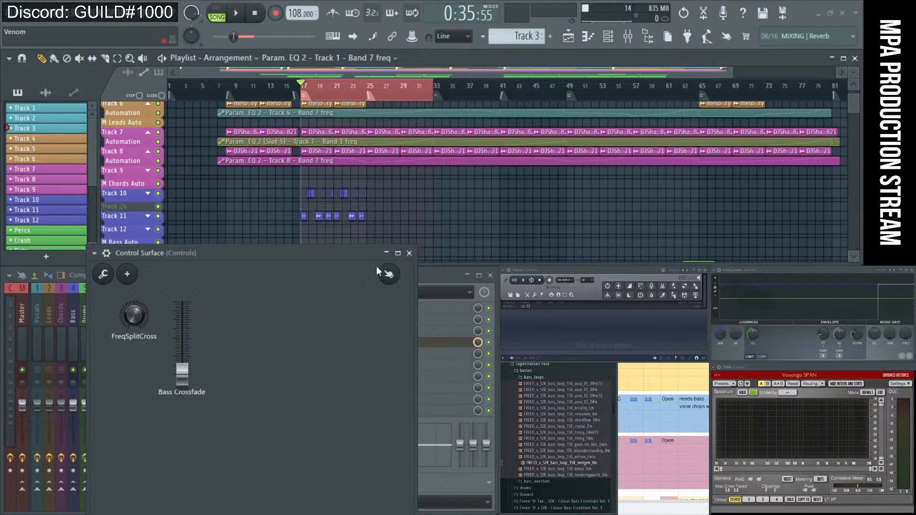
pyautogui.moveTo(353, 254); pyautogui.dragTo(765, 108)
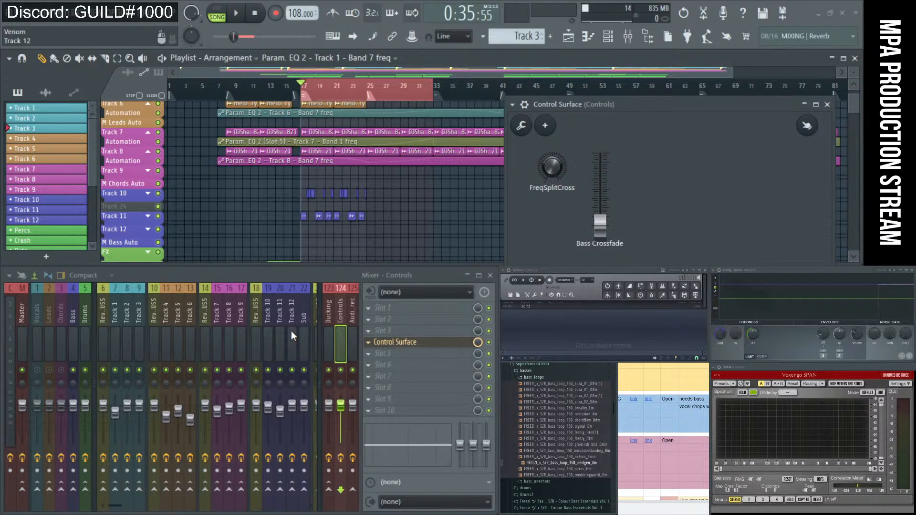
# - Try the preset formula 1-Input on Track 11's Fruity Balance volume and test it with the Bass Crossfade slider
pyautogui.click(282, 314)
pyautogui.click(438, 311)
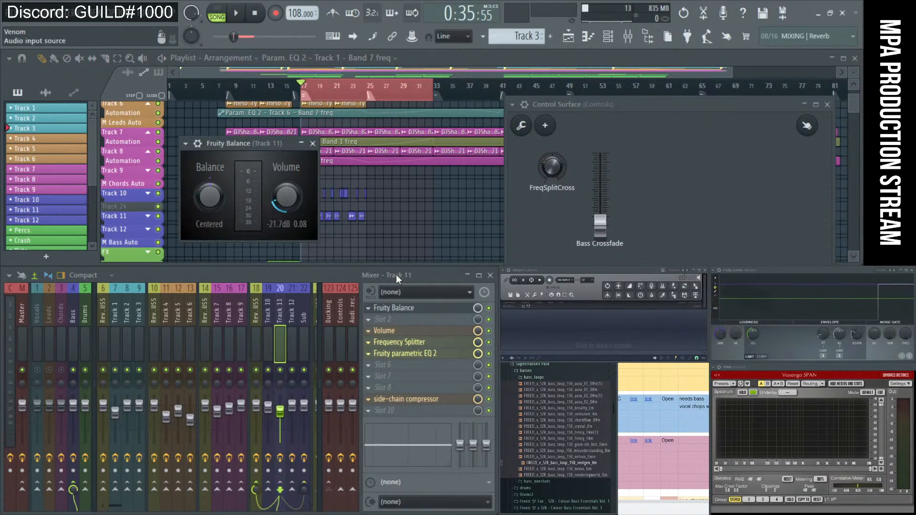
pyautogui.rightClick(287, 196)
pyautogui.click(346, 306)
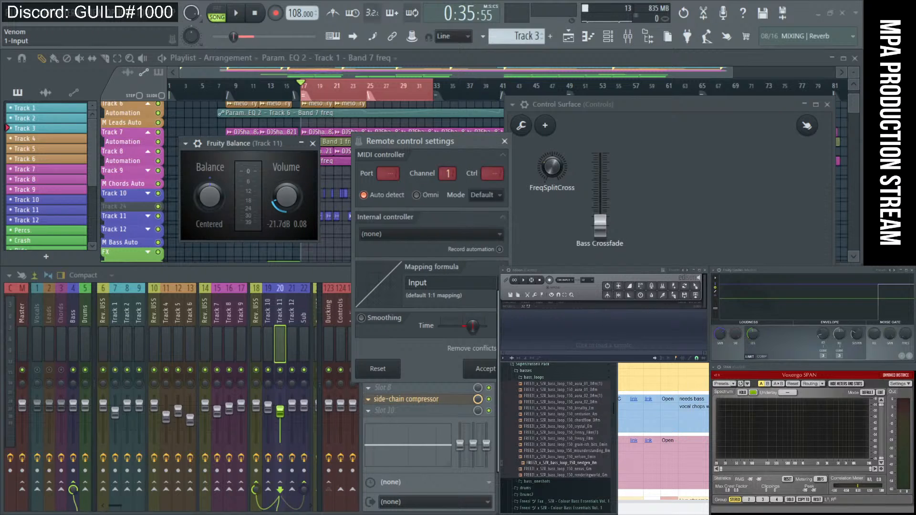
pyautogui.click(523, 307)
pyautogui.click(493, 373)
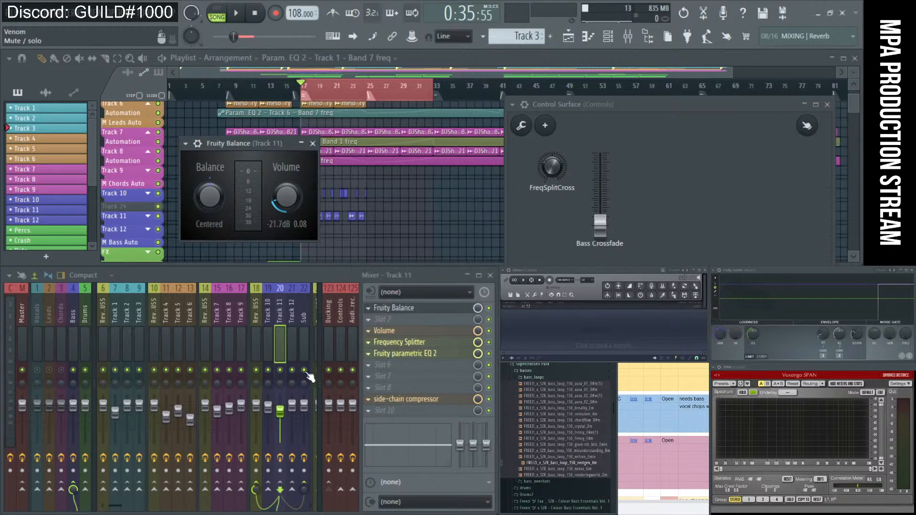
pyautogui.click(602, 249)
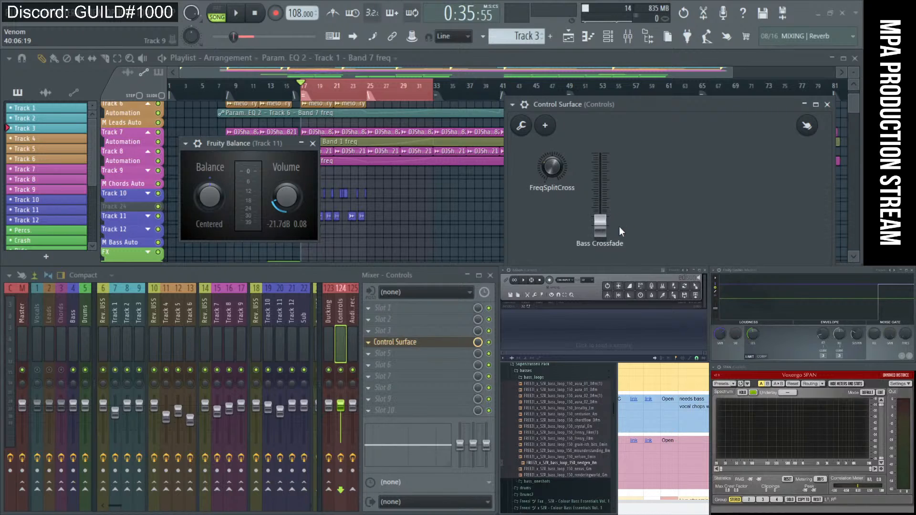
pyautogui.moveTo(600, 223); pyautogui.dragTo(601, 159)
# - Move the Volume effect above Fruity Balance in Track 11's effect chain
pyautogui.click(280, 319)
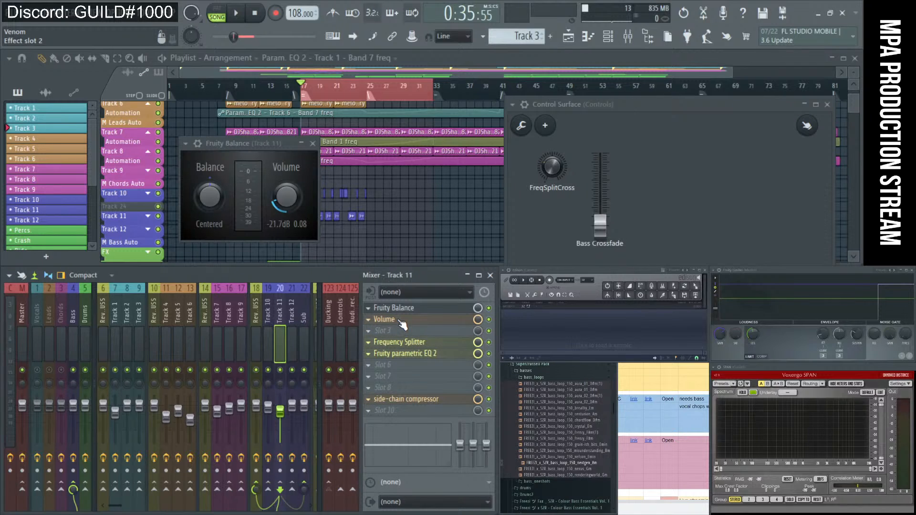
pyautogui.moveTo(402, 325); pyautogui.dragTo(402, 313)
pyautogui.click(402, 319)
pyautogui.click(401, 321)
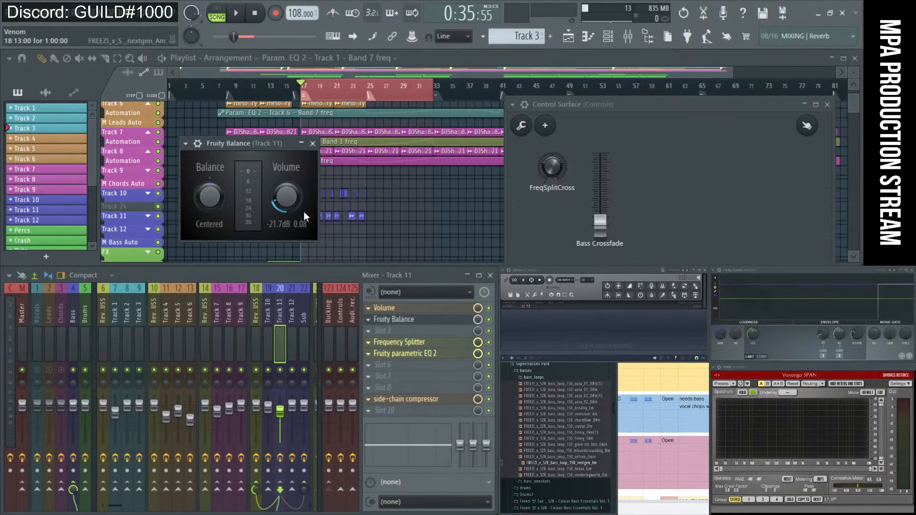
# - Link Track 11's Fruity Balance volume to Control Surface - Bass Crossfade with the preset formula 1-Input and test it with the slider
pyautogui.rightClick(292, 208)
pyautogui.click(327, 312)
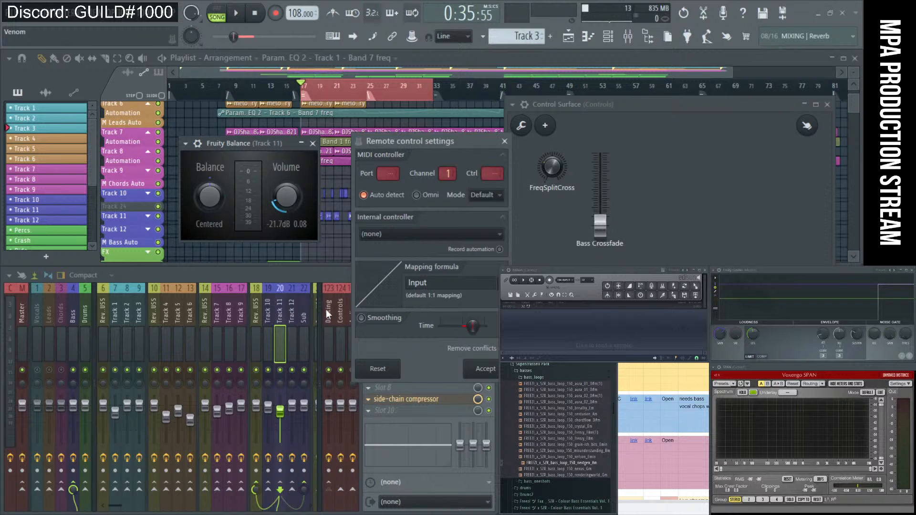
pyautogui.click(476, 237)
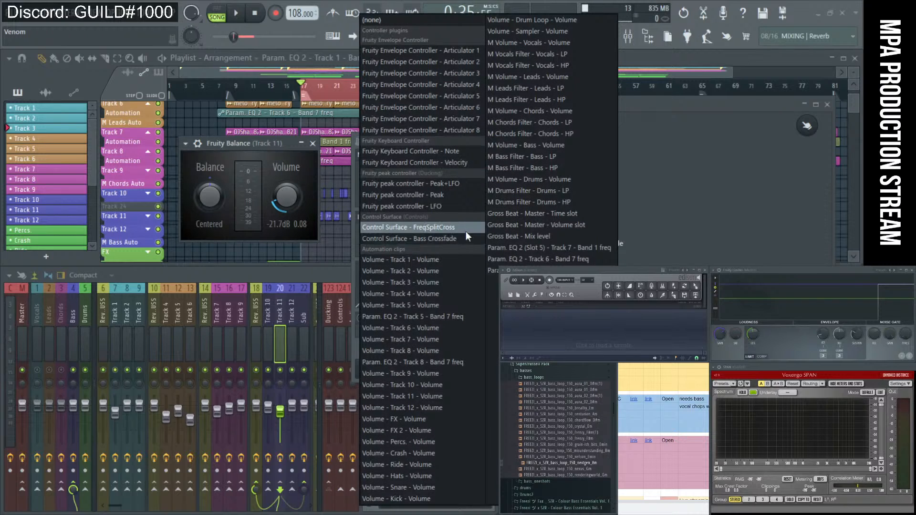
pyautogui.click(449, 236)
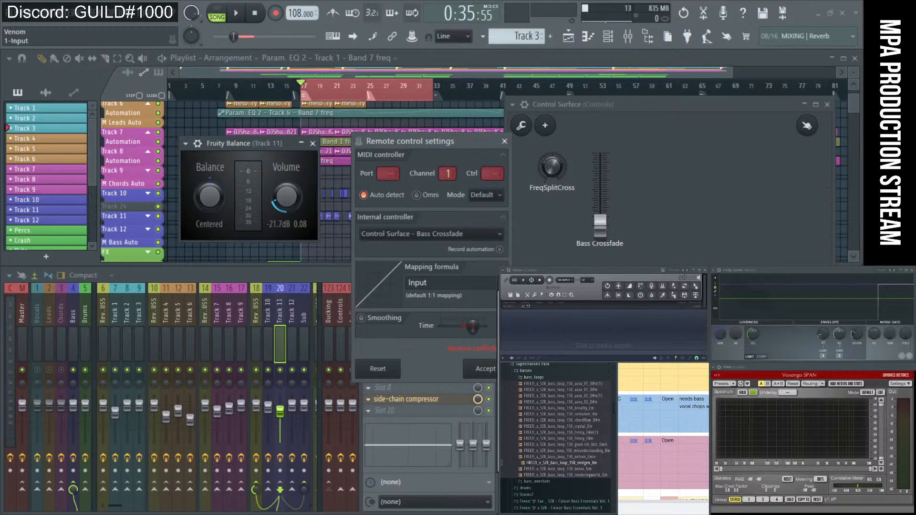
pyautogui.click(520, 308)
pyautogui.click(486, 369)
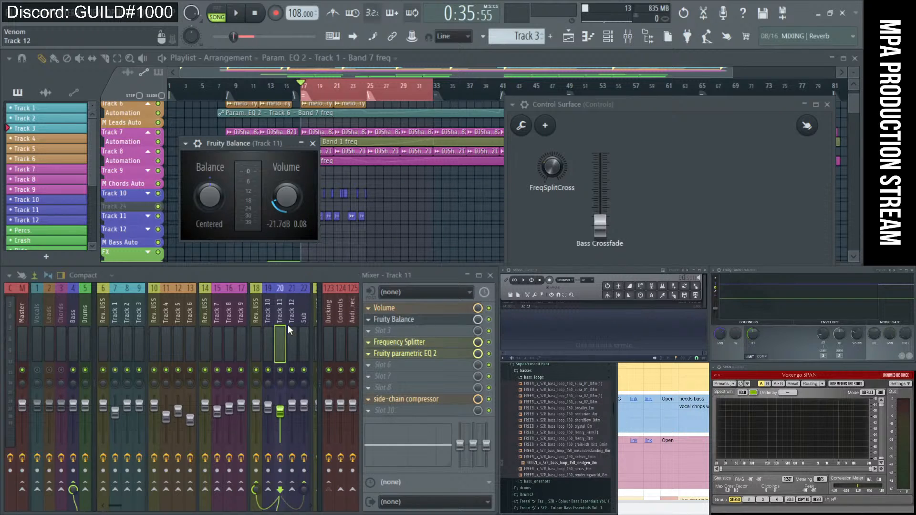
pyautogui.moveTo(605, 231)
pyautogui.mouseDown()
pyautogui.moveTo(600, 151)
pyautogui.moveTo(600, 224)
pyautogui.mouseUp()
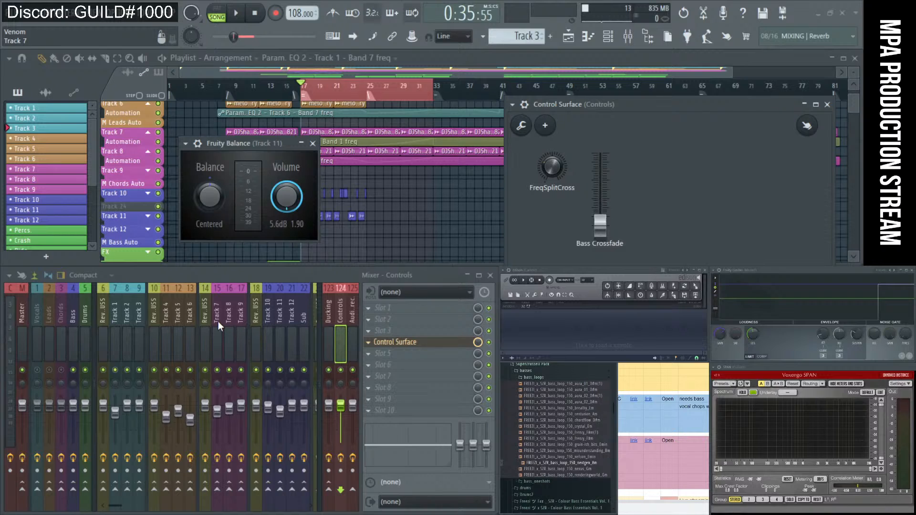
# - Check the controller link and mapping formula of Track 10's Fruity Balance volume
pyautogui.click(268, 316)
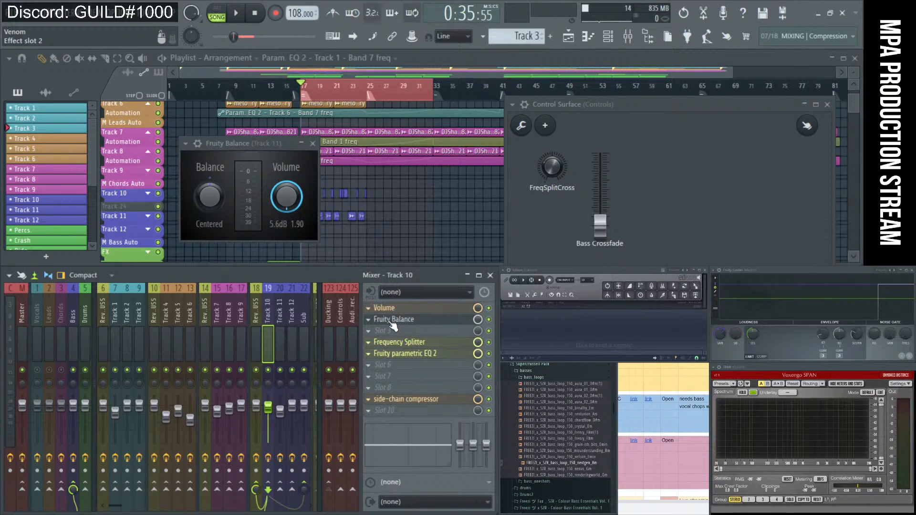
pyautogui.click(392, 319)
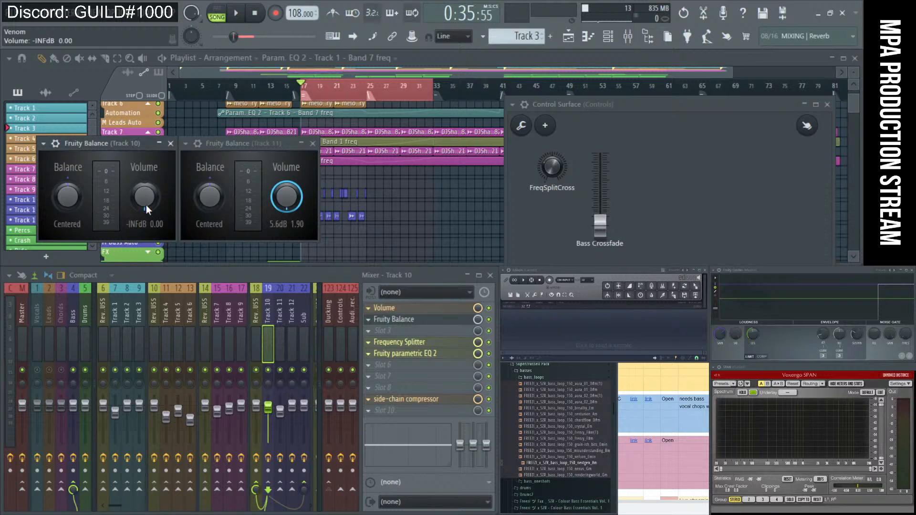
pyautogui.rightClick(136, 191)
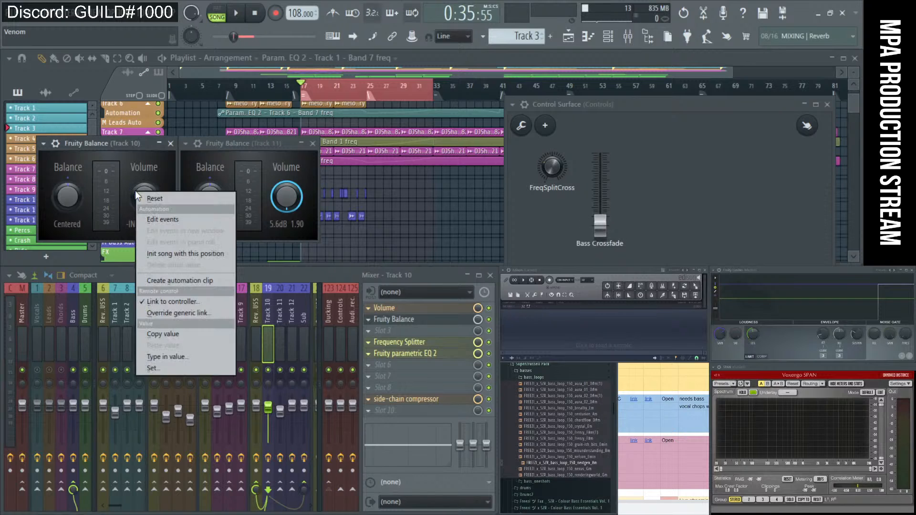
pyautogui.click(173, 302)
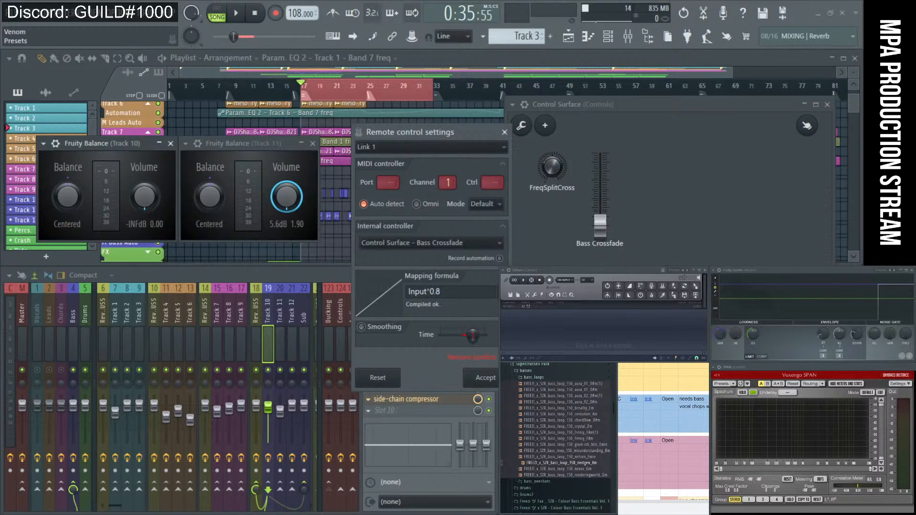
pyautogui.click(486, 377)
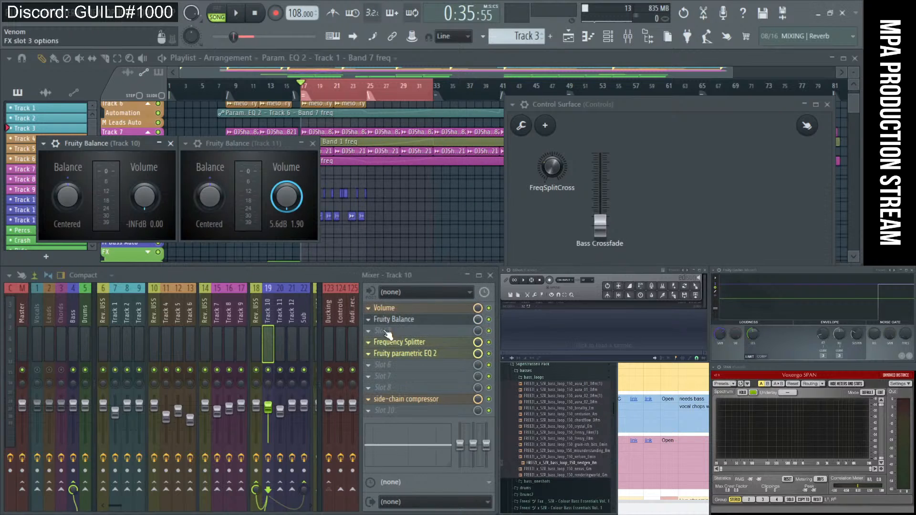
# - Raise the Bass Crossfade slider to its maximum and move the Control Surface window clear of the playlist
pyautogui.moveTo(609, 233); pyautogui.dragTo(600, 152)
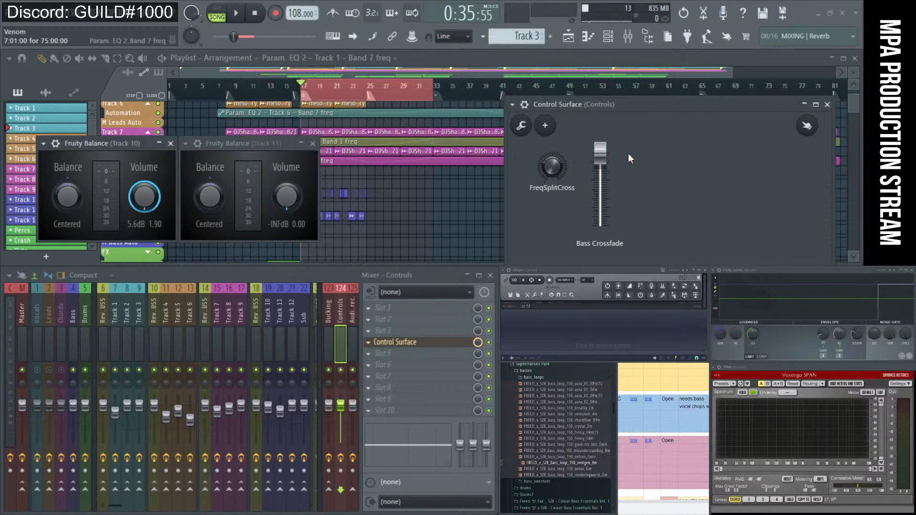
pyautogui.moveTo(648, 106); pyautogui.dragTo(588, 309)
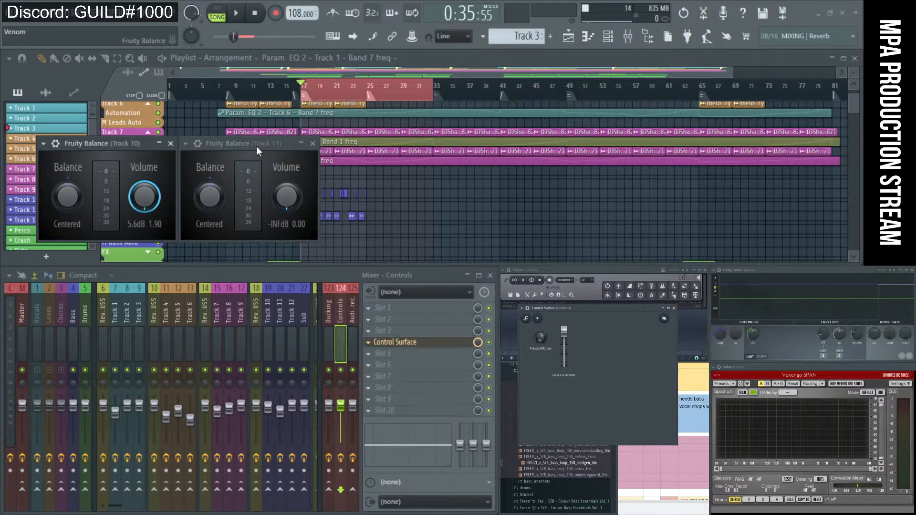
# - Move the Track 10 and Track 11 Fruity Balance windows off the playlist and over the mixer
pyautogui.moveTo(256, 146); pyautogui.dragTo(304, 275)
pyautogui.moveTo(116, 140); pyautogui.dragTo(162, 274)
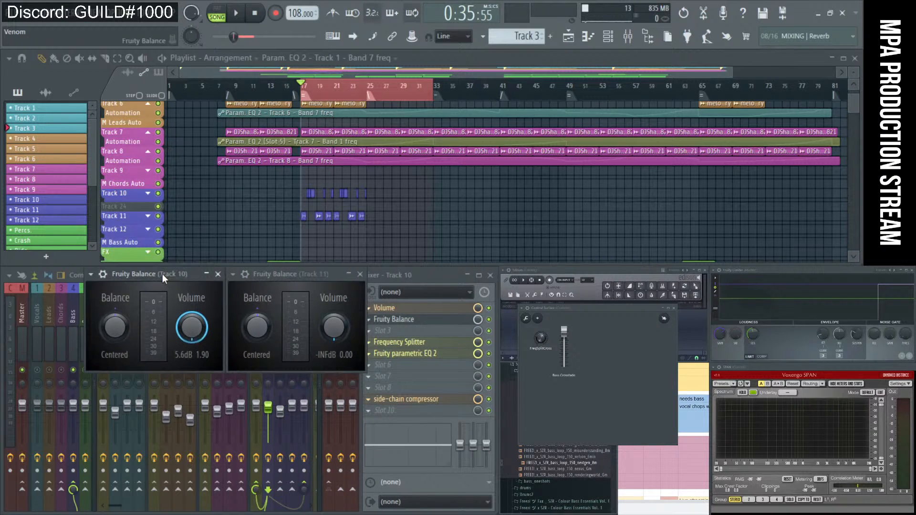
# - Pull the Bass Crossfade fader fully down and audition the first nextgen bass clip on Track 11 by itself
pyautogui.scroll(5, 253, 219)
pyautogui.scroll(3, 395, 205)
pyautogui.scroll(5, 394, 205)
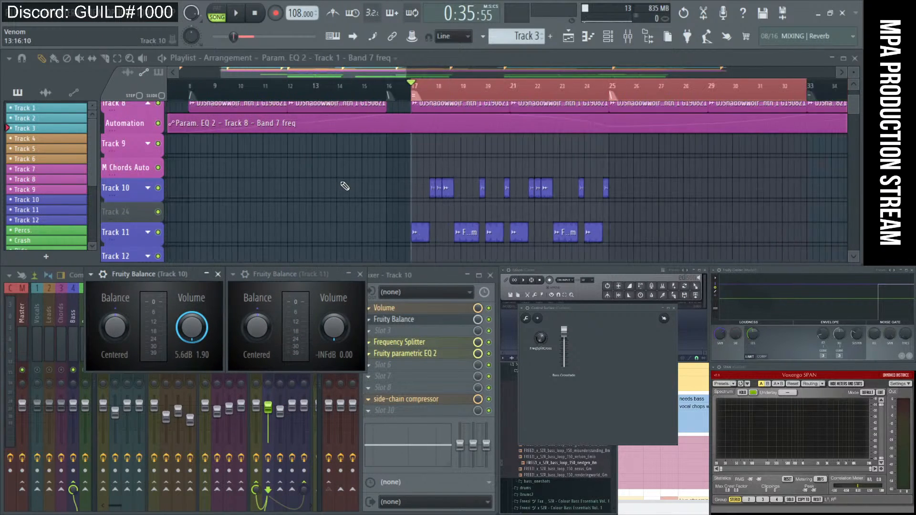
pyautogui.scroll(2, 377, 195)
pyautogui.scroll(-2, 322, 189)
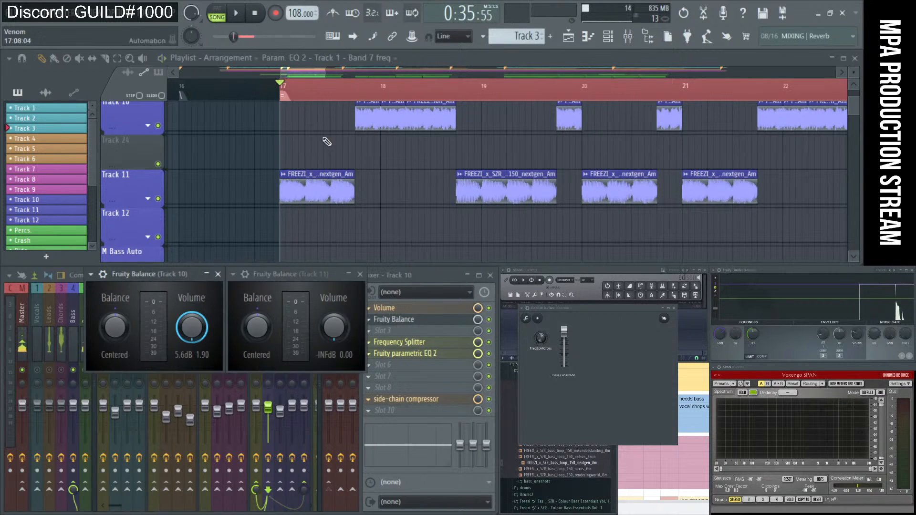
pyautogui.click(283, 193)
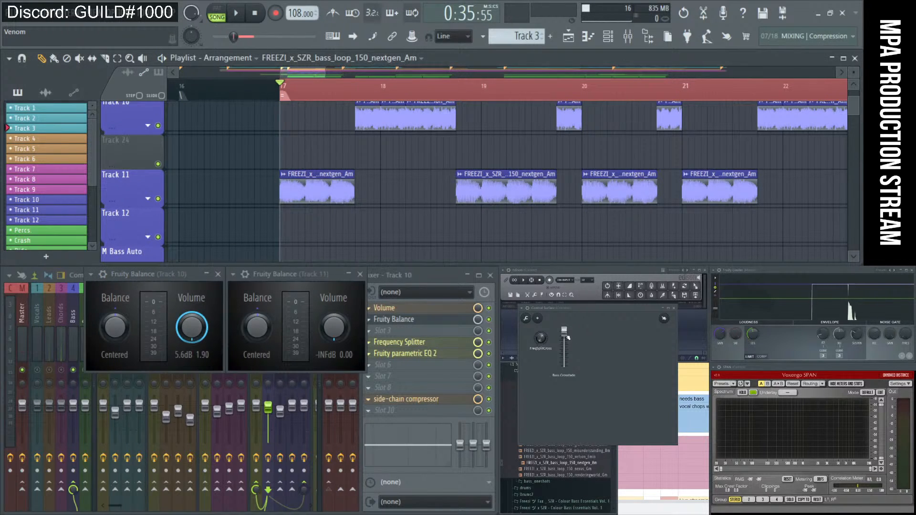
pyautogui.moveTo(565, 334); pyautogui.dragTo(564, 360)
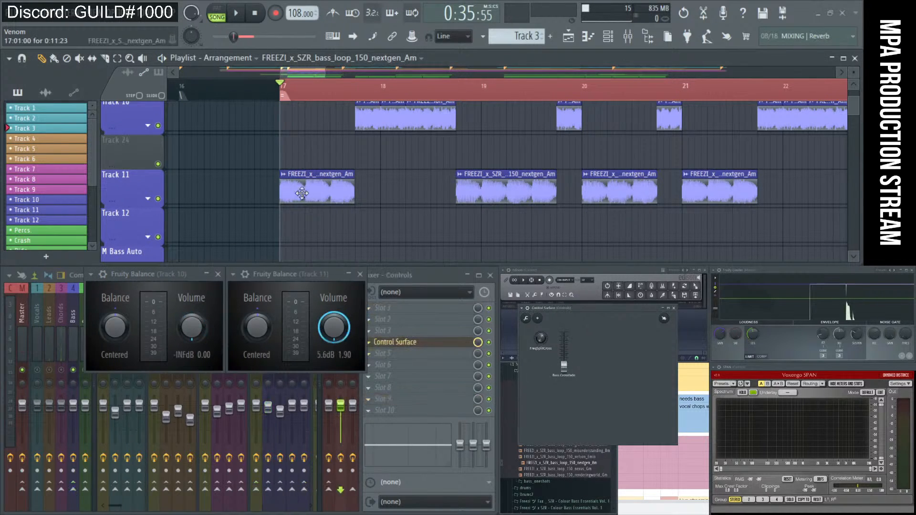
pyautogui.click(301, 192)
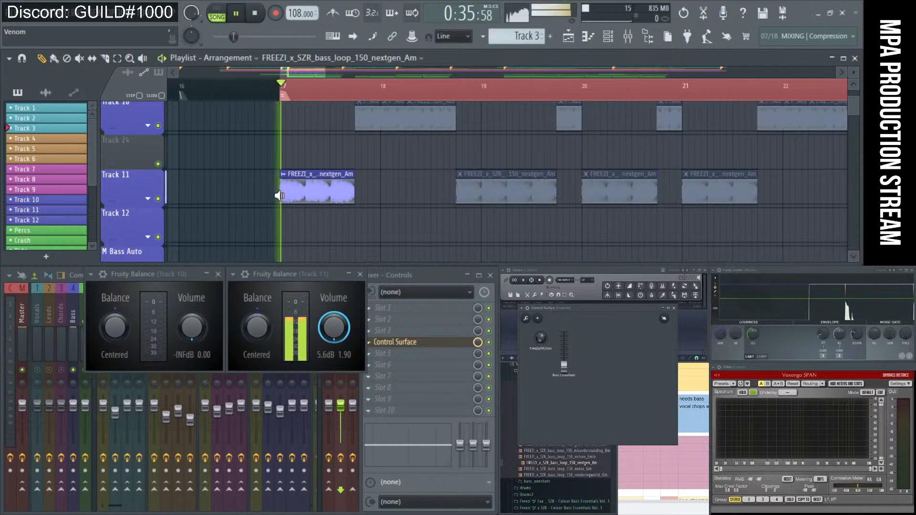
# - Adjust the nextgen bass loop's channel volume by ear against its first clip and close the channel settings
pyautogui.doubleClick(292, 193)
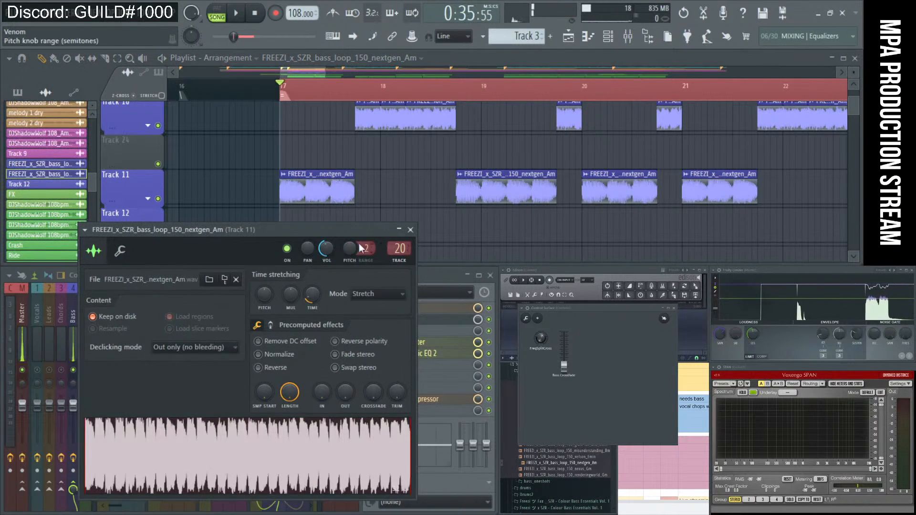
pyautogui.moveTo(326, 248); pyautogui.dragTo(326, 250)
pyautogui.click(292, 193)
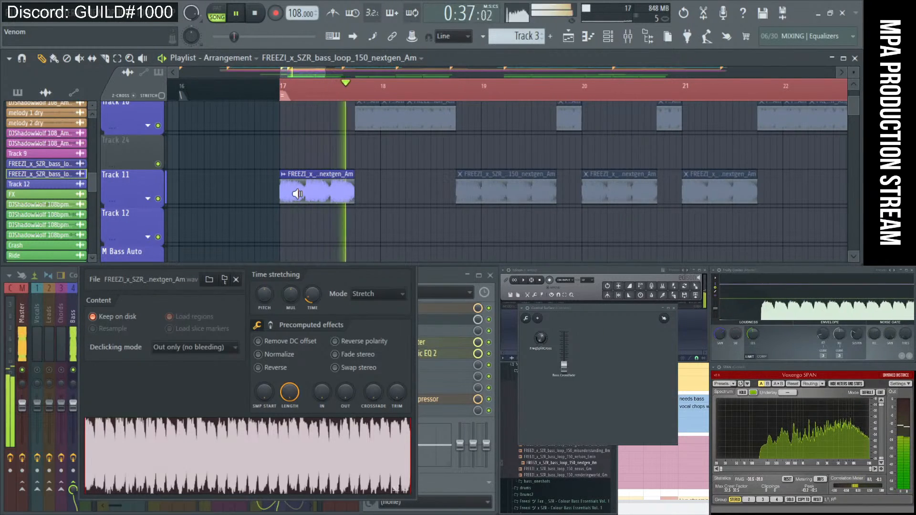
pyautogui.click(249, 361)
pyautogui.click(410, 229)
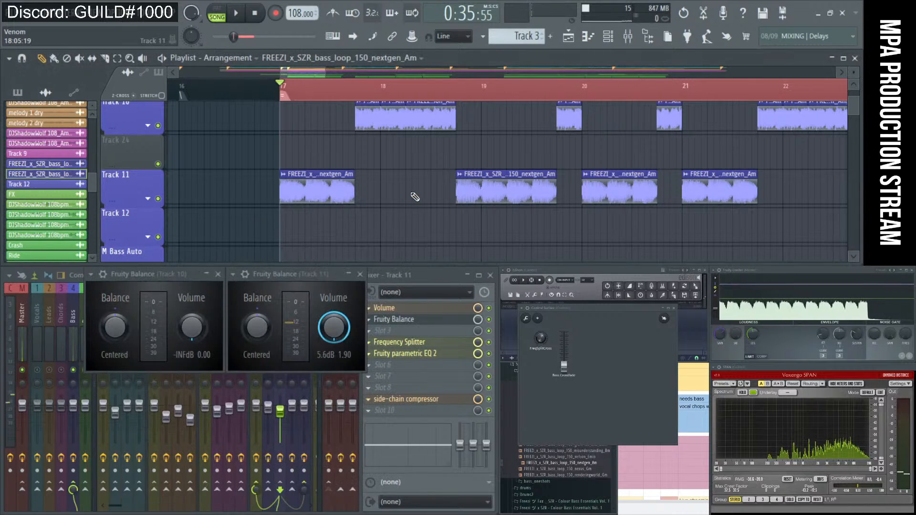
# - Raise the Bass Crossfade fader fully and set the centurion bass loop's channel volume to 33%, auditioning its first Track 10 clip
pyautogui.moveTo(568, 368); pyautogui.dragTo(568, 332)
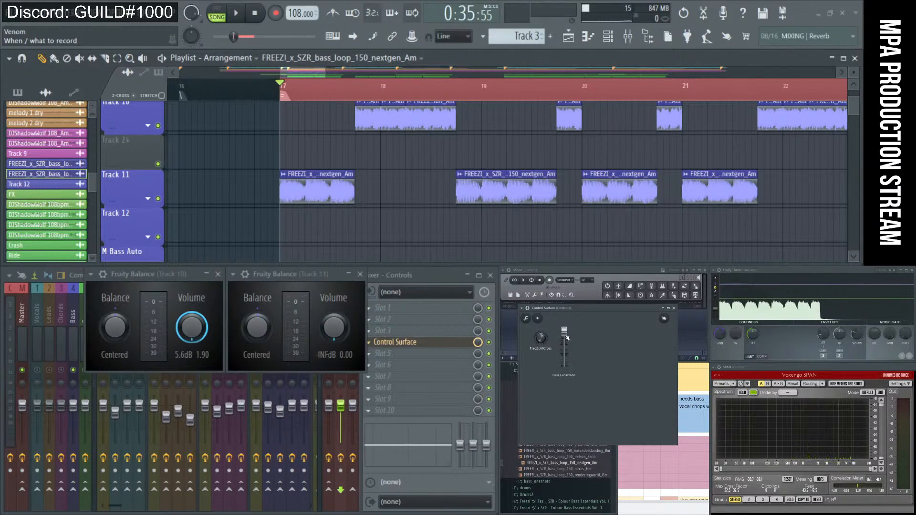
pyautogui.click(369, 120)
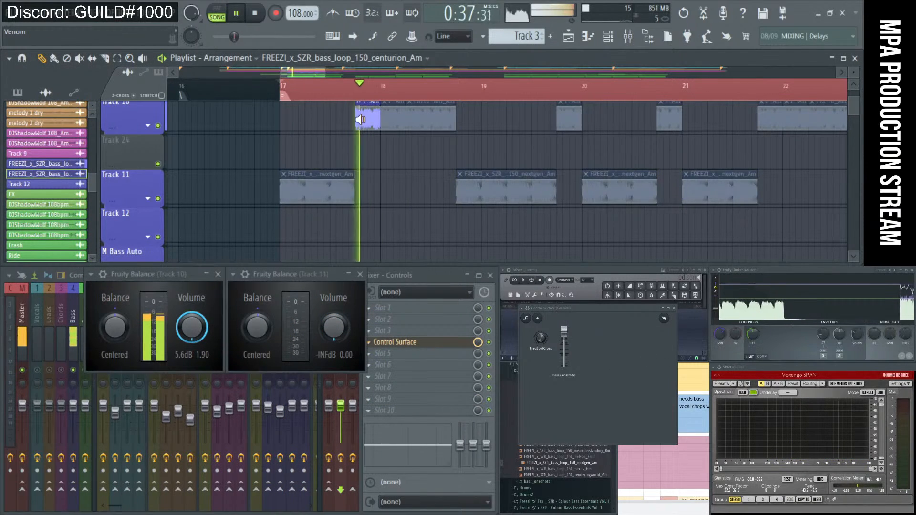
pyautogui.doubleClick(368, 120)
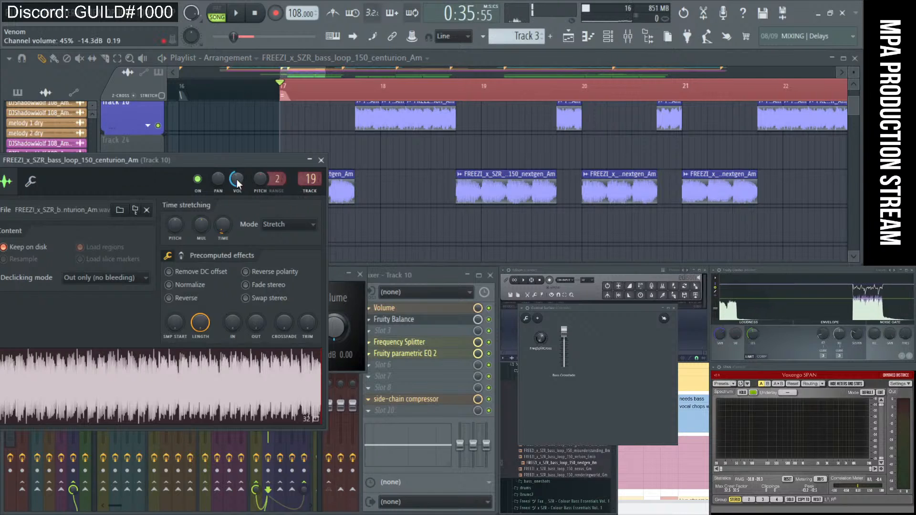
pyautogui.click(362, 122)
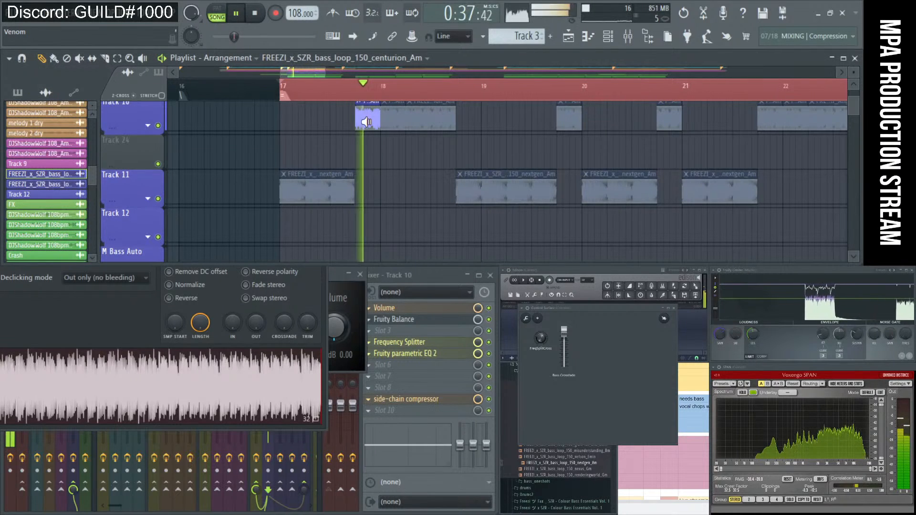
pyautogui.click(125, 319)
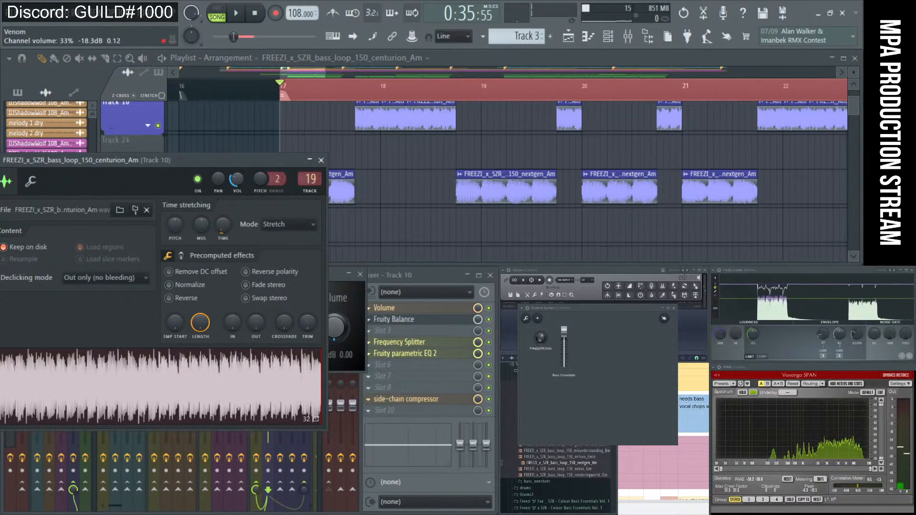
pyautogui.click(374, 120)
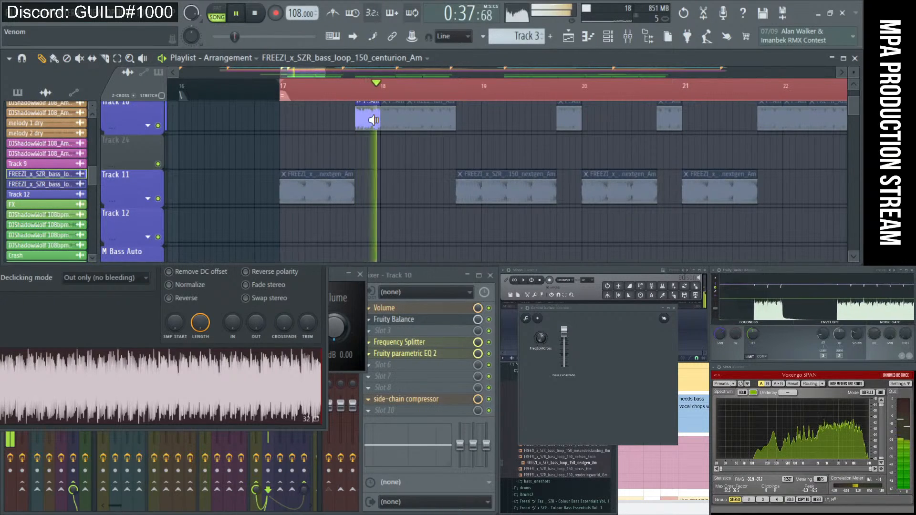
# - Fine-tune the centurion bass loop's channel volume while auditioning its first clip, and close the channel settings
pyautogui.click(241, 183)
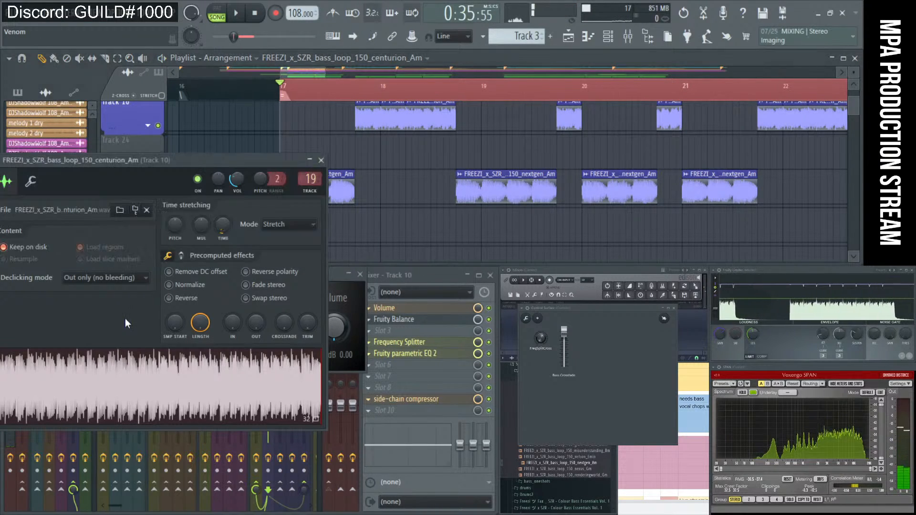
pyautogui.click(347, 124)
pyautogui.click(358, 123)
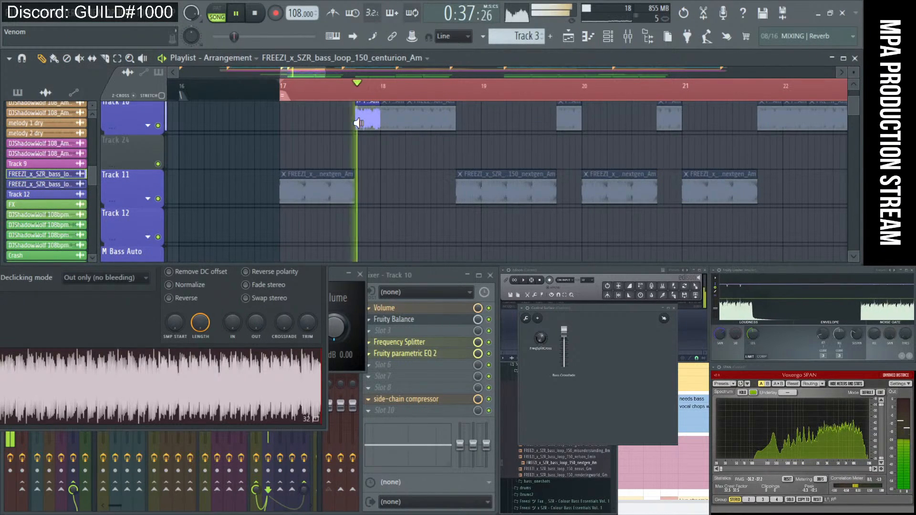
pyautogui.click(125, 292)
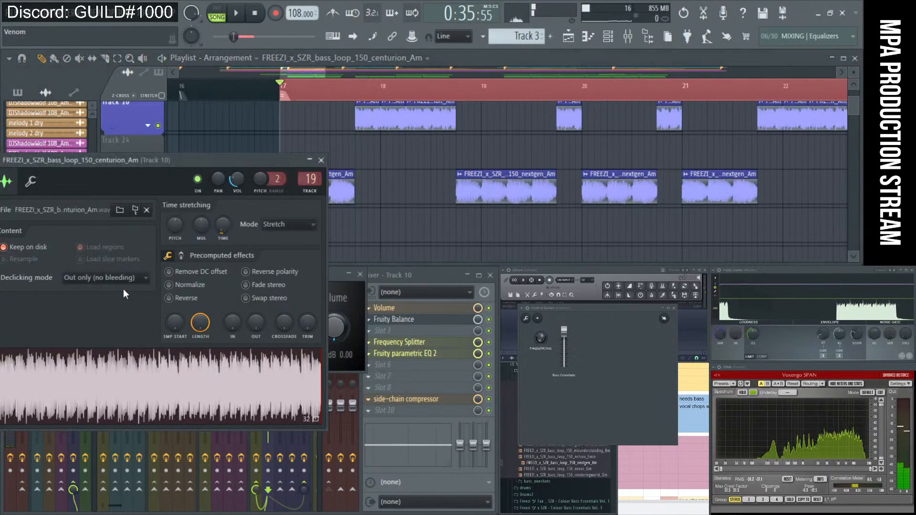
pyautogui.click(321, 160)
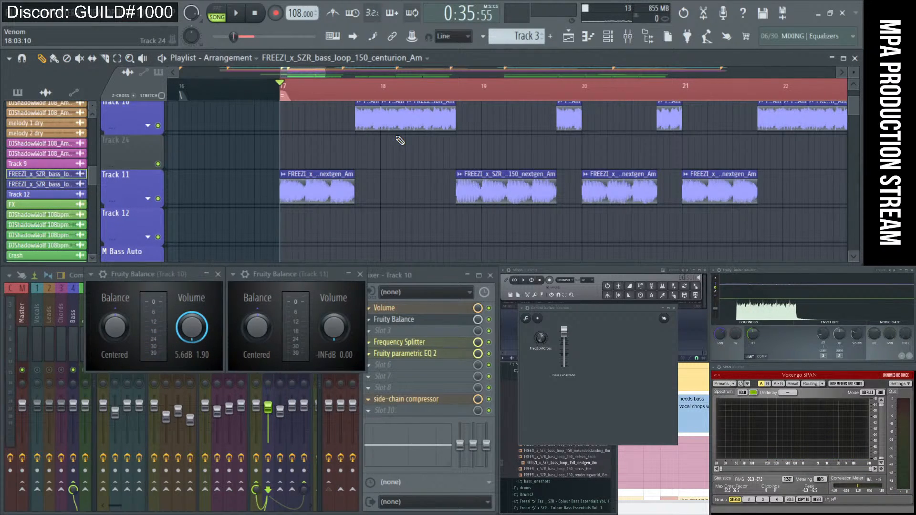
# - Clear the playlist's time selection and create an automation clip for the Bass Crossfade fader
pyautogui.scroll(1, 400, 140)
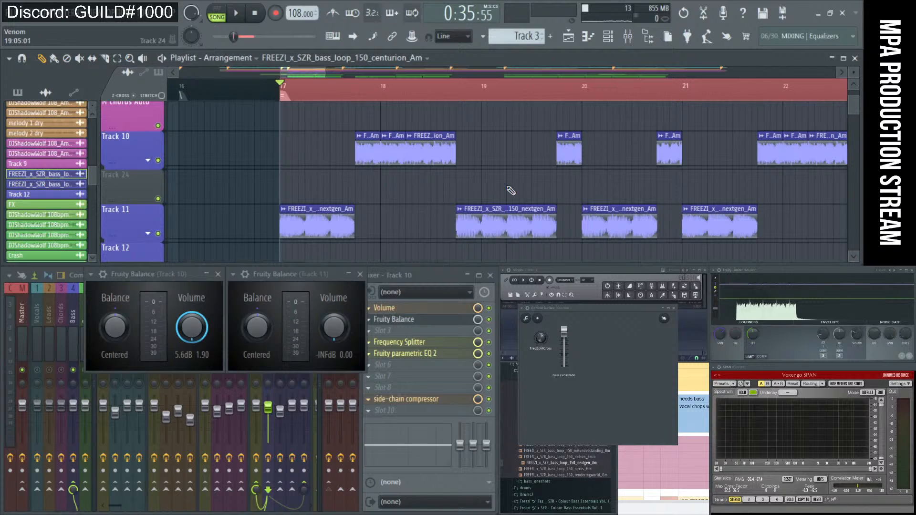
pyautogui.scroll(-2, 371, 96)
pyautogui.click(367, 94)
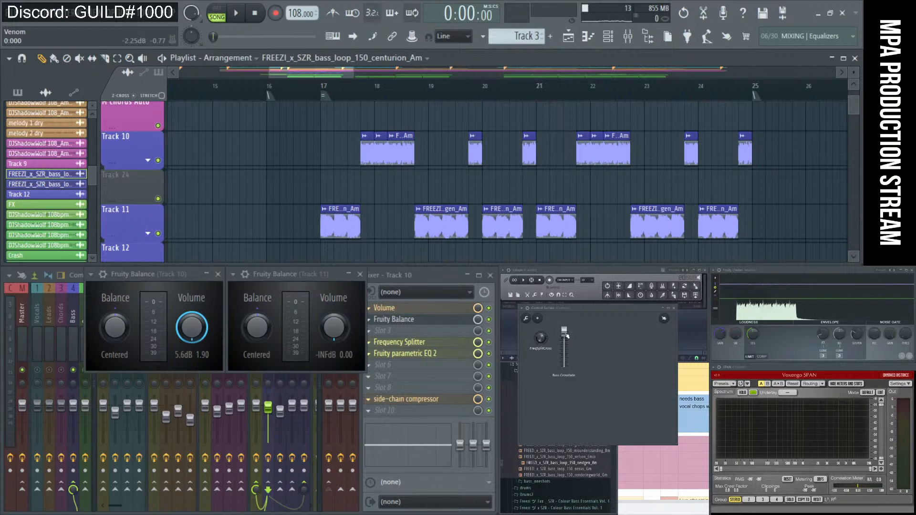
pyautogui.rightClick(566, 335)
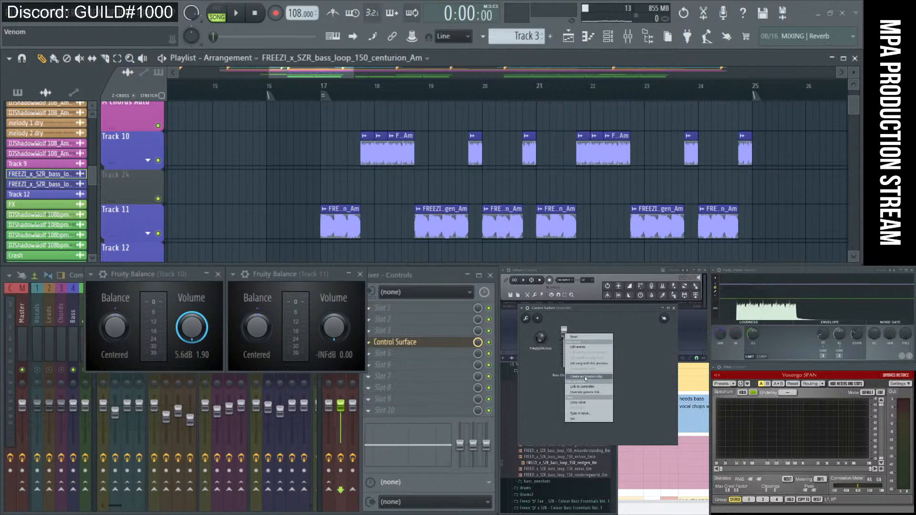
pyautogui.click(586, 376)
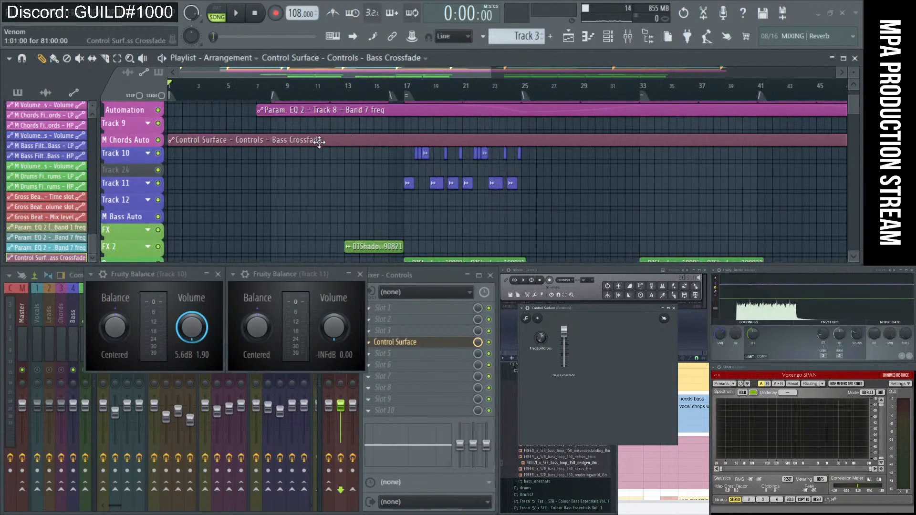
# - Move the Bass Crossfade automation clip to Track 24, slice it at bar 16 and delete the portion before the cut
pyautogui.moveTo(319, 143); pyautogui.dragTo(312, 172)
pyautogui.scroll(3, 348, 185)
pyautogui.scroll(3, 490, 196)
pyautogui.scroll(3, 489, 184)
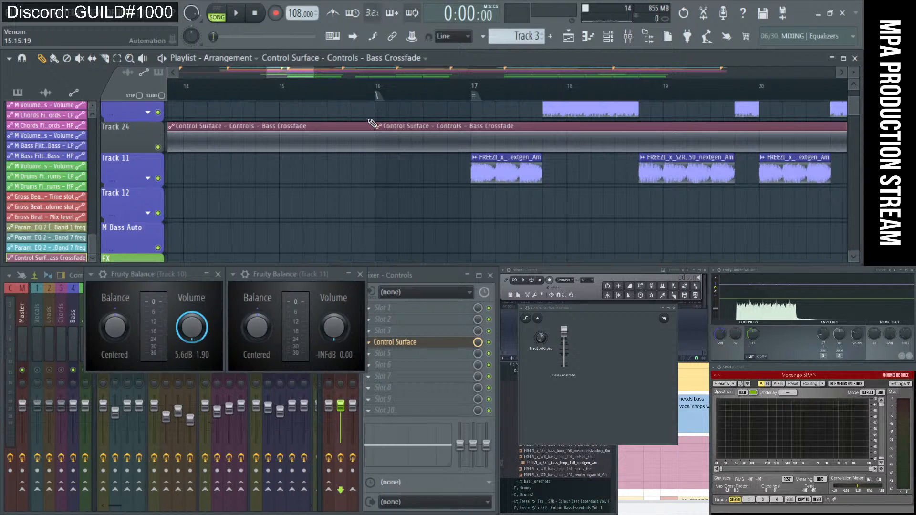
pyautogui.rightClick(359, 141)
# - Slice the Bass Crossfade automation clip at bar 26 and delete the portion after the cut
pyautogui.scroll(-5, 335, 151)
pyautogui.scroll(3, 478, 151)
pyautogui.press('c')
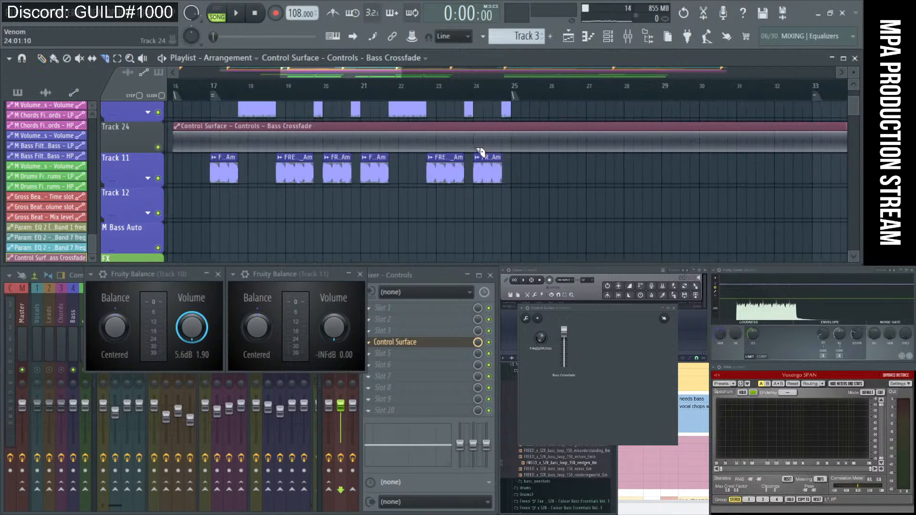
pyautogui.scroll(2, 501, 144)
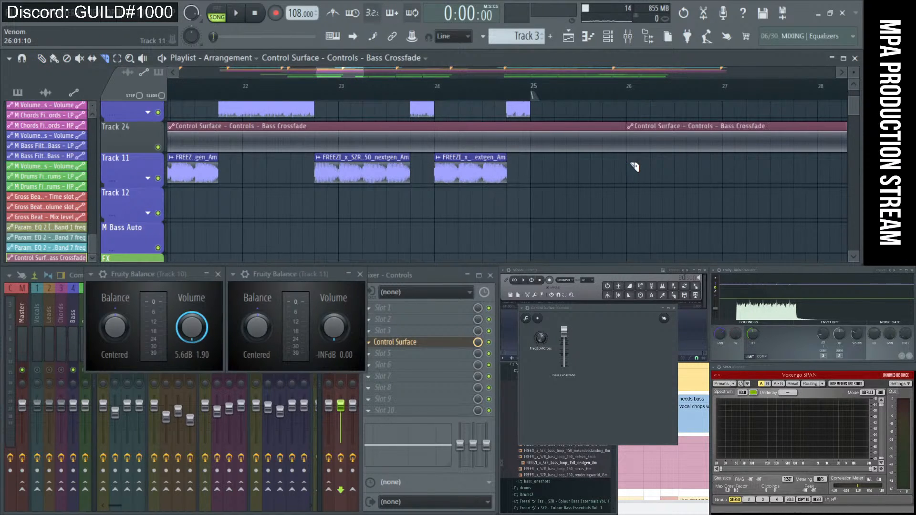
pyautogui.rightClick(641, 132)
pyautogui.scroll(-4, 468, 167)
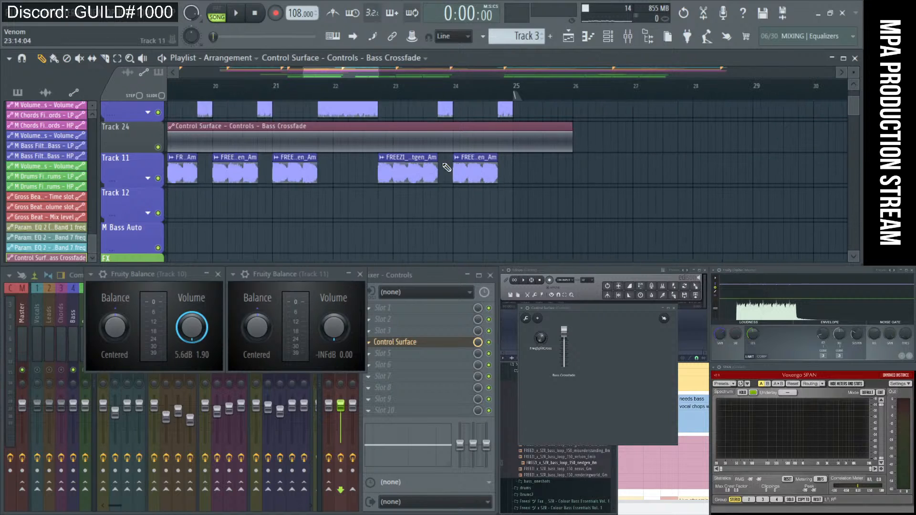
# - Shape the Bass Crossfade automation to stay at minimum through the first Track 11 clip and curve up to maximum at bar 18
pyautogui.scroll(3, 229, 159)
pyautogui.scroll(2, 246, 154)
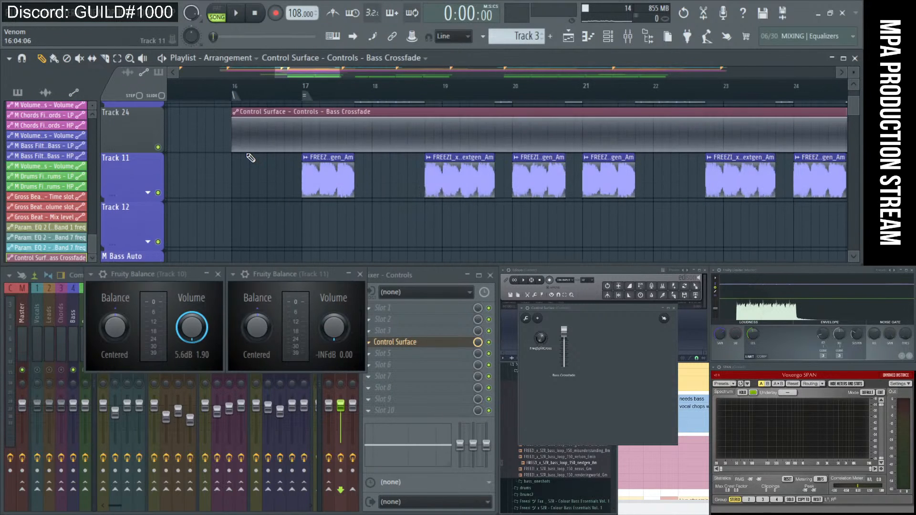
pyautogui.scroll(2, 250, 158)
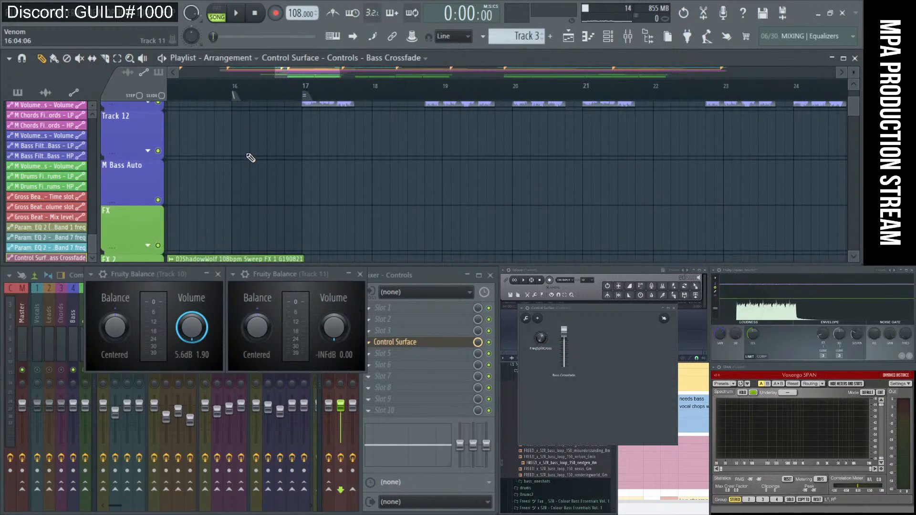
pyautogui.scroll(3, 287, 185)
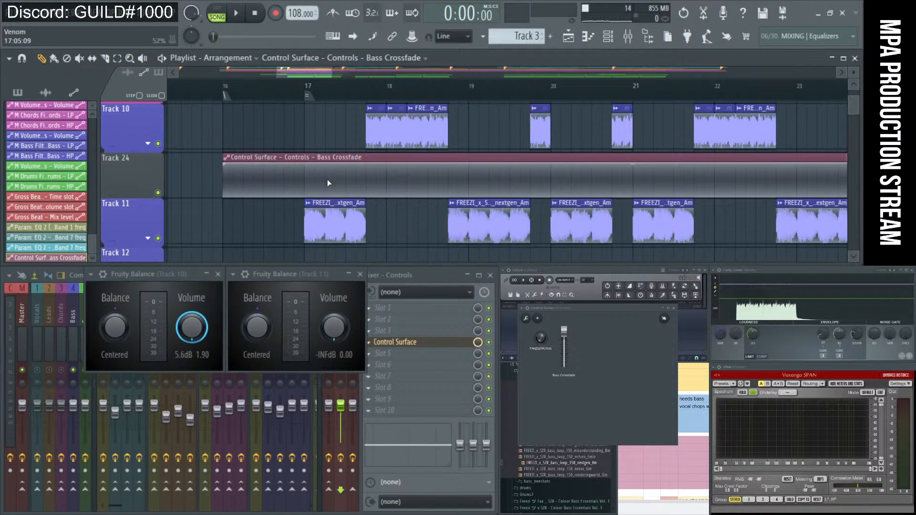
pyautogui.rightClick(305, 164)
pyautogui.click(307, 86)
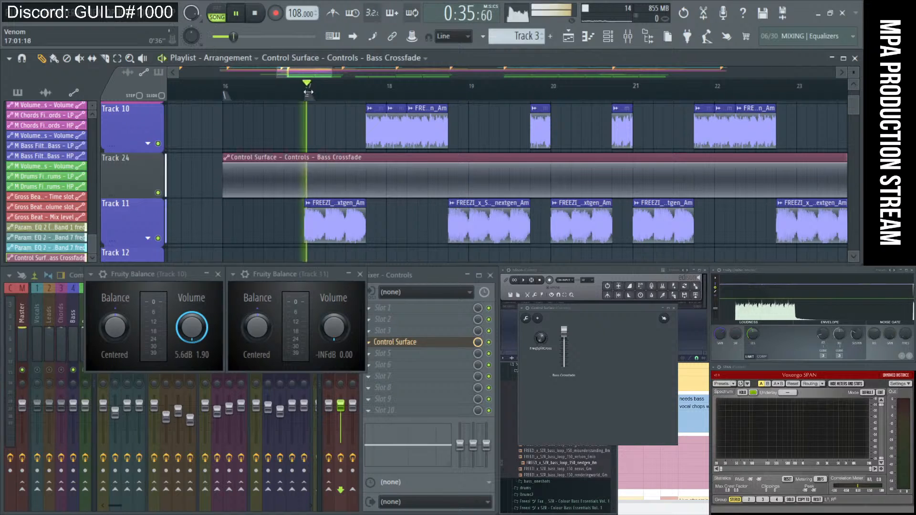
pyautogui.moveTo(226, 161); pyautogui.dragTo(222, 209)
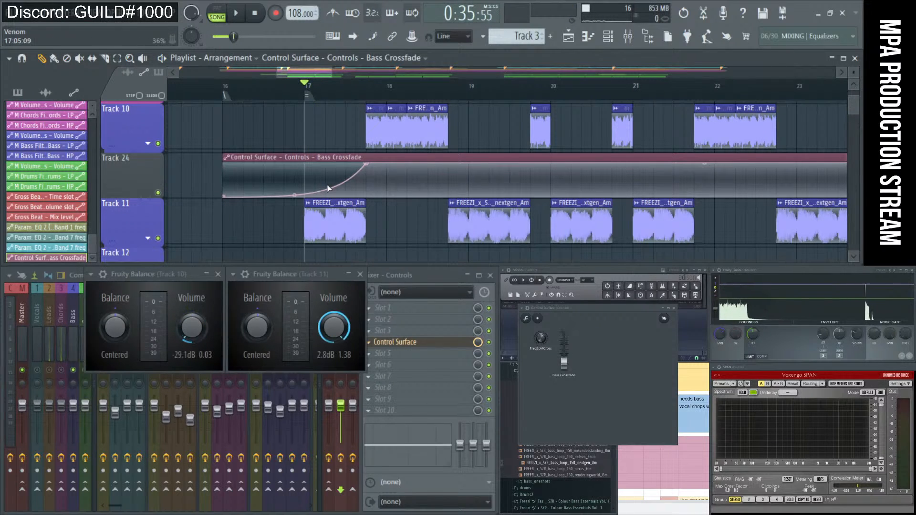
pyautogui.rightClick(306, 197)
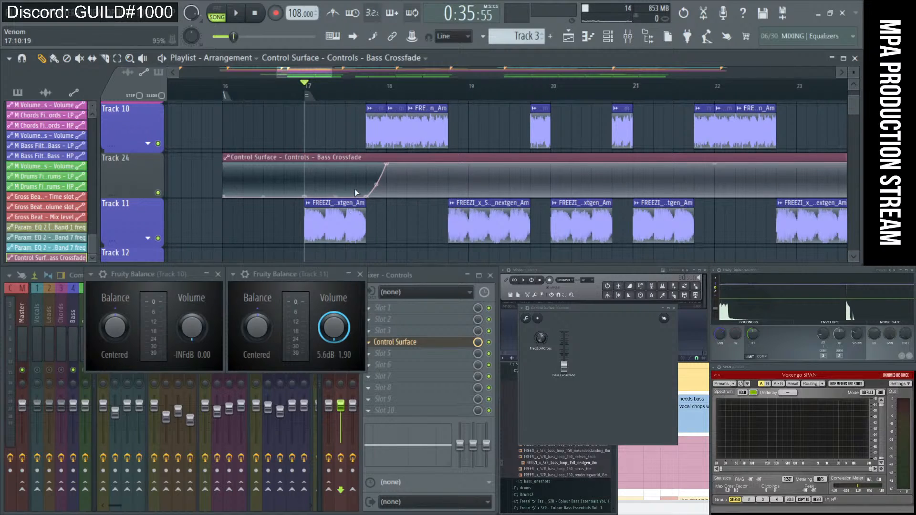
# - Extend the first nextgen clip on Track 11 to bar 18 and play the crossfade from bar 17
pyautogui.moveTo(366, 216); pyautogui.dragTo(380, 217)
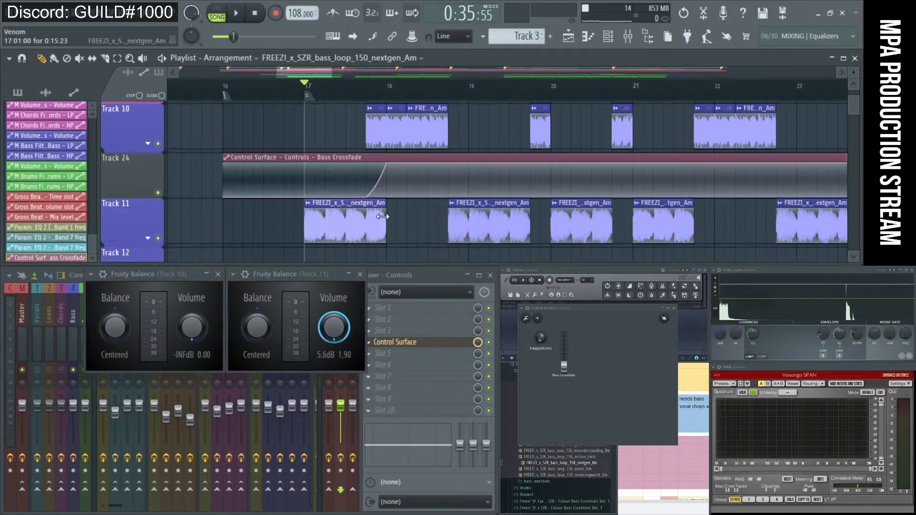
pyautogui.press('space')
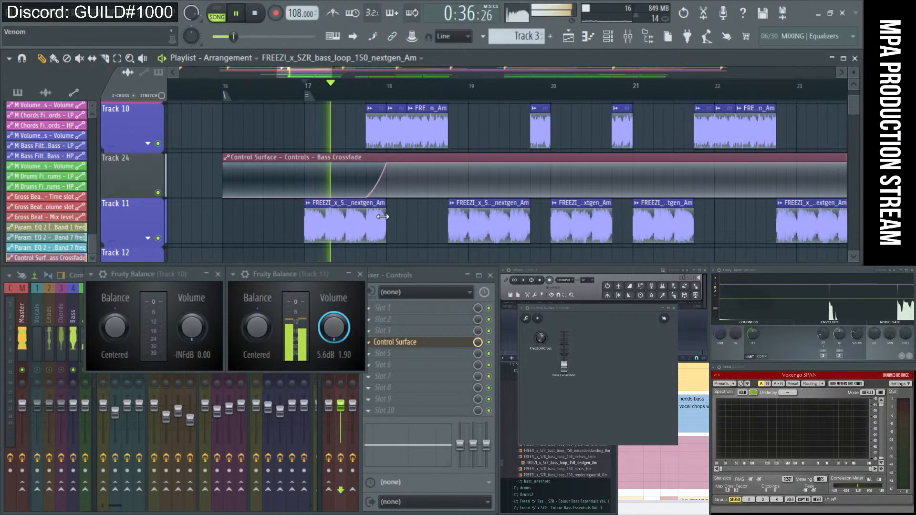
# - Fine-tune the tension of the Bass Crossfade rise into bar 18 to a late, steep ramp, auditioning from bar 17
pyautogui.press('space')
pyautogui.press('space')
pyautogui.click(376, 191)
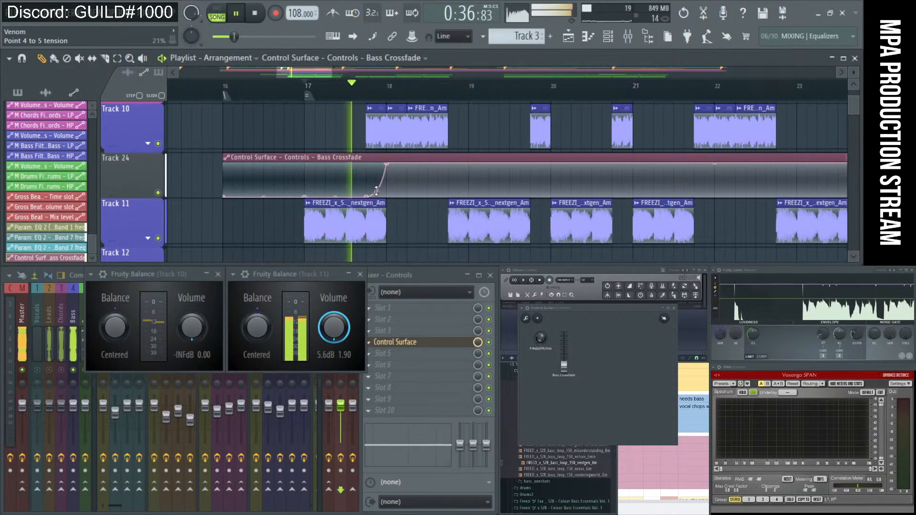
pyautogui.press('space')
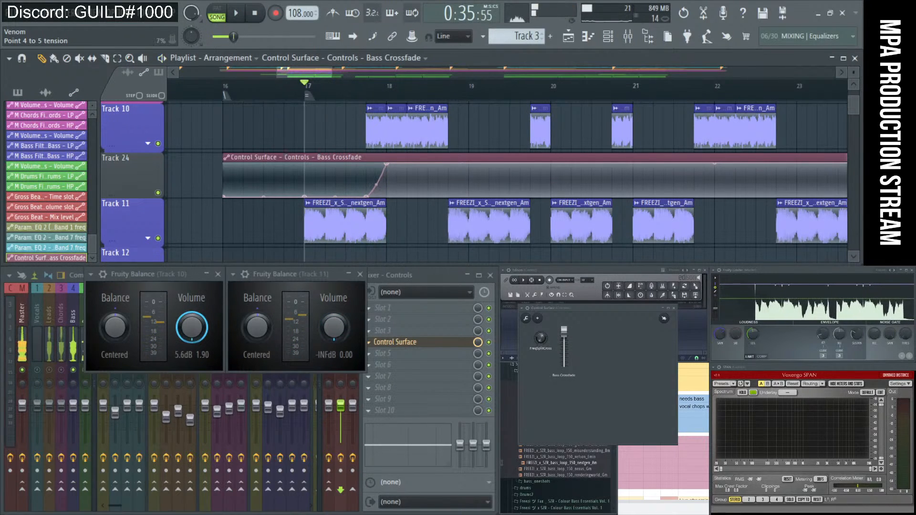
pyautogui.press('space')
pyautogui.moveTo(376, 191); pyautogui.dragTo(376, 174)
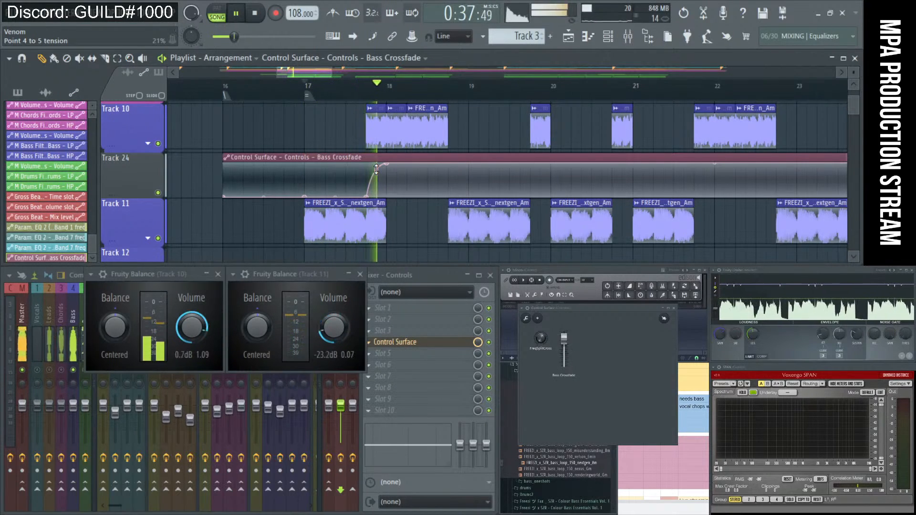
pyautogui.press('space')
pyautogui.press('space')
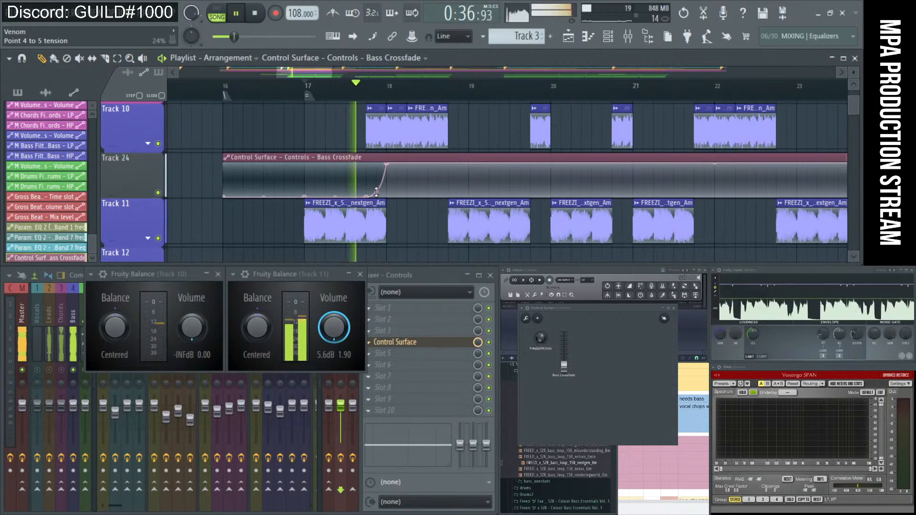
pyautogui.press('space')
pyautogui.press('space')
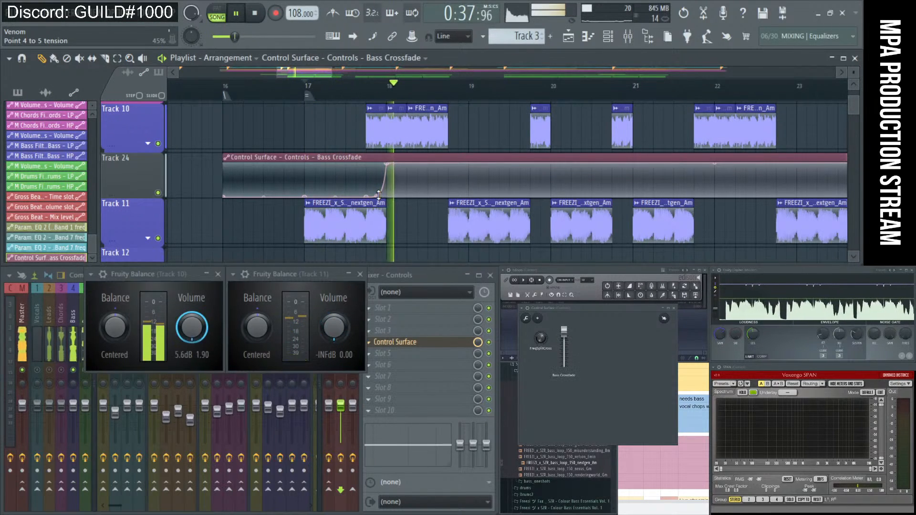
pyautogui.press('space')
pyautogui.press('space')
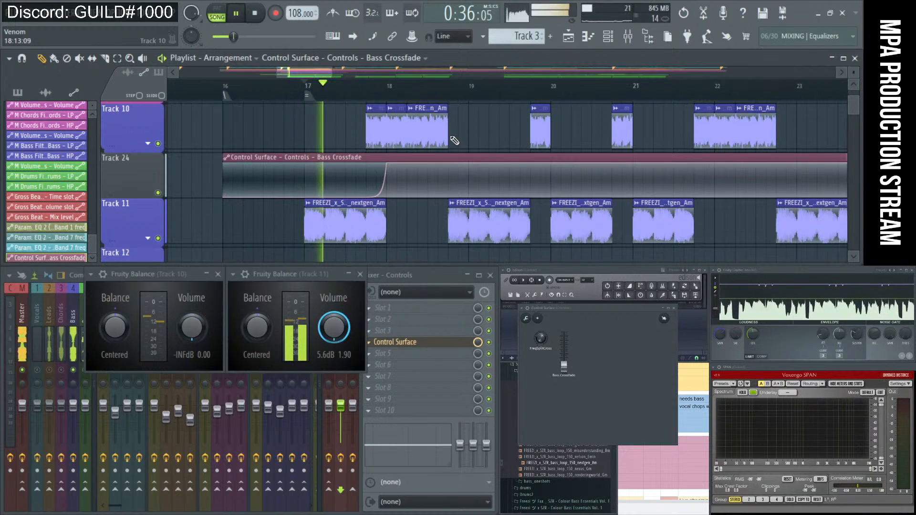
# - Add another centurion clip to the first group on Track 10 so that it runs until bar 19
pyautogui.scroll(-2, 439, 134)
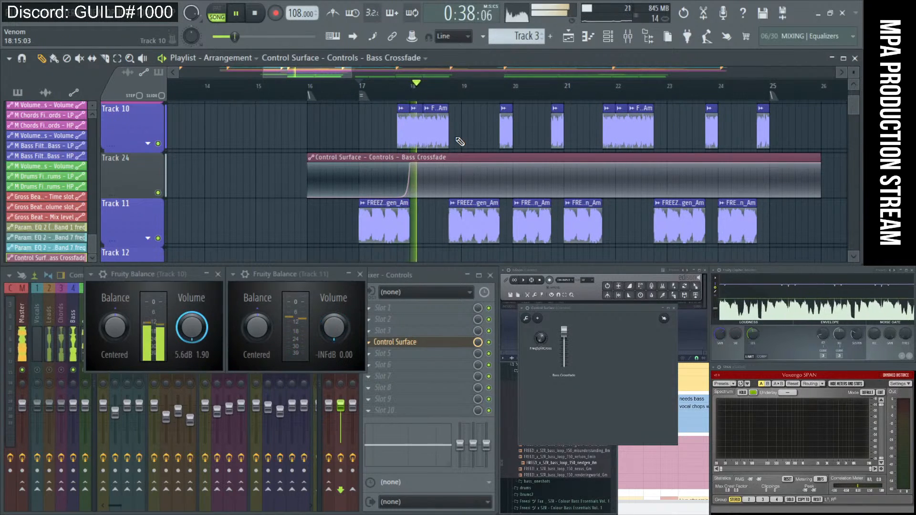
pyautogui.press('space')
pyautogui.press('space')
pyautogui.click(402, 128)
pyautogui.click(454, 130)
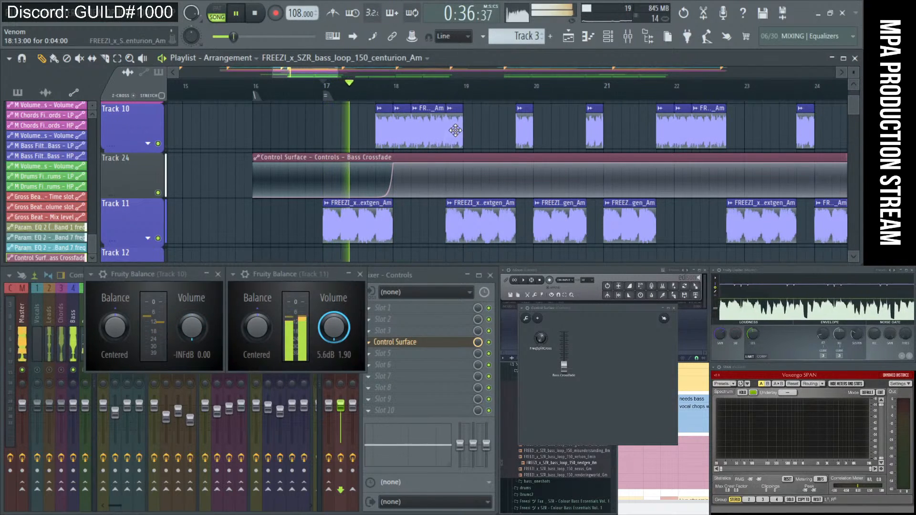
# - Add Bass Crossfade points that fall from maximum to minimum over the overlap ending at bar 19, and adjust the fall's tension during playback
pyautogui.scroll(2, 452, 168)
pyautogui.rightClick(443, 165)
pyautogui.rightClick(470, 196)
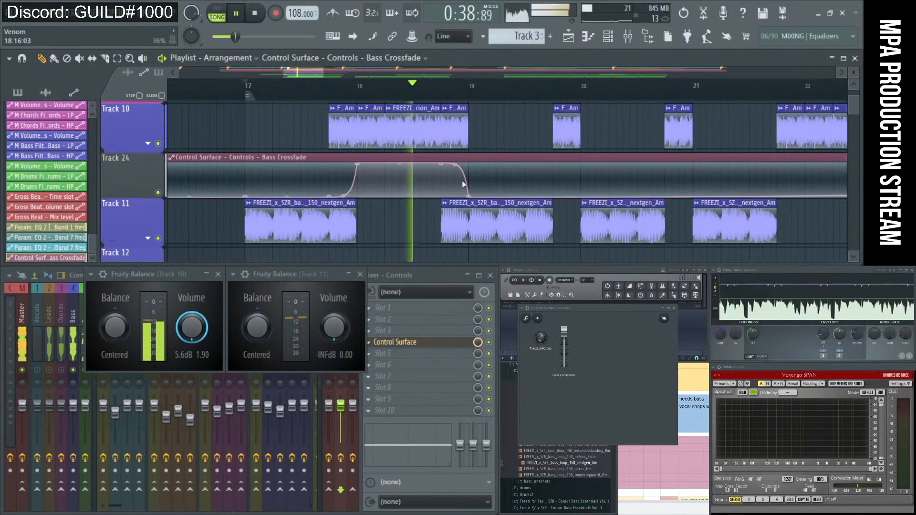
pyautogui.moveTo(454, 164); pyautogui.dragTo(455, 186)
pyautogui.press('space')
pyautogui.press('space')
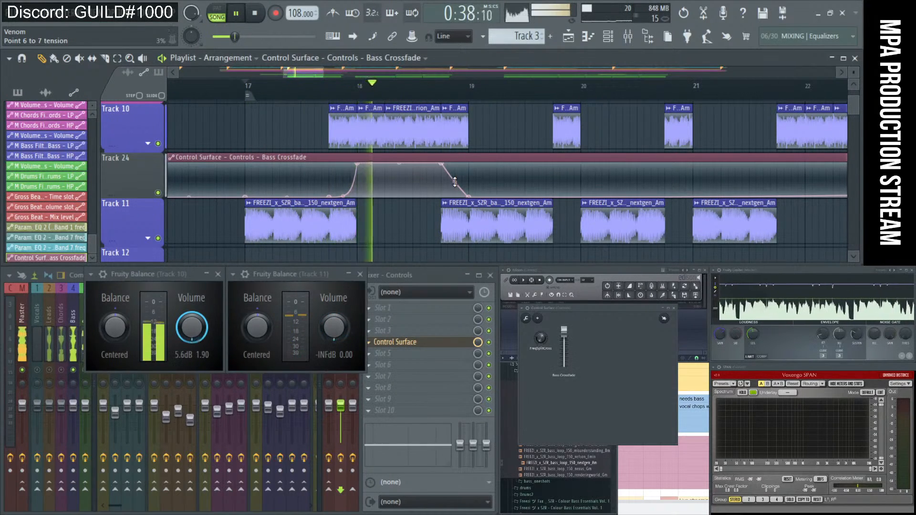
pyautogui.moveTo(455, 182); pyautogui.dragTo(454, 185)
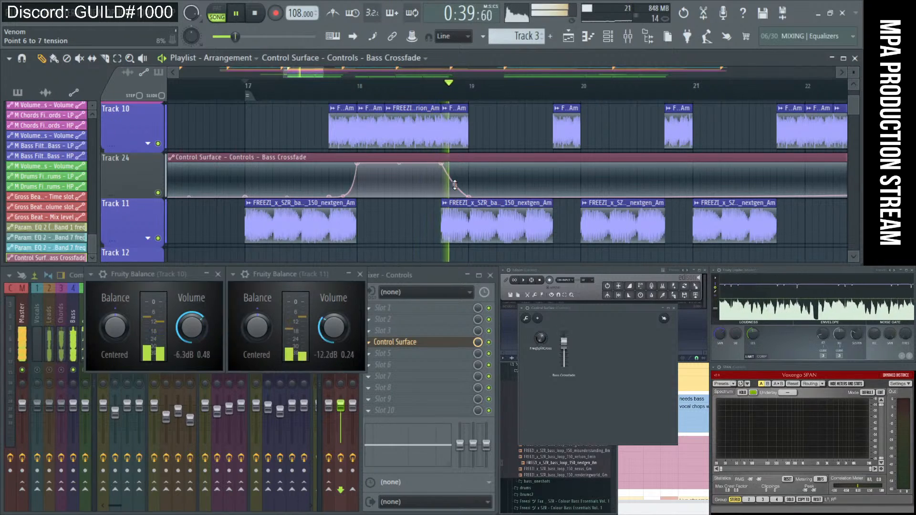
pyautogui.press('space')
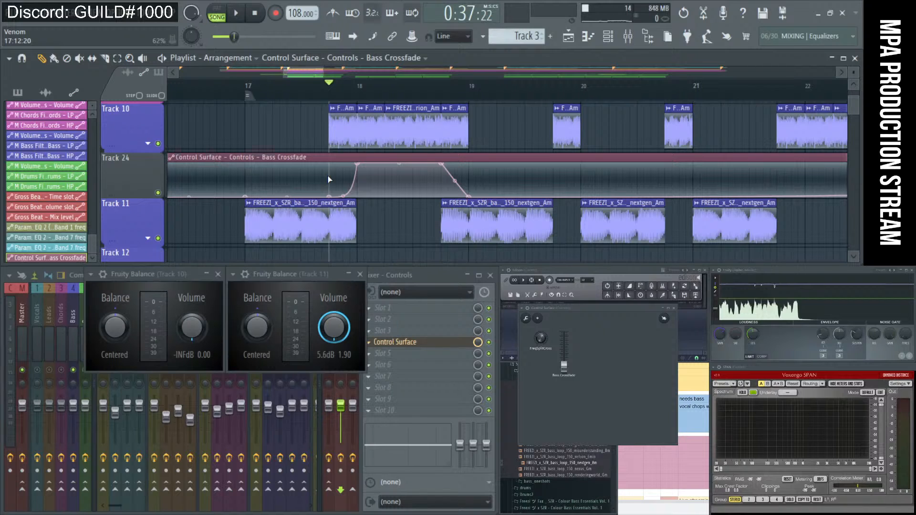
pyautogui.press('space')
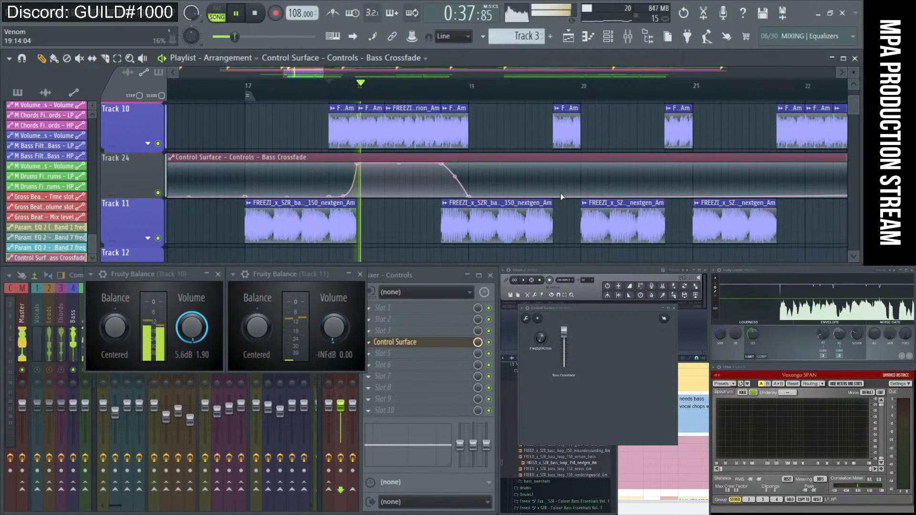
pyautogui.press('space')
# - Extend the second nextgen clip on Track 11 to bar 20
pyautogui.scroll(-4, 435, 216)
pyautogui.scroll(1, 435, 217)
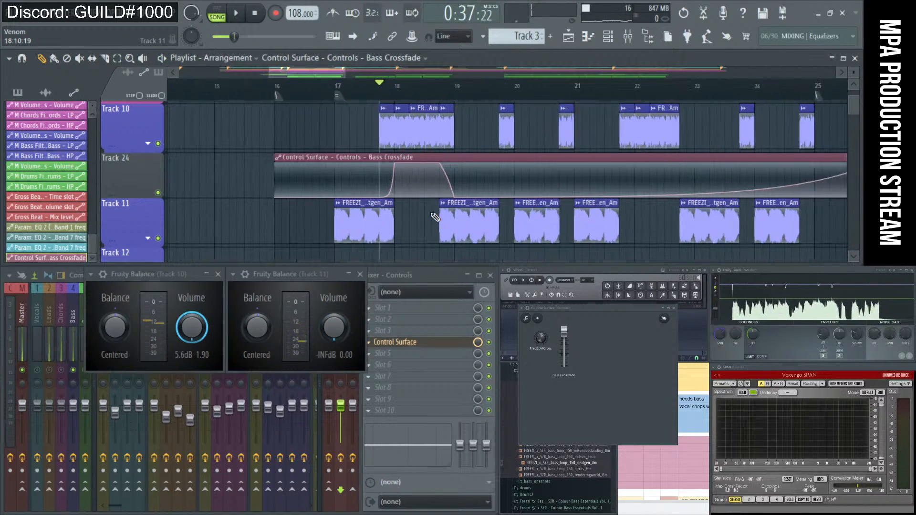
pyautogui.scroll(2, 435, 217)
pyautogui.scroll(2, 546, 188)
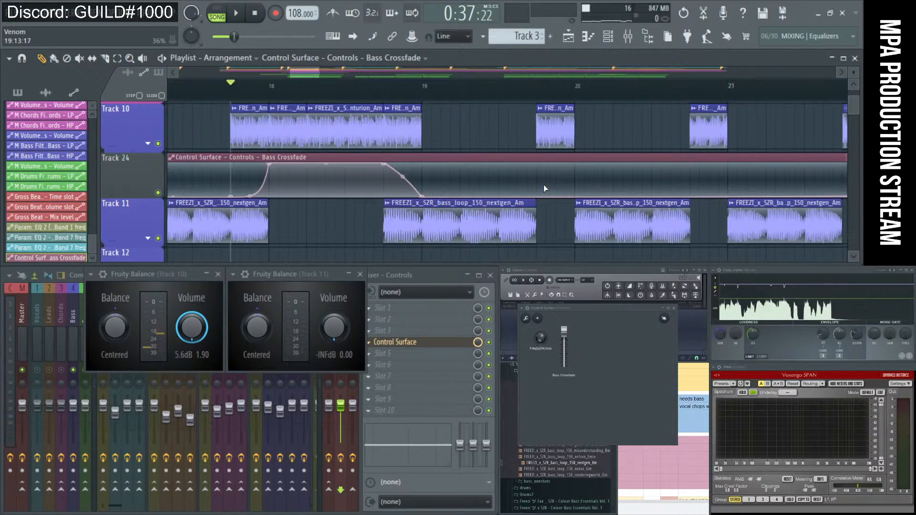
pyautogui.scroll(-1, 546, 188)
pyautogui.moveTo(558, 193)
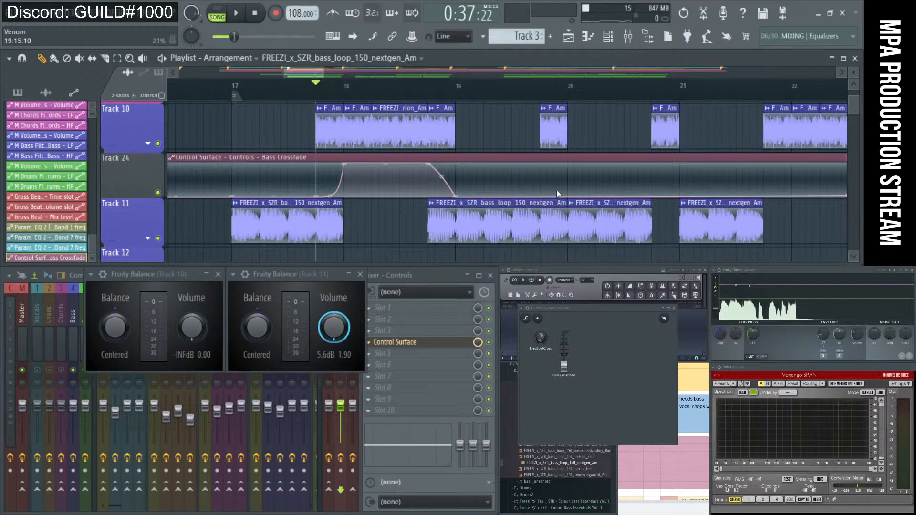
# - Add a short Bass Crossfade peak just before bar 20 and continue the Track 10 loop there with another centurion clip
pyautogui.click(561, 163)
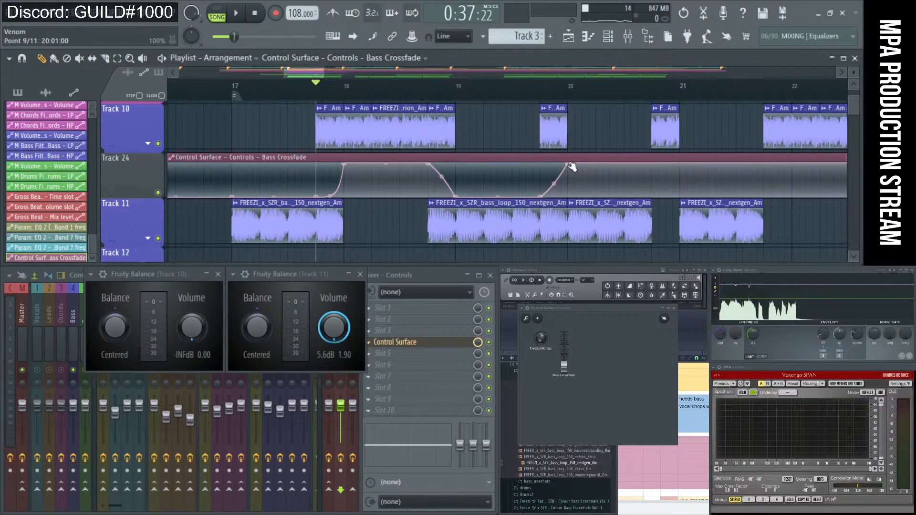
pyautogui.click(573, 195)
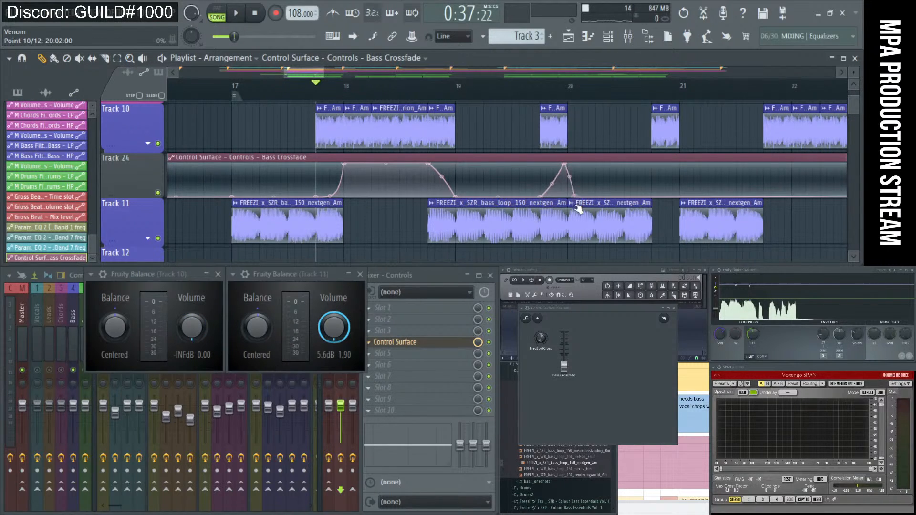
pyautogui.click(545, 98)
pyautogui.press('space')
pyautogui.press('space')
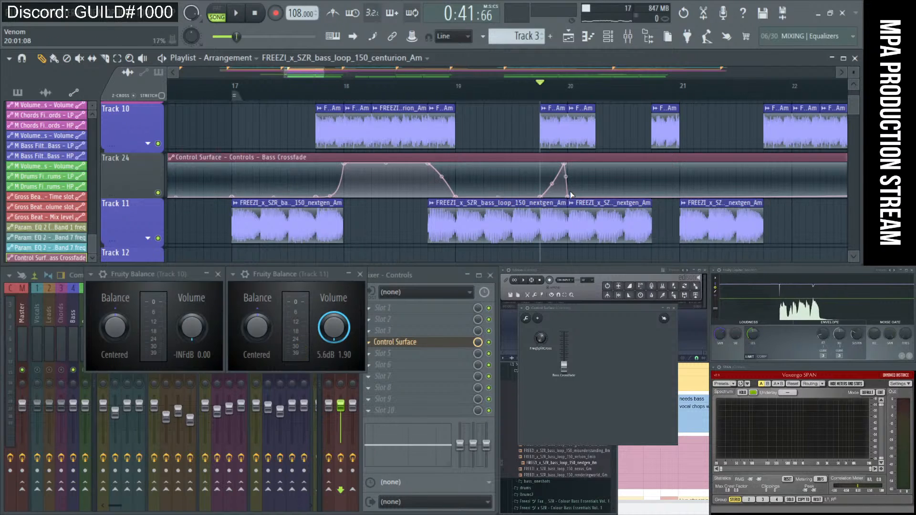
# - Refine the position and tension of the crossfade drop at bar 20 while auditioning the peak
pyautogui.press('space')
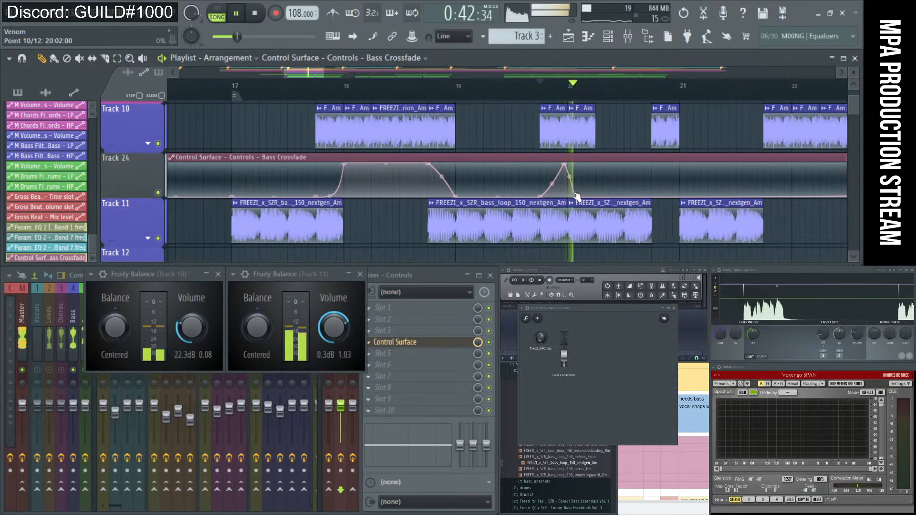
pyautogui.press('space')
pyautogui.press('space')
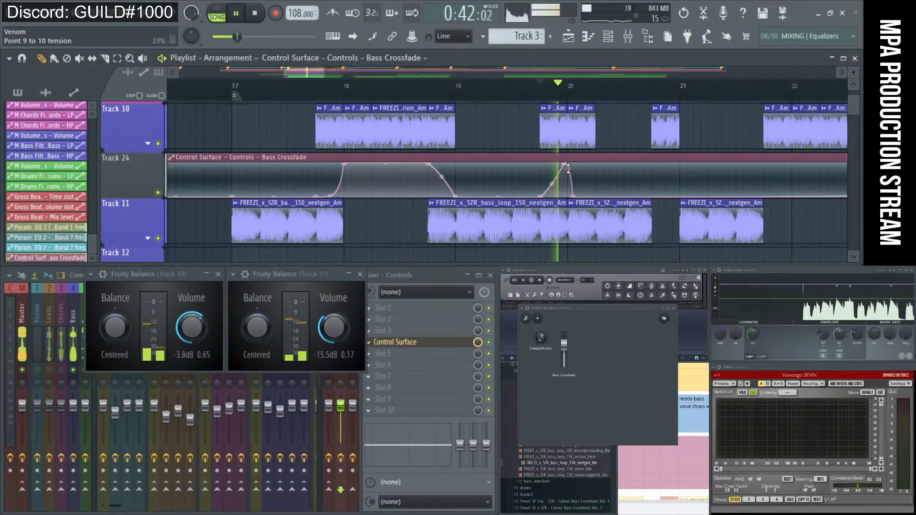
pyautogui.press('space')
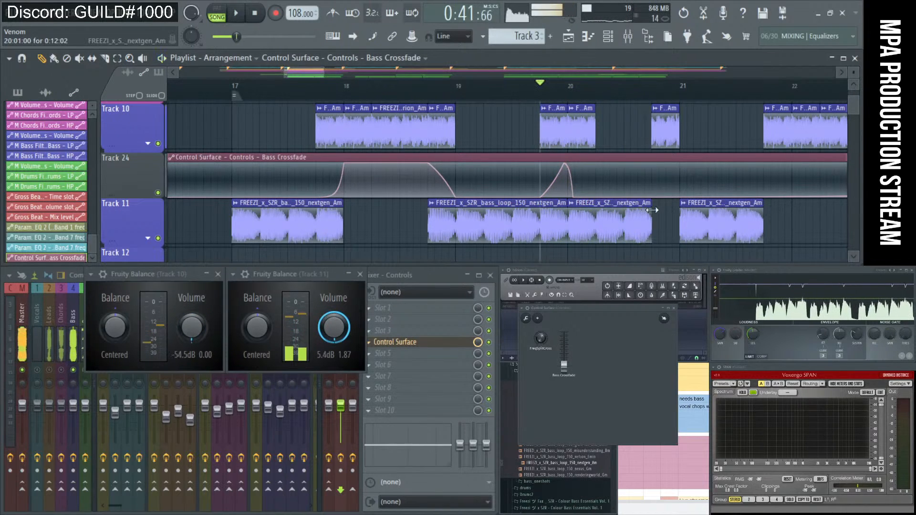
# - Extend the third nextgen clip on Track 11 to bar 21 and curve the Bass Crossfade up to maximum over the Track 10 overlap
pyautogui.moveTo(652, 205); pyautogui.dragTo(681, 157)
pyautogui.rightClick(647, 195)
pyautogui.rightClick(666, 193)
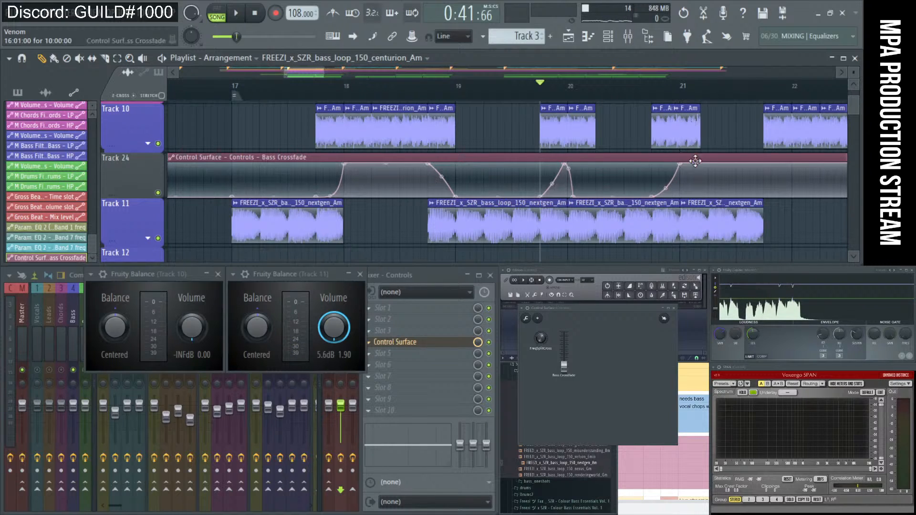
# - Add a centurion clip at bar 21 on Track 10, drop the Bass Crossfade back to minimum there, and play the section
pyautogui.click(693, 135)
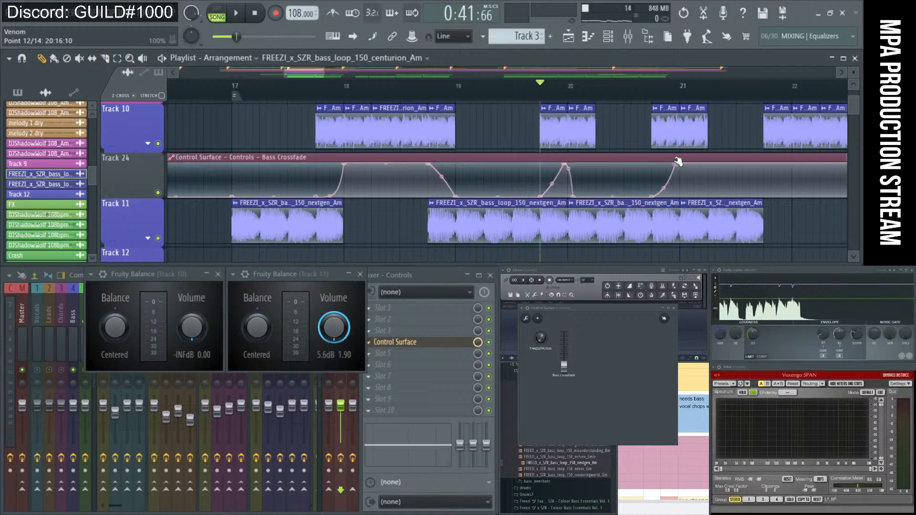
pyautogui.rightClick(685, 165)
pyautogui.moveTo(685, 165); pyautogui.dragTo(688, 214)
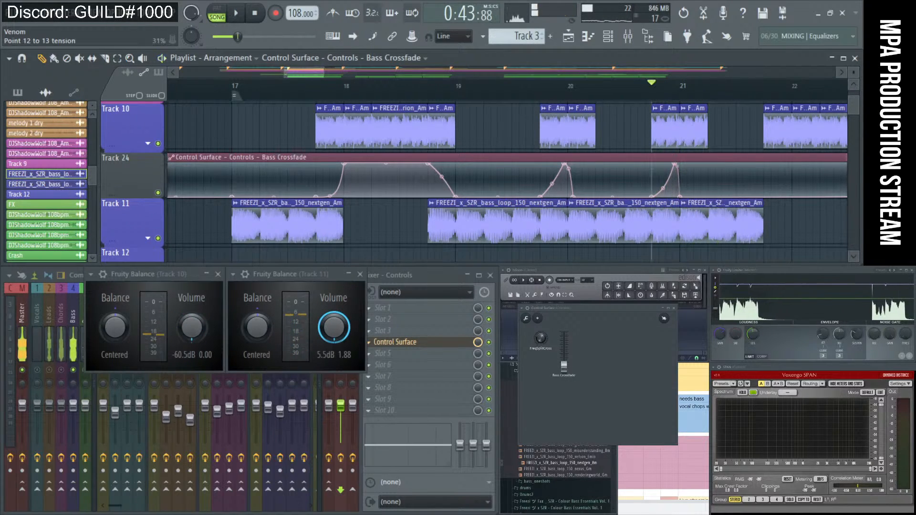
pyautogui.scroll(-3, 574, 156)
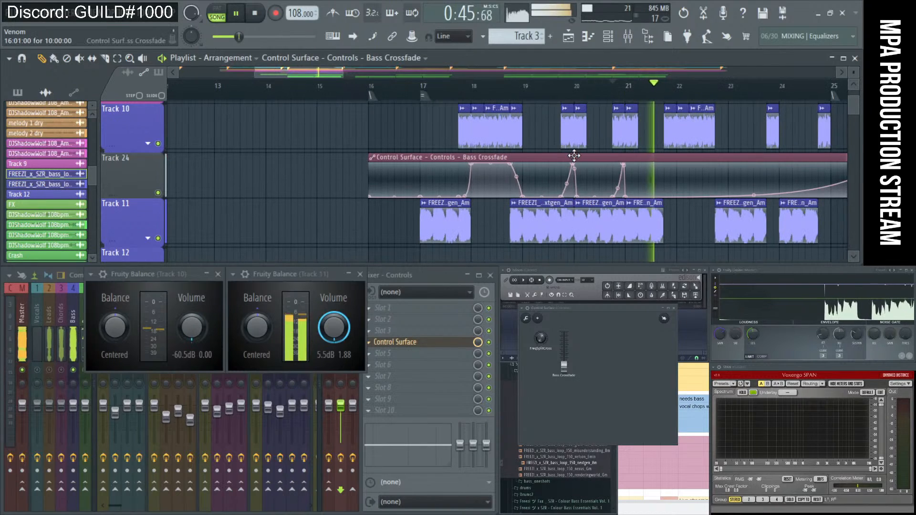
pyautogui.press('space')
# - Extend the fourth nextgen clip on Track 11 to bar 22, curve the Bass Crossfade up to maximum there, and play the transition
pyautogui.scroll(3, 648, 197)
pyautogui.moveTo(692, 215); pyautogui.dragTo(720, 215)
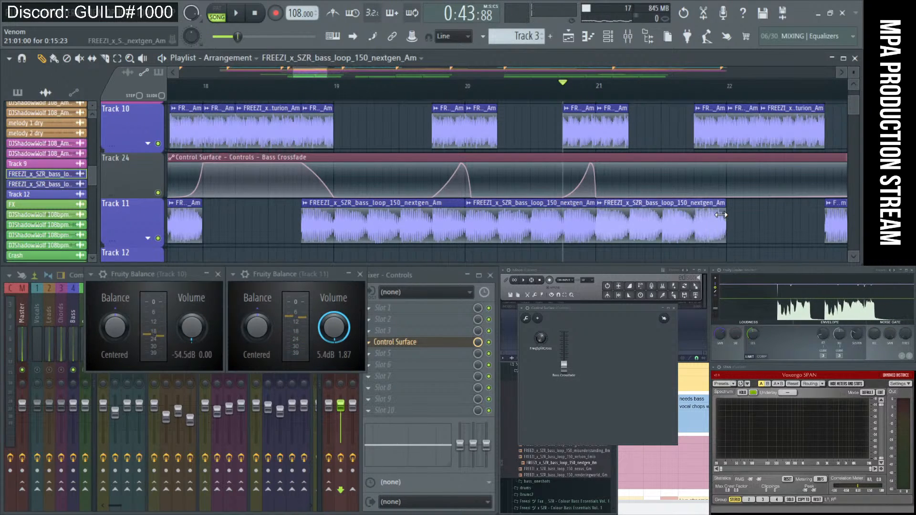
pyautogui.click(722, 164)
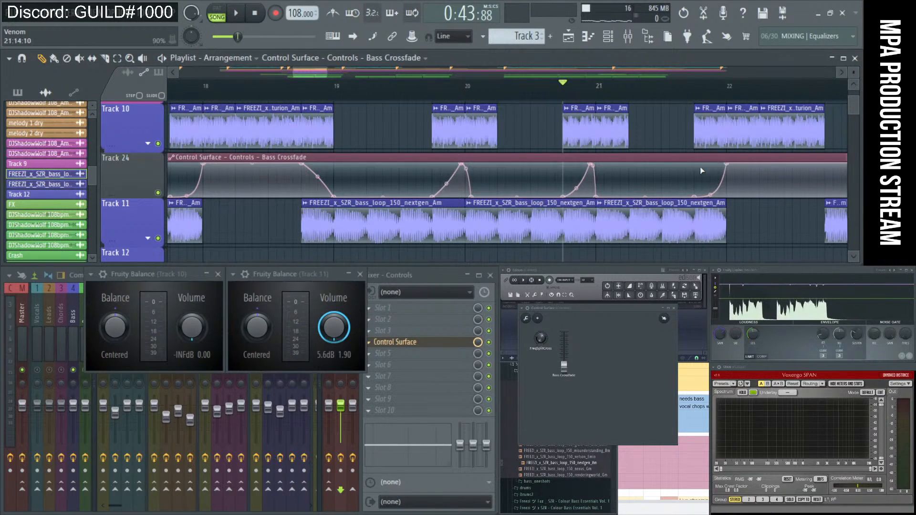
pyautogui.scroll(-2, 634, 163)
pyautogui.press('space')
pyautogui.scroll(-1, 688, 176)
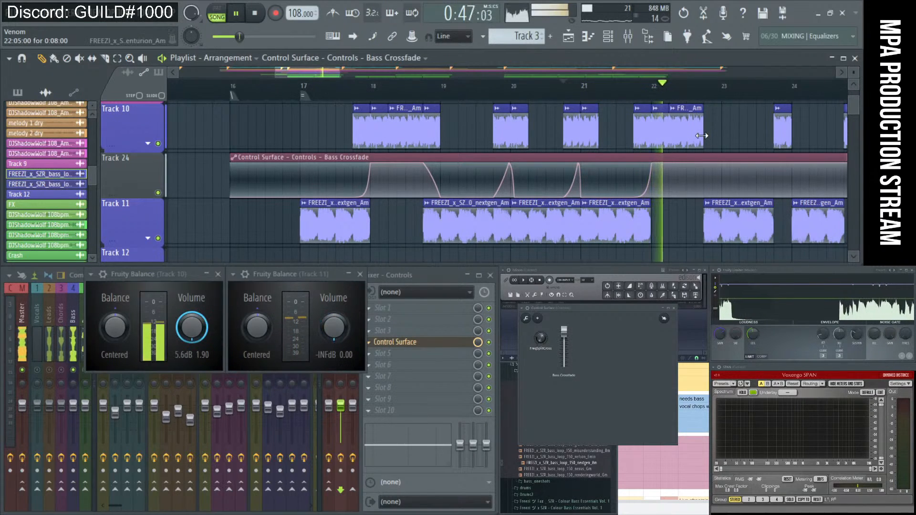
# - Extend the Track 10 loop group to bar 23 and curve the Bass Crossfade down to minimum over the overlap
pyautogui.moveTo(703, 126); pyautogui.dragTo(721, 126)
pyautogui.press('space')
pyautogui.press('space')
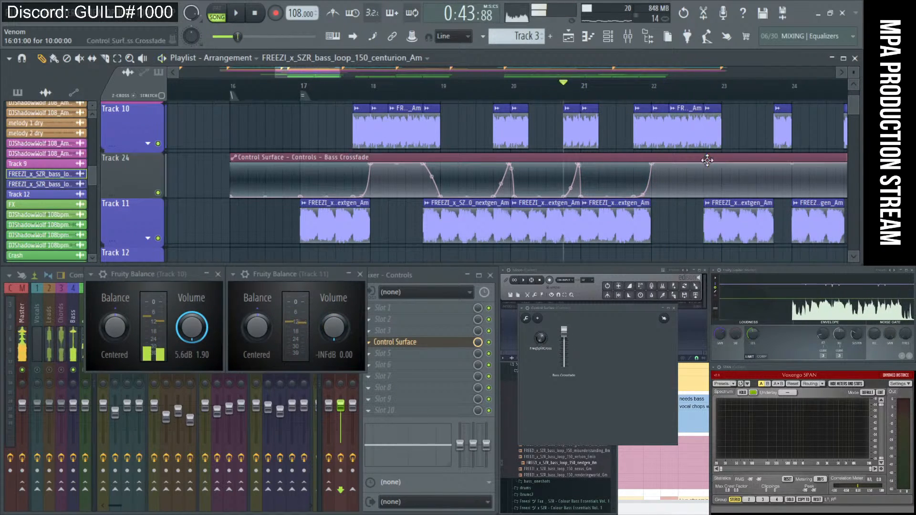
pyautogui.scroll(-2, 648, 176)
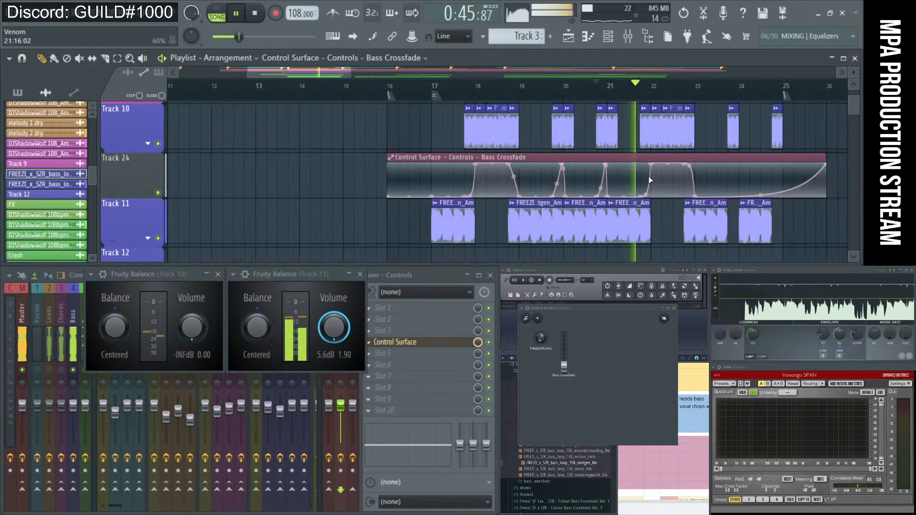
pyautogui.scroll(2, 686, 169)
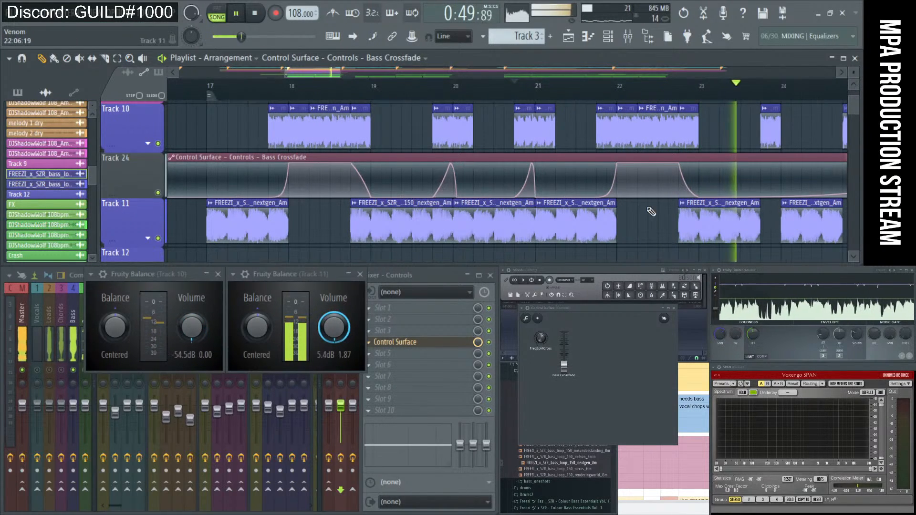
# - Extend the next nextgen clip on Track 11 to bar 24, curve the Bass Crossfade up to maximum there, and audition it
pyautogui.press('space')
pyautogui.press('space')
pyautogui.moveTo(759, 208); pyautogui.dragTo(780, 210)
pyautogui.rightClick(769, 190)
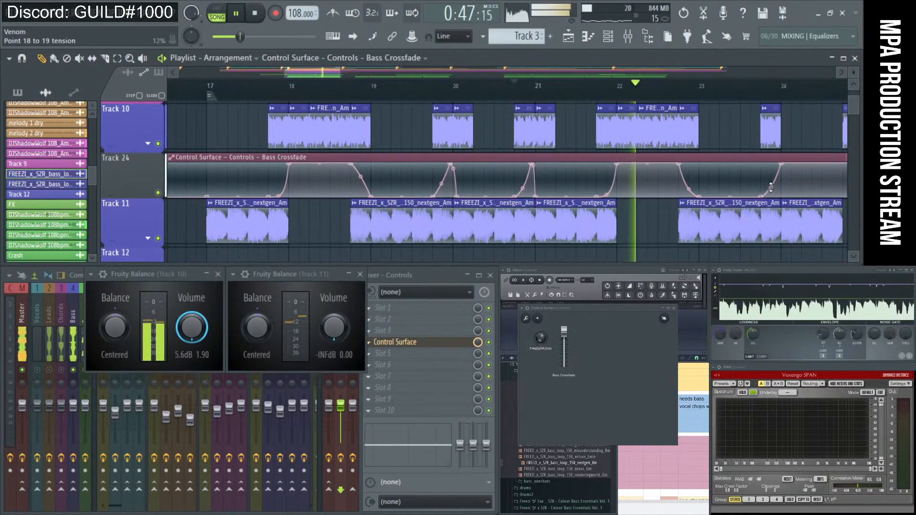
pyautogui.scroll(-1, 739, 179)
pyautogui.scroll(-2, 740, 179)
pyautogui.scroll(3, 739, 179)
pyautogui.scroll(-5, 740, 176)
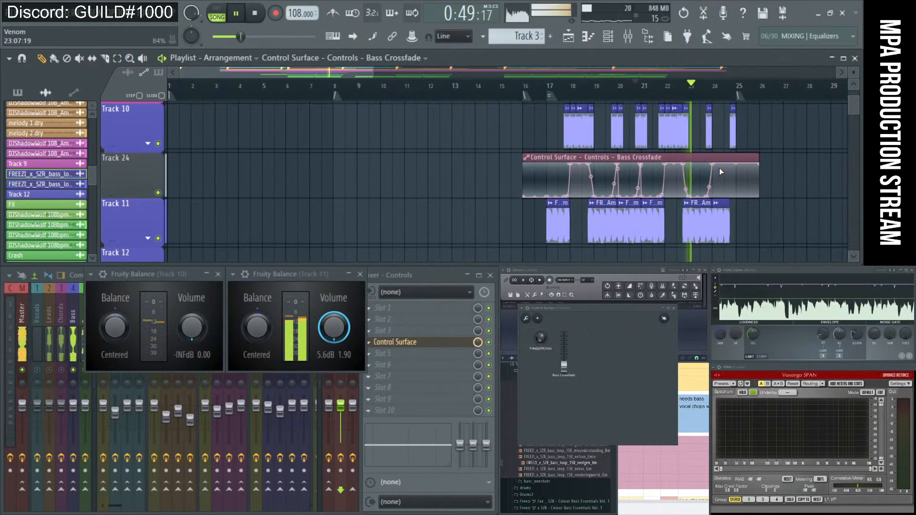
pyautogui.scroll(4, 740, 174)
pyautogui.scroll(2, 740, 174)
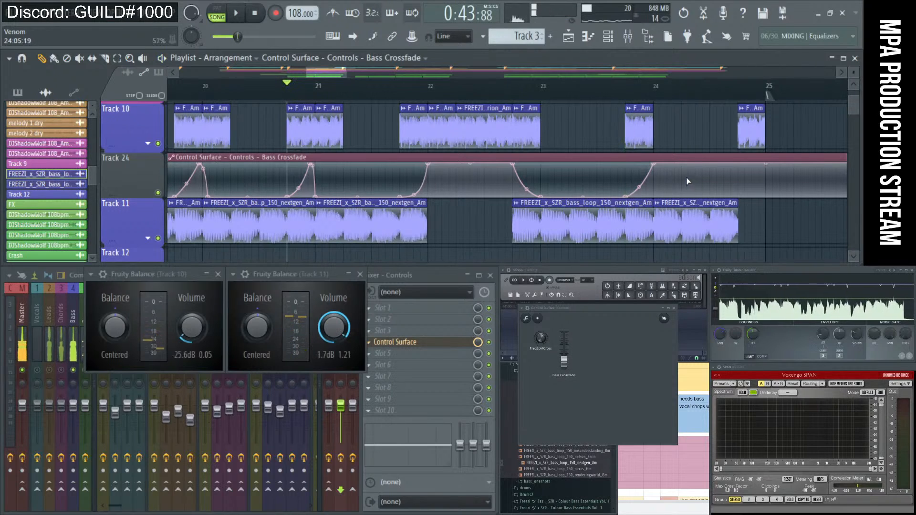
# - Drop the Bass Crossfade to minimum just after bar 24 and add a centurion clip at bar 24 on Track 10
pyautogui.rightClick(662, 193)
pyautogui.moveTo(660, 196); pyautogui.dragTo(654, 198)
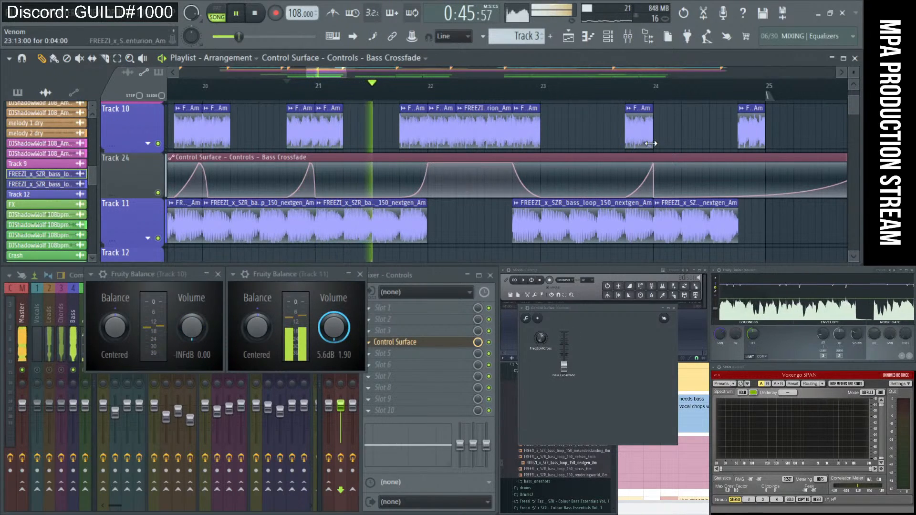
pyautogui.click(643, 134)
pyautogui.click(667, 136)
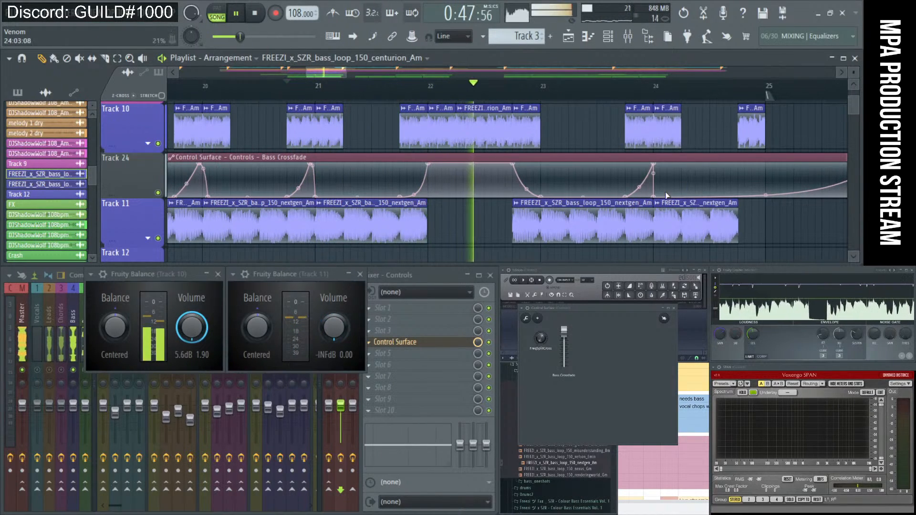
pyautogui.moveTo(654, 197); pyautogui.dragTo(671, 211)
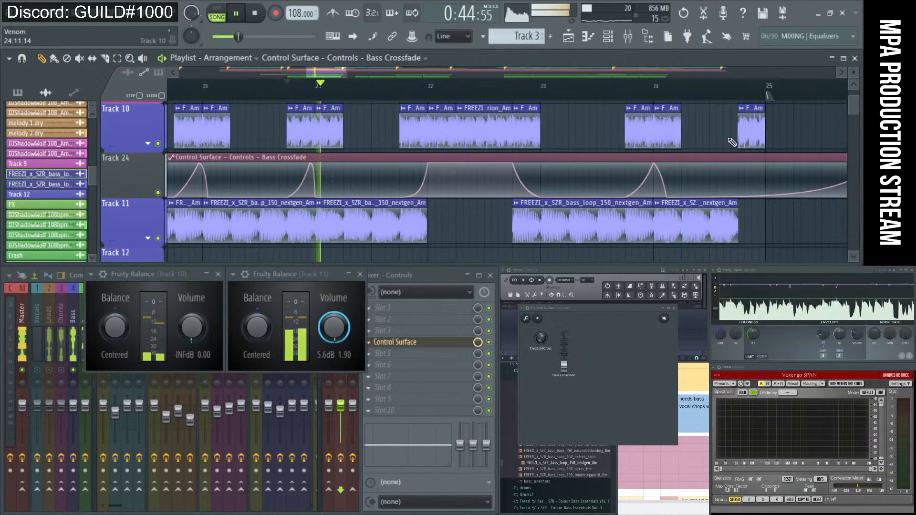
# - Fill the Track 10 gap before bar 25 with centurion clips, curve the Bass Crossfade up to maximum over it, and audition it
pyautogui.click(689, 130)
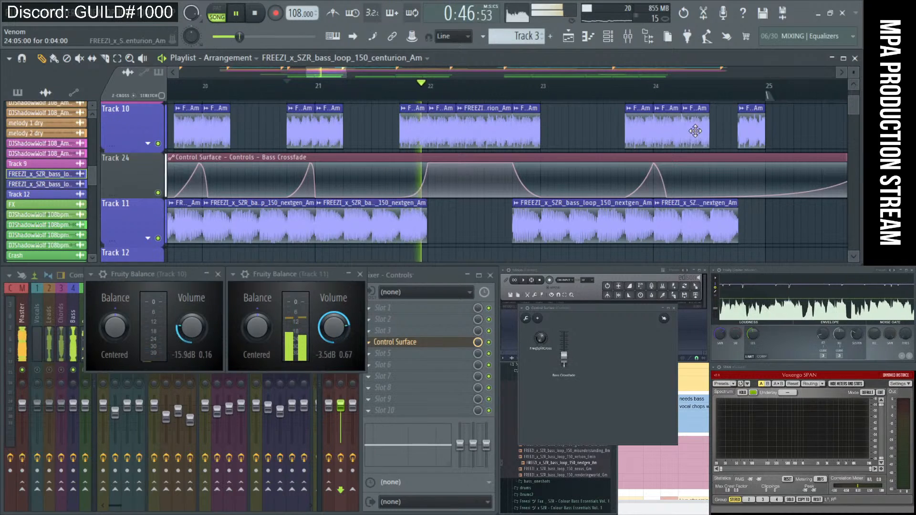
pyautogui.moveTo(708, 127); pyautogui.dragTo(734, 132)
pyautogui.rightClick(732, 170)
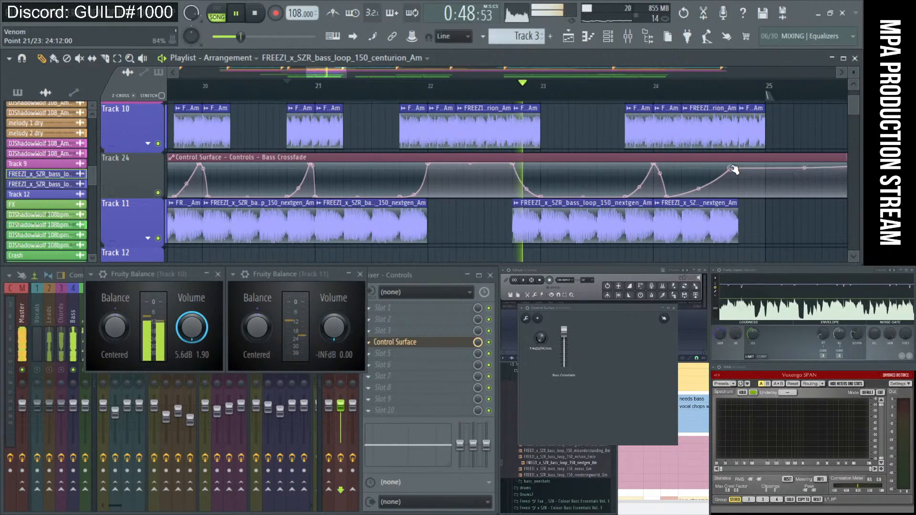
pyautogui.moveTo(734, 169); pyautogui.dragTo(739, 162)
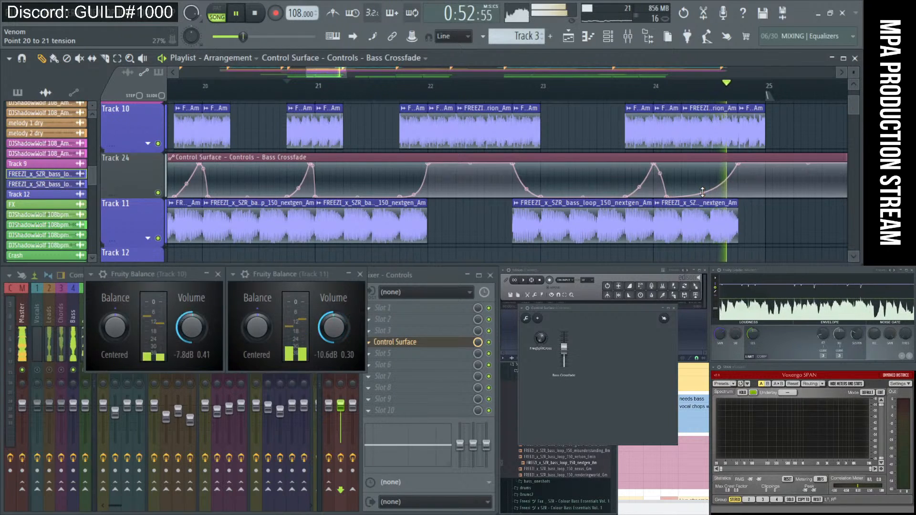
pyautogui.press('space')
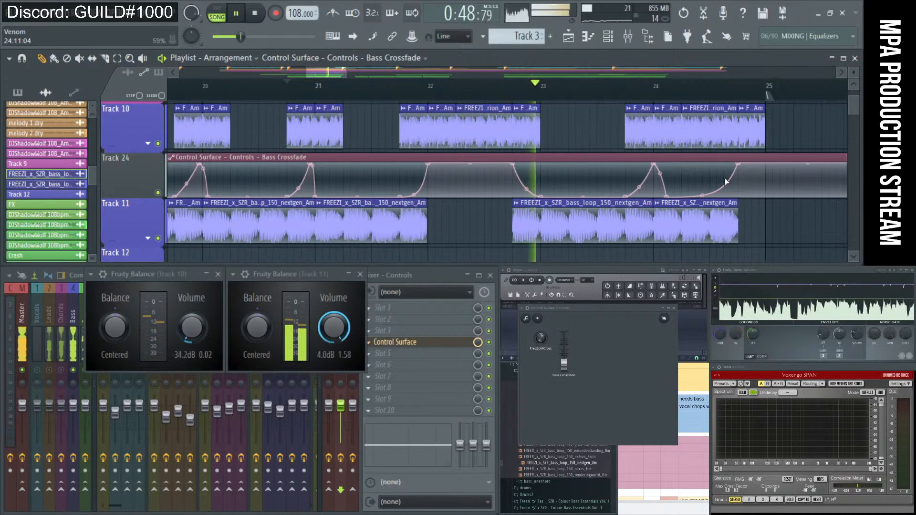
# - Extend the last nextgen clip on Track 11 to bar 25 and play back the bass section
pyautogui.moveTo(738, 210); pyautogui.dragTo(763, 214)
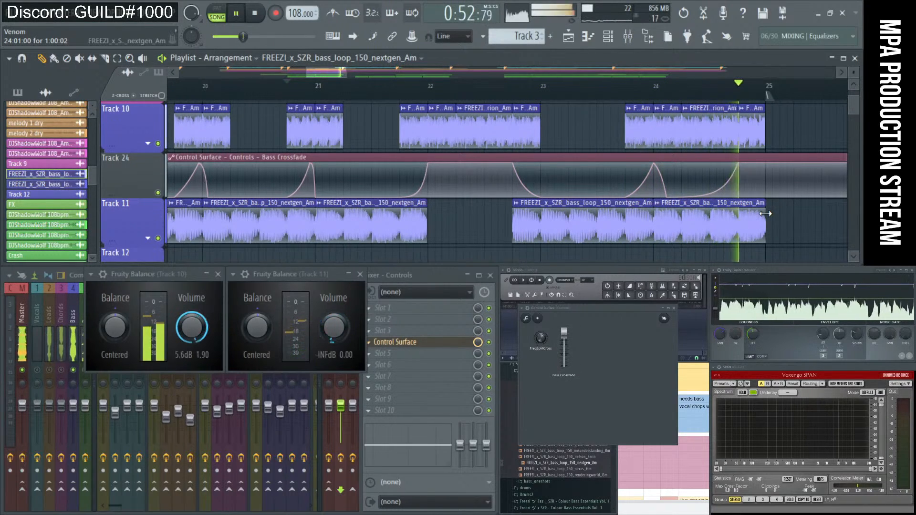
pyautogui.press('space')
pyautogui.keyDown('ctrl'); pyautogui.rightClick(577, 179); pyautogui.keyUp('ctrl')
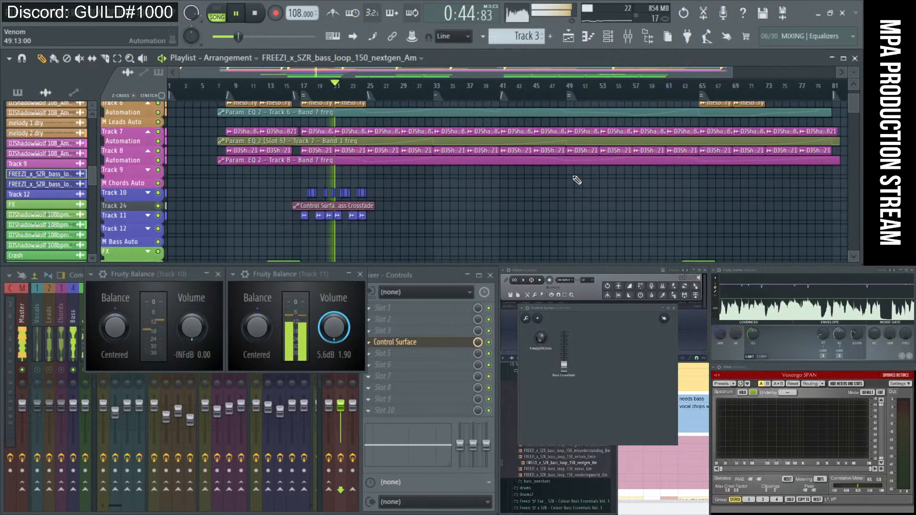
pyautogui.scroll(-3, 411, 186)
pyautogui.moveTo(420, 259); pyautogui.dragTo(277, 130)
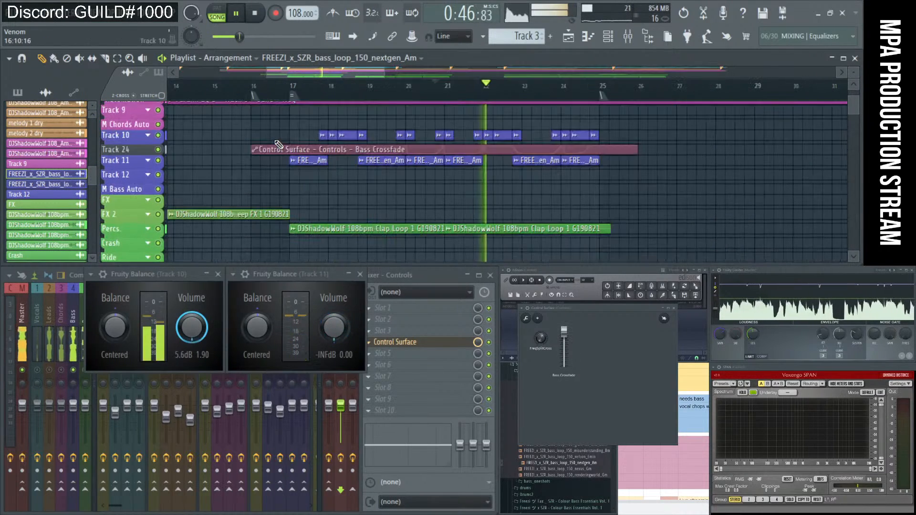
pyautogui.moveTo(623, 177); pyautogui.dragTo(315, 127)
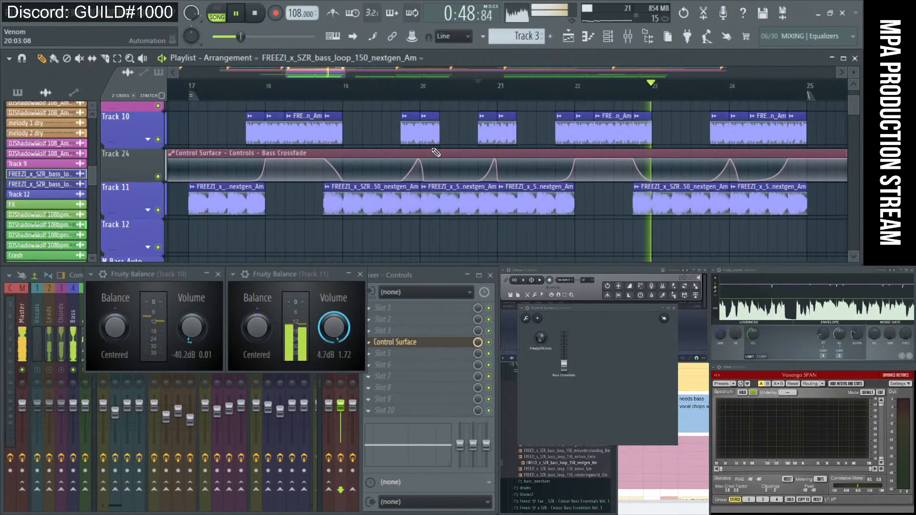
pyautogui.scroll(-1, 403, 152)
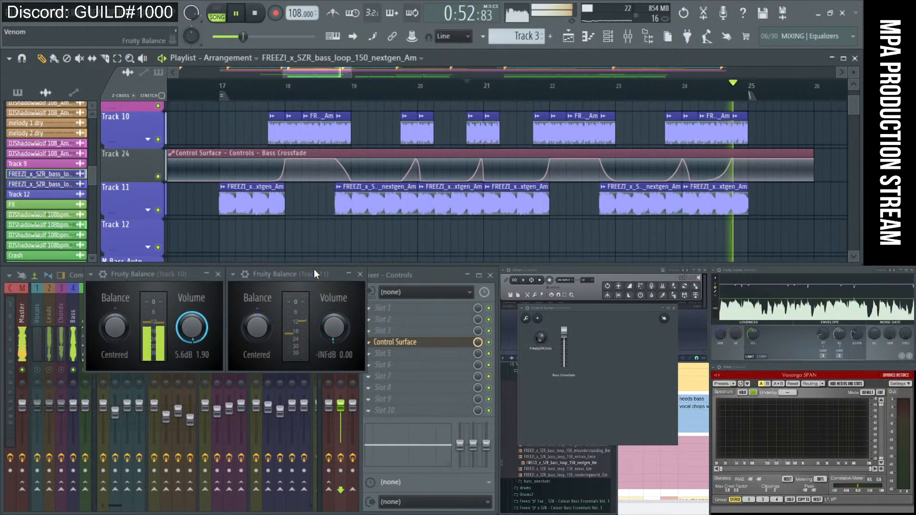
# - Close both Fruity Balance windows, select Track 10 in the mixer, and play the bass section from bar 17
pyautogui.click(360, 274)
pyautogui.click(218, 274)
pyautogui.press('space')
pyautogui.click(273, 316)
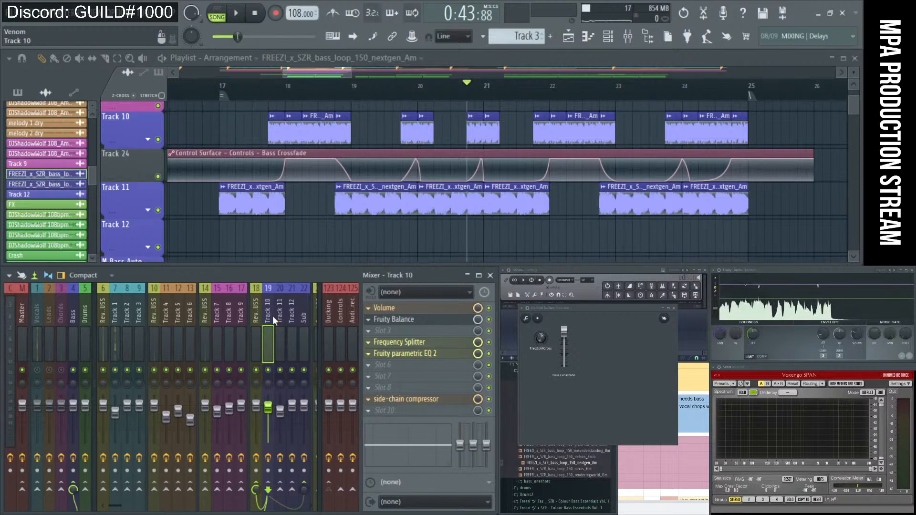
pyautogui.click(220, 91)
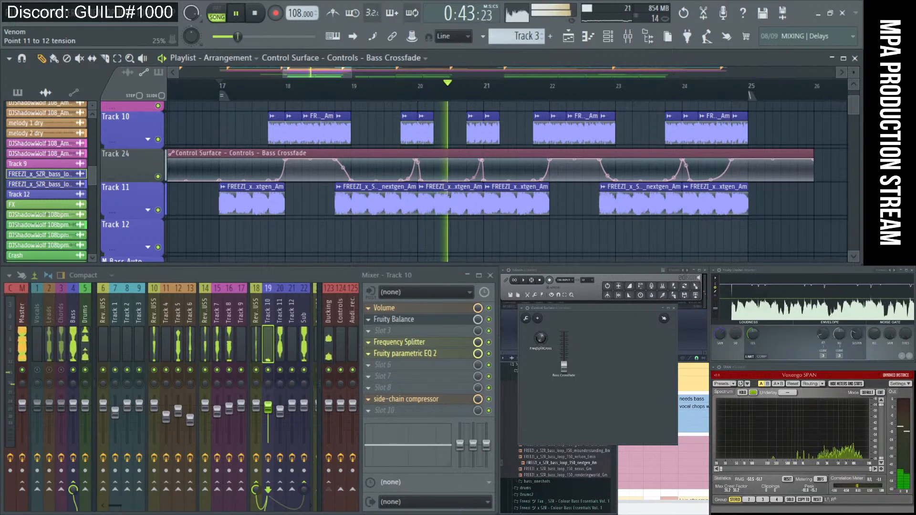
# - Move the Bass Crossfade's low point just after bar 21 slightly later to soften the drop, and replay from bar 17
pyautogui.moveTo(485, 179); pyautogui.dragTo(489, 183)
pyautogui.press('space')
pyautogui.press('space')
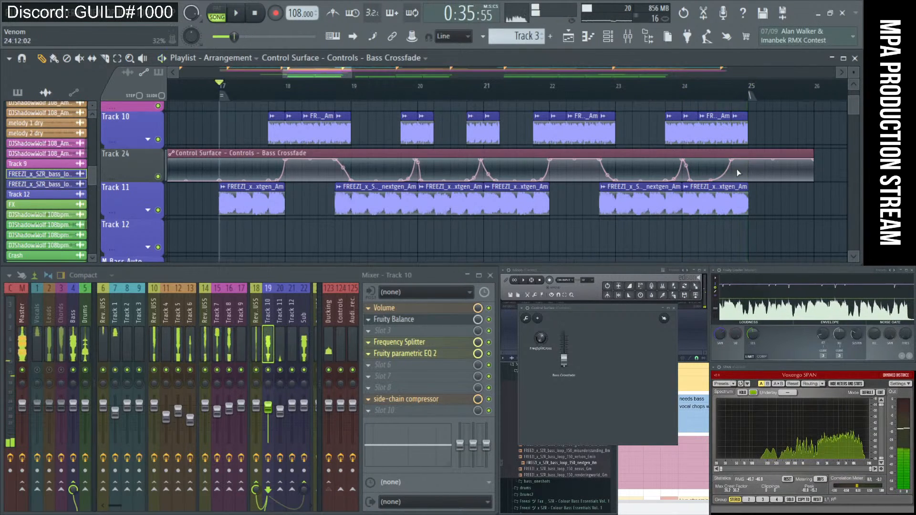
# - Drop the Bass Crossfade to minimum at bar 25 and lower the automation's end point at bar 26 to minimum
pyautogui.rightClick(748, 179)
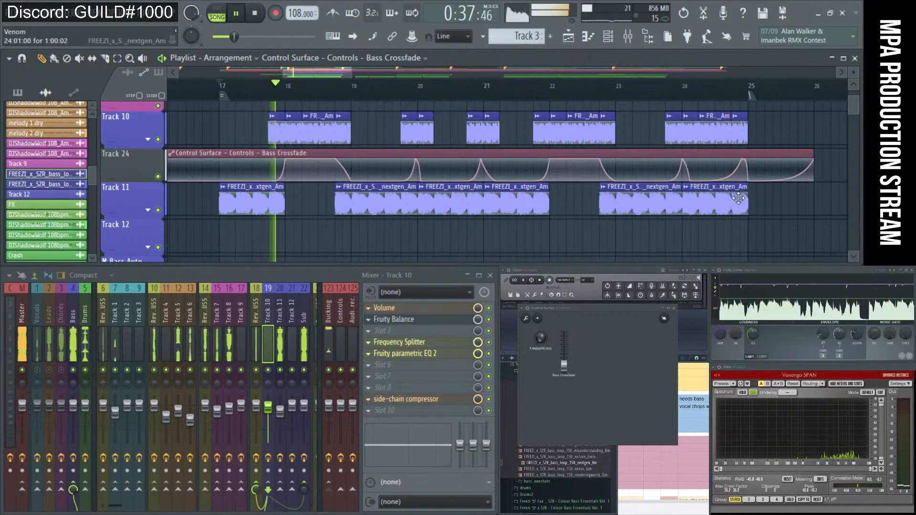
pyautogui.scroll(-1, 519, 184)
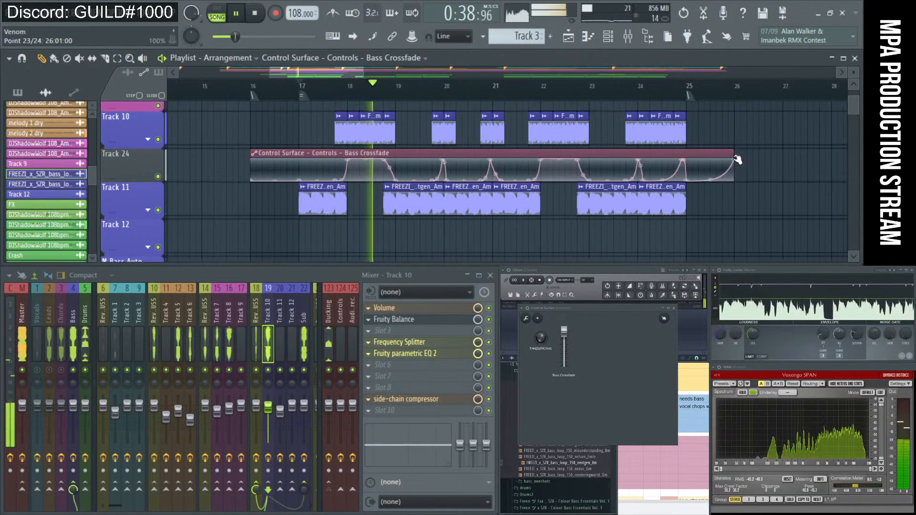
pyautogui.moveTo(735, 158); pyautogui.dragTo(739, 208)
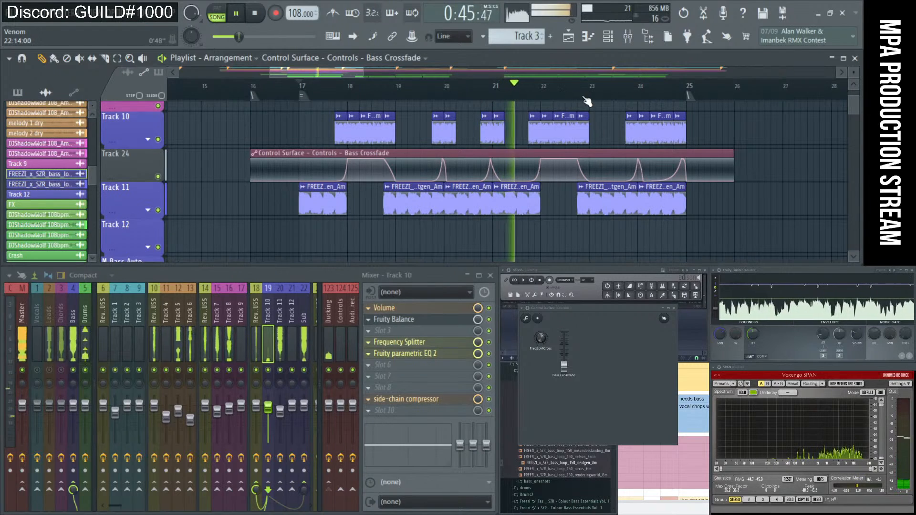
# - Show the piano roll, shrink the Control Surface window around its controls, and stop playback
pyautogui.click(582, 38)
pyautogui.click(582, 37)
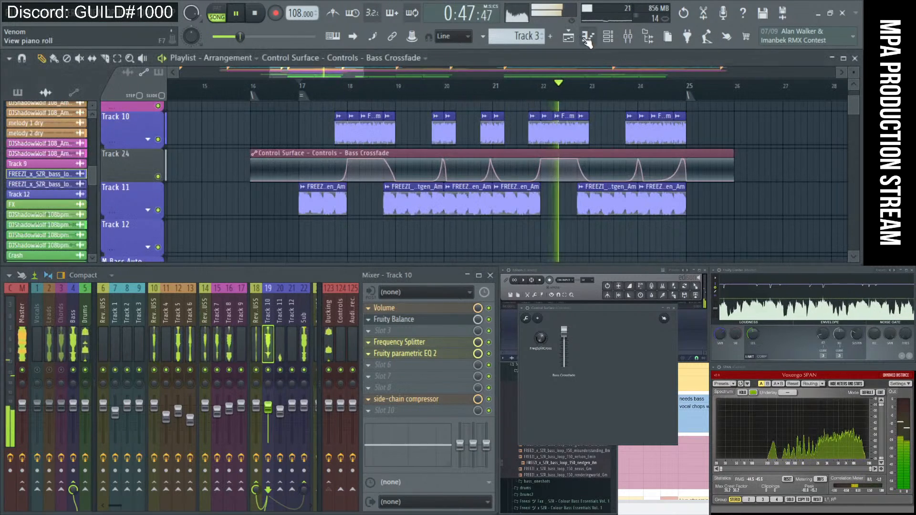
pyautogui.moveTo(677, 362); pyautogui.dragTo(600, 406)
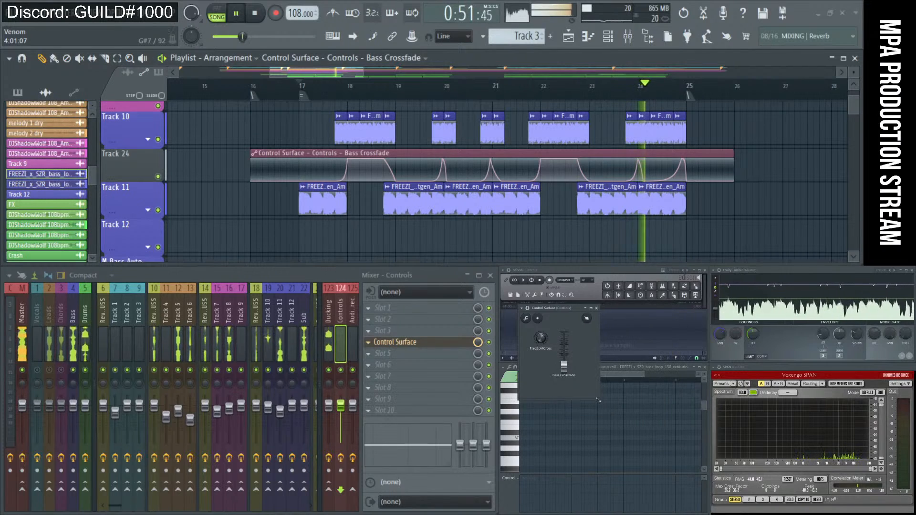
pyautogui.press('space')
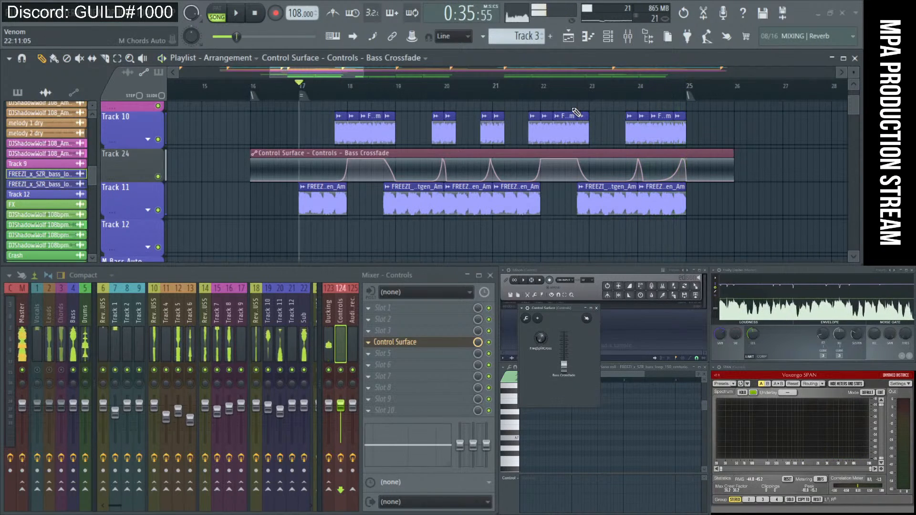
# - Raise the high-shelf band 7 in Track 10's Fruity parametric EQ 2 during playback, and close the EQ
pyautogui.click(267, 334)
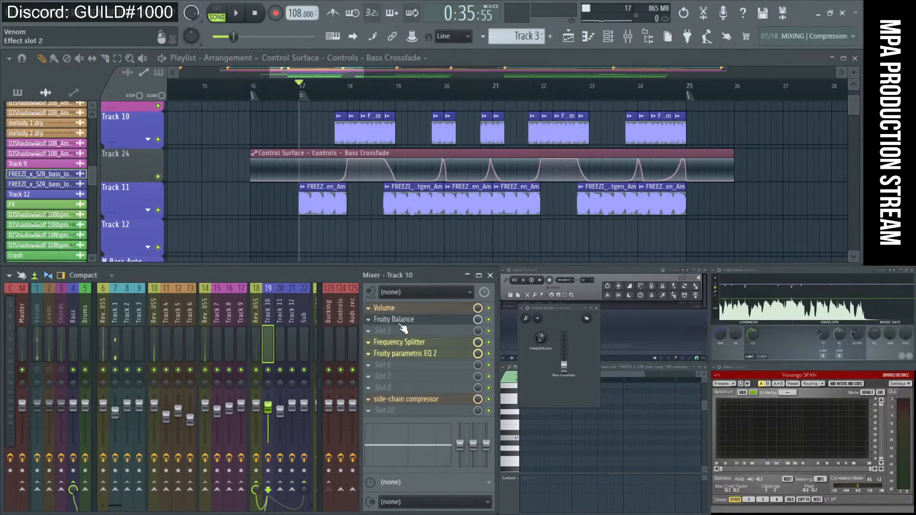
pyautogui.click(411, 355)
pyautogui.press('space')
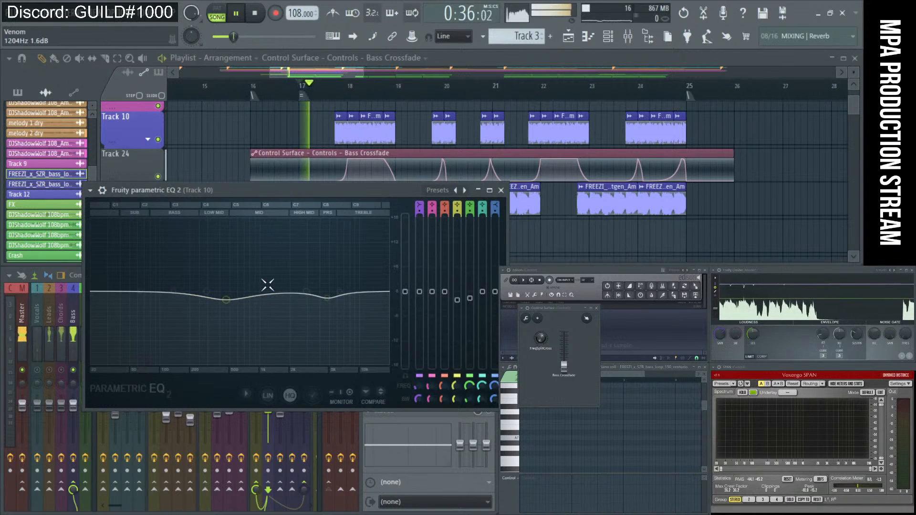
pyautogui.moveTo(347, 296); pyautogui.dragTo(356, 283)
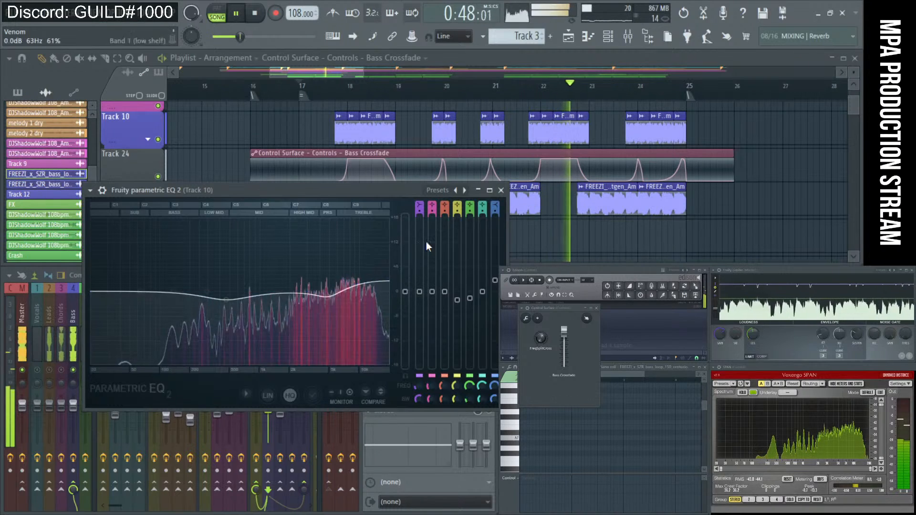
pyautogui.press('Escape')
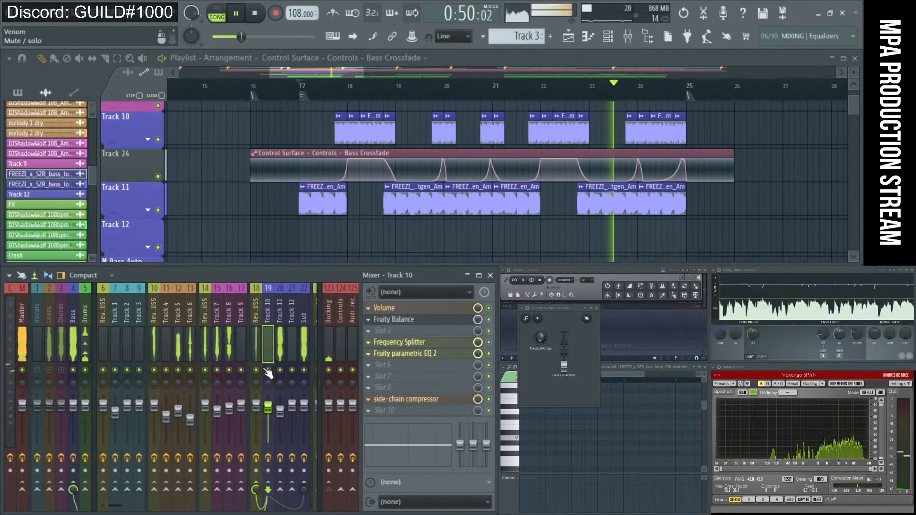
# - Check Track 11 in the mixer, and set the band 7 high shelf of Track 10's EQ to about 5369 Hz and 3.2 dB
pyautogui.click(279, 359)
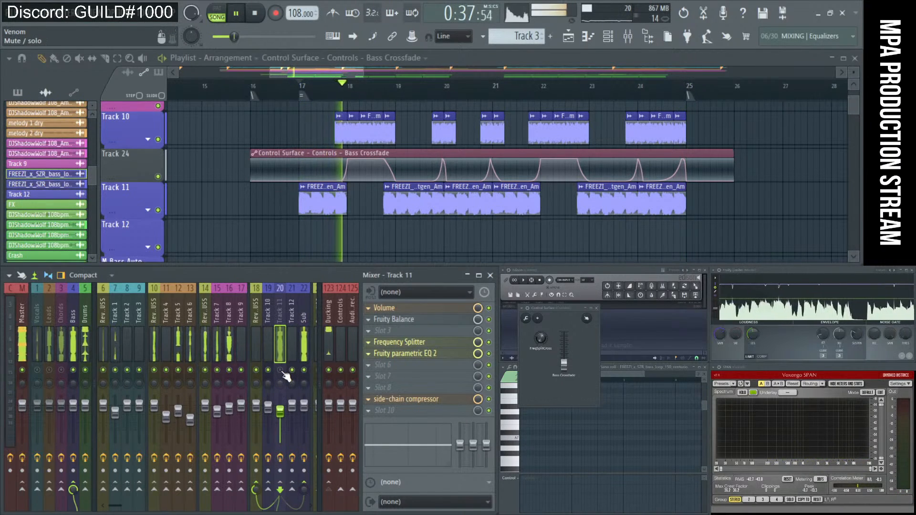
pyautogui.click(267, 356)
pyautogui.click(405, 355)
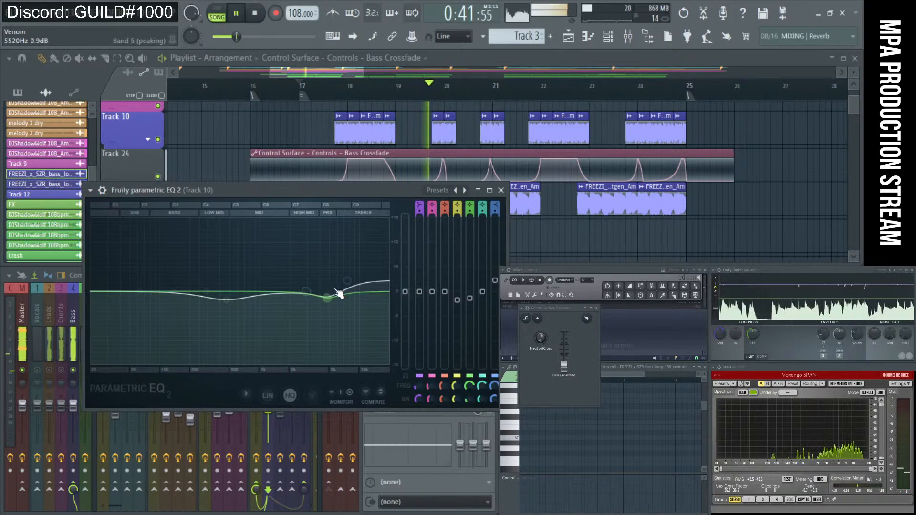
pyautogui.moveTo(347, 280)
pyautogui.mouseDown()
pyautogui.moveTo(297, 263)
pyautogui.moveTo(341, 273)
pyautogui.moveTo(333, 278)
pyautogui.mouseUp()
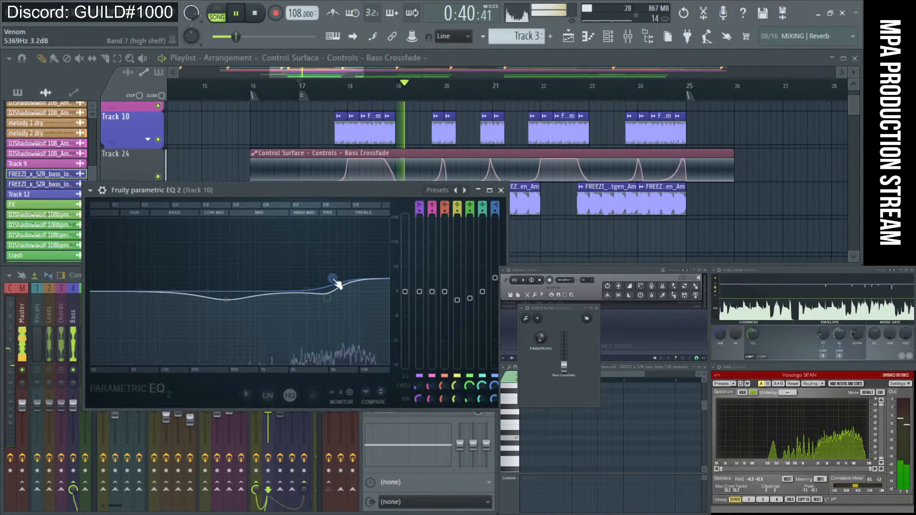
pyautogui.click(501, 190)
# - Lower Track 11's mixer volume to about -6.1 dB and stop playback
pyautogui.click(281, 357)
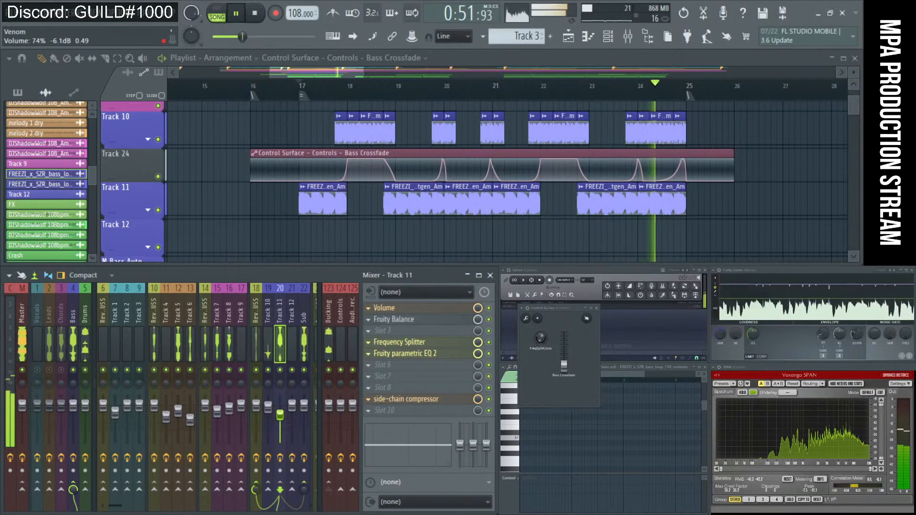
pyautogui.press('space')
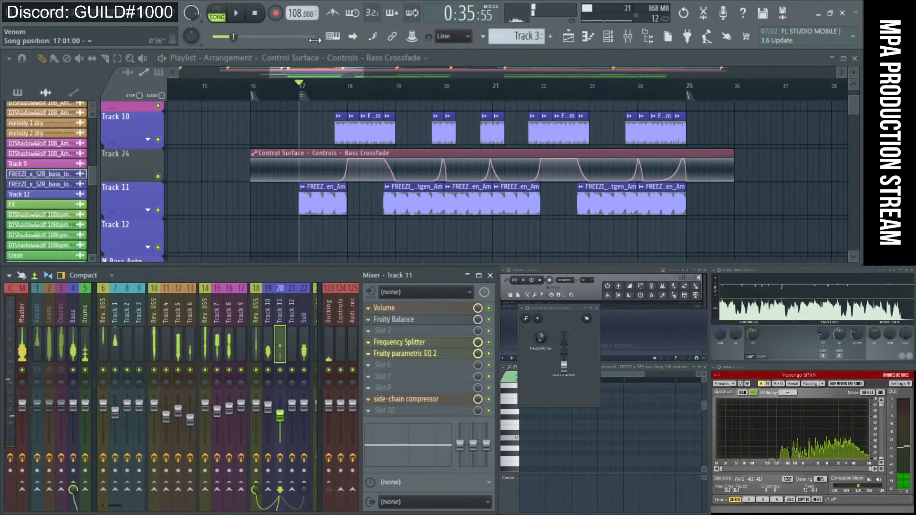
# - Look over the wider arrangement around the bass section and play the lead-in from bar 13
pyautogui.scroll(-3, 546, 137)
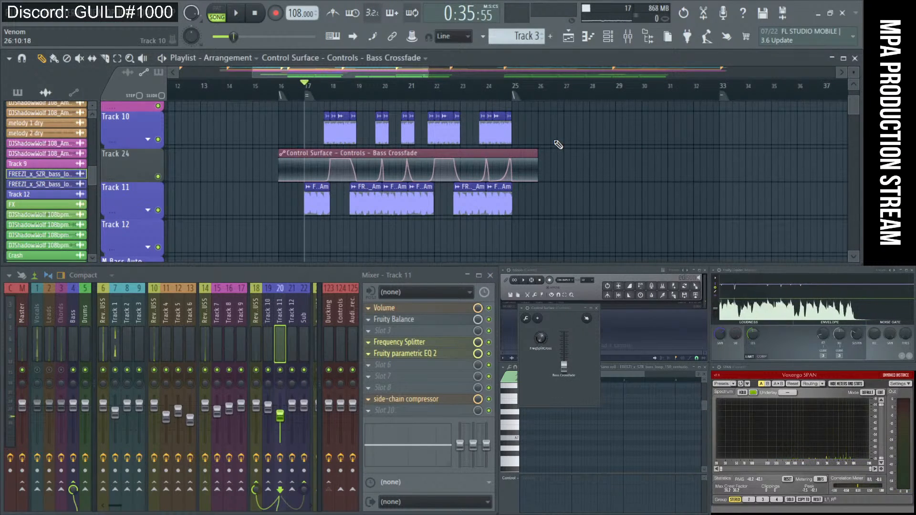
pyautogui.scroll(-2, 558, 145)
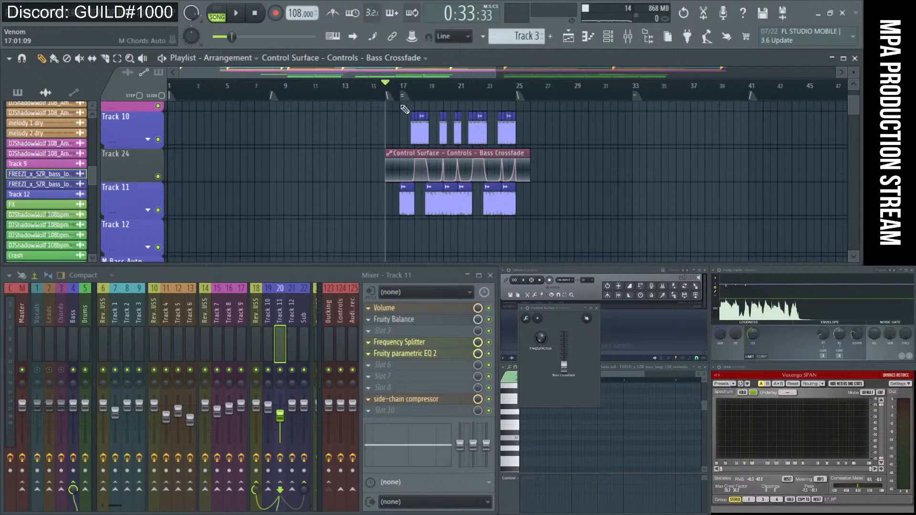
pyautogui.scroll(-3, 405, 109)
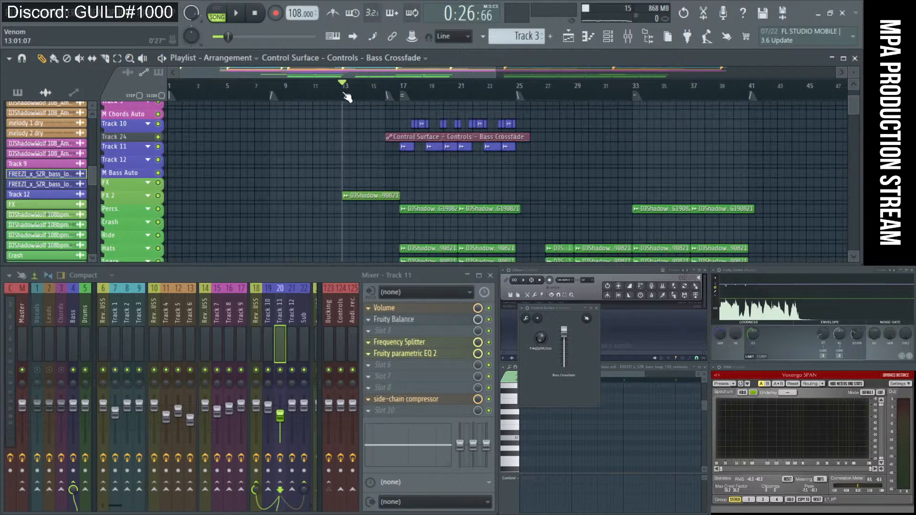
pyautogui.press('space')
pyautogui.scroll(5, 403, 175)
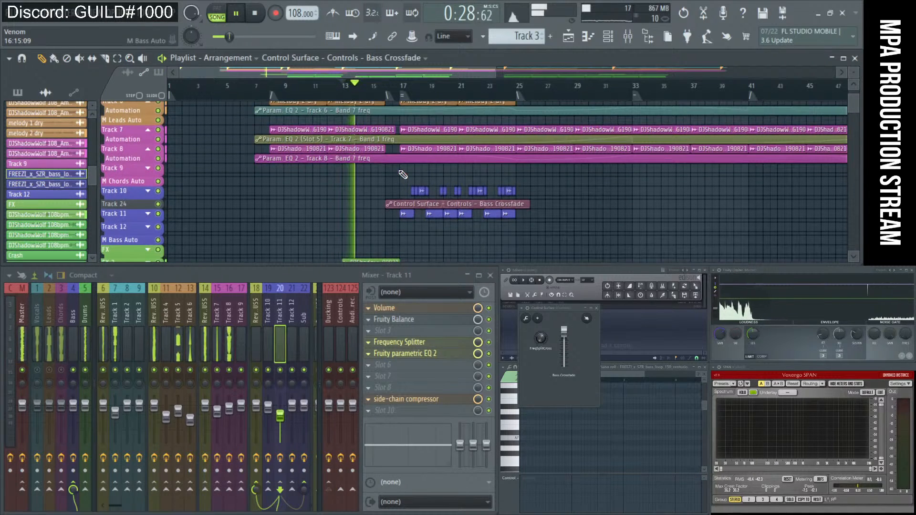
pyautogui.scroll(2, 403, 175)
pyautogui.press('space')
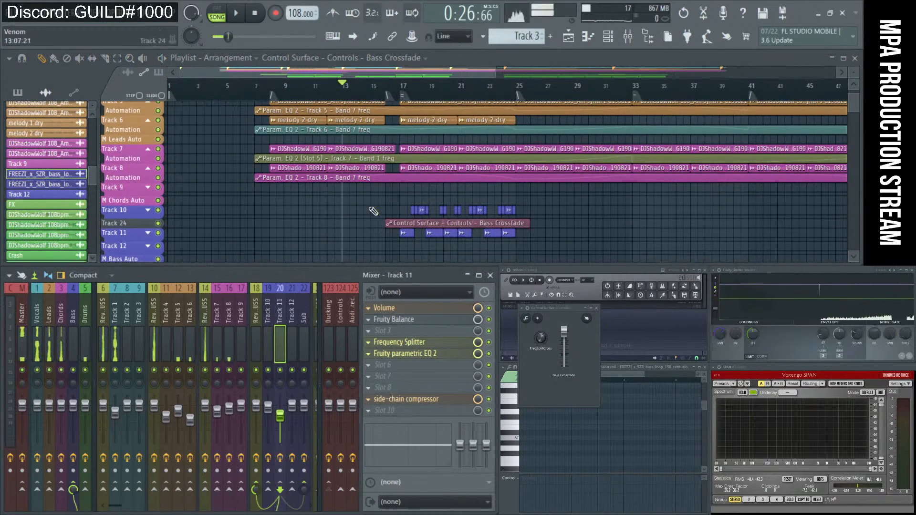
# - Audition the bass section from bar 17, compare it with Track 10's clips muted, and restore those clips
pyautogui.click(398, 91)
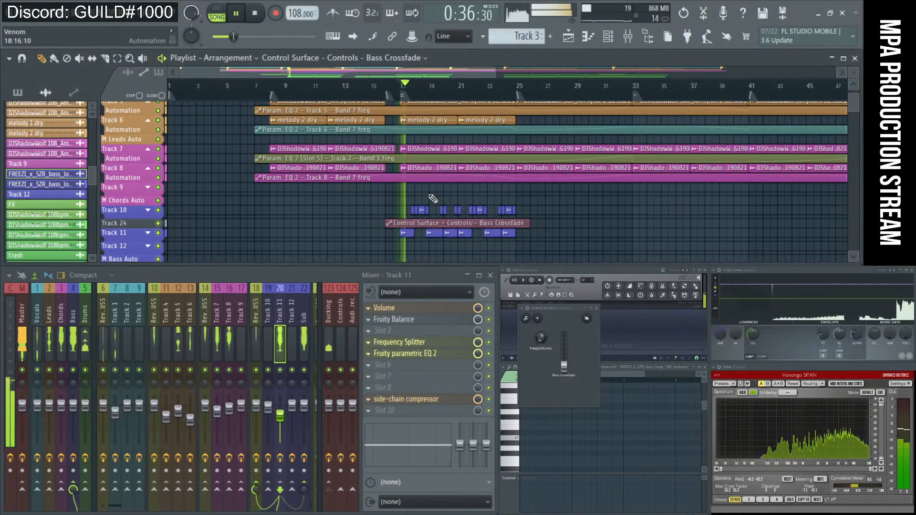
pyautogui.scroll(3, 428, 206)
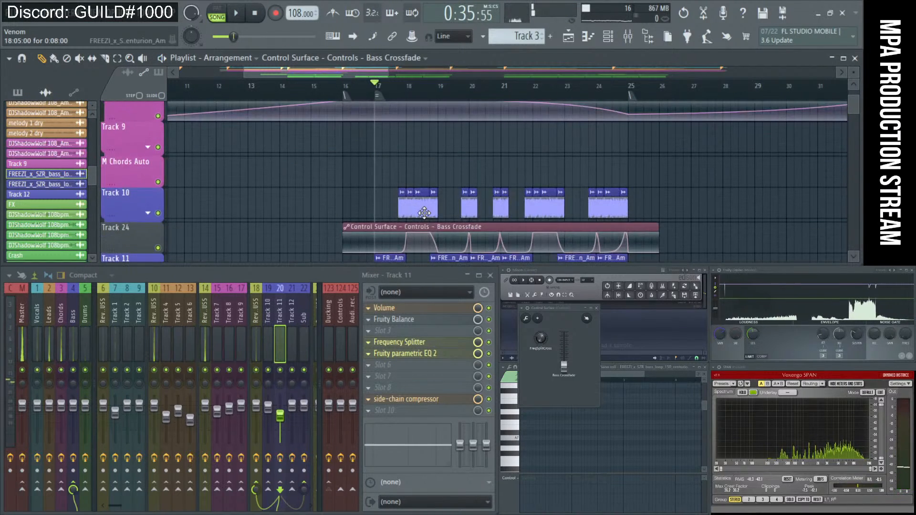
pyautogui.scroll(8, 426, 210)
pyautogui.scroll(-10, 424, 213)
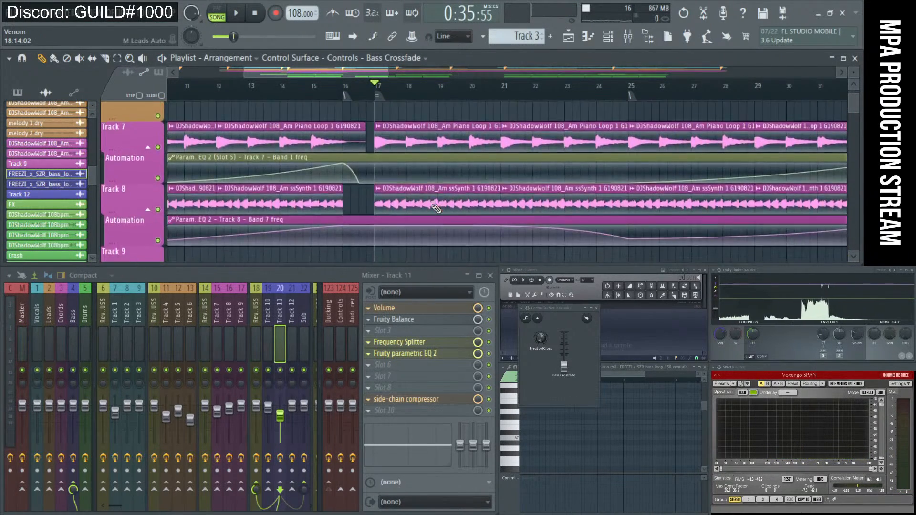
pyautogui.press('space')
pyautogui.scroll(-2, 464, 186)
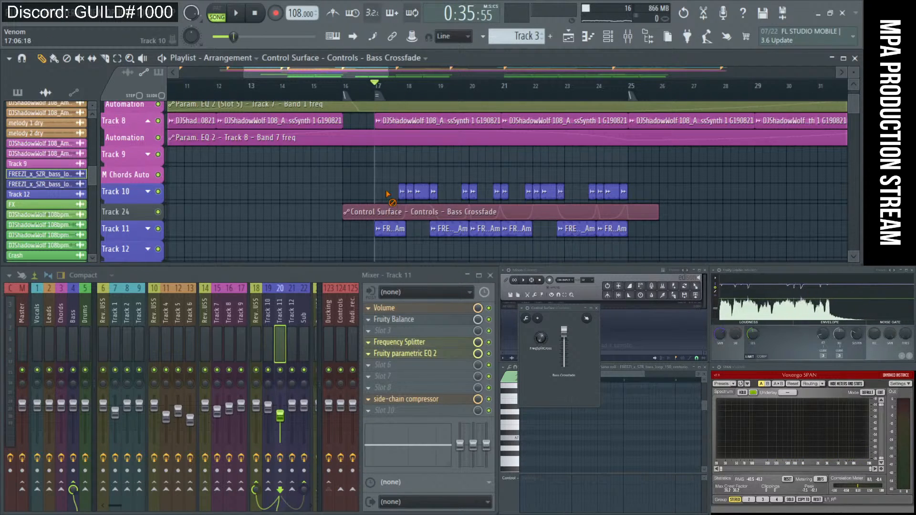
pyautogui.press('space')
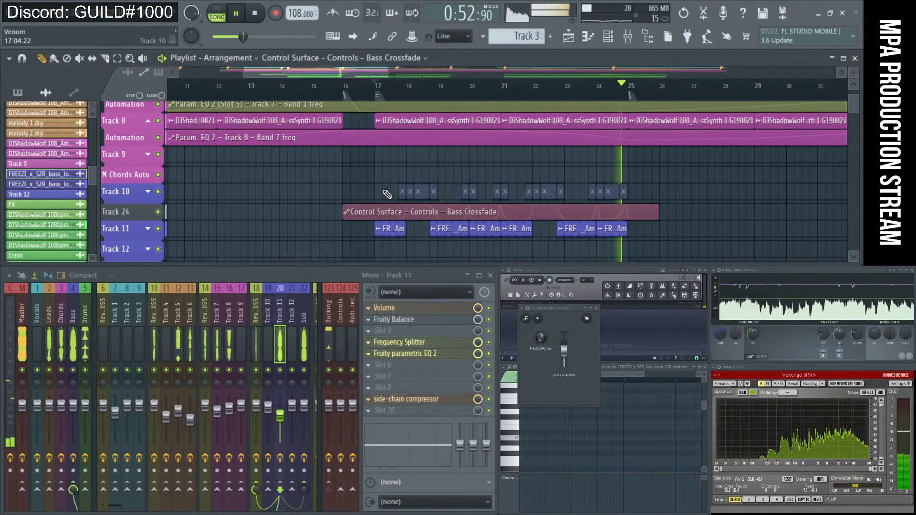
pyautogui.moveTo(402, 191); pyautogui.dragTo(625, 190)
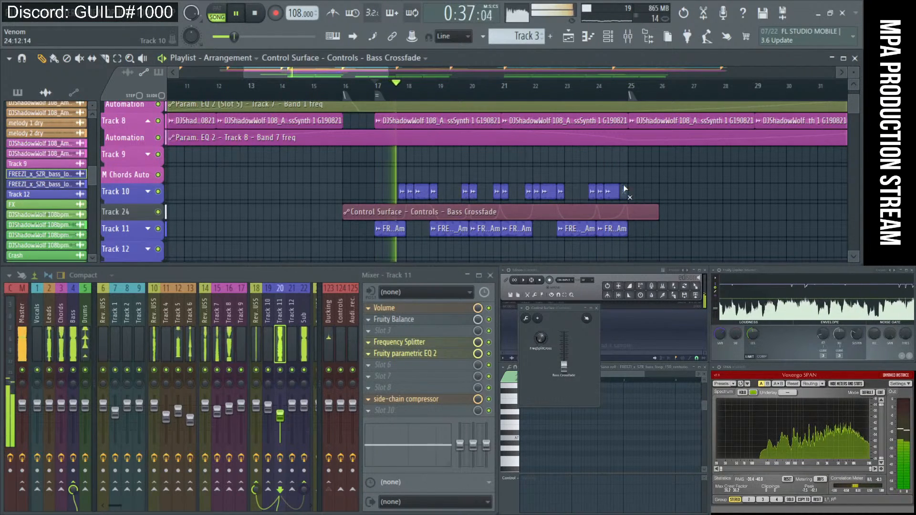
# - Shift the peak of the first Bass Crossfade rise slightly past bar 18 and replay the transition
pyautogui.keyDown('alt'); pyautogui.scroll(3, 418, 218); pyautogui.keyUp('alt')
pyautogui.keyDown('ctrl'); pyautogui.scroll(4, 418, 217); pyautogui.keyUp('ctrl')
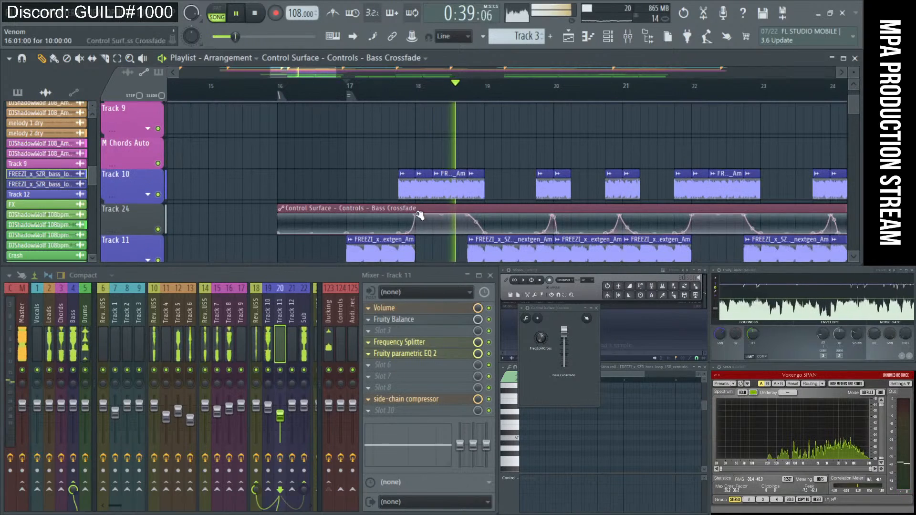
pyautogui.moveTo(418, 217); pyautogui.dragTo(416, 230)
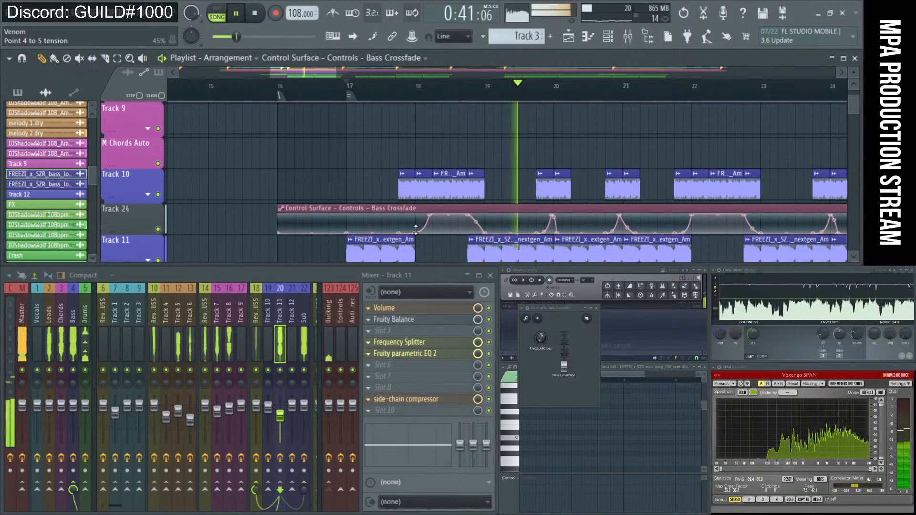
pyautogui.press('space')
pyautogui.press('space')
# - Copy Track 11's bar 17 bass clip to bar 18 and cut the following clip to start at bar 19
pyautogui.moveTo(403, 243)
pyautogui.keyDown('shift'); pyautogui.mouseDown()
pyautogui.moveTo(473, 242)
pyautogui.moveTo(454, 253)
pyautogui.mouseUp(); pyautogui.keyUp('shift')
pyautogui.scroll(-2, 452, 243)
pyautogui.press('space')
pyautogui.press('space')
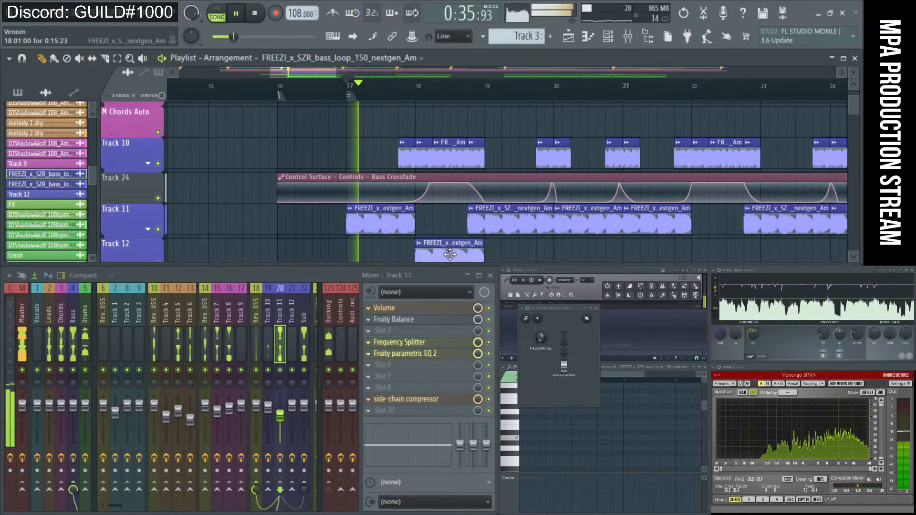
pyautogui.press('c')
pyautogui.moveTo(487, 213)
pyautogui.mouseDown()
pyautogui.moveTo(486, 234)
pyautogui.moveTo(447, 221)
pyautogui.mouseUp()
pyautogui.press('p')
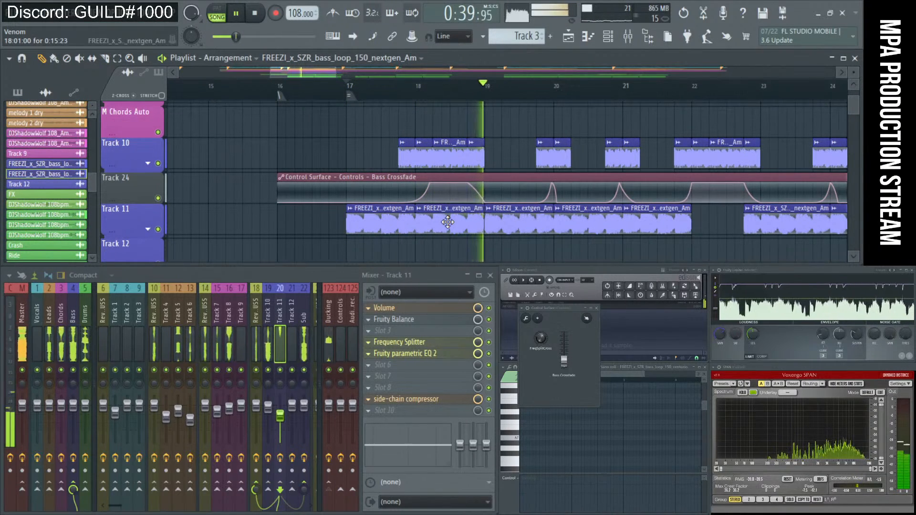
# - Shift the peak of the Bass Crossfade rise at bar 22 slightly later in the automation clip
pyautogui.scroll(-2, 448, 222)
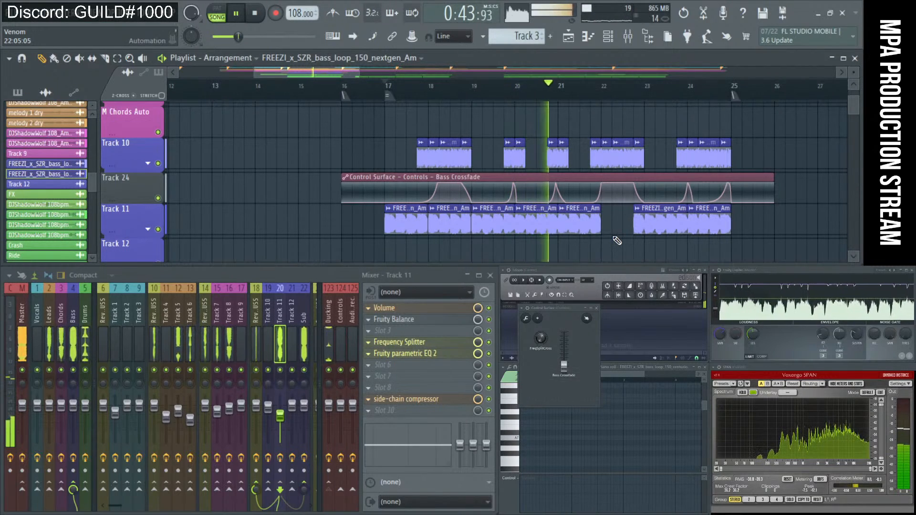
pyautogui.scroll(2, 617, 241)
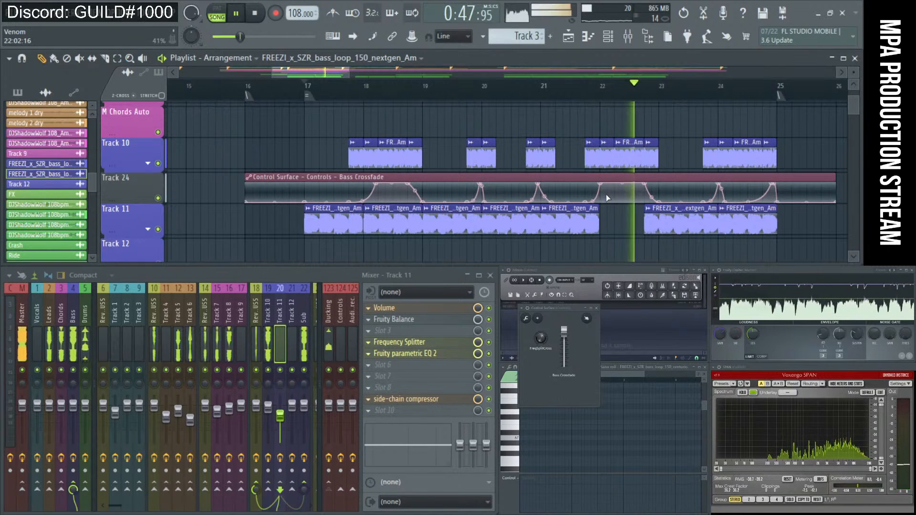
pyautogui.press('space')
pyautogui.press('space')
pyautogui.moveTo(600, 184)
pyautogui.mouseDown()
pyautogui.moveTo(611, 185)
pyautogui.moveTo(609, 227)
pyautogui.moveTo(652, 239)
pyautogui.moveTo(628, 194)
pyautogui.mouseUp()
# - Fill Track 11's gap from bar 22 with a trimmed copy of its bass loop clip
pyautogui.scroll(-1, 572, 232)
pyautogui.press('c')
pyautogui.press('p')
pyautogui.rightClick(654, 236)
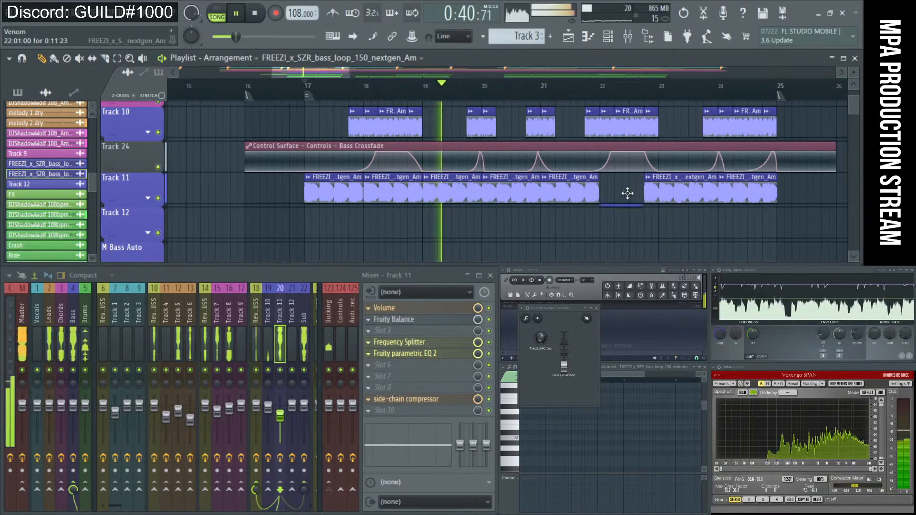
pyautogui.scroll(-1, 544, 195)
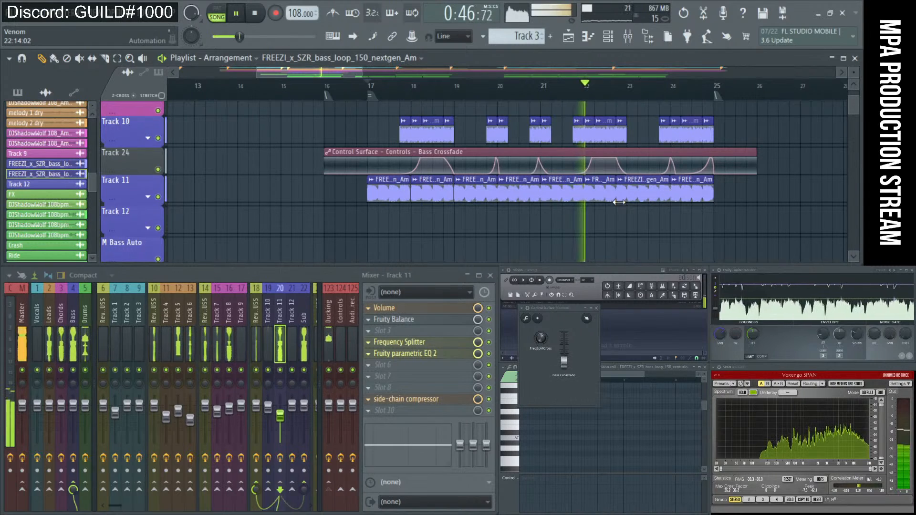
# - Delete Track 10's short bass slices just before bars 18 and 22, and stop playback after listening
pyautogui.rightClick(577, 130)
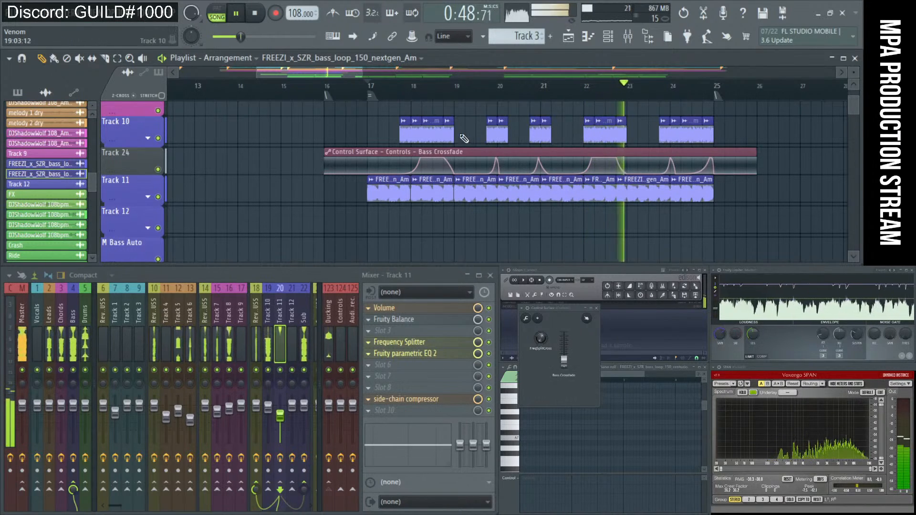
pyautogui.rightClick(402, 133)
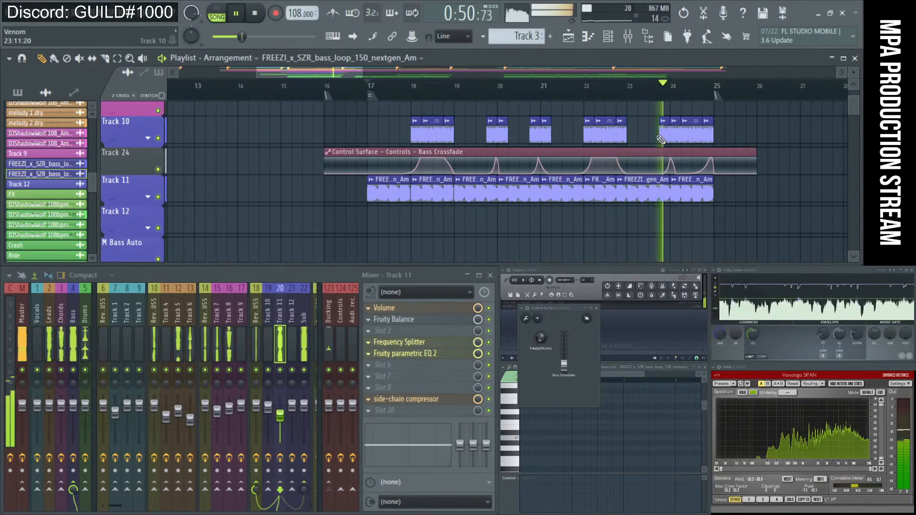
pyautogui.click(668, 152)
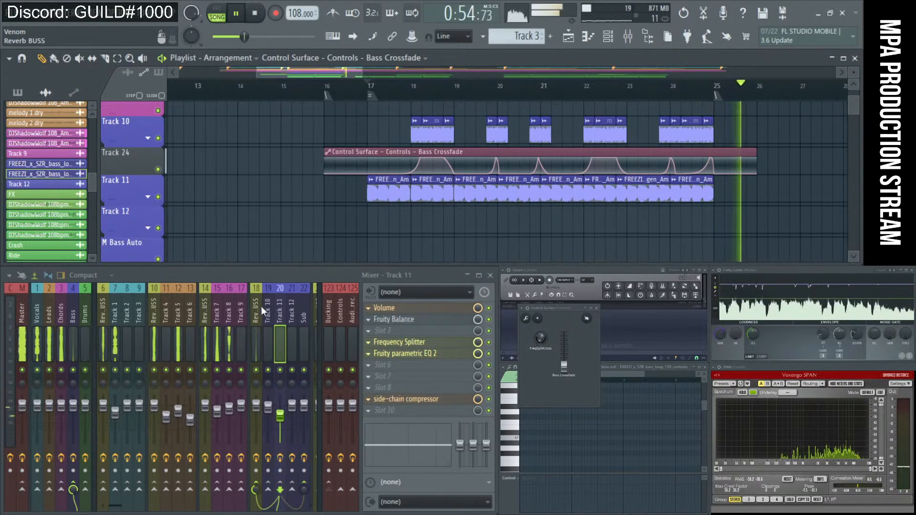
pyautogui.press('space')
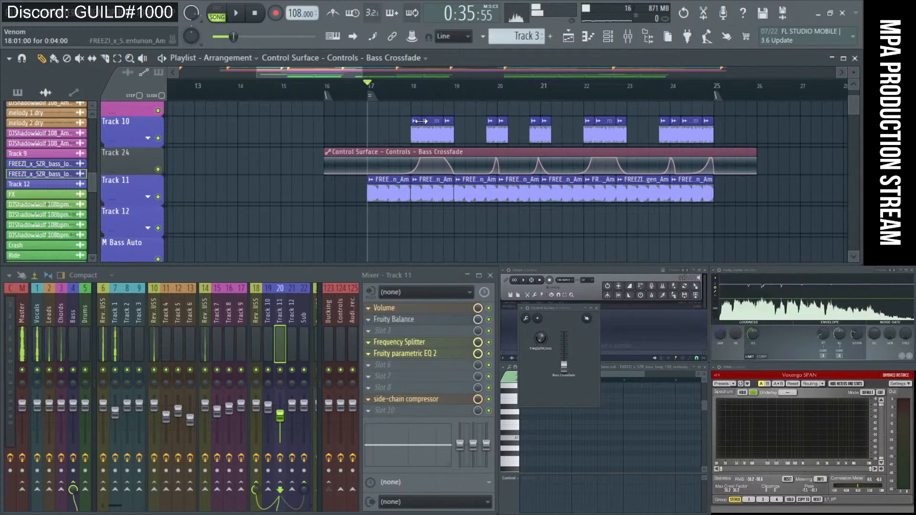
# - Copy the Track 10 and Track 11 bass clips with their Bass Crossfade automation so the bass restarts at bar 49
pyautogui.scroll(-2, 380, 170)
pyautogui.scroll(-7, 381, 171)
pyautogui.moveTo(425, 203); pyautogui.dragTo(588, 162)
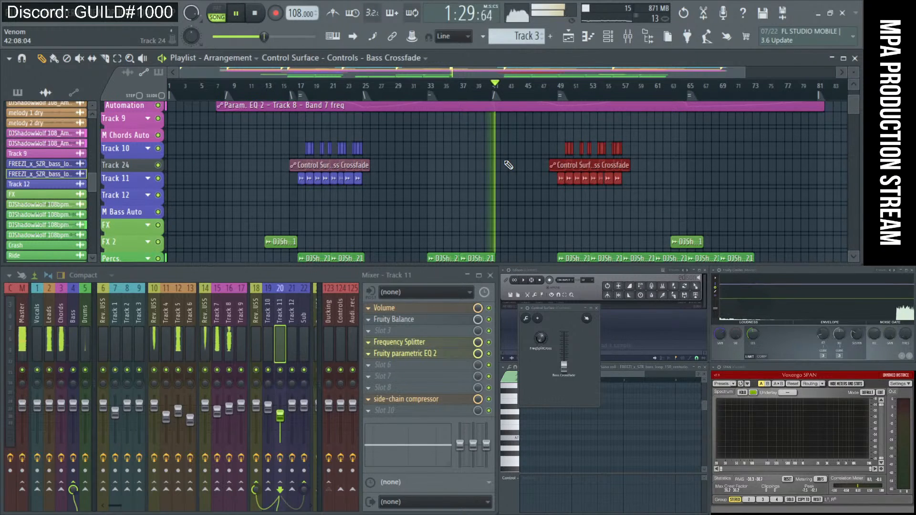
pyautogui.keyDown('ctrl'); pyautogui.click(531, 189); pyautogui.keyUp('ctrl')
pyautogui.scroll(3, 534, 192)
pyautogui.scroll(1, 536, 192)
pyautogui.scroll(-1, 537, 192)
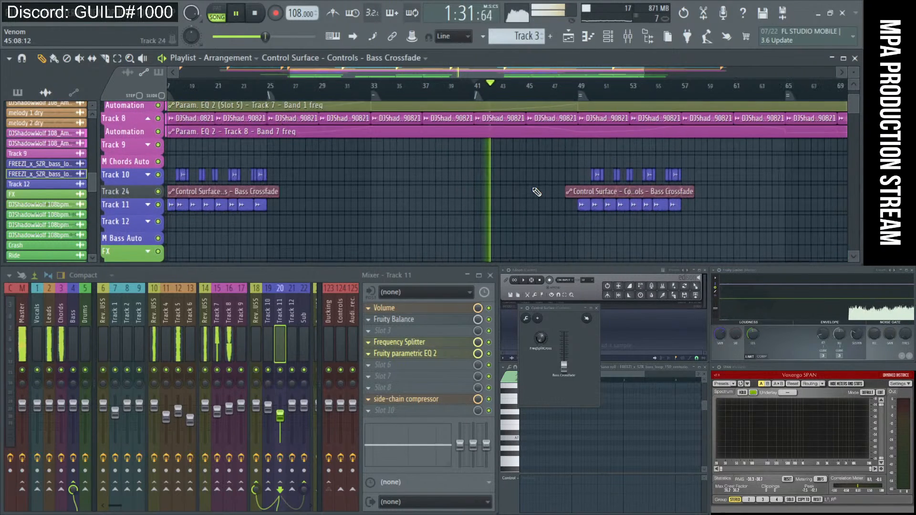
pyautogui.scroll(2, 537, 192)
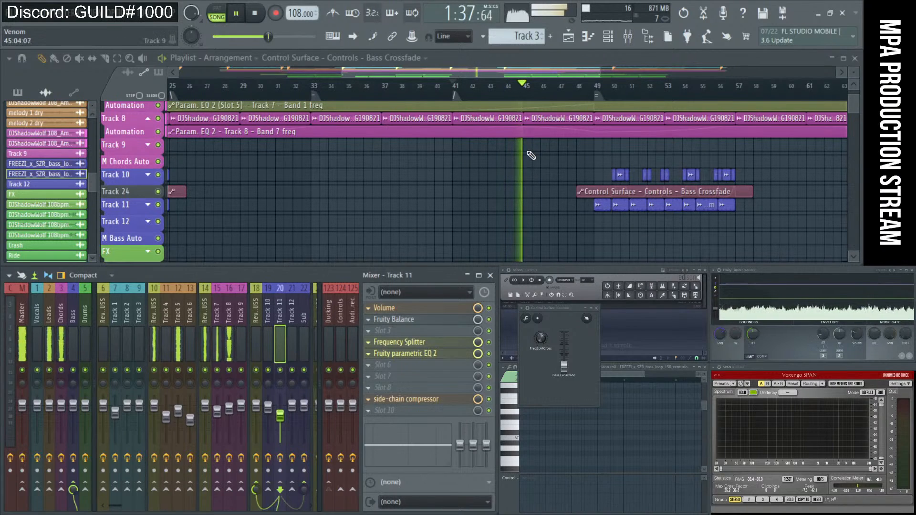
# - Close the Control Surface window and recolour Track 24 blue to match the bass tracks
pyautogui.click(596, 308)
pyautogui.scroll(-3, 501, 170)
pyautogui.scroll(3, 600, 191)
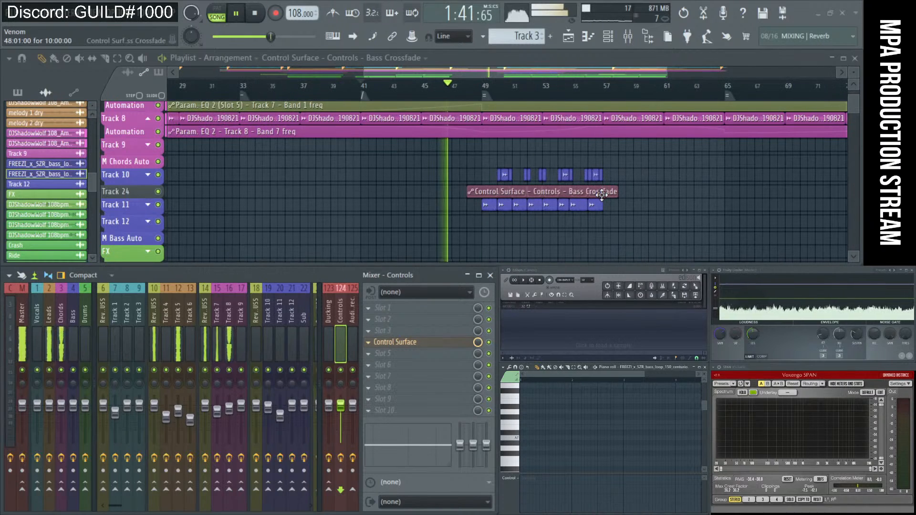
pyautogui.rightClick(138, 191)
pyautogui.click(176, 205)
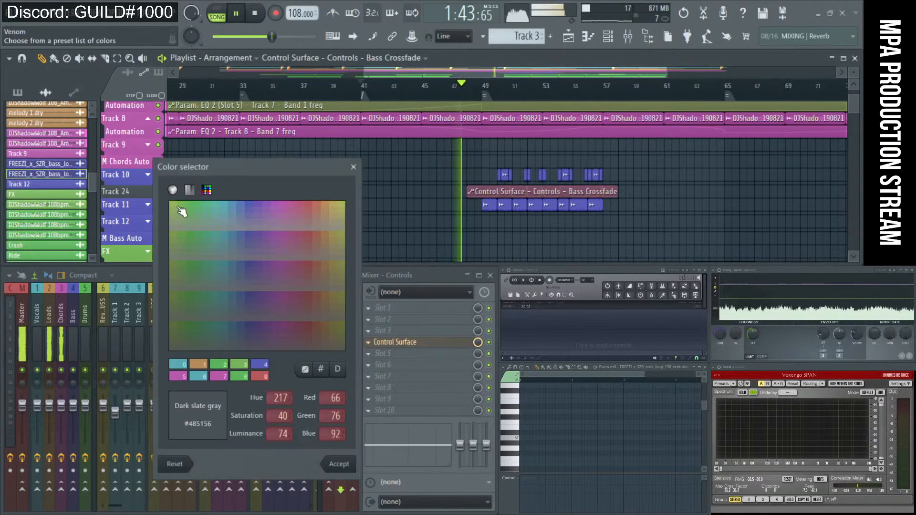
pyautogui.click(251, 205)
pyautogui.press('Return')
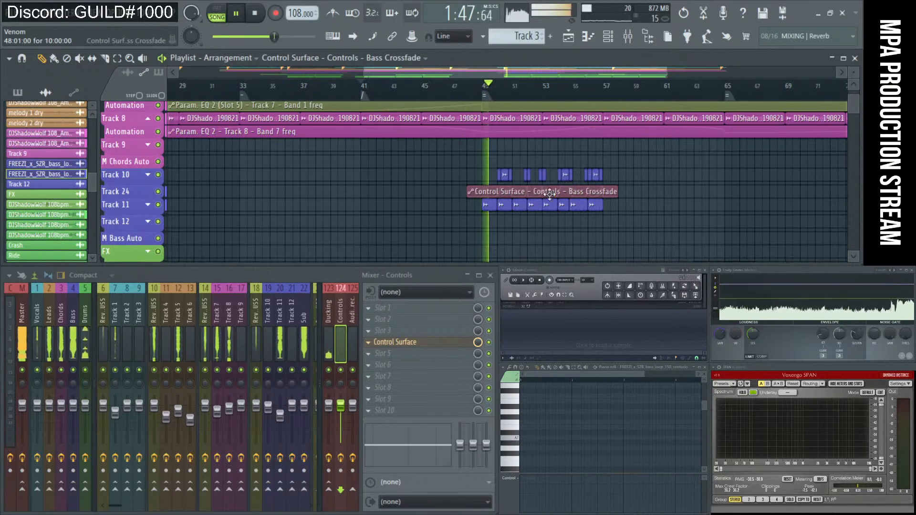
# - Rename playlist Track 24 as Crossfader
pyautogui.rightClick(130, 193)
pyautogui.click(125, 194)
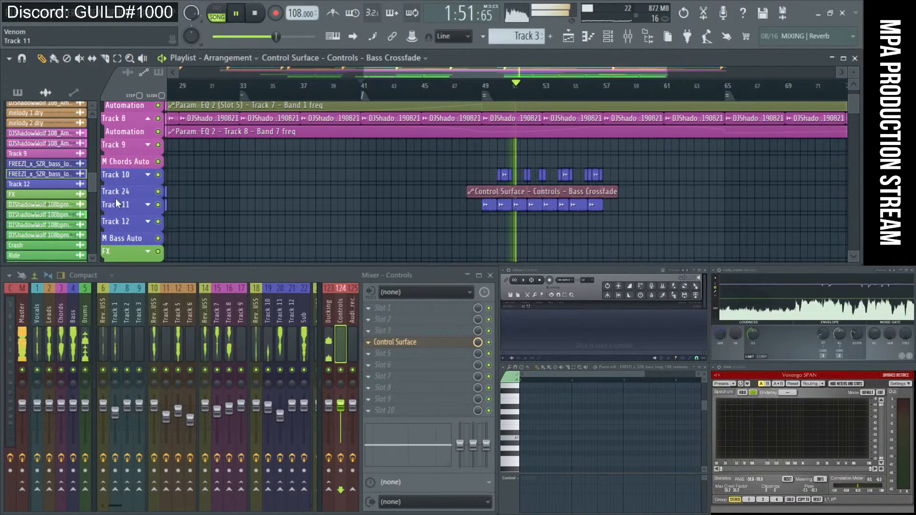
pyautogui.rightClick(117, 193)
pyautogui.click(139, 194)
pyautogui.write('C')
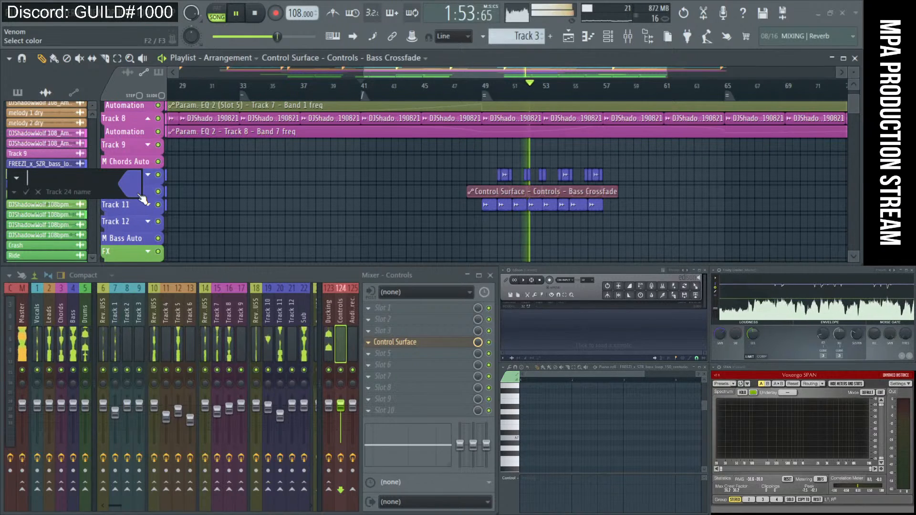
pyautogui.write('ross')
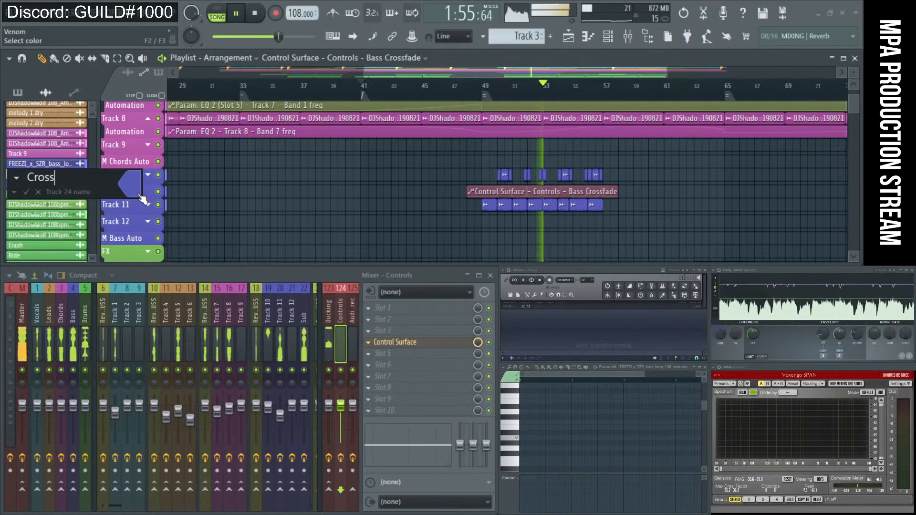
pyautogui.write('fader')
pyautogui.press('Return')
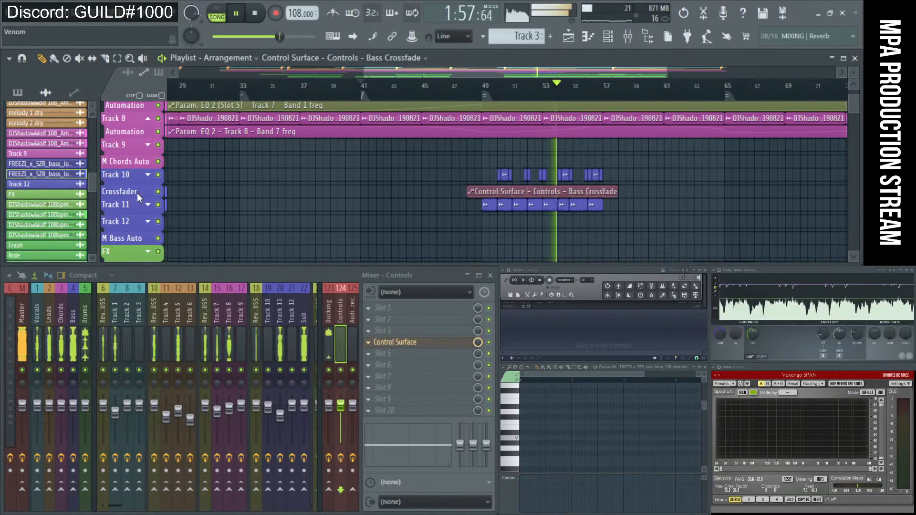
# - Play the copied bass section from bar 49 and check Track 11 and Track 10 in the mixer
pyautogui.click(280, 339)
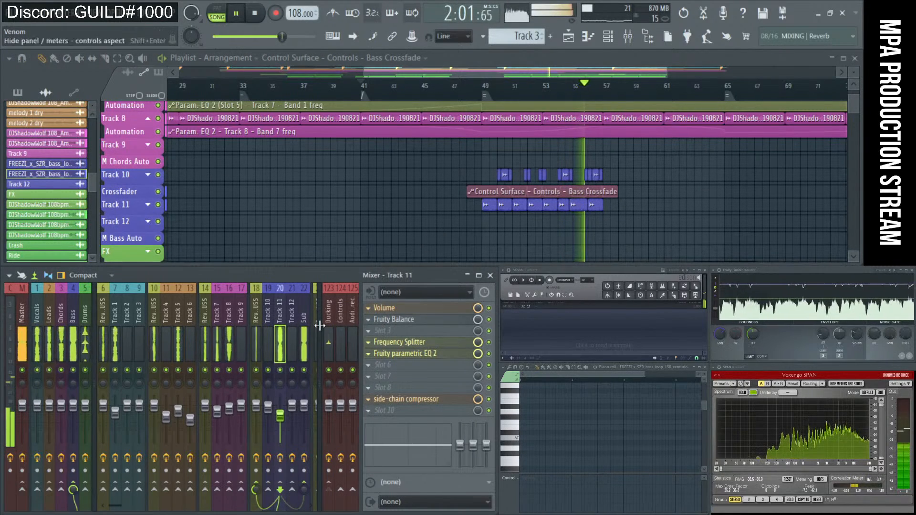
pyautogui.press('space')
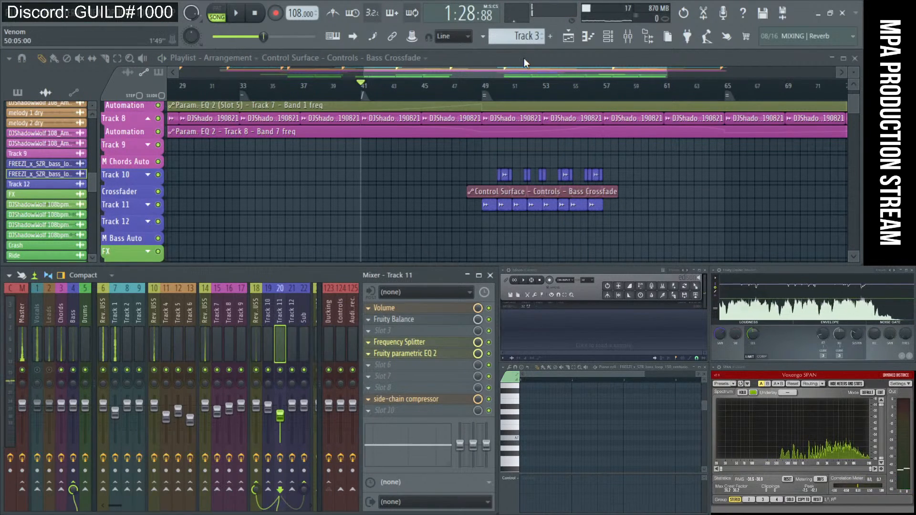
pyautogui.click(487, 93)
pyautogui.press('space')
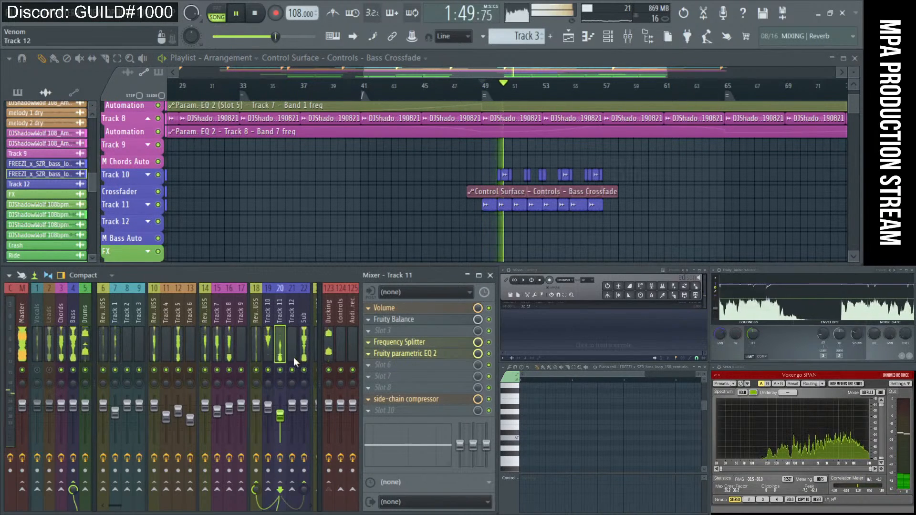
pyautogui.click(266, 342)
pyautogui.press('space')
pyautogui.press('space')
# - Deepen the band 4 low-mid dip in Track 10's Fruity parametric EQ 2, flatten the band 7 high shelf, and close the EQ
pyautogui.click(408, 355)
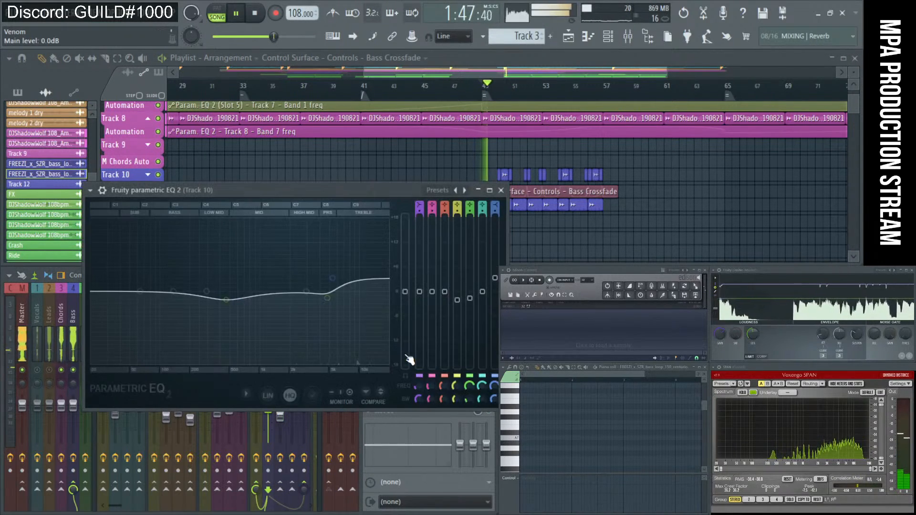
pyautogui.moveTo(254, 298); pyautogui.dragTo(226, 307)
pyautogui.rightClick(333, 278)
pyautogui.click(337, 289)
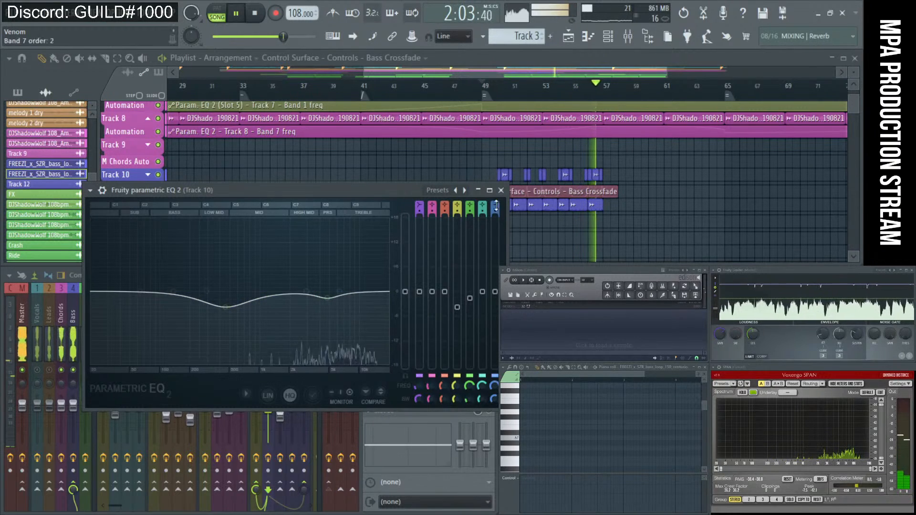
pyautogui.click(501, 190)
# - Replay the section from bar 49, shift the Bass Crossfade automation point just after bar 50 slightly earlier, and check the remaining crossfade curves
pyautogui.press('space')
pyautogui.scroll(2, 622, 208)
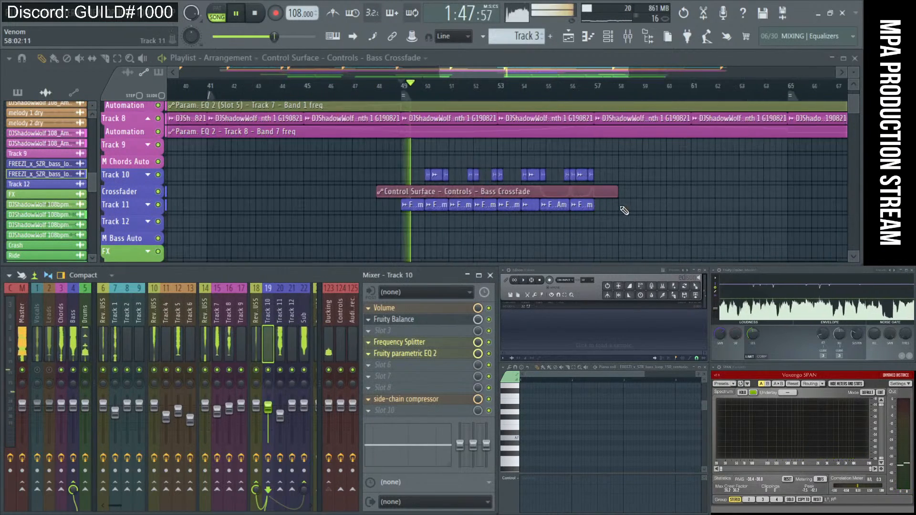
pyautogui.scroll(3, 506, 217)
pyautogui.scroll(1, 460, 210)
pyautogui.scroll(4, 400, 199)
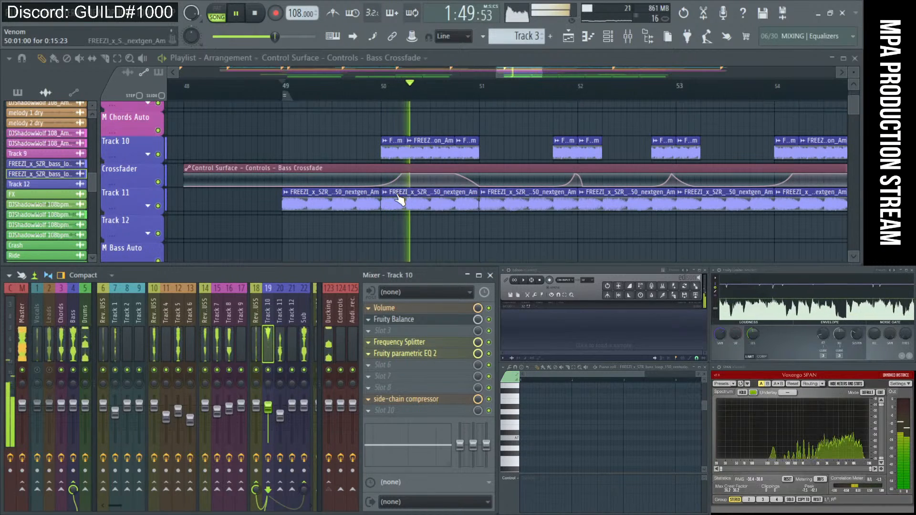
pyautogui.press('space')
pyautogui.press('space')
pyautogui.moveTo(394, 186); pyautogui.dragTo(391, 186)
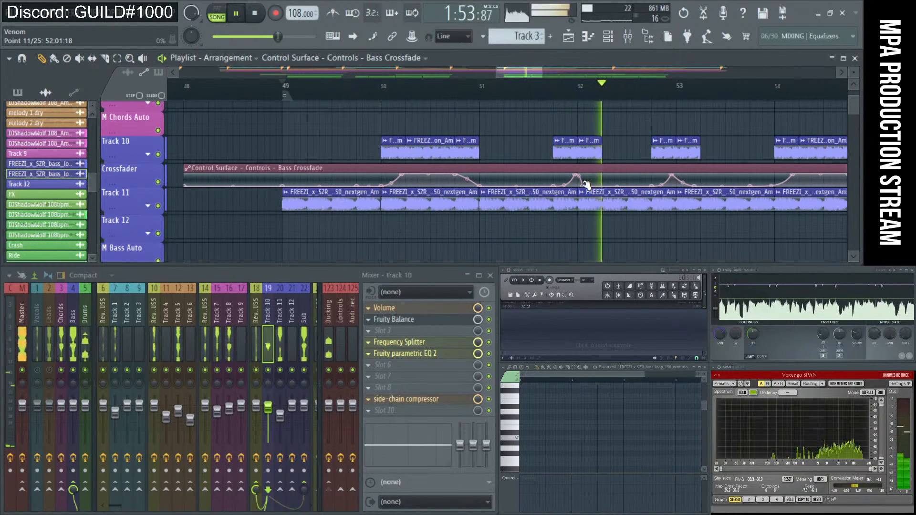
pyautogui.scroll(-1, 530, 168)
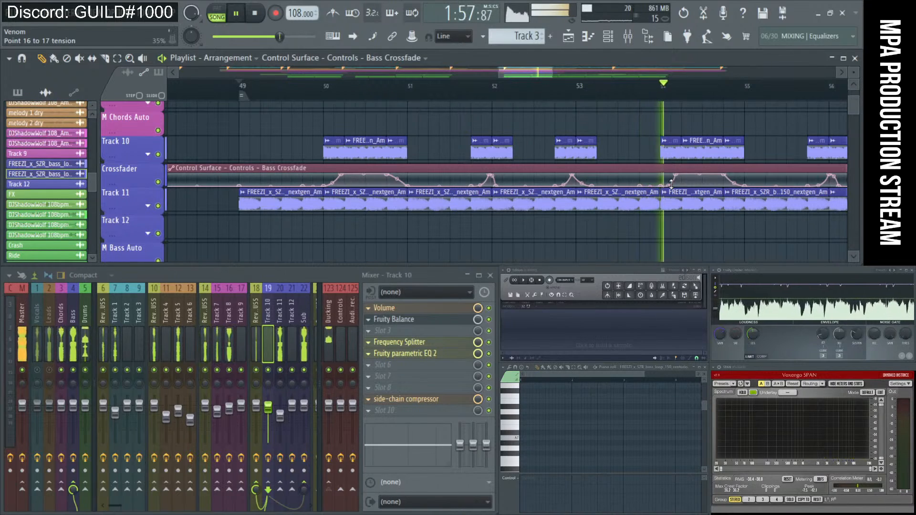
pyautogui.scroll(-1, 677, 184)
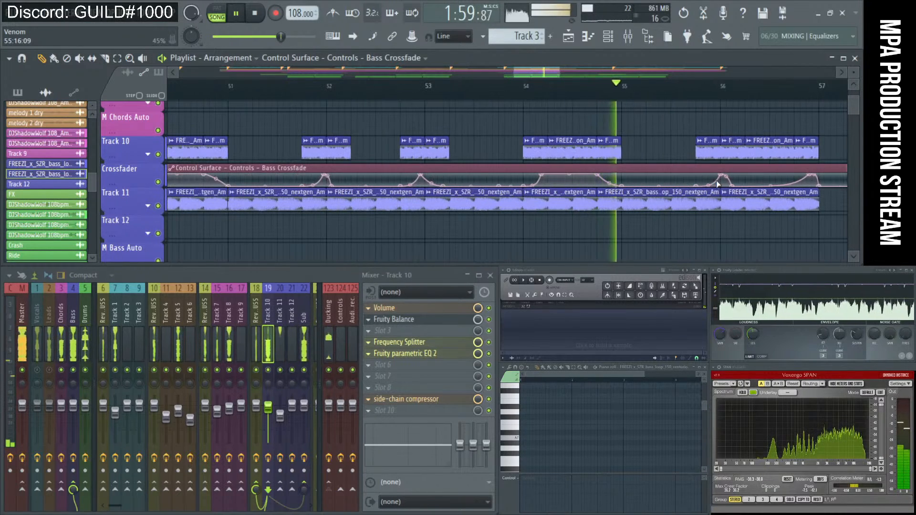
pyautogui.scroll(-4, 549, 176)
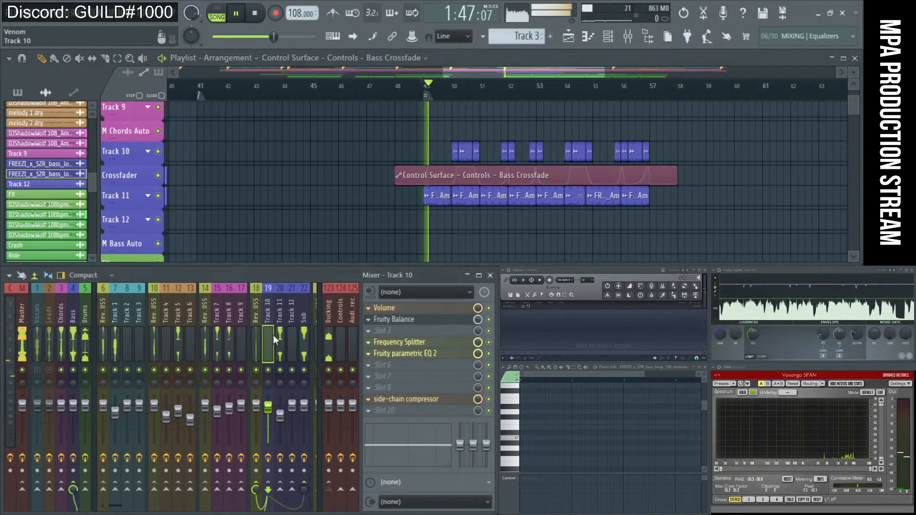
# - In Track 10's Fruity parametric EQ 2, deepen and lower the band 4 dip, set band 5 to about -1.8 dB at 3799 Hz, and close it
pyautogui.click(406, 354)
pyautogui.moveTo(225, 307); pyautogui.dragTo(203, 318)
pyautogui.moveTo(327, 296)
pyautogui.mouseDown()
pyautogui.moveTo(325, 310)
pyautogui.moveTo(320, 302)
pyautogui.mouseUp()
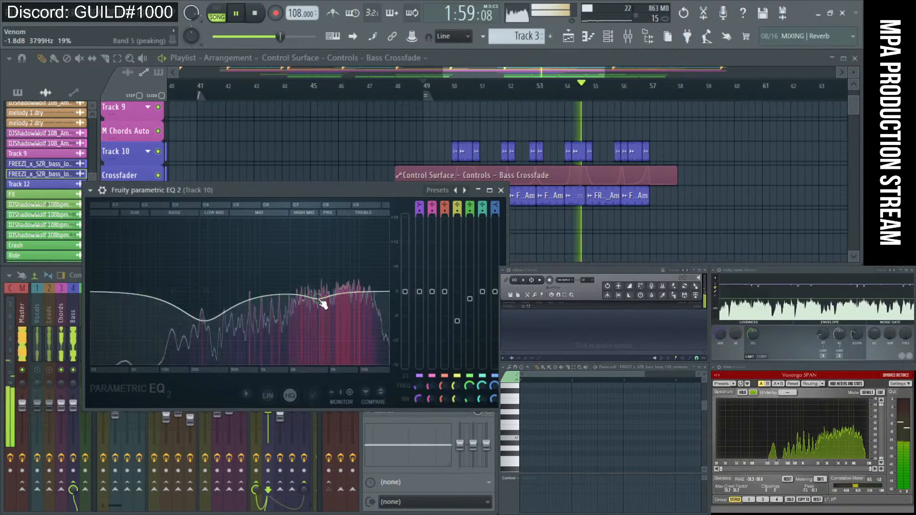
pyautogui.click(501, 190)
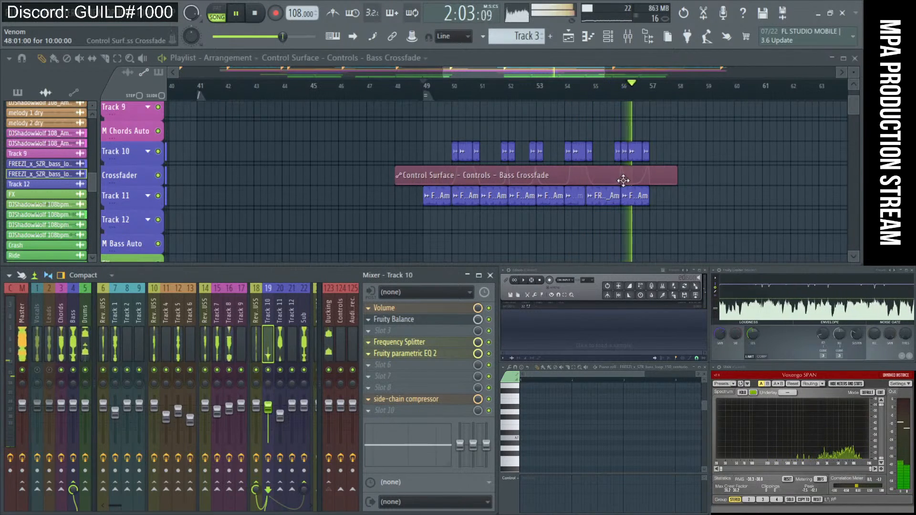
# - During playback, set the band 7 high shelf in Track 11's Fruity parametric EQ 2 to about -6.3 dB at 2340 Hz and close the EQ
pyautogui.press('space')
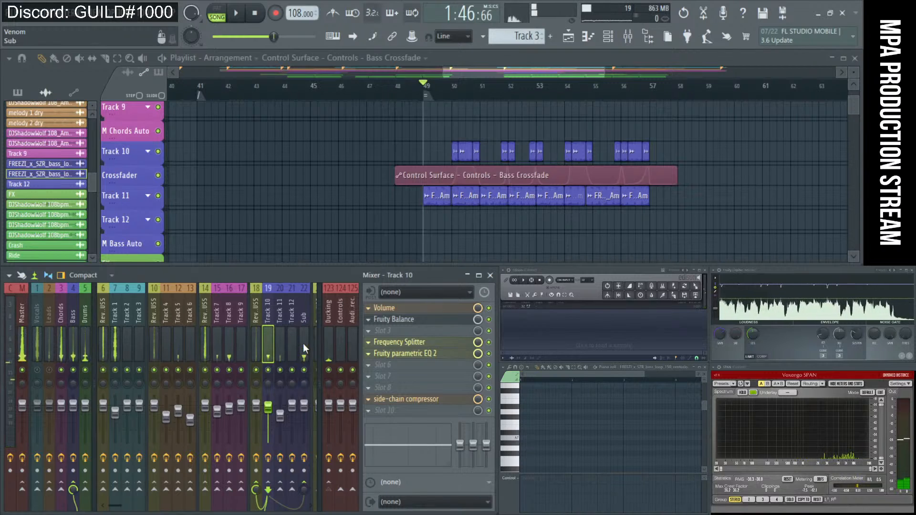
pyautogui.click(281, 331)
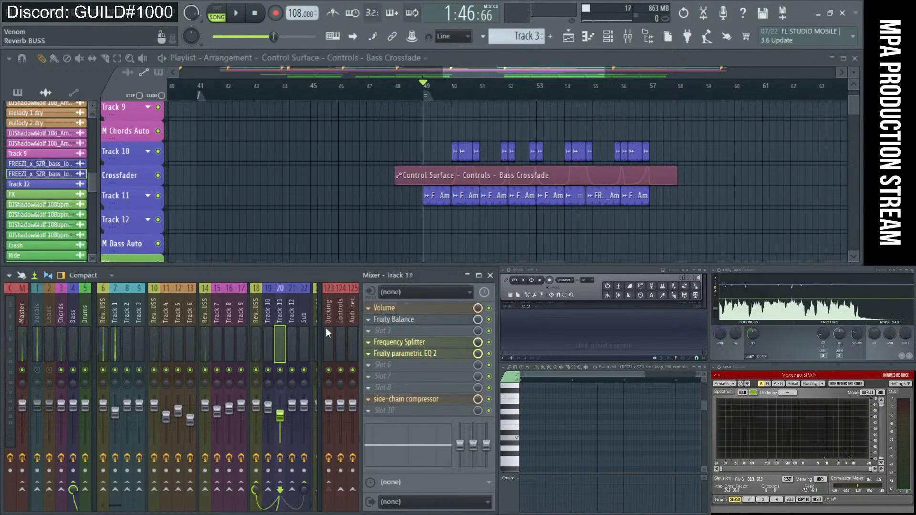
pyautogui.click(420, 354)
pyautogui.press('space')
pyautogui.moveTo(287, 289); pyautogui.dragTo(234, 256)
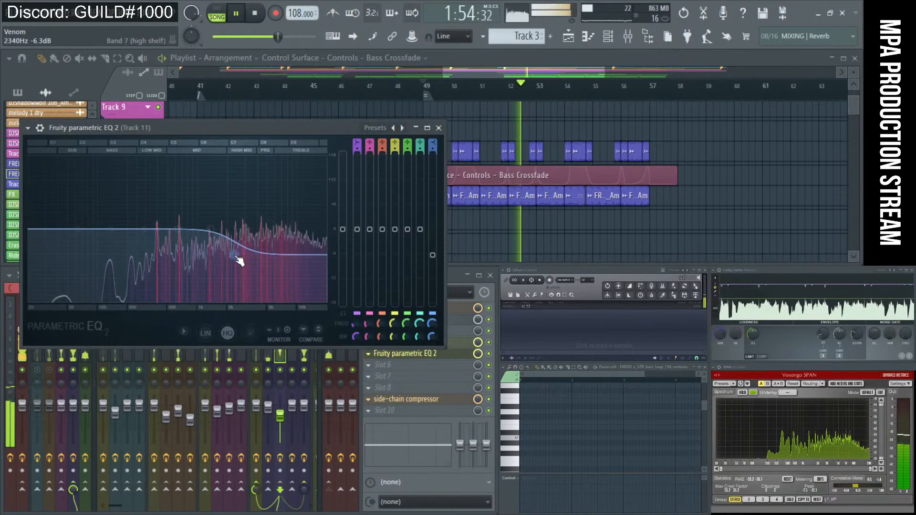
pyautogui.click(439, 128)
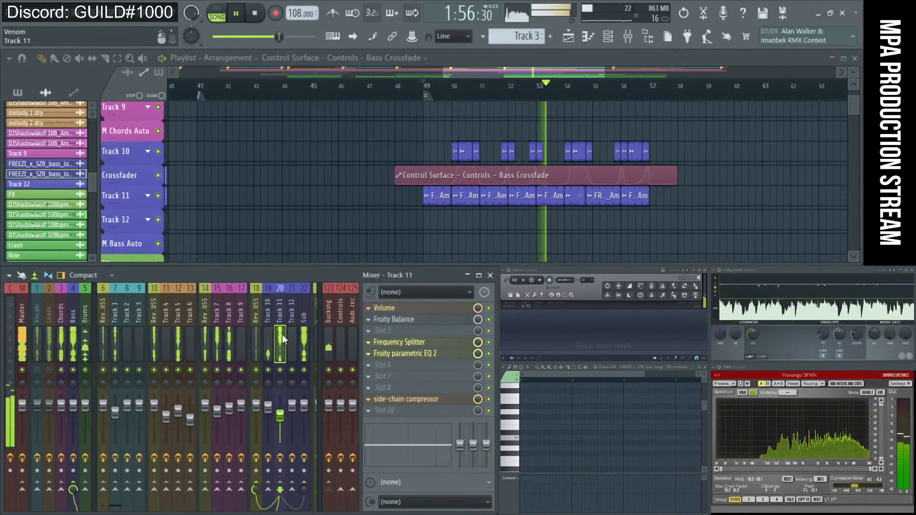
# - Select Track 10 in the mixer and play the first bass section from bar 17
pyautogui.click(270, 330)
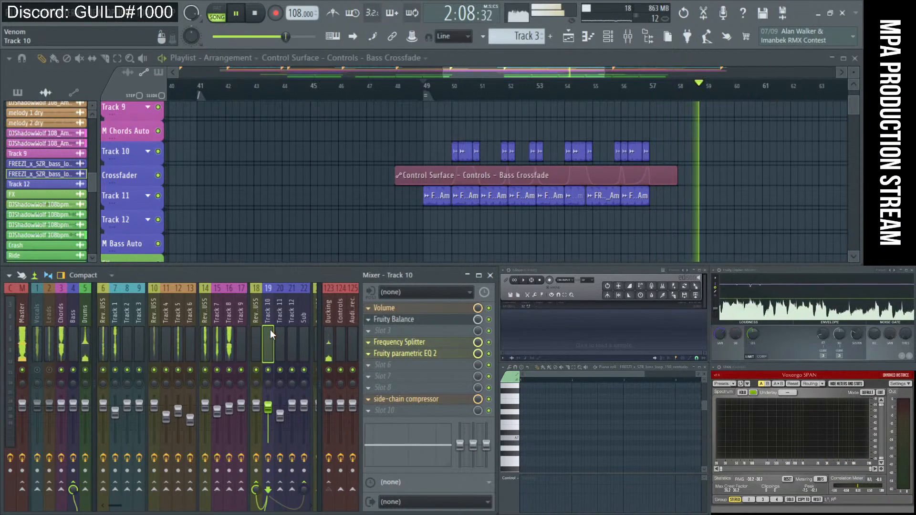
pyautogui.scroll(-4, 443, 162)
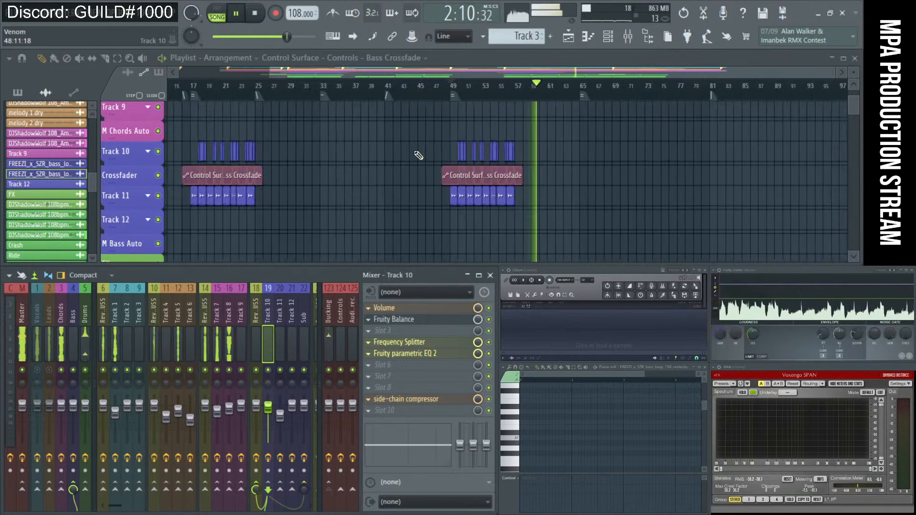
pyautogui.scroll(-3, 418, 154)
pyautogui.scroll(3, 417, 154)
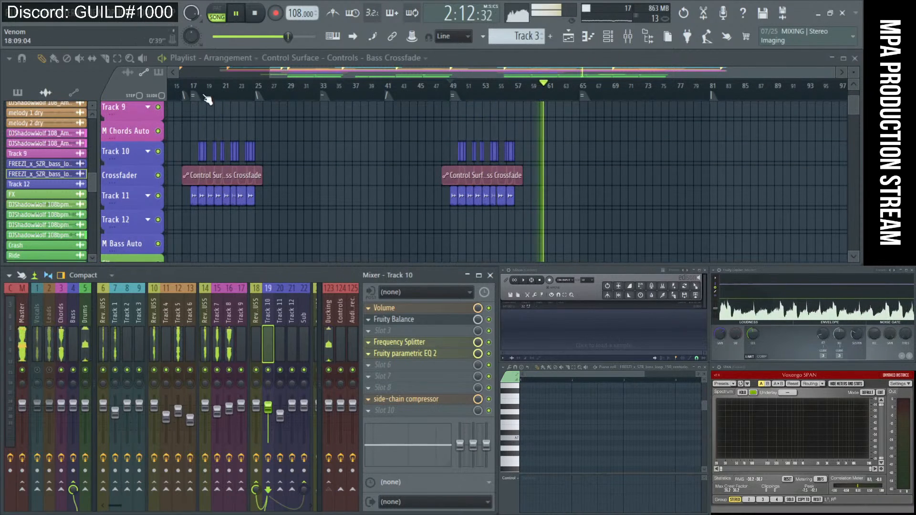
pyautogui.press('space')
pyautogui.scroll(4, 200, 178)
pyautogui.scroll(-2, 265, 179)
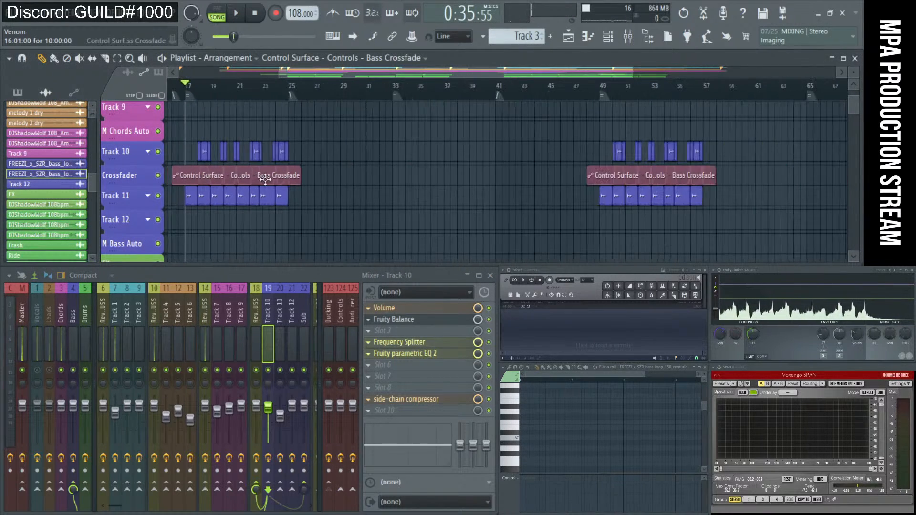
pyautogui.scroll(1, 230, 201)
pyautogui.scroll(-2, 209, 190)
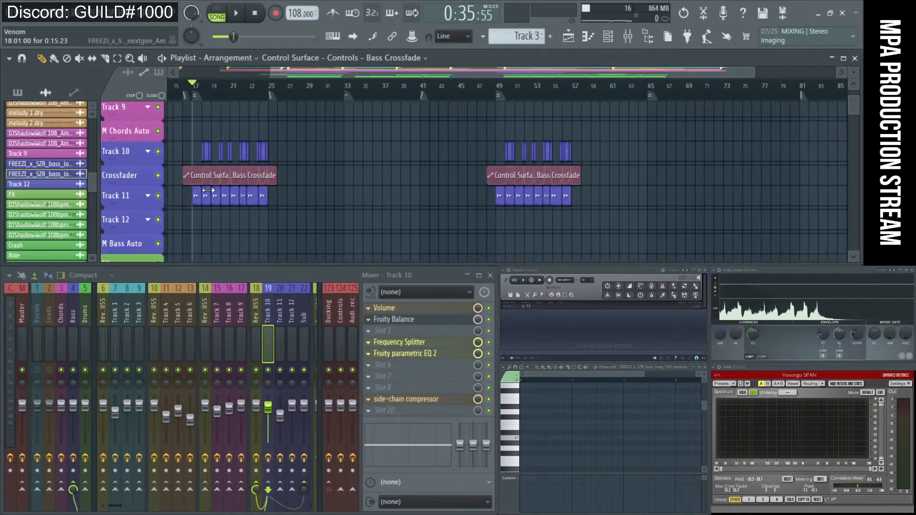
pyautogui.scroll(3, 208, 190)
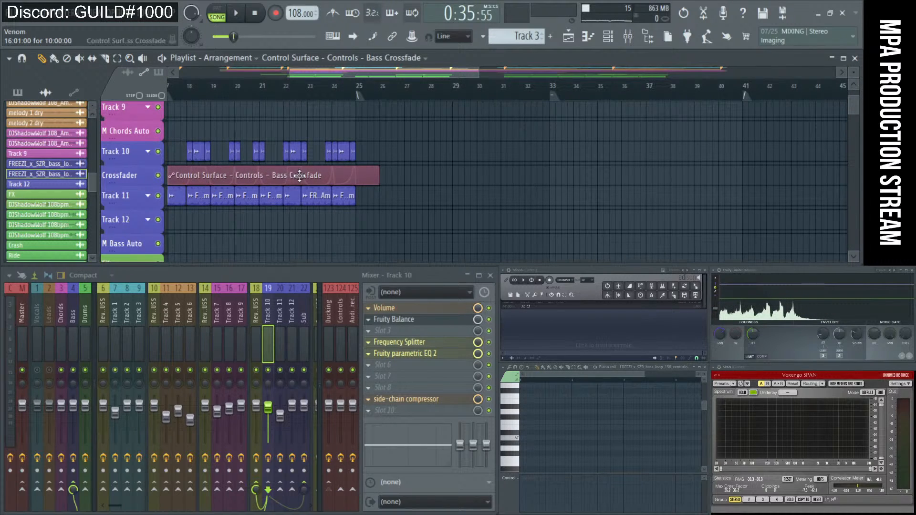
pyautogui.scroll(-1, 301, 178)
pyautogui.scroll(2, 231, 160)
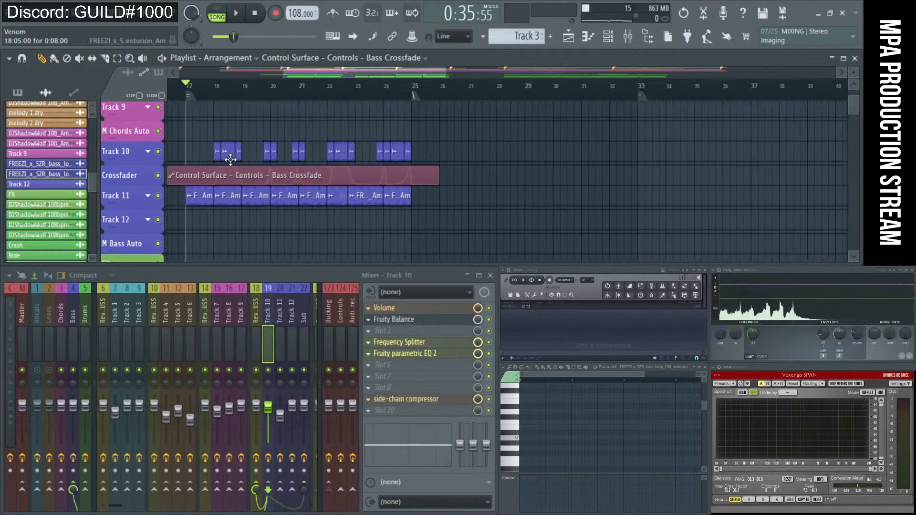
pyautogui.press('space')
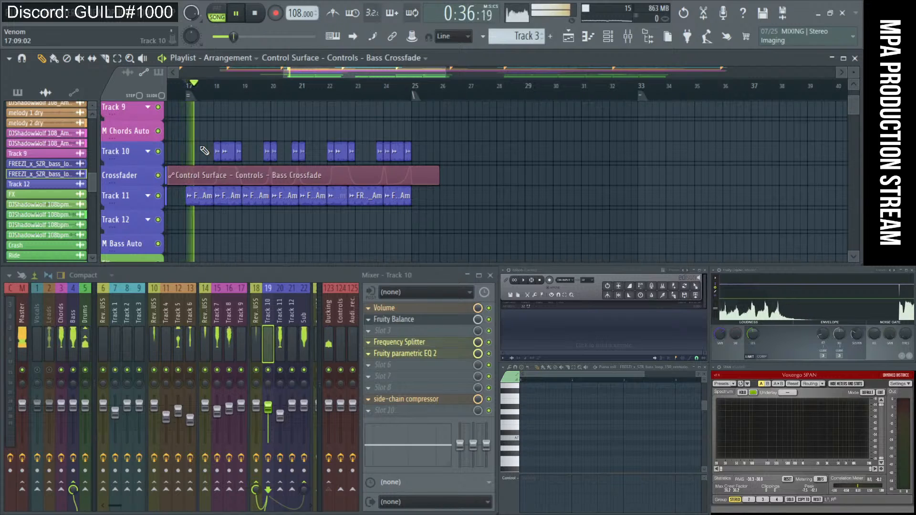
# - Replay the first bass section, check the Master channel, and unmute the Leads mixer track
pyautogui.press('space')
pyautogui.moveTo(205, 147)
pyautogui.mouseDown()
pyautogui.moveTo(419, 158)
pyautogui.moveTo(197, 159)
pyautogui.moveTo(340, 186)
pyautogui.mouseUp()
pyautogui.press('space')
pyautogui.press('space')
pyautogui.press('space')
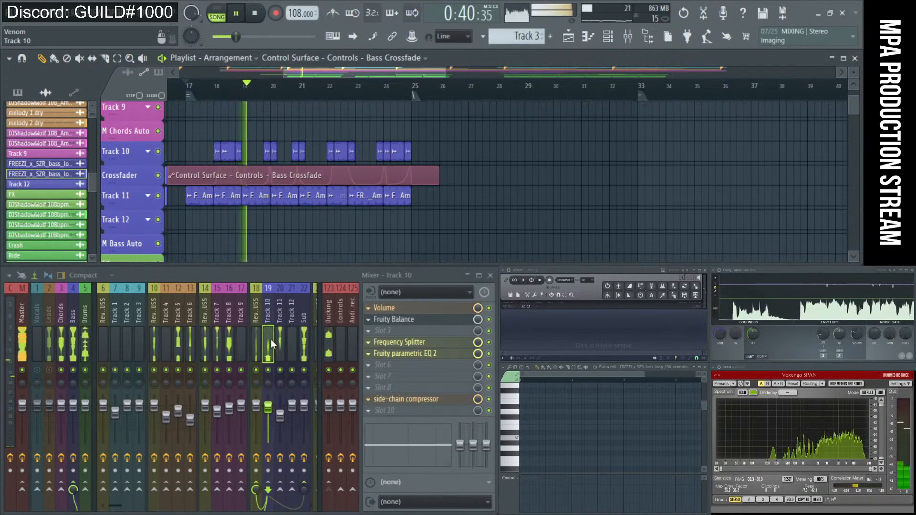
pyautogui.click(26, 340)
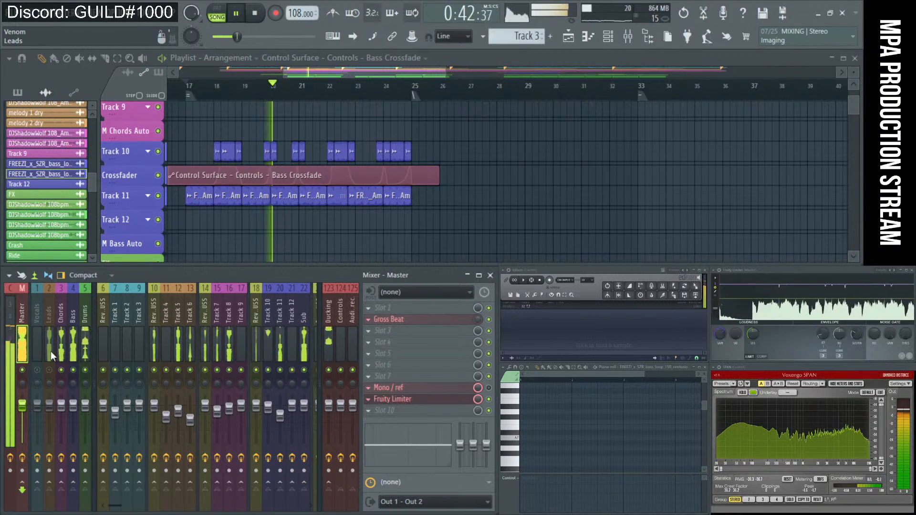
pyautogui.click(47, 349)
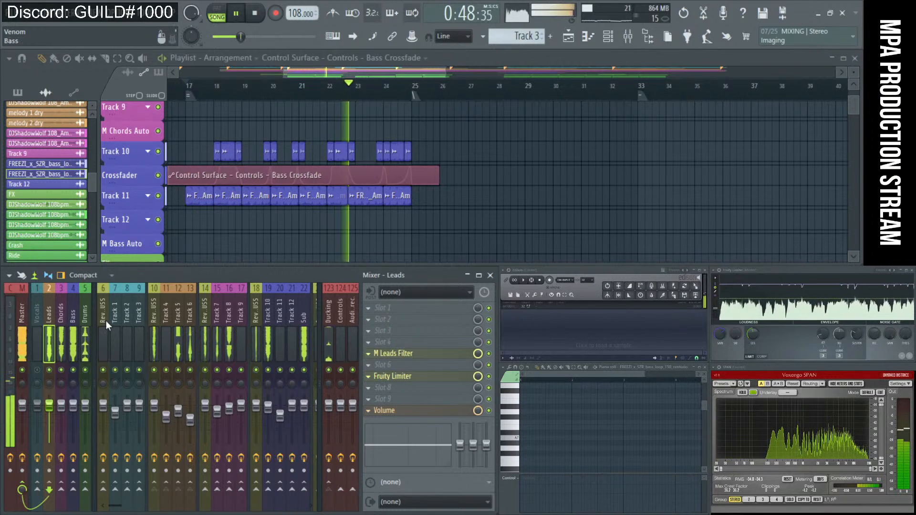
# - Toggle Track 5's mute to compare, lower band 3 and raise the high cut in its Fruity parametric EQ 2, and return to Track 11
pyautogui.press('space')
pyautogui.press('space')
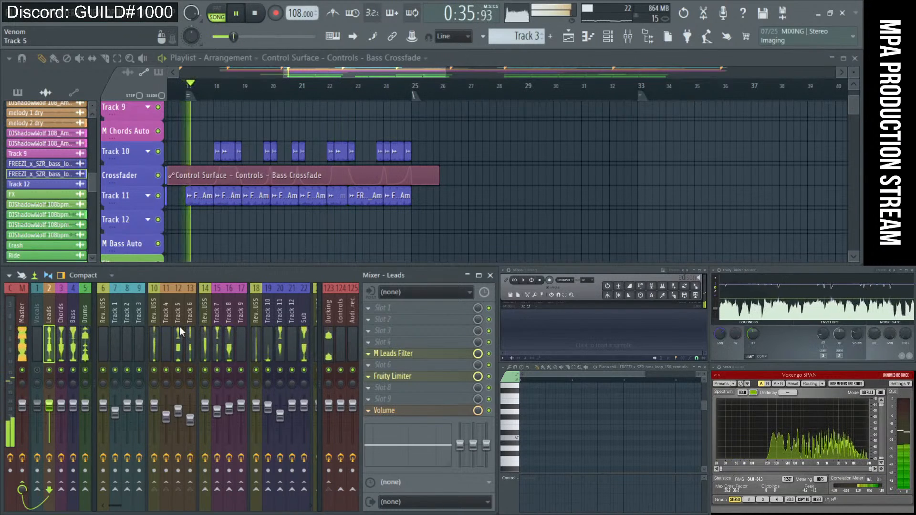
pyautogui.click(179, 370)
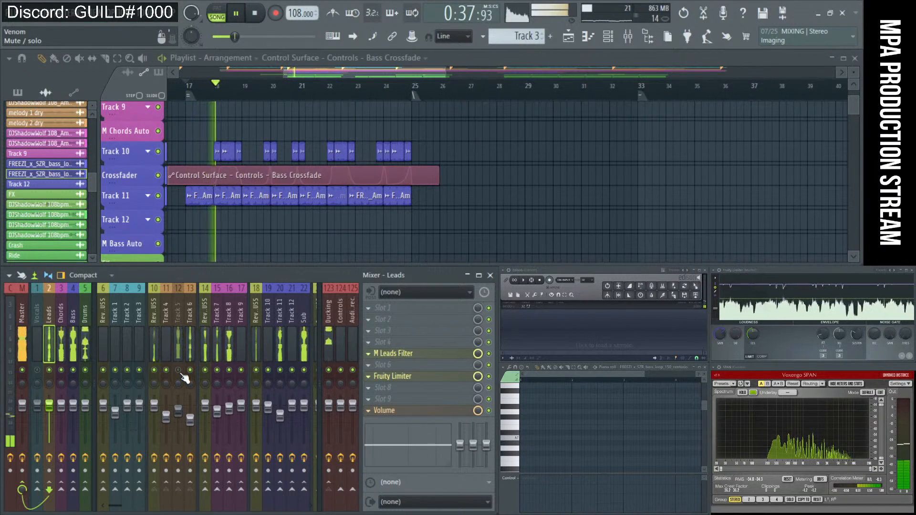
pyautogui.click(176, 346)
pyautogui.click(395, 320)
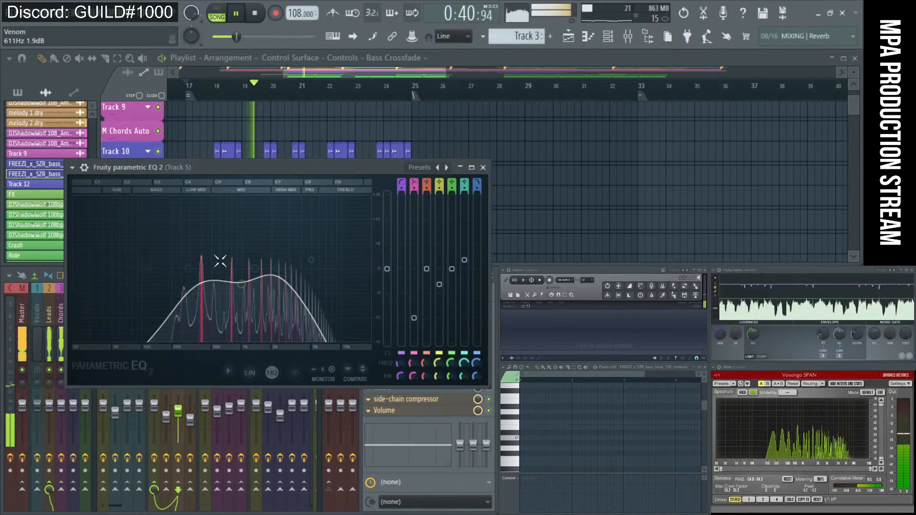
pyautogui.moveTo(179, 276); pyautogui.dragTo(270, 281)
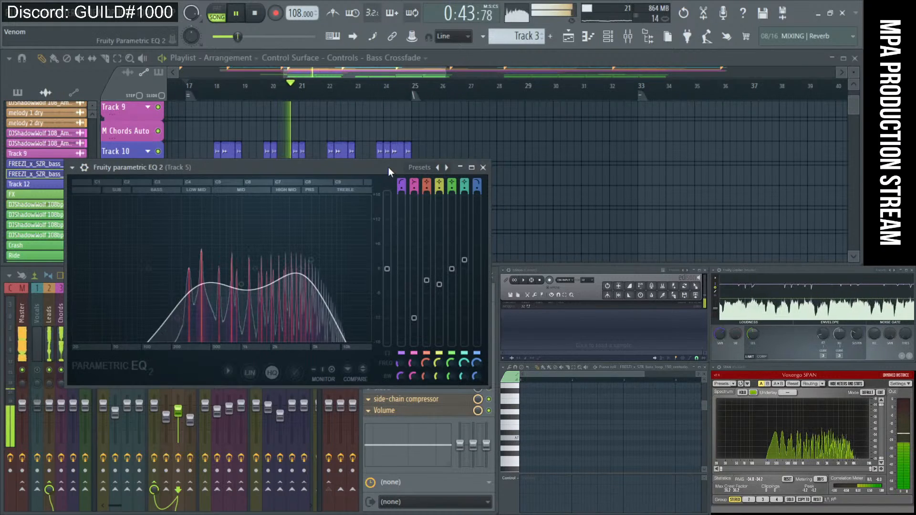
pyautogui.click(483, 167)
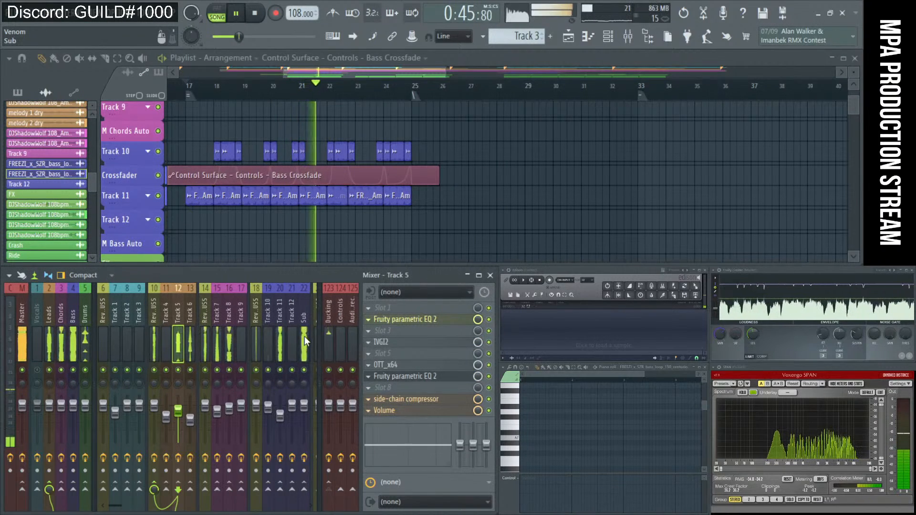
pyautogui.press('space')
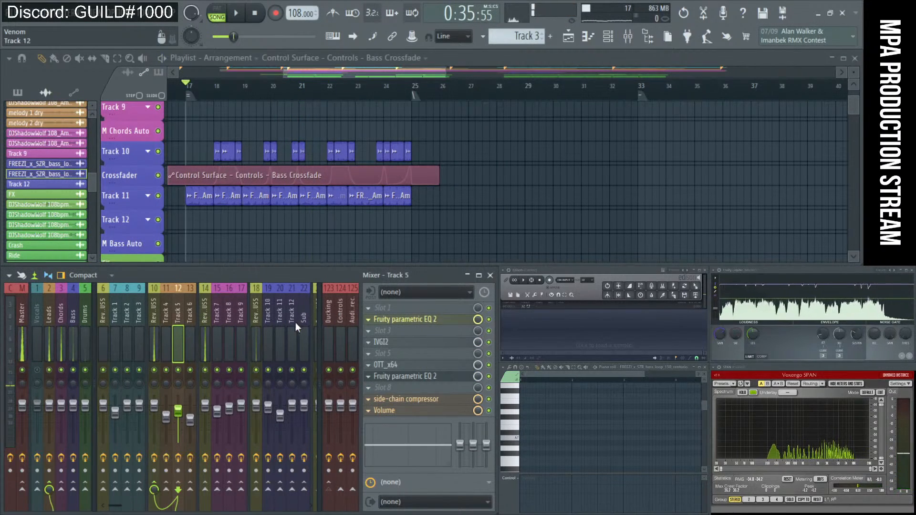
pyautogui.click(282, 329)
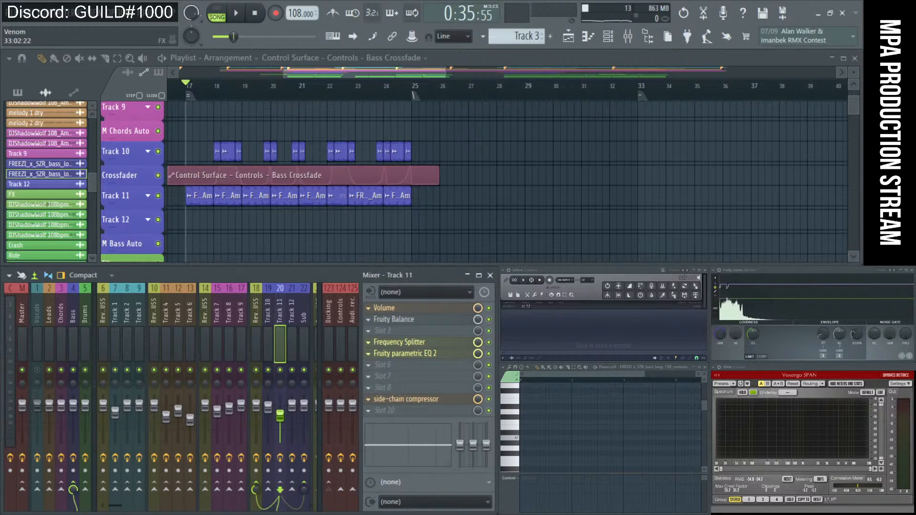
pyautogui.moveTo(0, 367); pyautogui.dragTo(596, 368)
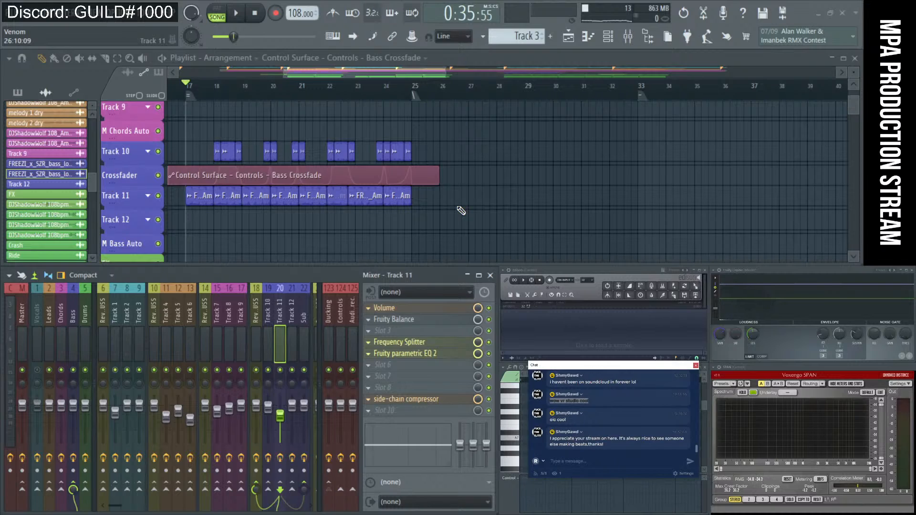
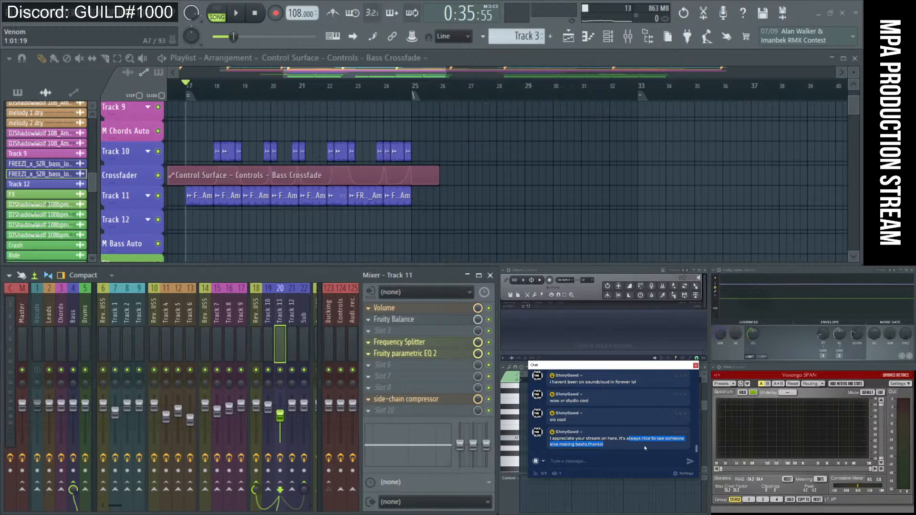
pyautogui.click(597, 414)
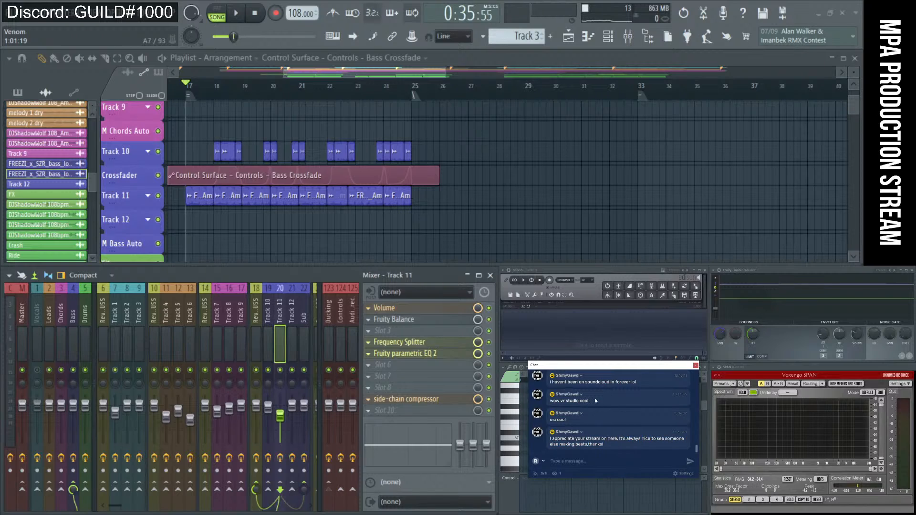
pyautogui.moveTo(594, 366); pyautogui.dragTo(649, 265)
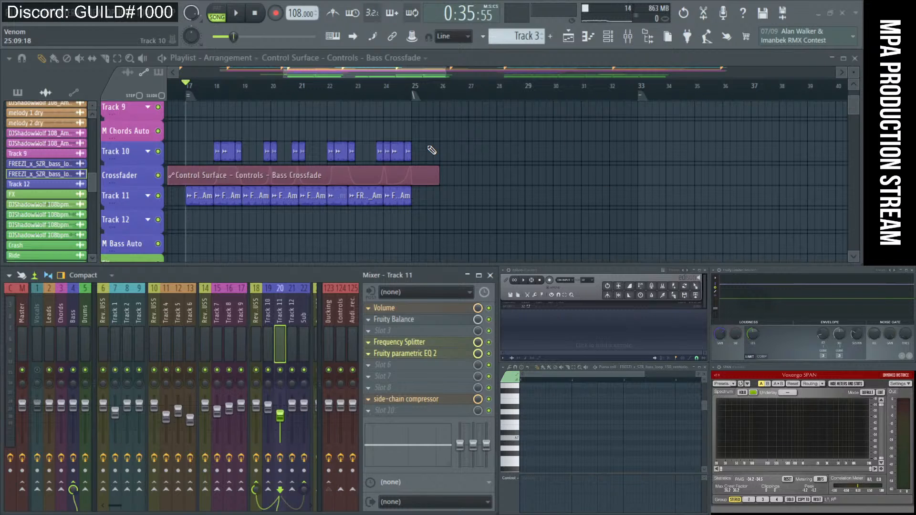
# - Play the second bass section from bar 49 to check the balance, then stop playback
pyautogui.moveTo(444, 199); pyautogui.dragTo(188, 132)
pyautogui.keyDown('ctrl'); pyautogui.rightClick(337, 146); pyautogui.keyUp('ctrl')
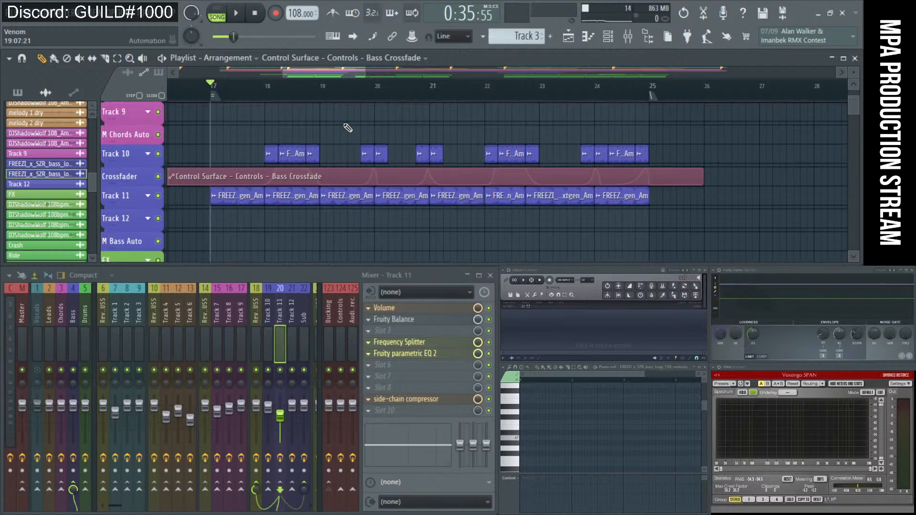
pyautogui.moveTo(326, 76); pyautogui.dragTo(298, 70)
pyautogui.keyDown('ctrl'); pyautogui.rightClick(315, 130); pyautogui.keyUp('ctrl')
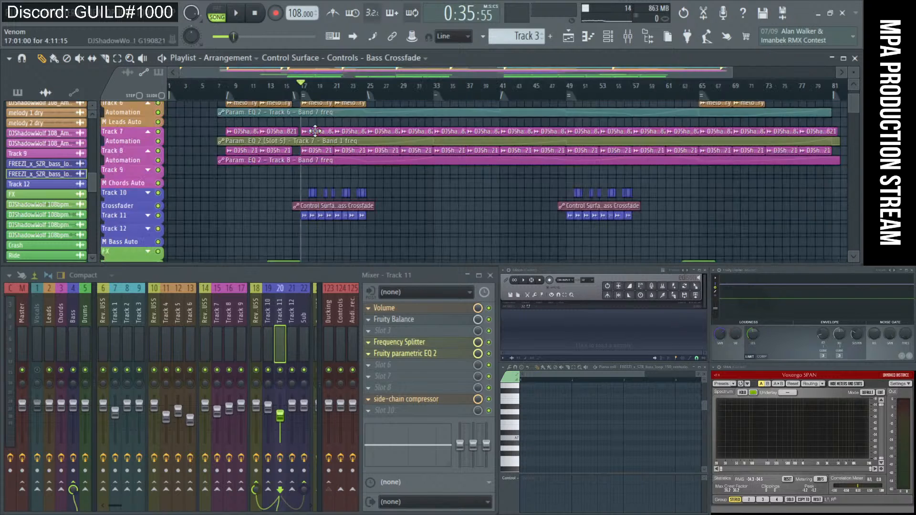
pyautogui.scroll(4, 315, 131)
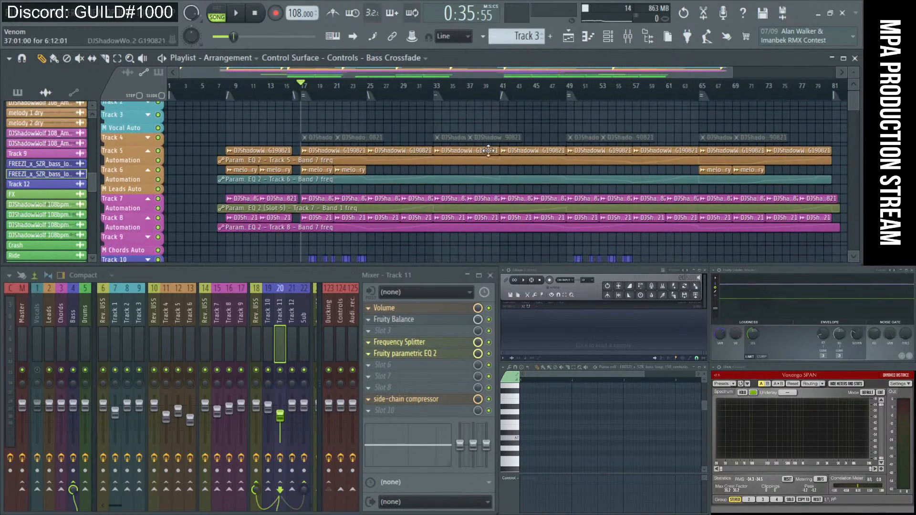
pyautogui.click(576, 99)
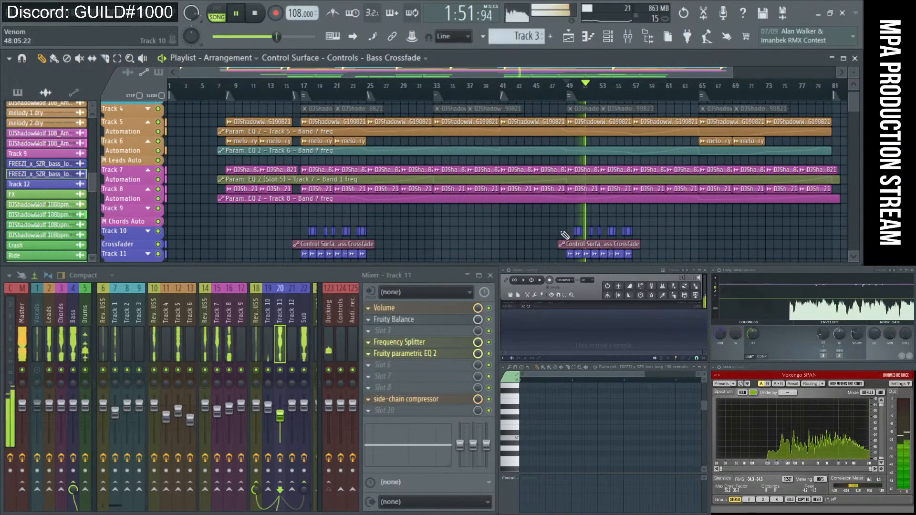
pyautogui.press('space')
pyautogui.scroll(6, 569, 235)
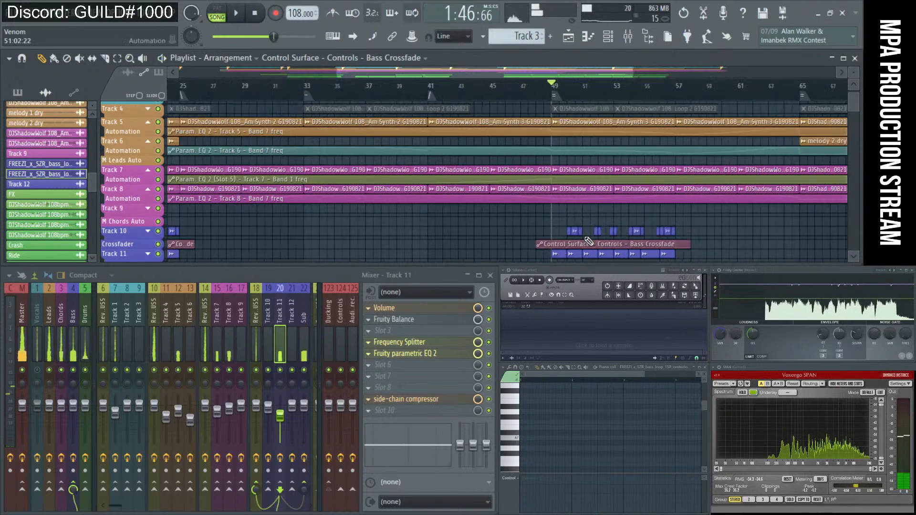
# - Select the Track 10 bass loop clip at bar 50 and open the pack's bass_oneshots sample folder
pyautogui.scroll(2, 568, 234)
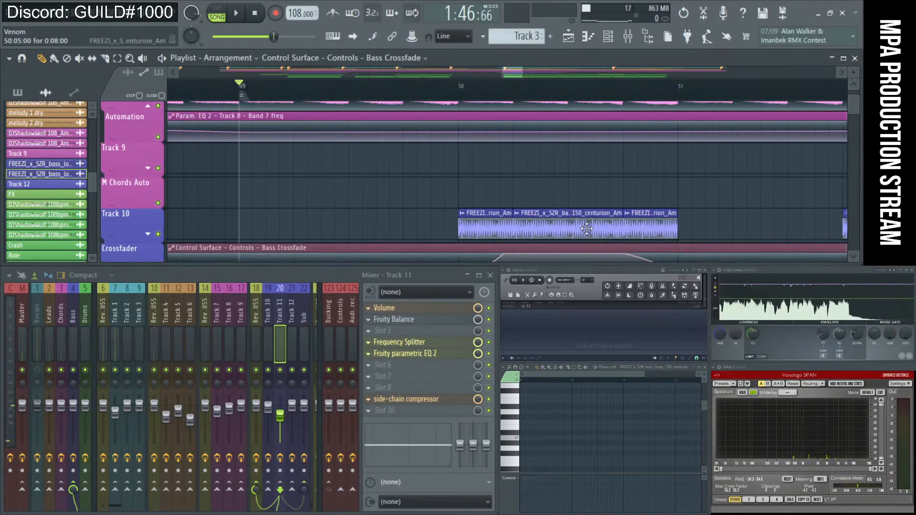
pyautogui.scroll(-3, 520, 219)
pyautogui.scroll(-2, 501, 211)
pyautogui.scroll(-5, 497, 188)
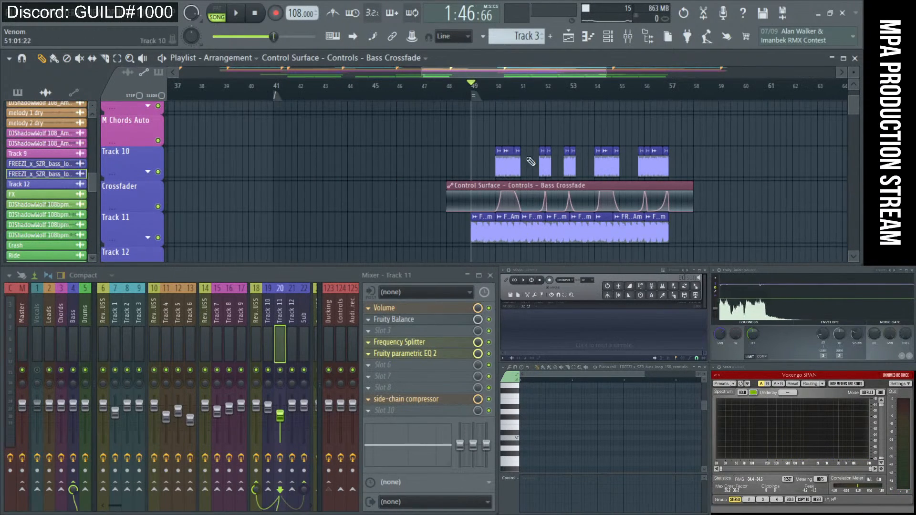
pyautogui.scroll(5, 532, 163)
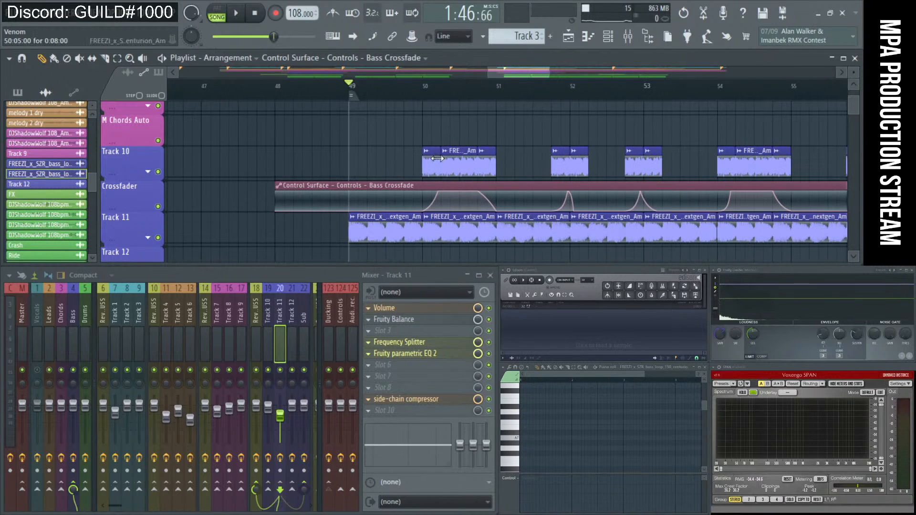
pyautogui.click(437, 158)
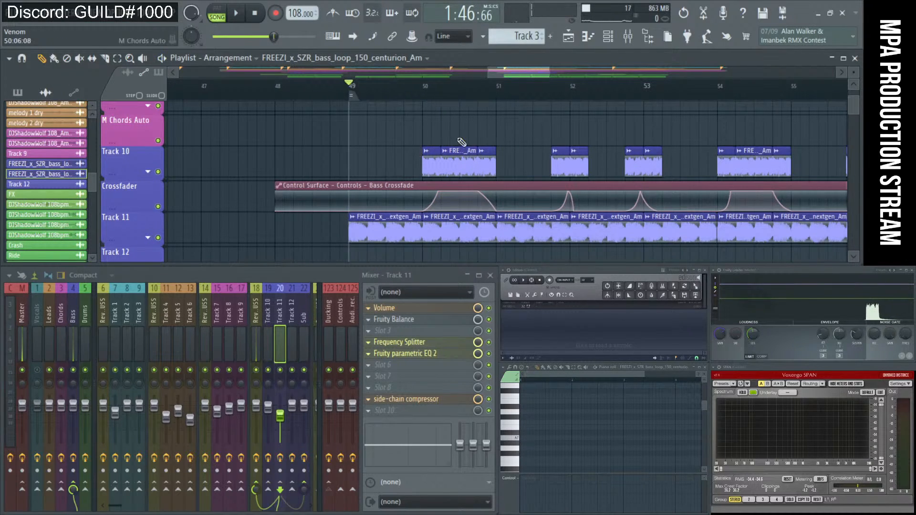
pyautogui.click(634, 43)
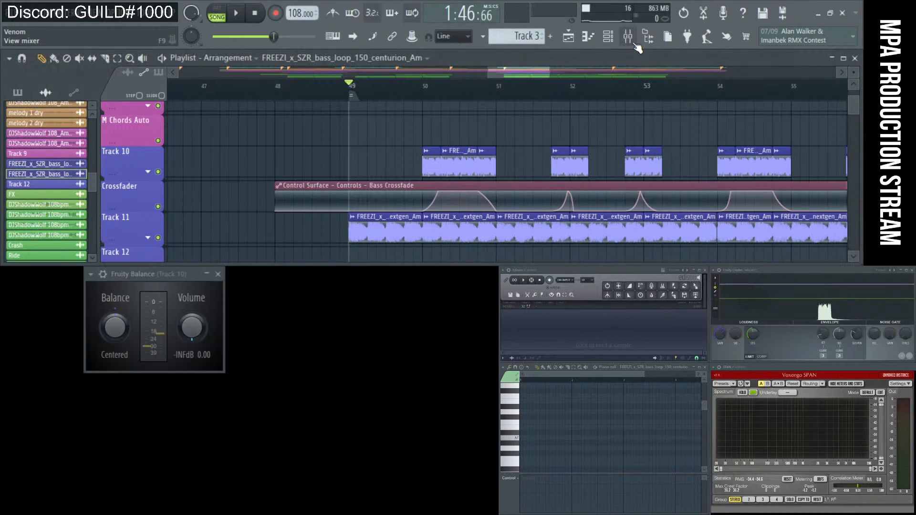
pyautogui.click(634, 43)
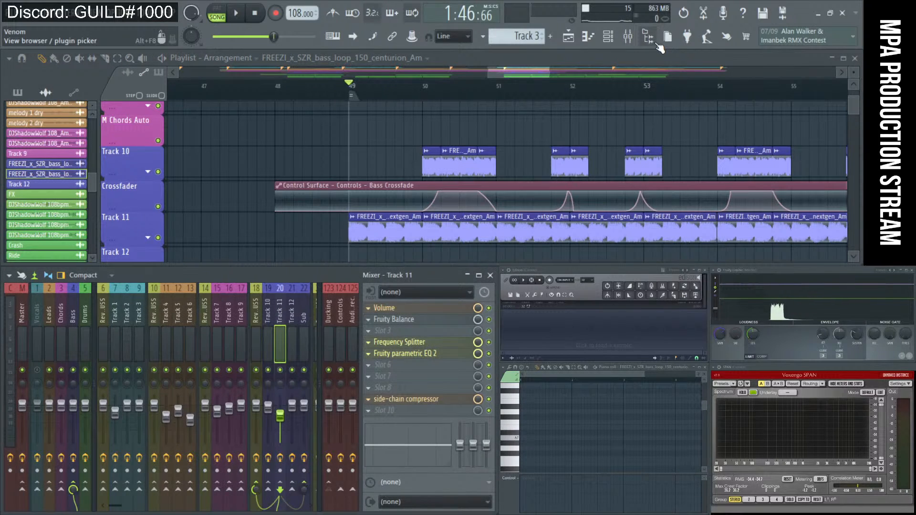
pyautogui.click(657, 42)
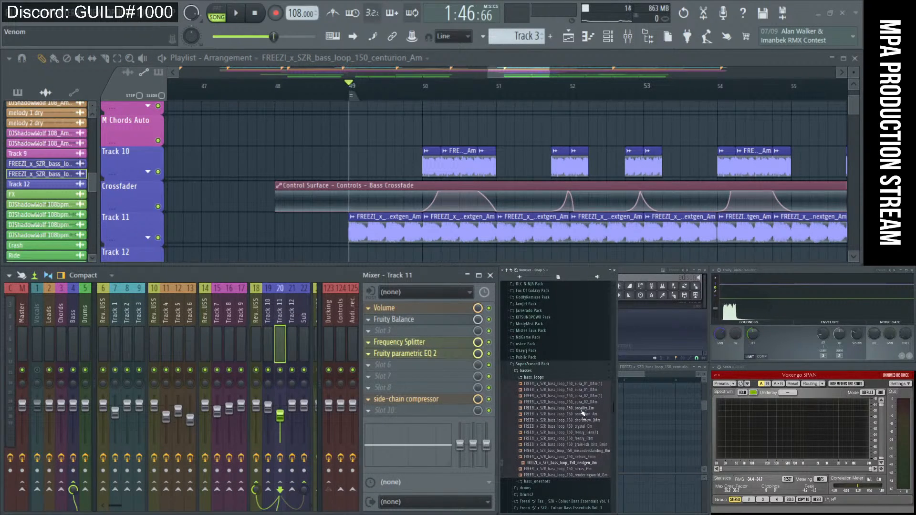
pyautogui.click(548, 380)
pyautogui.click(539, 384)
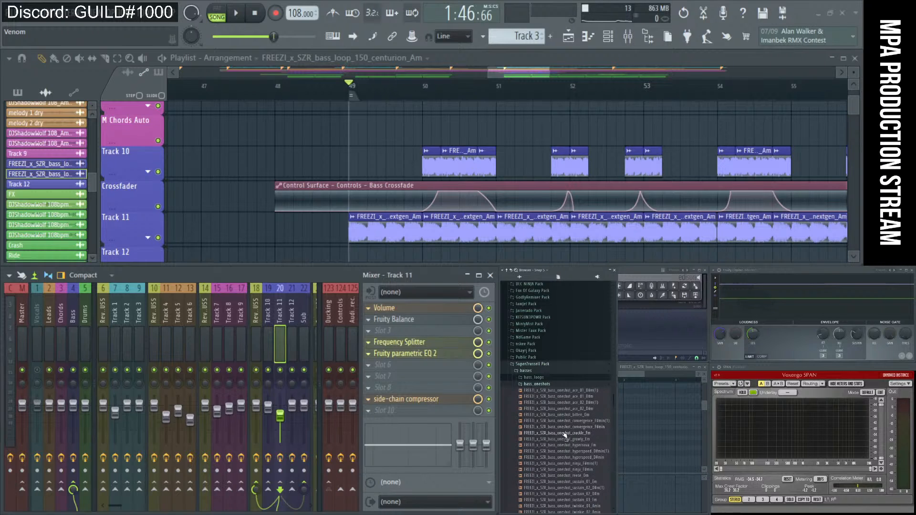
# - Audition the bass one-shots, comparing twinkie_01_Amin with twinkie_02_Amin
pyautogui.scroll(-3, 564, 414)
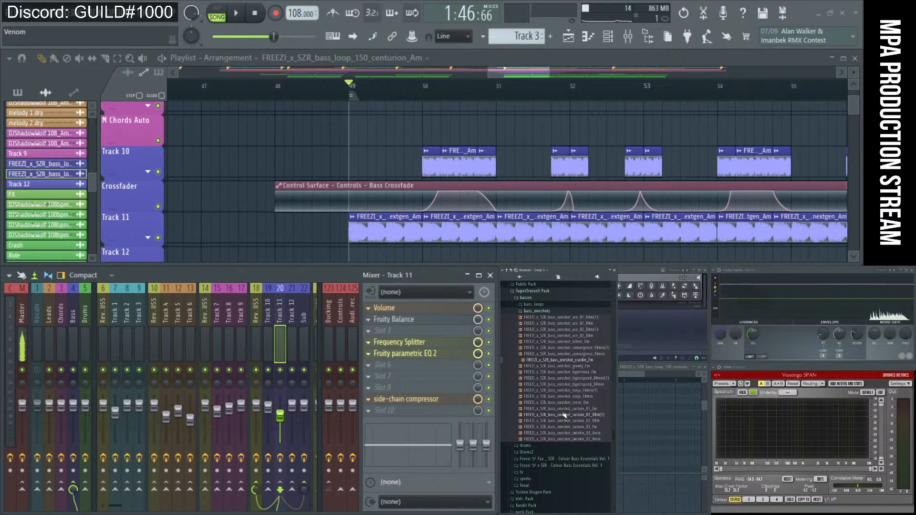
pyautogui.click(565, 427)
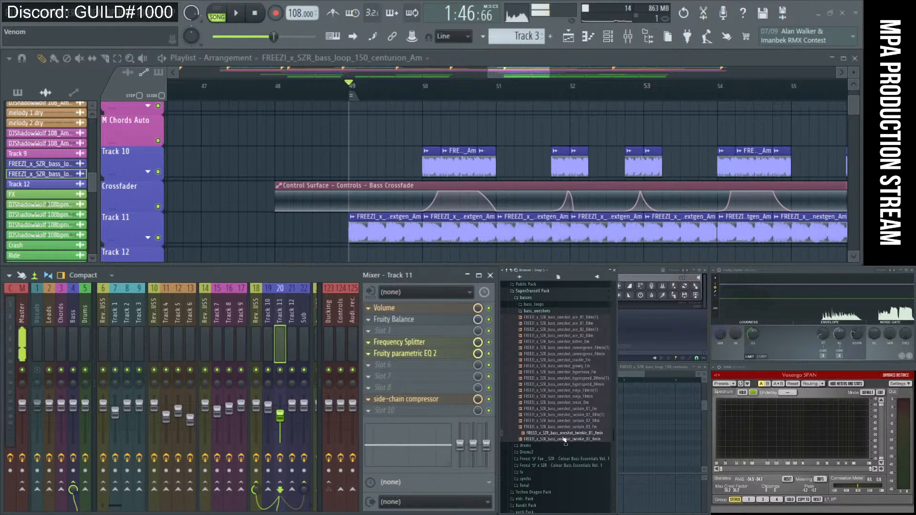
pyautogui.click(564, 439)
pyautogui.click(564, 434)
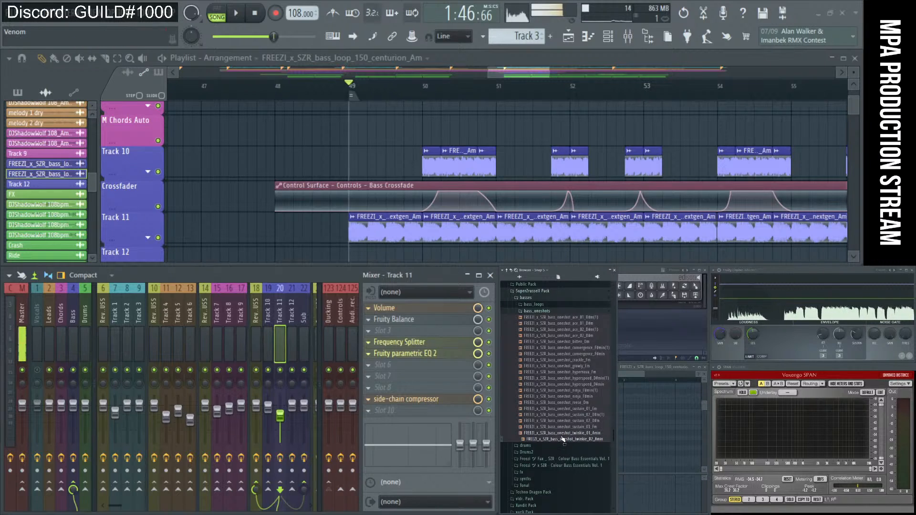
pyautogui.press('Up')
pyautogui.press('Down')
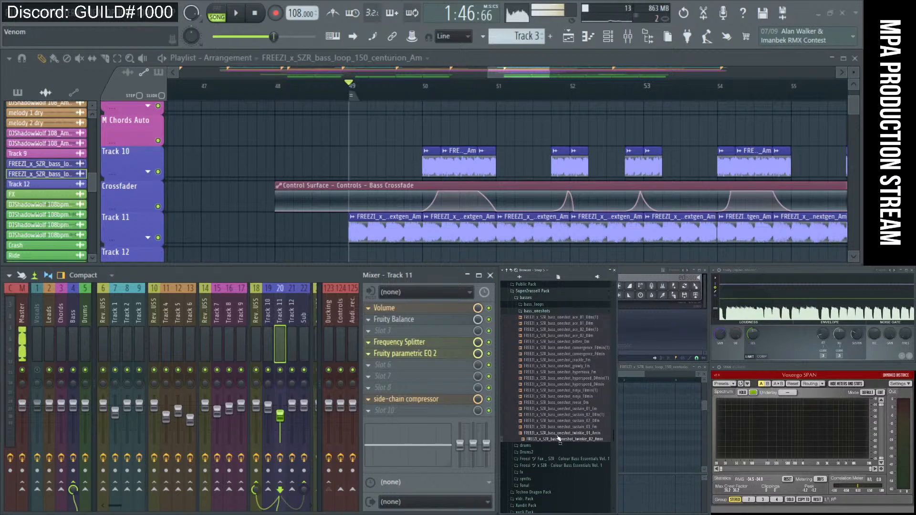
pyautogui.press('Up')
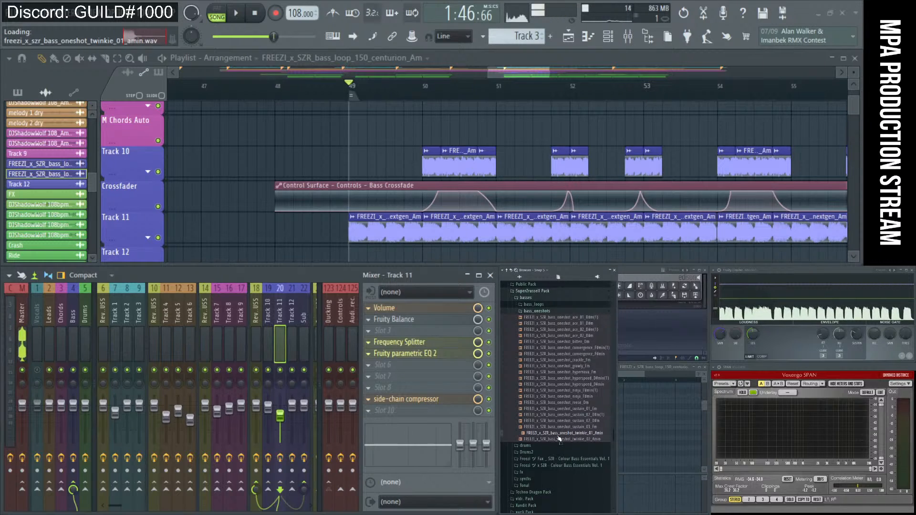
pyautogui.press('Down')
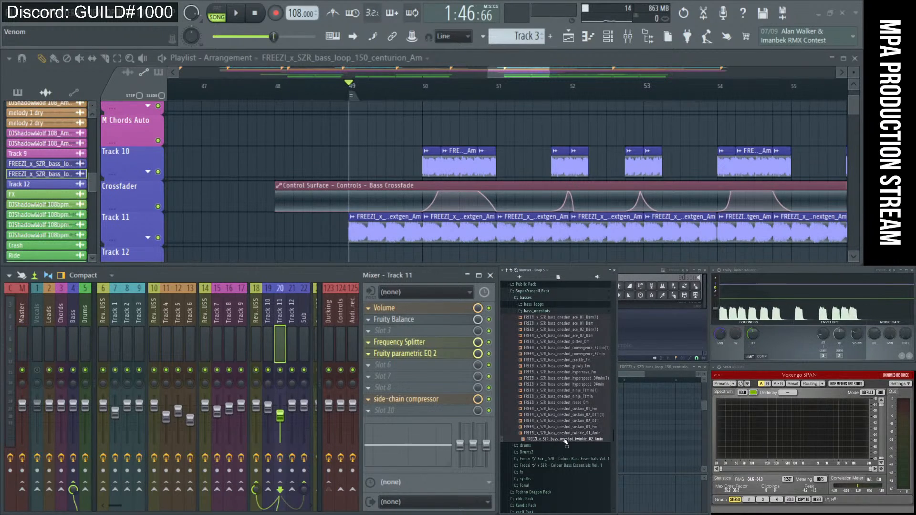
# - Replace Track 10's bass loop with FREEZI_x_SZR_bass_oneshot_twinkie_02_Amin and set its time stretching mode to Resample
pyautogui.moveTo(566, 442); pyautogui.dragTo(424, 160)
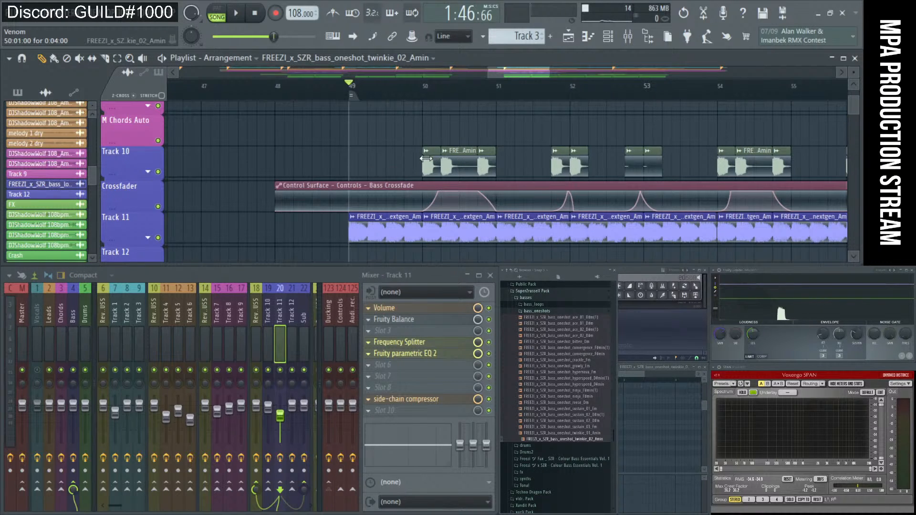
pyautogui.doubleClick(435, 165)
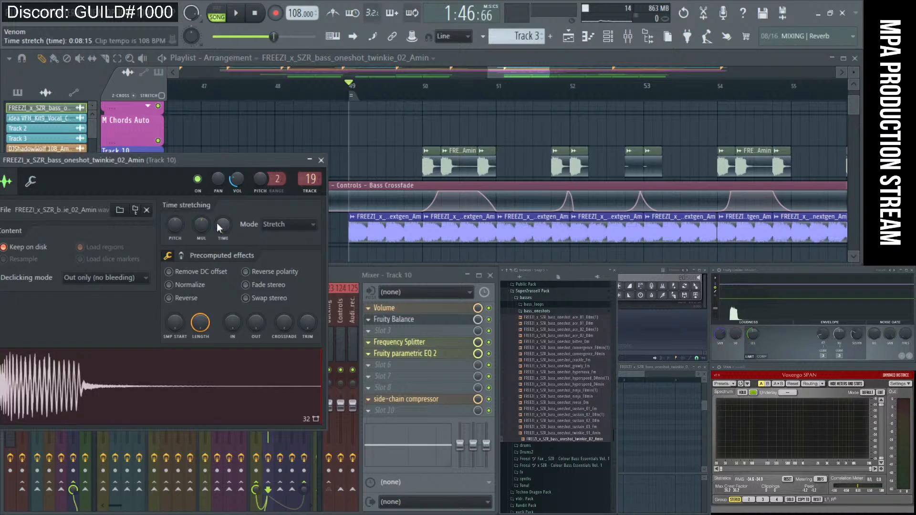
pyautogui.rightClick(218, 223)
pyautogui.click(225, 230)
pyautogui.click(295, 225)
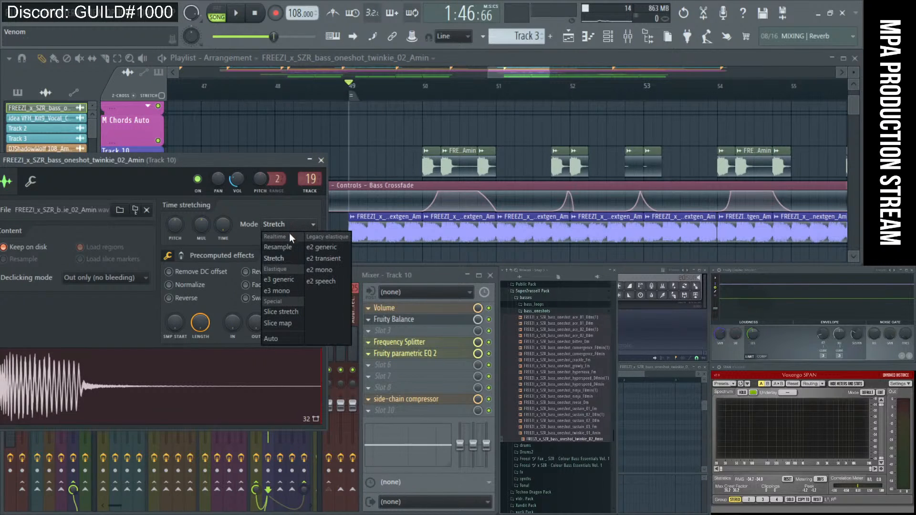
pyautogui.click(286, 247)
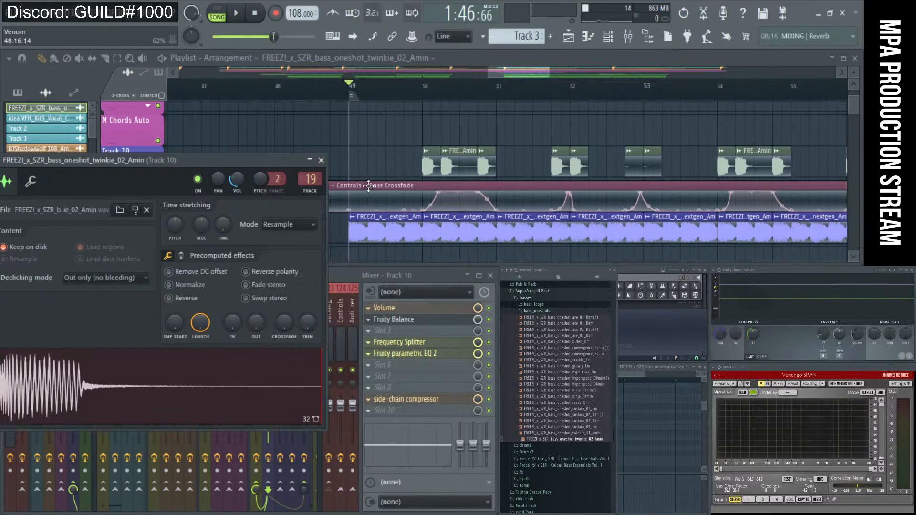
# - Play the second bass section with the new one-shot and bring the mixer back into view
pyautogui.rightClick(401, 155)
pyautogui.press('space')
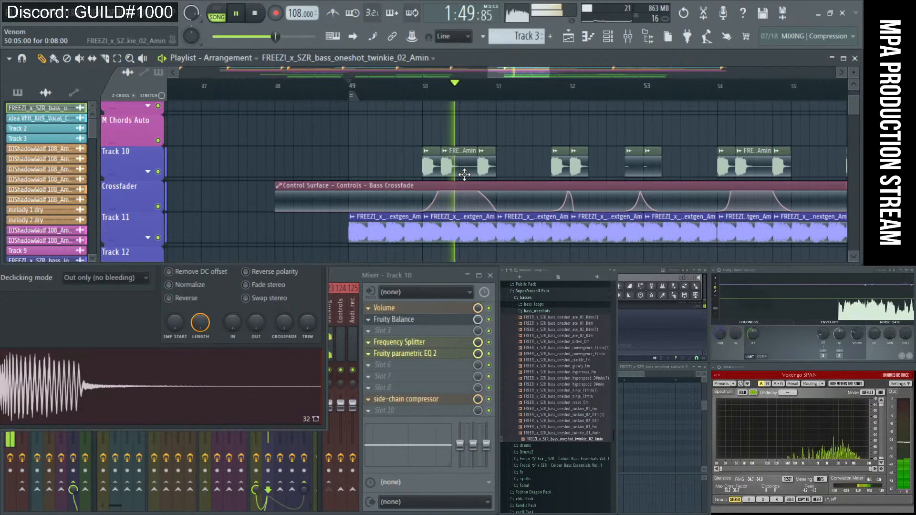
pyautogui.click(139, 321)
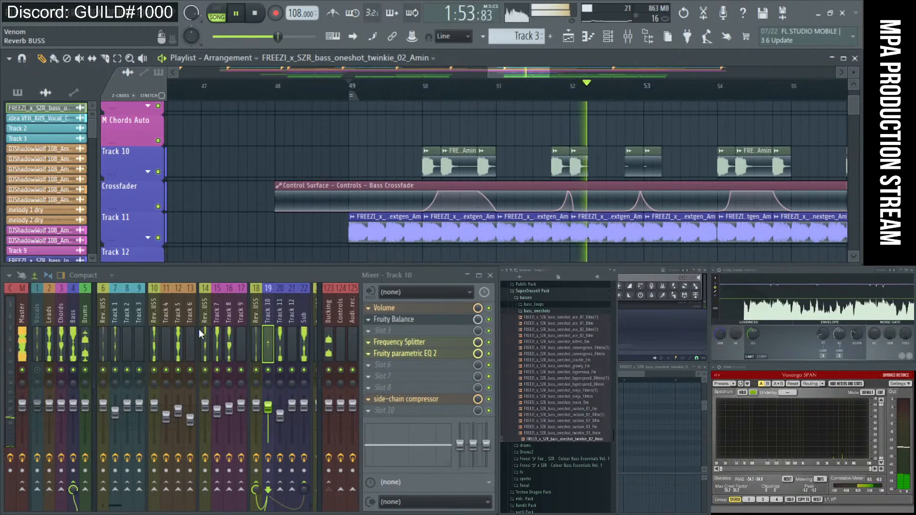
pyautogui.scroll(-6, 530, 181)
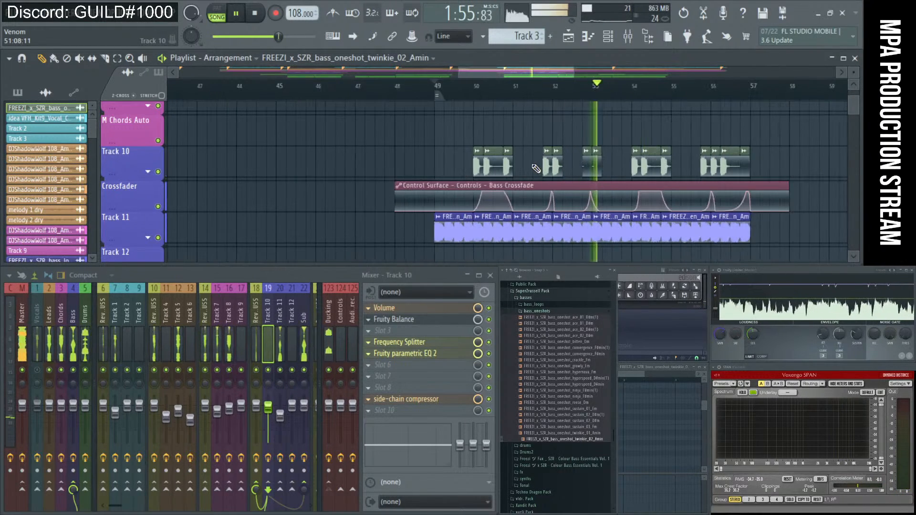
pyautogui.scroll(7, 522, 164)
# - Solo the first Track 10 one-shot clip at bar 50 to hear it alone, then restore the other clips
pyautogui.press('space')
pyautogui.keyDown('alt'); pyautogui.rightClick(451, 163); pyautogui.keyUp('alt')
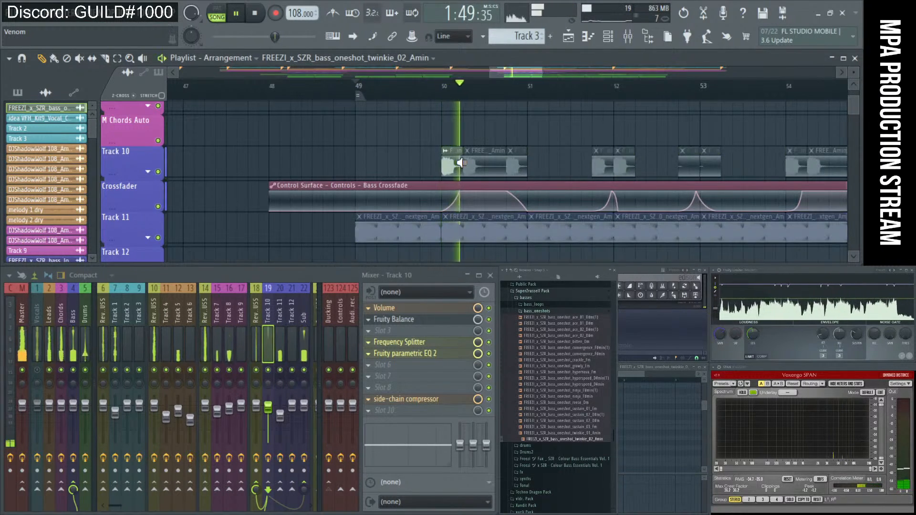
pyautogui.keyDown('alt'); pyautogui.rightClick(453, 163); pyautogui.keyUp('alt')
pyautogui.keyDown('alt'); pyautogui.rightClick(464, 162); pyautogui.keyUp('alt')
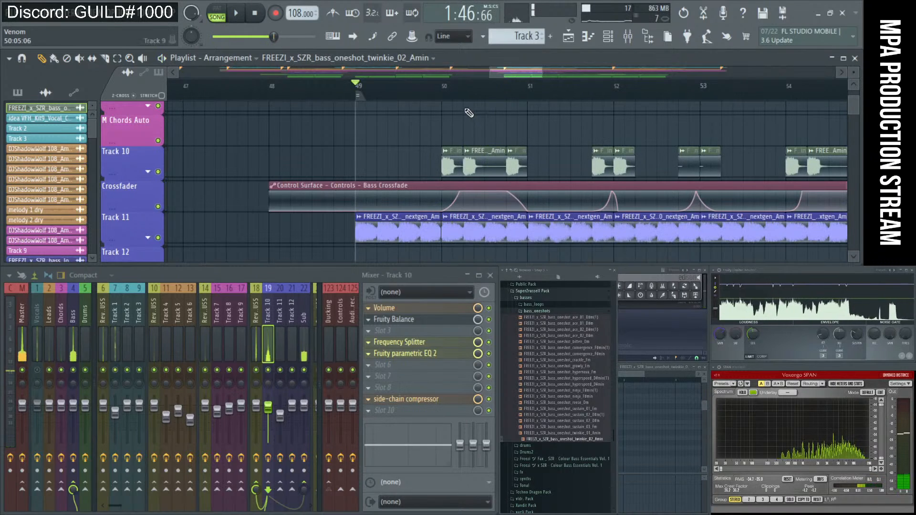
# - Move the first rise of the Bass Crossfade automation to the start of bar 50 and replay from there
pyautogui.click(516, 199)
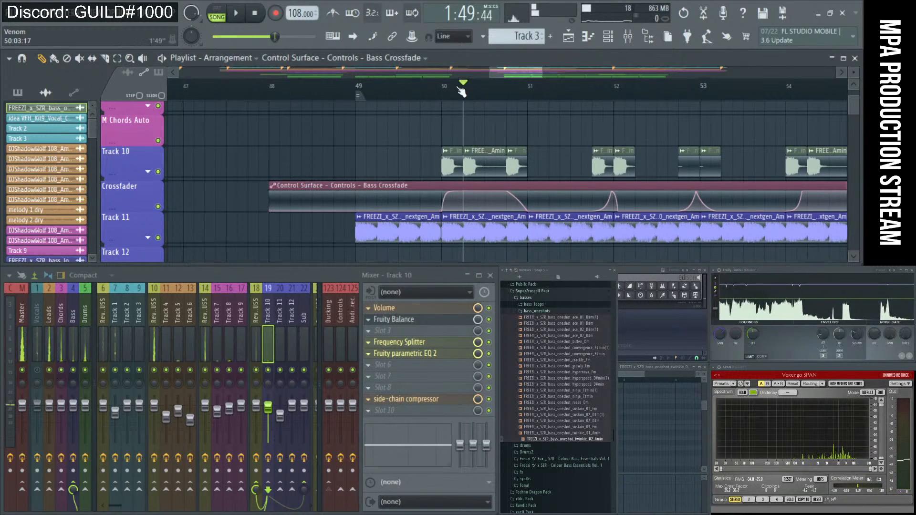
pyautogui.click(445, 87)
pyautogui.press('space')
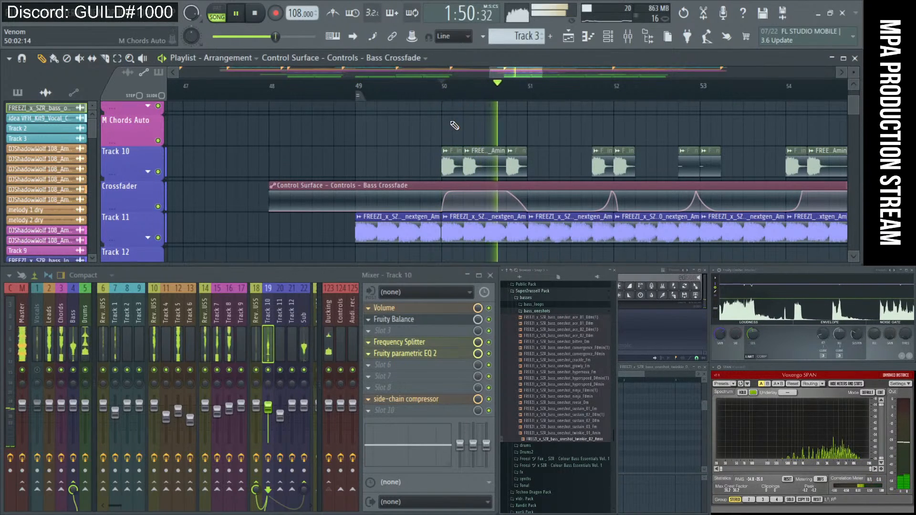
pyautogui.press('space')
pyautogui.press('space')
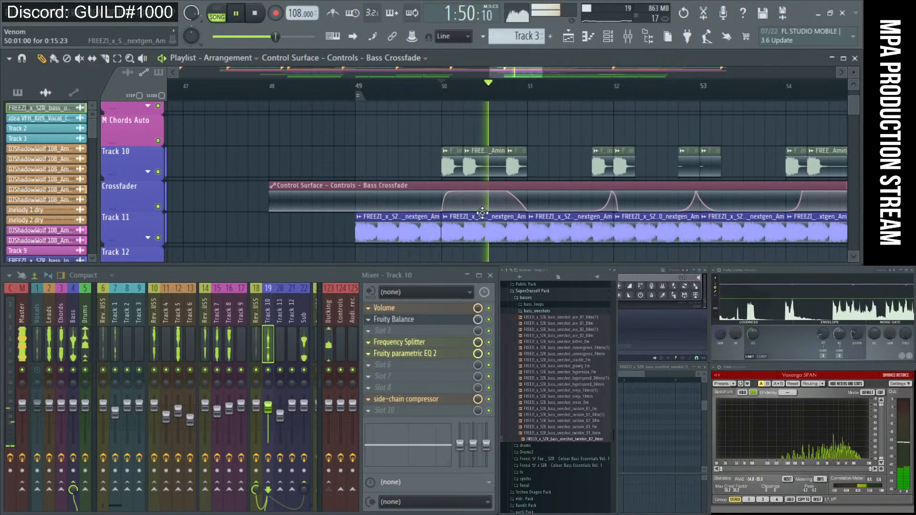
pyautogui.press('space')
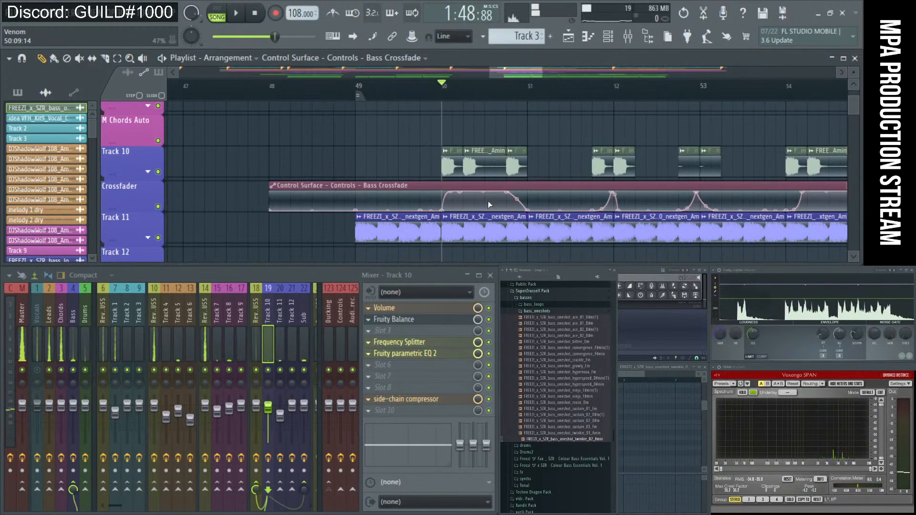
# - Add a dip back to Track 11 in the Bass Crossfade automation midway through bar 50, adjust its tension, and replay
pyautogui.moveTo(487, 205); pyautogui.dragTo(486, 206)
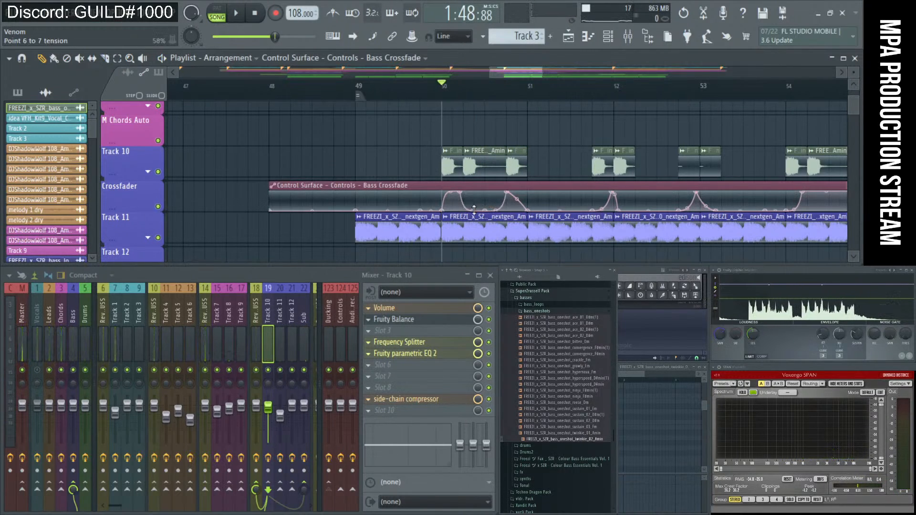
pyautogui.press('space')
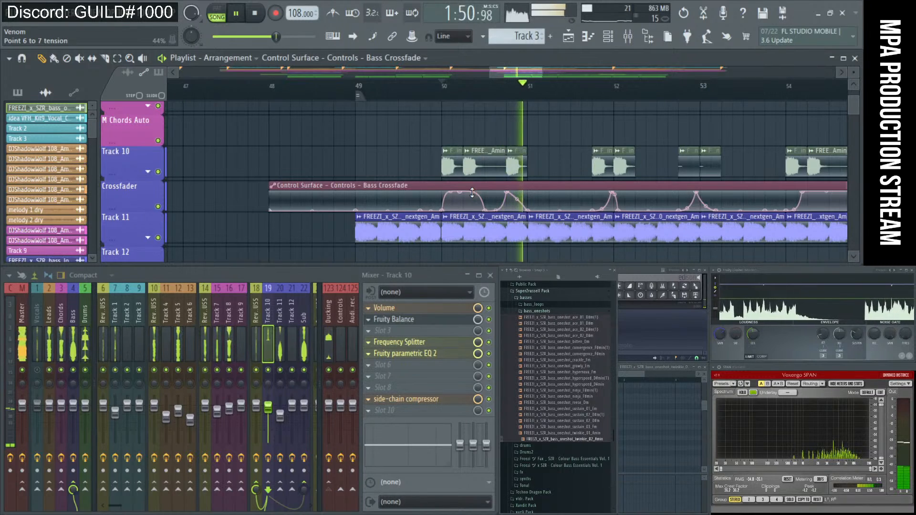
pyautogui.press('space')
pyautogui.press('space')
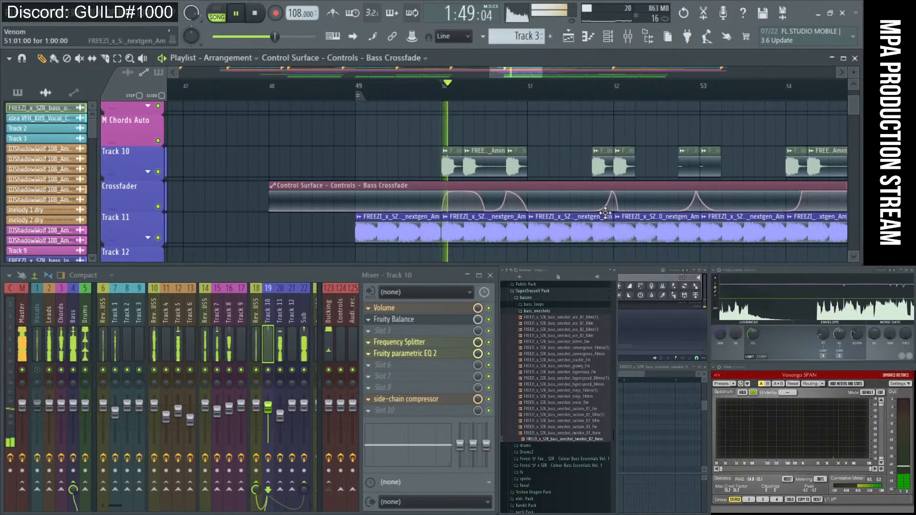
# - Widen the Bass Crossfade automation peaks around bars 52 and 53 to cover the paired Track 10 one-shots, and replay from bar 50
pyautogui.moveTo(602, 209); pyautogui.dragTo(604, 193)
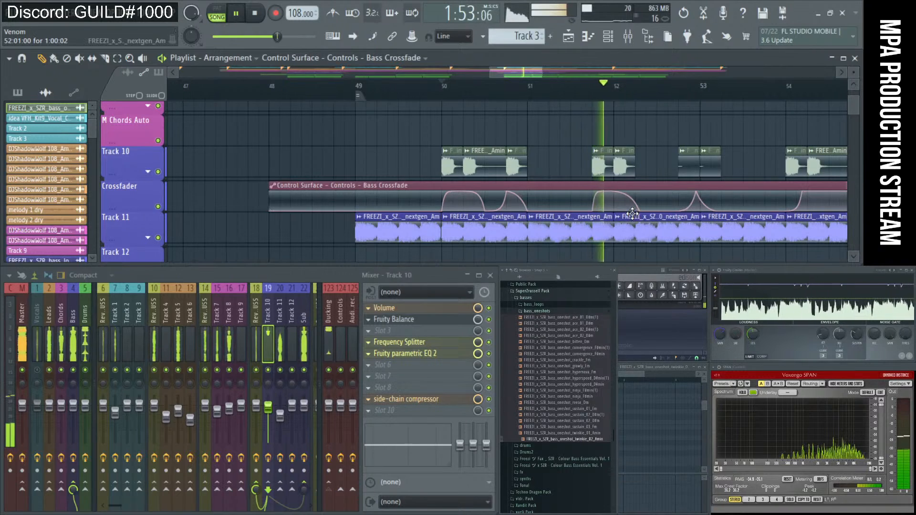
pyautogui.press('space')
pyautogui.press('space')
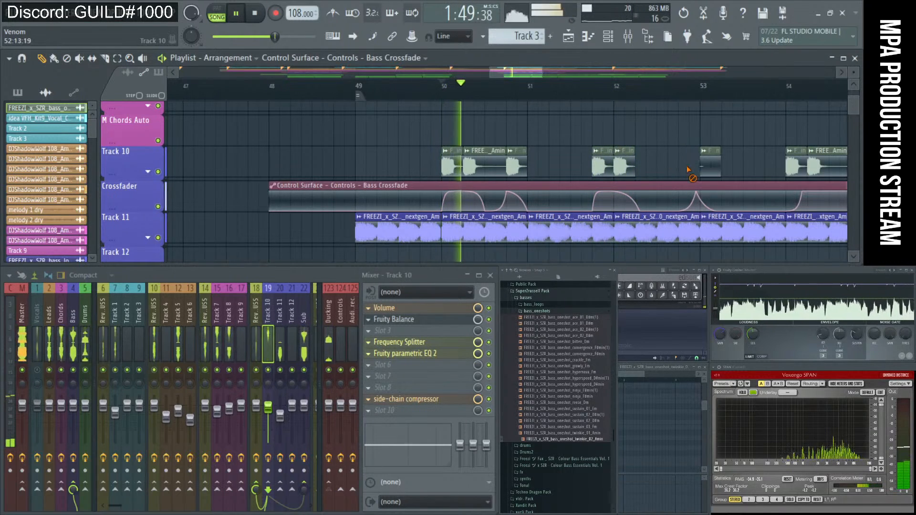
pyautogui.moveTo(688, 162)
pyautogui.mouseDown()
pyautogui.moveTo(602, 162)
pyautogui.moveTo(688, 161)
pyautogui.mouseUp()
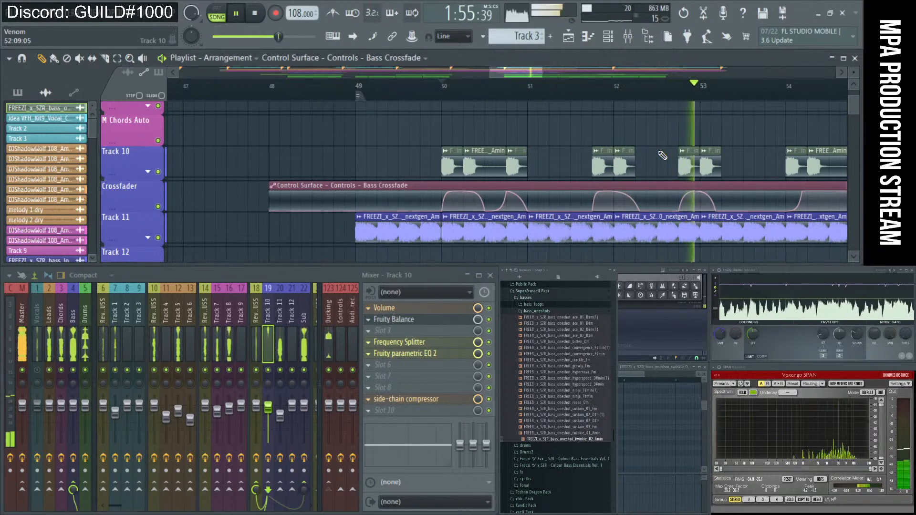
pyautogui.press('space')
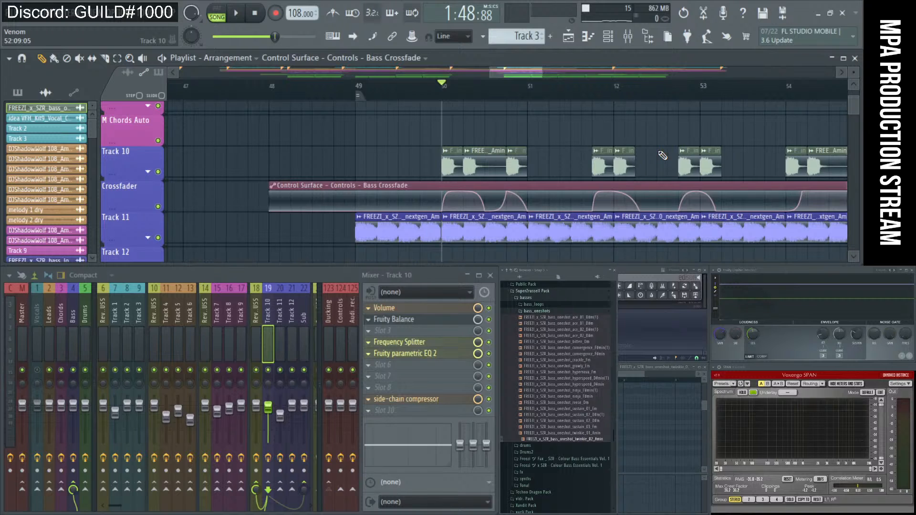
# - Examine the Track 10, Crossfader and Track 11 clips across the first and second bass sections
pyautogui.scroll(-3, 483, 159)
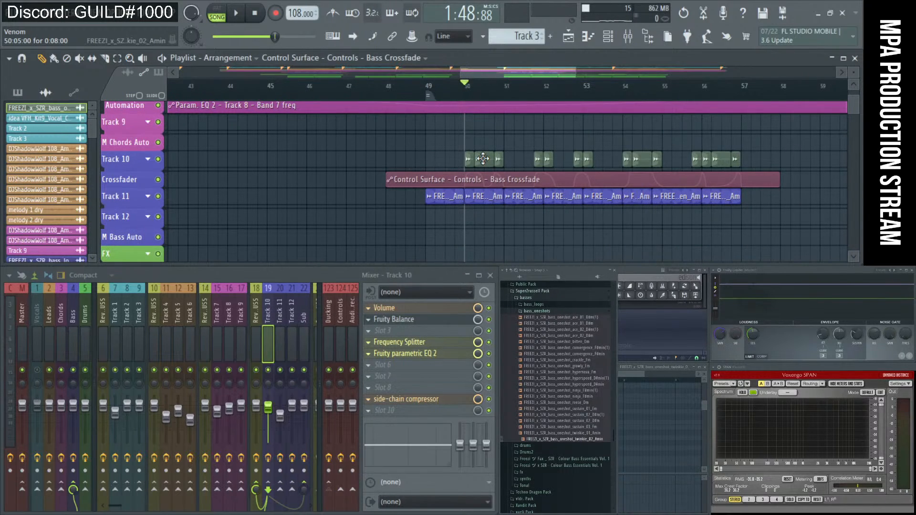
pyautogui.scroll(-5, 483, 159)
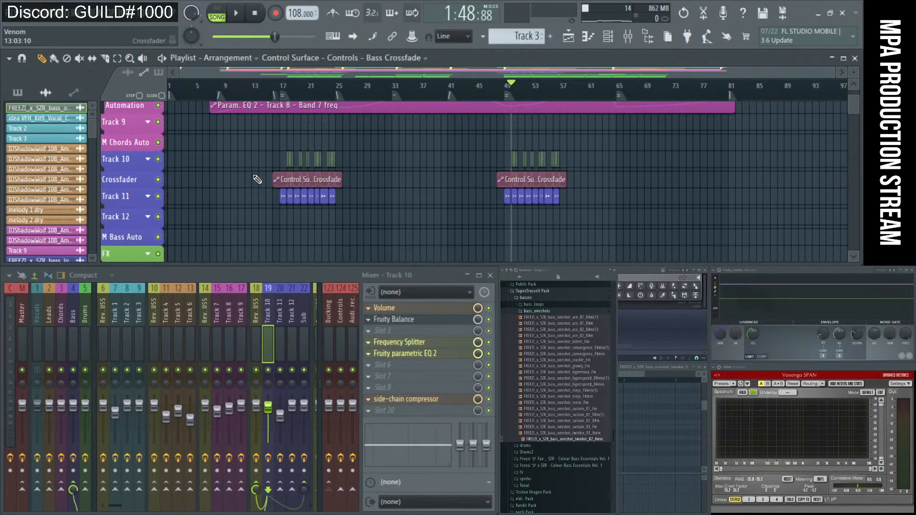
pyautogui.scroll(2, 253, 172)
pyautogui.scroll(2, 257, 180)
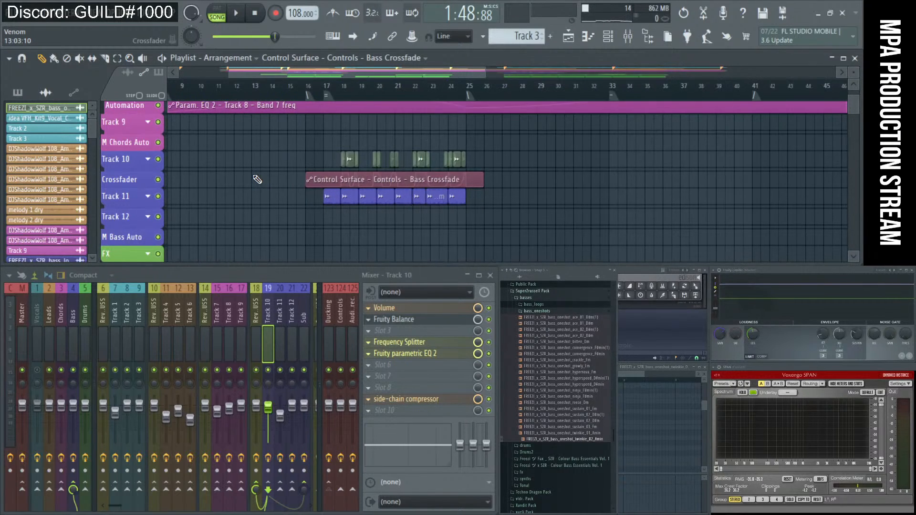
pyautogui.scroll(2, 258, 180)
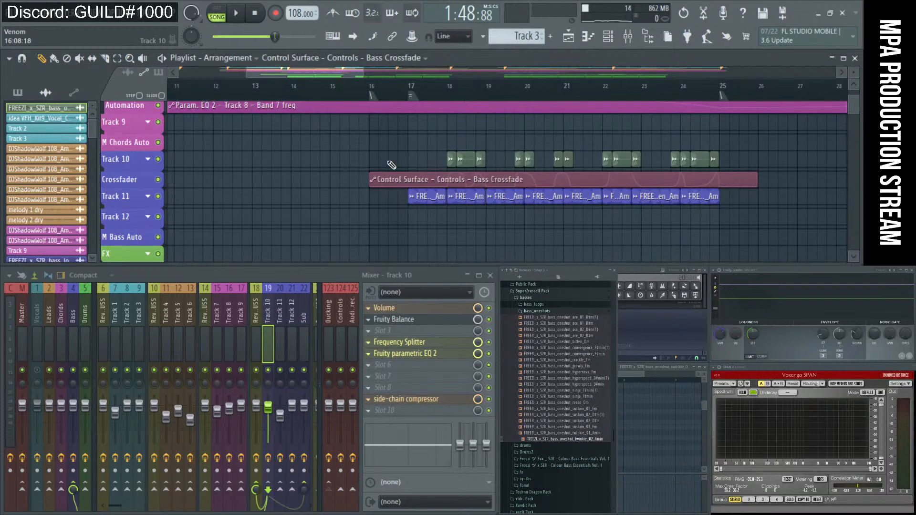
pyautogui.scroll(-1, 355, 178)
pyautogui.scroll(1, 730, 175)
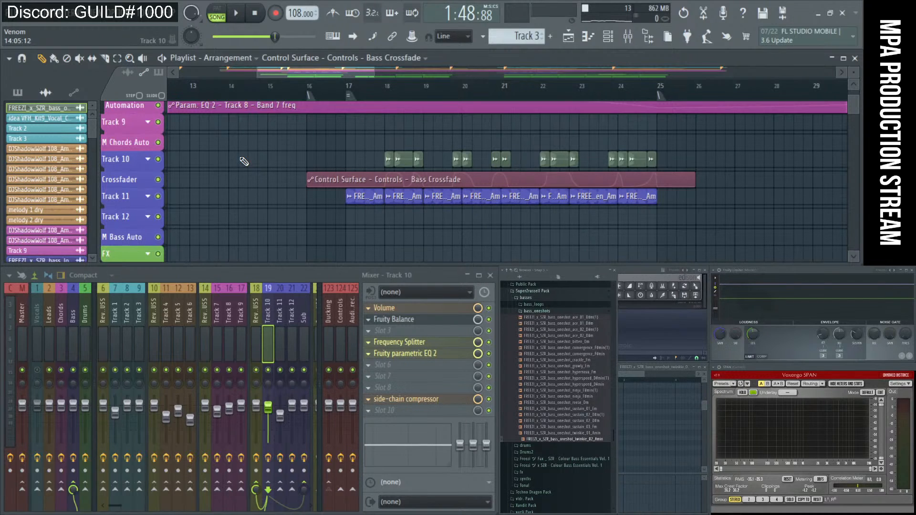
pyautogui.scroll(1, 624, 160)
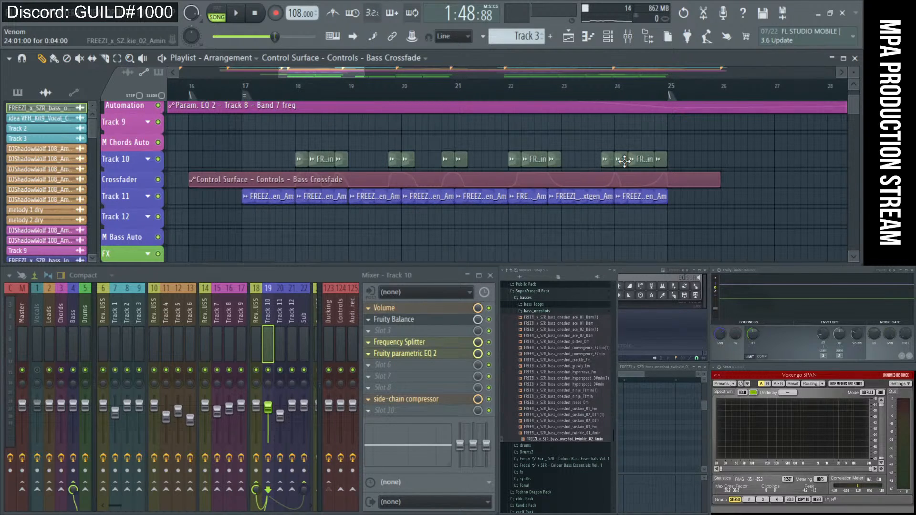
pyautogui.scroll(-2, 624, 161)
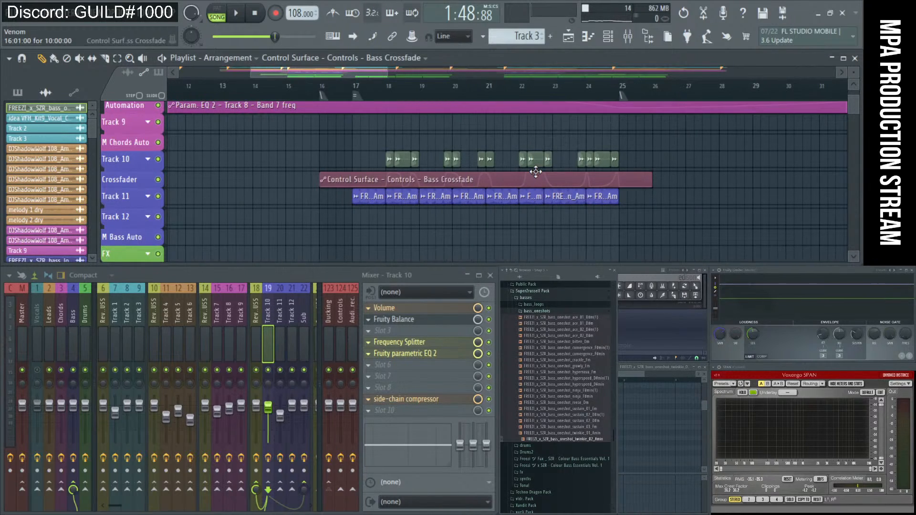
pyautogui.scroll(-5, 535, 172)
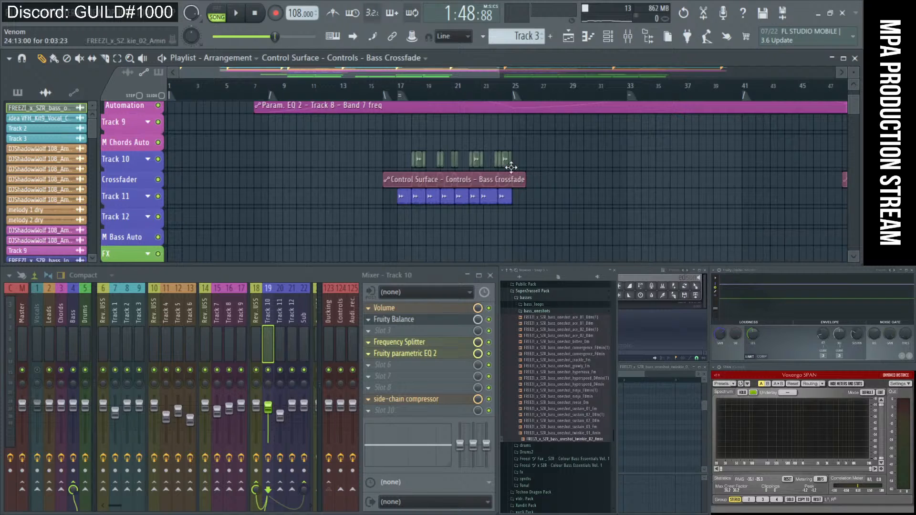
# - Move the playback position to bar 17 and on to bar 33, and play the passage between the two bass sections
pyautogui.press('space')
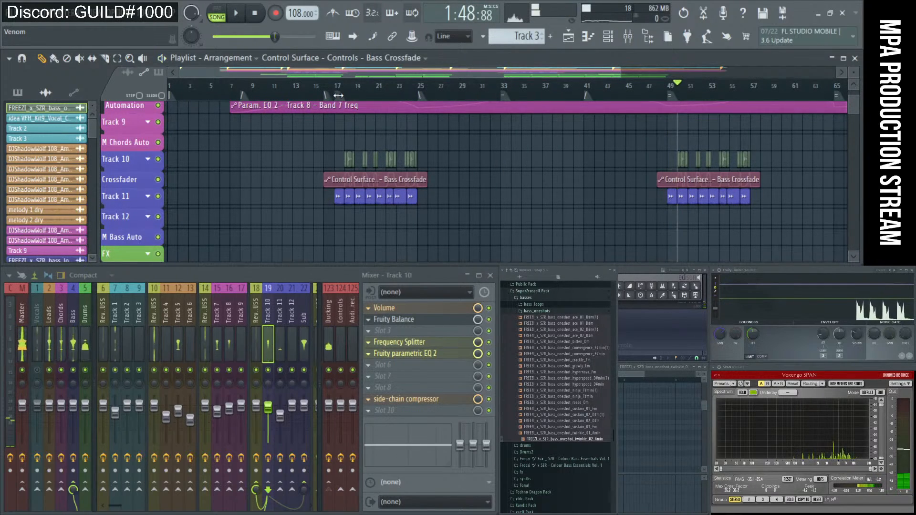
pyautogui.click(337, 95)
pyautogui.press('space')
pyautogui.scroll(4, 313, 166)
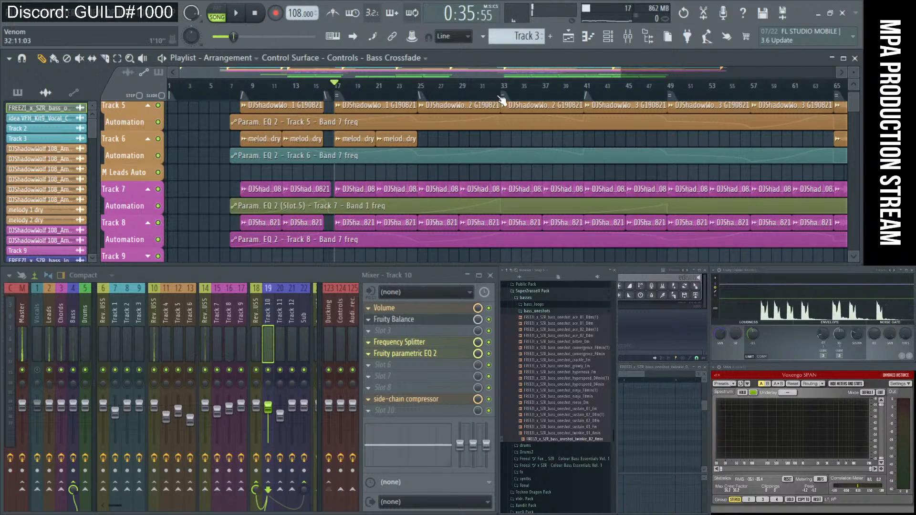
pyautogui.click(509, 96)
pyautogui.press('space')
pyautogui.scroll(-5, 578, 202)
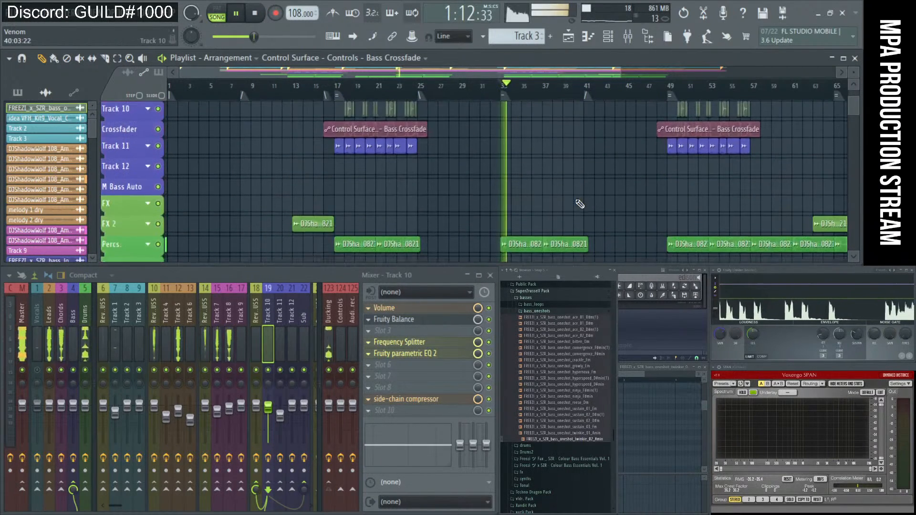
pyautogui.press('space')
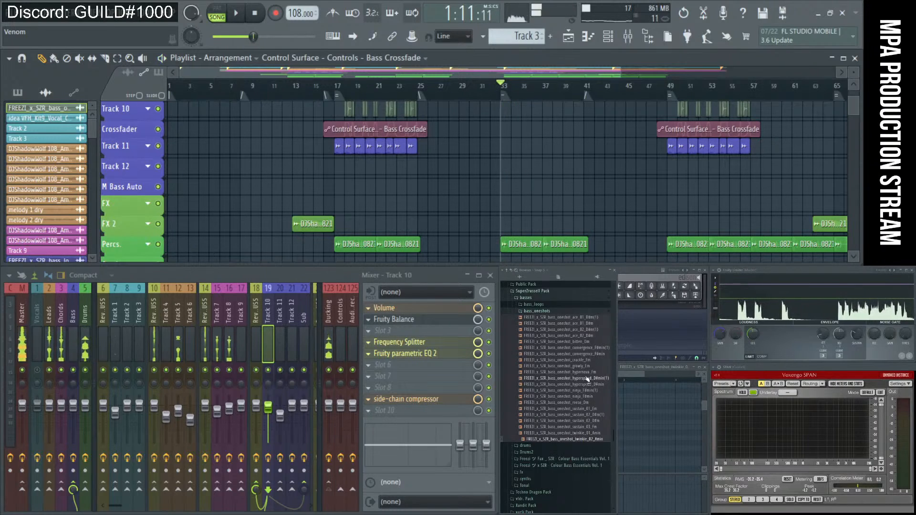
# - Preview samples from the bass_loops and bass_oneshots folders, including the crystal loop and a sustain_02 one-shot
pyautogui.scroll(4, 579, 369)
pyautogui.click(572, 372)
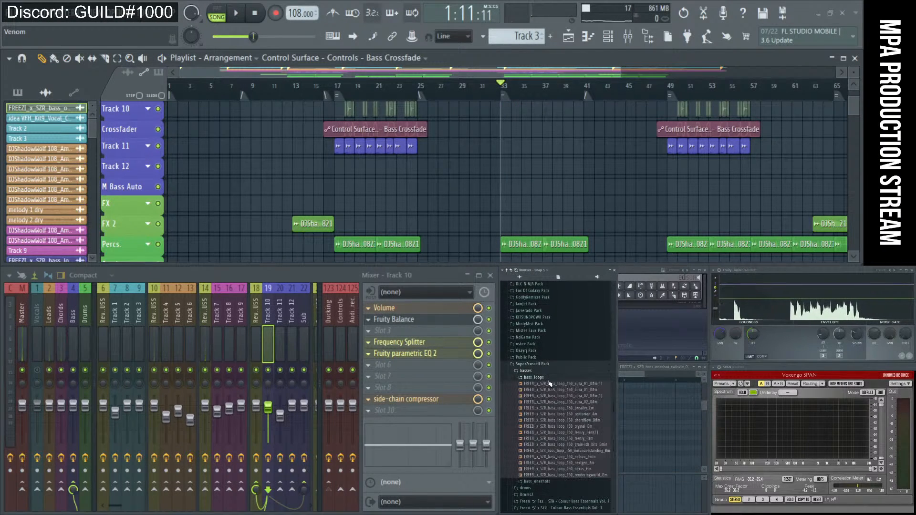
pyautogui.click(579, 416)
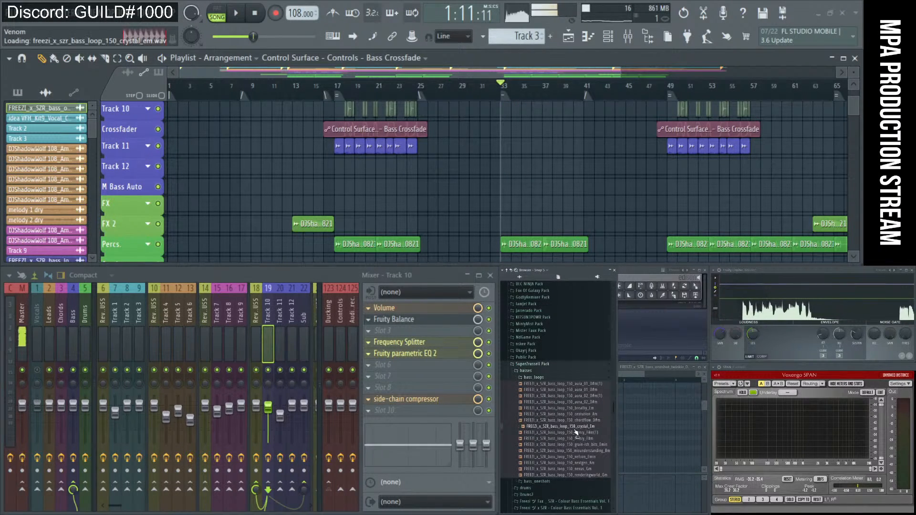
pyautogui.click(544, 378)
pyautogui.click(543, 384)
pyautogui.click(554, 409)
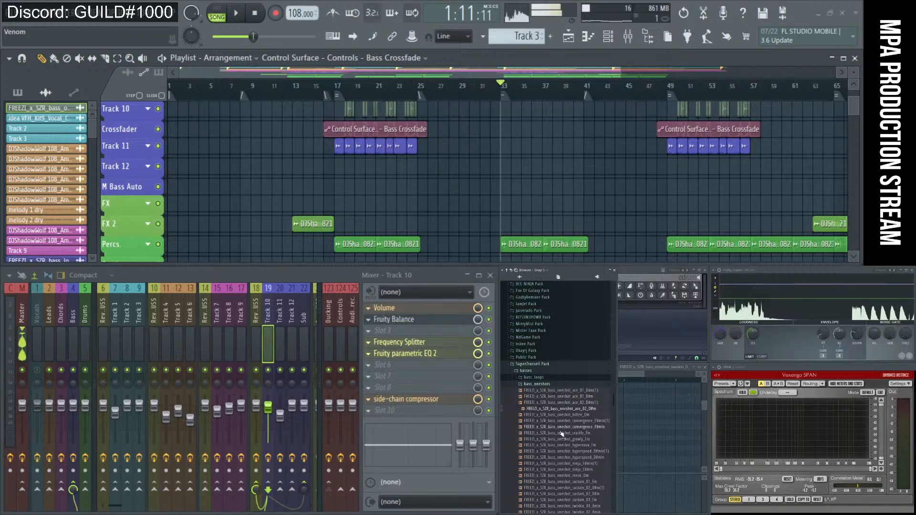
pyautogui.click(562, 433)
pyautogui.click(565, 458)
pyautogui.scroll(-4, 565, 462)
pyautogui.scroll(-2, 564, 462)
pyautogui.click(557, 379)
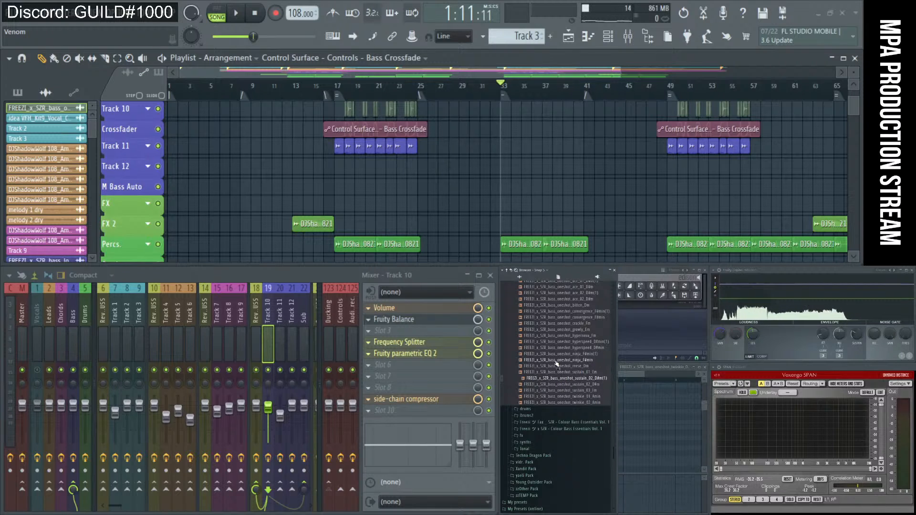
# - Recolor the Track 6 Band 7 freq automation clip to the orange of its track
pyautogui.scroll(5, 540, 146)
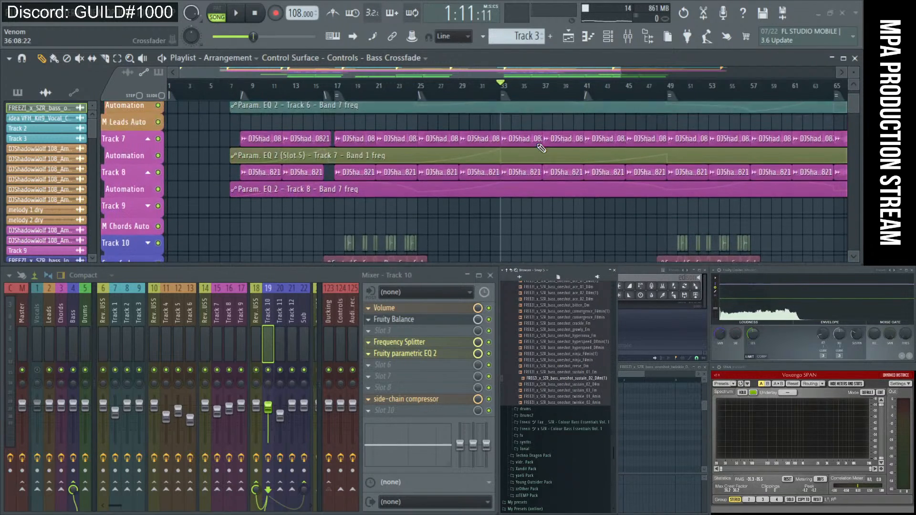
pyautogui.keyDown('ctrl'); pyautogui.scroll(-2, 540, 148); pyautogui.keyUp('ctrl')
pyautogui.scroll(6, 540, 148)
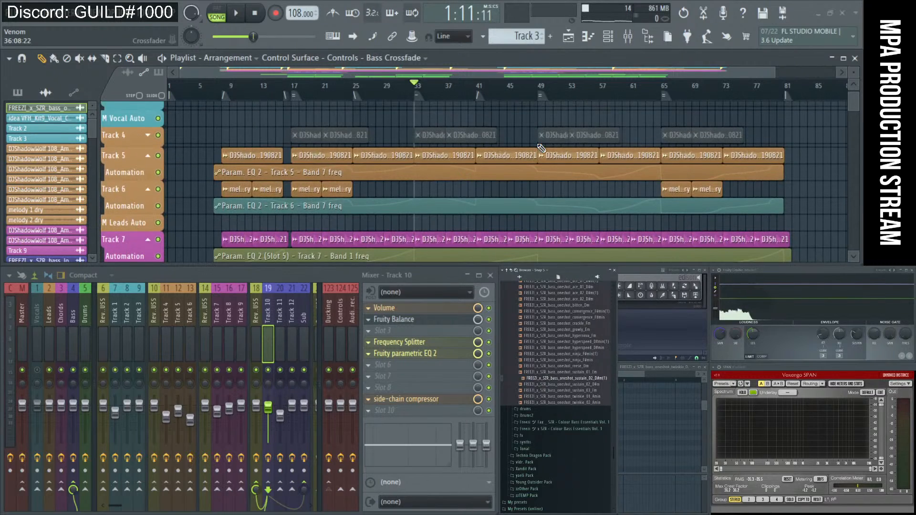
pyautogui.keyDown('alt'); pyautogui.scroll(2, 400, 213); pyautogui.keyUp('alt')
pyautogui.click(219, 192)
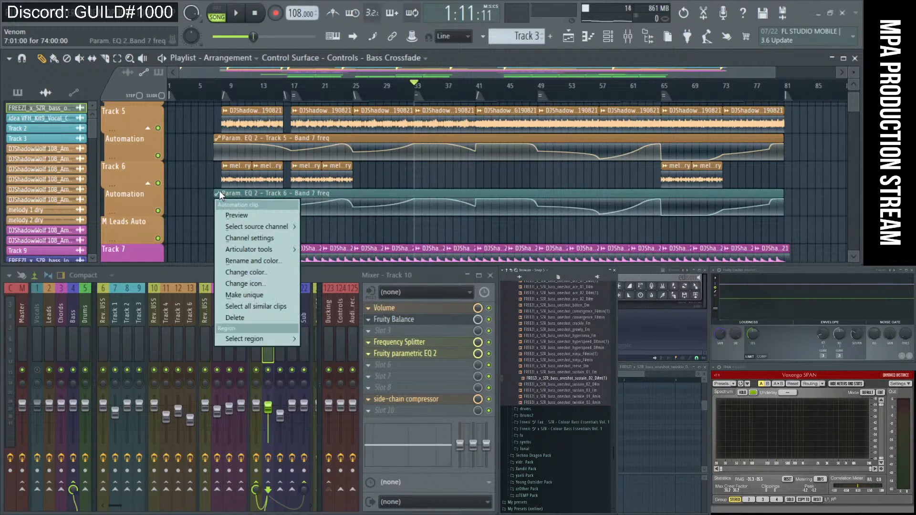
pyautogui.click(272, 271)
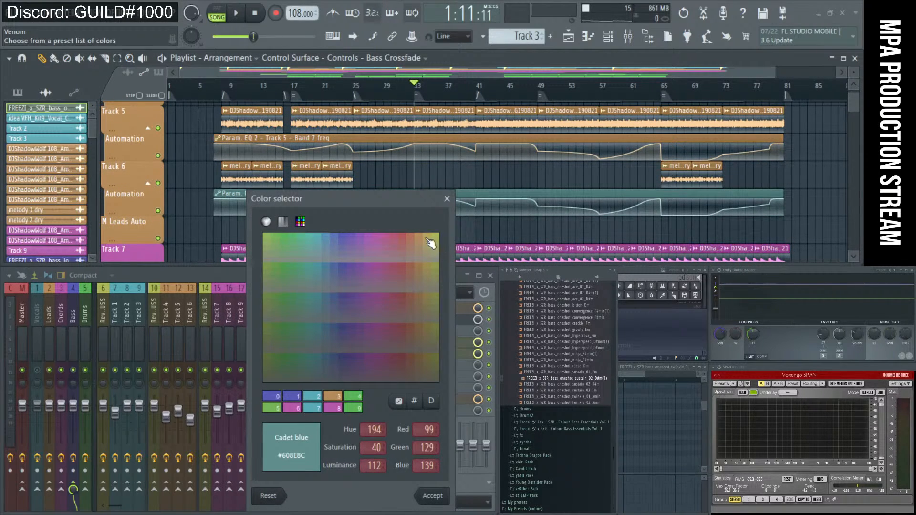
pyautogui.click(420, 234)
pyautogui.press('Return')
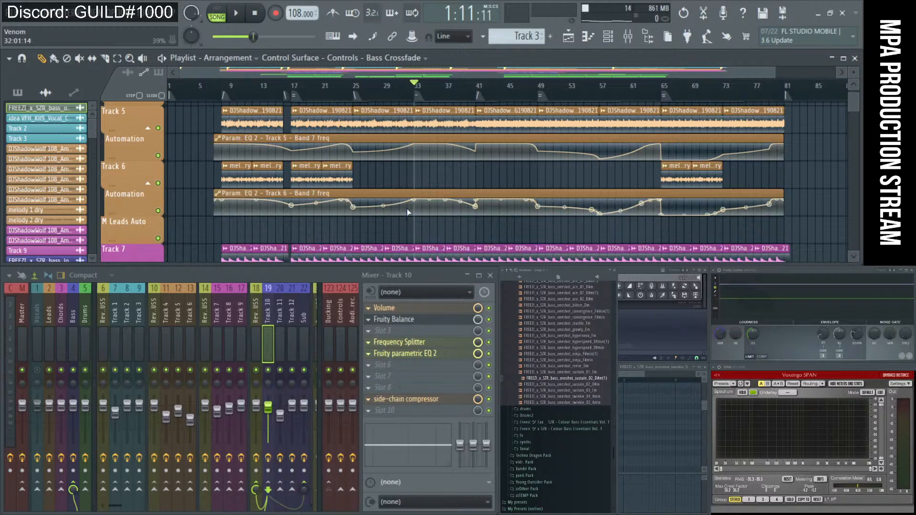
# - Recolor the Track 7 Band 1 freq automation clip to orchid (#B559AA) to match its track
pyautogui.scroll(-5, 408, 212)
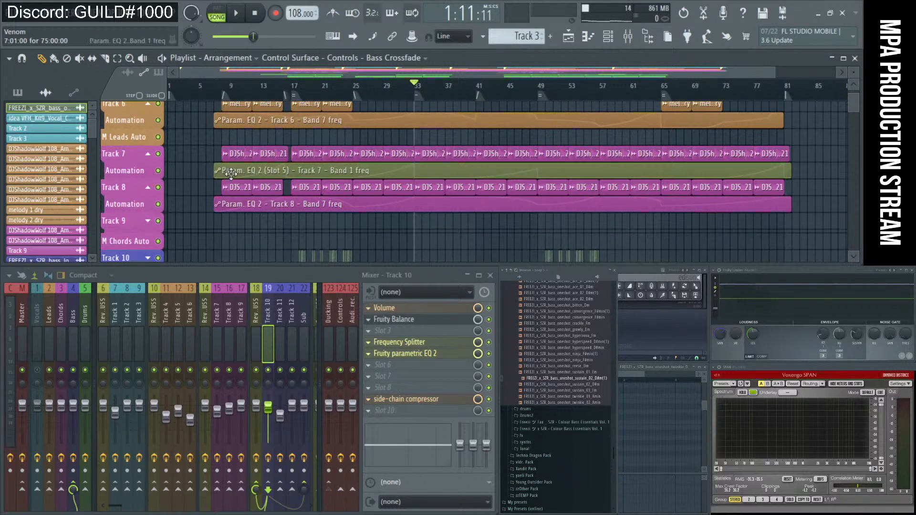
pyautogui.rightClick(221, 177)
pyautogui.click(260, 263)
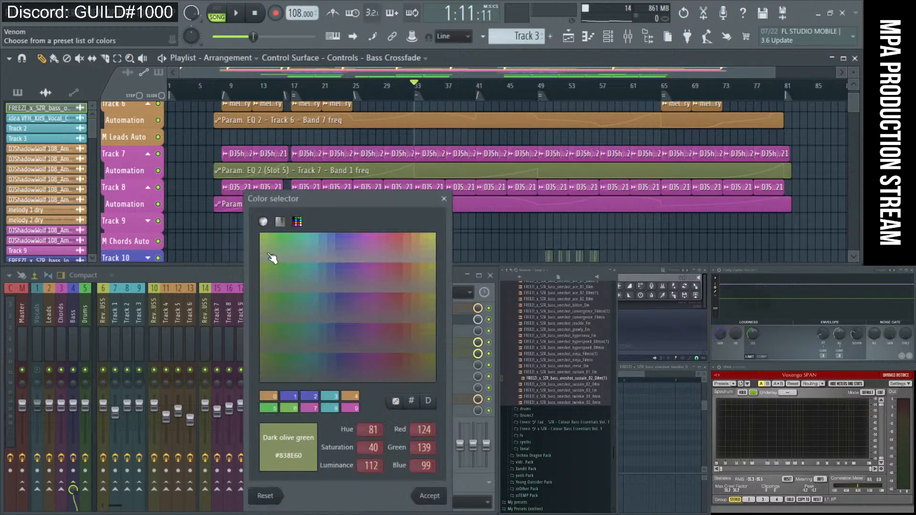
pyautogui.click(378, 241)
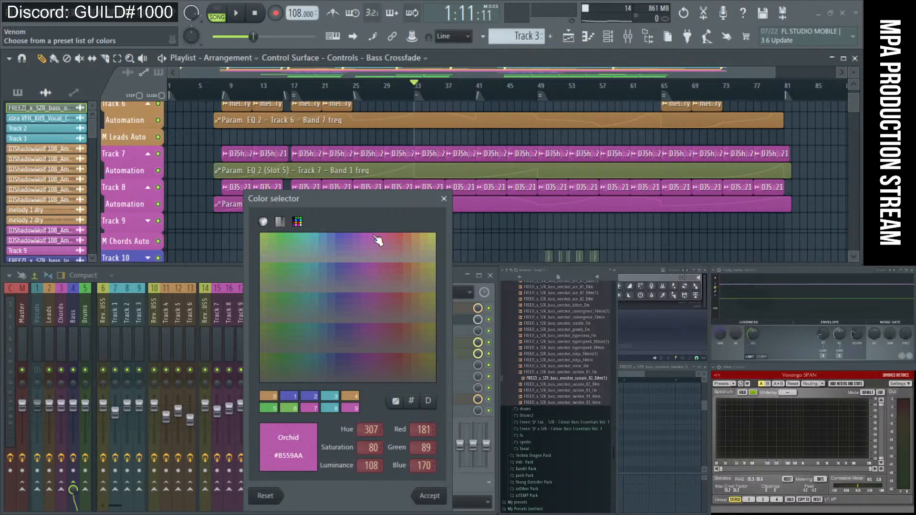
pyautogui.press('Return')
# - Preview the sustain_03 one-shot, and replace the sample in the Track 10 clips with FREEZI_x_SZR_bass_oneshot_twinkie_01_Amin
pyautogui.scroll(-4, 409, 204)
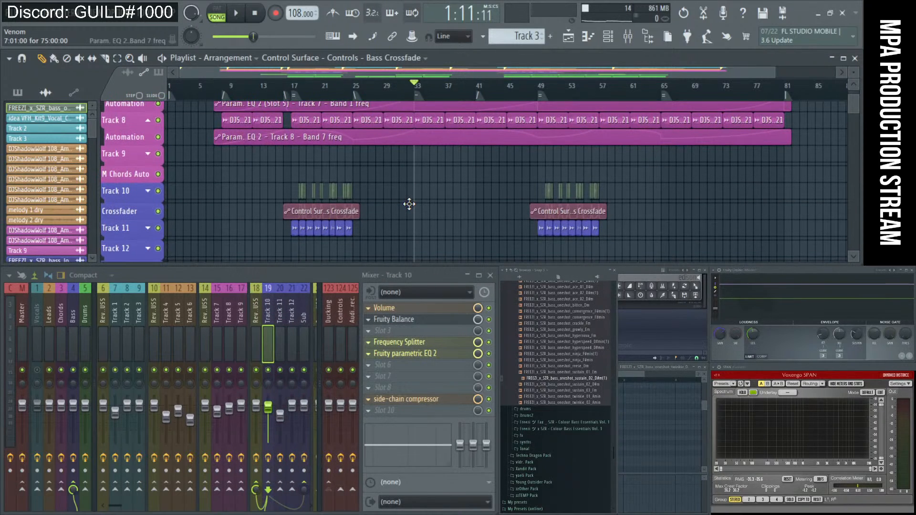
pyautogui.keyDown('ctrl'); pyautogui.scroll(4, 409, 204); pyautogui.keyUp('ctrl')
pyautogui.keyDown('alt'); pyautogui.scroll(3, 217, 205); pyautogui.keyUp('alt')
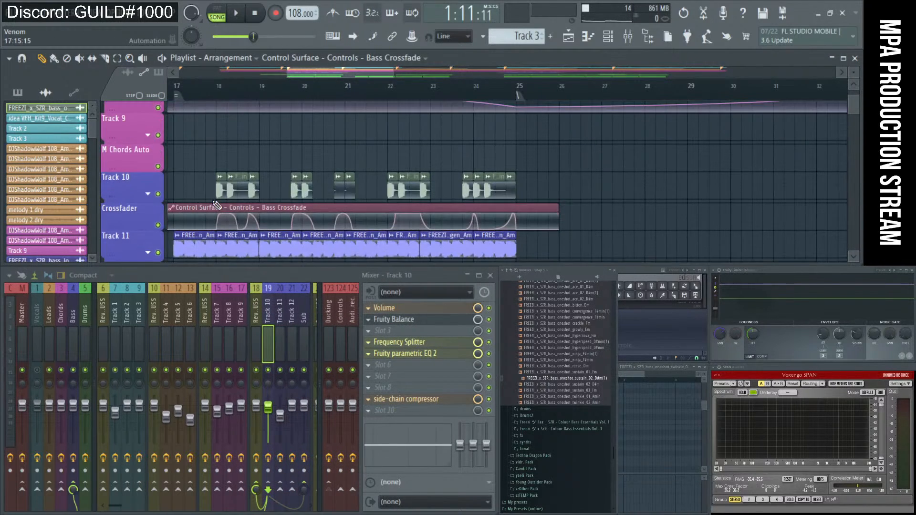
pyautogui.keyDown('ctrl'); pyautogui.scroll(4, 217, 205); pyautogui.keyUp('ctrl')
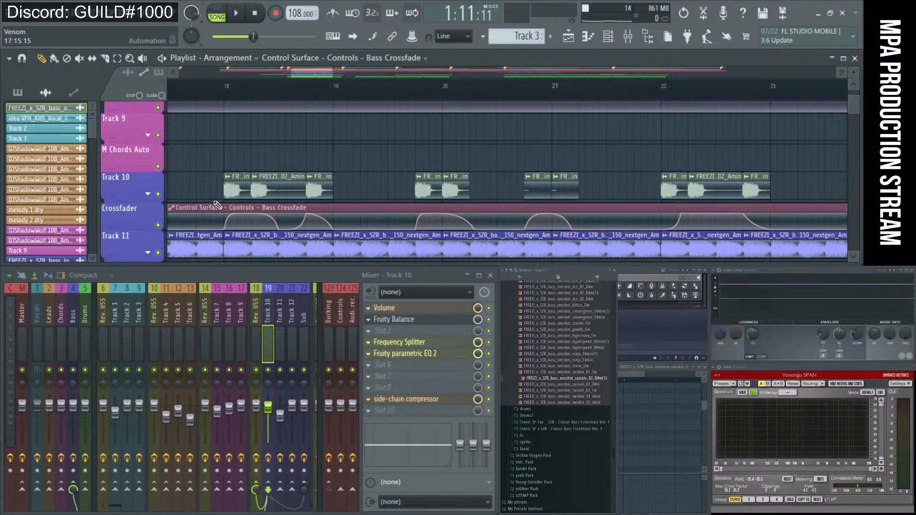
pyautogui.click(558, 391)
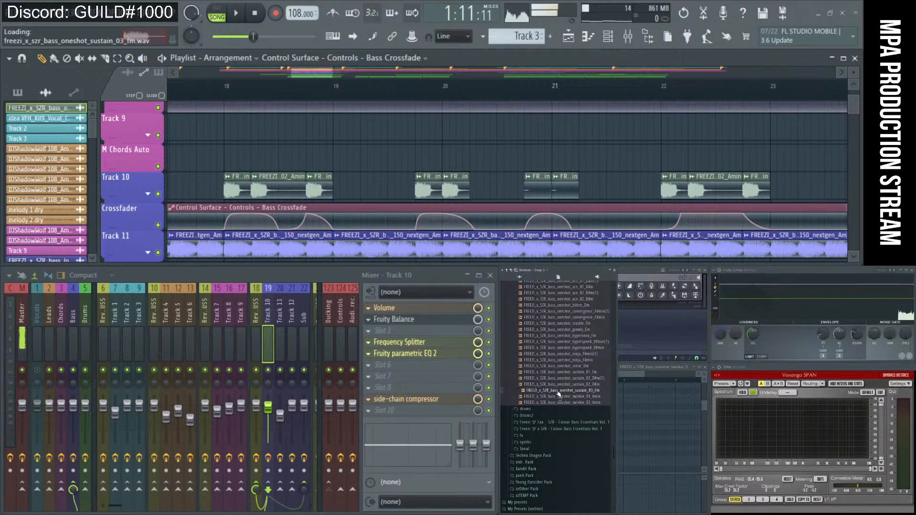
pyautogui.moveTo(559, 397); pyautogui.dragTo(232, 185)
# - Play the first bass section from bar 18 to audition the twinkie one-shot against the Bass Crossfade automation
pyautogui.press('space')
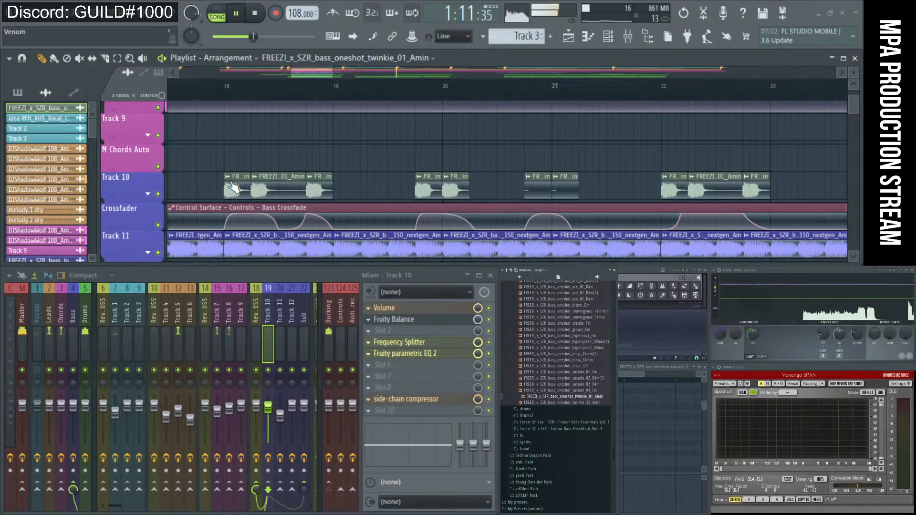
pyautogui.press('space')
pyautogui.click(227, 91)
pyautogui.press('space')
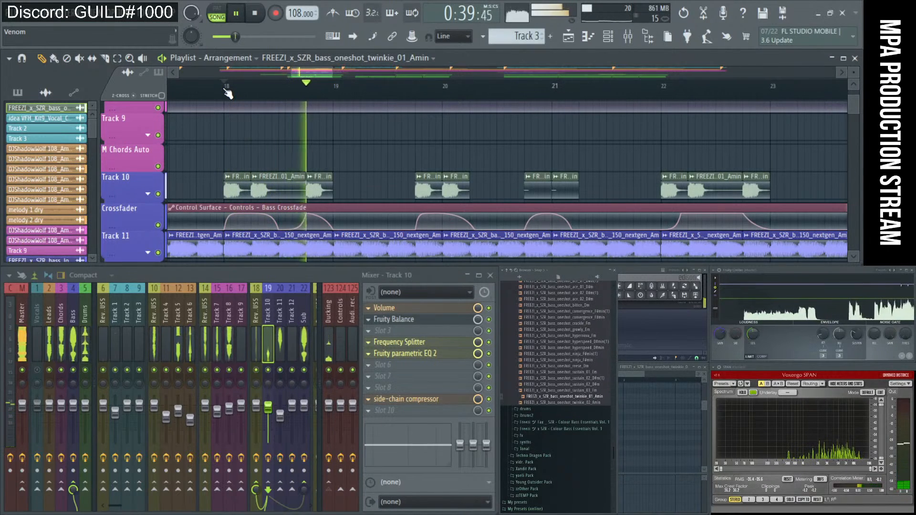
pyautogui.click(426, 215)
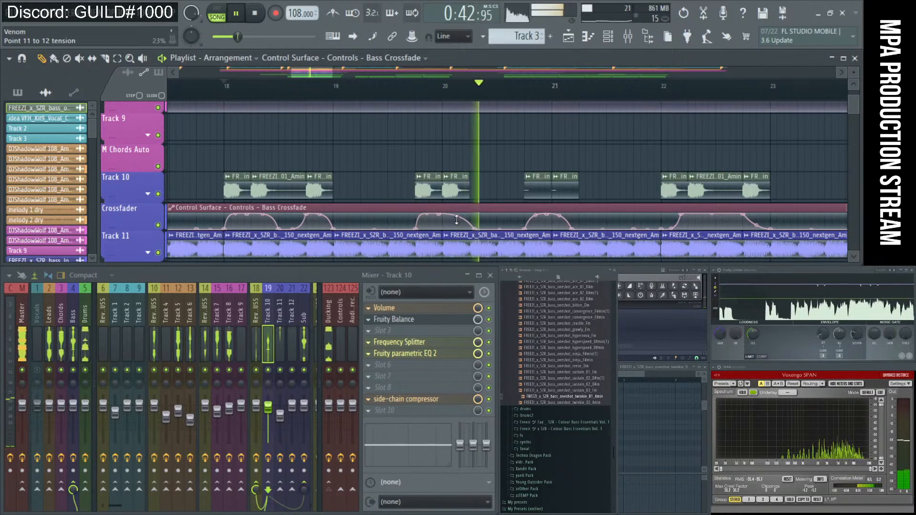
pyautogui.press('space')
pyautogui.press('space')
# - Replace the two Track 10 clips around bar 21 with a duplicate of the pair of clips around bar 20
pyautogui.rightClick(562, 192)
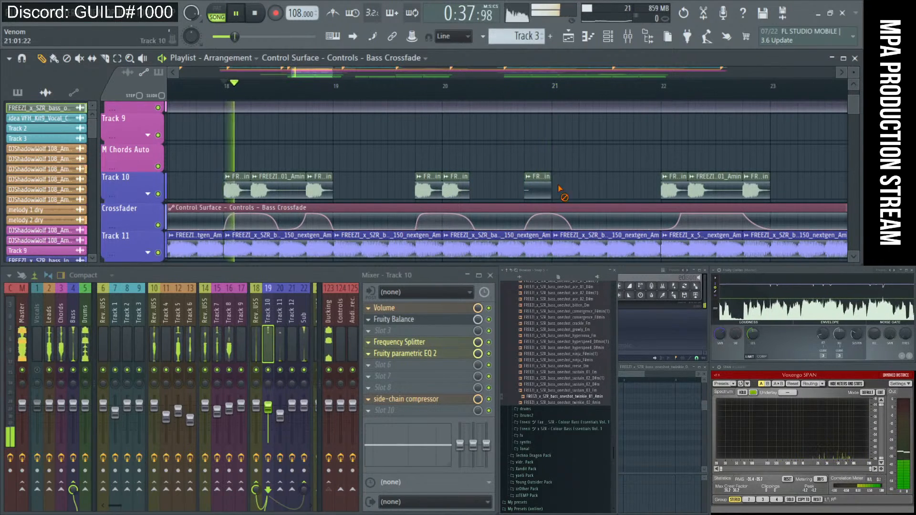
pyautogui.rightClick(539, 191)
pyautogui.moveTo(518, 189); pyautogui.dragTo(413, 190)
pyautogui.hotkey('ctrl', 'b')
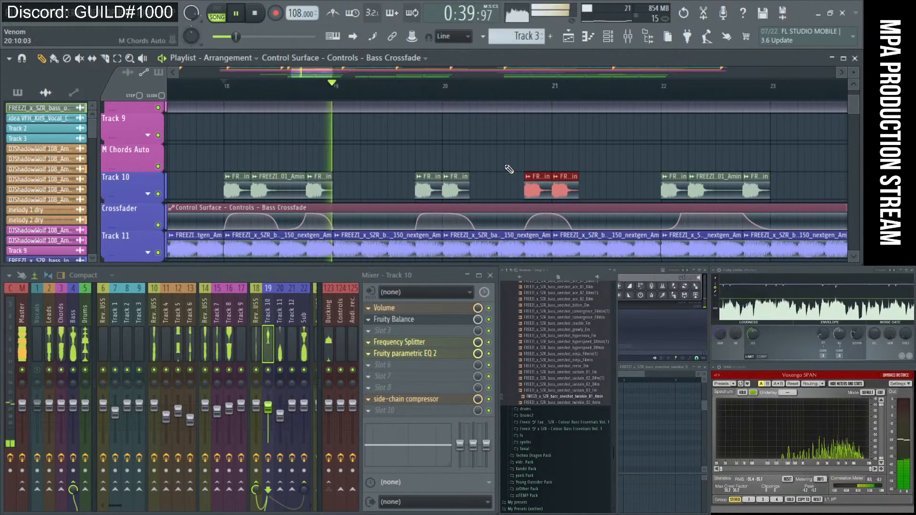
# - Reshape the Bass Crossfade automation at bar 22 so it rises sharply, dips, and peaks again before bar 23
pyautogui.scroll(-2, 506, 165)
pyautogui.scroll(-2, 620, 160)
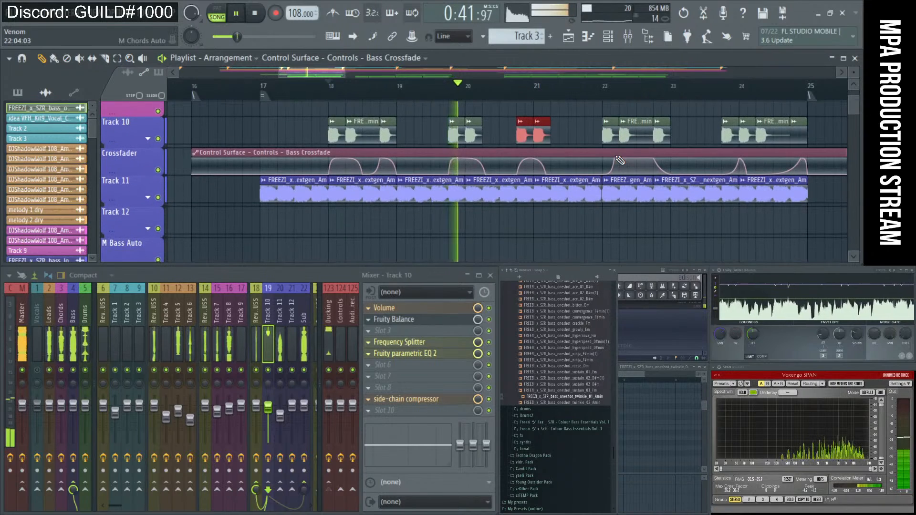
pyautogui.moveTo(608, 171); pyautogui.dragTo(608, 159)
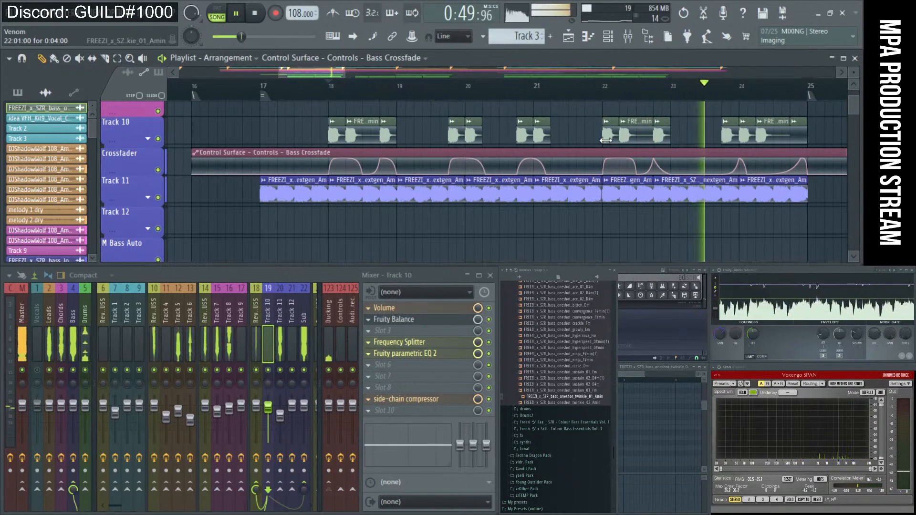
# - Reshape the Bass Crossfade automation around bar 24 into a rounded hump over the first Track 10 clips there, and play it back
pyautogui.click(726, 92)
pyautogui.press('space')
pyautogui.moveTo(747, 173); pyautogui.dragTo(756, 173)
pyautogui.press('c')
pyautogui.press('space')
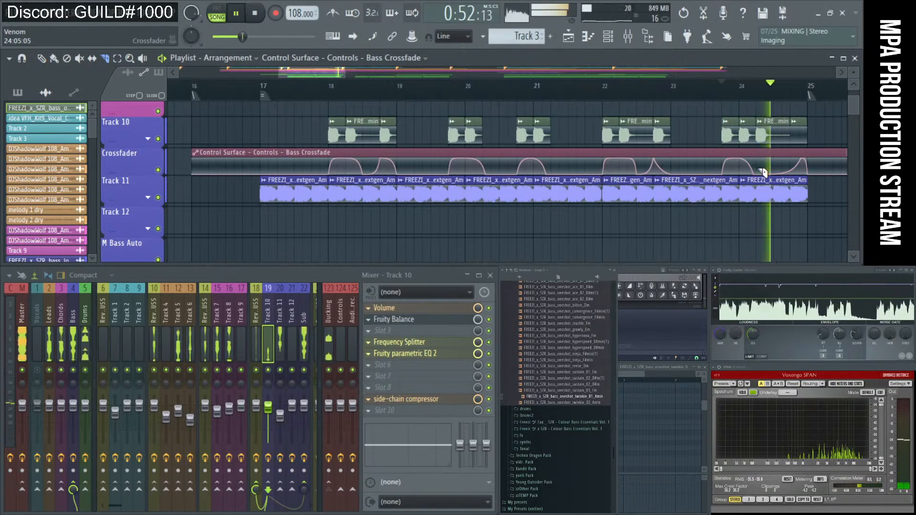
pyautogui.press('space')
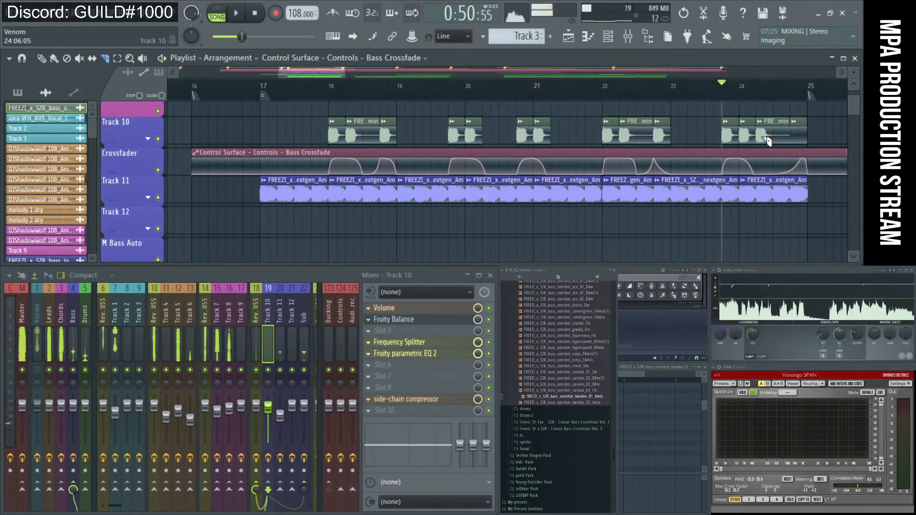
# - Examine the vocal, lead, chord and bass tracks across the arrangement around both bass sections
pyautogui.scroll(-2, 505, 196)
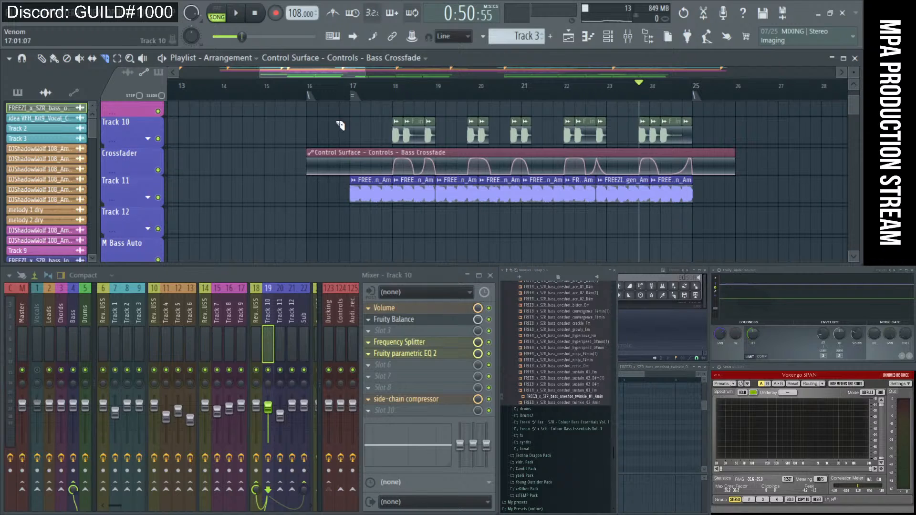
pyautogui.scroll(-2, 348, 119)
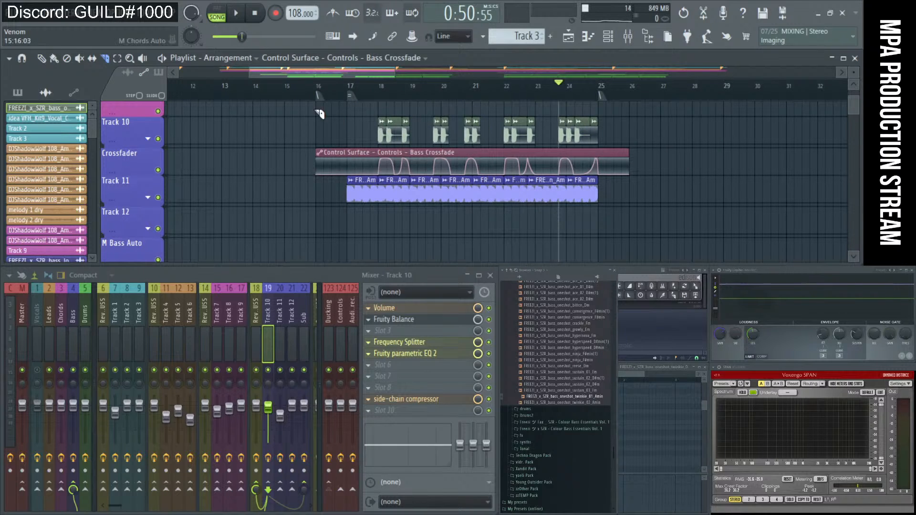
pyautogui.scroll(-2, 320, 114)
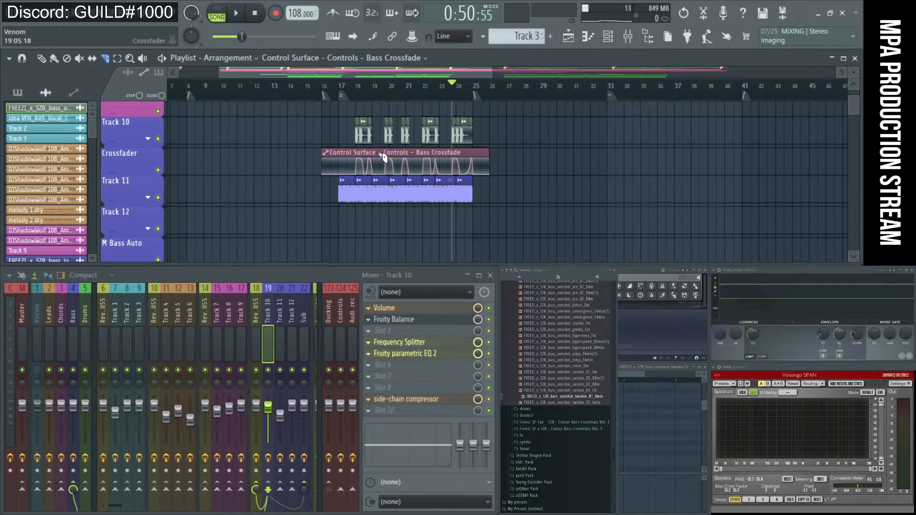
pyautogui.scroll(-2, 499, 141)
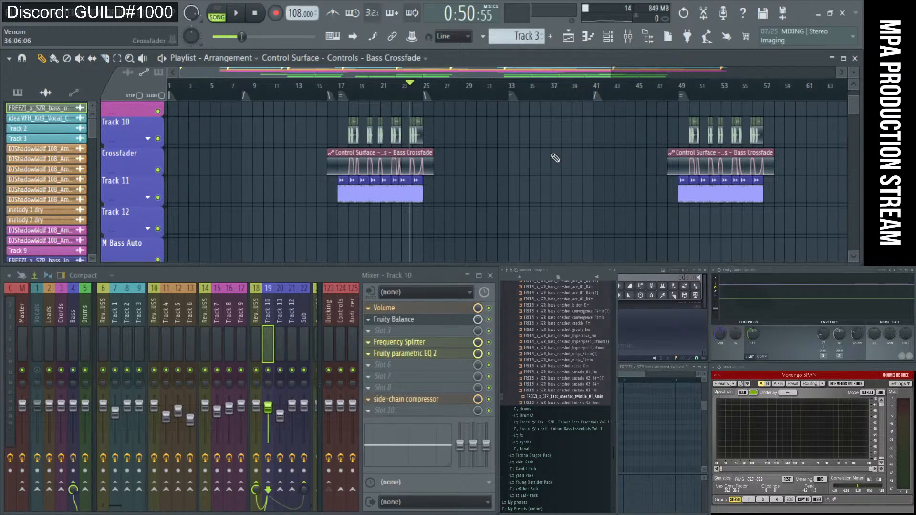
pyautogui.scroll(2, 608, 145)
pyautogui.scroll(9, 608, 145)
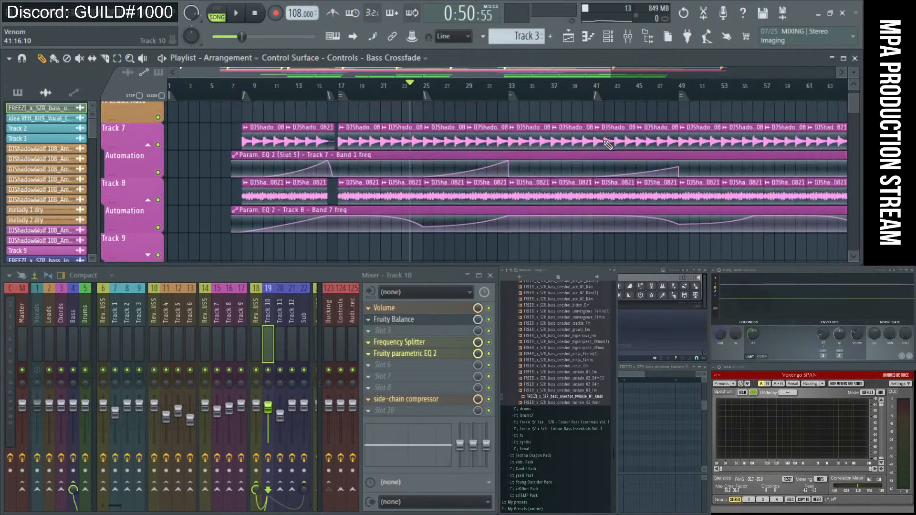
pyautogui.scroll(-1, 608, 145)
pyautogui.scroll(-4, 608, 145)
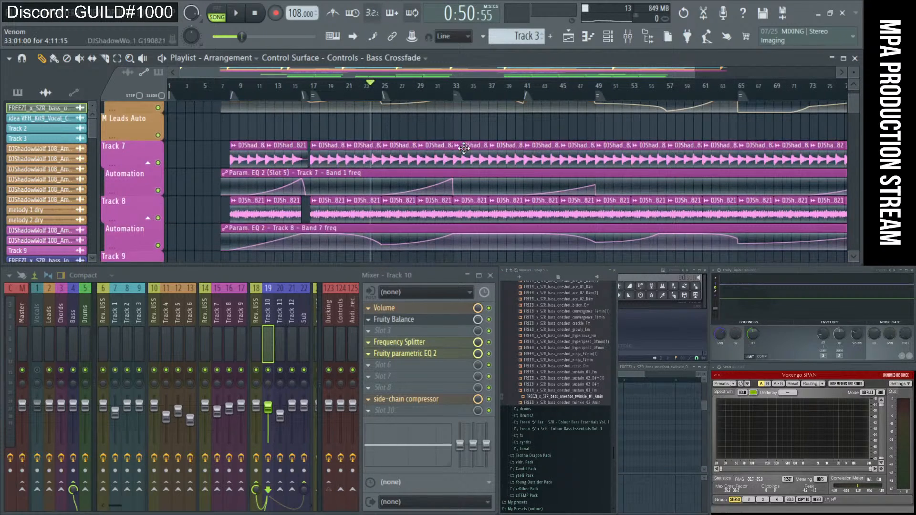
pyautogui.scroll(-8, 464, 148)
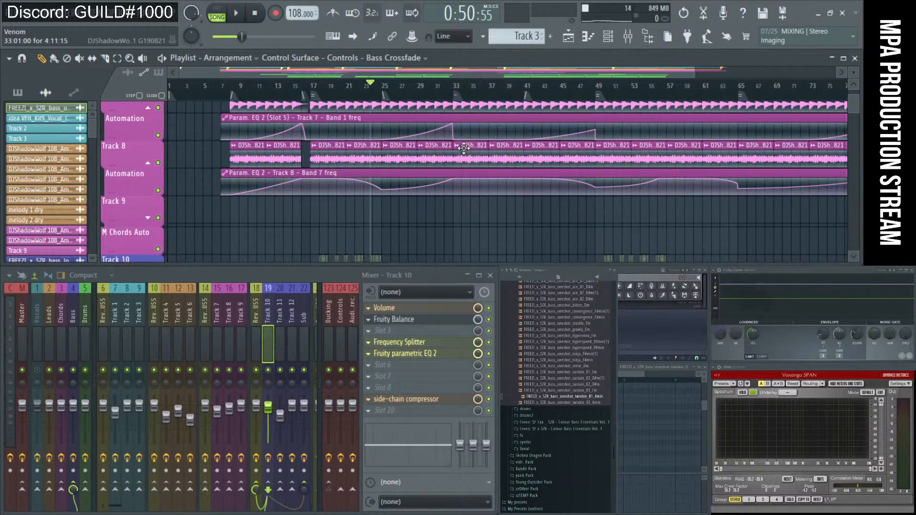
pyautogui.scroll(15, 464, 148)
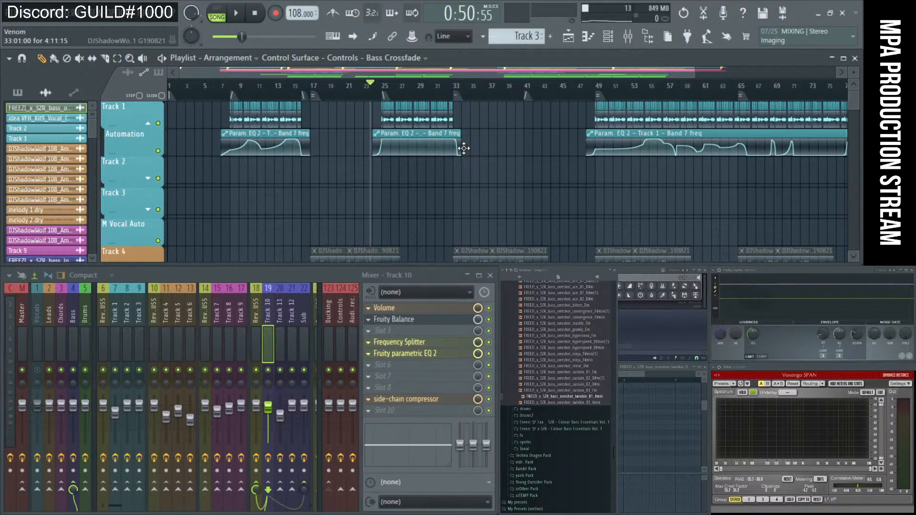
pyautogui.scroll(-6, 465, 149)
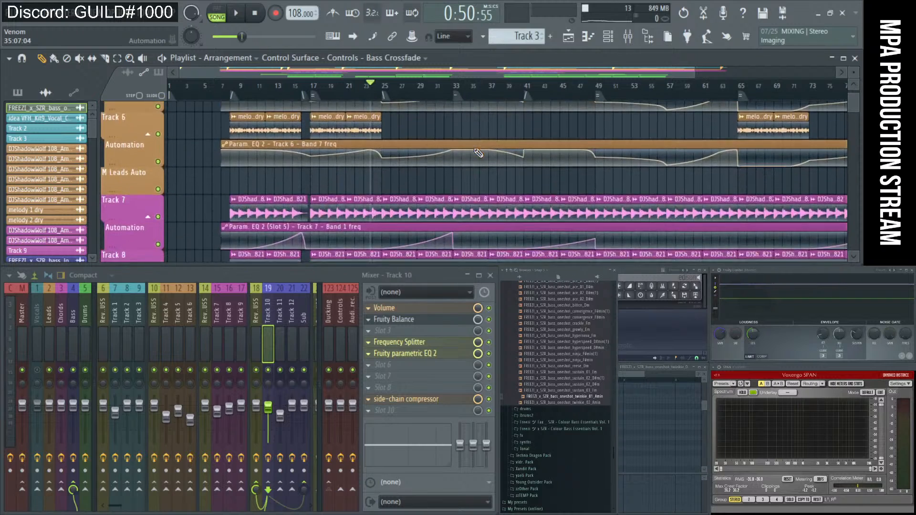
pyautogui.scroll(-3, 478, 152)
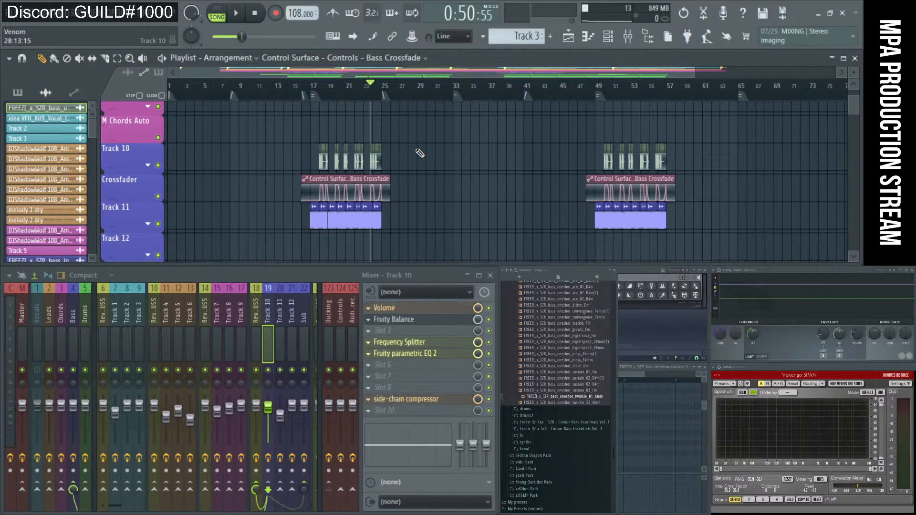
# - Examine the clips and filter automation around bar 49, focusing on Tracks 4 to 6
pyautogui.scroll(10, 463, 151)
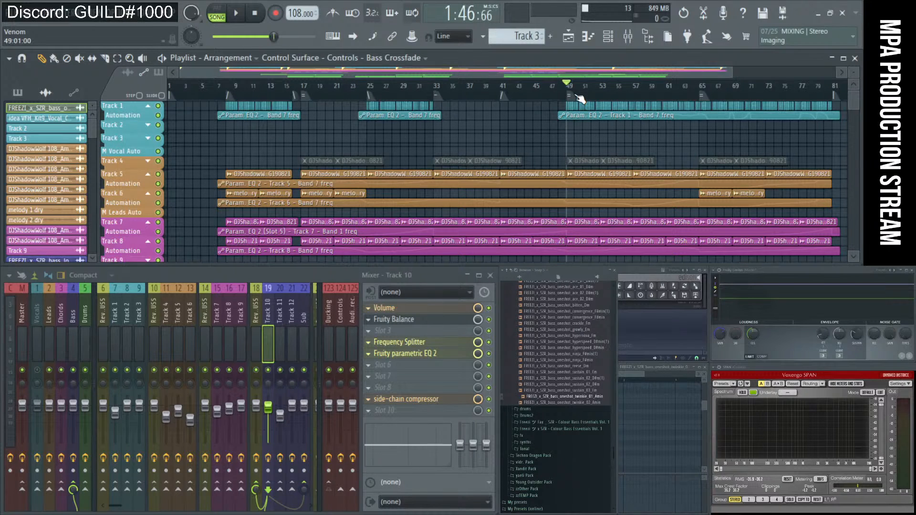
pyautogui.scroll(3, 576, 113)
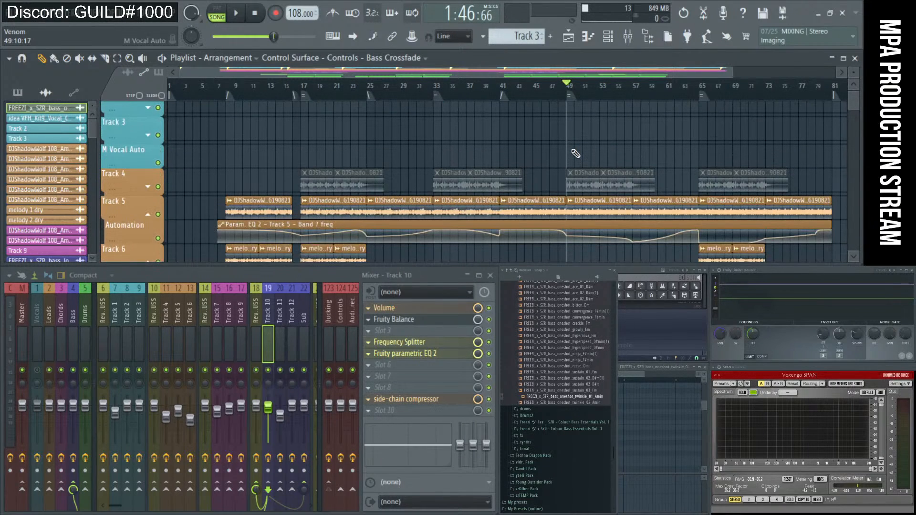
pyautogui.scroll(-6, 576, 153)
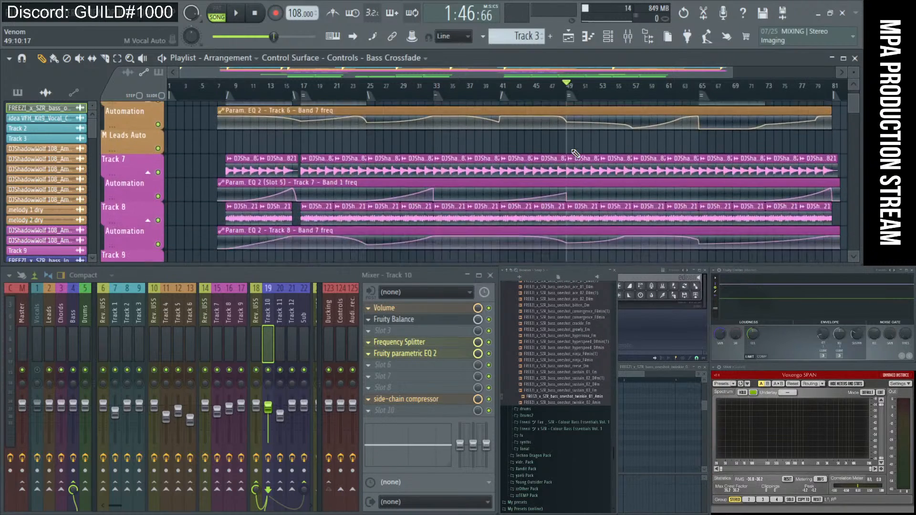
pyautogui.scroll(6, 576, 153)
pyautogui.scroll(4, 576, 153)
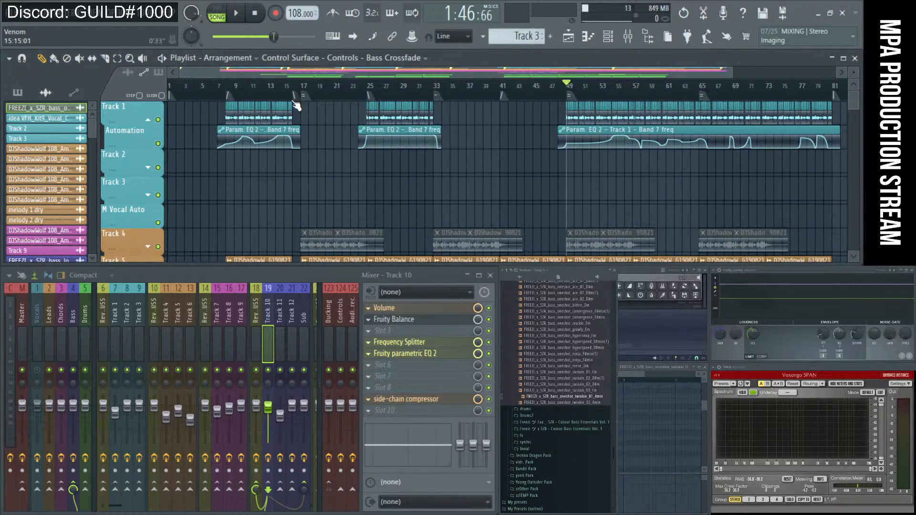
pyautogui.scroll(-6, 315, 101)
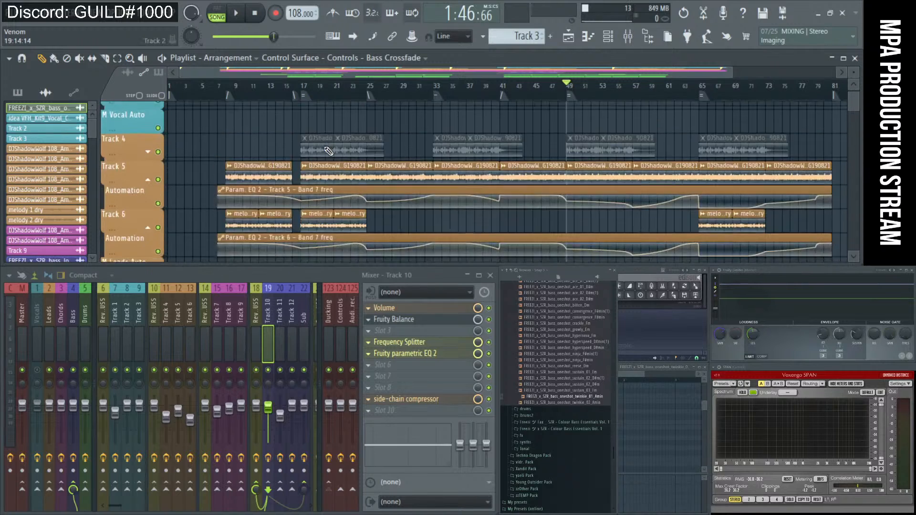
pyautogui.scroll(1, 329, 150)
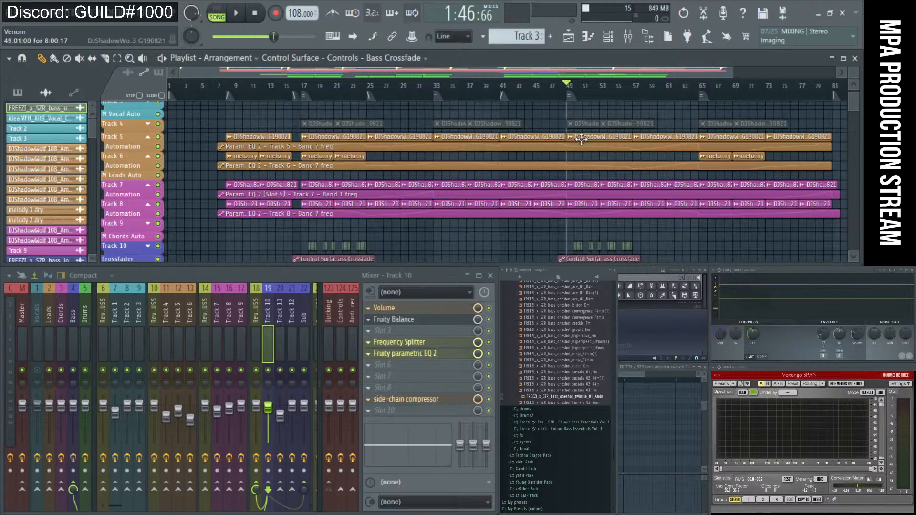
pyautogui.scroll(4, 581, 139)
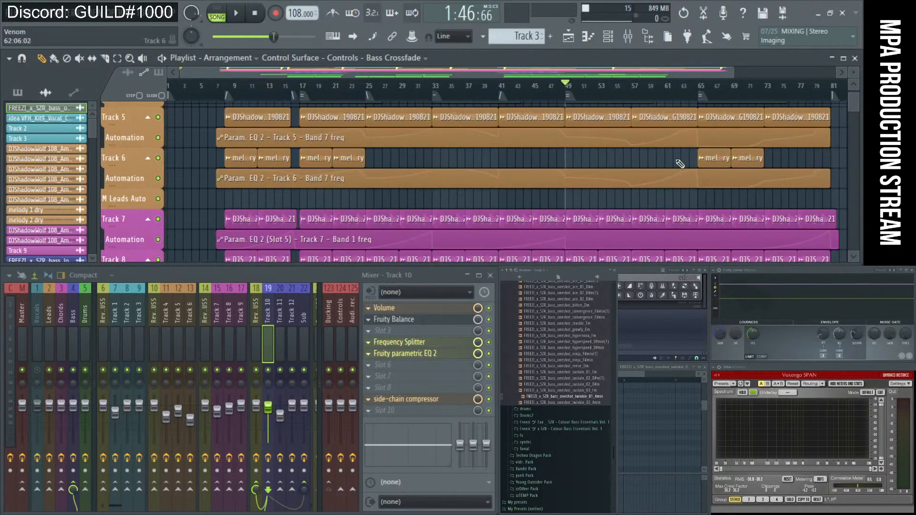
pyautogui.scroll(3, 679, 164)
pyautogui.scroll(2, 680, 163)
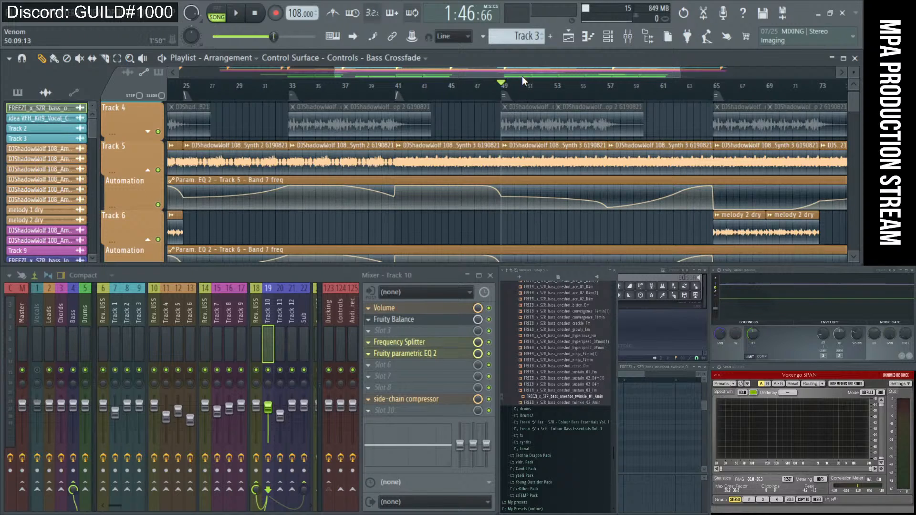
pyautogui.scroll(3, 685, 158)
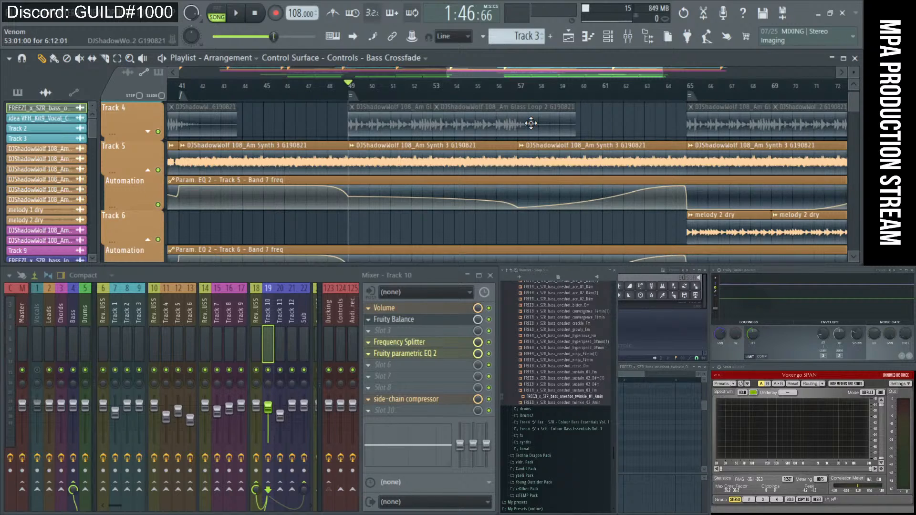
pyautogui.scroll(-2, 531, 123)
pyautogui.scroll(-2, 531, 123)
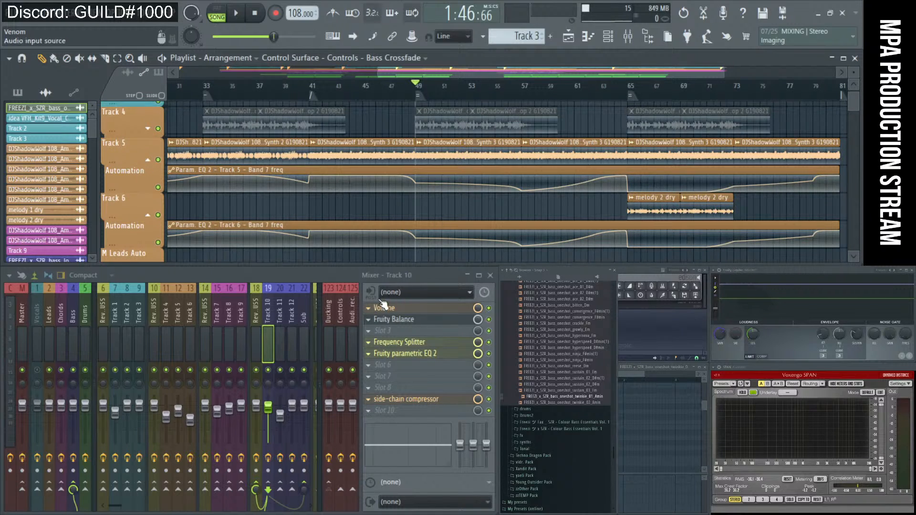
pyautogui.scroll(5, 323, 329)
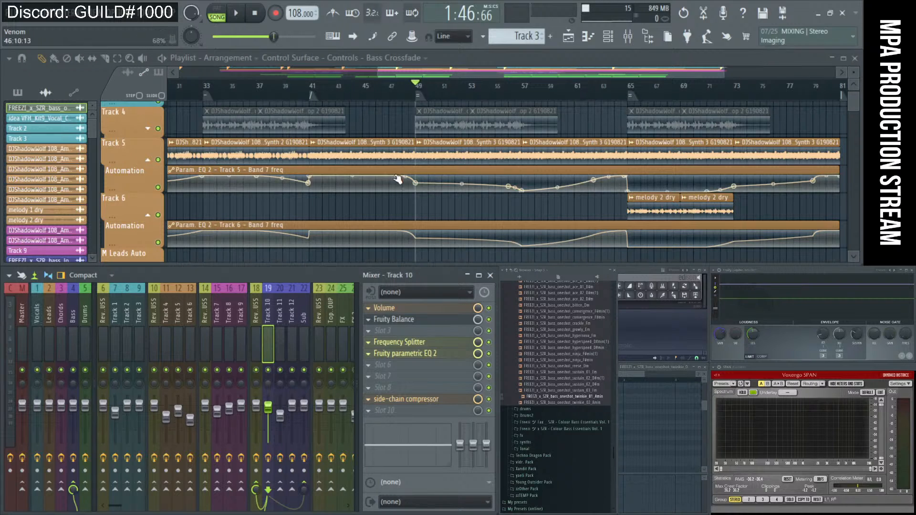
# - Play the second bass section from bar 49 and delete the last short Track 10 clip before bar 57
pyautogui.press('space')
pyautogui.keyDown('ctrl'); pyautogui.rightClick(510, 154); pyautogui.keyUp('ctrl')
pyautogui.scroll(-1, 590, 184)
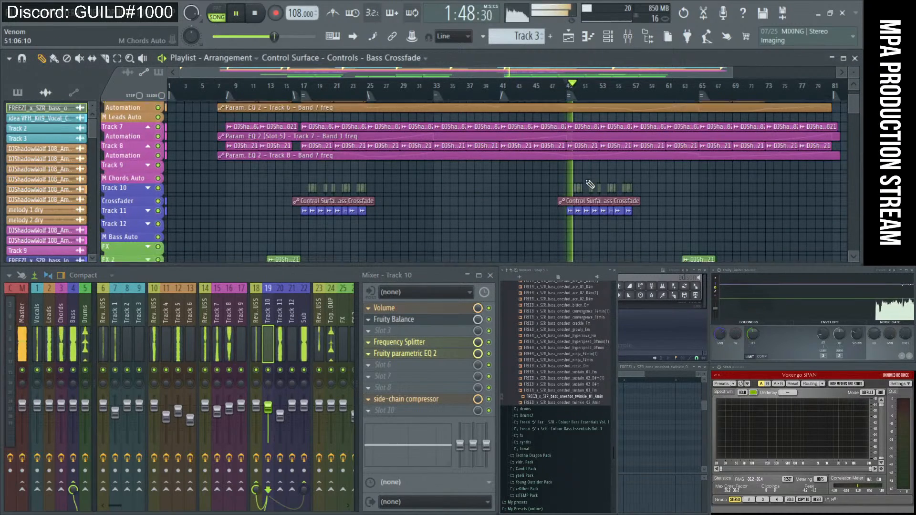
pyautogui.scroll(-2, 590, 184)
pyautogui.scroll(3, 649, 185)
pyautogui.scroll(3, 594, 176)
pyautogui.scroll(3, 593, 176)
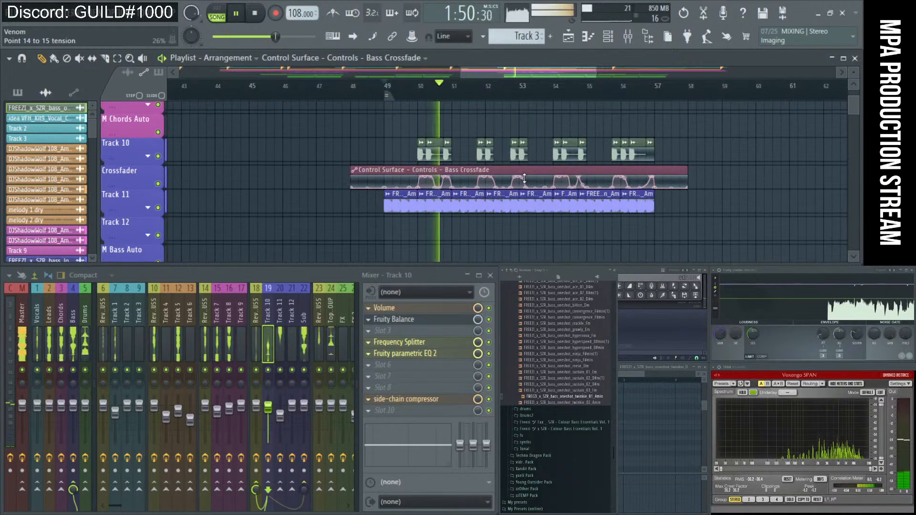
pyautogui.scroll(1, 582, 169)
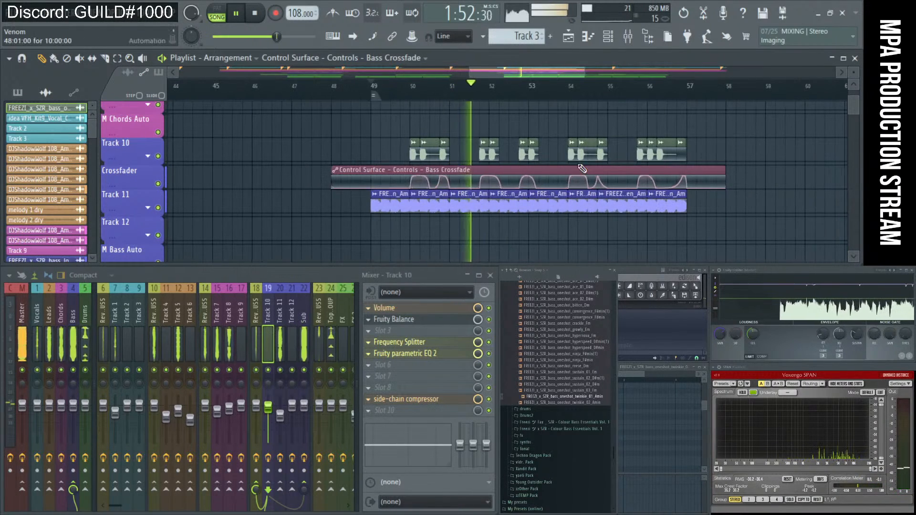
pyautogui.scroll(4, 582, 168)
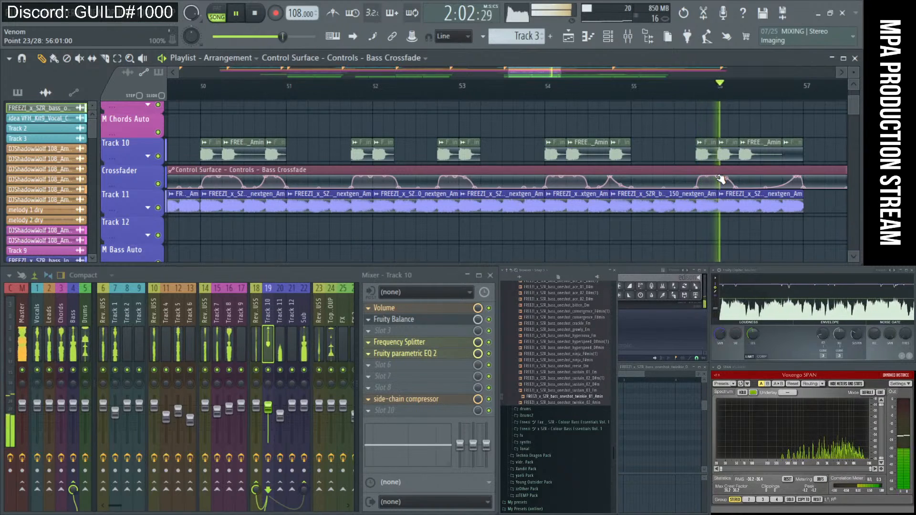
pyautogui.scroll(-2, 720, 177)
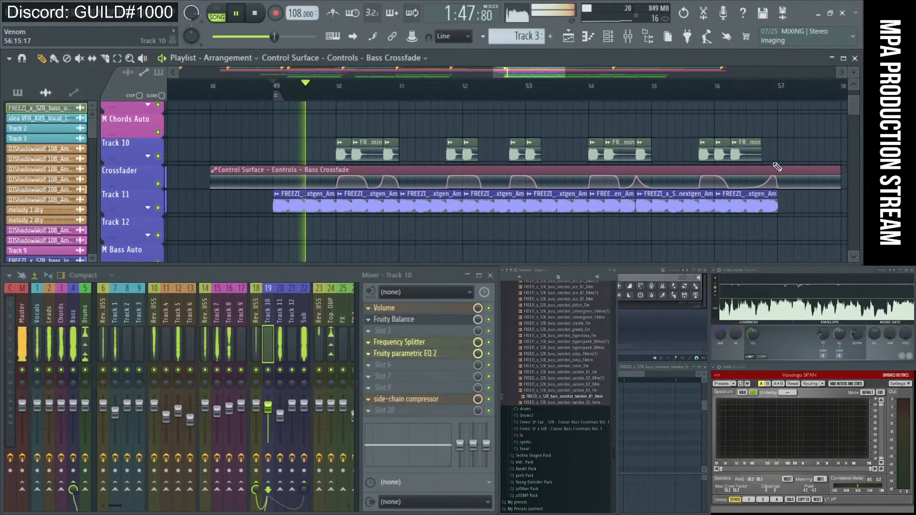
# - Delete the Track 10, Crossfader automation and Track 11 clips of the first bass section around bars 16 to 25
pyautogui.scroll(-2, 552, 170)
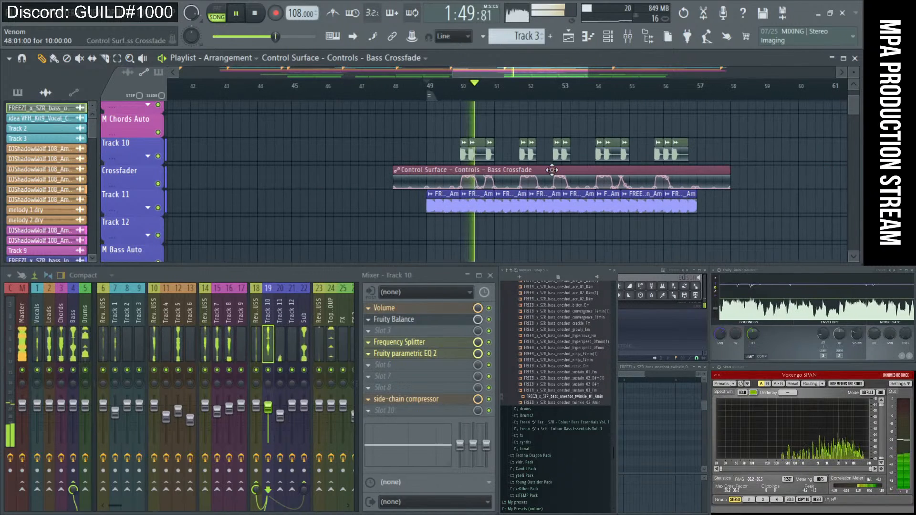
pyautogui.scroll(-4, 441, 162)
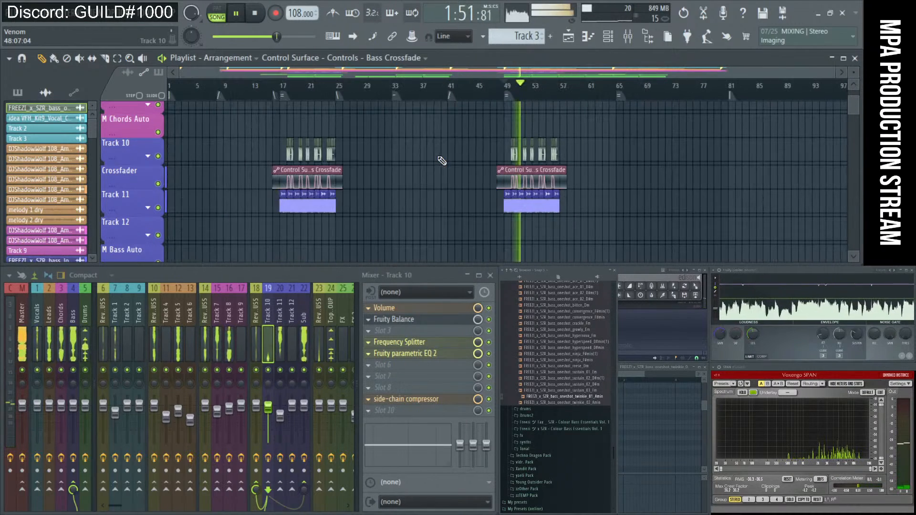
pyautogui.click(329, 151)
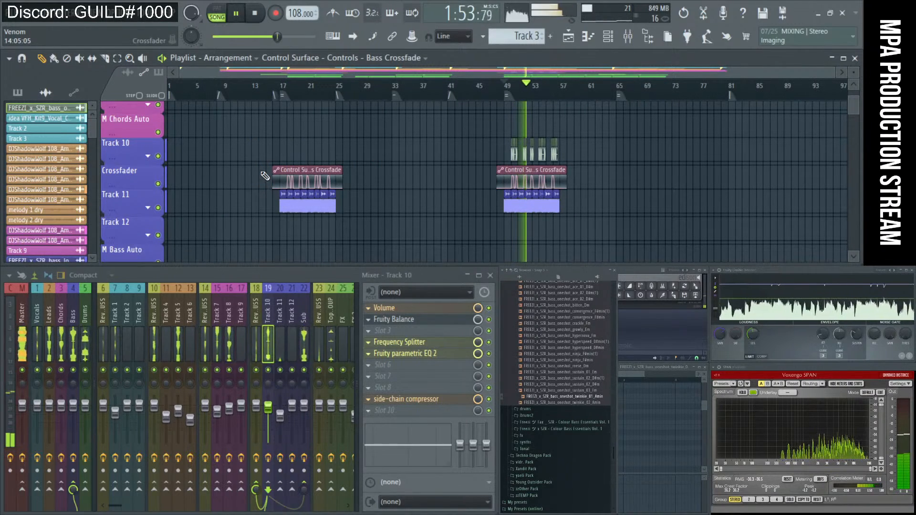
pyautogui.rightClick(332, 179)
pyautogui.rightClick(331, 204)
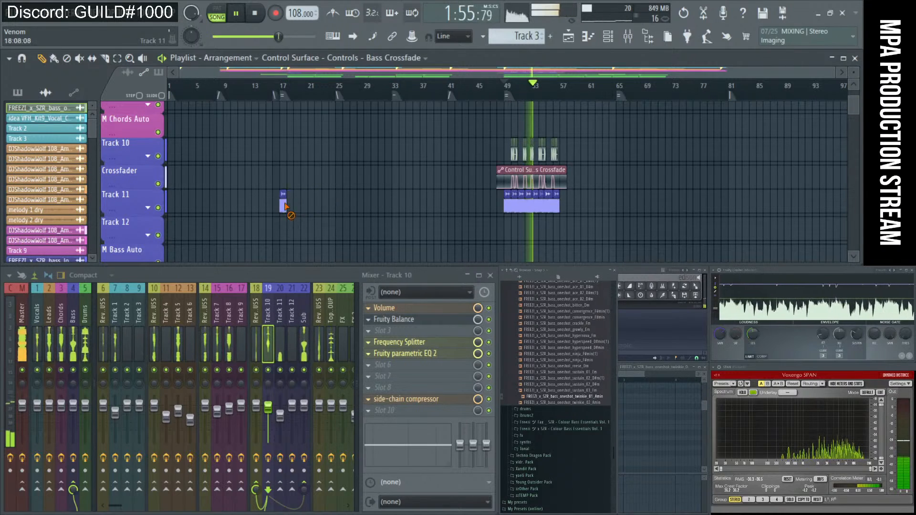
pyautogui.scroll(4, 573, 172)
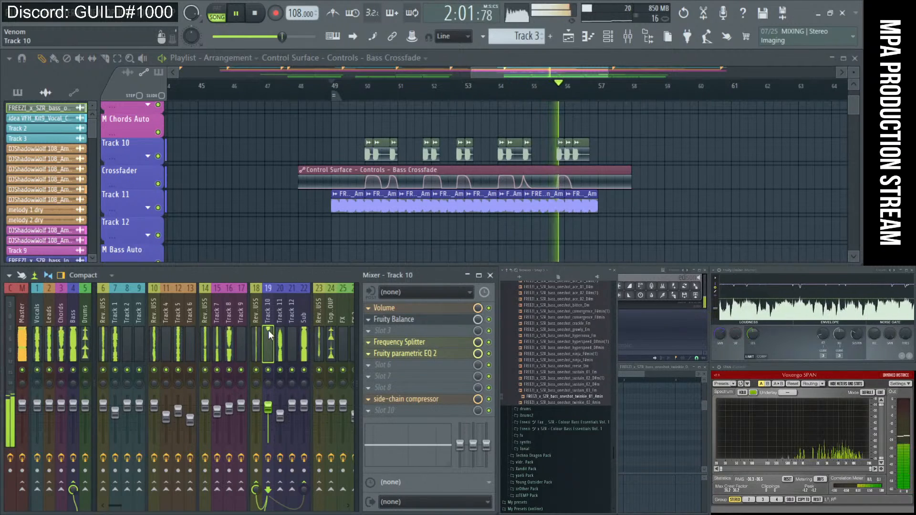
# - Open the twinkie one-shot's sample settings from its Track 10 clip and set the channel volume to 35%
pyautogui.press('space')
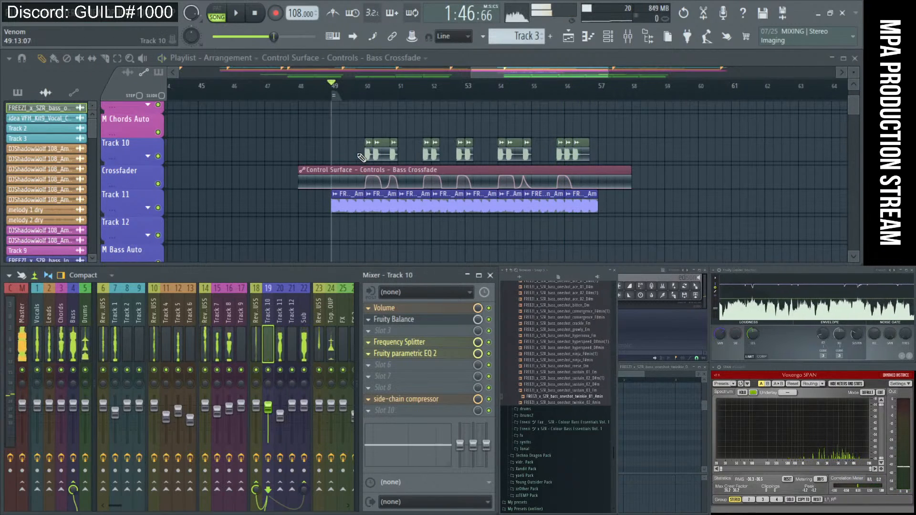
pyautogui.keyDown('alt'); pyautogui.rightClick(366, 152); pyautogui.keyUp('alt')
pyautogui.doubleClick(380, 150)
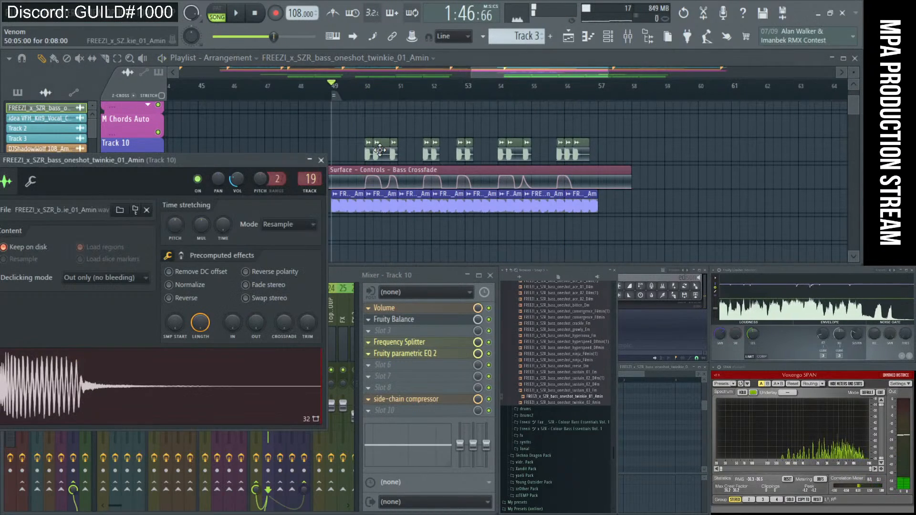
pyautogui.keyDown('alt'); pyautogui.rightClick(379, 150); pyautogui.keyUp('alt')
pyautogui.doubleClick(380, 149)
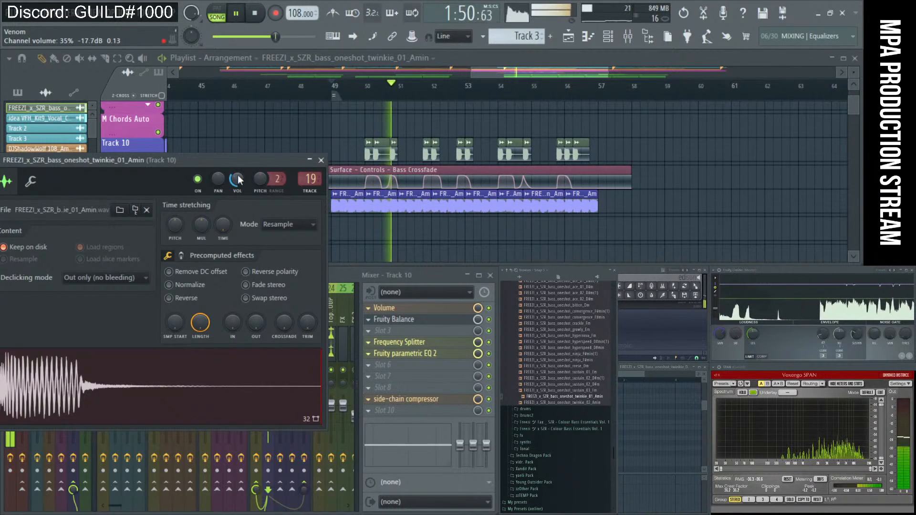
pyautogui.click(321, 160)
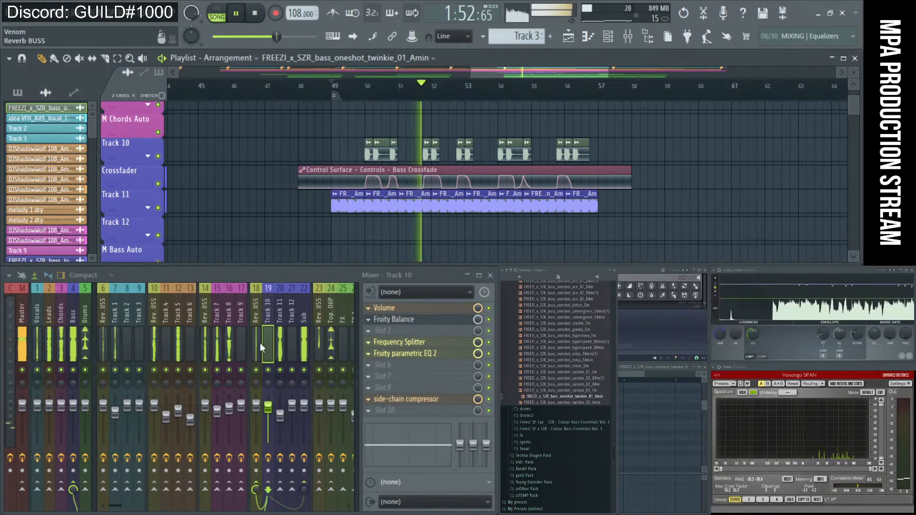
# - Raise band 5 of Track 10's Fruity parametric EQ 2 to about -0.1 dB near 4092 Hz and restart playback
pyautogui.click(406, 354)
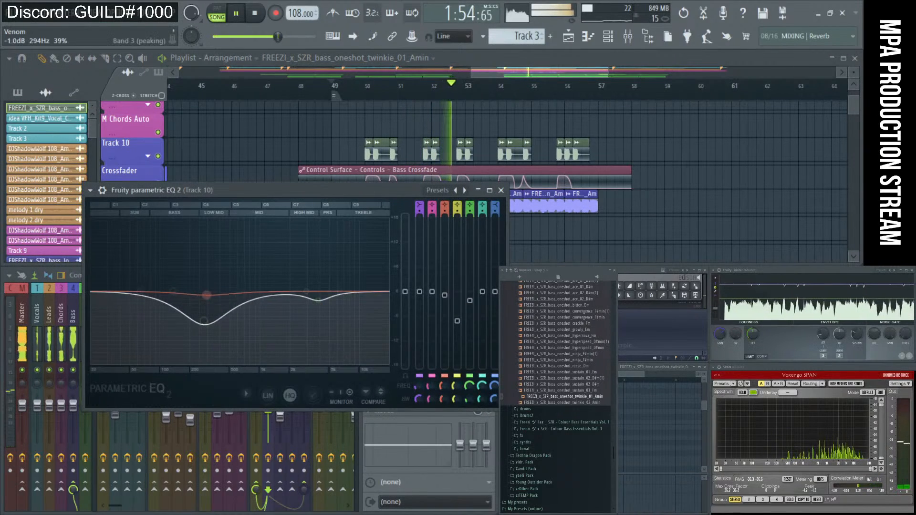
pyautogui.moveTo(209, 289); pyautogui.dragTo(300, 292)
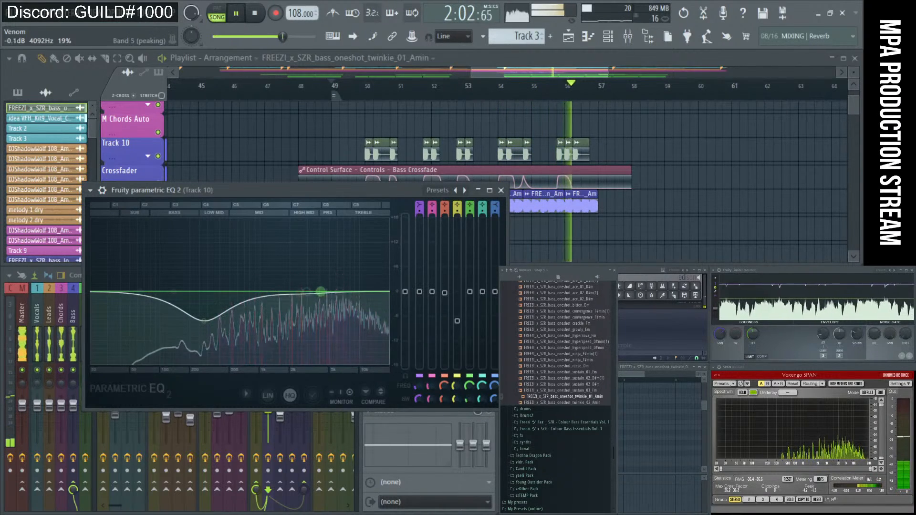
pyautogui.press('space')
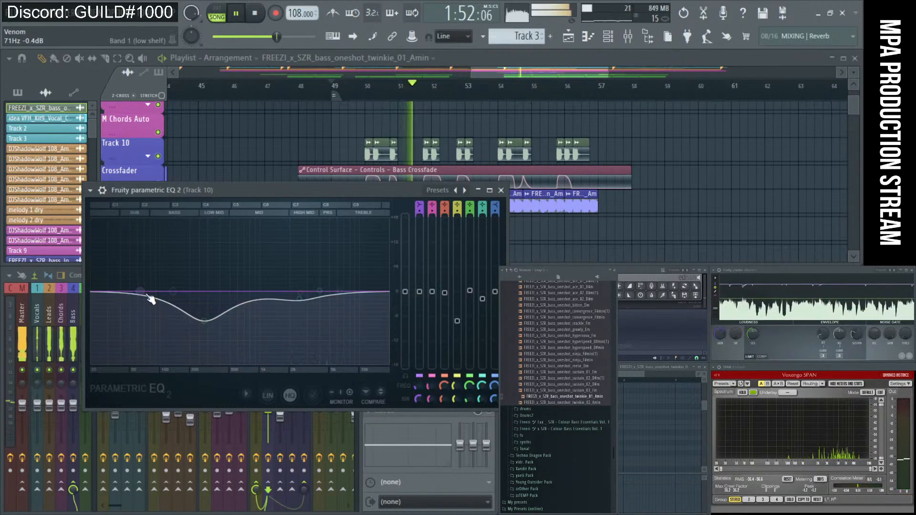
# - Set EQ band 6 on Track 10 to about -2.2 dB at 2480 Hz and boost the high shelf during playback
pyautogui.moveTo(150, 299); pyautogui.dragTo(173, 327)
pyautogui.click(192, 353)
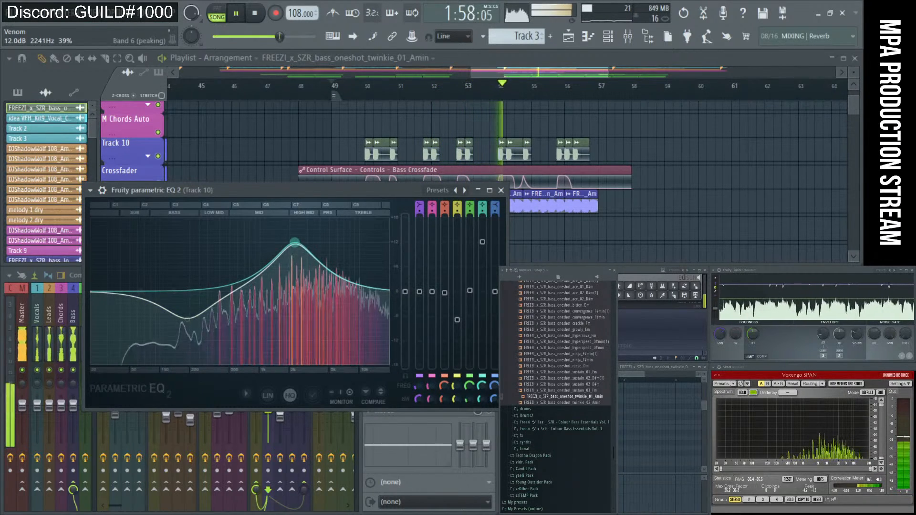
pyautogui.moveTo(297, 247); pyautogui.dragTo(302, 304)
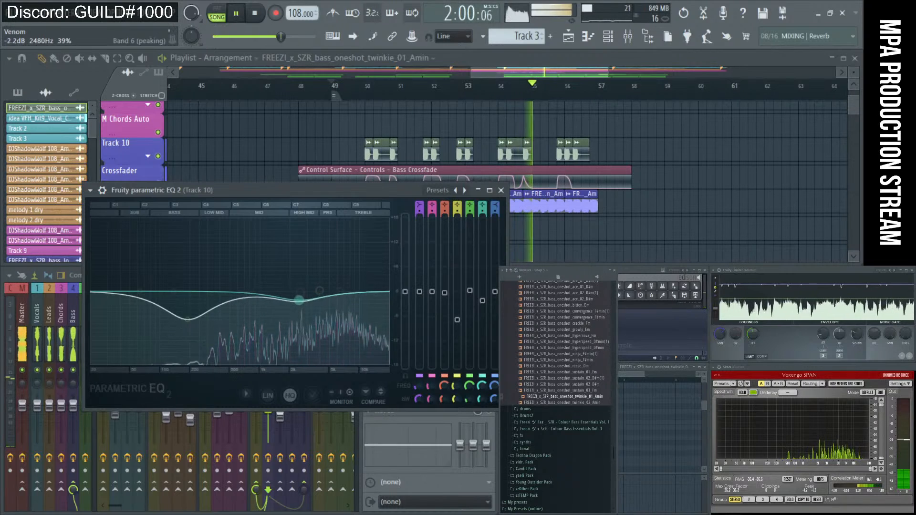
pyautogui.press('space')
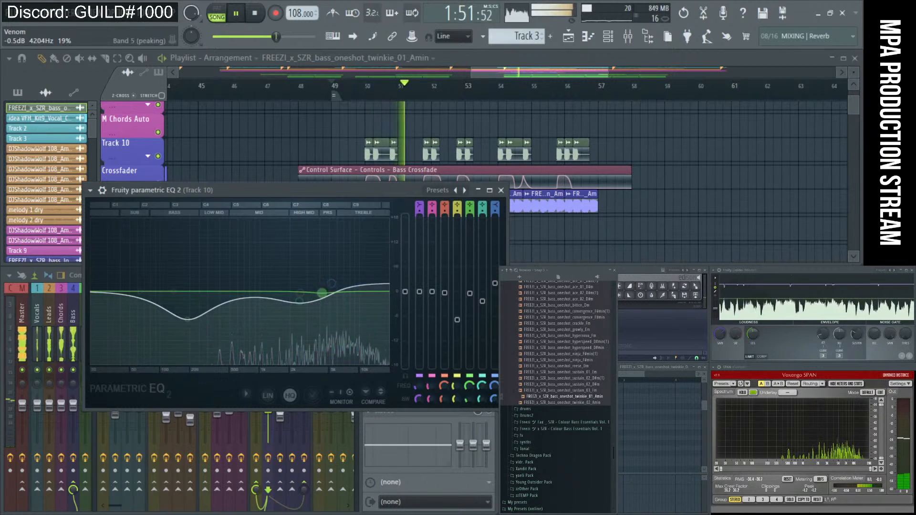
pyautogui.click(501, 190)
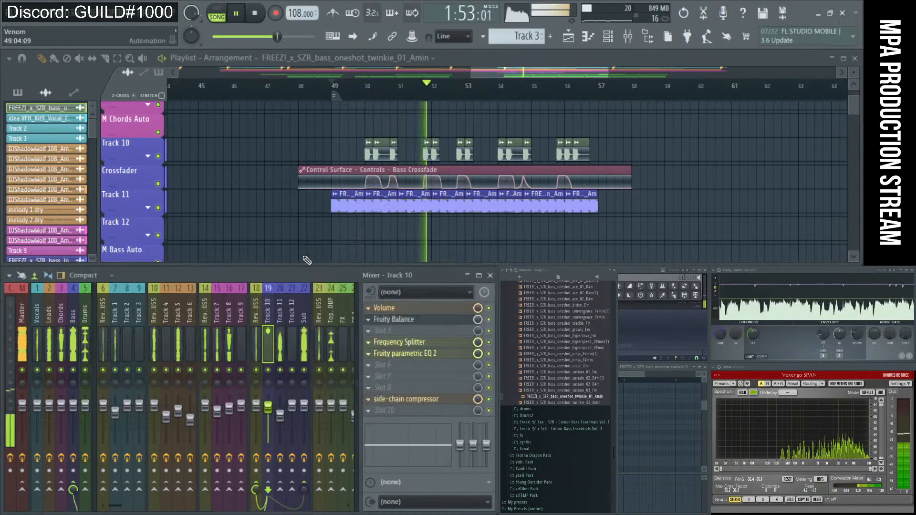
# - Play the second bass section from bar 49 with the Master track selected to review the full mix
pyautogui.click(24, 333)
pyautogui.press('space')
pyautogui.press('space')
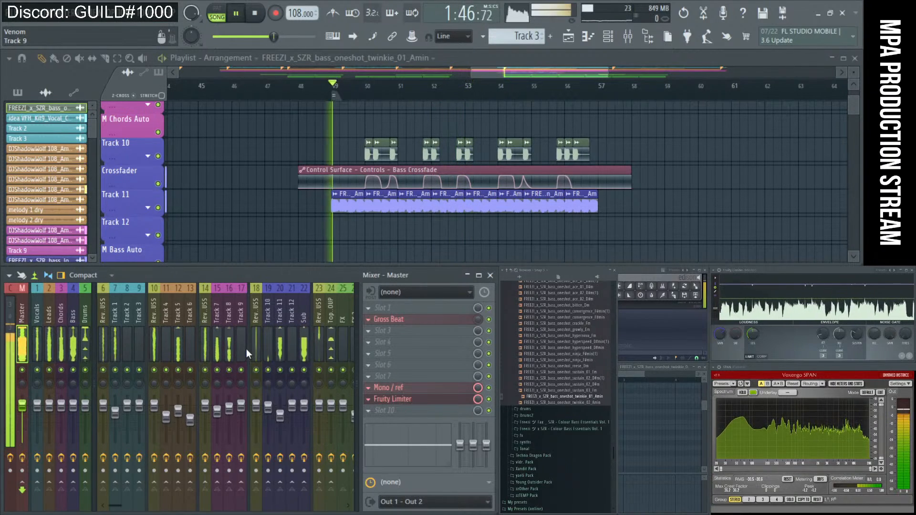
# - Move Track 10's Frequency Splitter up to slot 3 and insert OTT_x64 in slot 4 with its high-band gain at 73%
pyautogui.click(270, 344)
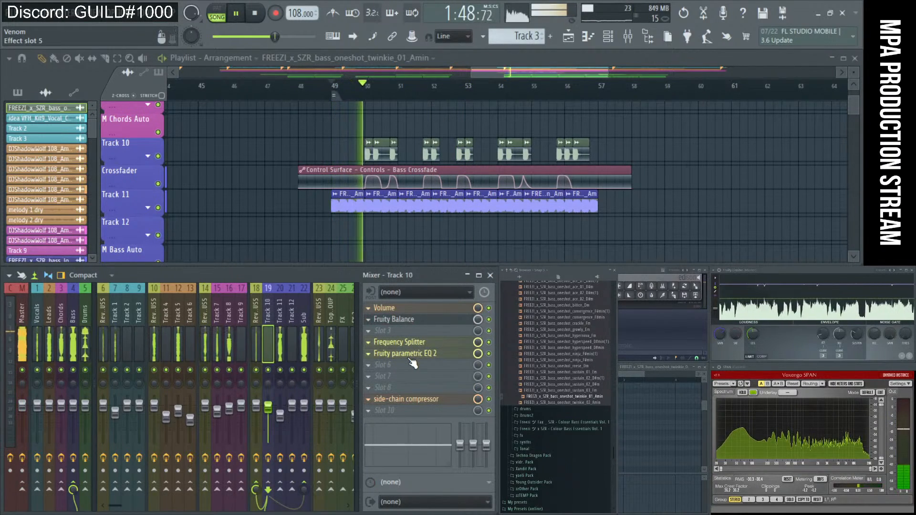
pyautogui.press('space')
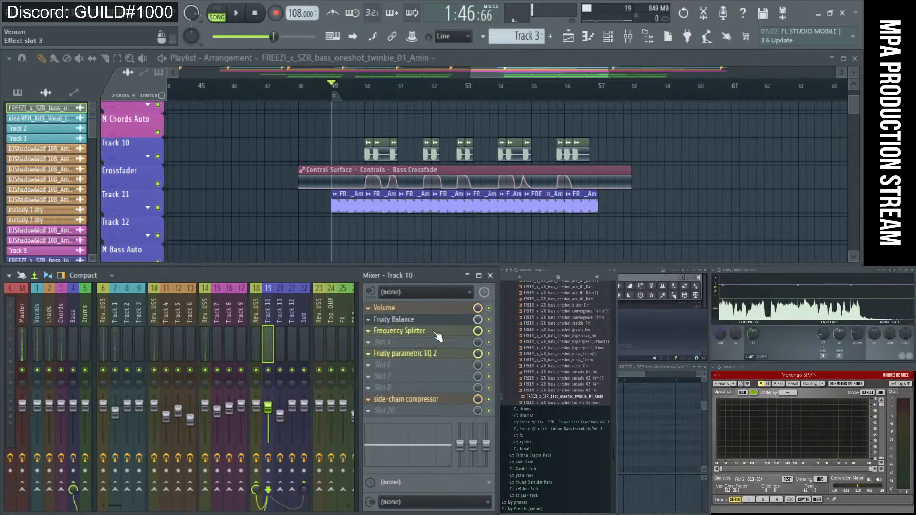
pyautogui.click(430, 343)
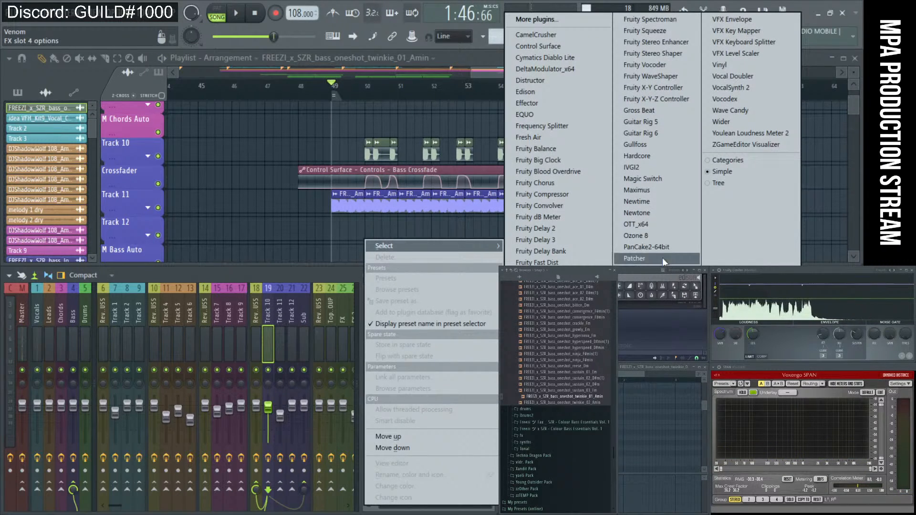
pyautogui.click(662, 221)
pyautogui.press('space')
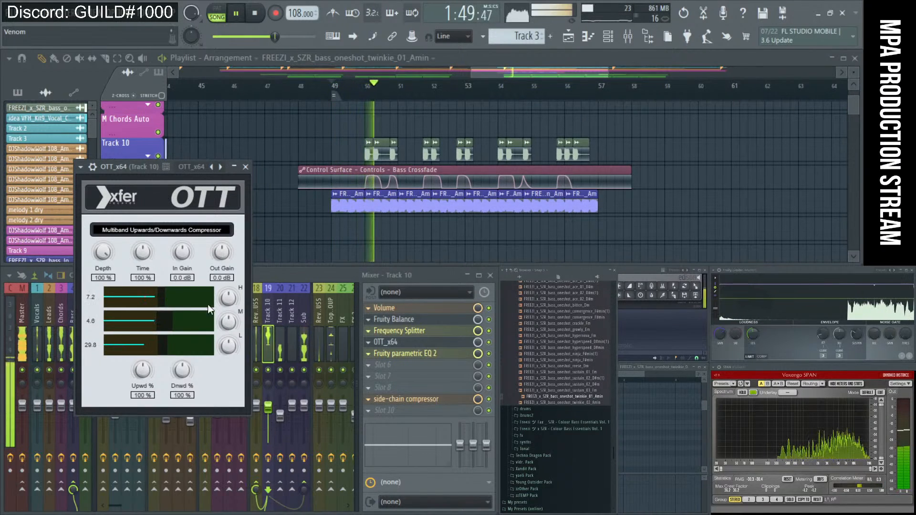
pyautogui.moveTo(228, 299); pyautogui.dragTo(227, 310)
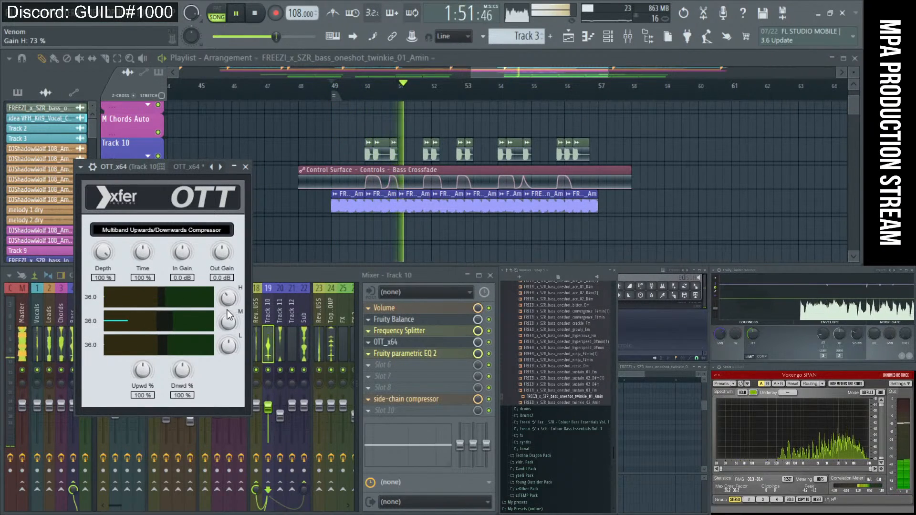
# - In Track 10's Fruity parametric EQ 2, shift band 6 lower in frequency and set band 4 to about -6.7 dB at 402 Hz
pyautogui.click(384, 355)
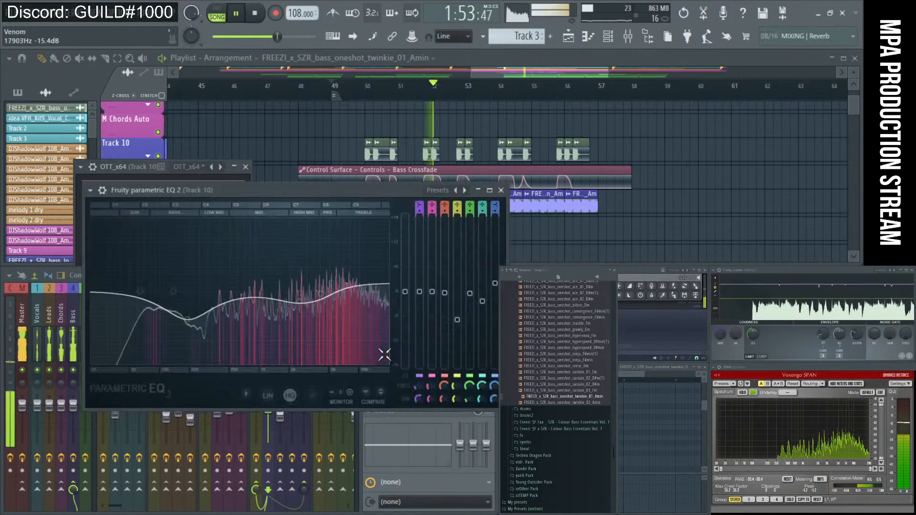
pyautogui.moveTo(300, 301); pyautogui.dragTo(263, 302)
pyautogui.moveTo(189, 321); pyautogui.dragTo(220, 318)
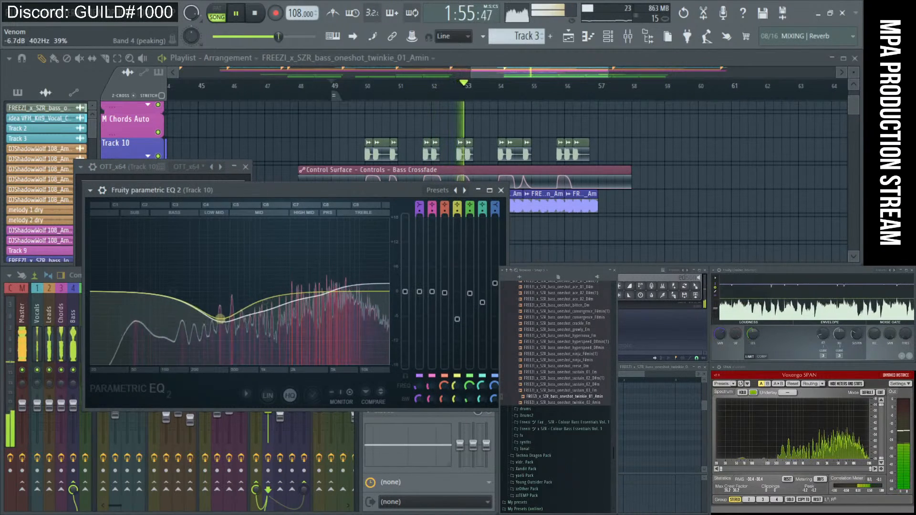
# - Change band 1 of Track 10's EQ to a high pass filter and raise its cutoff frequency
pyautogui.rightClick(140, 292)
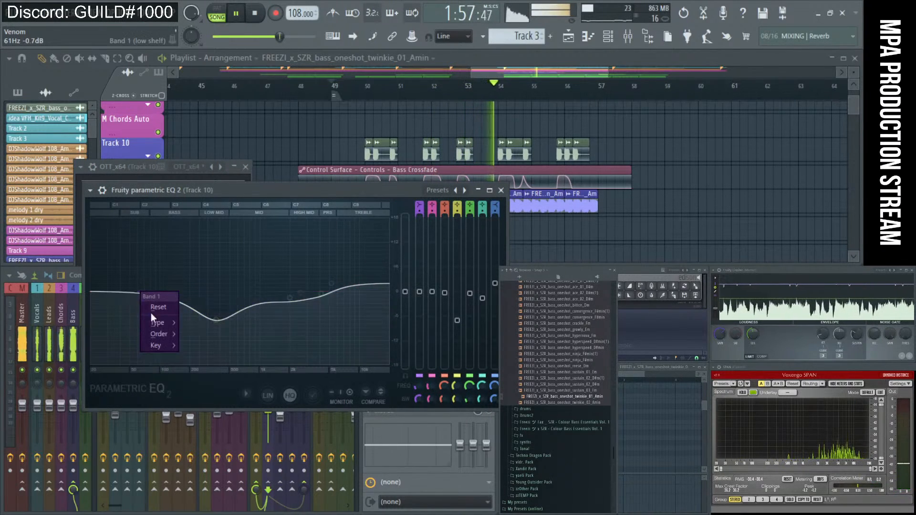
pyautogui.click(188, 345)
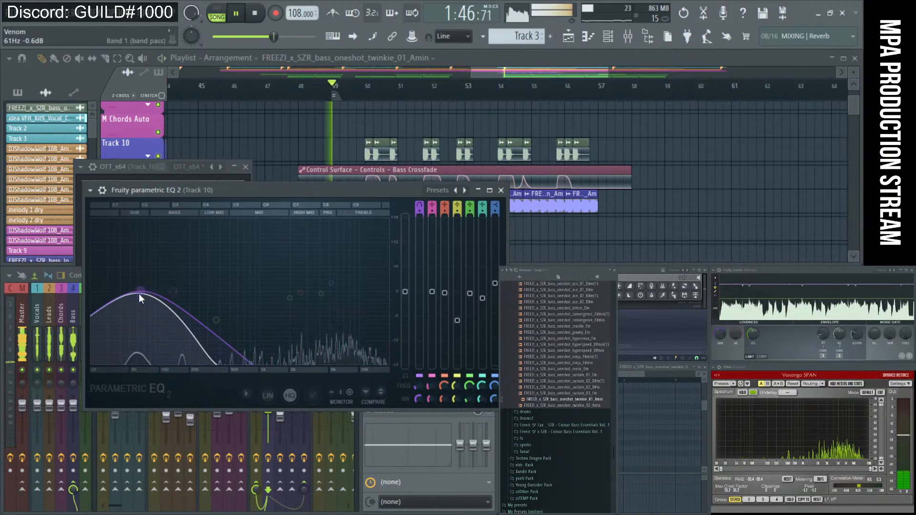
pyautogui.rightClick(138, 294)
pyautogui.moveTo(159, 322)
pyautogui.click(199, 356)
pyautogui.rightClick(140, 293)
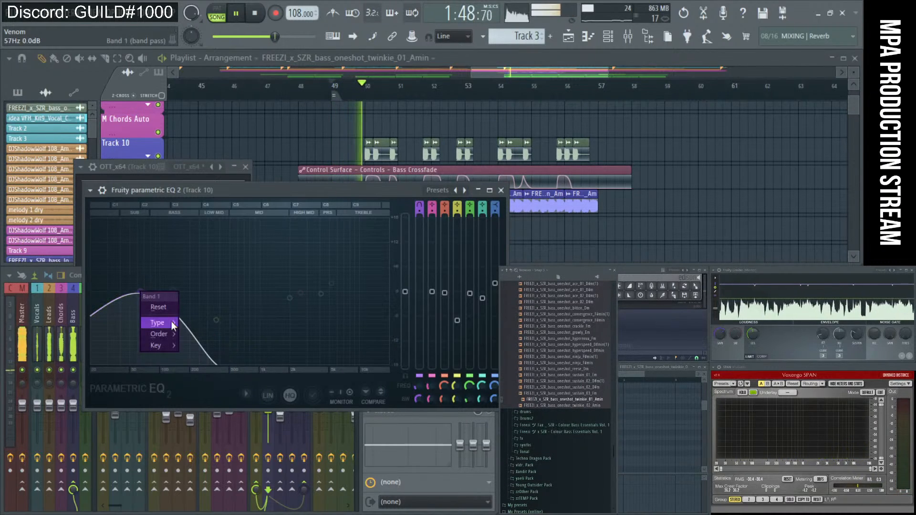
pyautogui.click(205, 361)
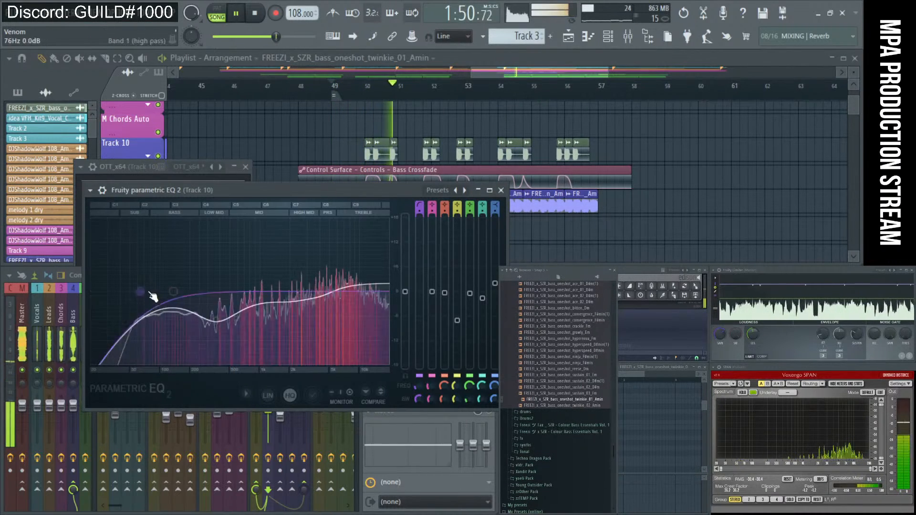
pyautogui.moveTo(142, 292); pyautogui.dragTo(172, 291)
# - Reset EQ bands 7 and 2 on Track 10, set band 4 to about -6.2 dB at 369 Hz, and close both effect windows
pyautogui.moveTo(216, 320); pyautogui.dragTo(203, 318)
pyautogui.rightClick(332, 285)
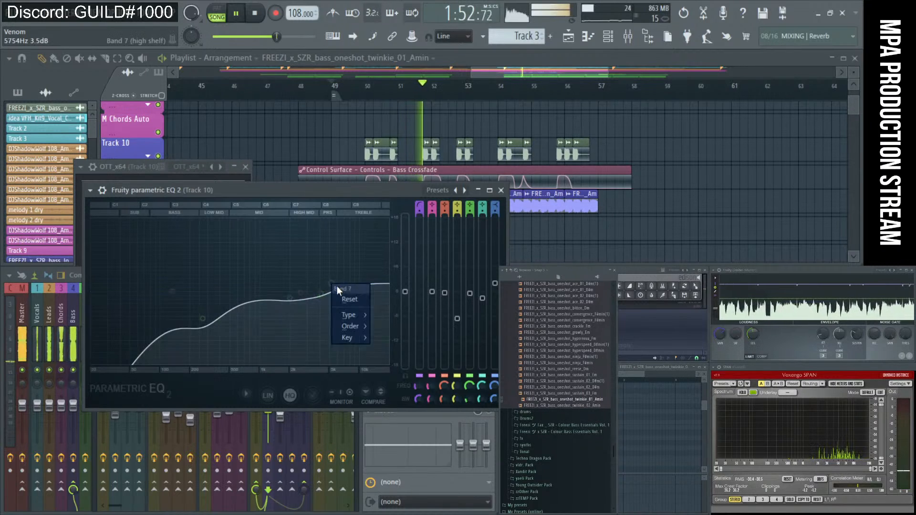
pyautogui.click(349, 299)
pyautogui.moveTo(300, 292); pyautogui.dragTo(207, 308)
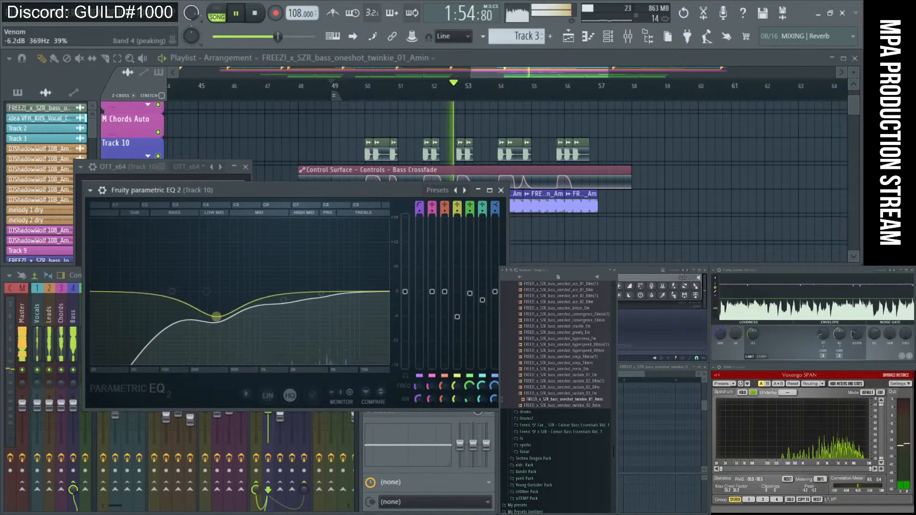
pyautogui.rightClick(180, 292)
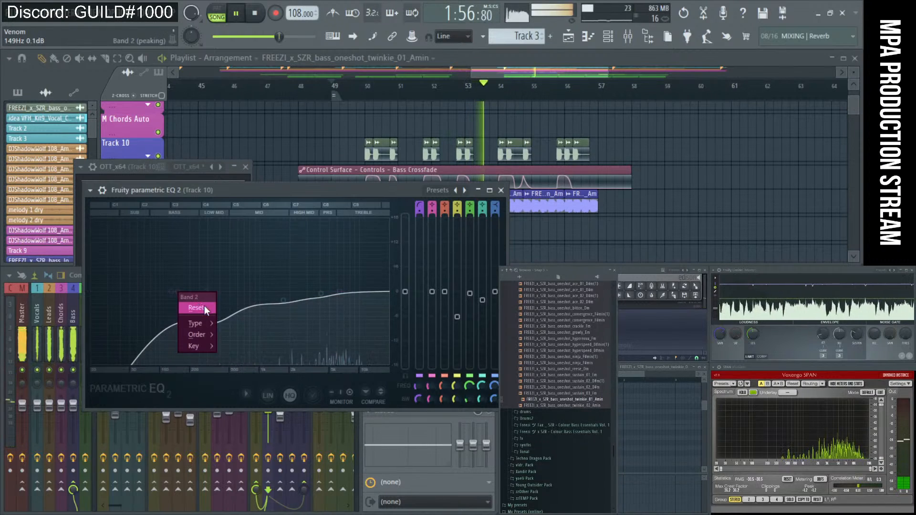
pyautogui.click(204, 307)
pyautogui.click(501, 191)
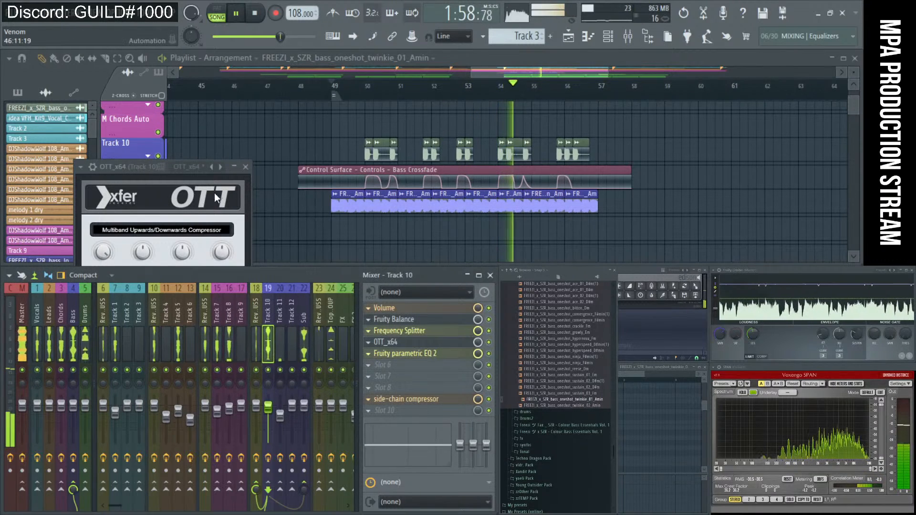
pyautogui.click(245, 167)
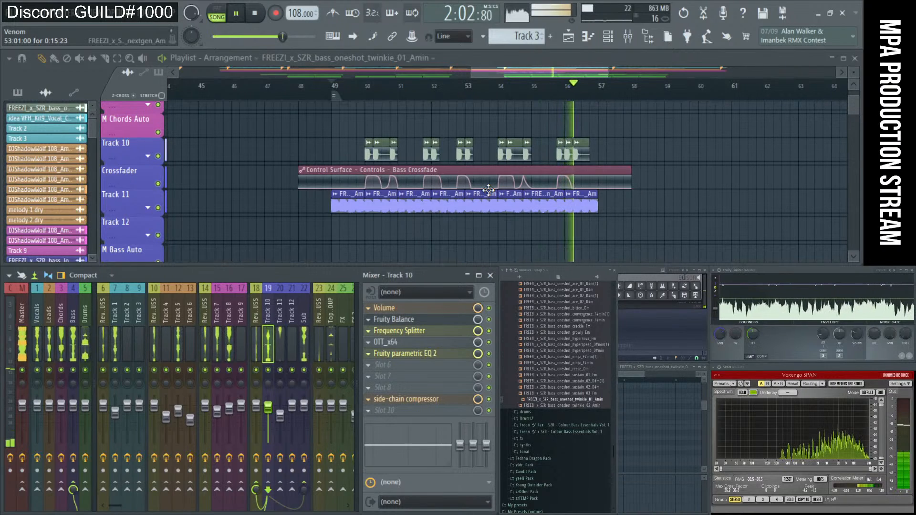
pyautogui.keyDown('ctrl'); pyautogui.rightClick(451, 181); pyautogui.keyUp('ctrl')
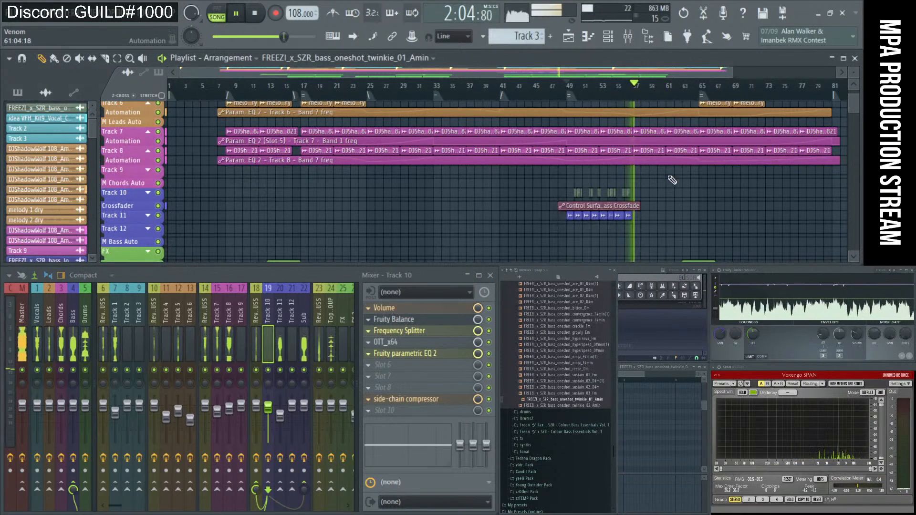
pyautogui.moveTo(562, 183); pyautogui.dragTo(735, 186)
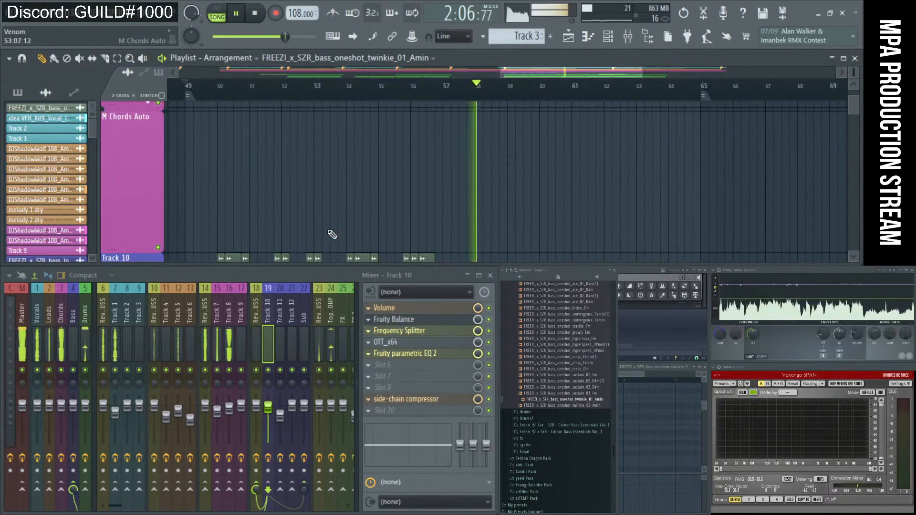
# - Recolour Track 10's twinkie one-shot clips blue to match the colour of their playlist track
pyautogui.scroll(-4, 423, 178)
pyautogui.scroll(2, 425, 175)
pyautogui.moveTo(447, 143); pyautogui.dragTo(394, 134)
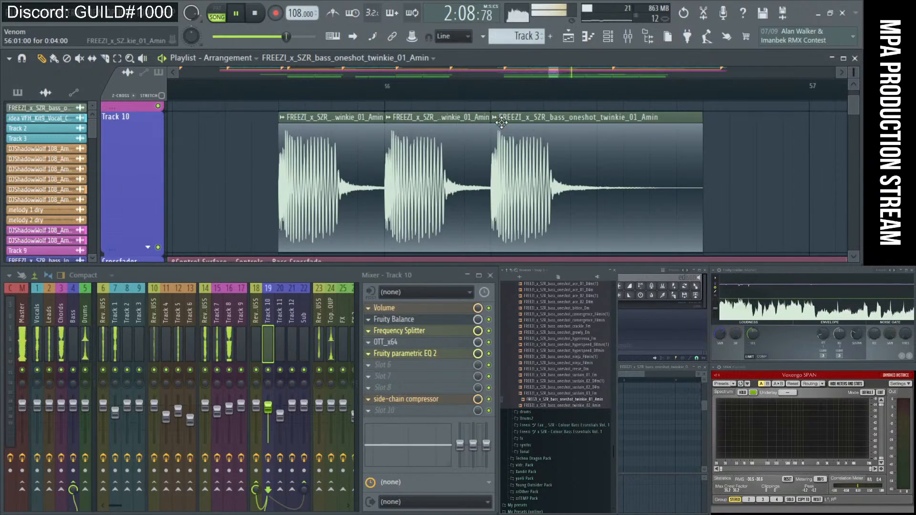
pyautogui.click(282, 118)
pyautogui.click(307, 184)
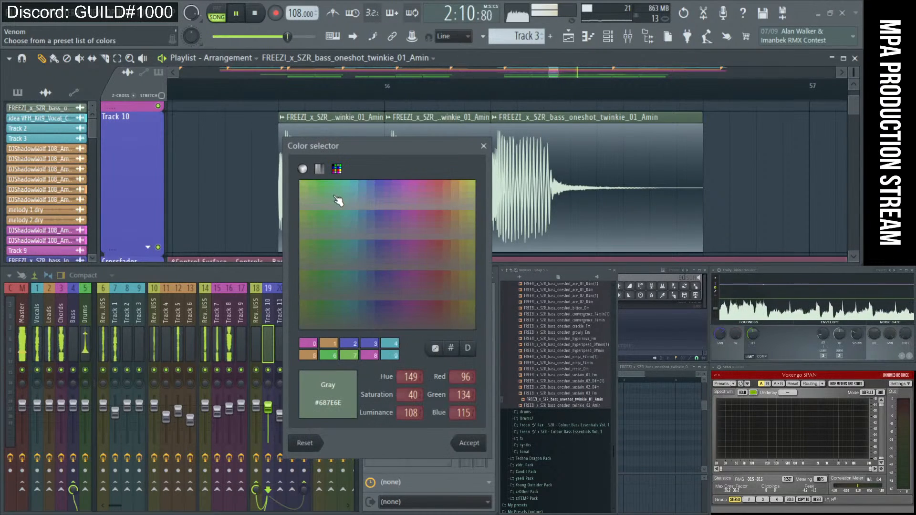
pyautogui.click(378, 190)
pyautogui.press('Return')
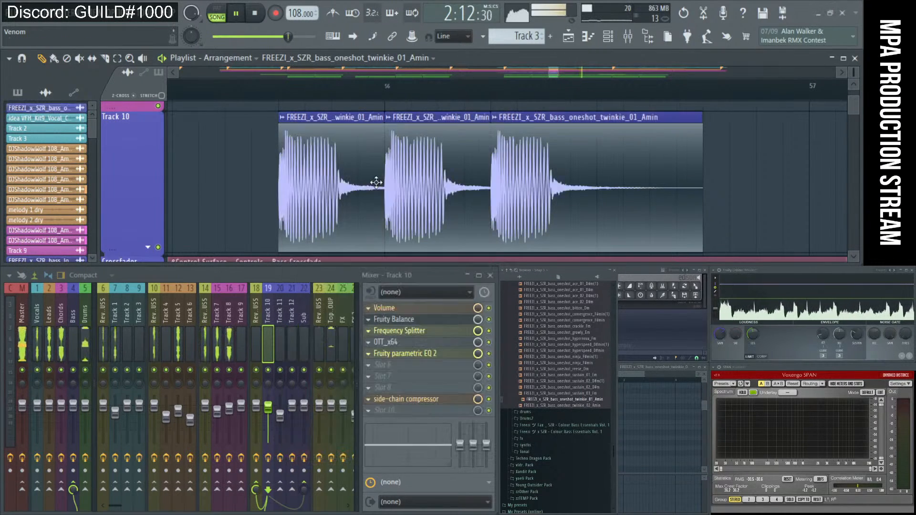
# - Recolour the Control Surface Bass Crossfade automation clip on the Crossfader track to the same blue
pyautogui.keyDown('ctrl'); pyautogui.rightClick(408, 172); pyautogui.keyUp('ctrl')
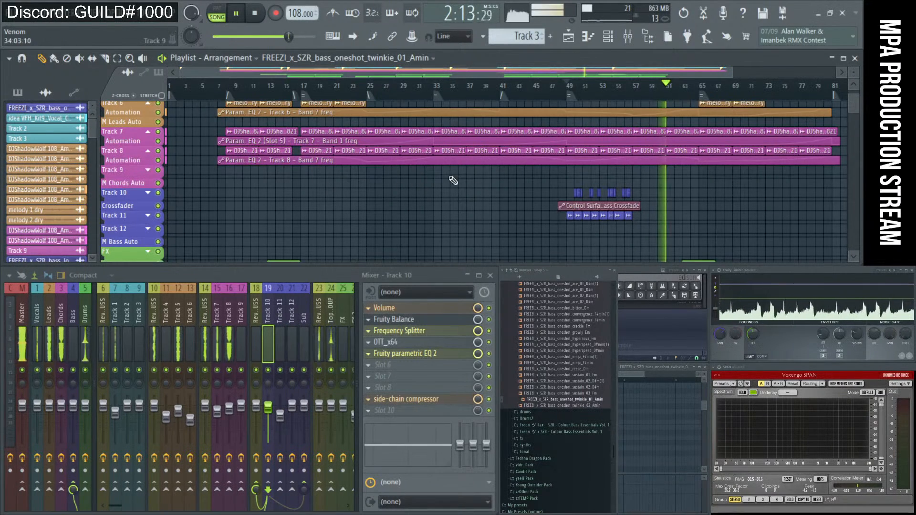
pyautogui.click(563, 207)
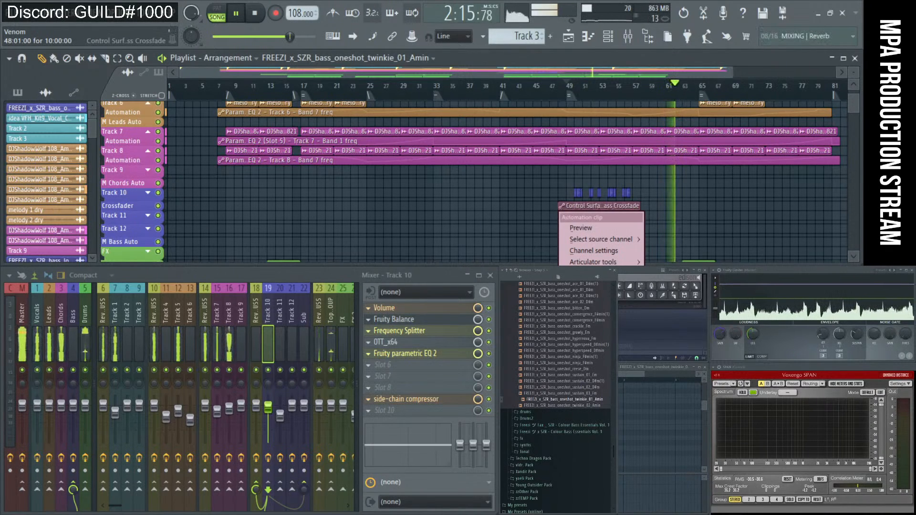
pyautogui.click(591, 289)
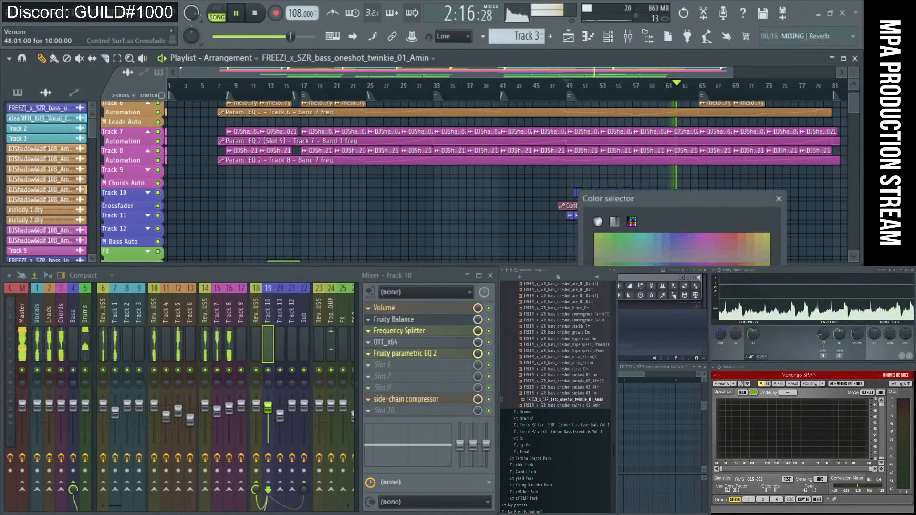
pyautogui.click(679, 240)
# - Play the song from bar 49 to check how the bass crossfades between Tracks 10 and 11
pyautogui.moveTo(566, 193); pyautogui.dragTo(641, 228)
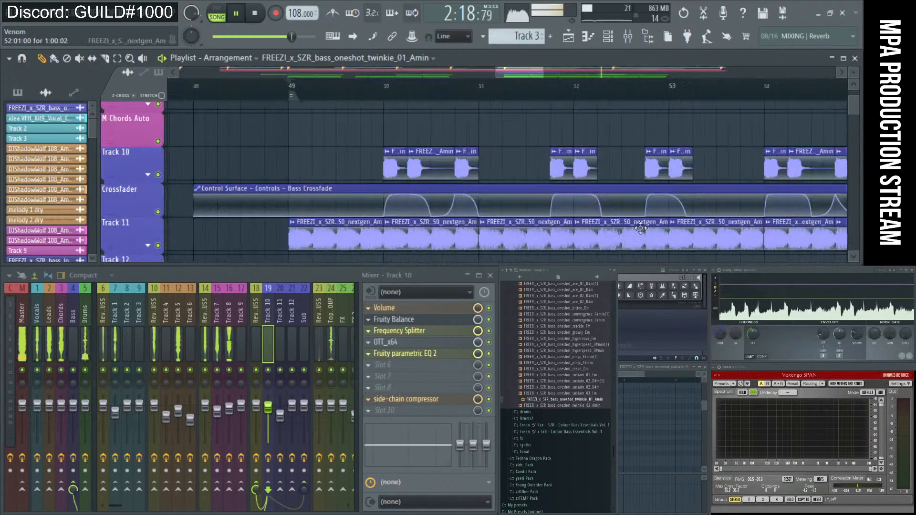
pyautogui.scroll(-4, 539, 201)
pyautogui.click(405, 89)
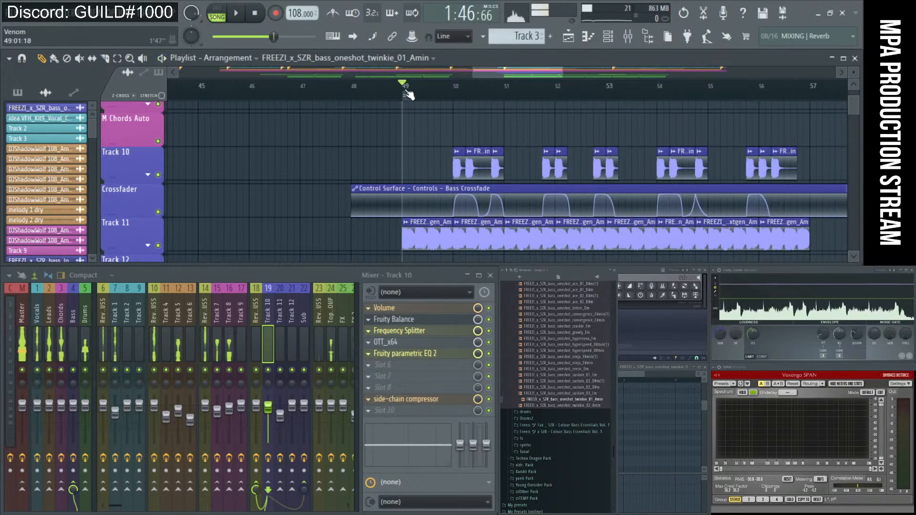
pyautogui.scroll(-3, 485, 155)
pyautogui.scroll(3, 483, 158)
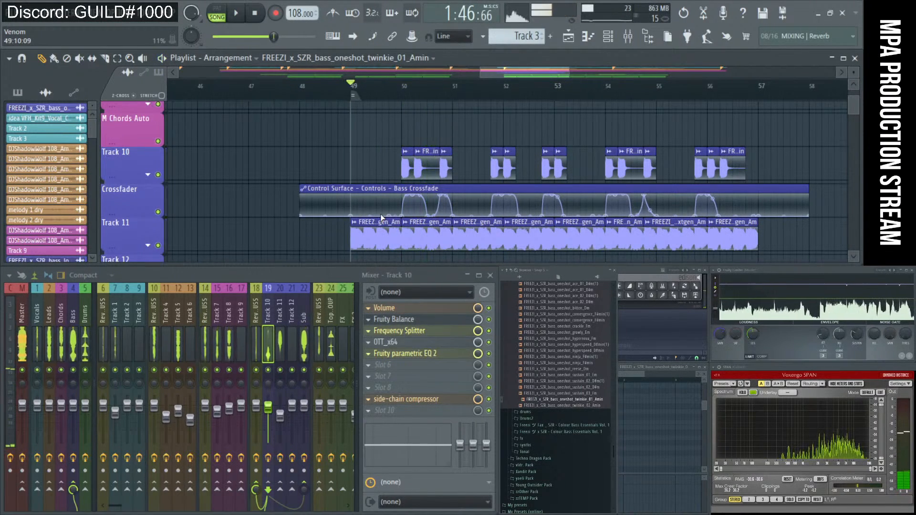
pyautogui.scroll(2, 382, 219)
pyautogui.scroll(1, 381, 218)
pyautogui.press('space')
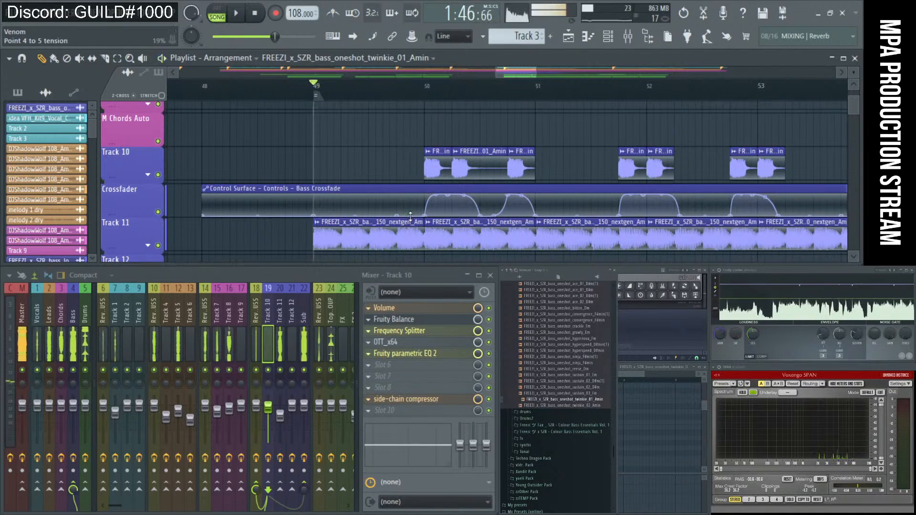
# - Try an extra twinkie one-shot on Track 10 at 49:13, starting the crossfade rise there and adjusting its curve during playback
pyautogui.click(395, 222)
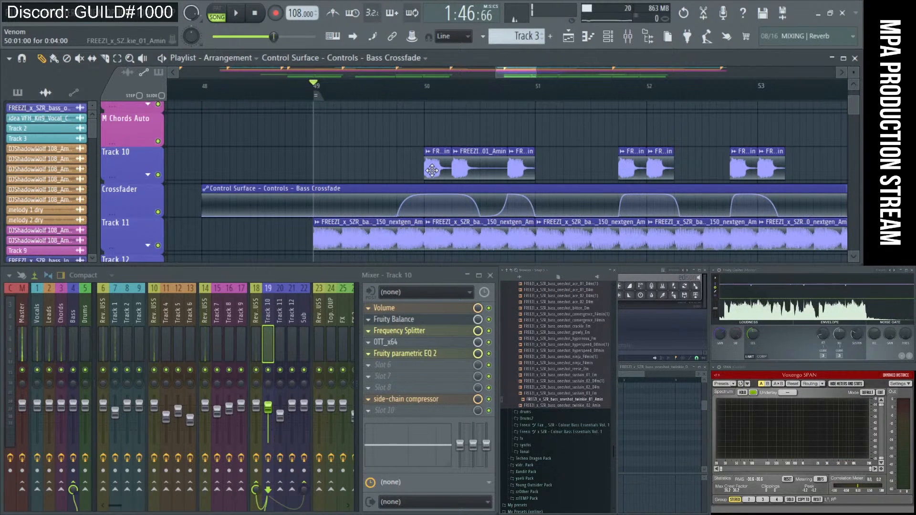
pyautogui.press('space')
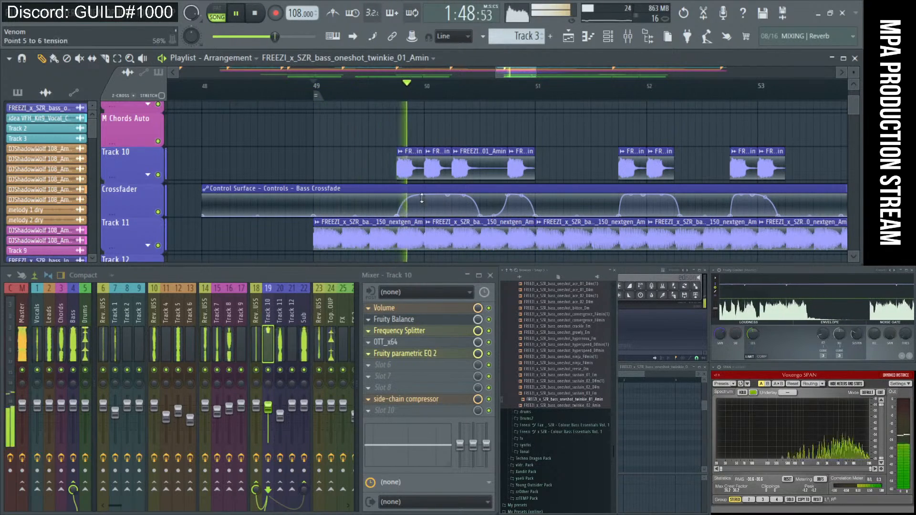
pyautogui.click(415, 204)
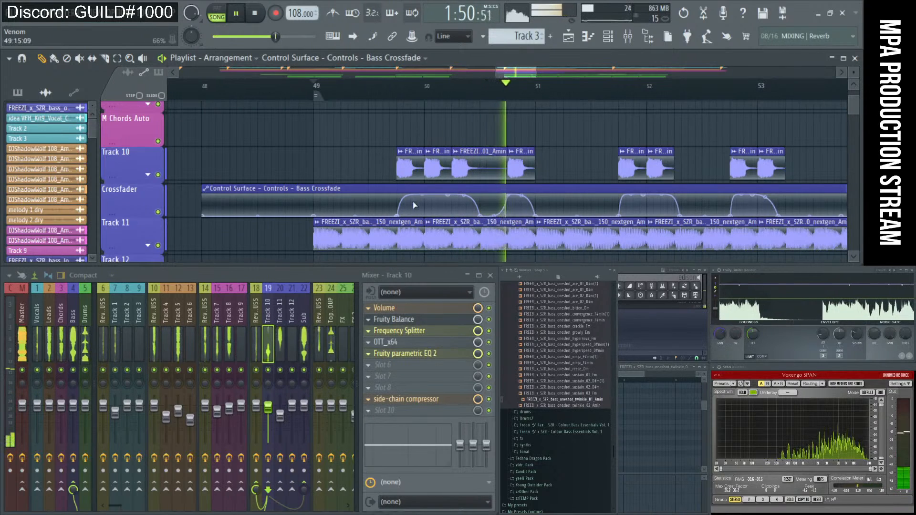
pyautogui.press('space')
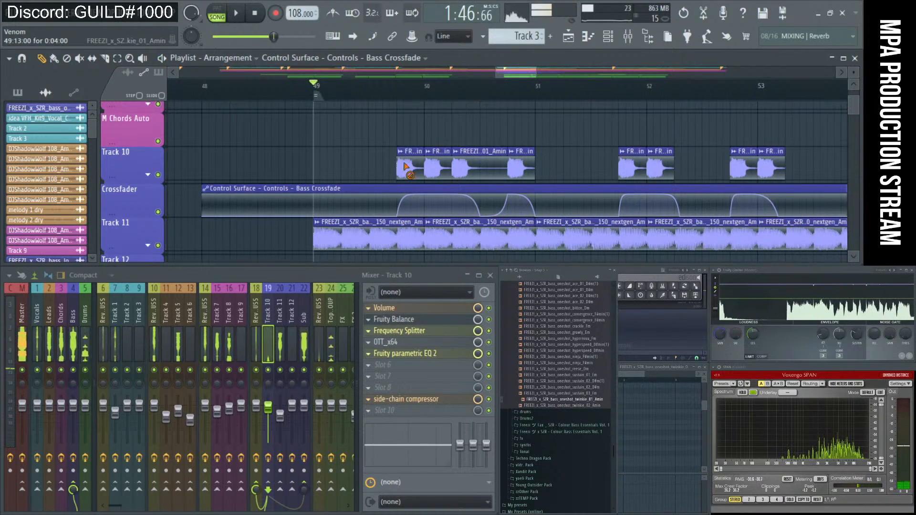
# - Delete the extra twinkie one-shot at 49:13 and replay the passage from bar 49 with the early crossfade
pyautogui.rightClick(407, 170)
pyautogui.press('space')
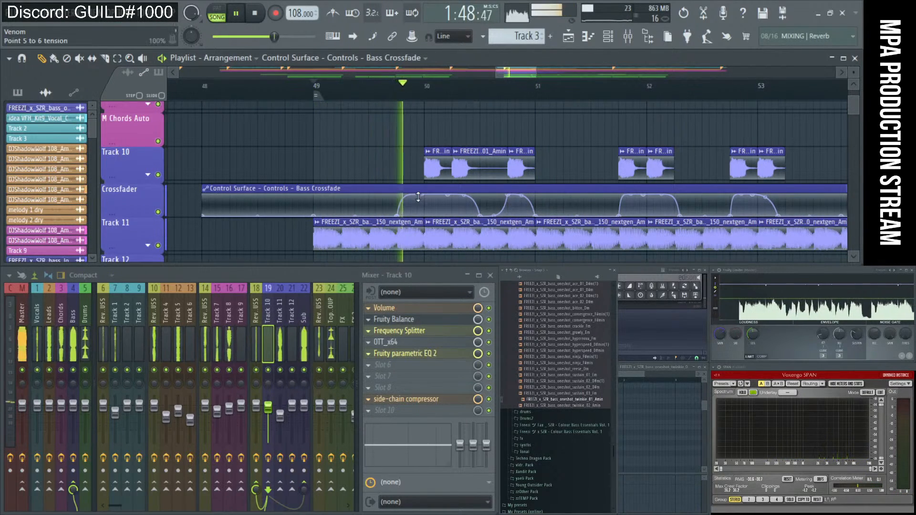
pyautogui.press('space')
pyautogui.press('space')
pyautogui.press('space')
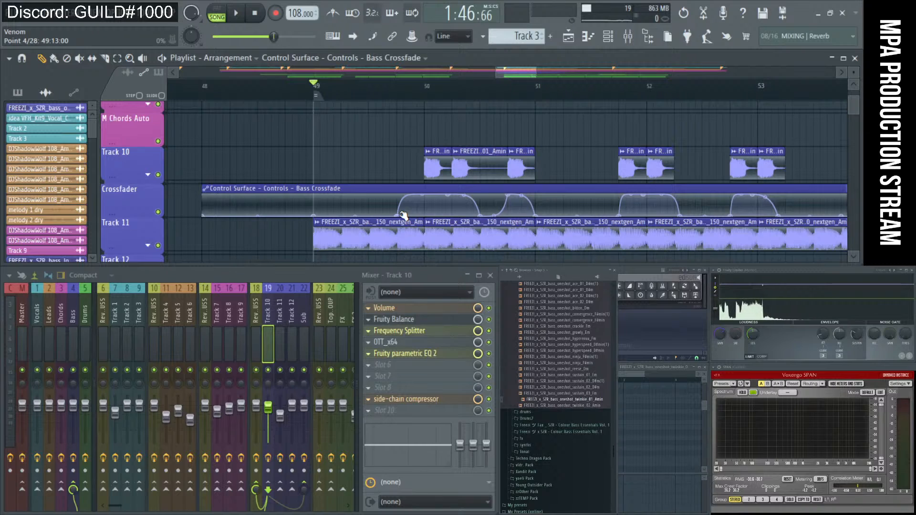
# - Remove the crossfade point at 49:13 so that the rise to Track 10 starts at bar 50 again
pyautogui.hotkey('ctrl', 'z')
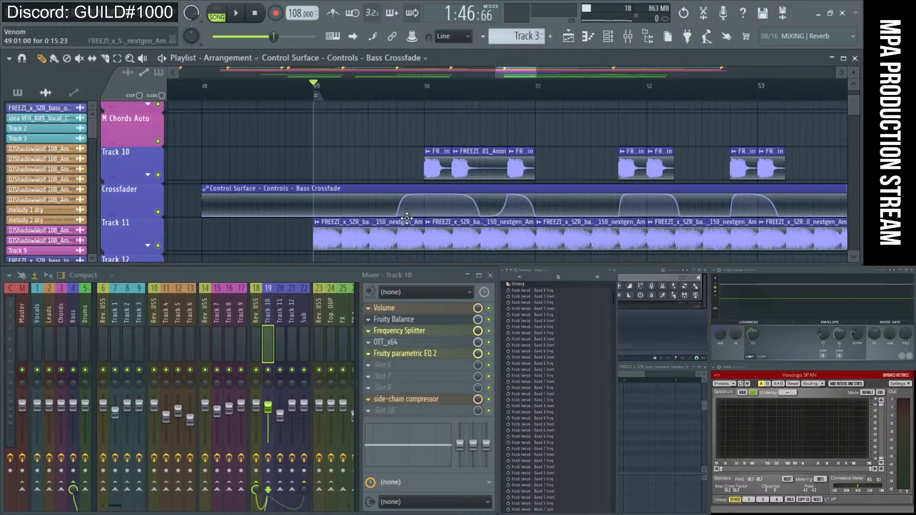
pyautogui.rightClick(399, 218)
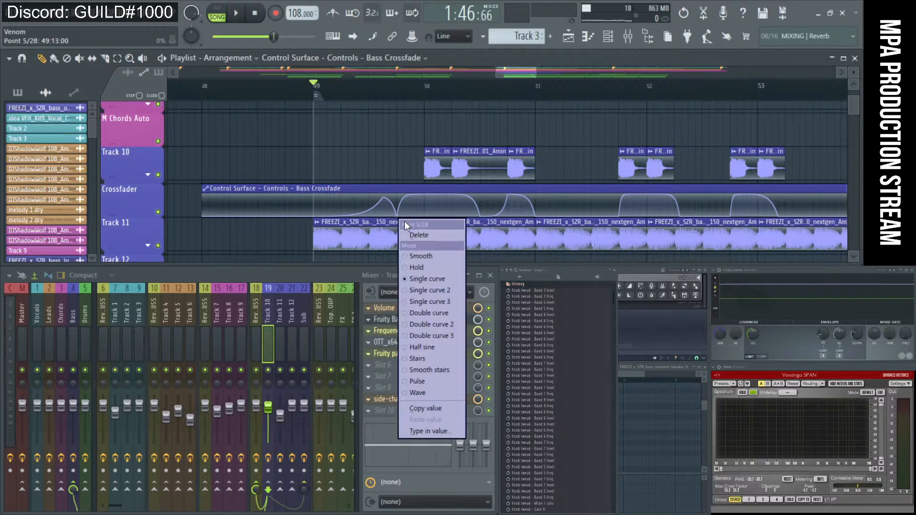
pyautogui.click(417, 230)
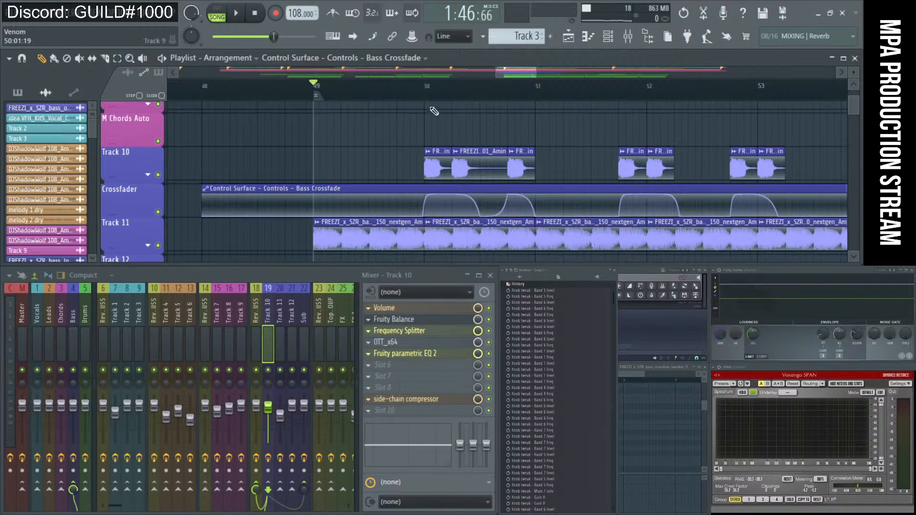
# - Play the bass section from bar 49 to check the crossfade into Track 10's one-shots
pyautogui.press('space')
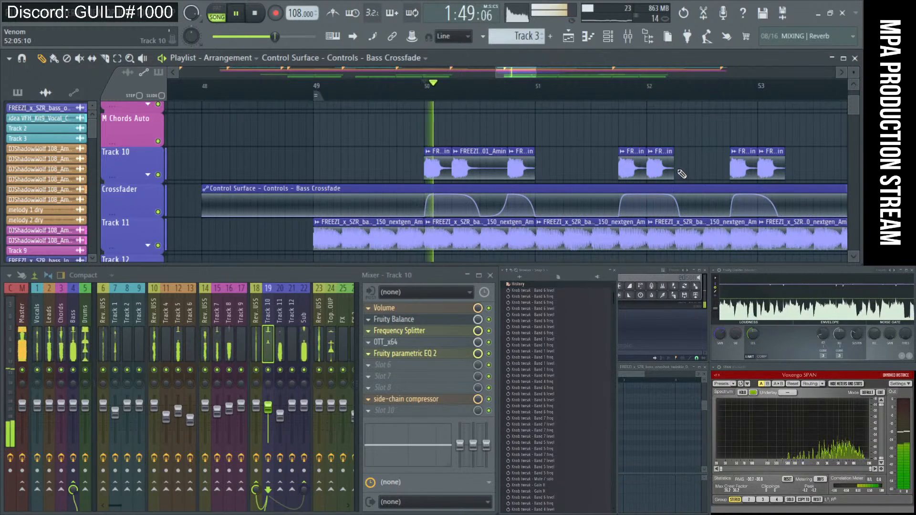
pyautogui.moveTo(675, 170)
pyautogui.mouseDown()
pyautogui.moveTo(701, 171)
pyautogui.moveTo(675, 176)
pyautogui.mouseUp()
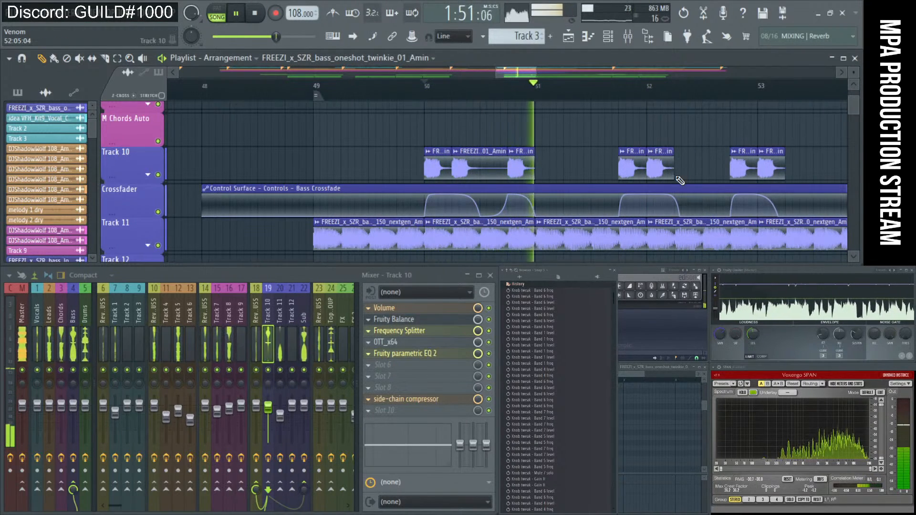
pyautogui.scroll(-3, 605, 170)
pyautogui.press('space')
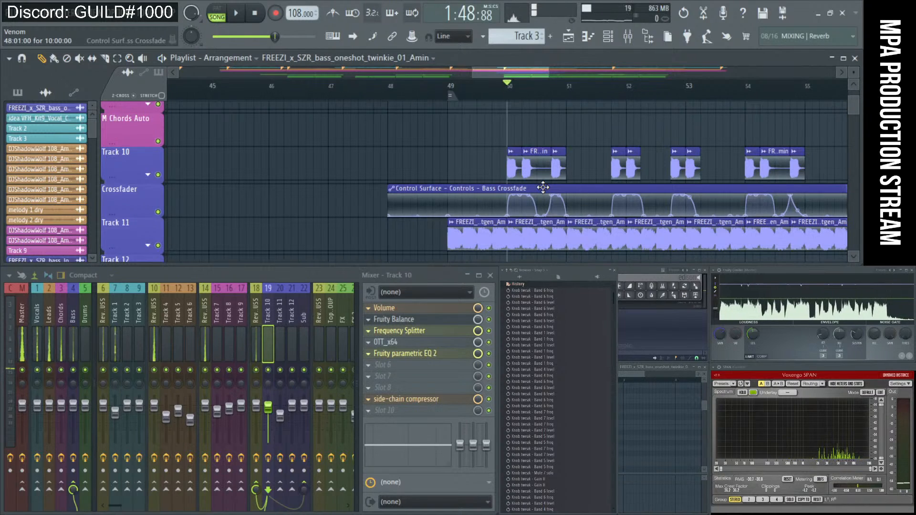
pyautogui.scroll(-2, 358, 158)
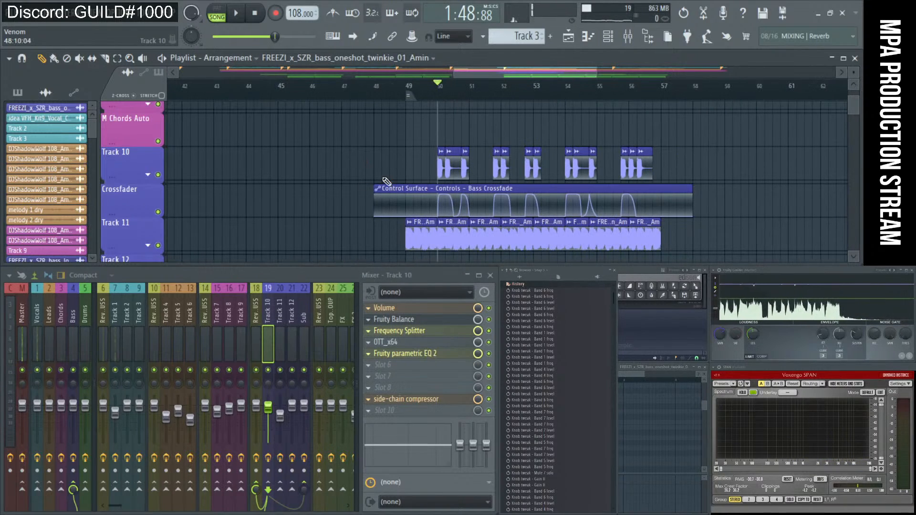
pyautogui.scroll(-3, 373, 172)
pyautogui.scroll(-4, 373, 205)
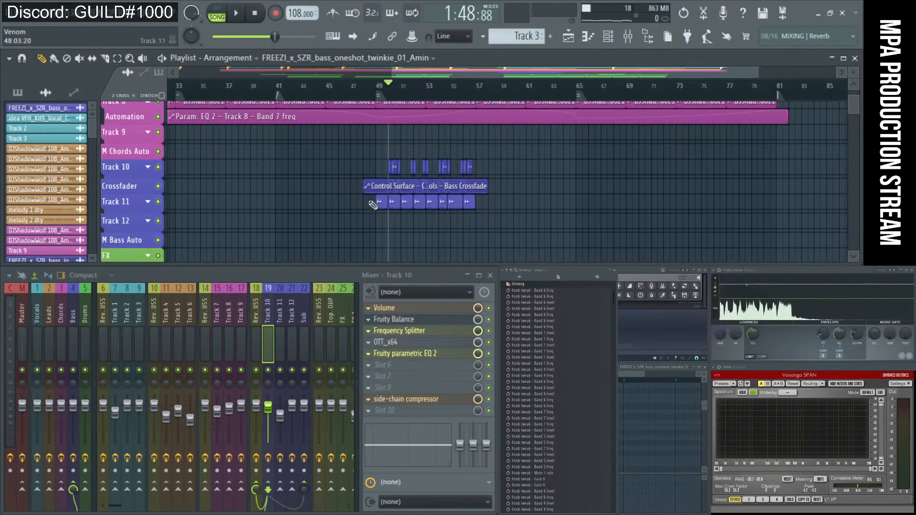
pyautogui.scroll(2, 358, 180)
pyautogui.scroll(-3, 359, 180)
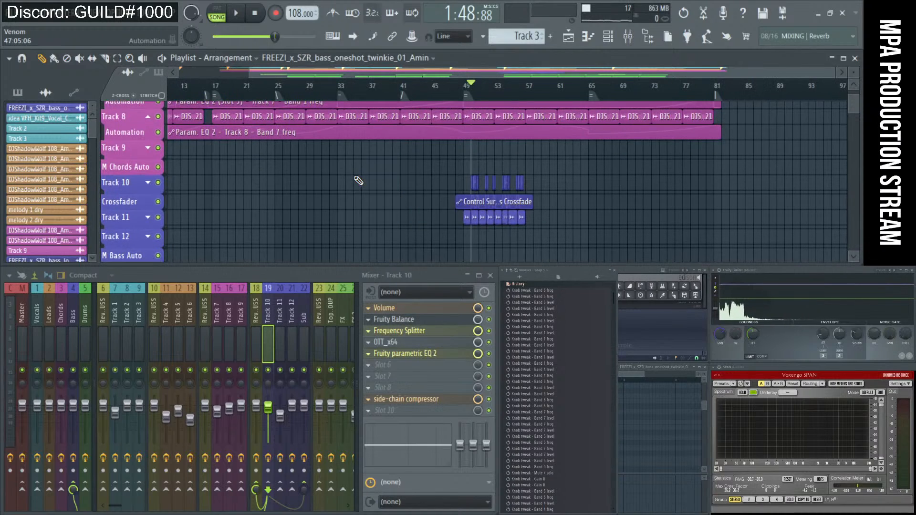
pyautogui.scroll(2, 559, 184)
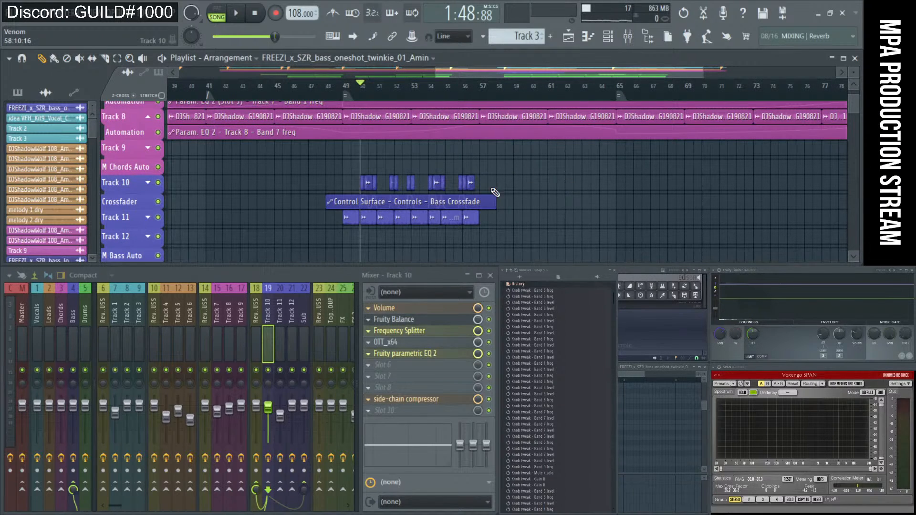
pyautogui.scroll(2, 351, 191)
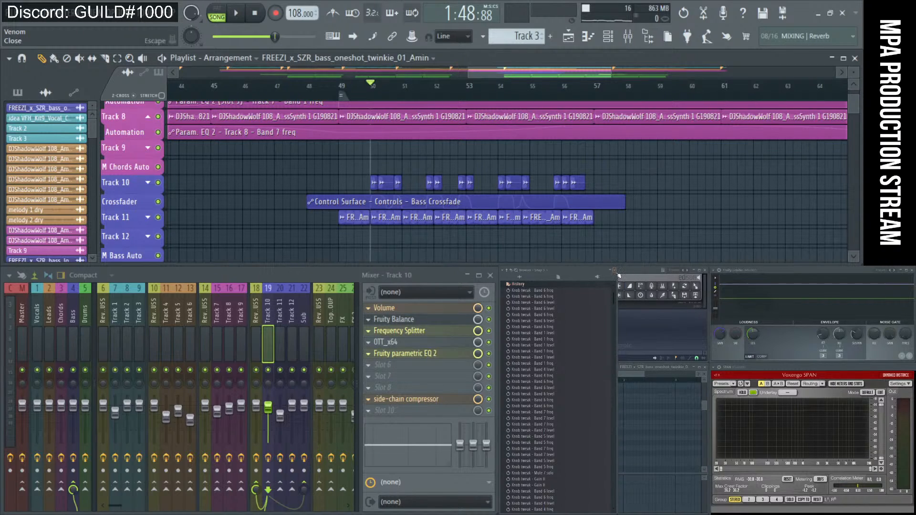
# - Make the browser beside the mixer narrower
pyautogui.moveTo(609, 281); pyautogui.dragTo(587, 302)
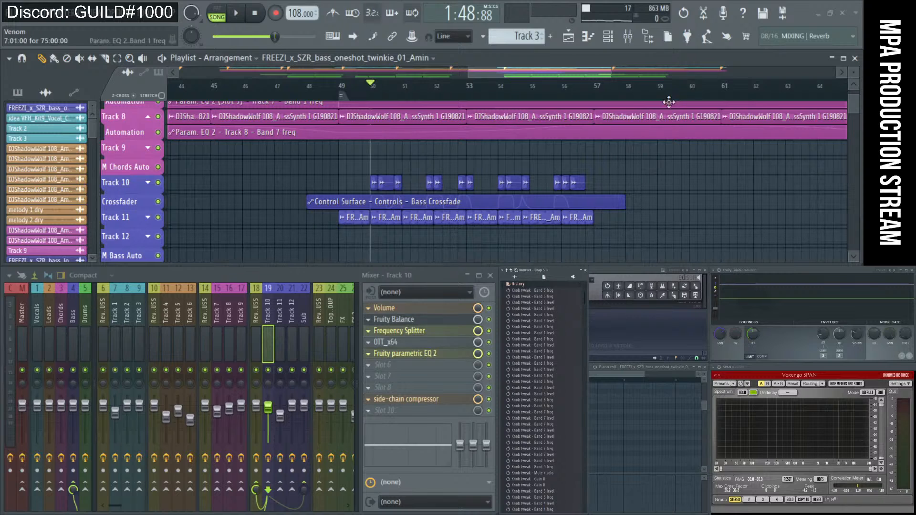
# - Audition the Hat Loop 1 and Kick Loop 1 clips that start at bar 49 in isolation
pyautogui.scroll(-3, 668, 153)
pyautogui.keyDown('ctrl'); pyautogui.scroll(-6, 666, 204); pyautogui.keyUp('ctrl')
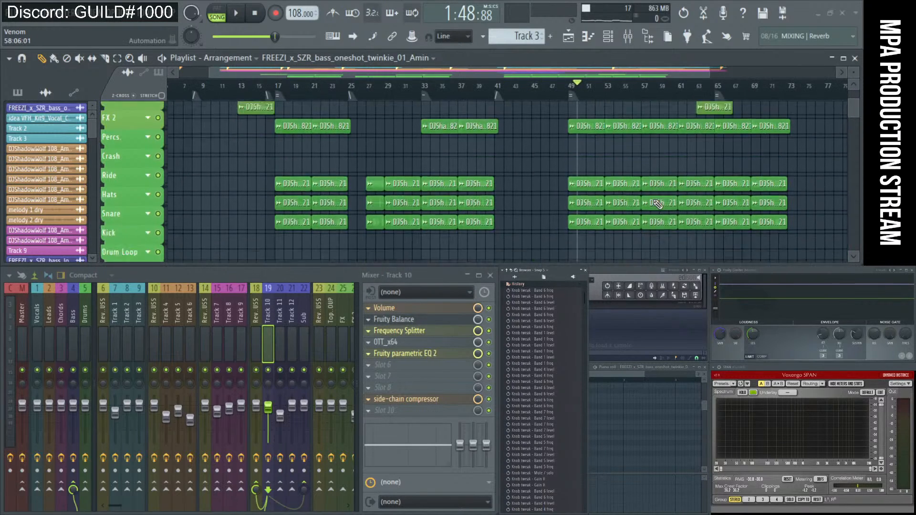
pyautogui.scroll(-1, 658, 205)
pyautogui.keyDown('ctrl'); pyautogui.scroll(3, 642, 204); pyautogui.keyUp('ctrl')
pyautogui.keyDown('alt'); pyautogui.scroll(2, 593, 202); pyautogui.keyUp('alt')
pyautogui.keyDown('ctrl'); pyautogui.scroll(3, 545, 196); pyautogui.keyUp('ctrl')
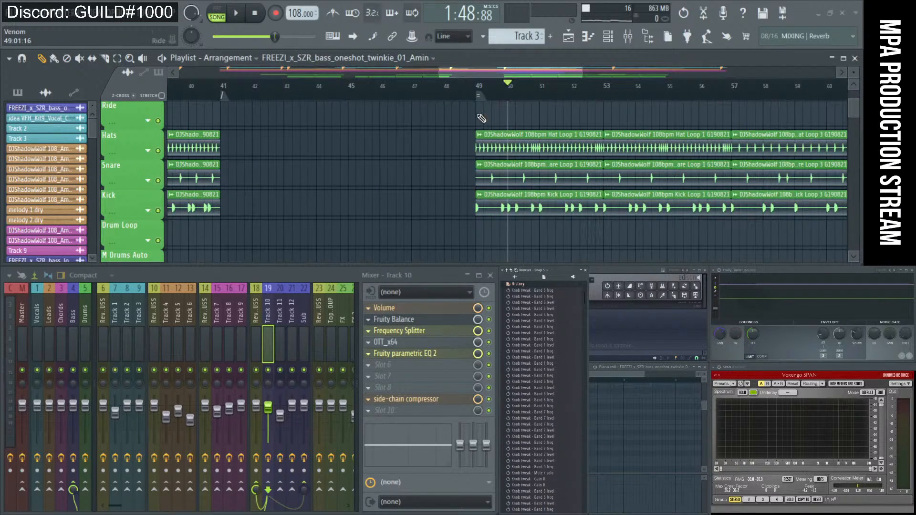
pyautogui.keyDown('alt'); pyautogui.rightClick(519, 149); pyautogui.keyUp('alt')
pyautogui.keyDown('alt'); pyautogui.rightClick(528, 209); pyautogui.keyUp('alt')
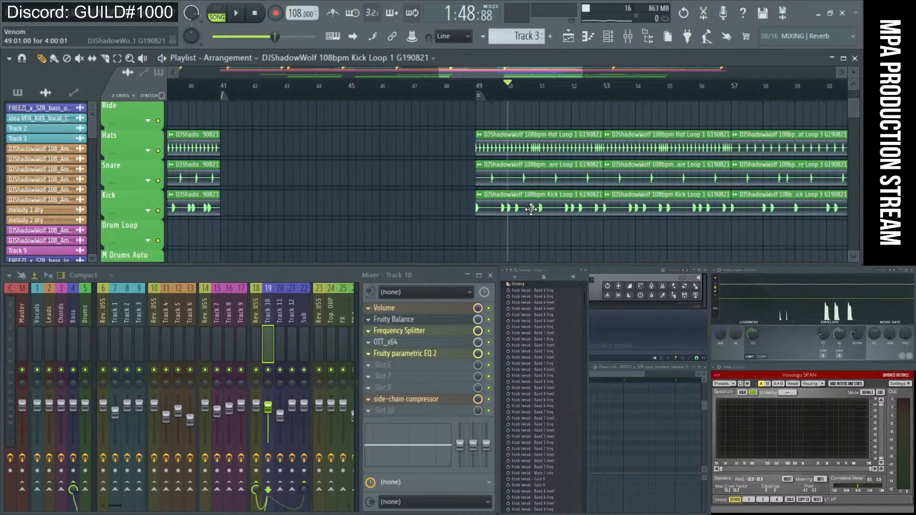
# - Audition the Snare Loop 3 and Hat Loop 3 clips that start at bar 61
pyautogui.scroll(-5, 497, 183)
pyautogui.scroll(5, 590, 192)
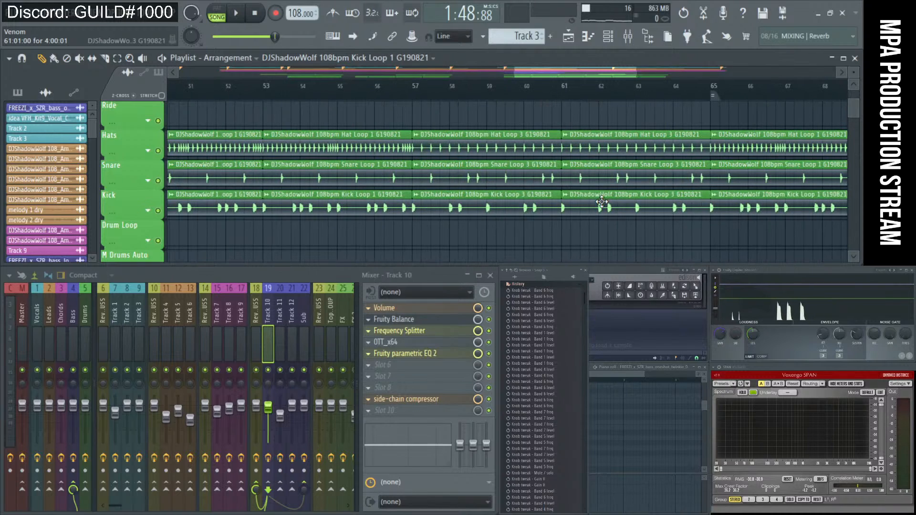
pyautogui.click(580, 177)
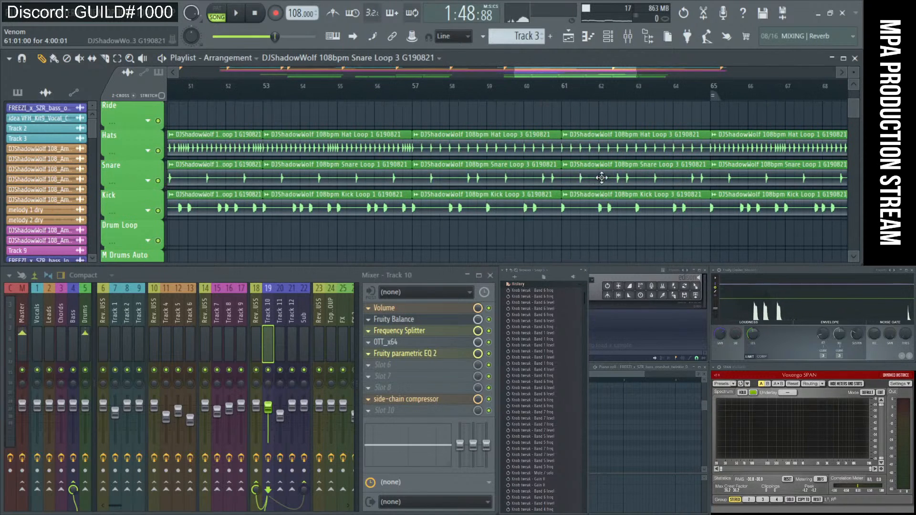
pyautogui.click(618, 150)
# - Audition Clap Loop 3 on the Percs track and the Sweep FX 1 clip on FX 2 in isolation
pyautogui.scroll(3, 650, 167)
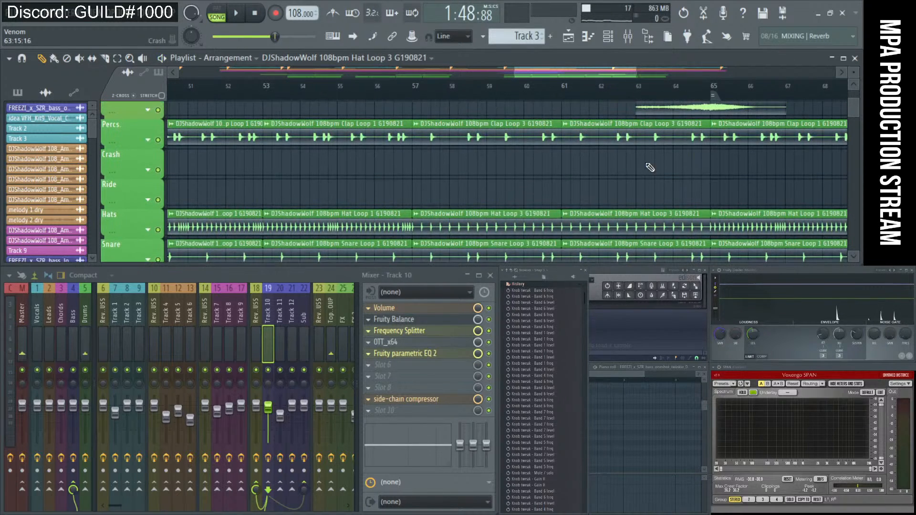
pyautogui.keyDown('alt'); pyautogui.rightClick(619, 135); pyautogui.keyUp('alt')
pyautogui.scroll(3, 627, 138)
pyautogui.keyDown('alt'); pyautogui.rightClick(683, 154); pyautogui.keyUp('alt')
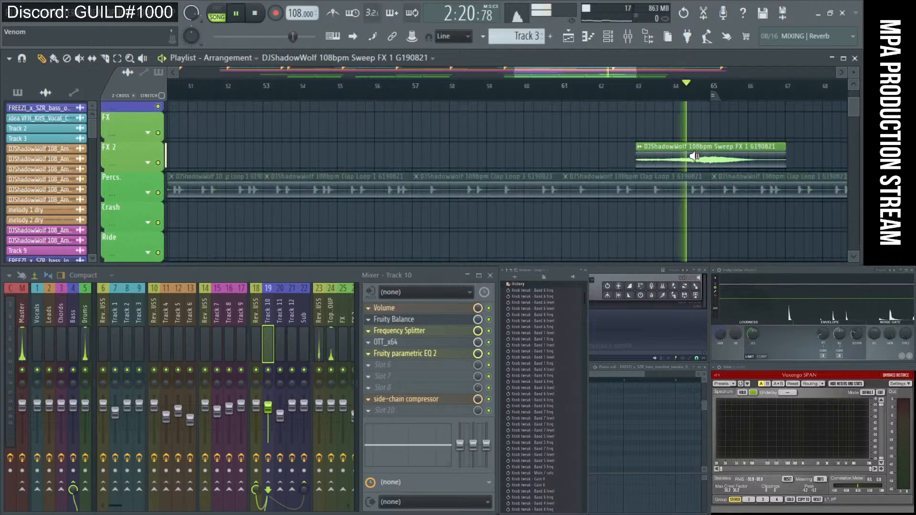
# - Move the second Sweep FX 1 clip on the FX 2 track one bar earlier, to start at about bar 62
pyautogui.scroll(-5, 621, 165)
pyautogui.scroll(-2, 305, 193)
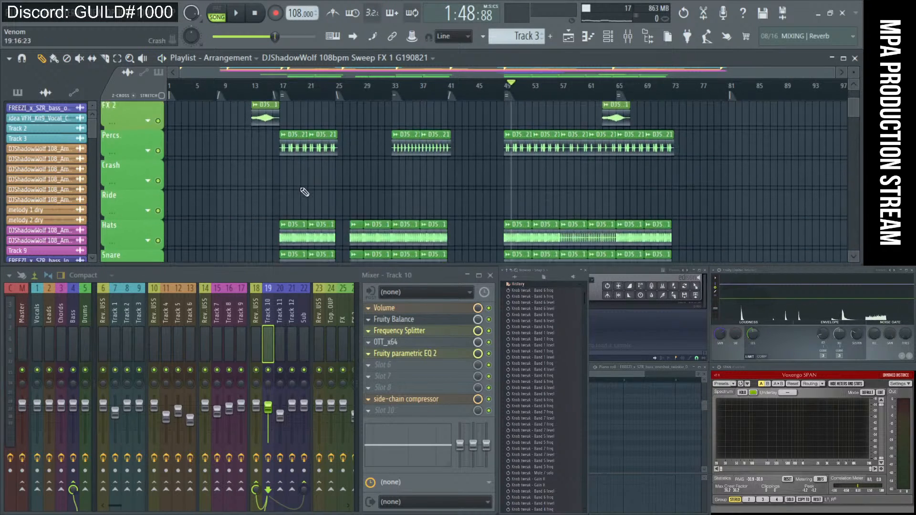
pyautogui.scroll(2, 251, 181)
pyautogui.scroll(2, 250, 182)
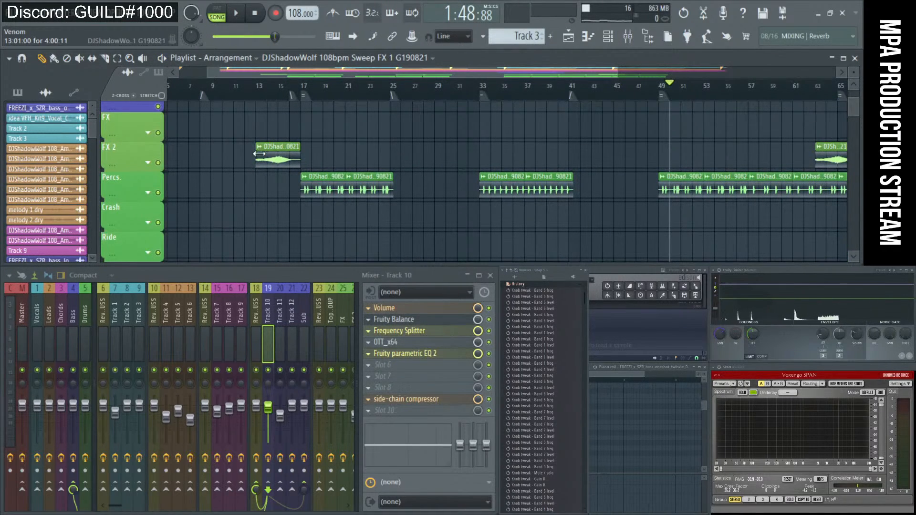
pyautogui.scroll(-5, 296, 167)
pyautogui.scroll(4, 565, 188)
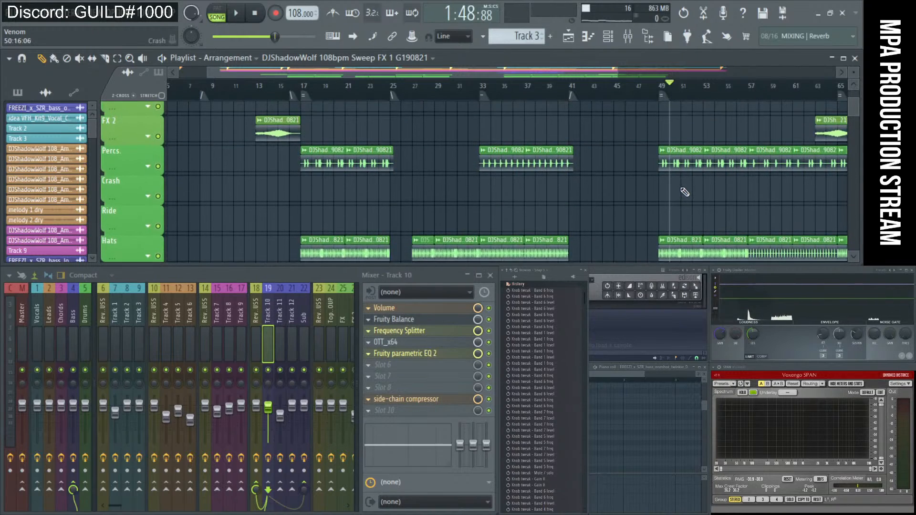
pyautogui.scroll(3, 797, 185)
pyautogui.moveTo(756, 137); pyautogui.dragTo(722, 137)
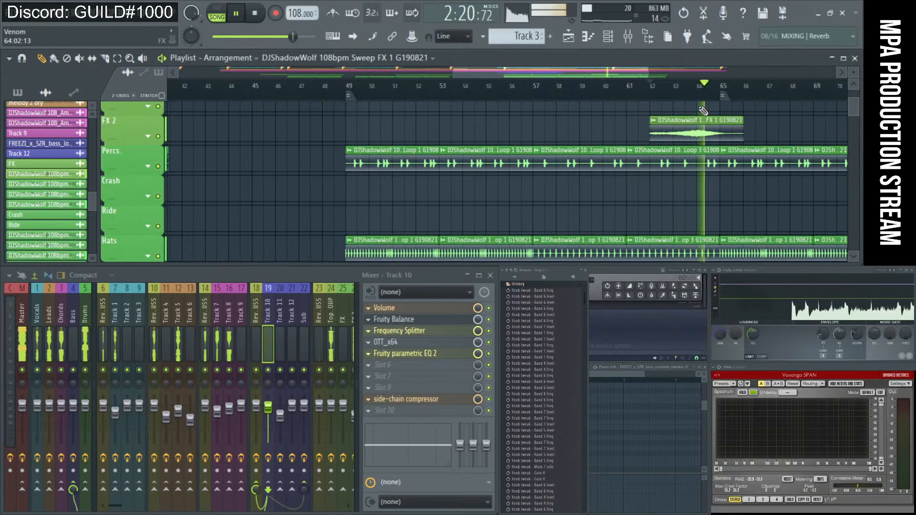
# - Listen through the end of the arrangement while inspecting the effect chains of mixer channels Track 1, Track 9 and Current
pyautogui.scroll(-3, 643, 153)
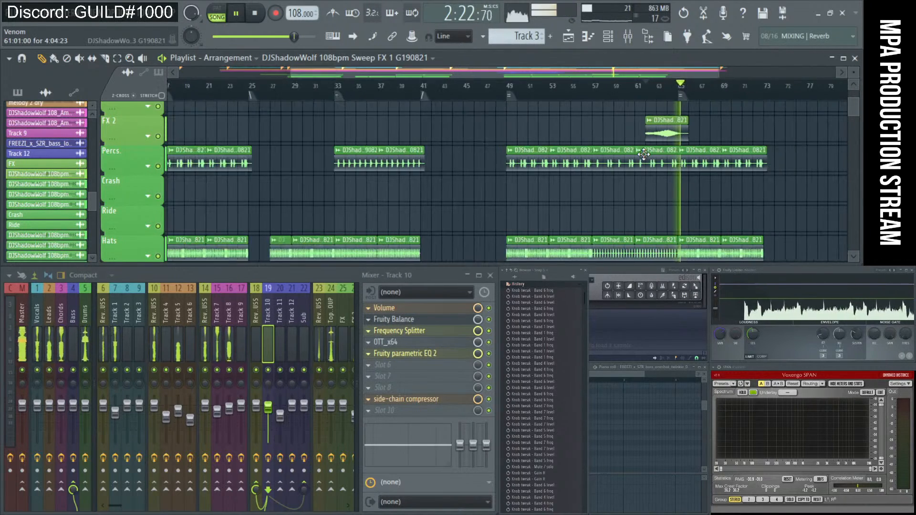
pyautogui.scroll(-4, 643, 154)
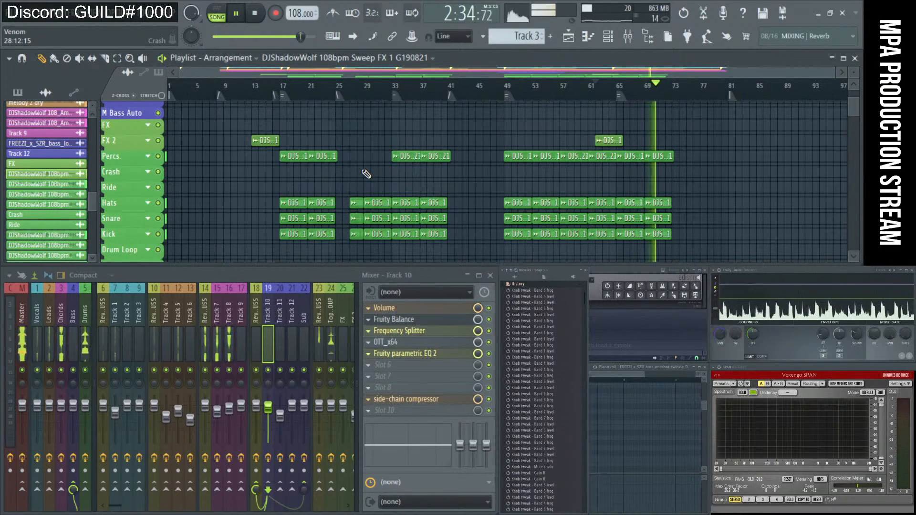
pyautogui.click(117, 341)
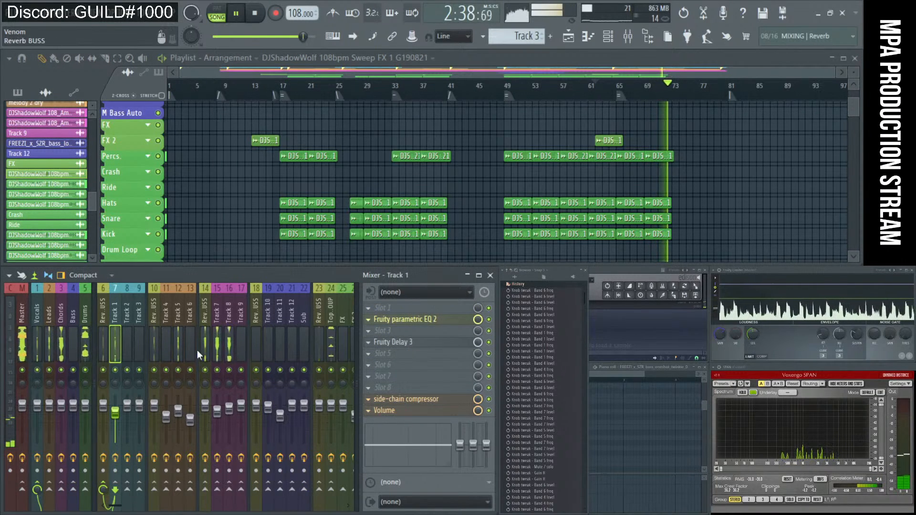
pyautogui.click(241, 342)
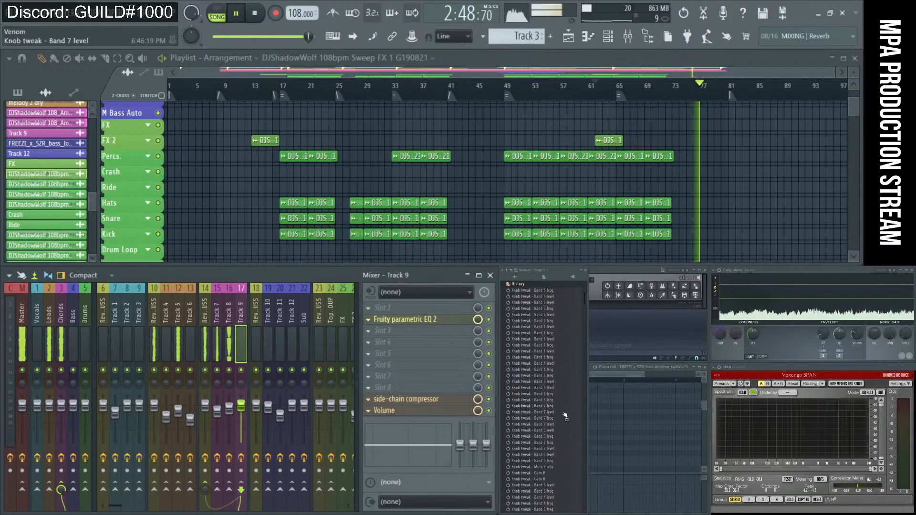
pyautogui.click(13, 324)
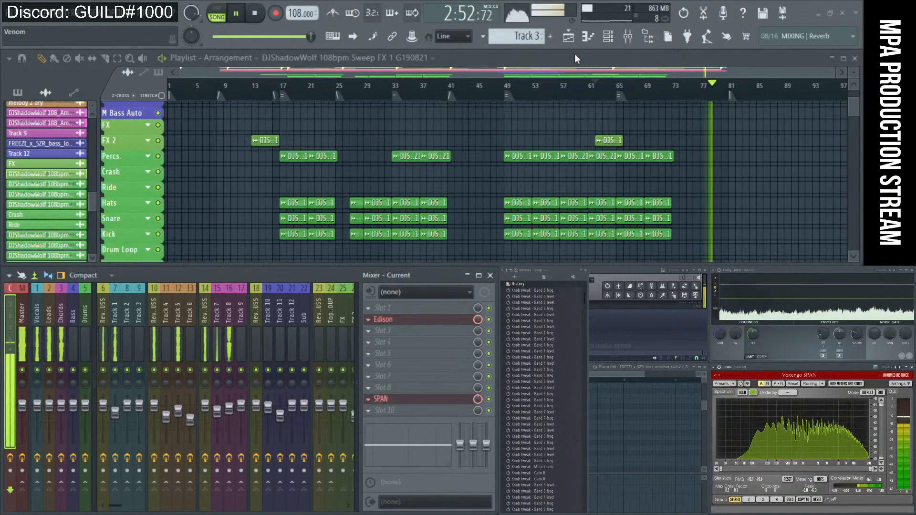
# - Look over the channel rack, stop playback and review the playlist tracks below the drums
pyautogui.click(613, 41)
pyautogui.scroll(15, 779, 422)
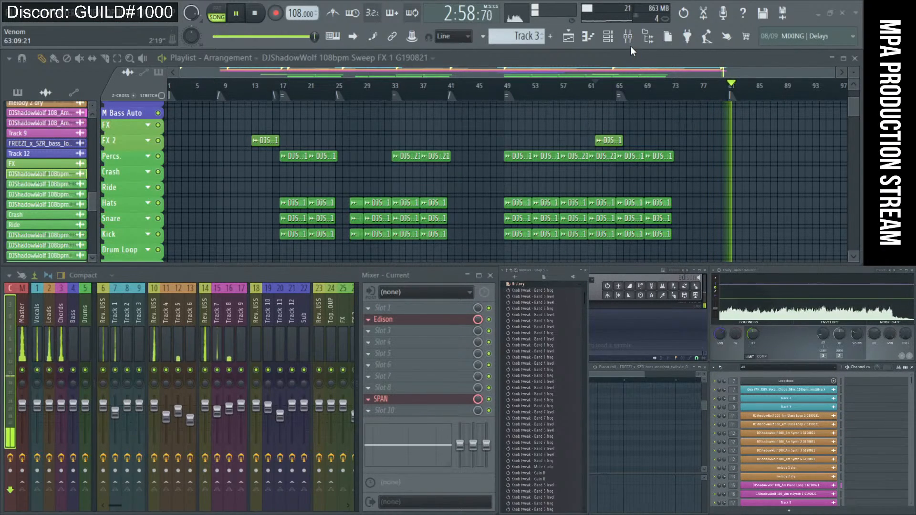
pyautogui.click(613, 38)
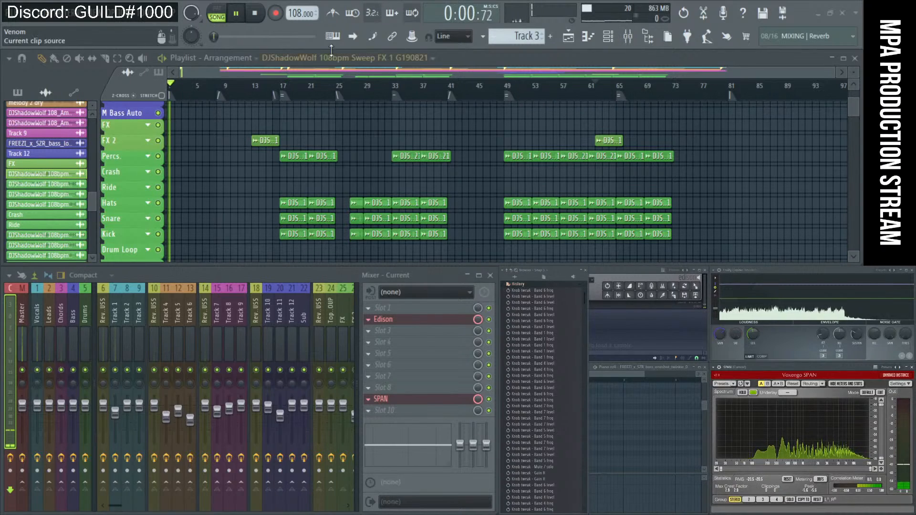
pyautogui.click(256, 14)
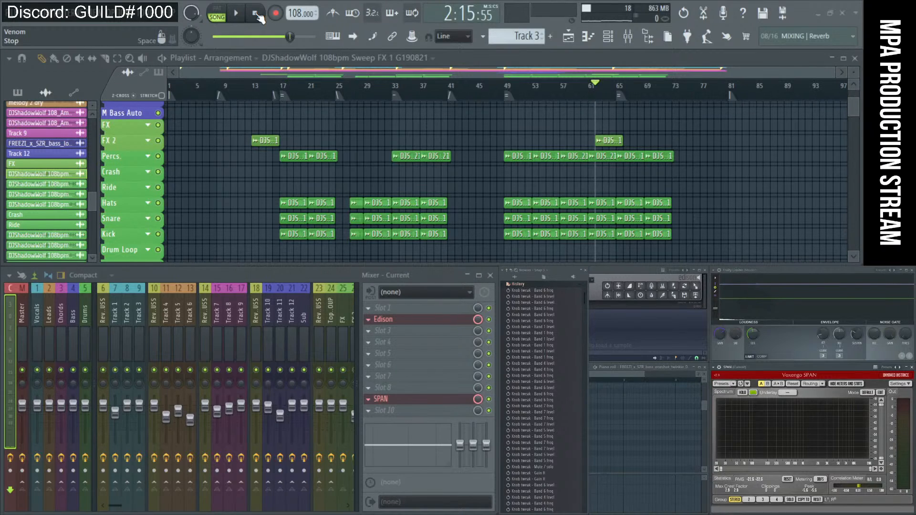
pyautogui.scroll(-6, 413, 139)
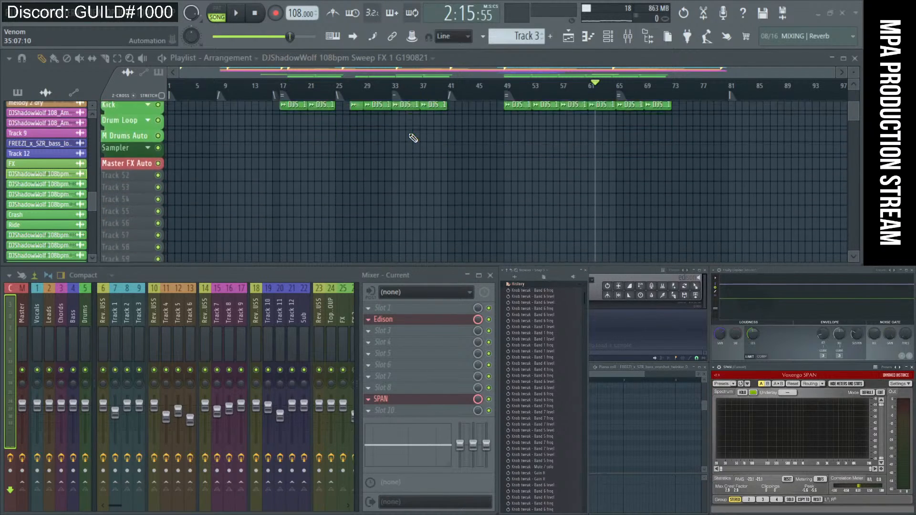
pyautogui.scroll(6, 414, 138)
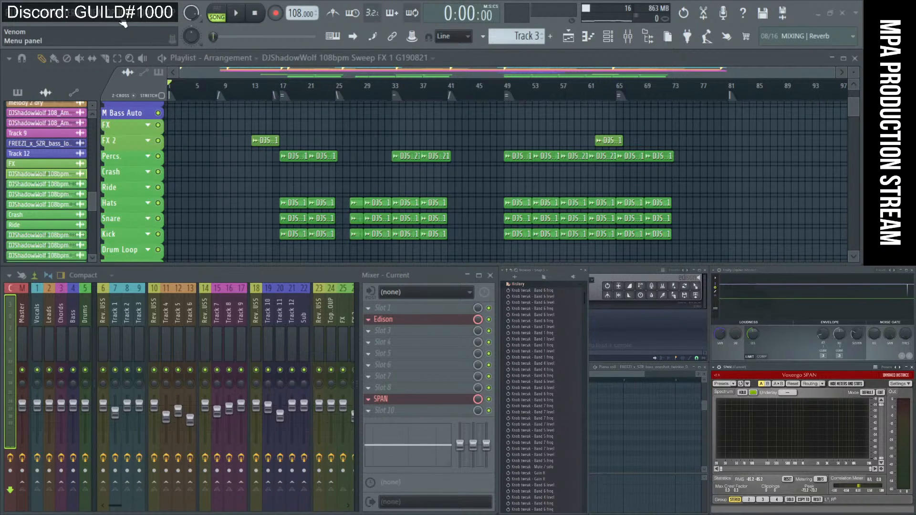
# - Open the Collab 8 project from the Season 1 folder of MPA Community Collabs
pyautogui.click(21, 18)
pyautogui.click(22, 18)
pyautogui.click(22, 19)
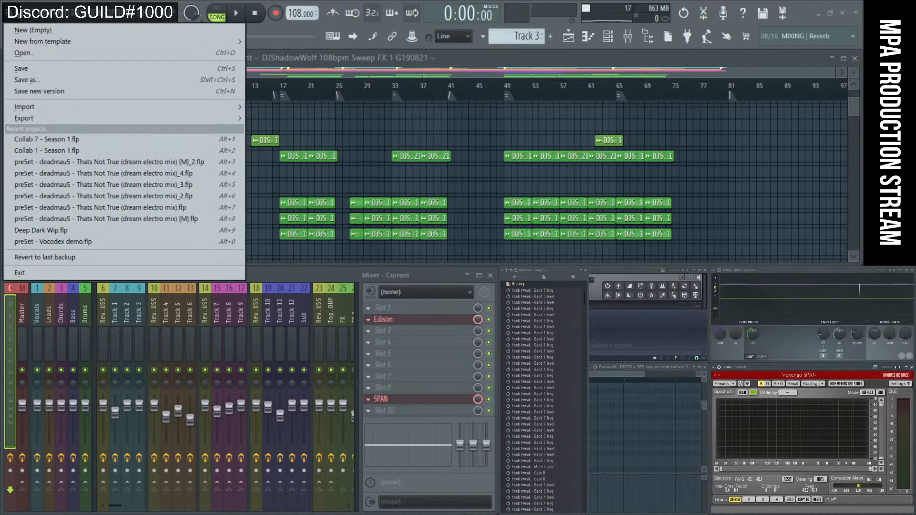
pyautogui.click(30, 56)
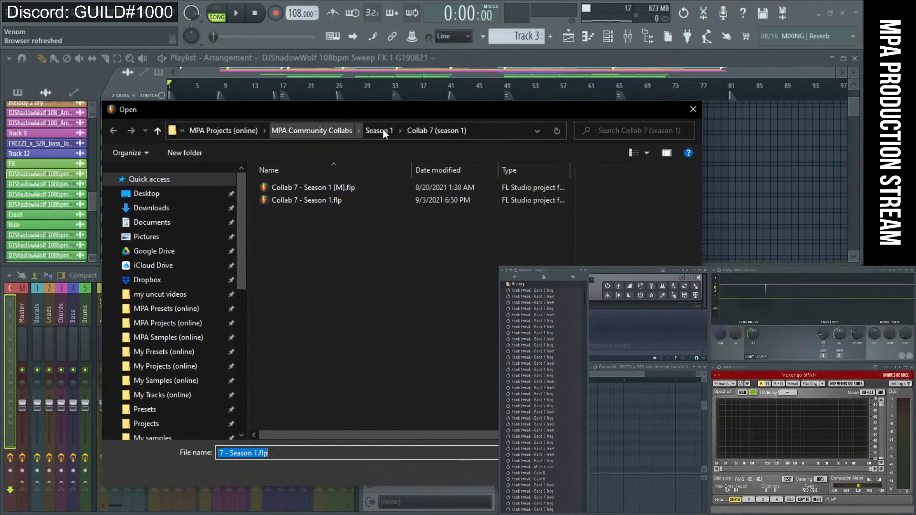
pyautogui.click(382, 130)
pyautogui.doubleClick(339, 200)
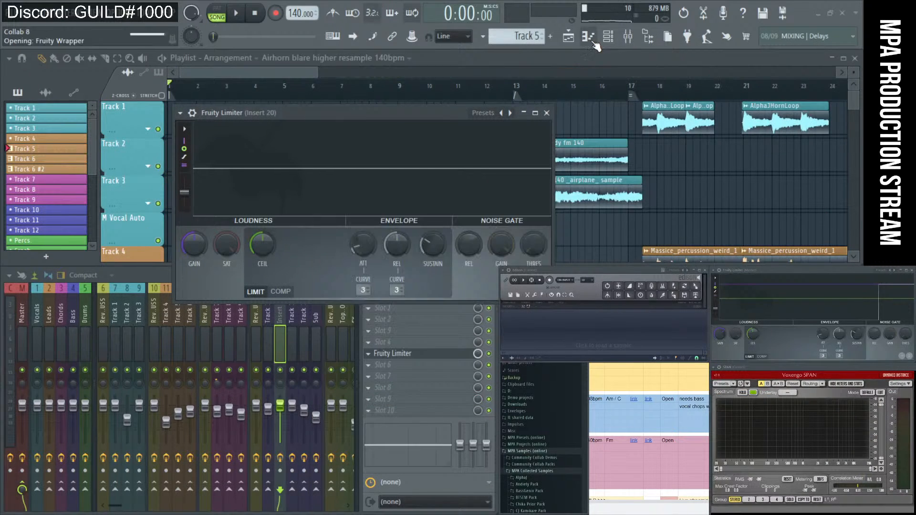
# - Show the Current mixer channel, audition the Airhorn blare higher resample 140bpm clip in the project picker and select it
pyautogui.click(16, 339)
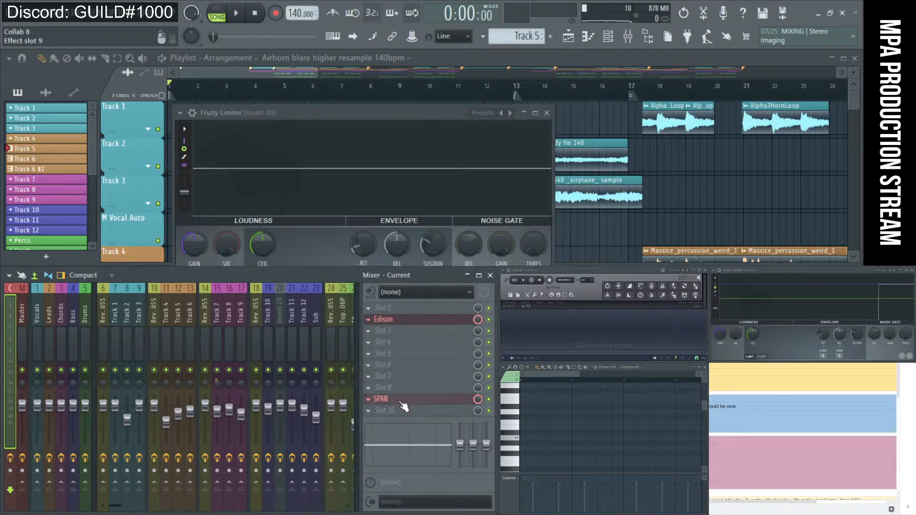
pyautogui.click(653, 34)
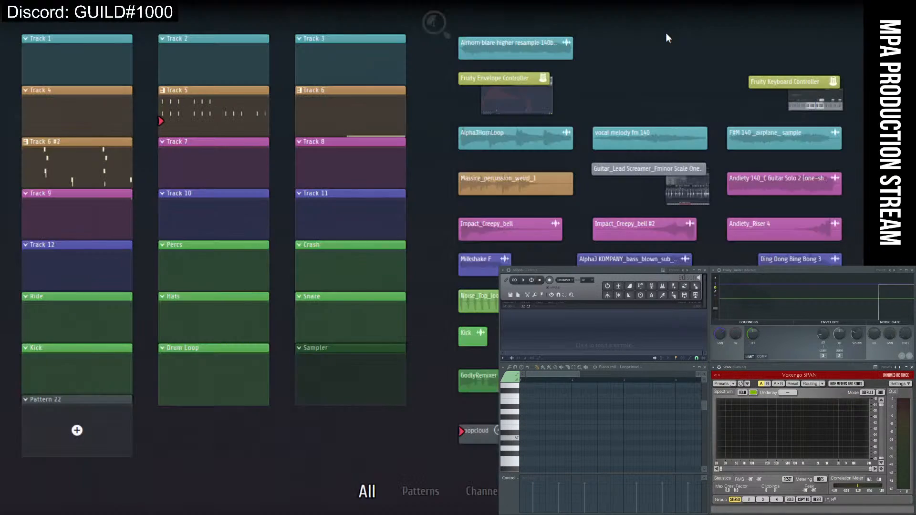
pyautogui.moveTo(553, 48)
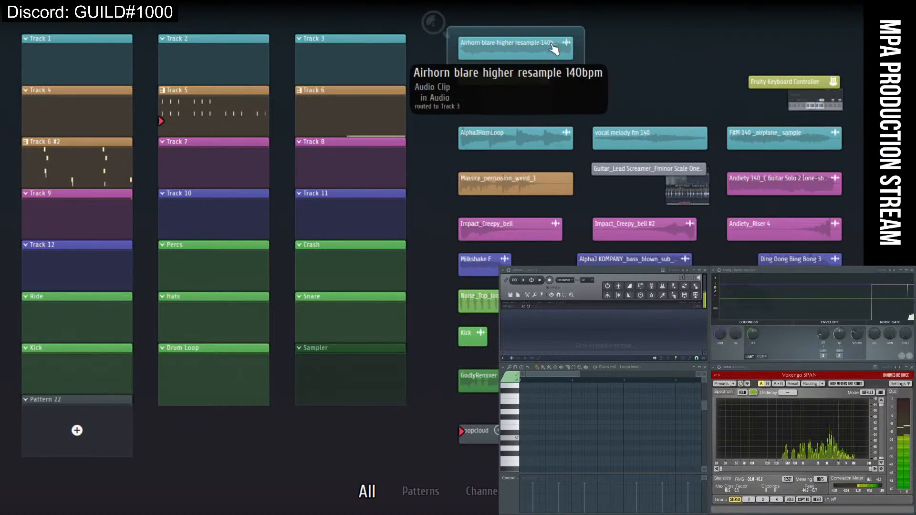
pyautogui.click(553, 44)
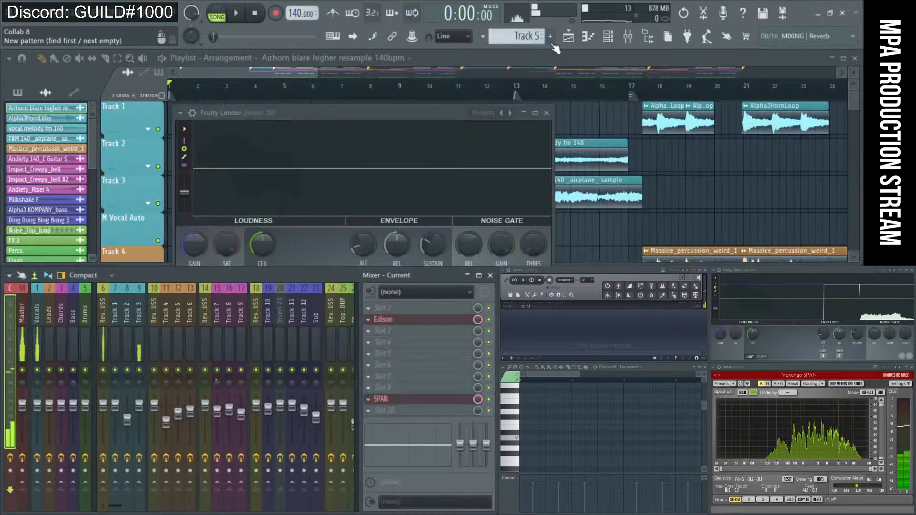
# - Close the Fruity Limiter window of Insert 20 and play the arrangement briefly from bar 13
pyautogui.moveTo(451, 117); pyautogui.dragTo(434, 107)
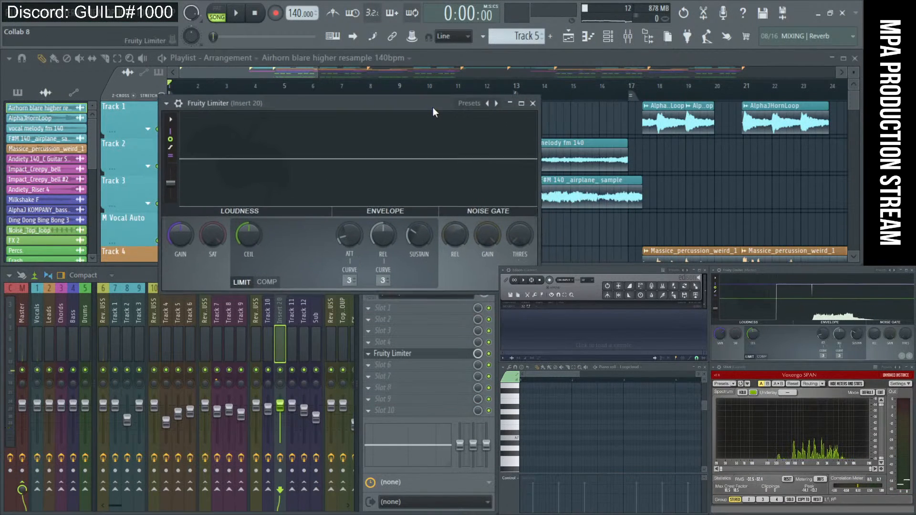
pyautogui.click(533, 102)
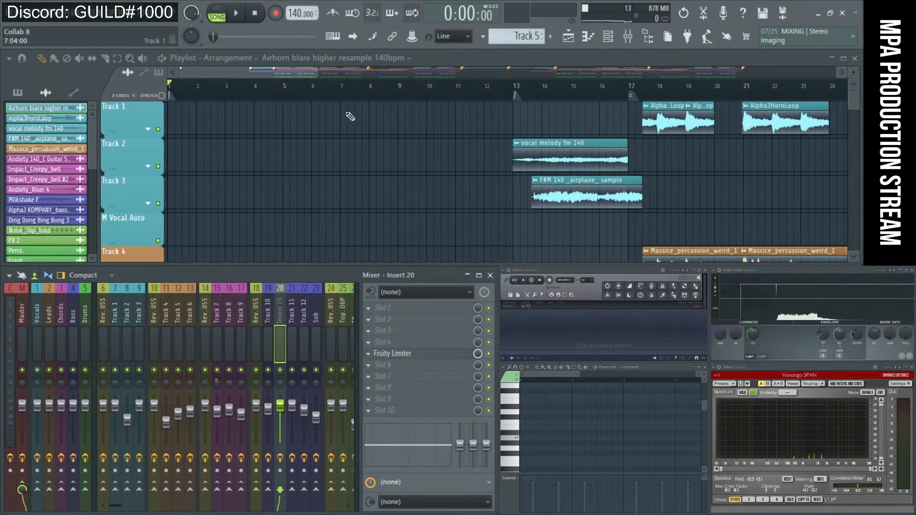
pyautogui.keyDown('ctrl'); pyautogui.rightClick(476, 144); pyautogui.keyUp('ctrl')
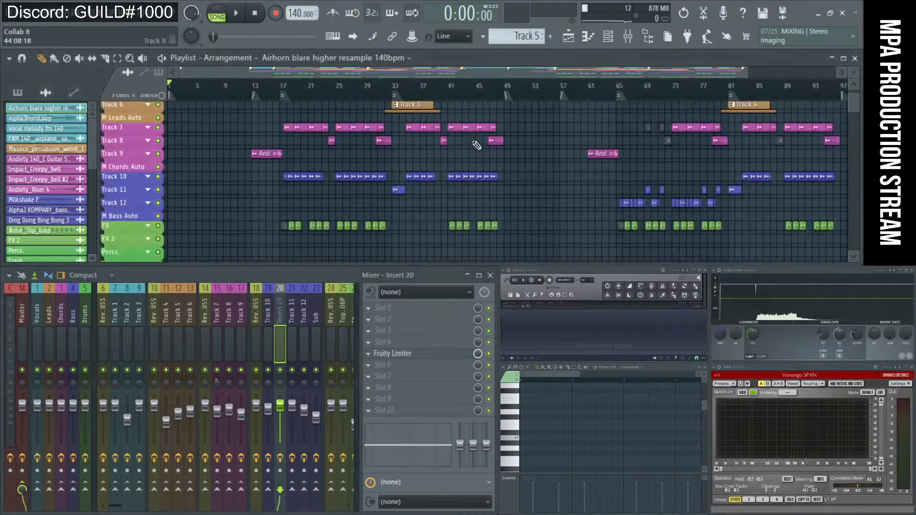
pyautogui.click(392, 95)
pyautogui.click(255, 90)
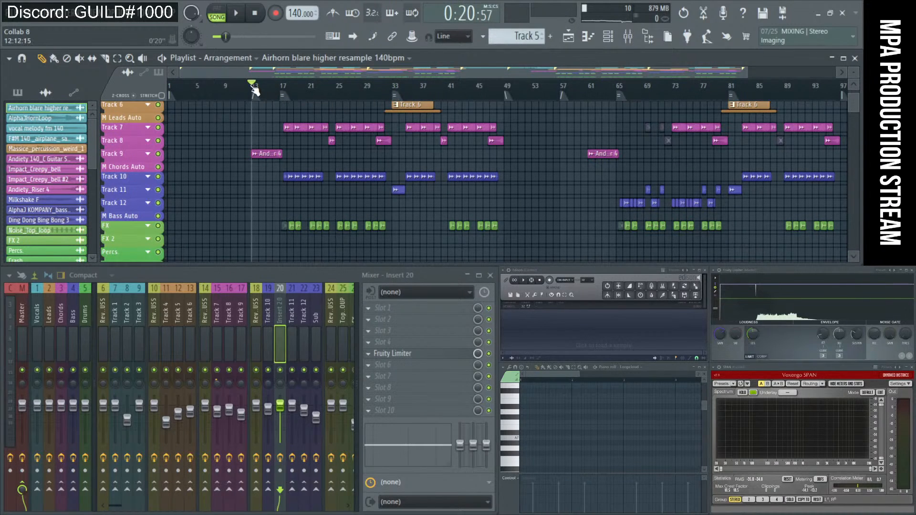
pyautogui.press('space')
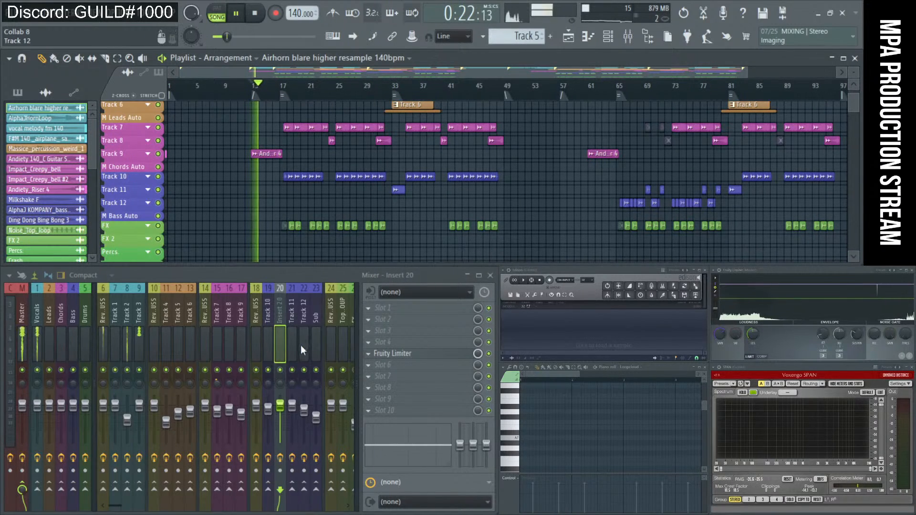
pyautogui.press('space')
# - Set the declicking mode of the F#M 140 _airplane_ sample on Track 3 to Transient (bleeding)
pyautogui.scroll(8, 265, 174)
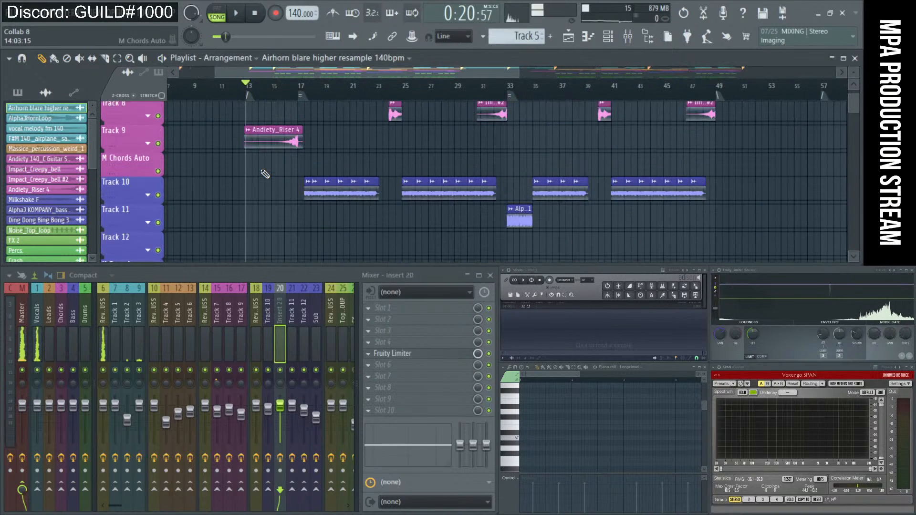
pyautogui.scroll(8, 264, 174)
pyautogui.scroll(5, 264, 173)
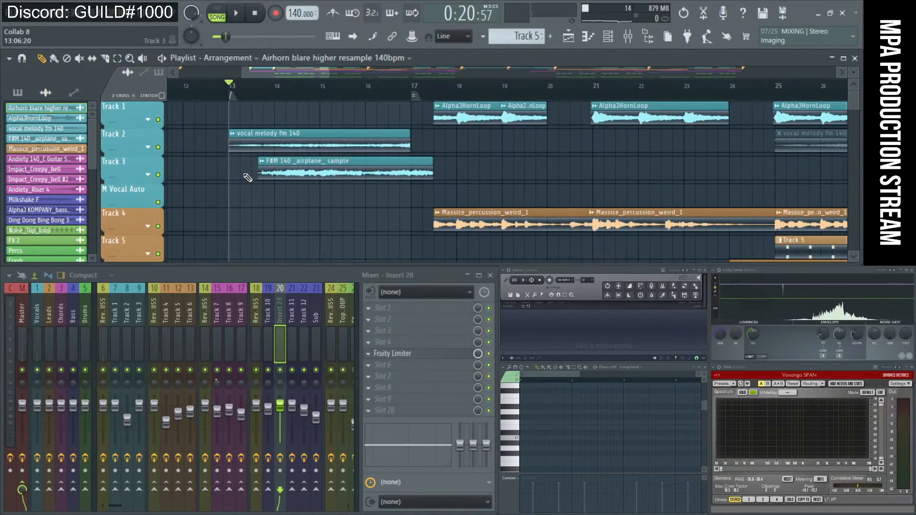
pyautogui.click(270, 177)
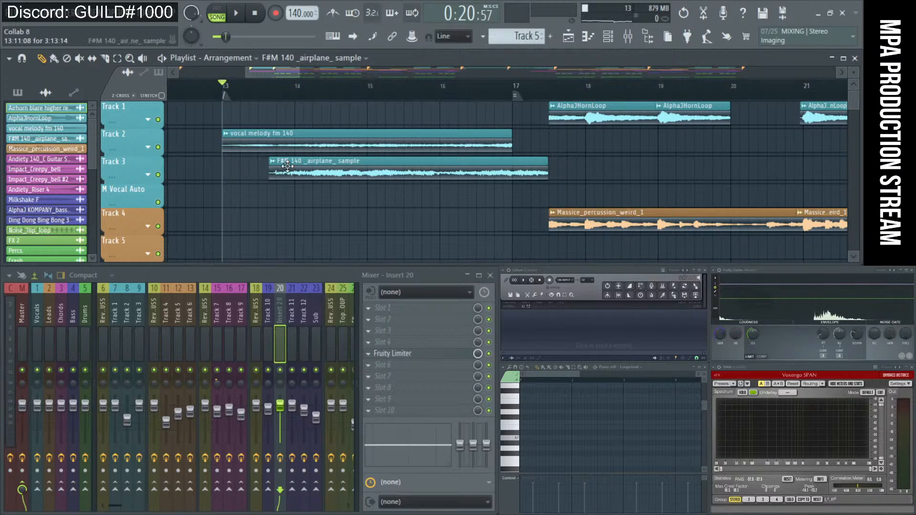
pyautogui.doubleClick(287, 165)
pyautogui.click(272, 283)
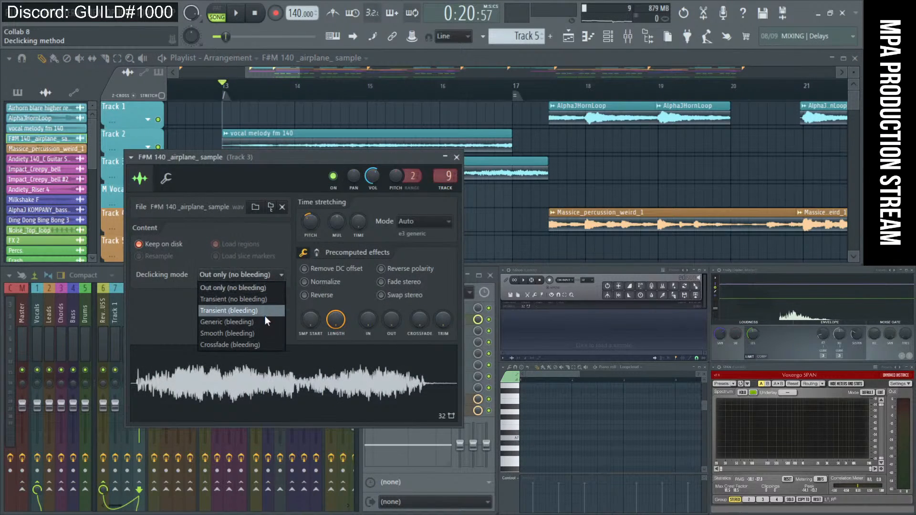
pyautogui.click(265, 316)
pyautogui.click(456, 158)
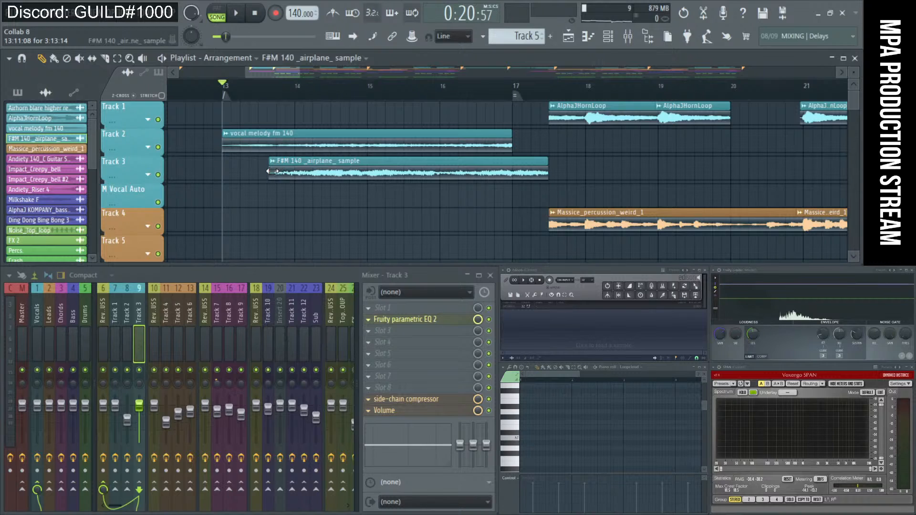
# - Trim the start of the first airplane sample clip on Track 3 to 13:15:08 and play it back
pyautogui.moveTo(272, 171); pyautogui.dragTo(287, 174)
pyautogui.press('space')
pyautogui.scroll(5, 286, 178)
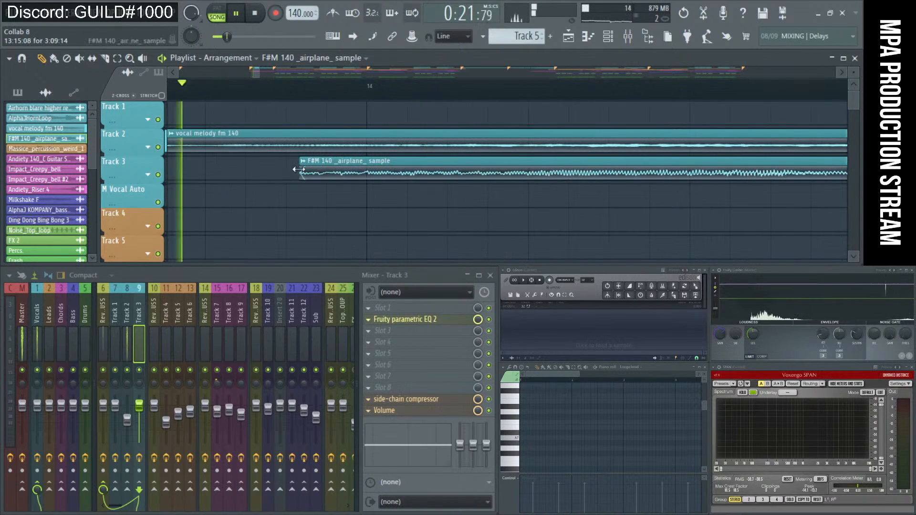
# - Delete the airplane sample clip that starts just after bar 61 on Track 3
pyautogui.scroll(-5, 430, 194)
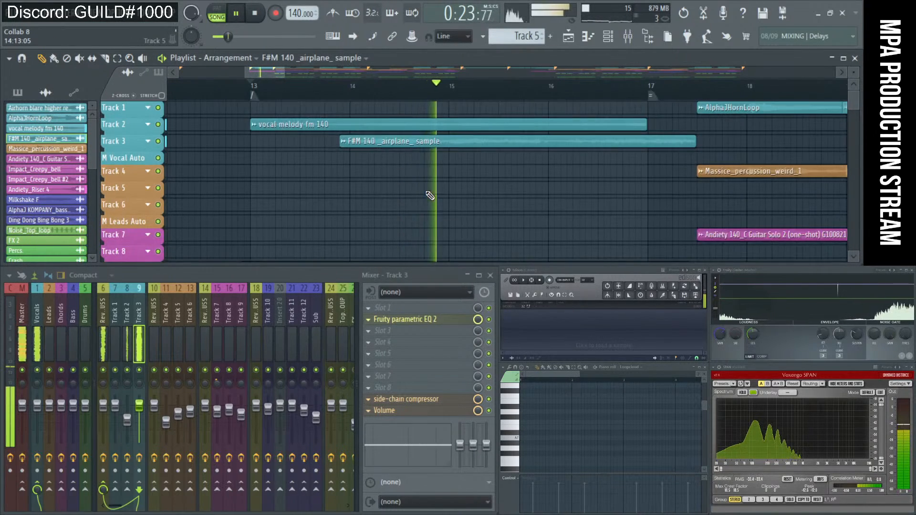
pyautogui.scroll(-8, 430, 196)
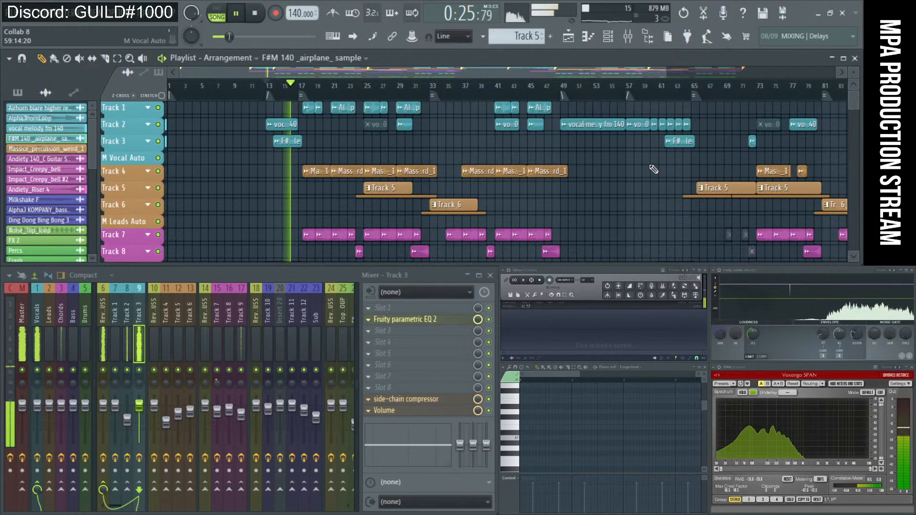
pyautogui.rightClick(680, 141)
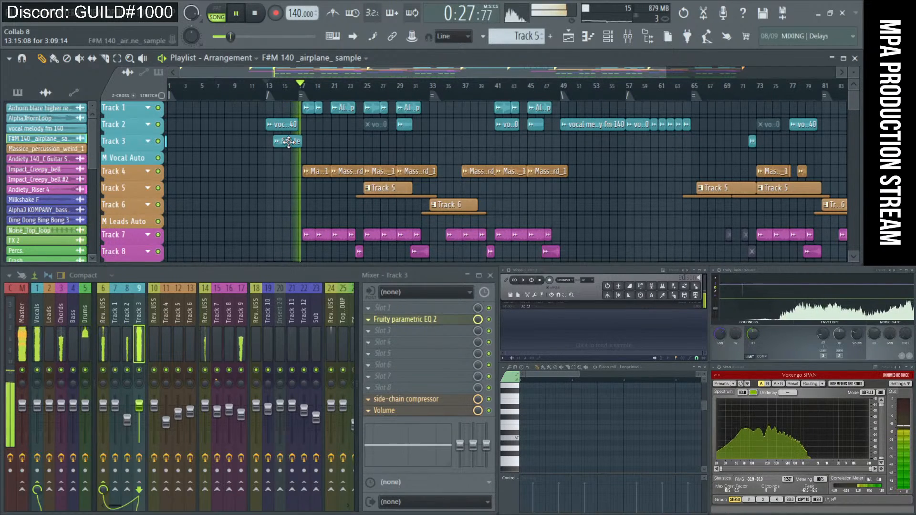
# - Place the trimmed airplane sample clip on Track 3 at 61:15:08 and play the arrangement through the following section
pyautogui.click(670, 141)
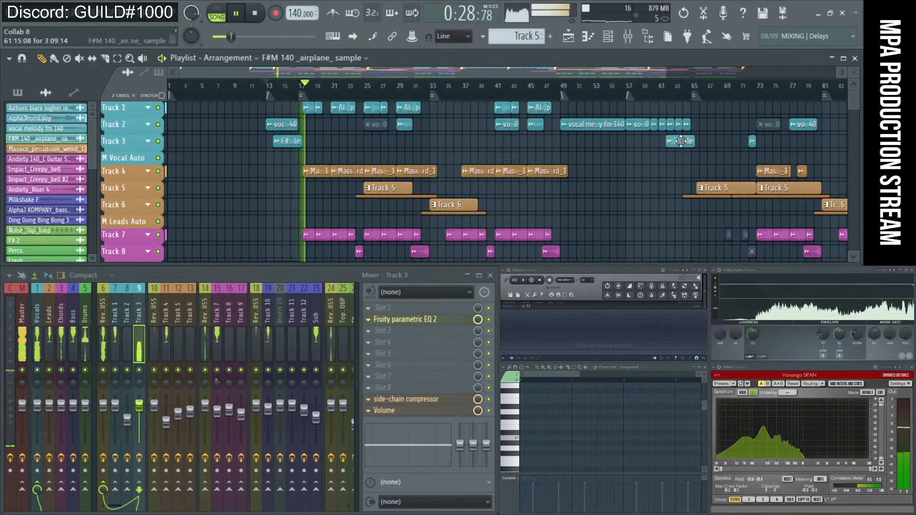
pyautogui.keyDown('ctrl'); pyautogui.rightClick(641, 174); pyautogui.keyUp('ctrl')
pyautogui.scroll(5, 641, 174)
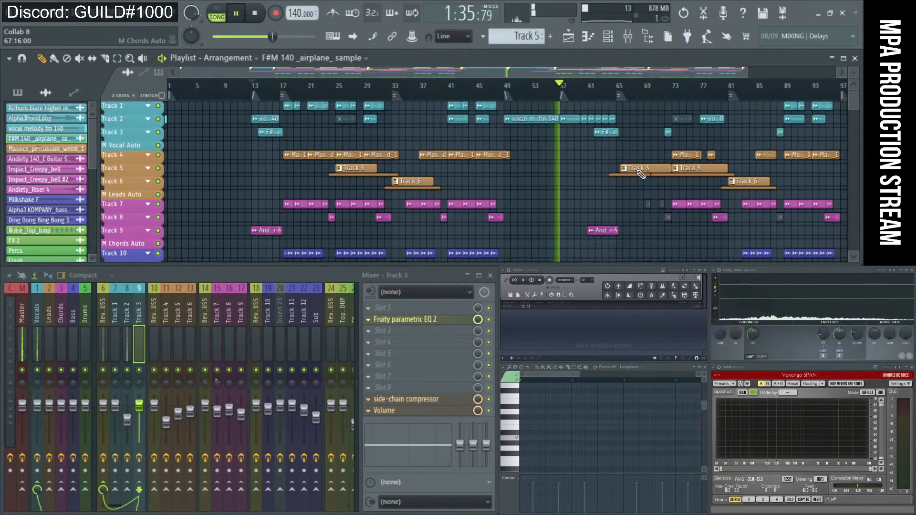
# - Bring the OBS window into view over the plugins and send "thanks everyone bye for now" in the Restream chat
pyautogui.moveTo(711, 514); pyautogui.dragTo(729, 368)
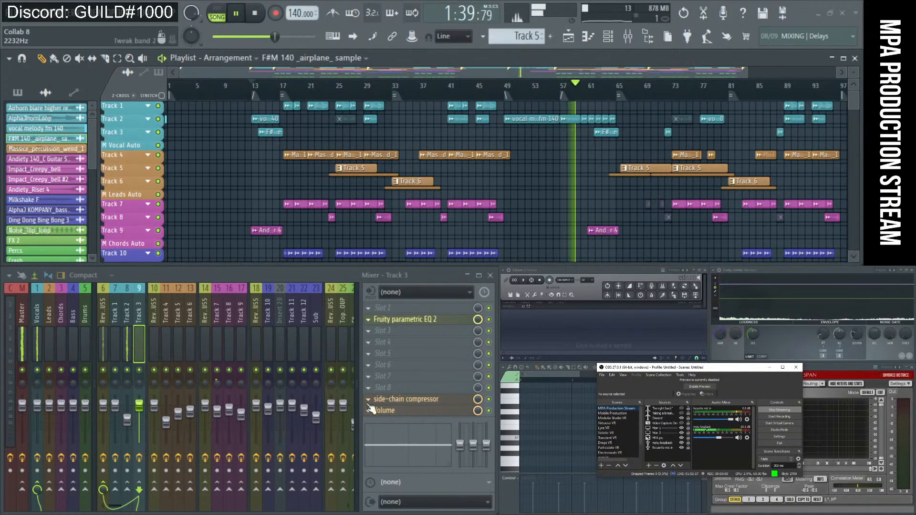
pyautogui.scroll(-5, 148, 331)
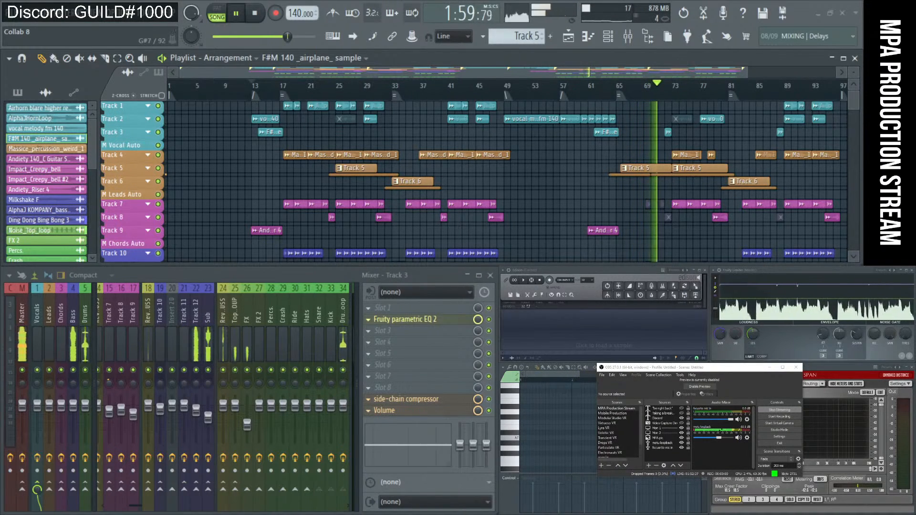
pyautogui.moveTo(287, 514); pyautogui.dragTo(288, 243)
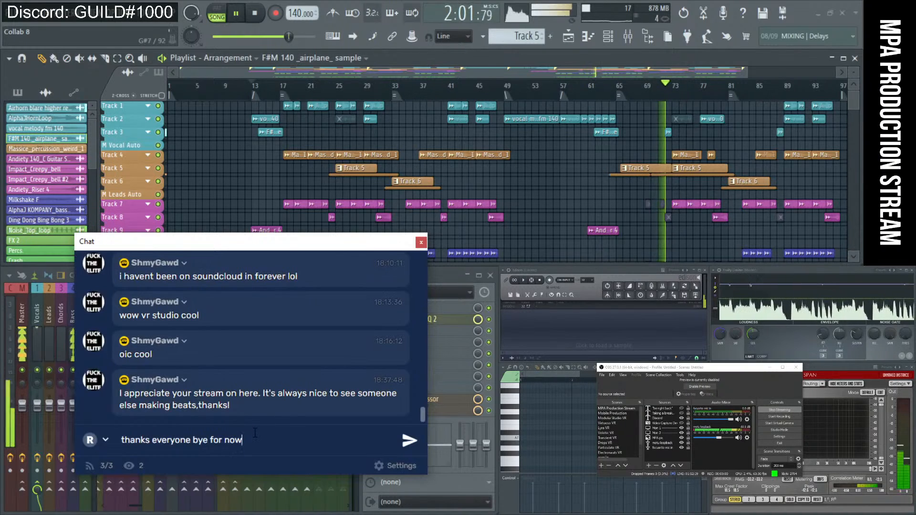
pyautogui.press('Return')
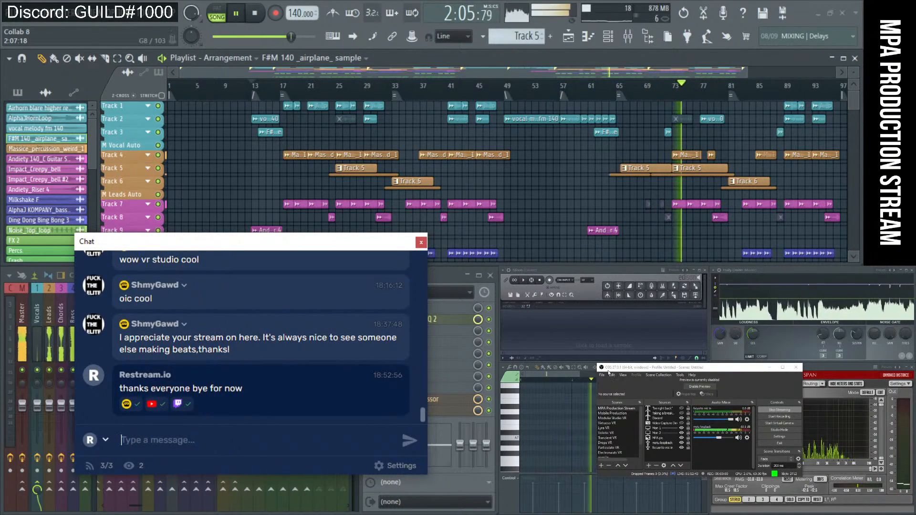
# - Mute the microphone channel in the OBS audio mixer and shift the OBS window slightly down and to the left
pyautogui.click(739, 420)
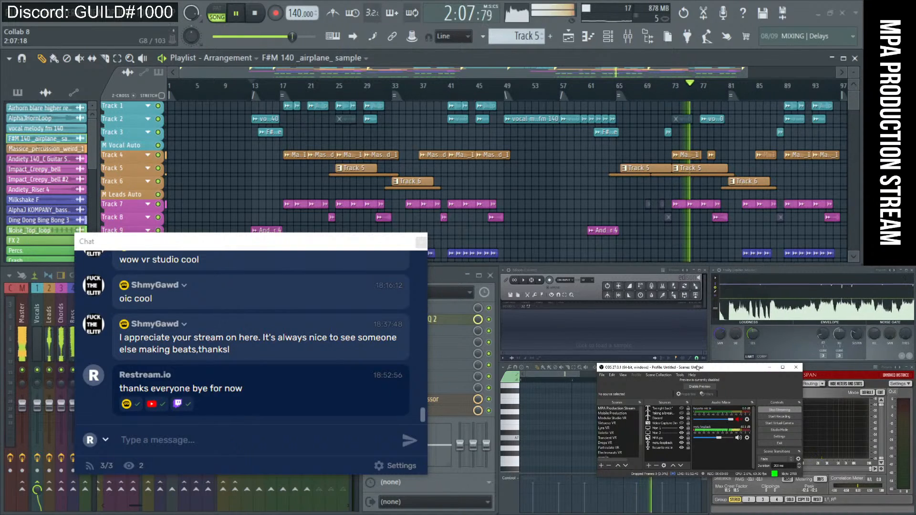
pyautogui.moveTo(697, 369); pyautogui.dragTo(674, 384)
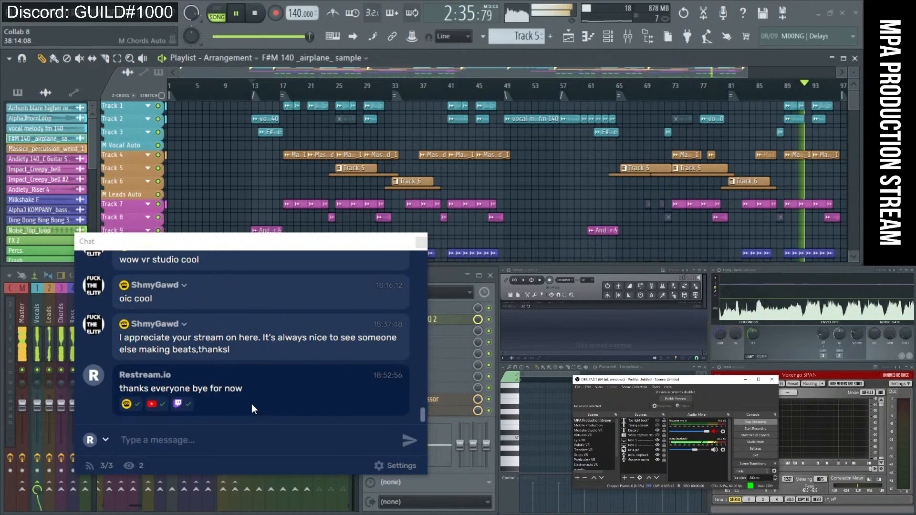
# - Close the stream chat window and stop the arrangement's playback
pyautogui.click(421, 243)
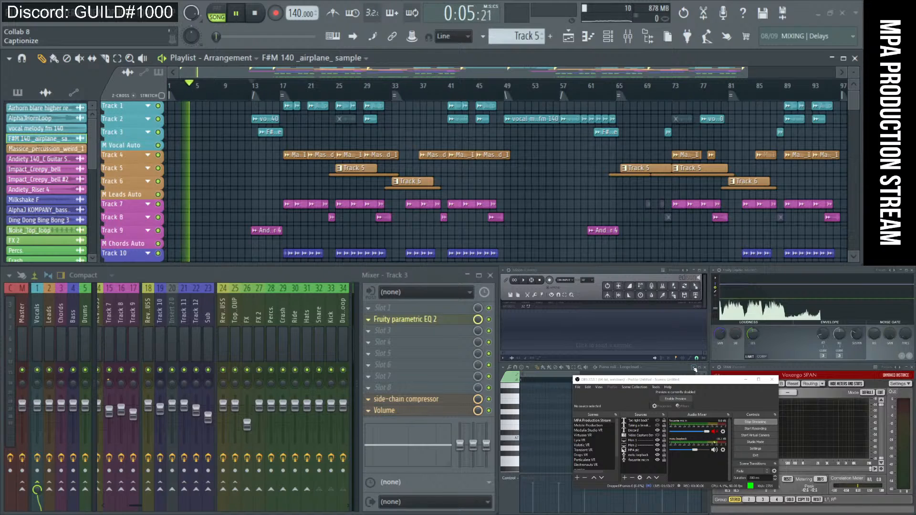
pyautogui.click(258, 15)
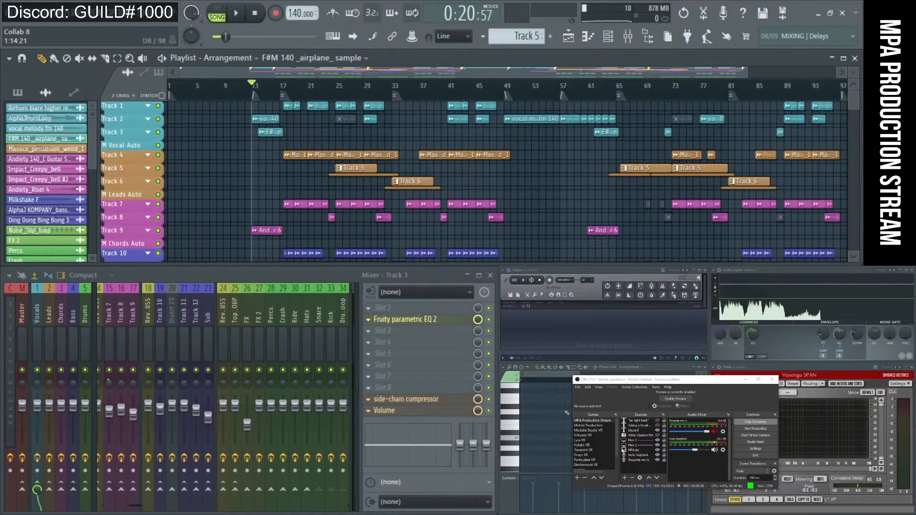